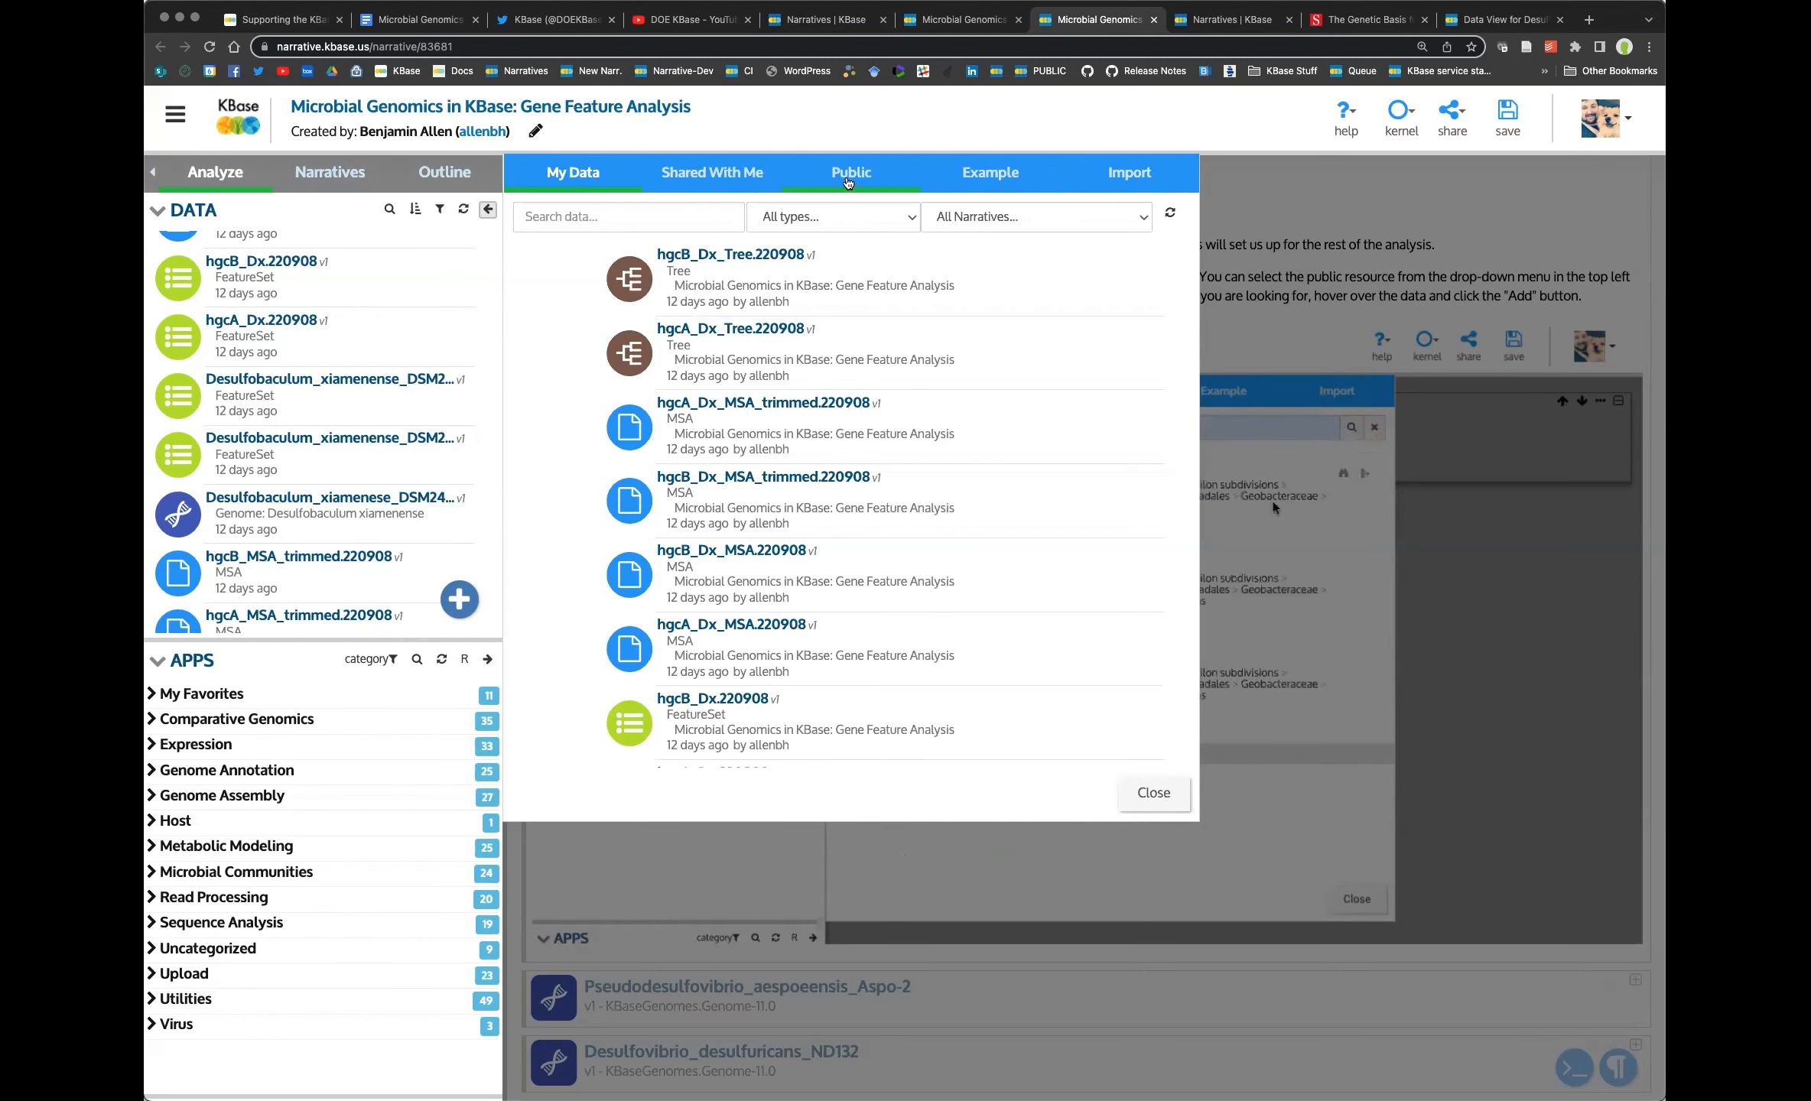
# Look over the public NCBI RefSeq genomes that can be added, close the data browser, and find the loaded genome cells.
pyautogui.click(847, 183)
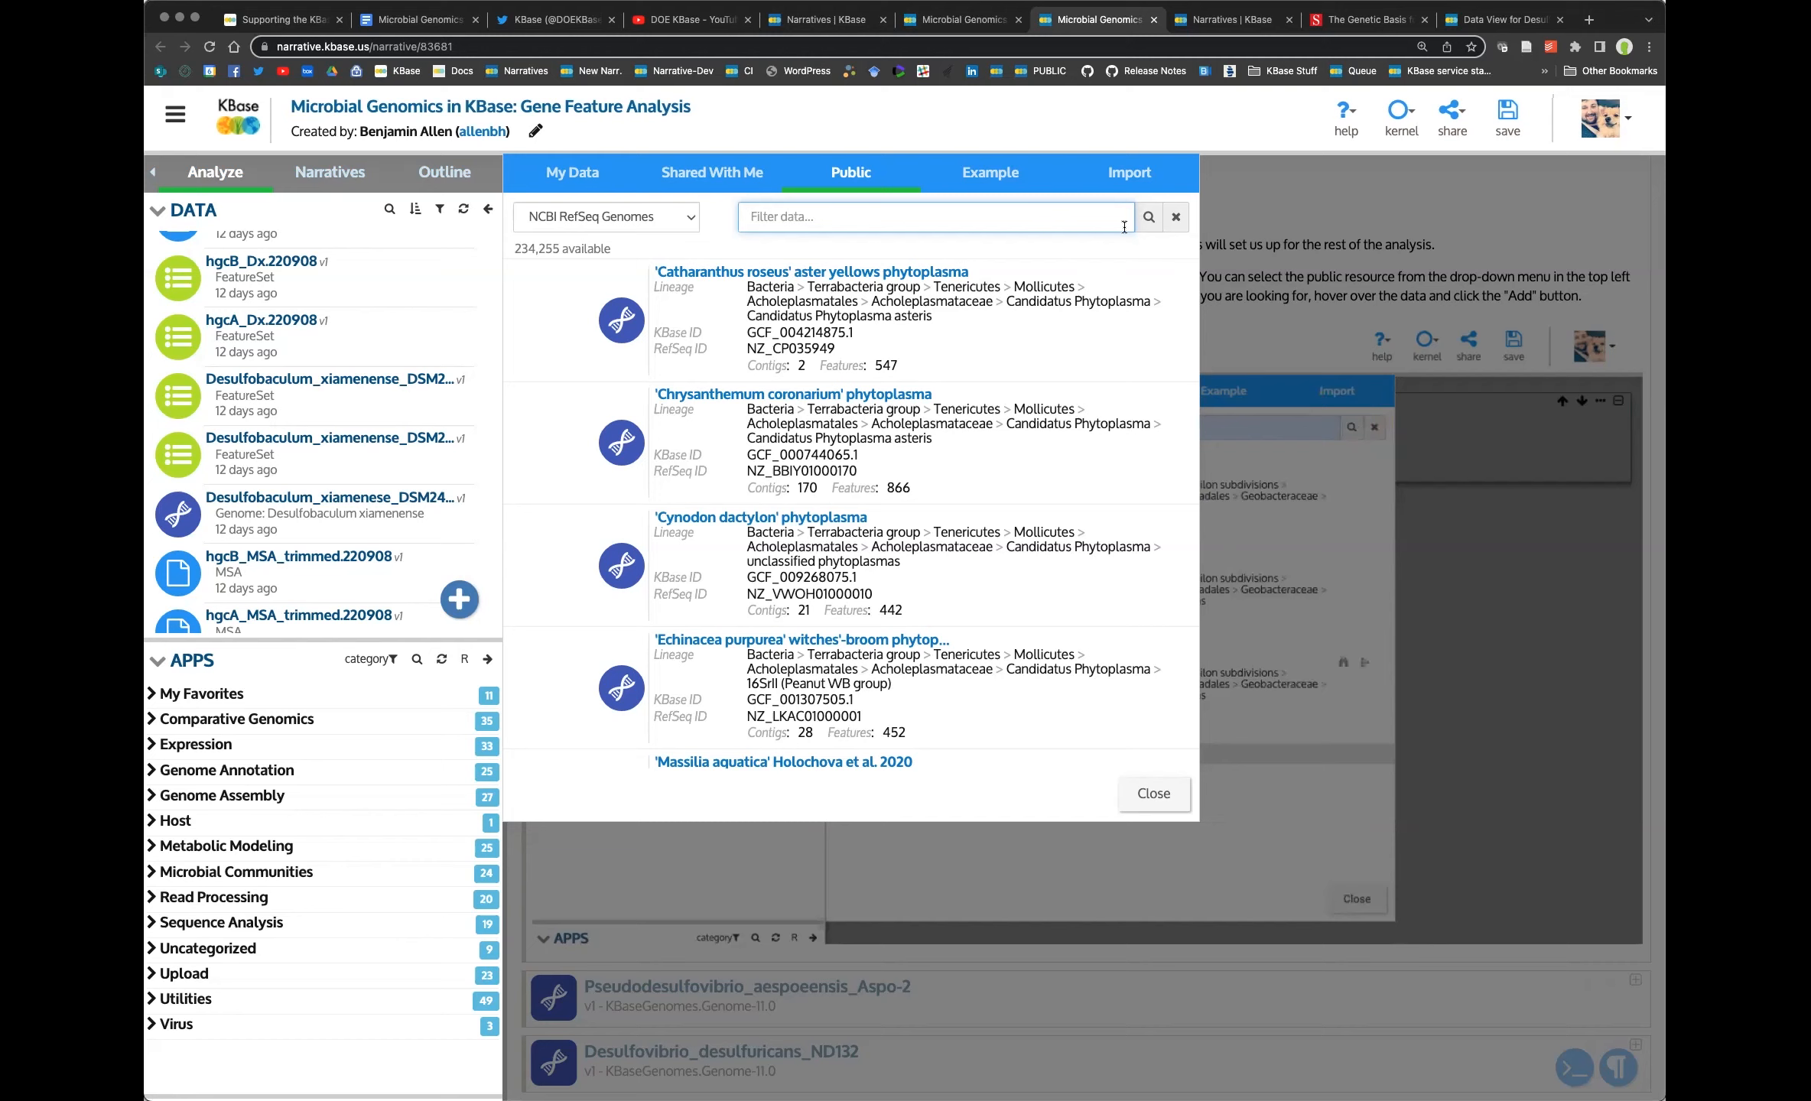
pyautogui.click(1154, 793)
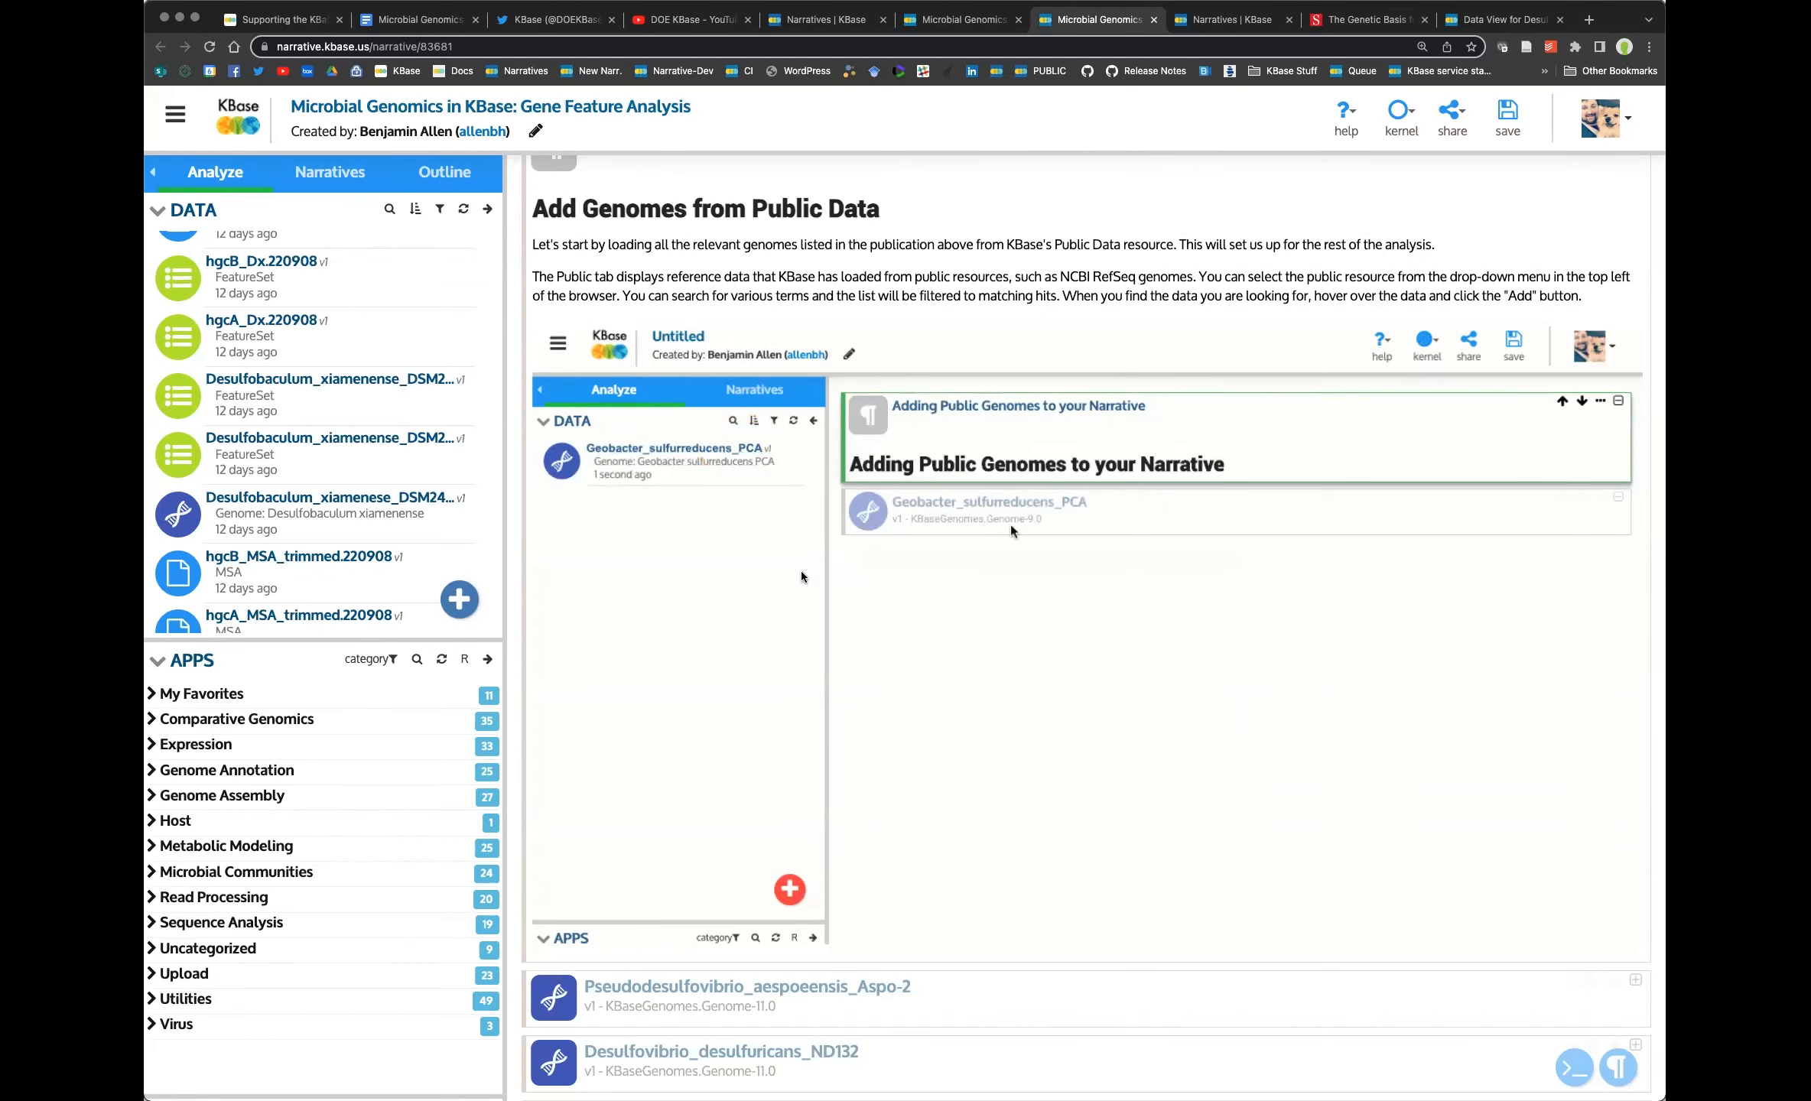
pyautogui.scroll(-5, 801, 575)
pyautogui.scroll(-4, 798, 578)
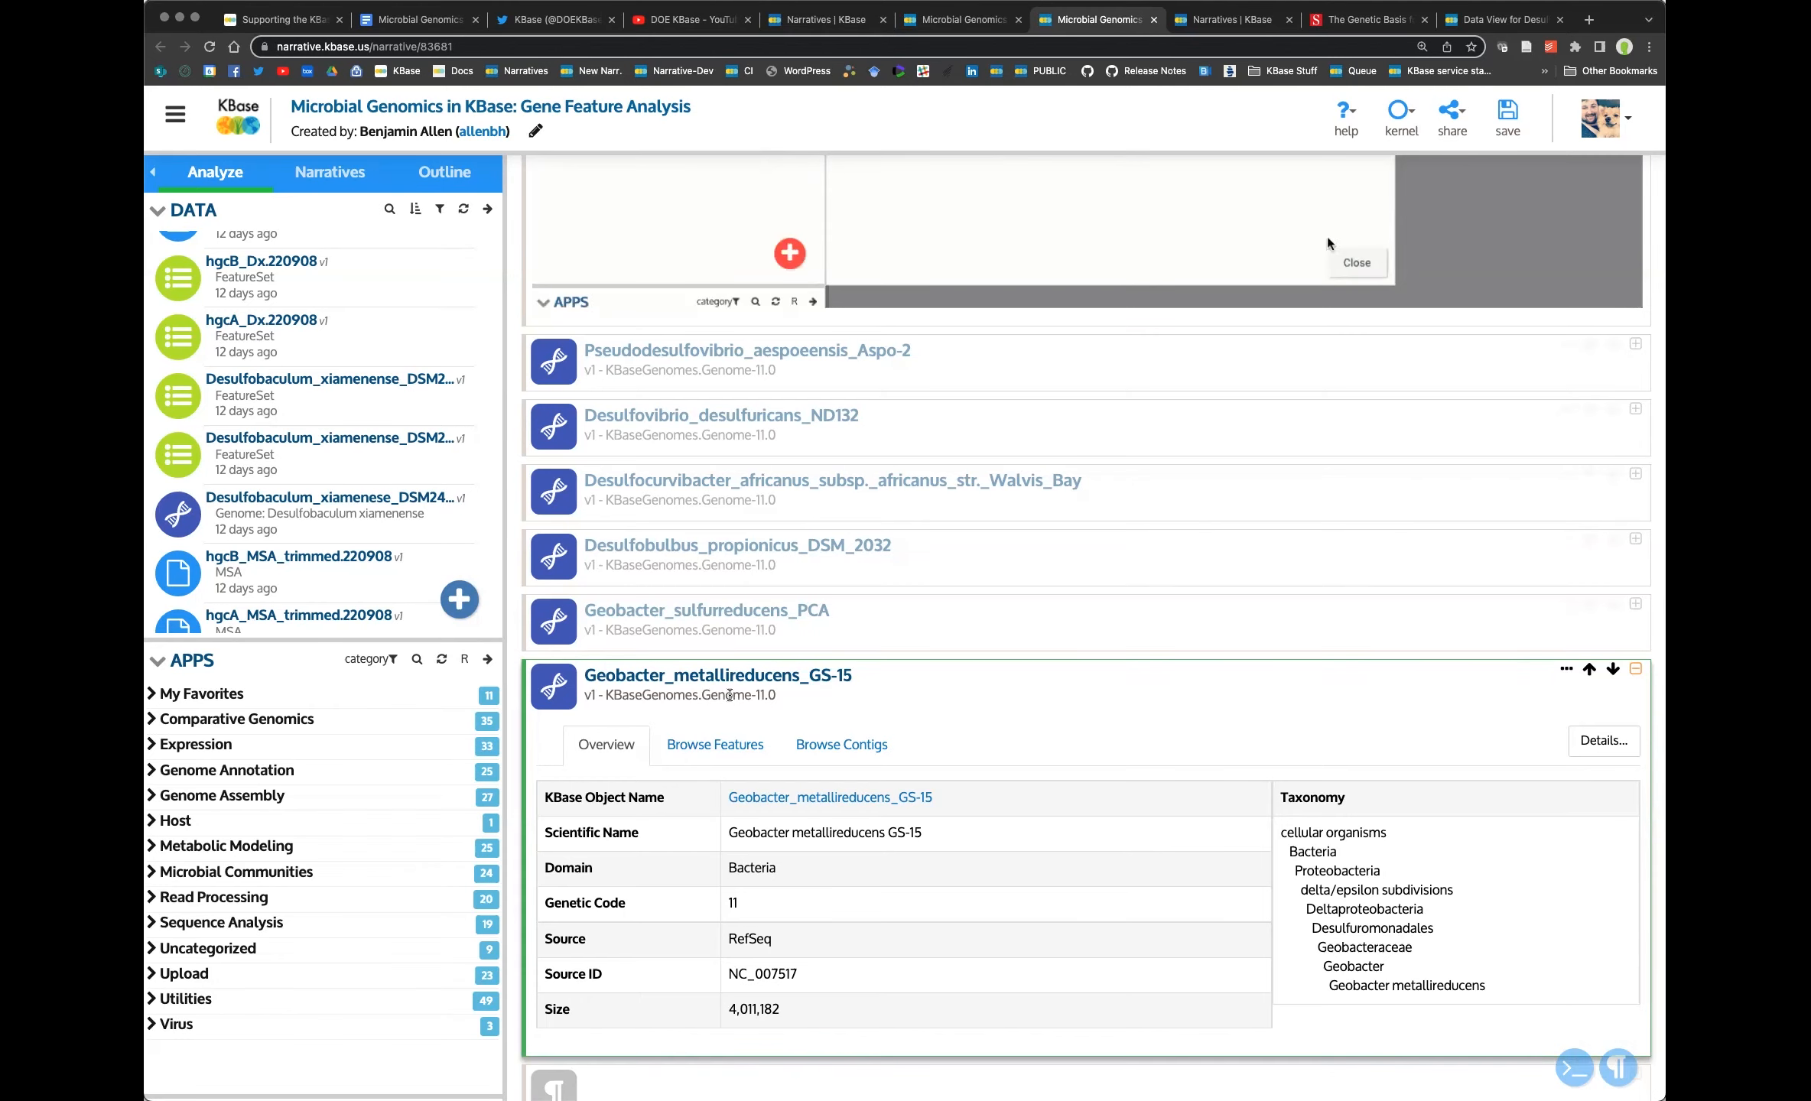
# Search the features of the Geobacter_metallireducens_GS-15 genome for gmet_1240.
pyautogui.scroll(2, 726, 696)
pyautogui.scroll(10, 730, 694)
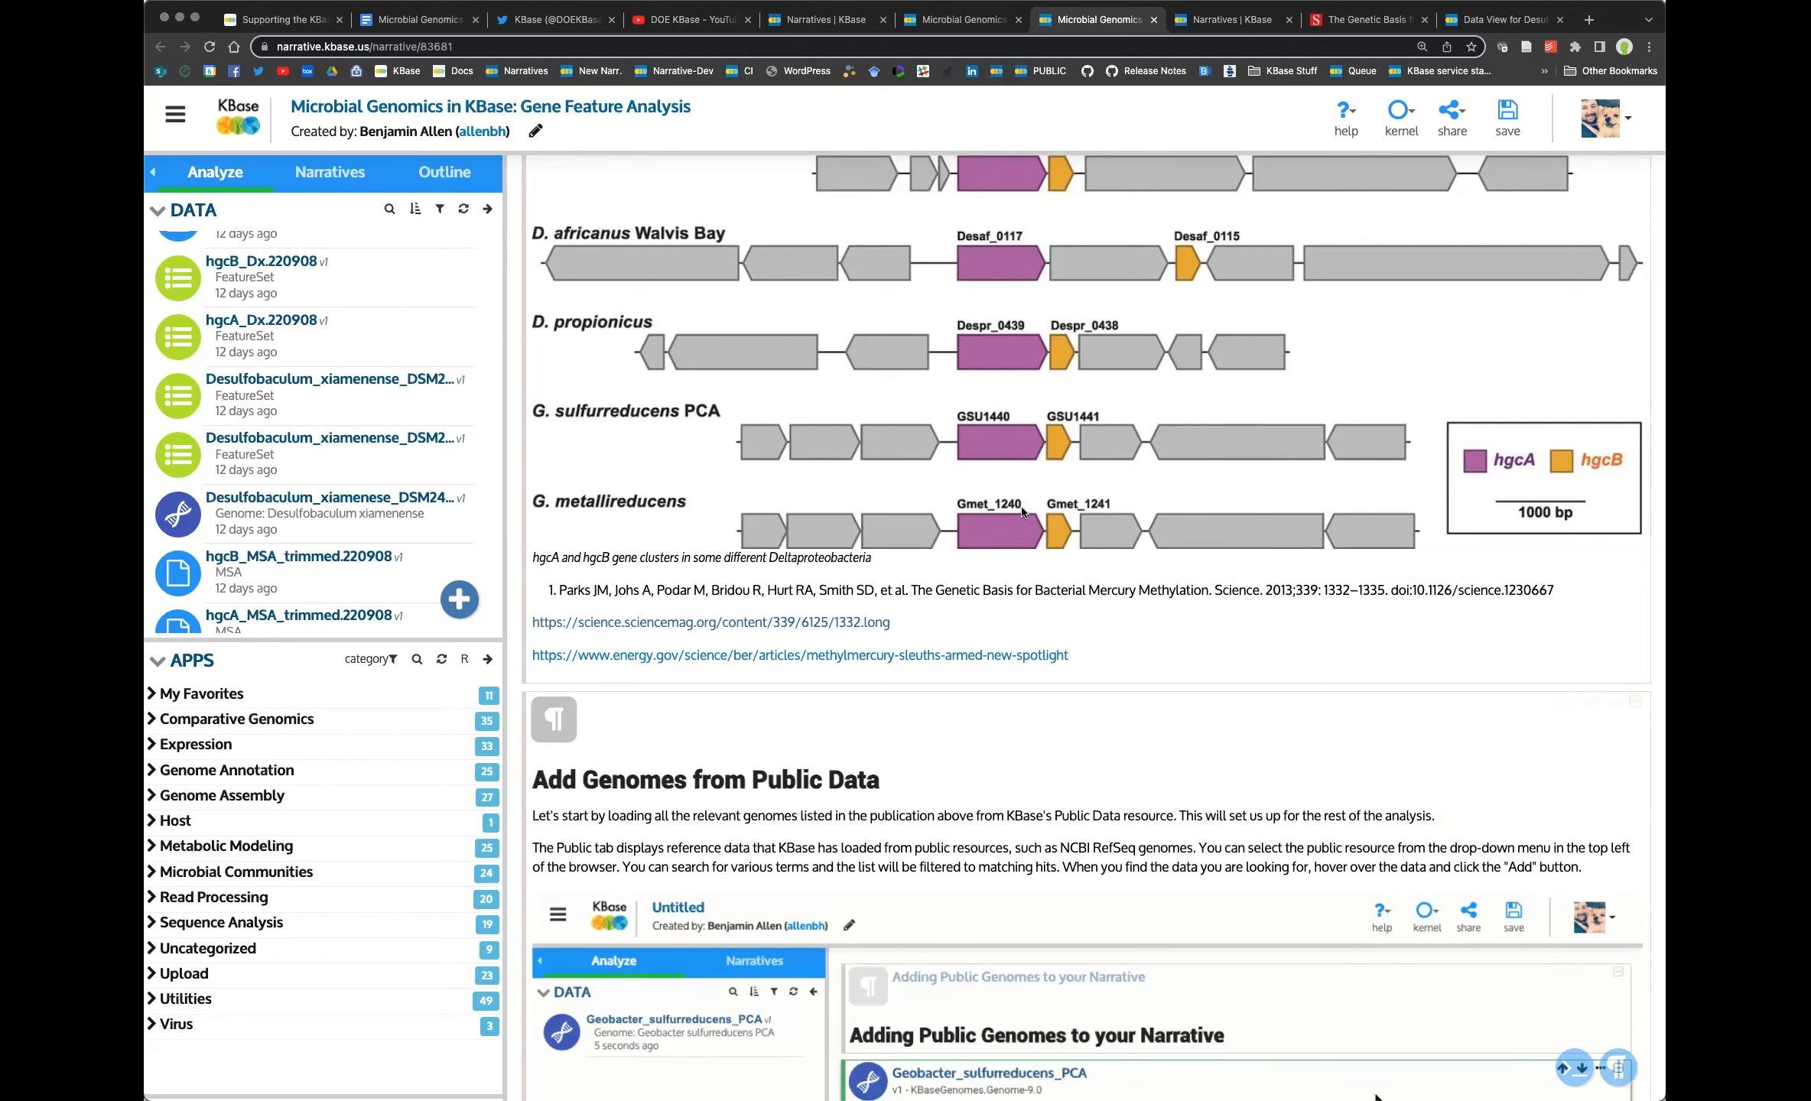
pyautogui.scroll(-4, 982, 522)
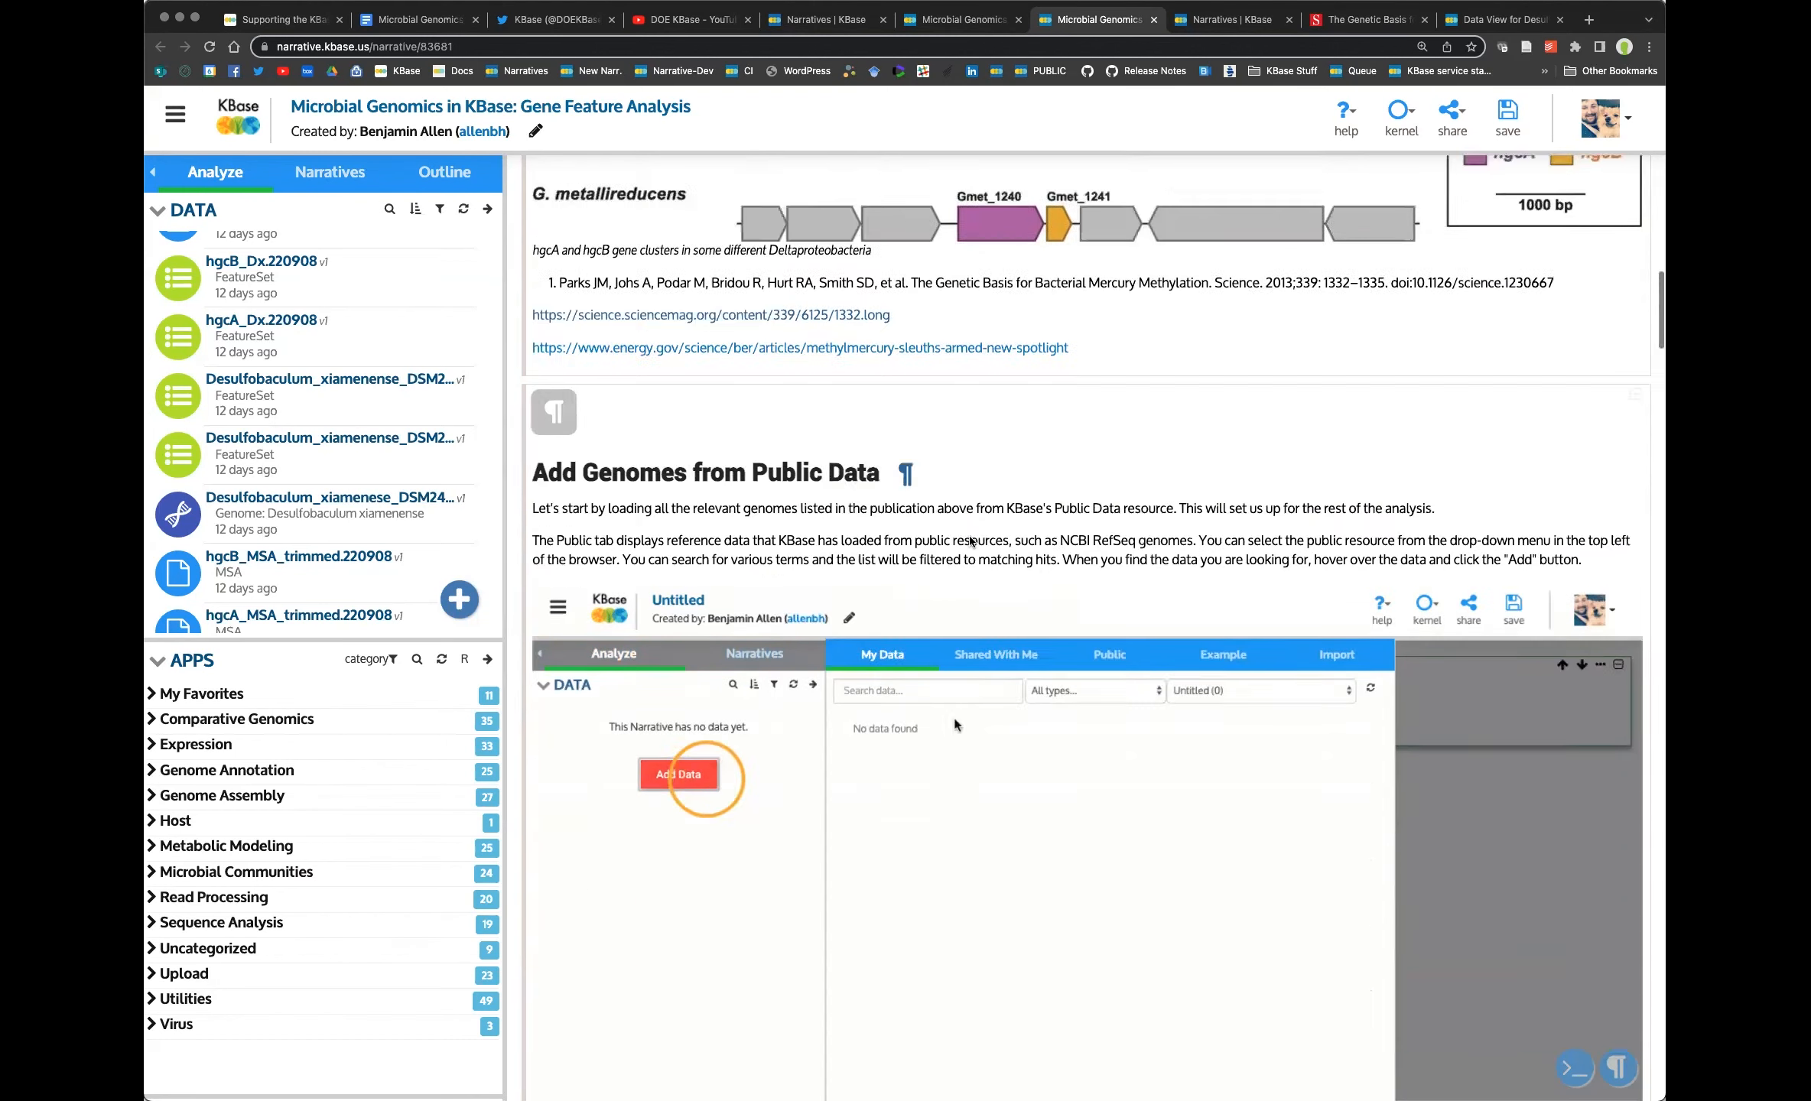
pyautogui.scroll(-6, 970, 541)
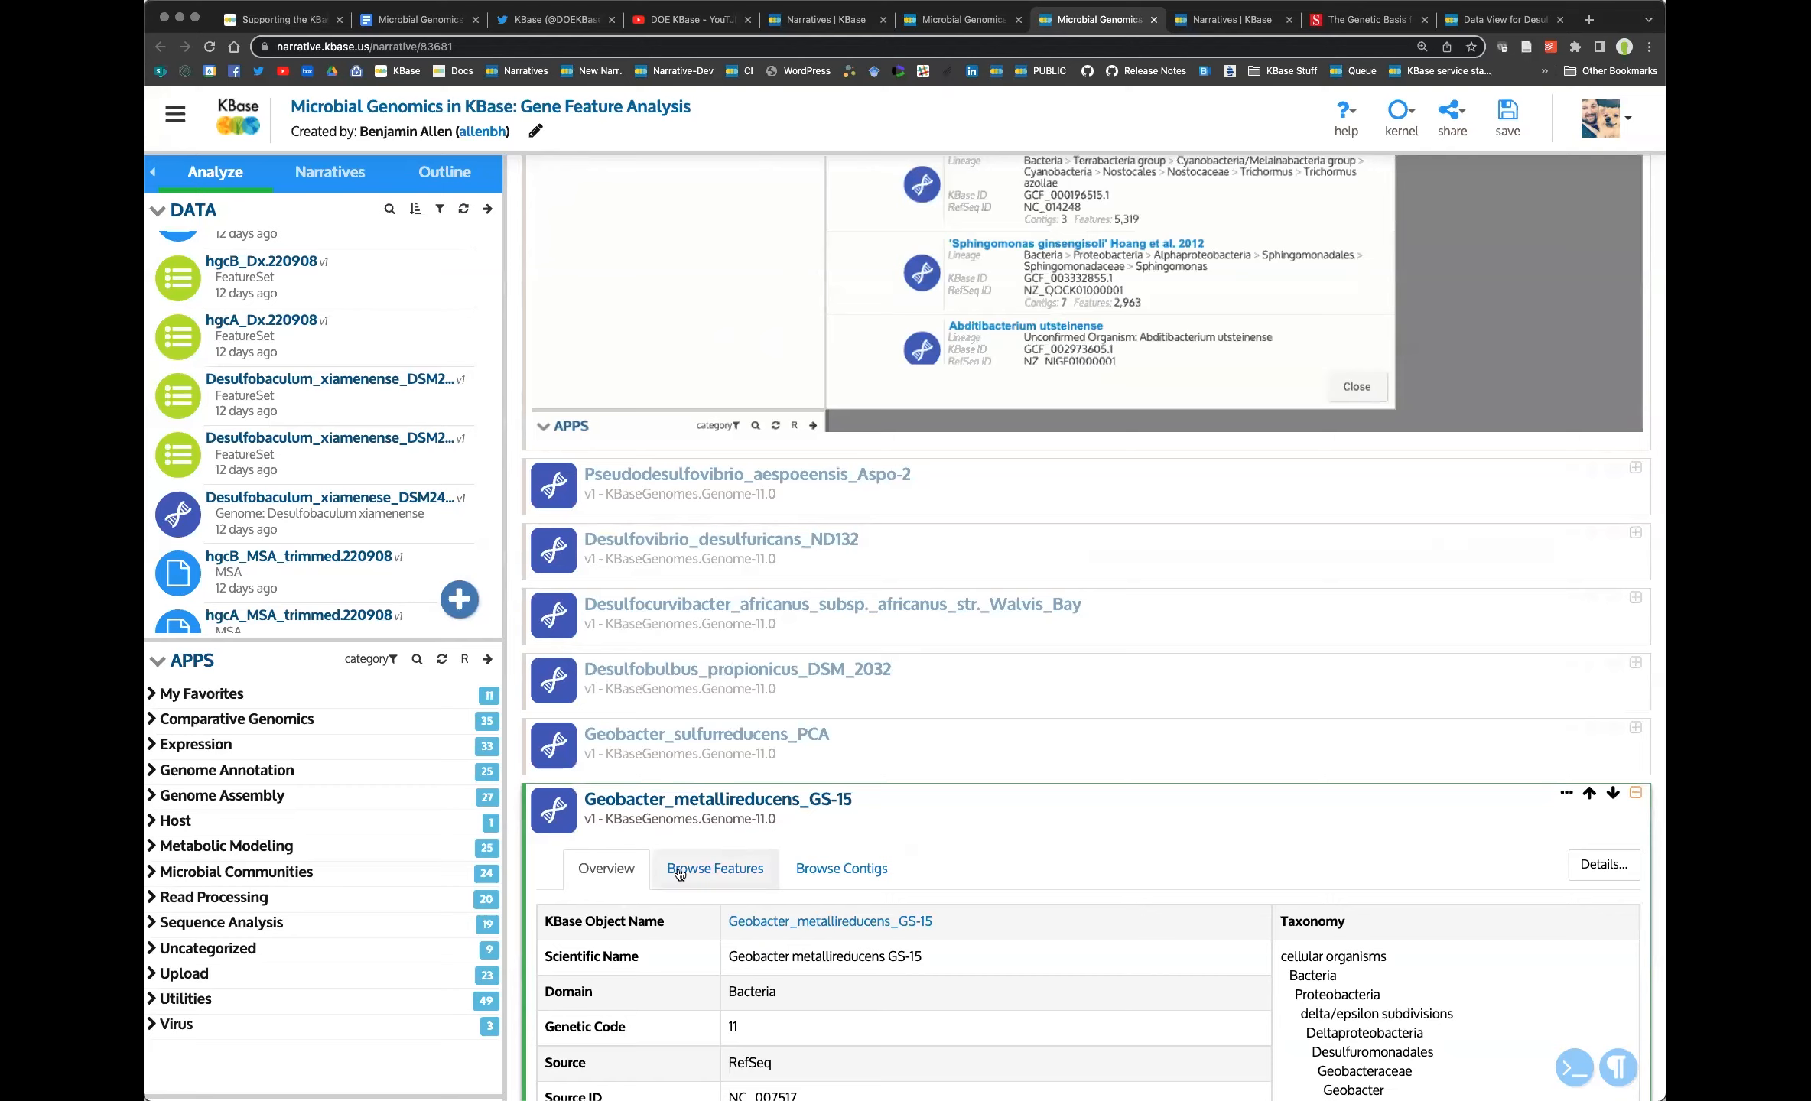
pyautogui.click(679, 874)
pyautogui.scroll(-4, 679, 874)
pyautogui.click(1337, 697)
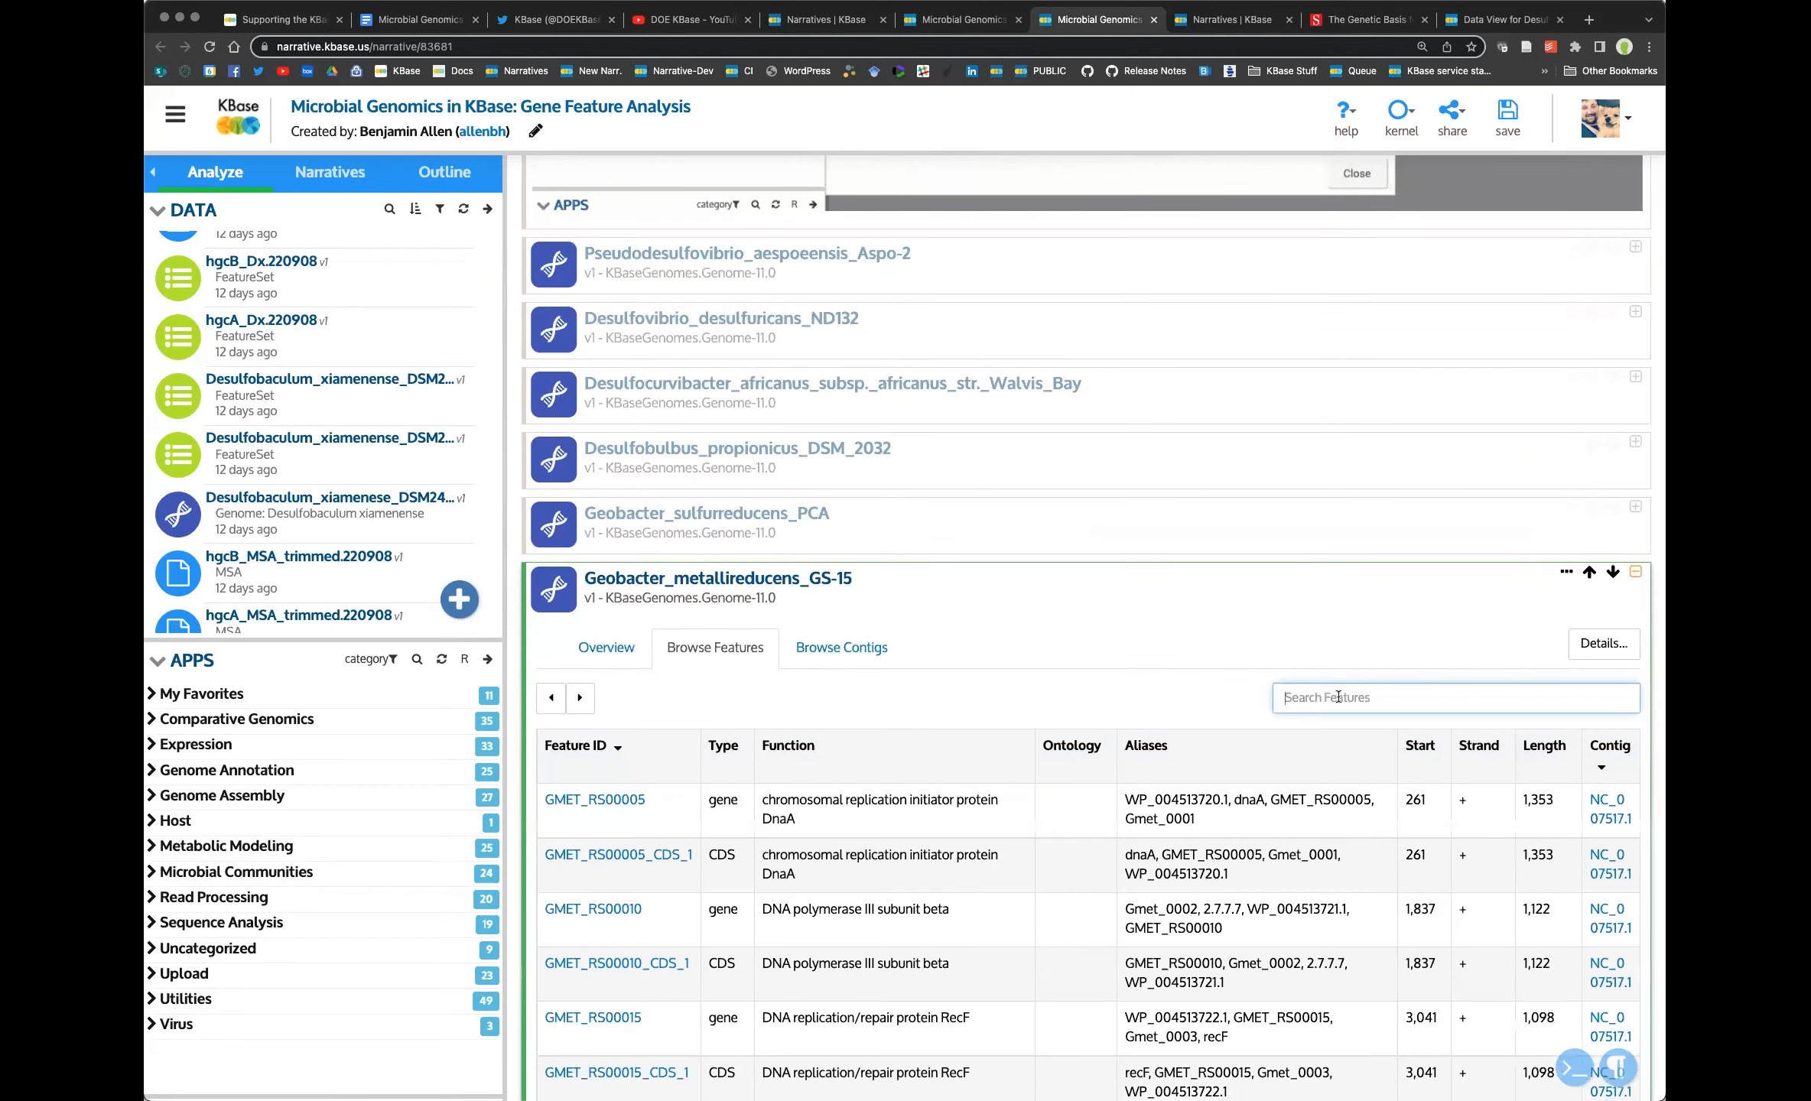
pyautogui.write('gmet_1240')
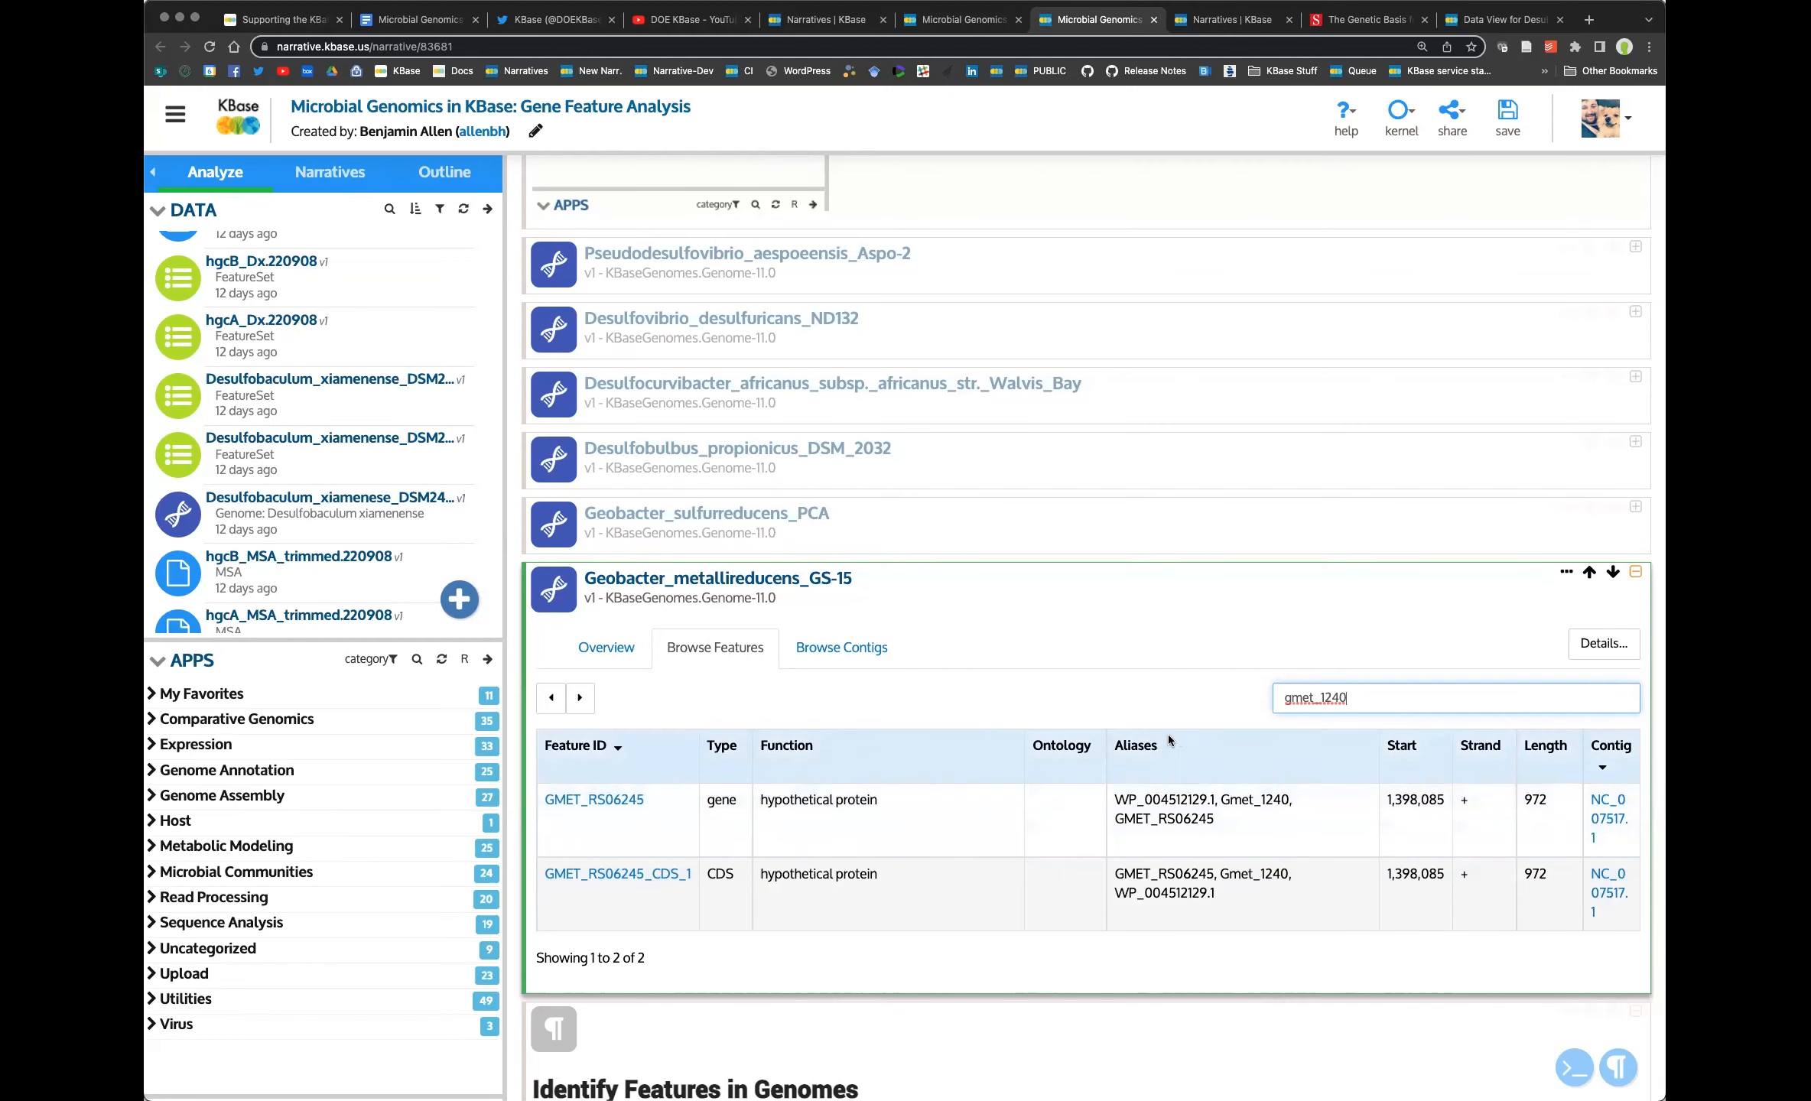
# Compare the gmet_1240 search results with the G. metallireducens row of the hgcA and hgcB gene cluster figure.
pyautogui.scroll(10, 1167, 734)
pyautogui.scroll(4, 1165, 737)
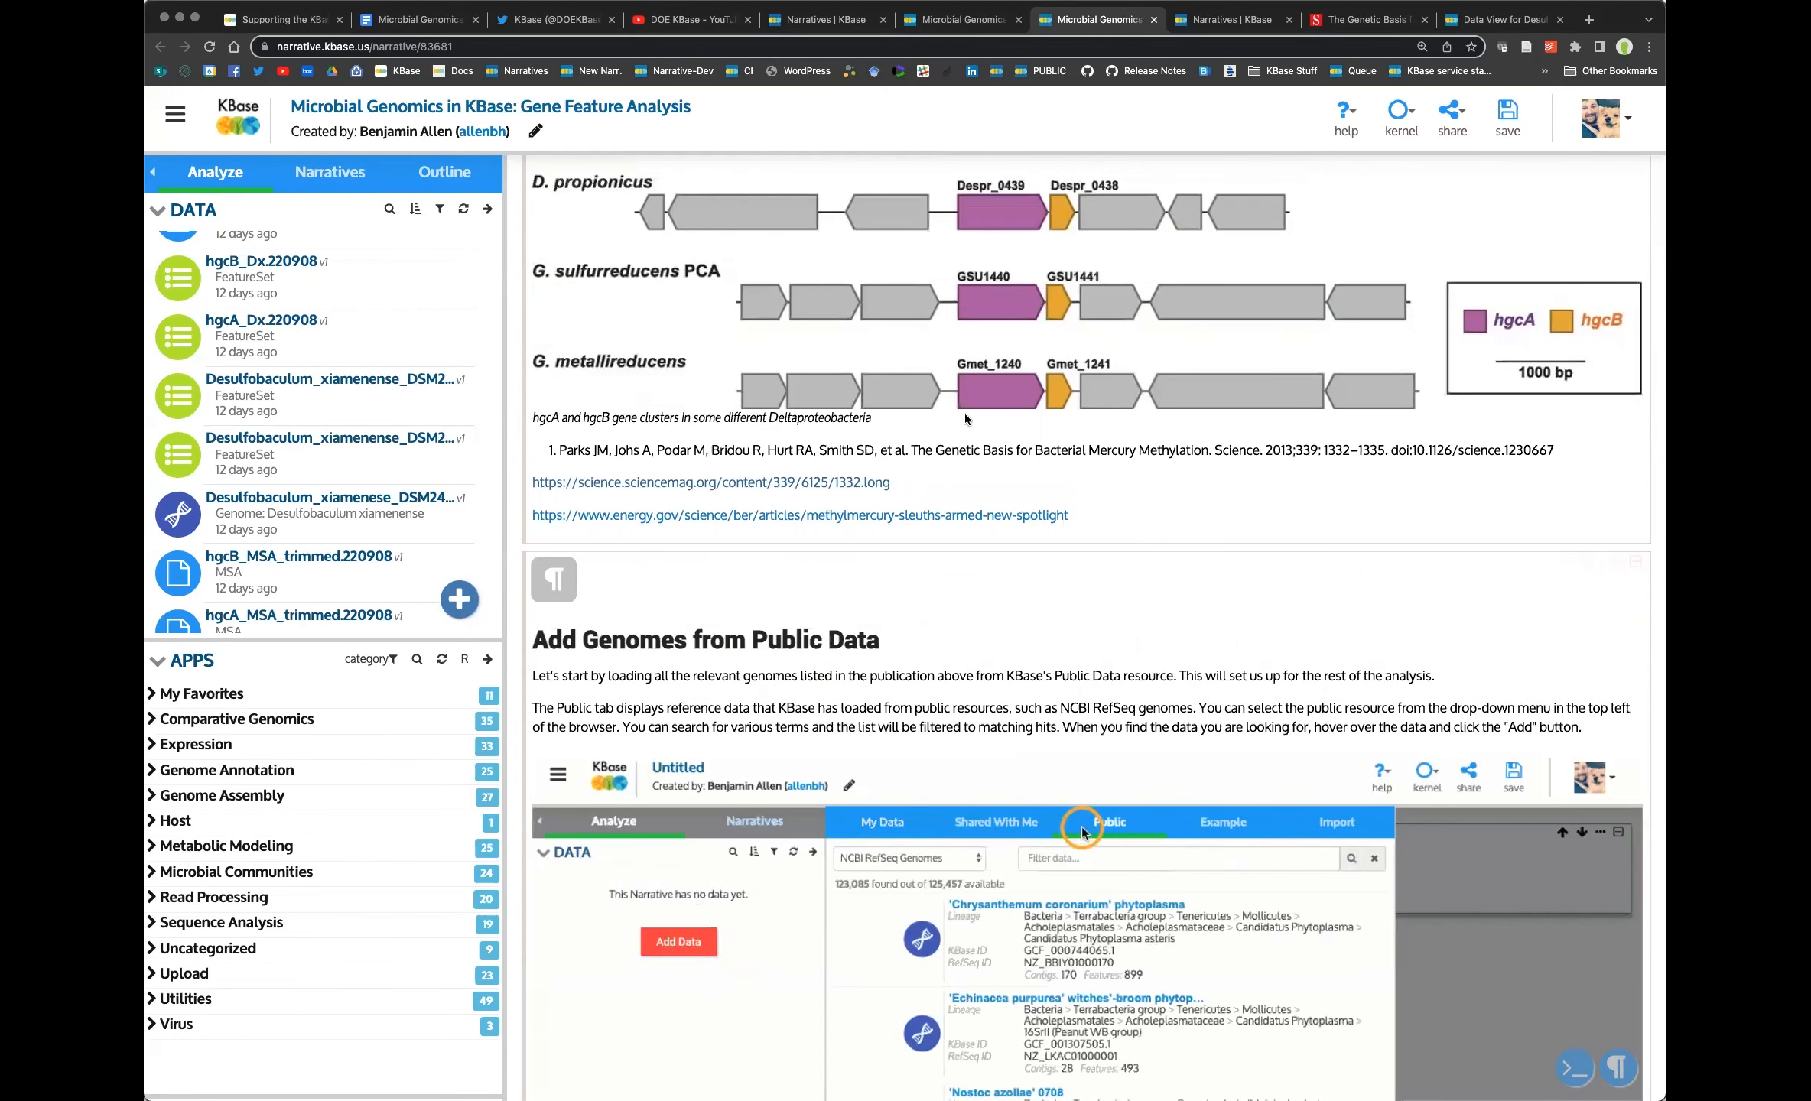
pyautogui.scroll(-14, 941, 604)
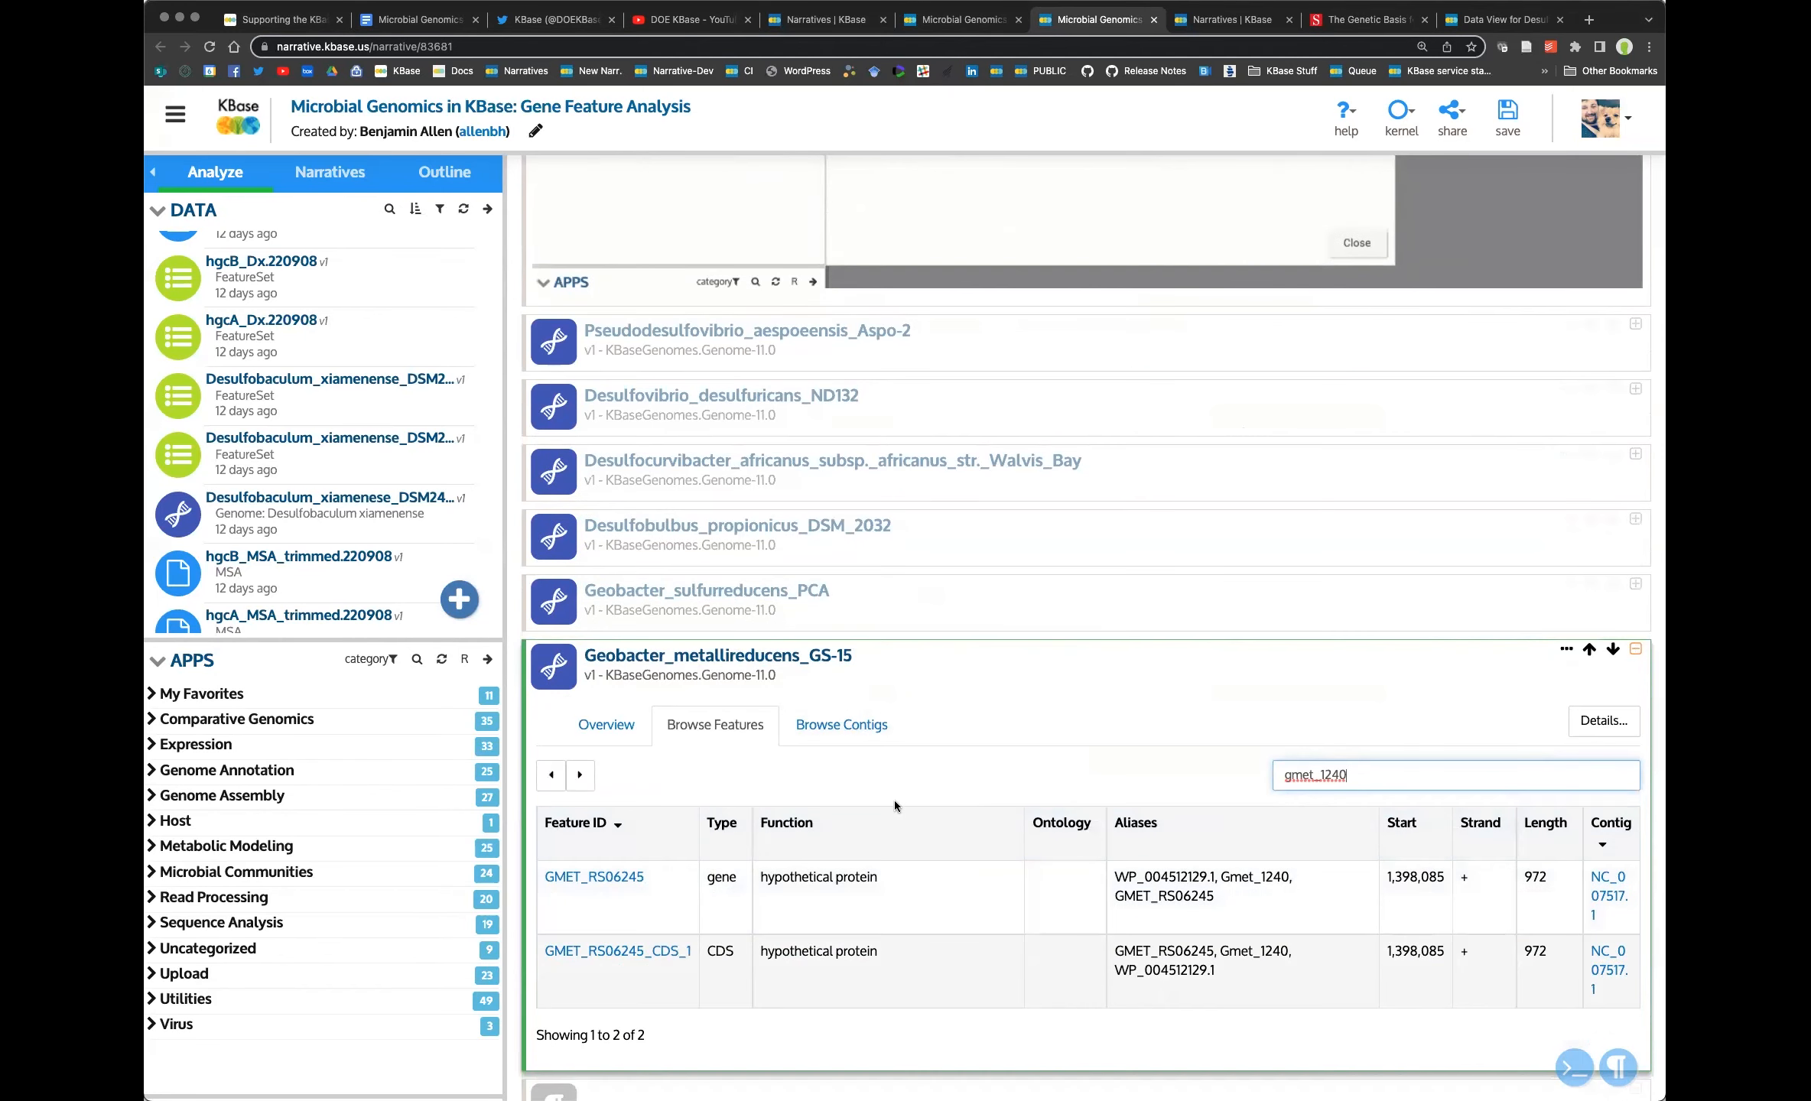
pyautogui.scroll(-3, 1103, 749)
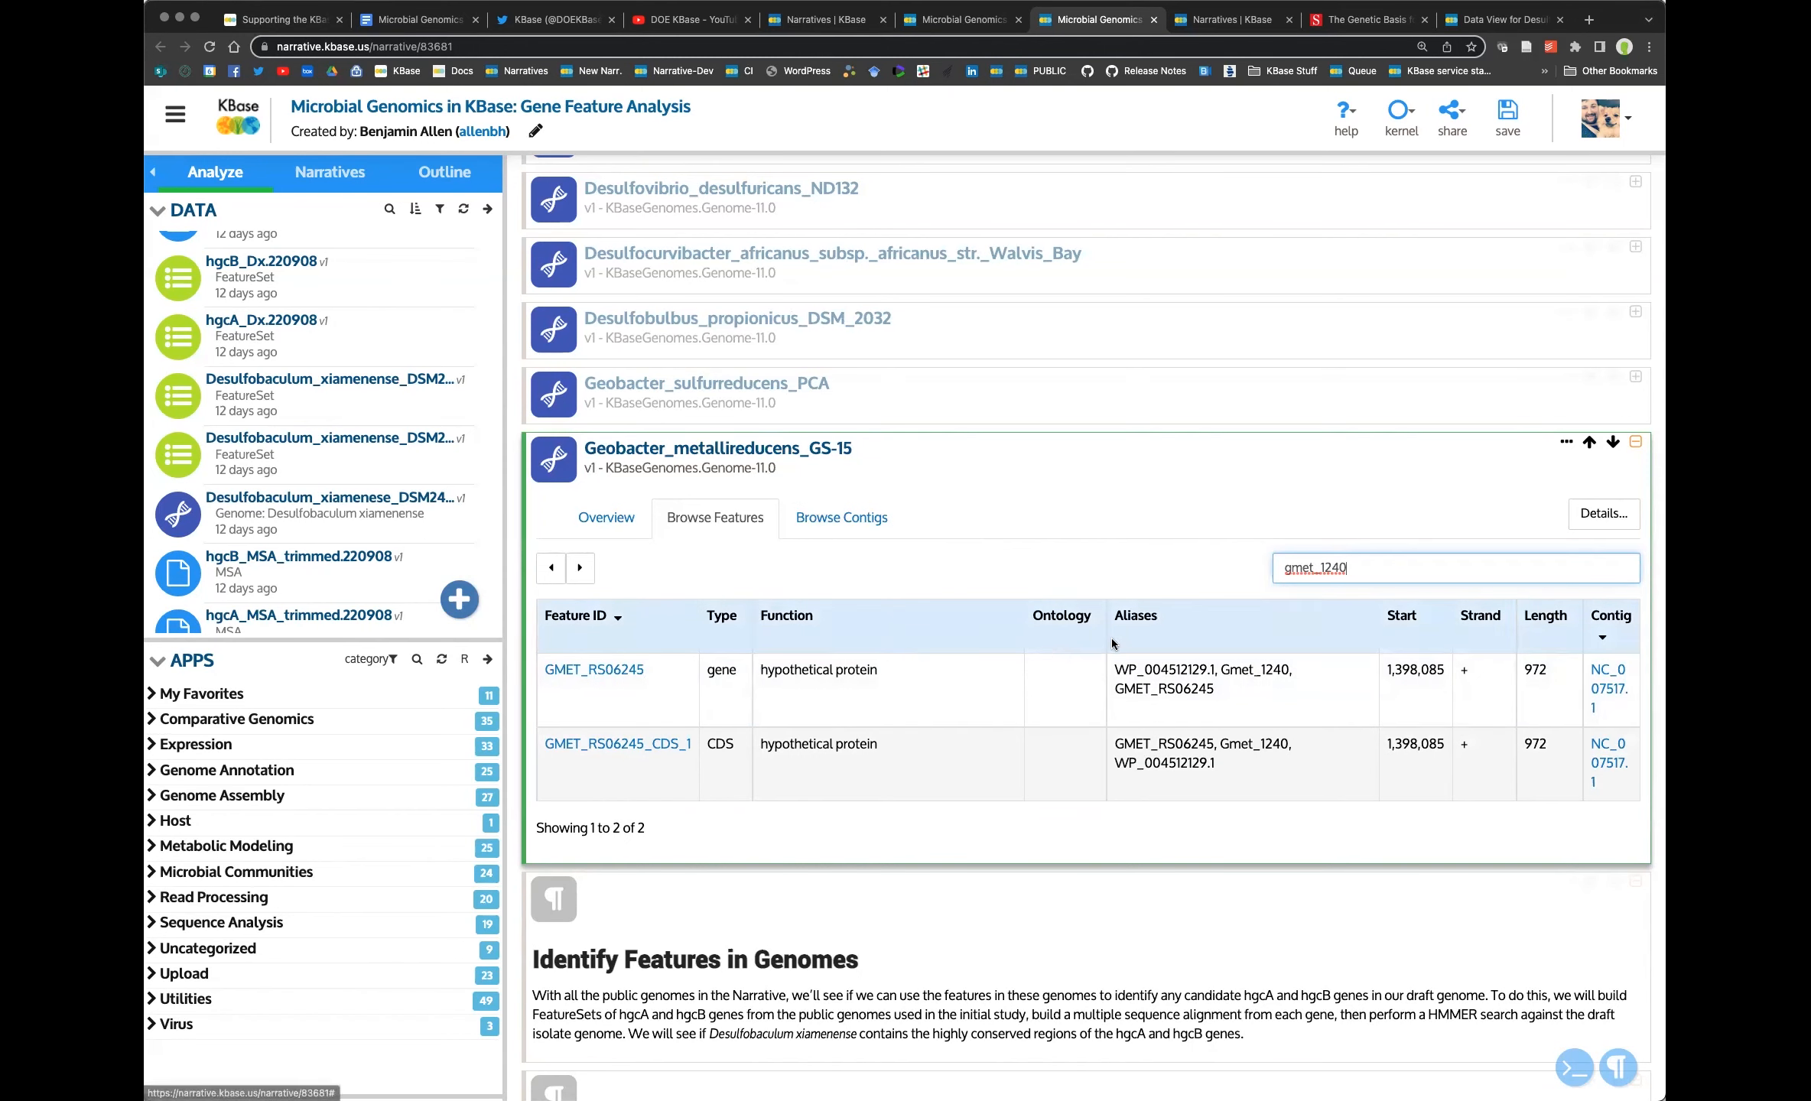
pyautogui.scroll(15, 874, 652)
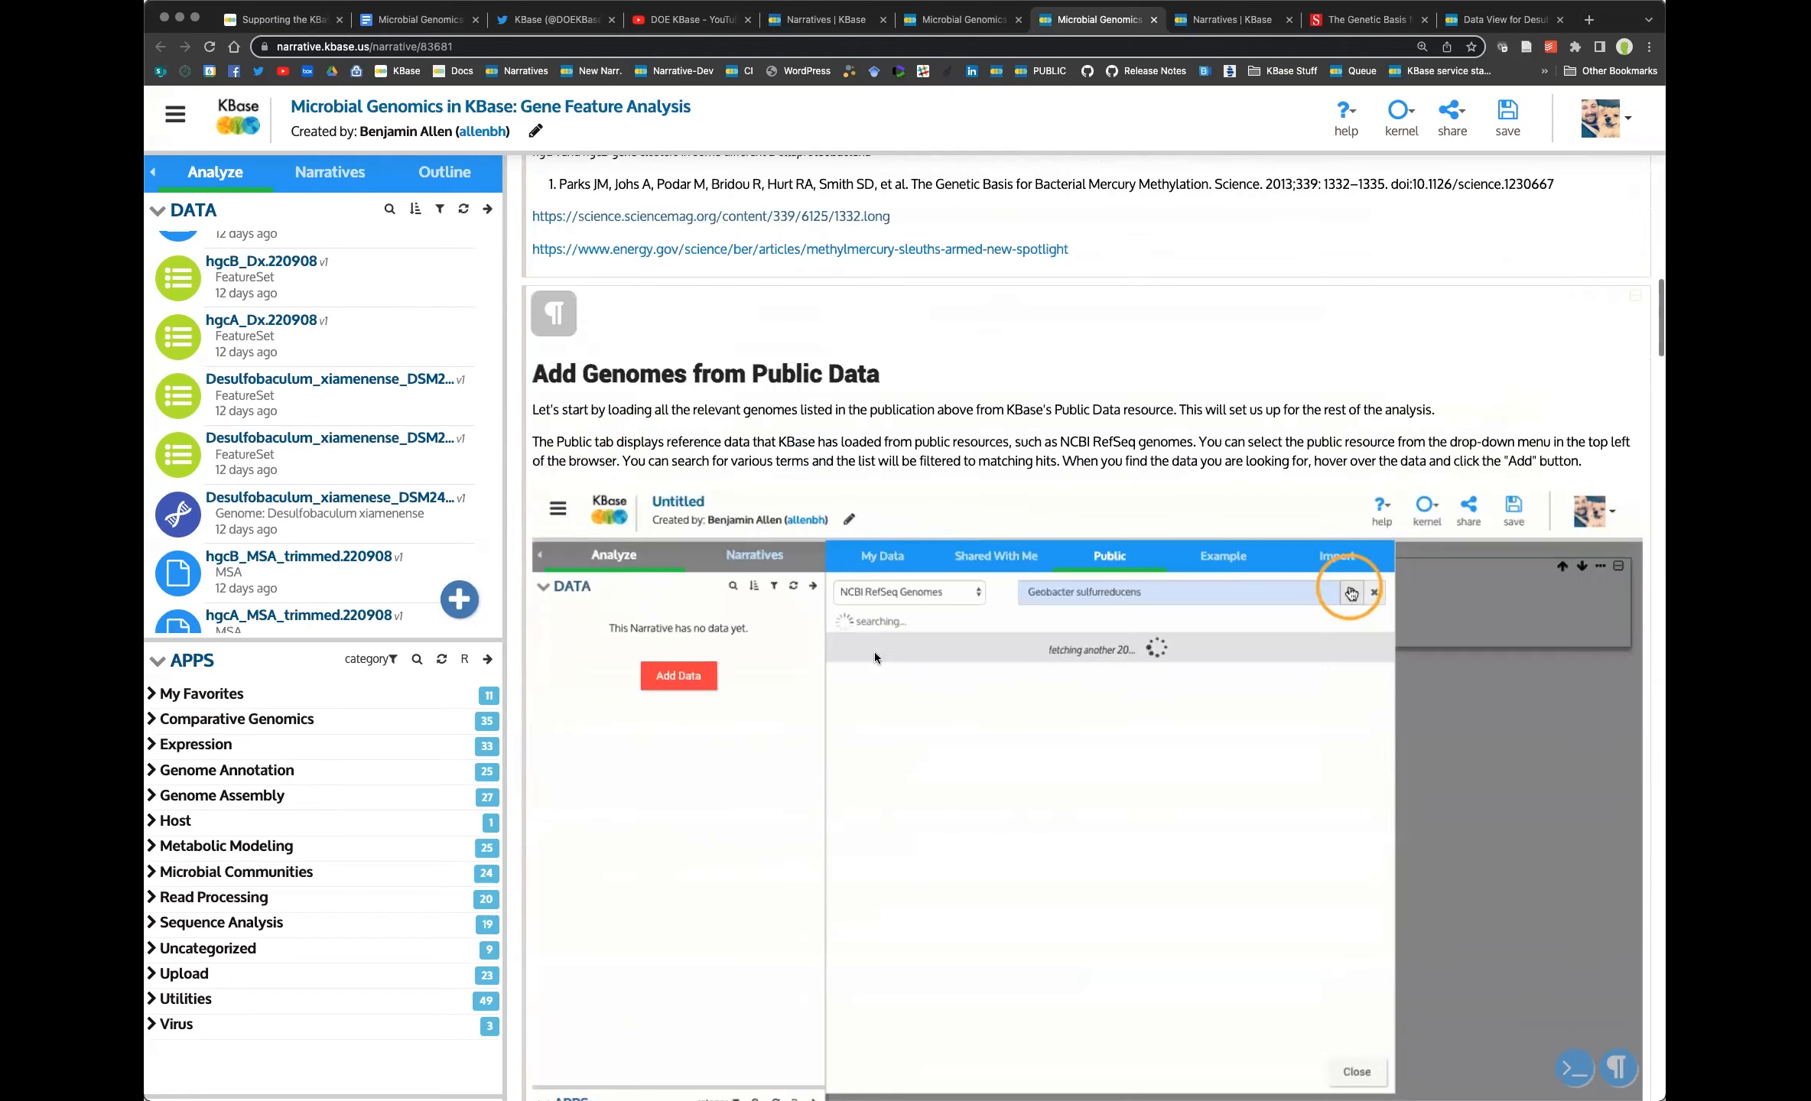
pyautogui.scroll(8, 874, 652)
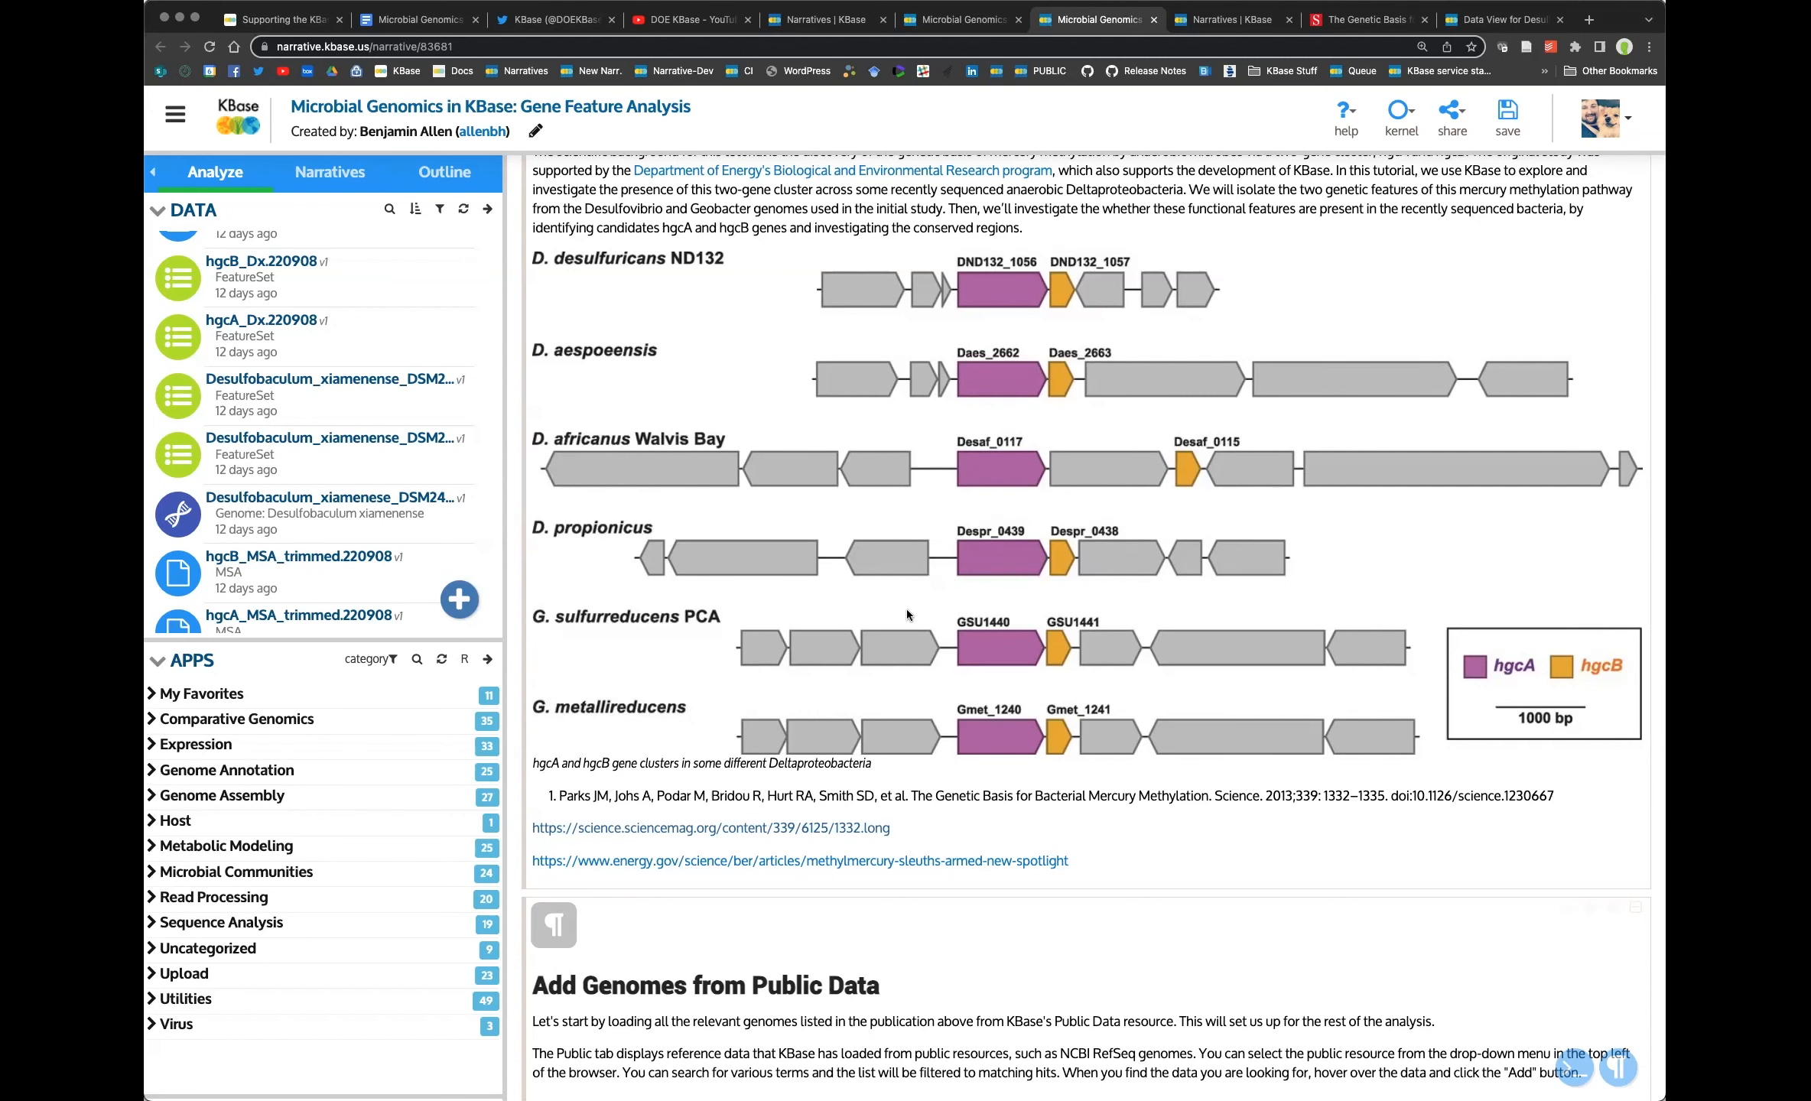
# Read the Build FeatureSet for hgcA instructions and find the Build FeatureSet from Genome app among the Utilities apps.
pyautogui.scroll(-7, 882, 640)
pyautogui.scroll(-6, 879, 634)
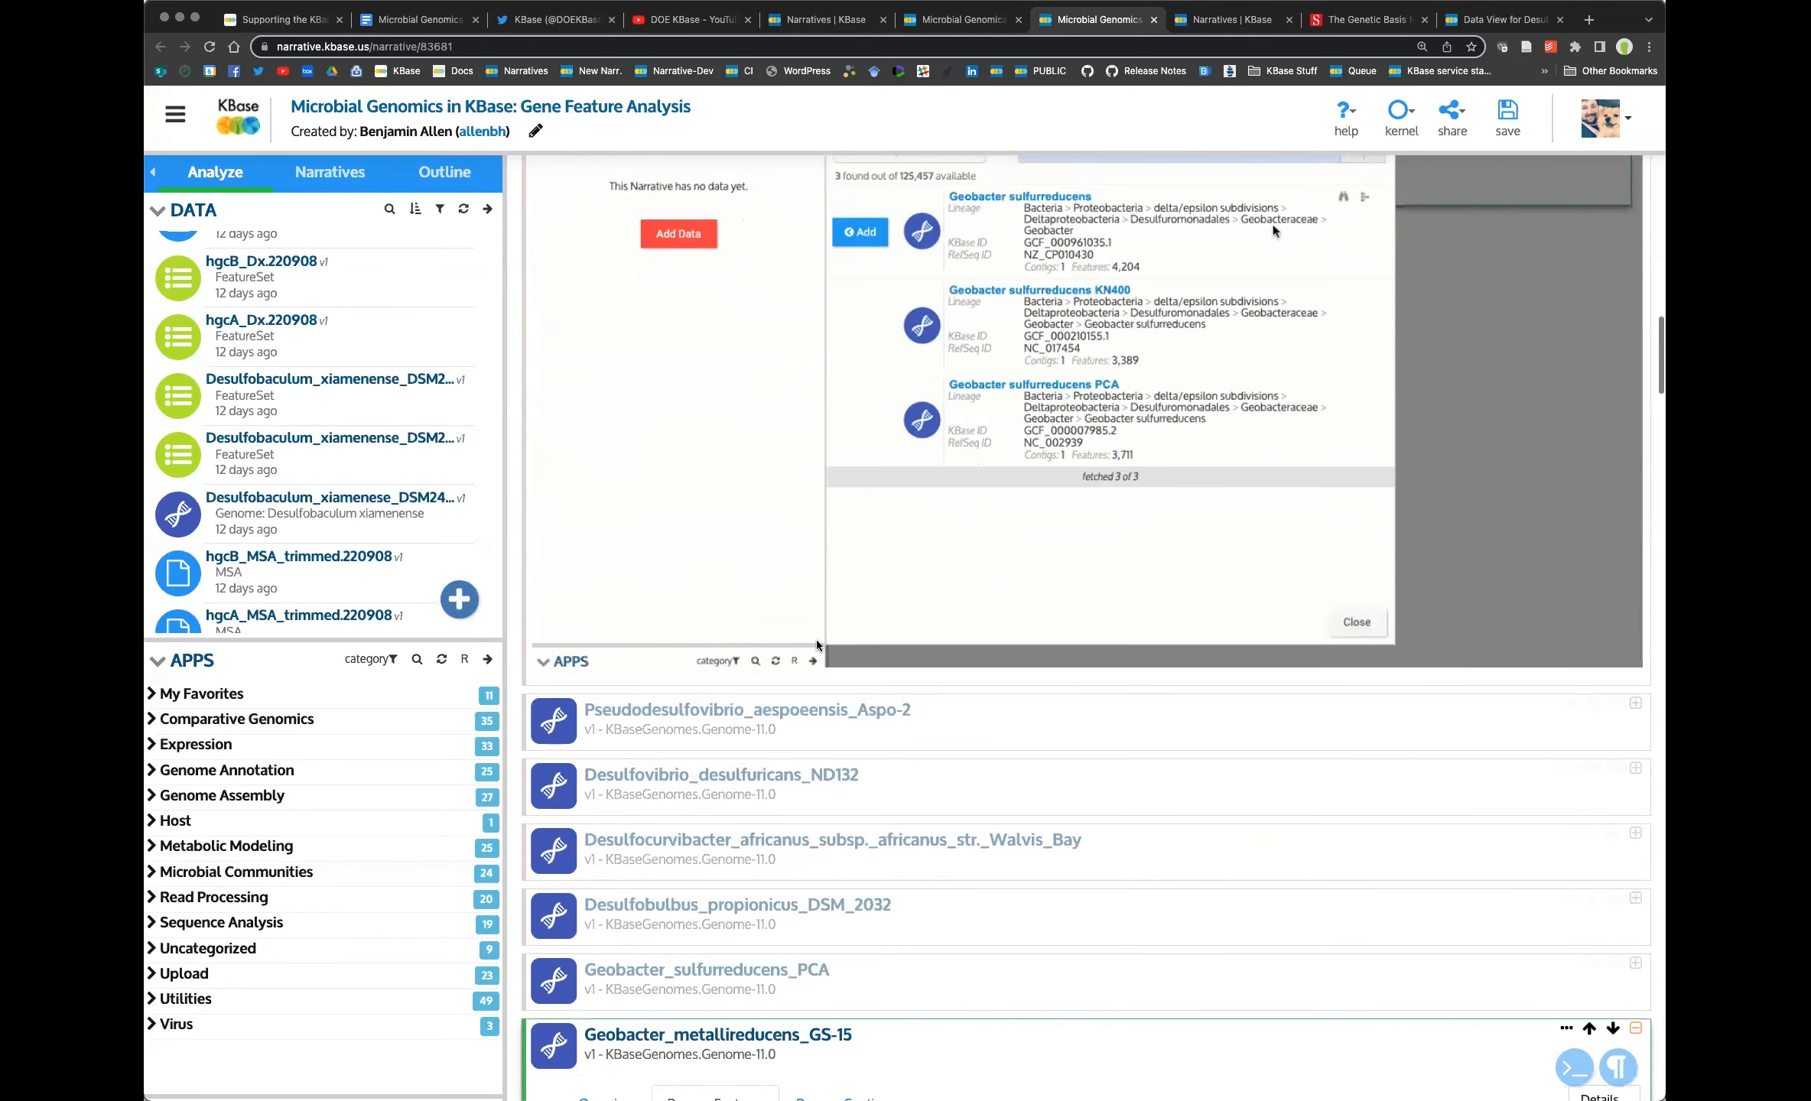
pyautogui.scroll(-6, 816, 639)
pyautogui.scroll(-2, 816, 635)
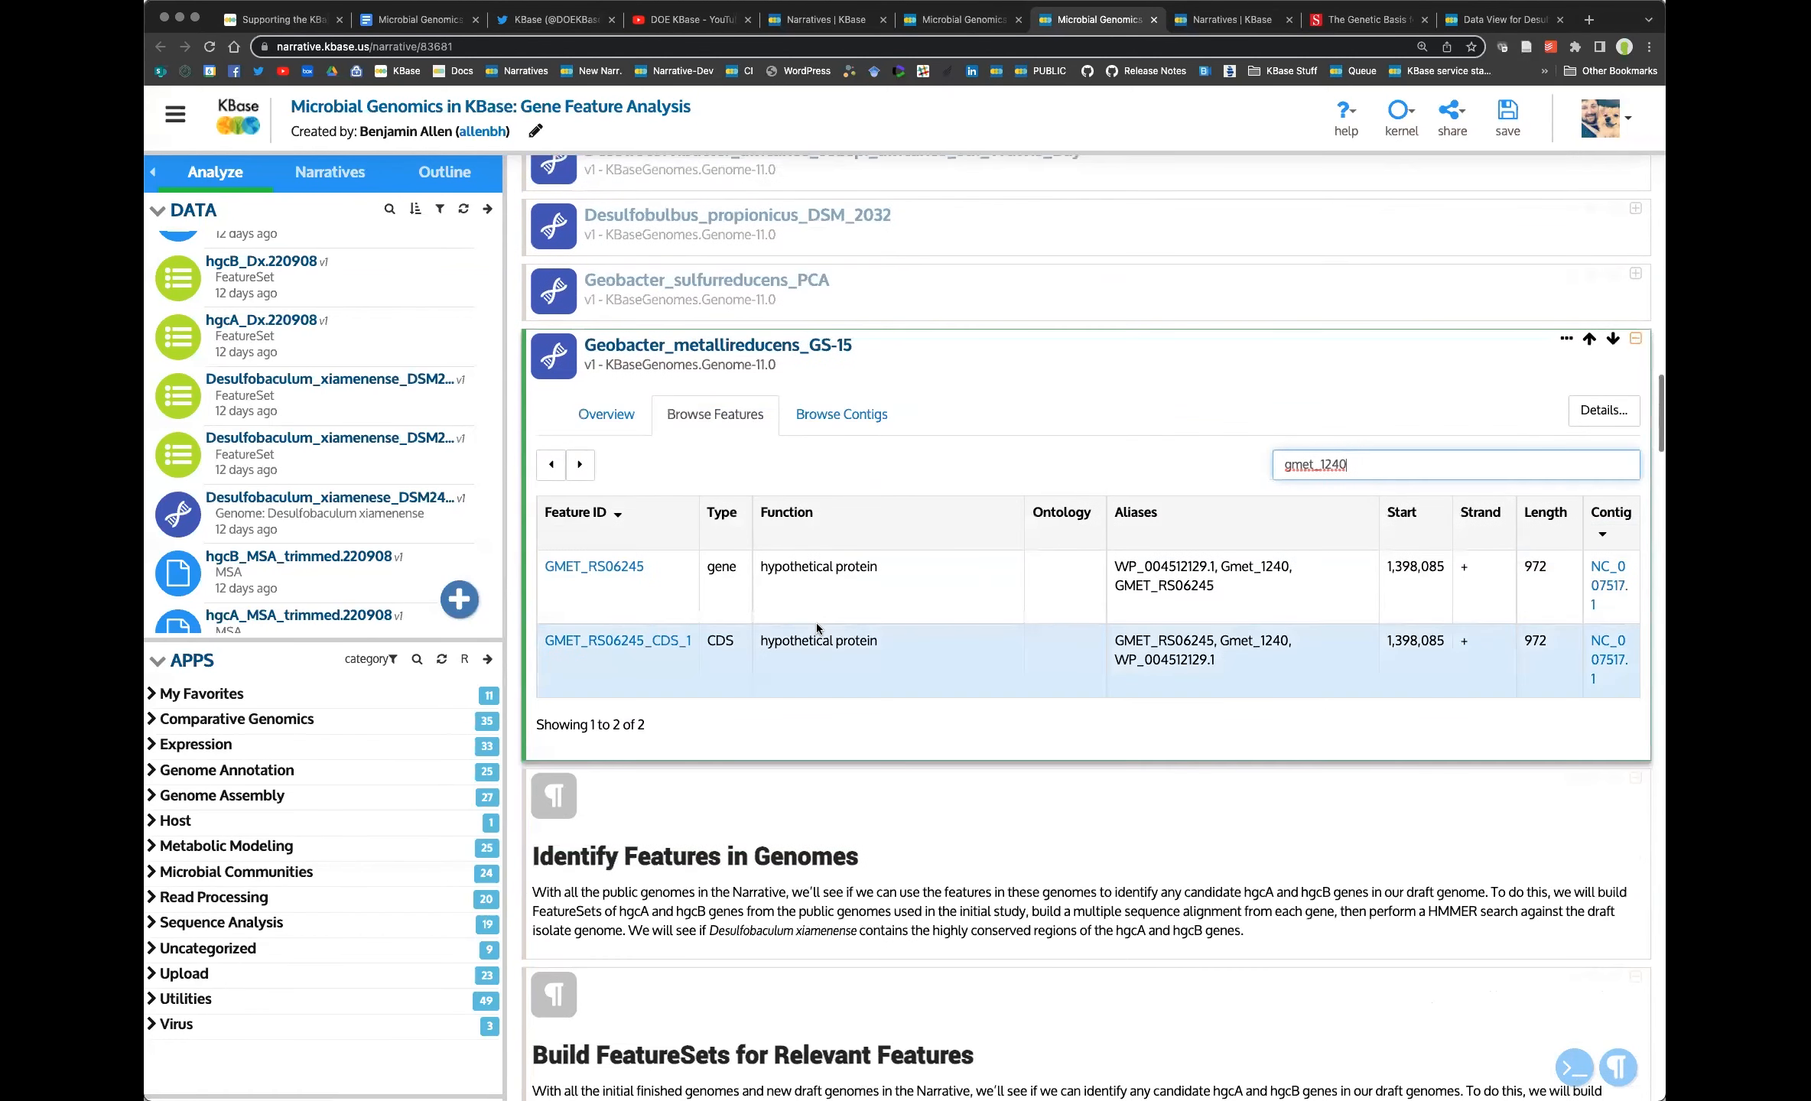
pyautogui.scroll(-3, 816, 628)
pyautogui.scroll(-1, 817, 670)
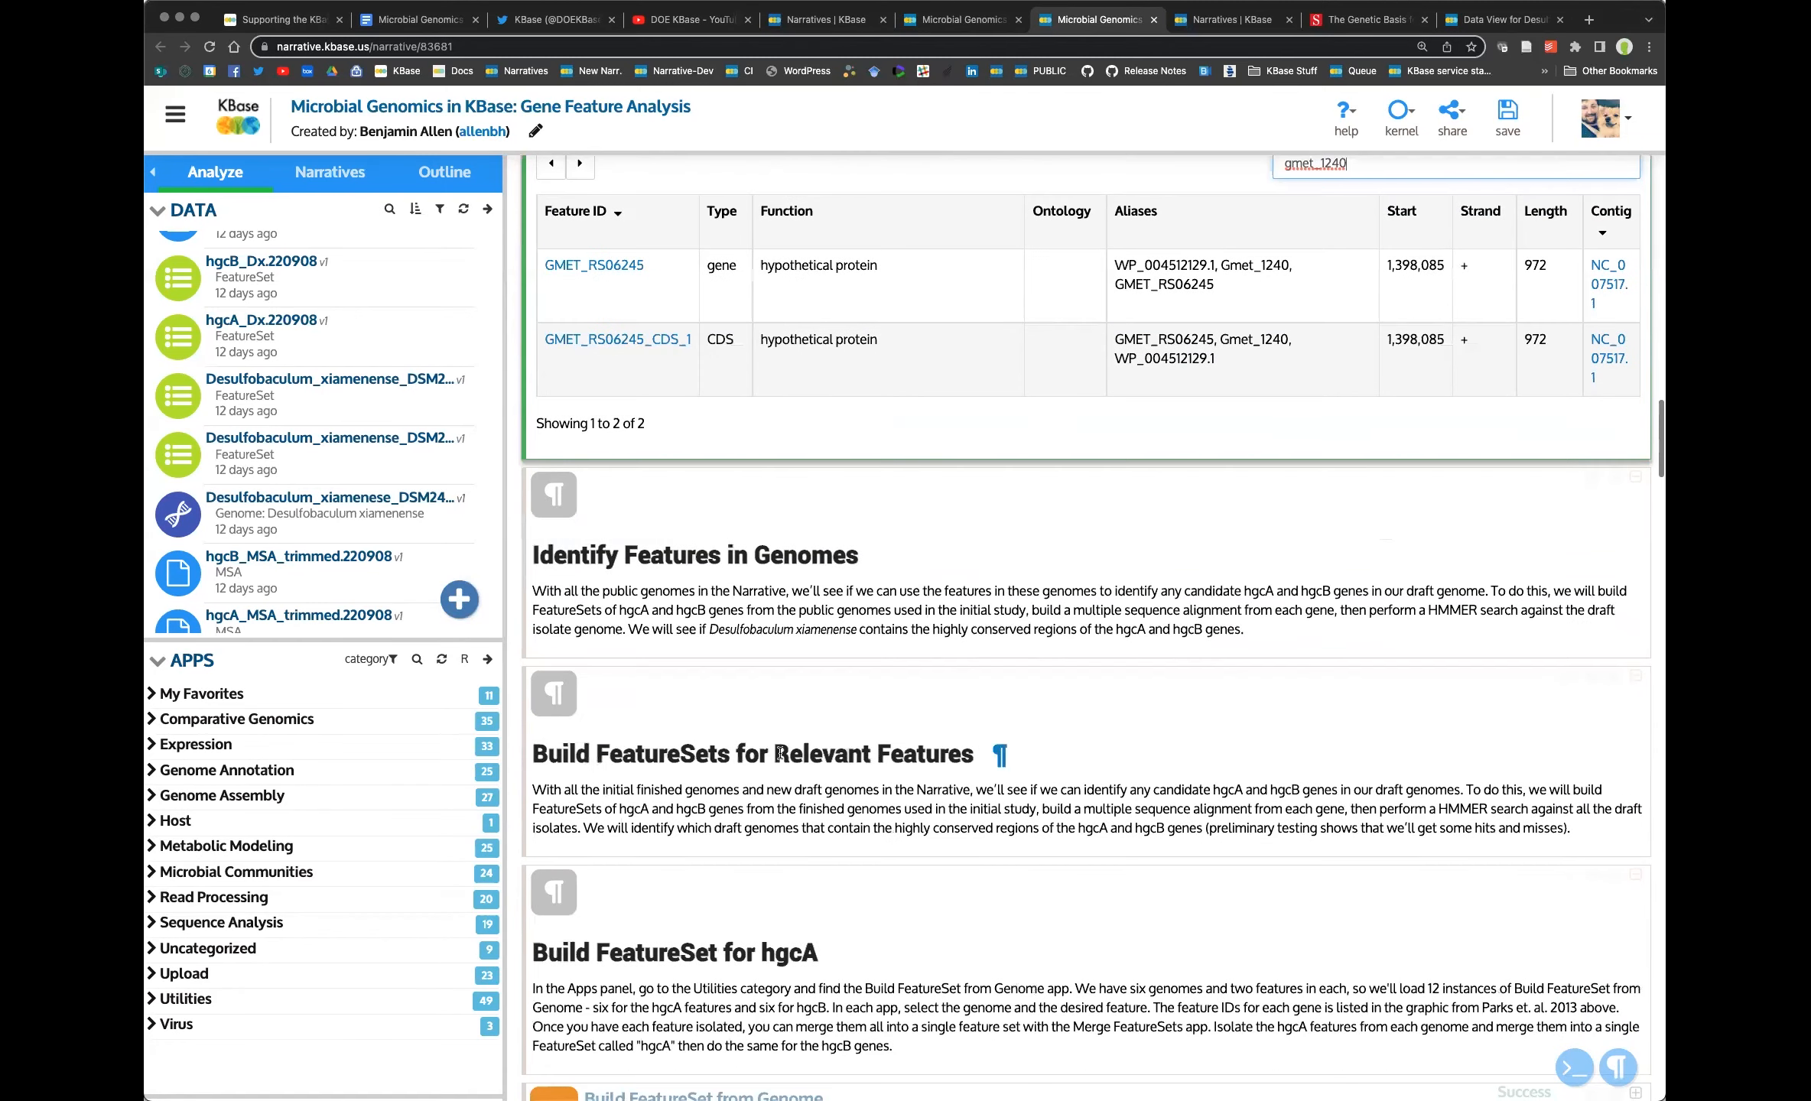
pyautogui.scroll(-1, 780, 753)
pyautogui.scroll(-5, 815, 716)
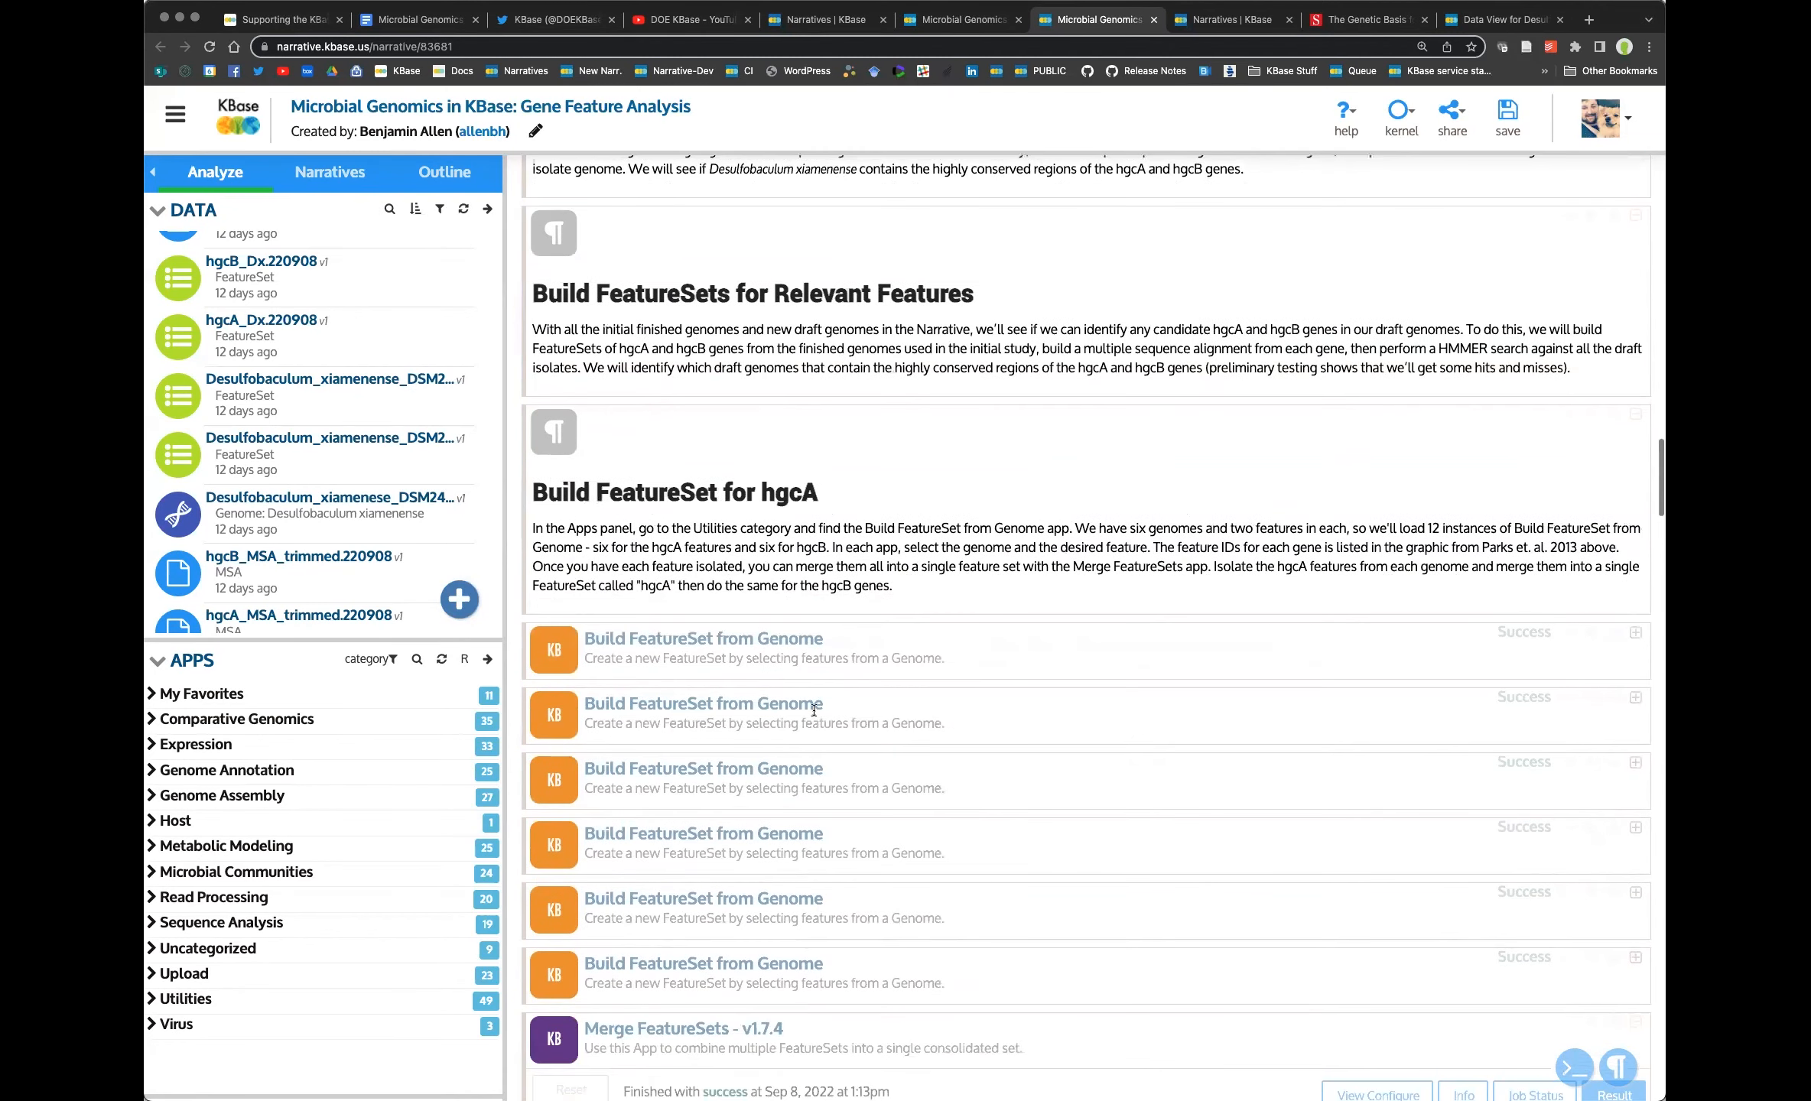
pyautogui.click(311, 1001)
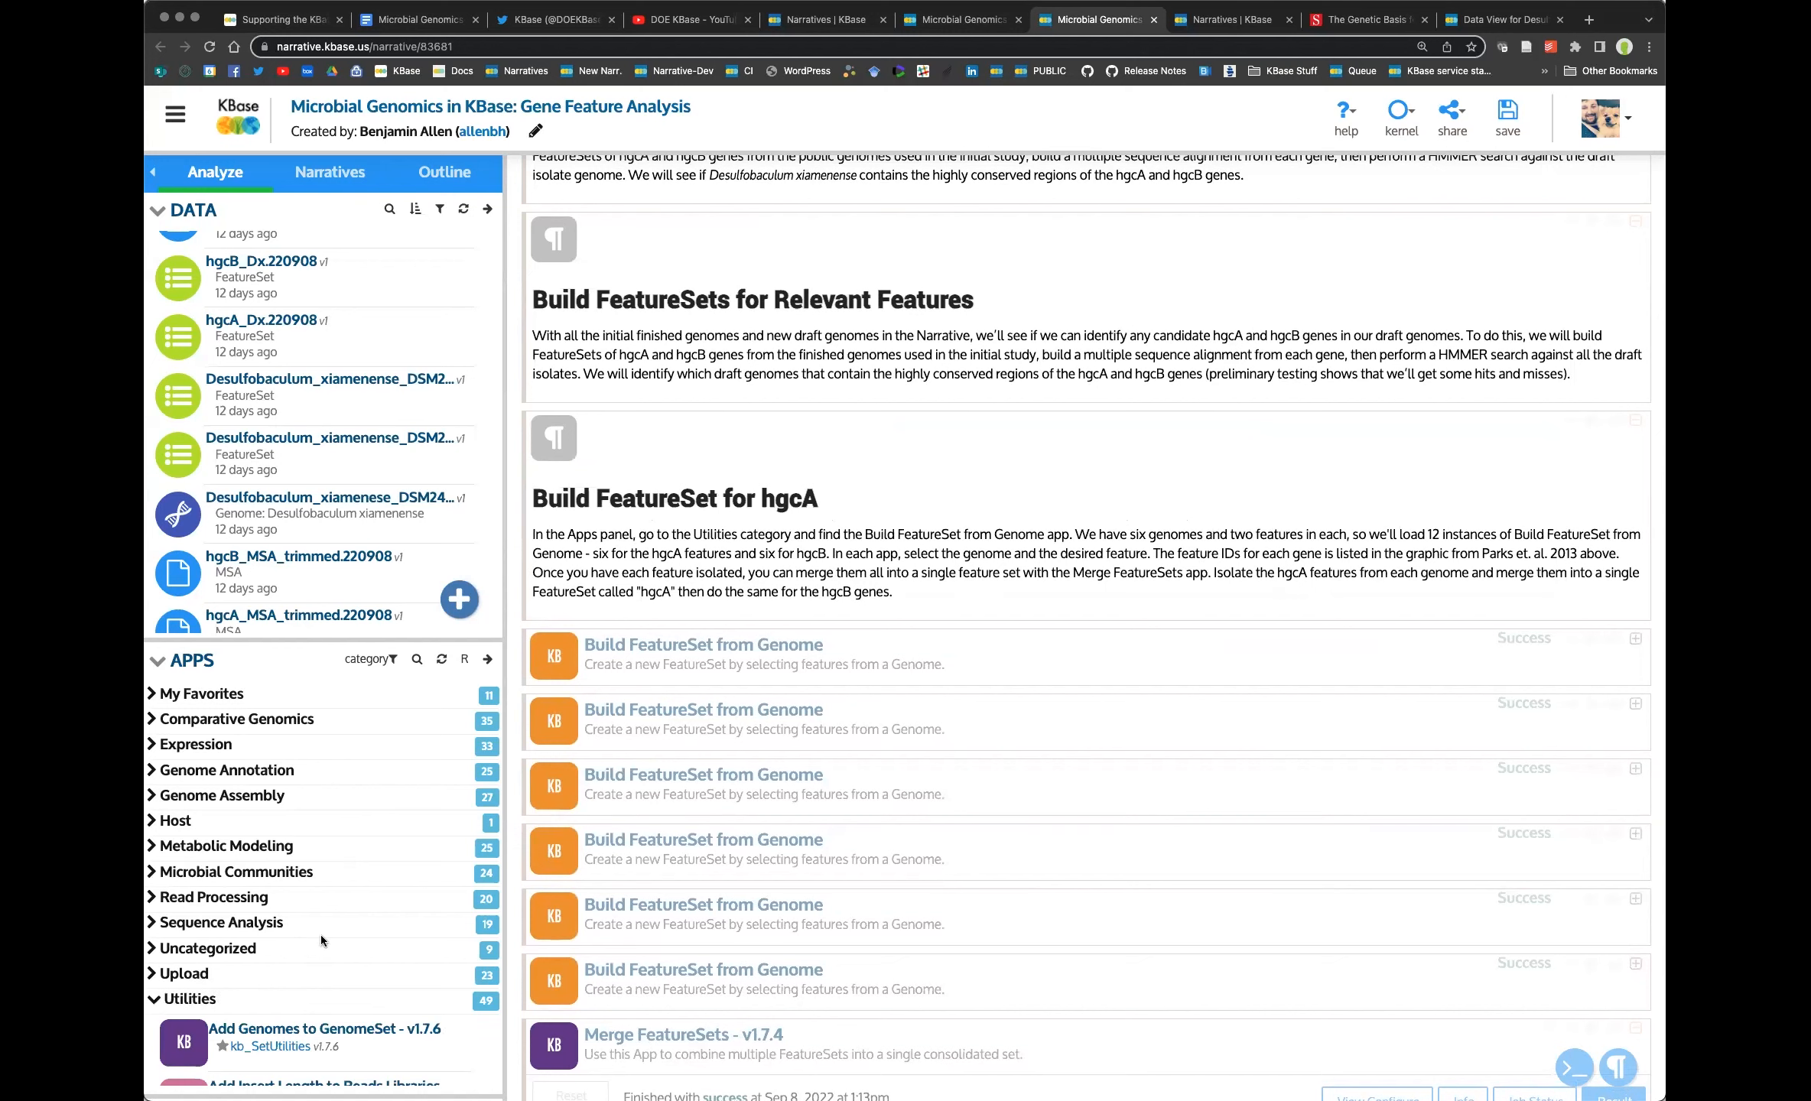
pyautogui.scroll(-8, 319, 936)
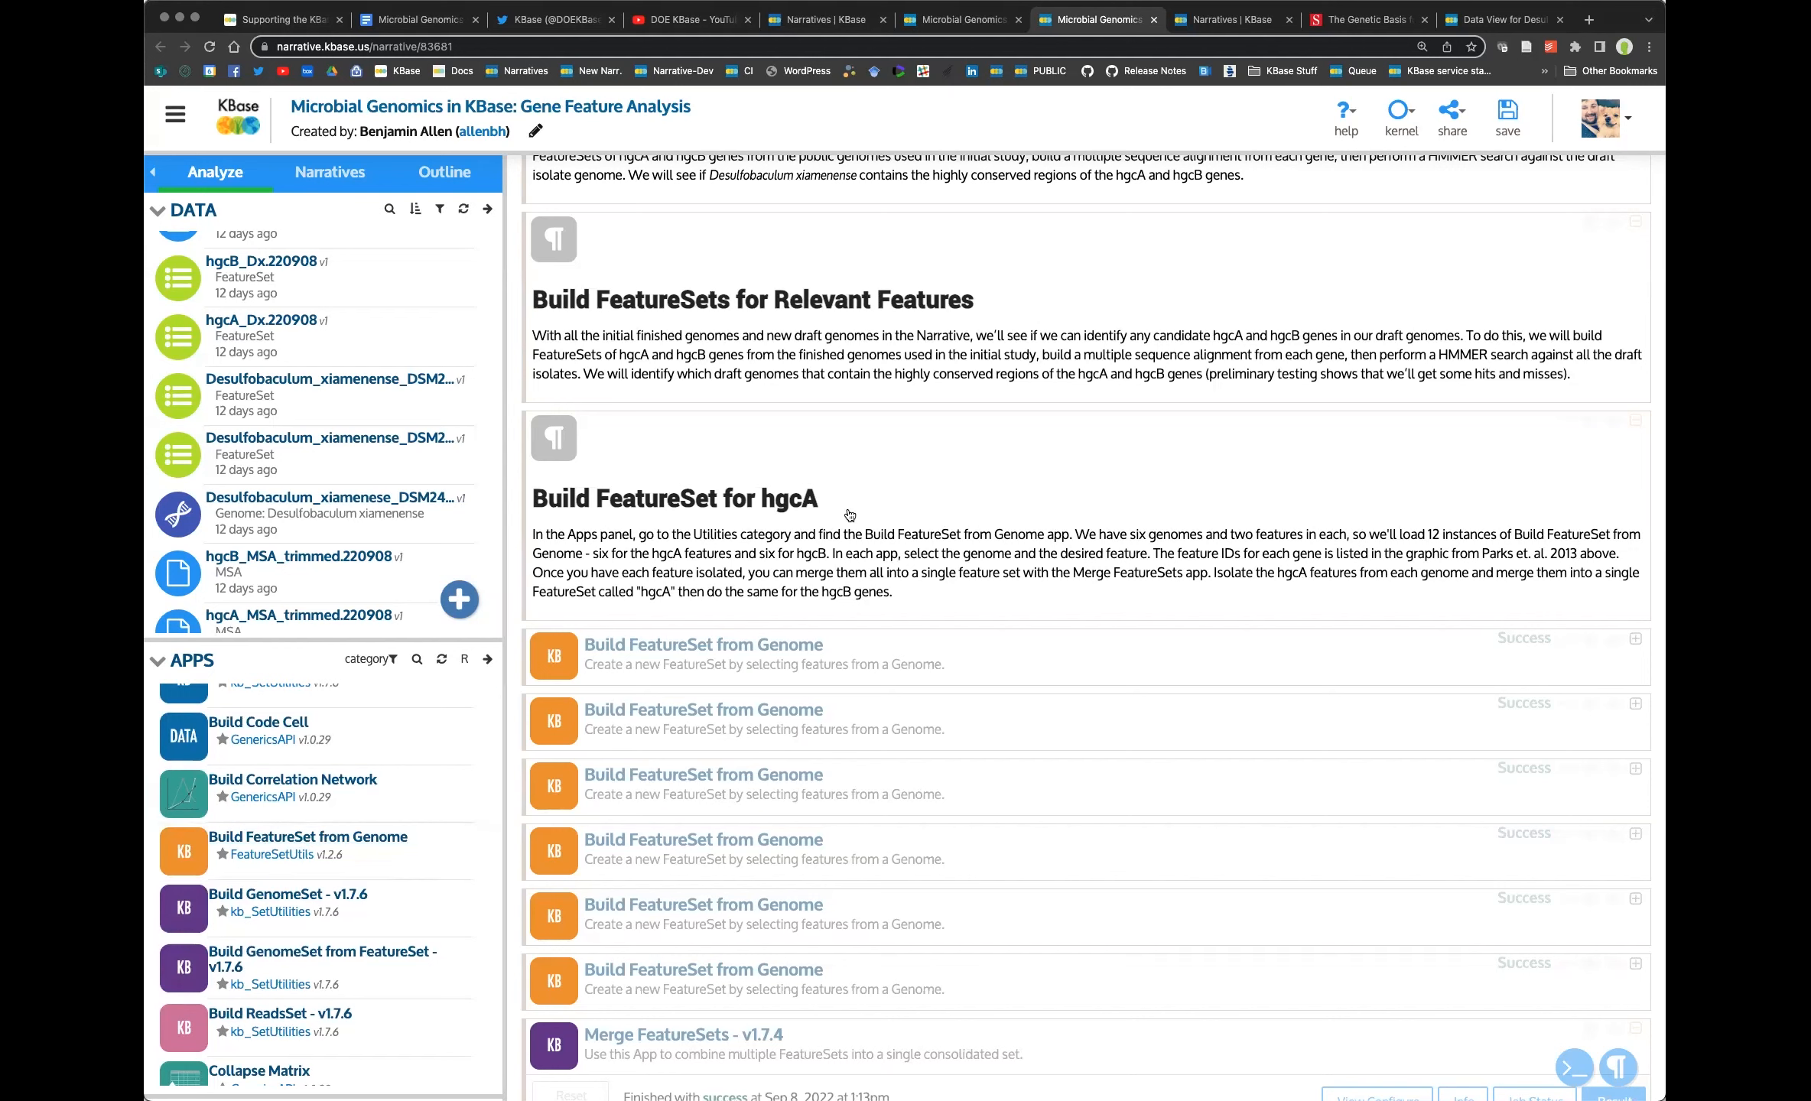
# Expand the first Build FeatureSet from Genome cell under hgcA and review its configured genome, selected feature and output name.
pyautogui.click(1180, 640)
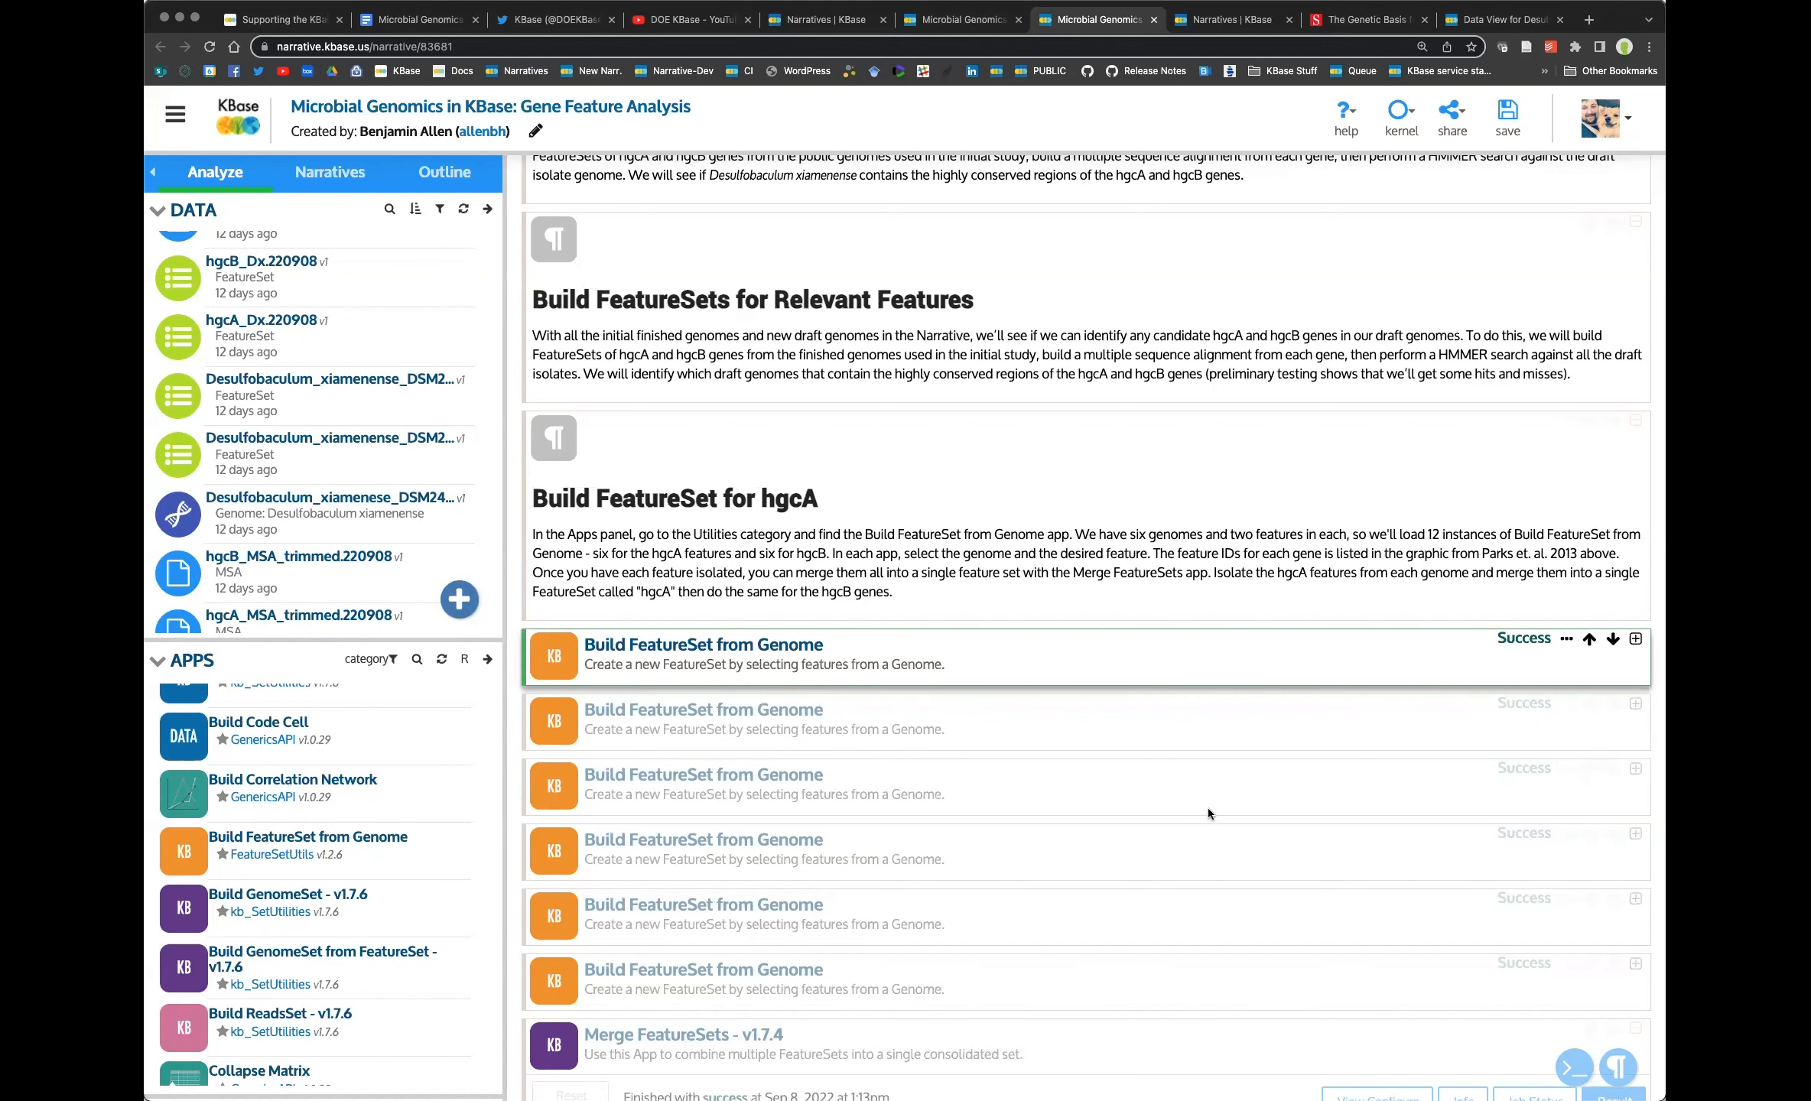
pyautogui.scroll(-2, 1157, 792)
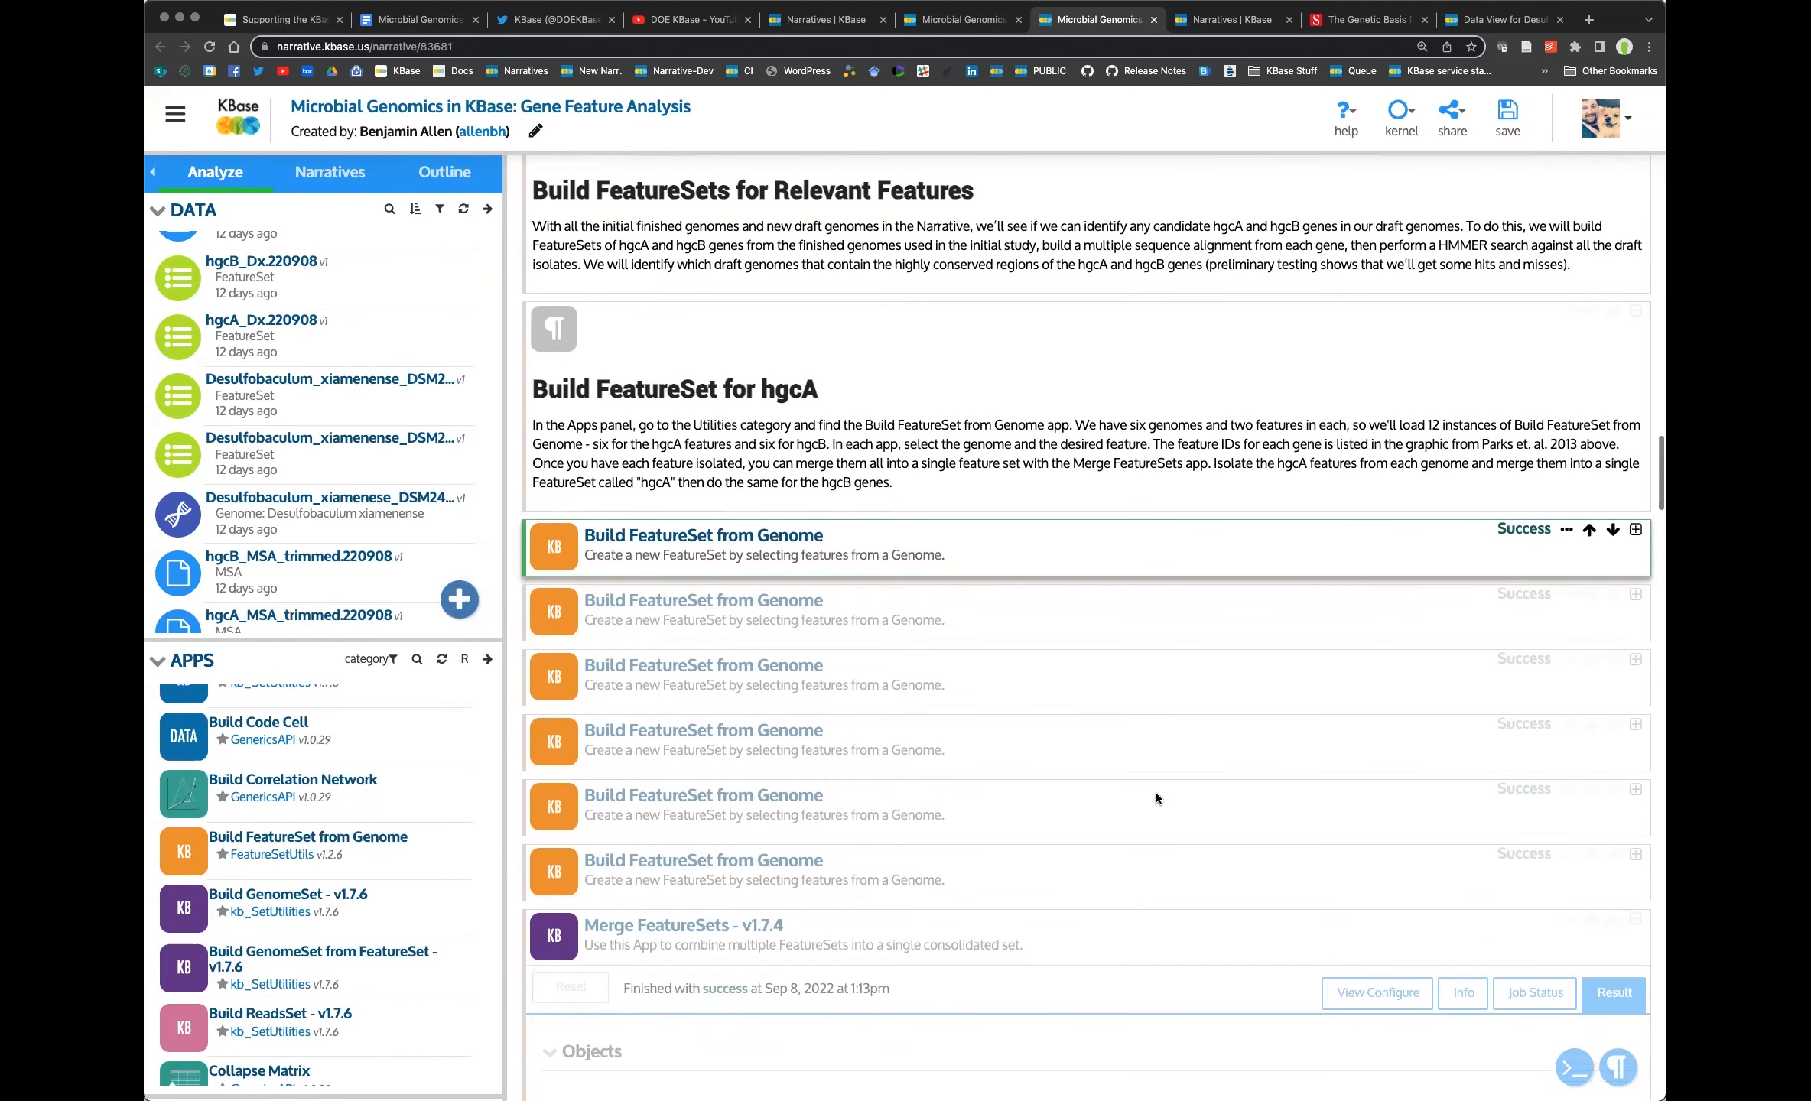
pyautogui.scroll(-3, 1156, 792)
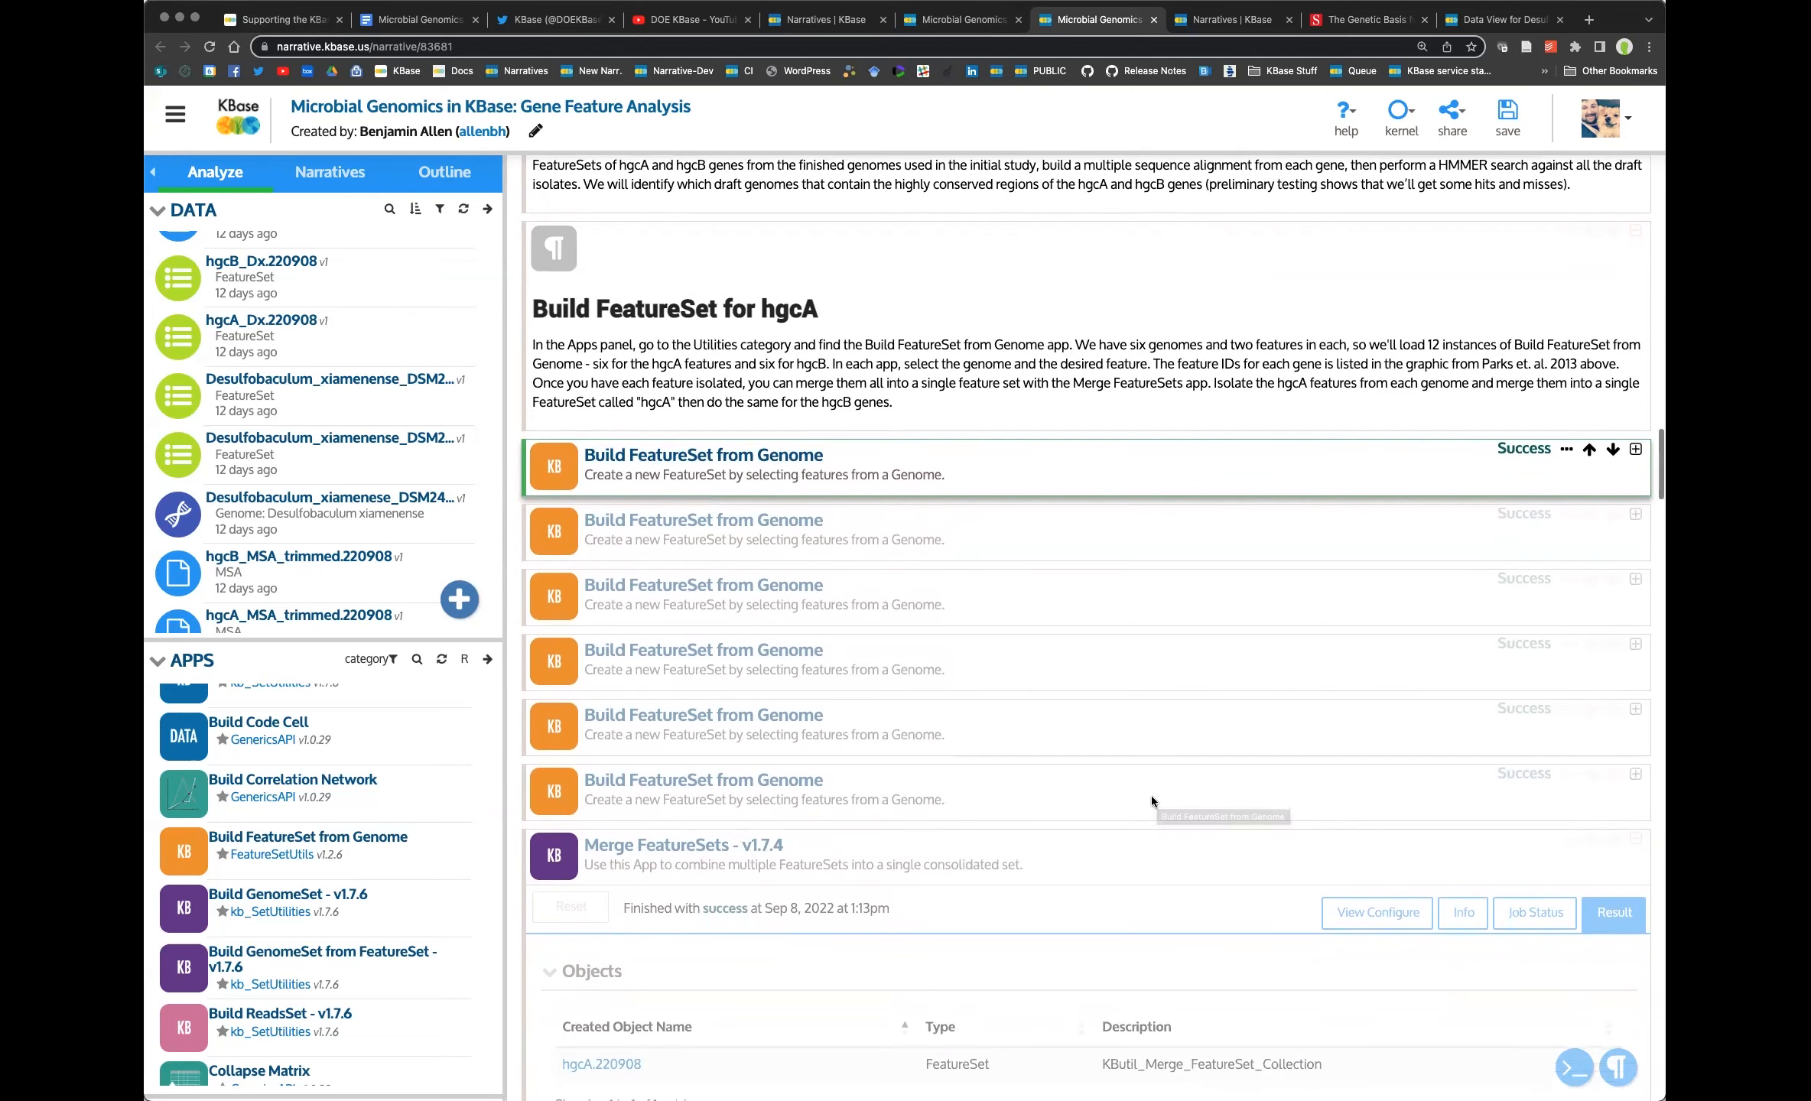
pyautogui.scroll(-2, 1147, 795)
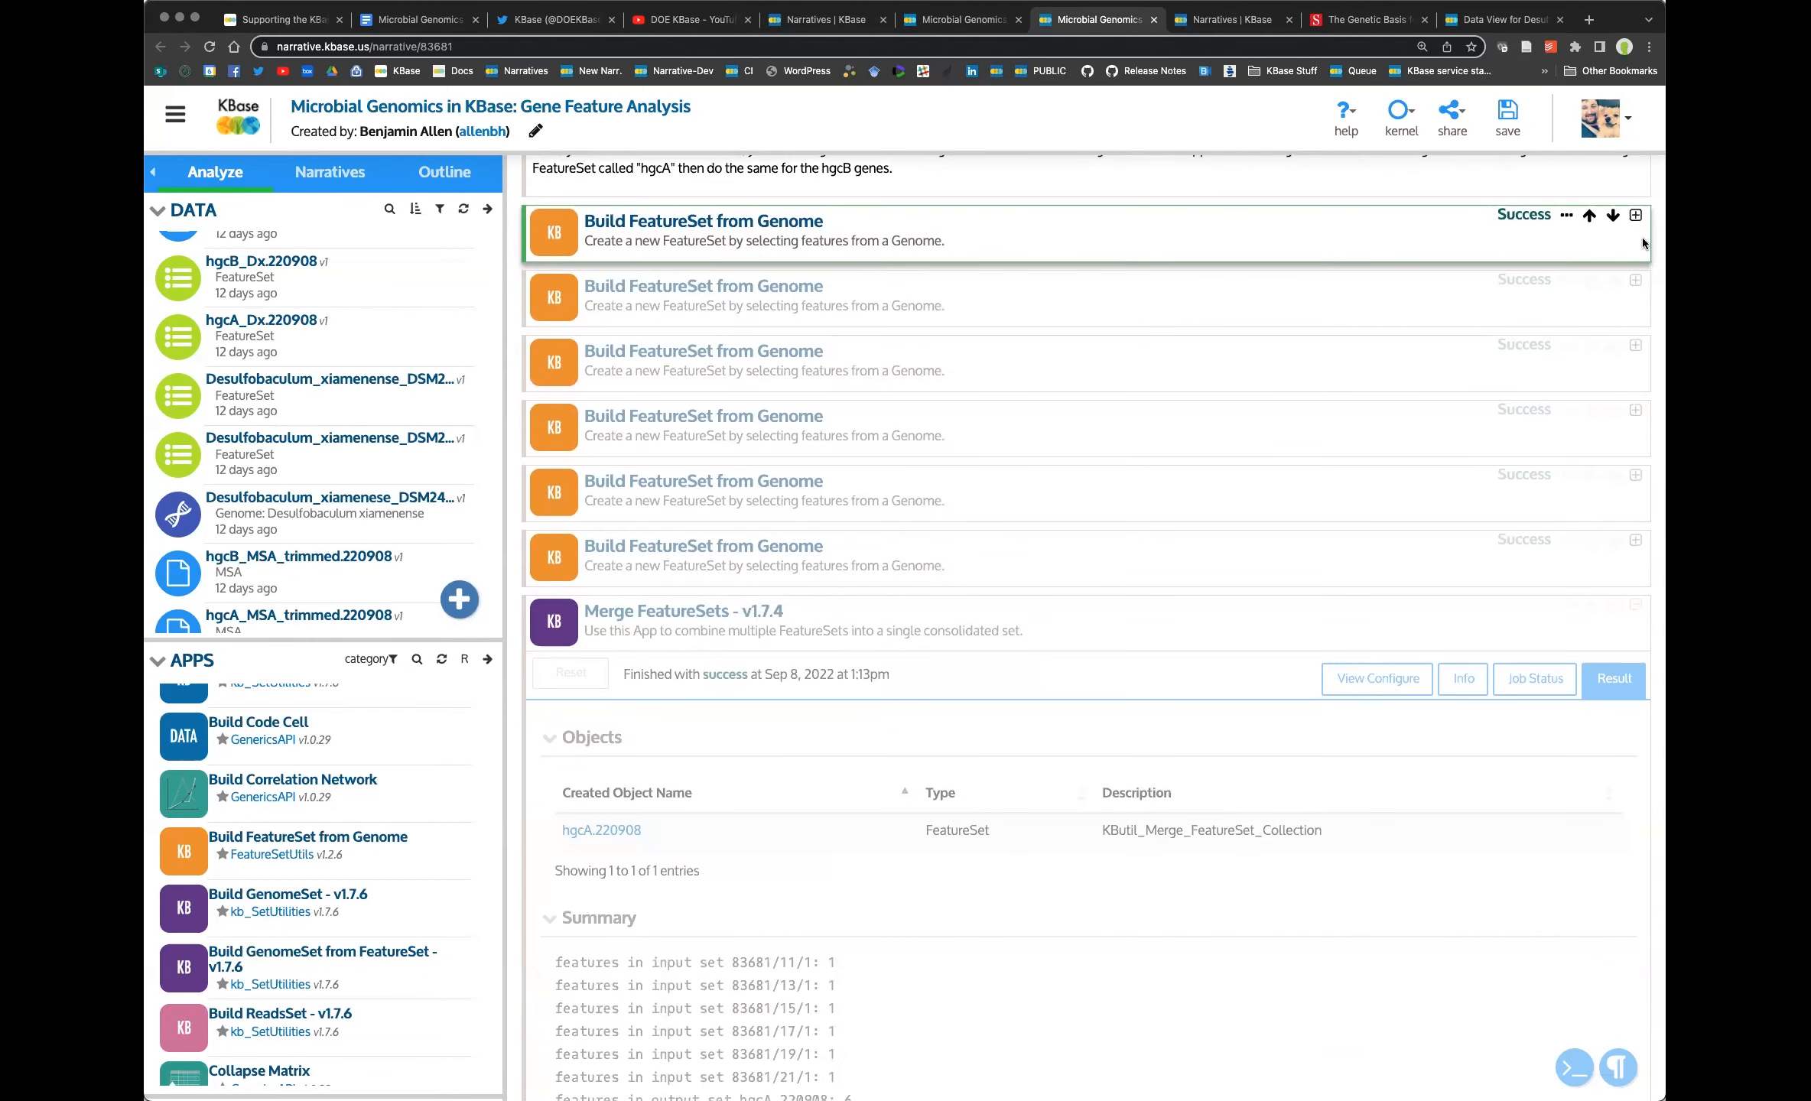
pyautogui.click(1635, 215)
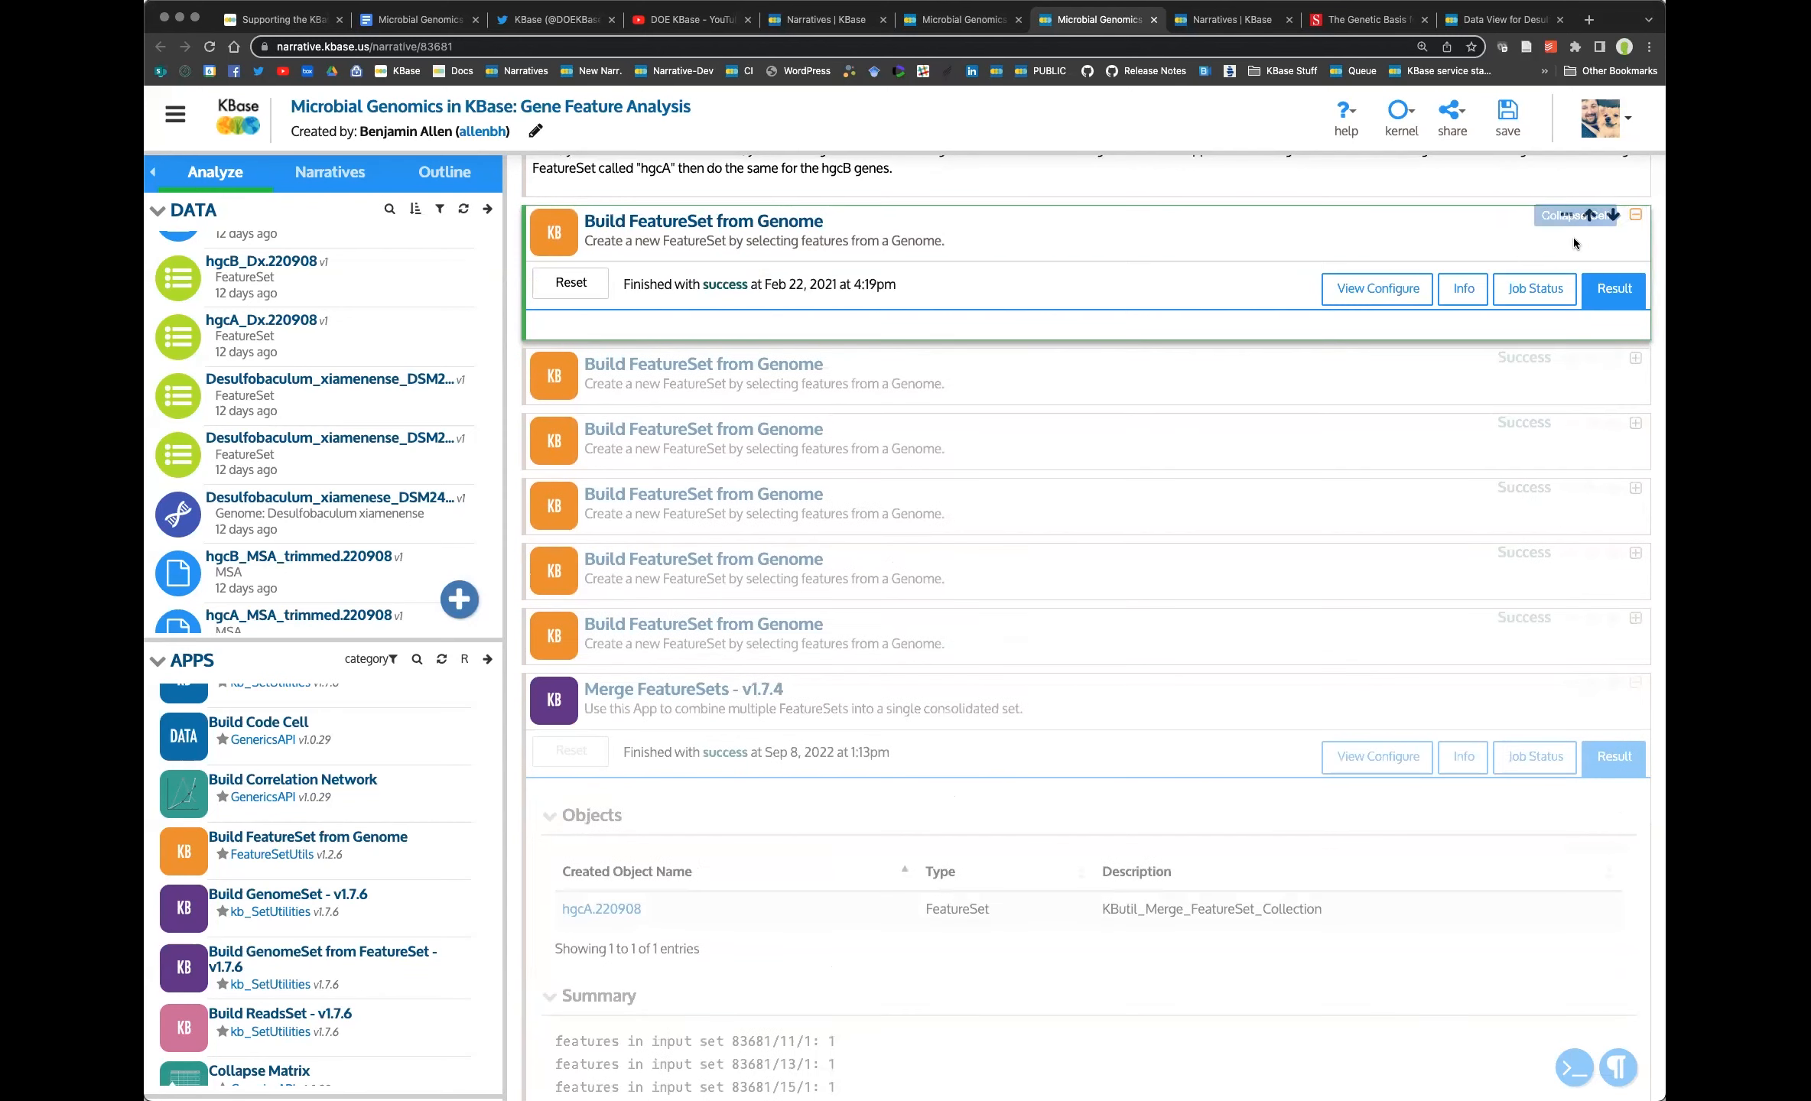
pyautogui.click(1377, 288)
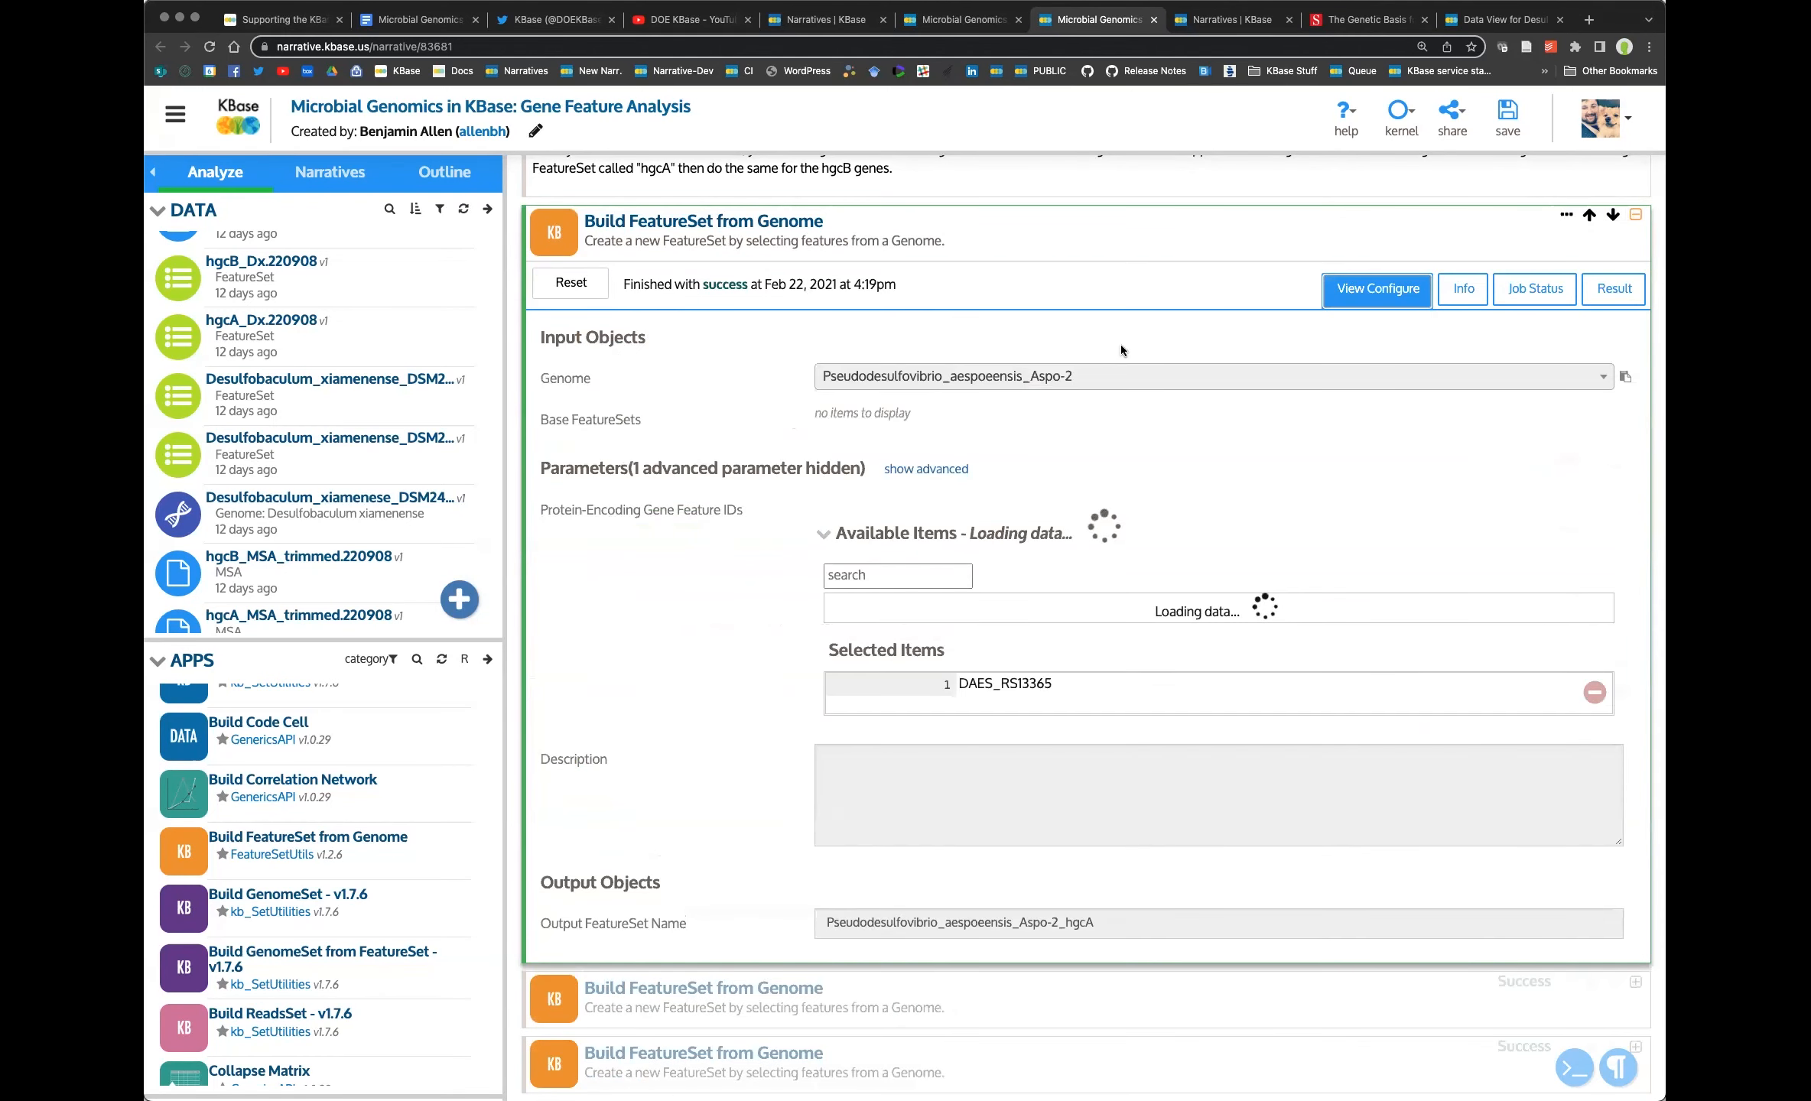
pyautogui.scroll(-1, 750, 601)
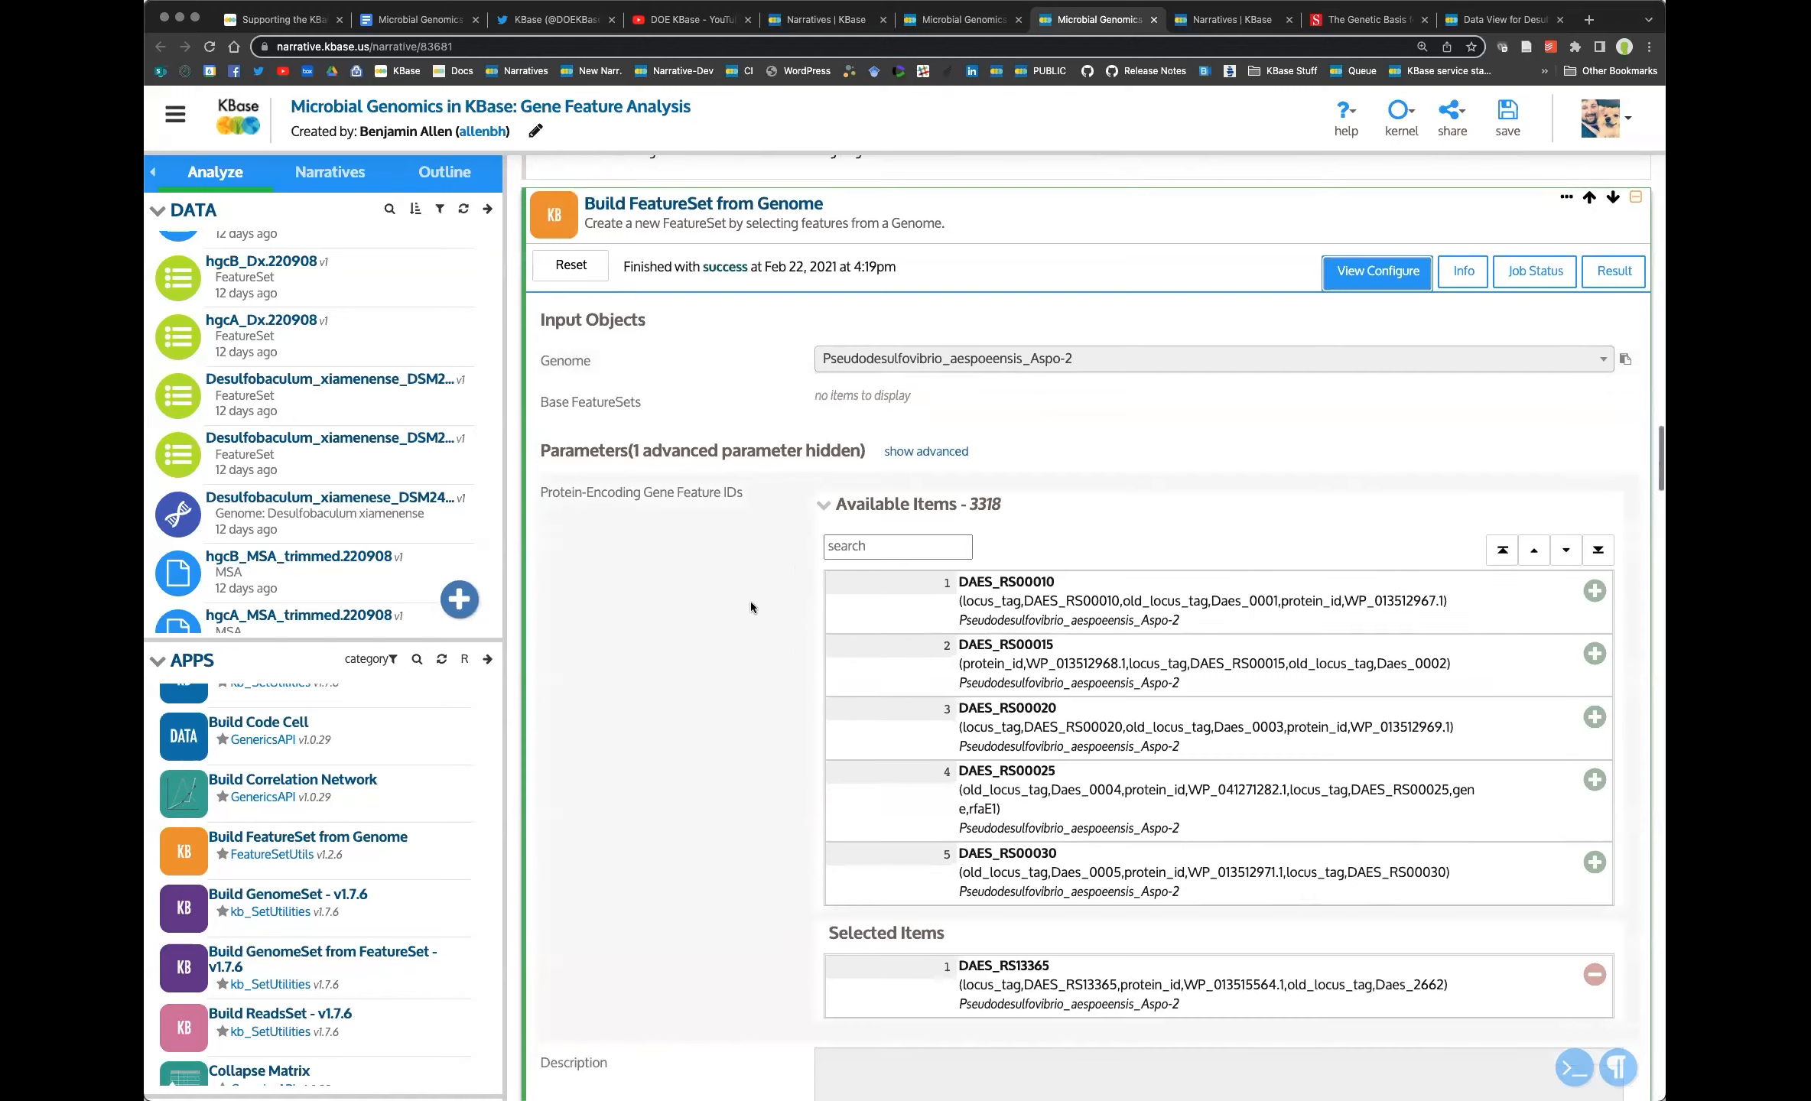
pyautogui.scroll(-3, 751, 603)
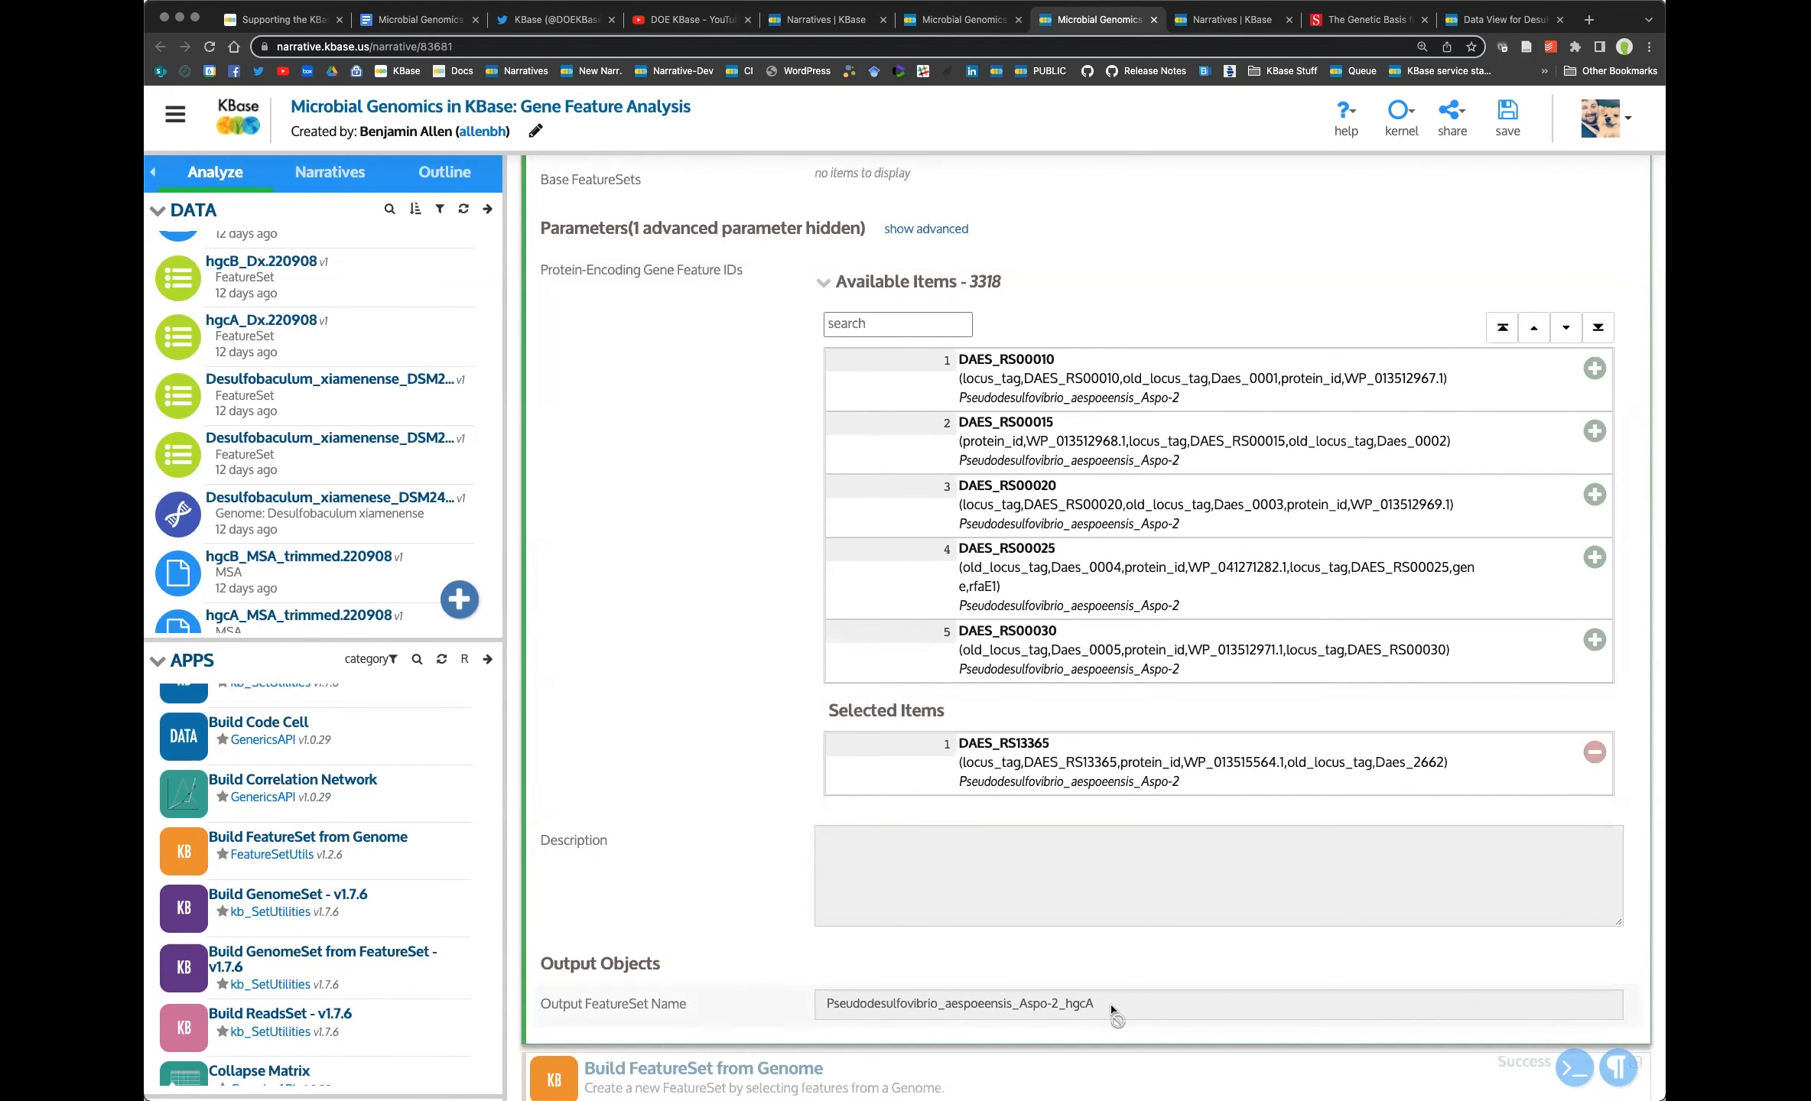
pyautogui.scroll(-3, 1112, 1011)
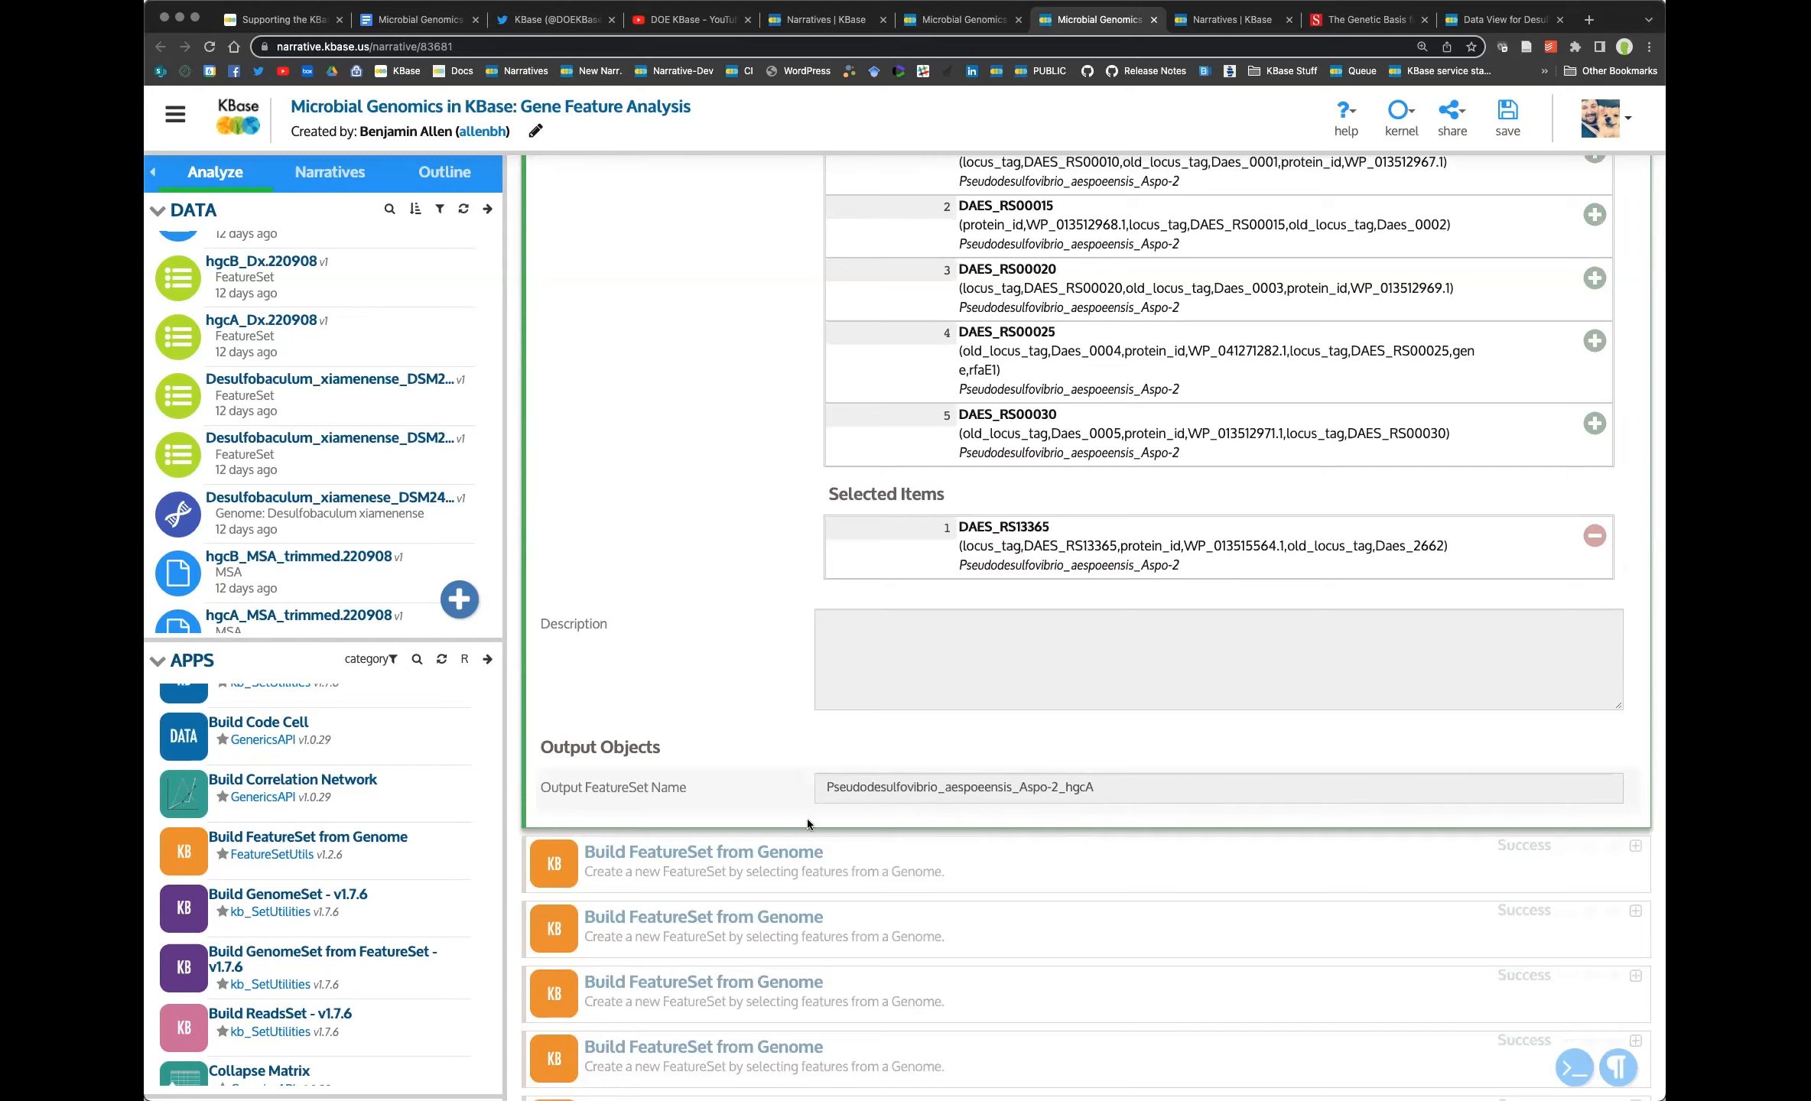
# Show the first Build FeatureSet run's result and add a viewer cell for its Pseudodesulfovibrio_aespoeensis_Aspo-2_hgcA FeatureSet.
pyautogui.scroll(10, 765, 799)
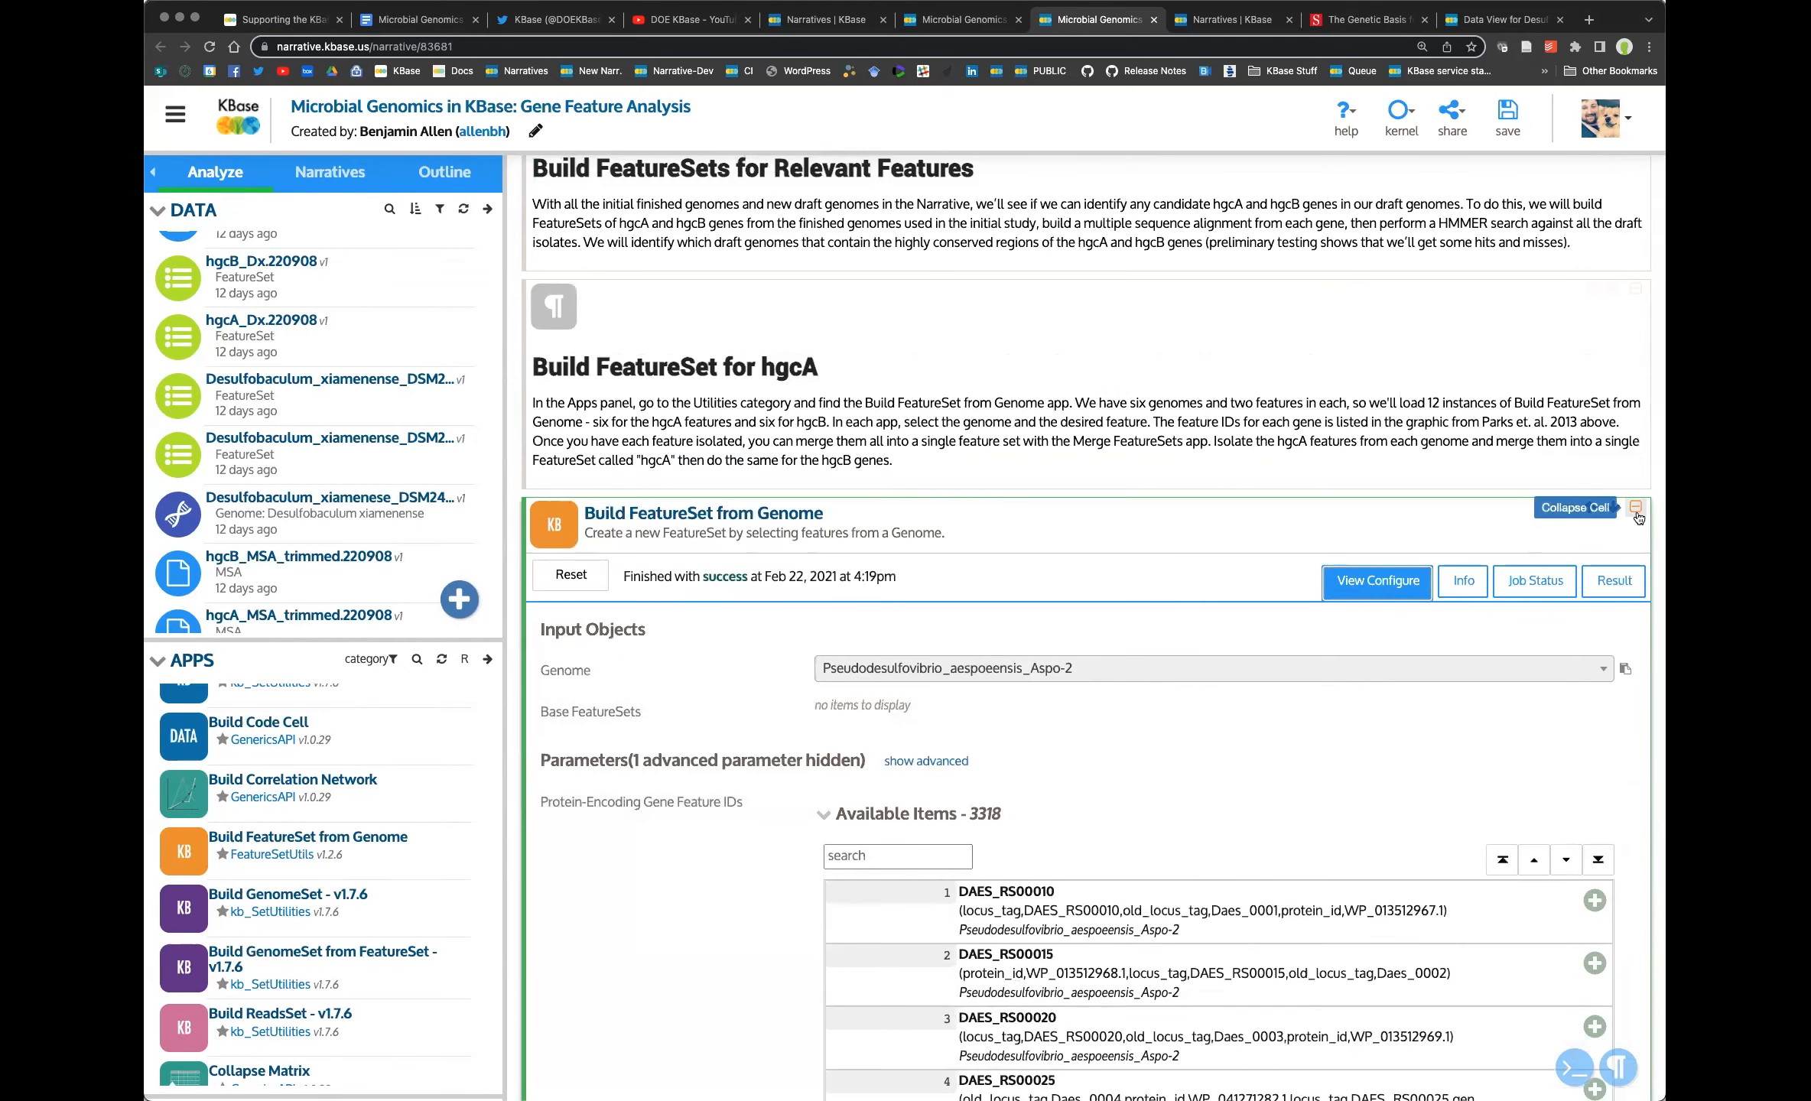
pyautogui.click(1613, 581)
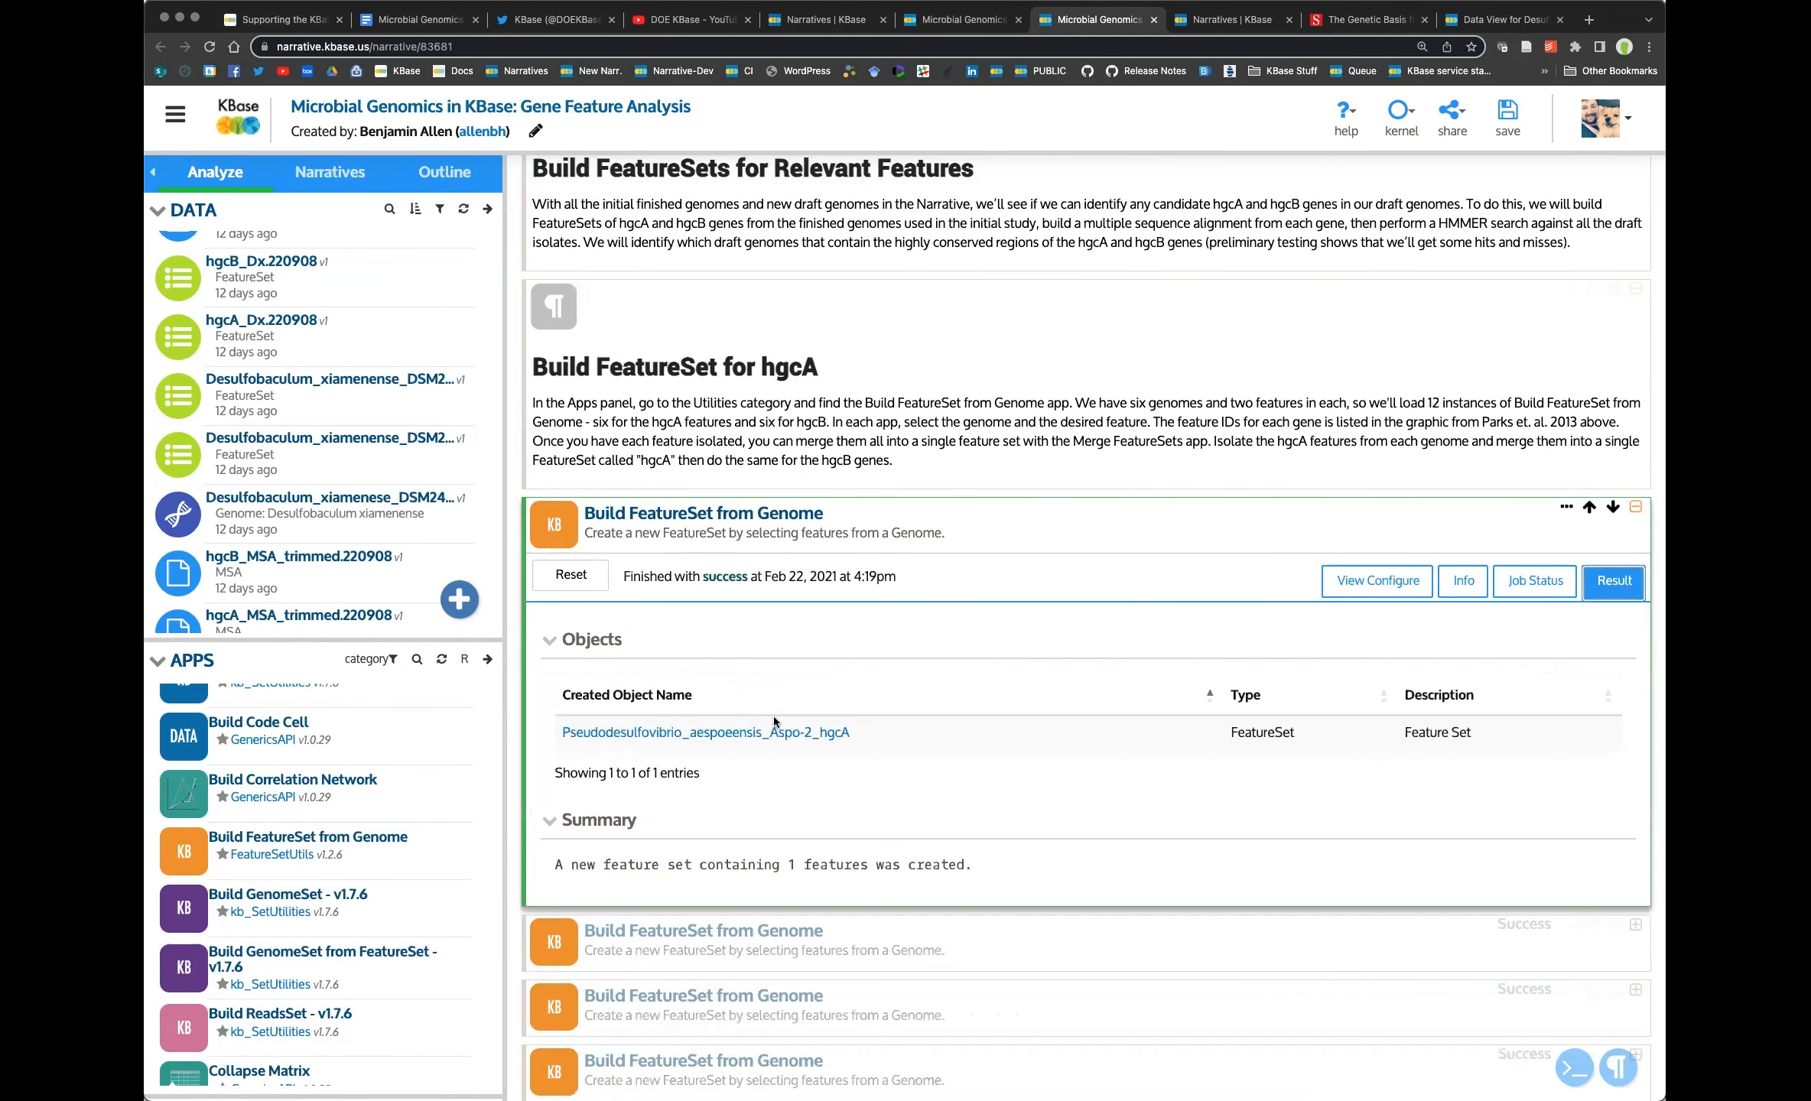
pyautogui.click(779, 733)
pyautogui.scroll(-2, 818, 702)
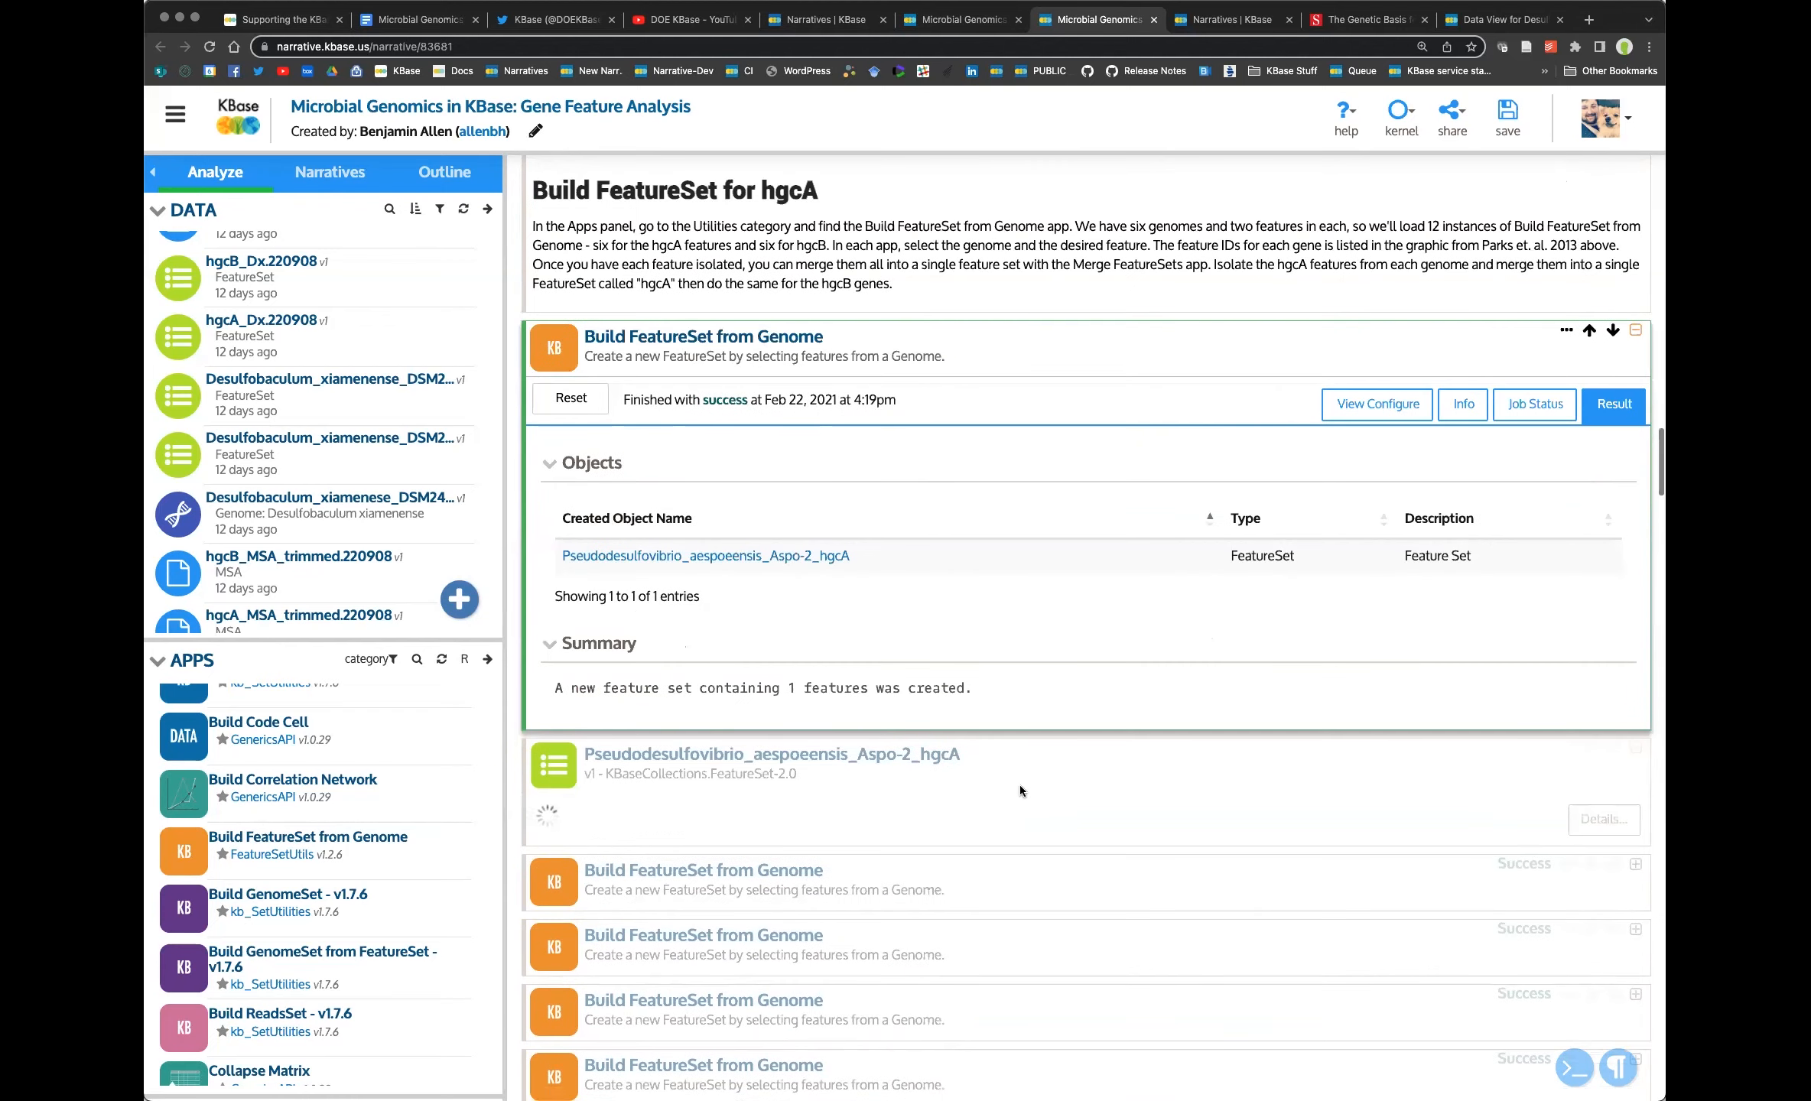
pyautogui.click(1023, 781)
pyautogui.scroll(-2, 994, 795)
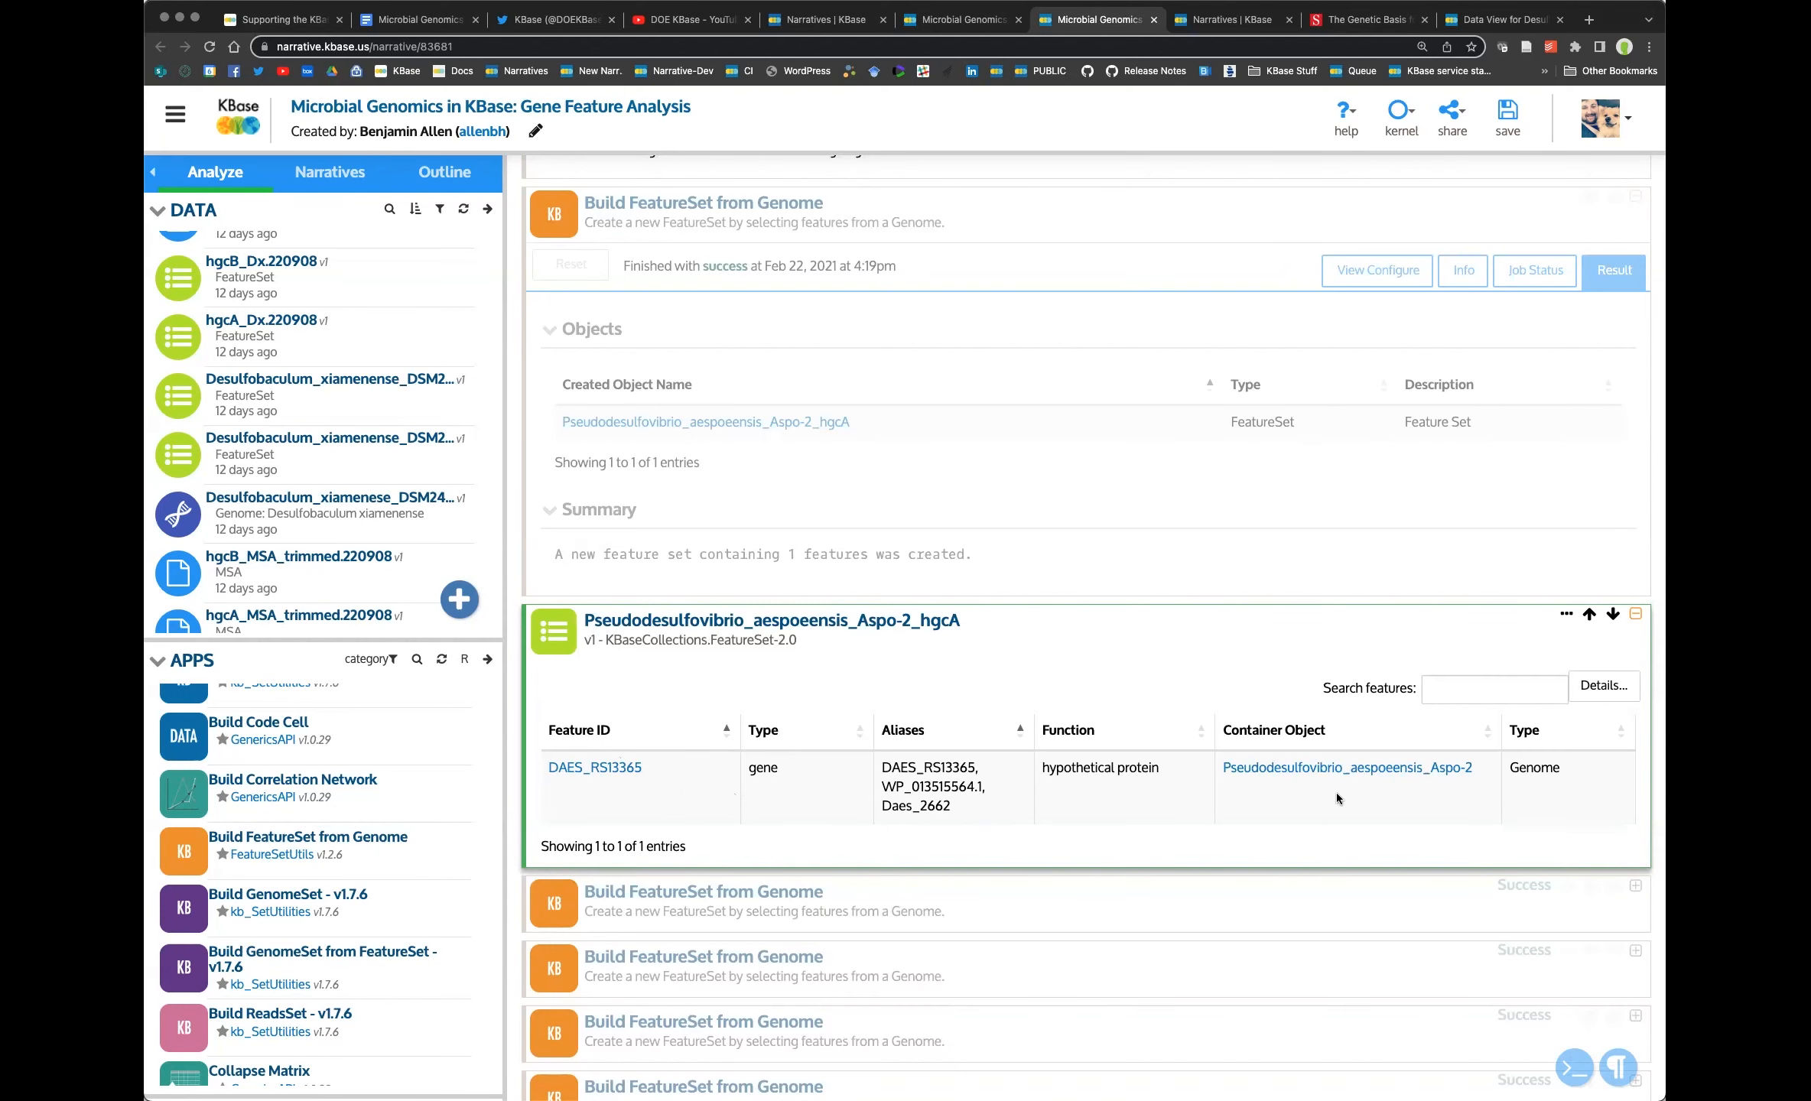
# Inspect the data view of feature DAES_RS13365, and return to the Narrative's remaining Build FeatureSet cells.
pyautogui.click(608, 776)
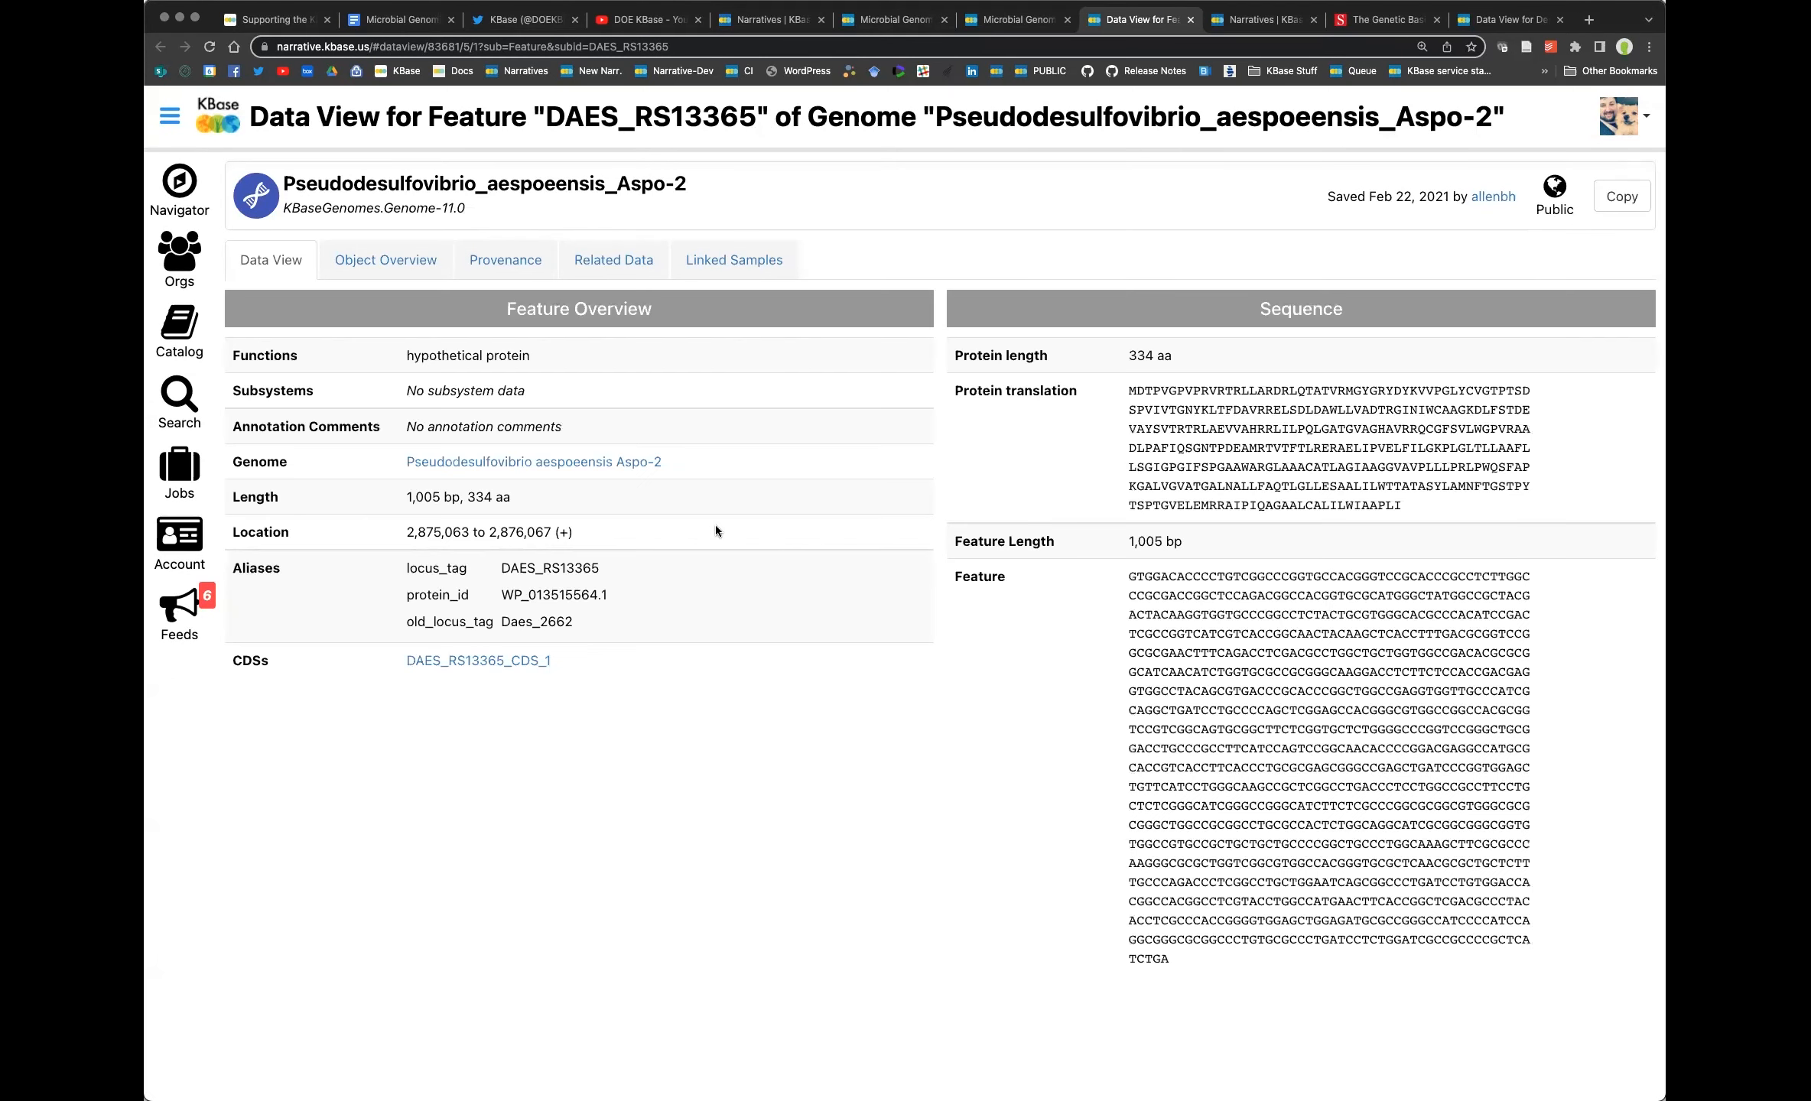
pyautogui.click(1000, 22)
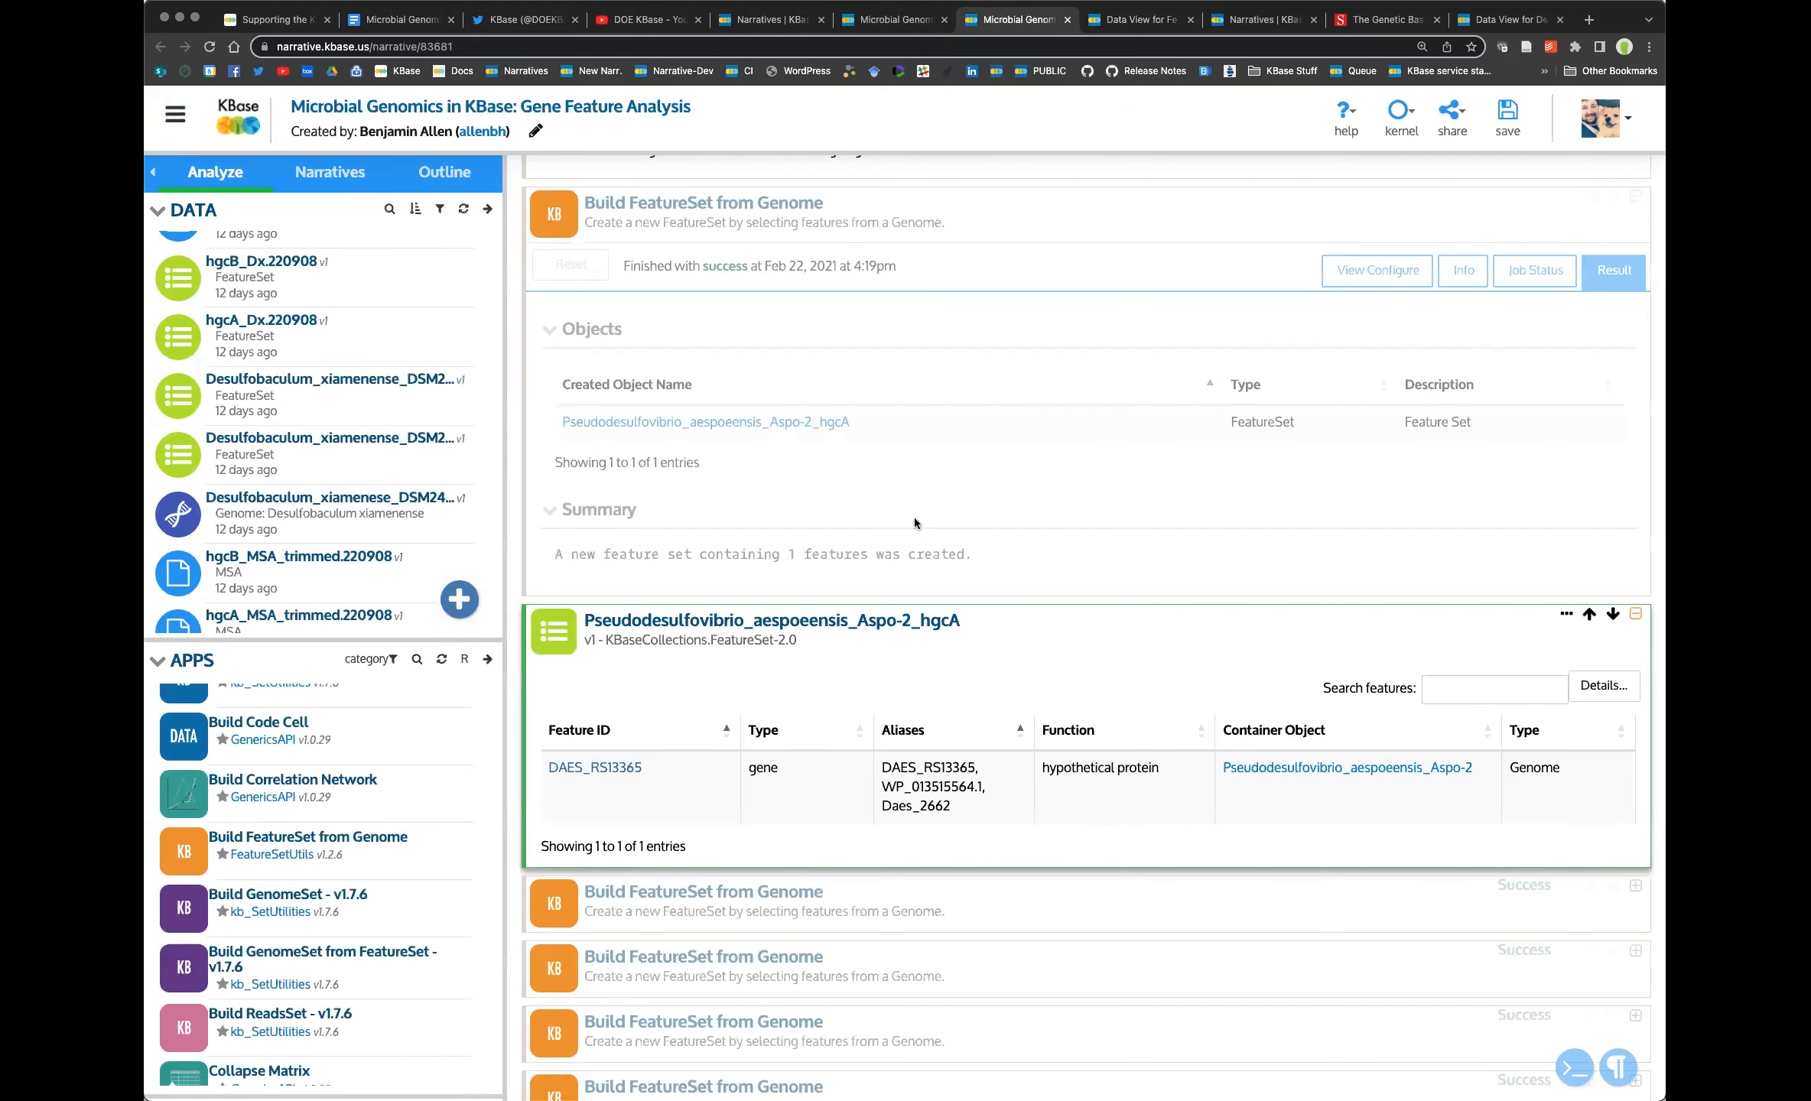
pyautogui.scroll(-5, 913, 522)
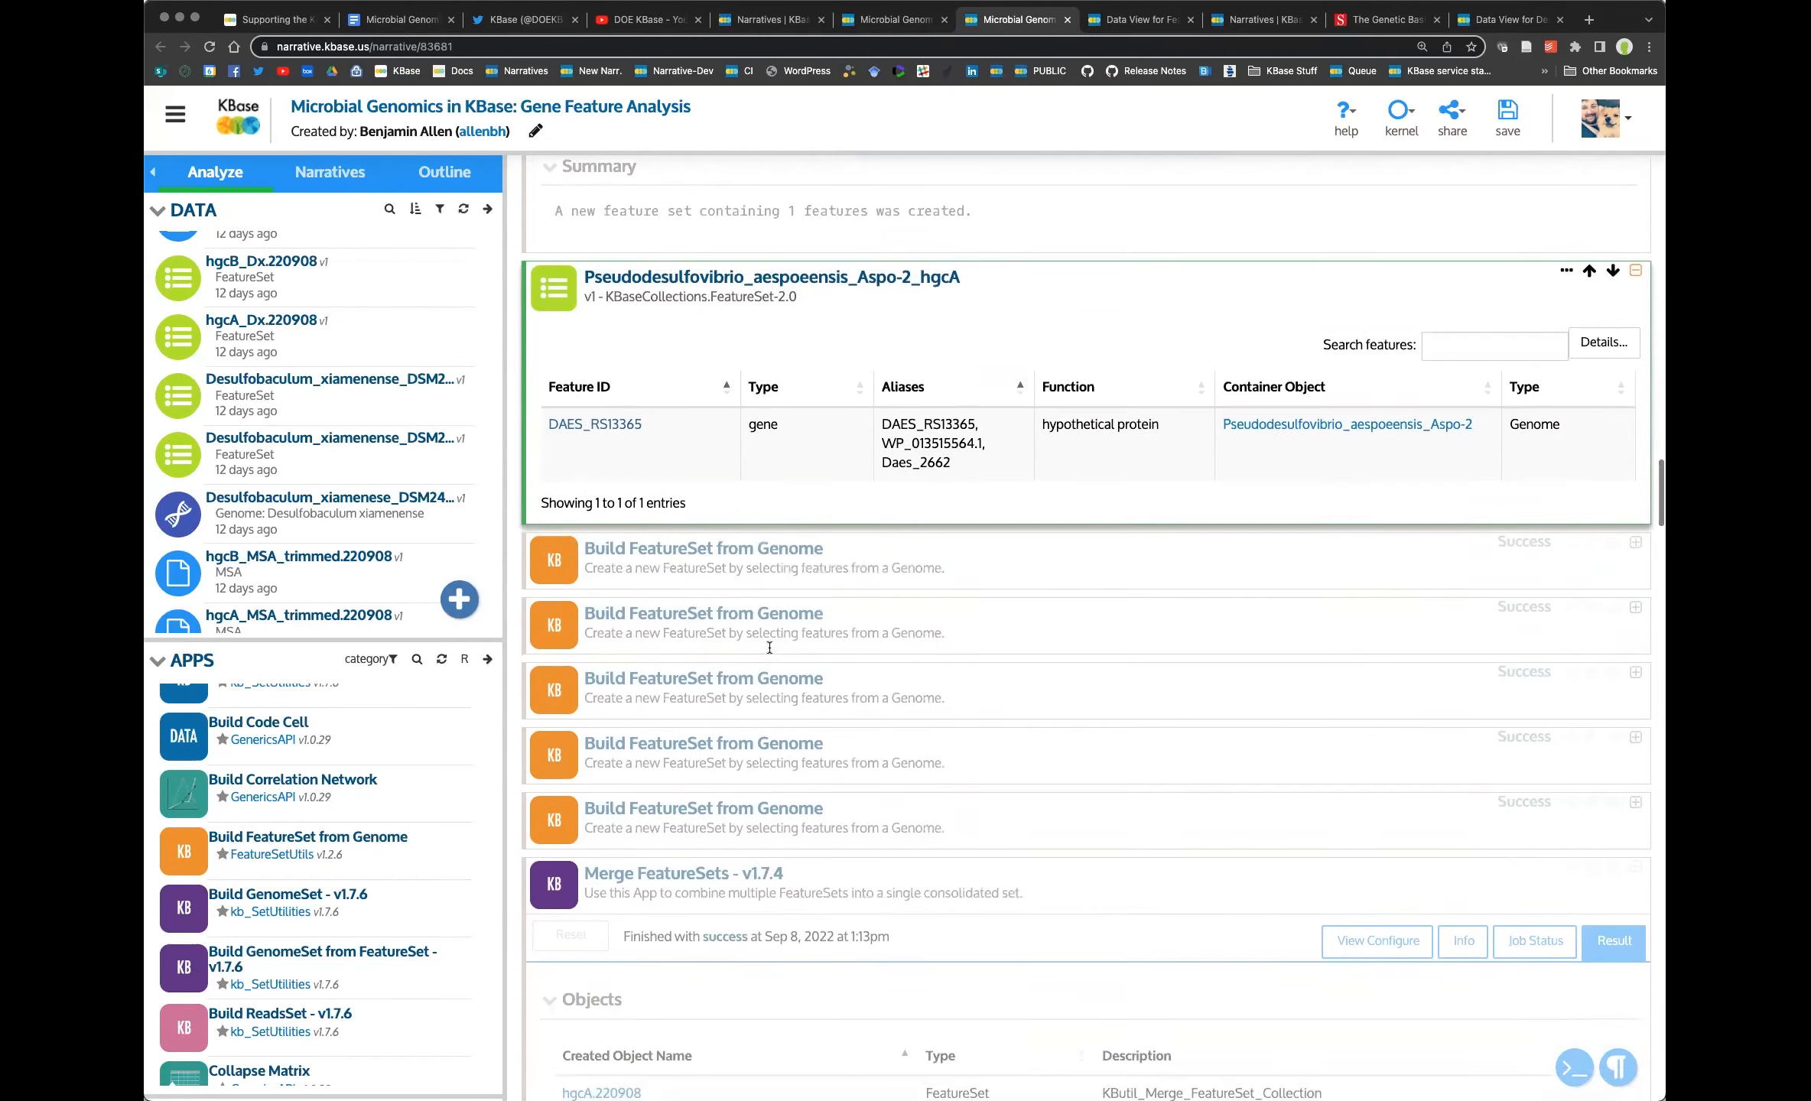
# Zoom the Narrative to 150% and examine the remaining hgcA Build FeatureSet cells and the Merge FeatureSets result.
pyautogui.scroll(-3, 769, 648)
pyautogui.scroll(2, 977, 429)
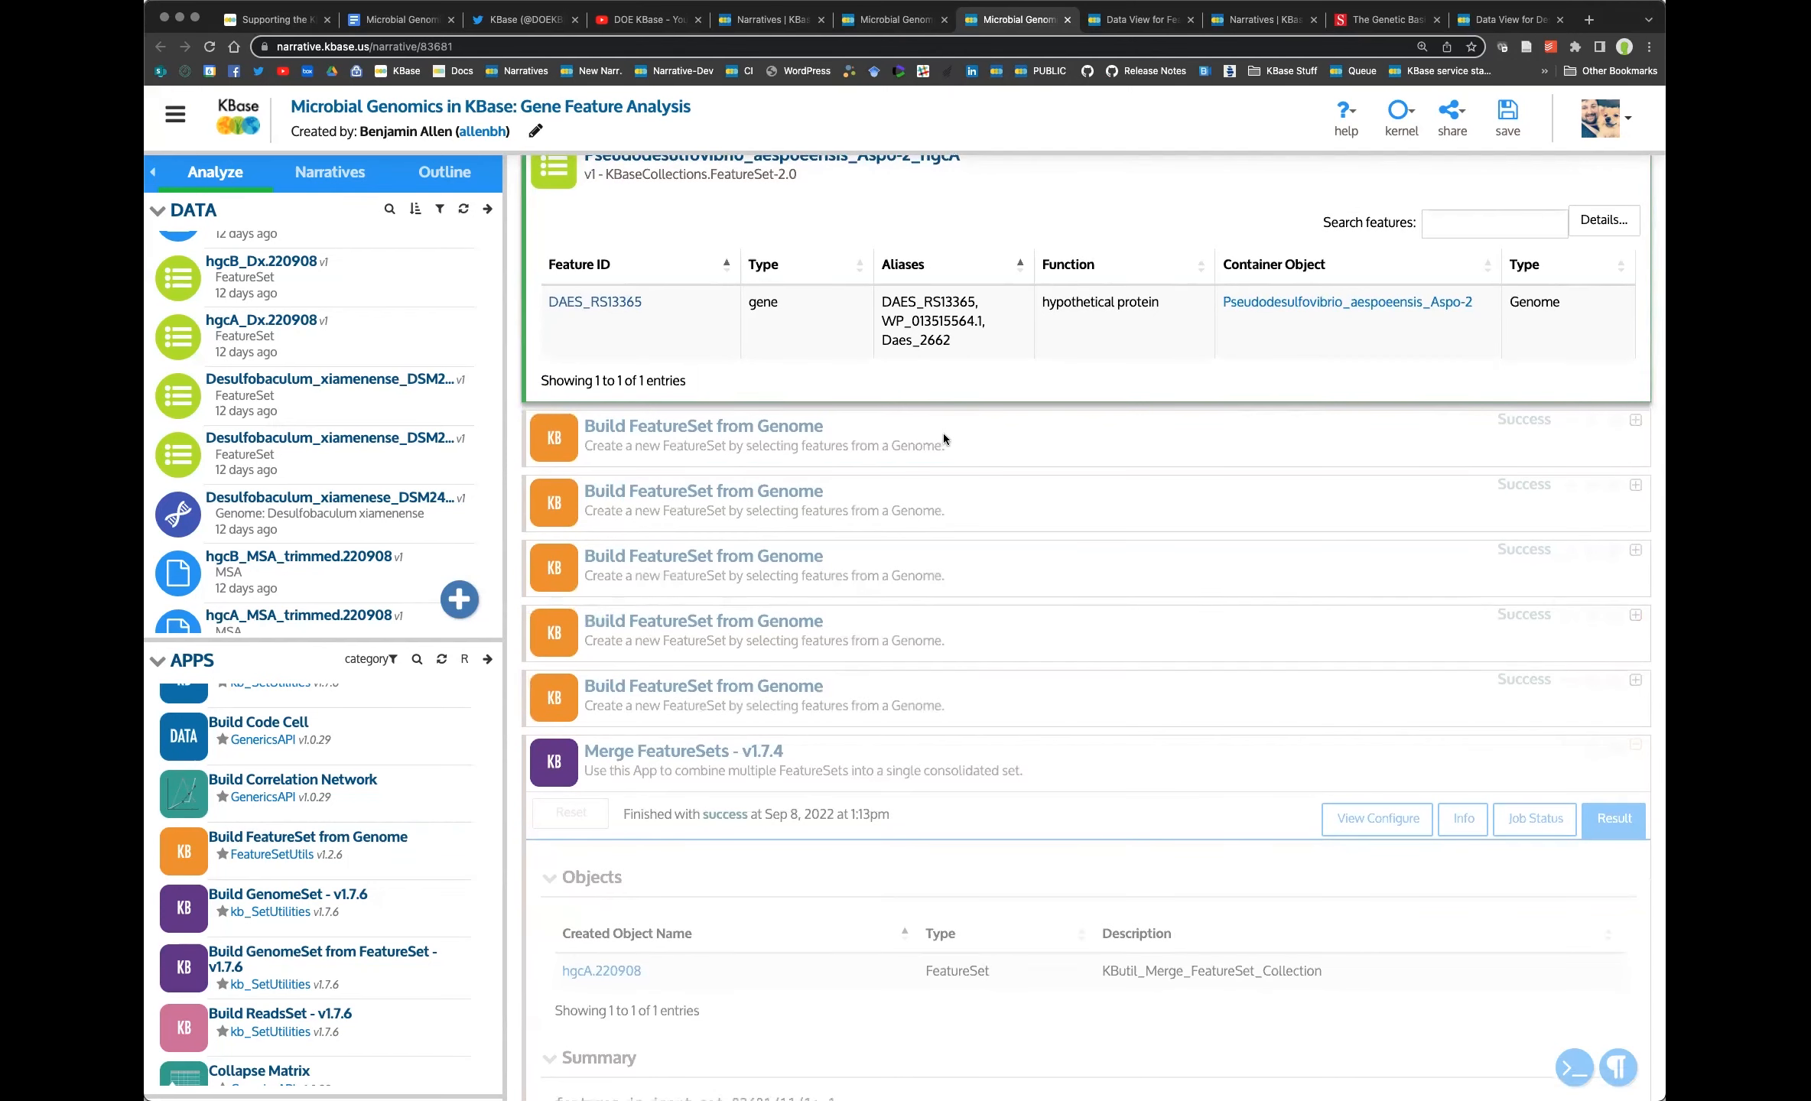
pyautogui.click(942, 433)
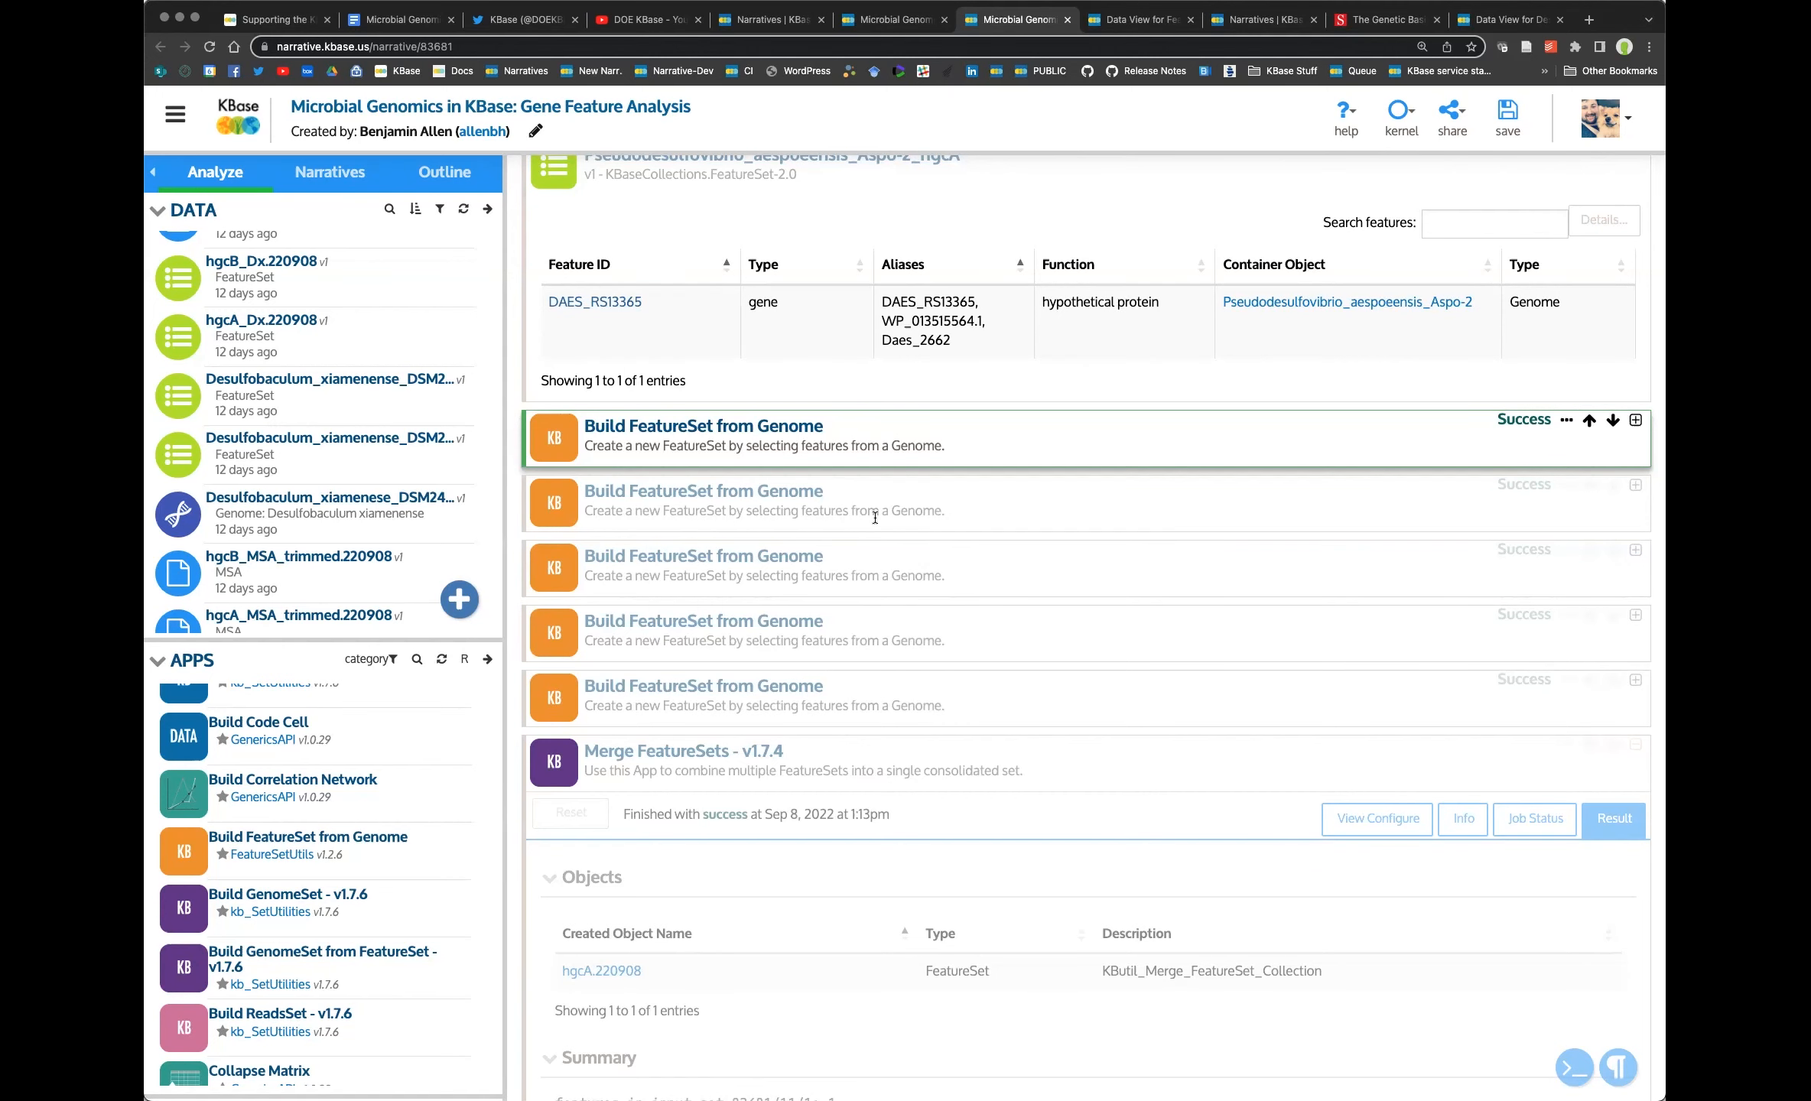
pyautogui.press('super+equal')
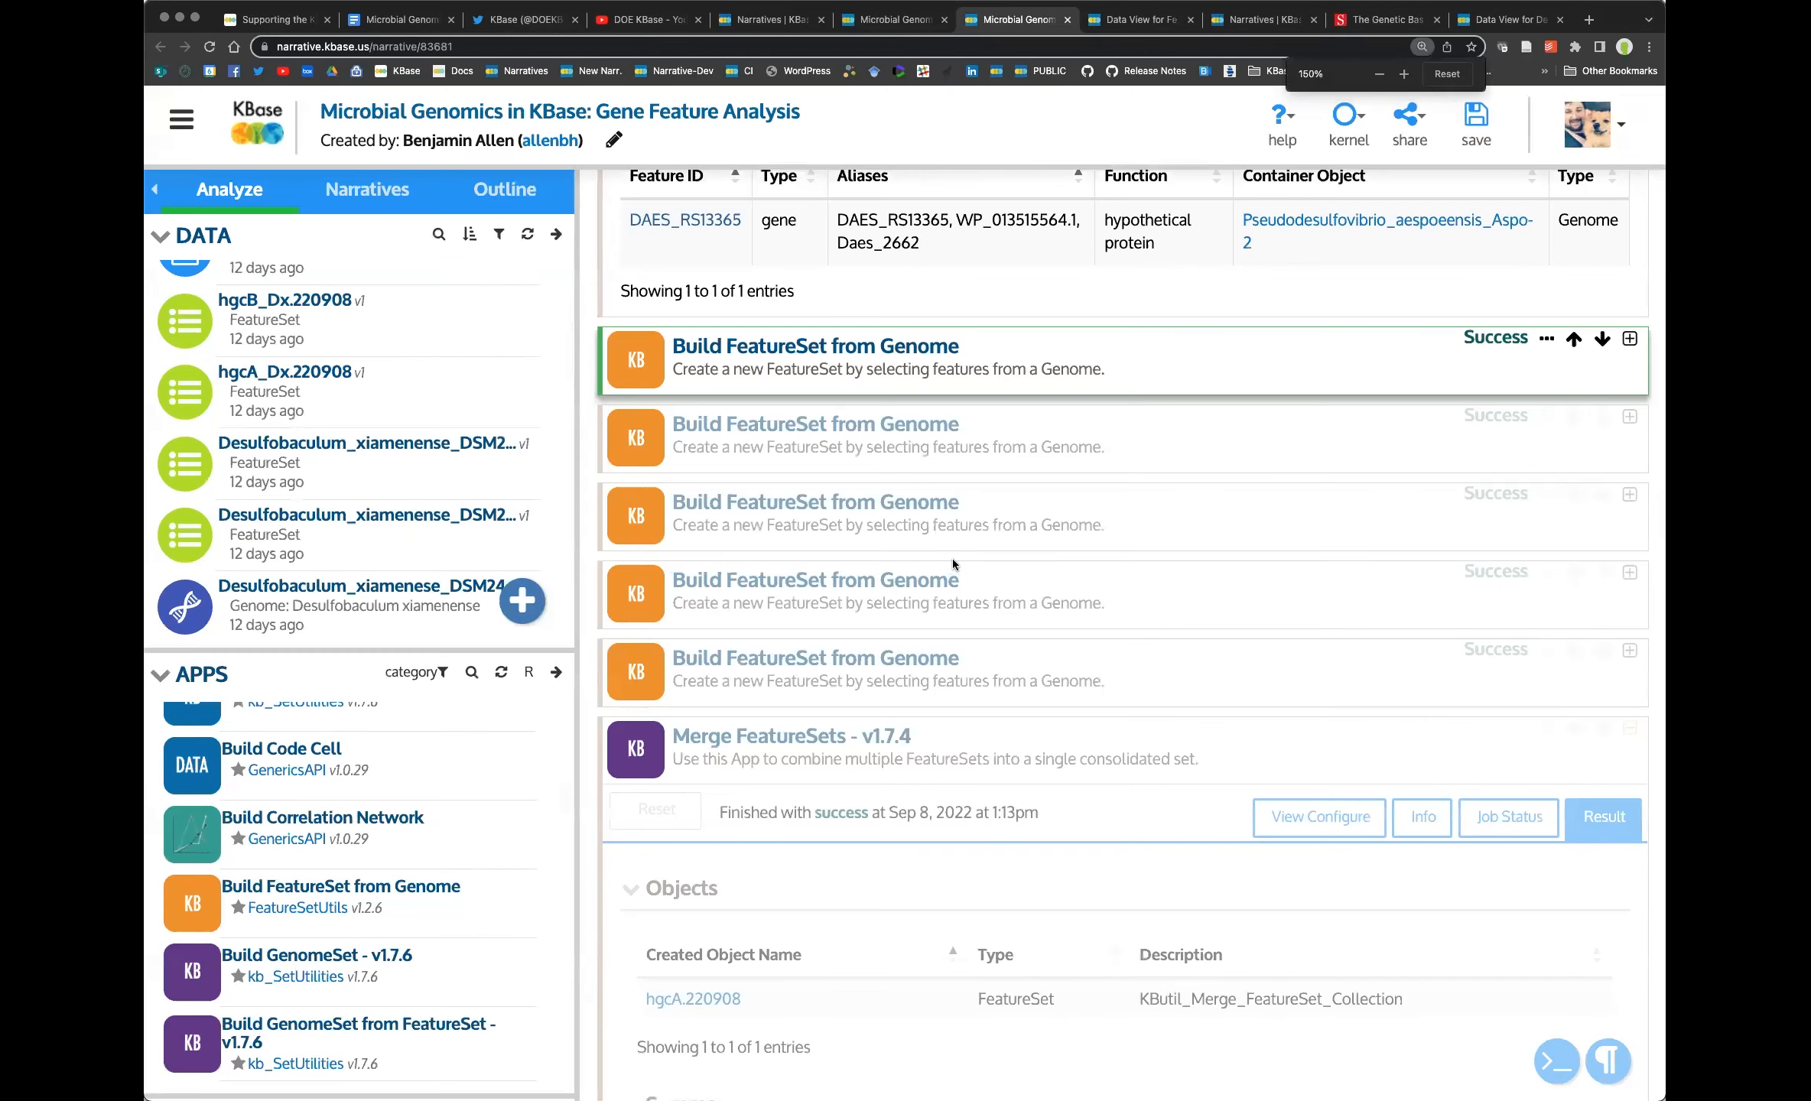
pyautogui.scroll(-1, 862, 553)
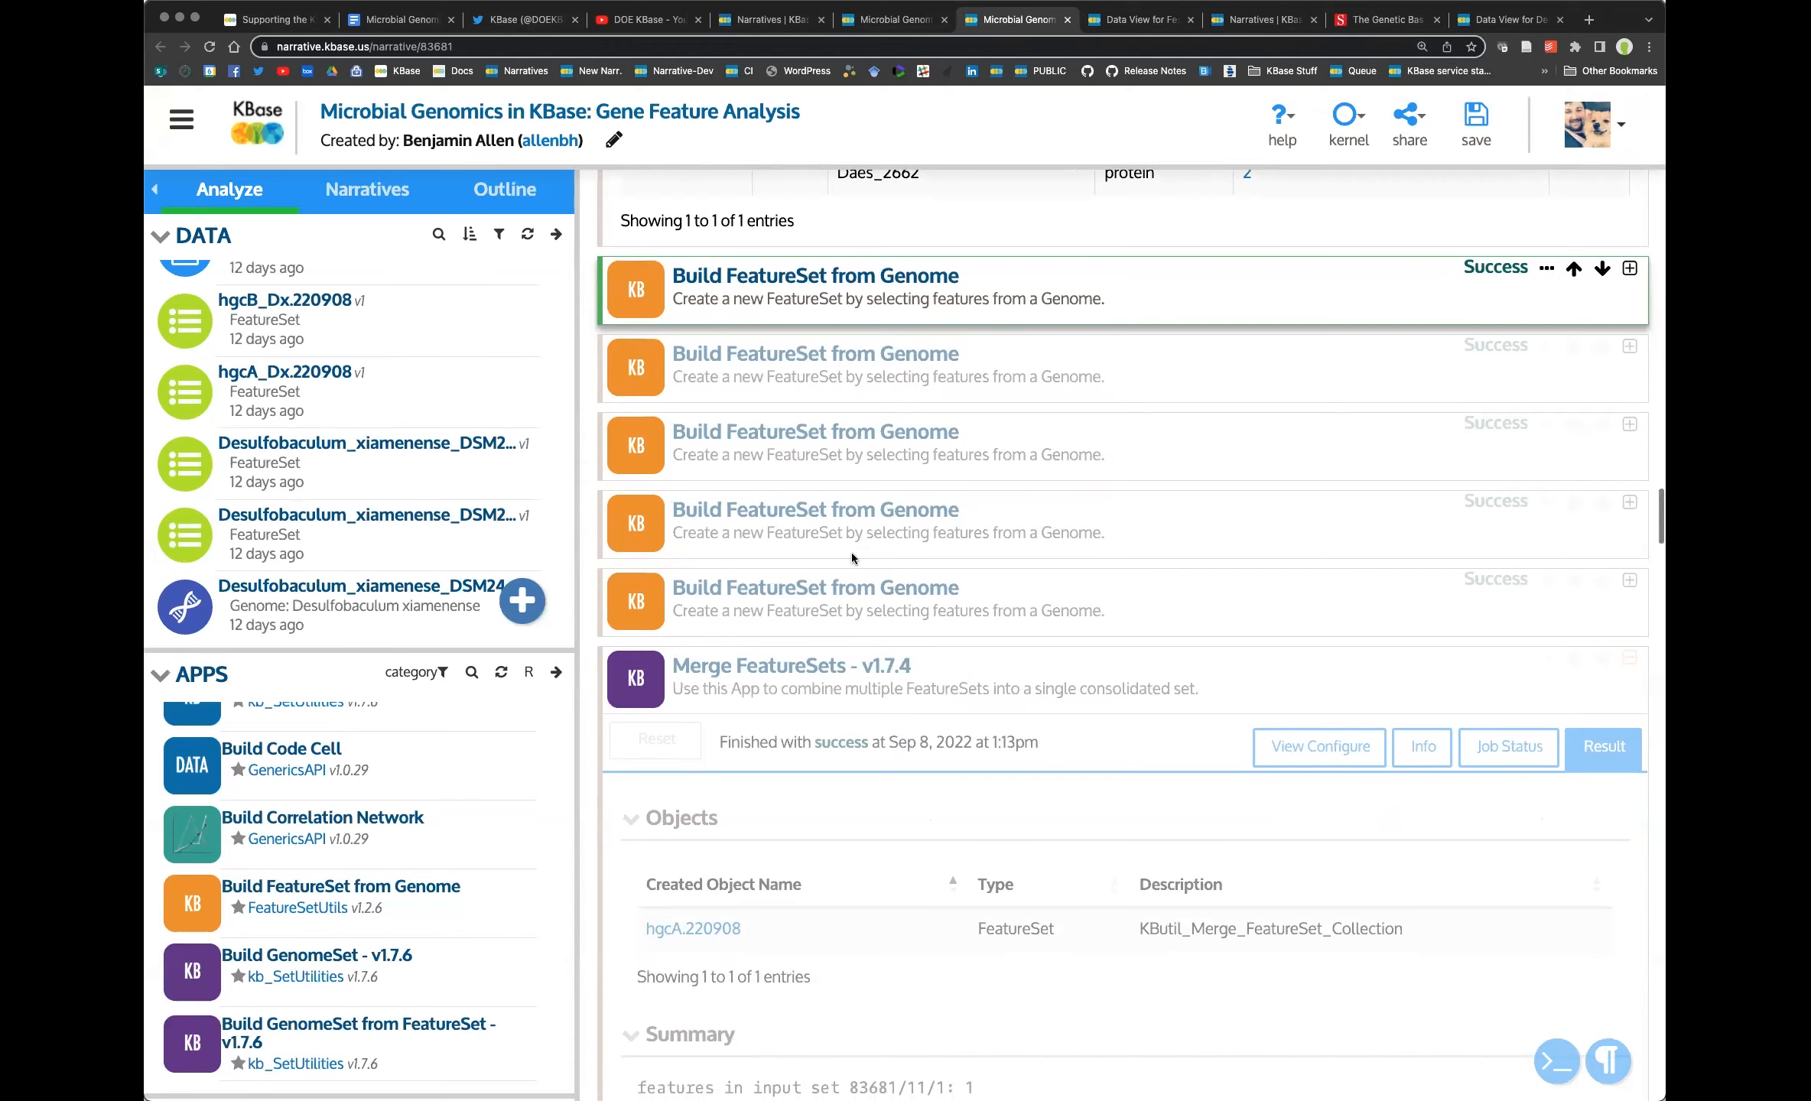
pyautogui.scroll(-2, 850, 551)
pyautogui.click(809, 562)
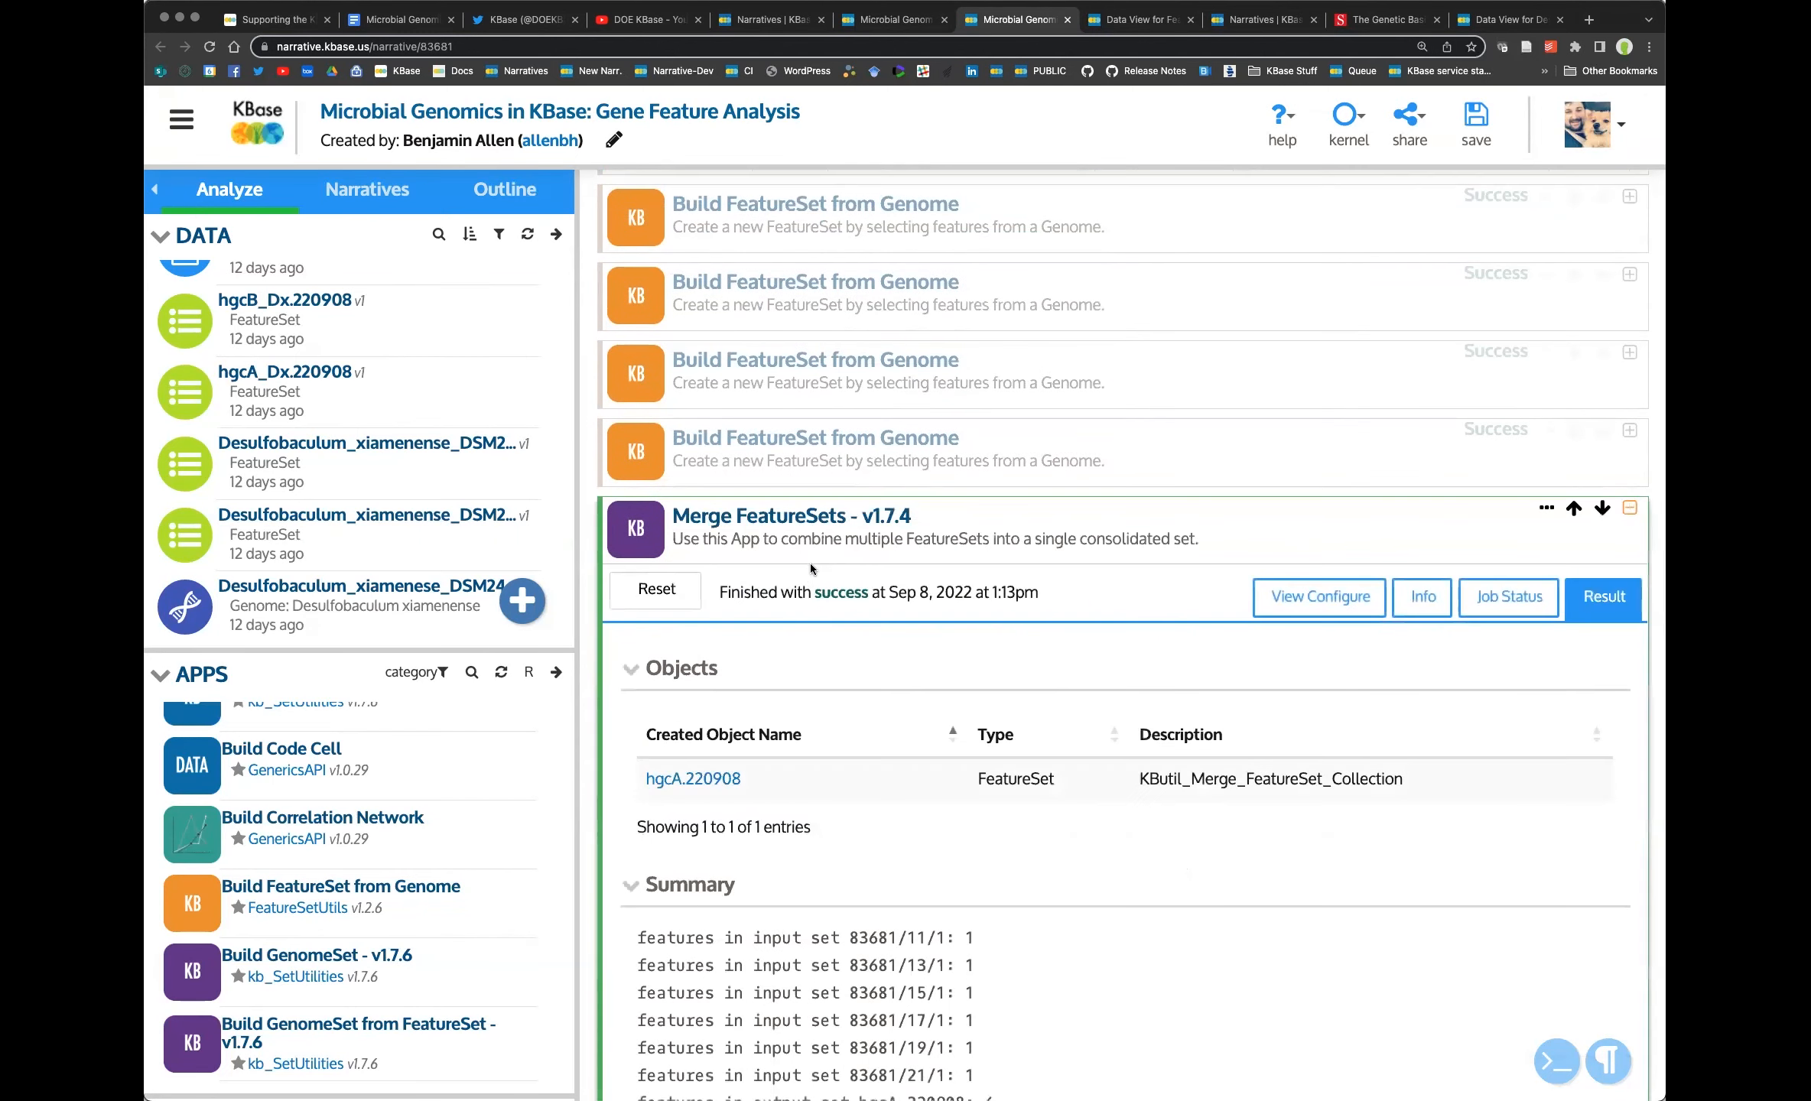
pyautogui.scroll(-3, 801, 566)
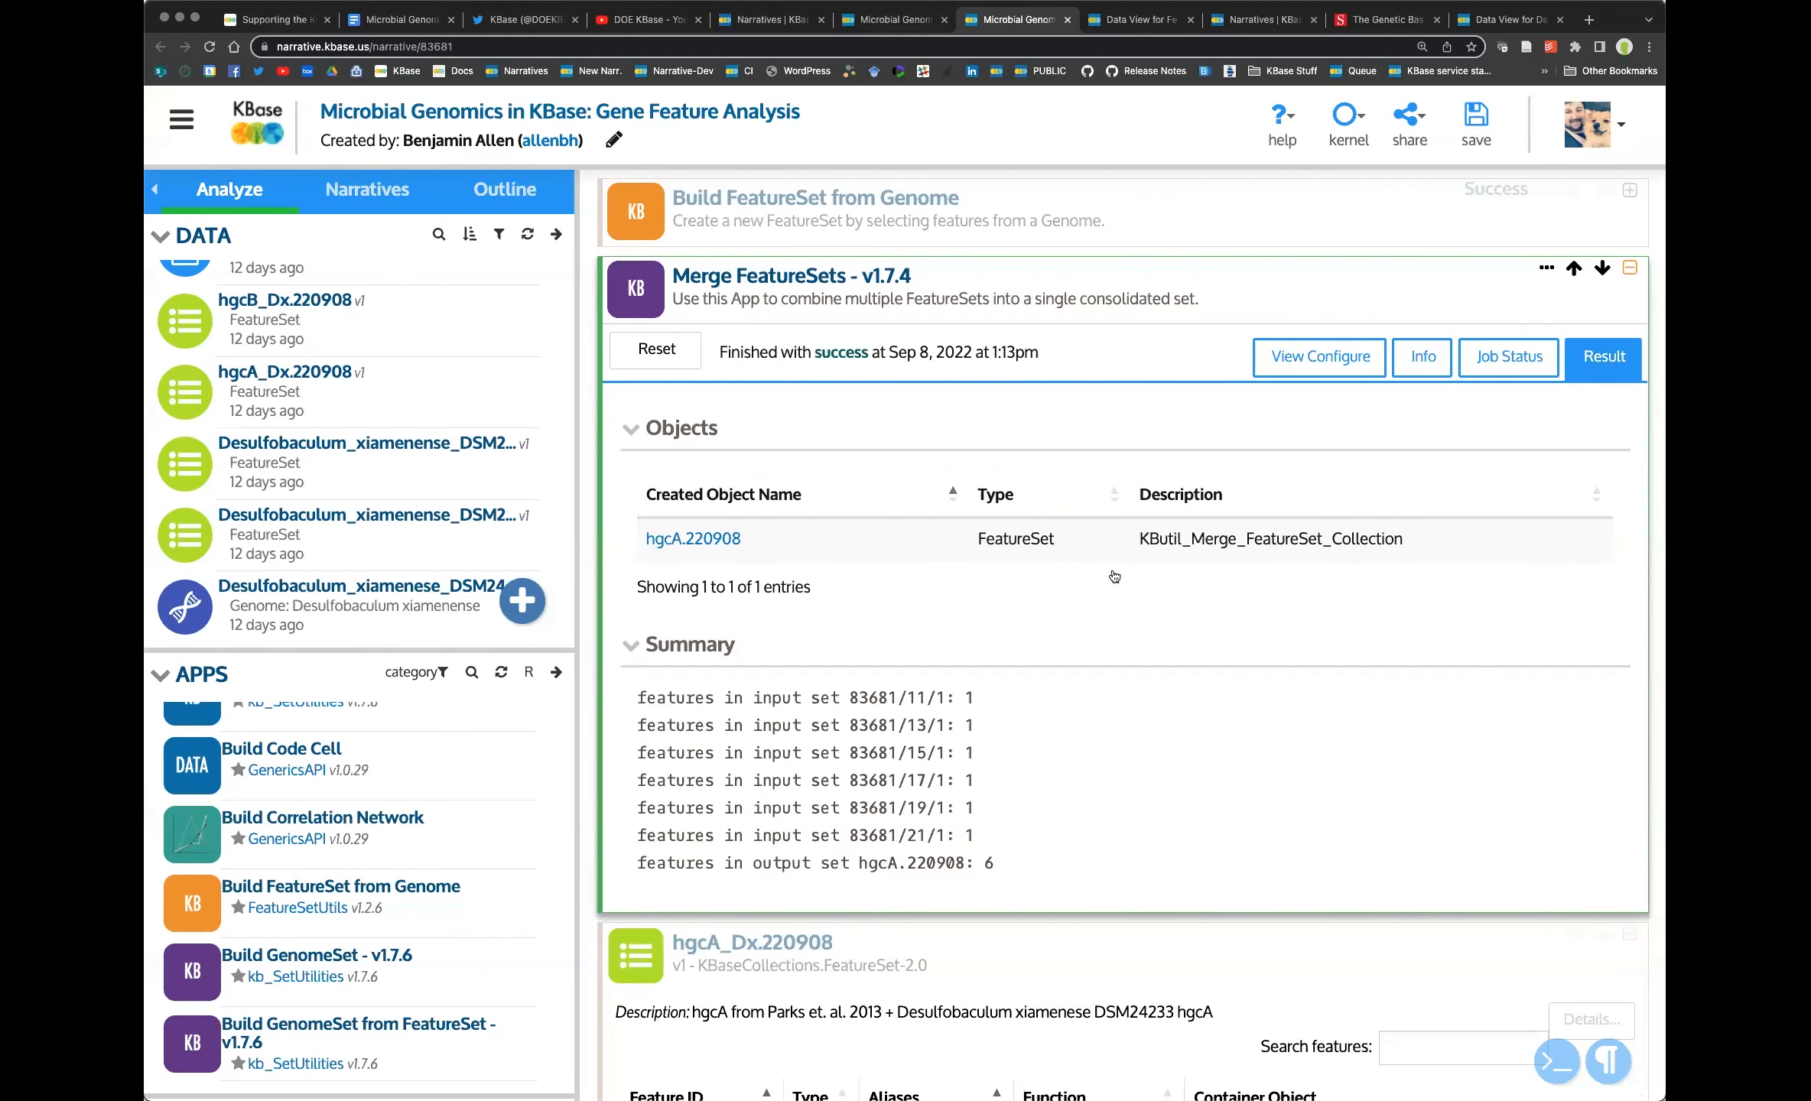
# Show the hgcA Merge FeatureSets configuration and review its FeatureSets to combine, description and output name.
pyautogui.click(1309, 358)
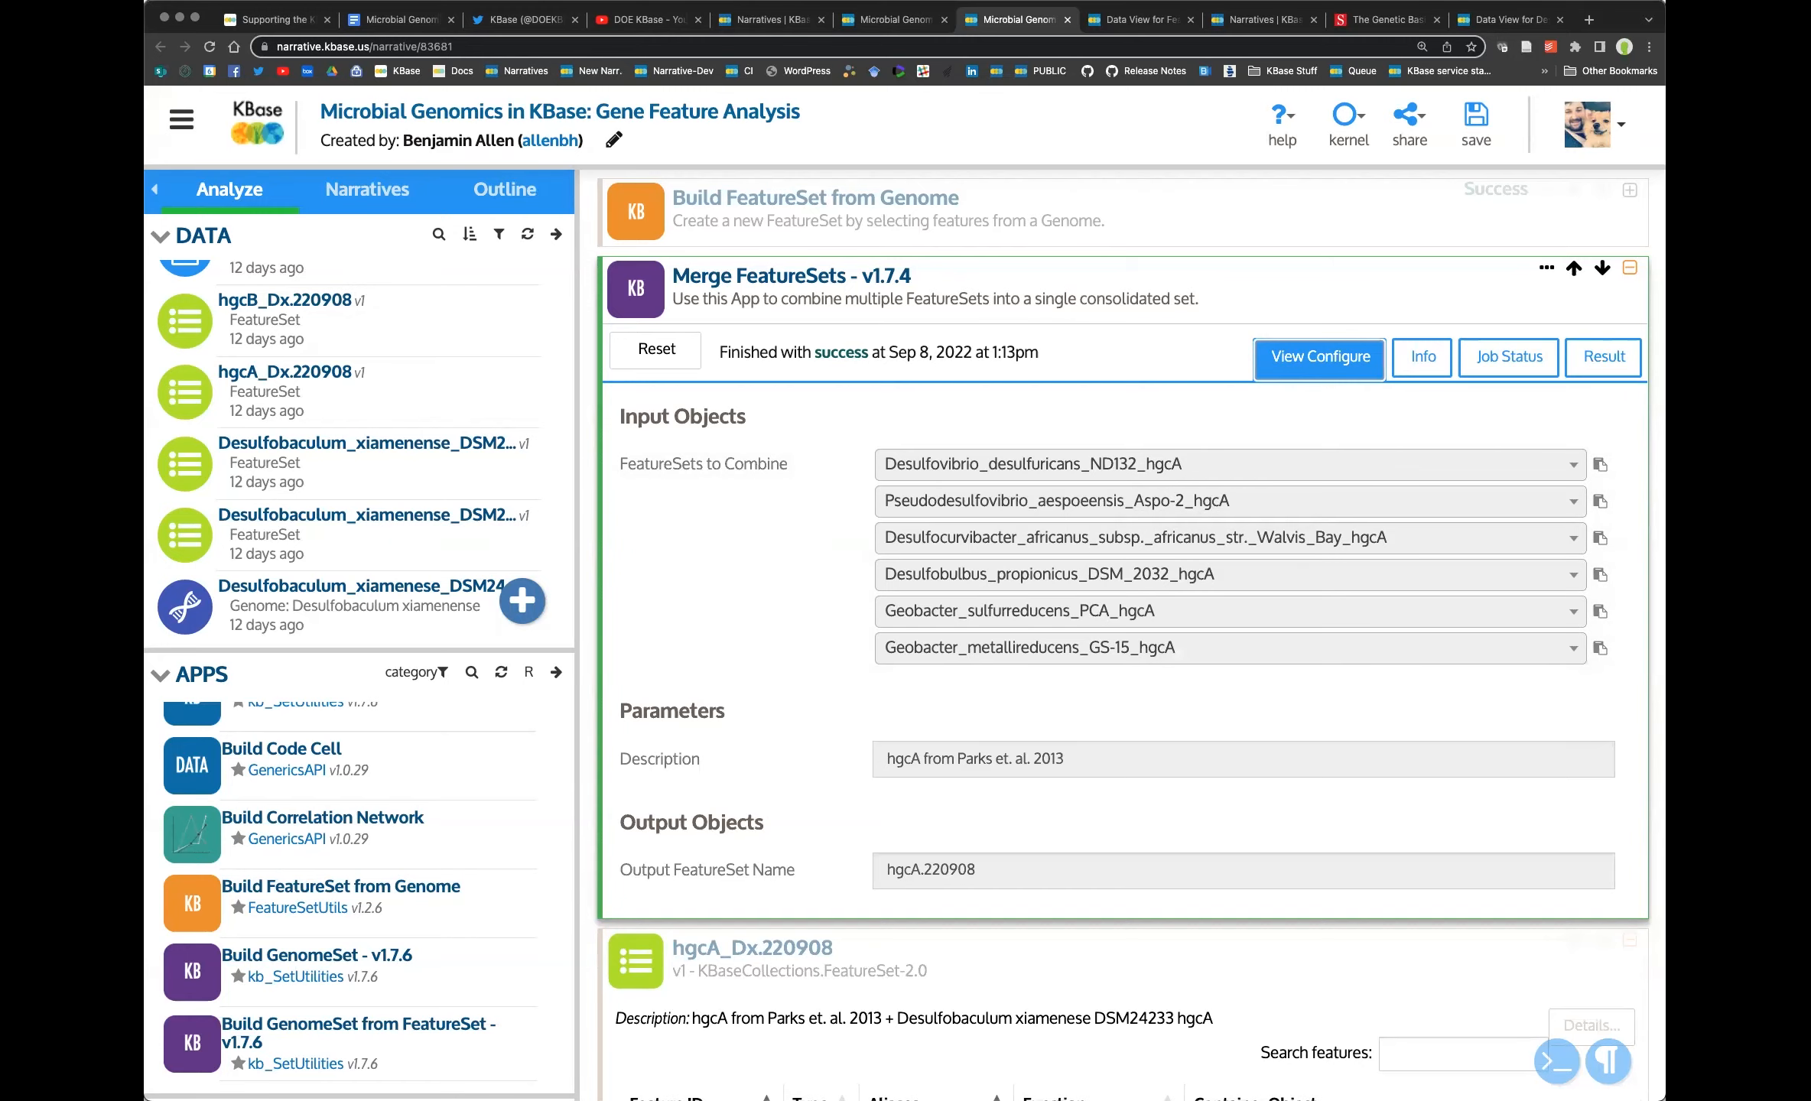
pyautogui.moveTo(39, 721)
pyautogui.mouseDown()
pyautogui.moveTo(8, 721)
pyautogui.moveTo(42, 721)
pyautogui.mouseUp()
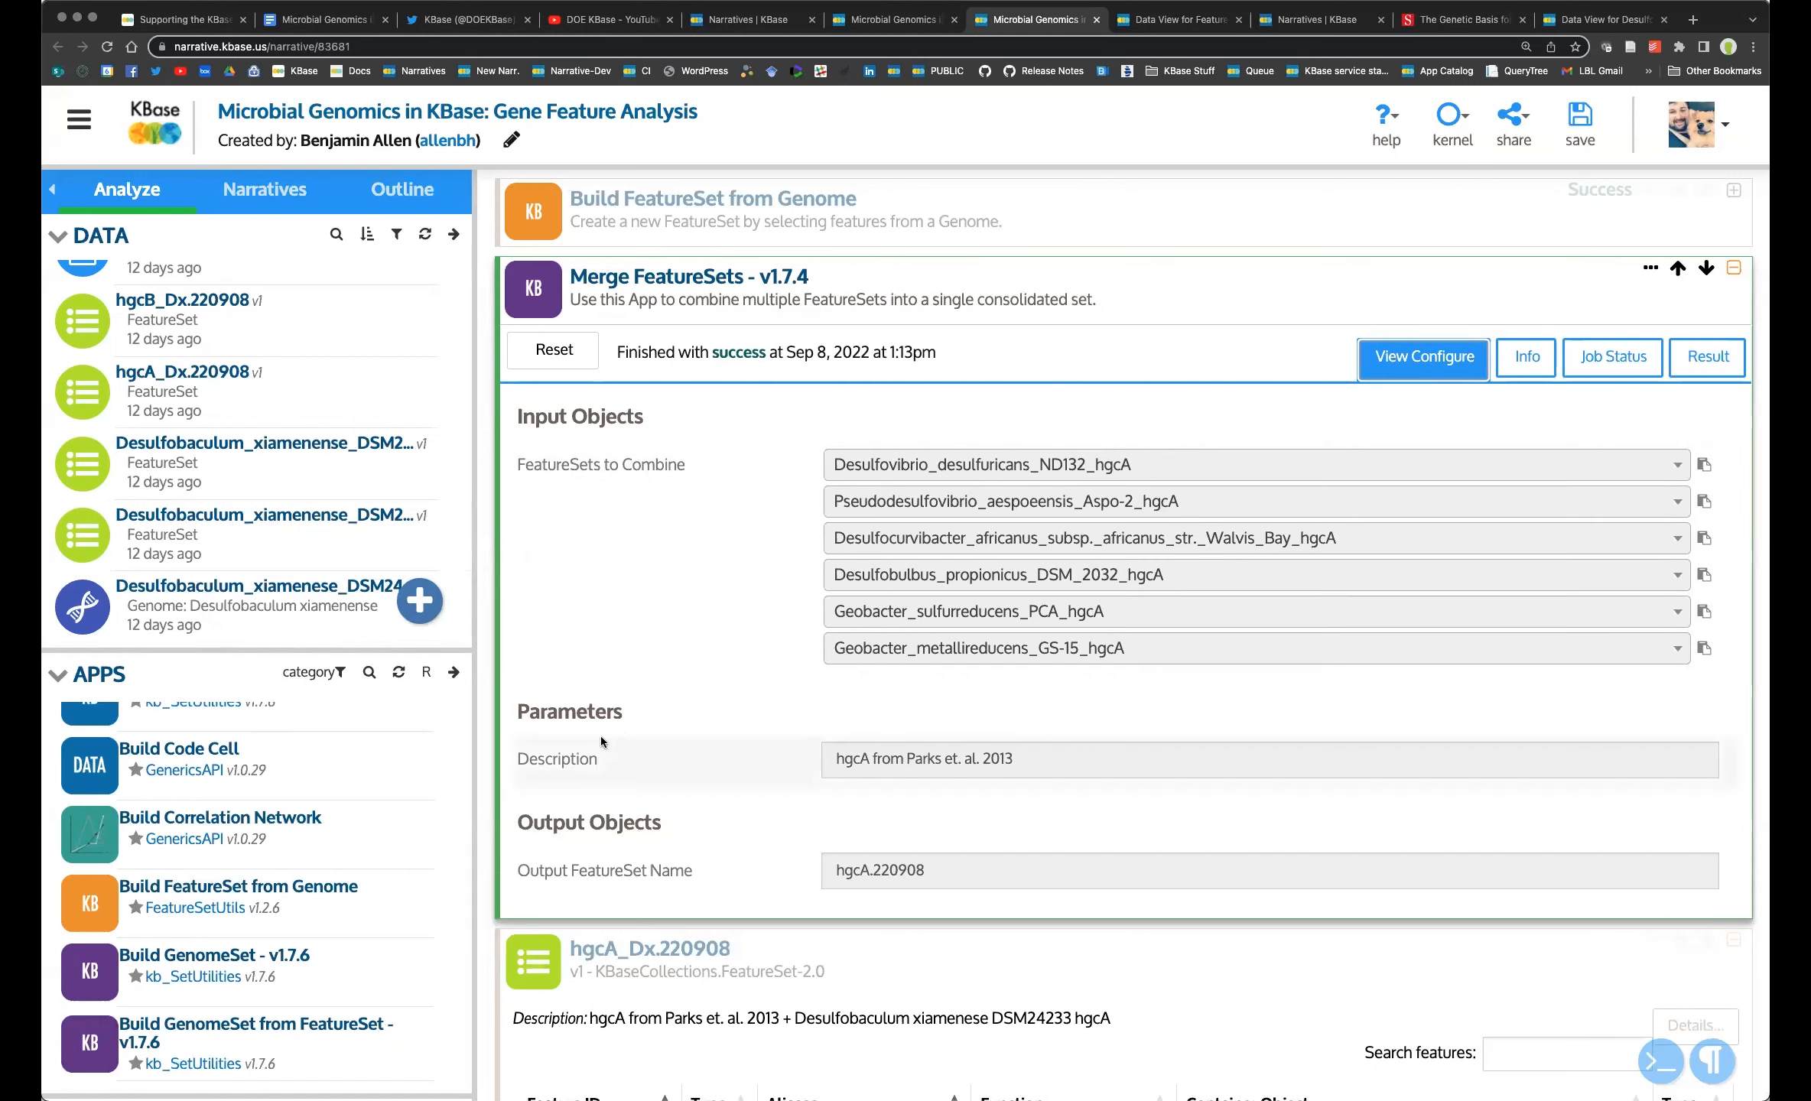
pyautogui.scroll(-2, 588, 733)
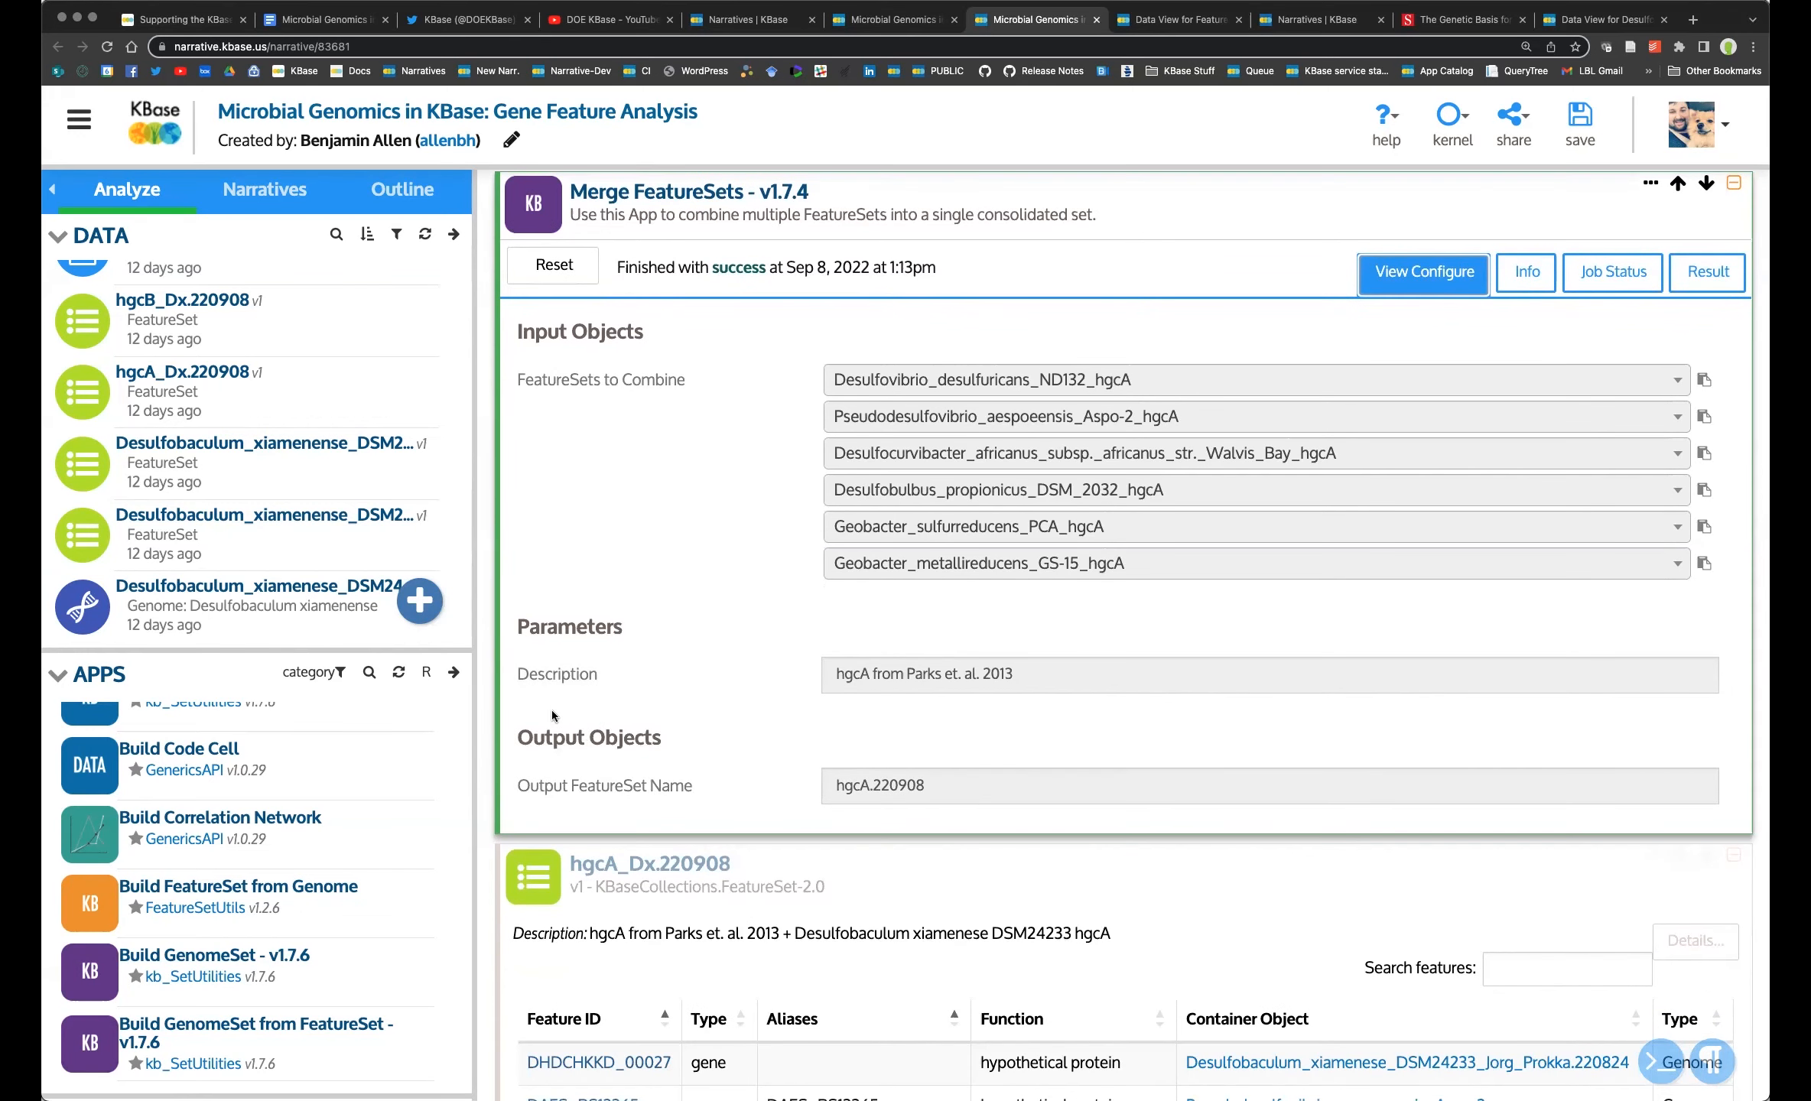
pyautogui.scroll(4, 581, 642)
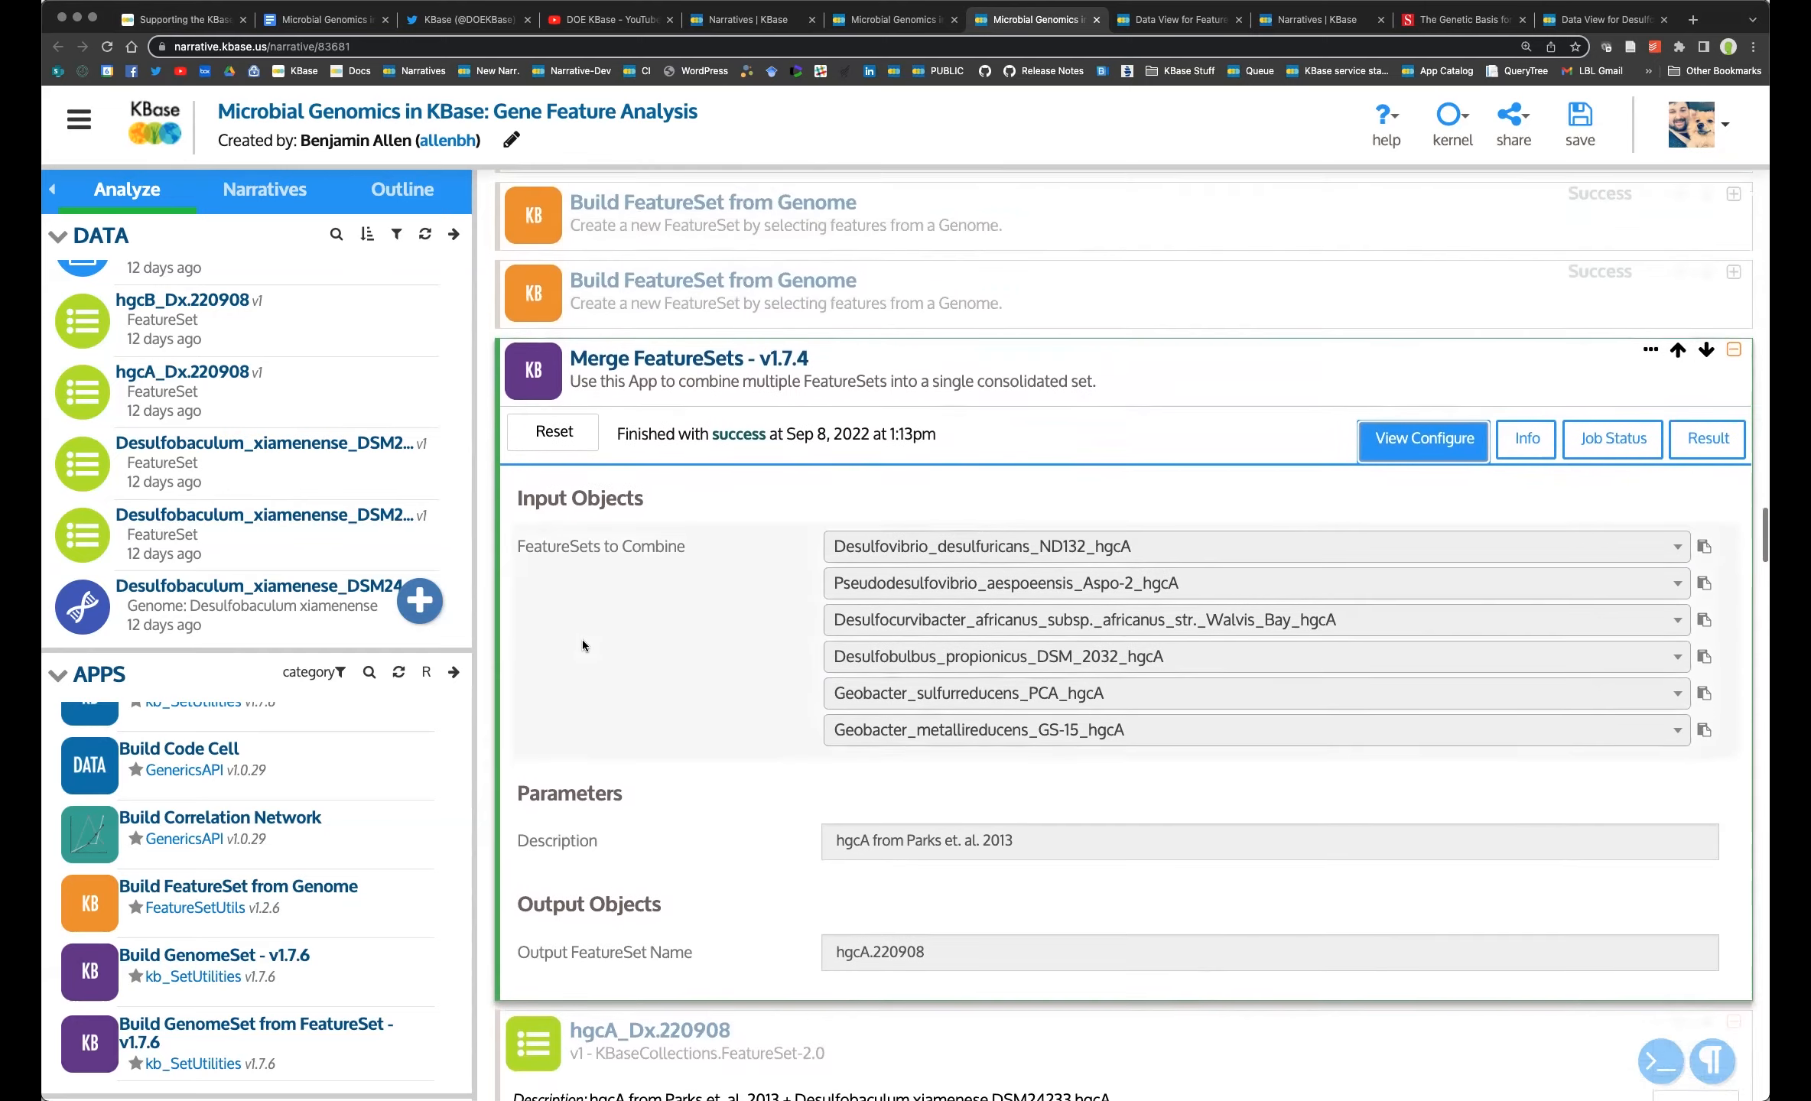
pyautogui.scroll(3, 581, 639)
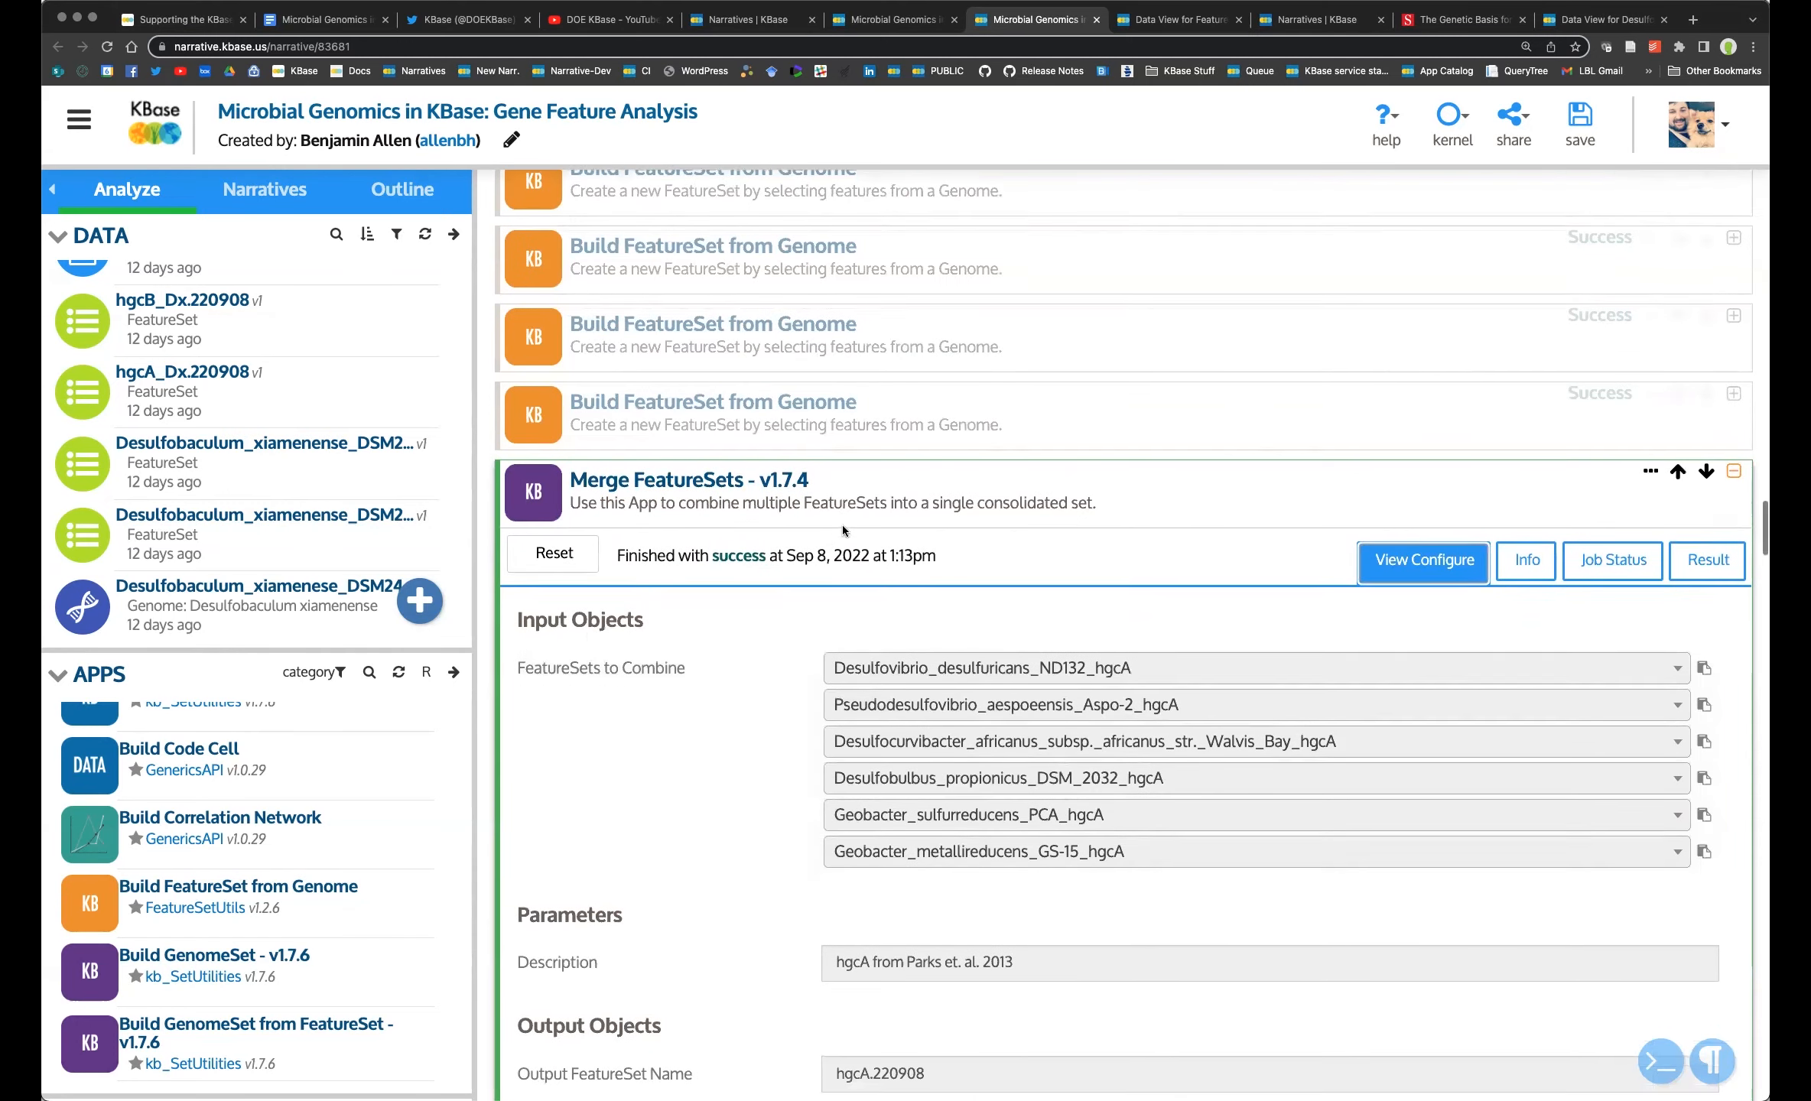
pyautogui.scroll(-8, 842, 525)
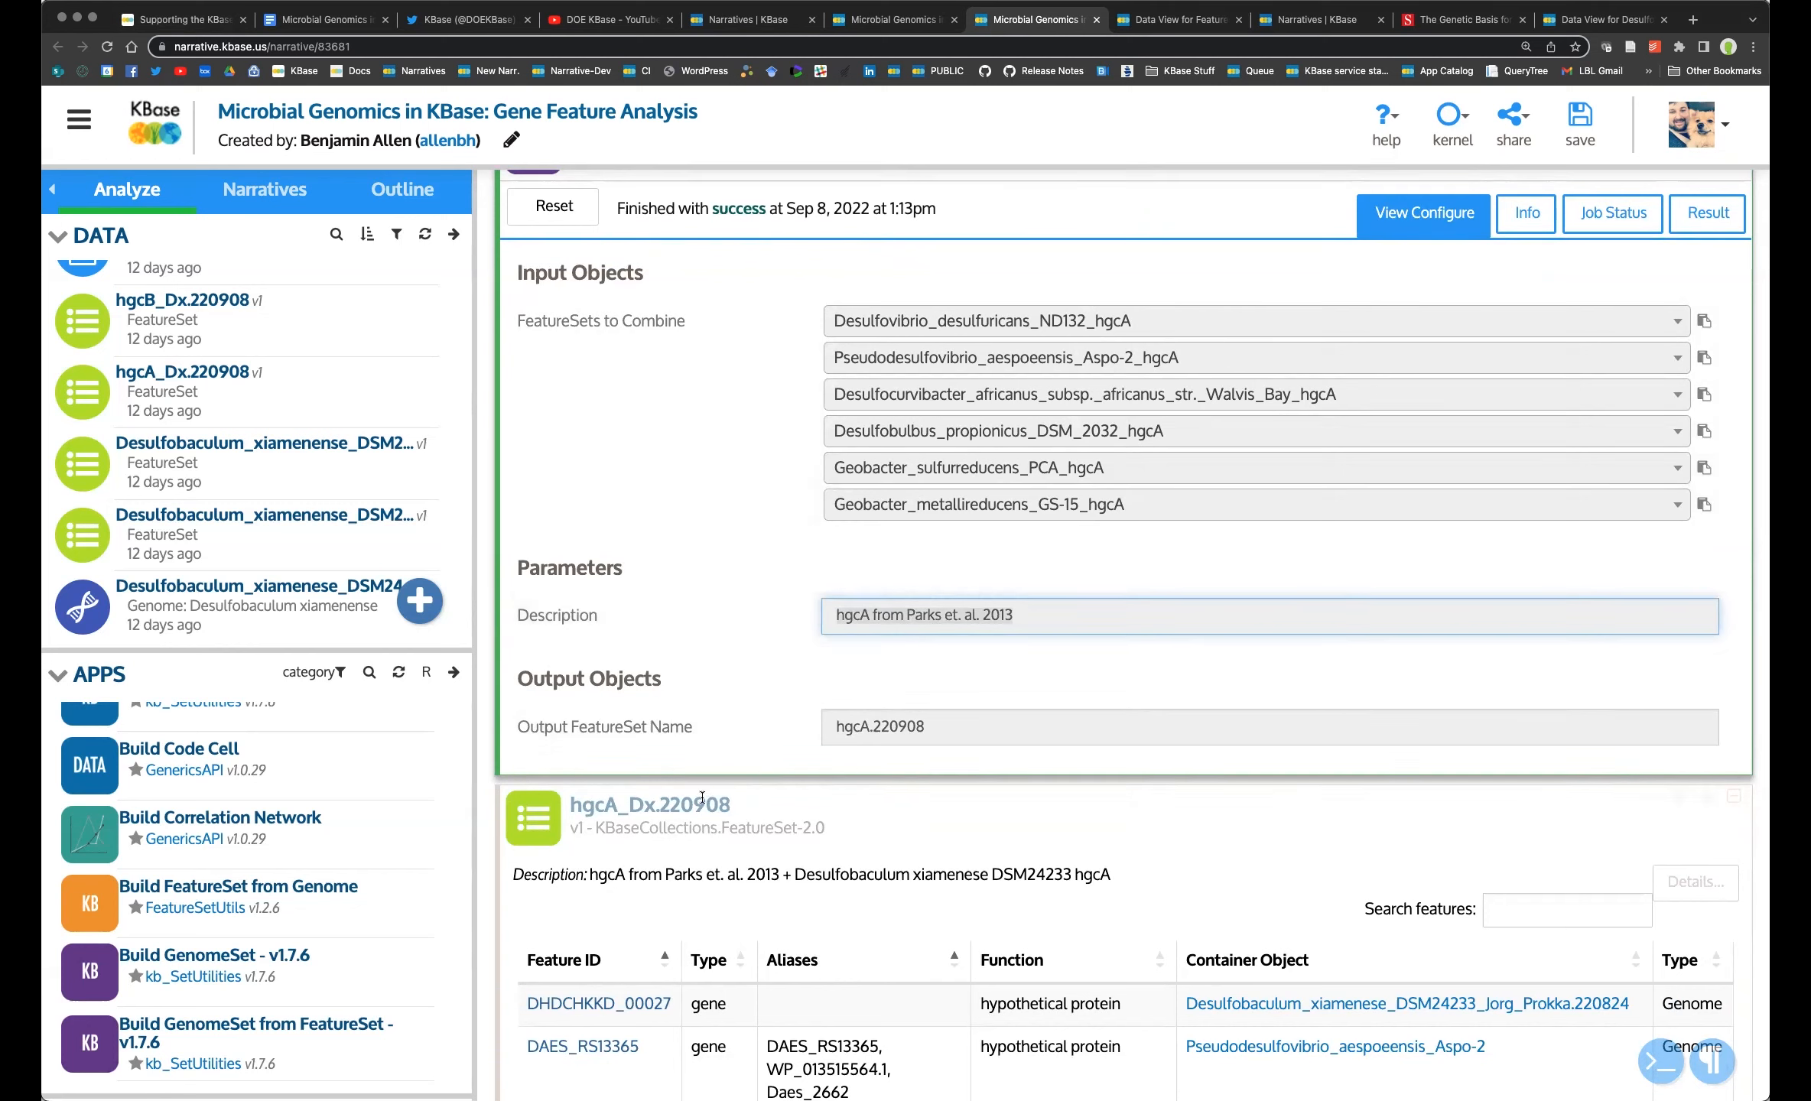
# Delete the hgcA_Dx.220908 viewer cell below the hgcA Merge FeatureSets cell.
pyautogui.click(1024, 829)
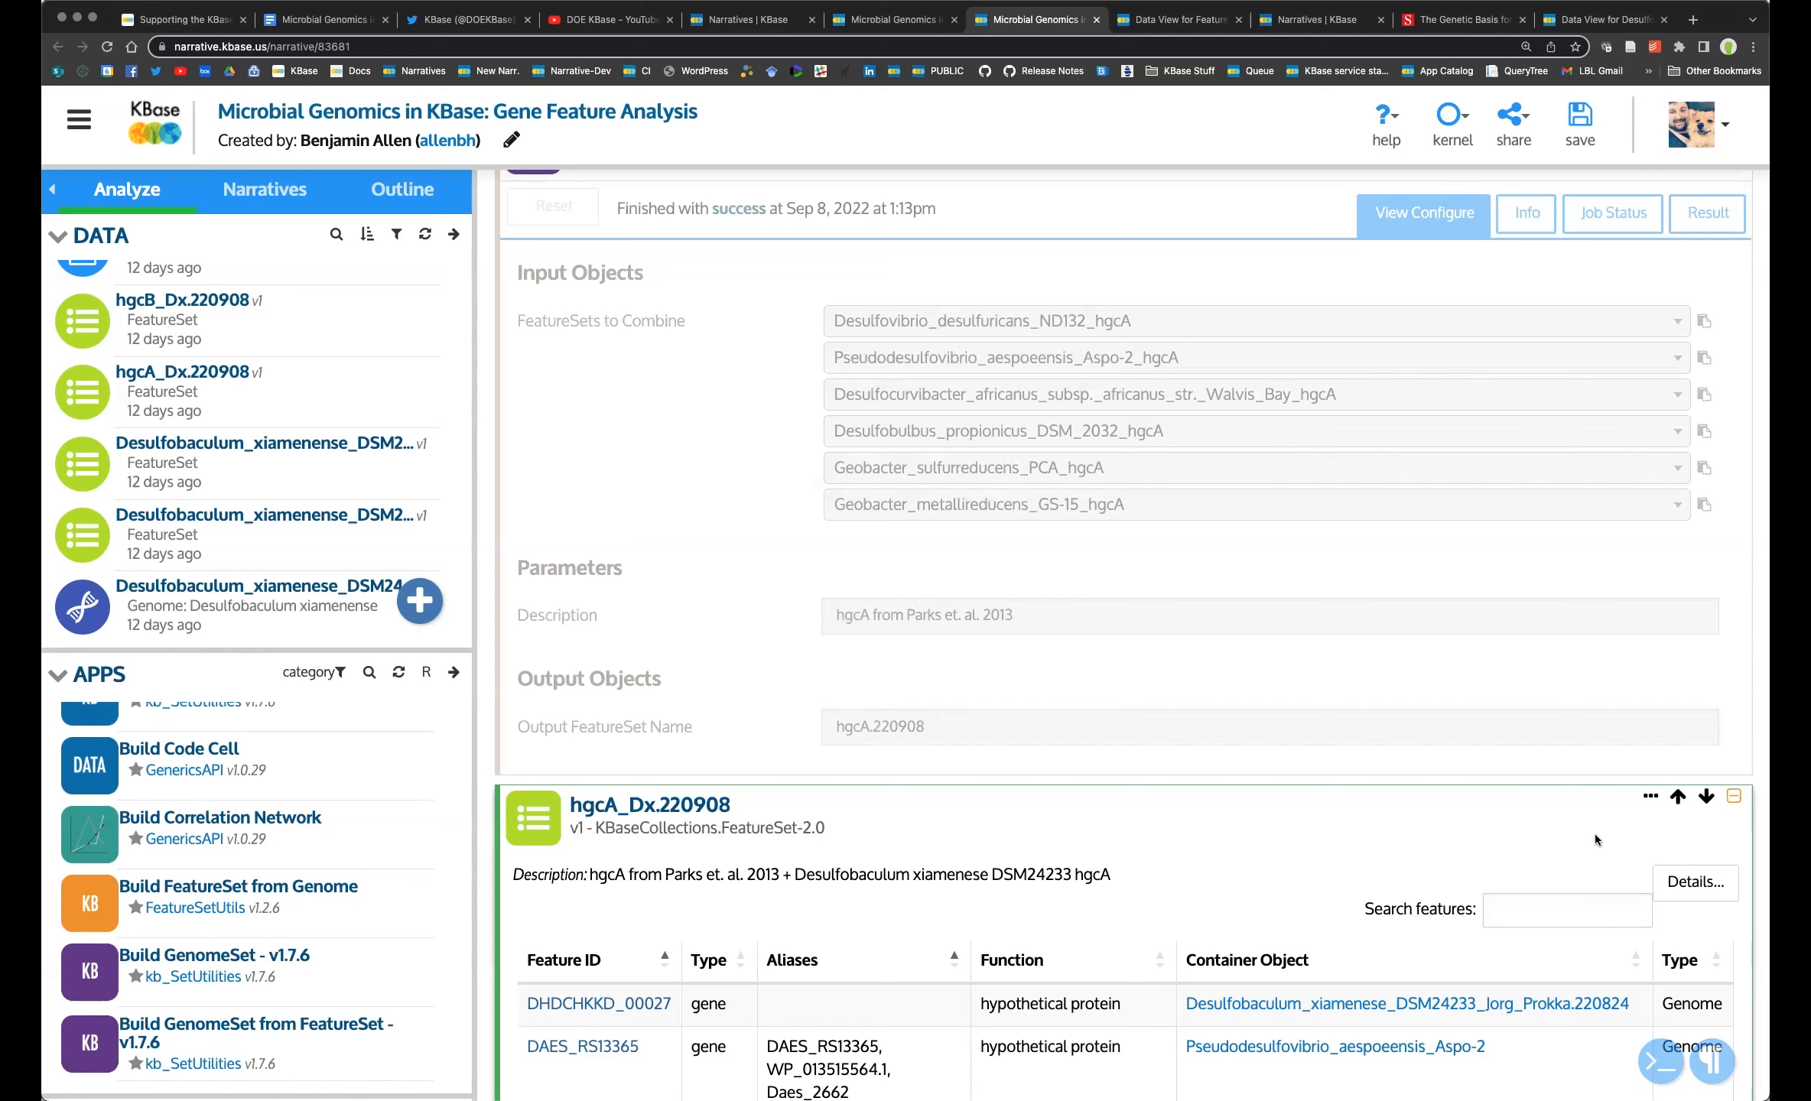
pyautogui.click(1650, 796)
pyautogui.click(1605, 875)
pyautogui.click(1263, 330)
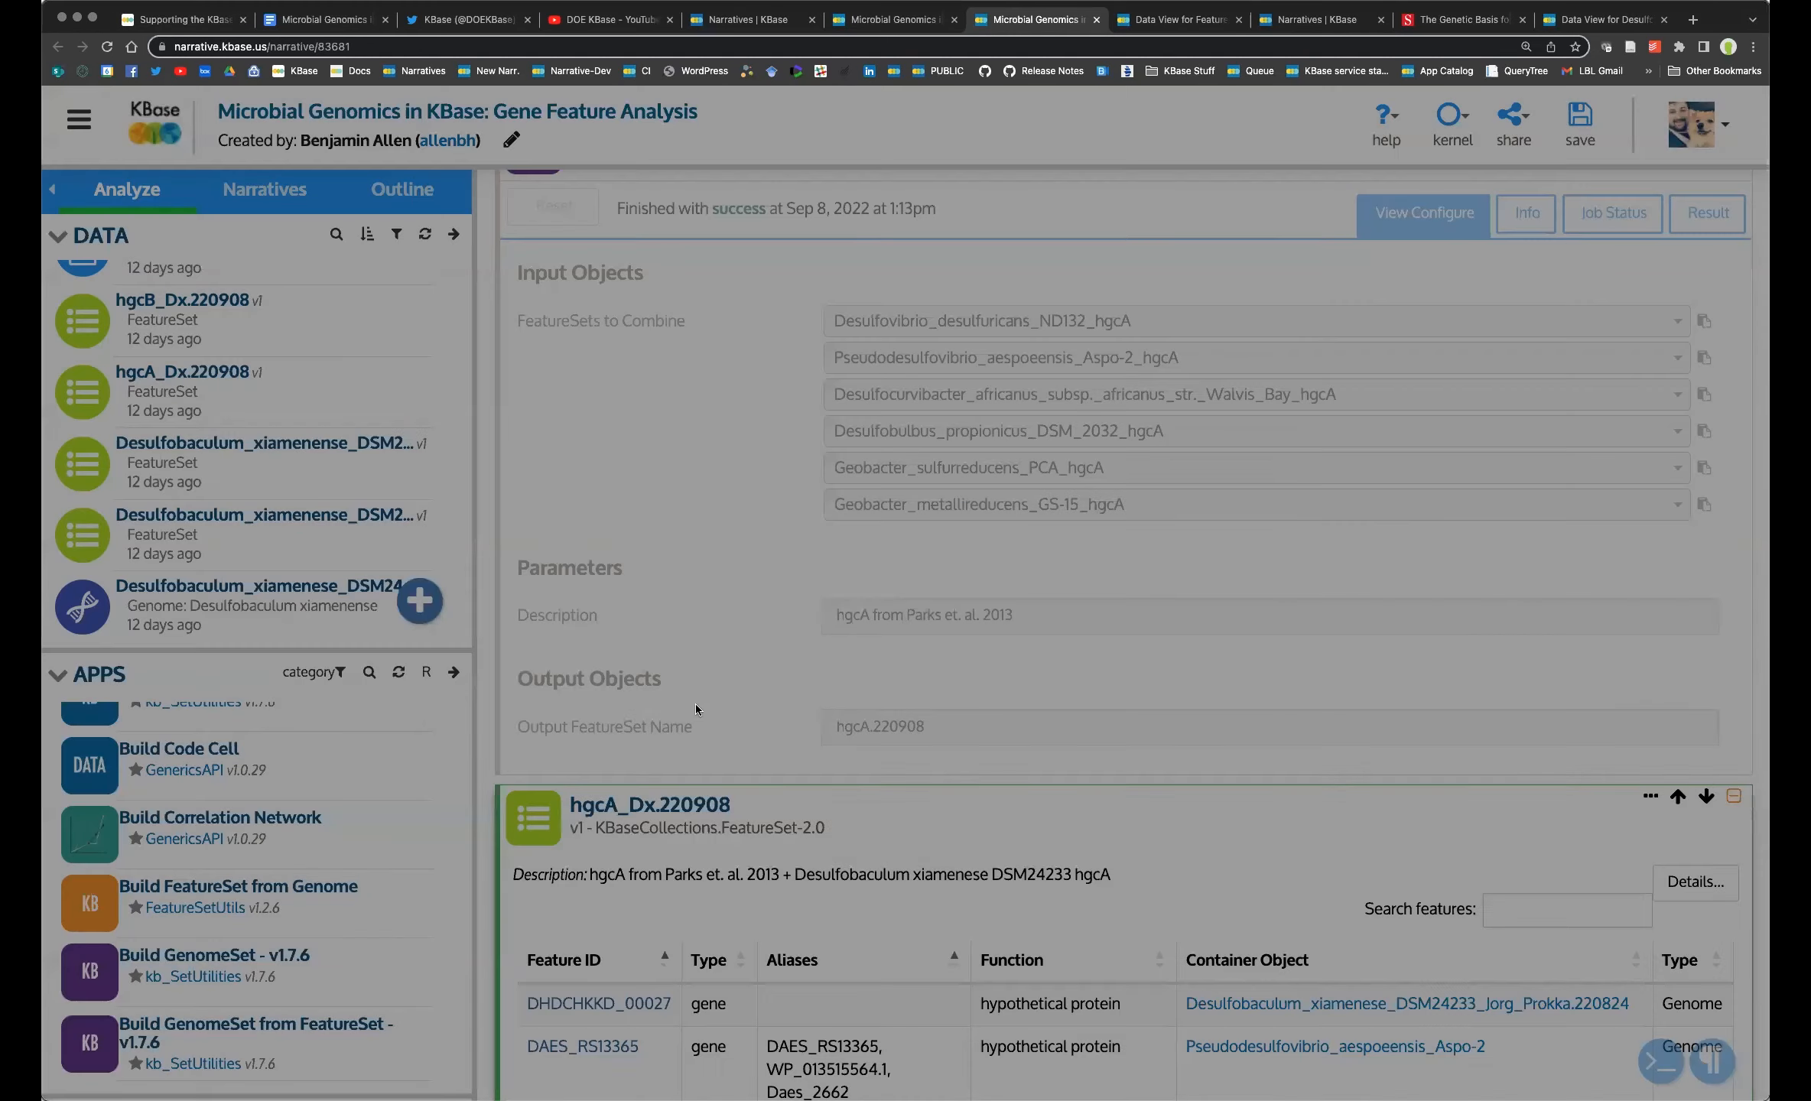
# Add a viewer cell for the hgcA.220908 FeatureSet directly below the hgcA Merge FeatureSets cell.
pyautogui.click(695, 704)
pyautogui.scroll(-1, 237, 556)
pyautogui.scroll(1, 237, 556)
pyautogui.scroll(-5, 236, 554)
pyautogui.moveTo(171, 420); pyautogui.dragTo(704, 811)
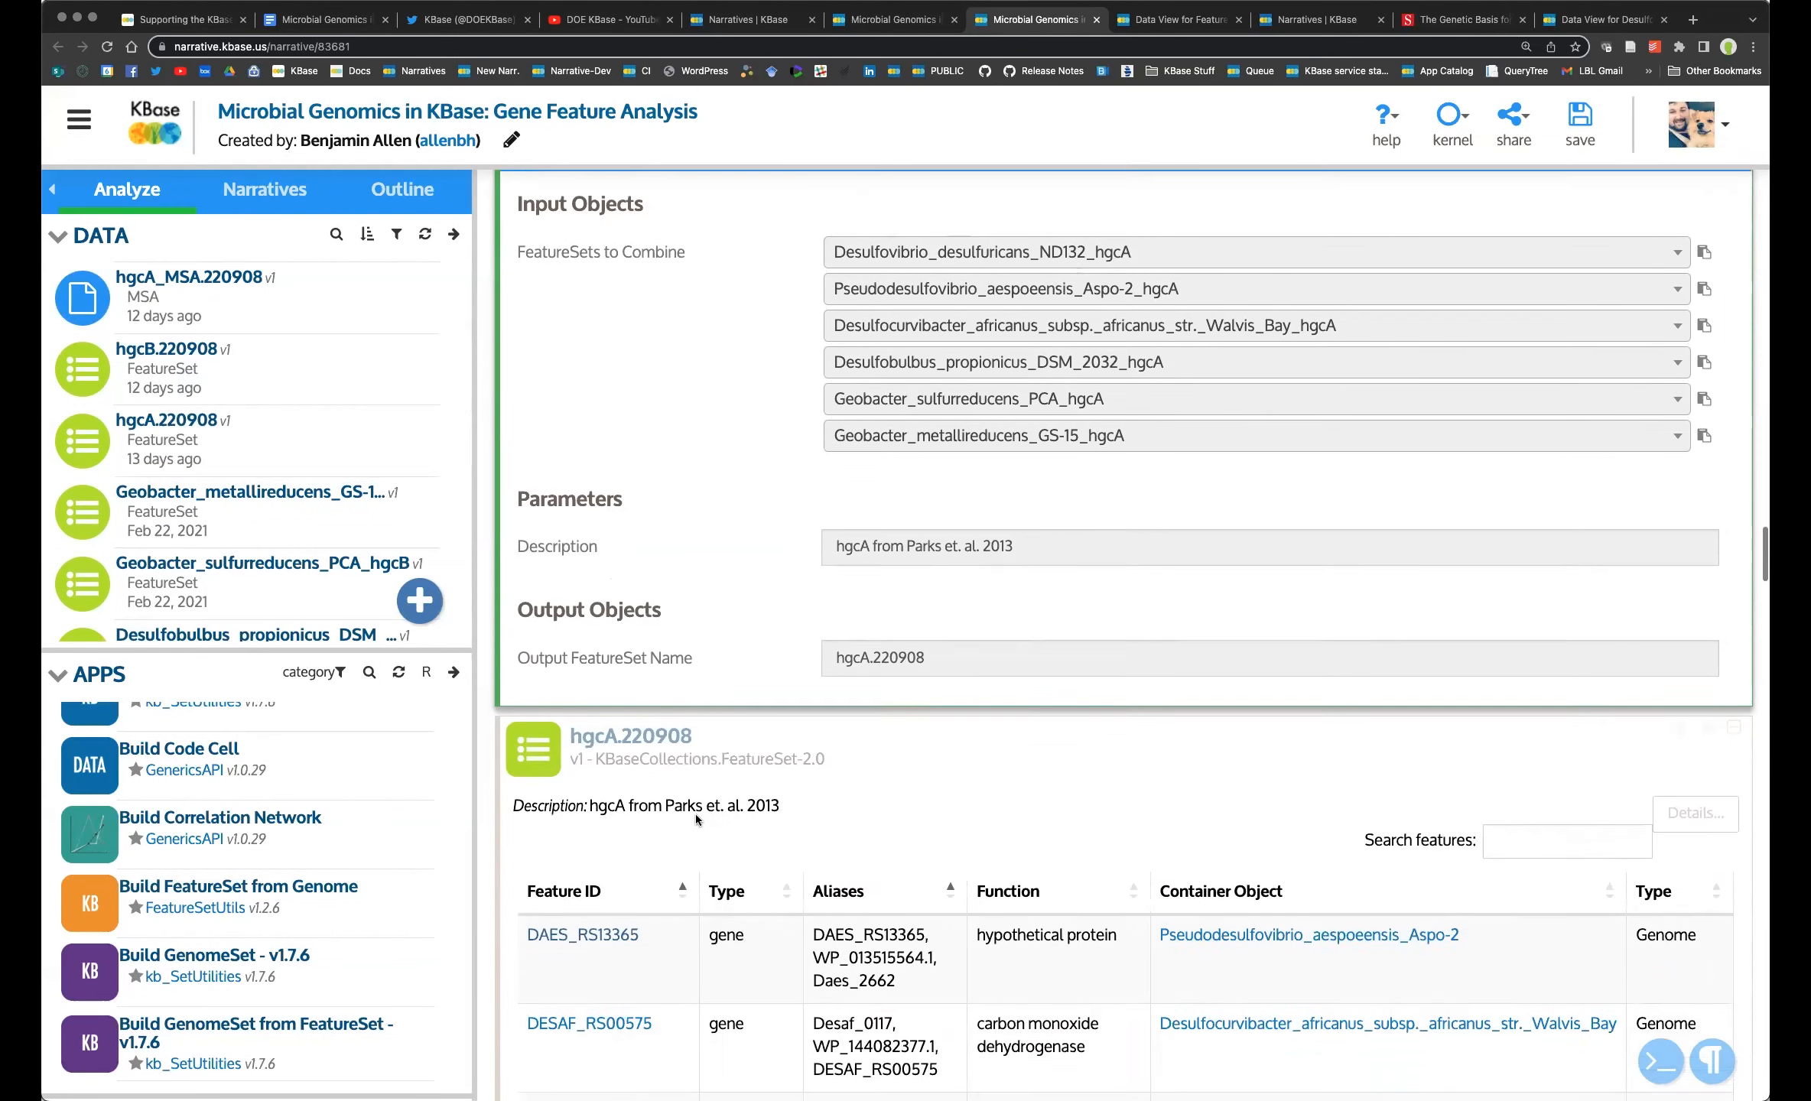
# Review the features, functions and source genomes listed in the hgcA.220908 viewer.
pyautogui.scroll(-5, 802, 639)
pyautogui.click(877, 350)
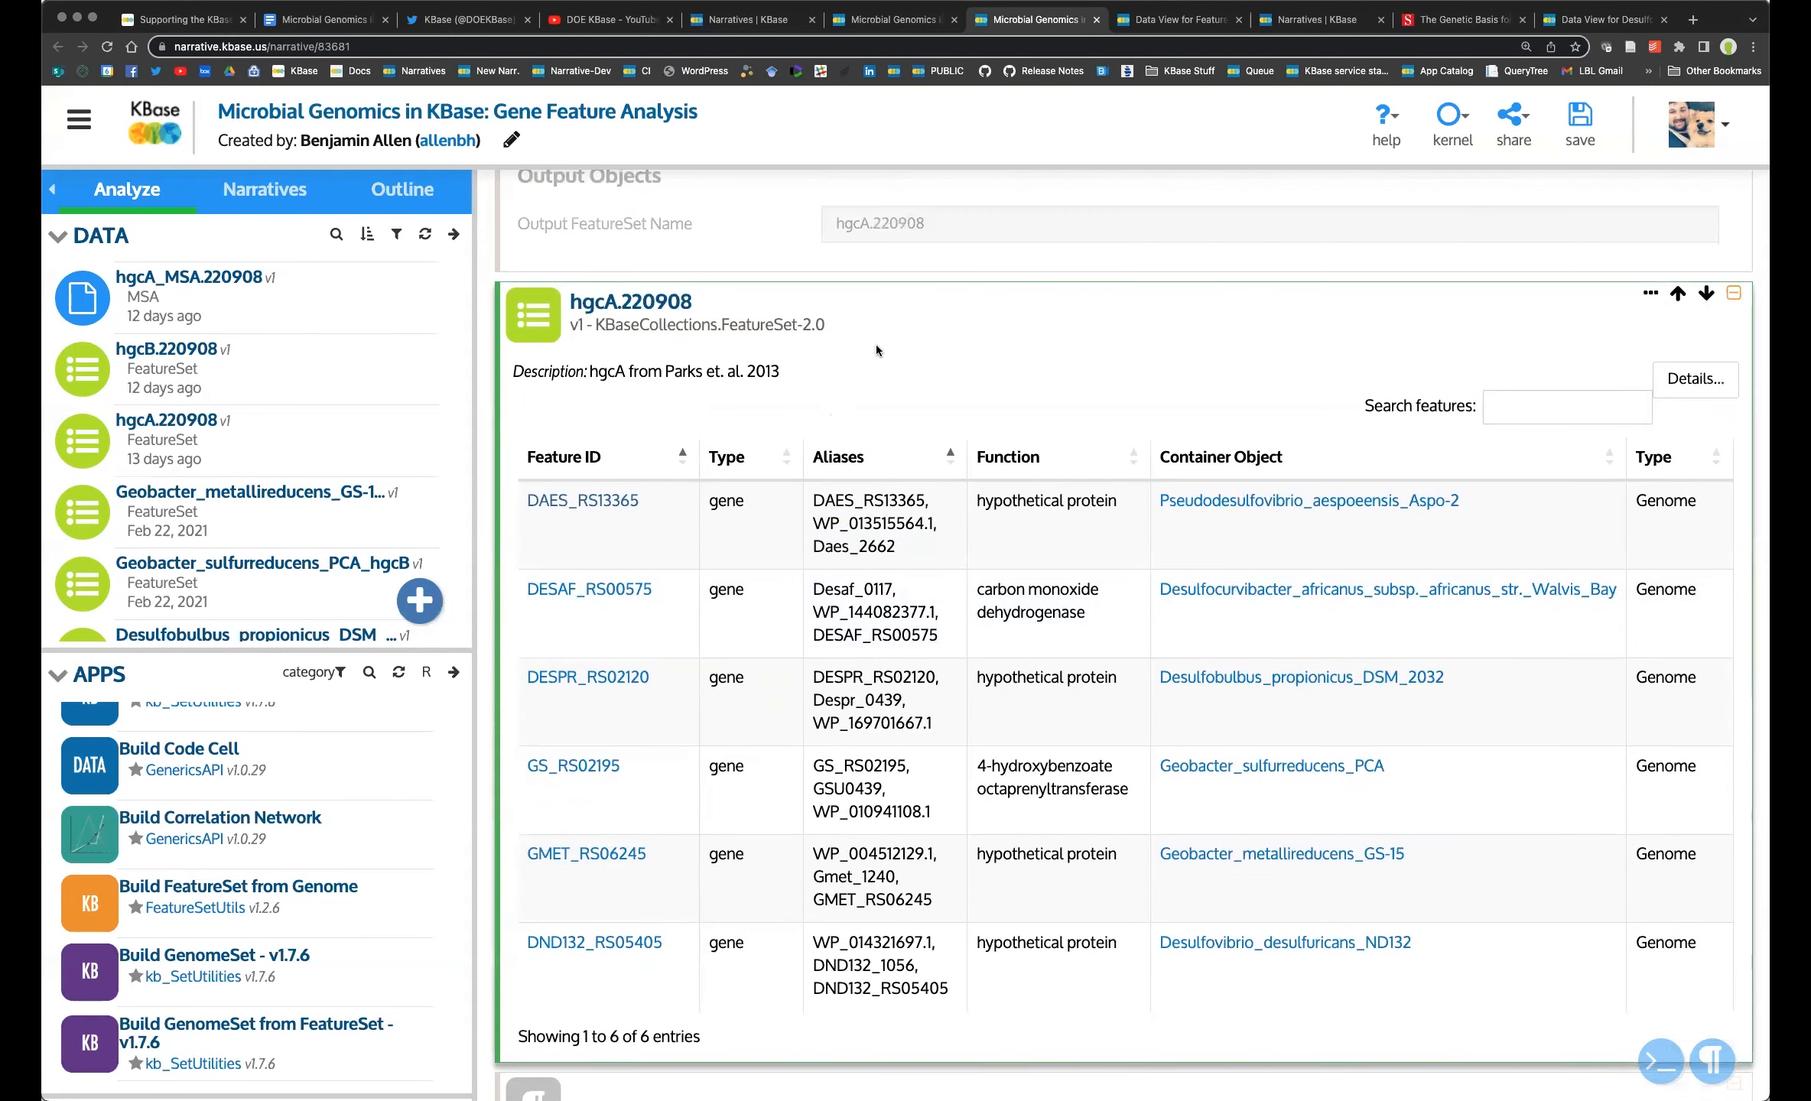
pyautogui.scroll(-1, 734, 466)
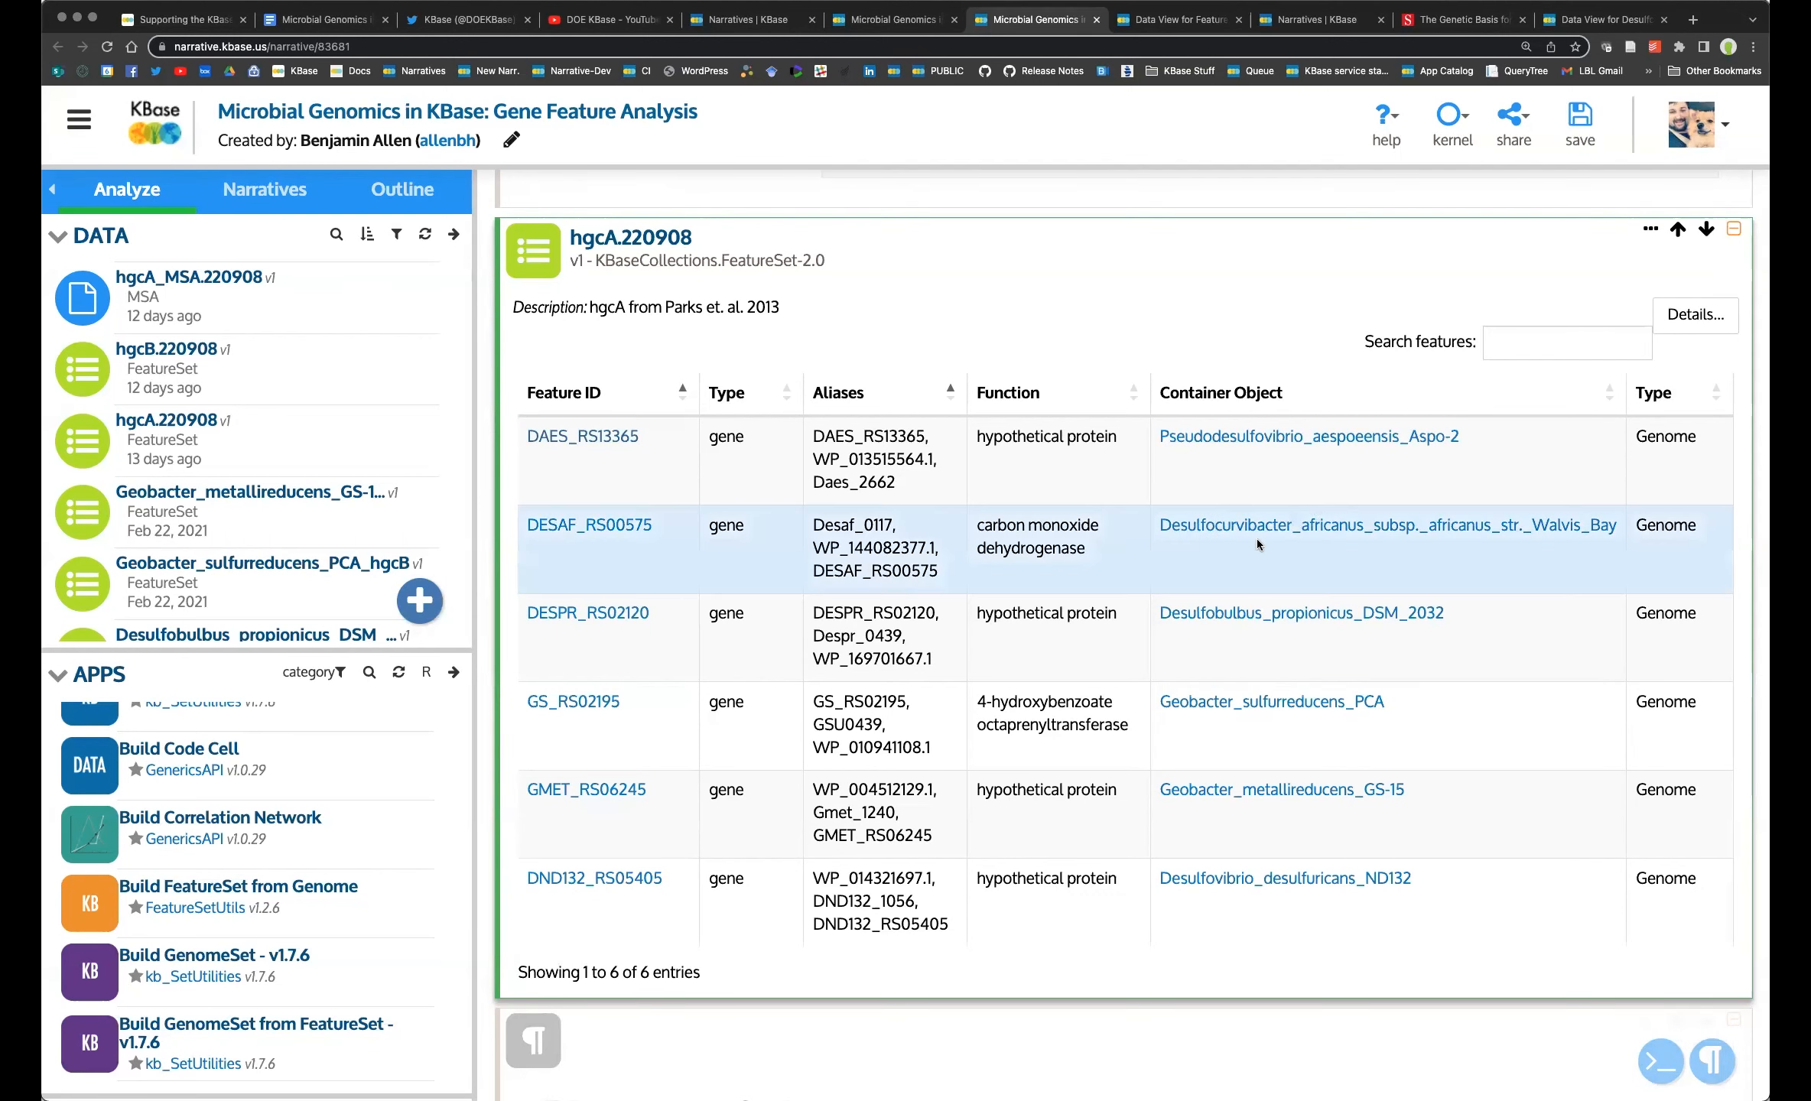
# Go to the Build FeatureSet for hgcB section and look over its Build FeatureSet from Genome cells.
pyautogui.scroll(-4, 1256, 539)
pyautogui.scroll(-3, 1248, 537)
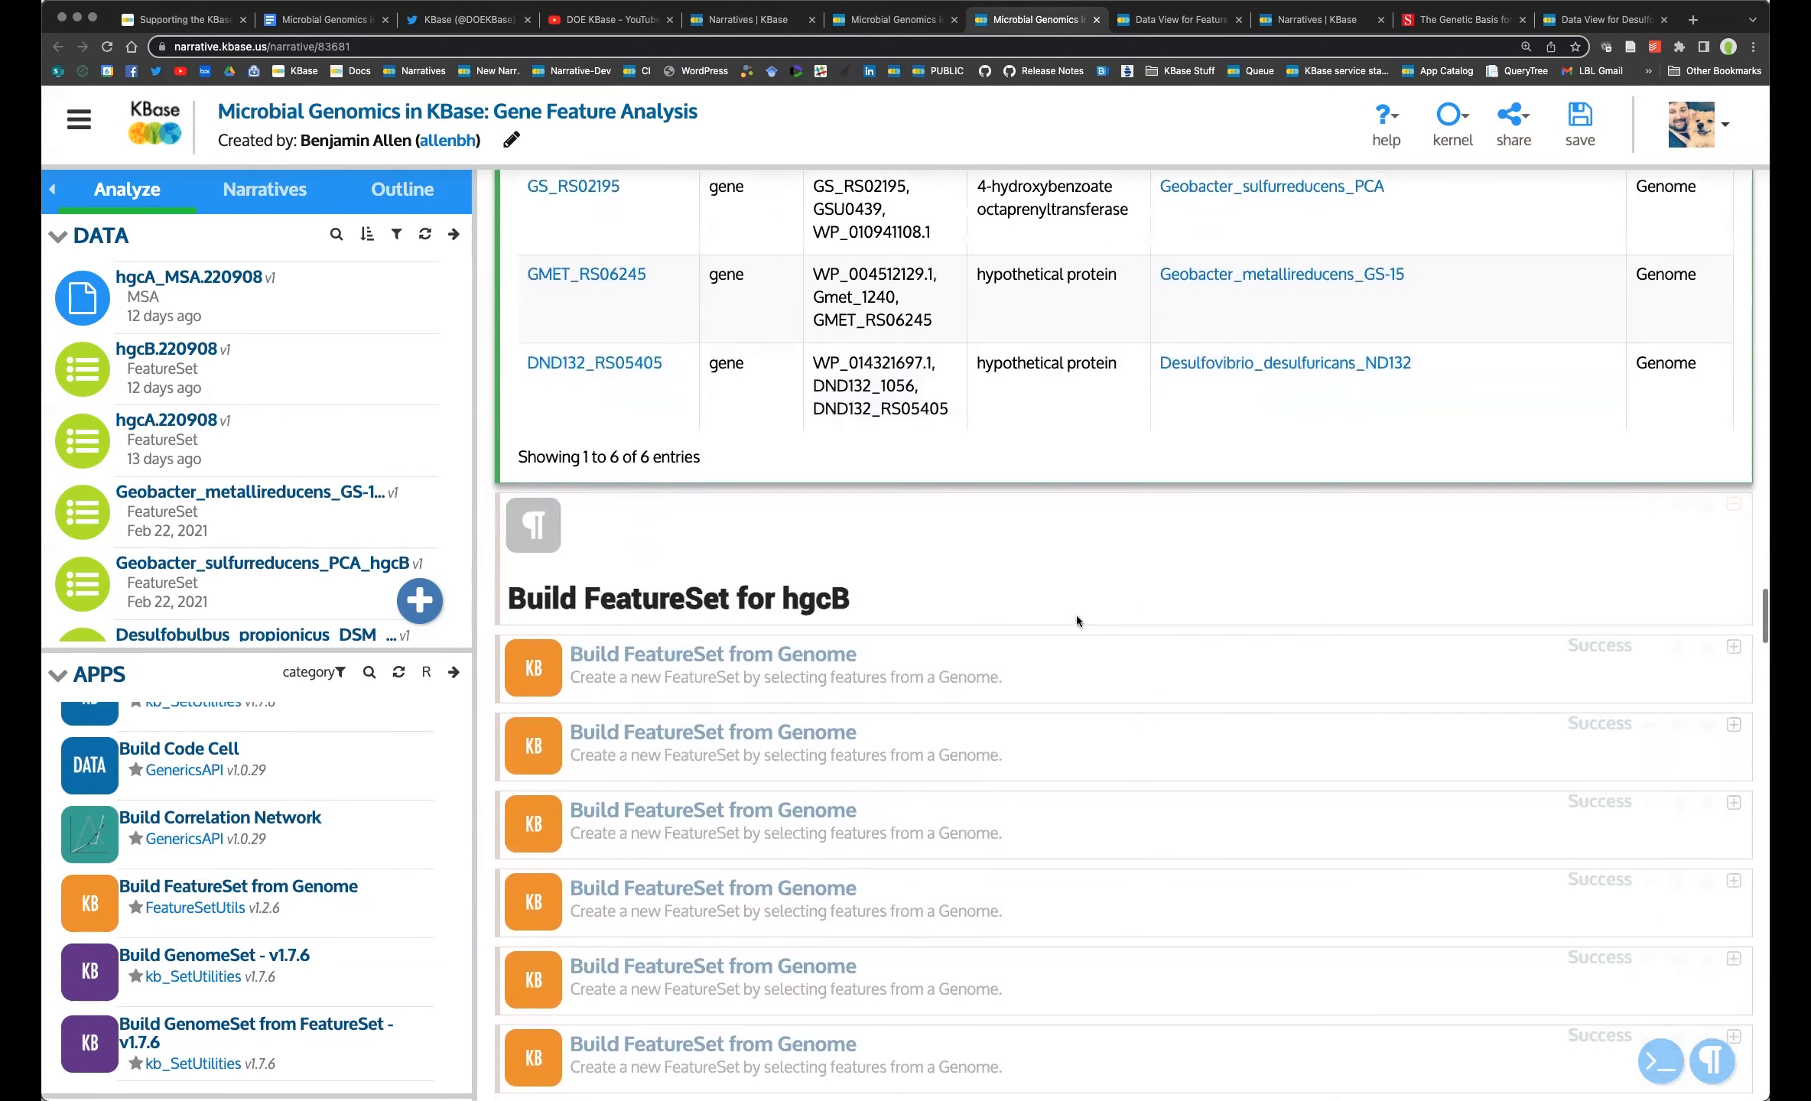
pyautogui.click(1078, 618)
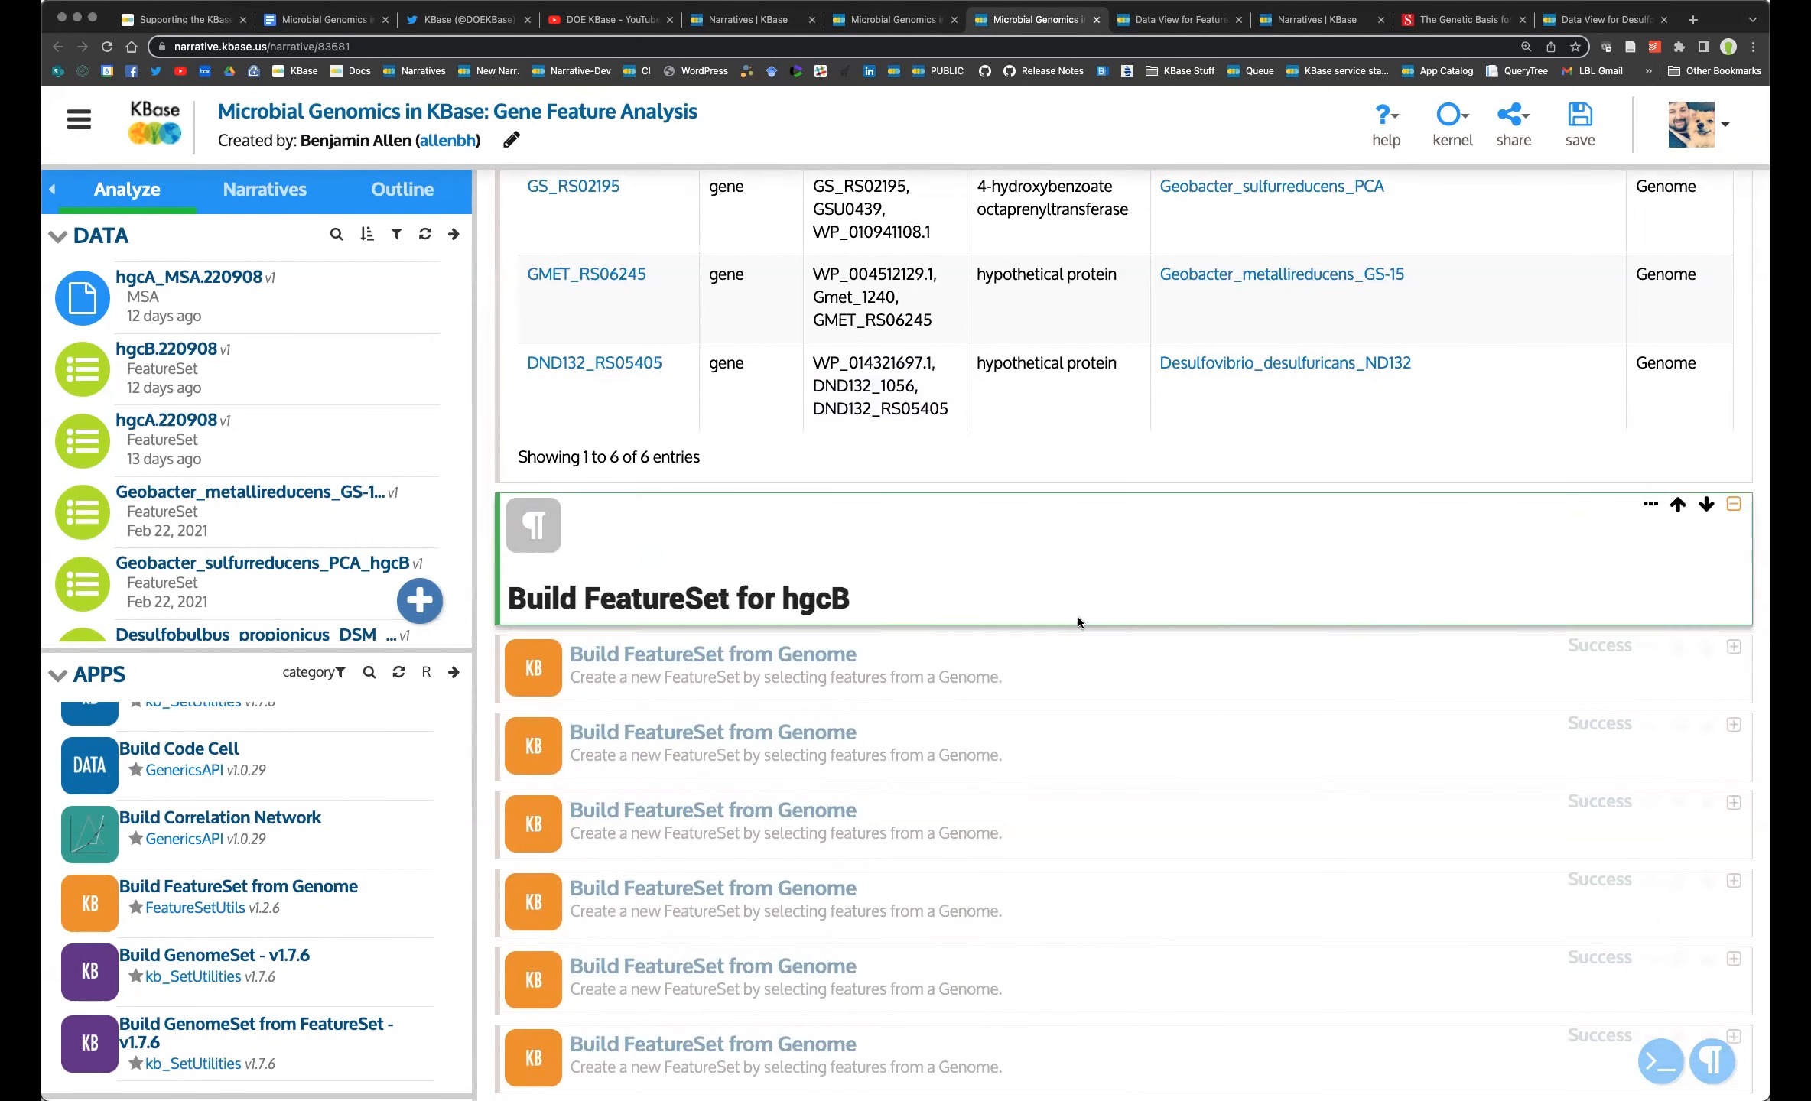
pyautogui.click(1021, 667)
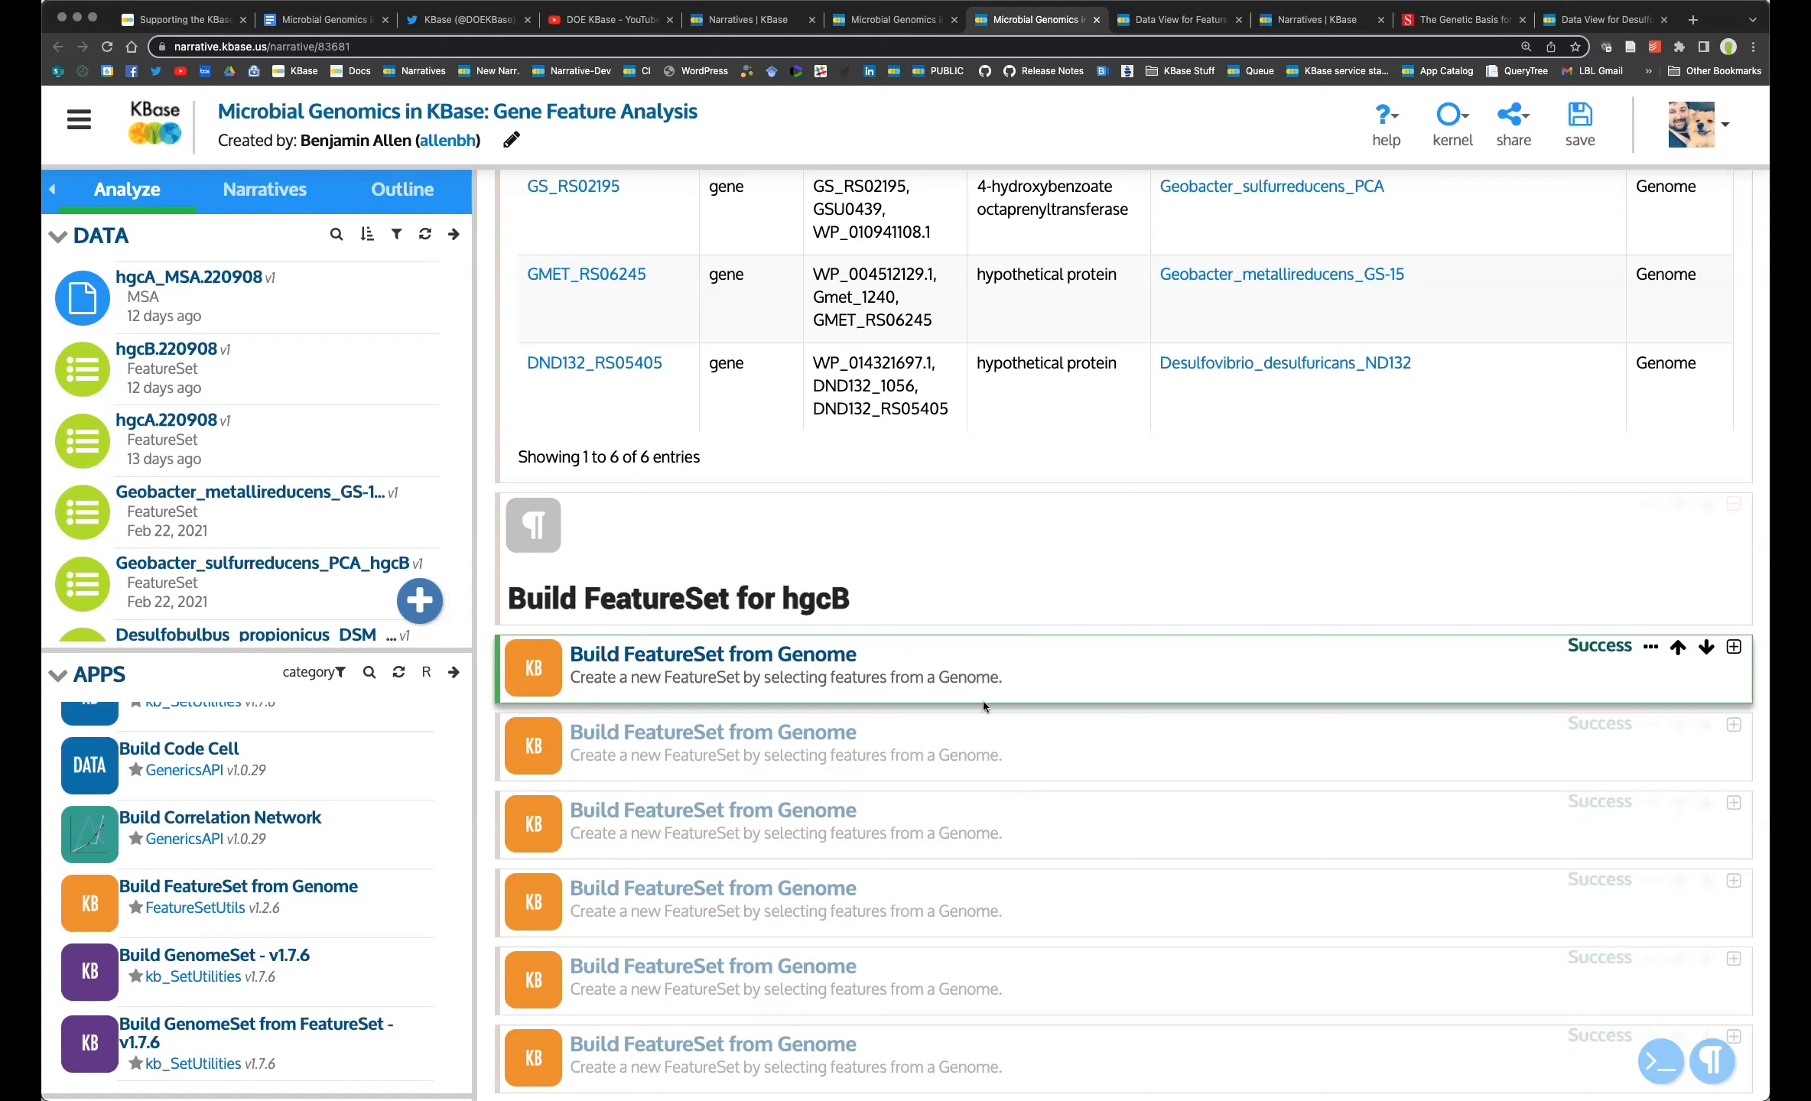
pyautogui.scroll(-4, 973, 703)
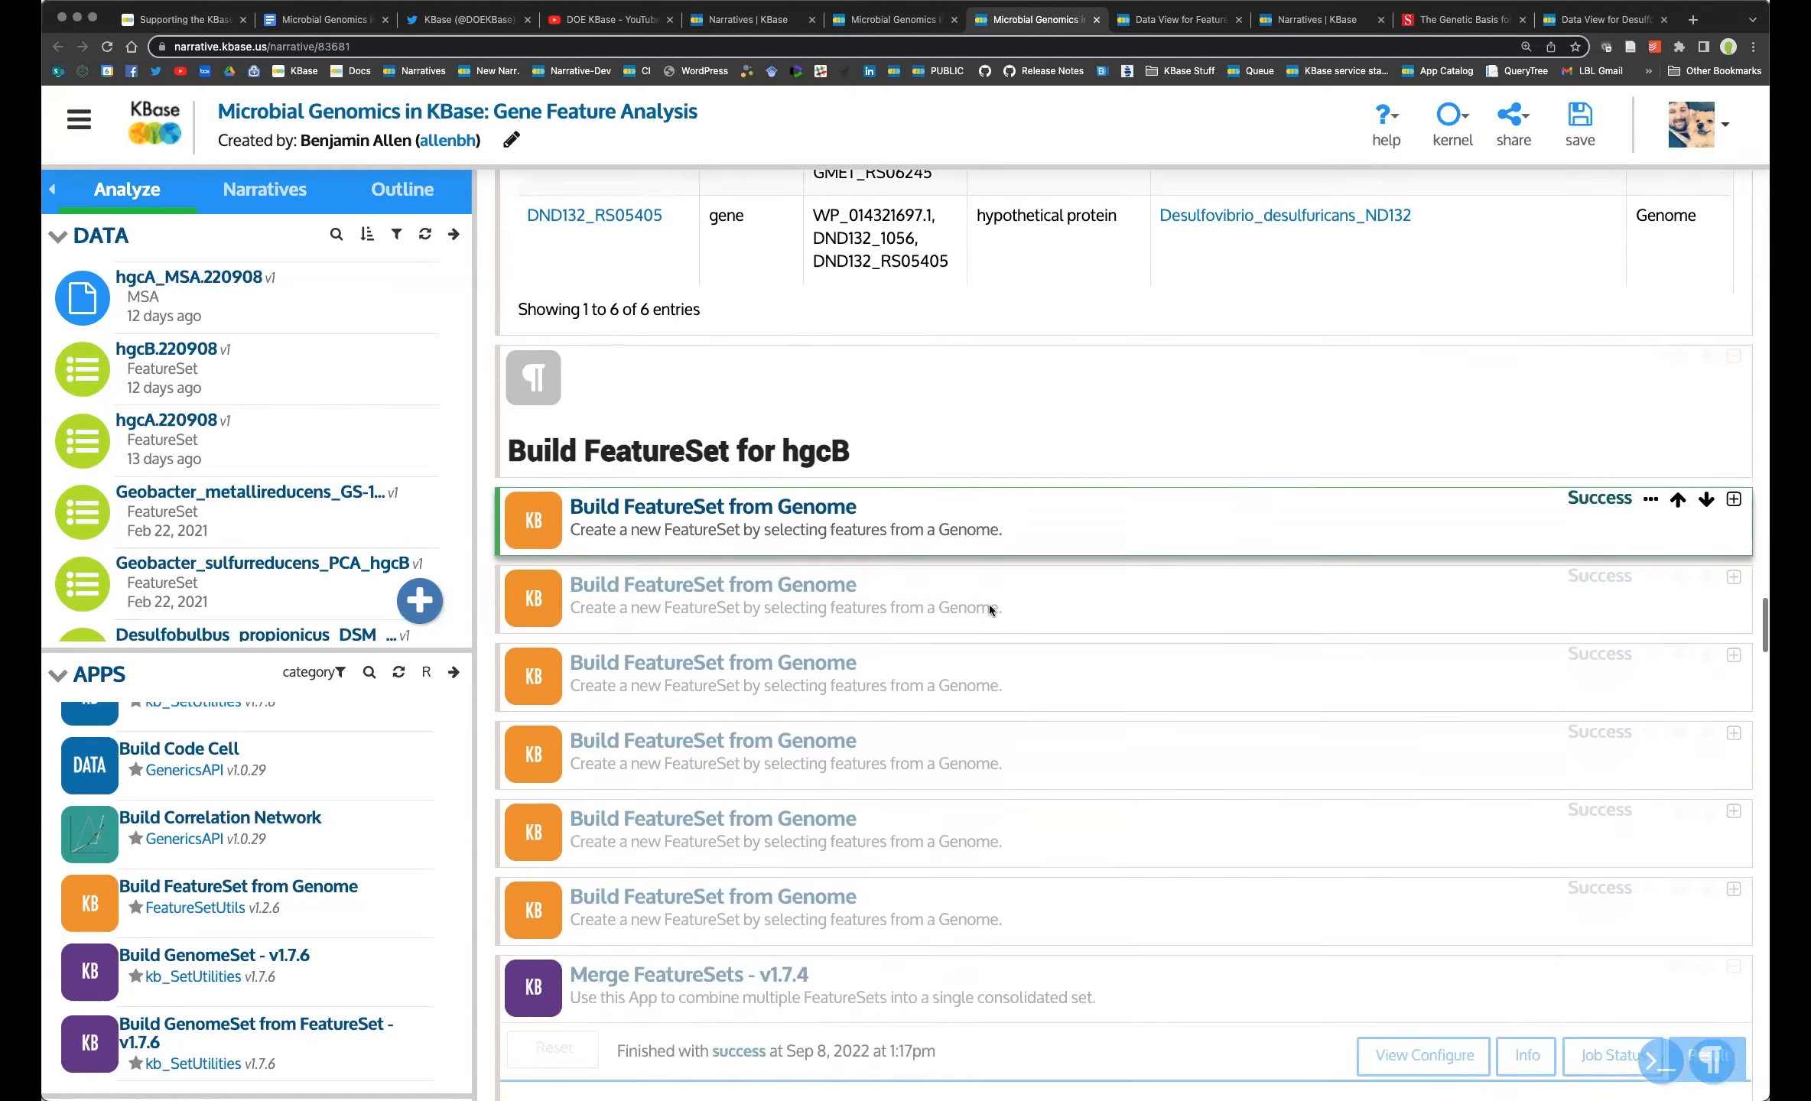
pyautogui.click(988, 304)
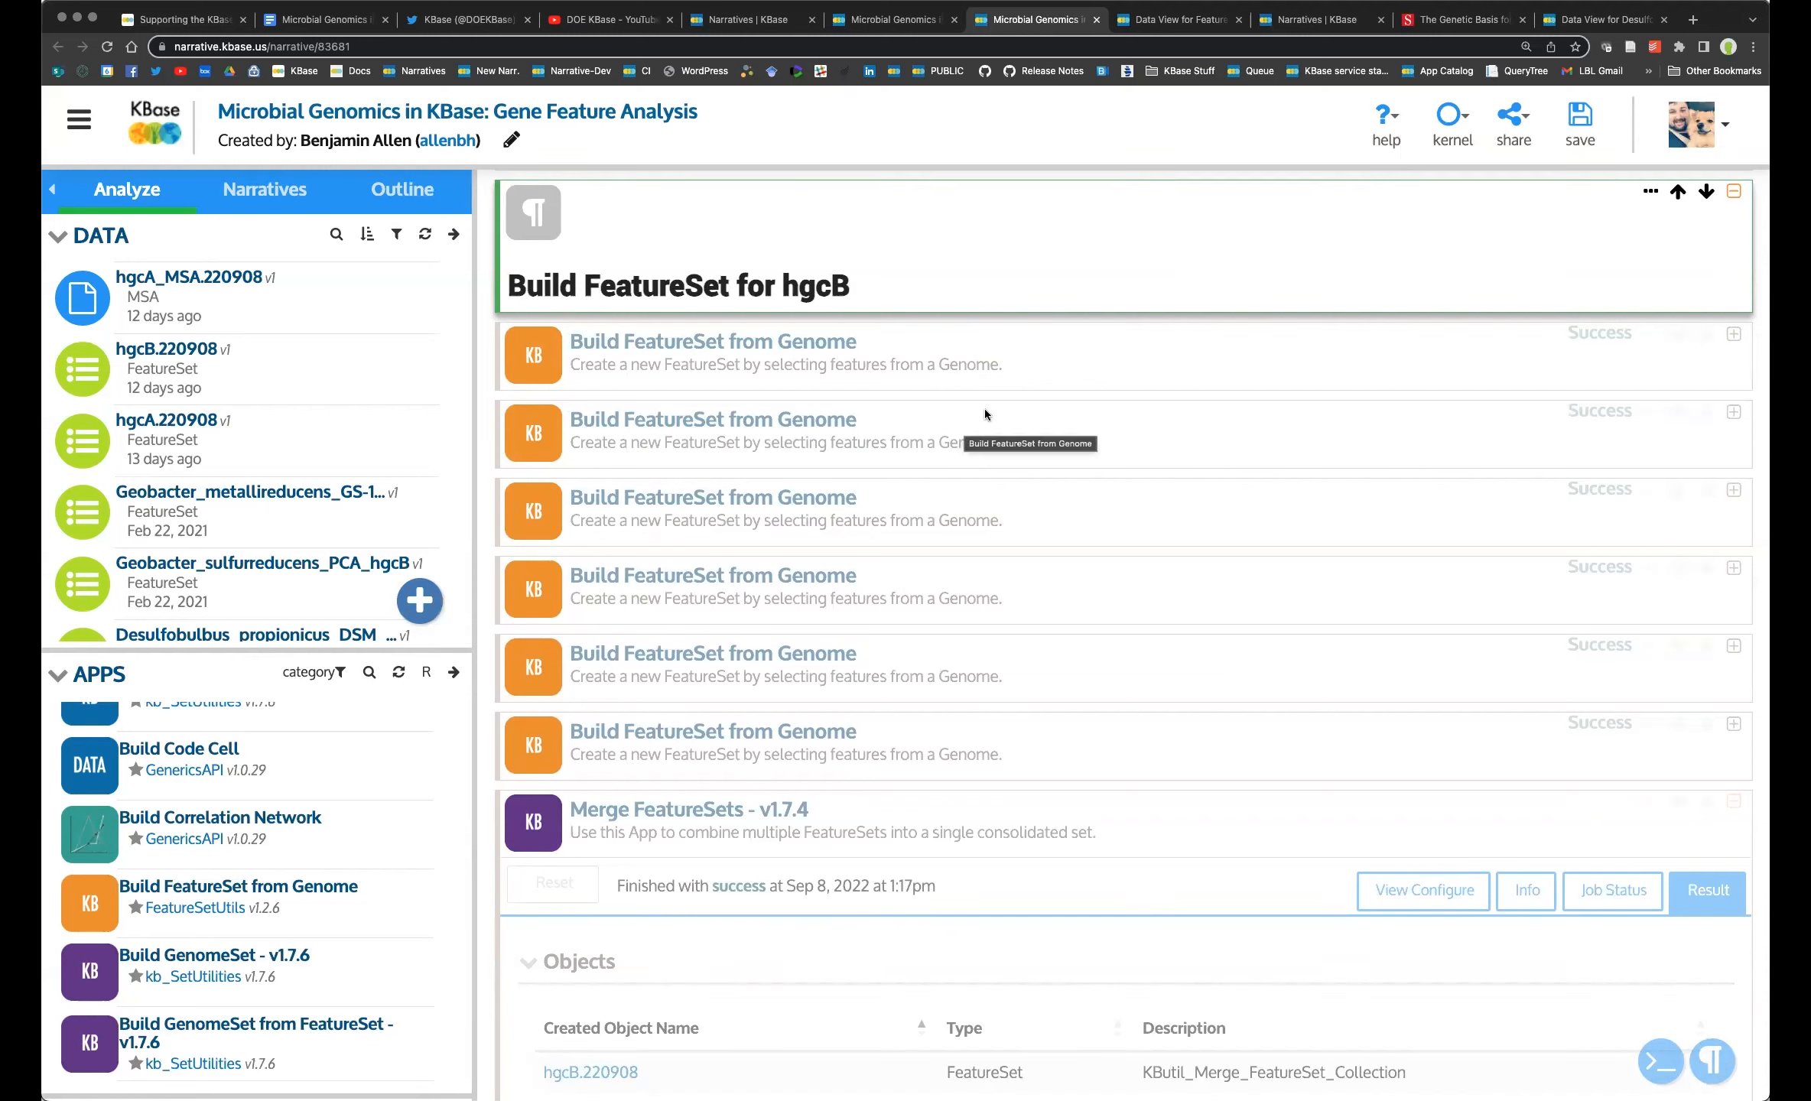
pyautogui.click(952, 376)
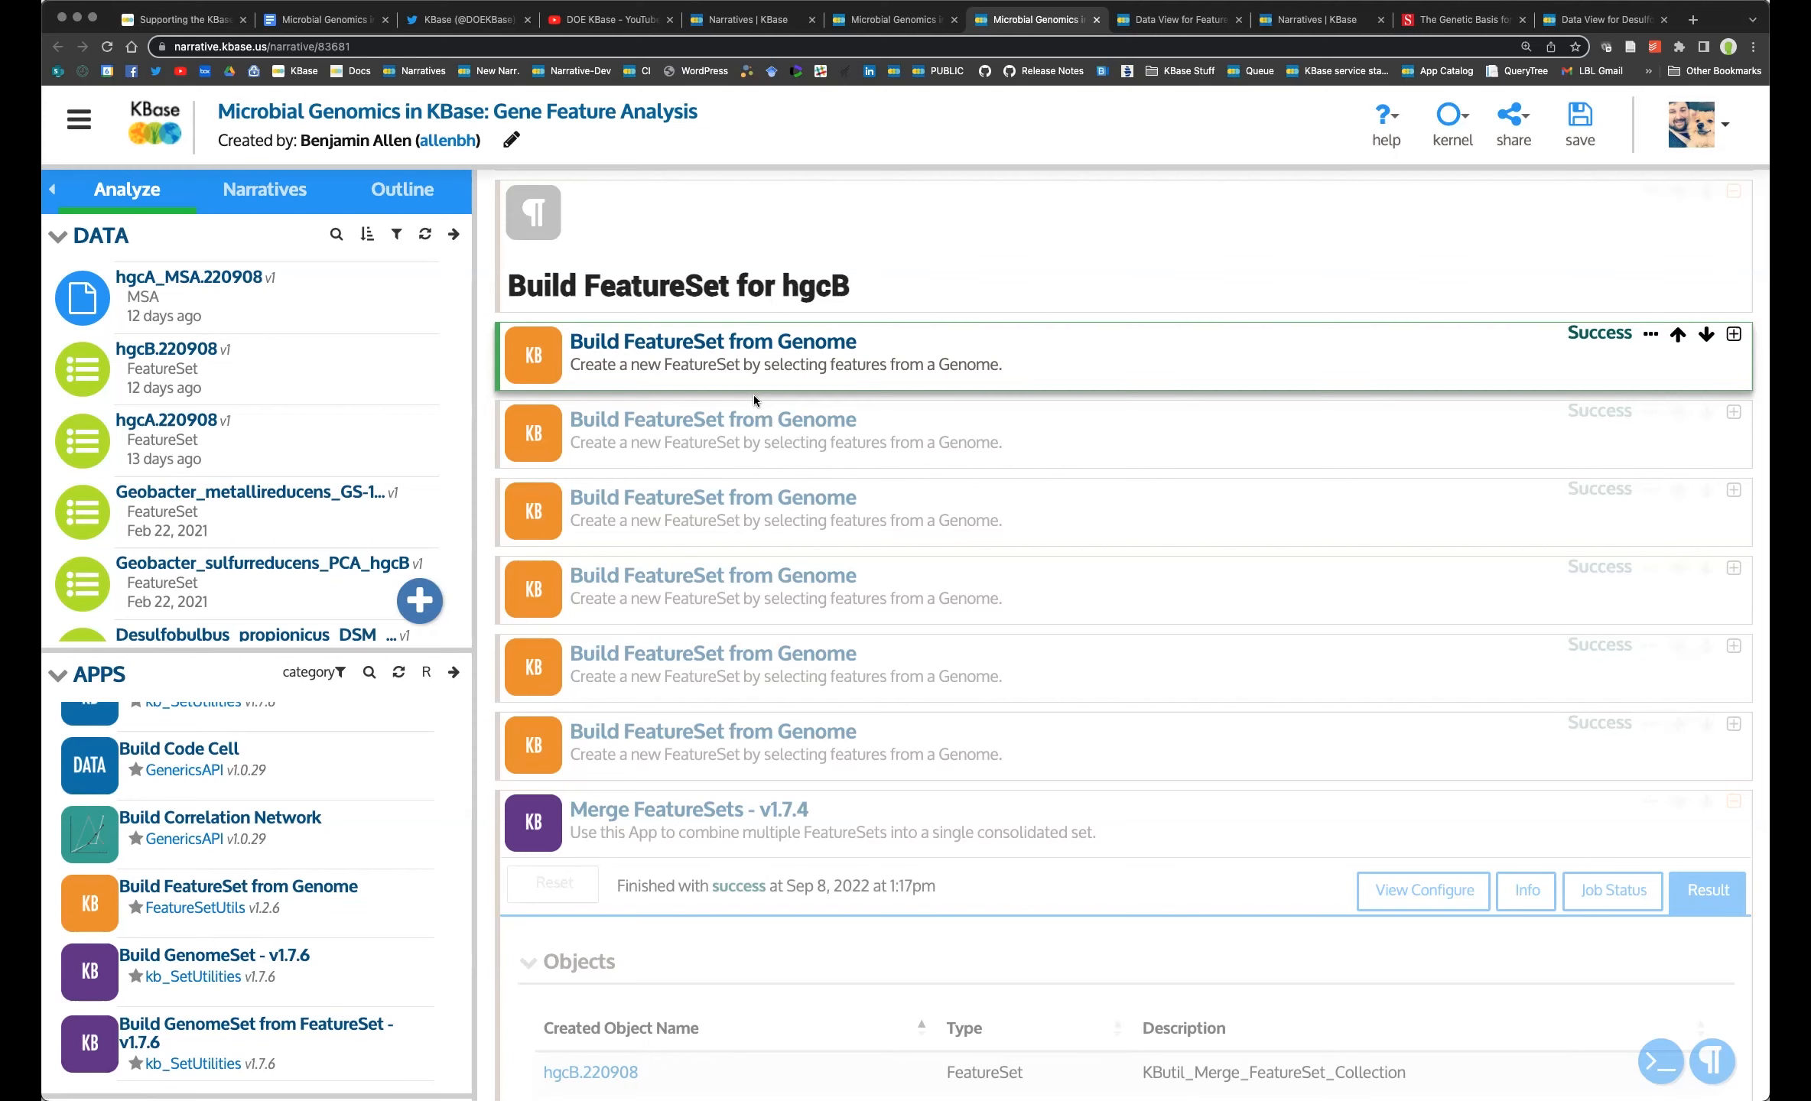
pyautogui.scroll(-5, 823, 466)
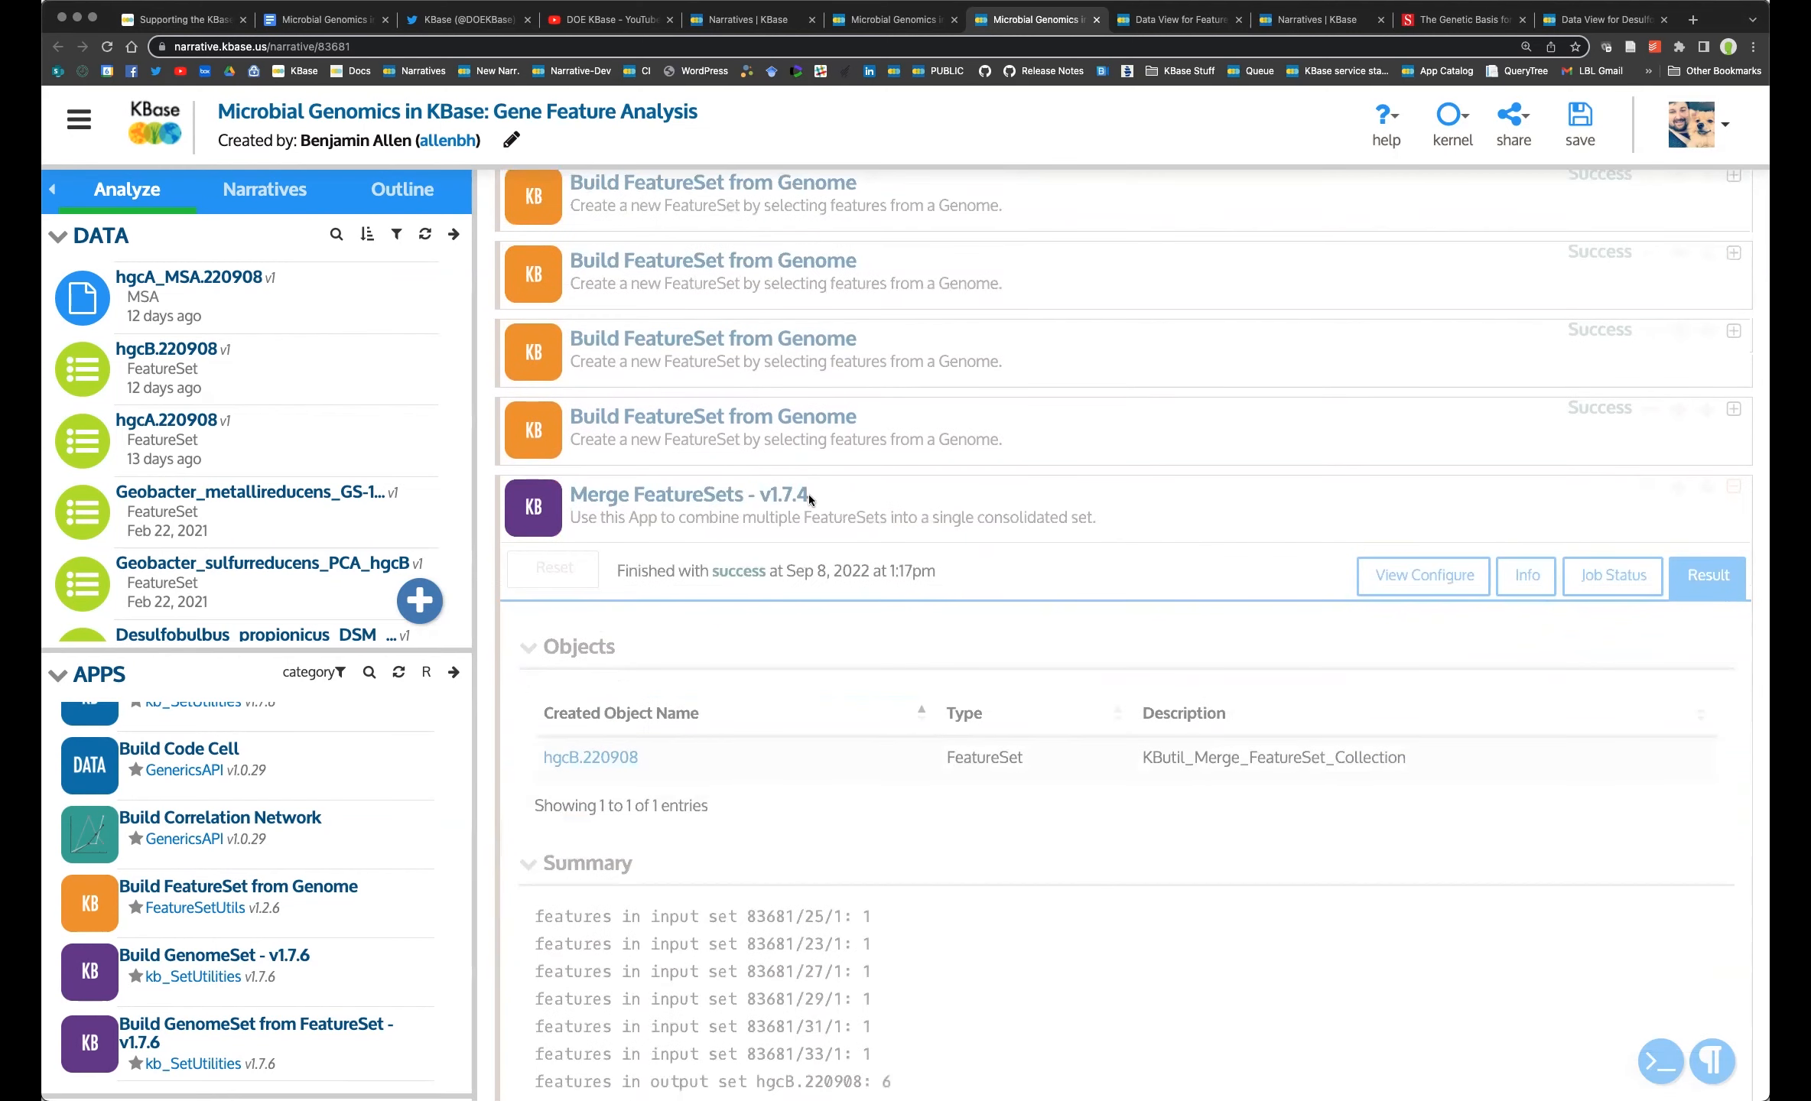
# Review the hgcB Merge FeatureSets summary and the feature table of hgcB.220908.
pyautogui.click(824, 506)
pyautogui.scroll(-7, 827, 512)
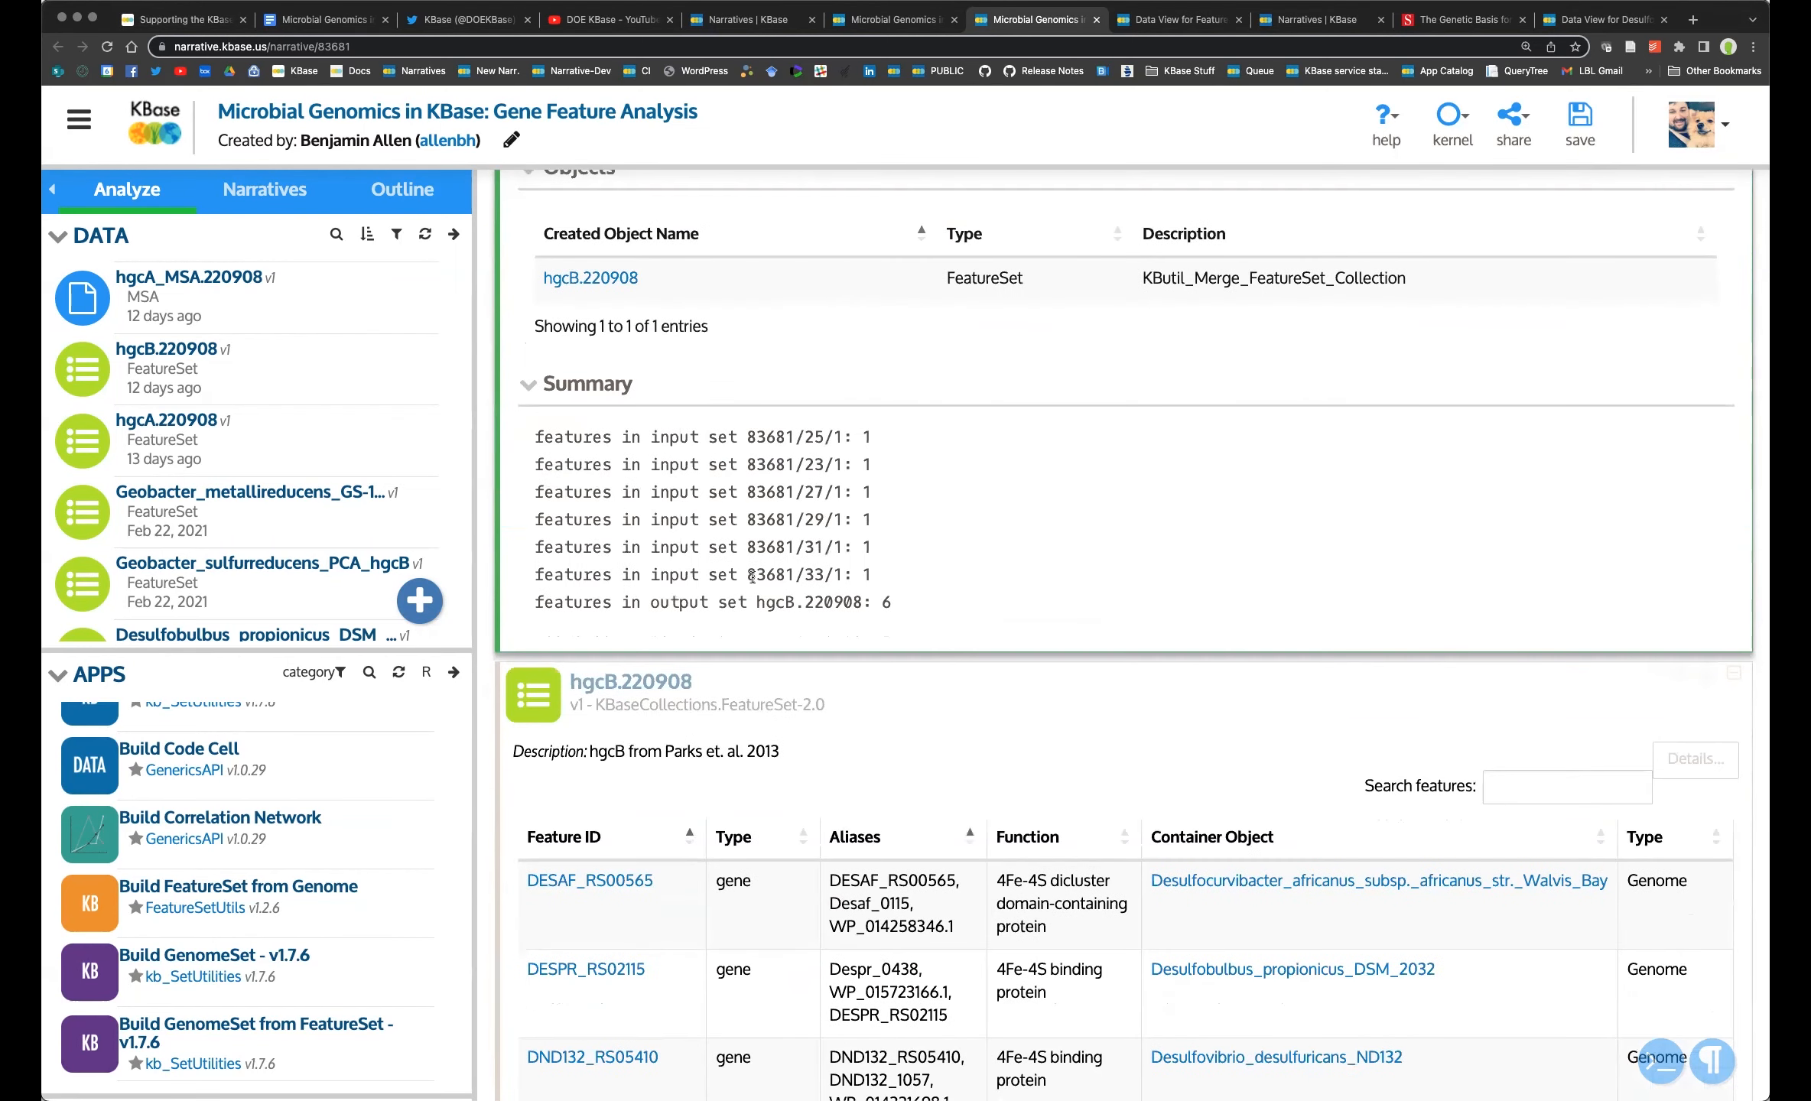
pyautogui.scroll(-5, 823, 505)
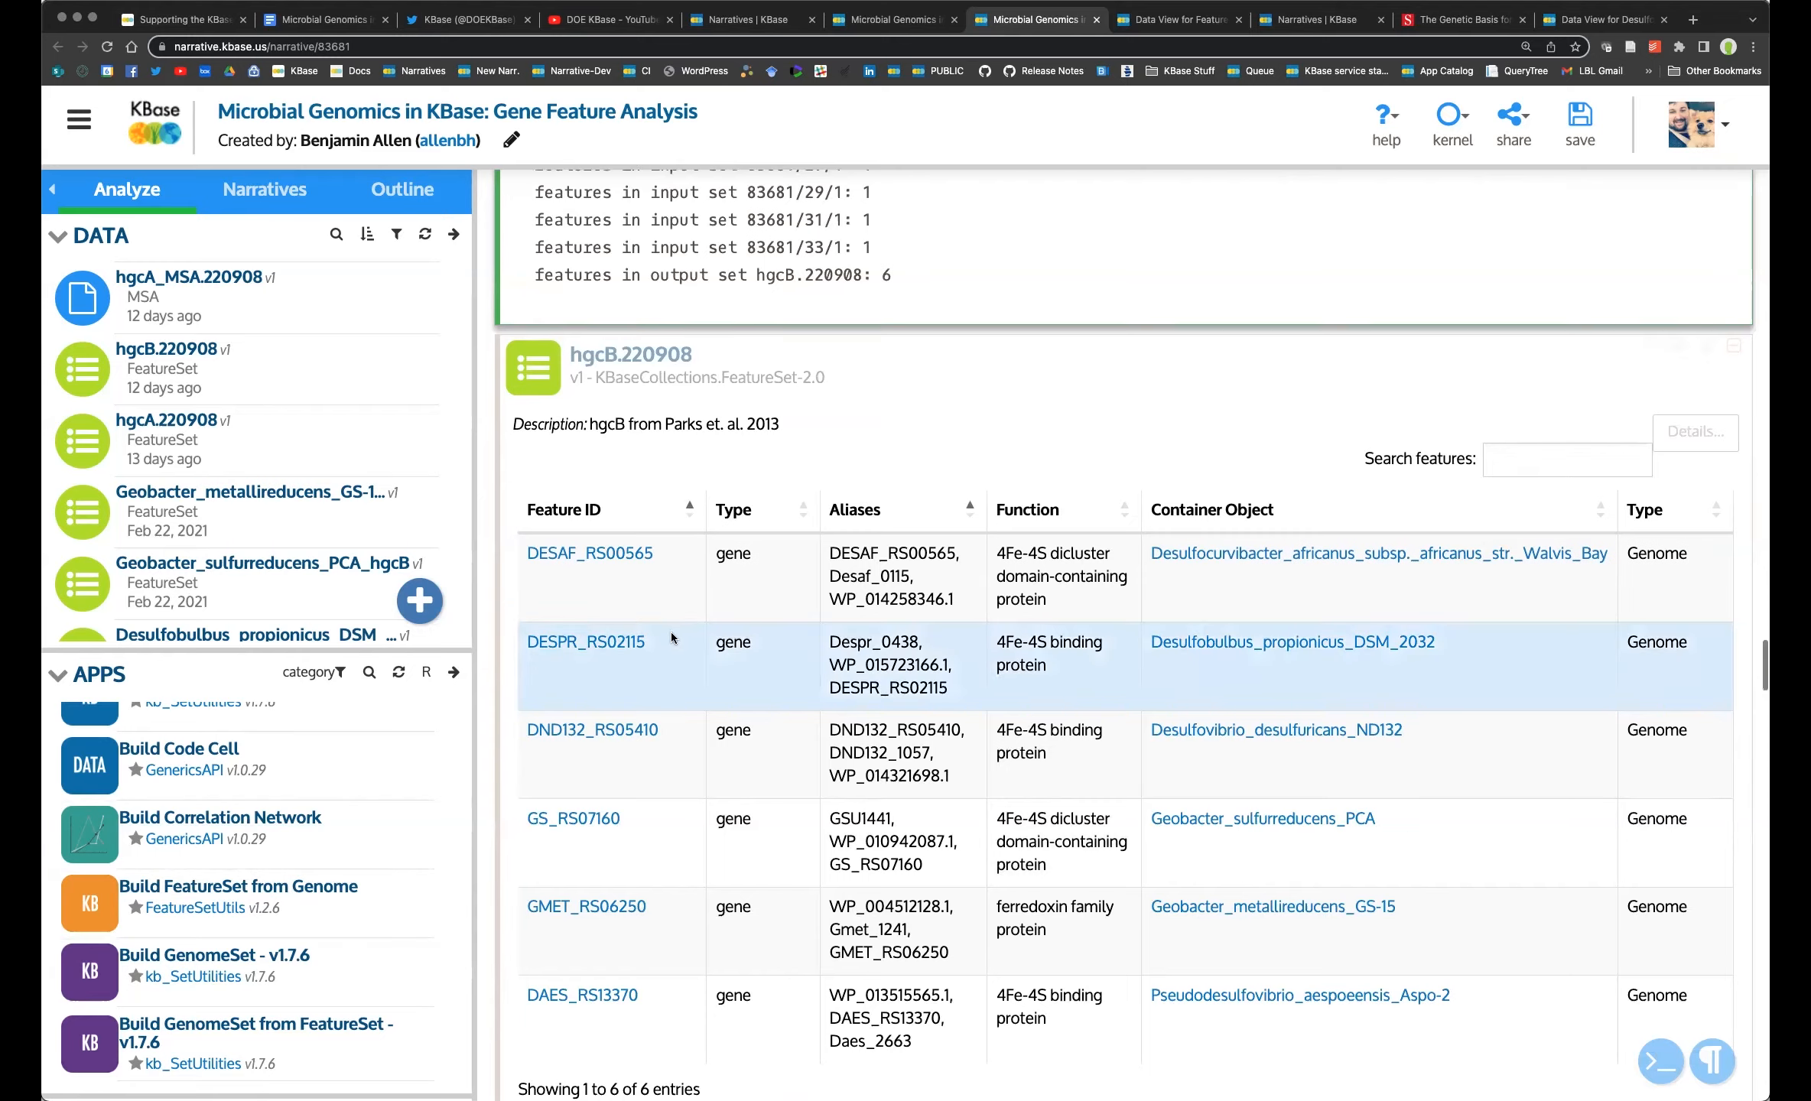
# Expand the last hgcB Build FeatureSet from Genome cell, review its Geobacter_metallireducens_GS-15 genome and selected feature, and collapse it again.
pyautogui.scroll(10, 671, 630)
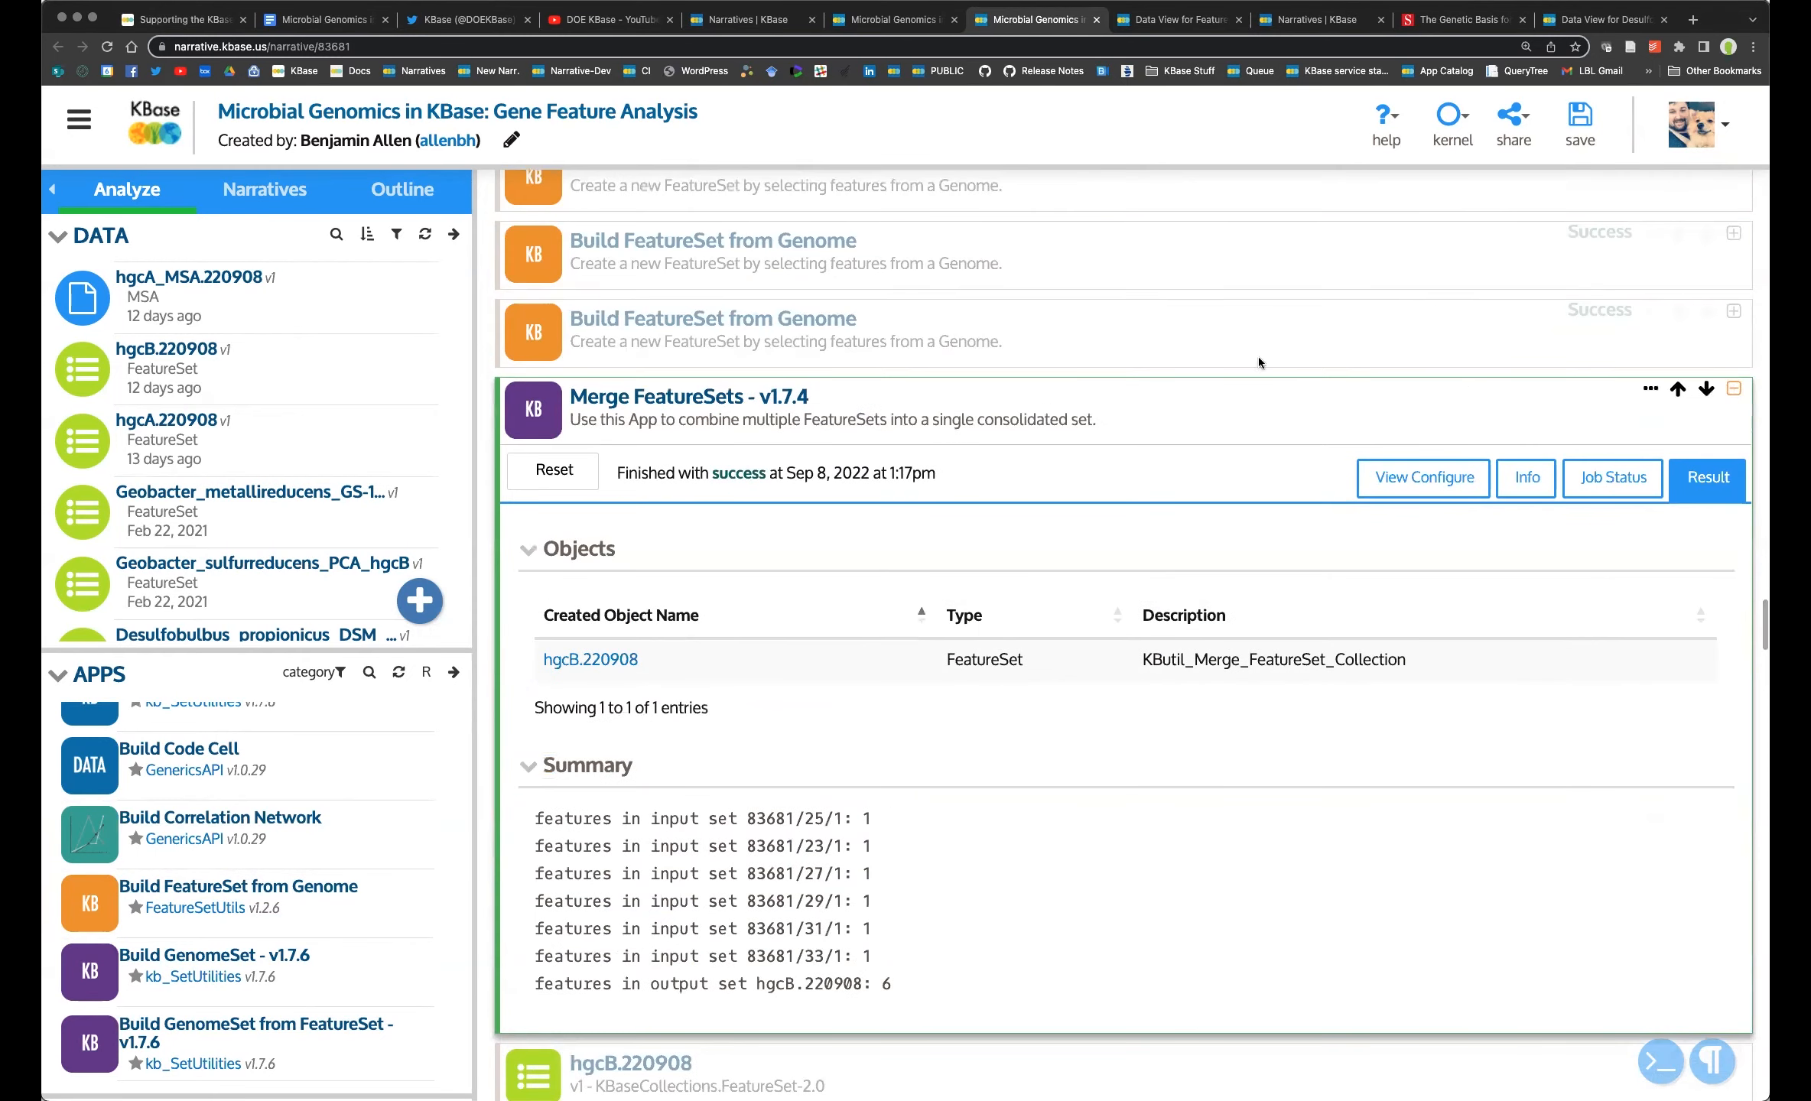
pyautogui.click(1407, 342)
pyautogui.click(1424, 405)
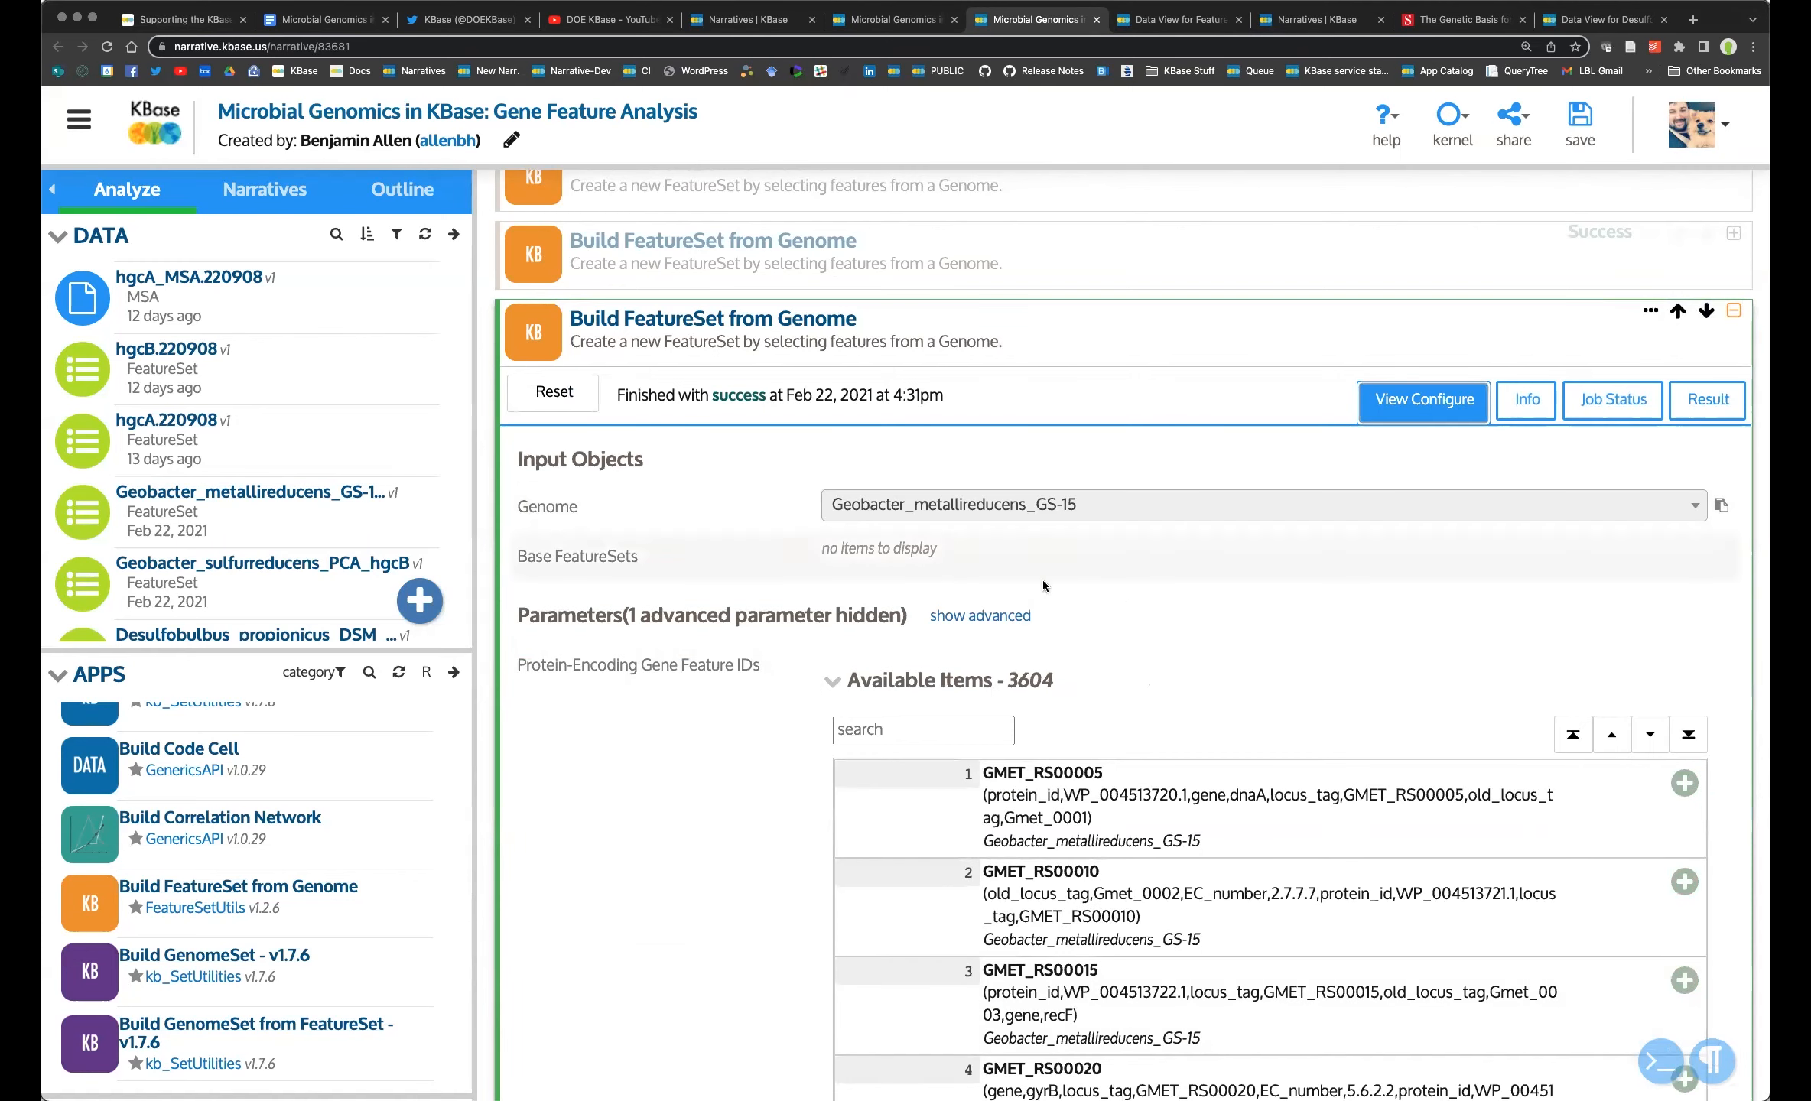
pyautogui.scroll(-2, 795, 608)
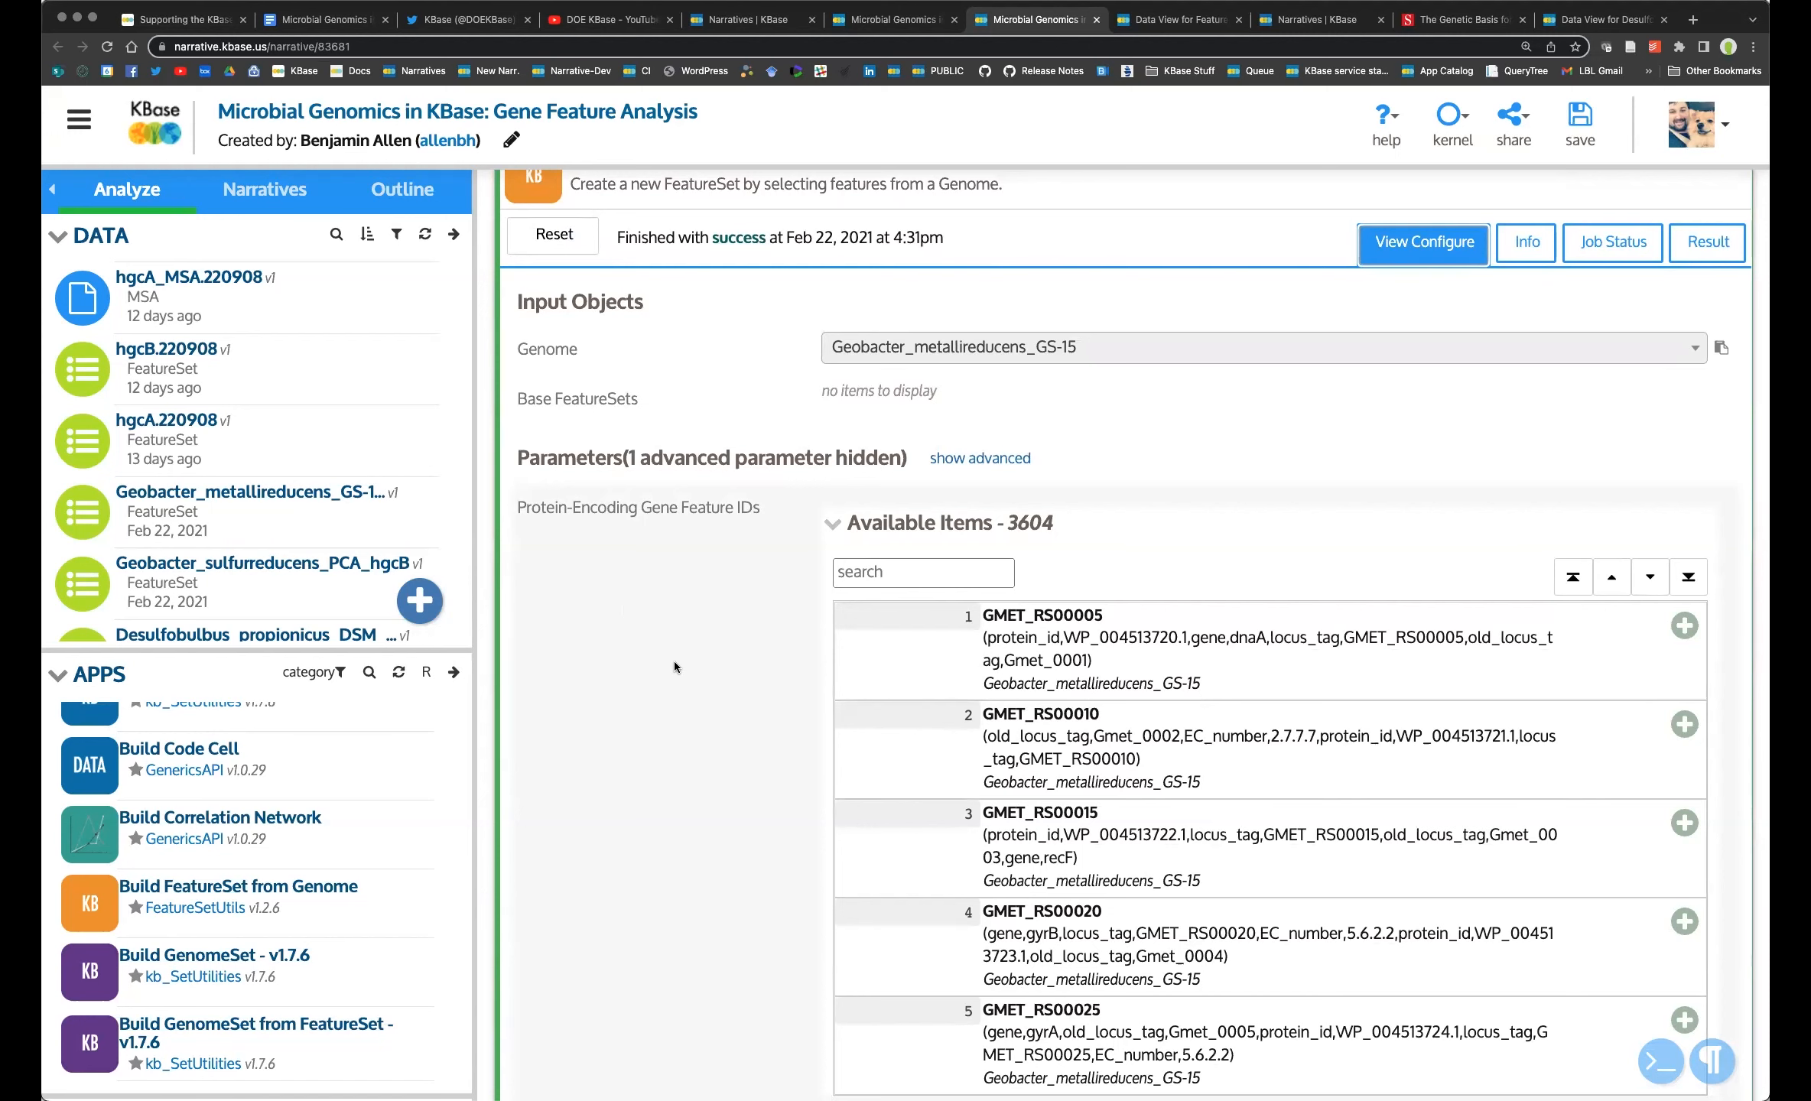
pyautogui.scroll(-1, 672, 656)
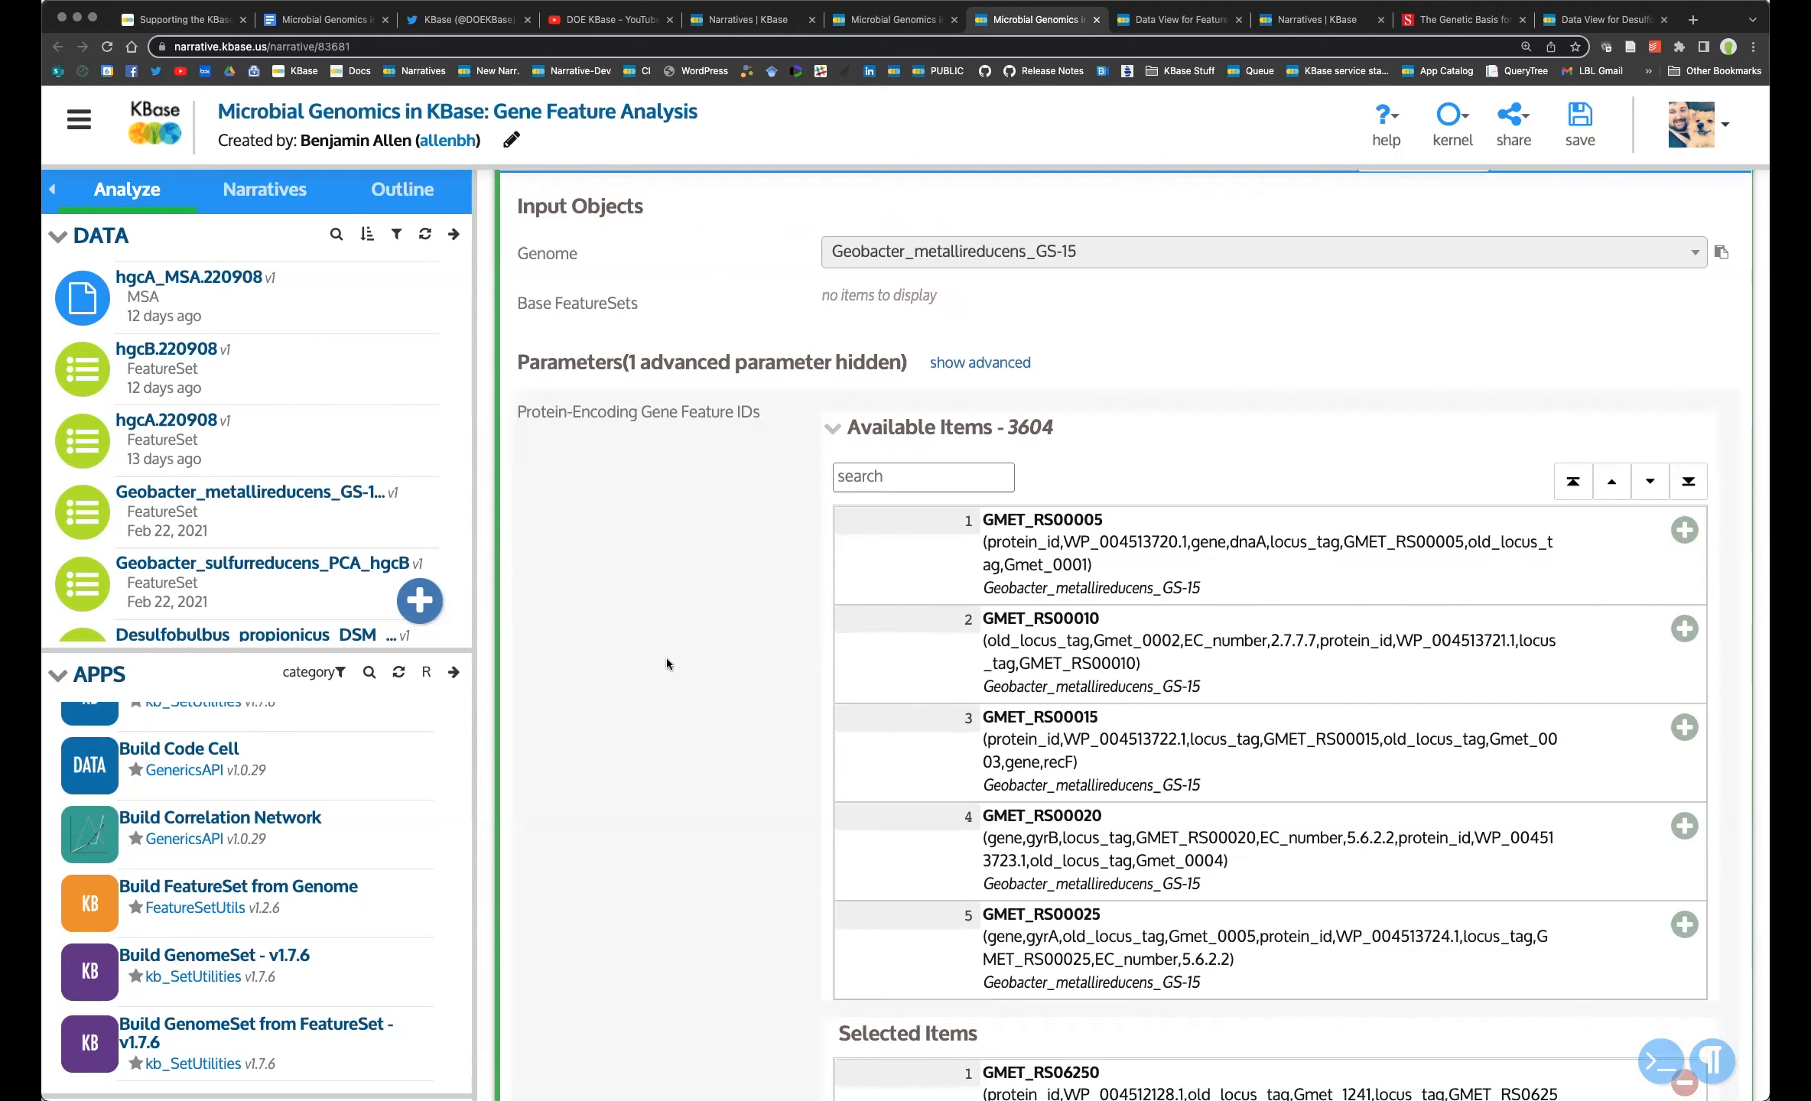
pyautogui.scroll(-3, 667, 657)
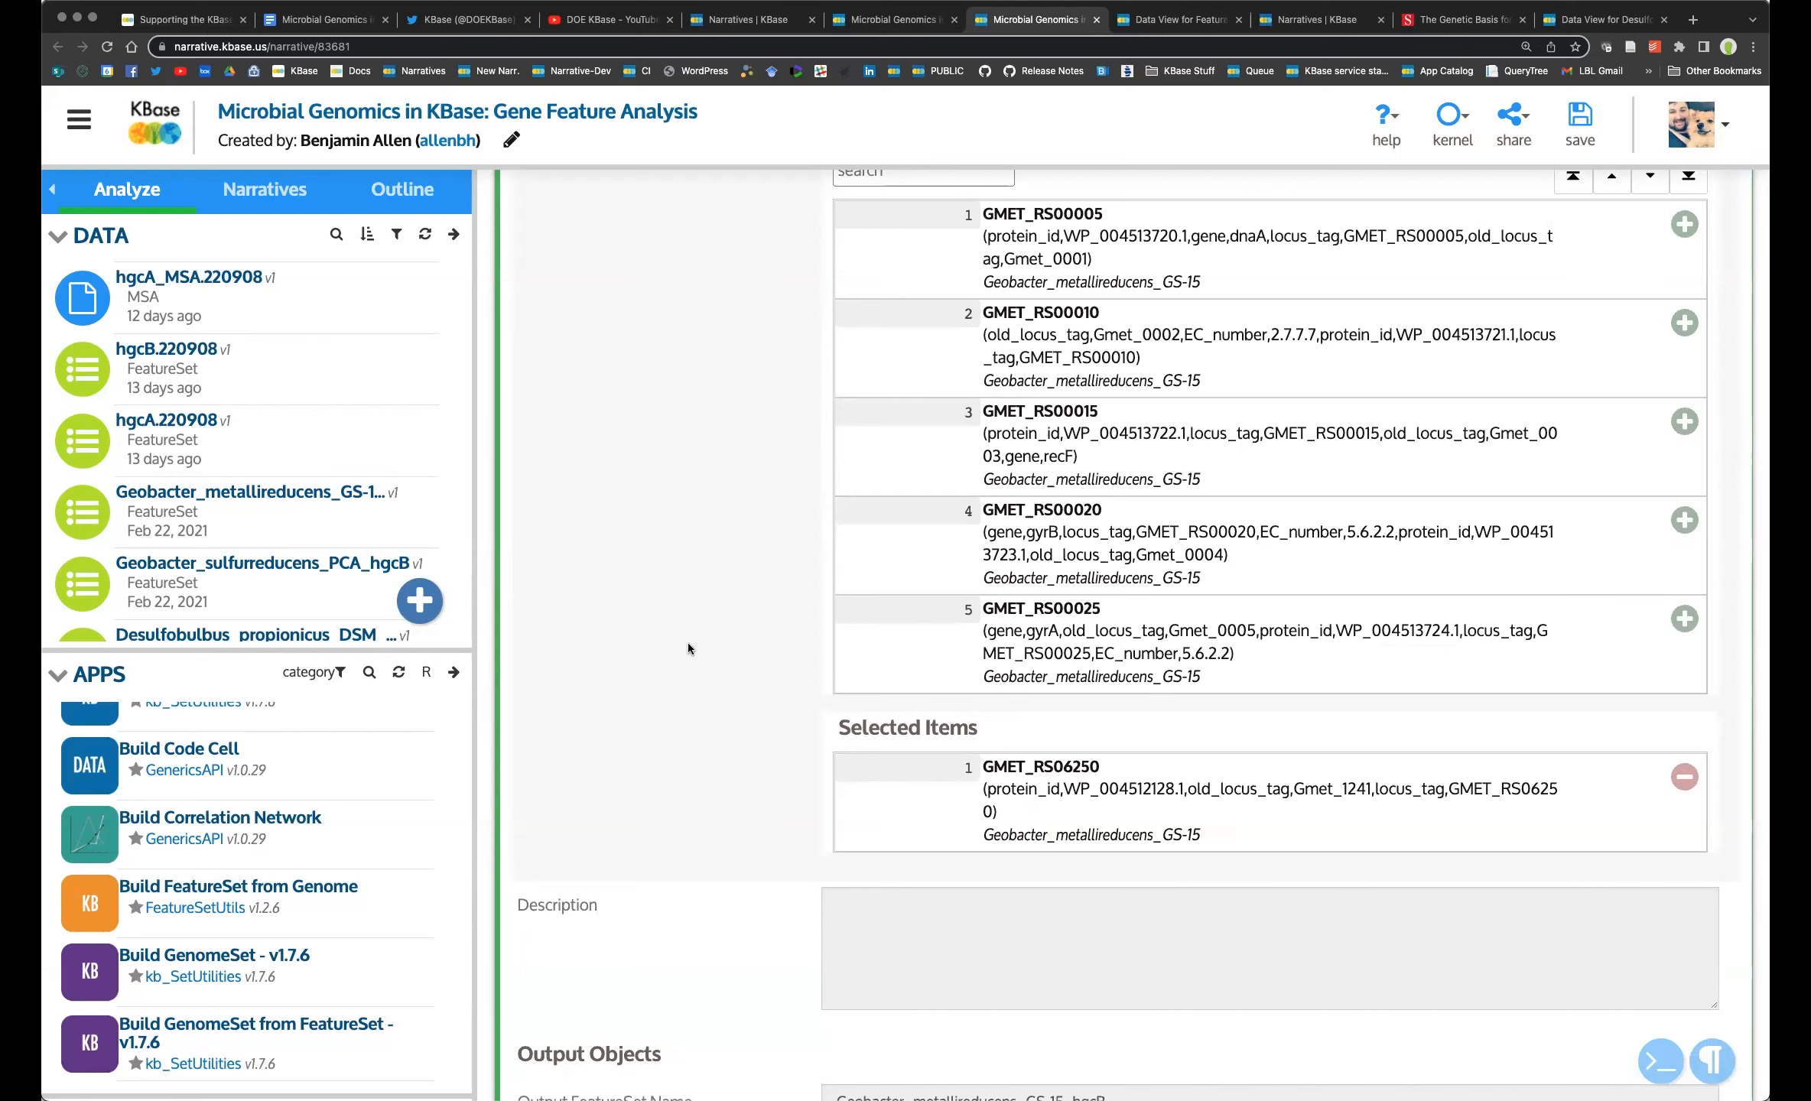
pyautogui.scroll(5, 685, 637)
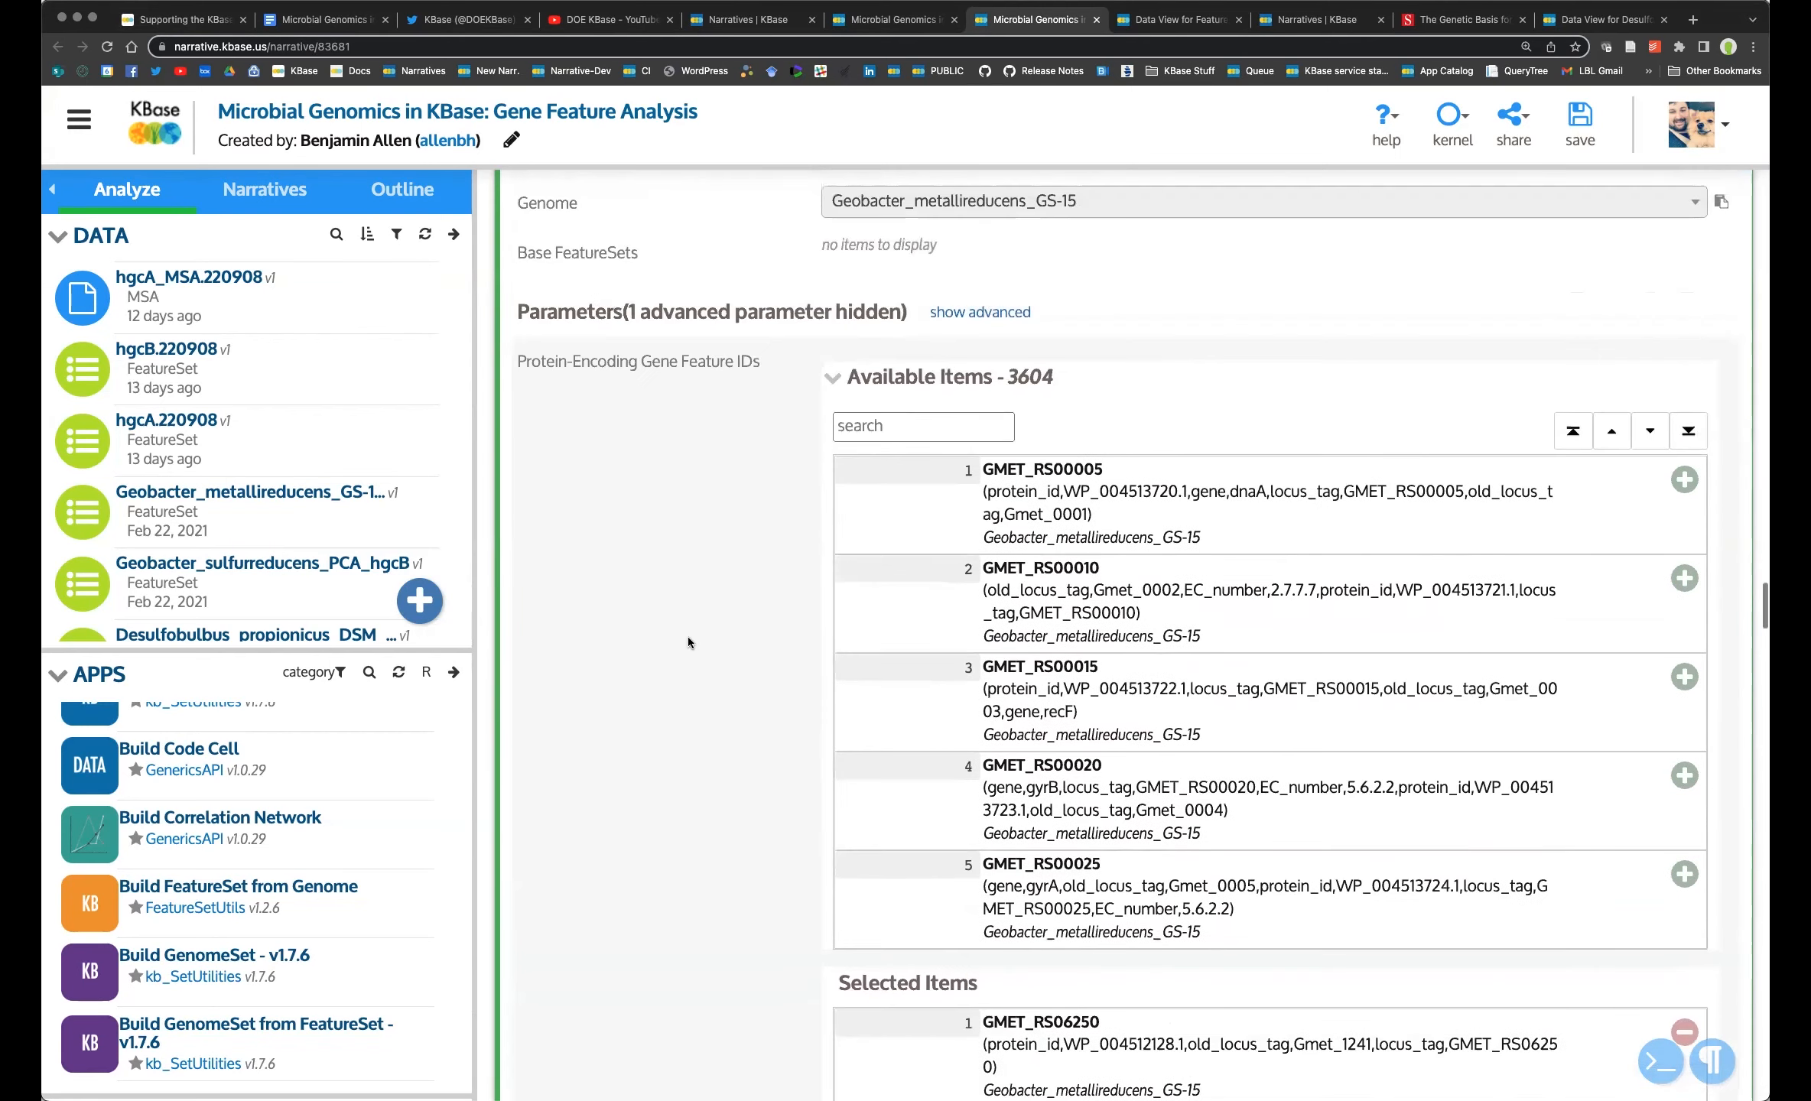
pyautogui.scroll(1, 1516, 539)
pyautogui.click(1734, 311)
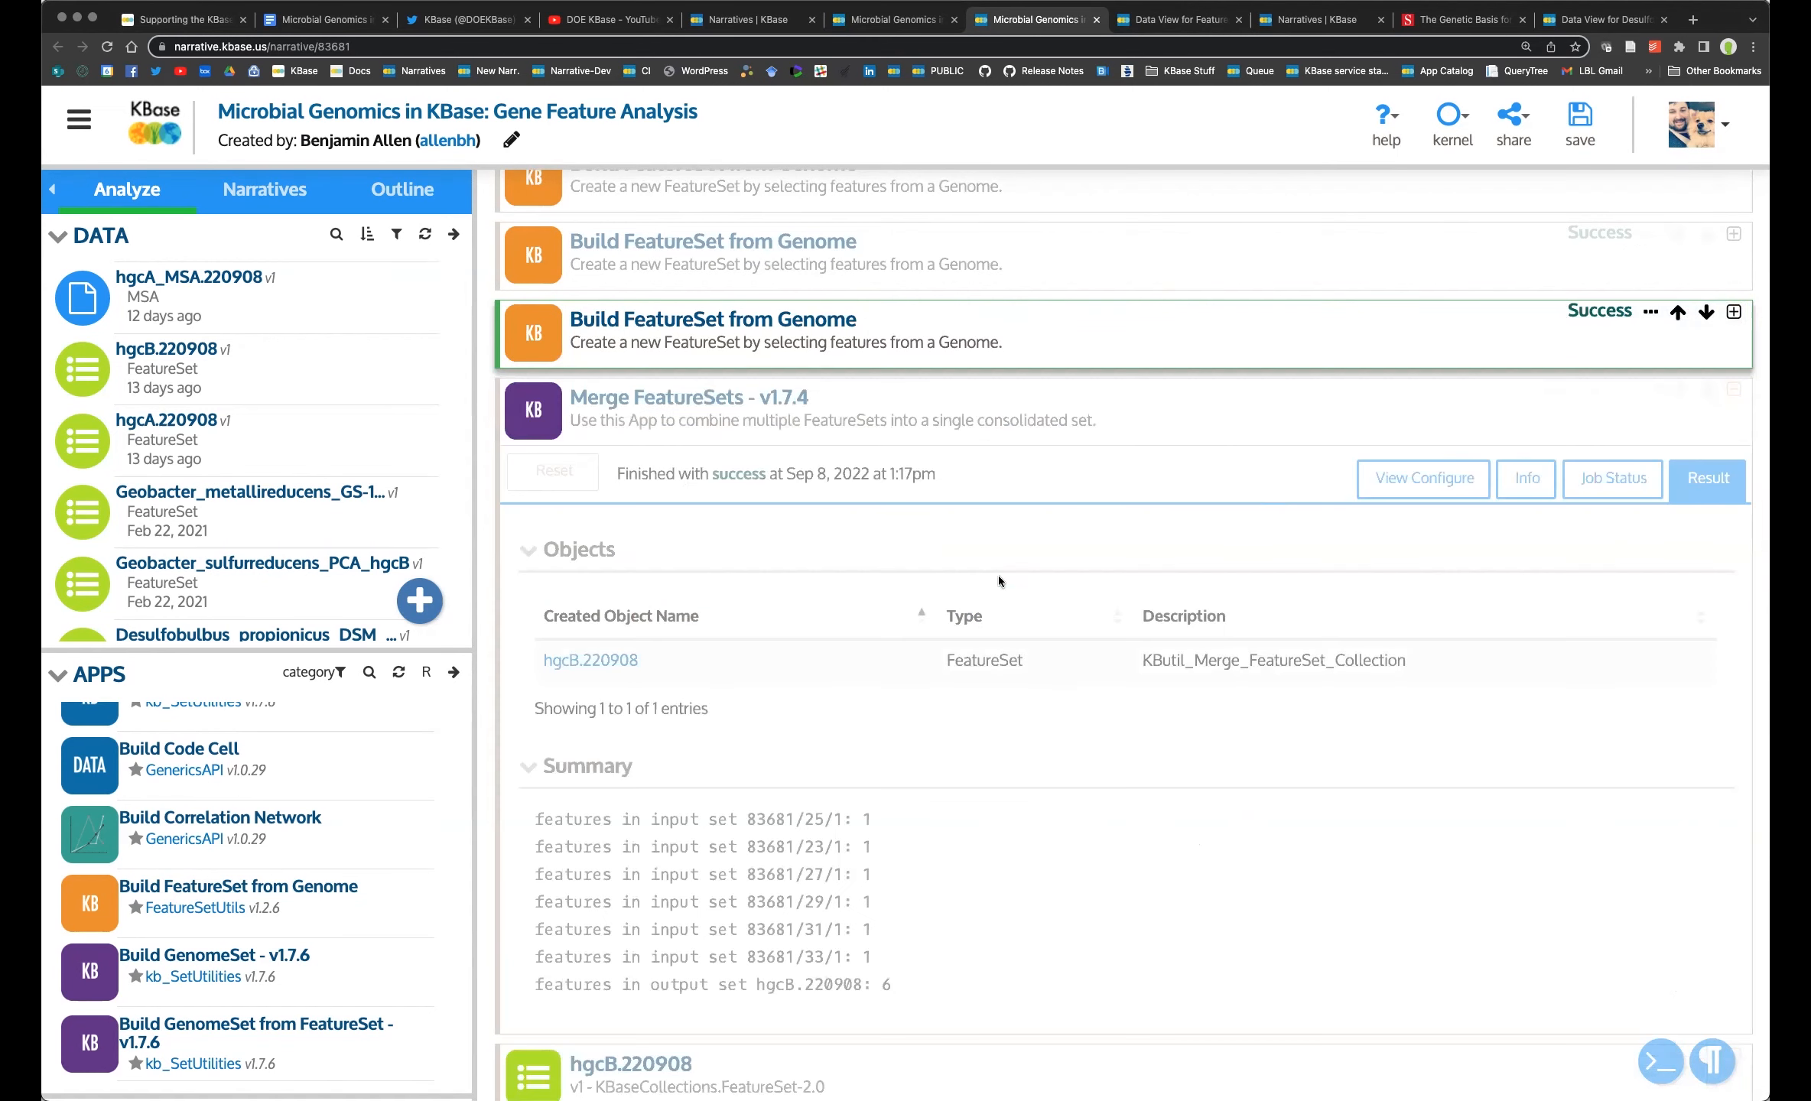
# Return to the hgcB Merge FeatureSets result and select the hgcB.220908 viewer cell below it.
pyautogui.click(728, 399)
pyautogui.scroll(-5, 683, 644)
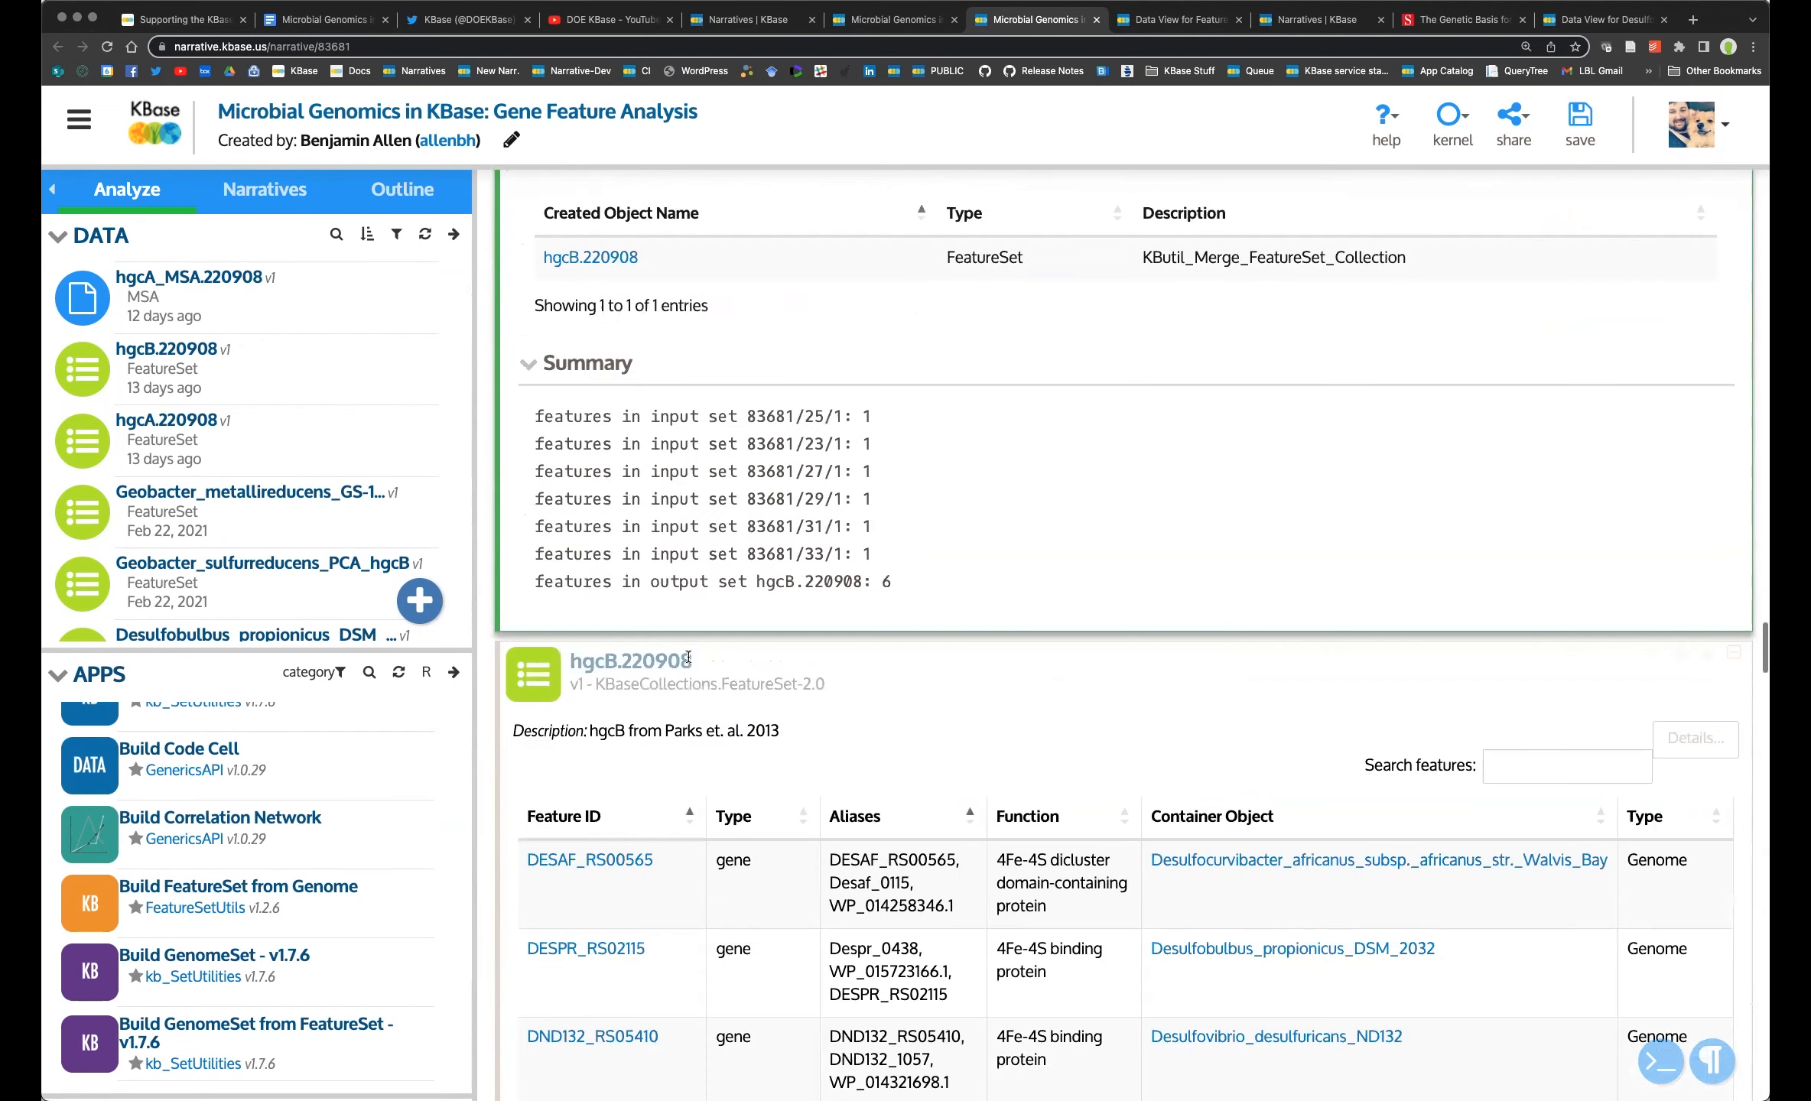
pyautogui.click(914, 684)
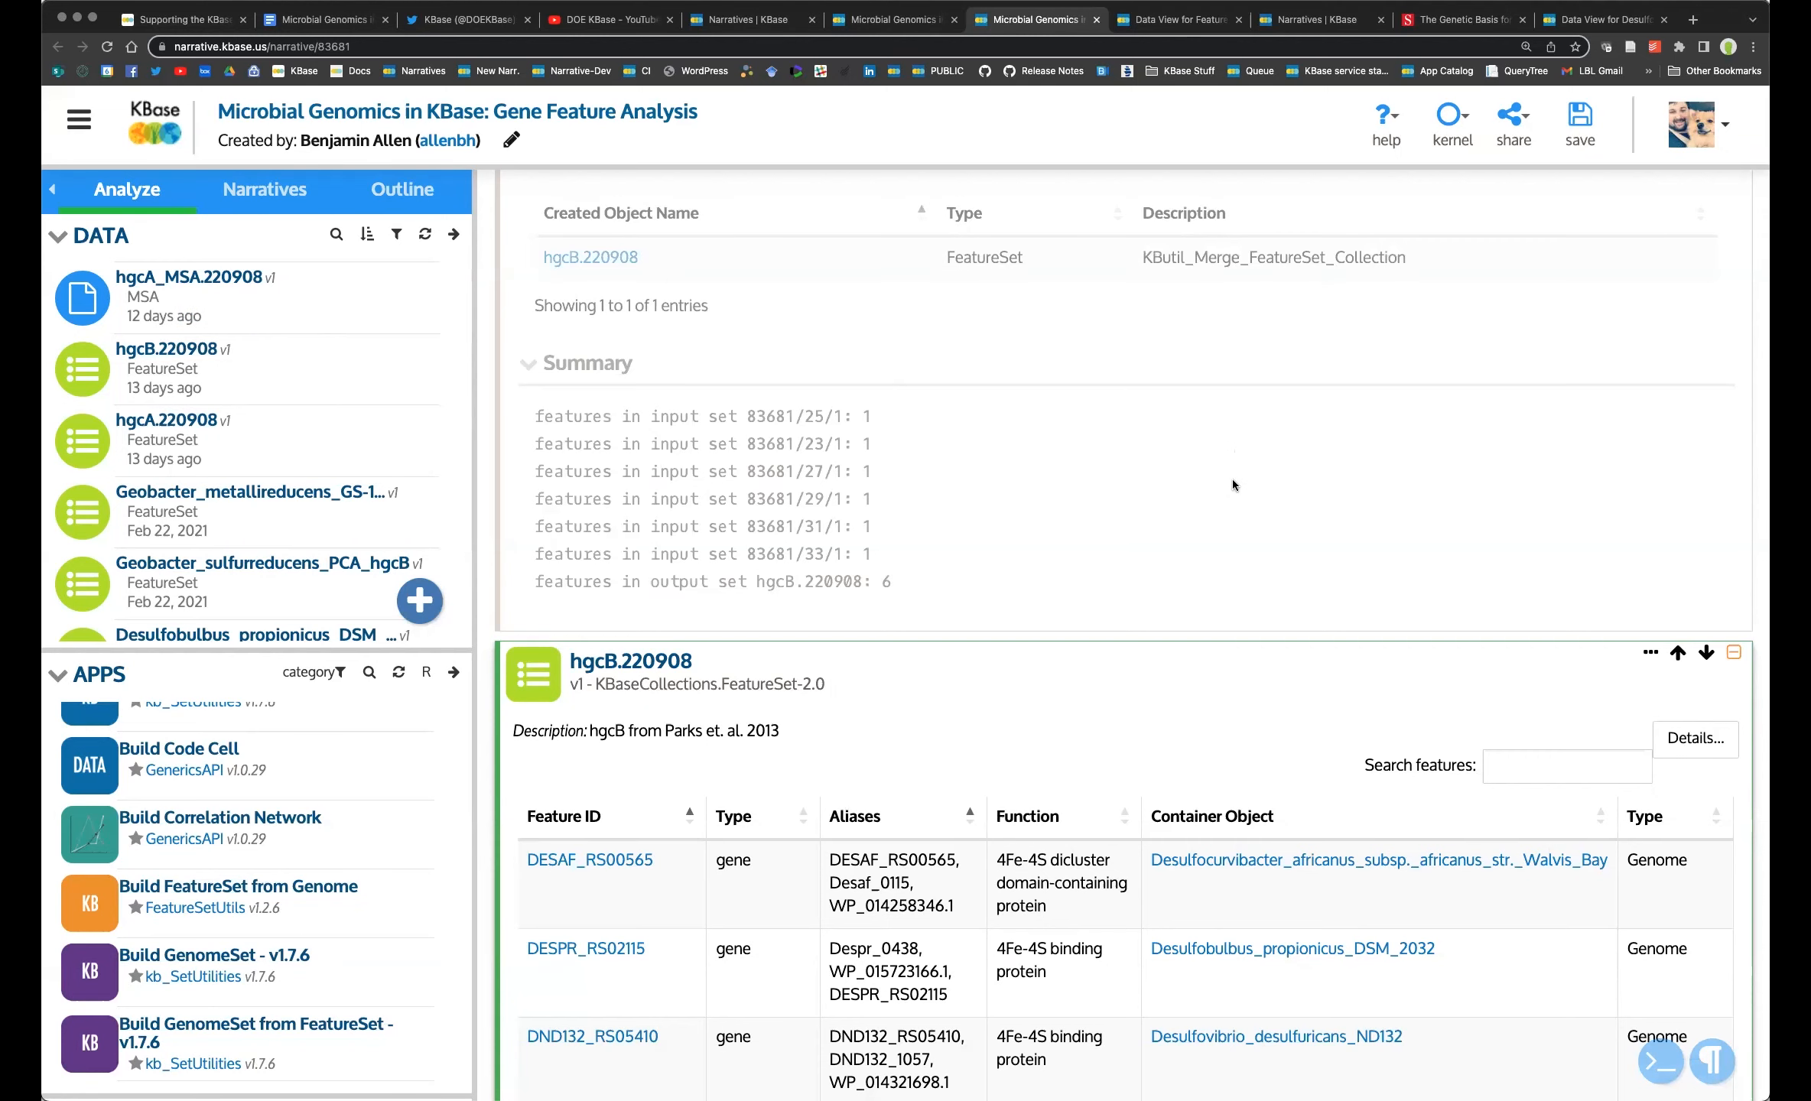
# Review the hgcB.220908 feature table and read the introduction to the Build and Trim Multiple Sequence Alignments section.
pyautogui.scroll(-5, 1065, 484)
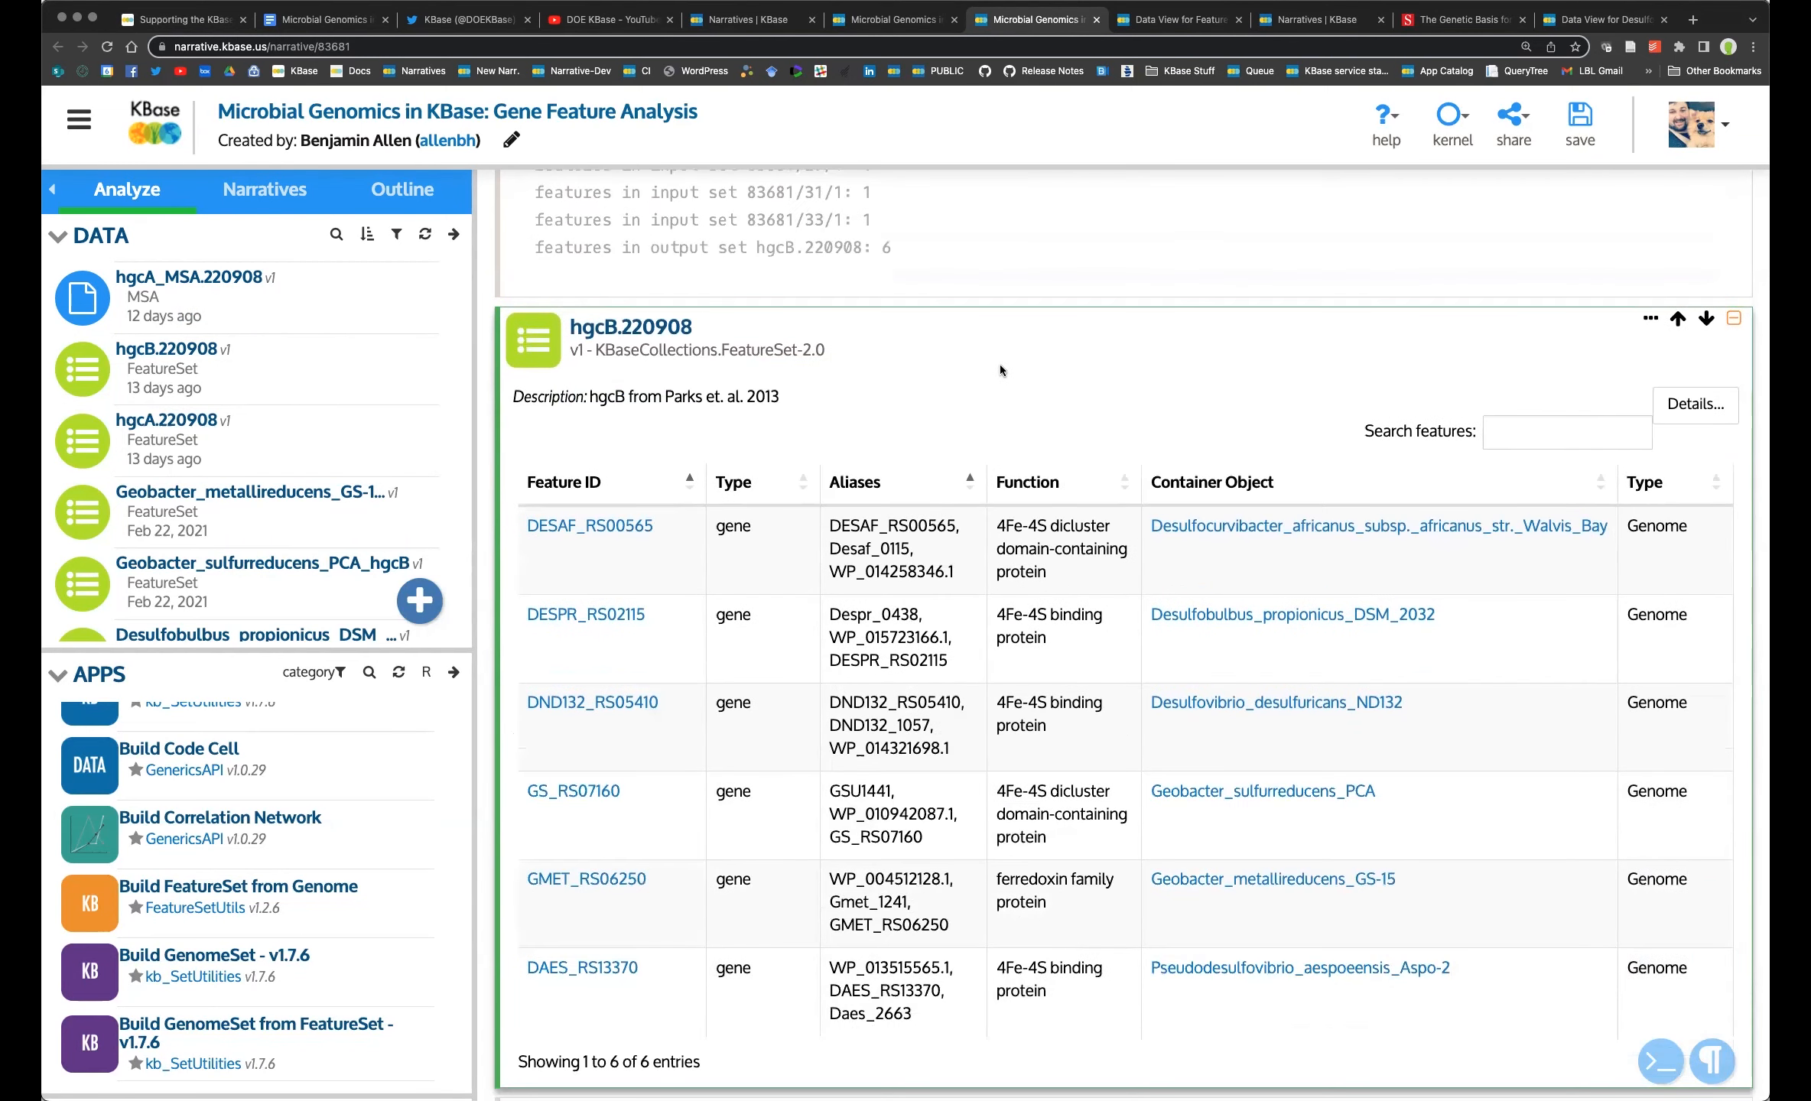
pyautogui.scroll(-10, 999, 363)
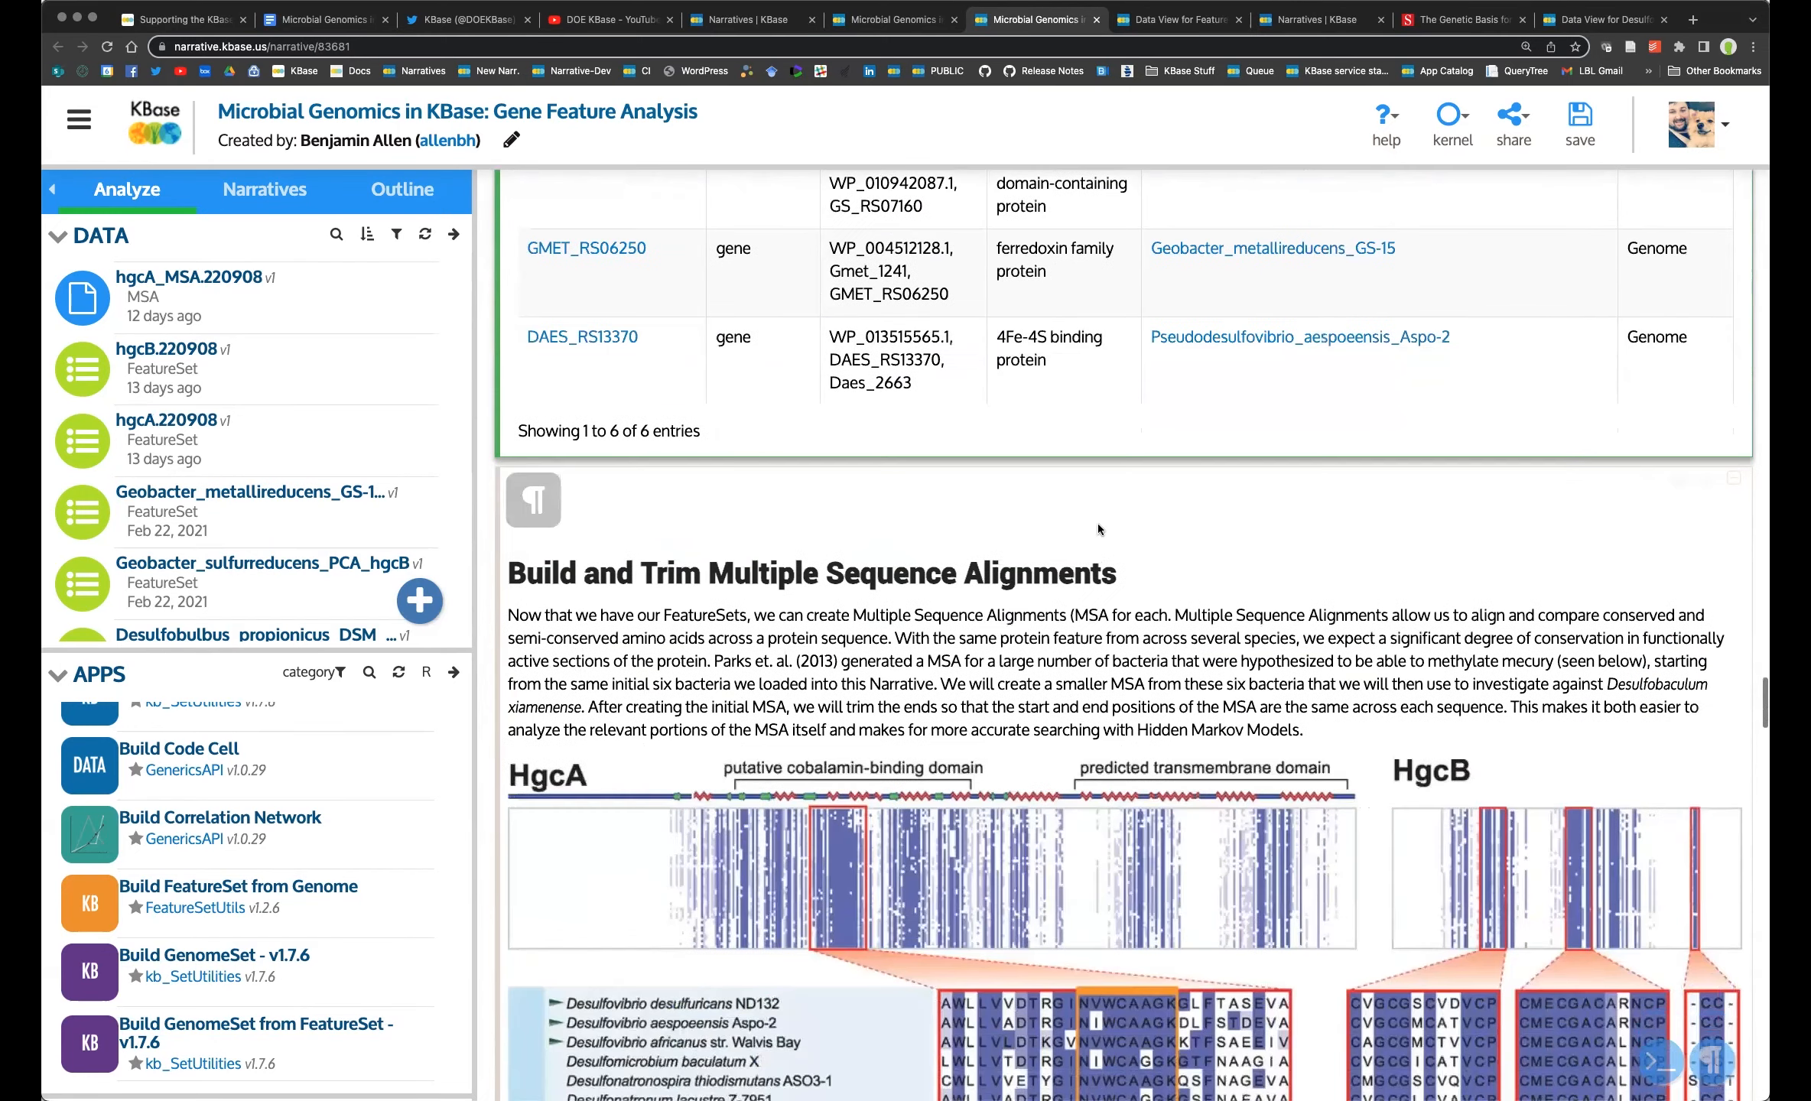
pyautogui.scroll(-3, 1098, 528)
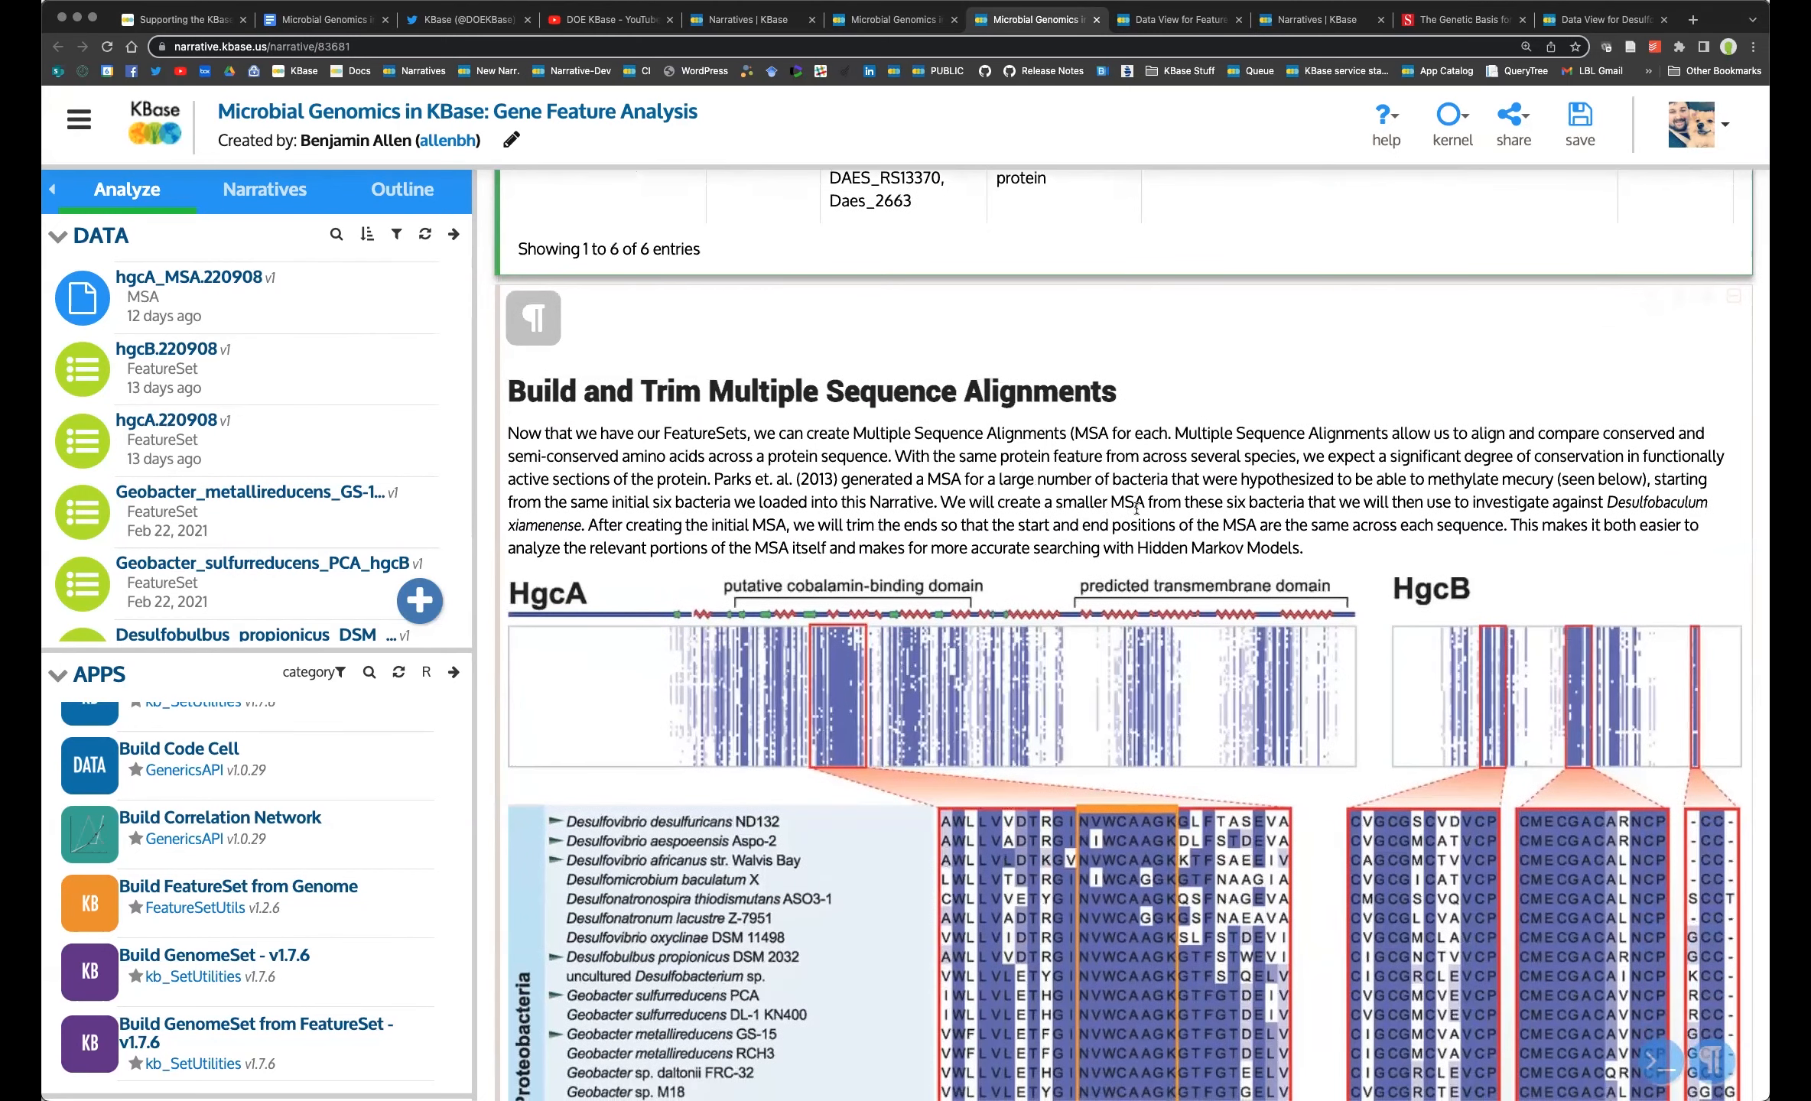
pyautogui.scroll(-1, 1098, 474)
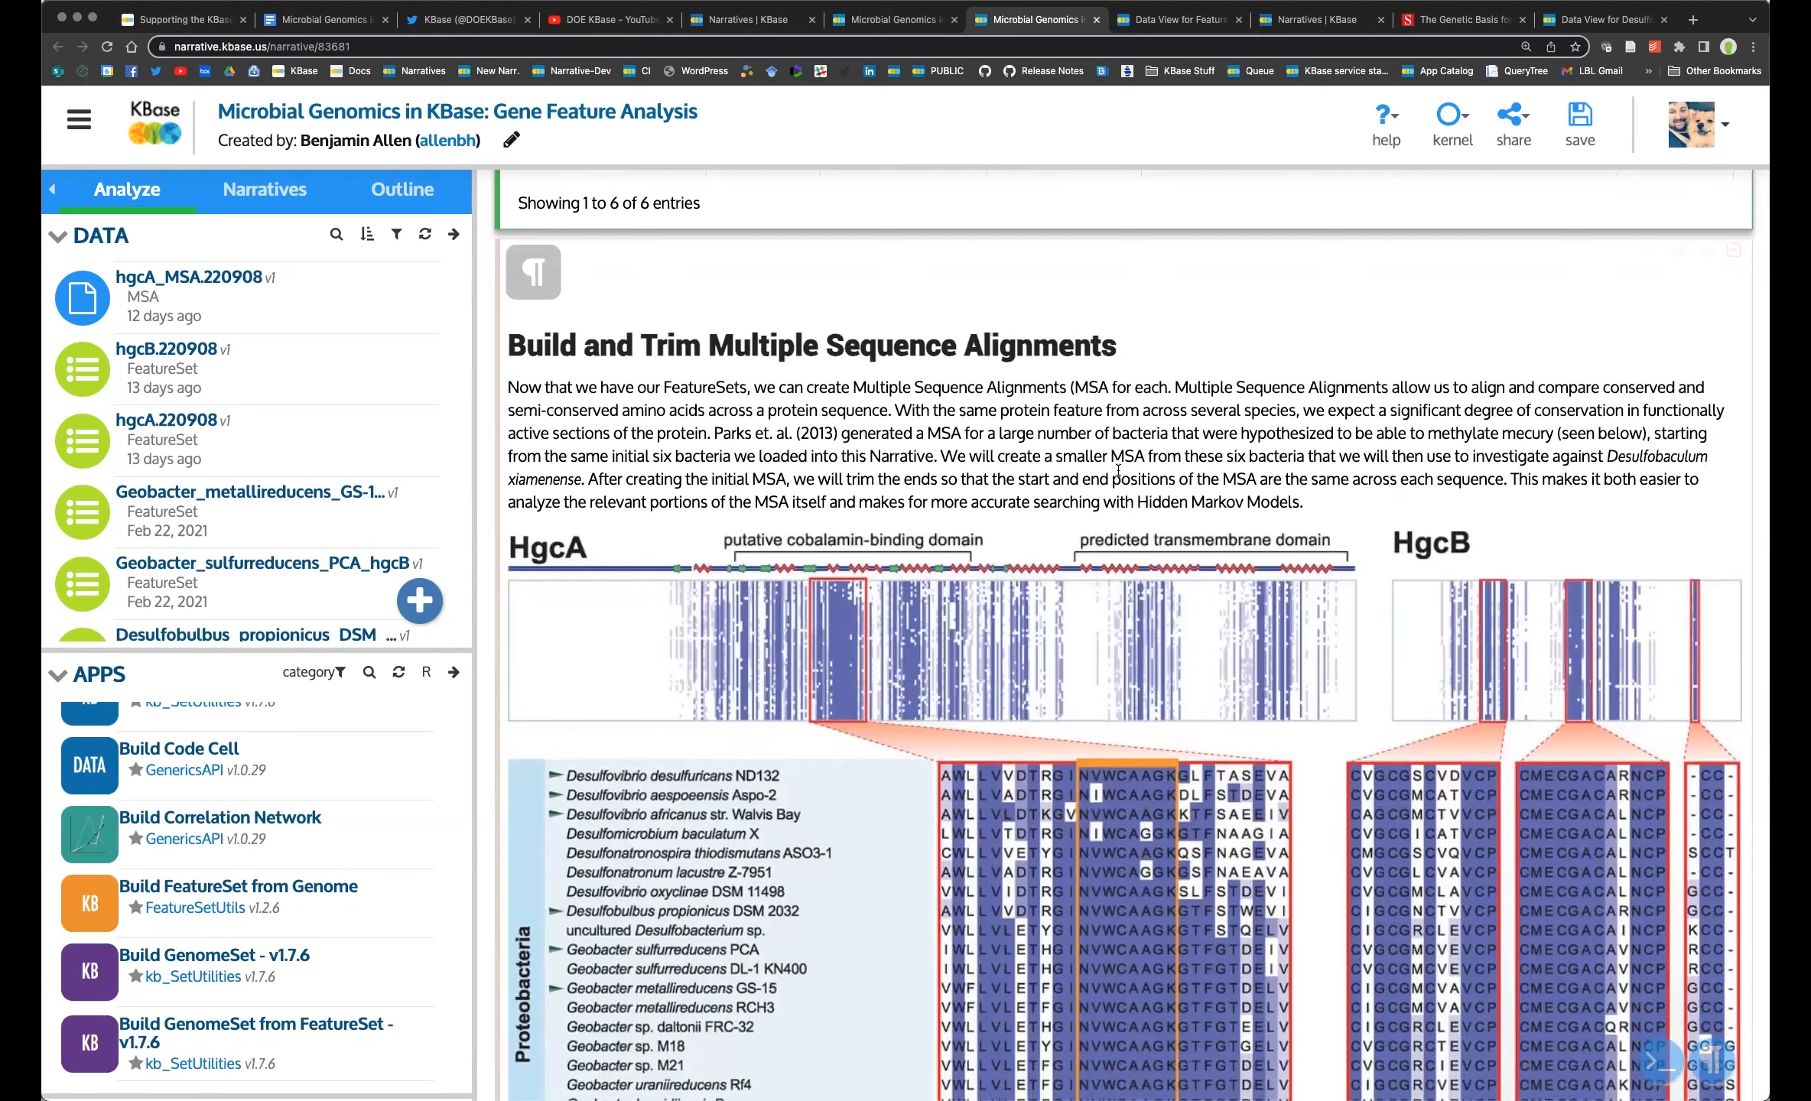
pyautogui.scroll(-3, 1118, 470)
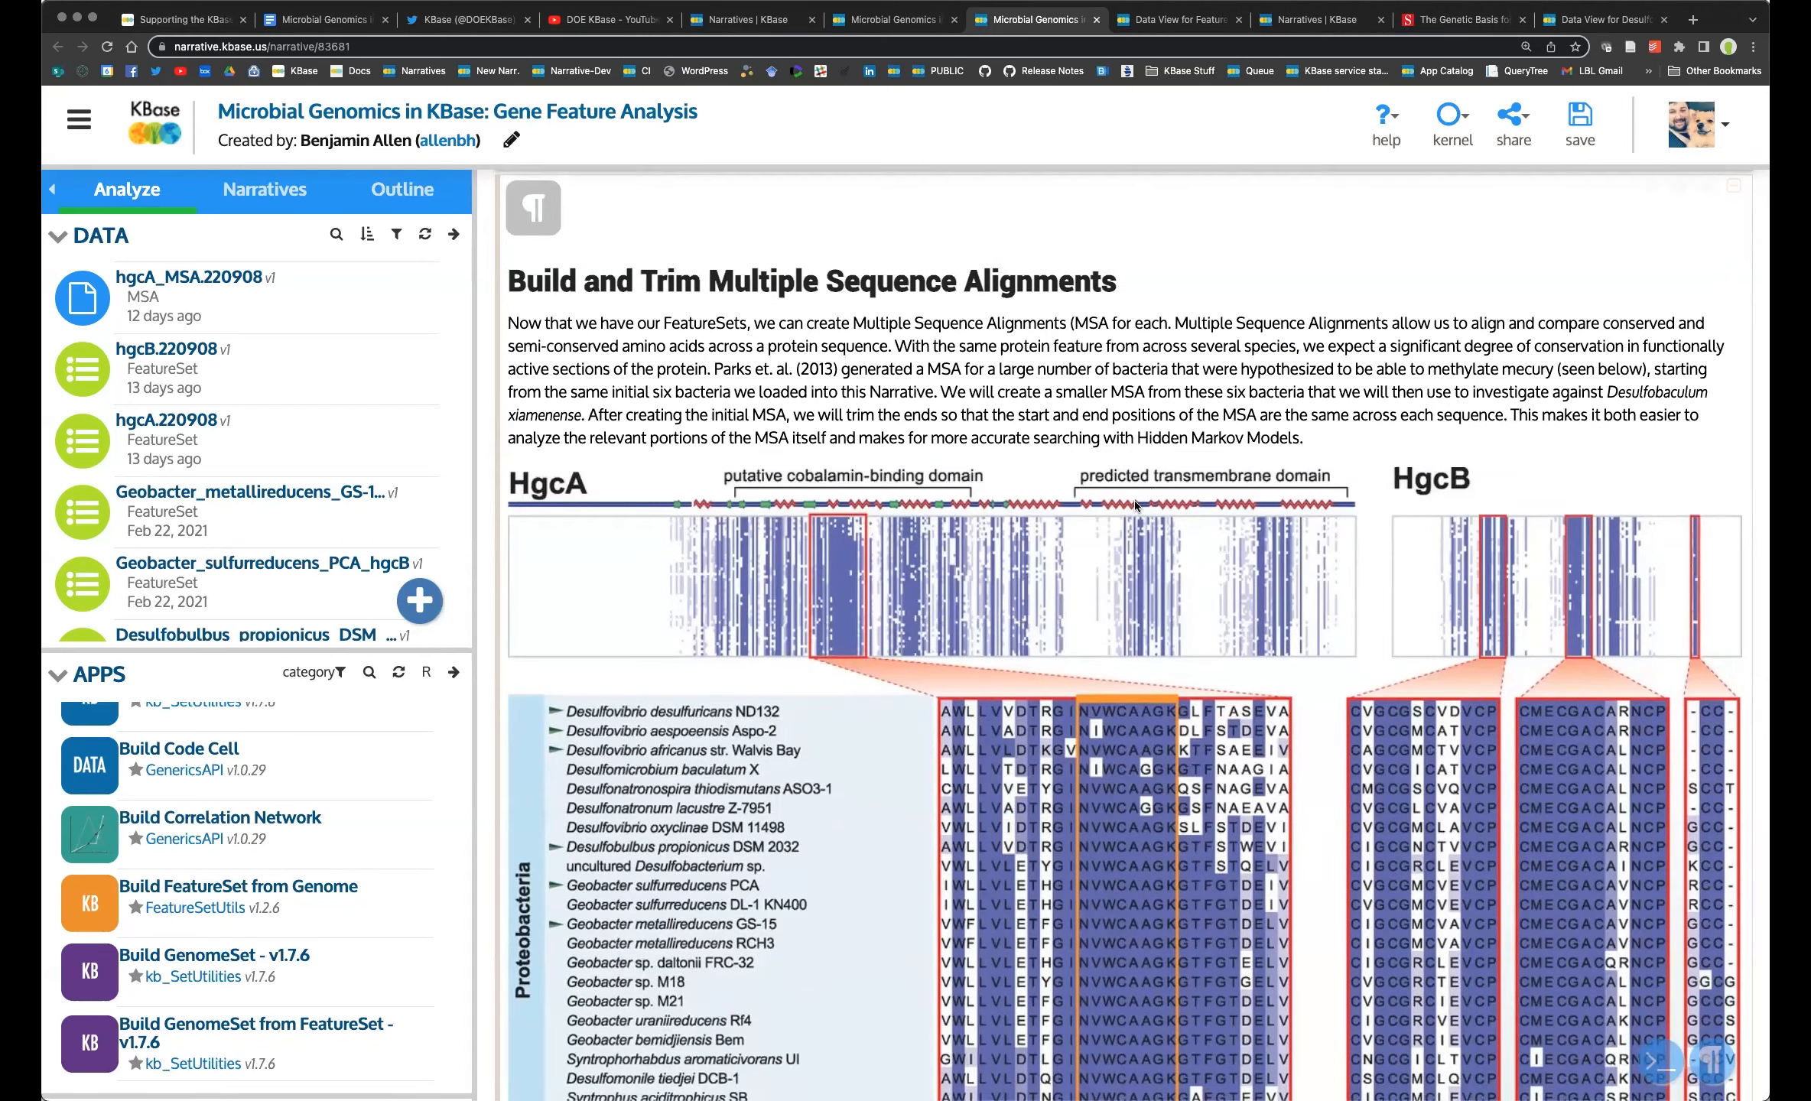
# Examine the HgcA and HgcB alignment figure across the Proteobacteria, Firmicutes and Euryarchaeota, focusing on the predicted cap helix.
pyautogui.scroll(-4, 1136, 507)
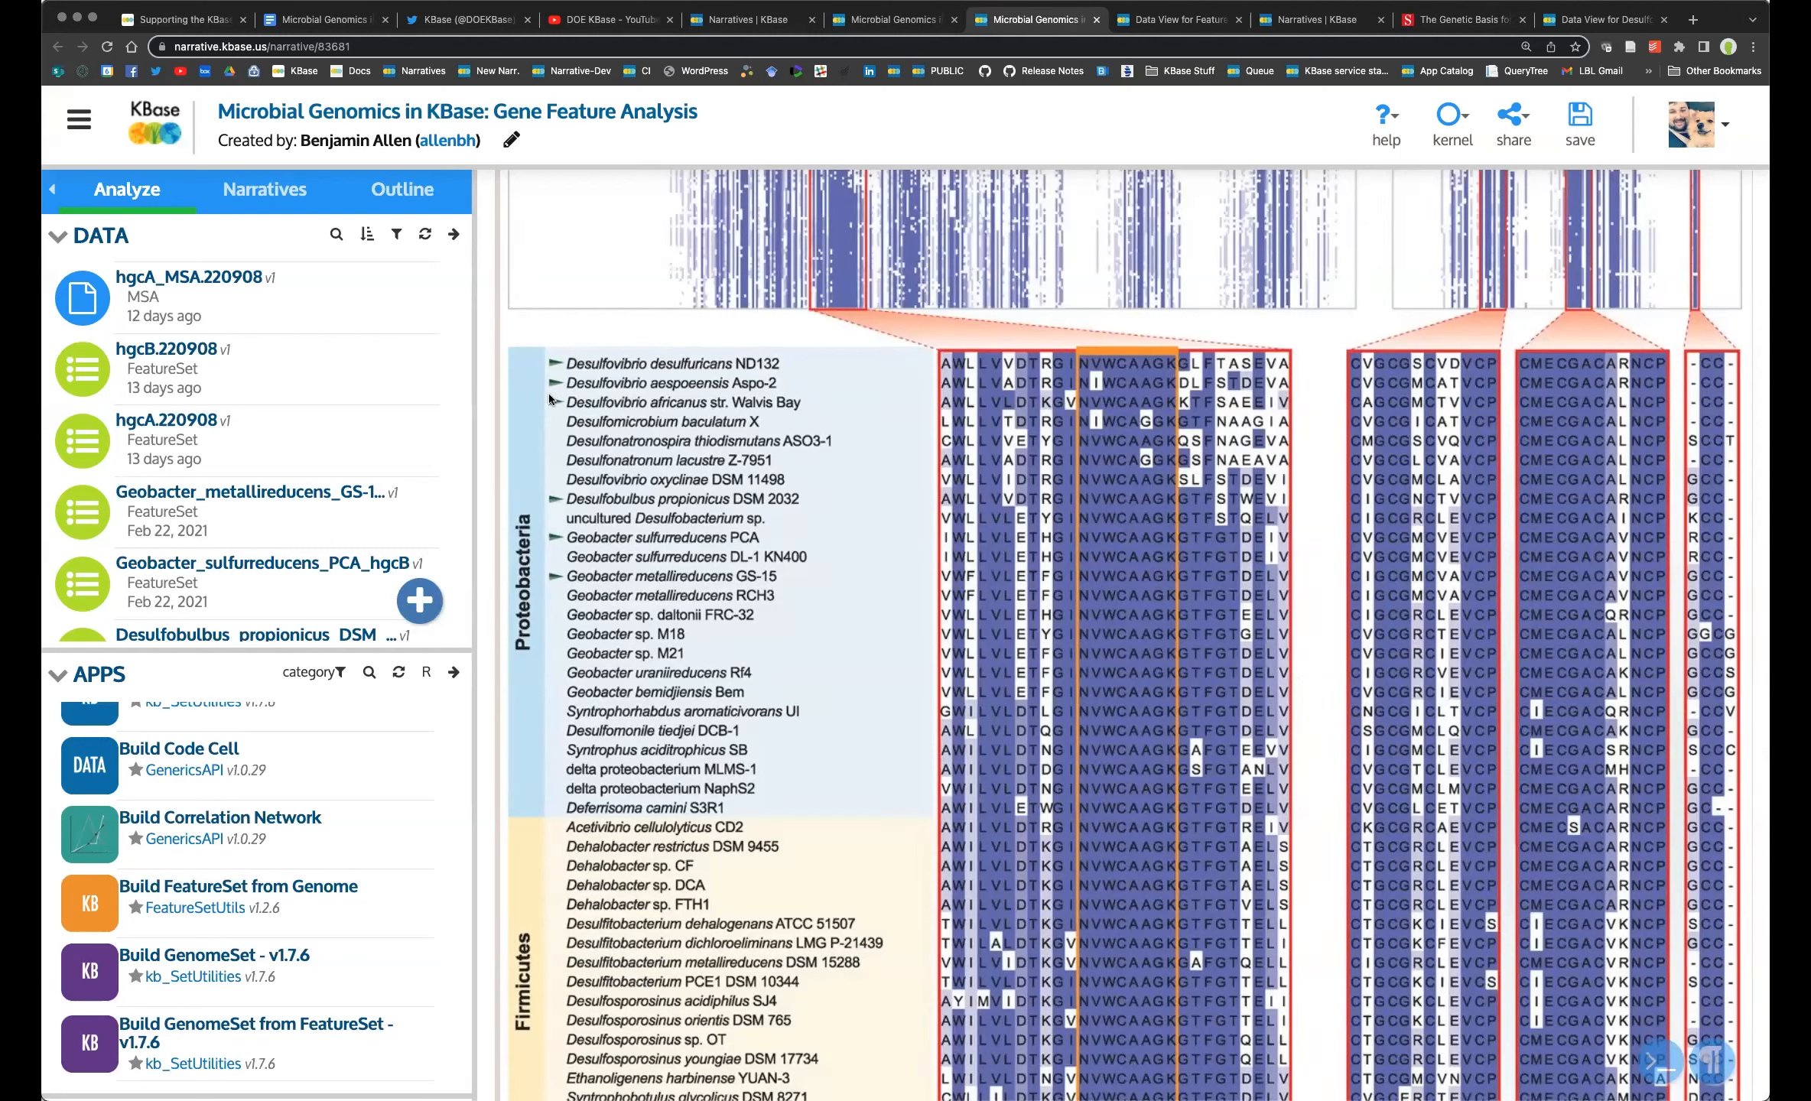
pyautogui.scroll(-2, 558, 536)
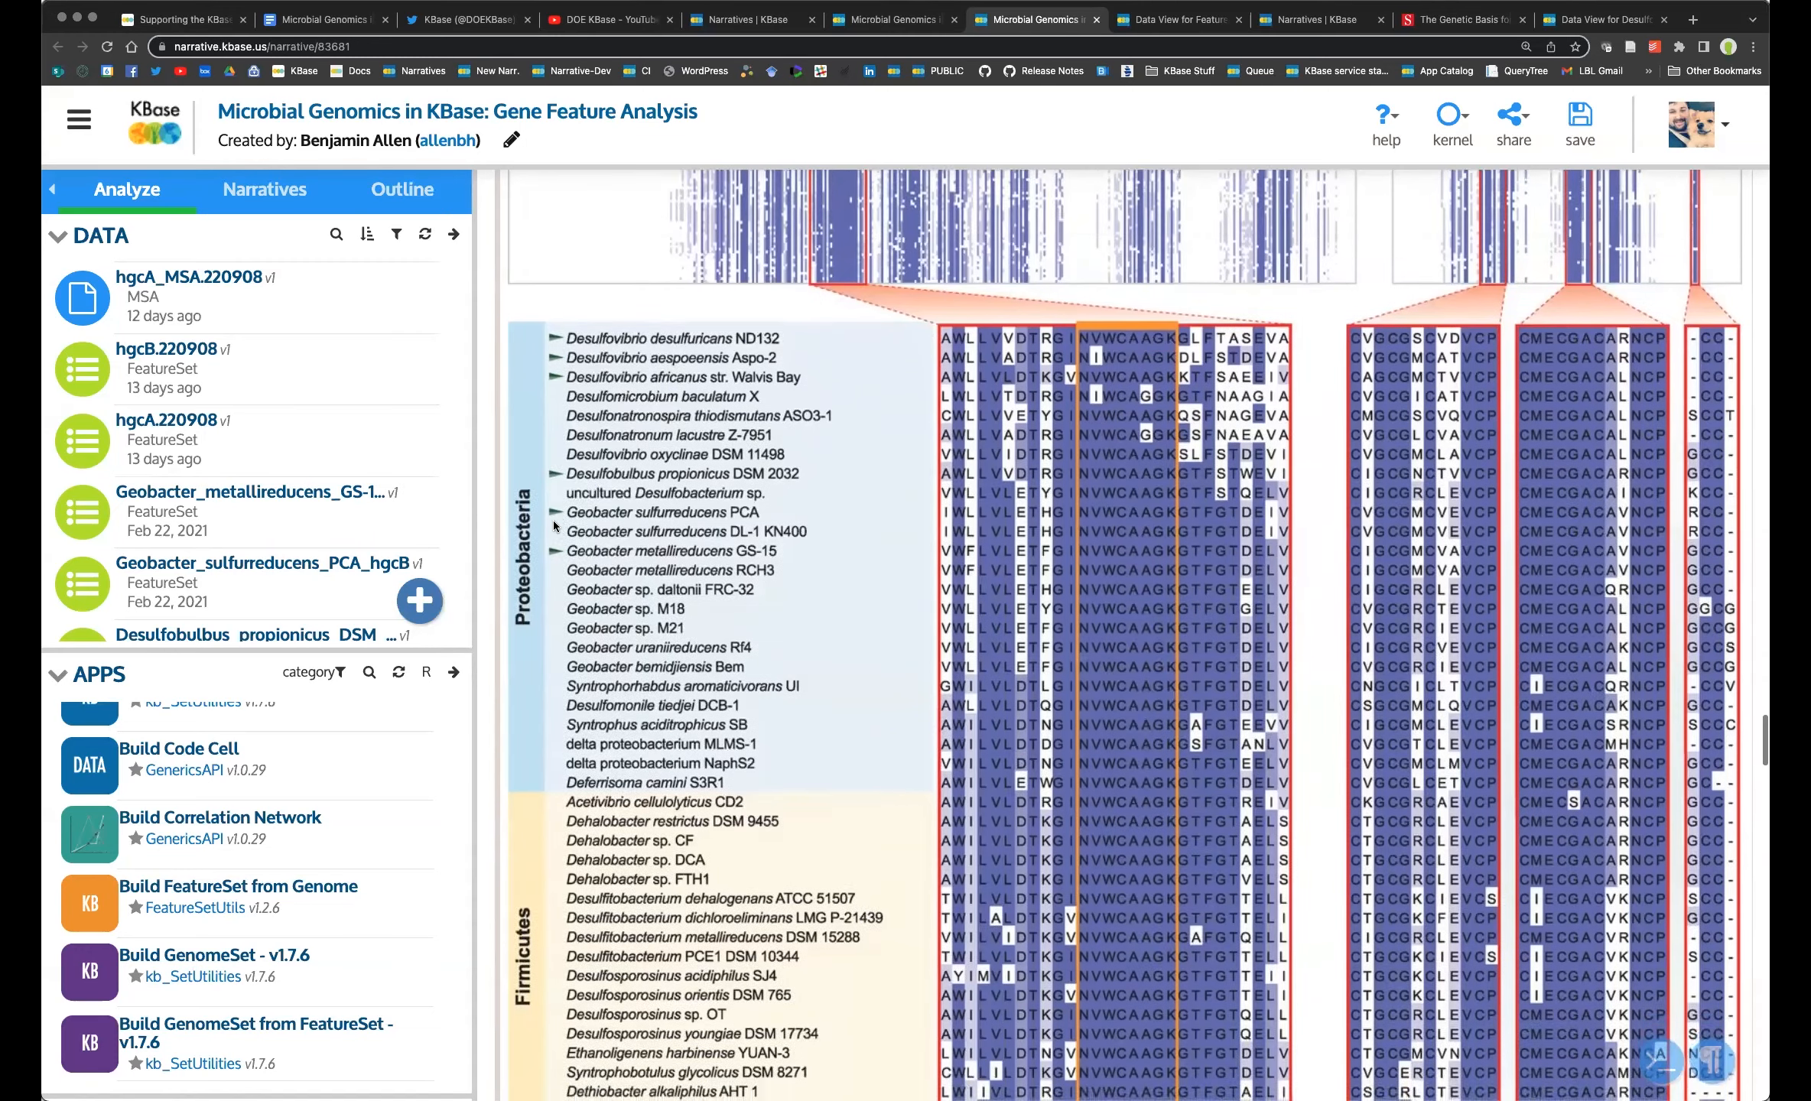
pyautogui.scroll(-6, 561, 564)
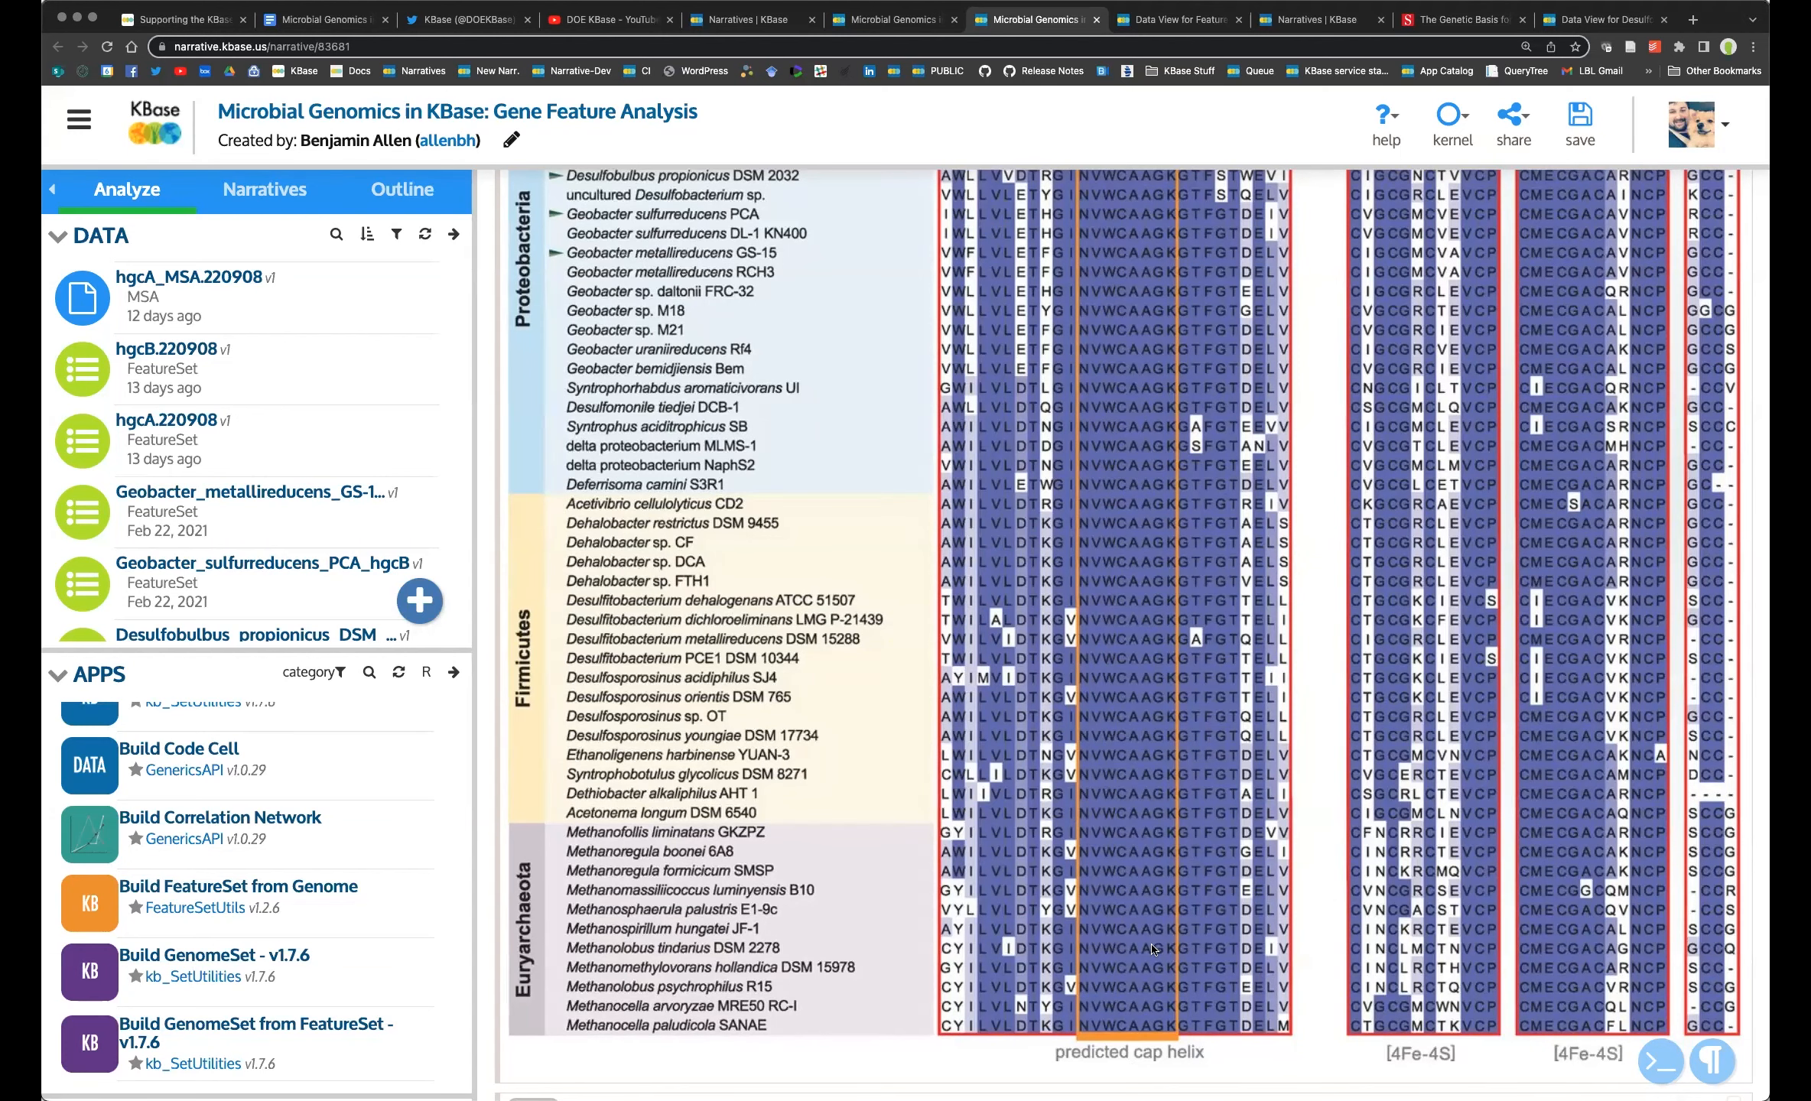
pyautogui.scroll(-2, 1131, 906)
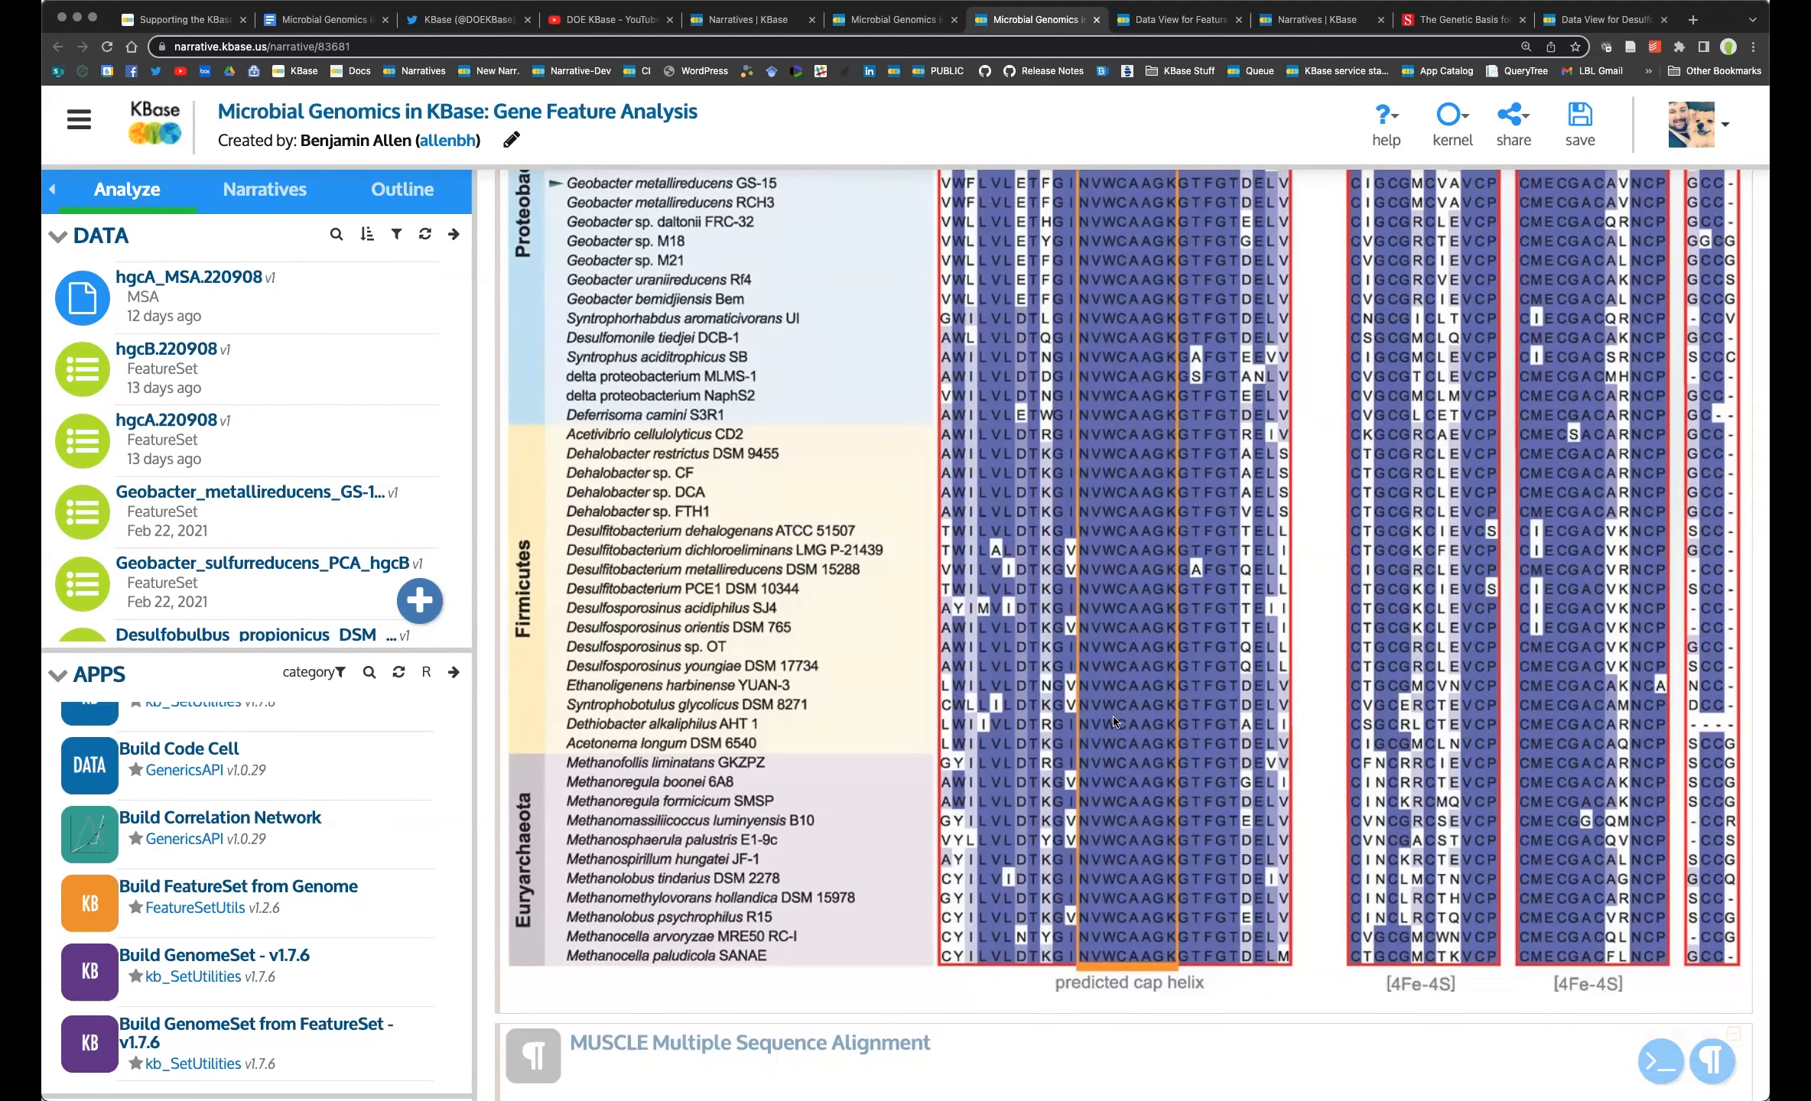
pyautogui.scroll(3, 1086, 818)
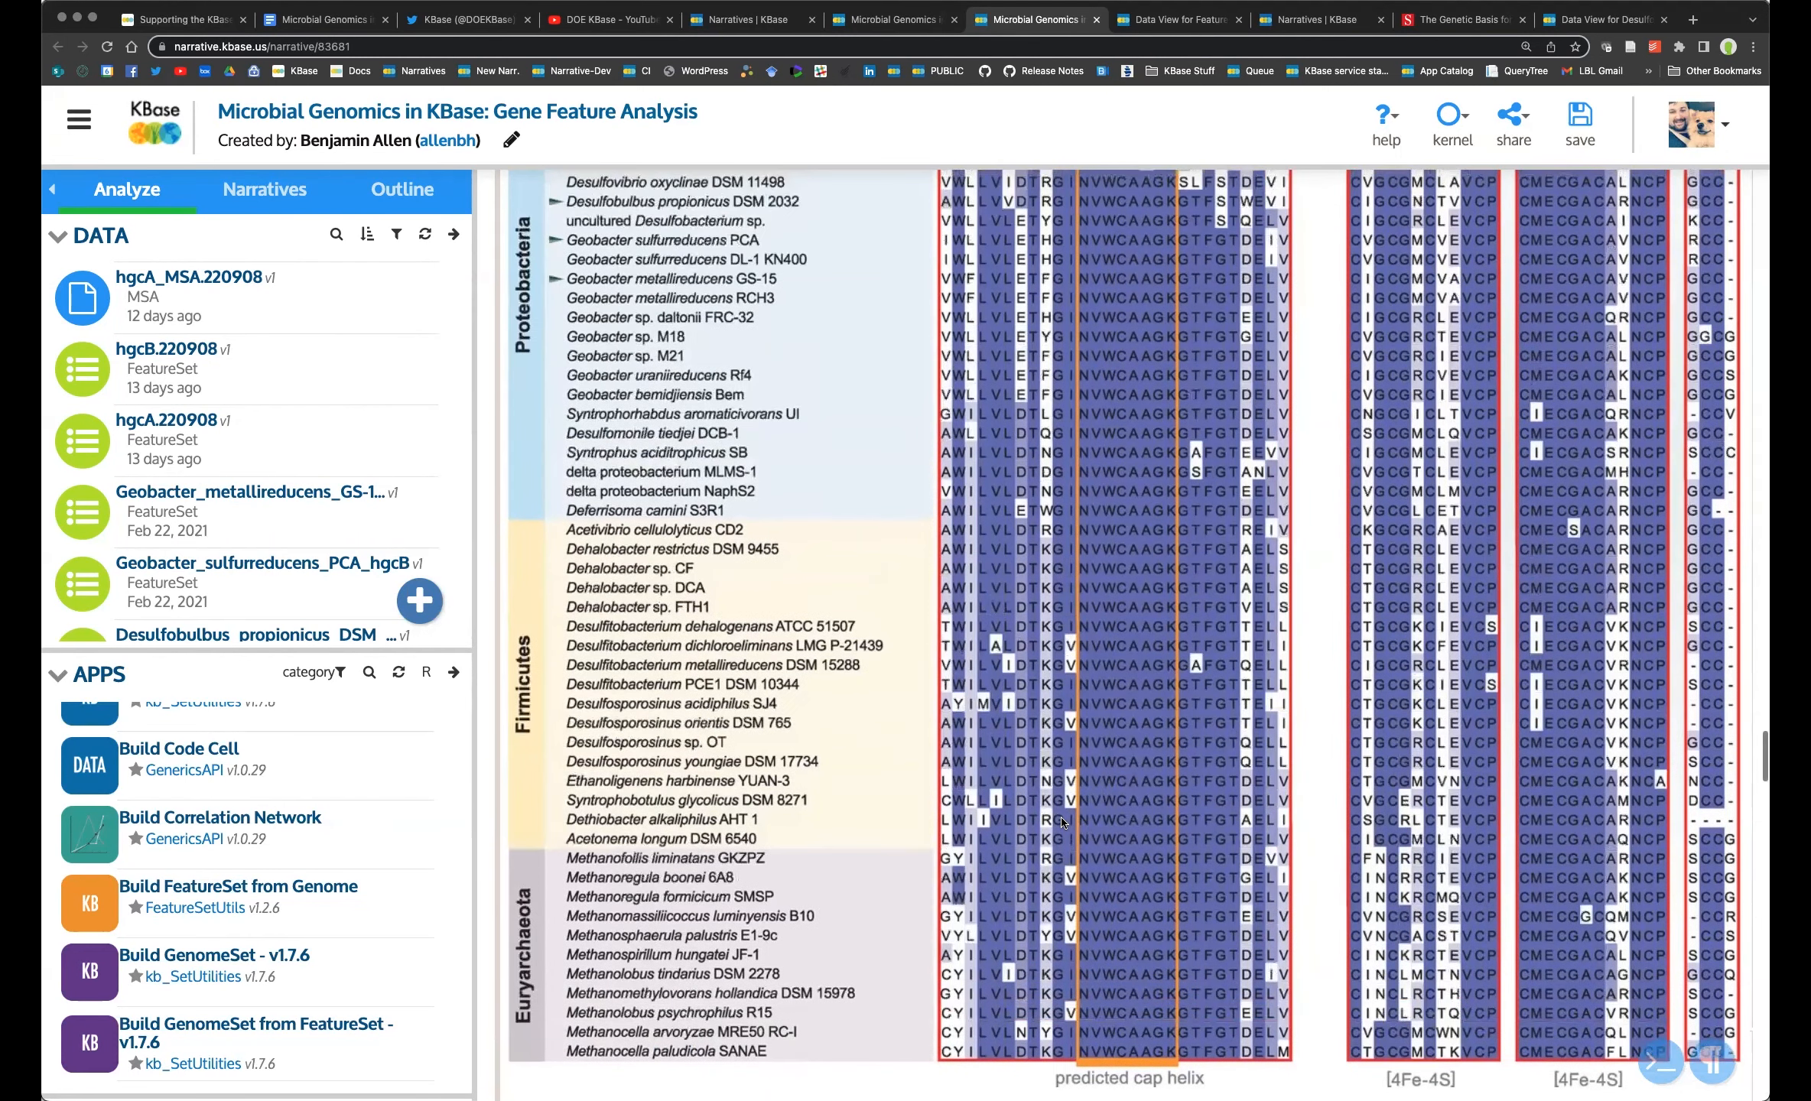
pyautogui.scroll(-3, 1063, 820)
pyautogui.scroll(2, 1074, 815)
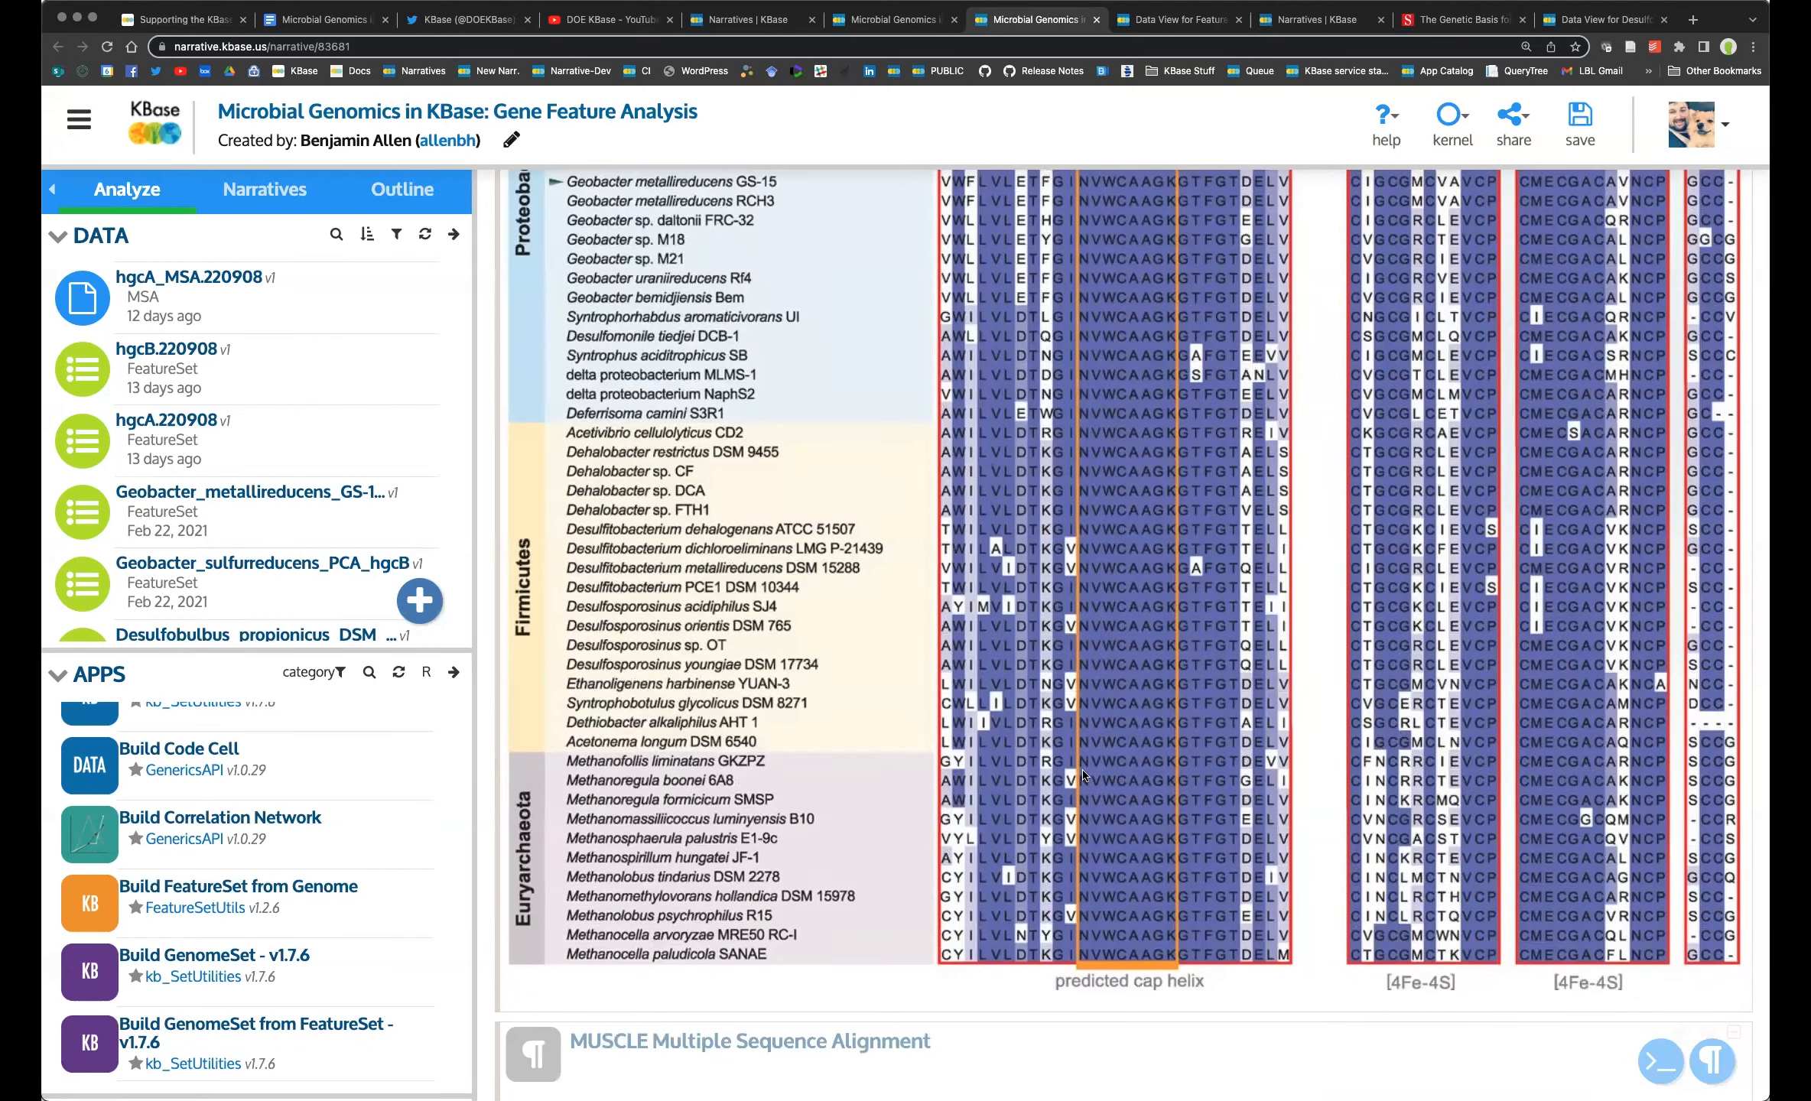
pyautogui.scroll(3, 1053, 829)
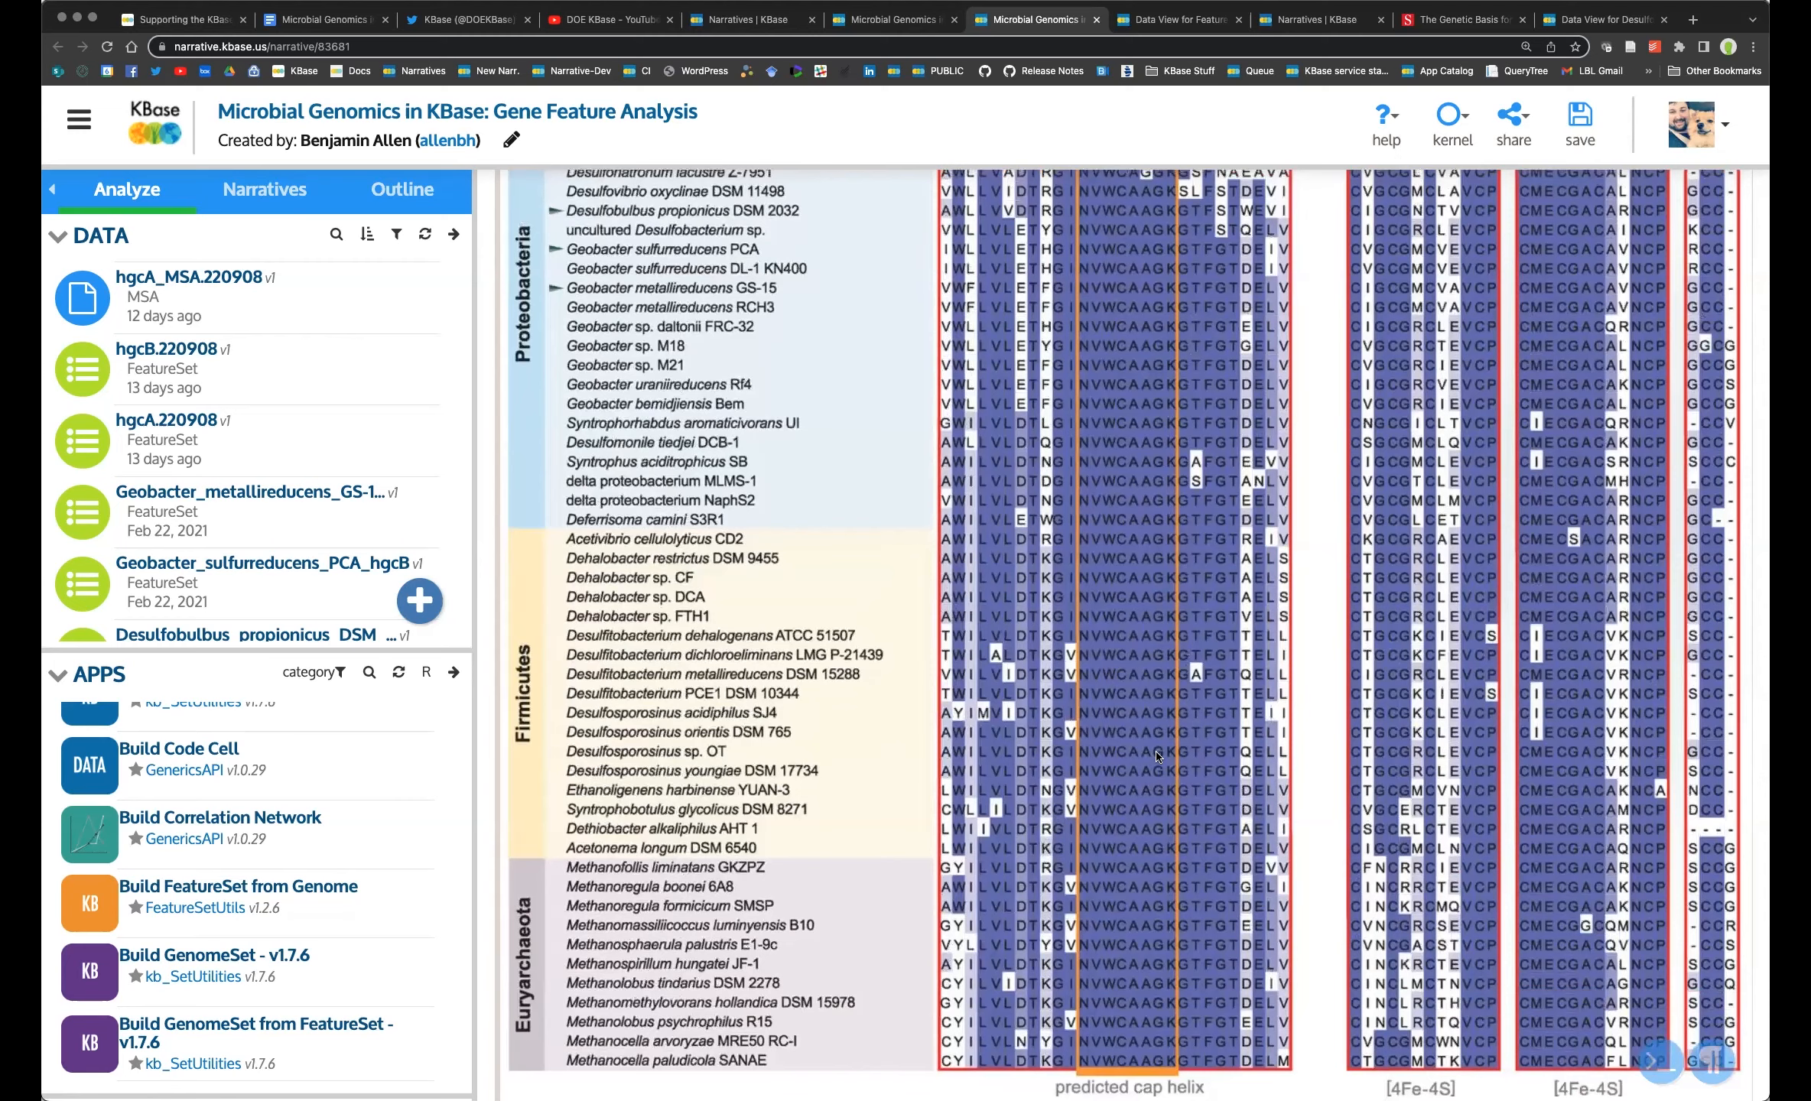
pyautogui.scroll(1, 1143, 766)
pyautogui.scroll(3, 1140, 770)
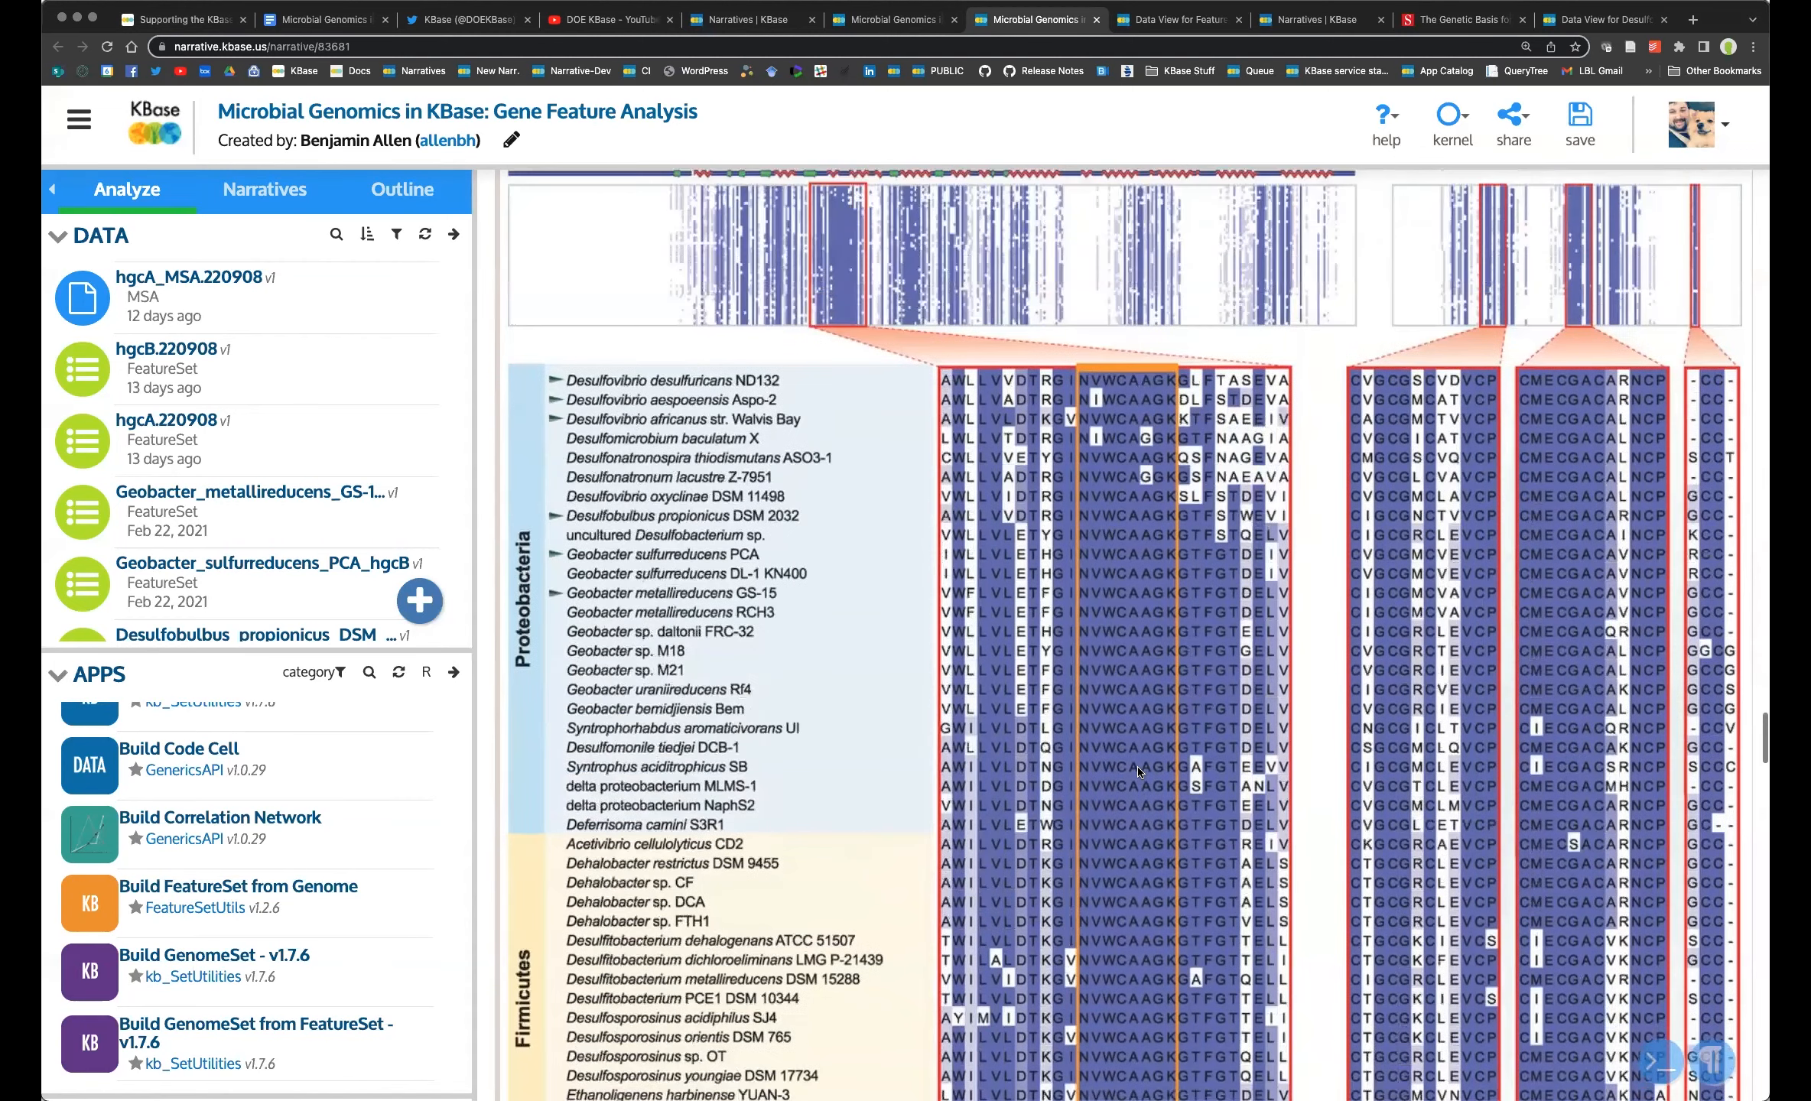
# Compare the conserved HgcA cap helix residues with the HgcB [4Fe-4S] regions in the alignment figure.
pyautogui.scroll(-15, 1137, 772)
pyautogui.scroll(6, 1098, 653)
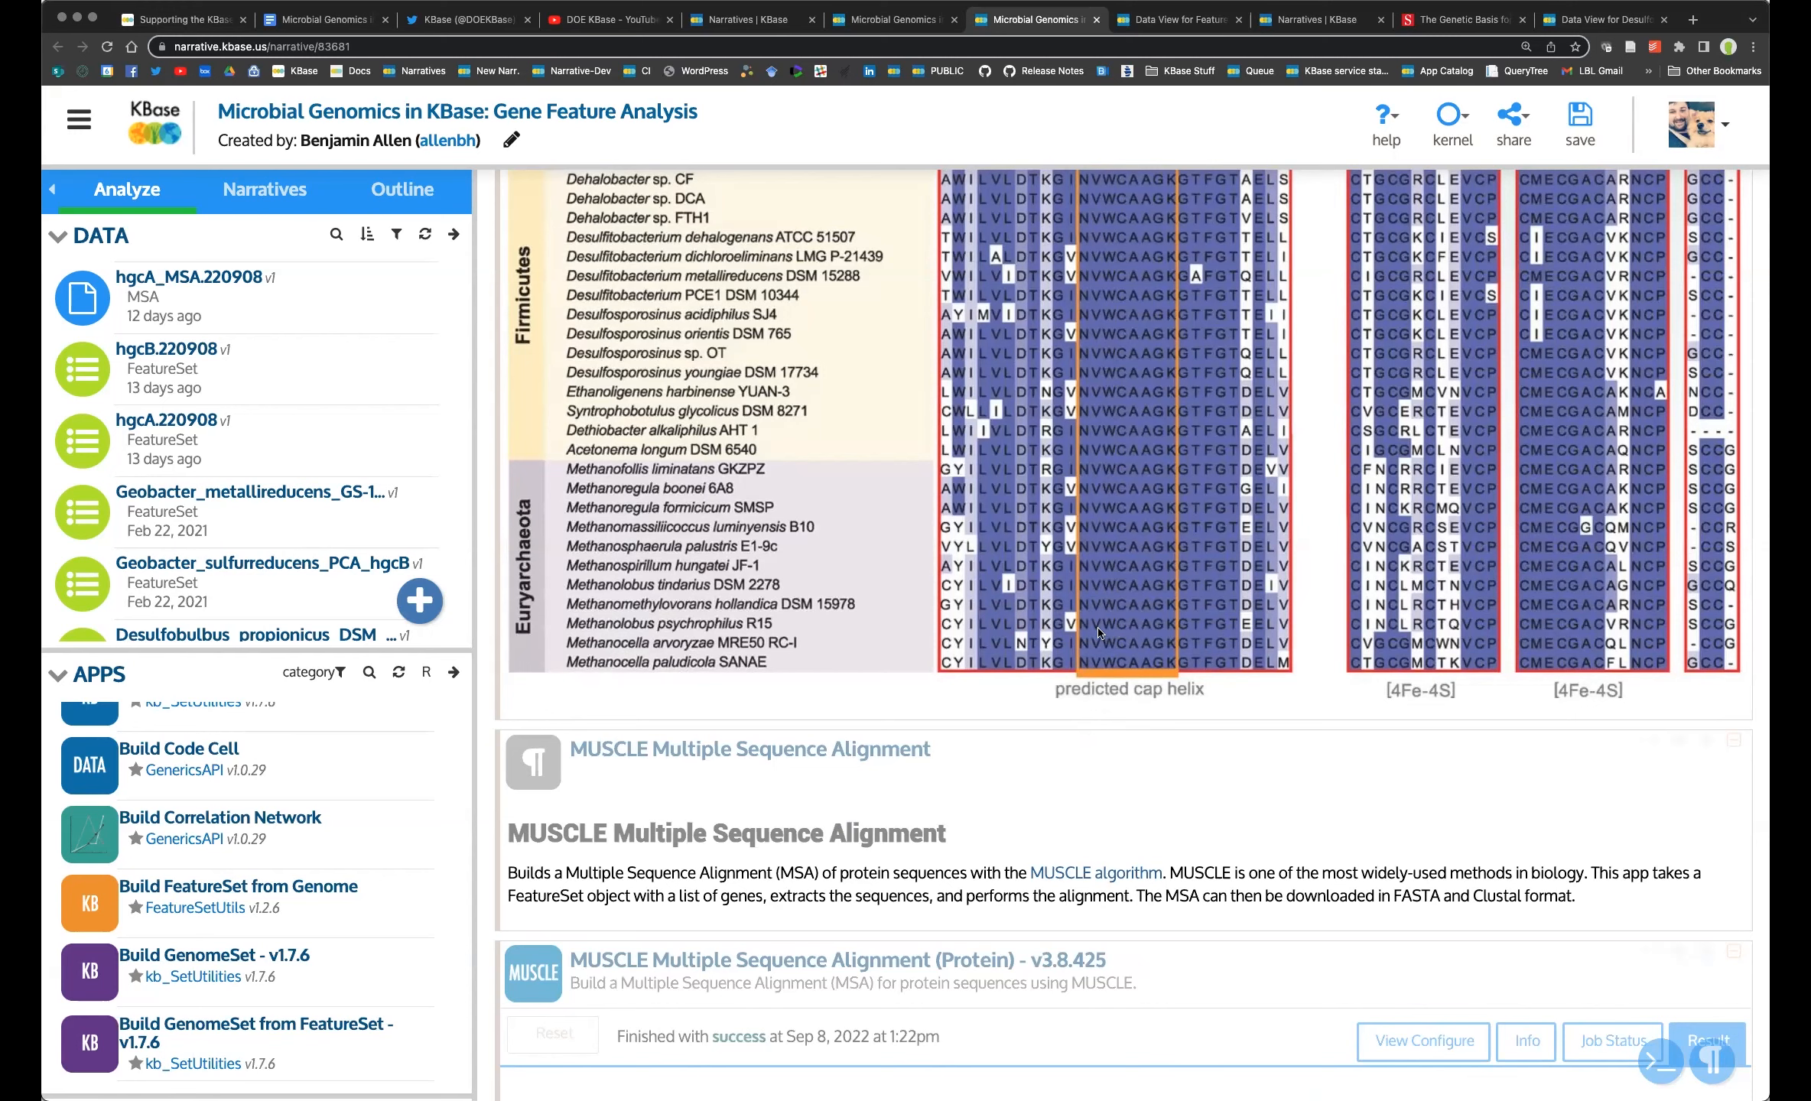
pyautogui.scroll(3, 1147, 526)
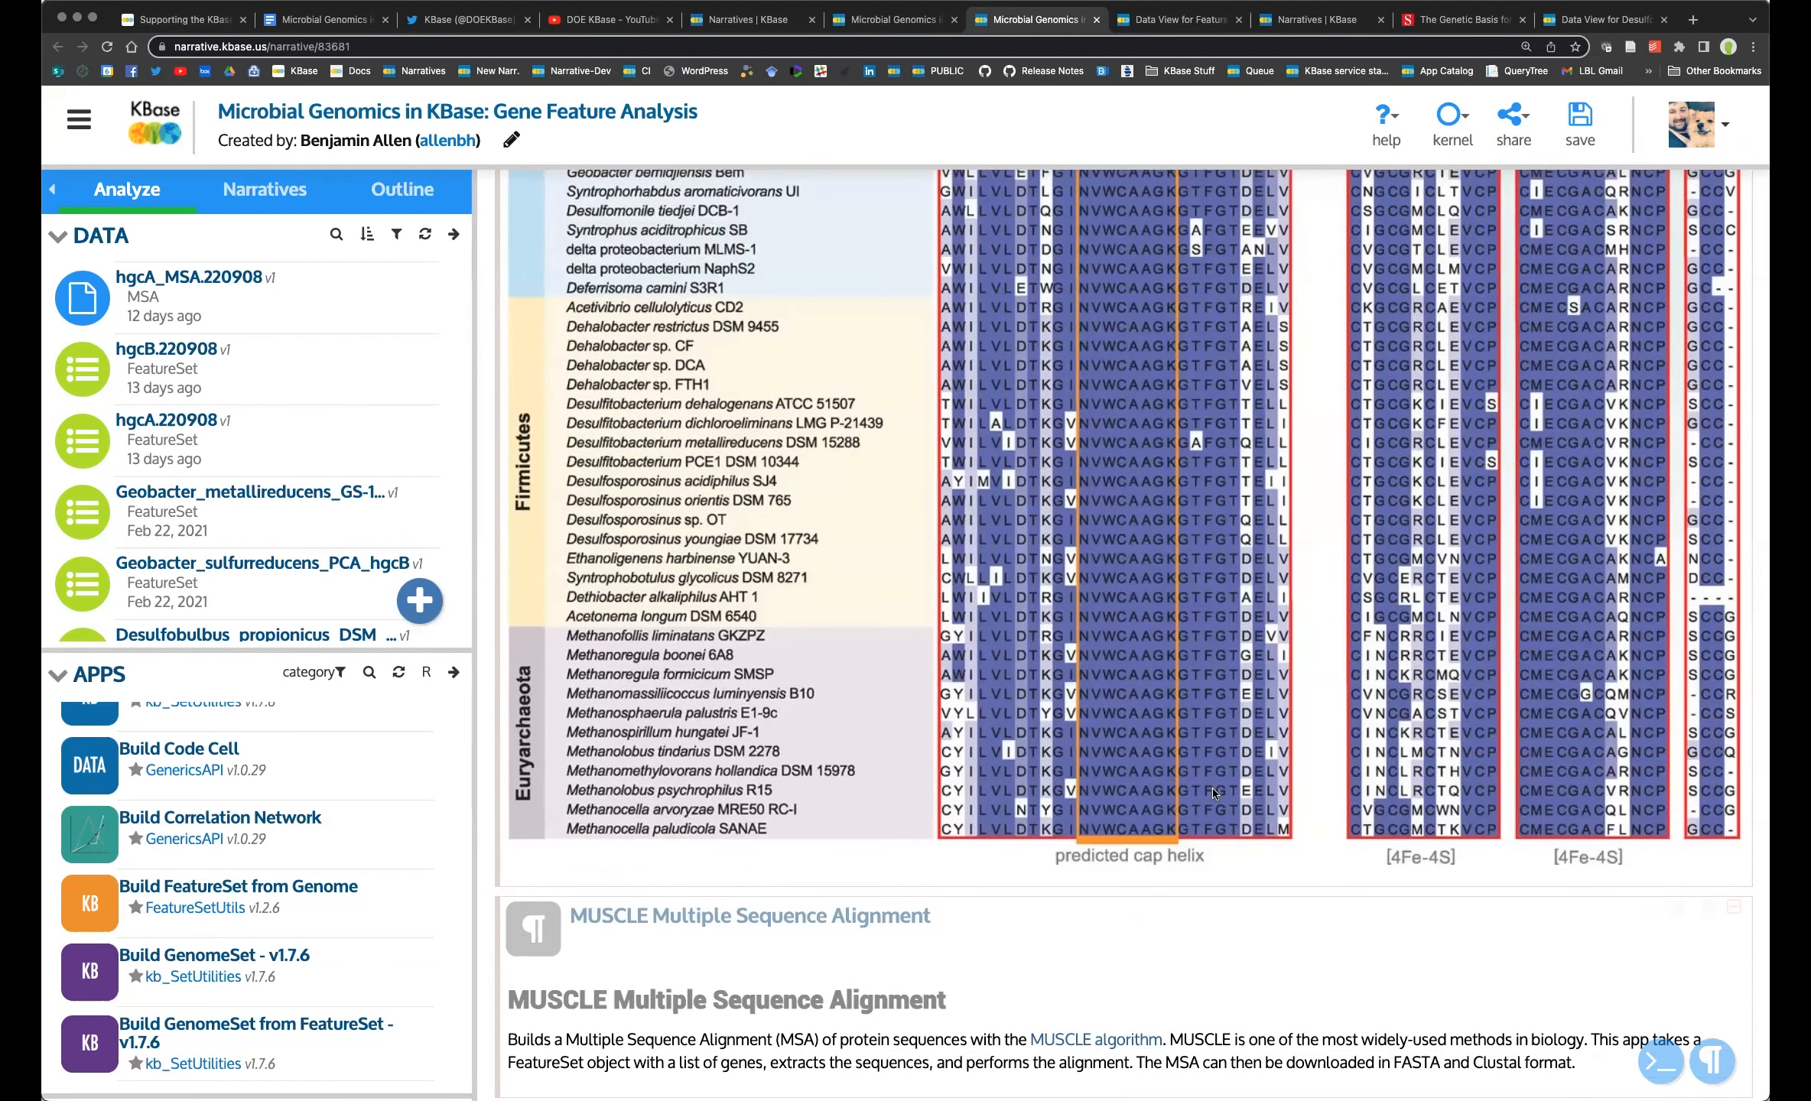
pyautogui.scroll(-1, 1223, 773)
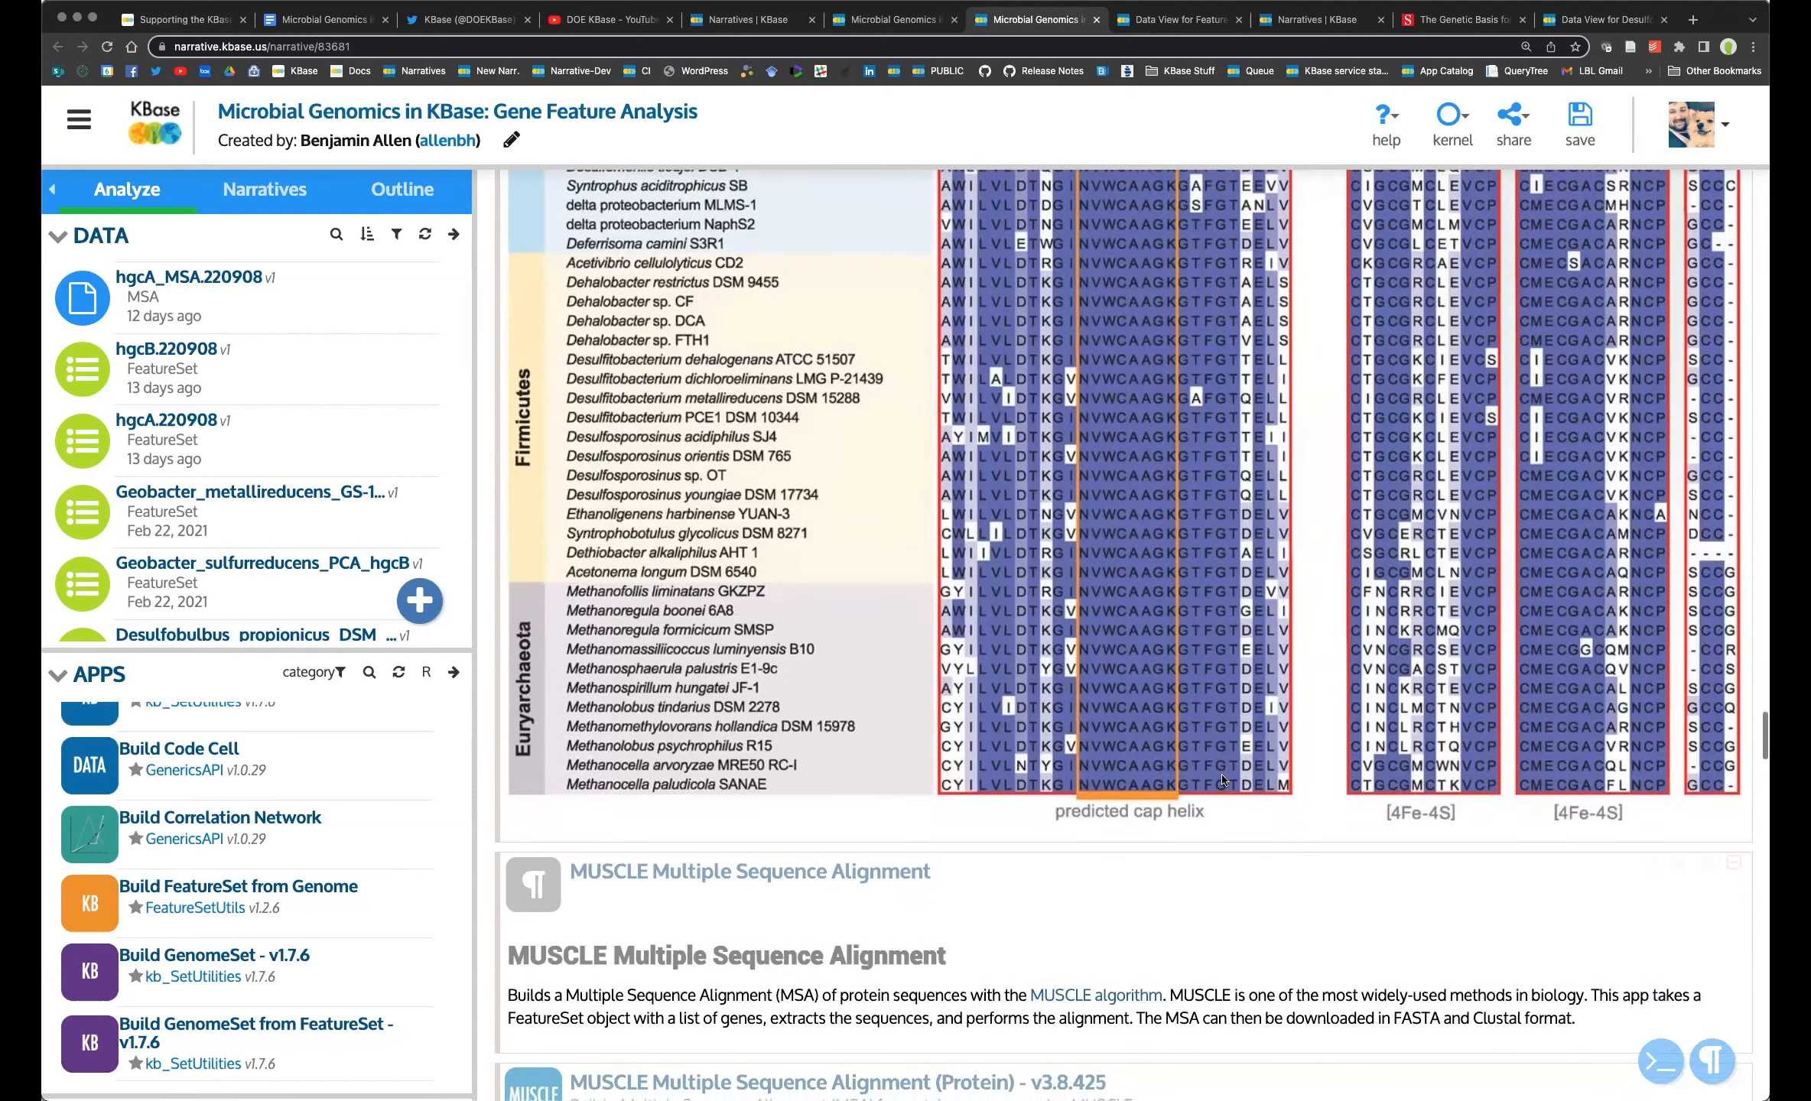
pyautogui.scroll(3, 1530, 608)
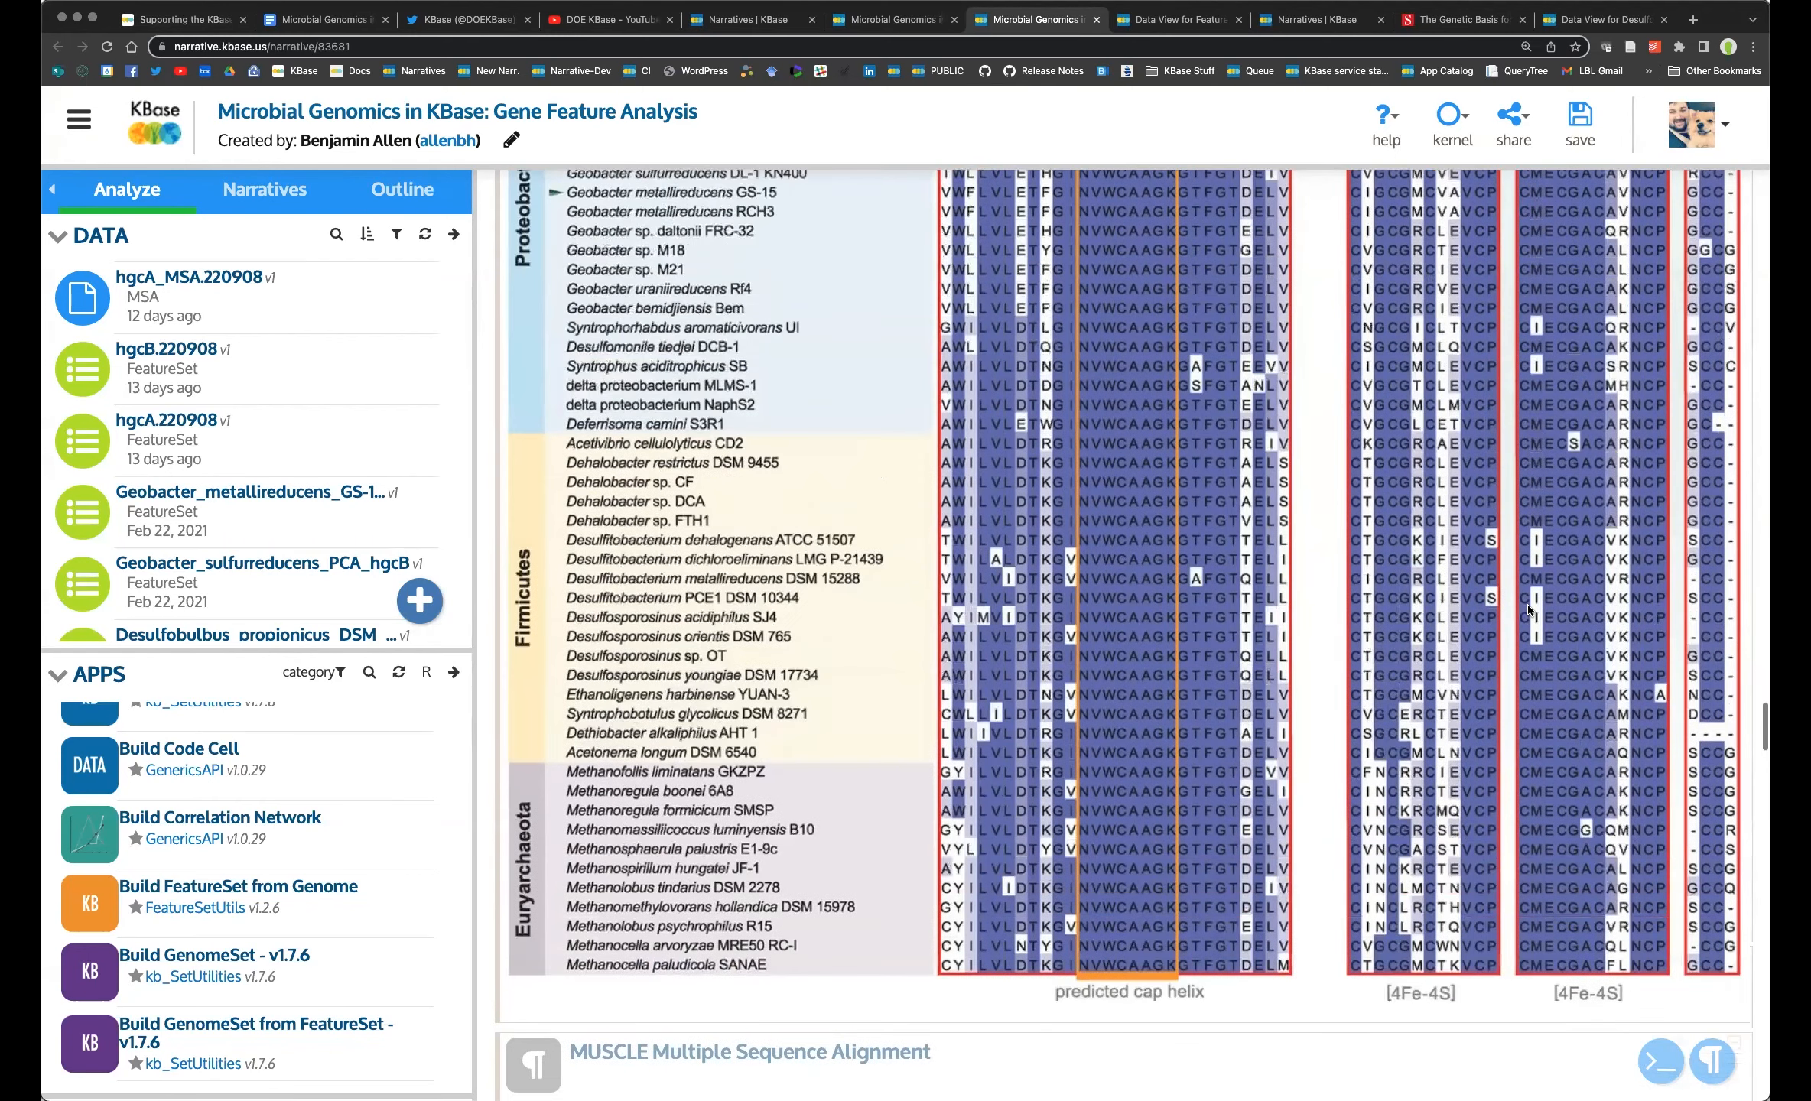
pyautogui.scroll(8, 1528, 610)
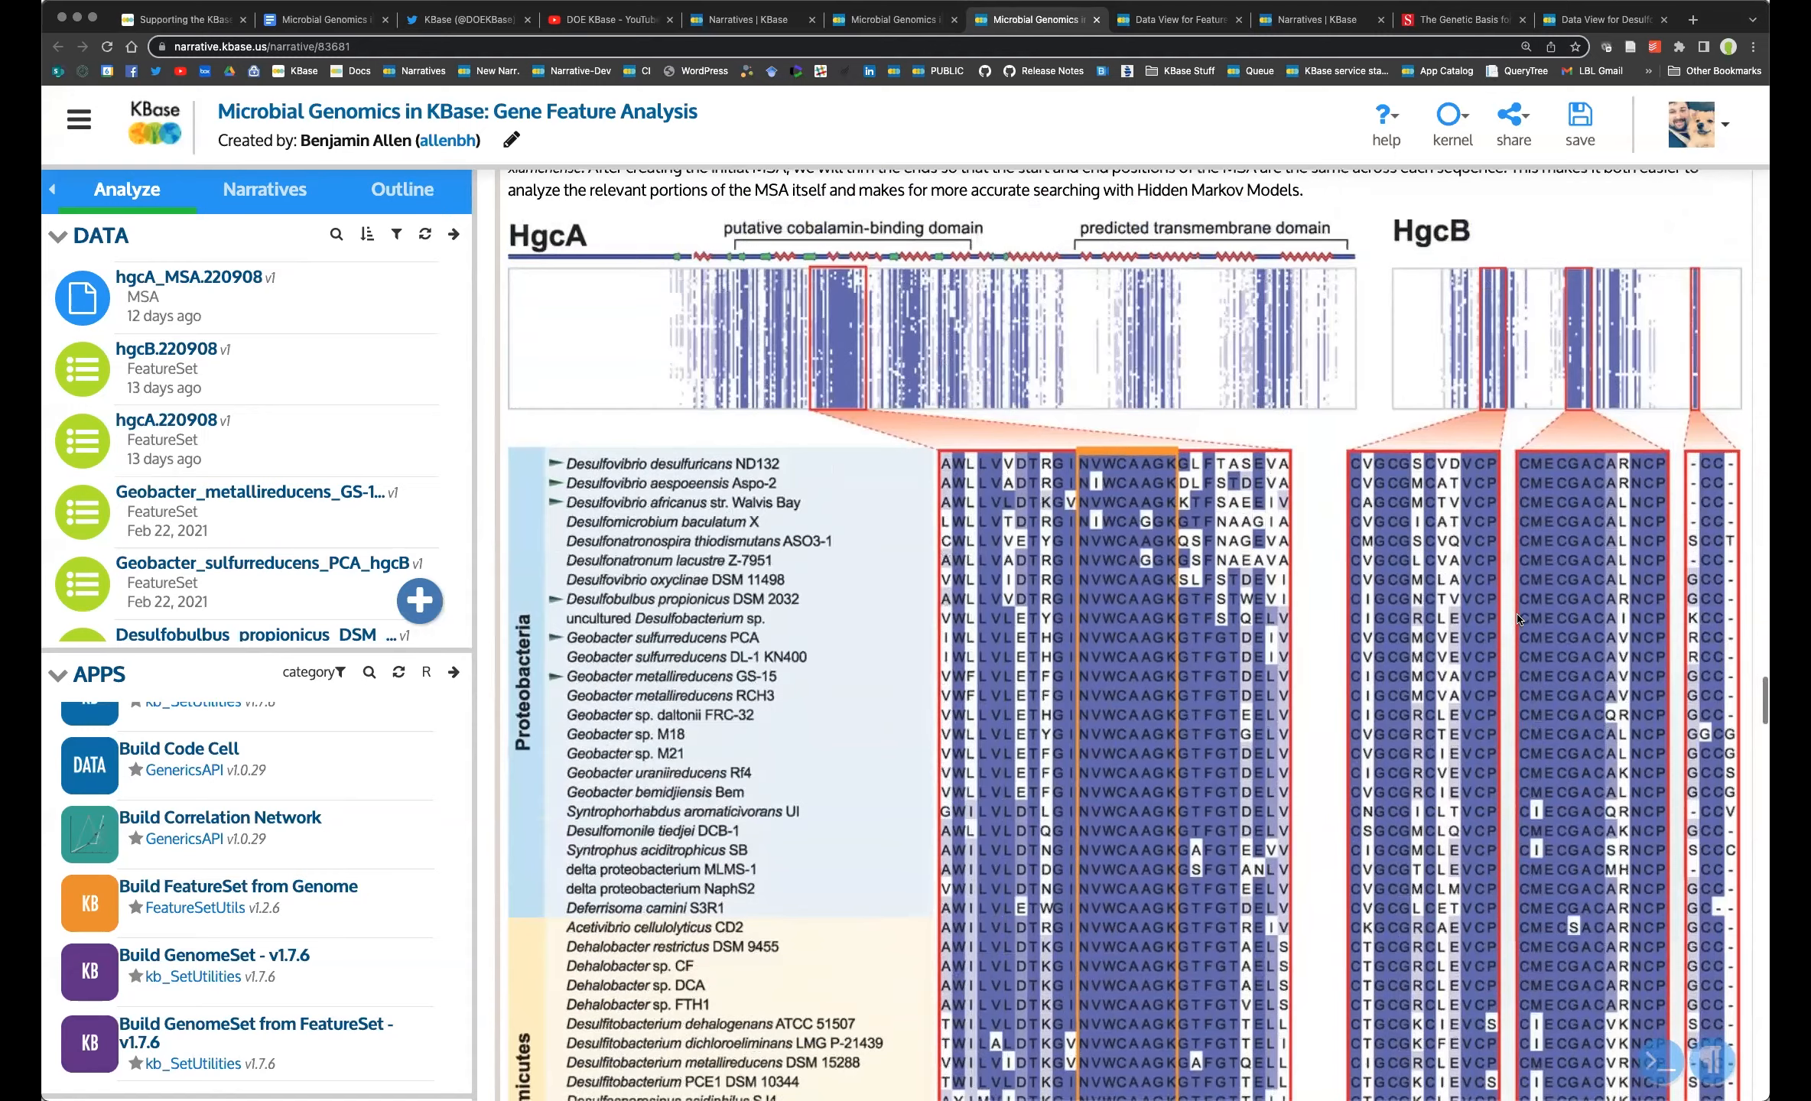
pyautogui.scroll(-8, 1518, 618)
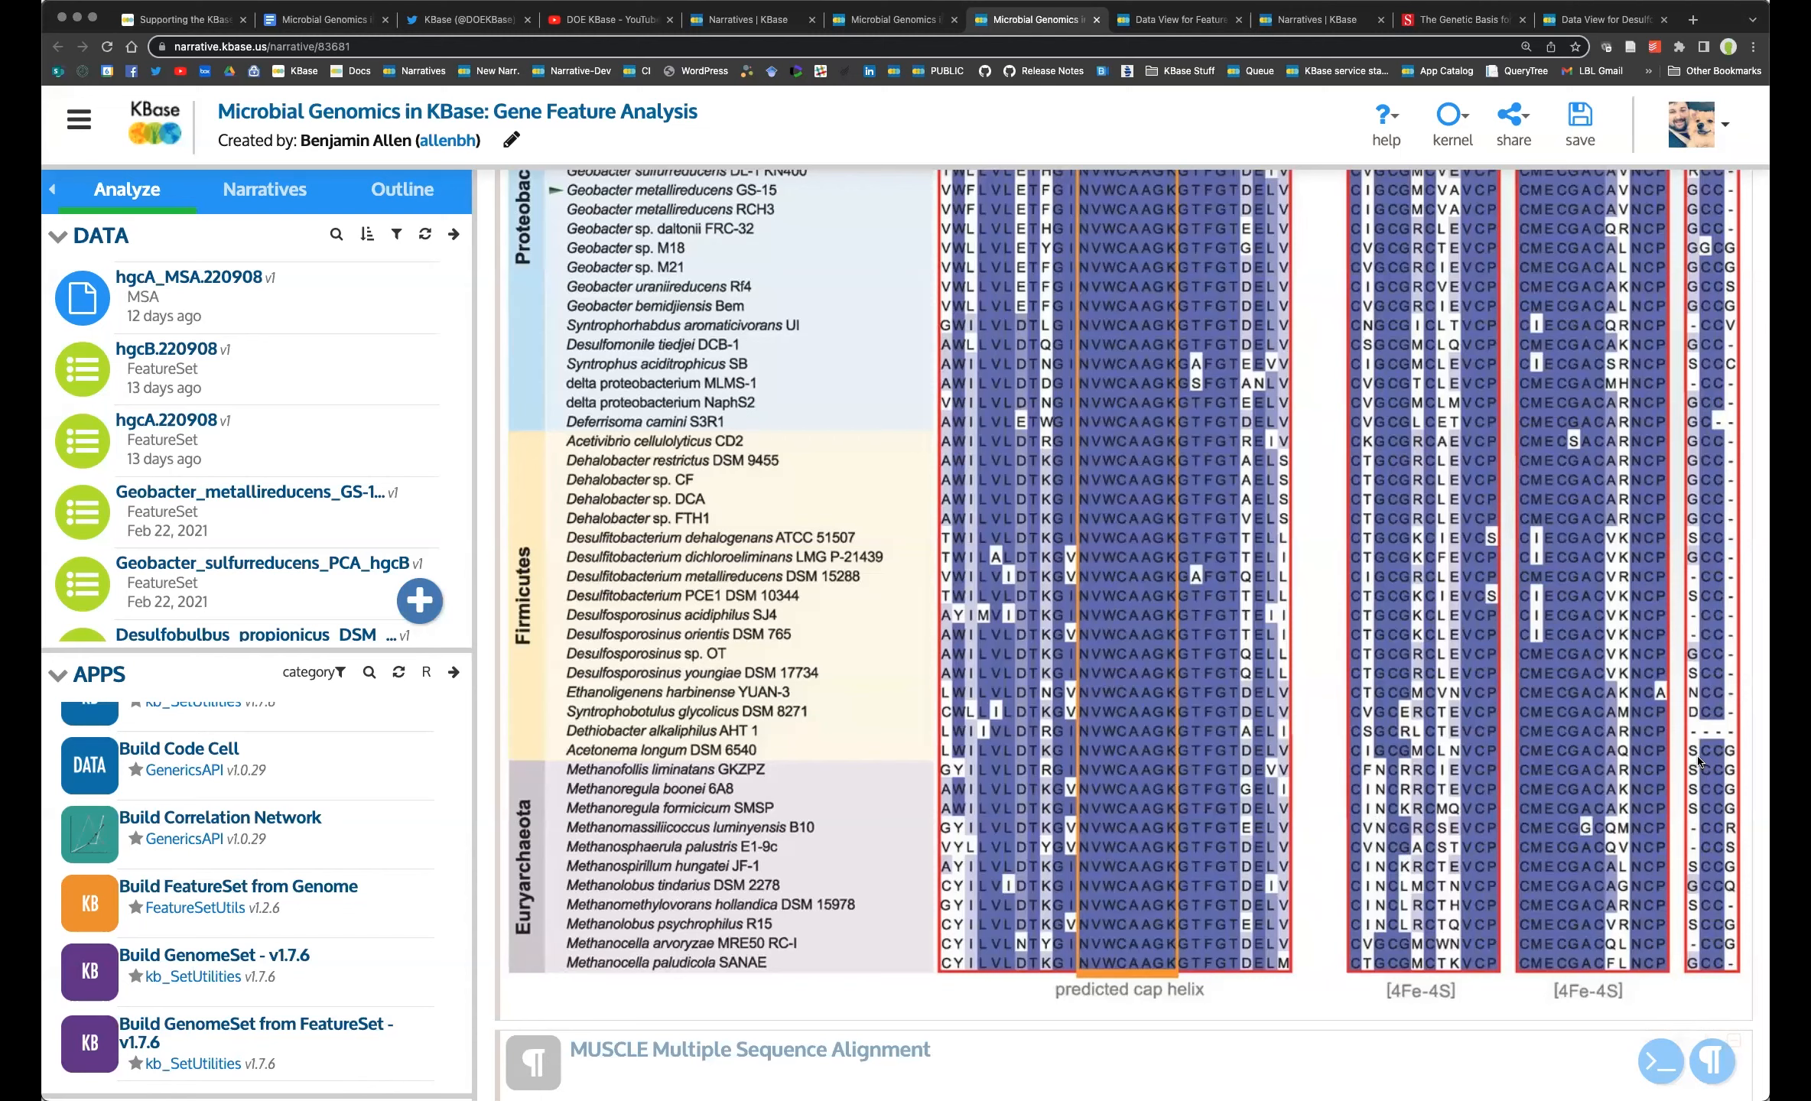
pyautogui.scroll(6, 1560, 811)
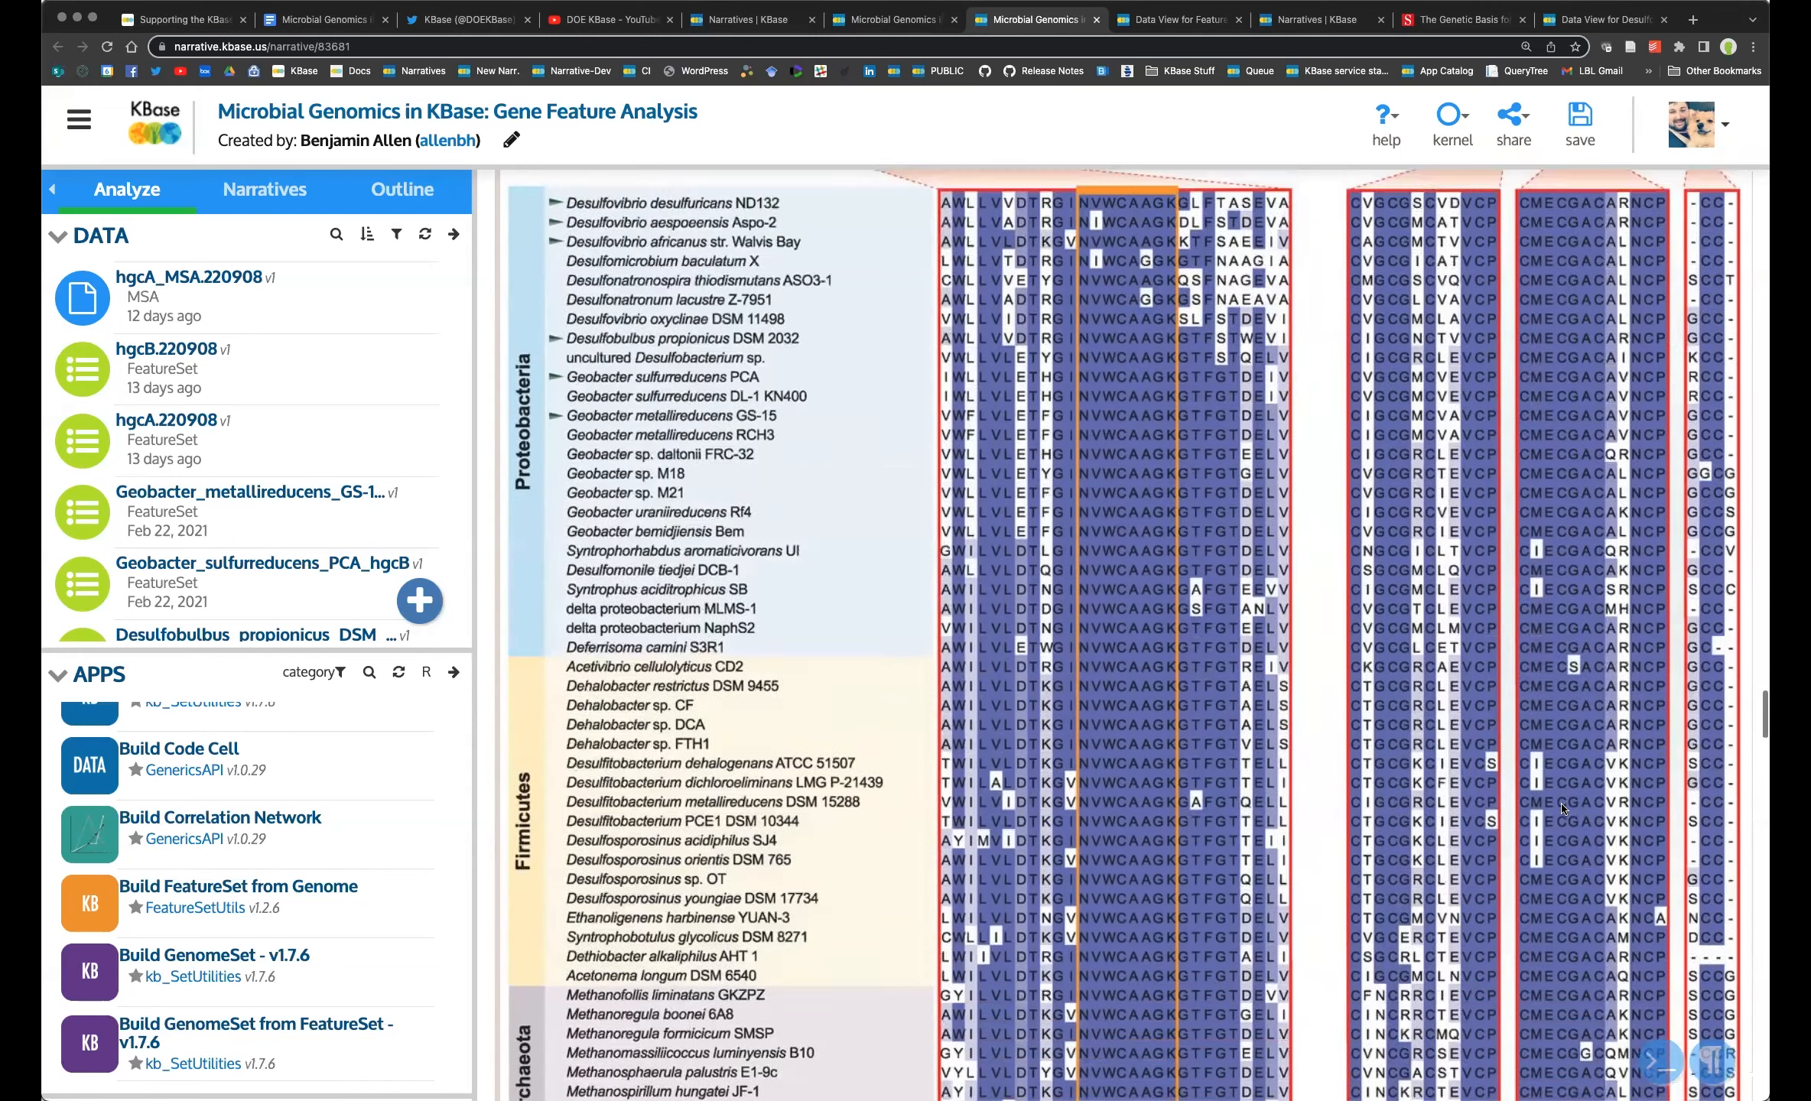
pyautogui.scroll(-5, 1481, 740)
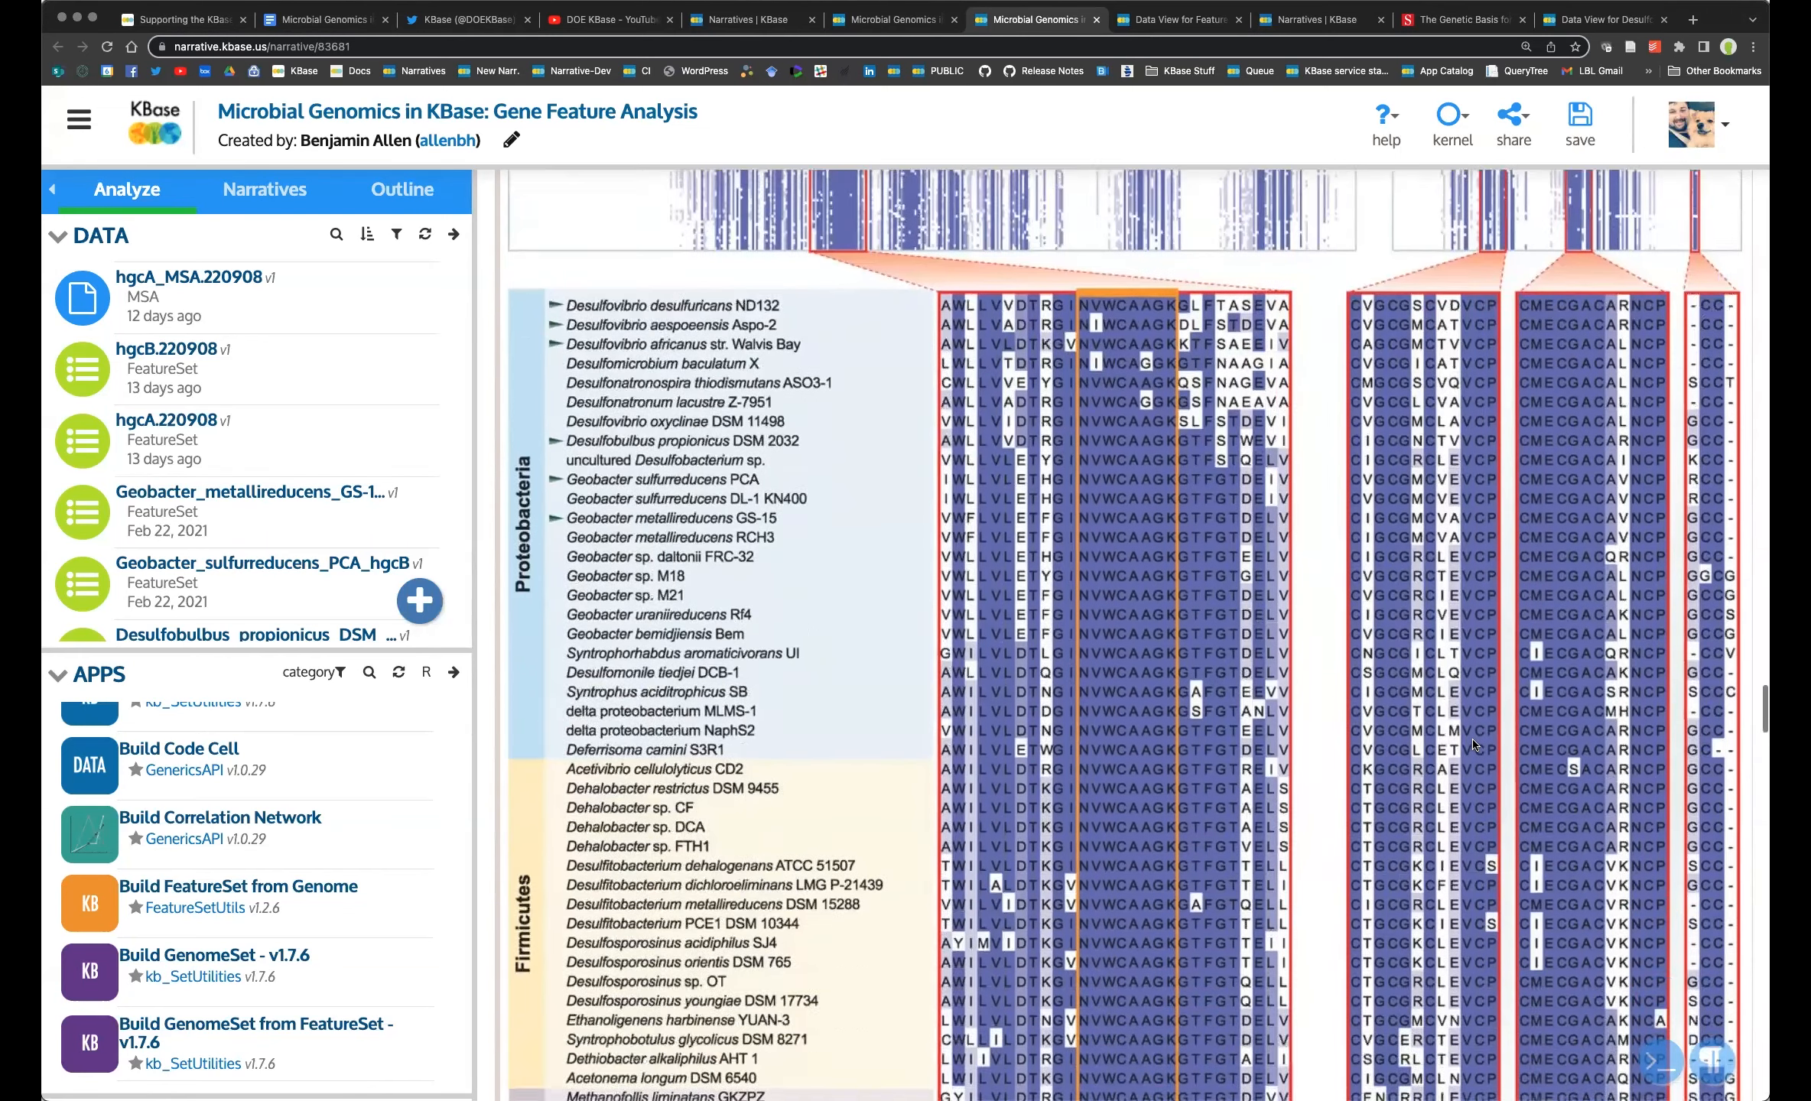
pyautogui.scroll(-2, 1475, 745)
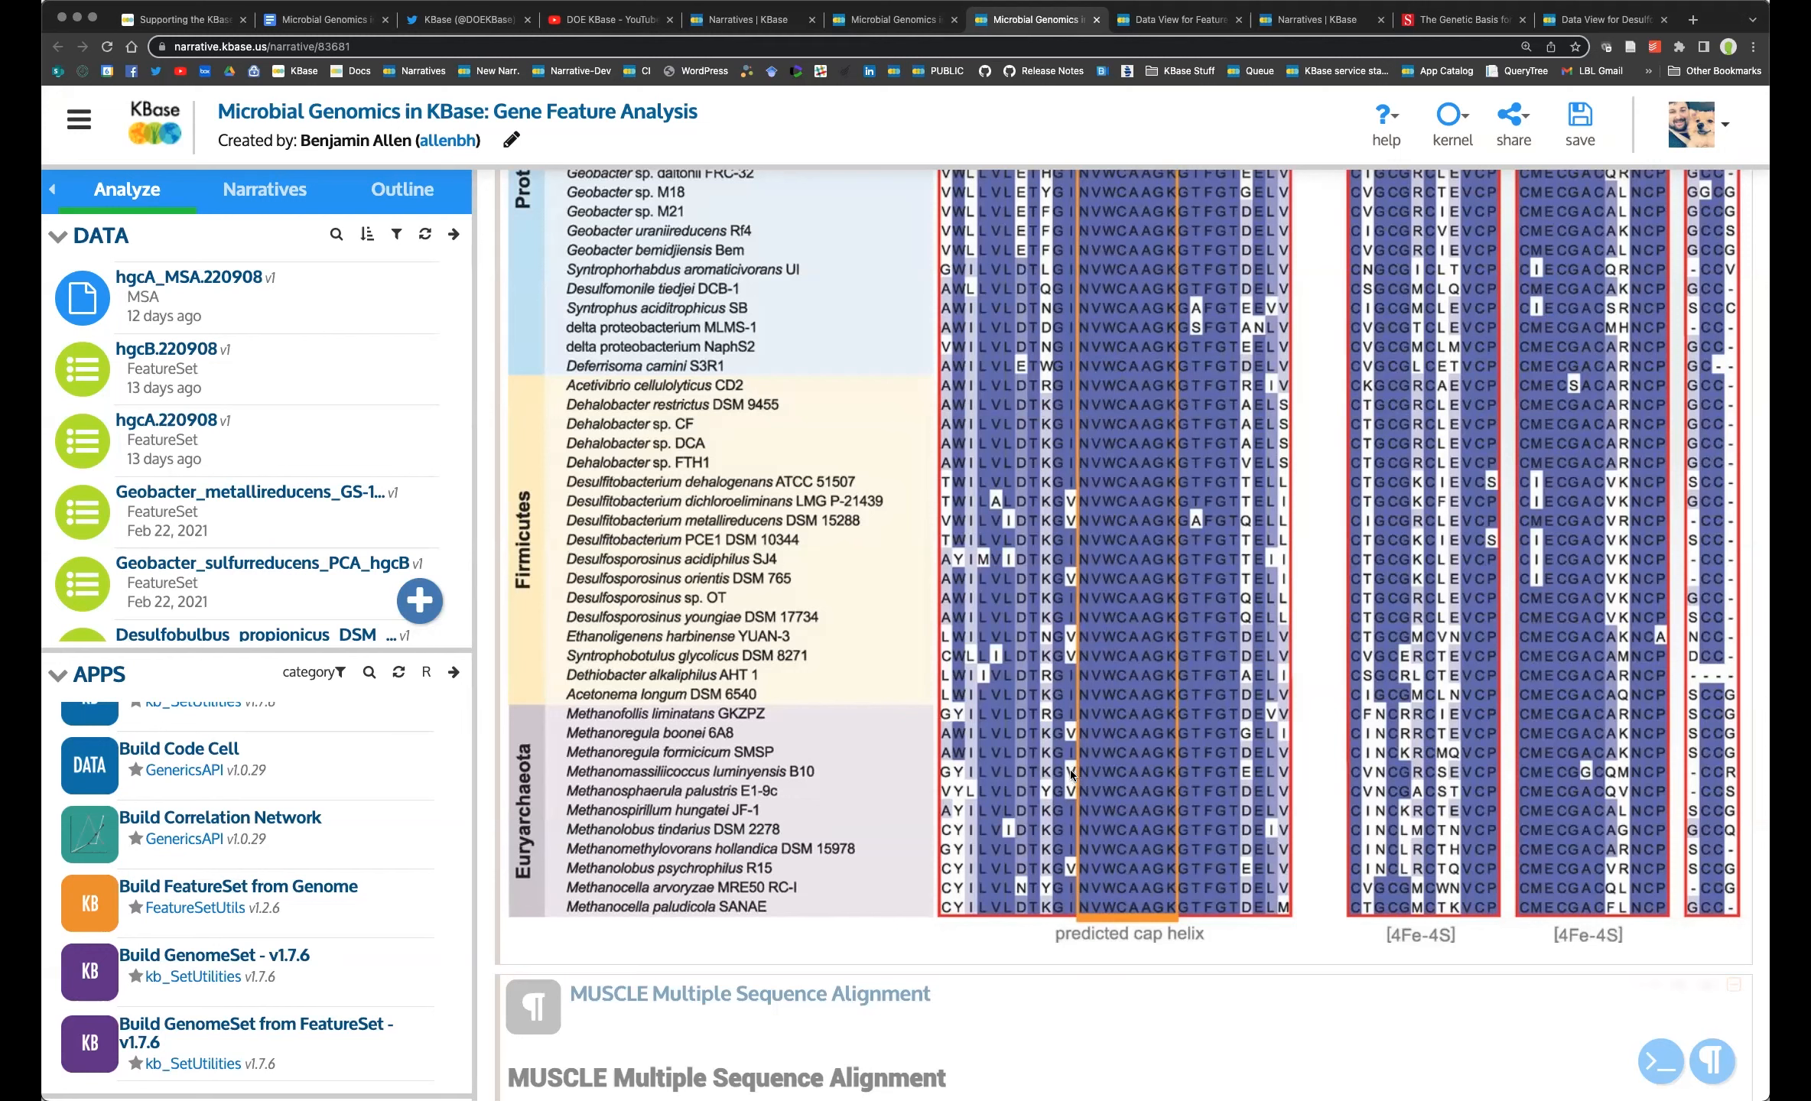
# Go to the MUSCLE Multiple Sequence Alignment section and select the first MUSCLE Multiple Sequence Alignment (Protein) app cell.
pyautogui.scroll(-5, 1068, 772)
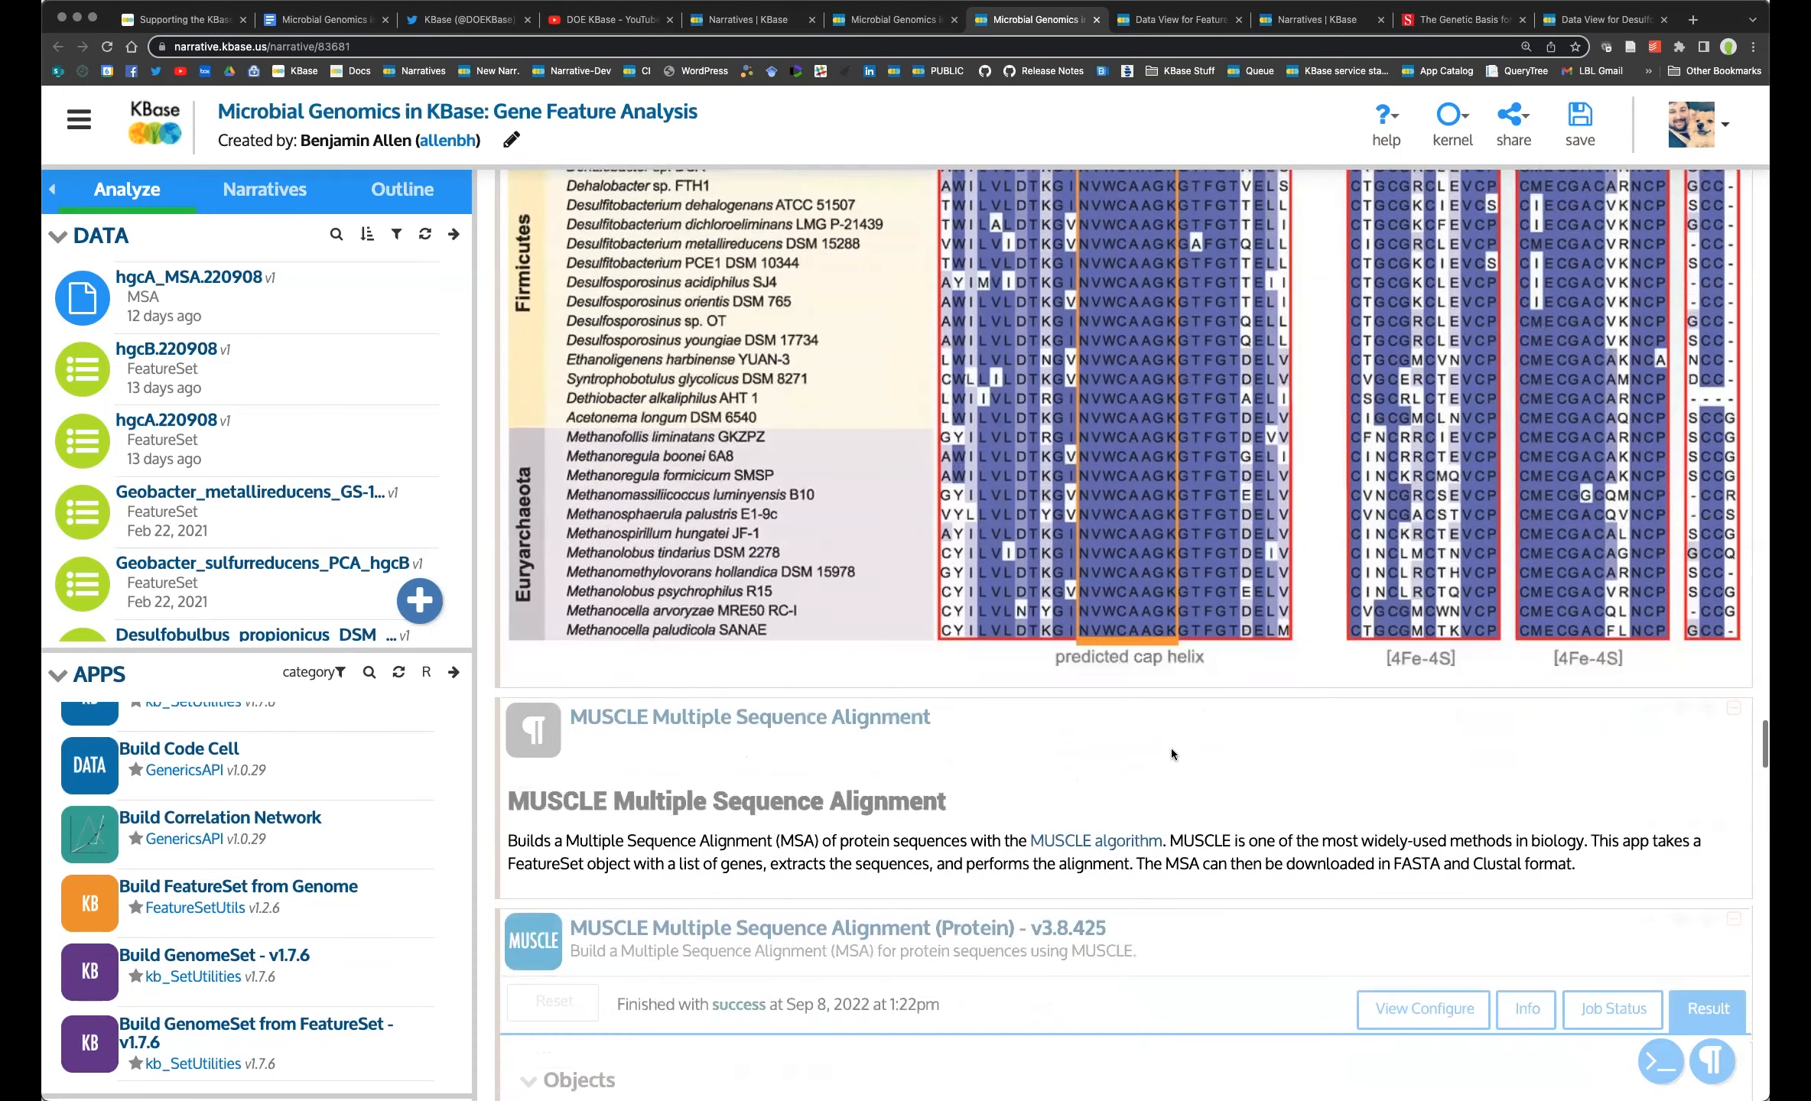
pyautogui.click(1170, 750)
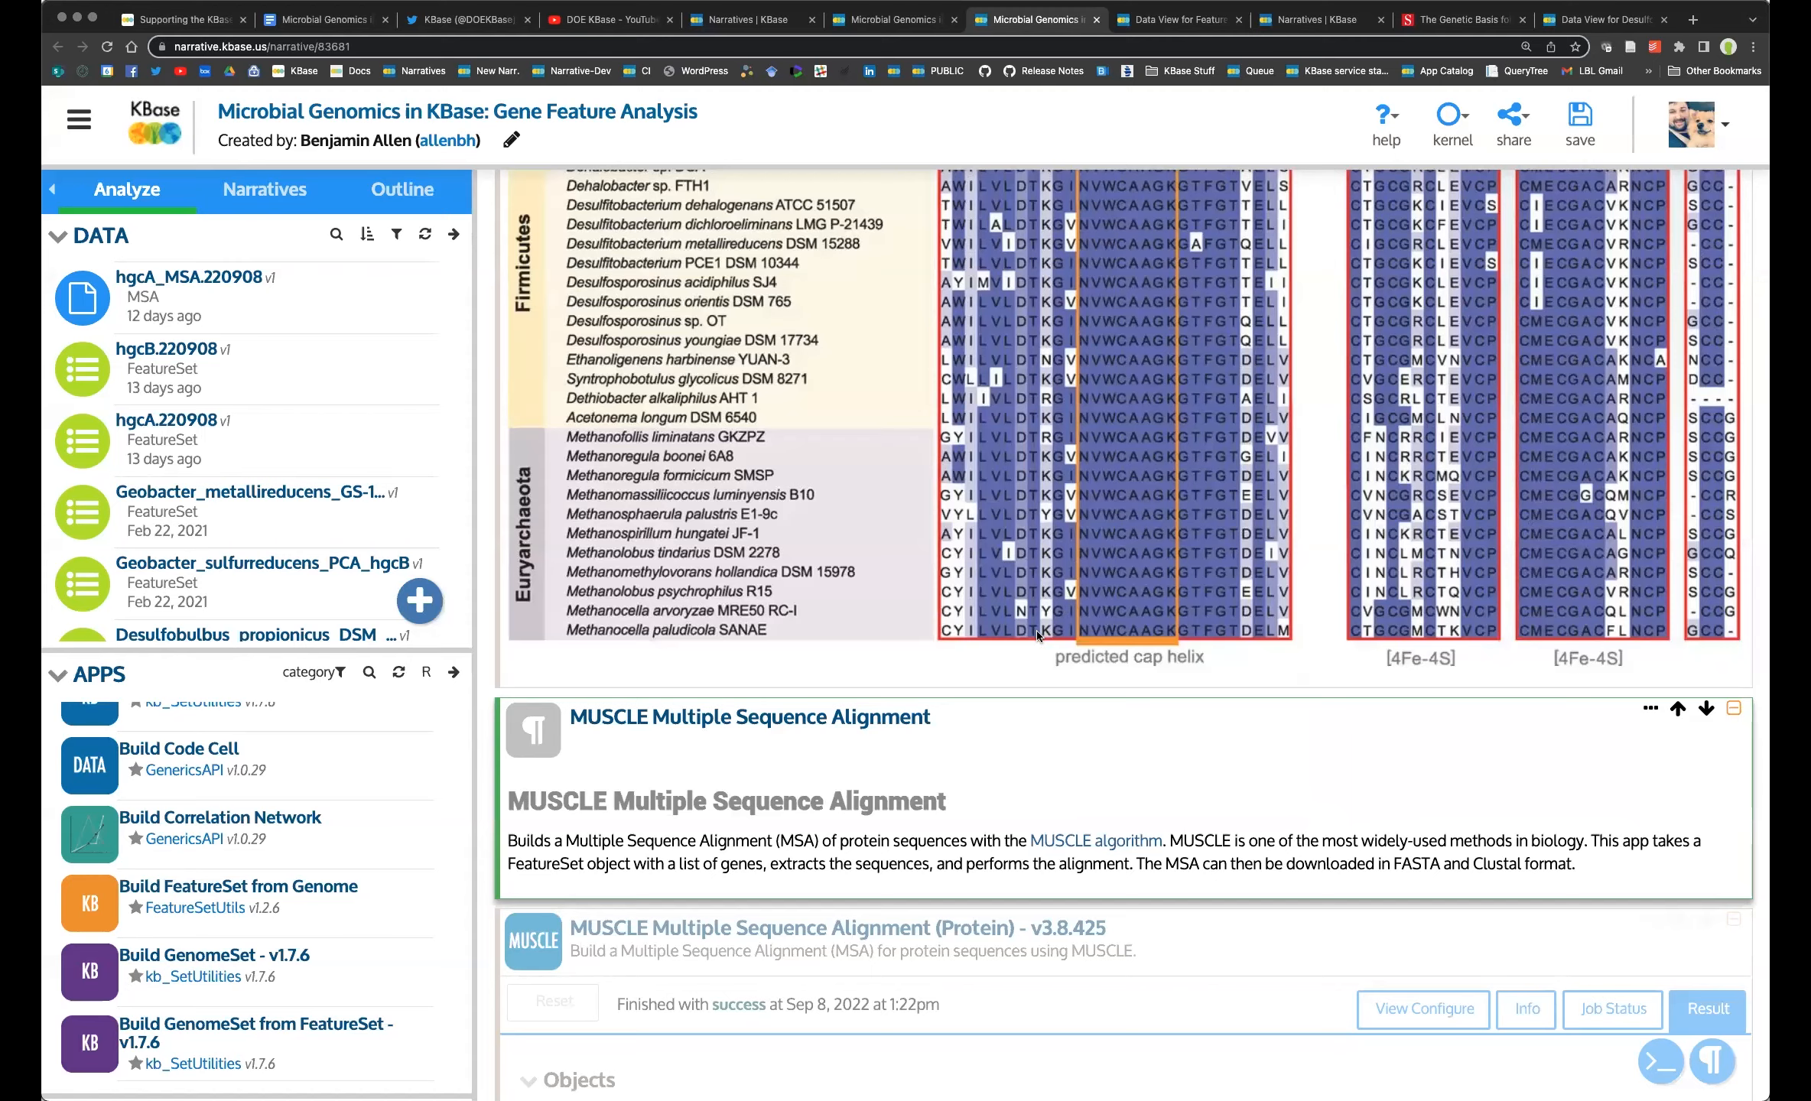
pyautogui.scroll(-4, 1095, 728)
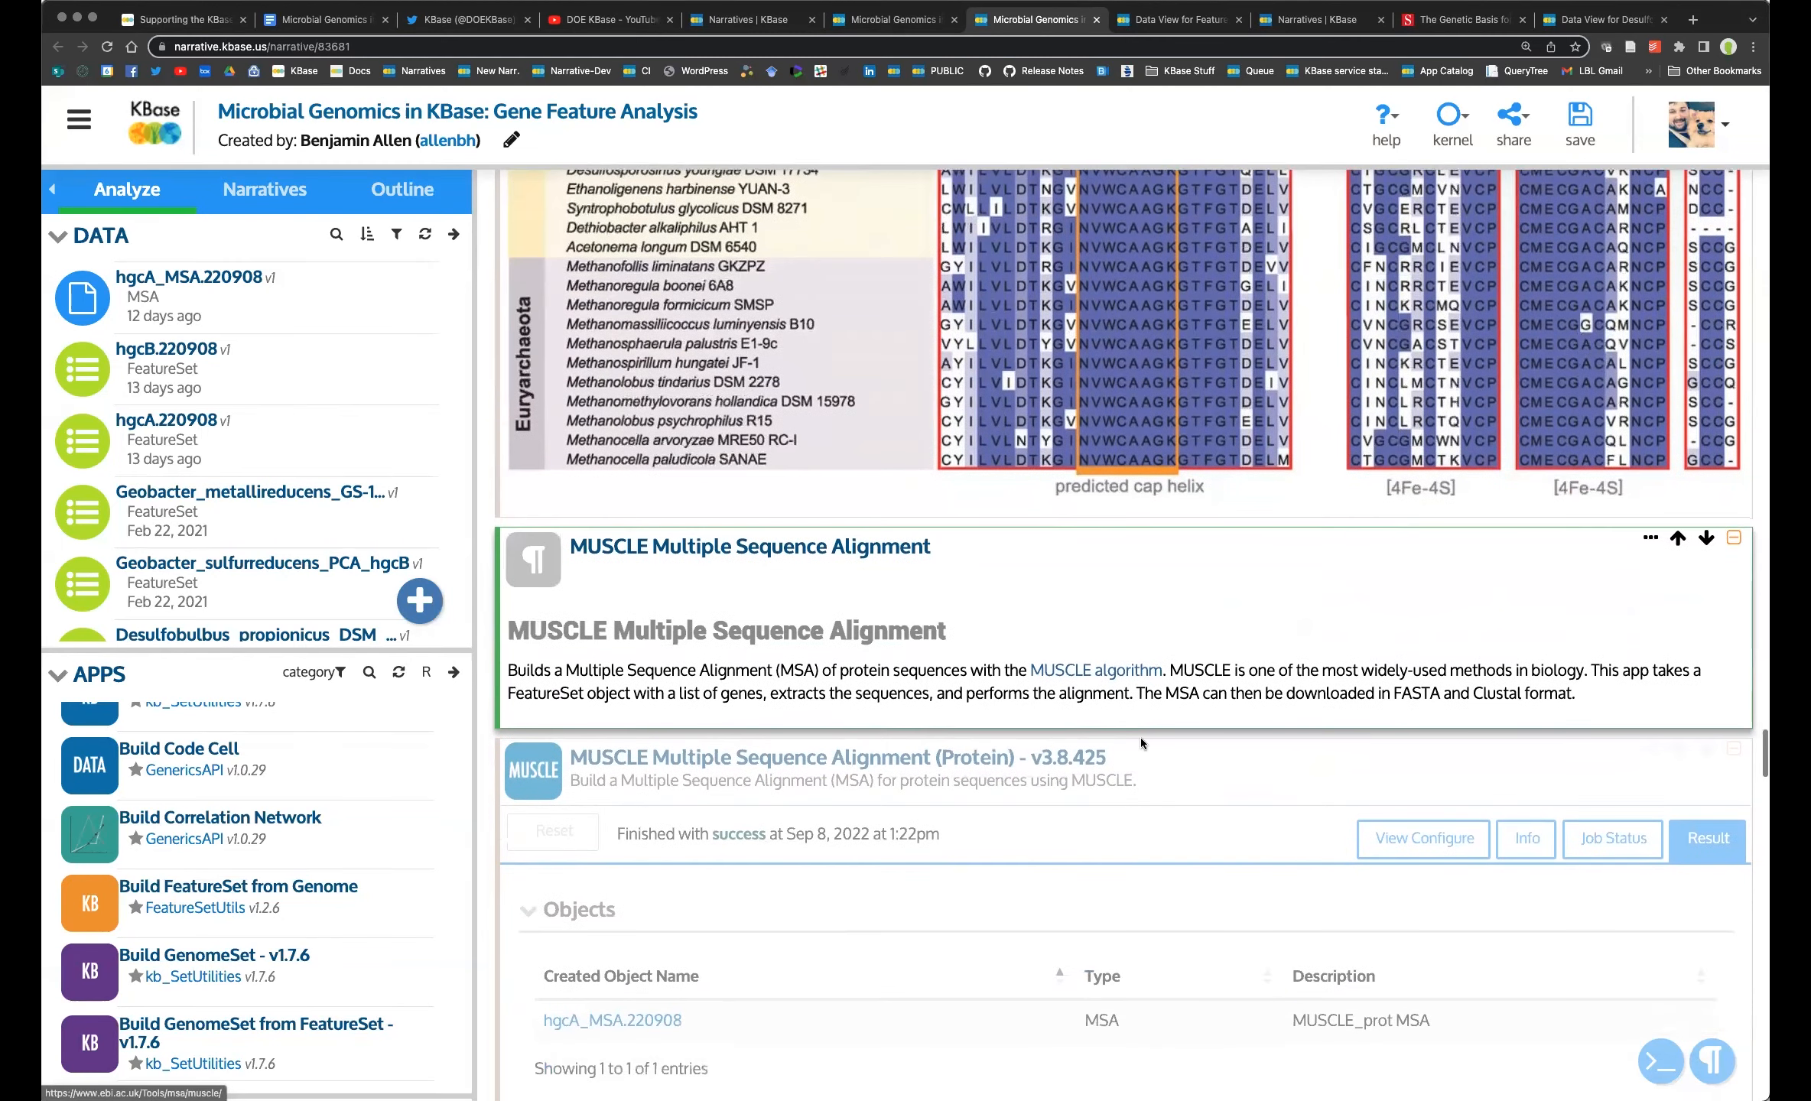
pyautogui.click(1165, 731)
pyautogui.scroll(-5, 1157, 717)
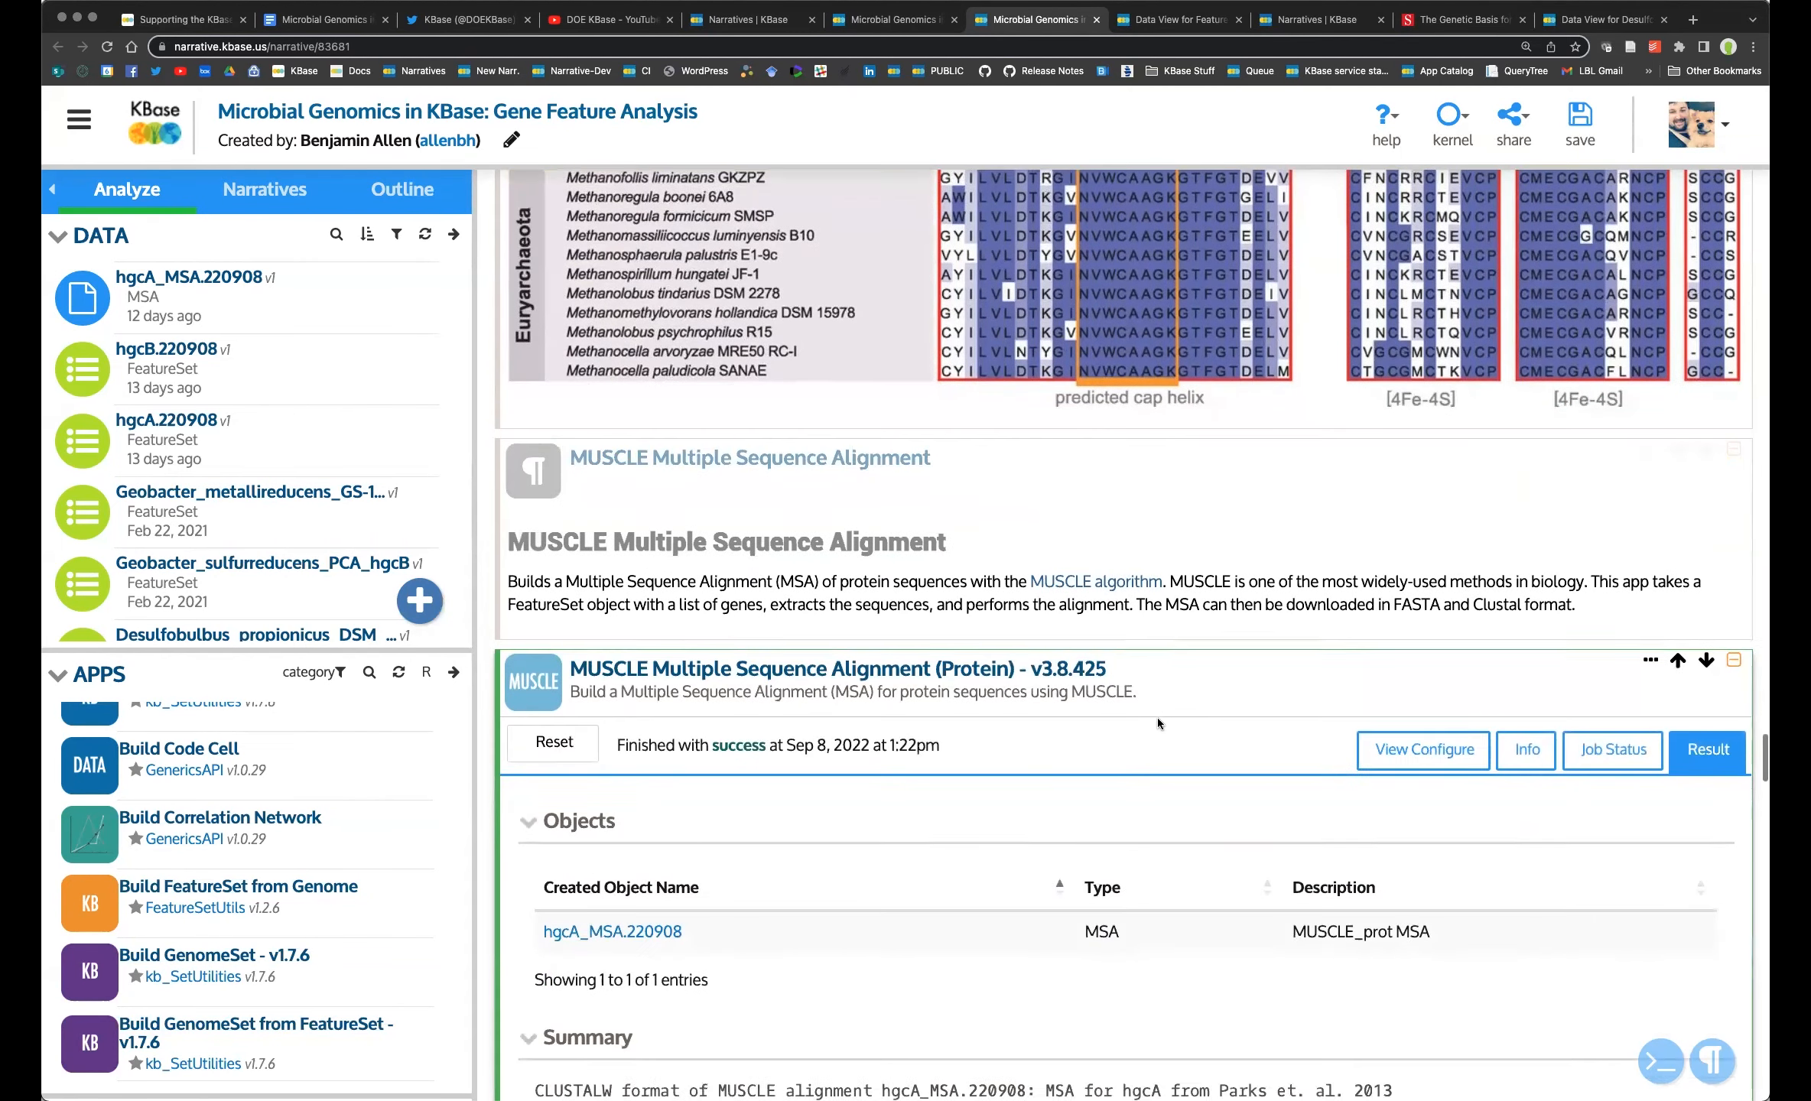
pyautogui.moveTo(573, 409); pyautogui.dragTo(718, 414)
pyautogui.click(1202, 464)
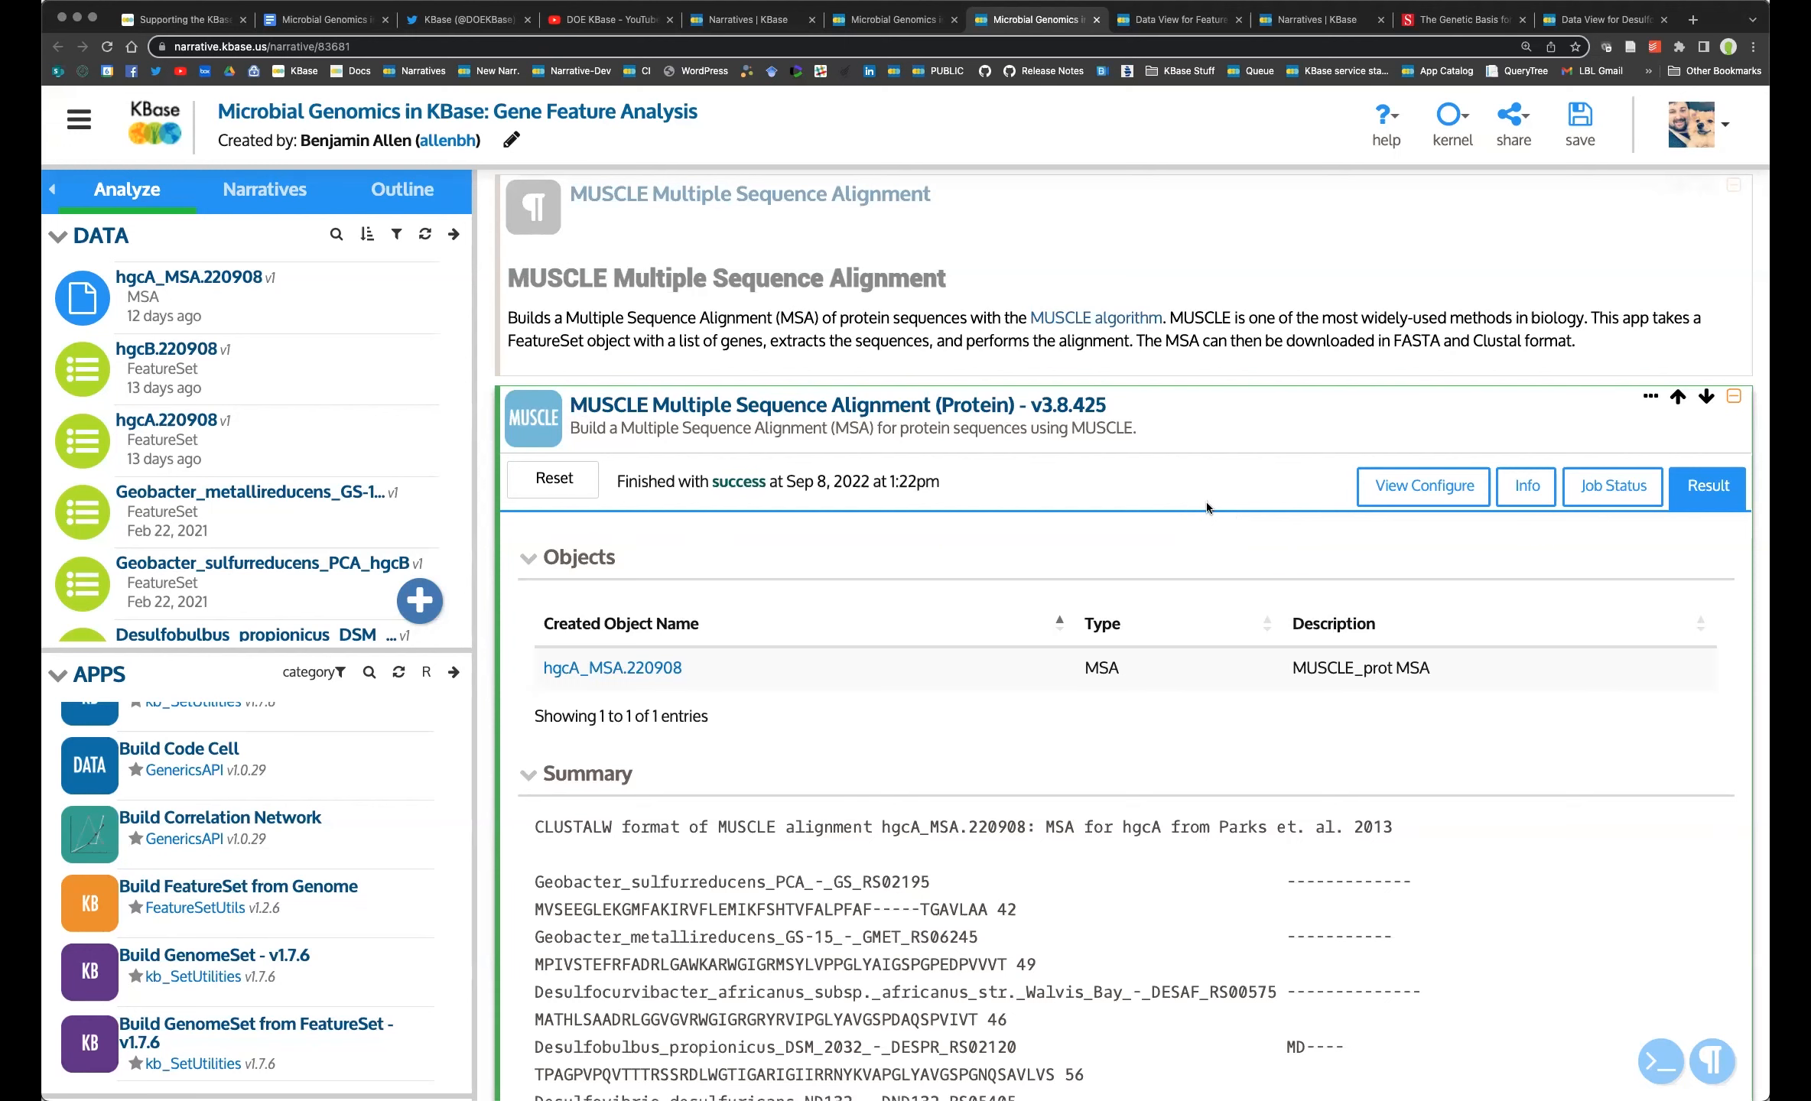
# Review the configuration of the hgcA MUSCLE alignment app, including its advanced parameters.
pyautogui.click(1422, 493)
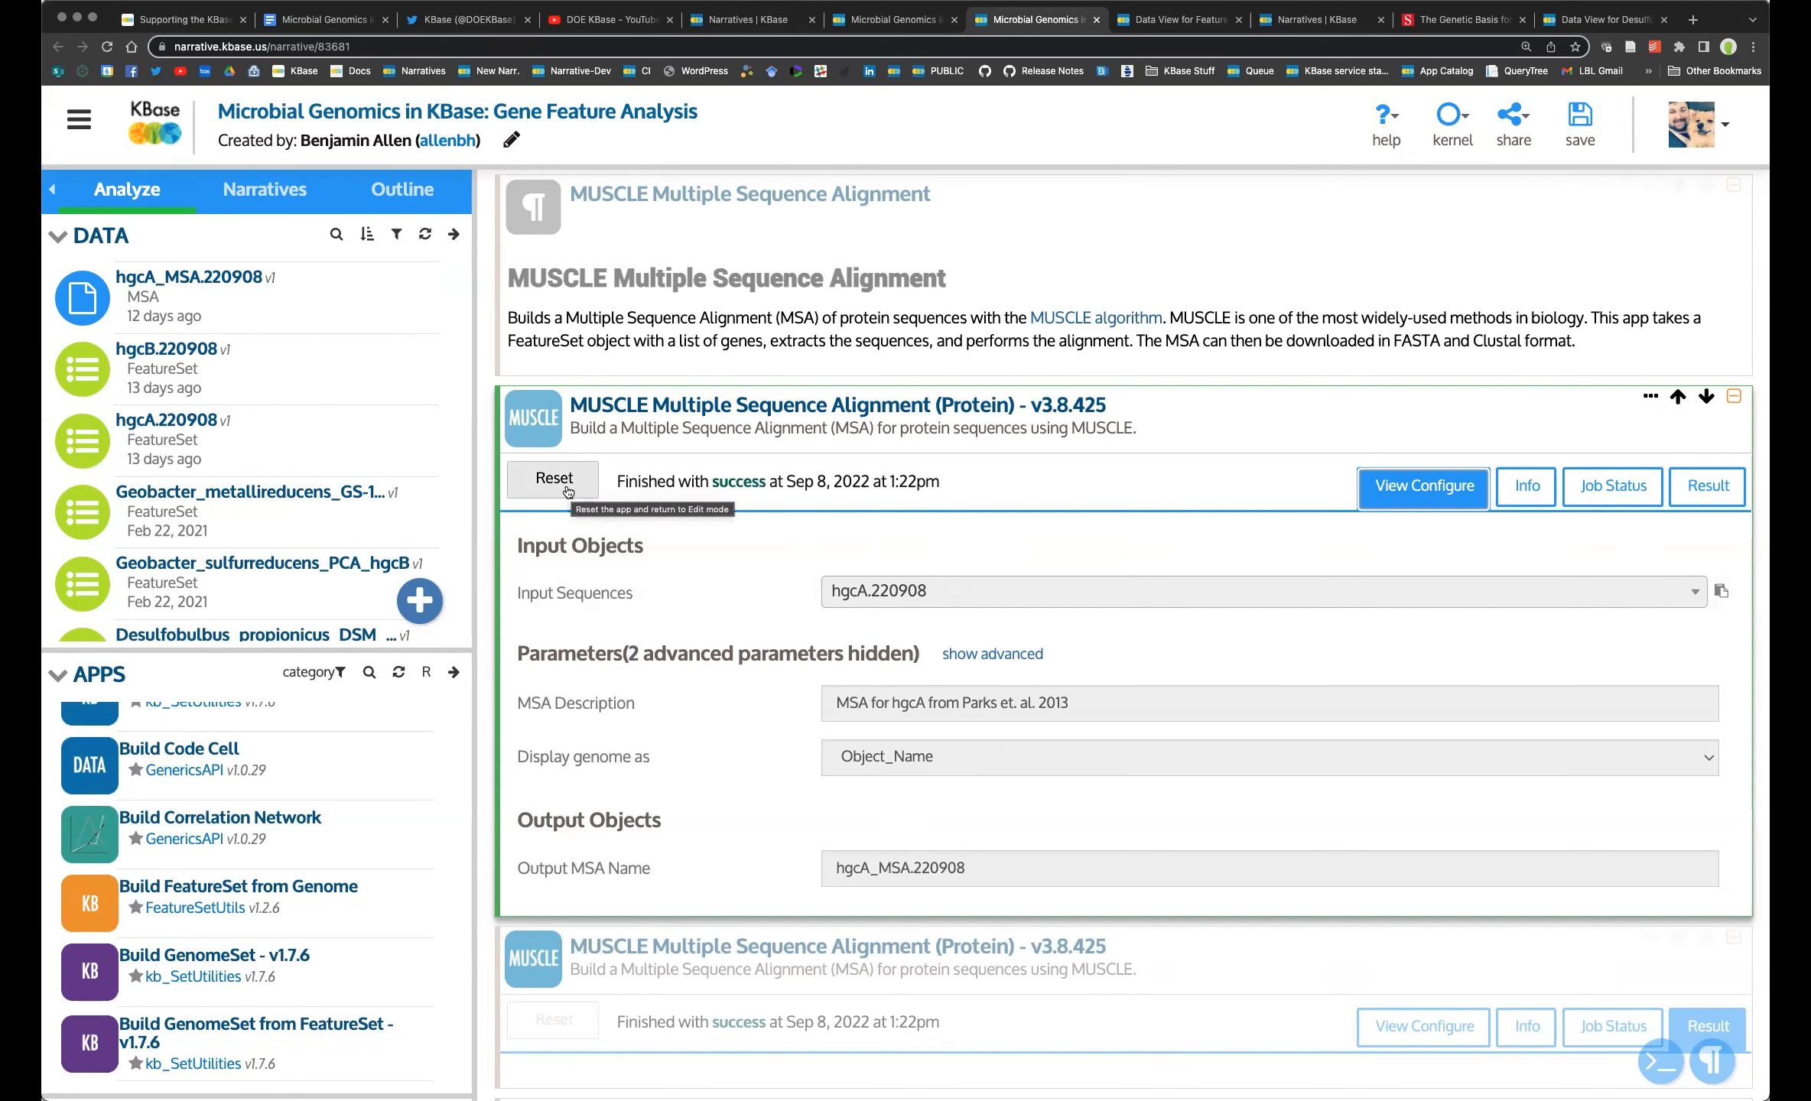
pyautogui.click(1688, 497)
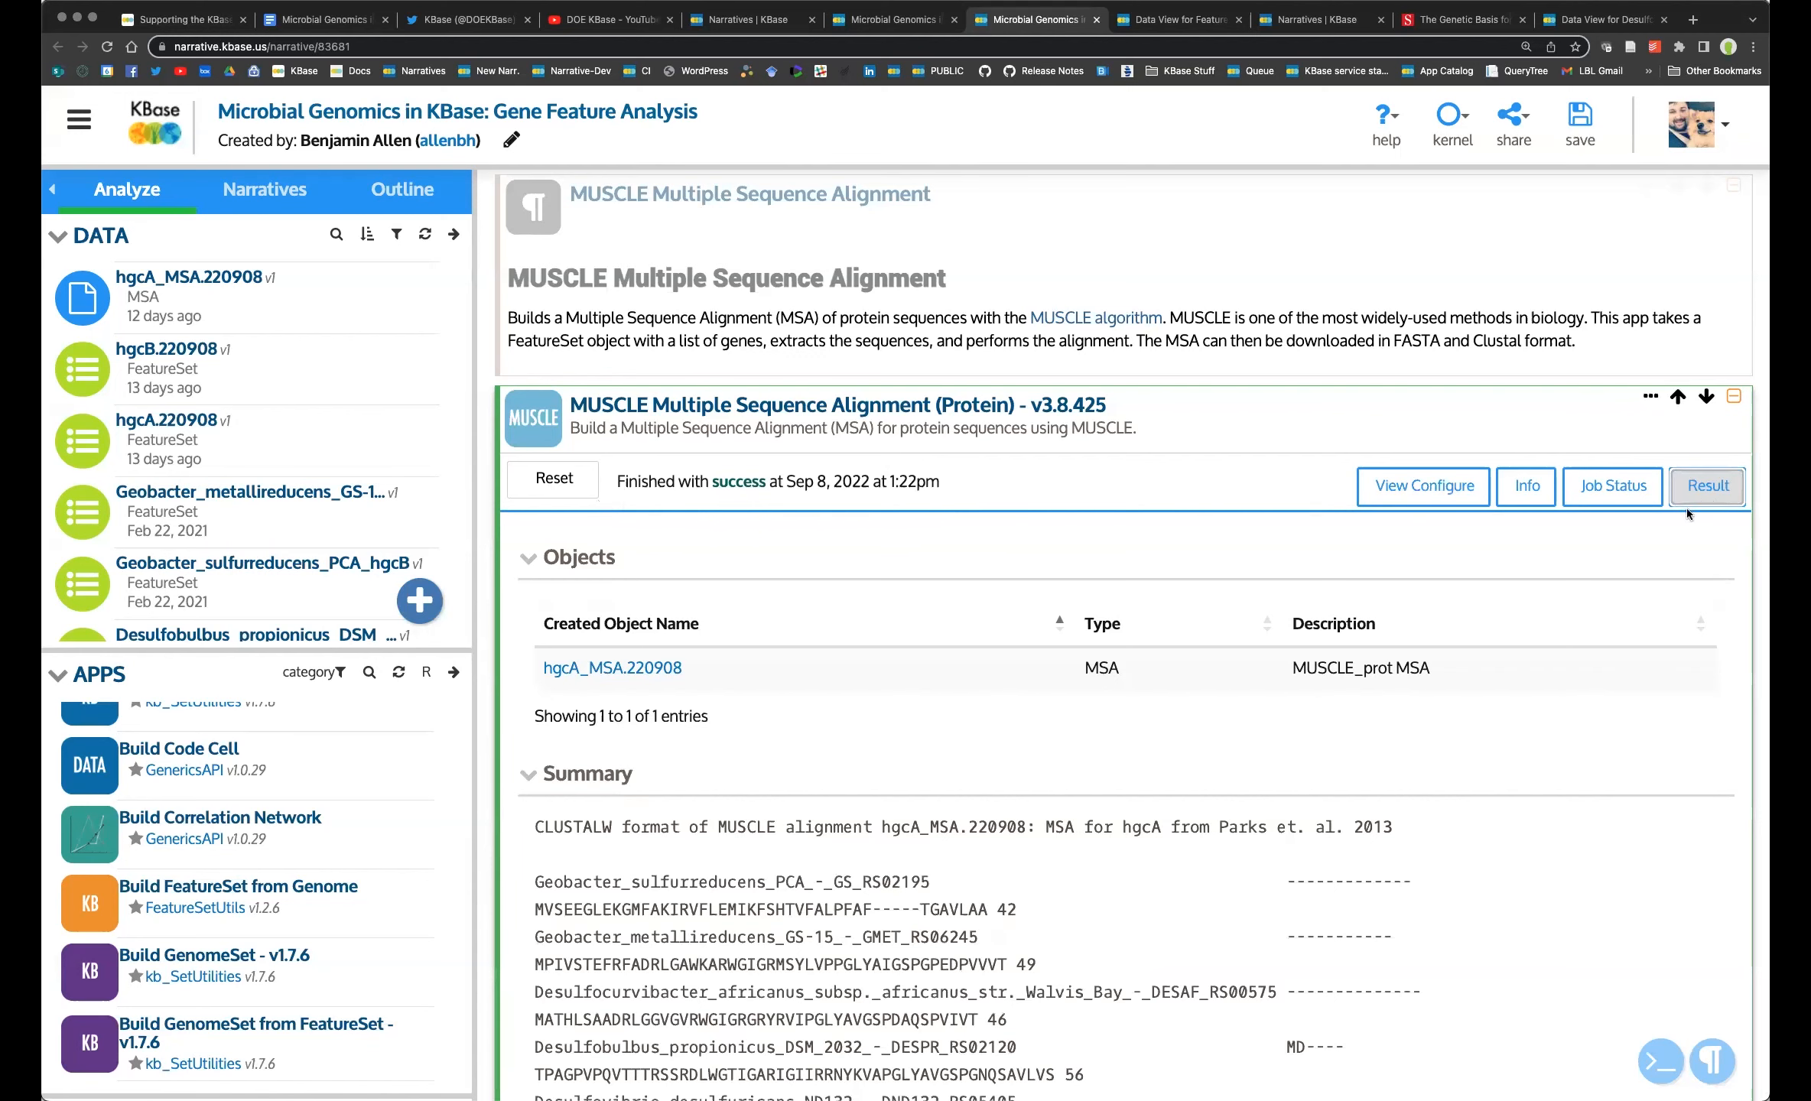
pyautogui.click(1426, 491)
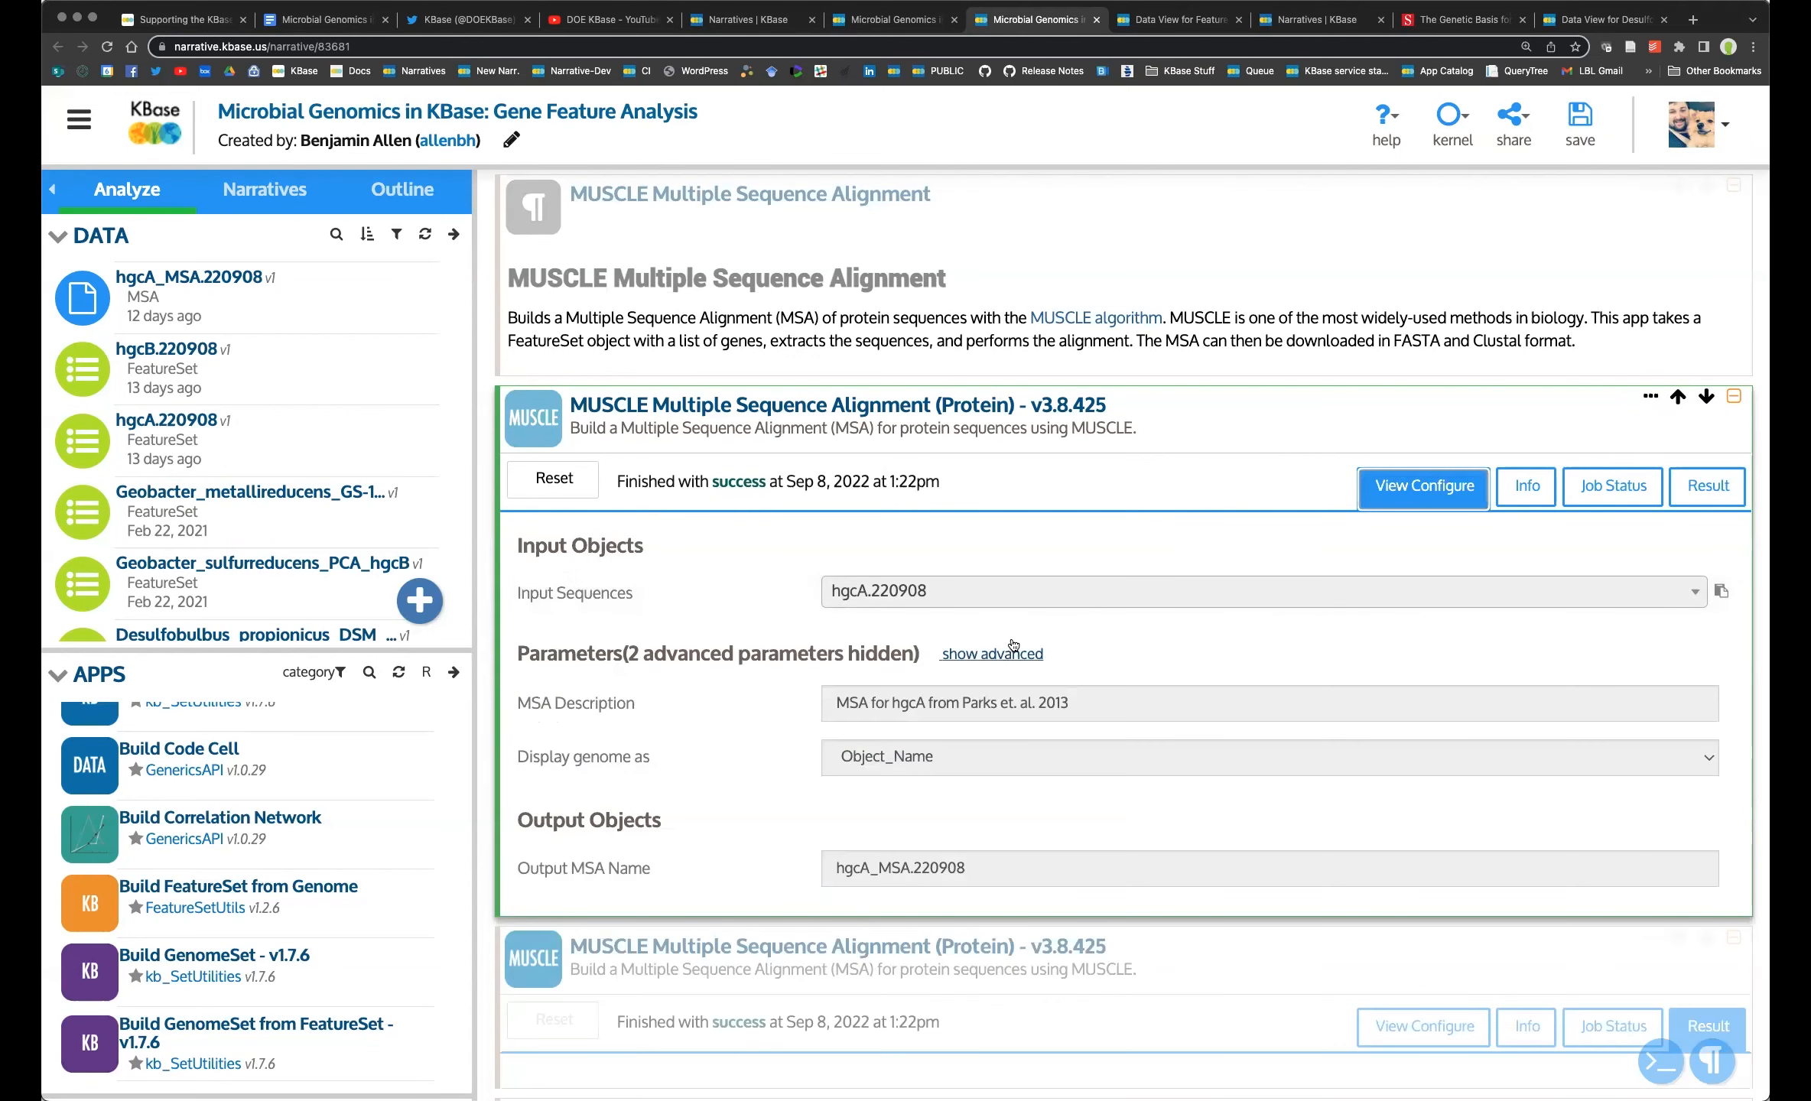
pyautogui.click(992, 654)
pyautogui.scroll(-2, 1358, 615)
pyautogui.scroll(-2, 1358, 616)
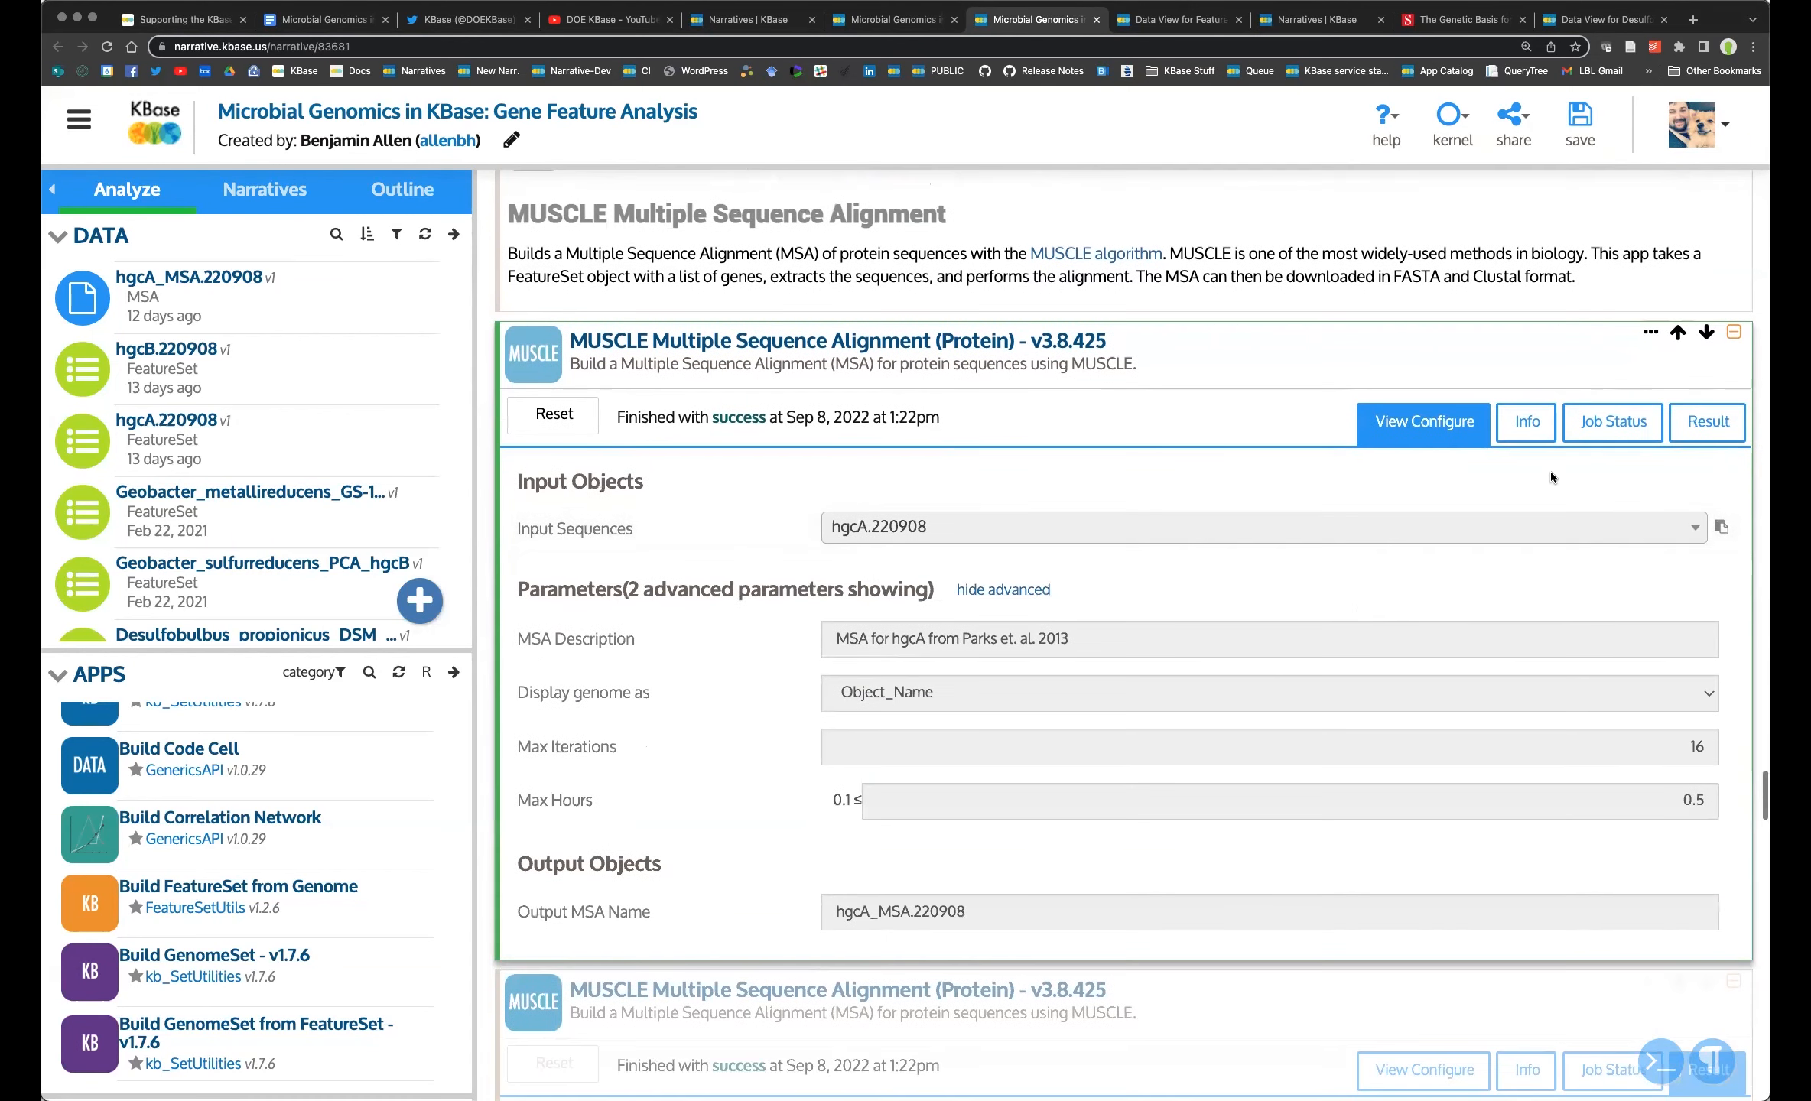
# Return to the hgcA MUSCLE alignment result and read through the CLUSTALW alignment in its summary.
pyautogui.click(1703, 433)
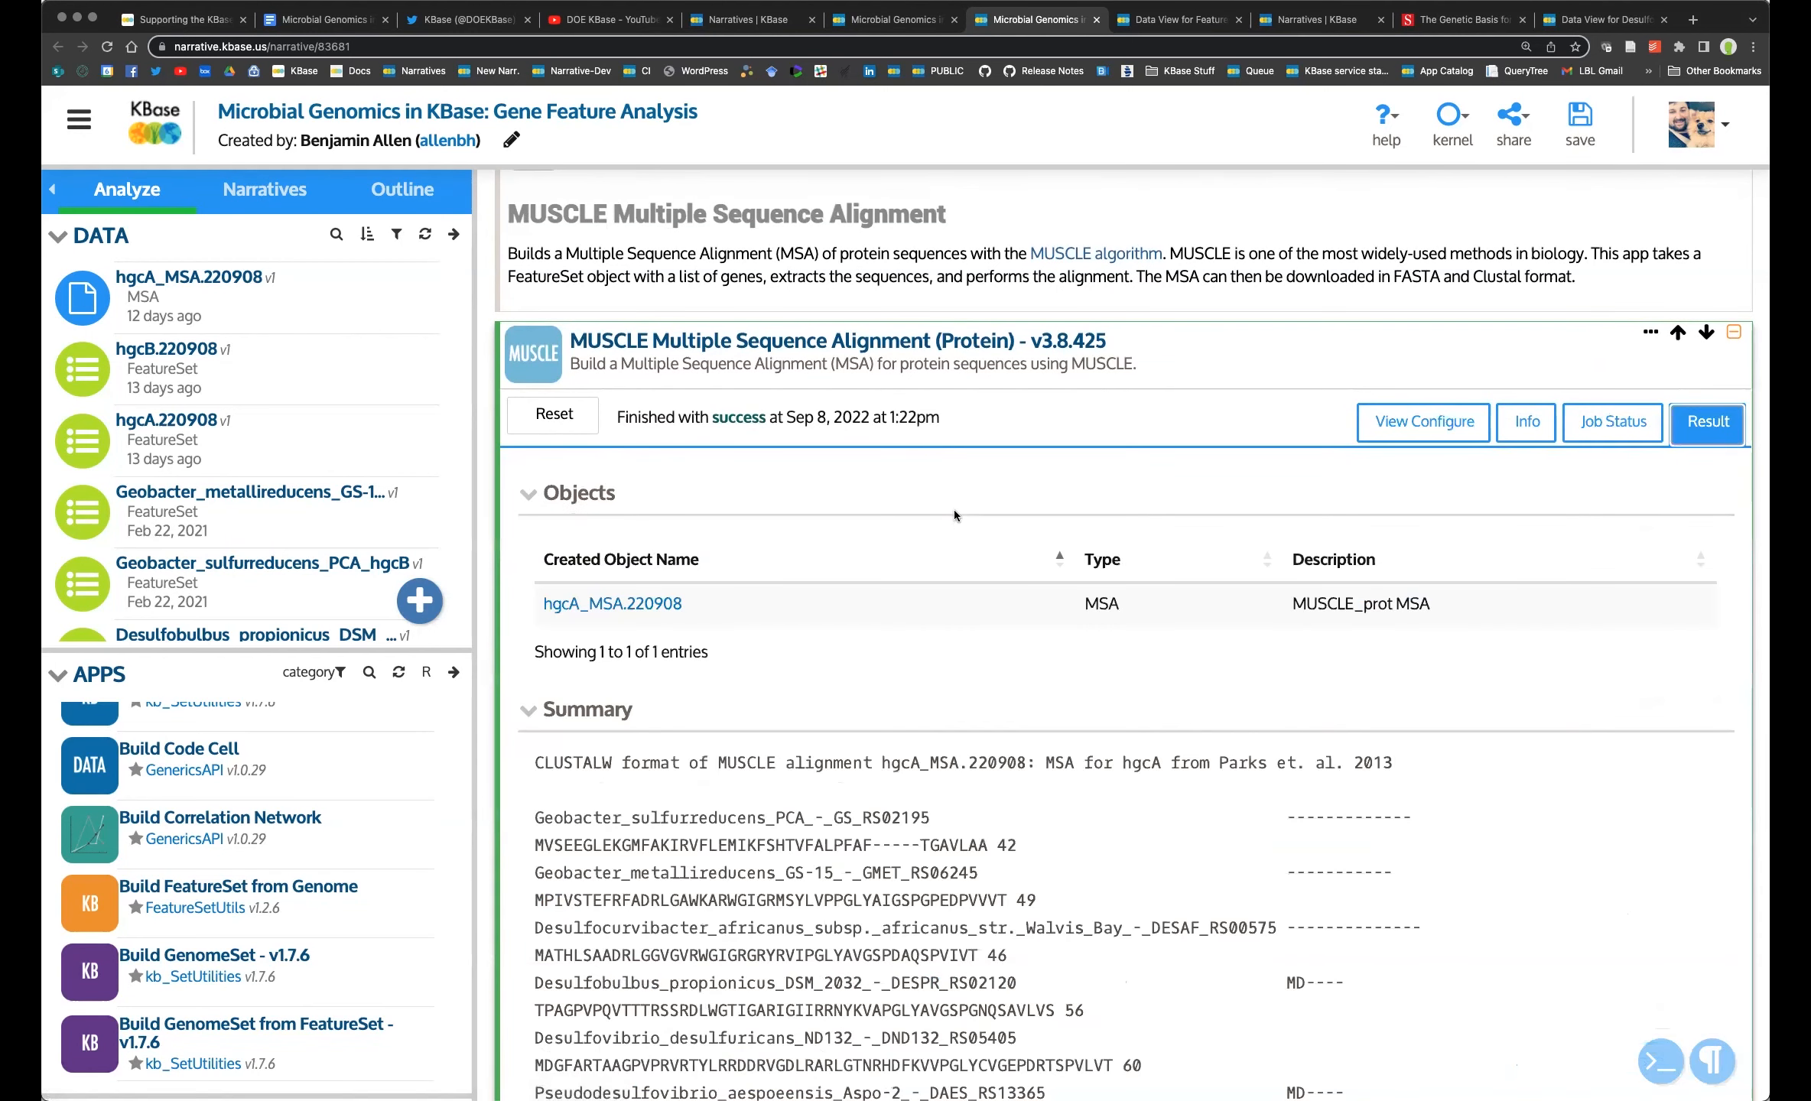
pyautogui.scroll(-5, 955, 708)
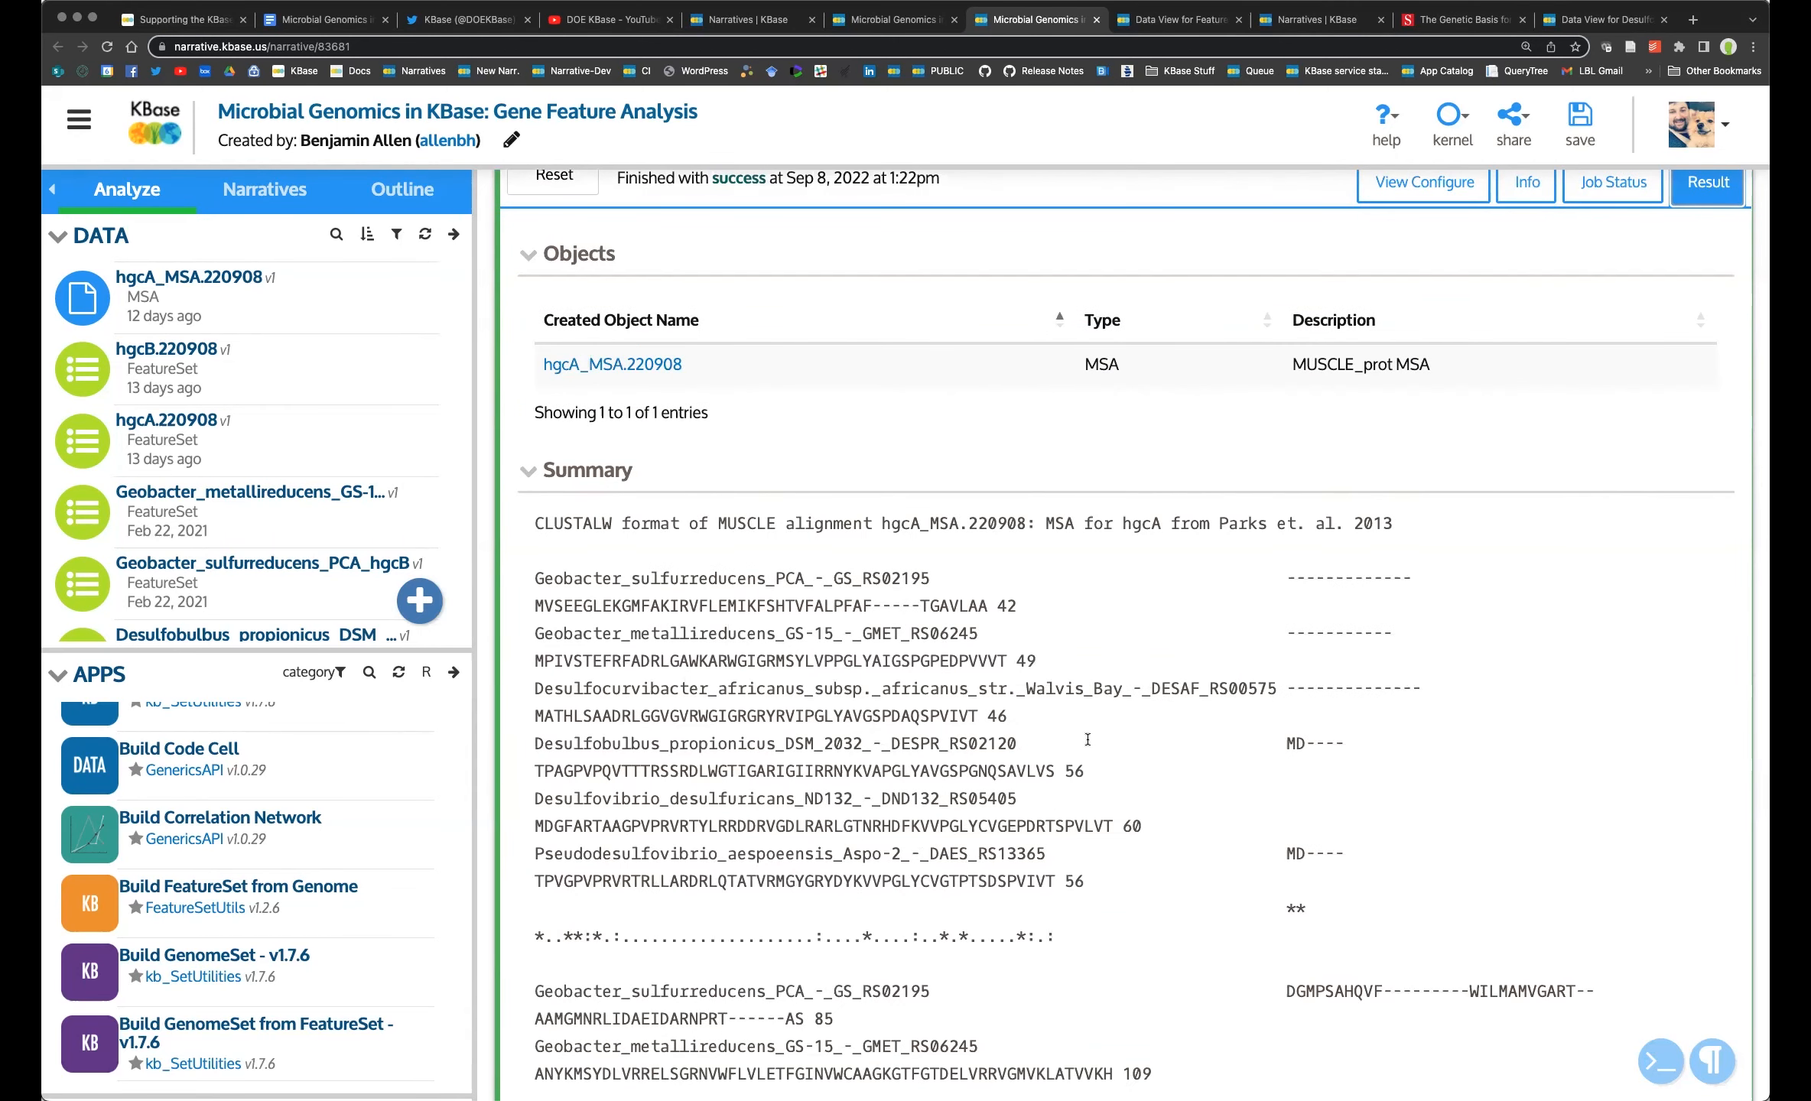
pyautogui.scroll(-7, 1089, 730)
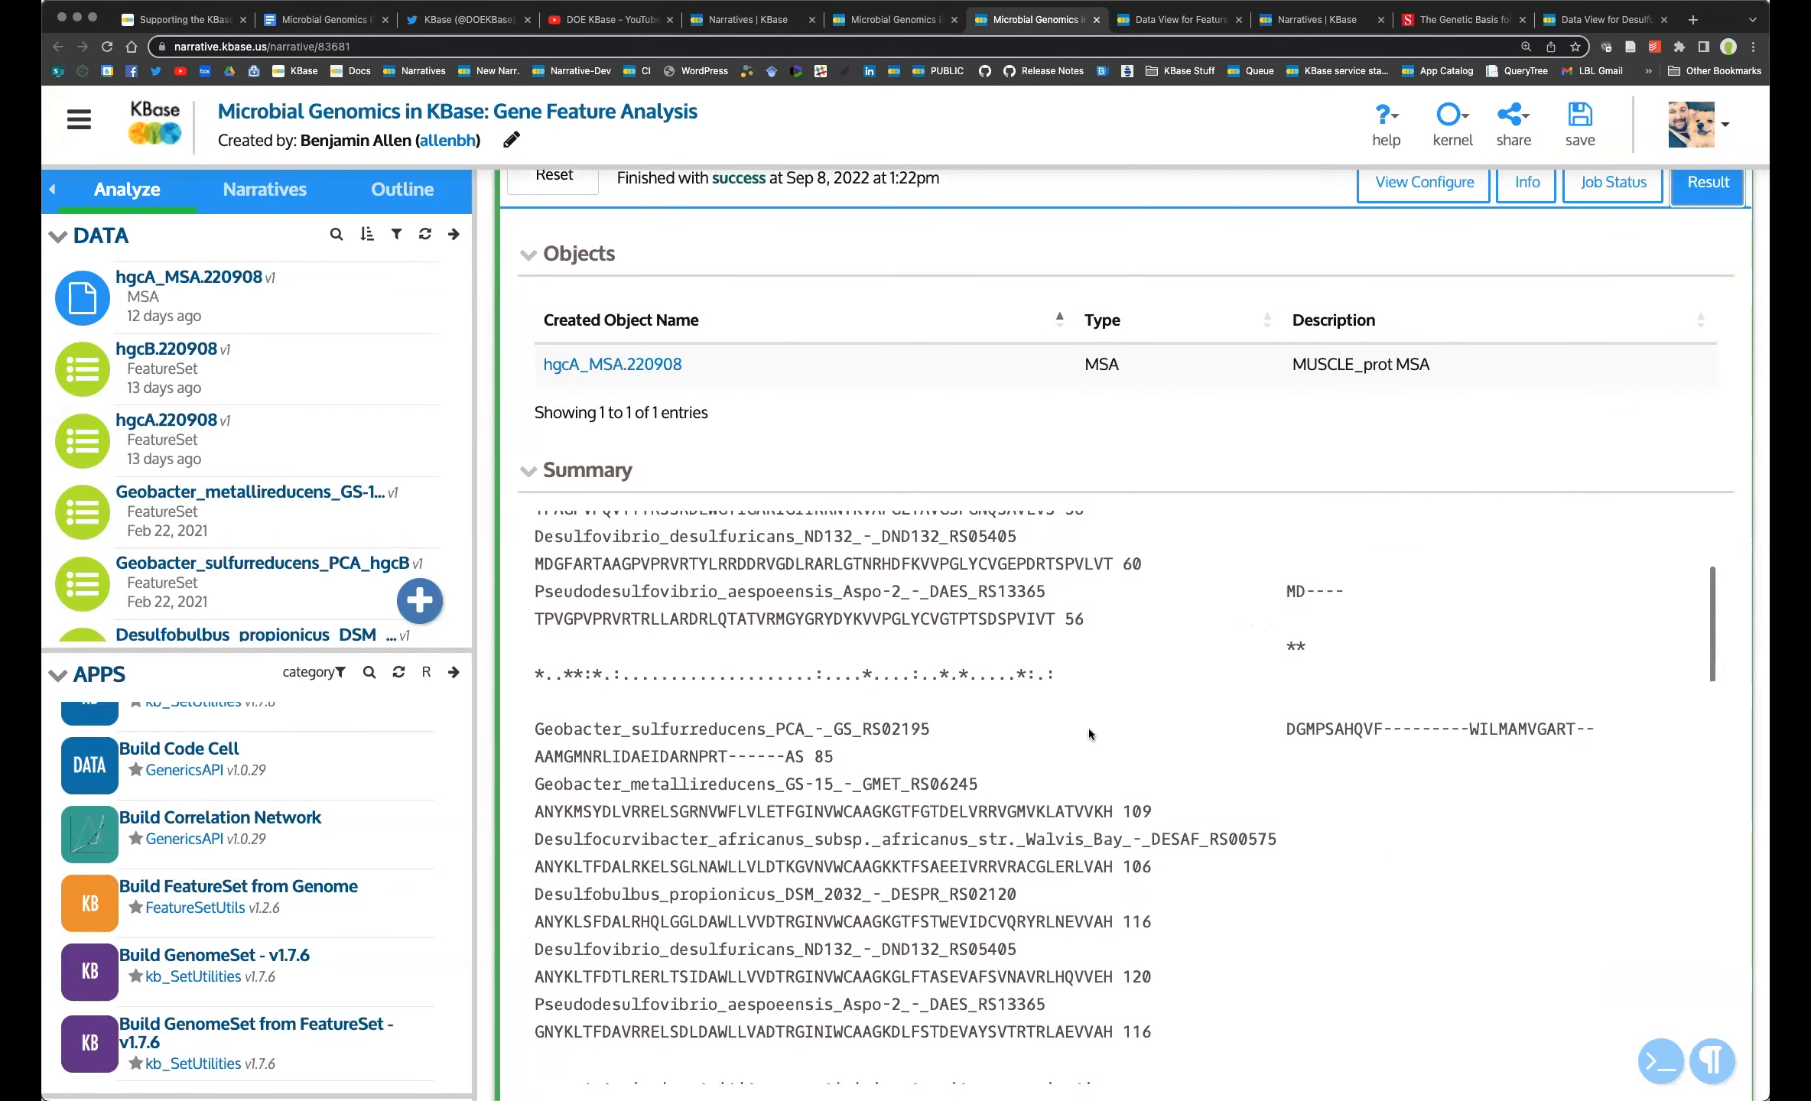
pyautogui.scroll(-2, 1088, 729)
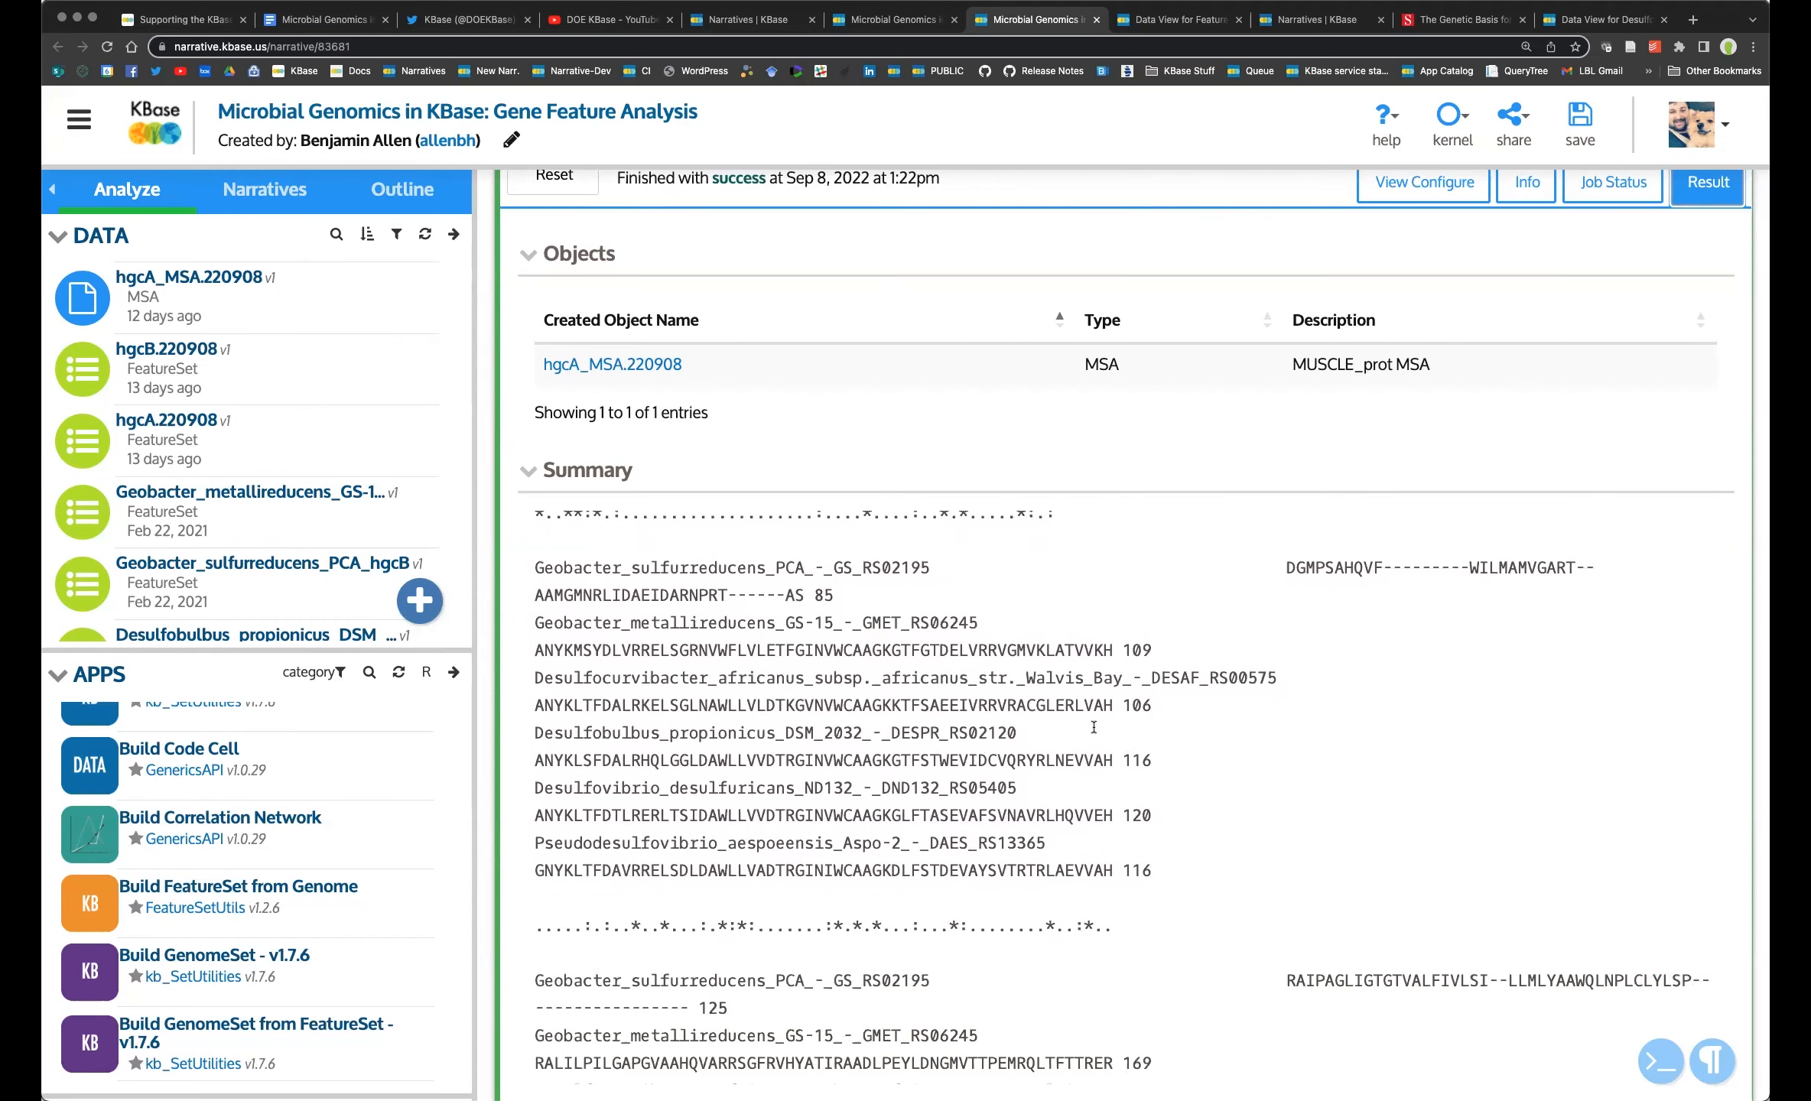
# Examine the remaining sequence blocks of the hgcA CLUSTALW alignment and the output files listed with it.
pyautogui.scroll(-2, 1094, 726)
pyautogui.scroll(-1, 468, 403)
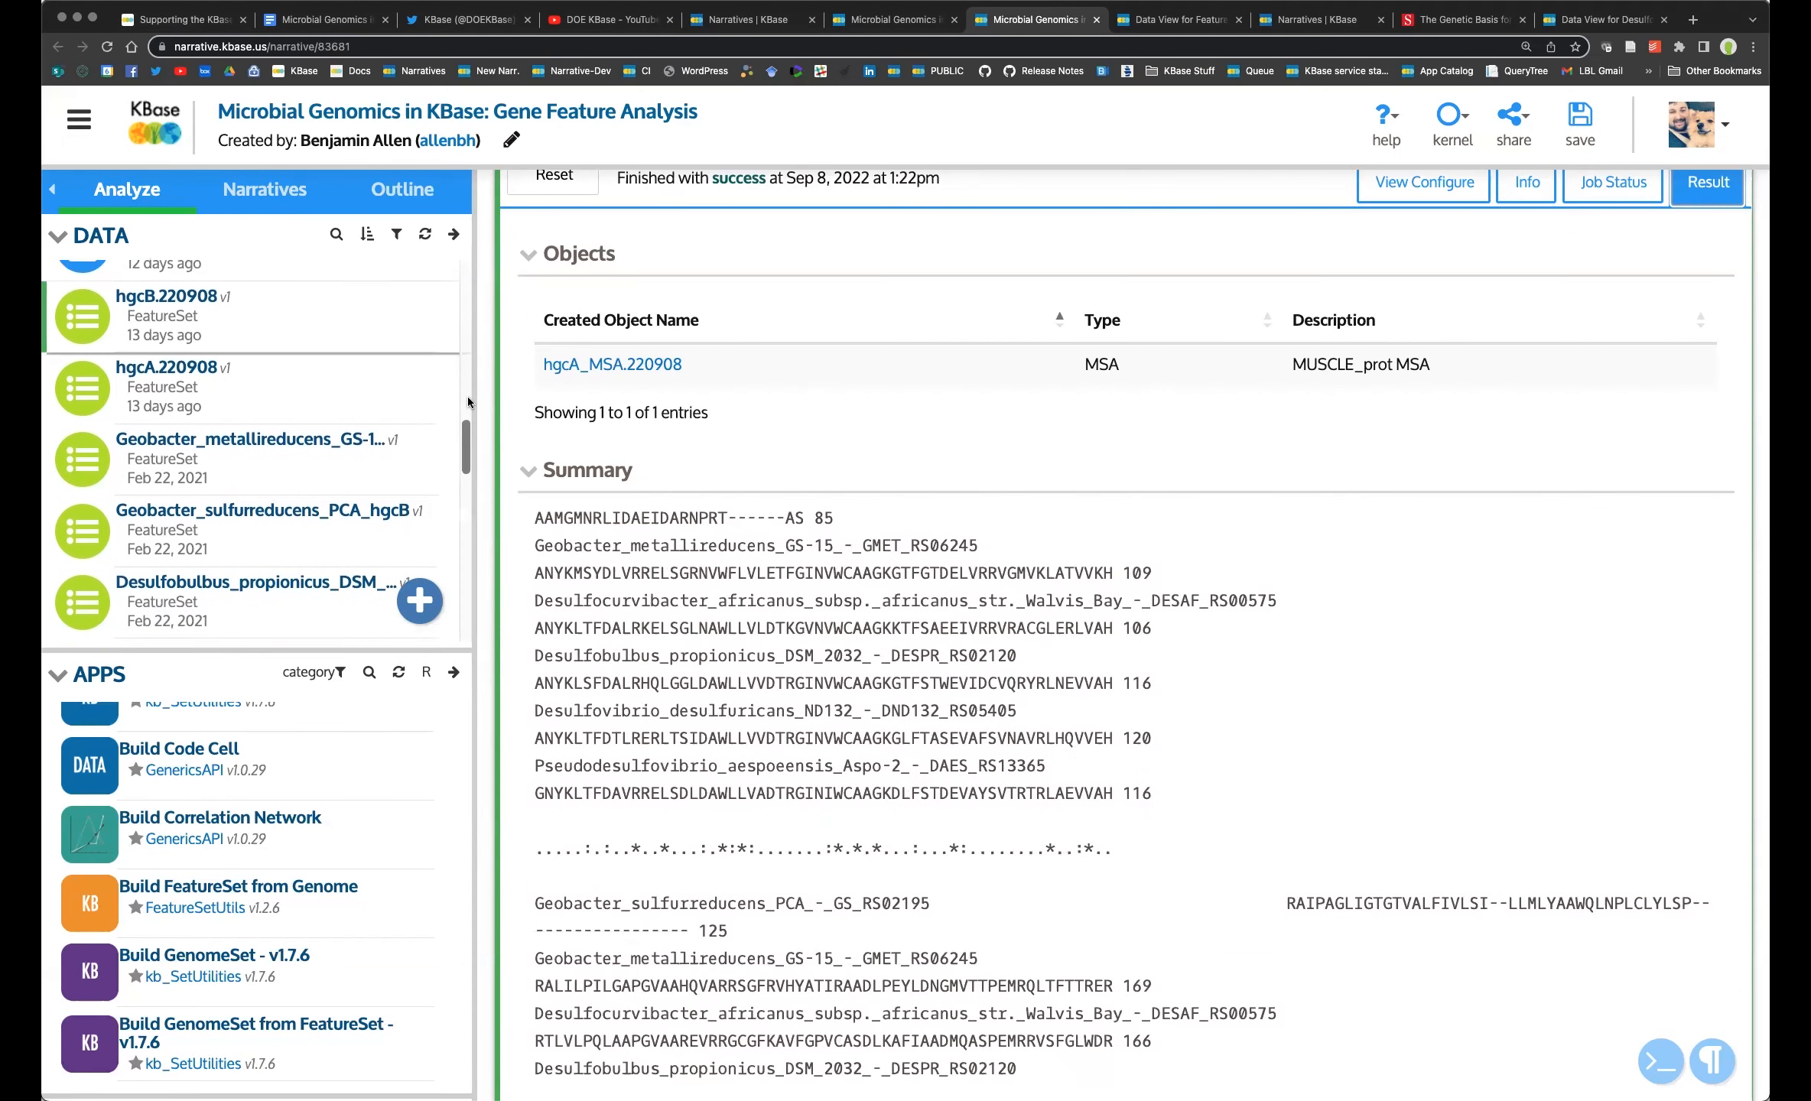
pyautogui.scroll(-5, 584, 582)
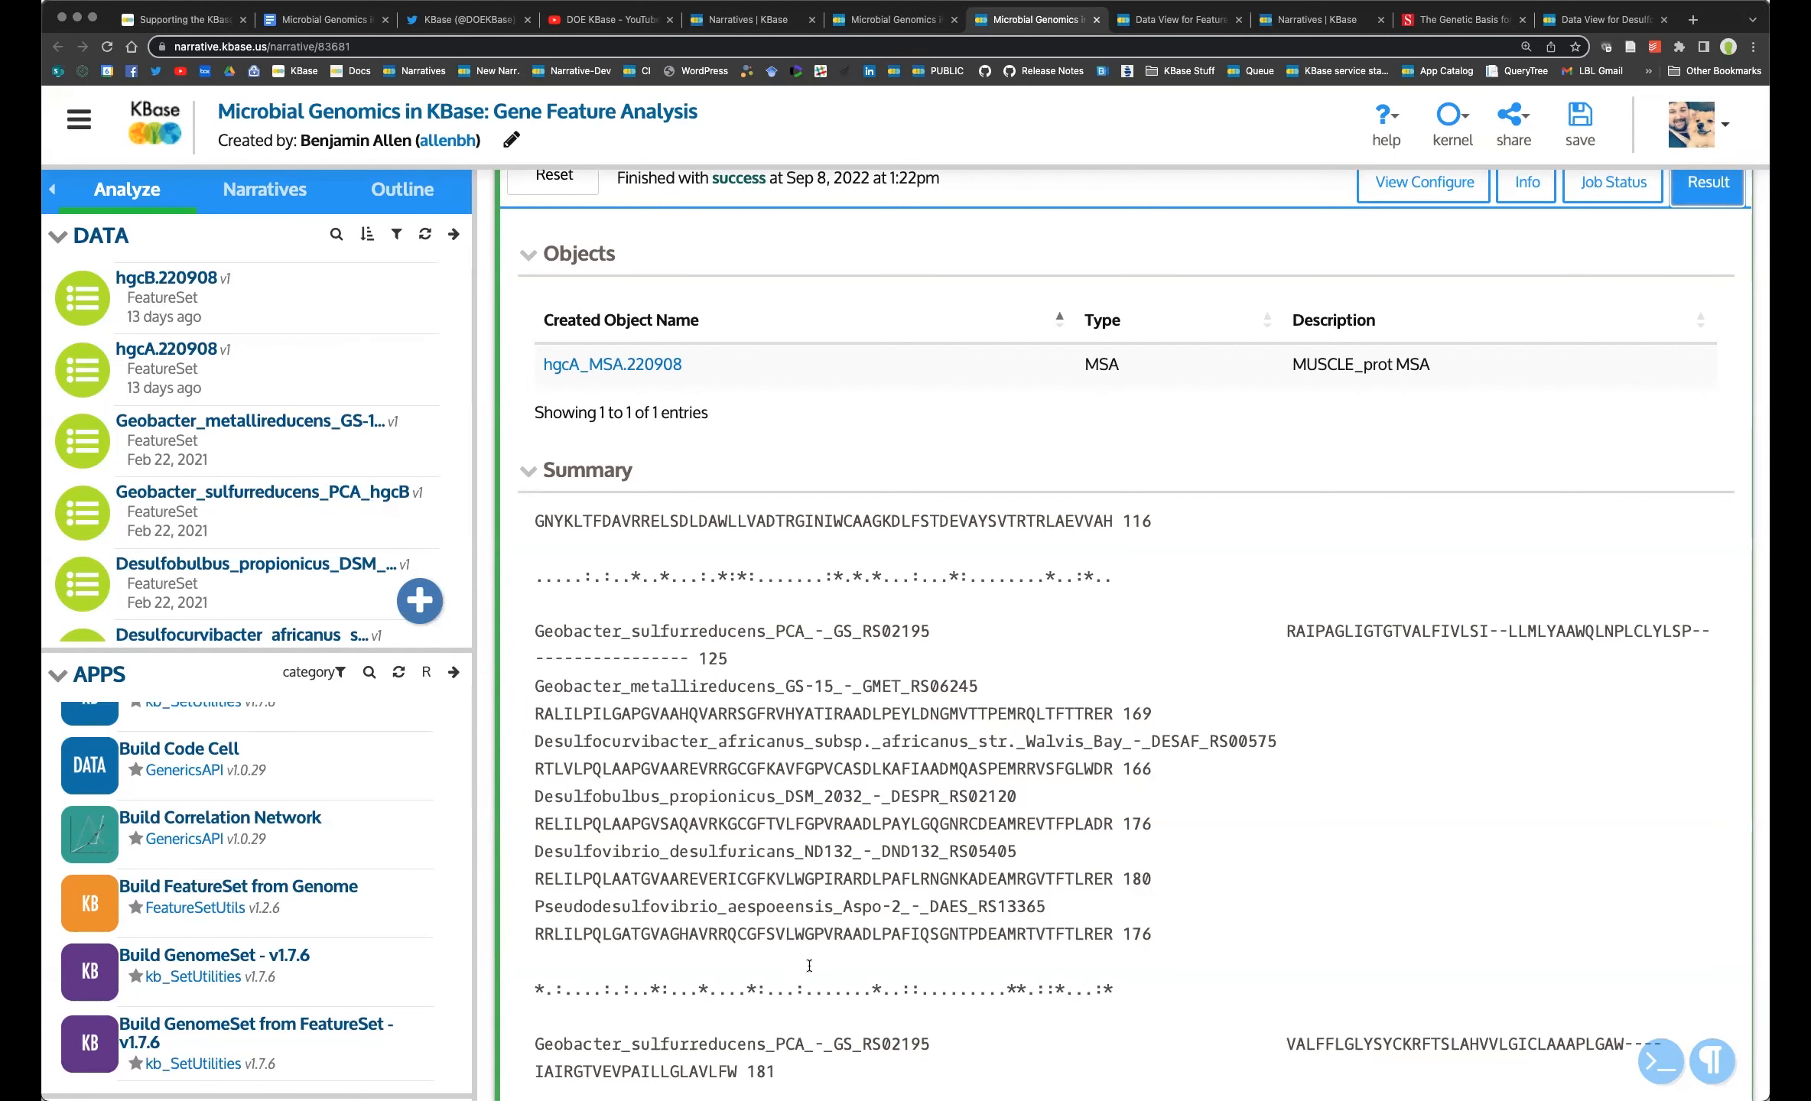
pyautogui.scroll(1, 852, 967)
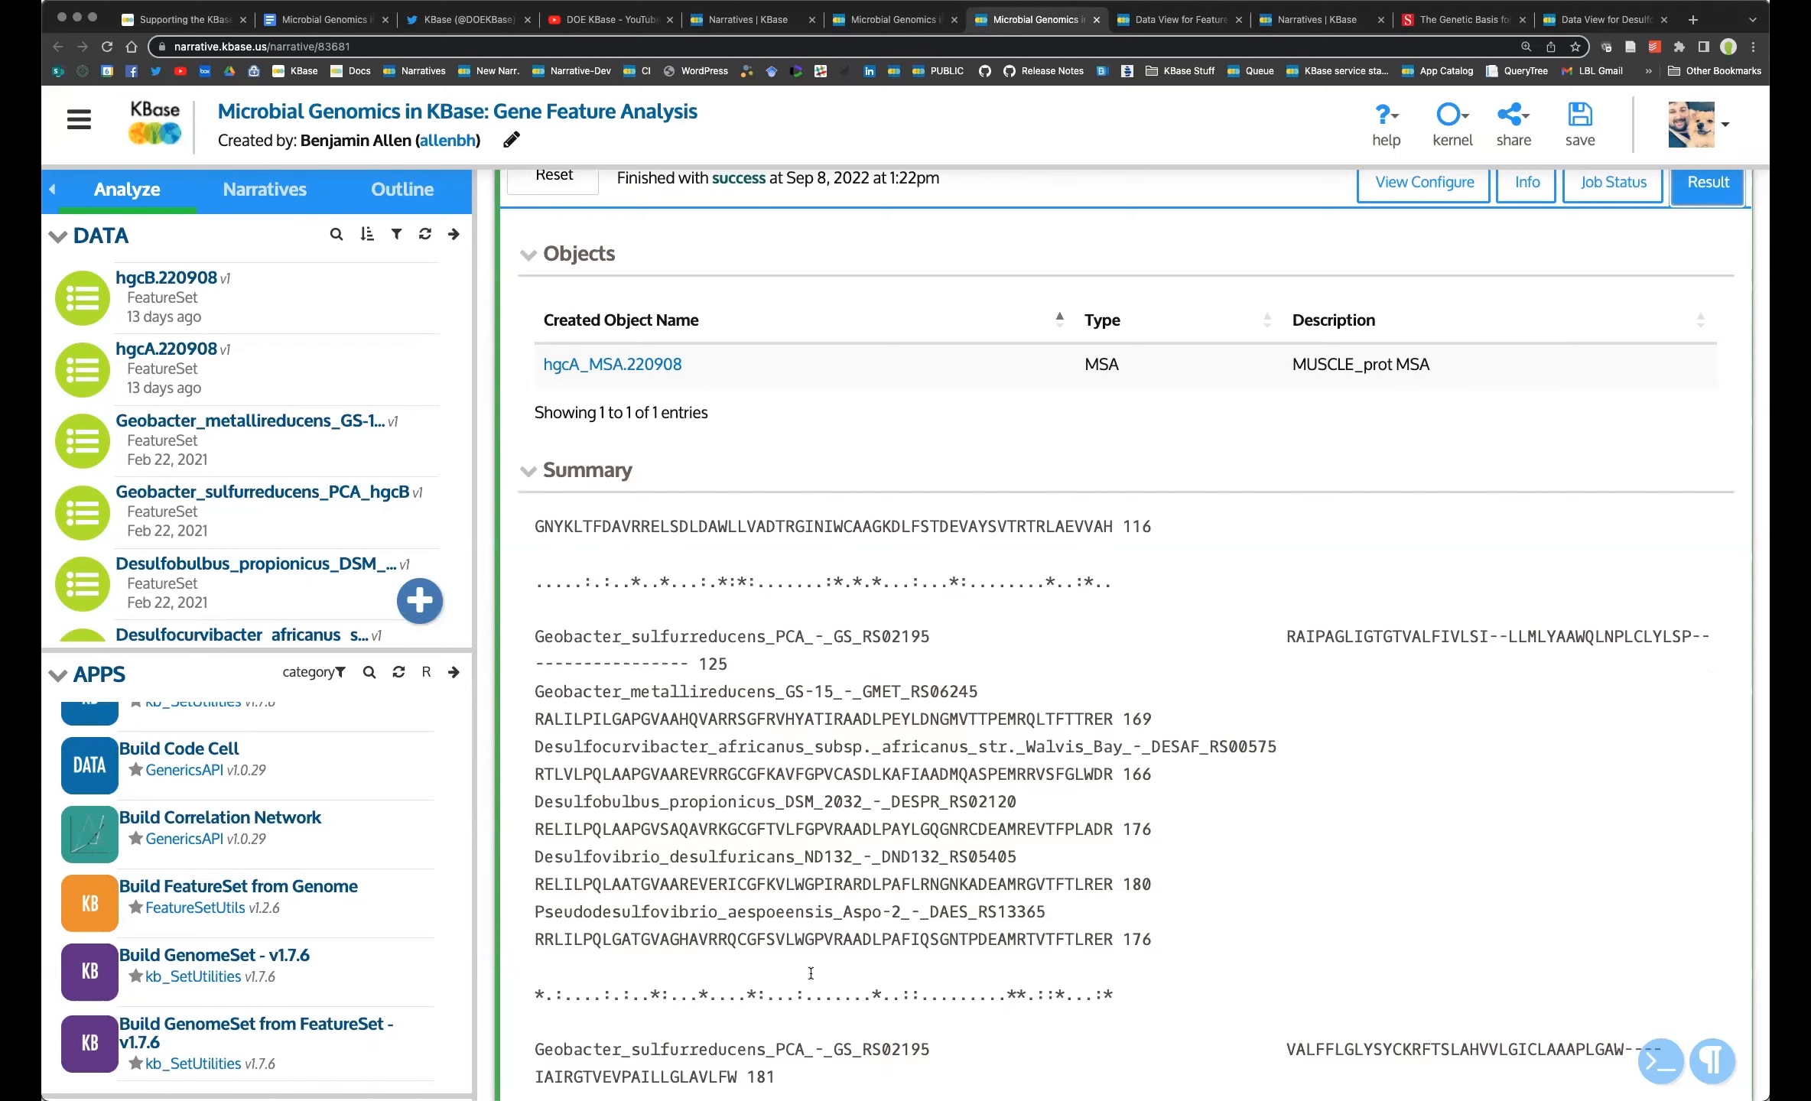
pyautogui.scroll(-5, 595, 897)
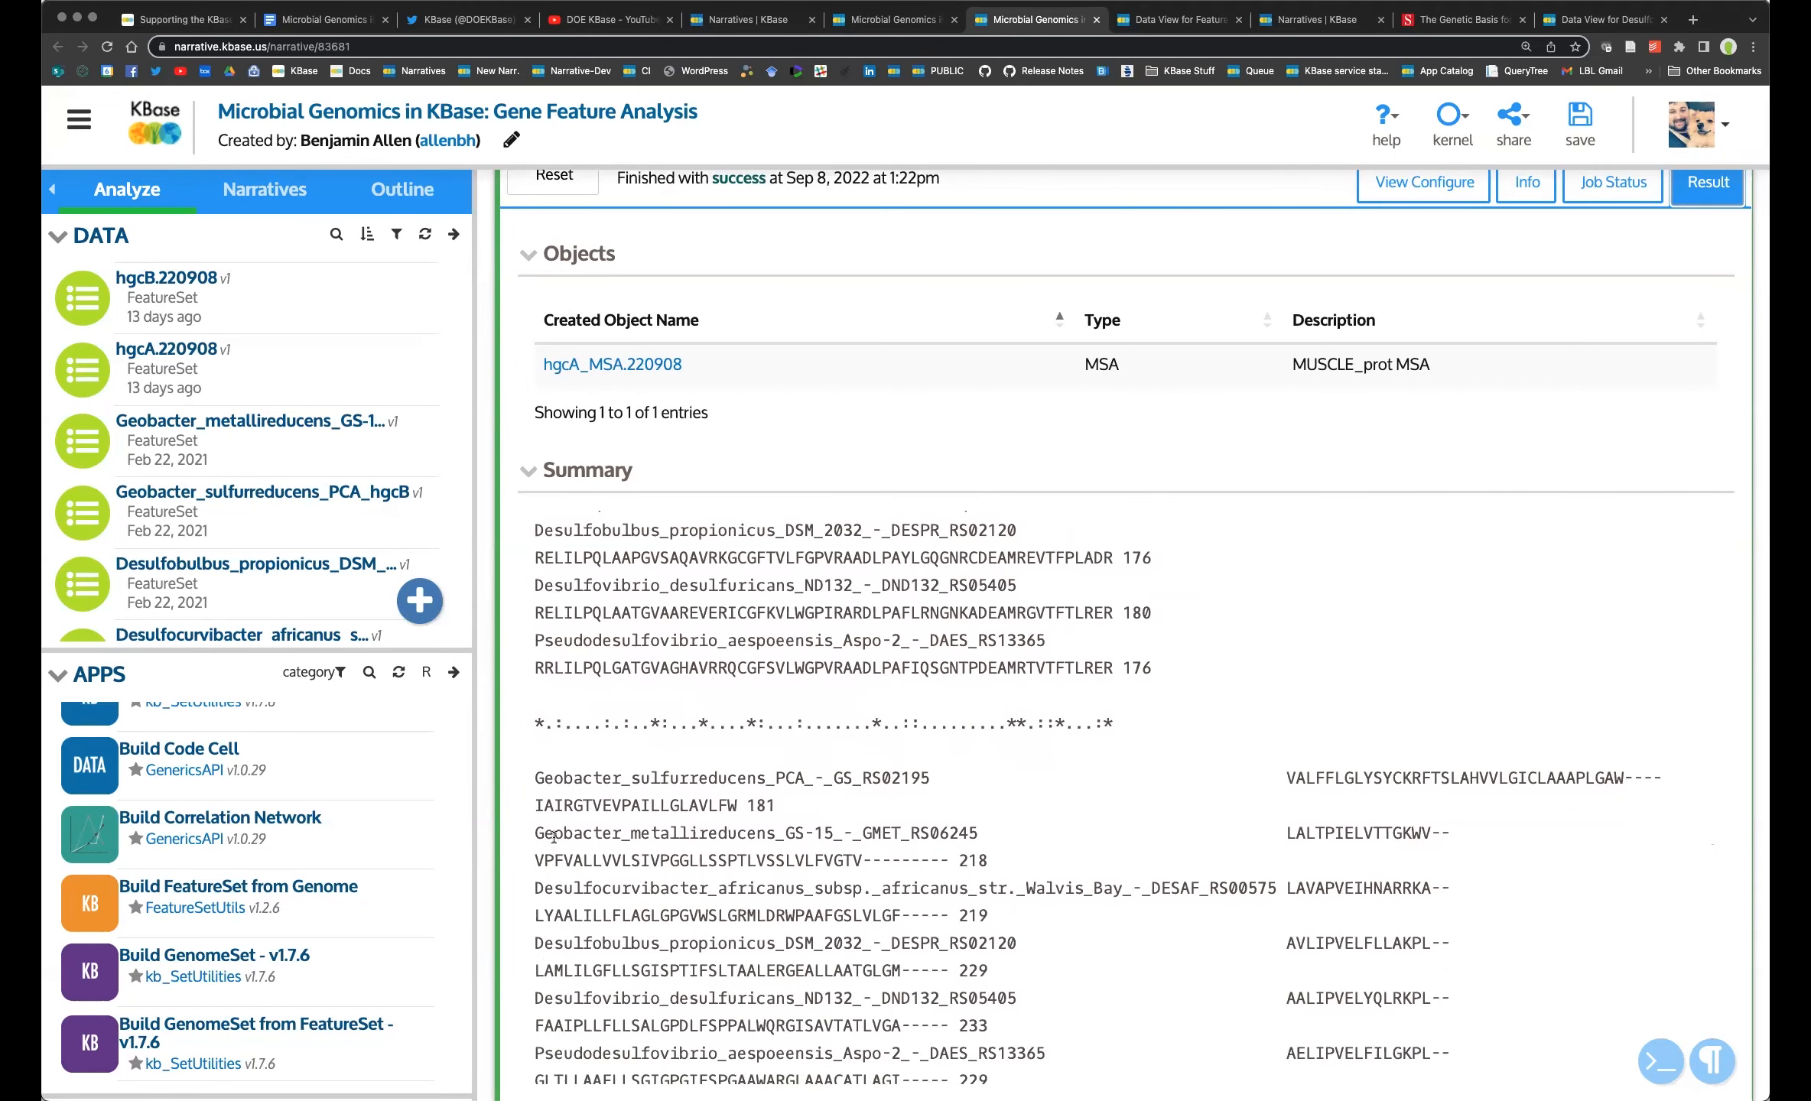
pyautogui.scroll(-10, 552, 837)
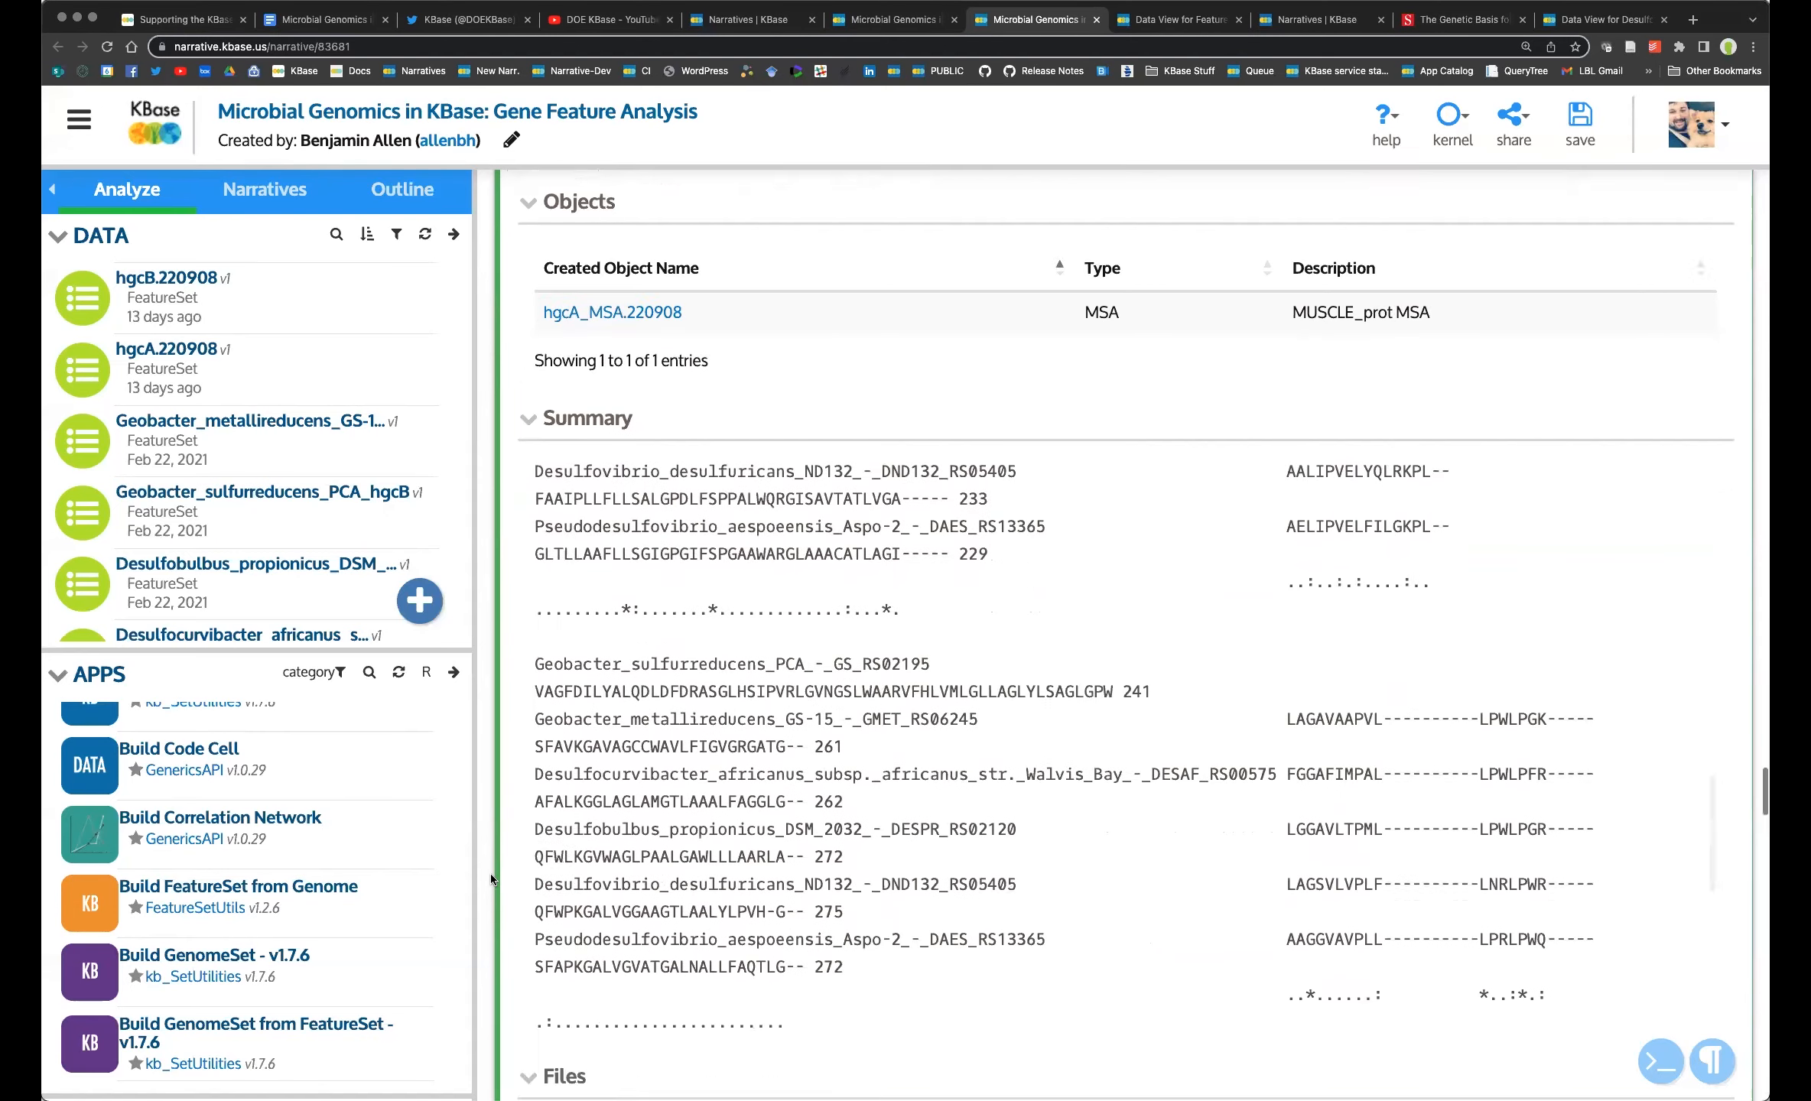
pyautogui.scroll(-3, 504, 878)
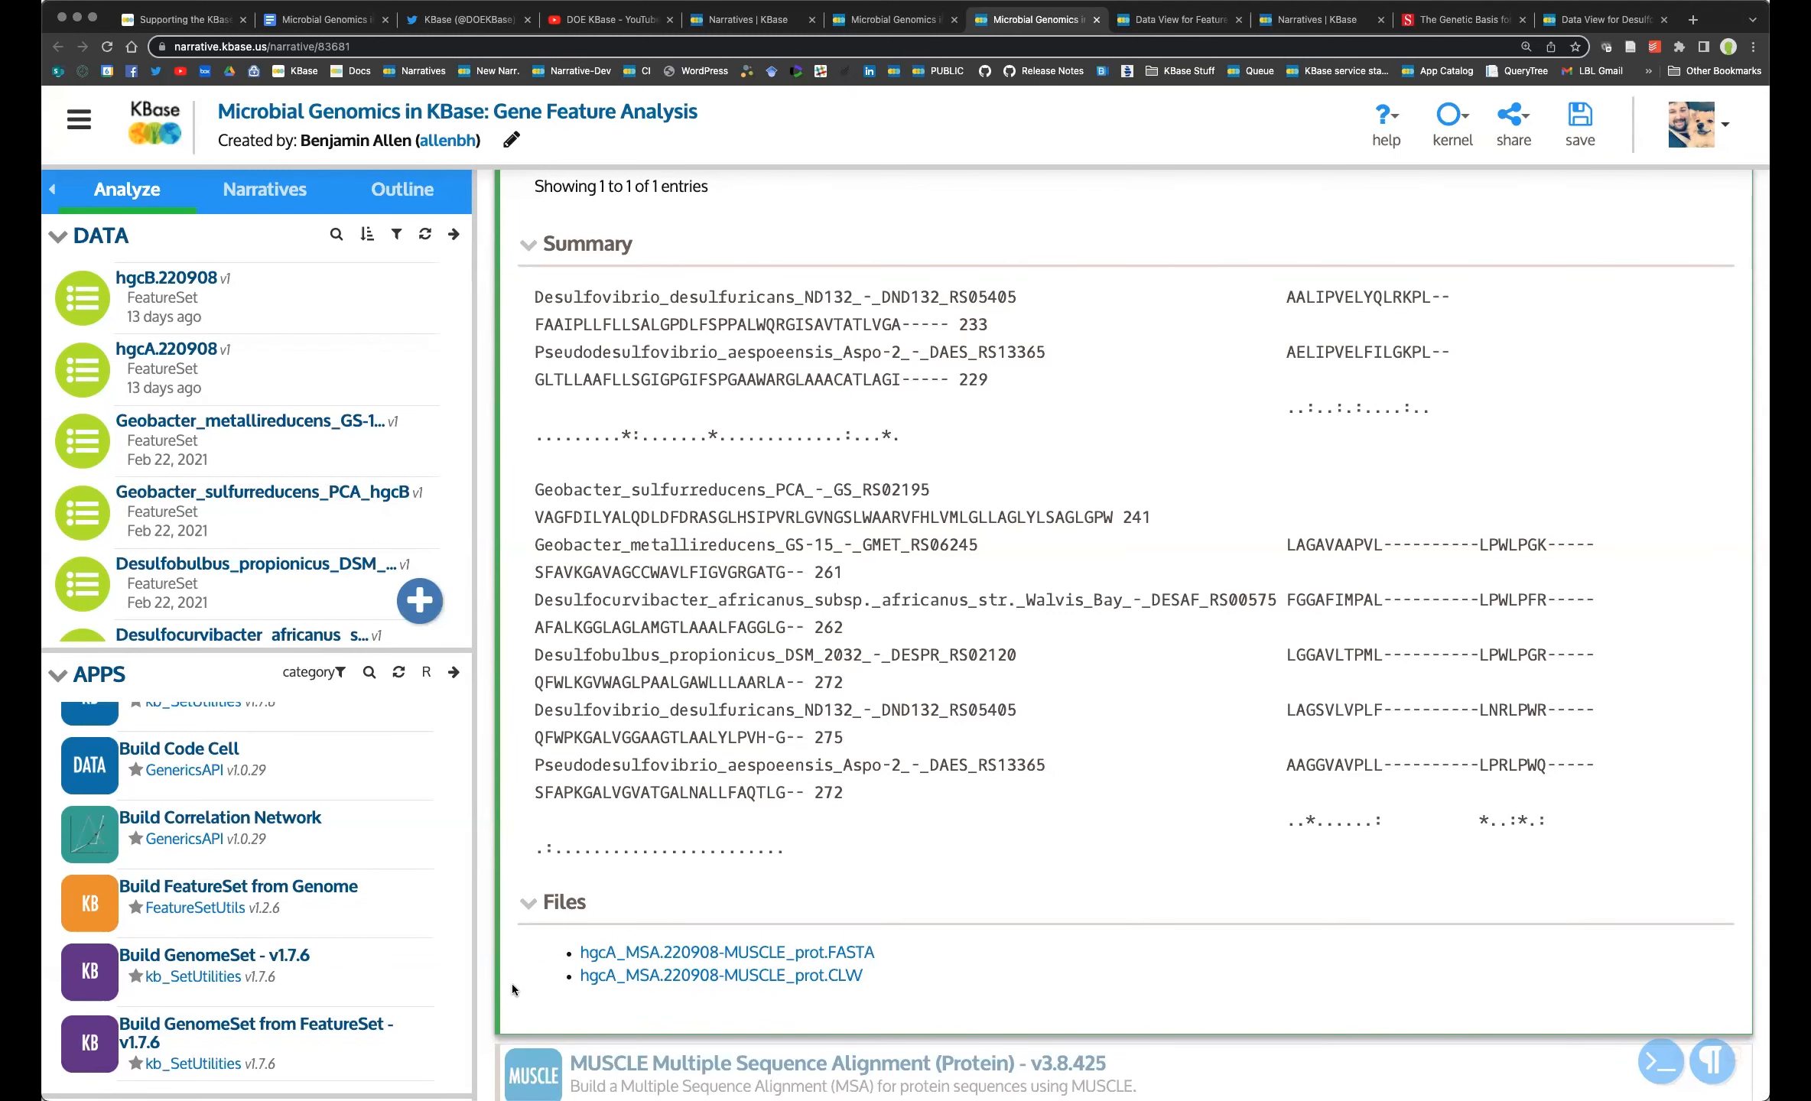
pyautogui.scroll(3, 535, 933)
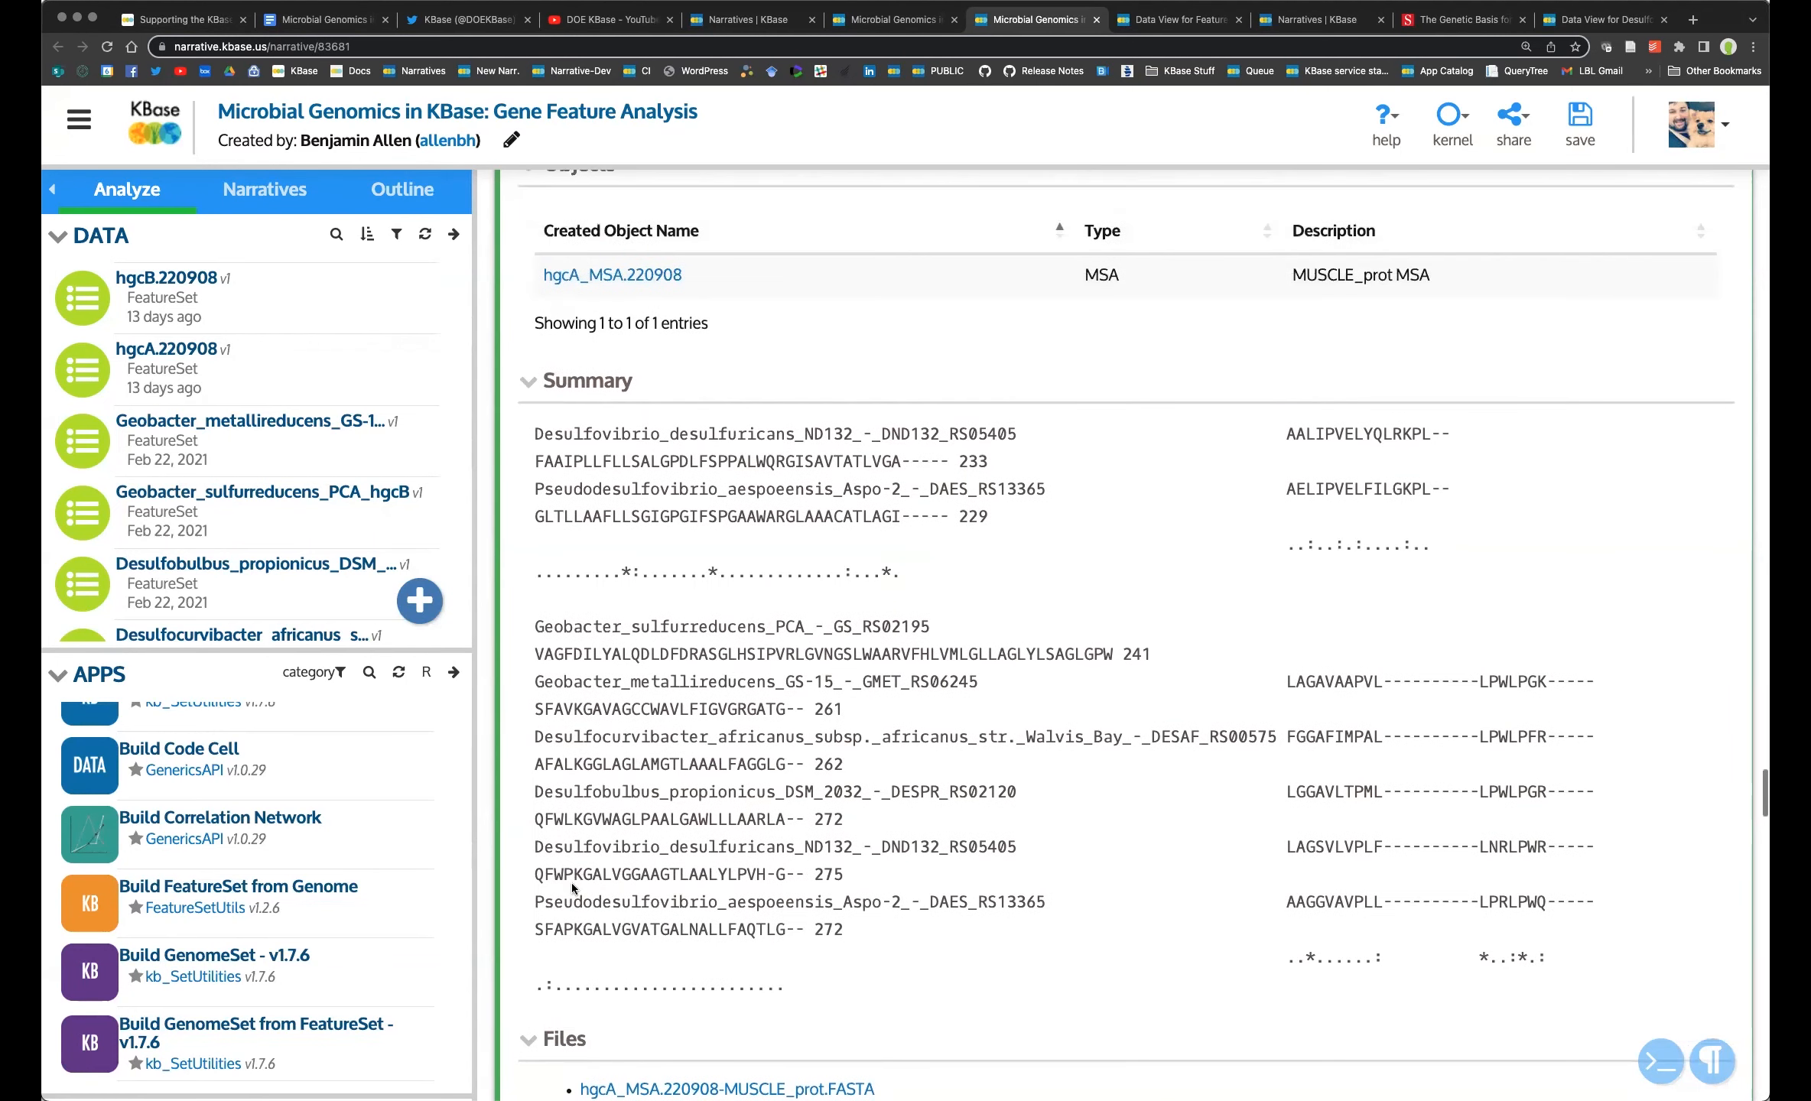
pyautogui.scroll(-3, 613, 868)
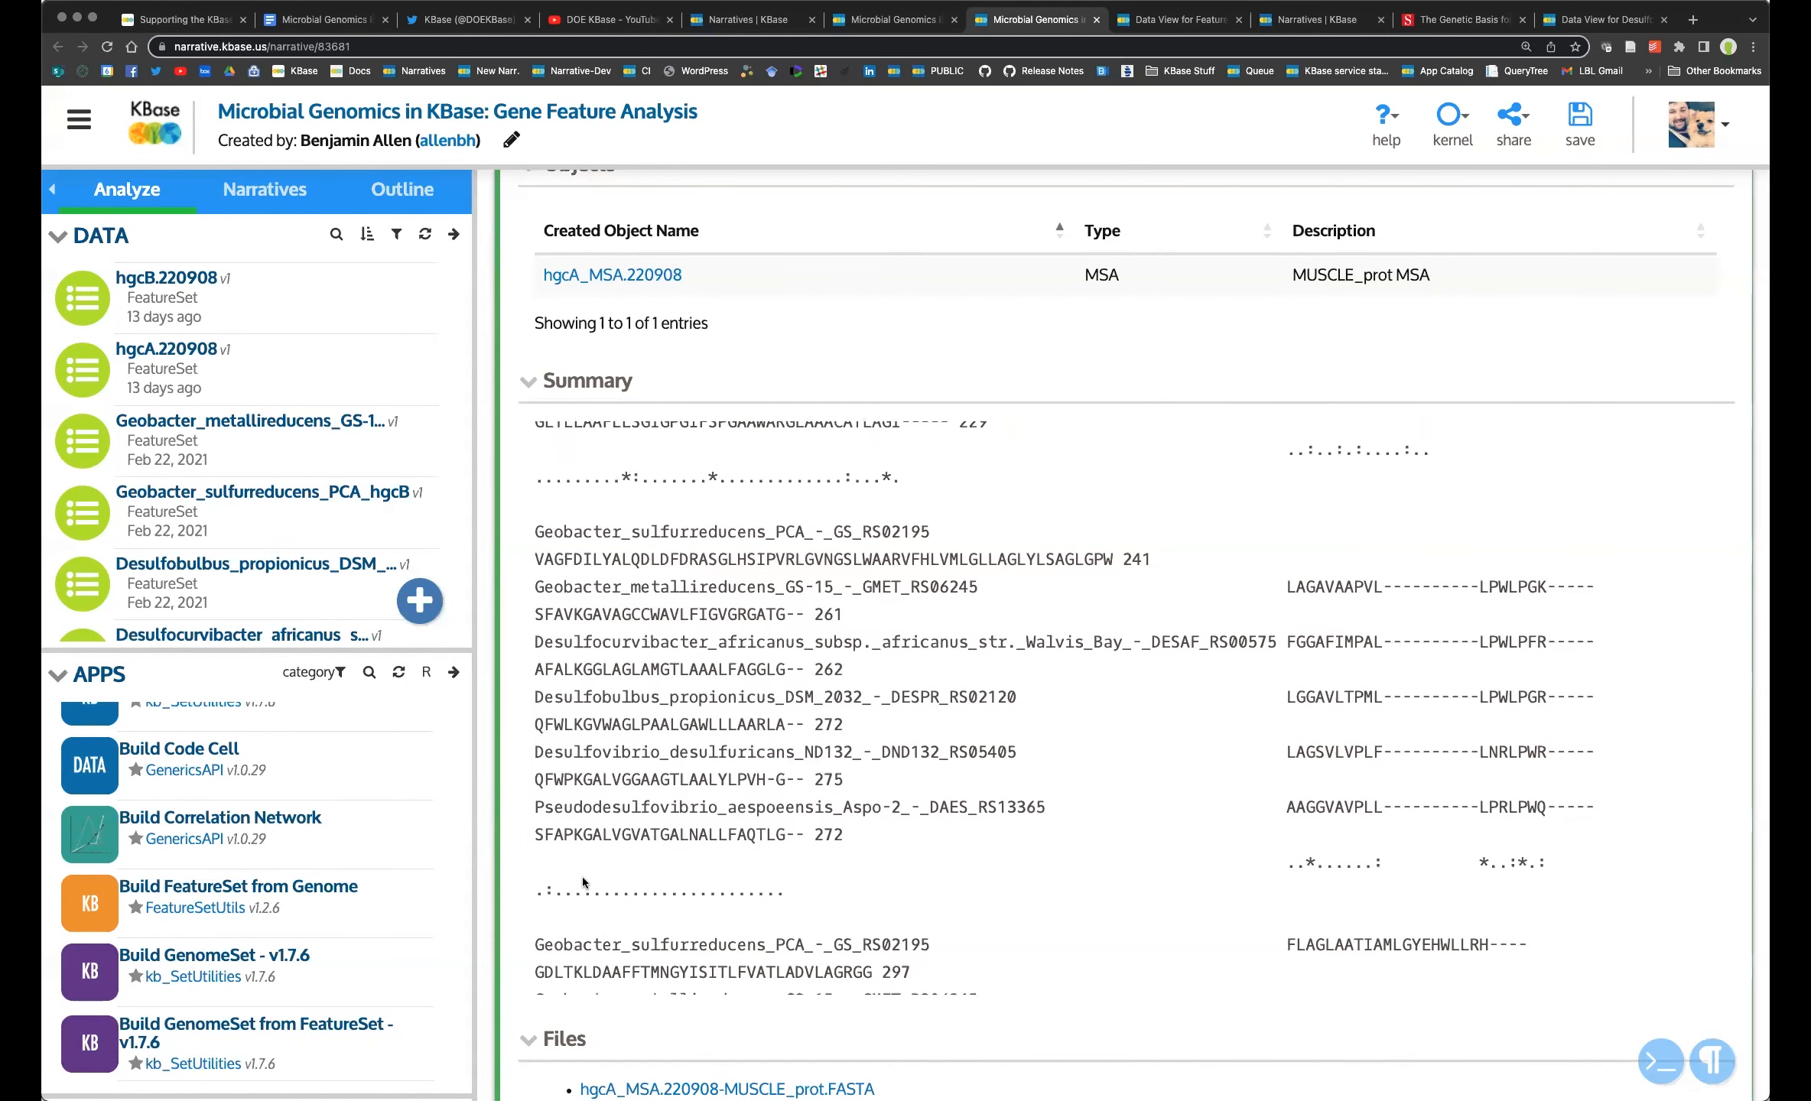
pyautogui.scroll(-3, 591, 879)
pyautogui.scroll(-2, 593, 877)
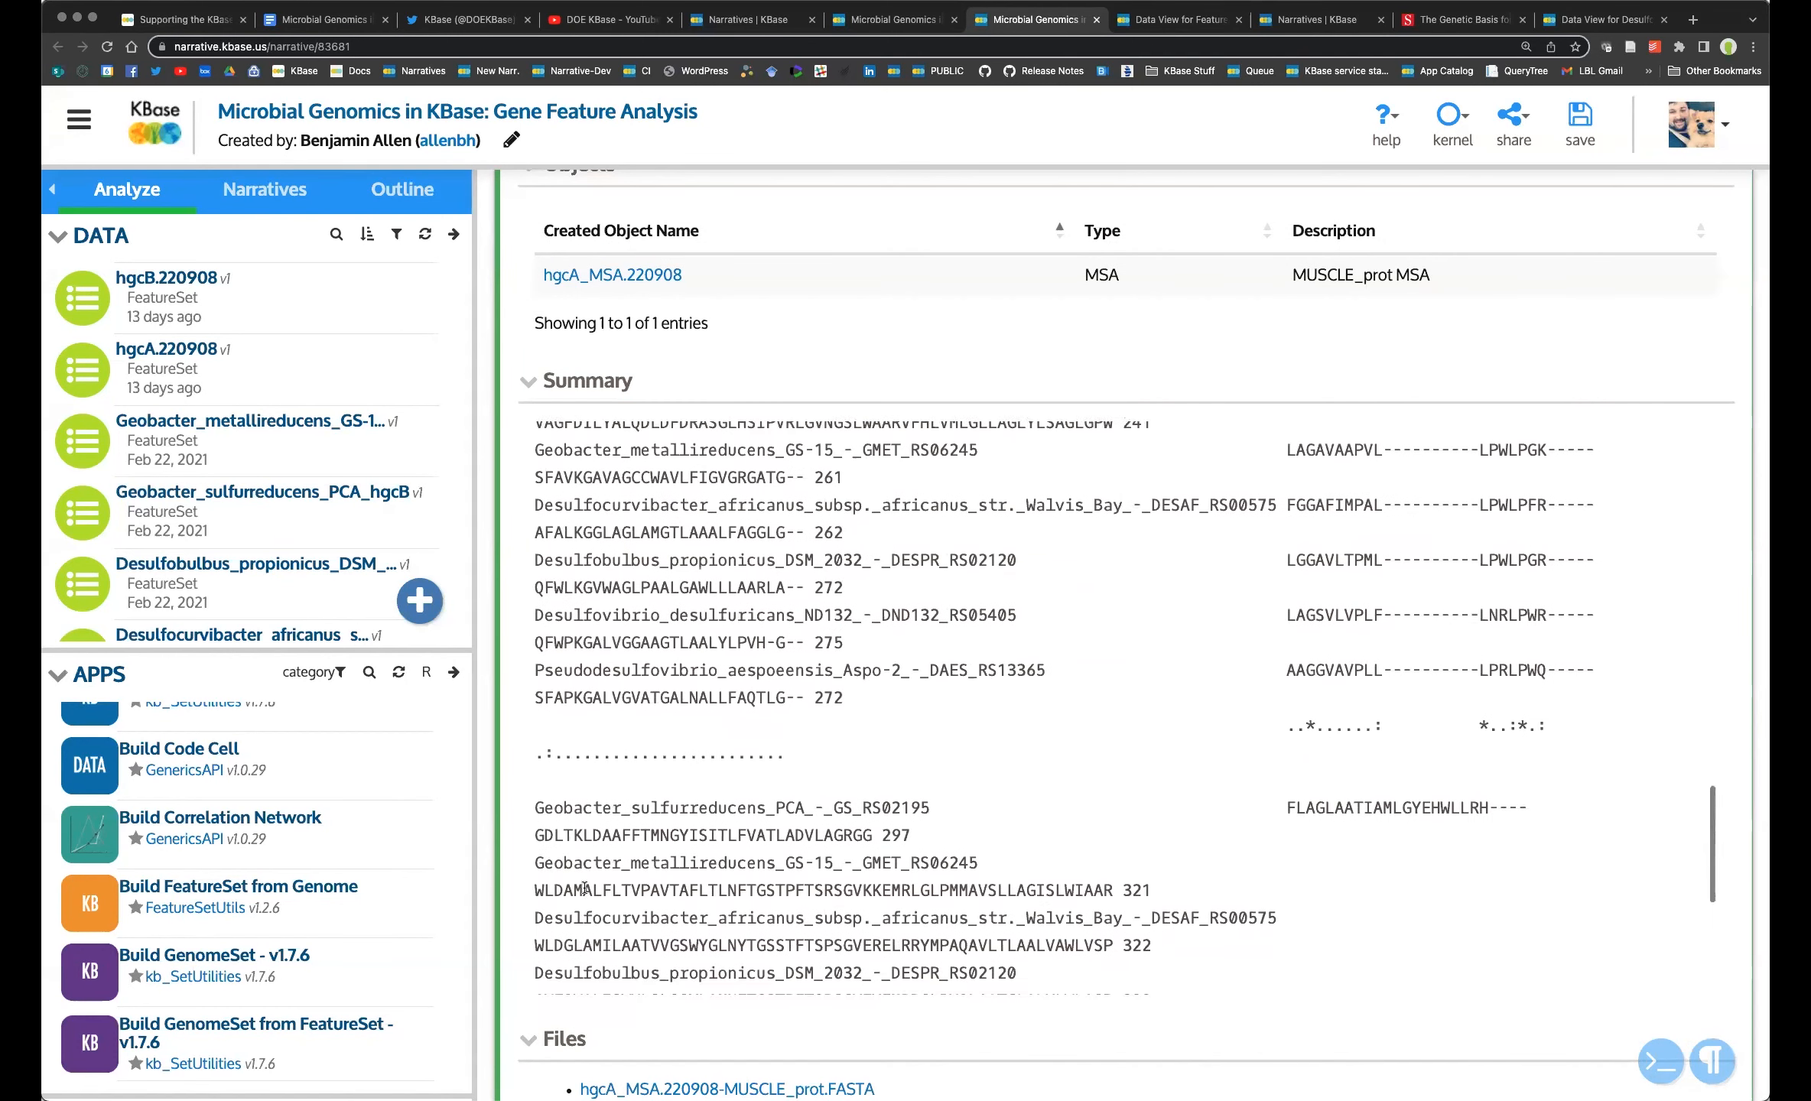
# Reduce the page zoom to 125% so that each sequence row of the hgcA alignment fits on one line.
pyautogui.scroll(10, 602, 873)
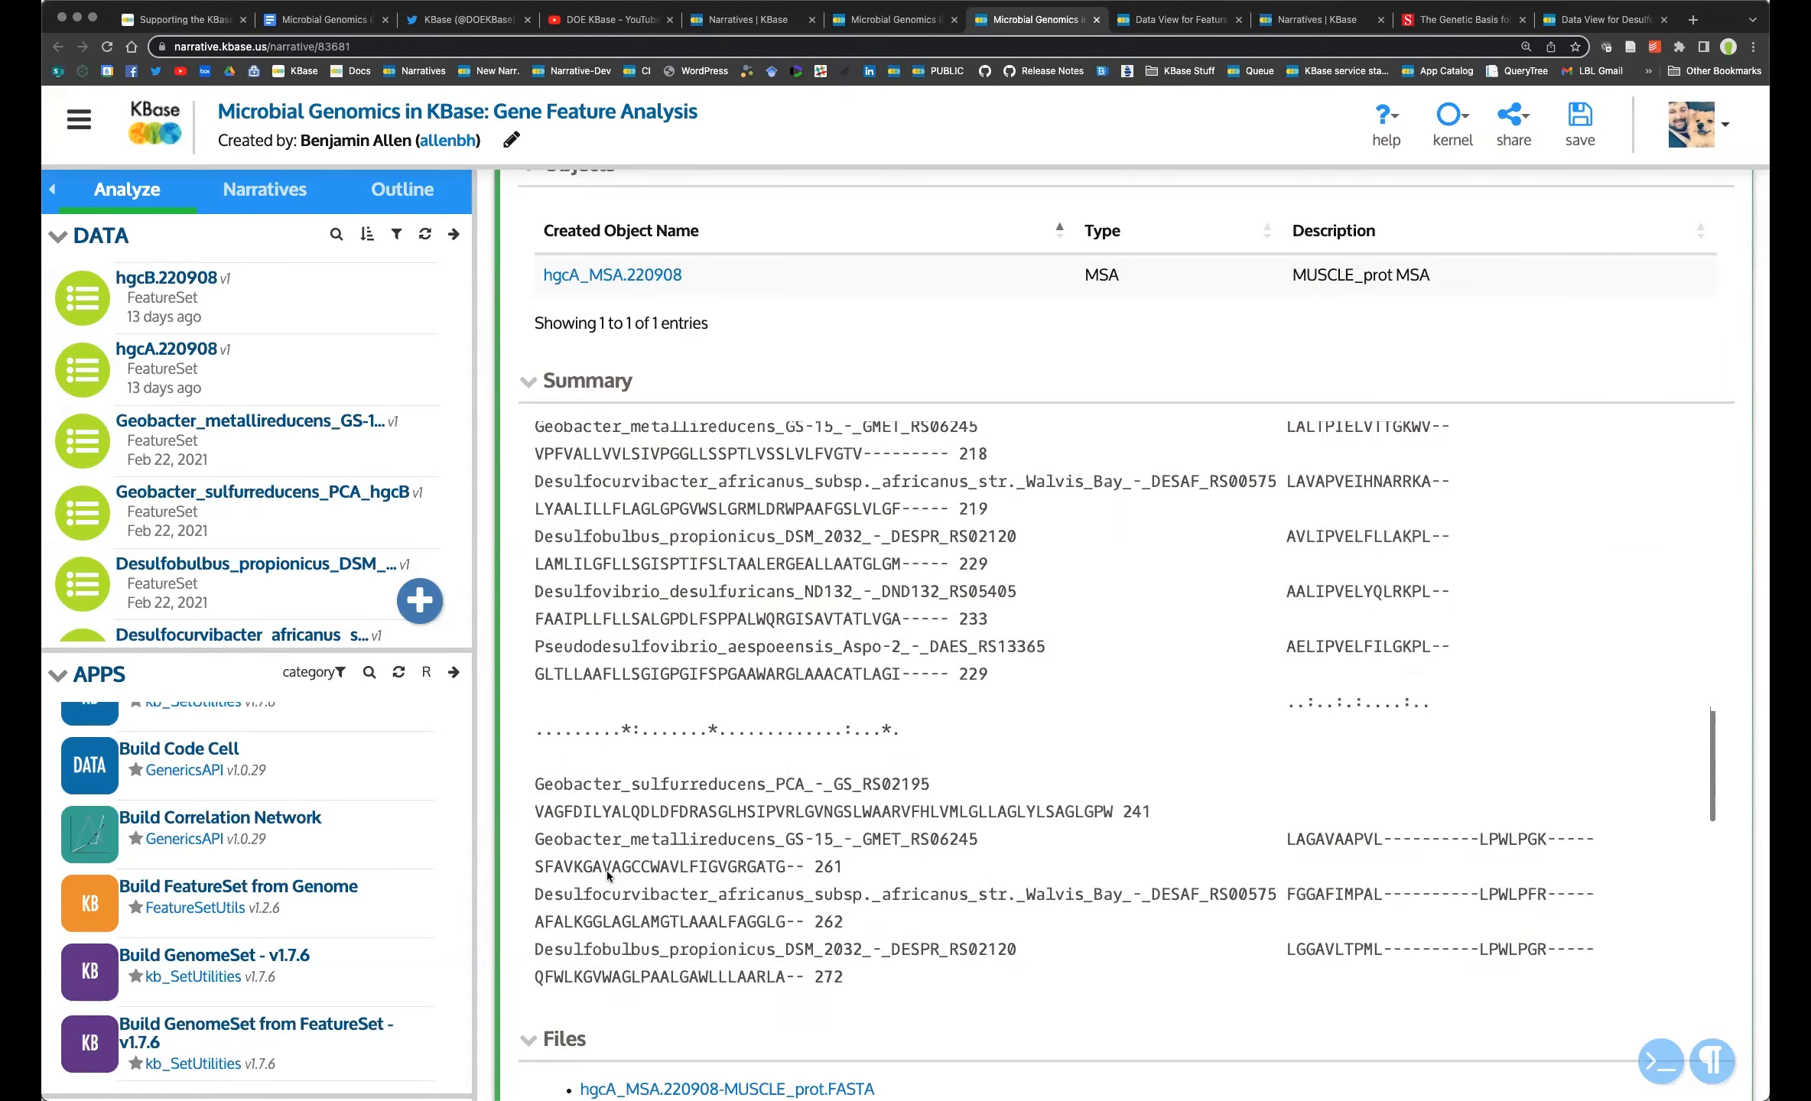
pyautogui.hotkey('ctrl', '-')
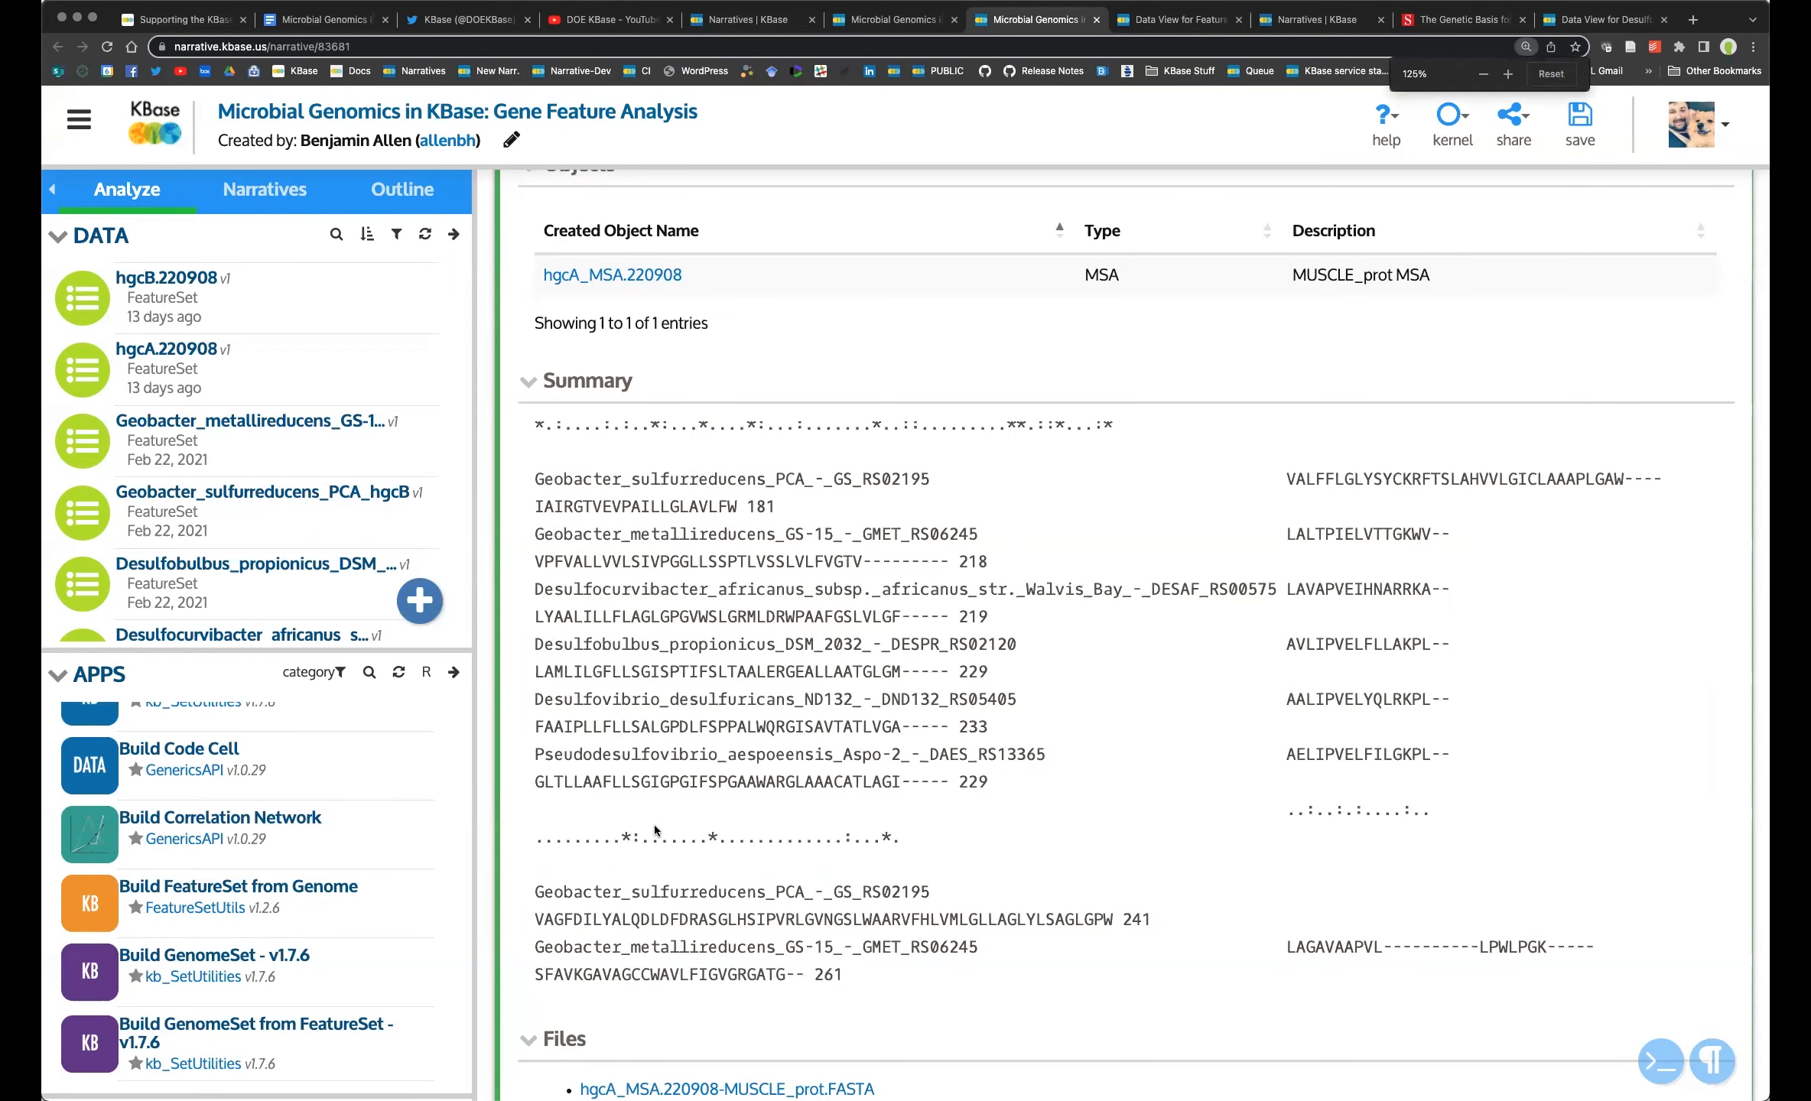
pyautogui.scroll(3, 1059, 841)
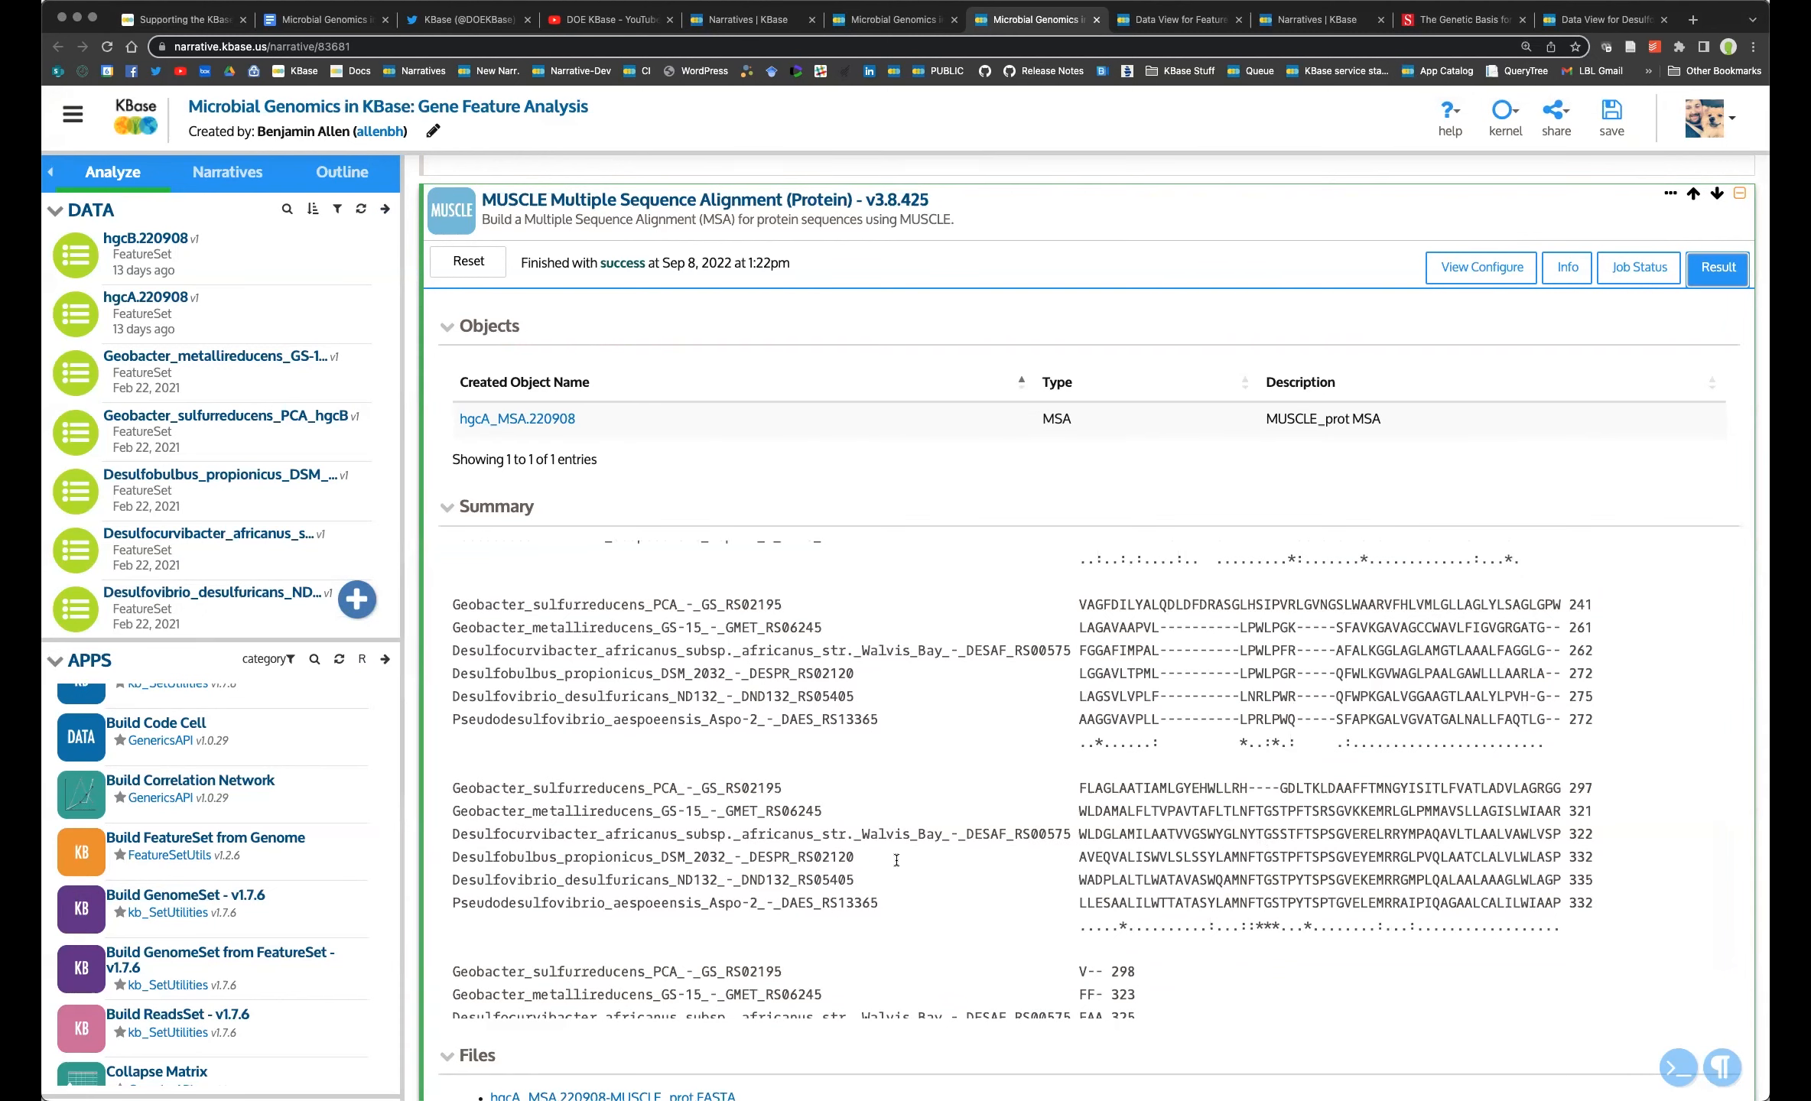
# Inspect the conservation marks across the hgcA alignment blocks, including the region around NVWCAAGK, through to the last block.
pyautogui.scroll(5, 1147, 765)
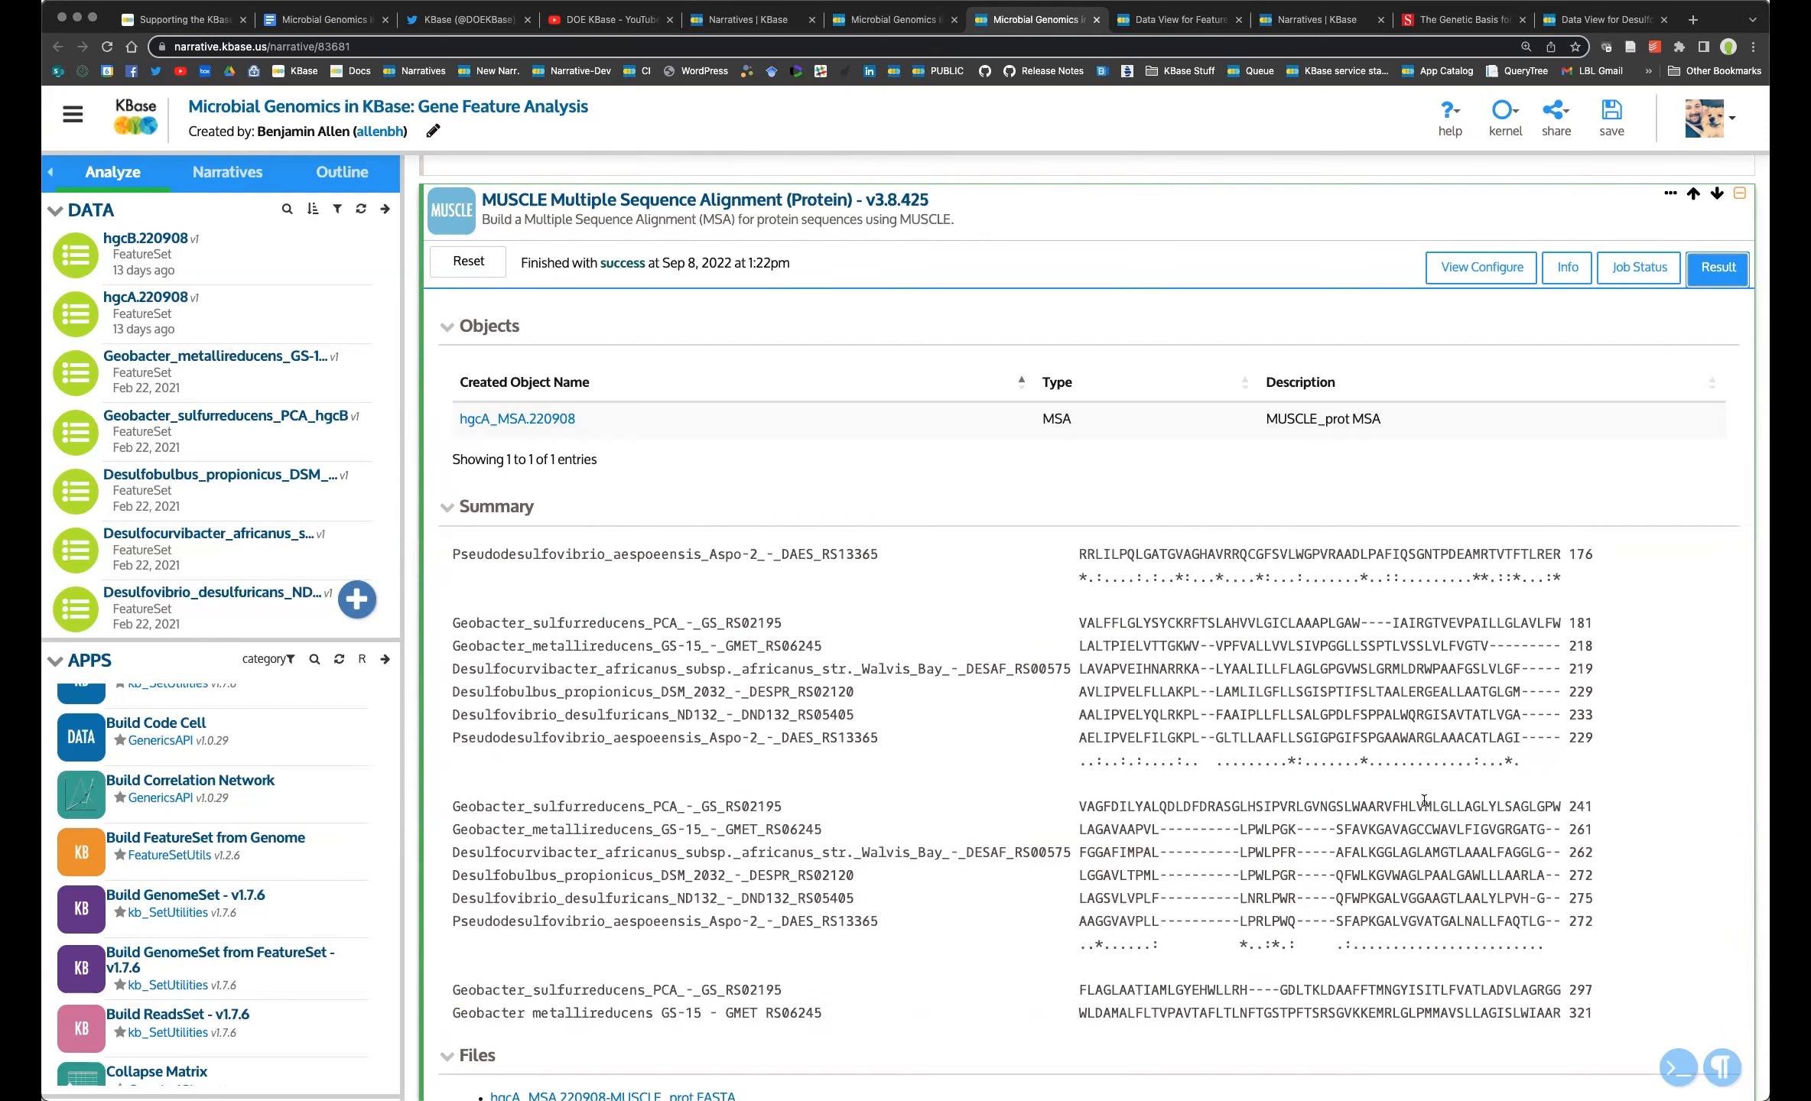
pyautogui.scroll(6, 1409, 802)
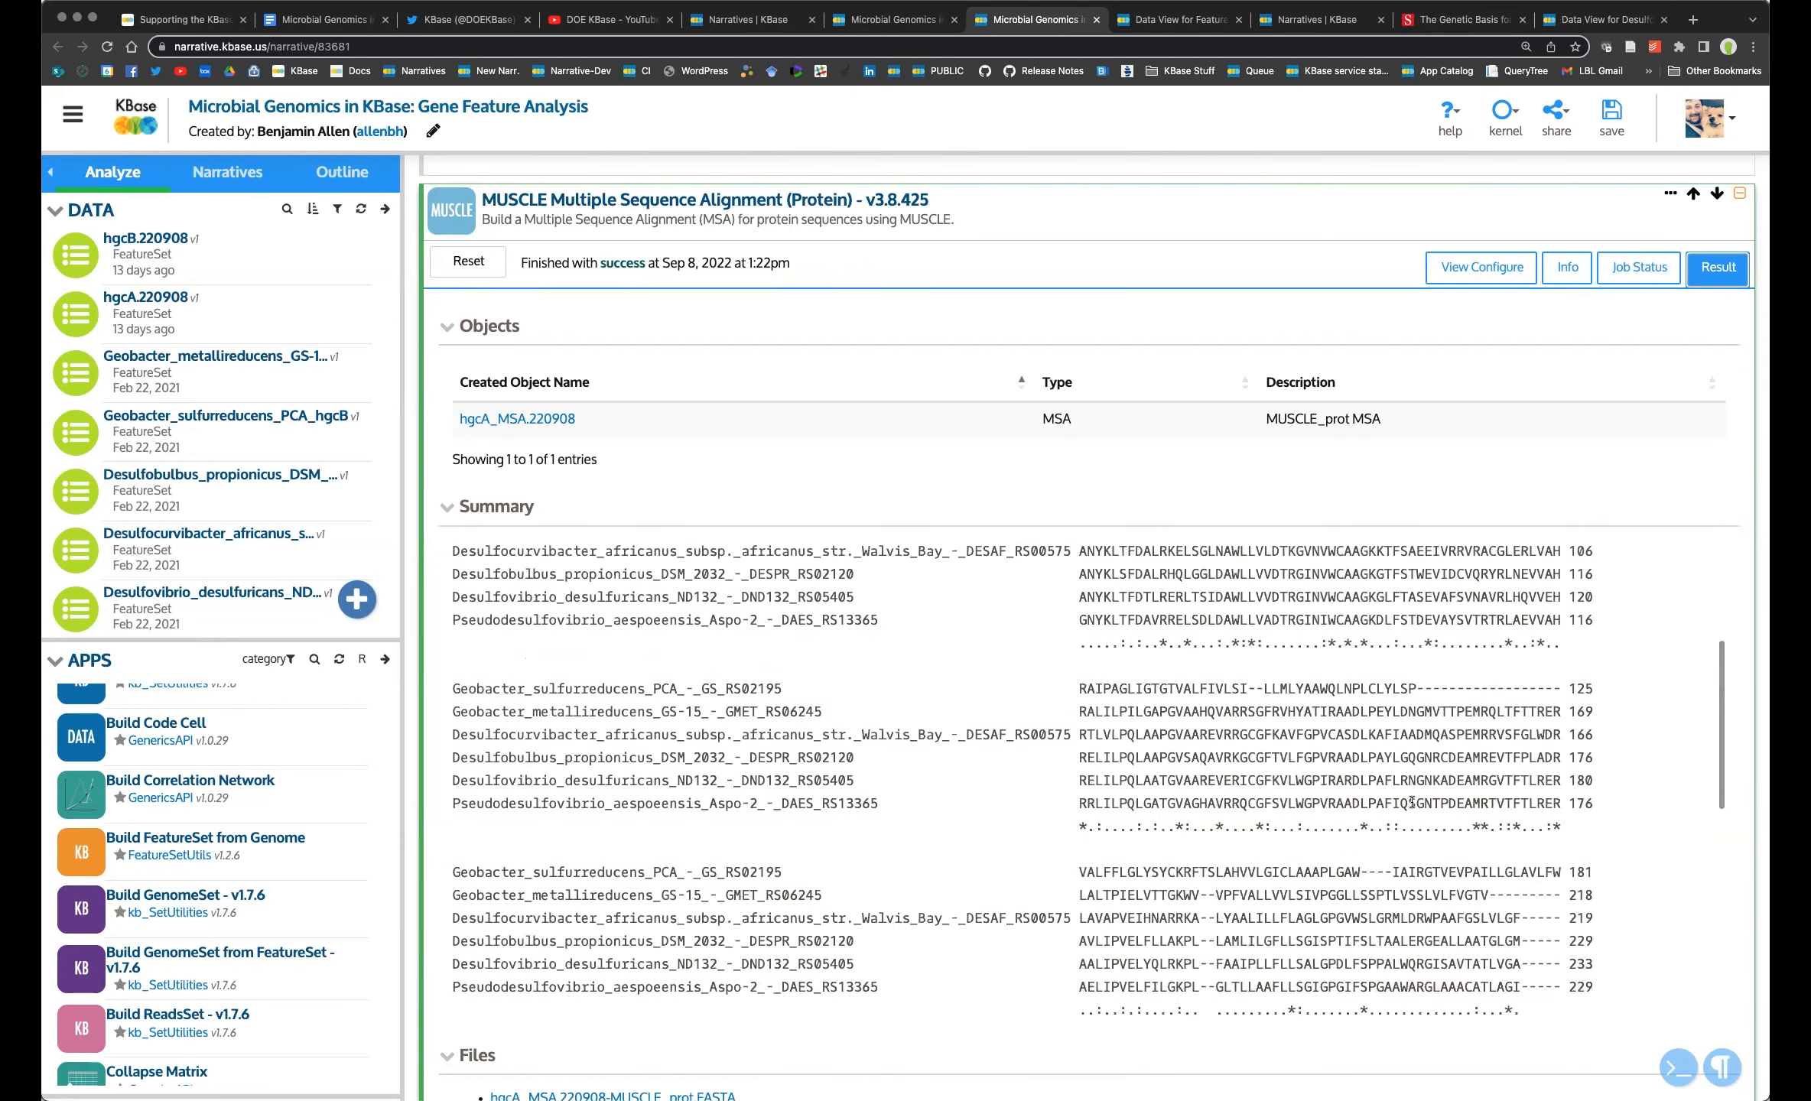
pyautogui.scroll(1, 1387, 776)
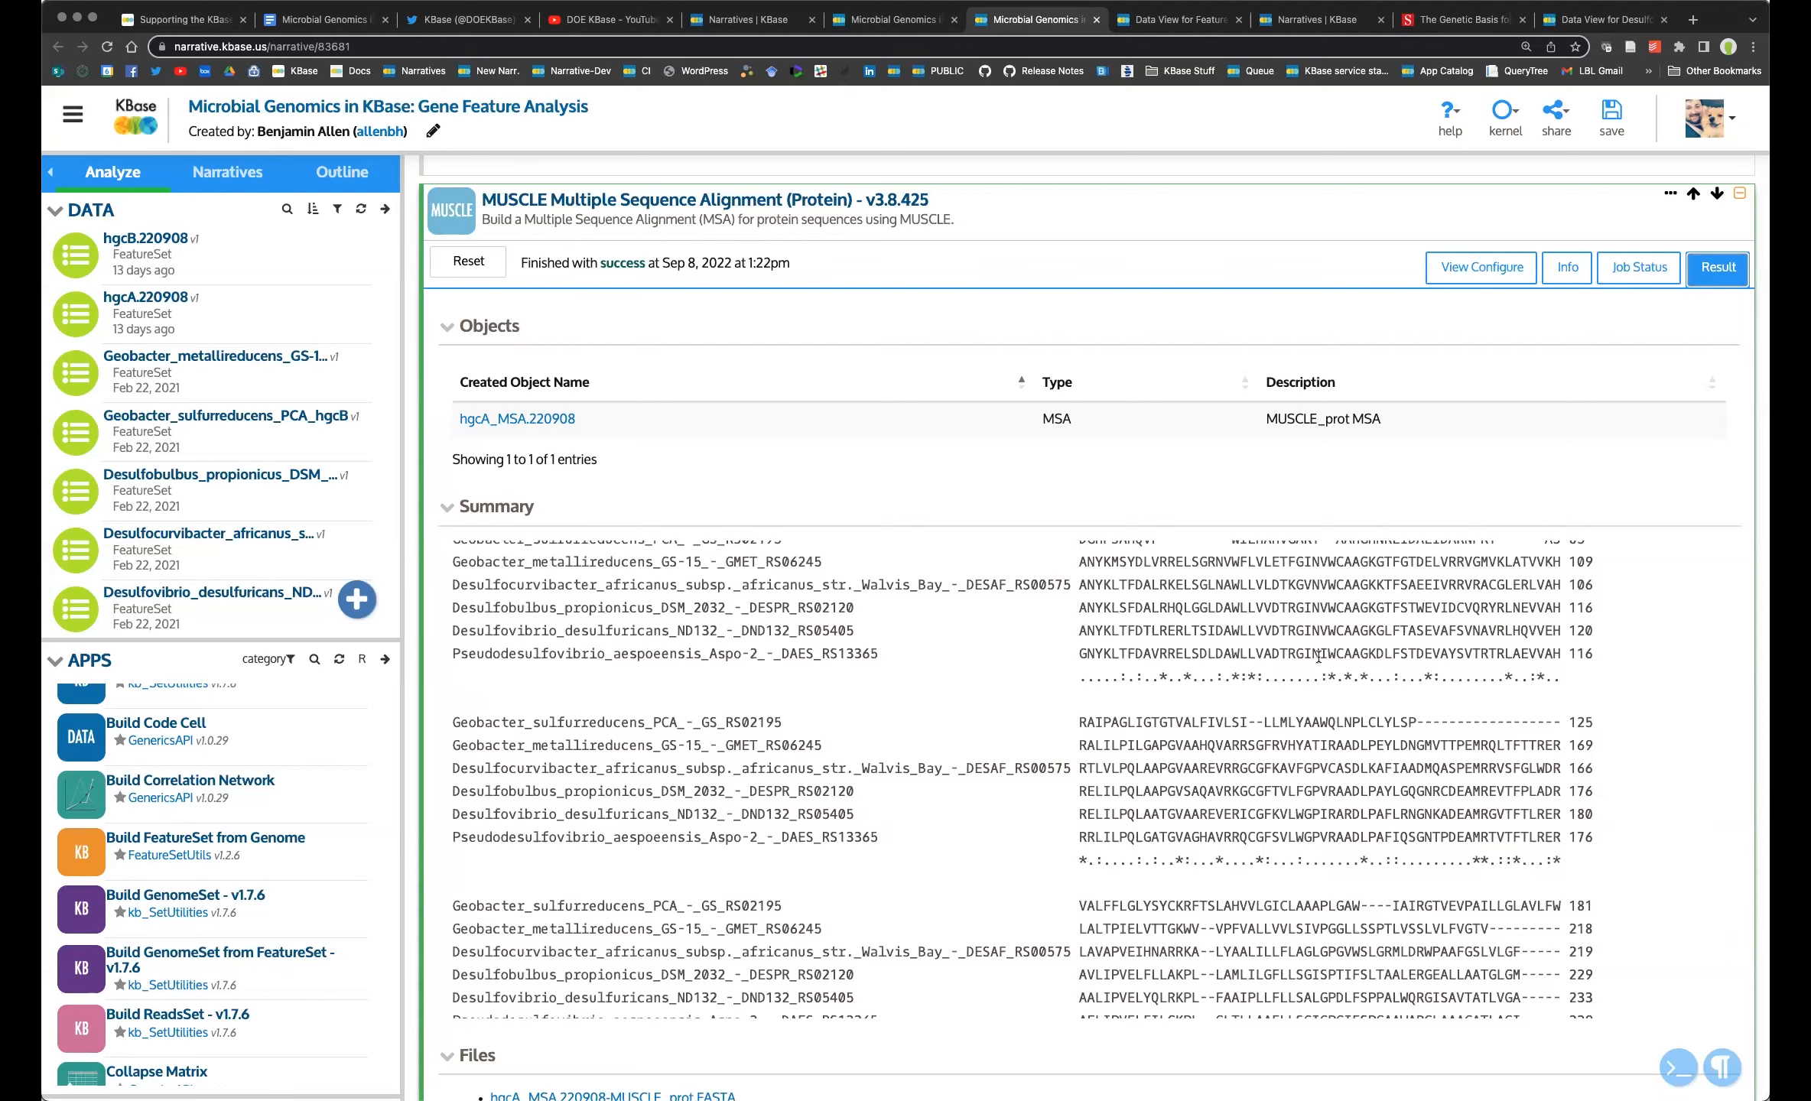
pyautogui.scroll(1, 1322, 655)
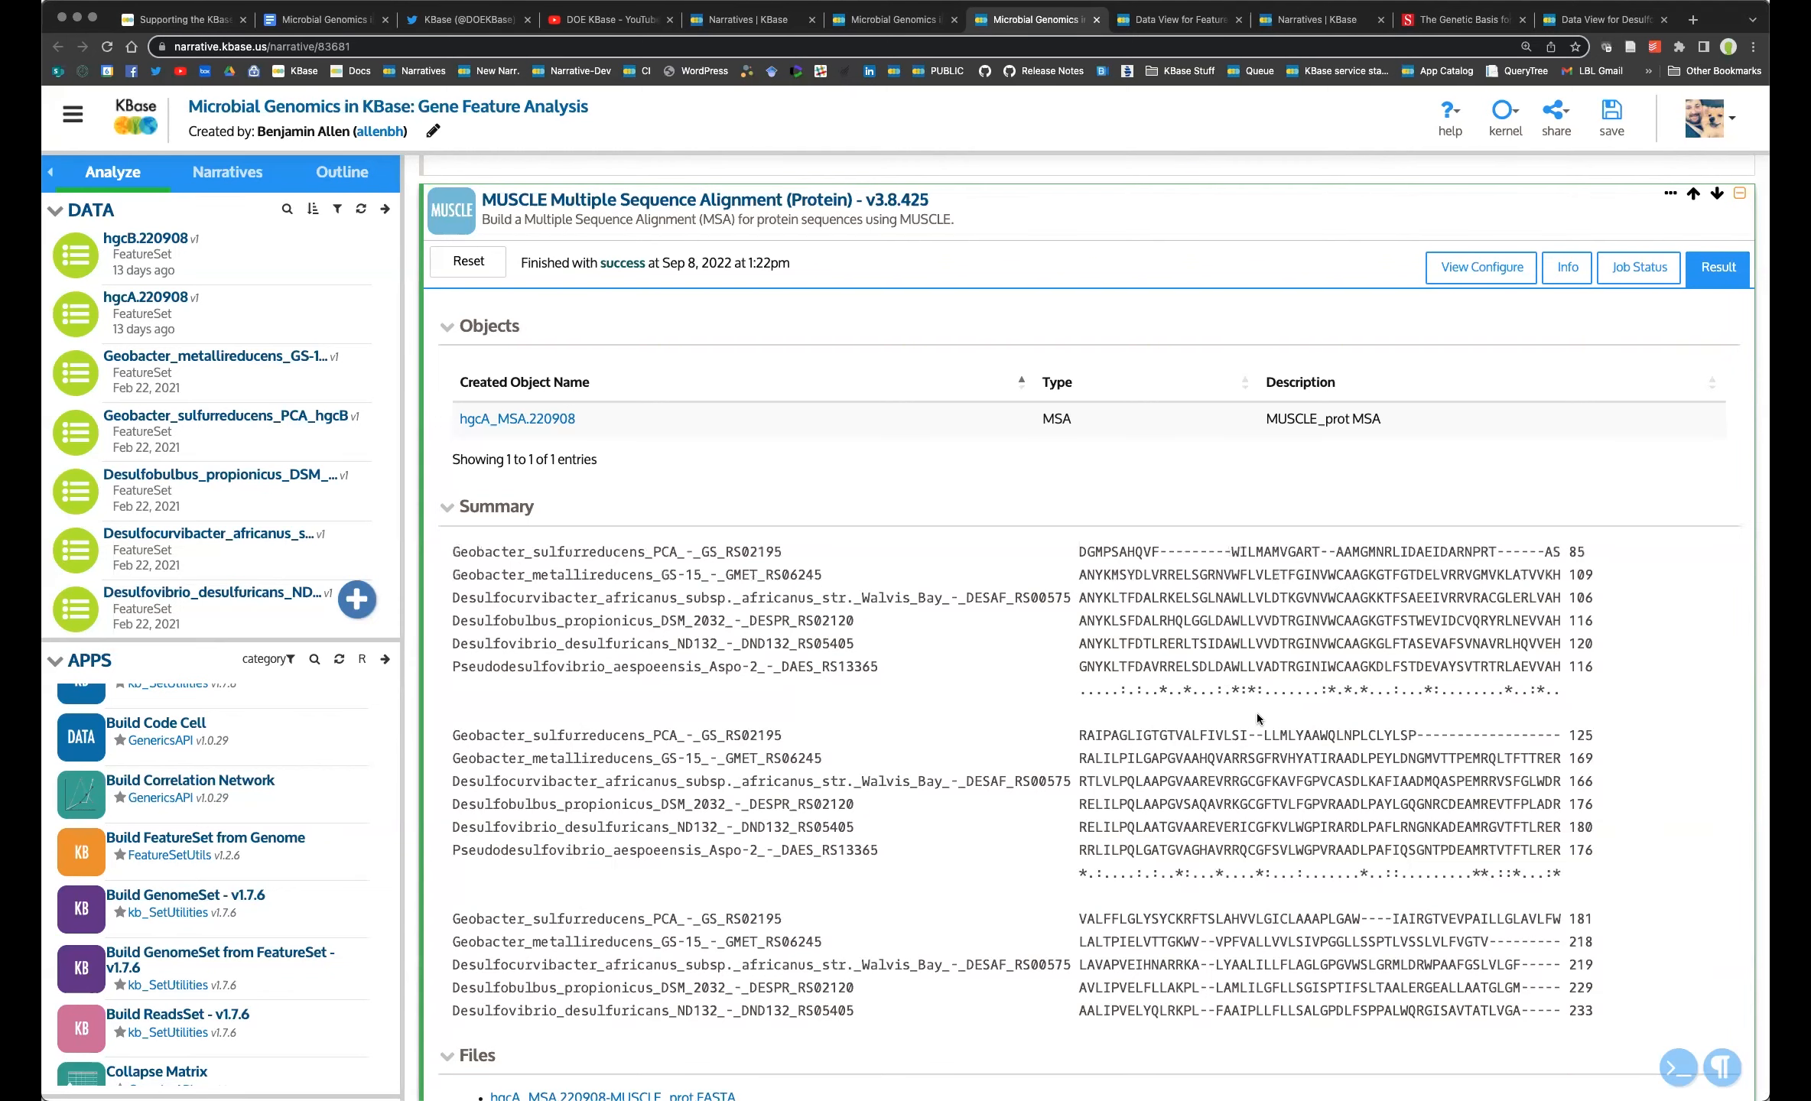
pyautogui.scroll(-3, 1260, 718)
pyautogui.scroll(-5, 1260, 711)
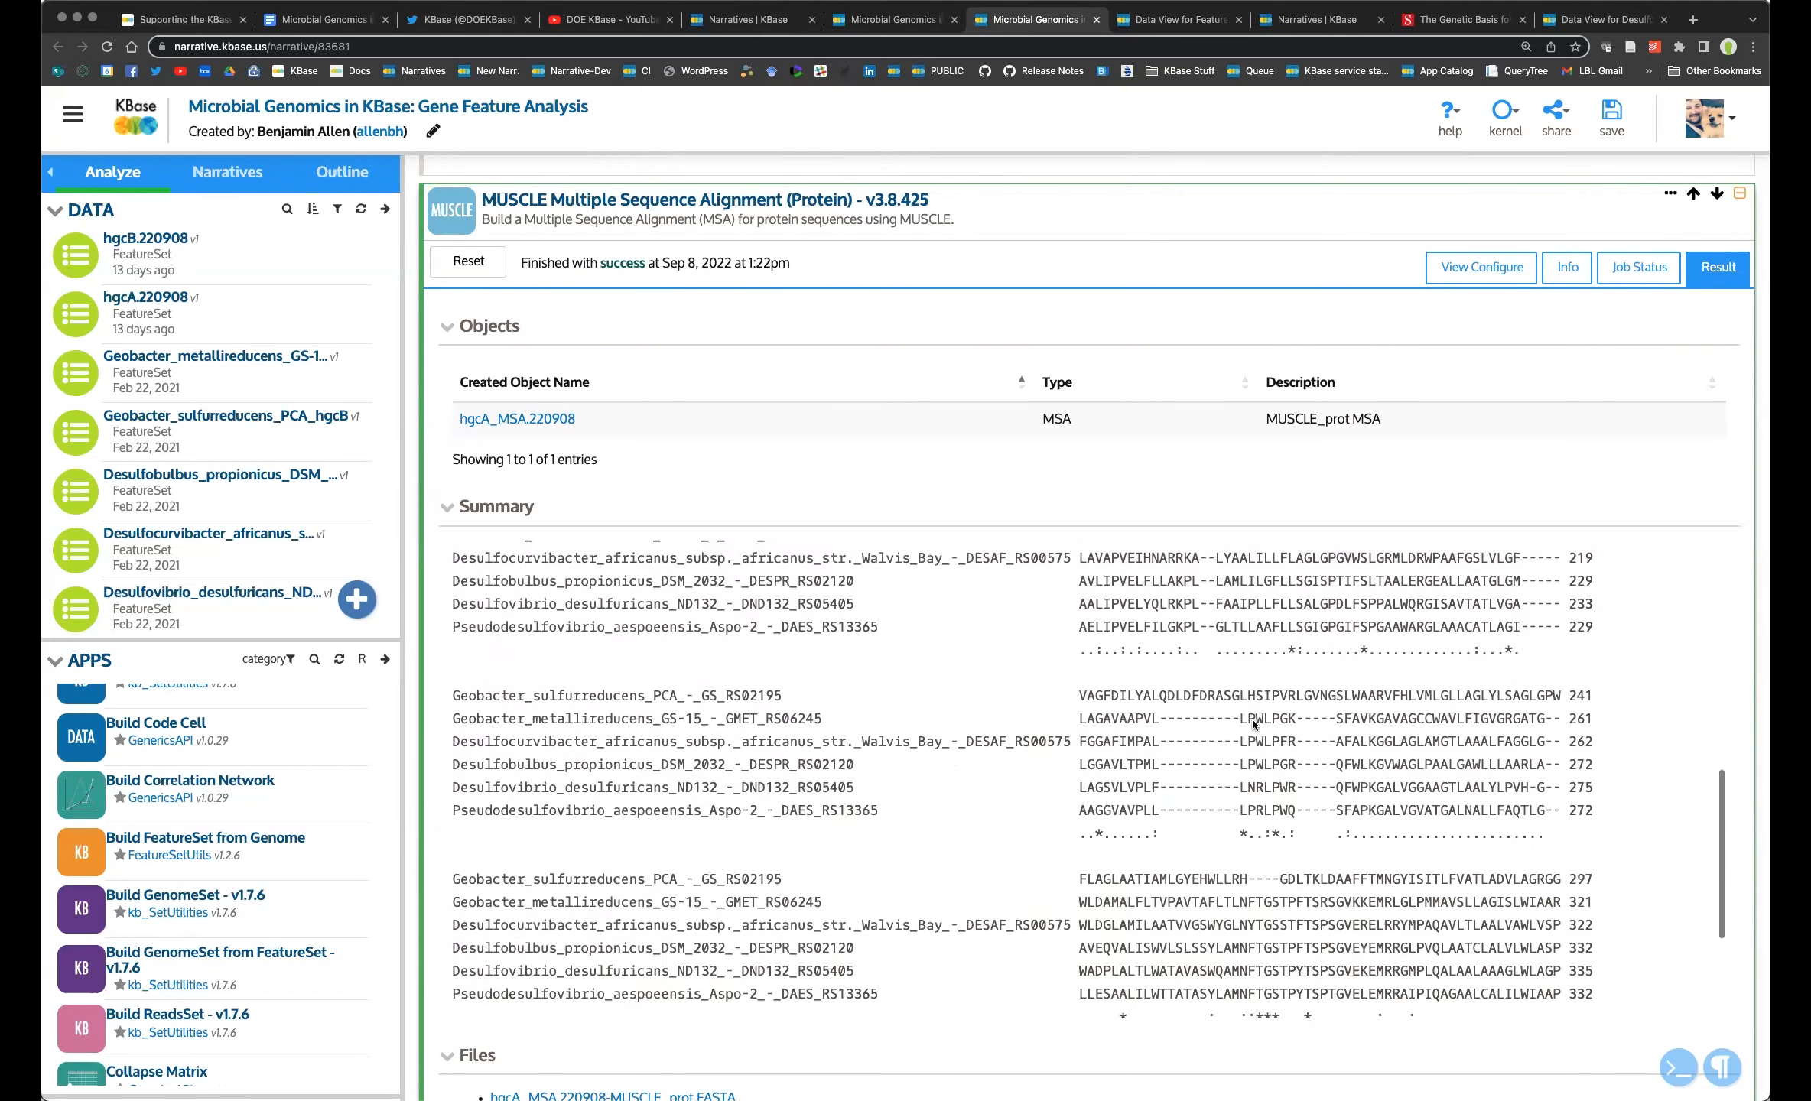
pyautogui.scroll(-1, 951, 390)
pyautogui.scroll(-6, 951, 390)
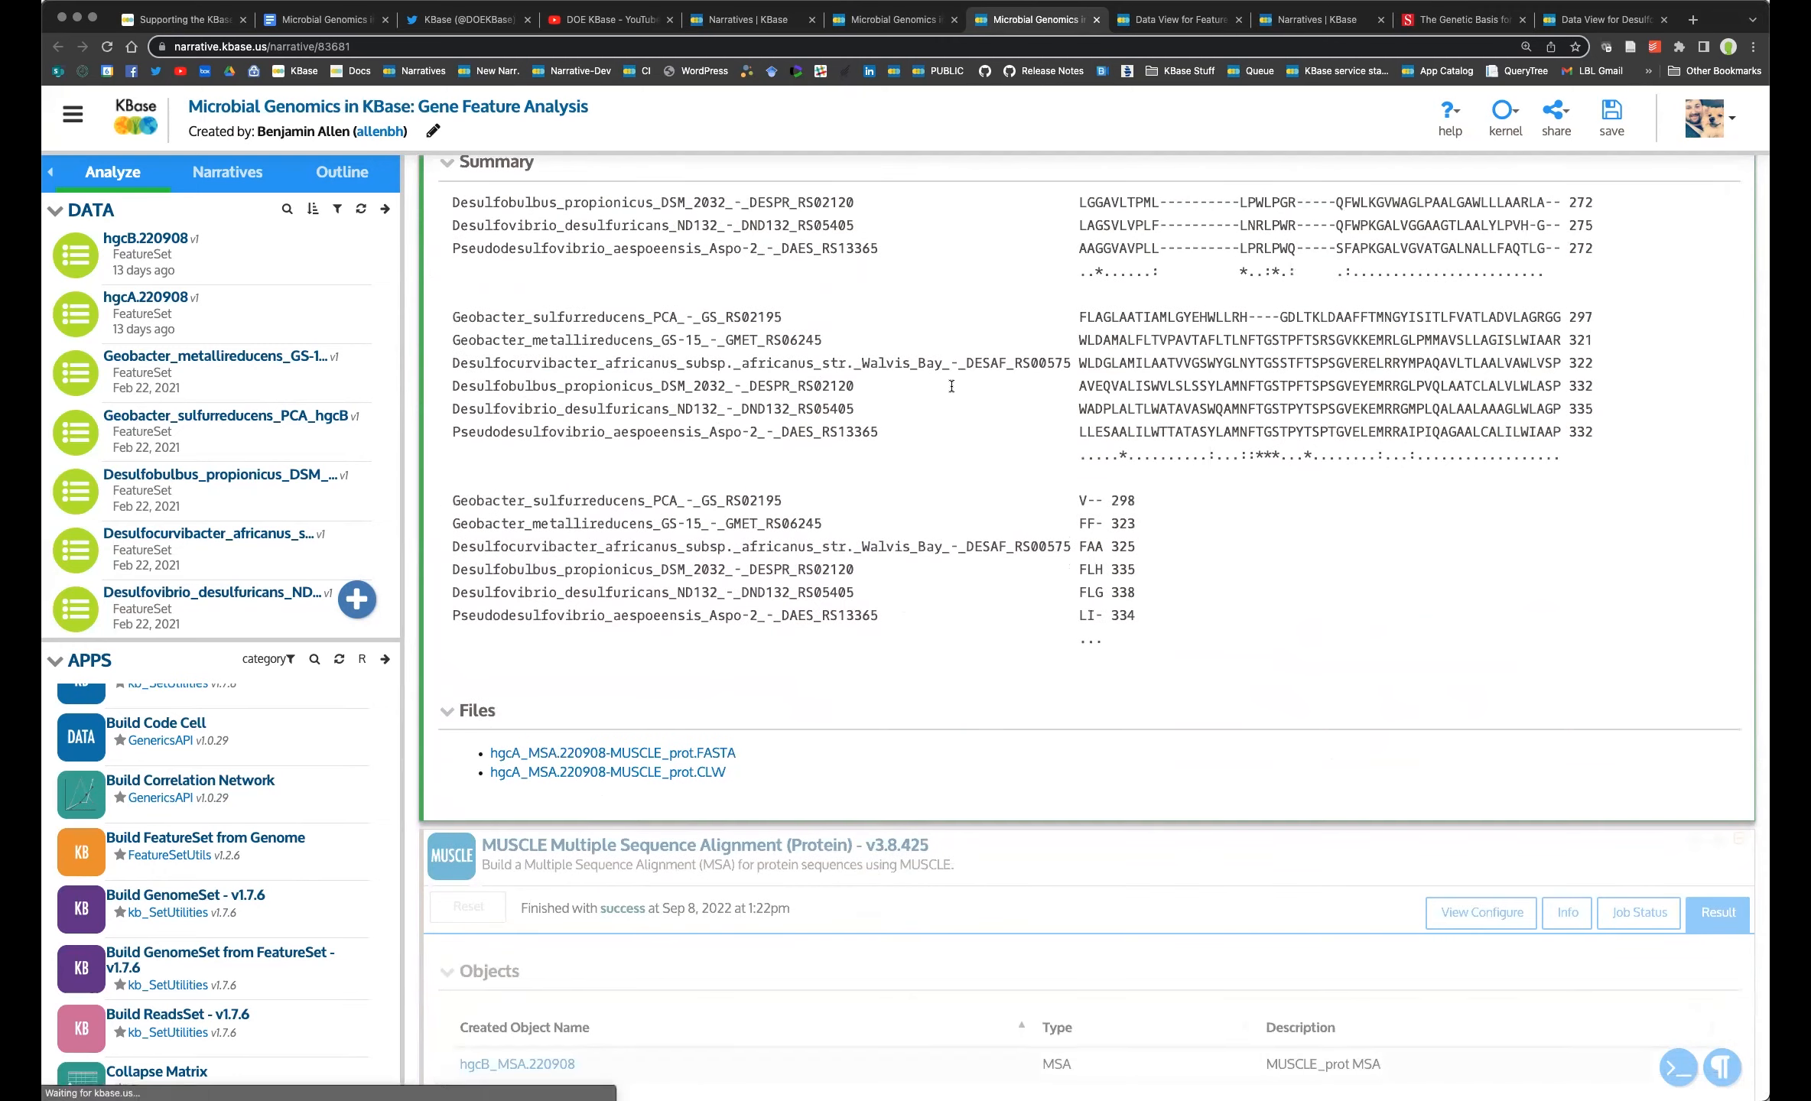
# Select the hgcB MUSCLE alignment app cell and read the CLUSTALW alignment in its result summary.
pyautogui.click(1020, 709)
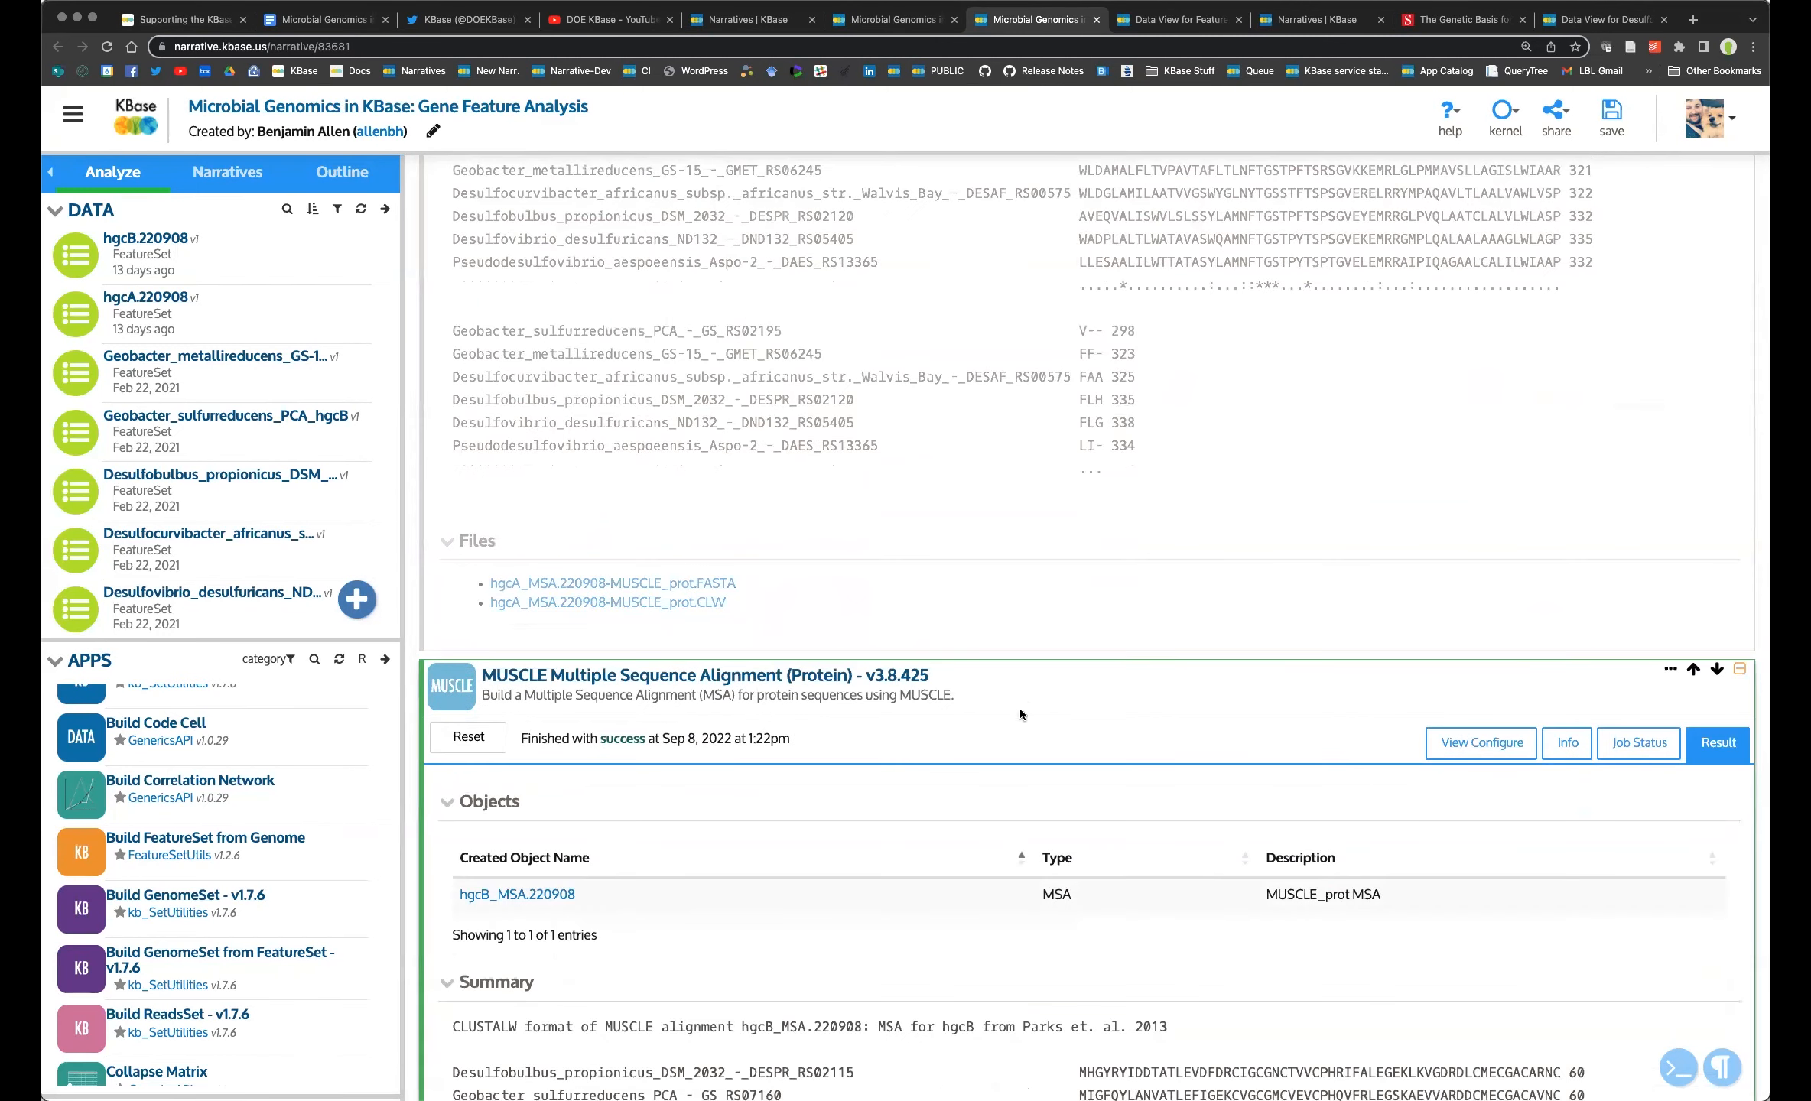
pyautogui.scroll(-2, 996, 677)
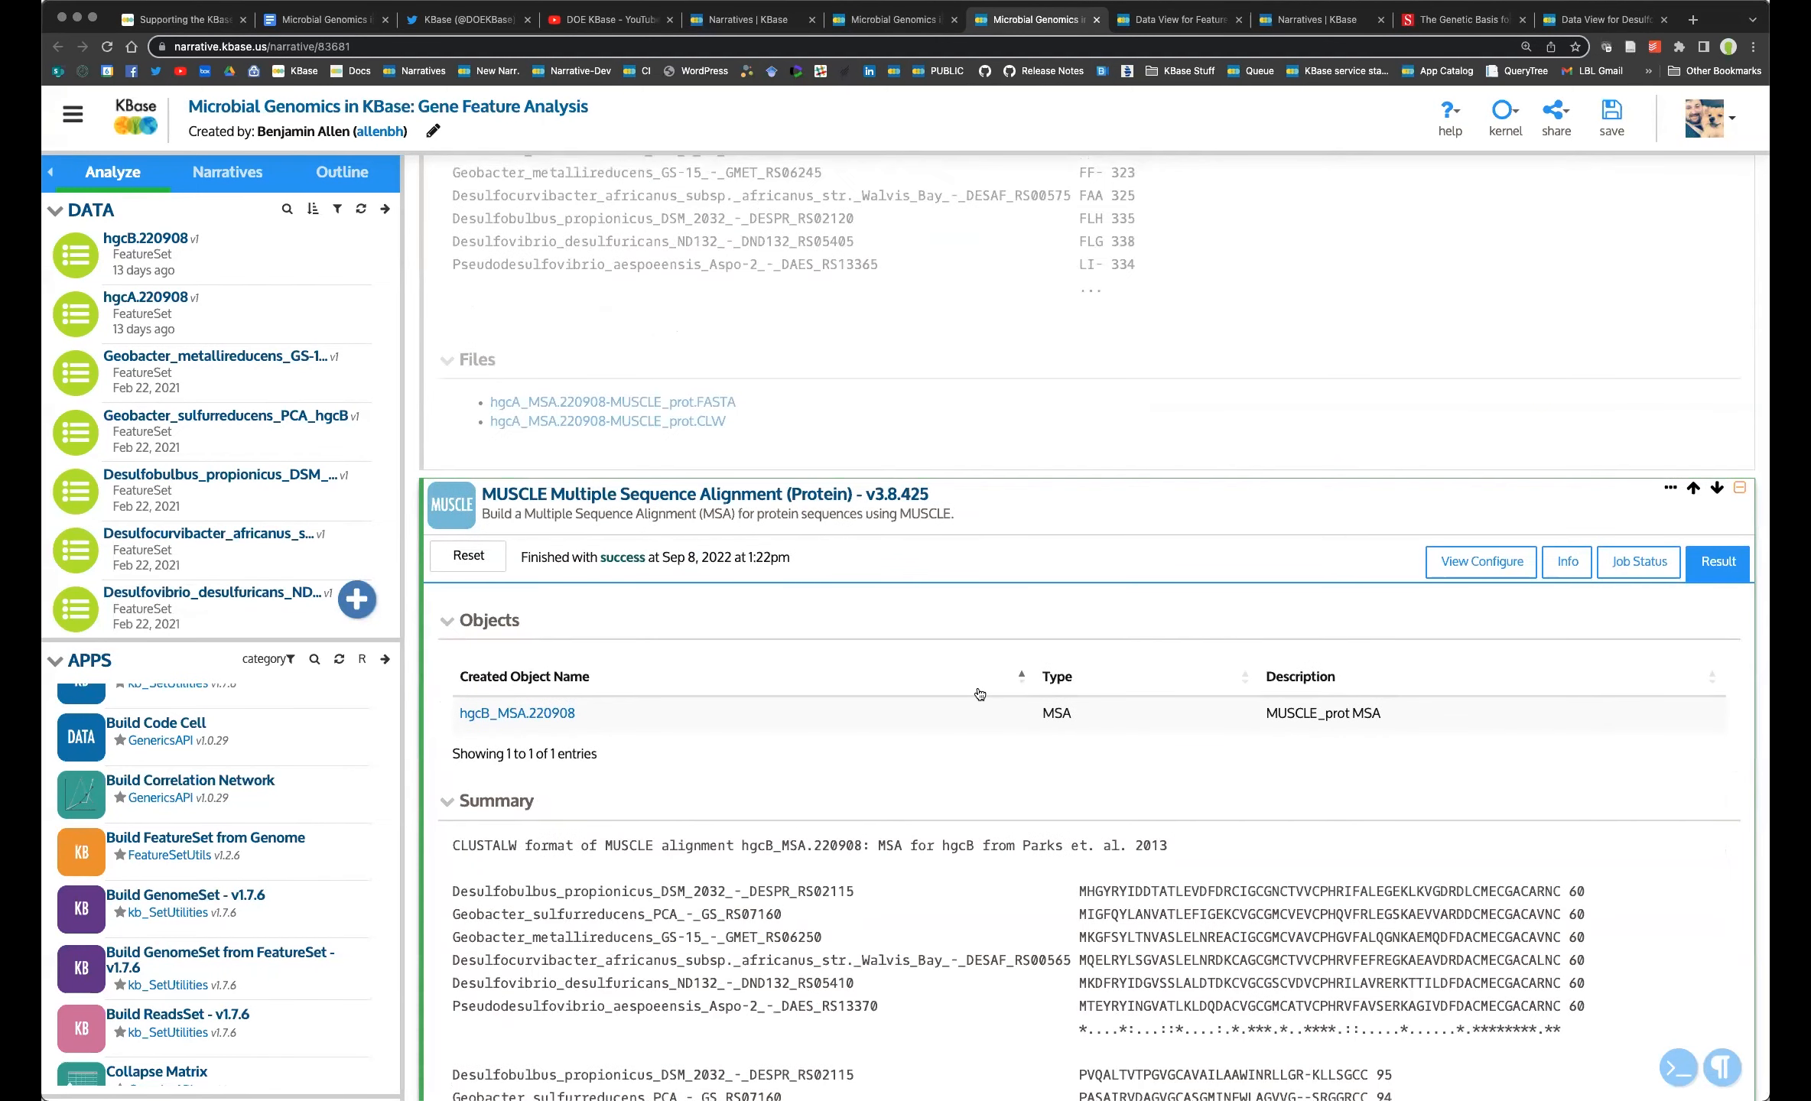
pyautogui.scroll(-3, 977, 690)
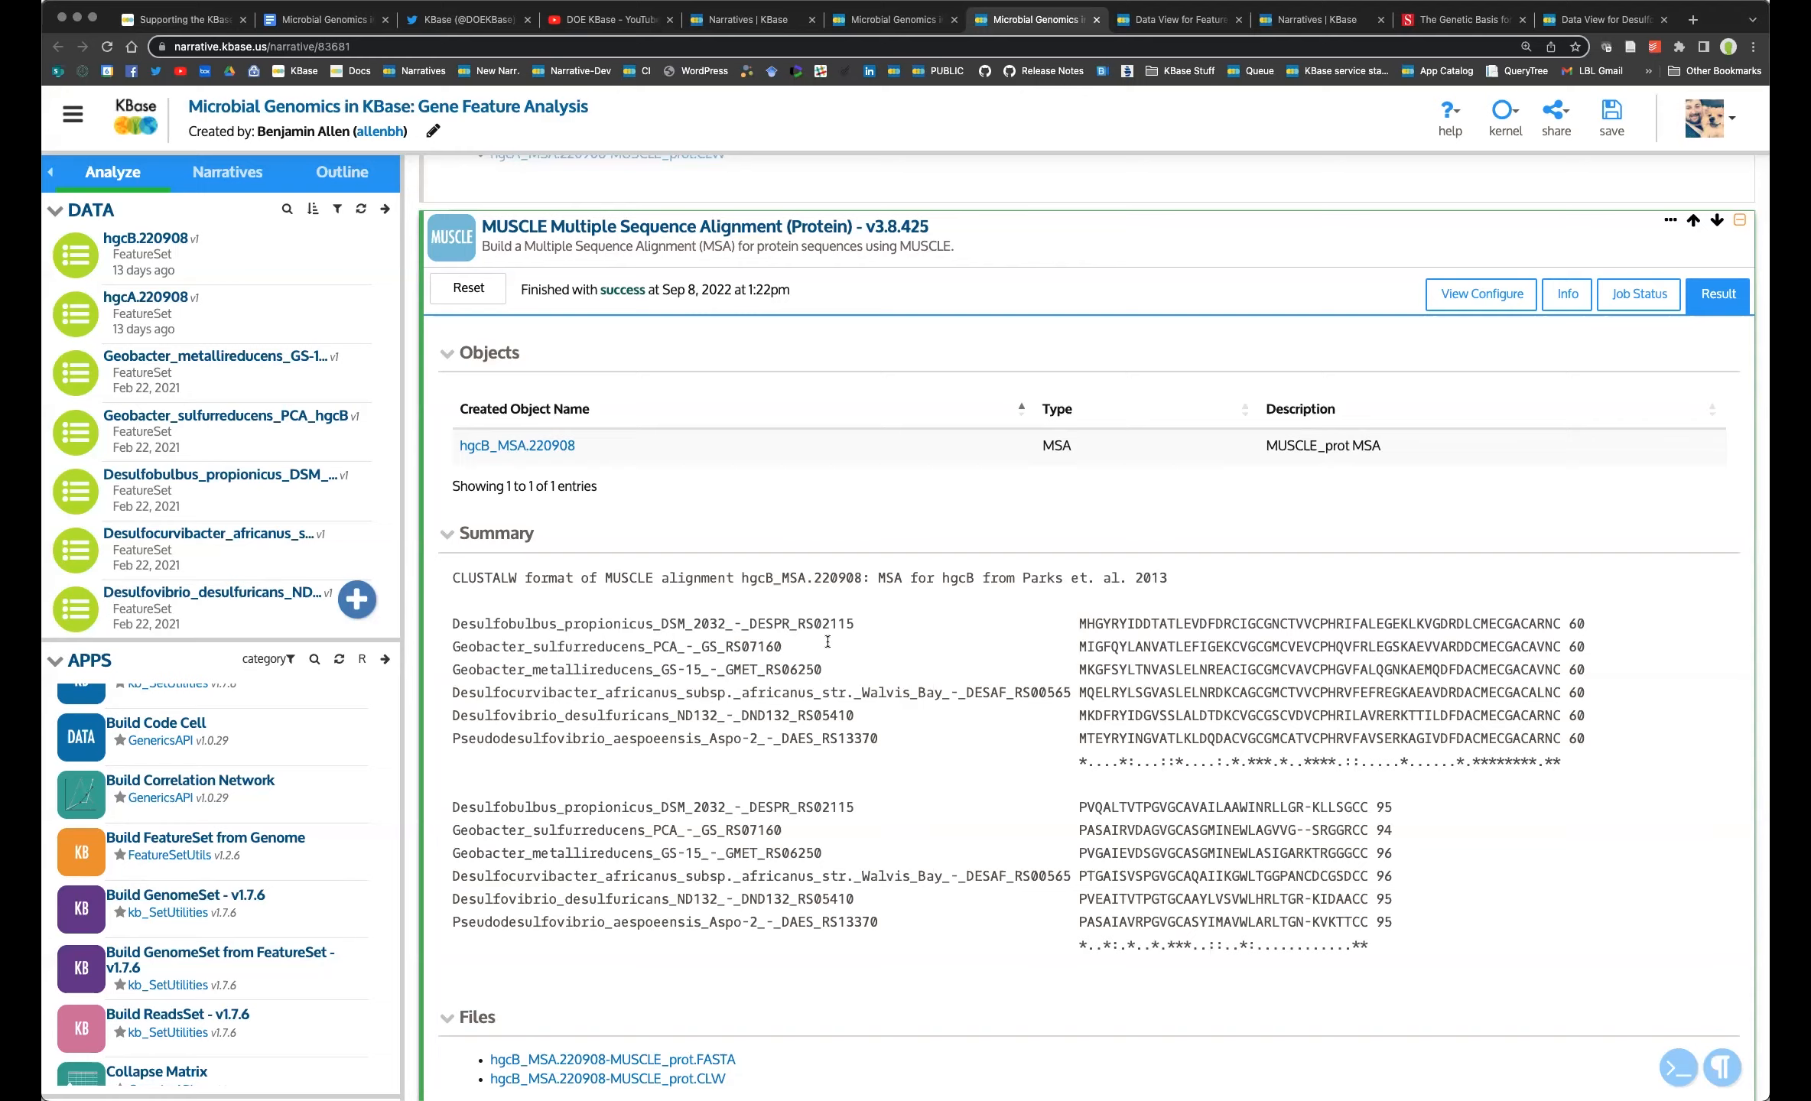
pyautogui.scroll(-6, 829, 644)
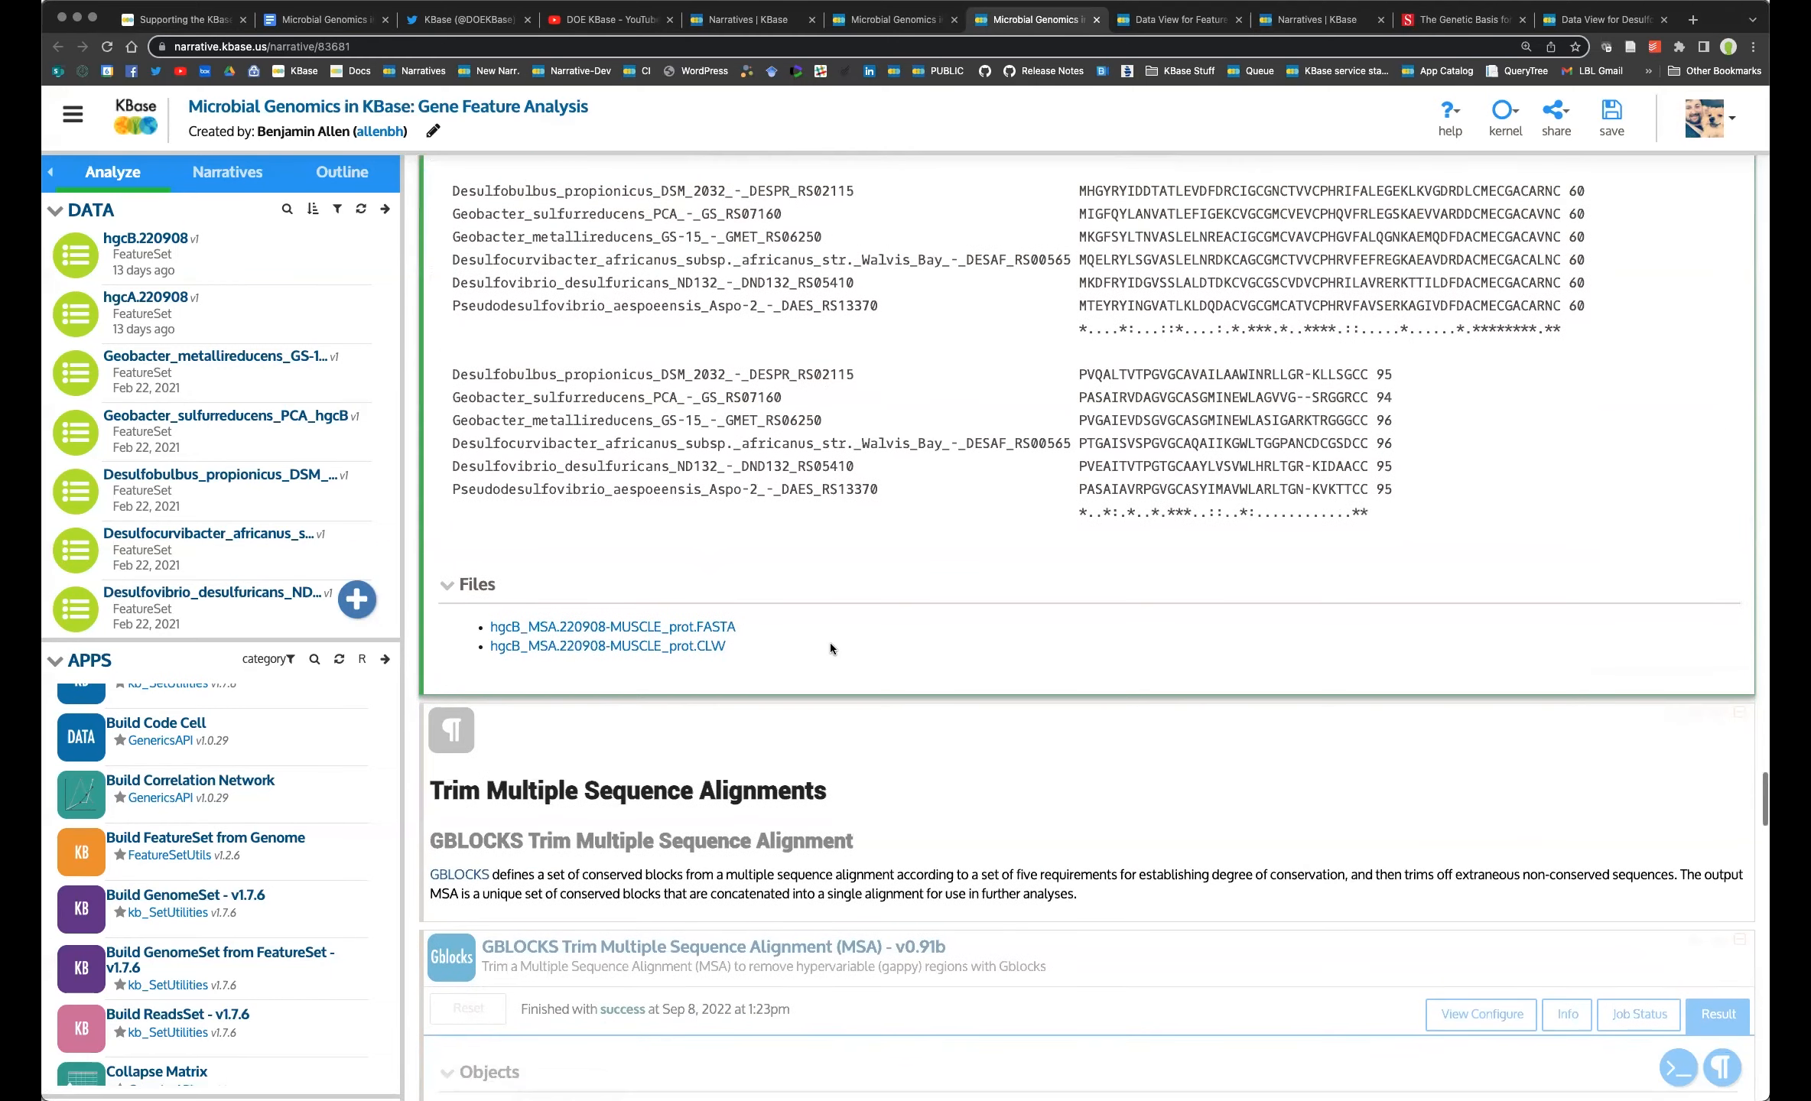
pyautogui.scroll(9, 830, 650)
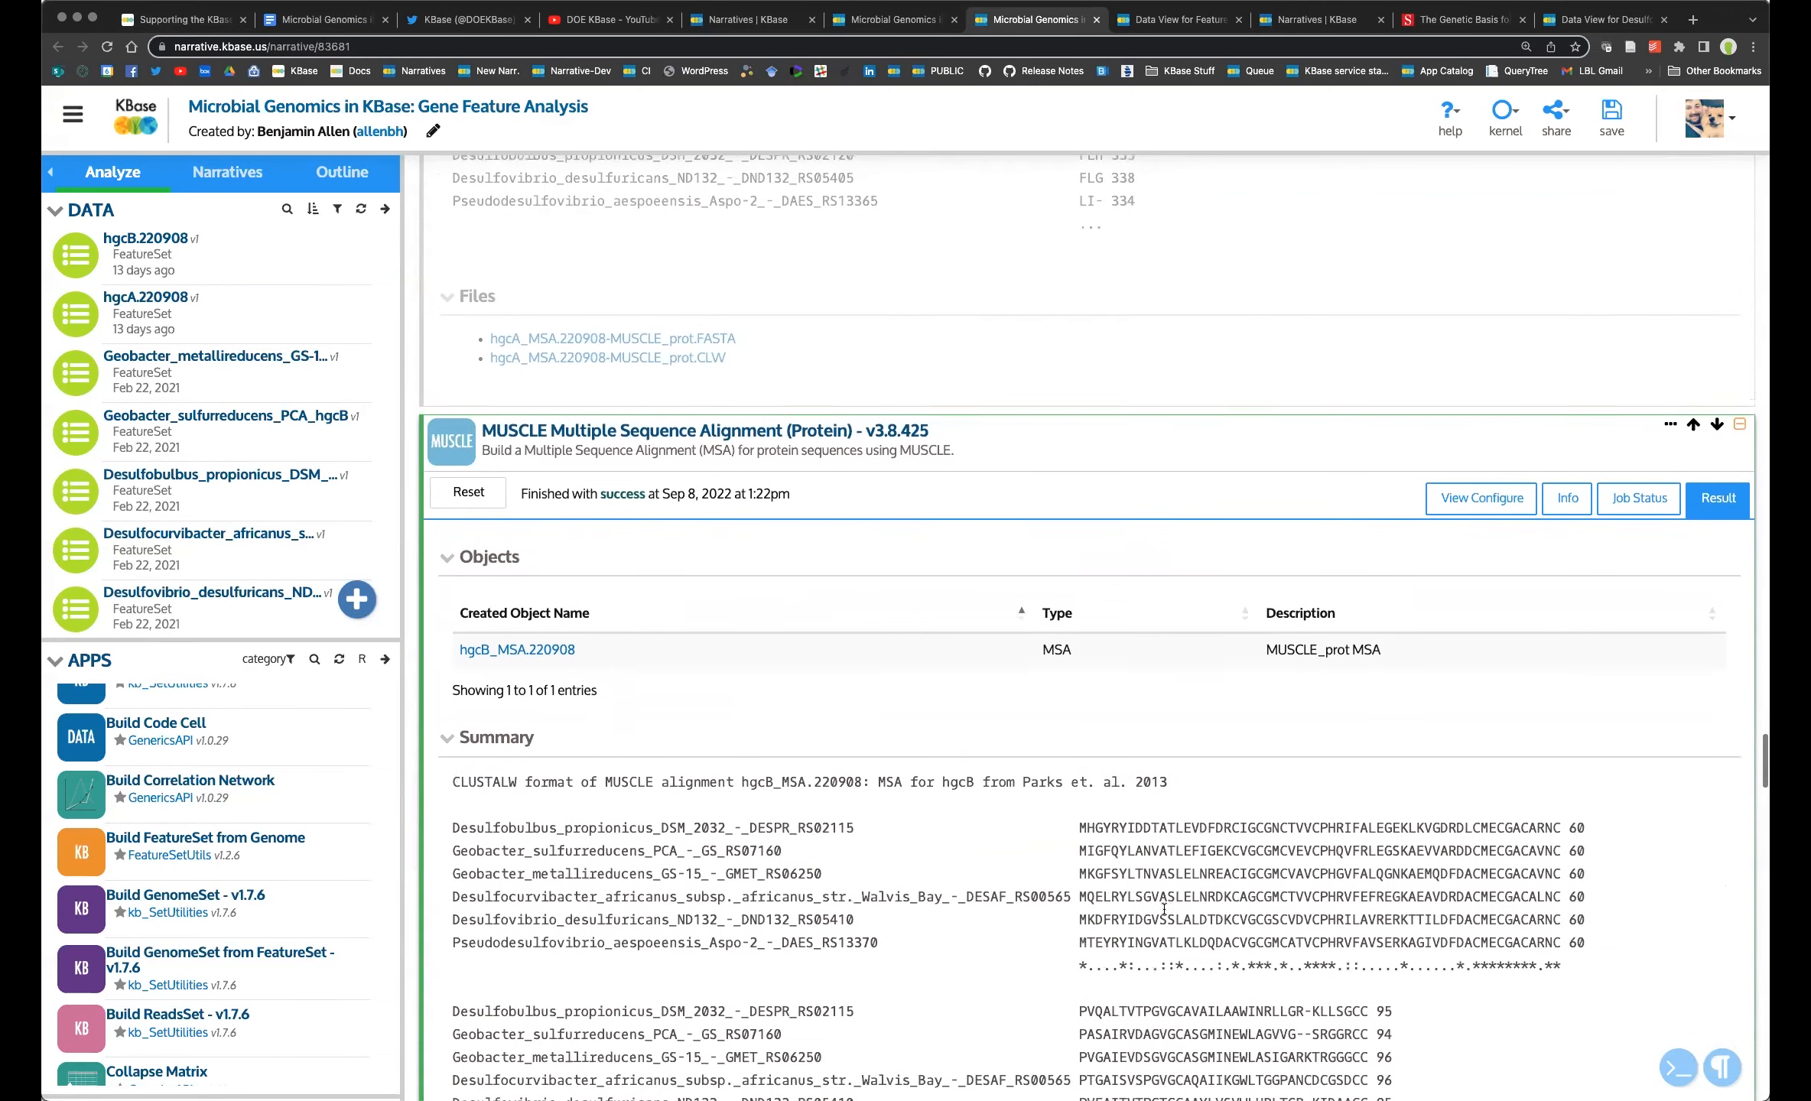
pyautogui.scroll(-2, 1187, 865)
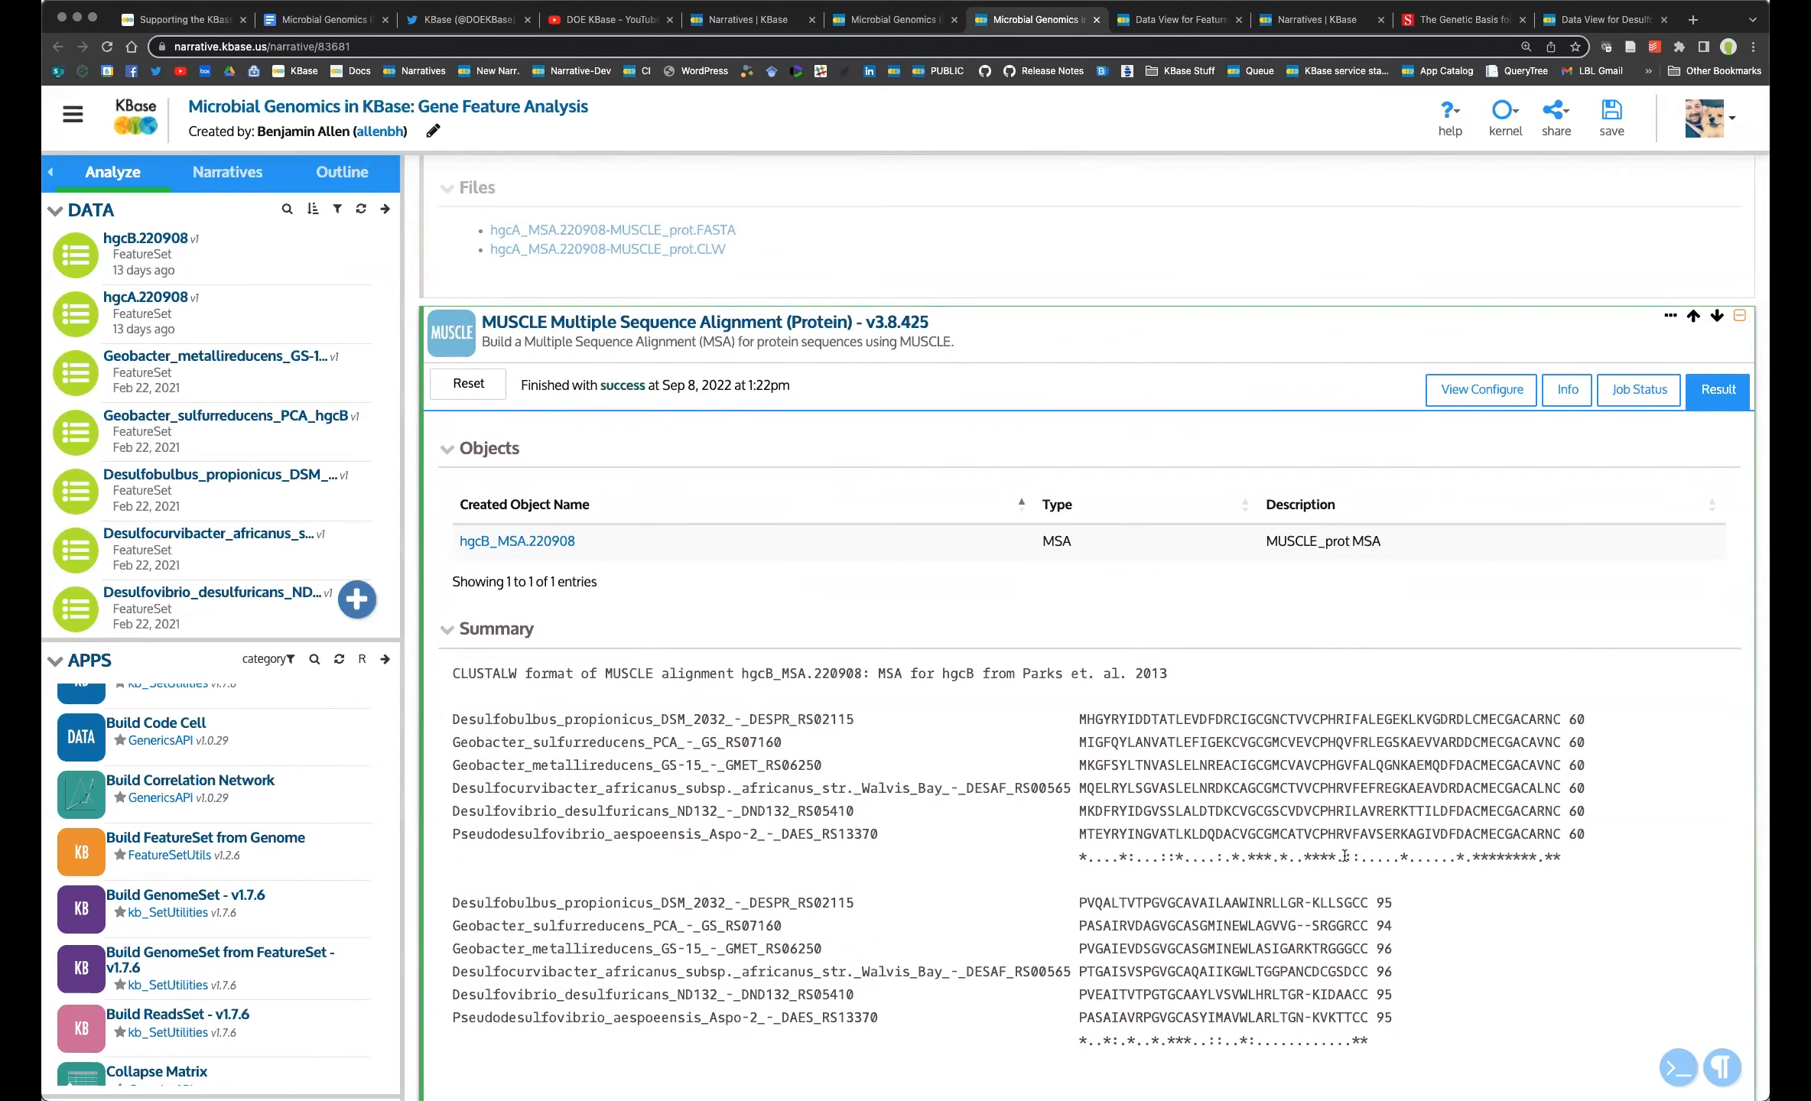
# Select the hgcA MUSCLE alignment cell again and review its alignment from the first block for comparison with hgcB.
pyautogui.scroll(11, 1371, 750)
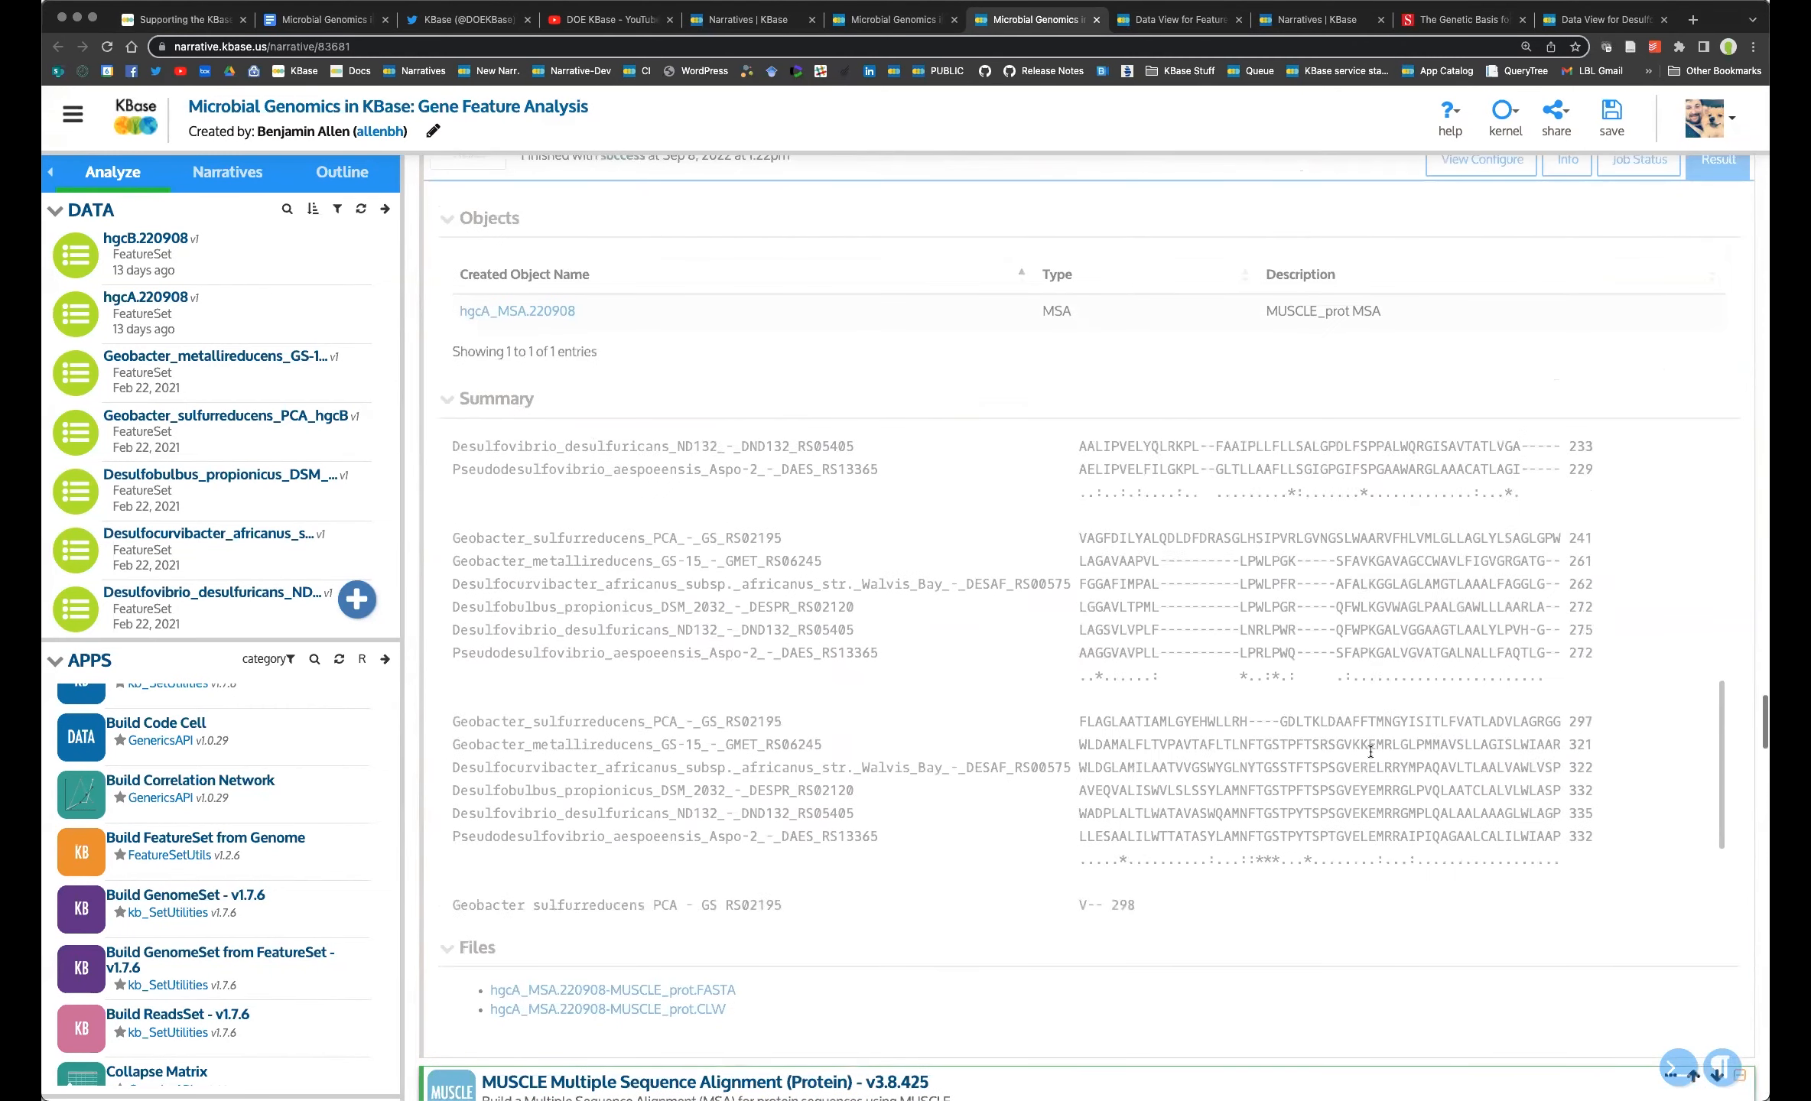
pyautogui.click(1380, 753)
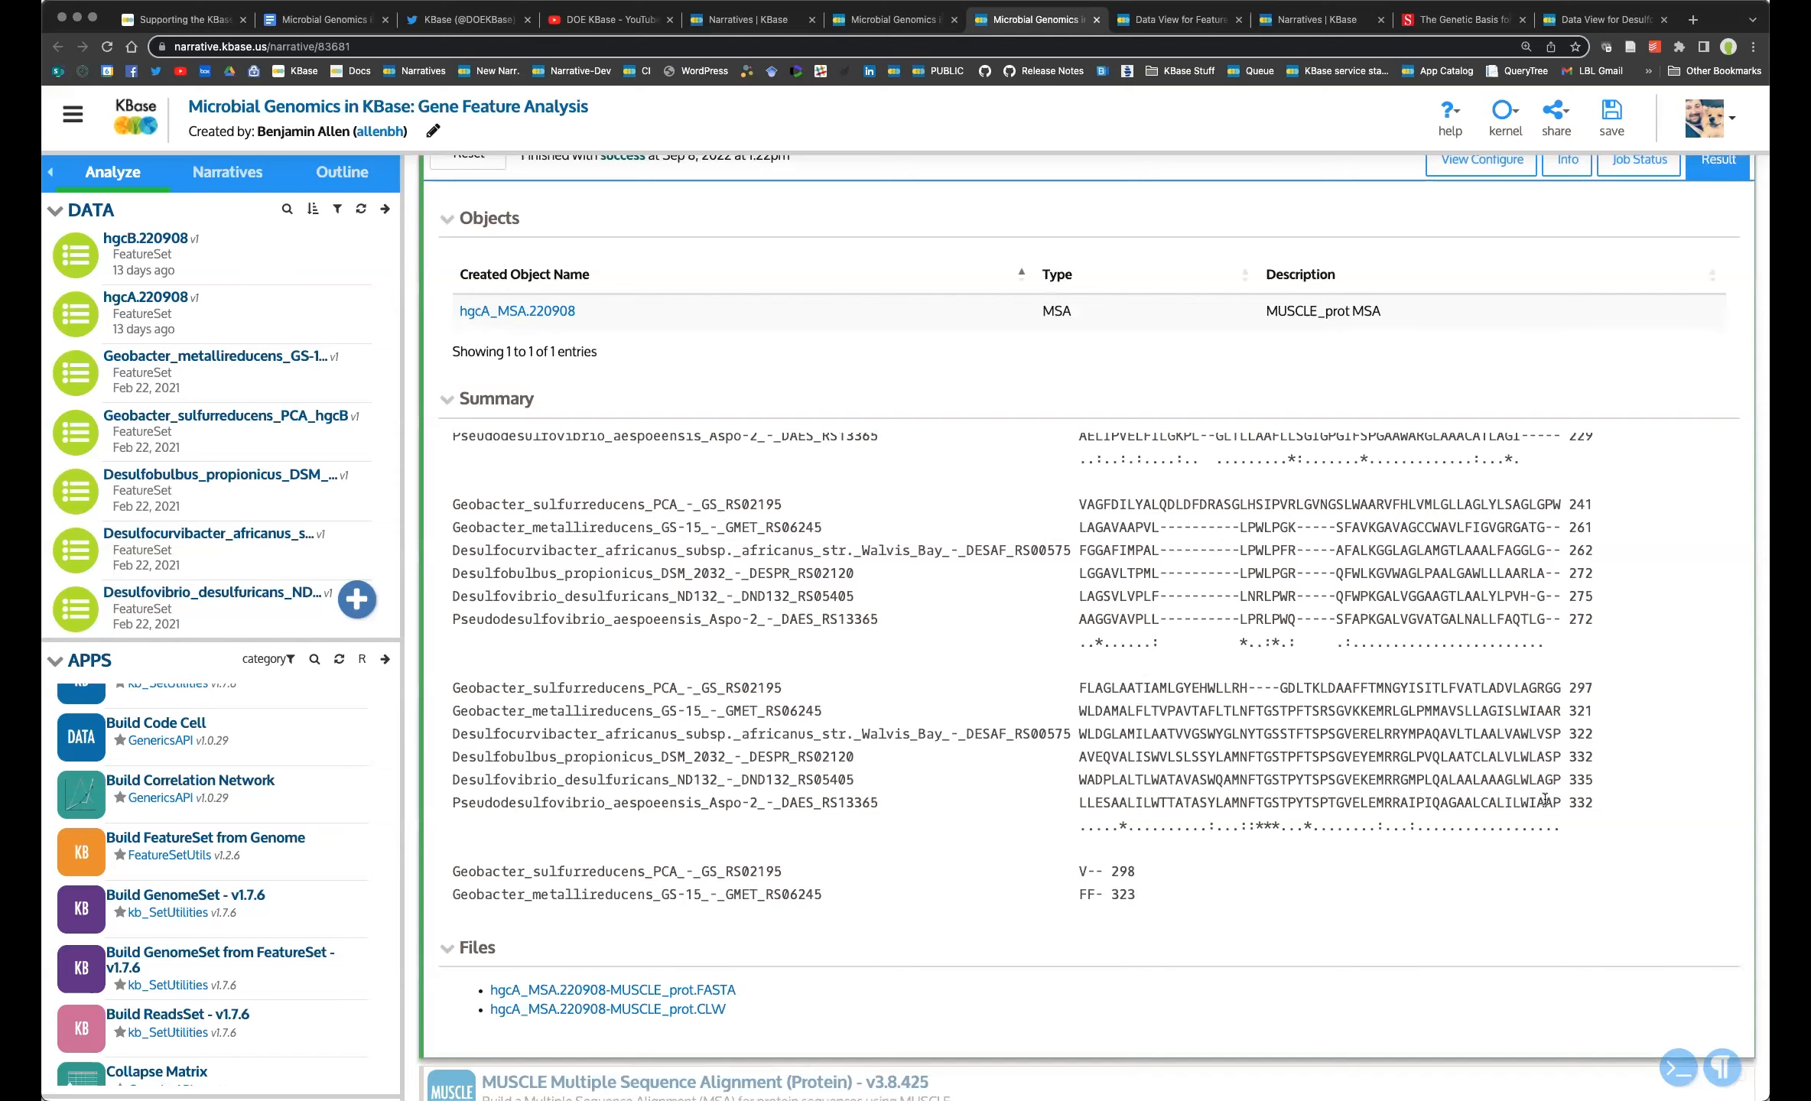
pyautogui.scroll(-1, 1542, 794)
pyautogui.scroll(4, 1543, 794)
pyautogui.scroll(6, 1468, 709)
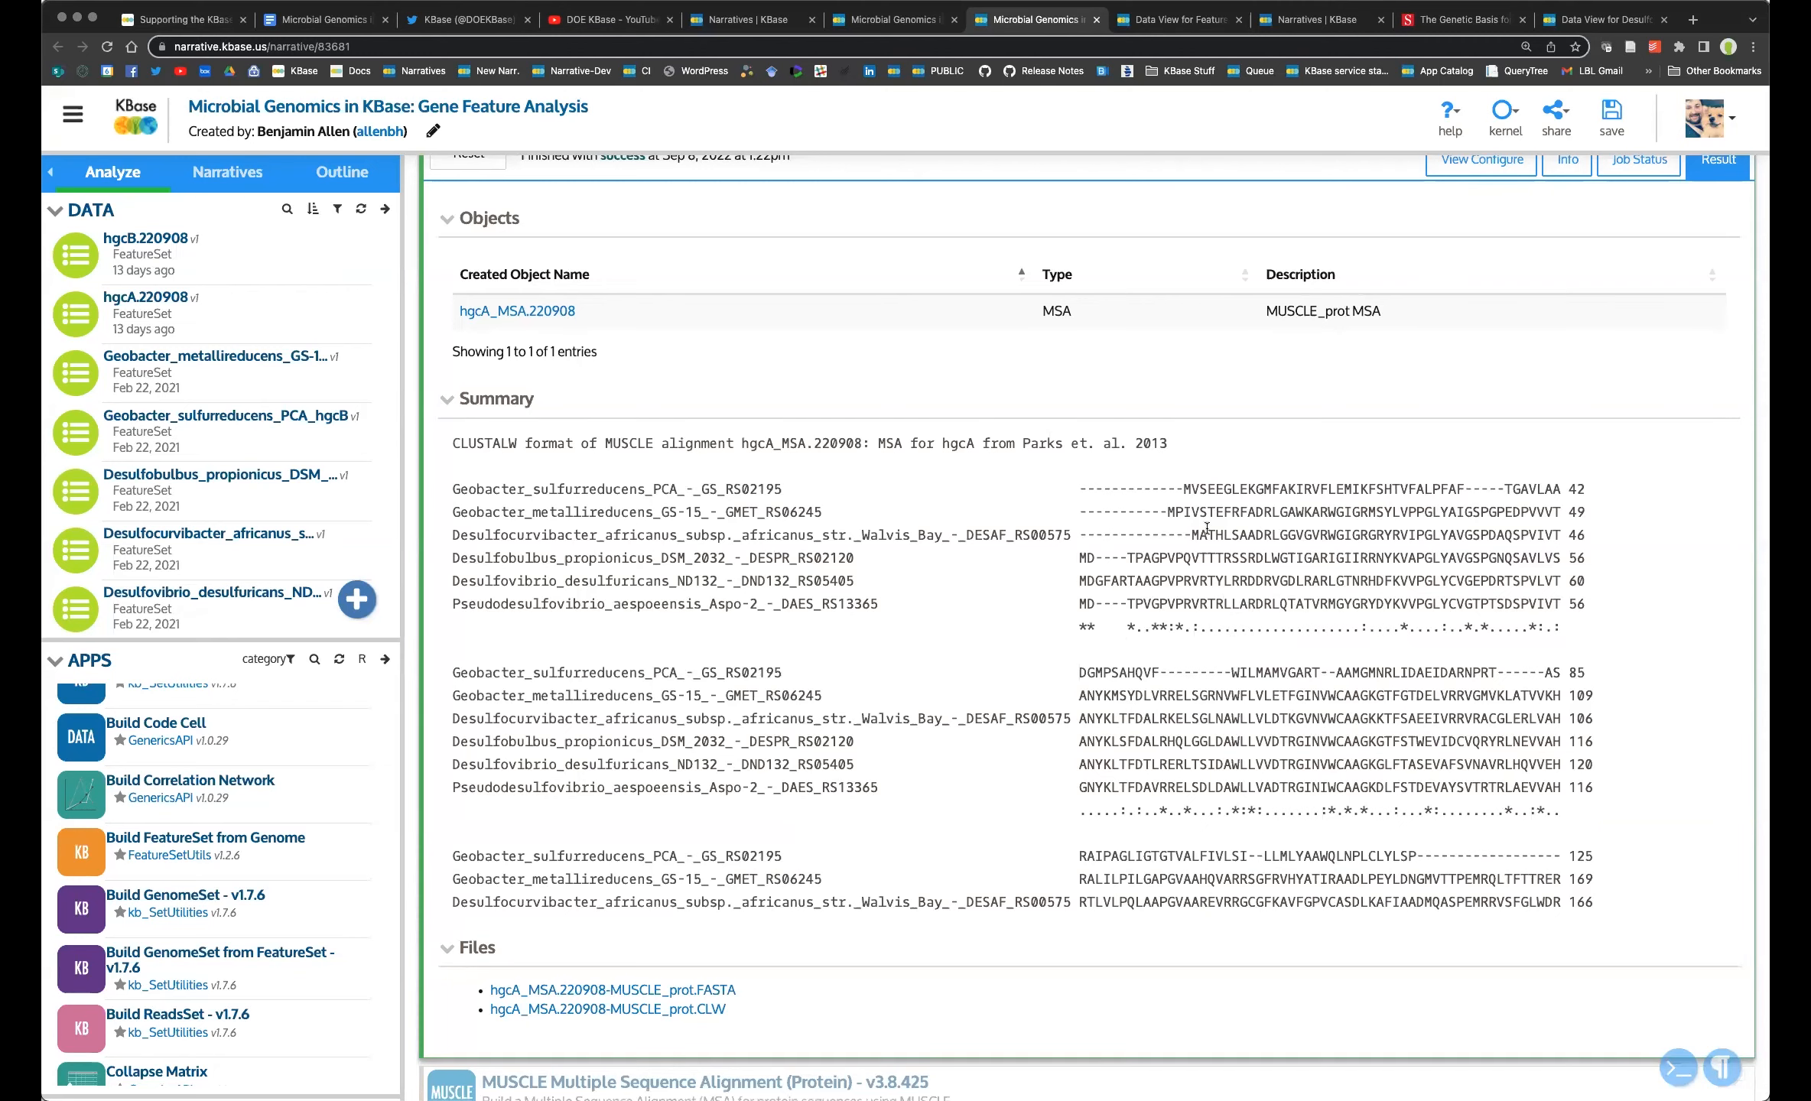
pyautogui.scroll(-8, 1346, 831)
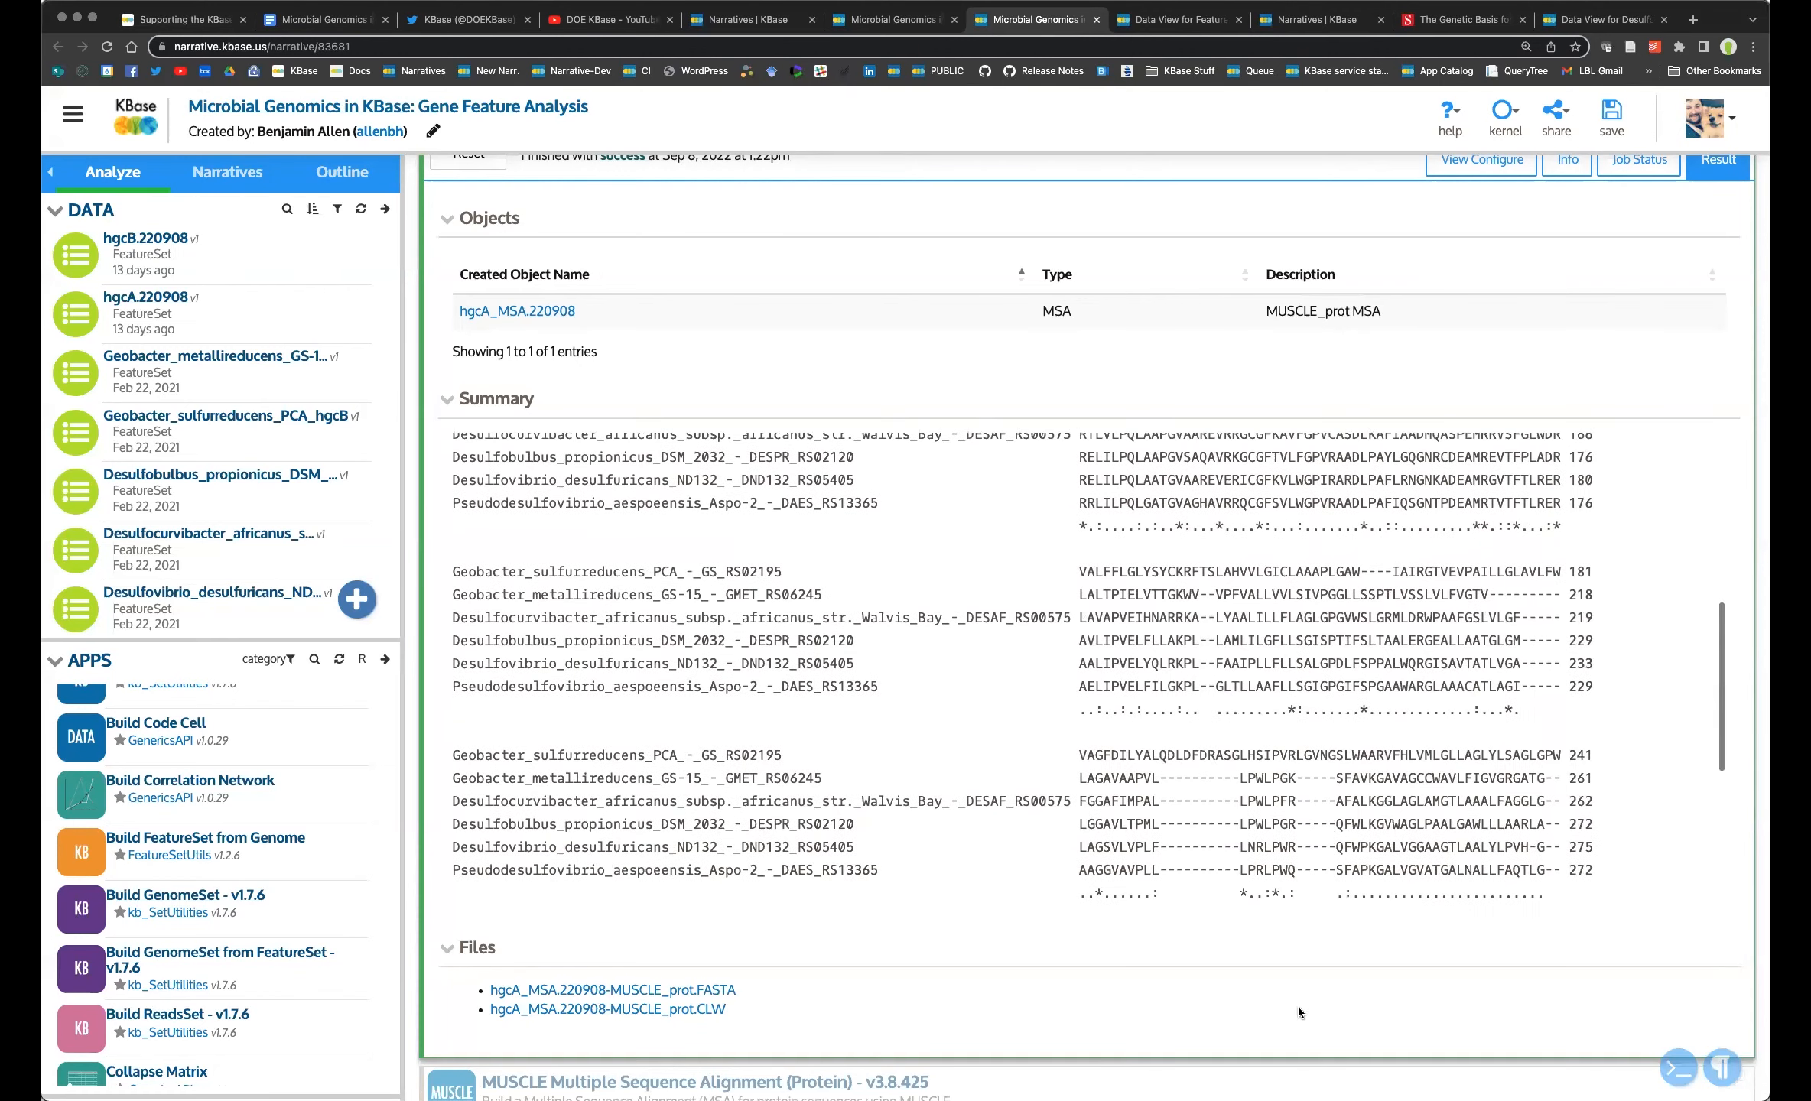
# Go to the Trim Multiple Sequence Alignments section, select its text cell and read the GBLOCKS description.
pyautogui.scroll(-7, 1297, 1006)
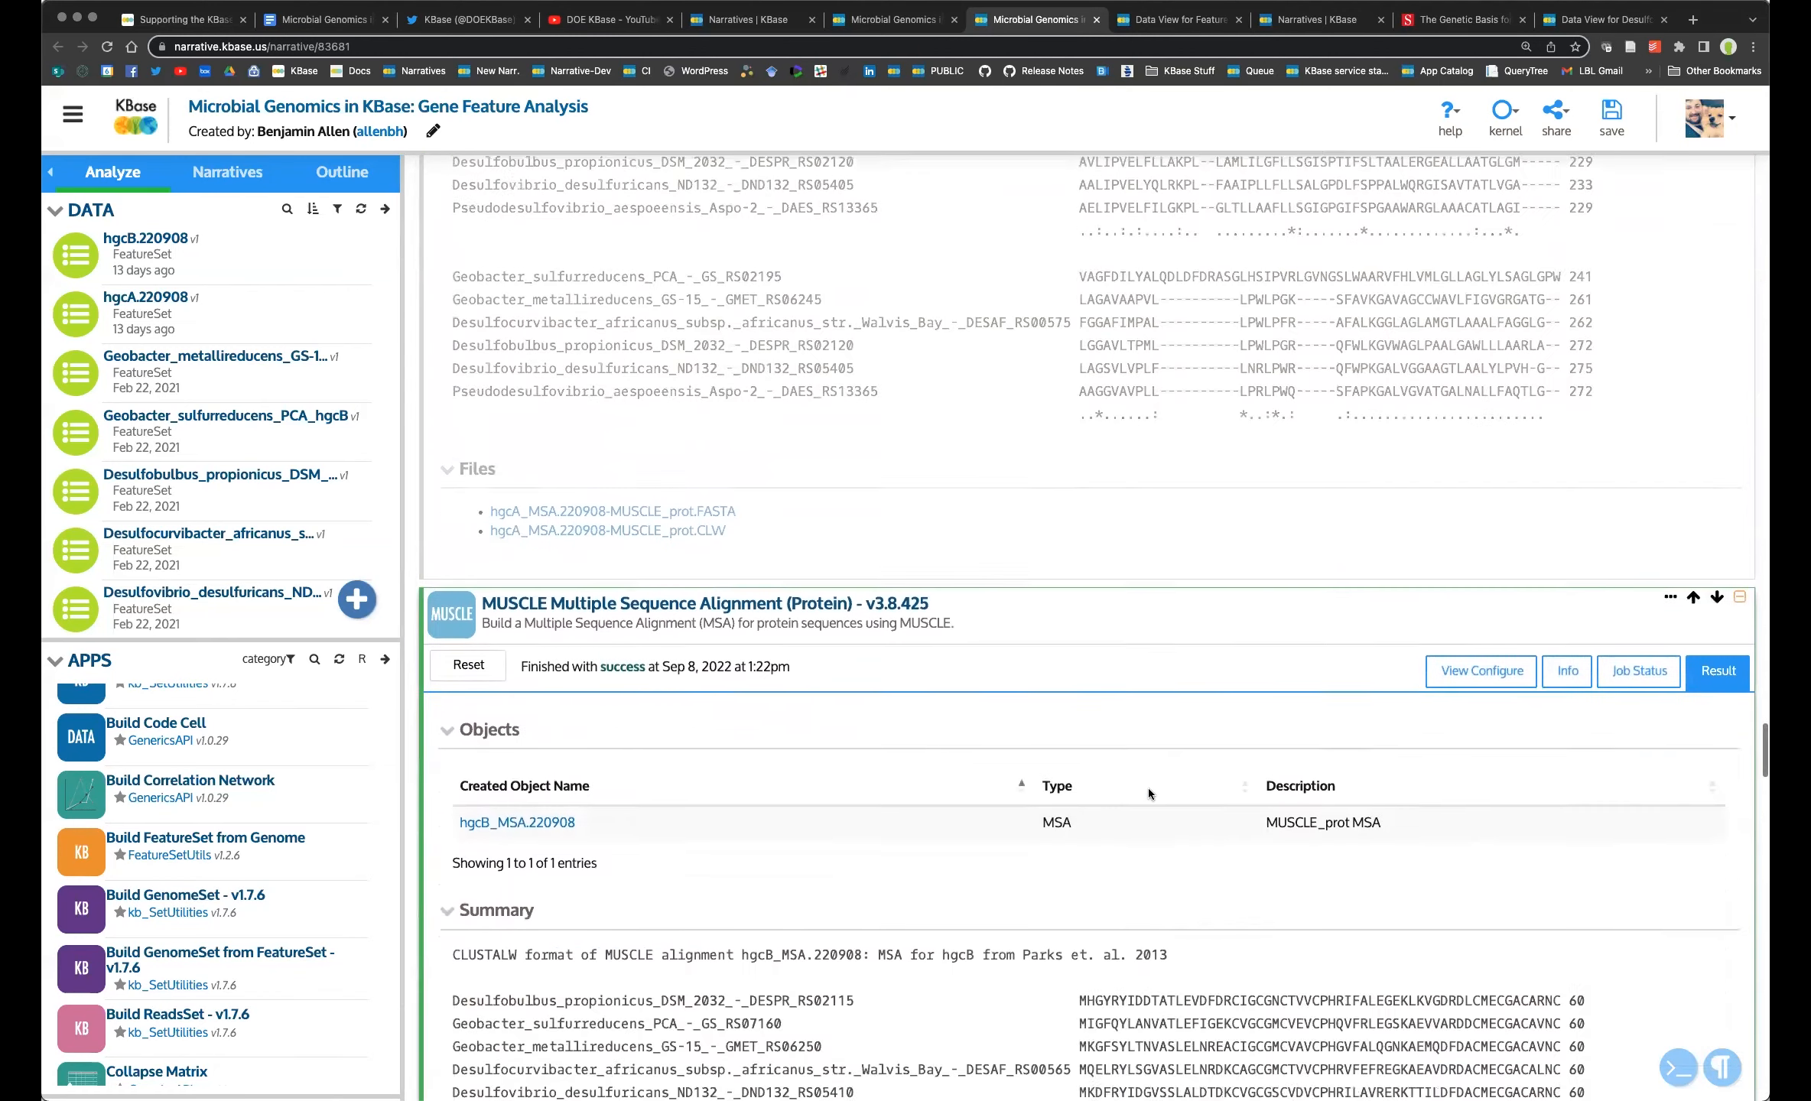
pyautogui.scroll(-7, 1147, 788)
pyautogui.scroll(-4, 1074, 863)
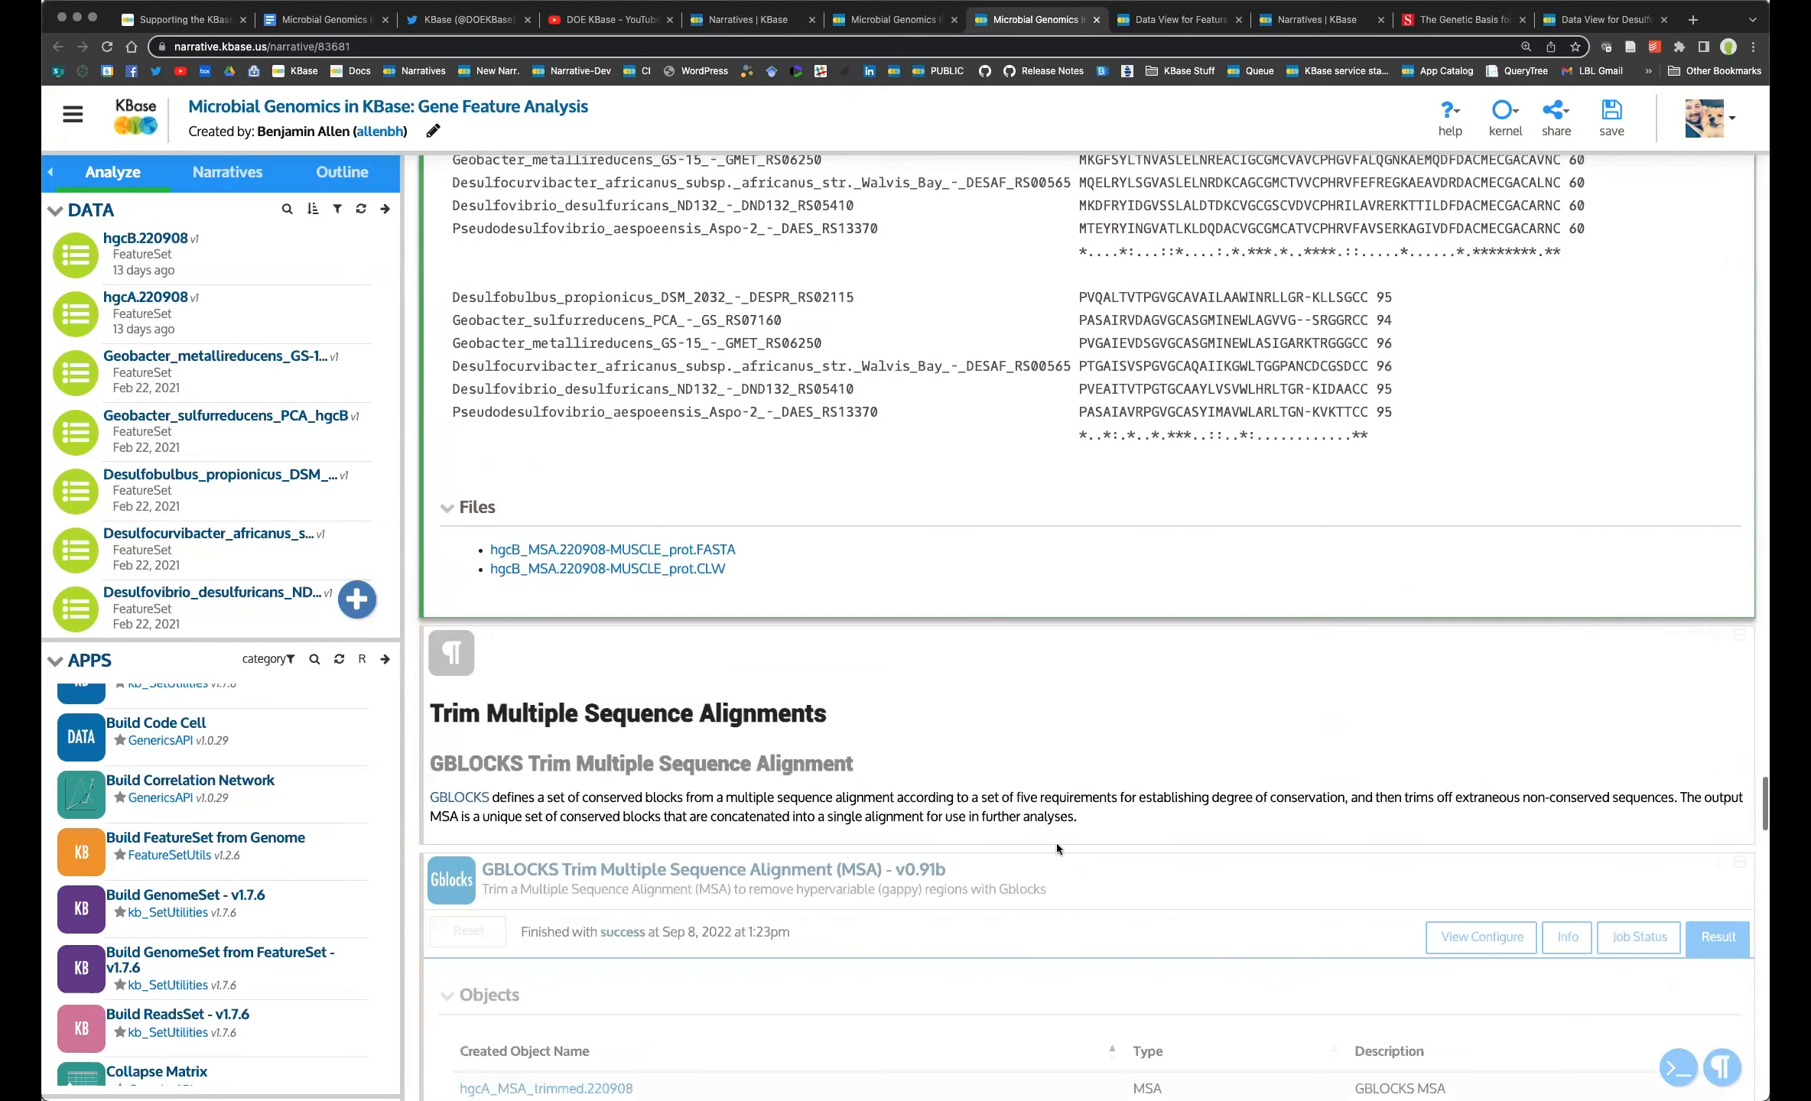
pyautogui.click(1095, 732)
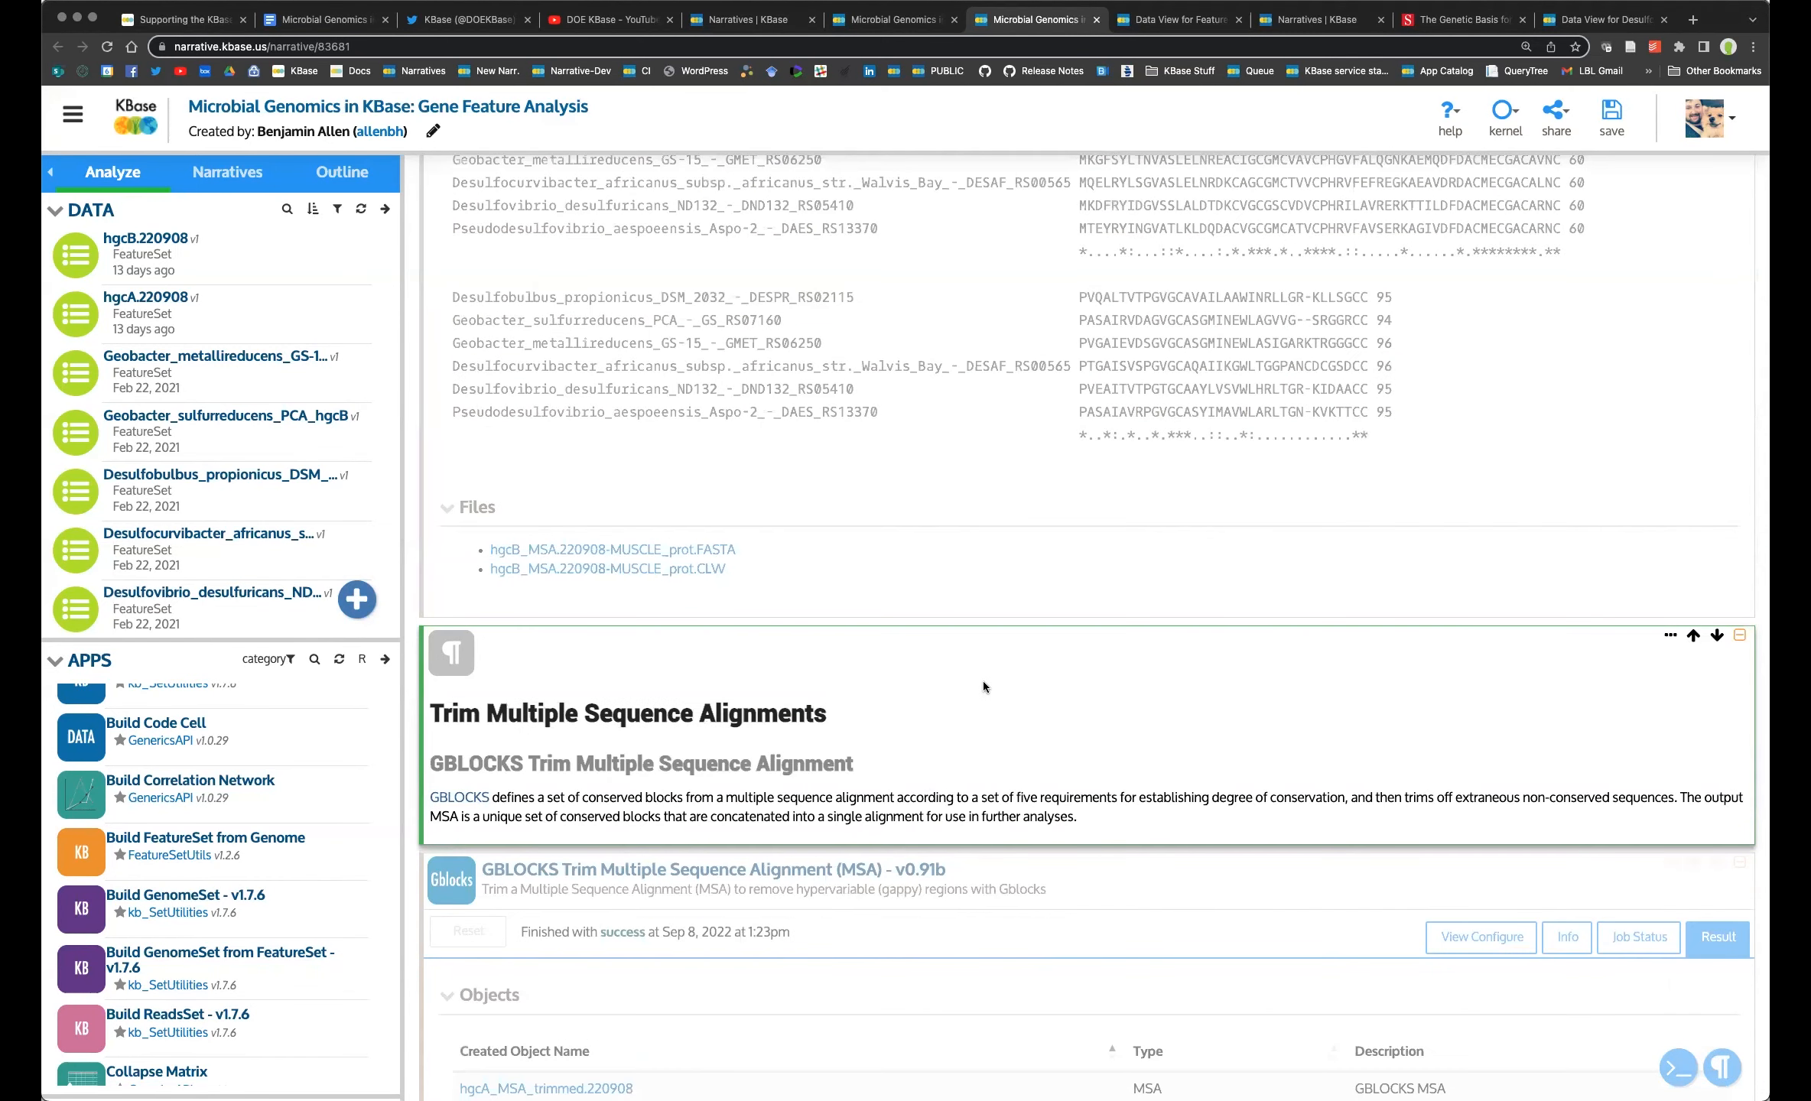
pyautogui.scroll(-1, 993, 706)
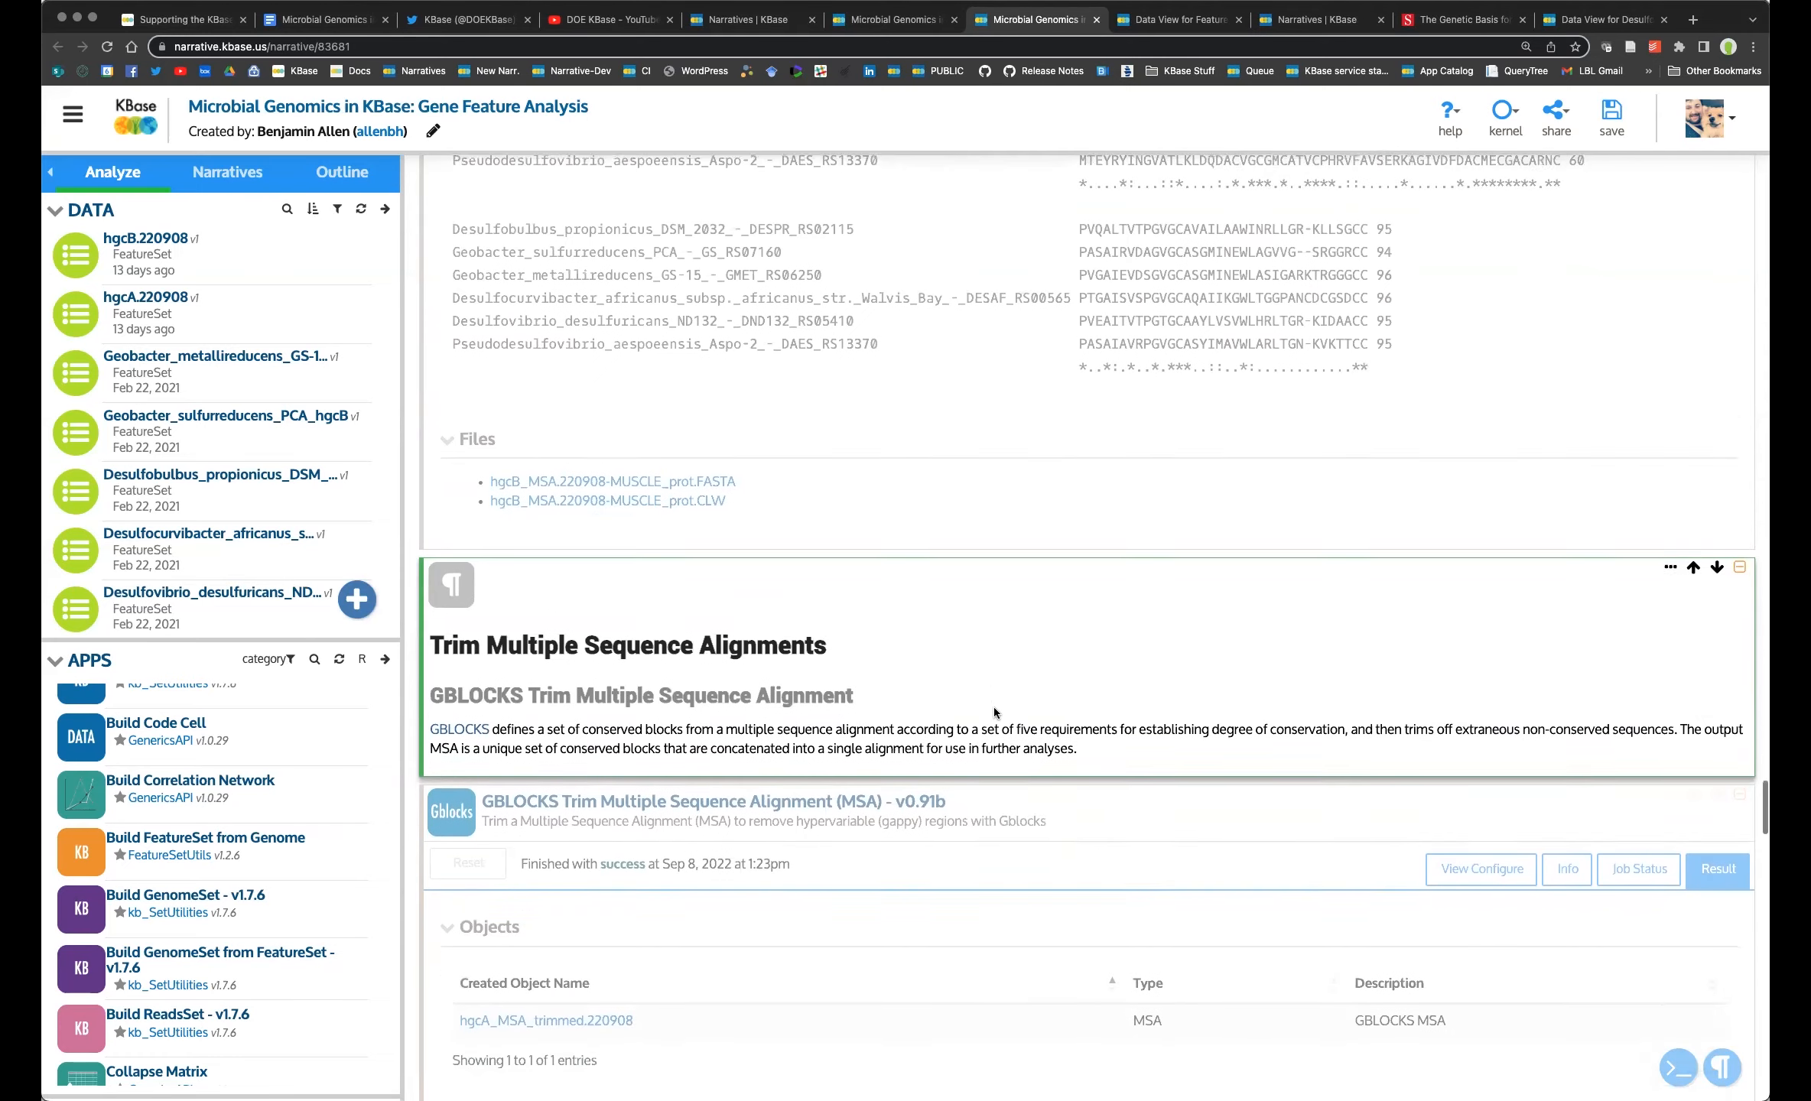
pyautogui.scroll(-2, 993, 706)
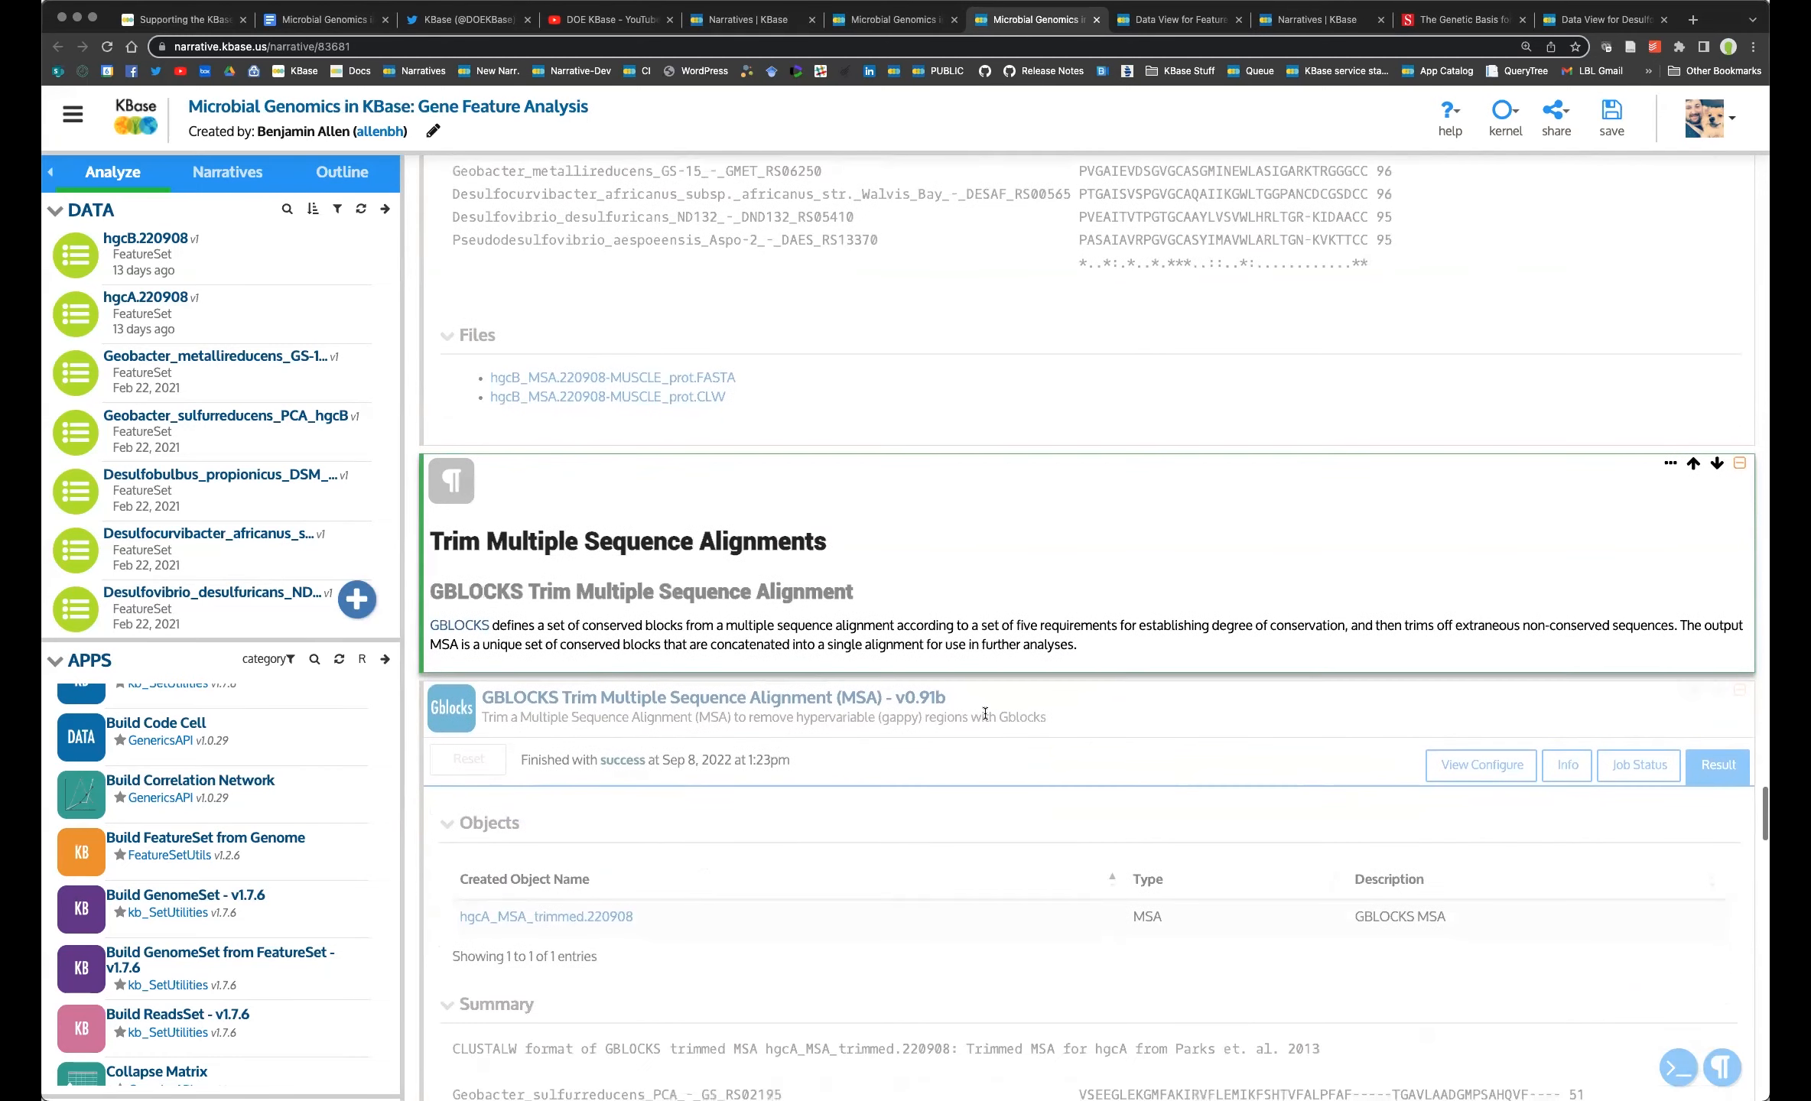
# Select the hgcA GBLOCKS trimming cell and display its configuration, including the advanced parameters.
pyautogui.click(900, 689)
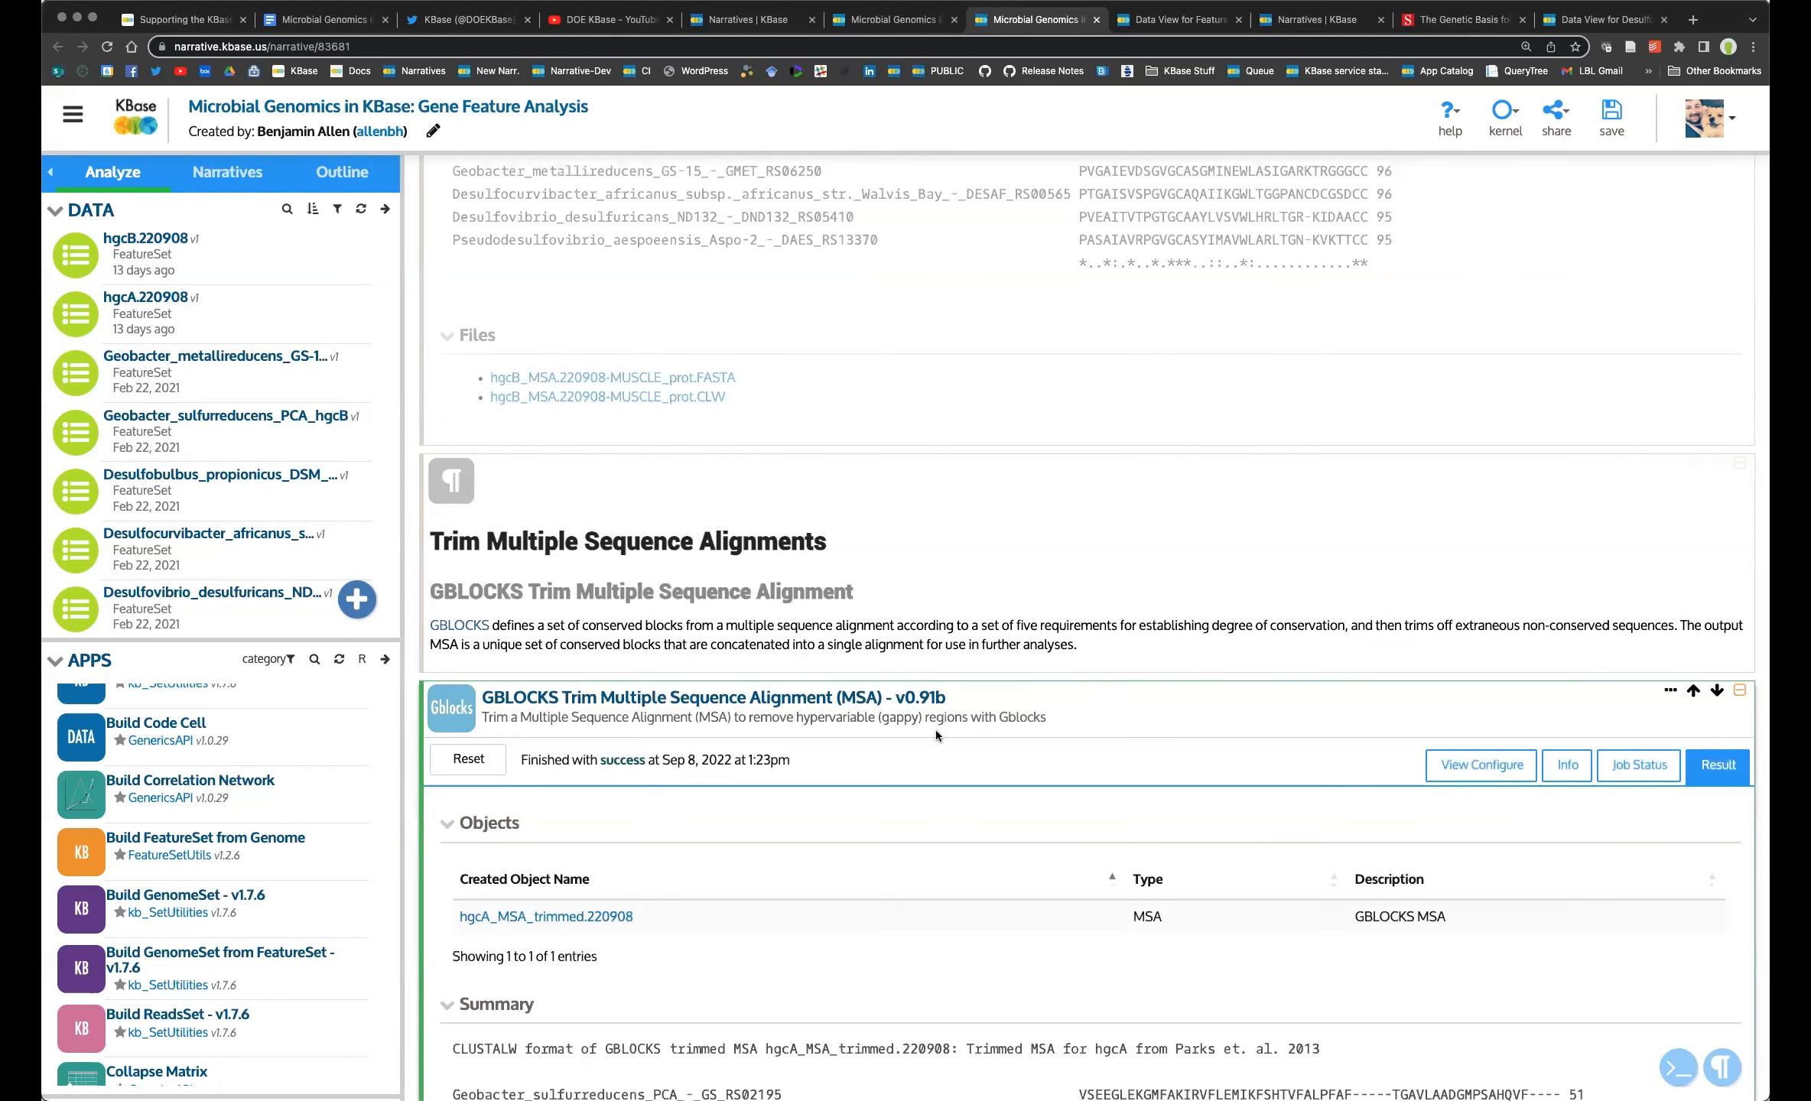
pyautogui.scroll(-5, 955, 723)
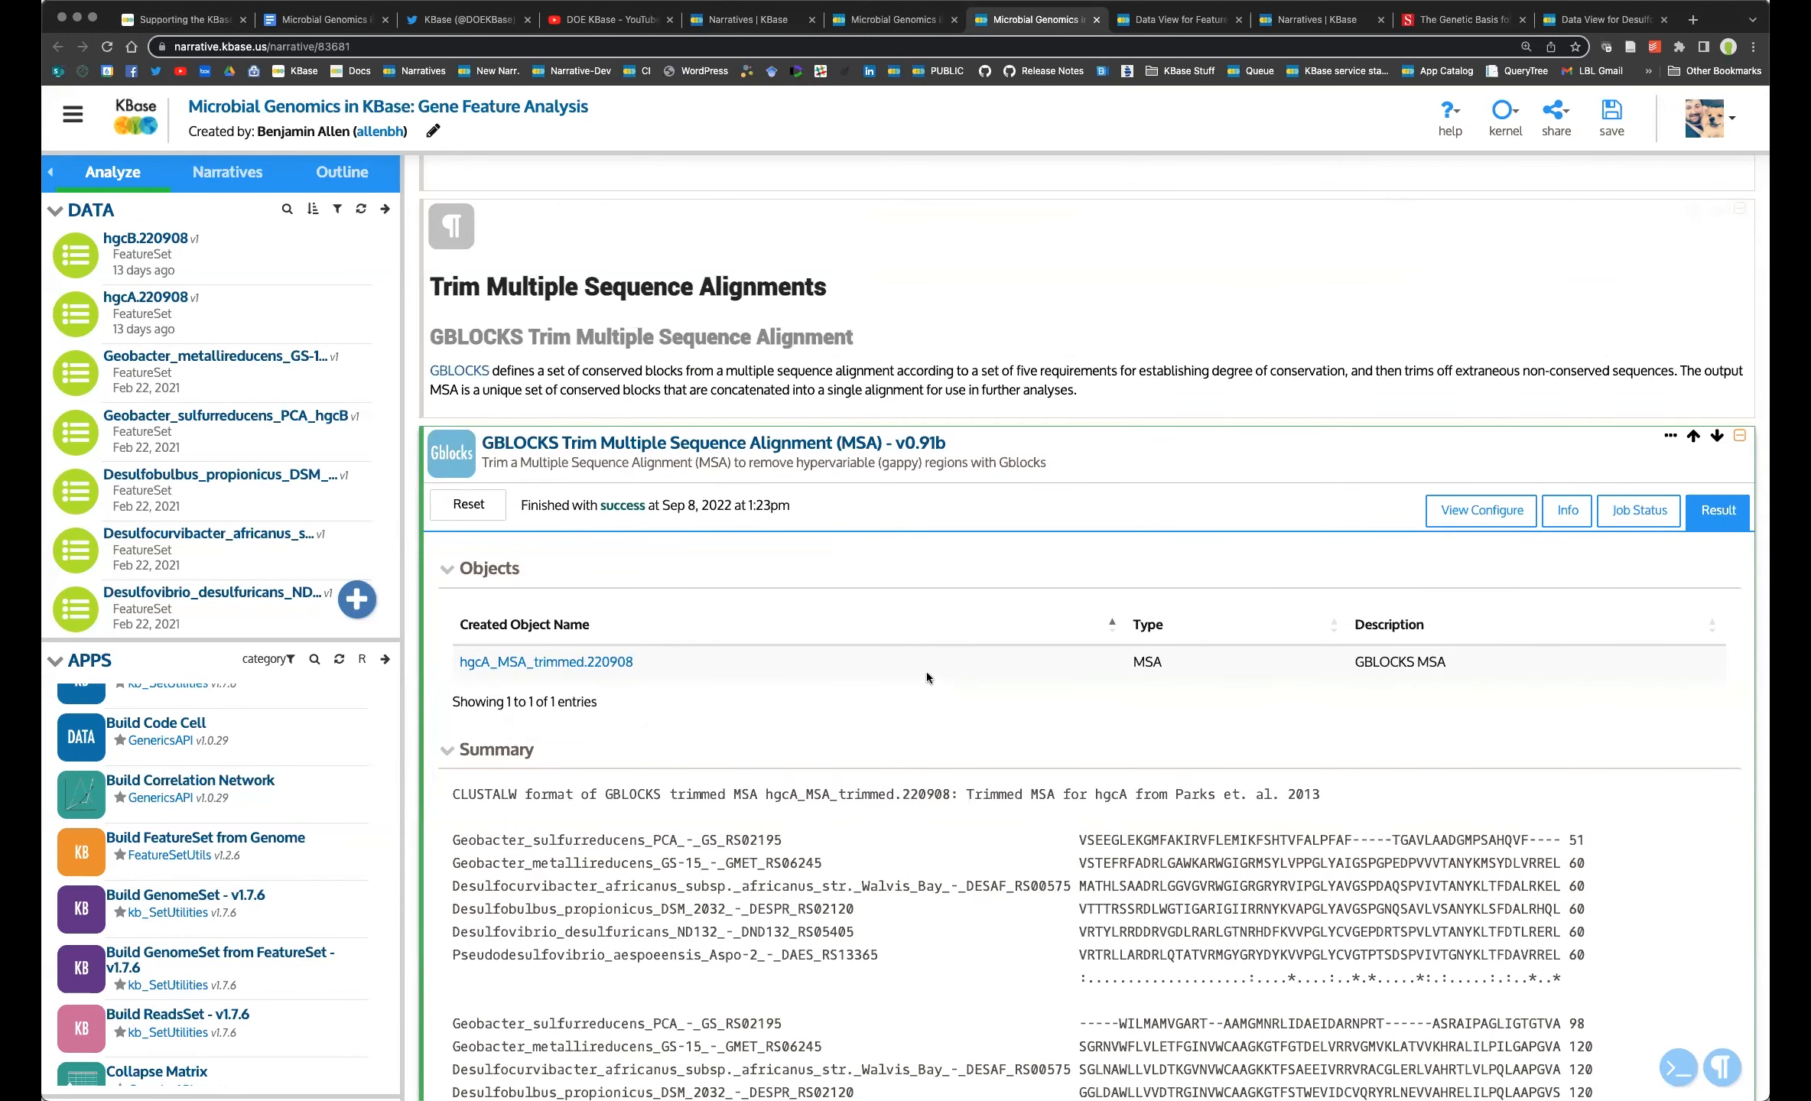
pyautogui.scroll(-3, 926, 672)
pyautogui.click(1506, 365)
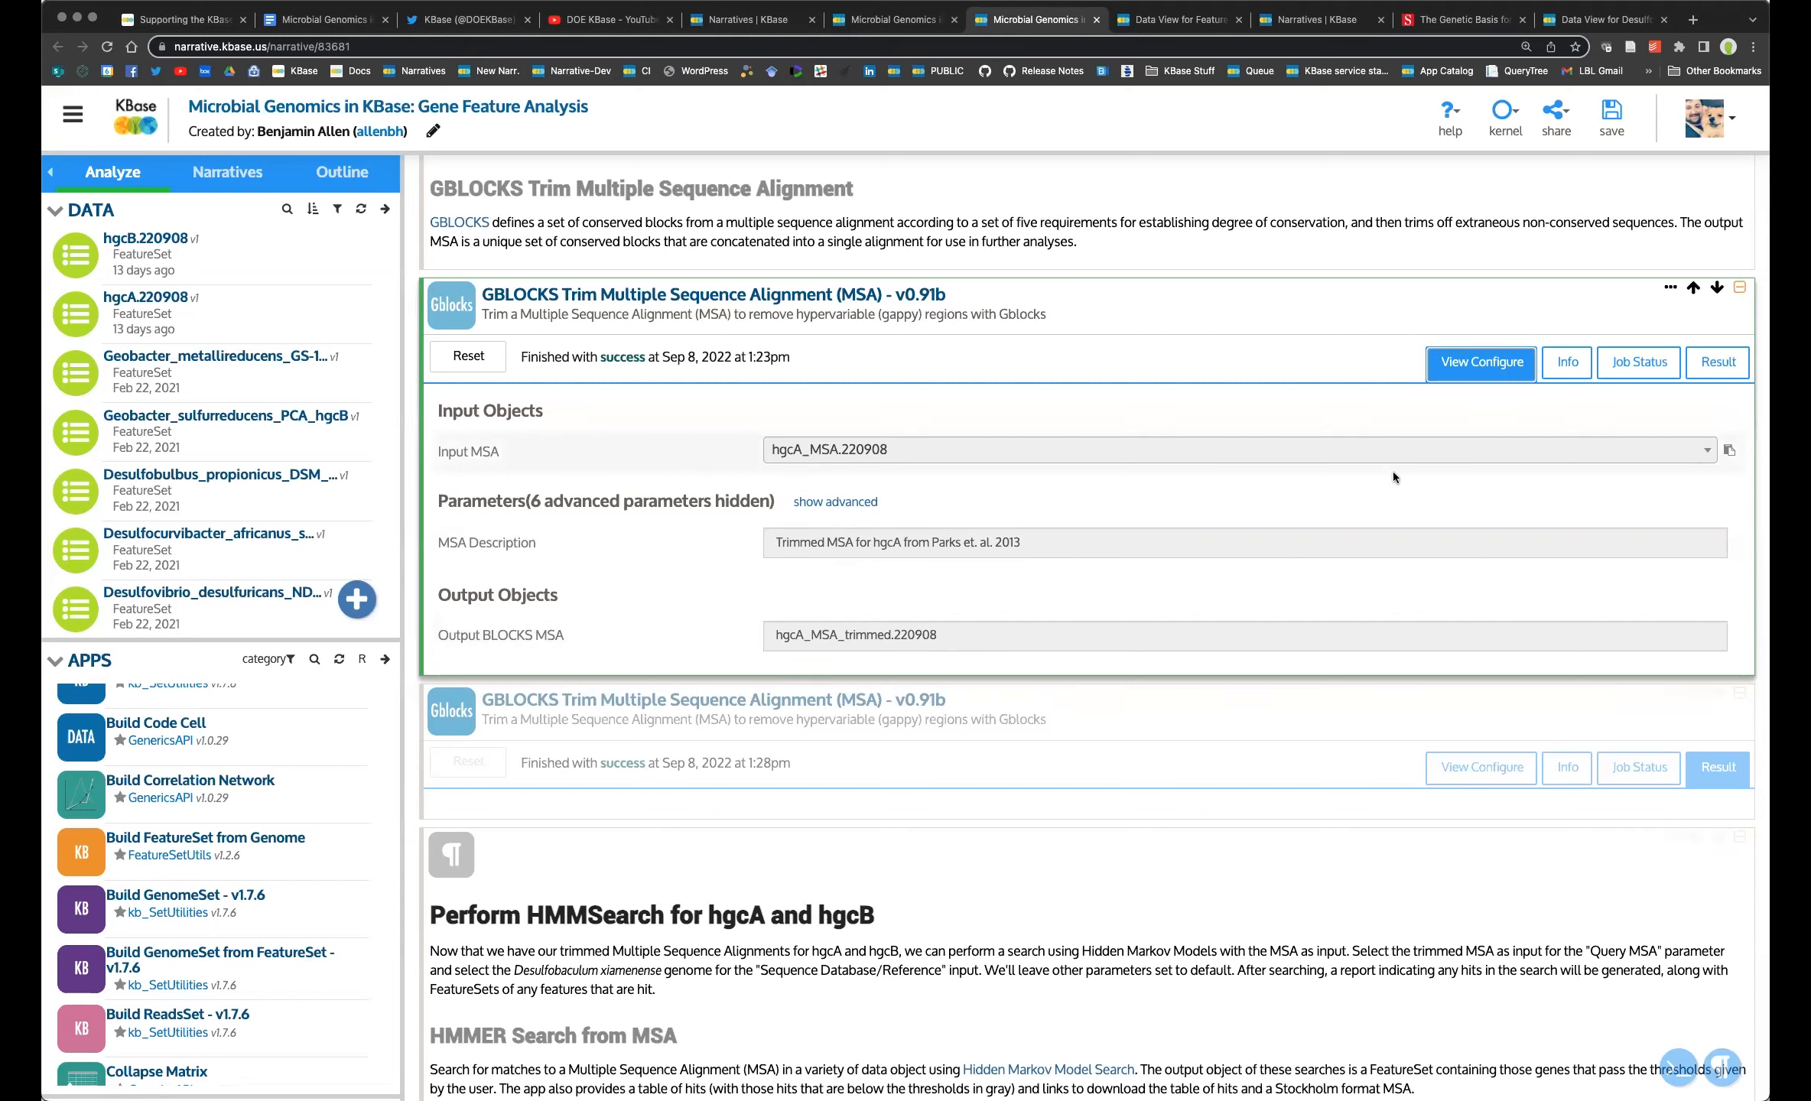
pyautogui.click(855, 505)
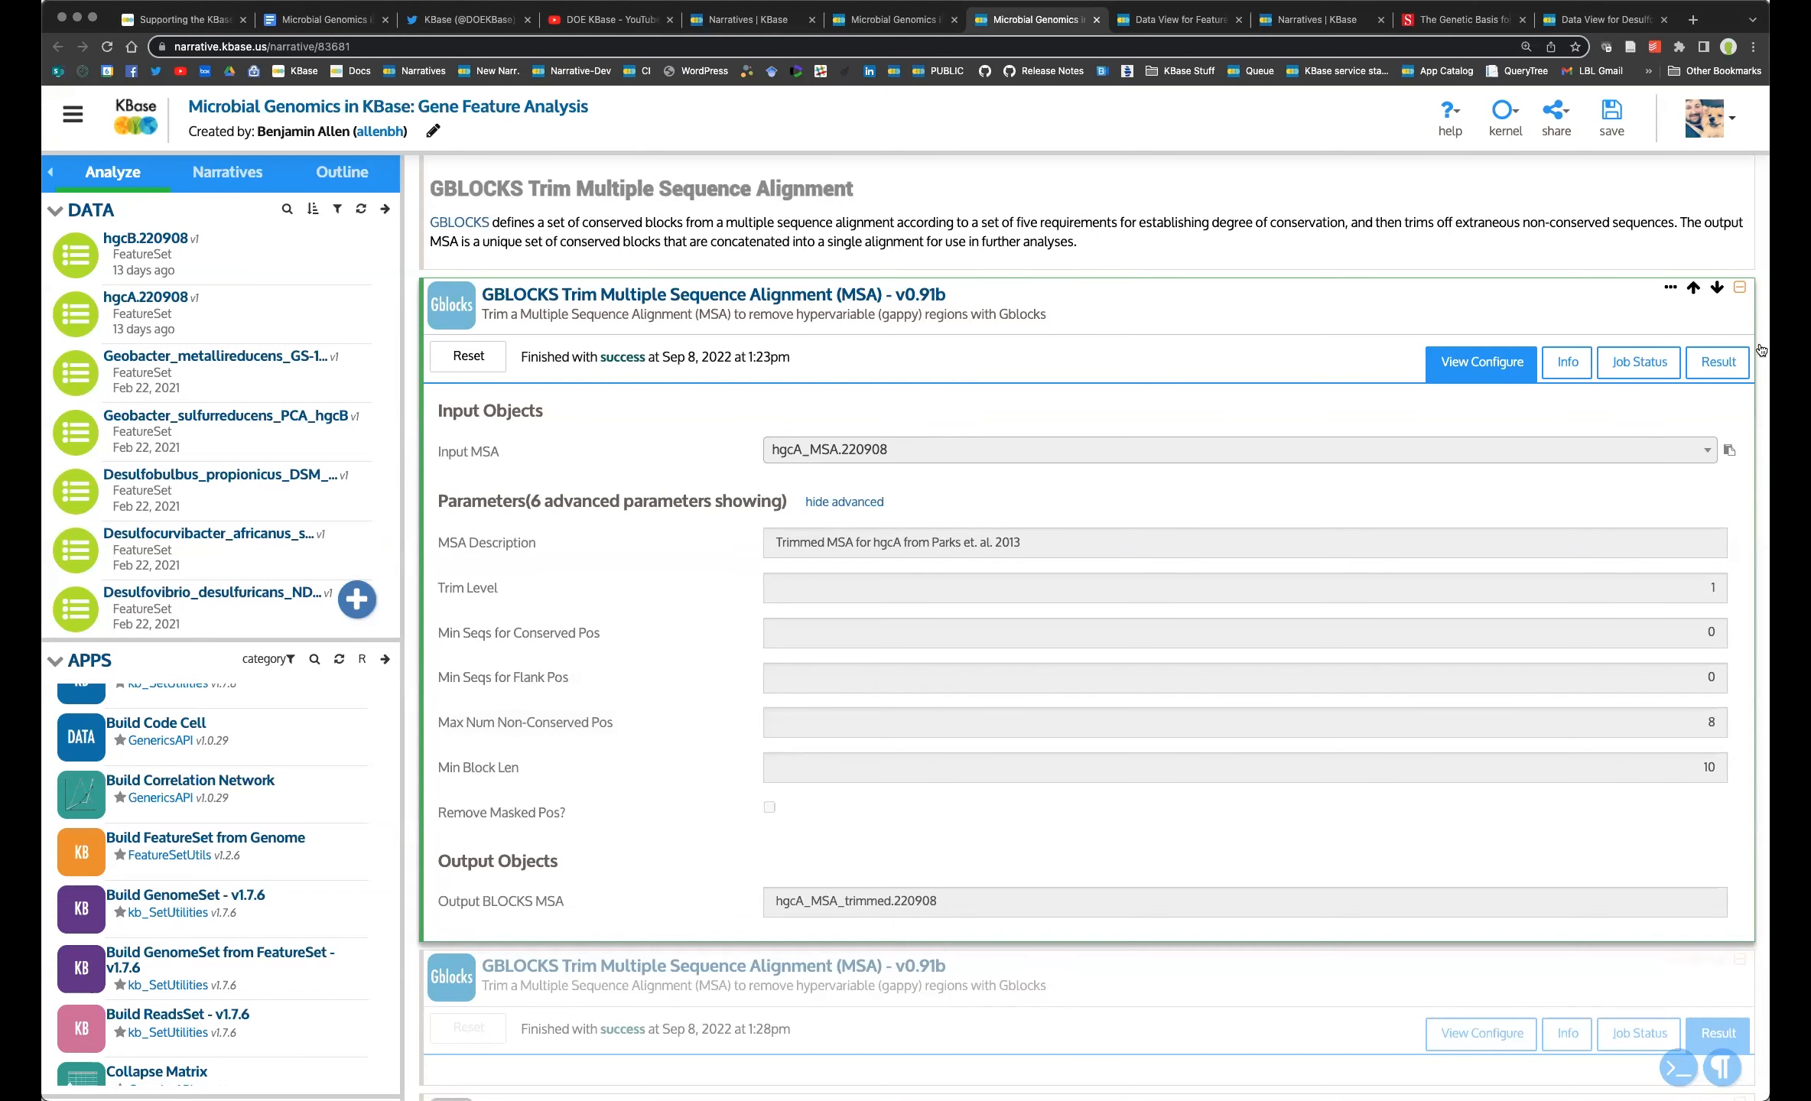
# Switch the hgcA GBLOCKS cell back to its results and read the trimmed alignment through to the last block.
pyautogui.click(1706, 368)
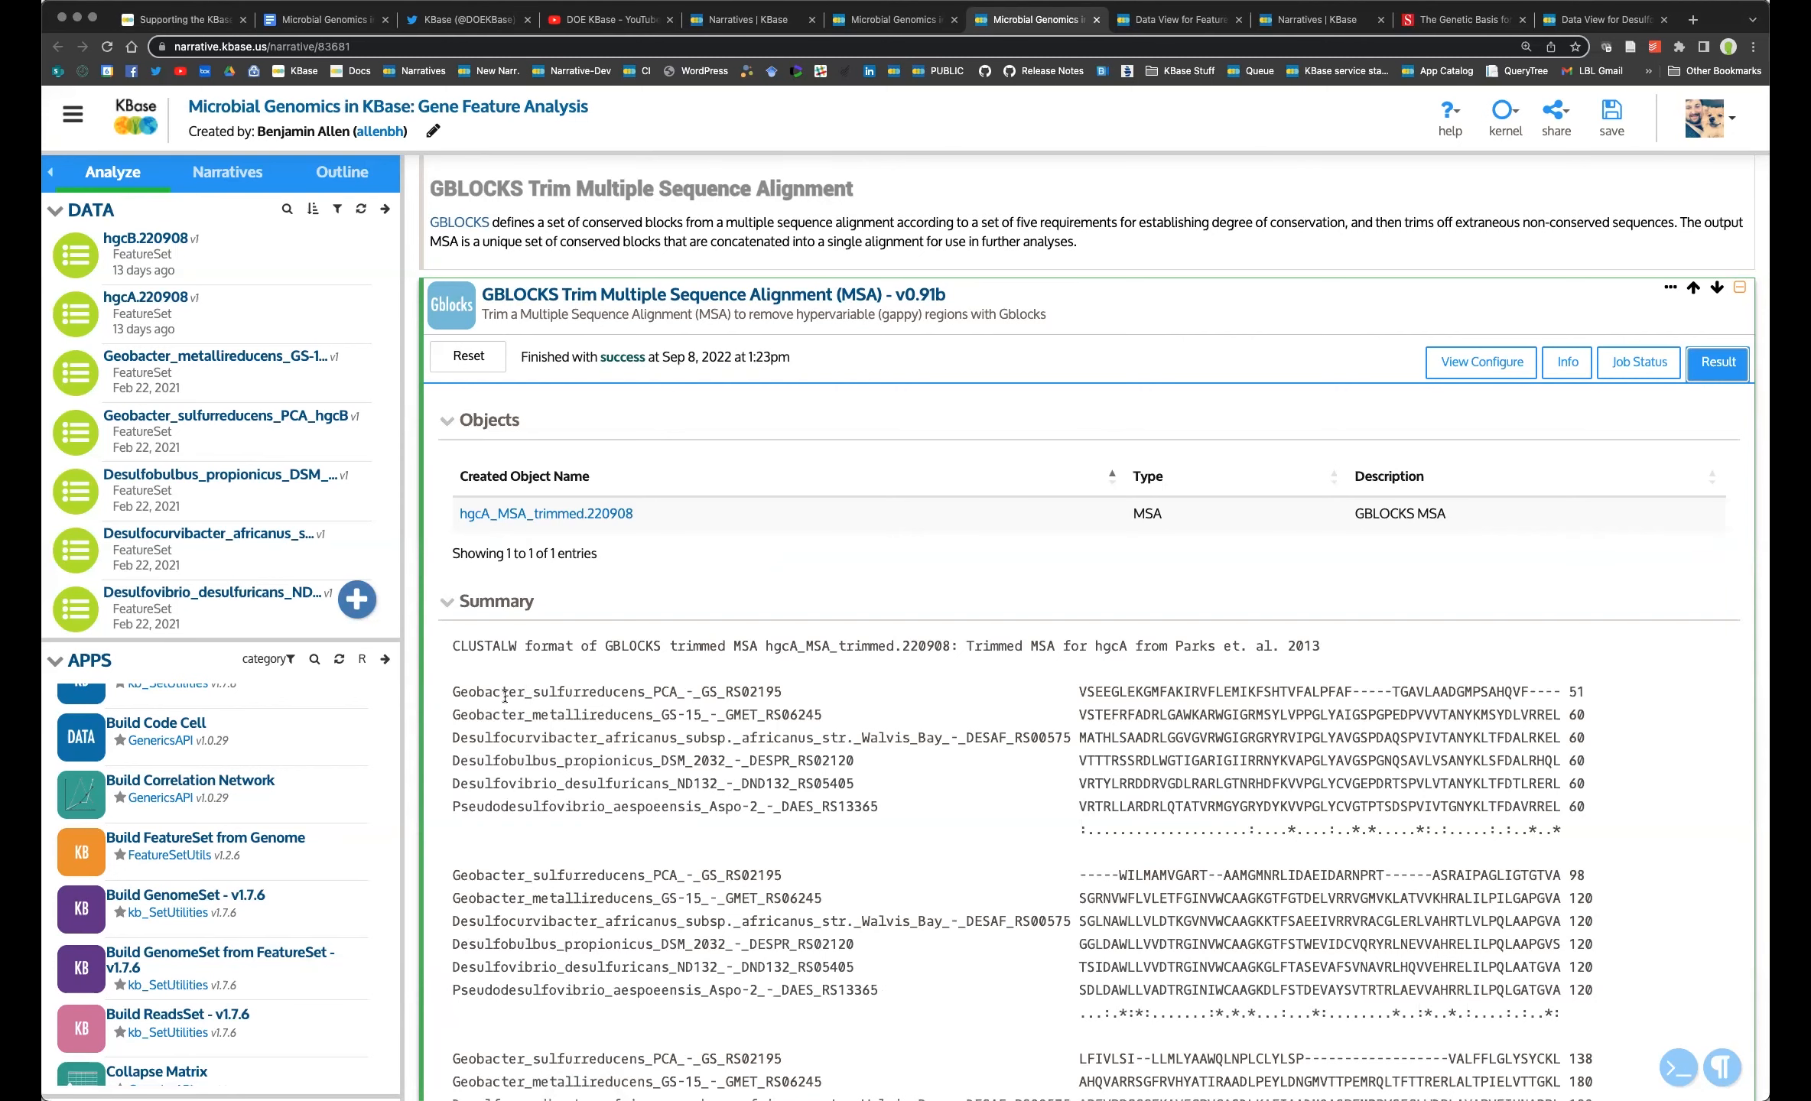
pyautogui.scroll(-3, 506, 700)
pyautogui.scroll(-5, 939, 438)
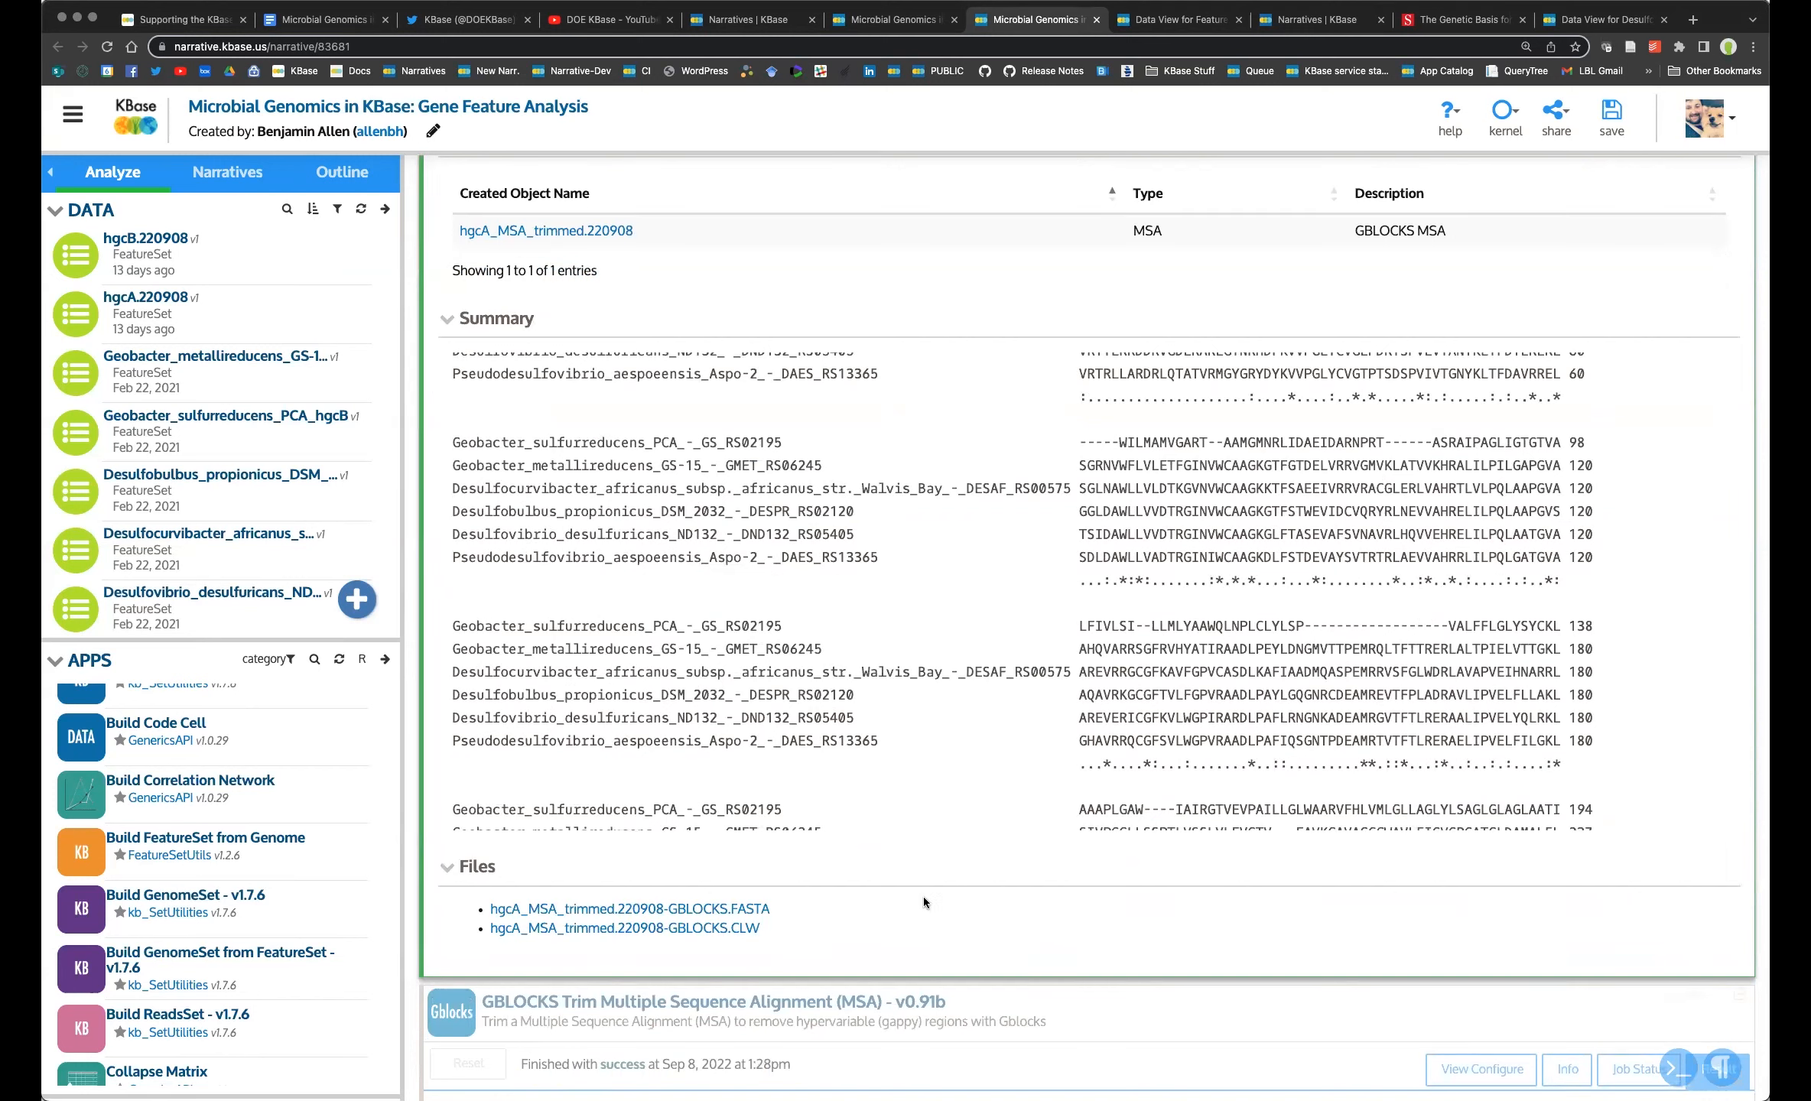
pyautogui.scroll(-3, 998, 761)
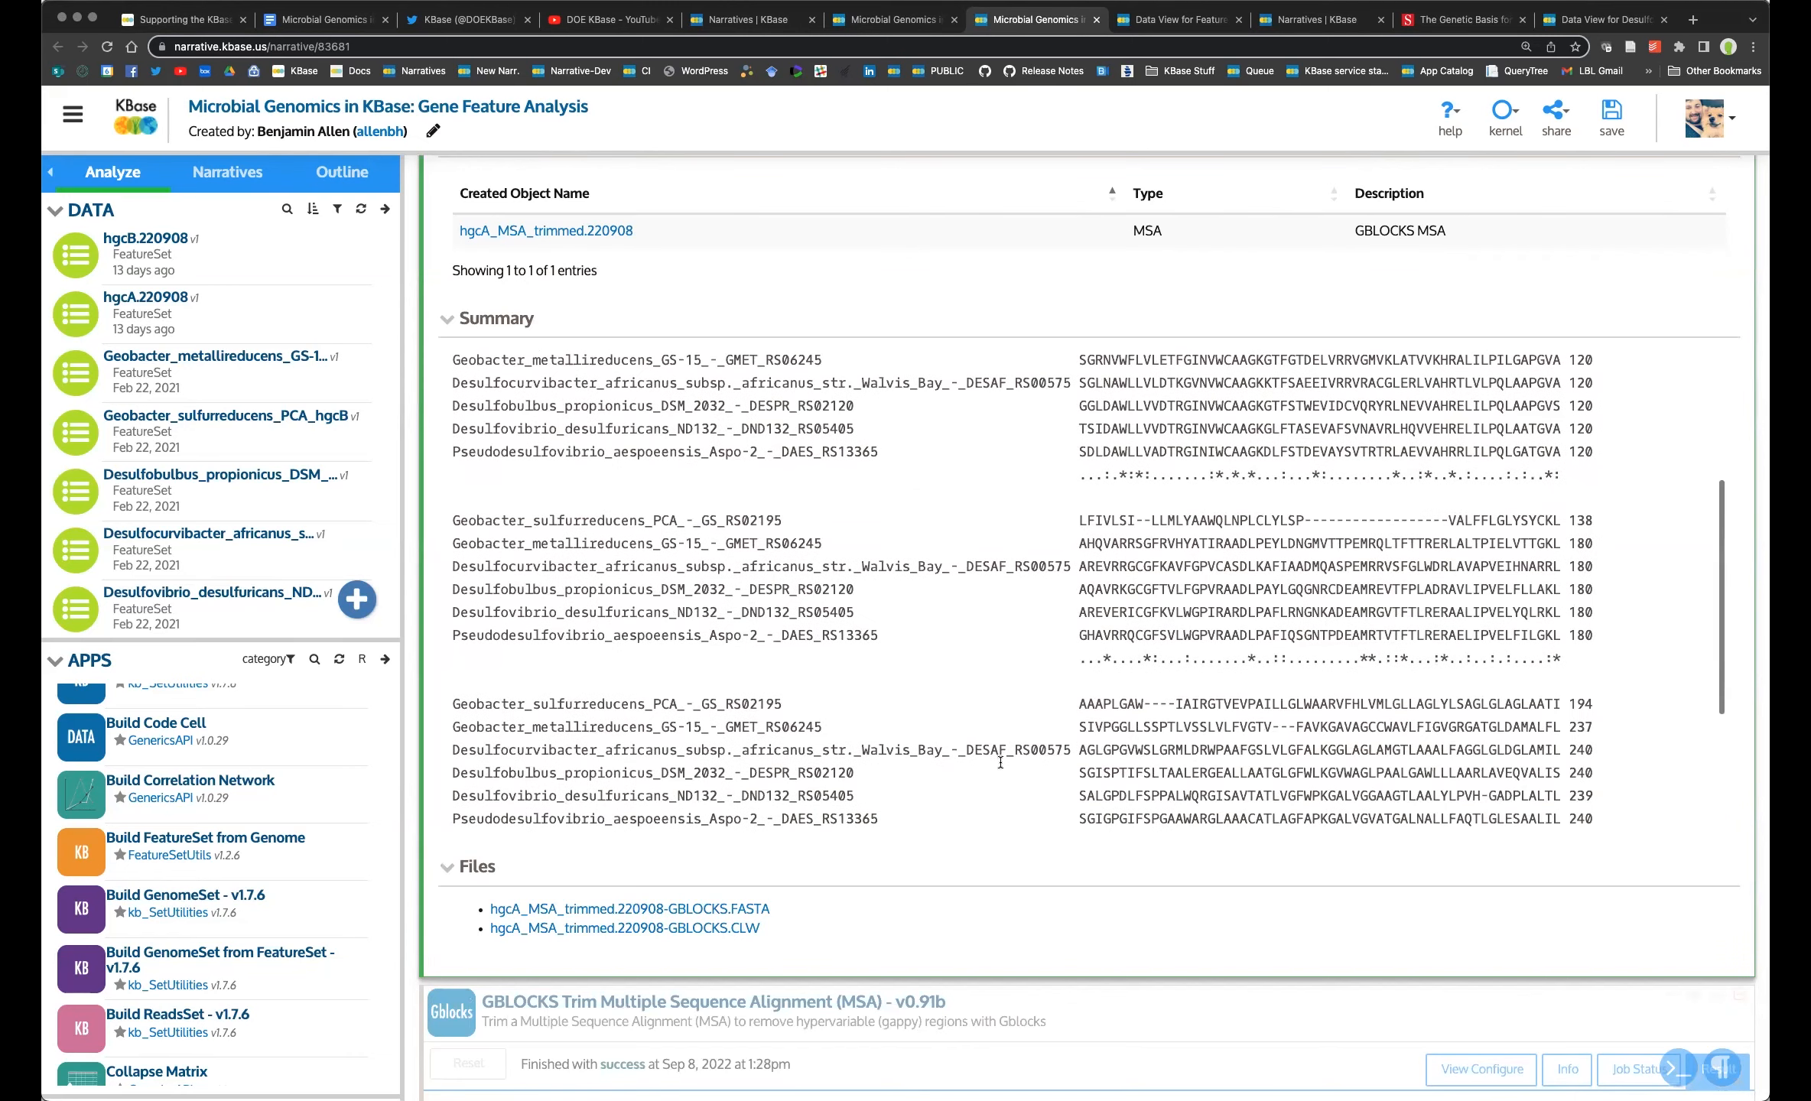
pyautogui.scroll(-2, 998, 760)
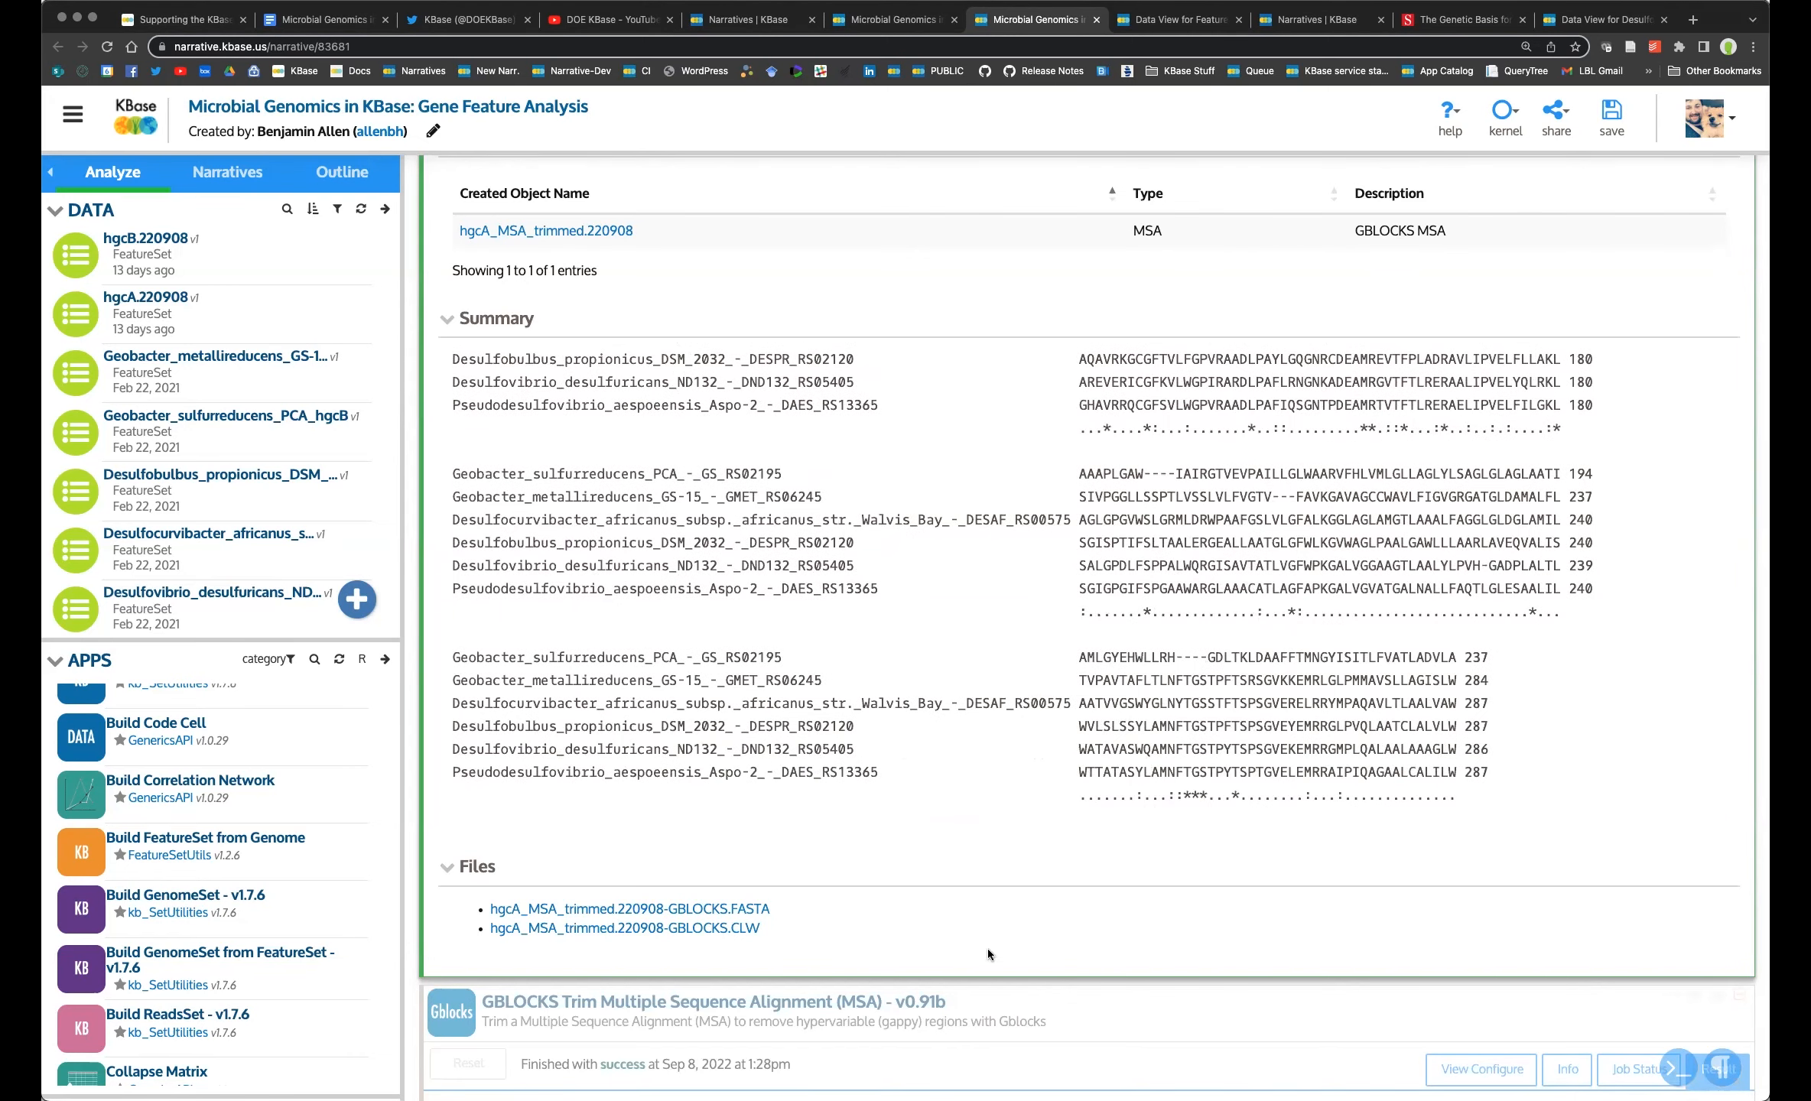
# Select the hgcB GBLOCKS trimming cell and review its trimmed alignment and output files.
pyautogui.scroll(-2, 987, 948)
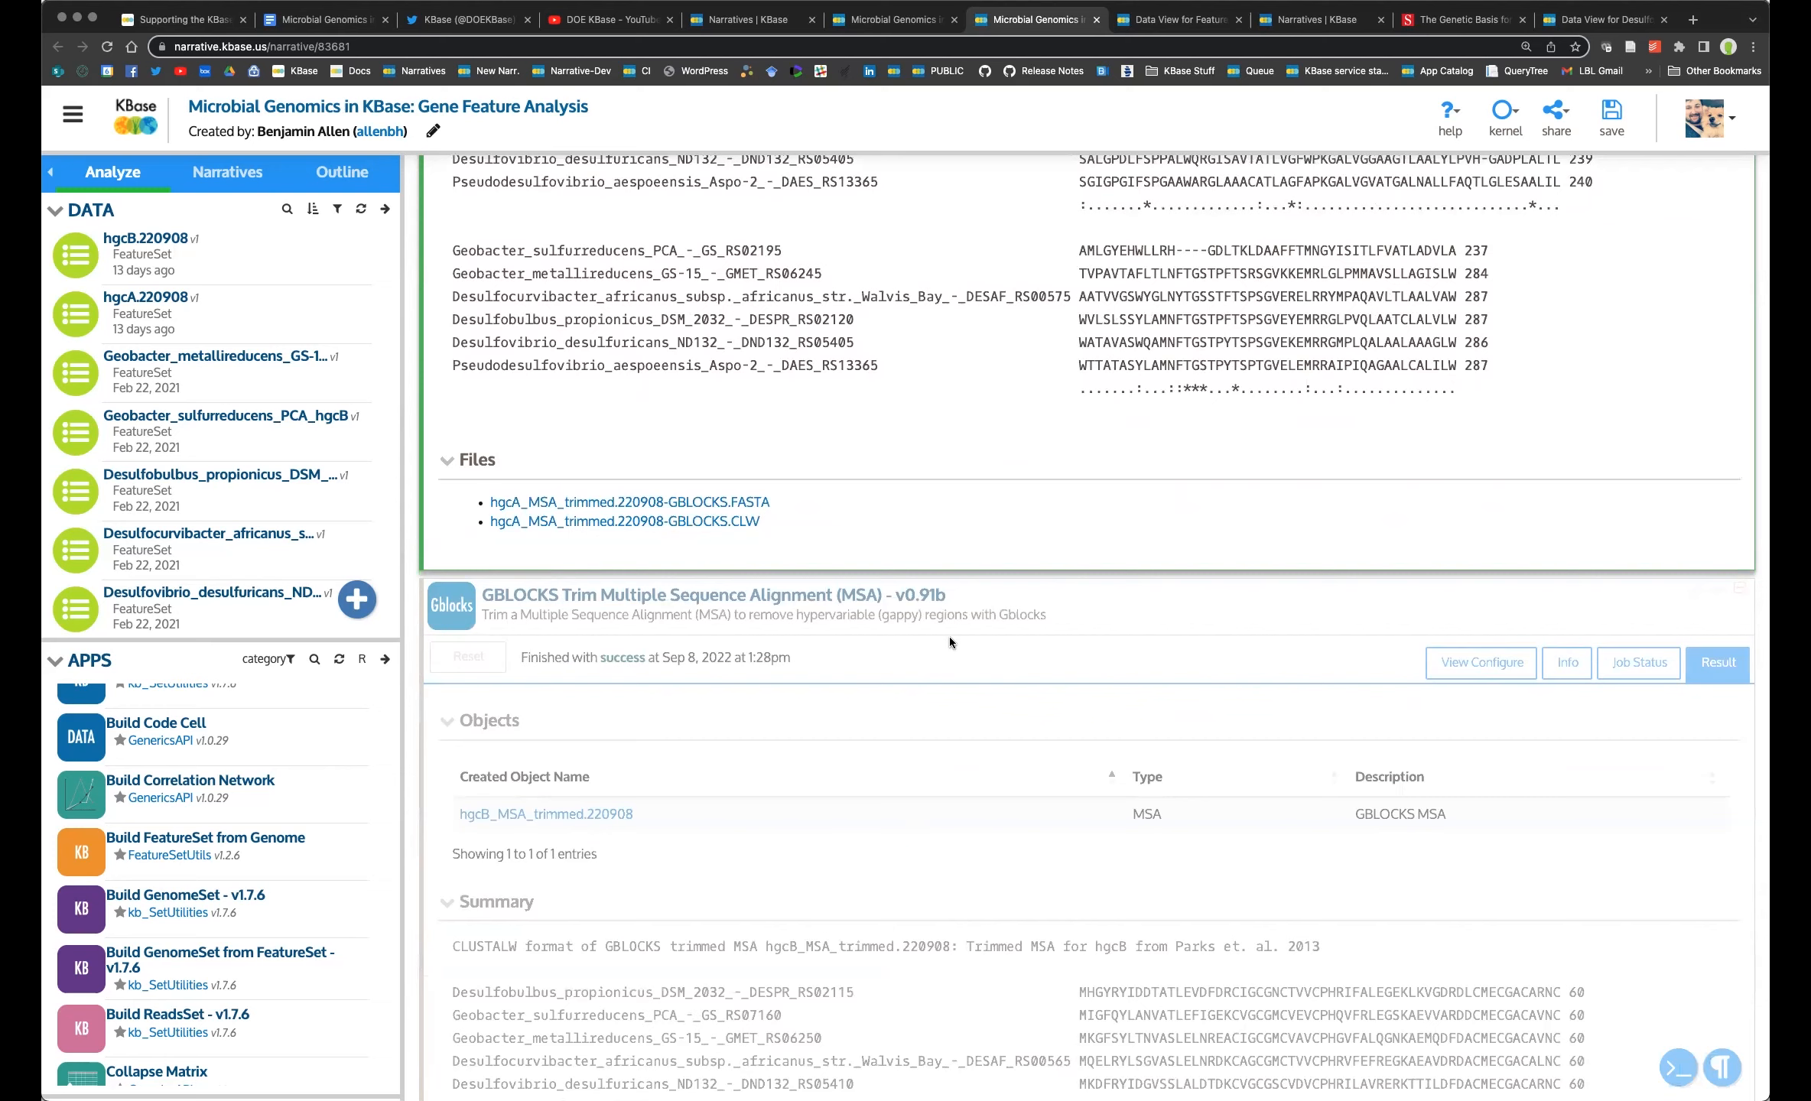
pyautogui.scroll(-3, 949, 636)
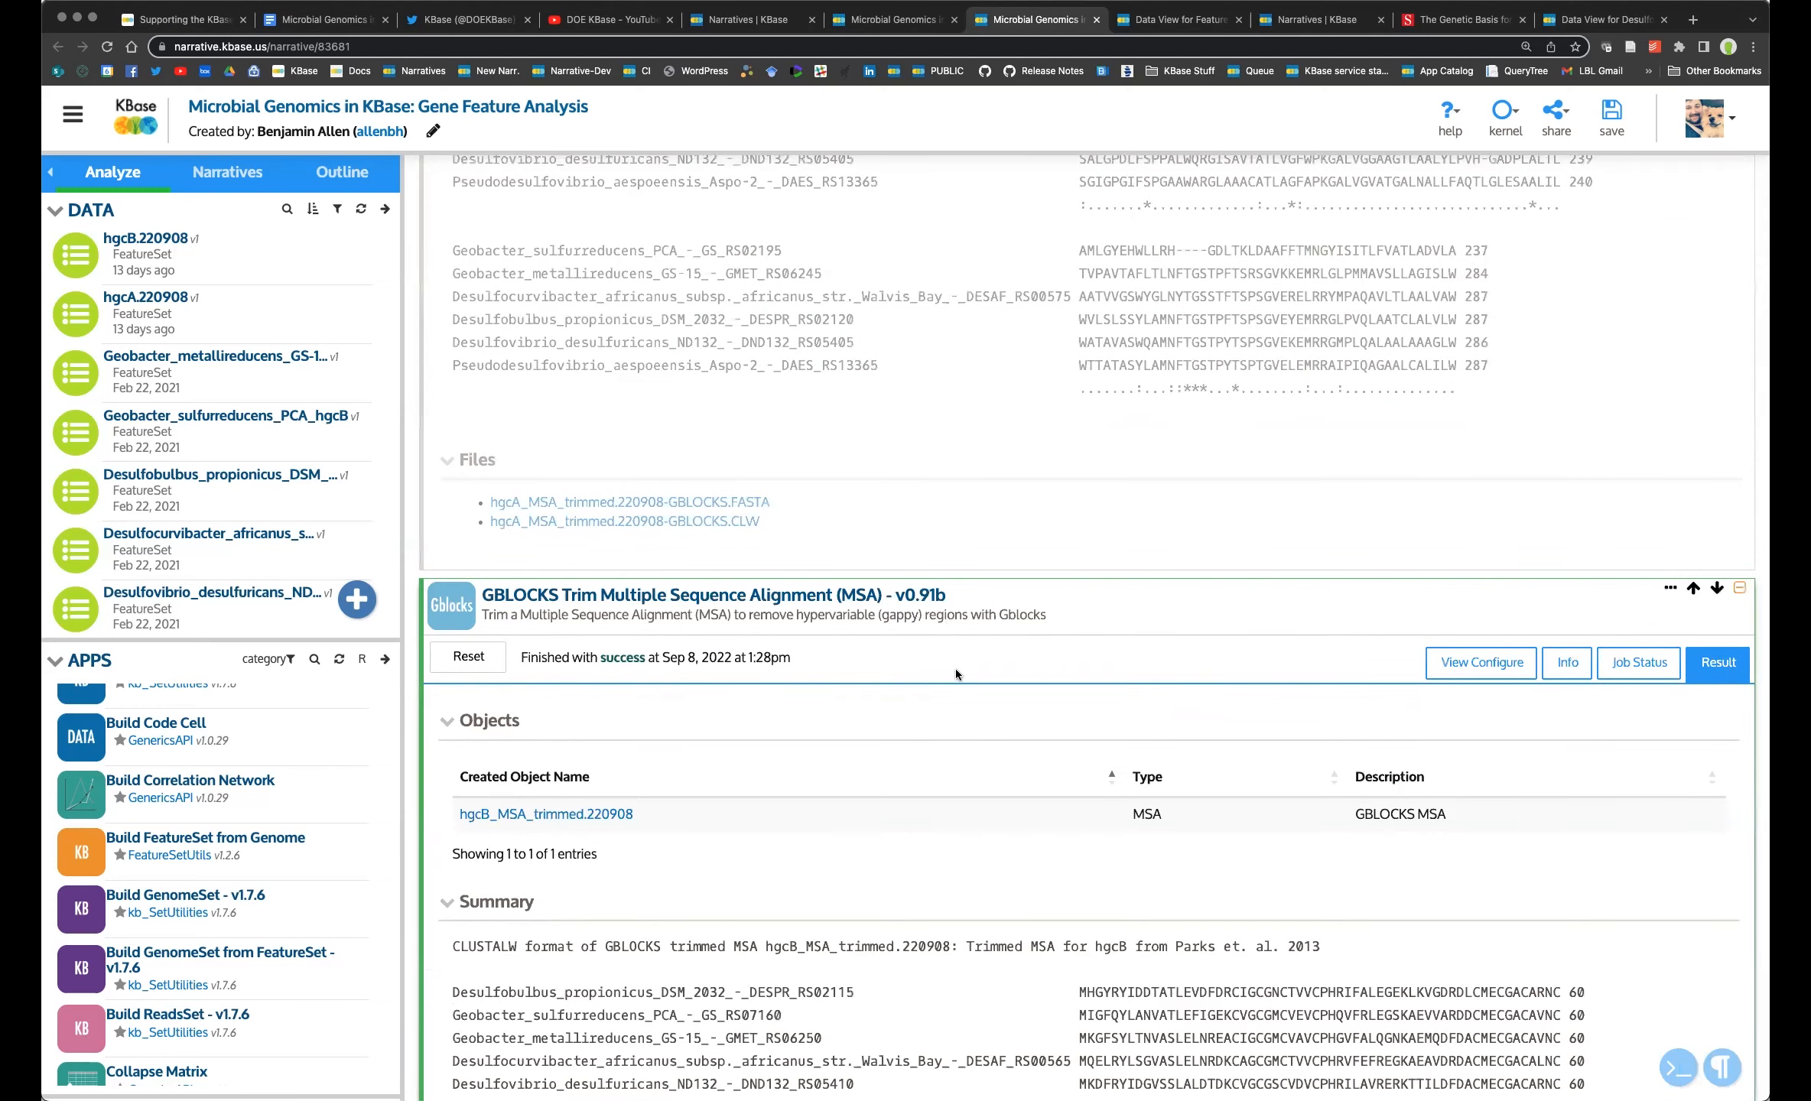
pyautogui.scroll(-5, 953, 648)
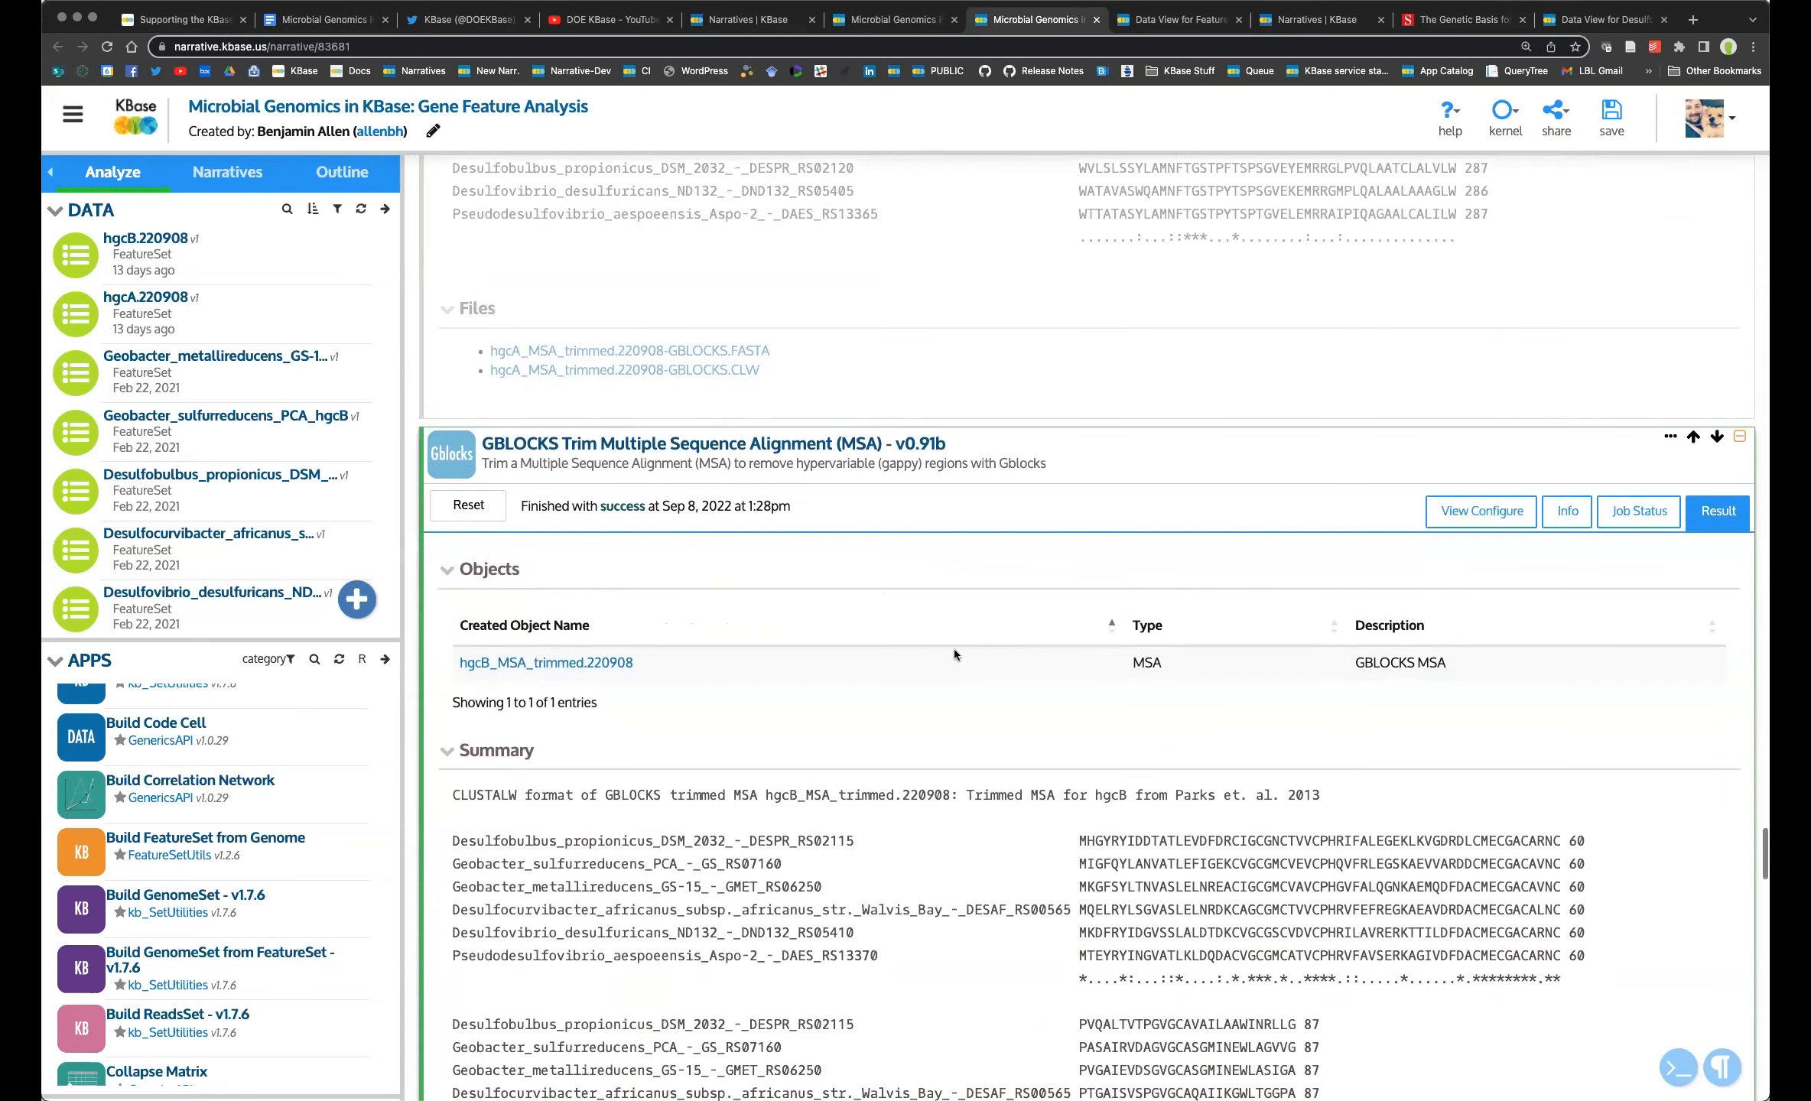
pyautogui.scroll(-5, 938, 672)
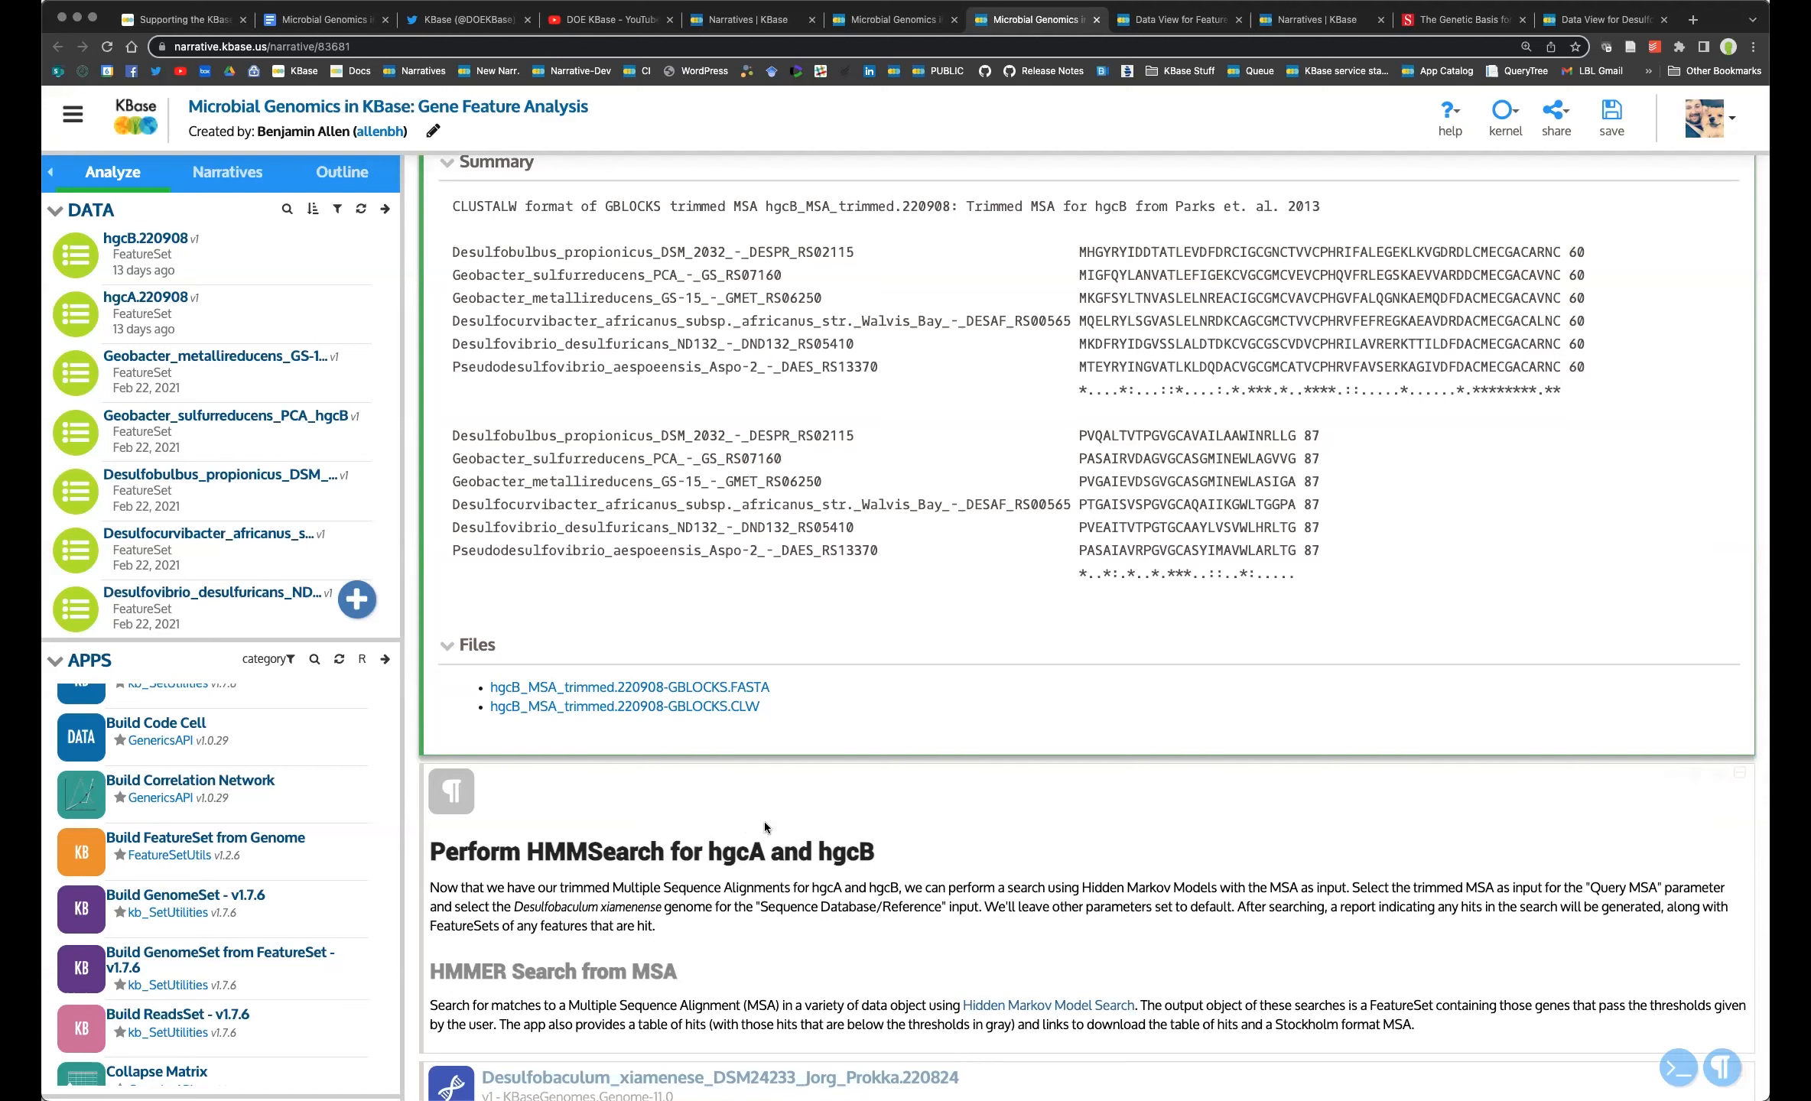
# Read the Perform HMMSearch for hgcA and hgcB instructions, and select the Desulfobaculum xiamenense genome cell to review its overview.
pyautogui.scroll(-2, 764, 822)
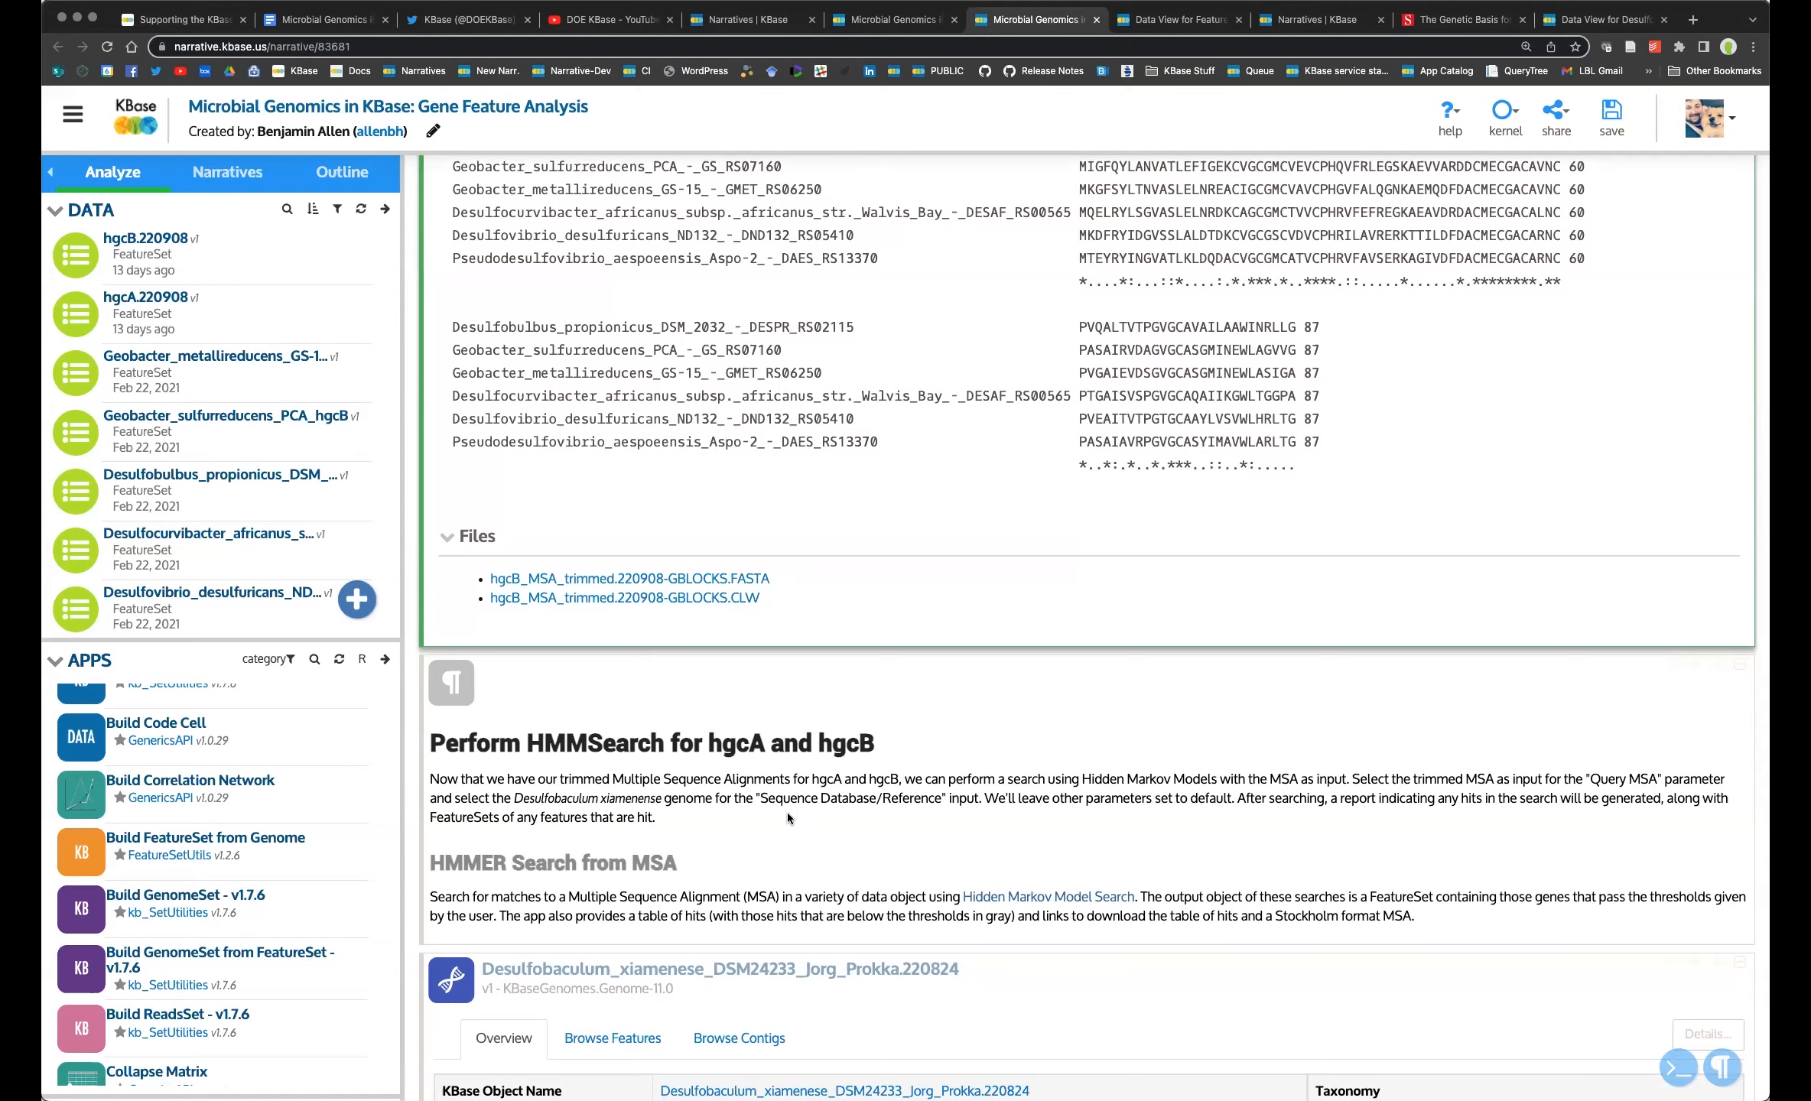
pyautogui.scroll(-3, 787, 812)
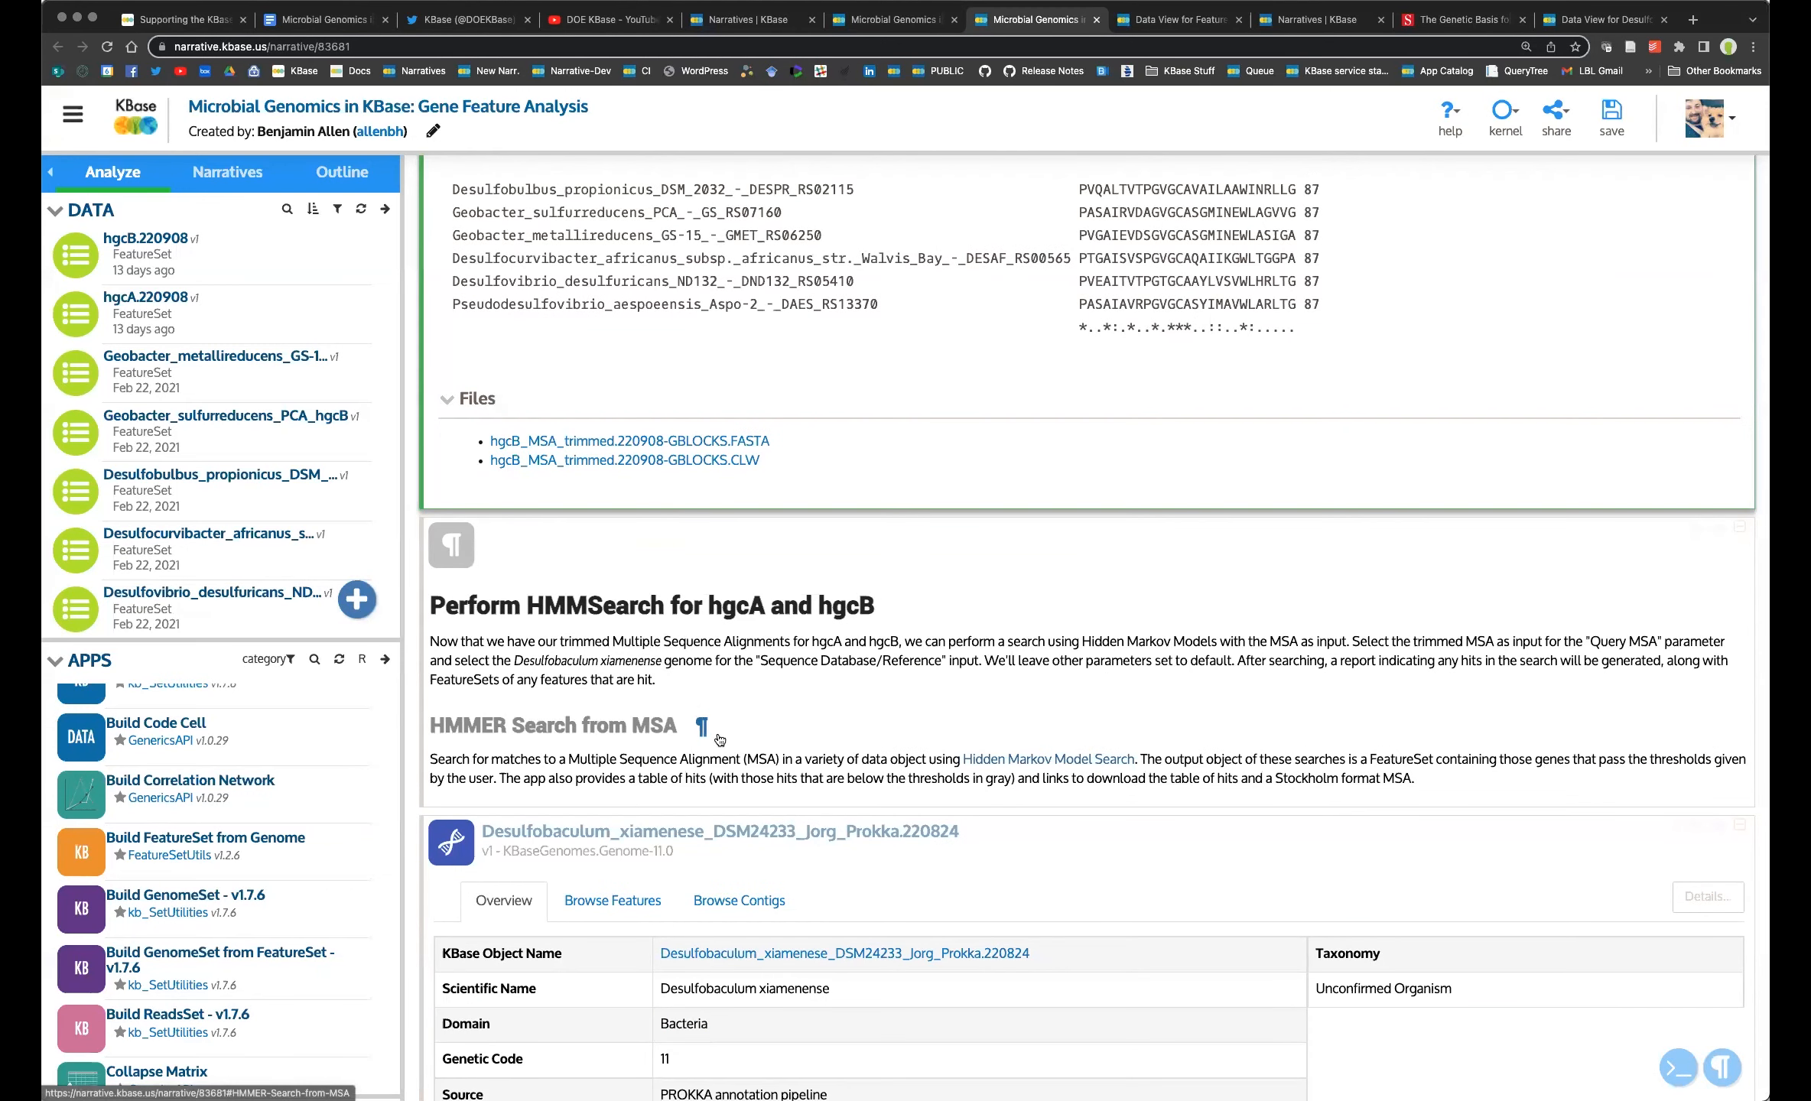
pyautogui.scroll(-2, 932, 697)
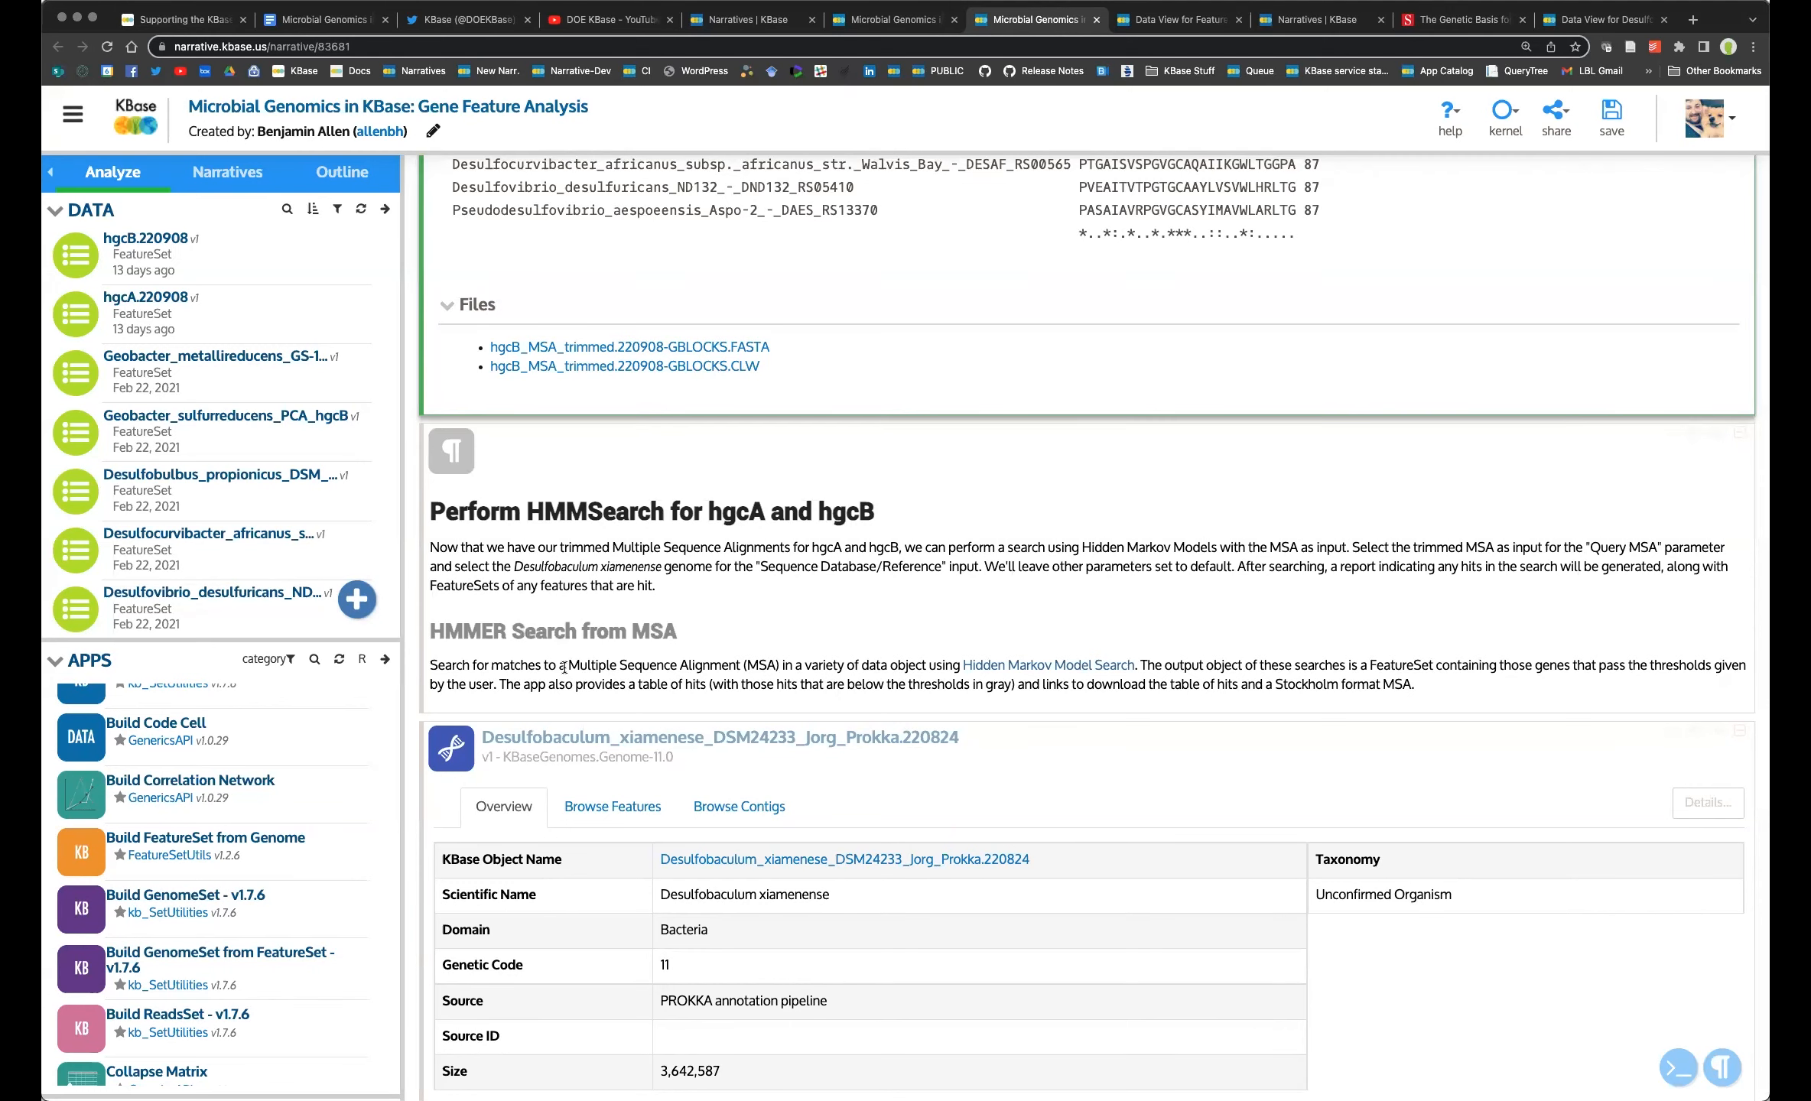
pyautogui.scroll(-3, 558, 665)
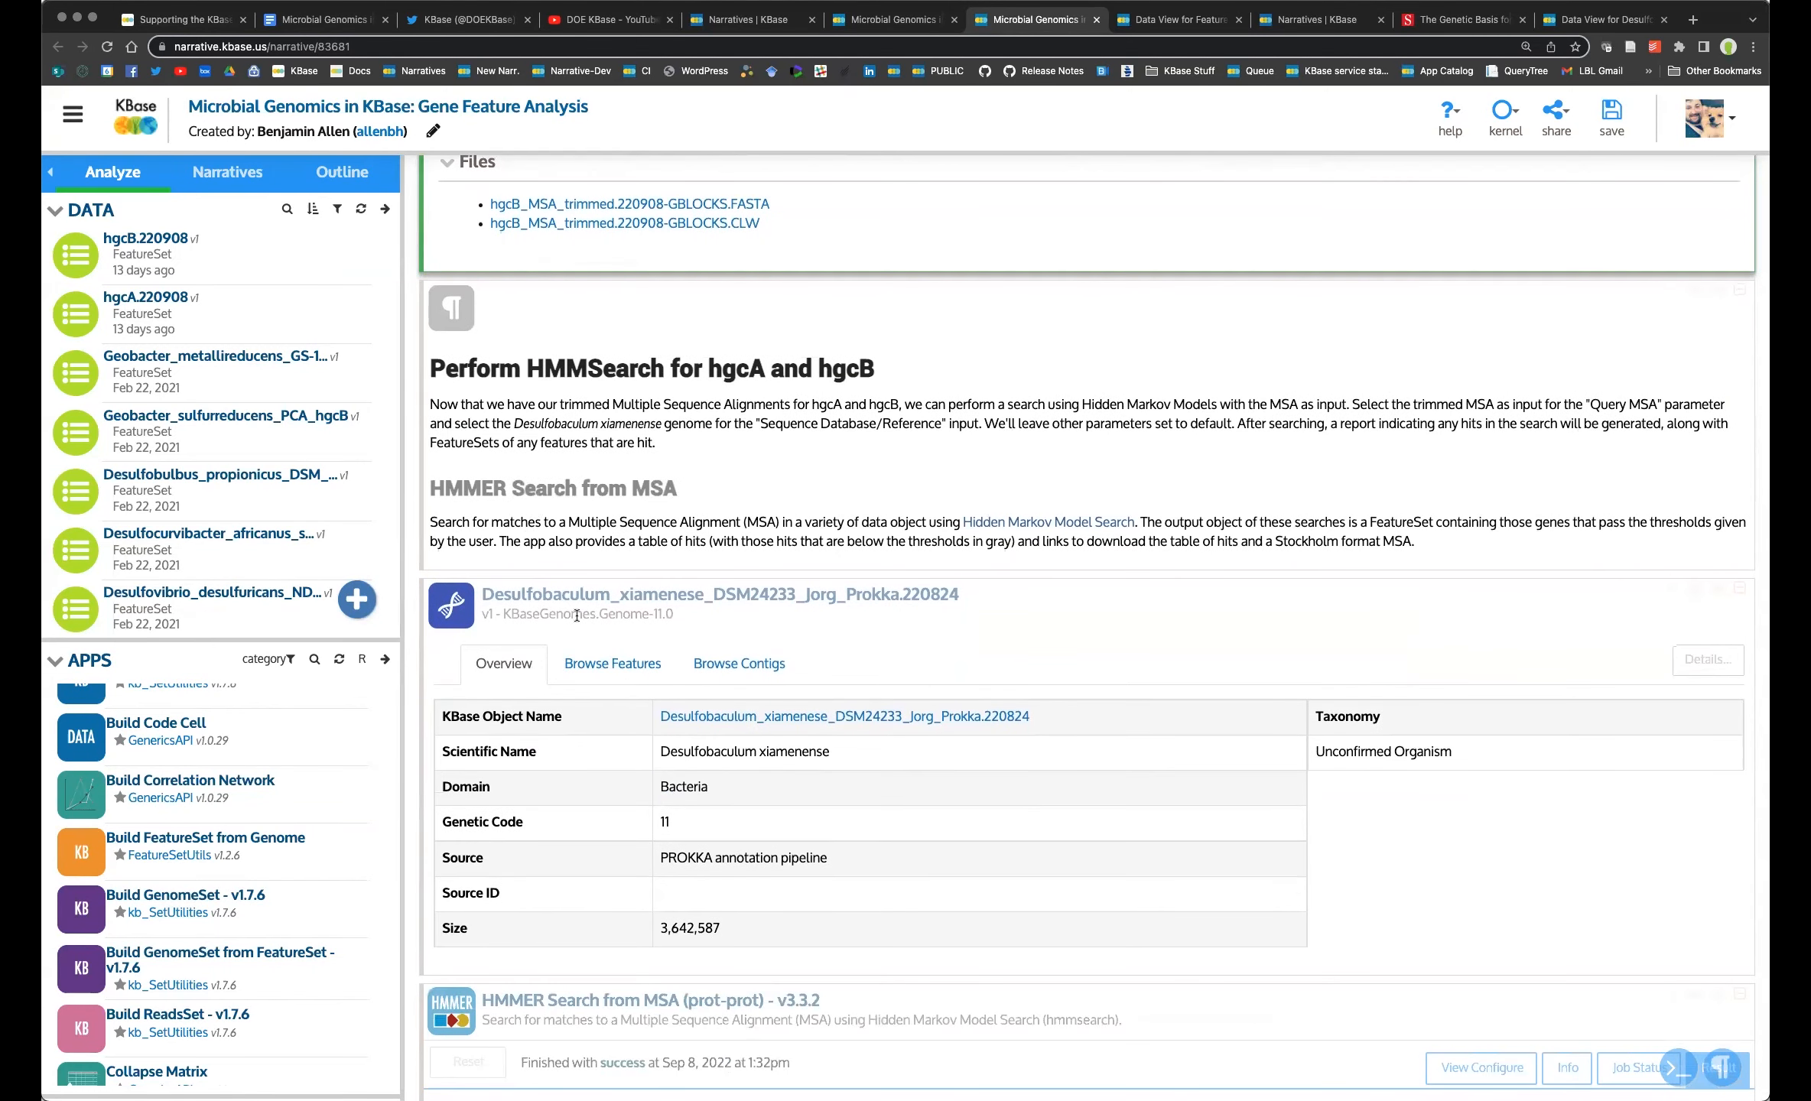
pyautogui.click(688, 614)
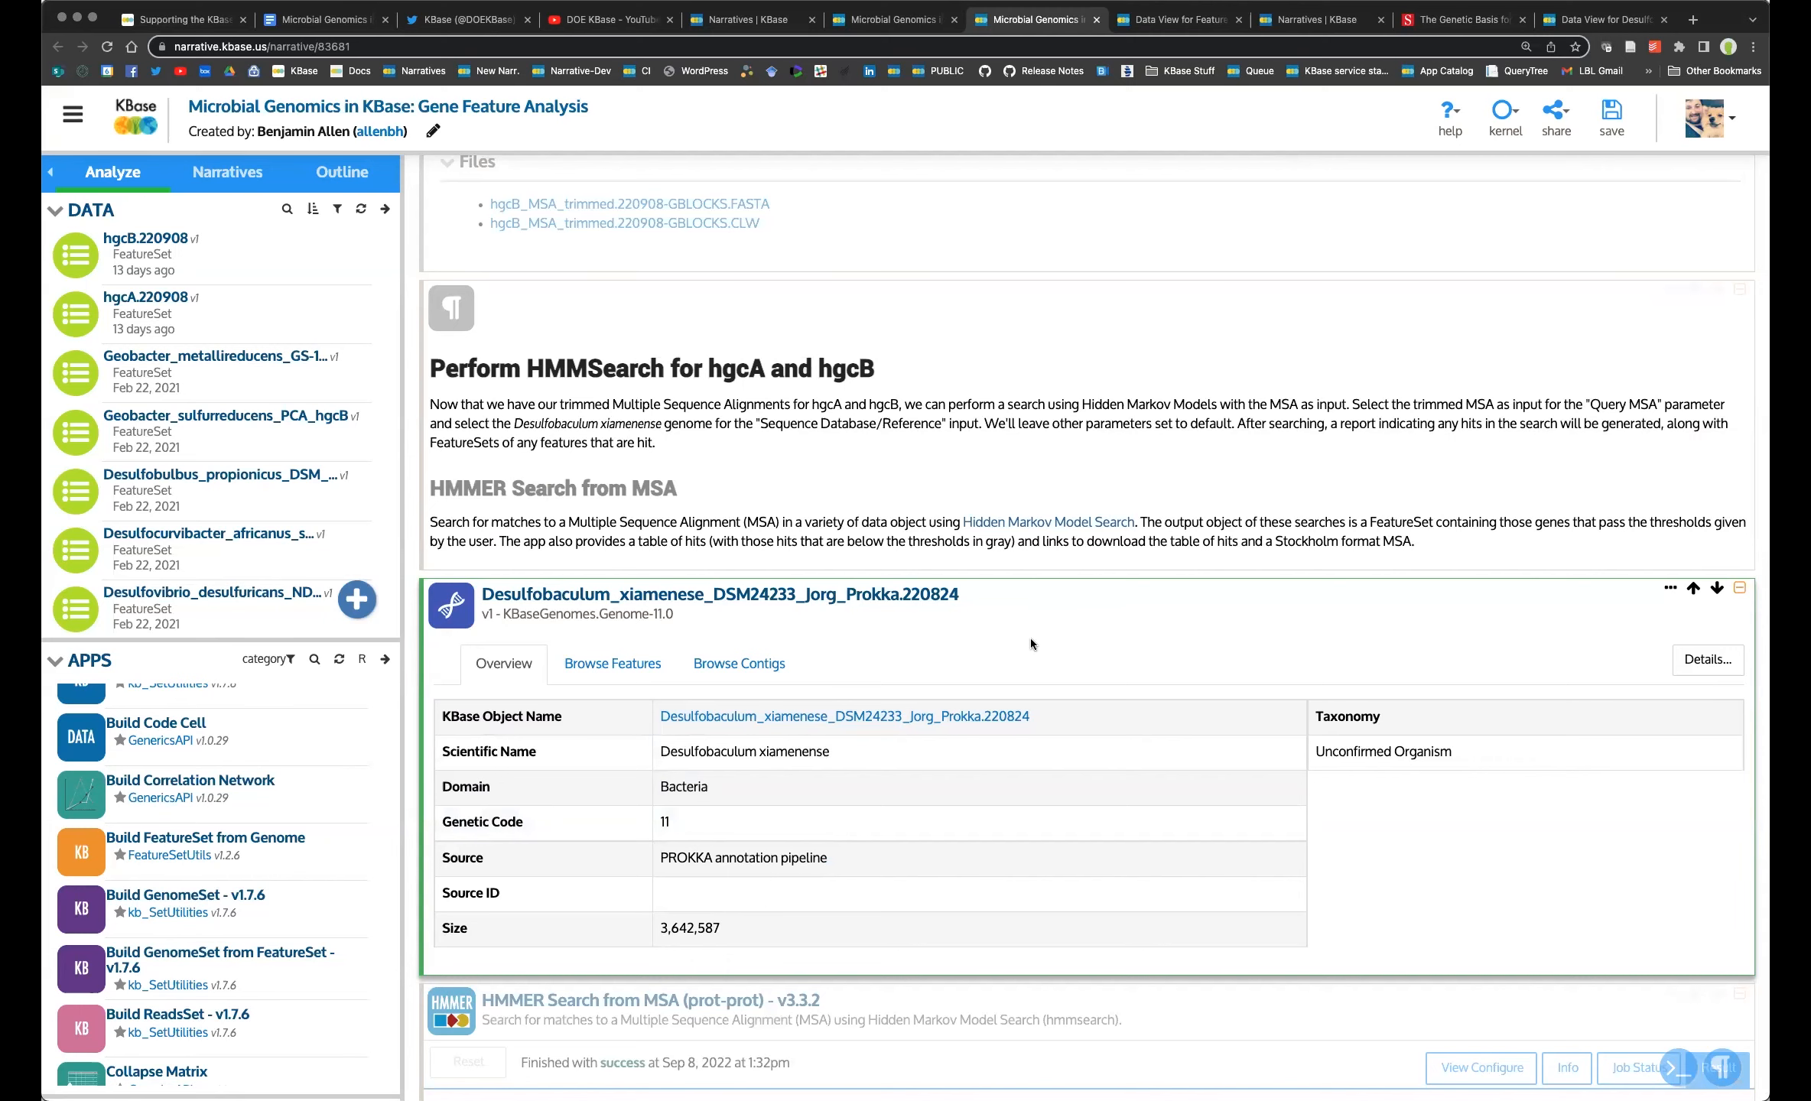
pyautogui.scroll(-5, 1062, 635)
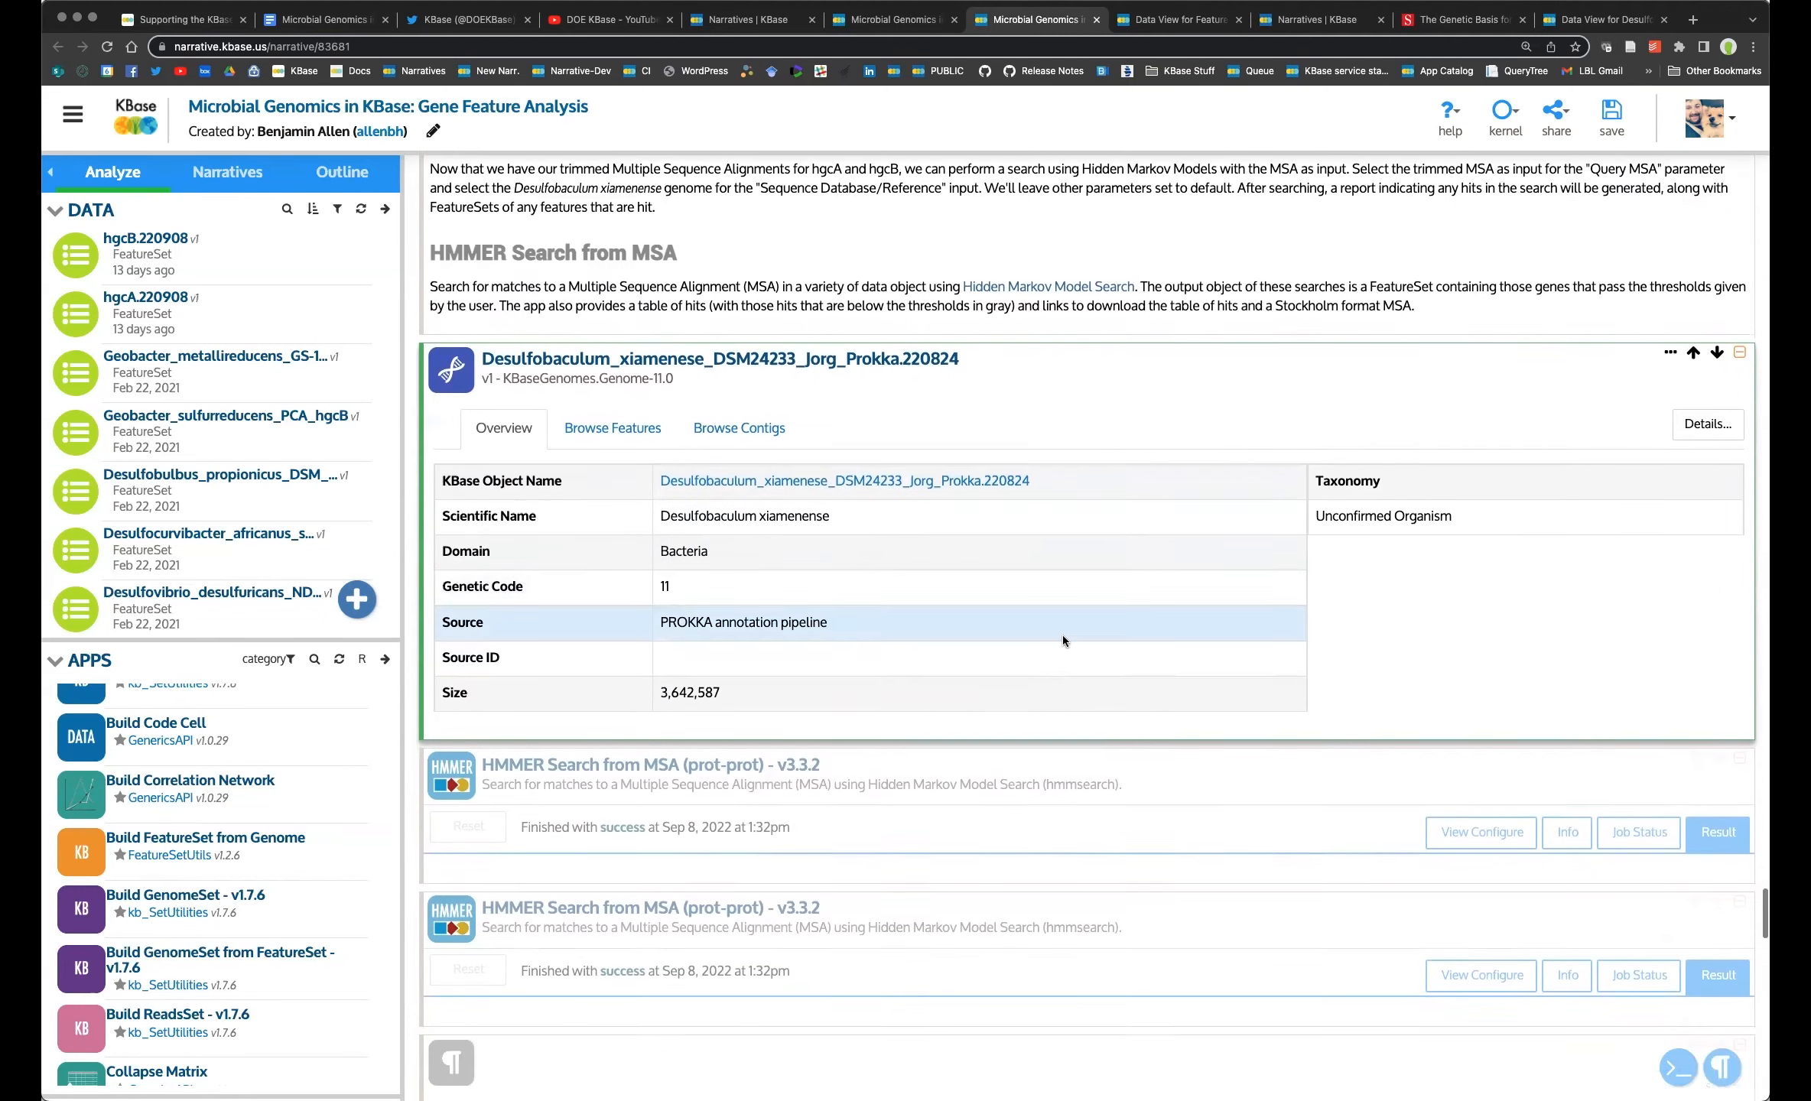
# Select the hgcA HMMER Search from MSA cell and display its configuration to check the query MSA and targets object.
pyautogui.click(968, 692)
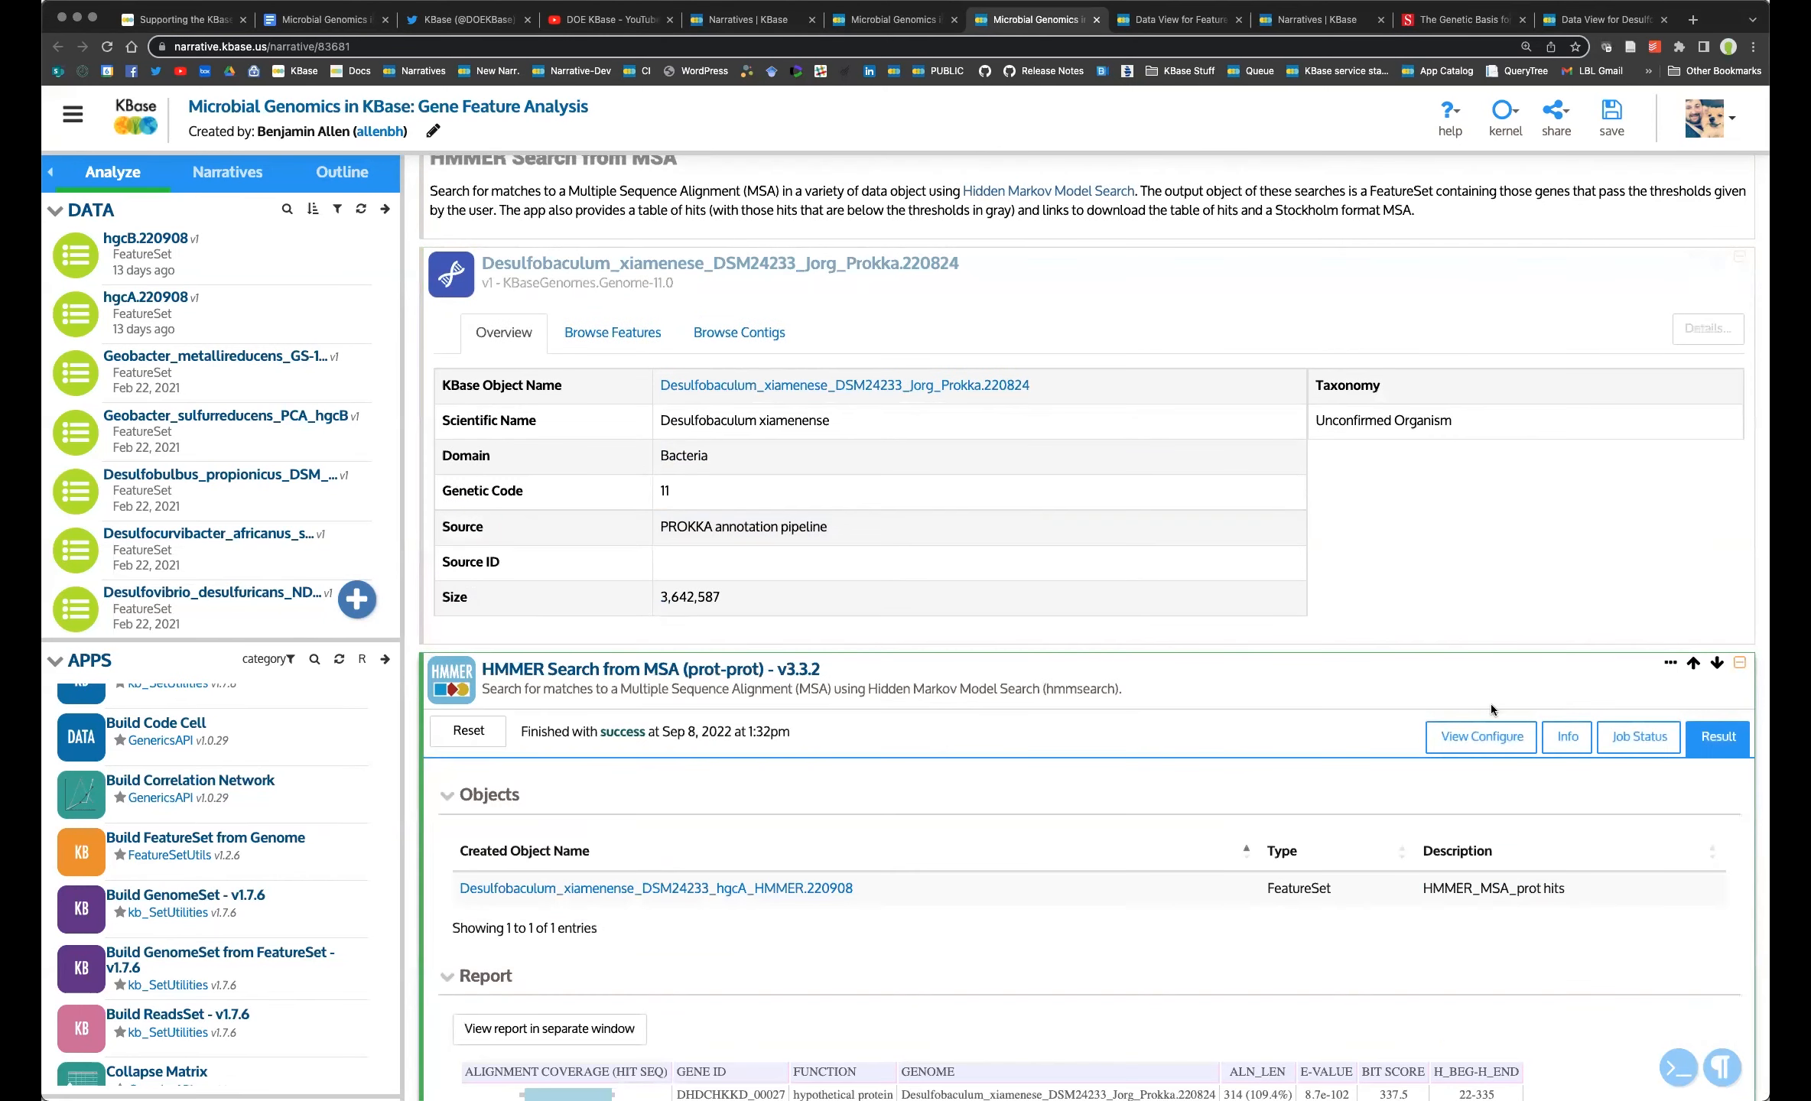
pyautogui.click(1487, 736)
pyautogui.scroll(-3, 1013, 689)
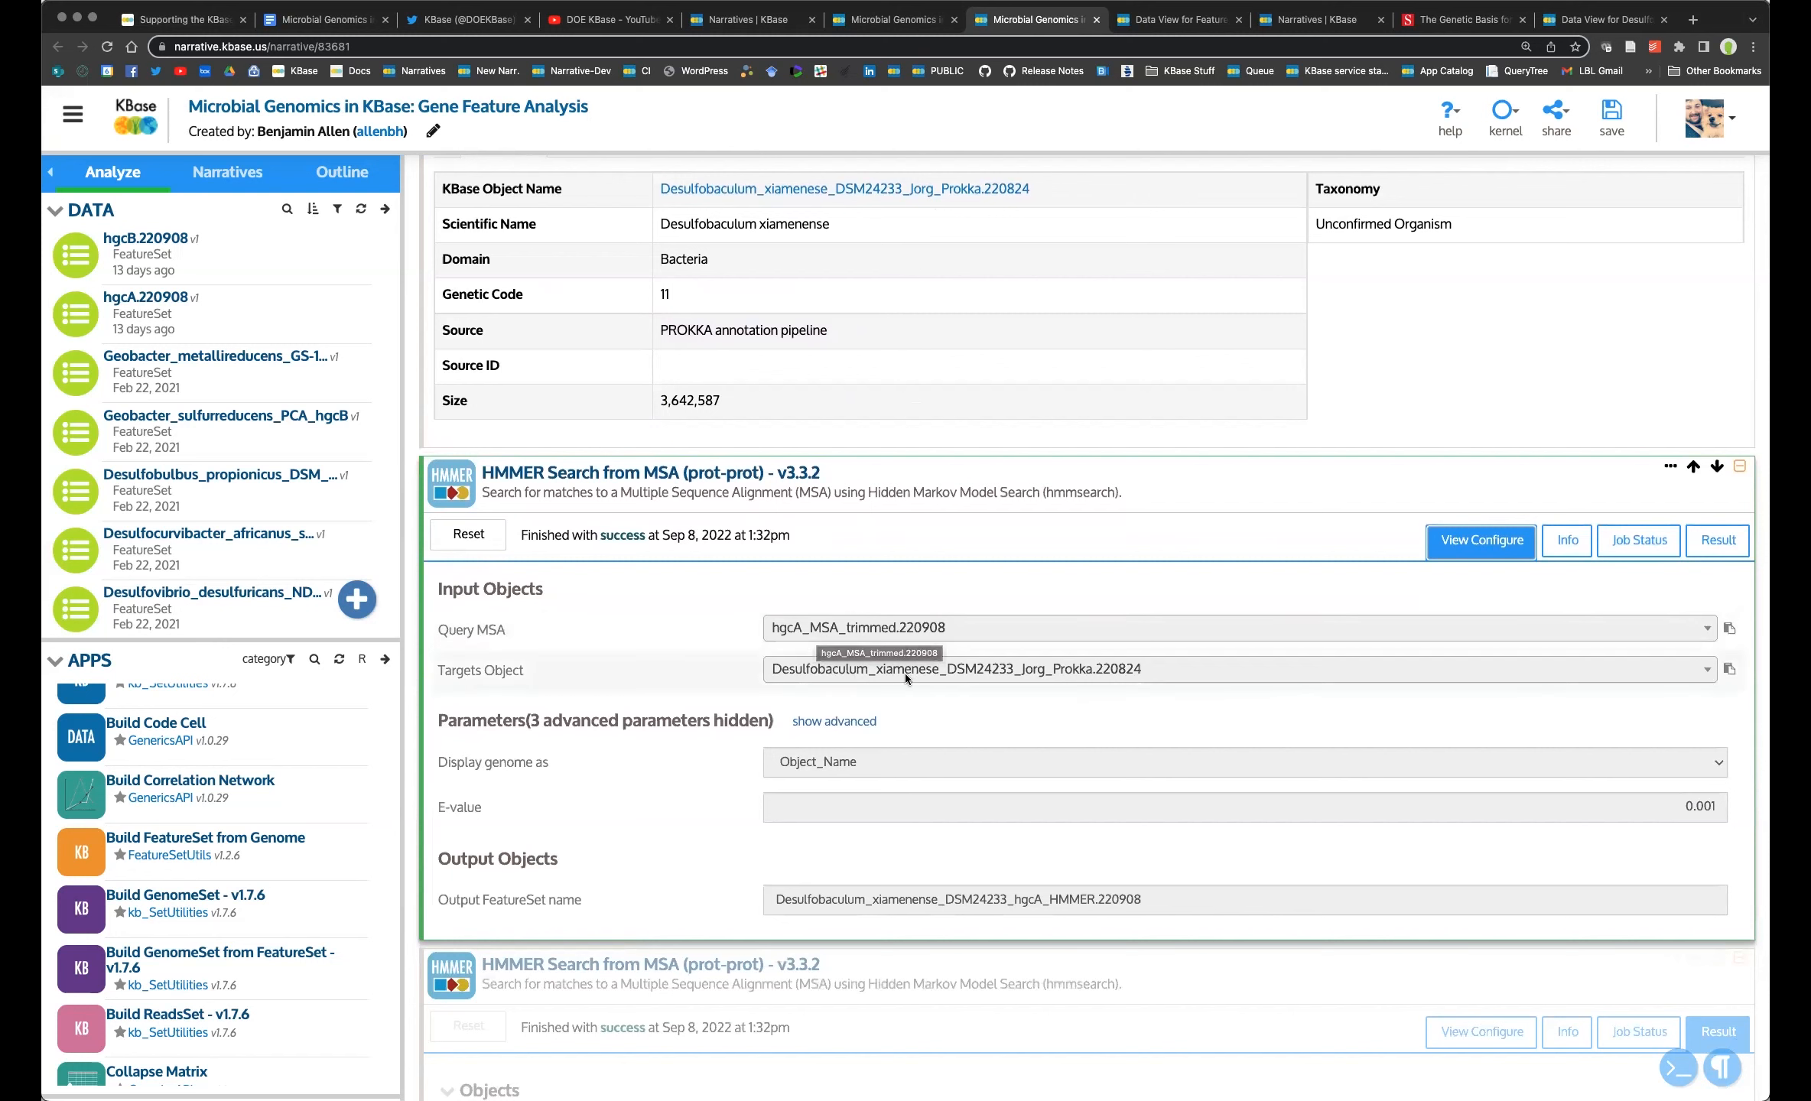
pyautogui.moveTo(465, 667)
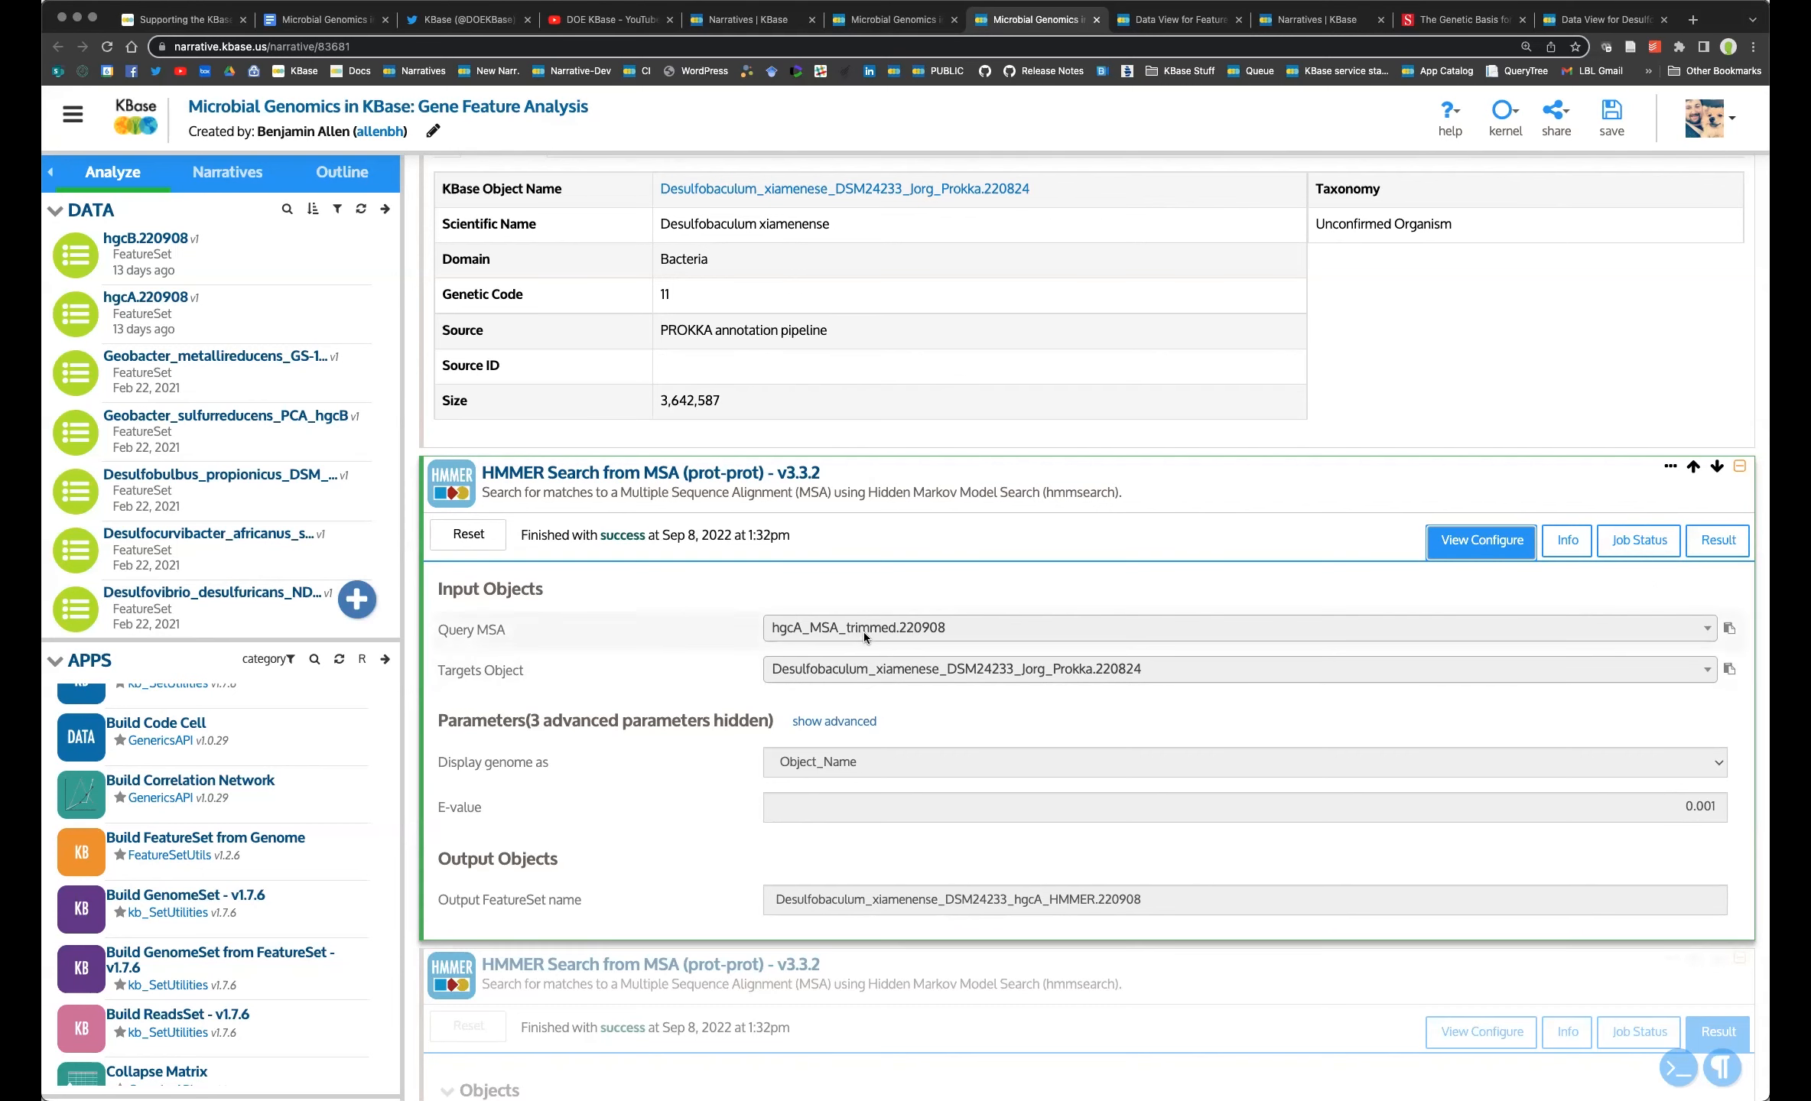
# Show the hgcA HMMER search results and examine the hit's alignment length and E-value in the report.
pyautogui.click(1716, 547)
pyautogui.scroll(-3, 1069, 552)
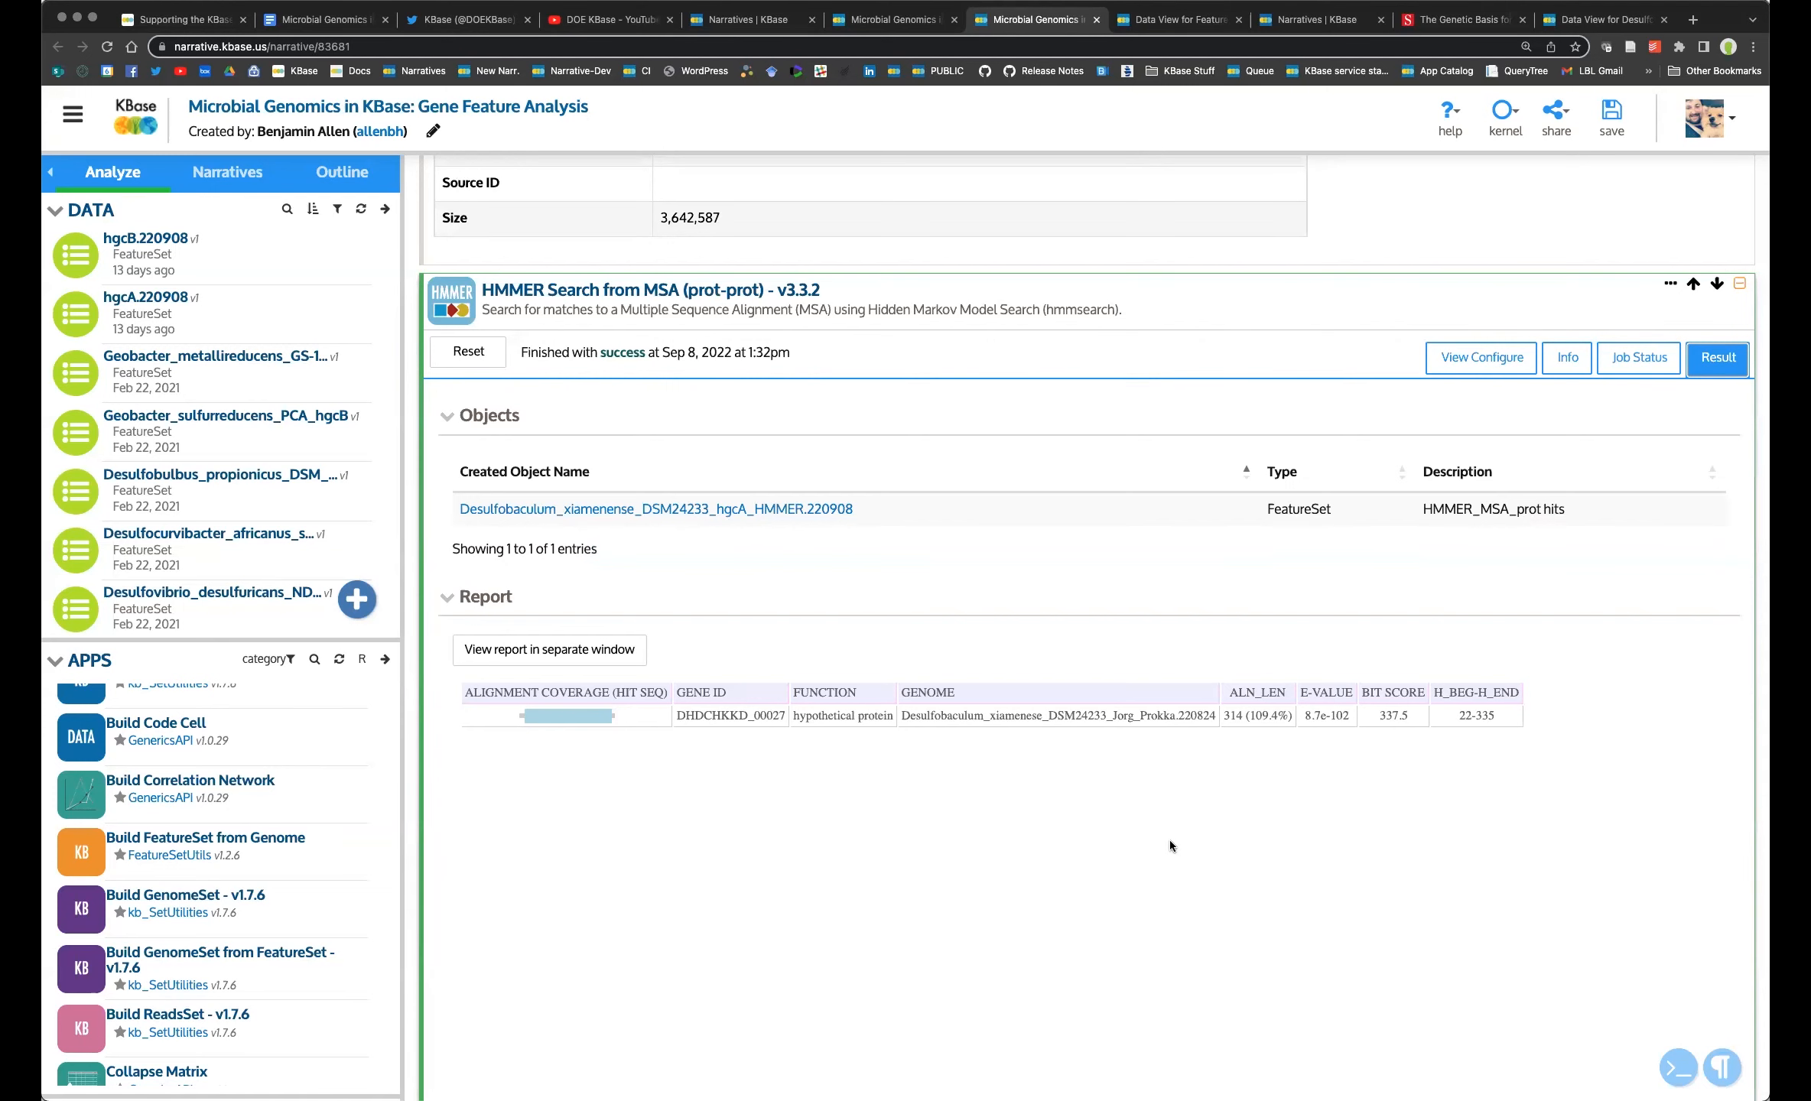
pyautogui.scroll(-2, 1144, 854)
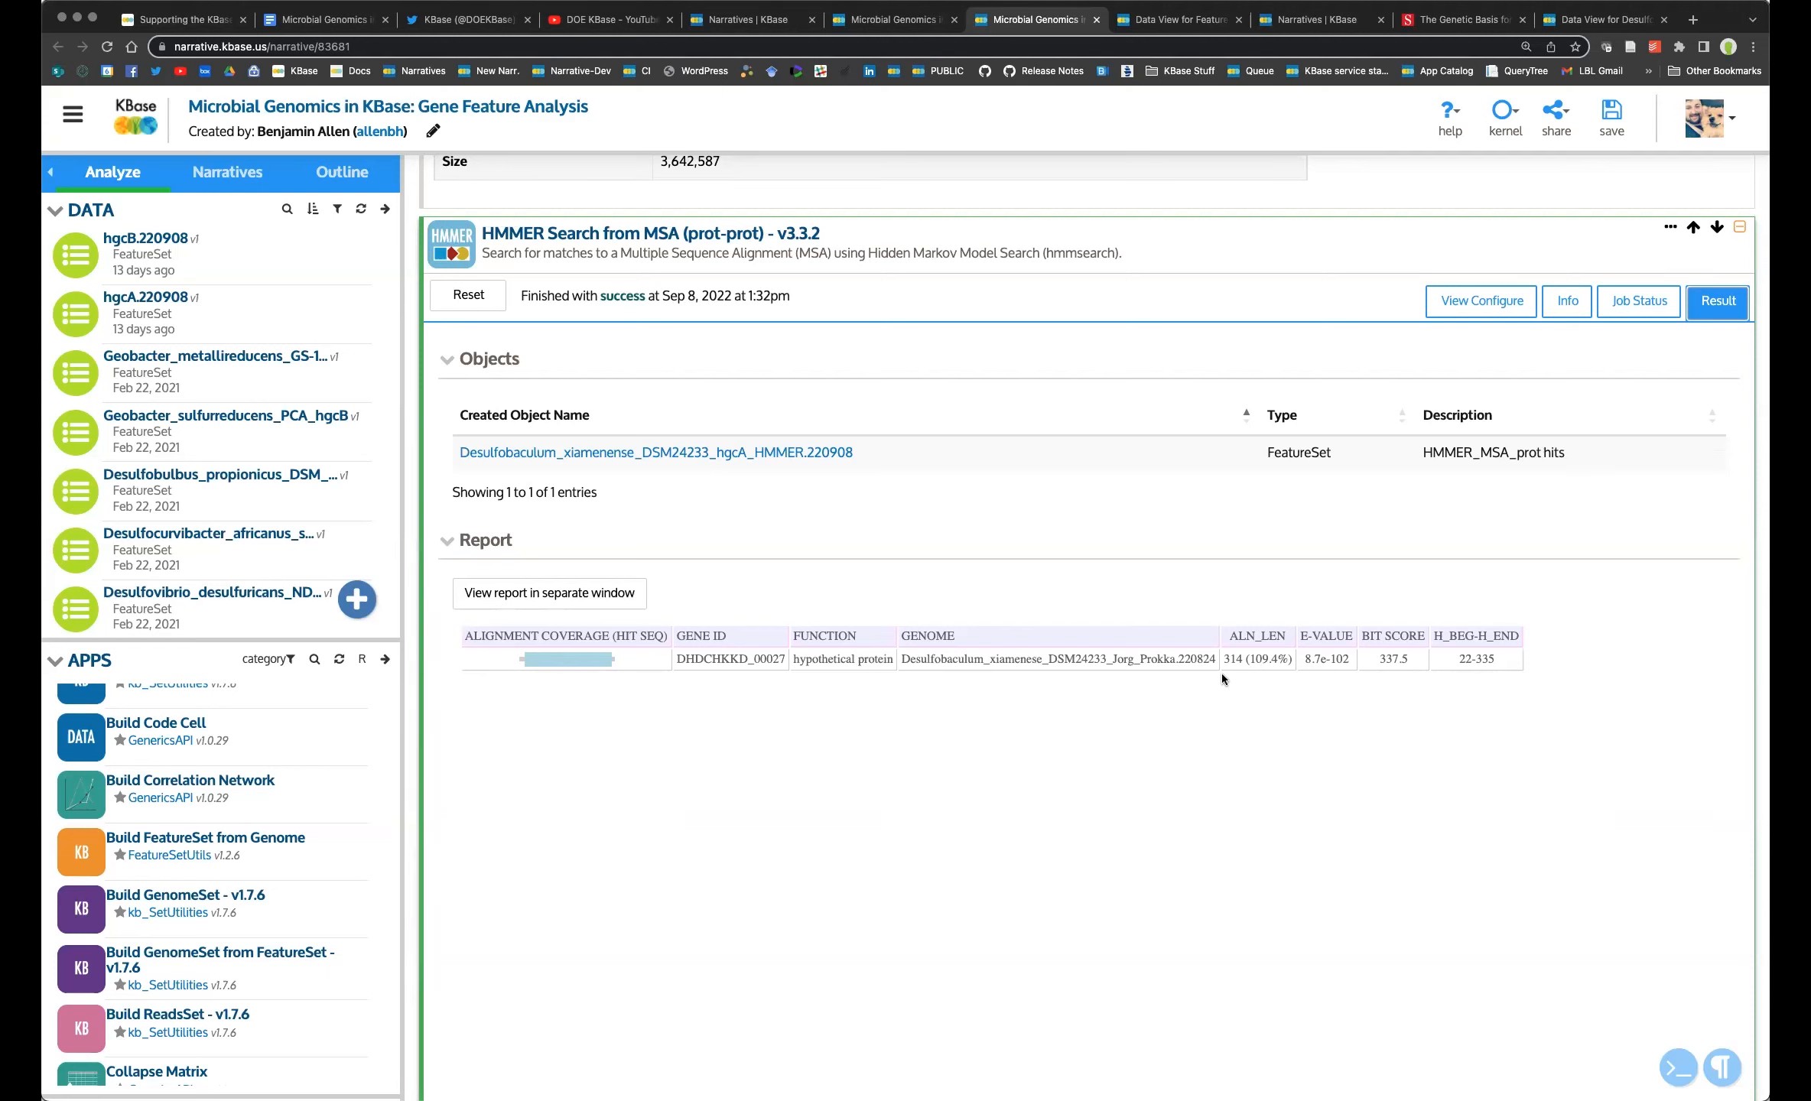
pyautogui.moveTo(1278, 664); pyautogui.dragTo(1252, 666)
pyautogui.click(1320, 686)
pyautogui.scroll(-3, 879, 756)
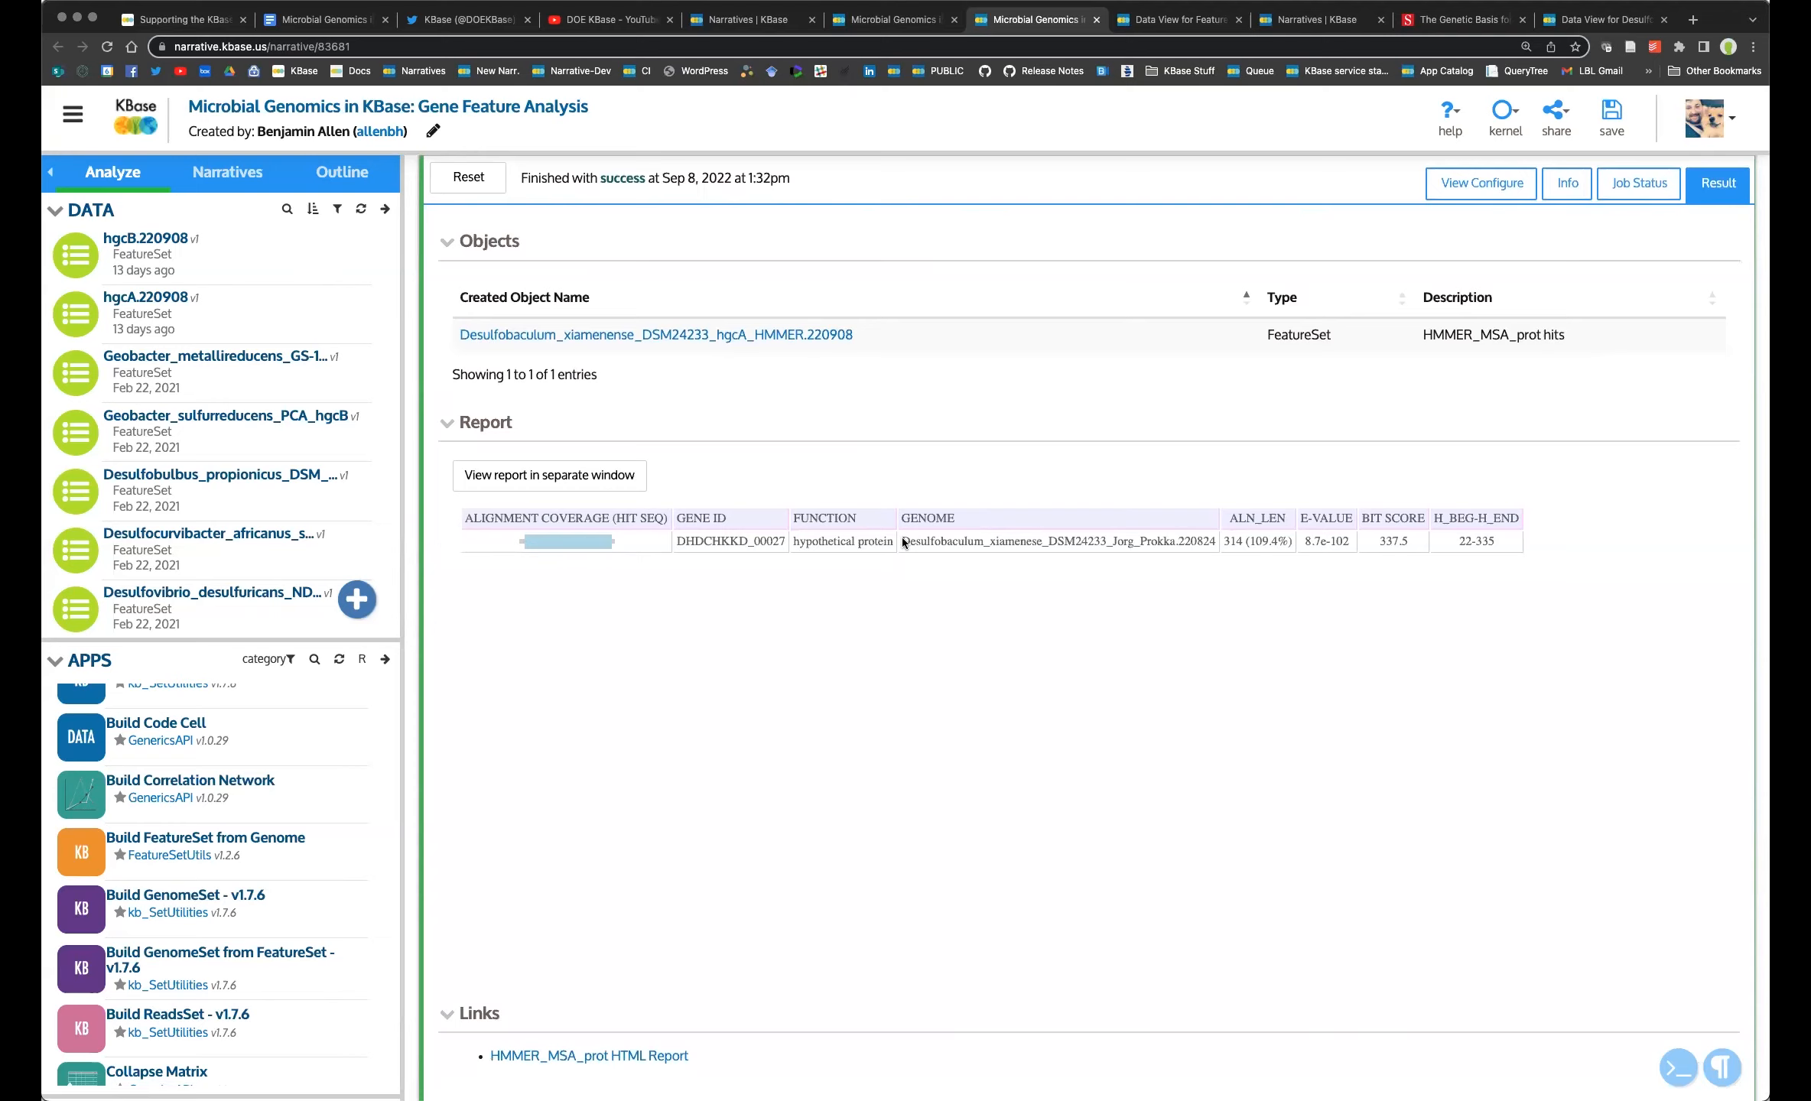
# Insert a viewer cell for the Desulfobaculum_xiamenense_DSM24233_hgcA_HMMER.220908 FeatureSet below the hgcA HMMER search cell and select it.
pyautogui.scroll(-4, 884, 694)
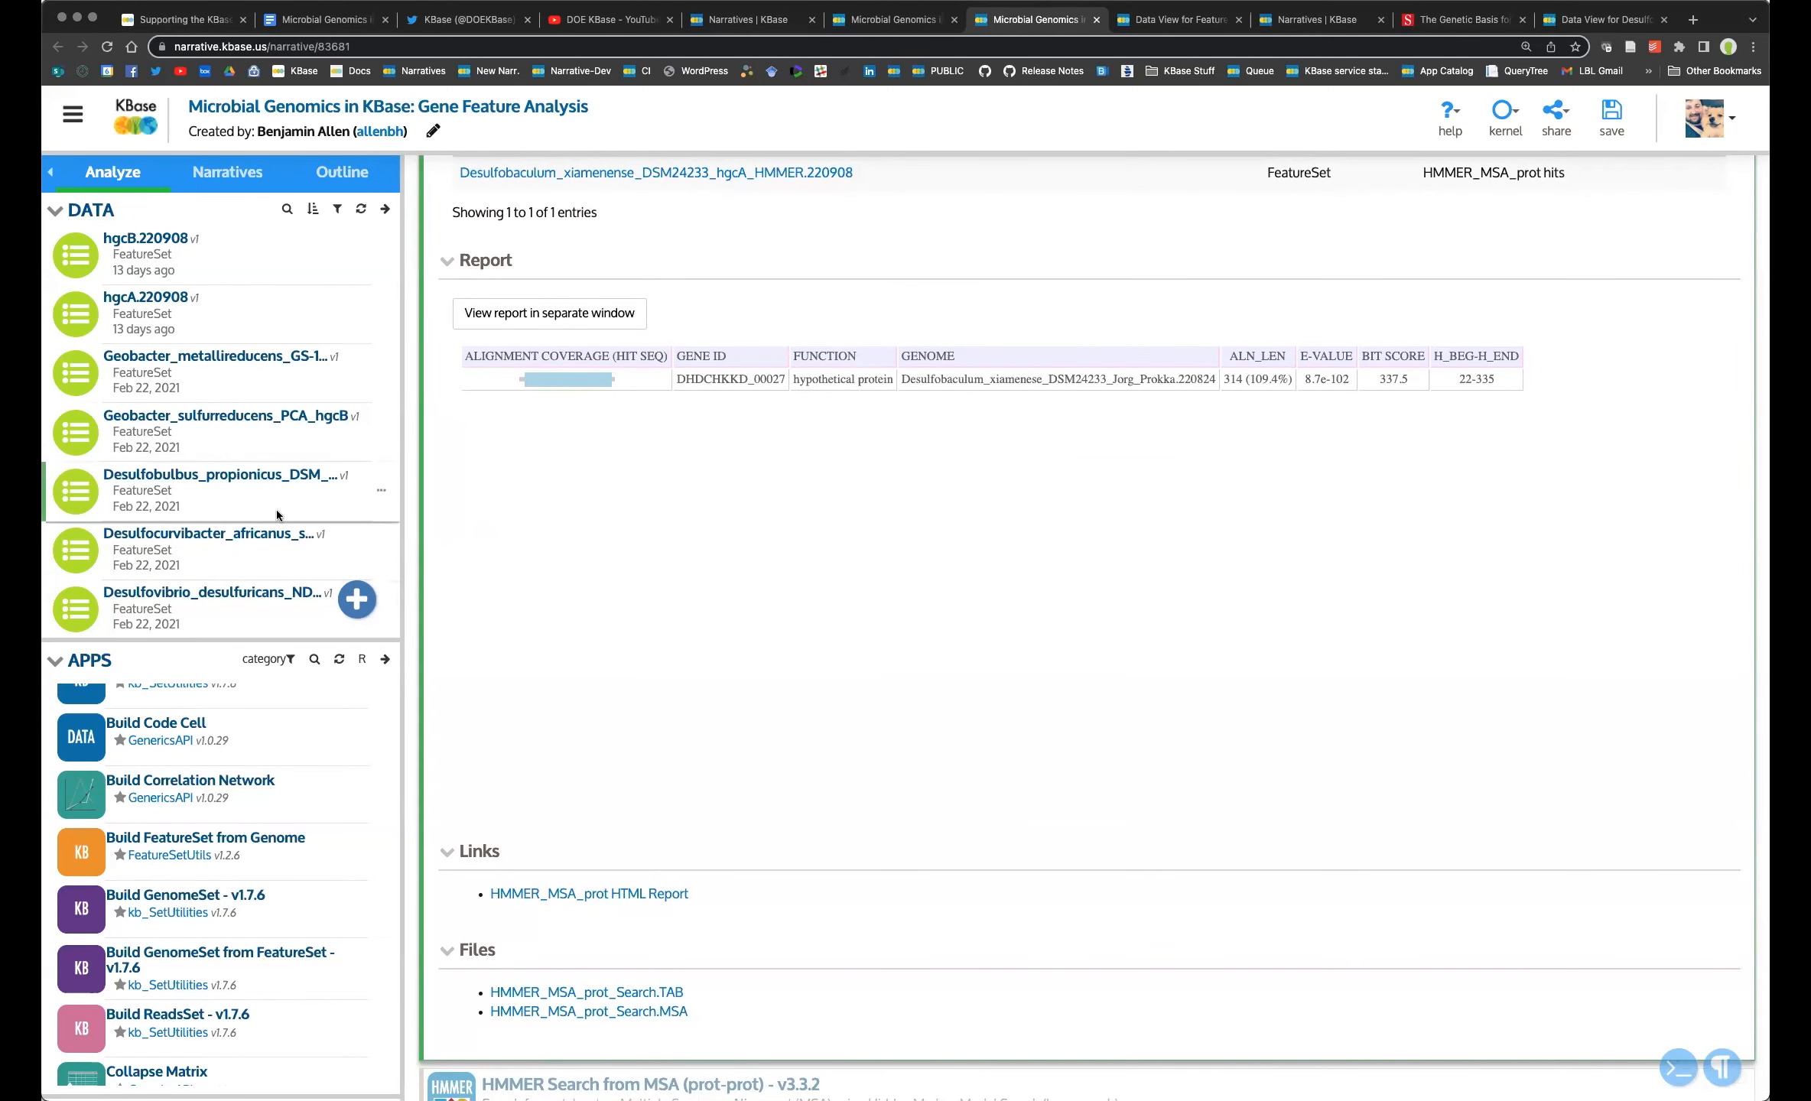
pyautogui.scroll(3, 276, 509)
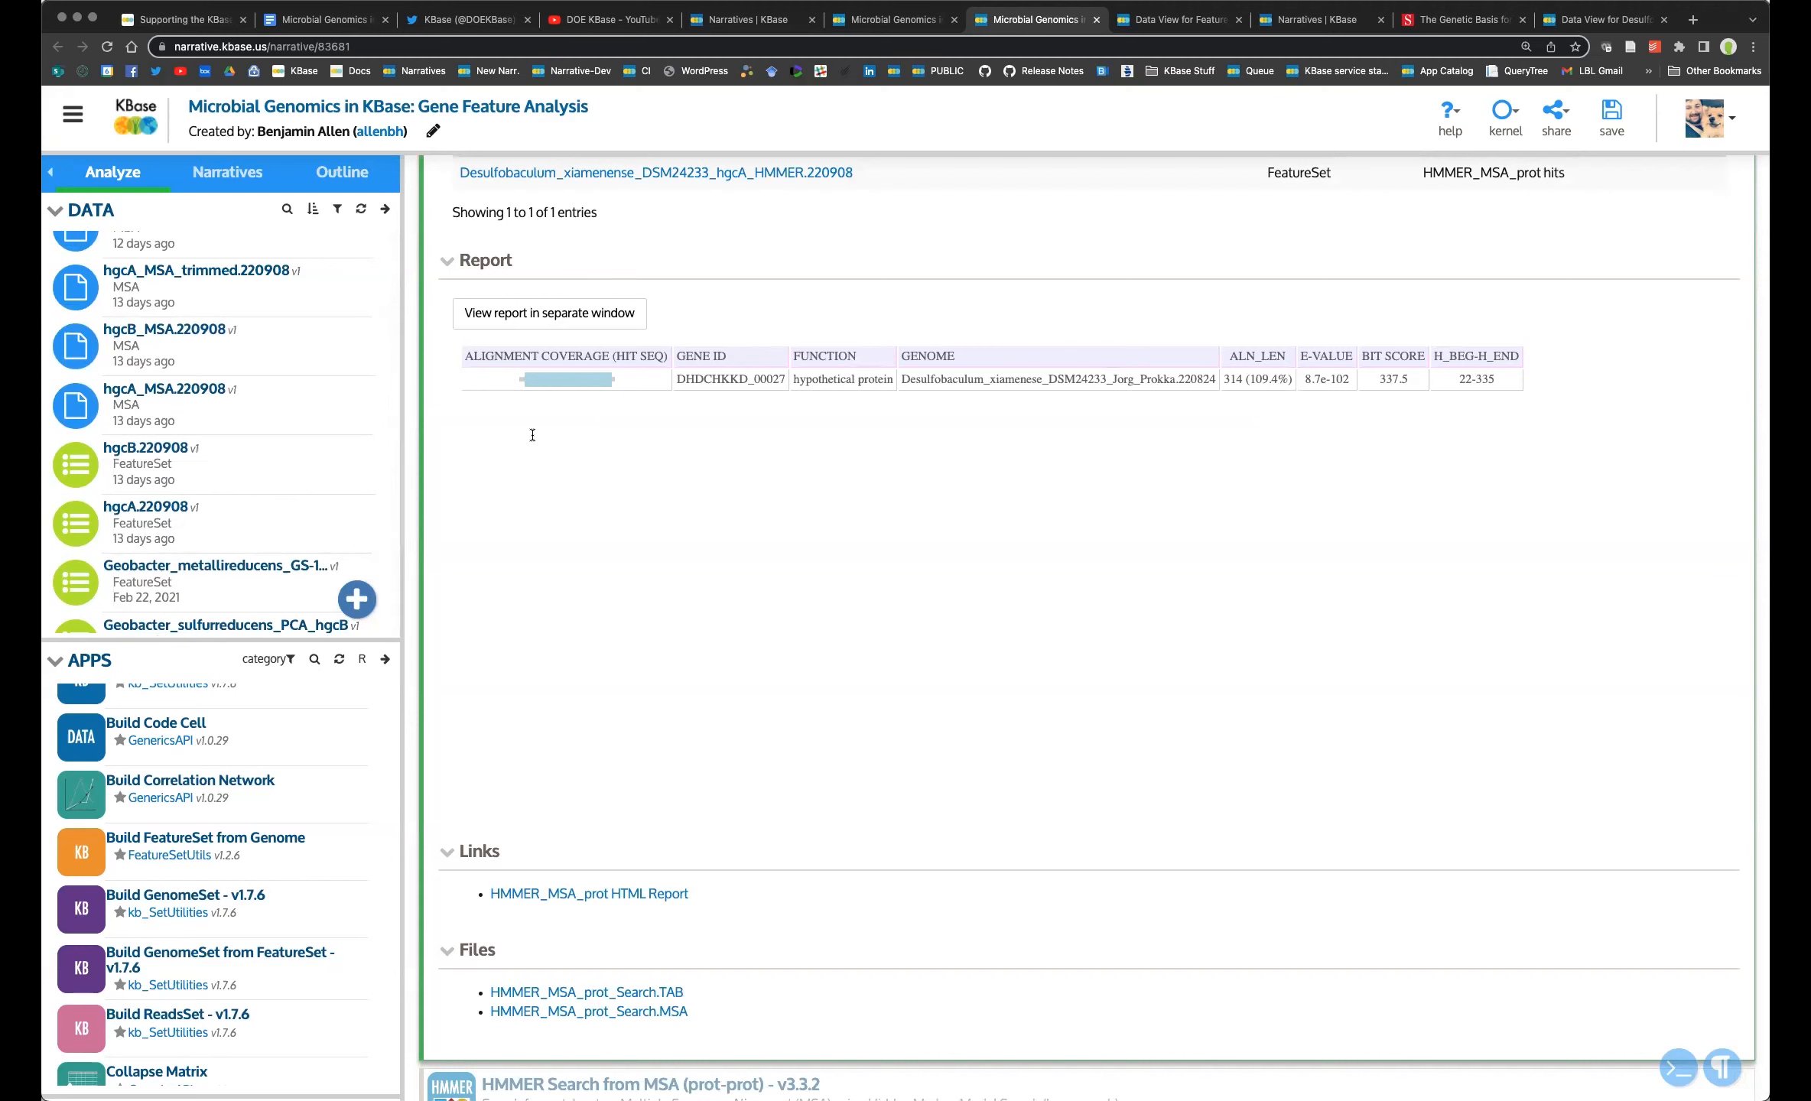
pyautogui.scroll(5, 153, 482)
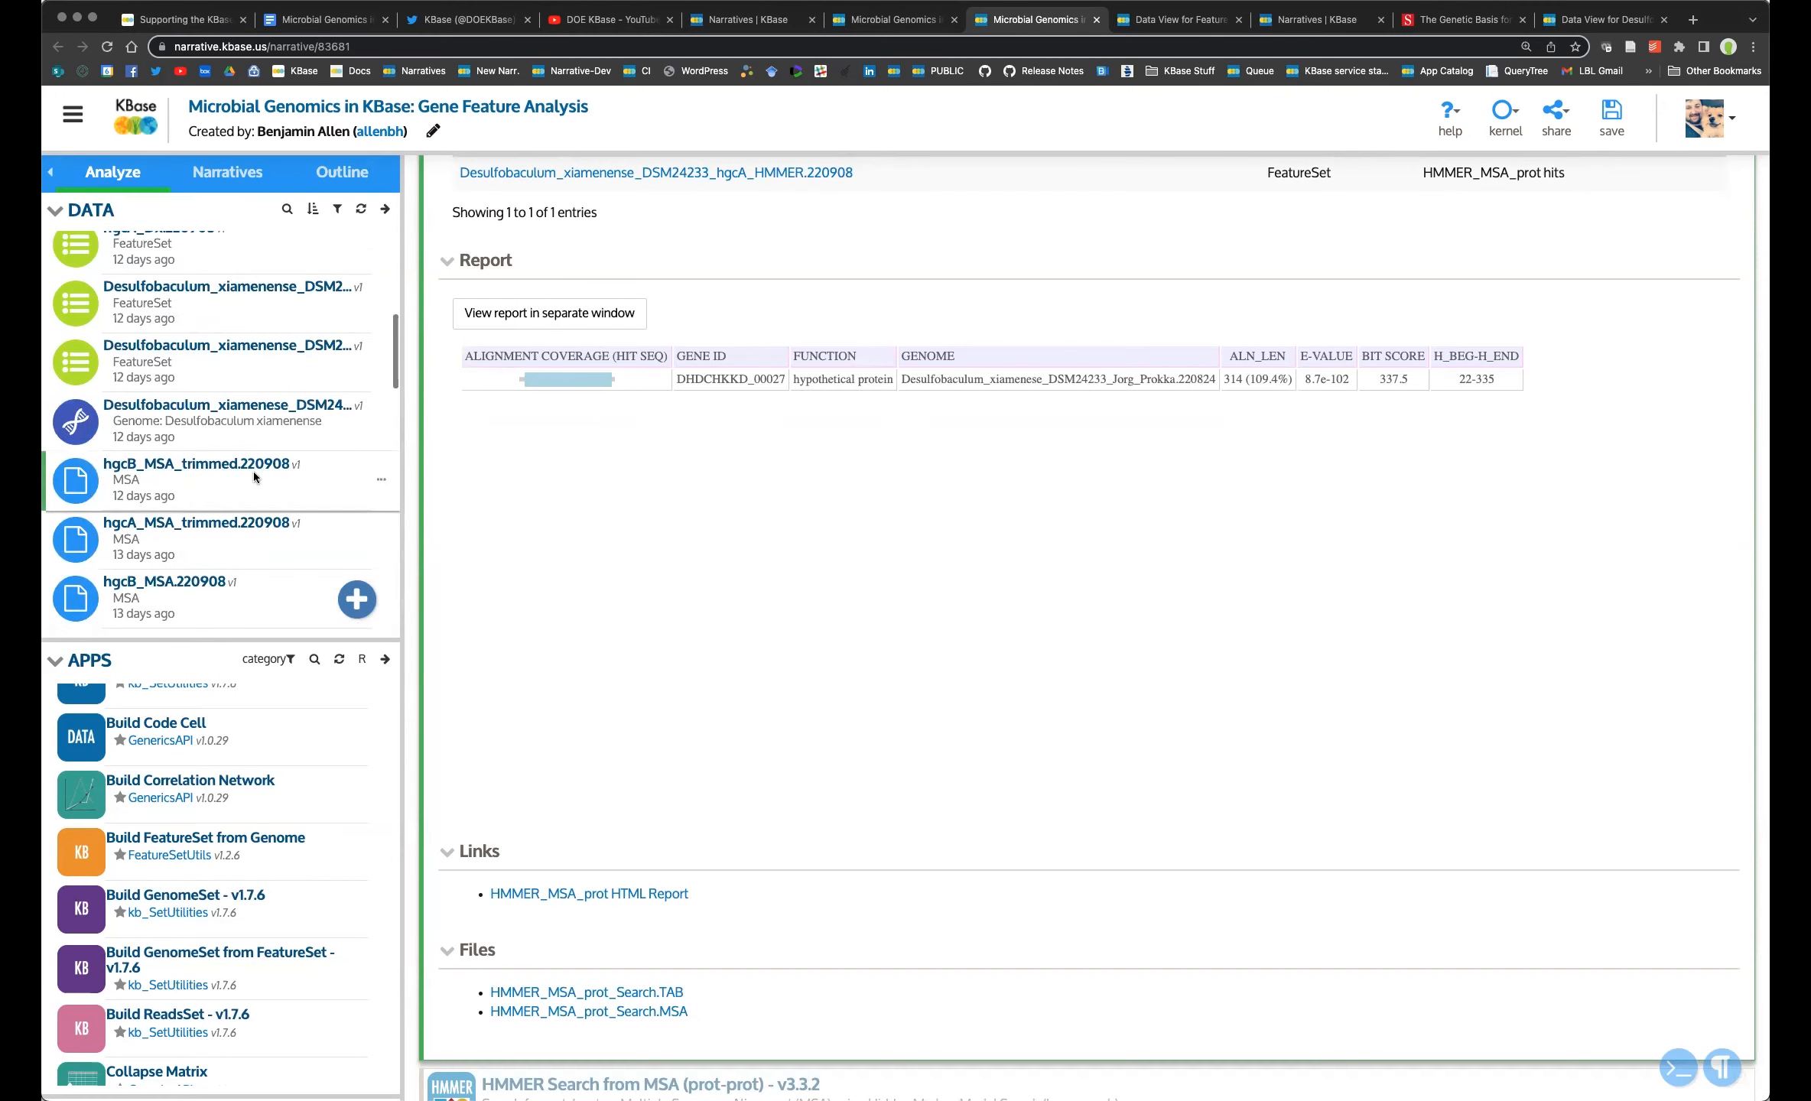
pyautogui.scroll(2, 229, 428)
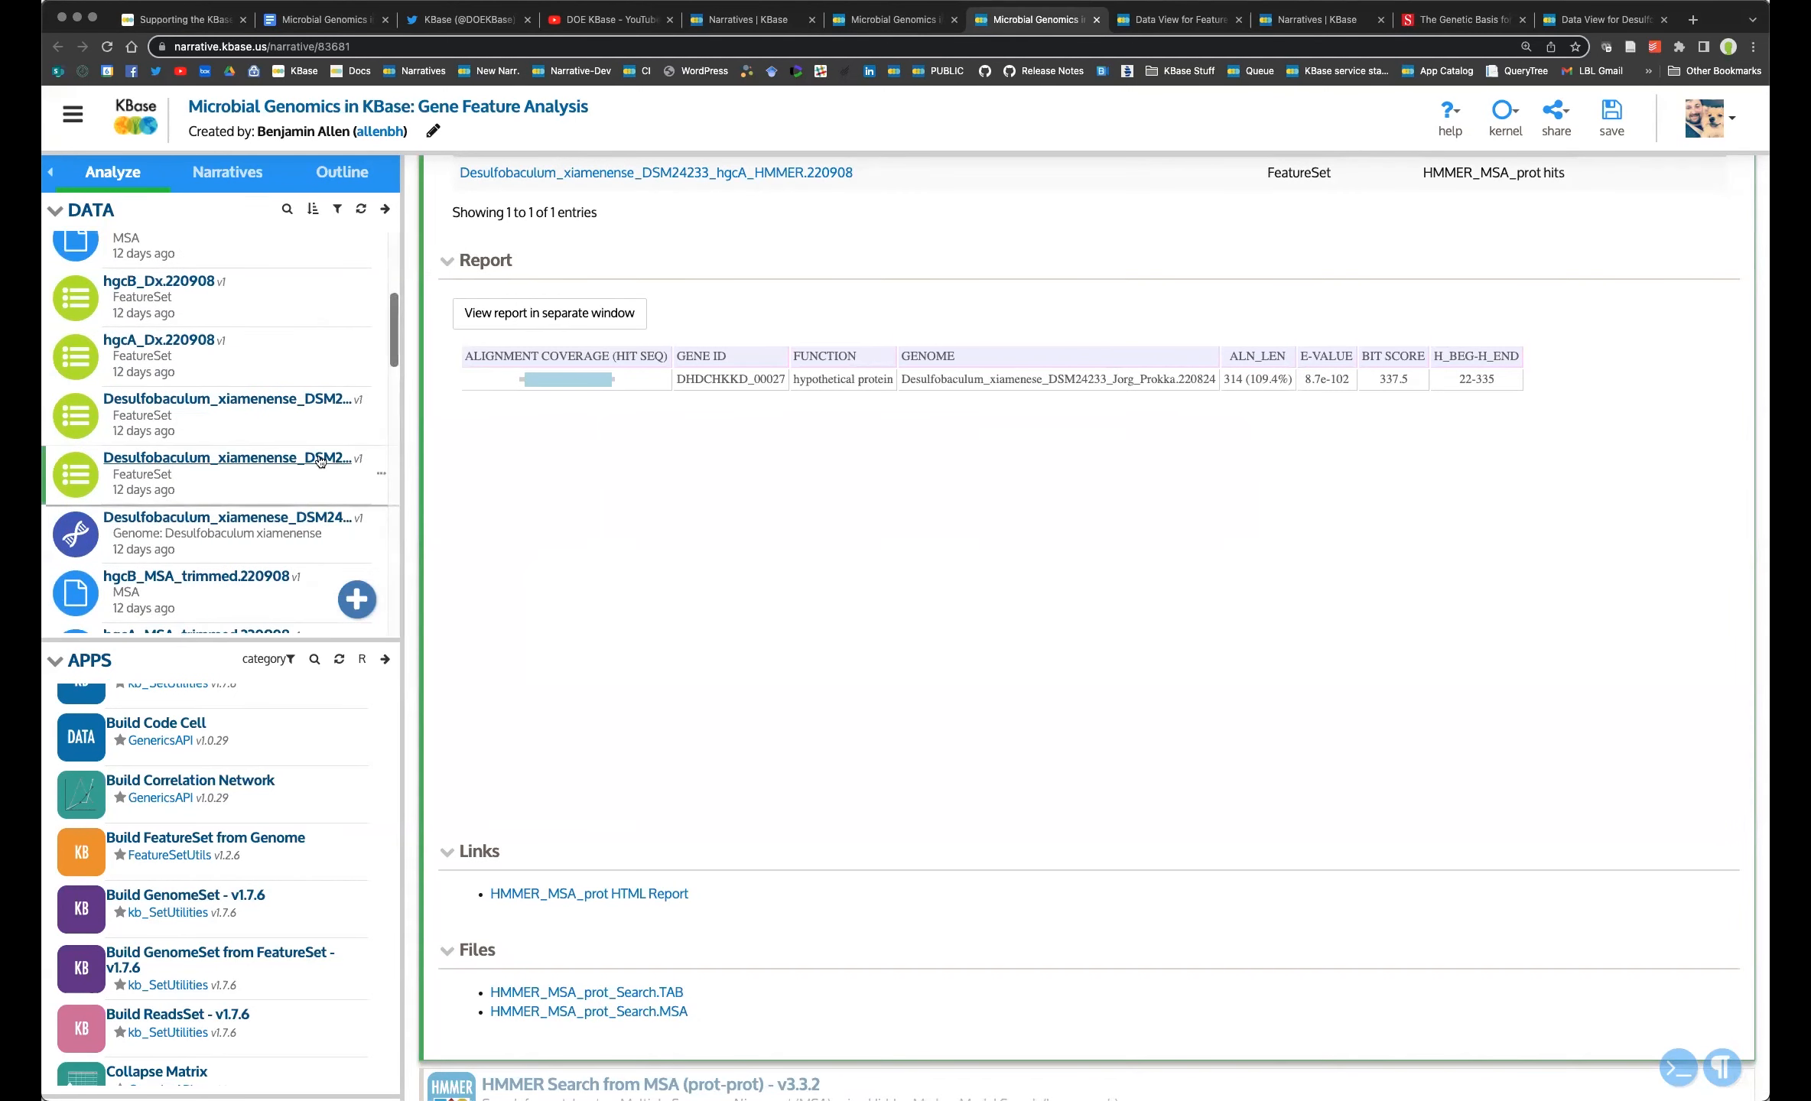
pyautogui.click(270, 461)
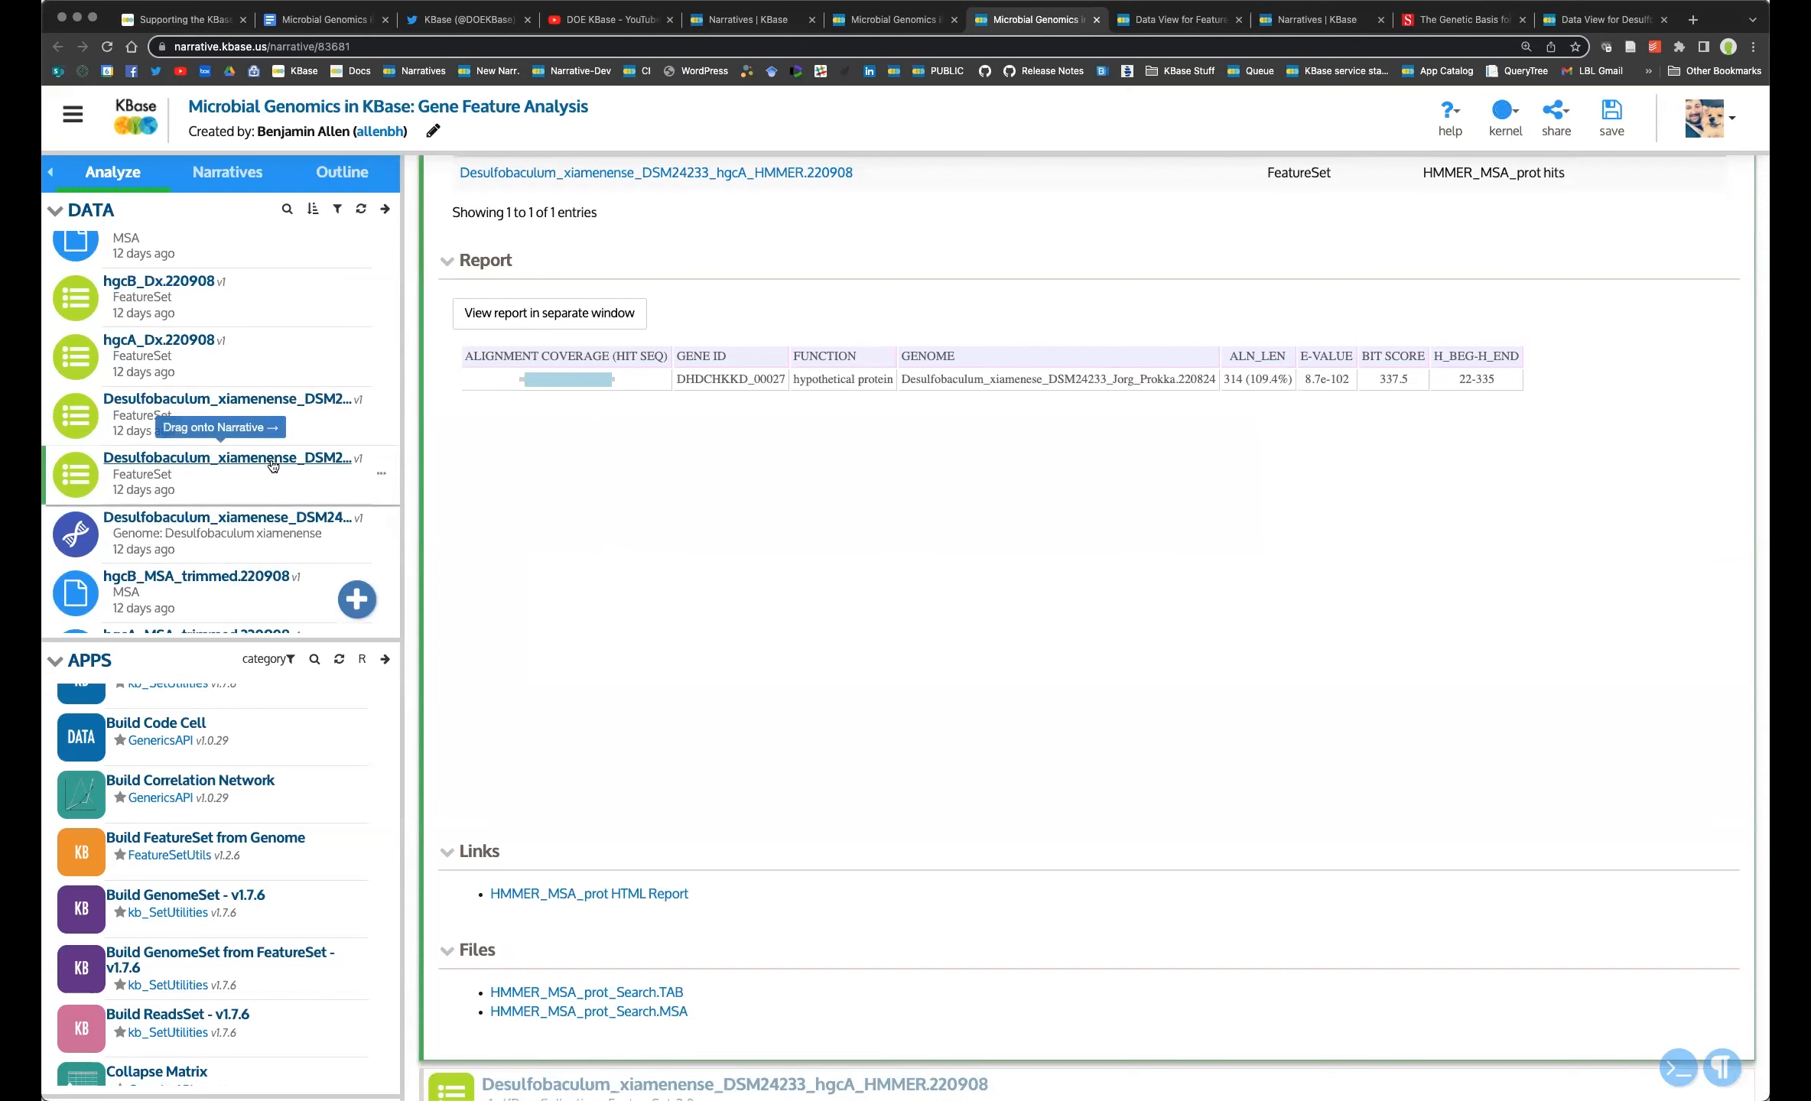
pyautogui.scroll(-3, 634, 647)
pyautogui.scroll(-3, 632, 646)
pyautogui.click(1011, 790)
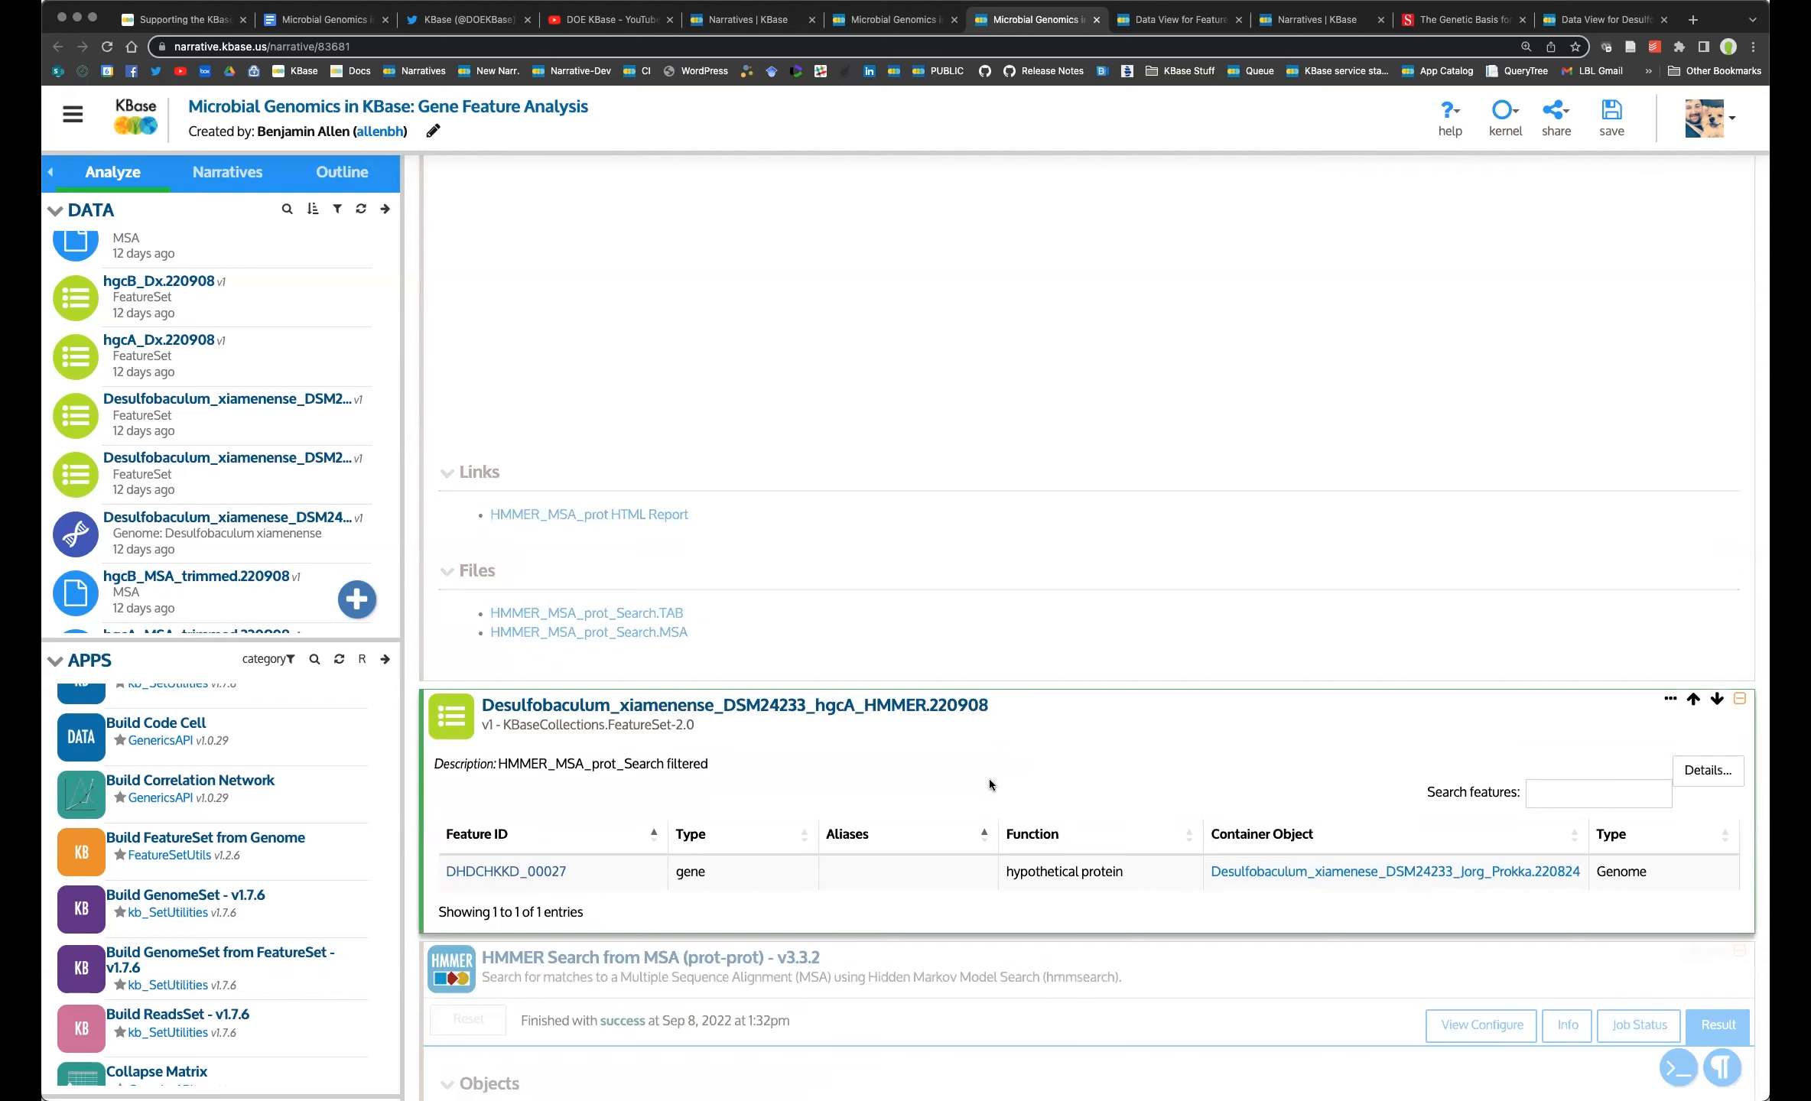
# Open the data view of feature DHDCHKKD_00027, highlight NVWCAAG in its protein translation, and return to the Gene Feature Analysis Narrative.
pyautogui.scroll(-1, 994, 783)
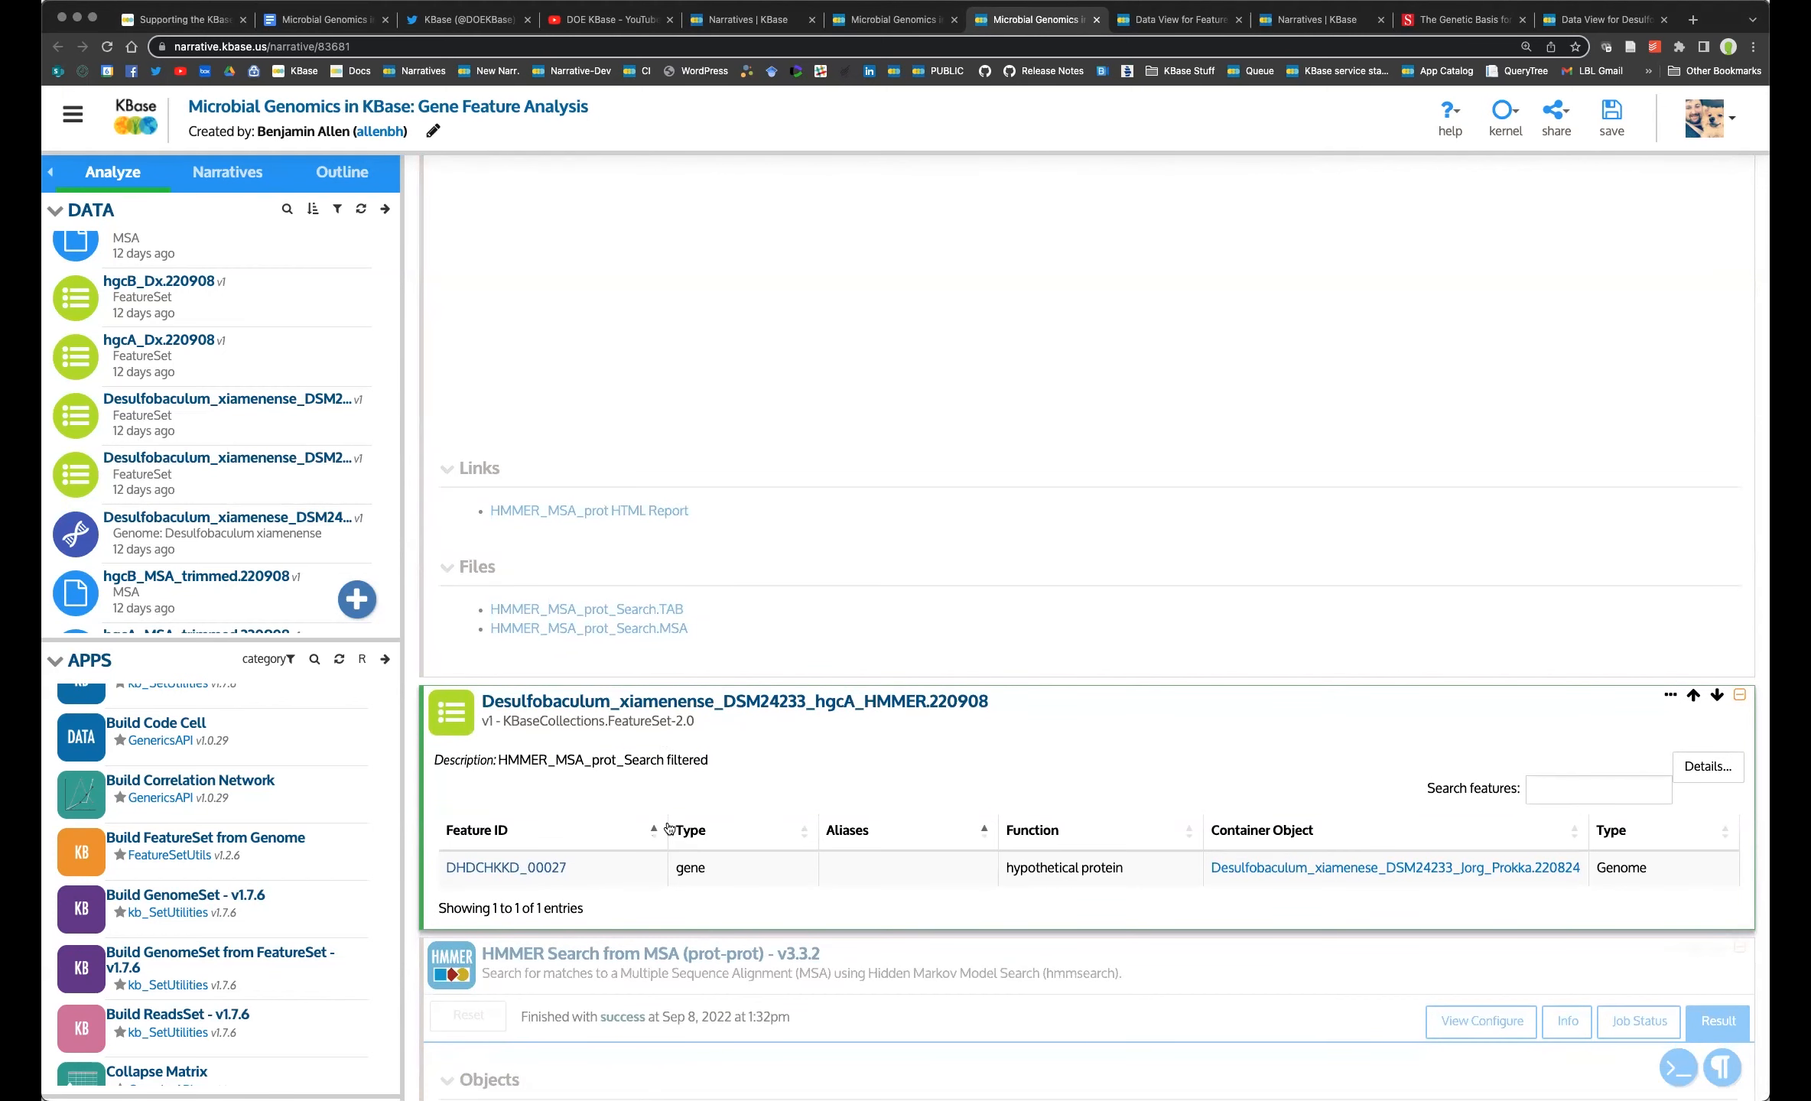
pyautogui.click(556, 871)
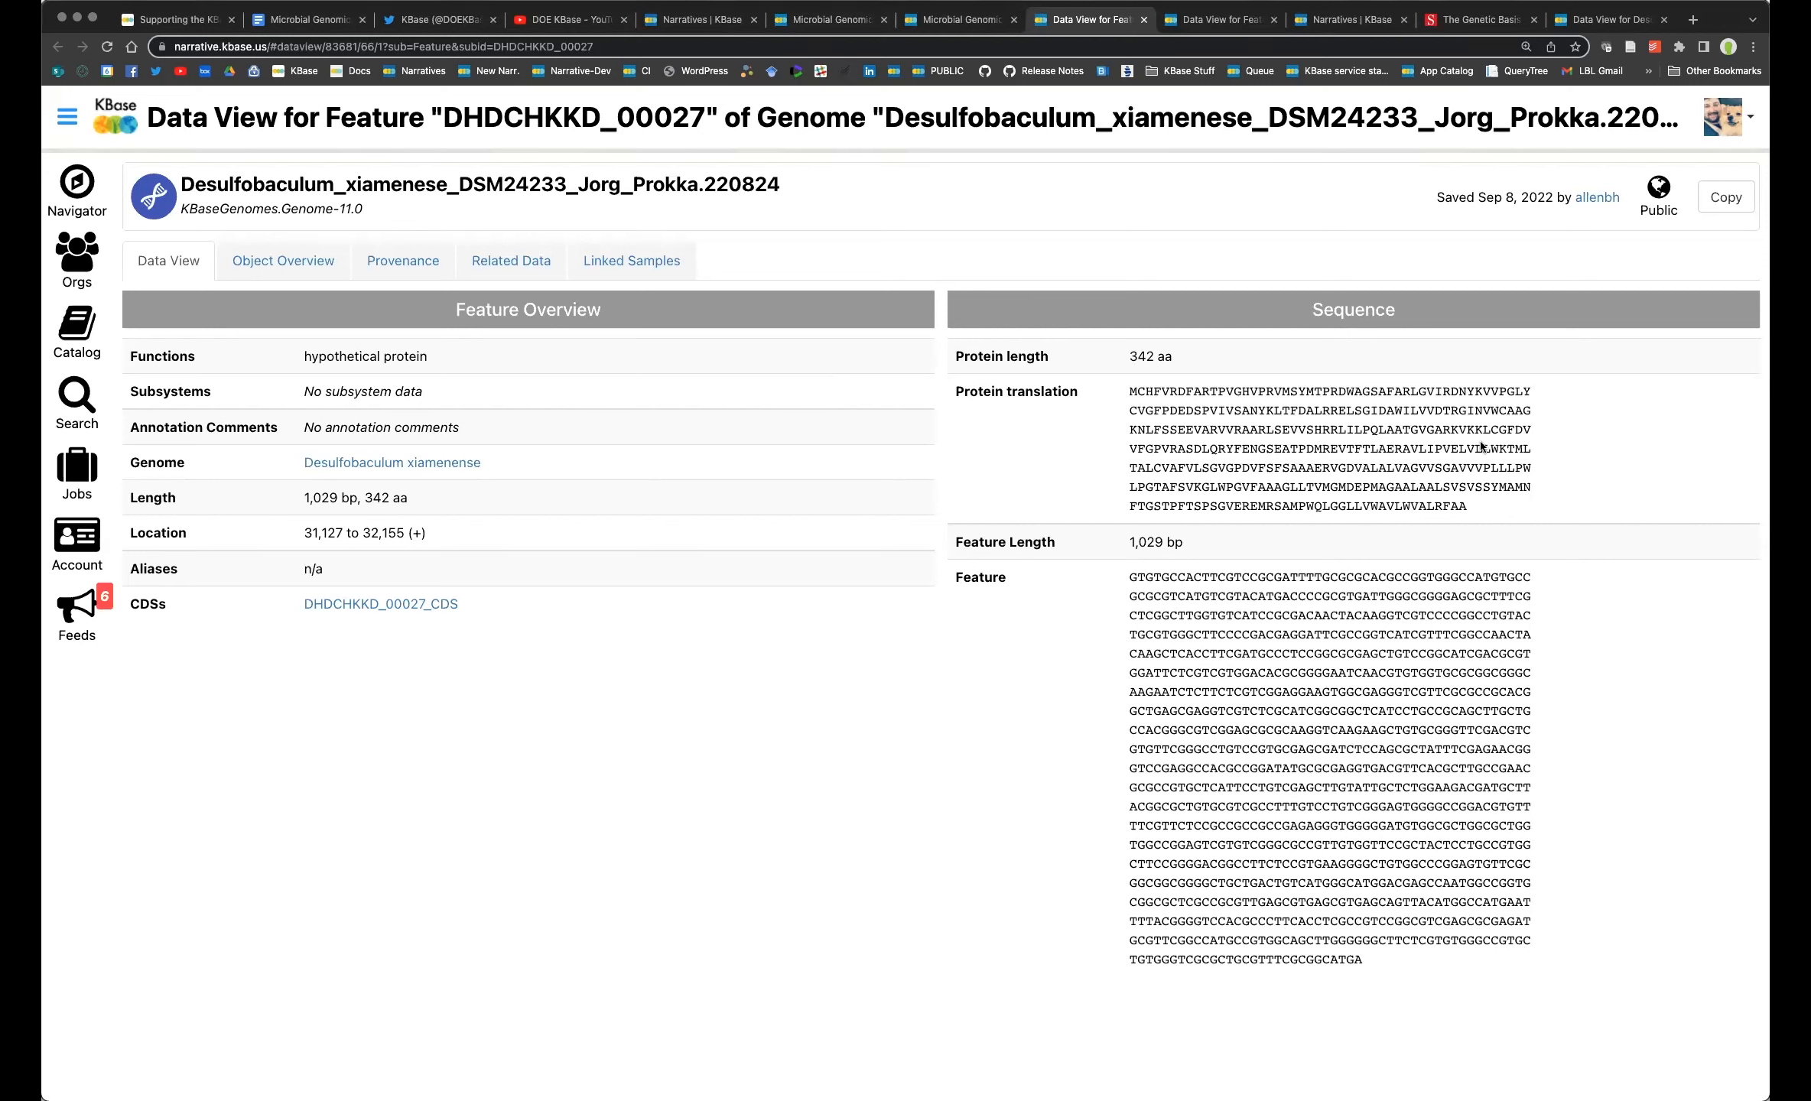
pyautogui.moveTo(1476, 411); pyautogui.dragTo(1546, 418)
pyautogui.click(953, 21)
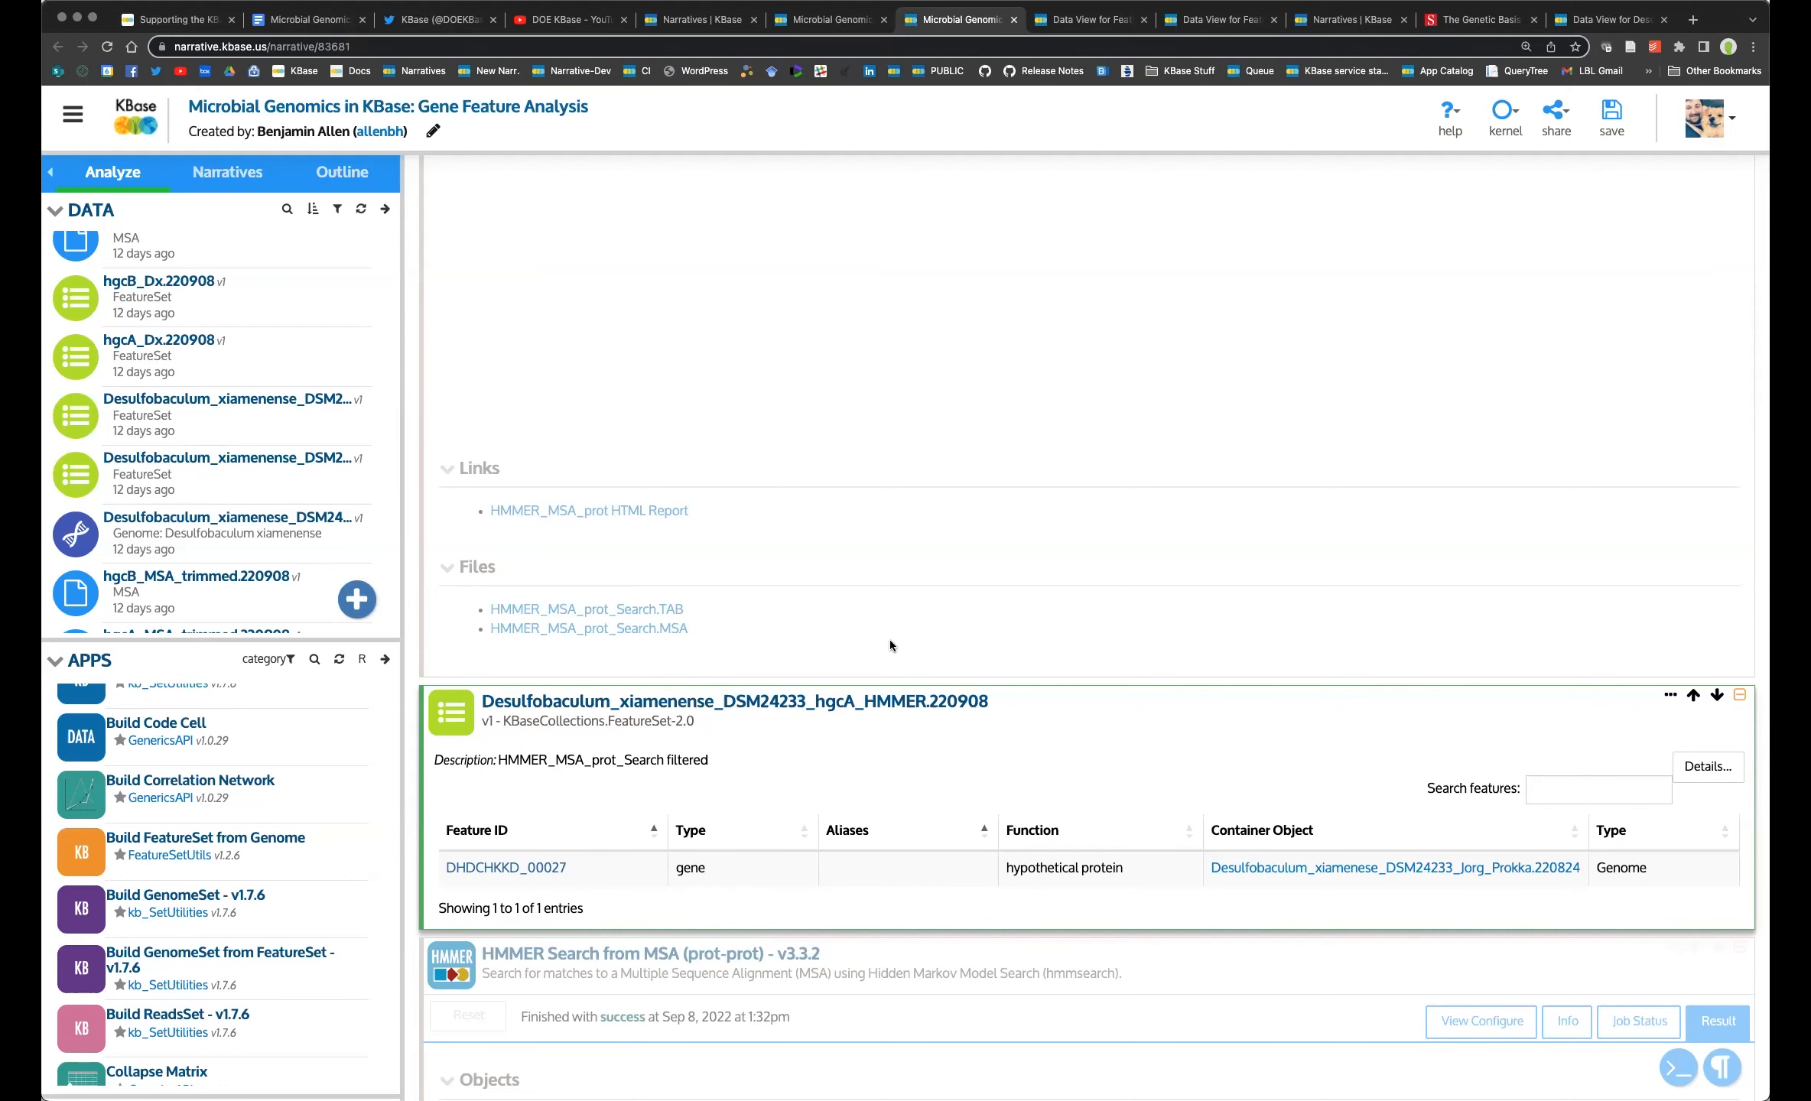
# Select the hgcB HMMER Search from MSA cell and review its created FeatureSet and the hits in its report.
pyautogui.scroll(-3, 854, 601)
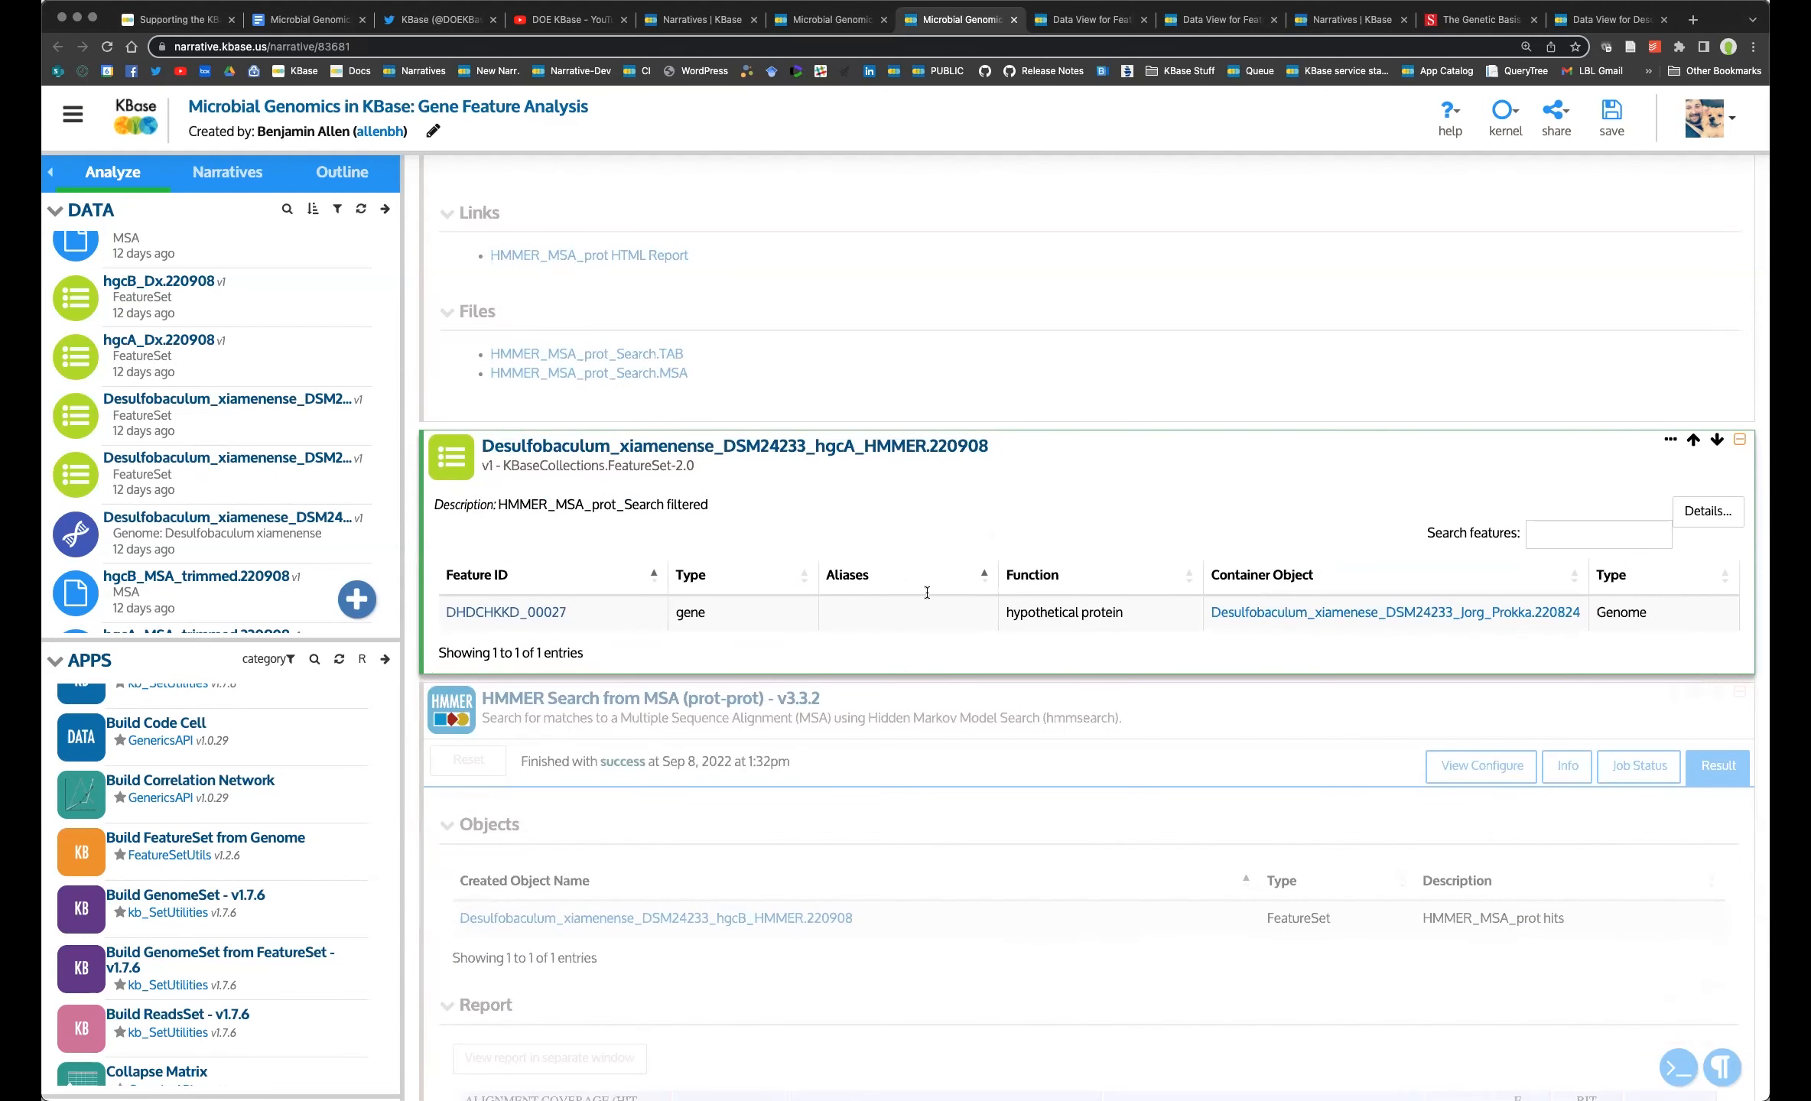
pyautogui.click(875, 749)
pyautogui.scroll(-1, 860, 698)
pyautogui.scroll(-2, 860, 693)
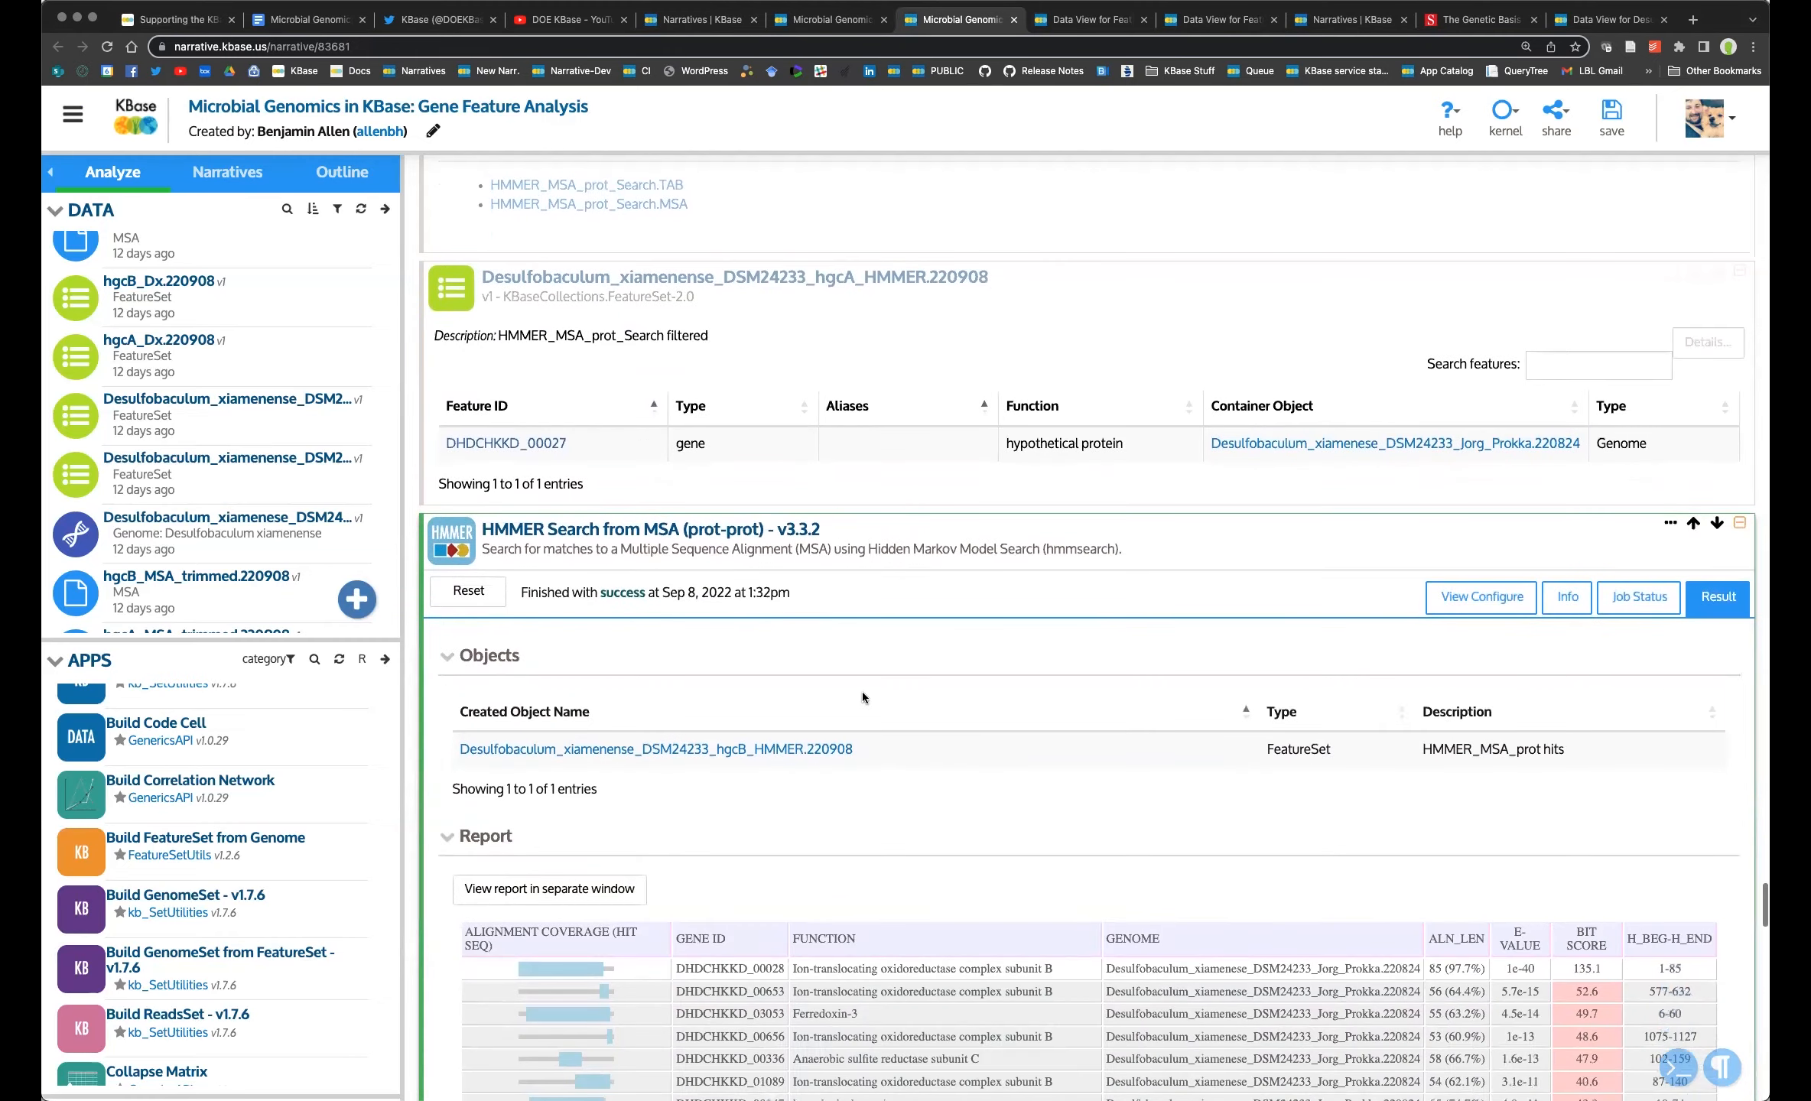
# Examine the alignment lengths, E-values and bit scores of the top hits in the hgcB HMMER search report.
pyautogui.scroll(-2, 890, 642)
pyautogui.scroll(-5, 916, 539)
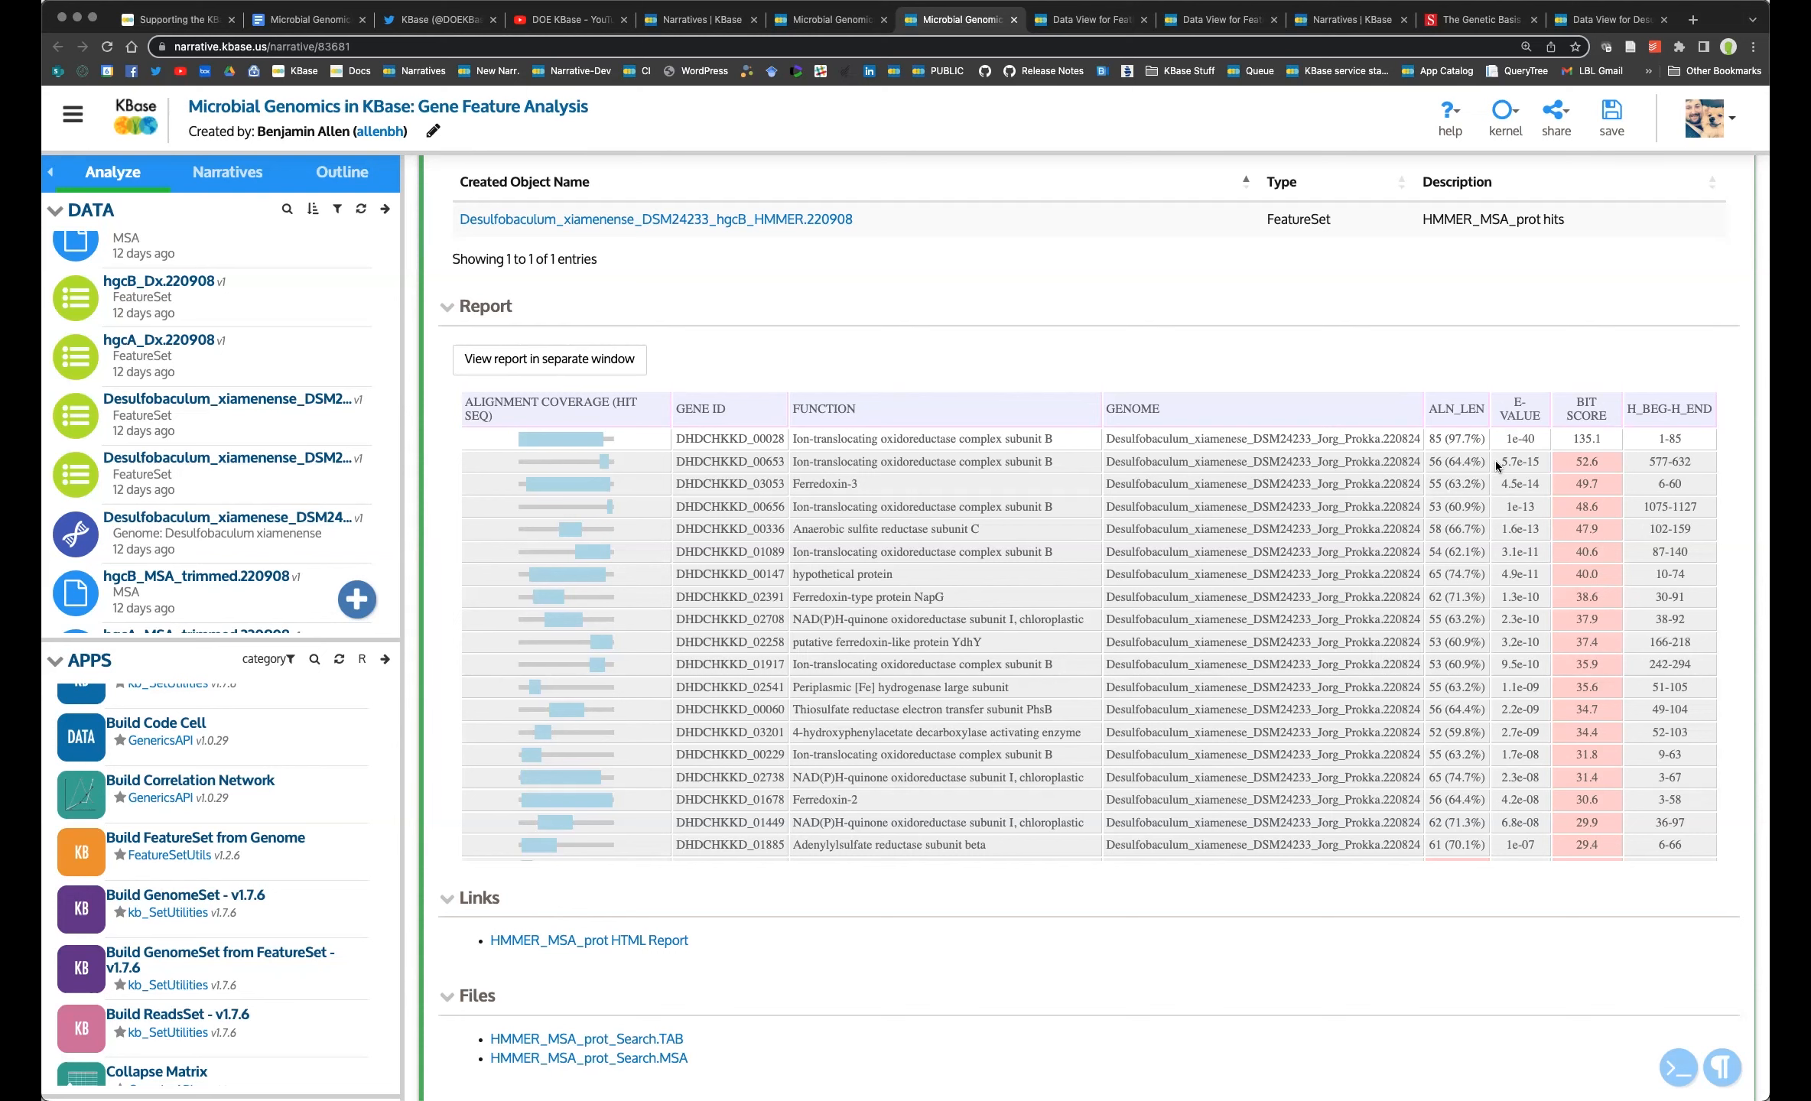
pyautogui.scroll(-2, 717, 797)
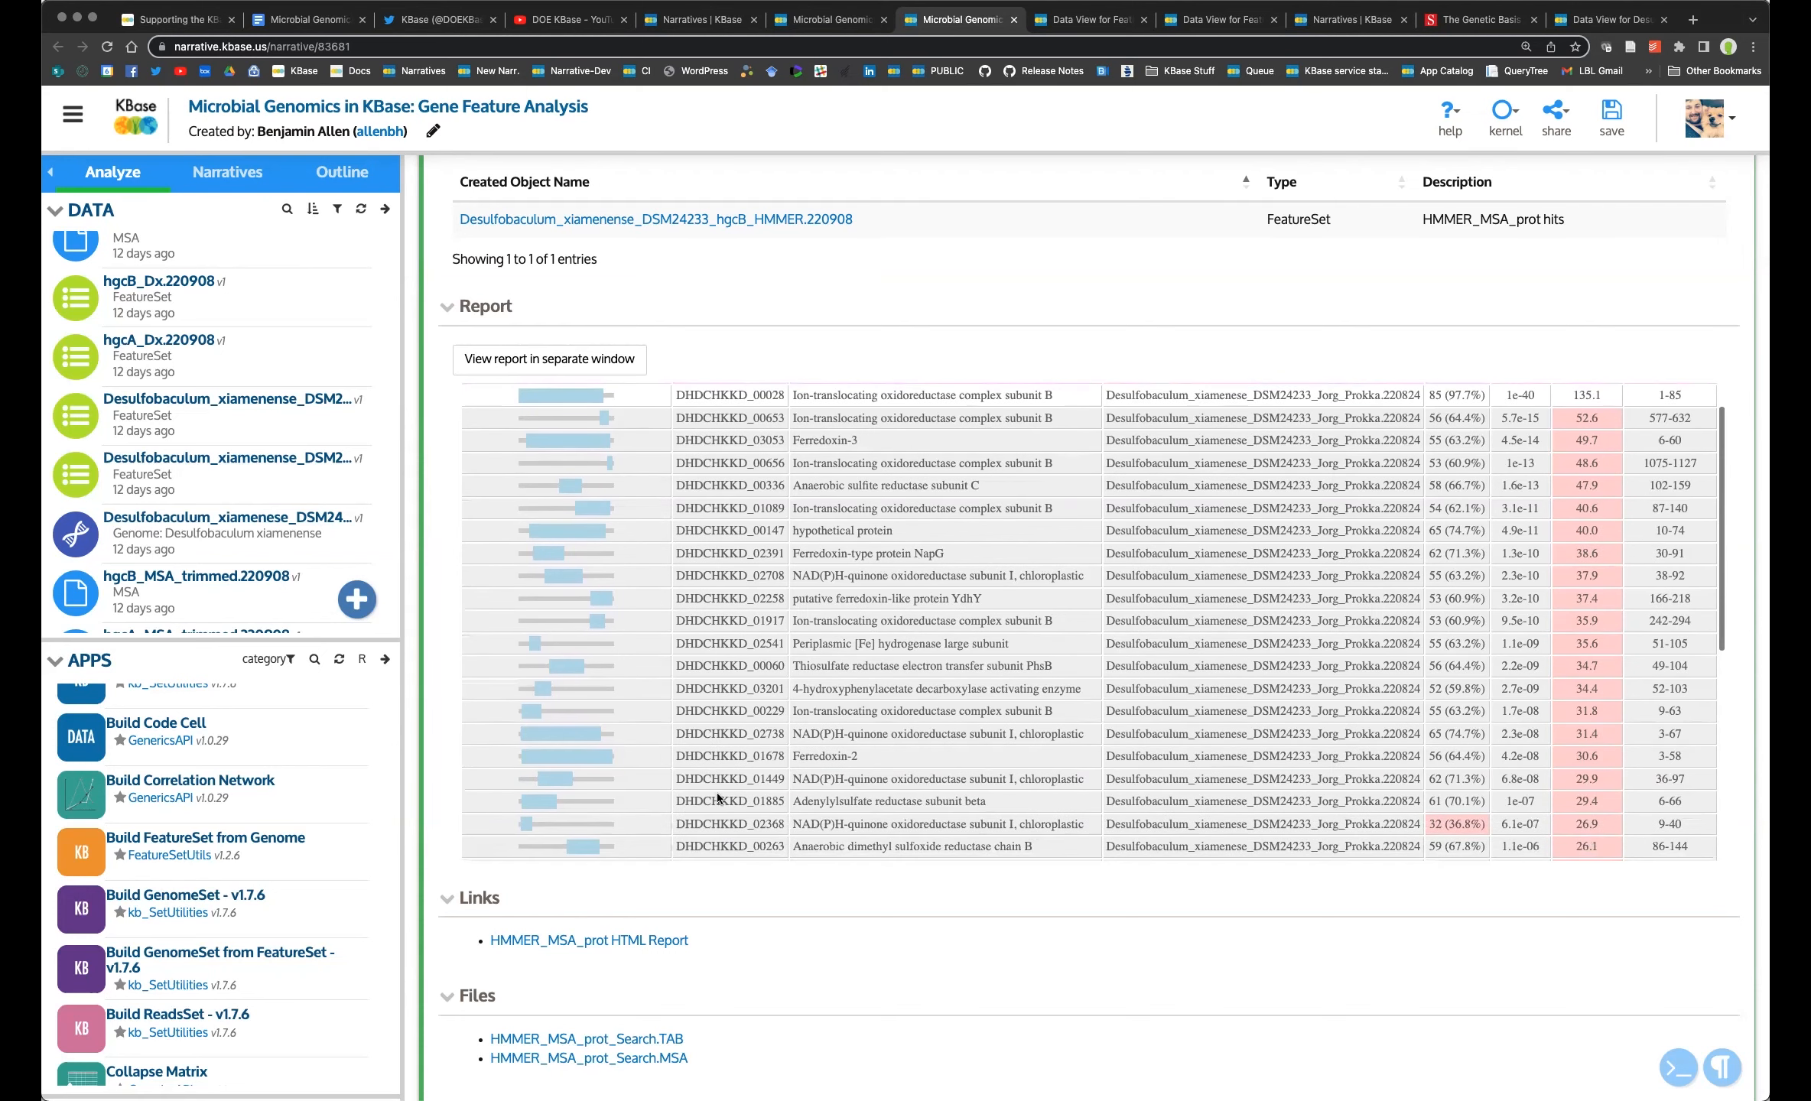
pyautogui.scroll(2, 717, 798)
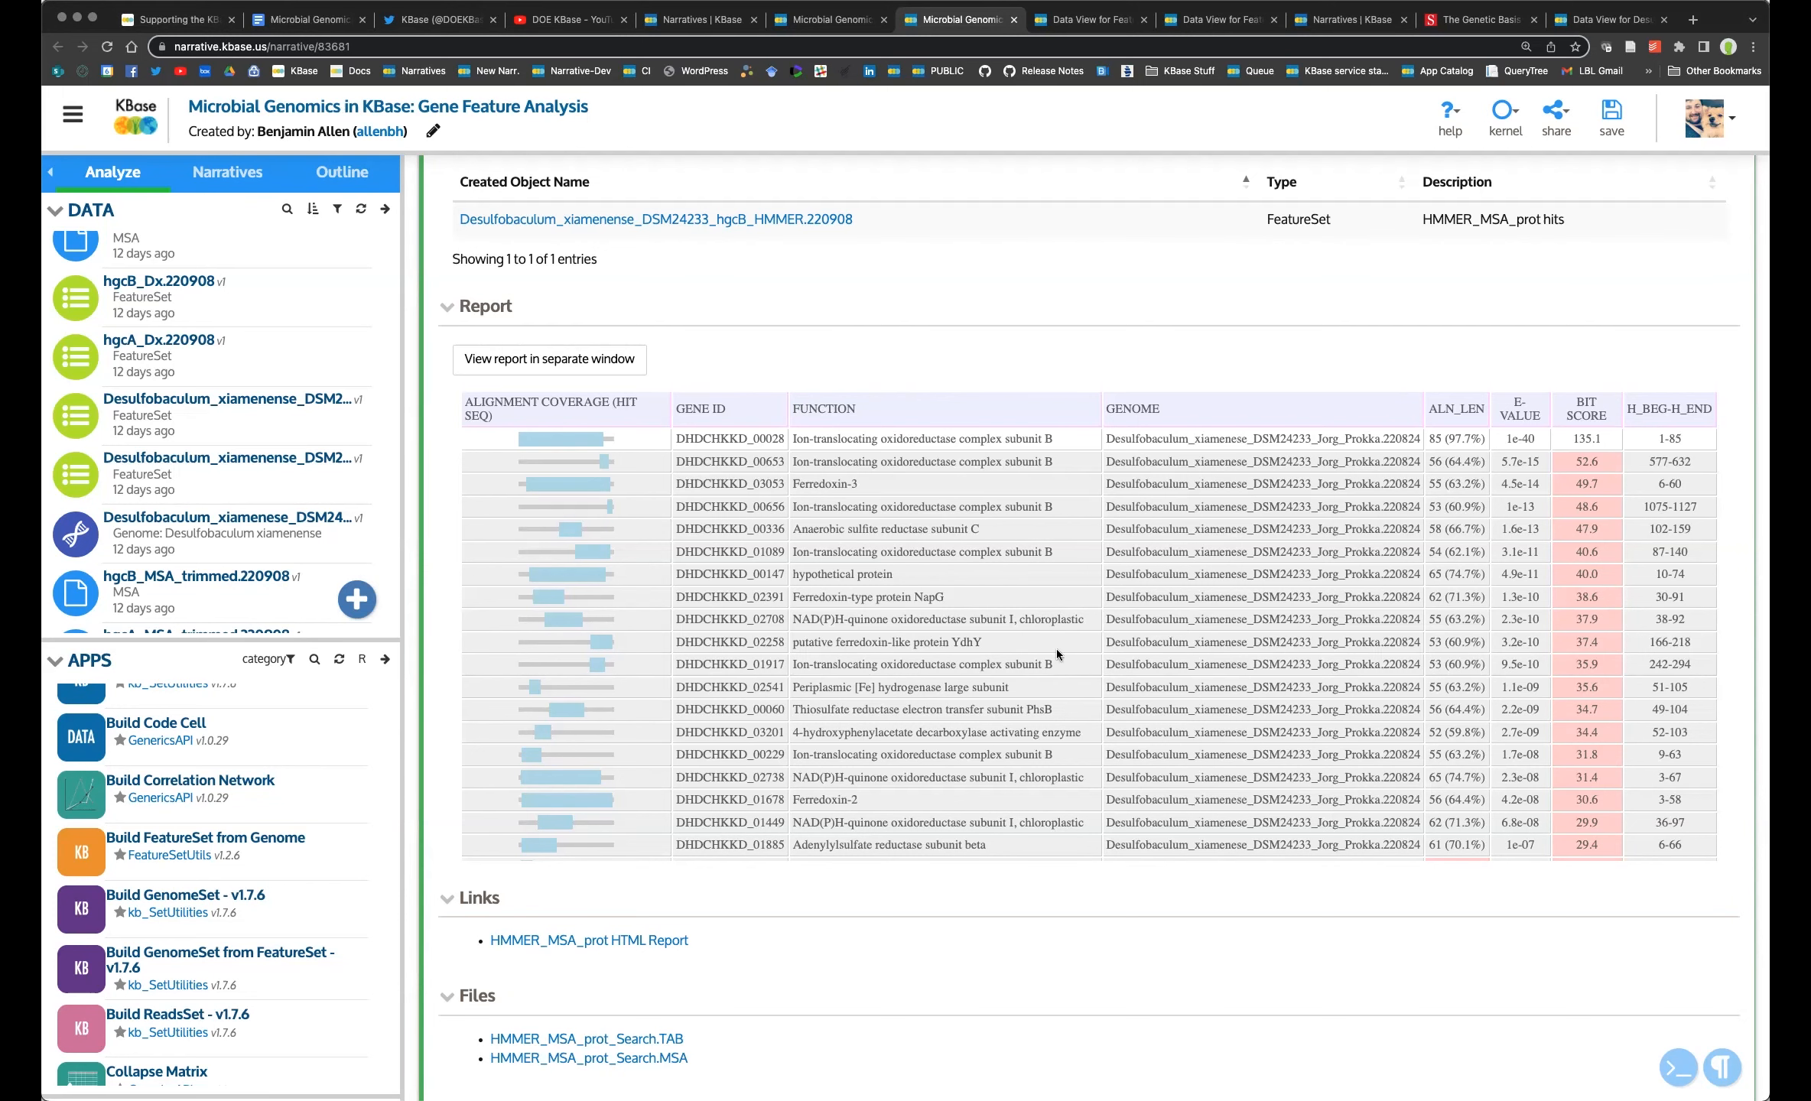
pyautogui.scroll(-1, 1058, 647)
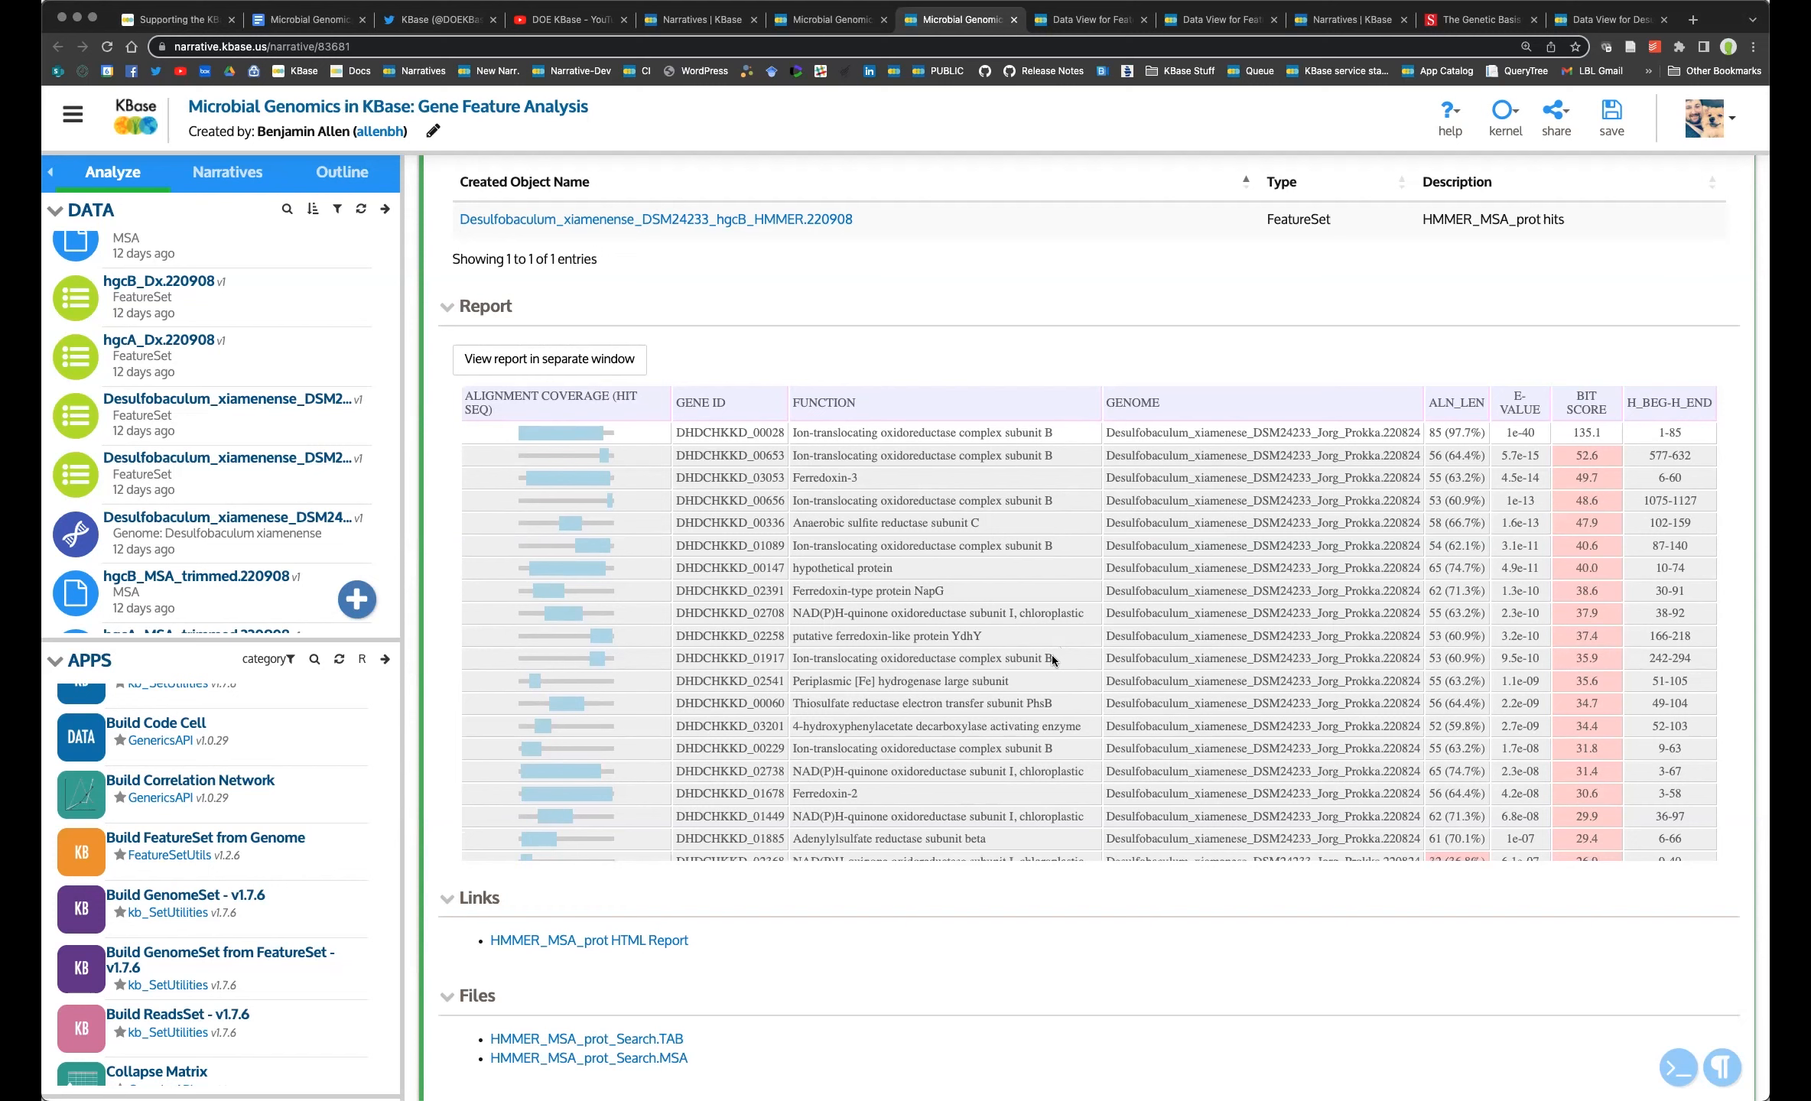
pyautogui.scroll(1, 954, 703)
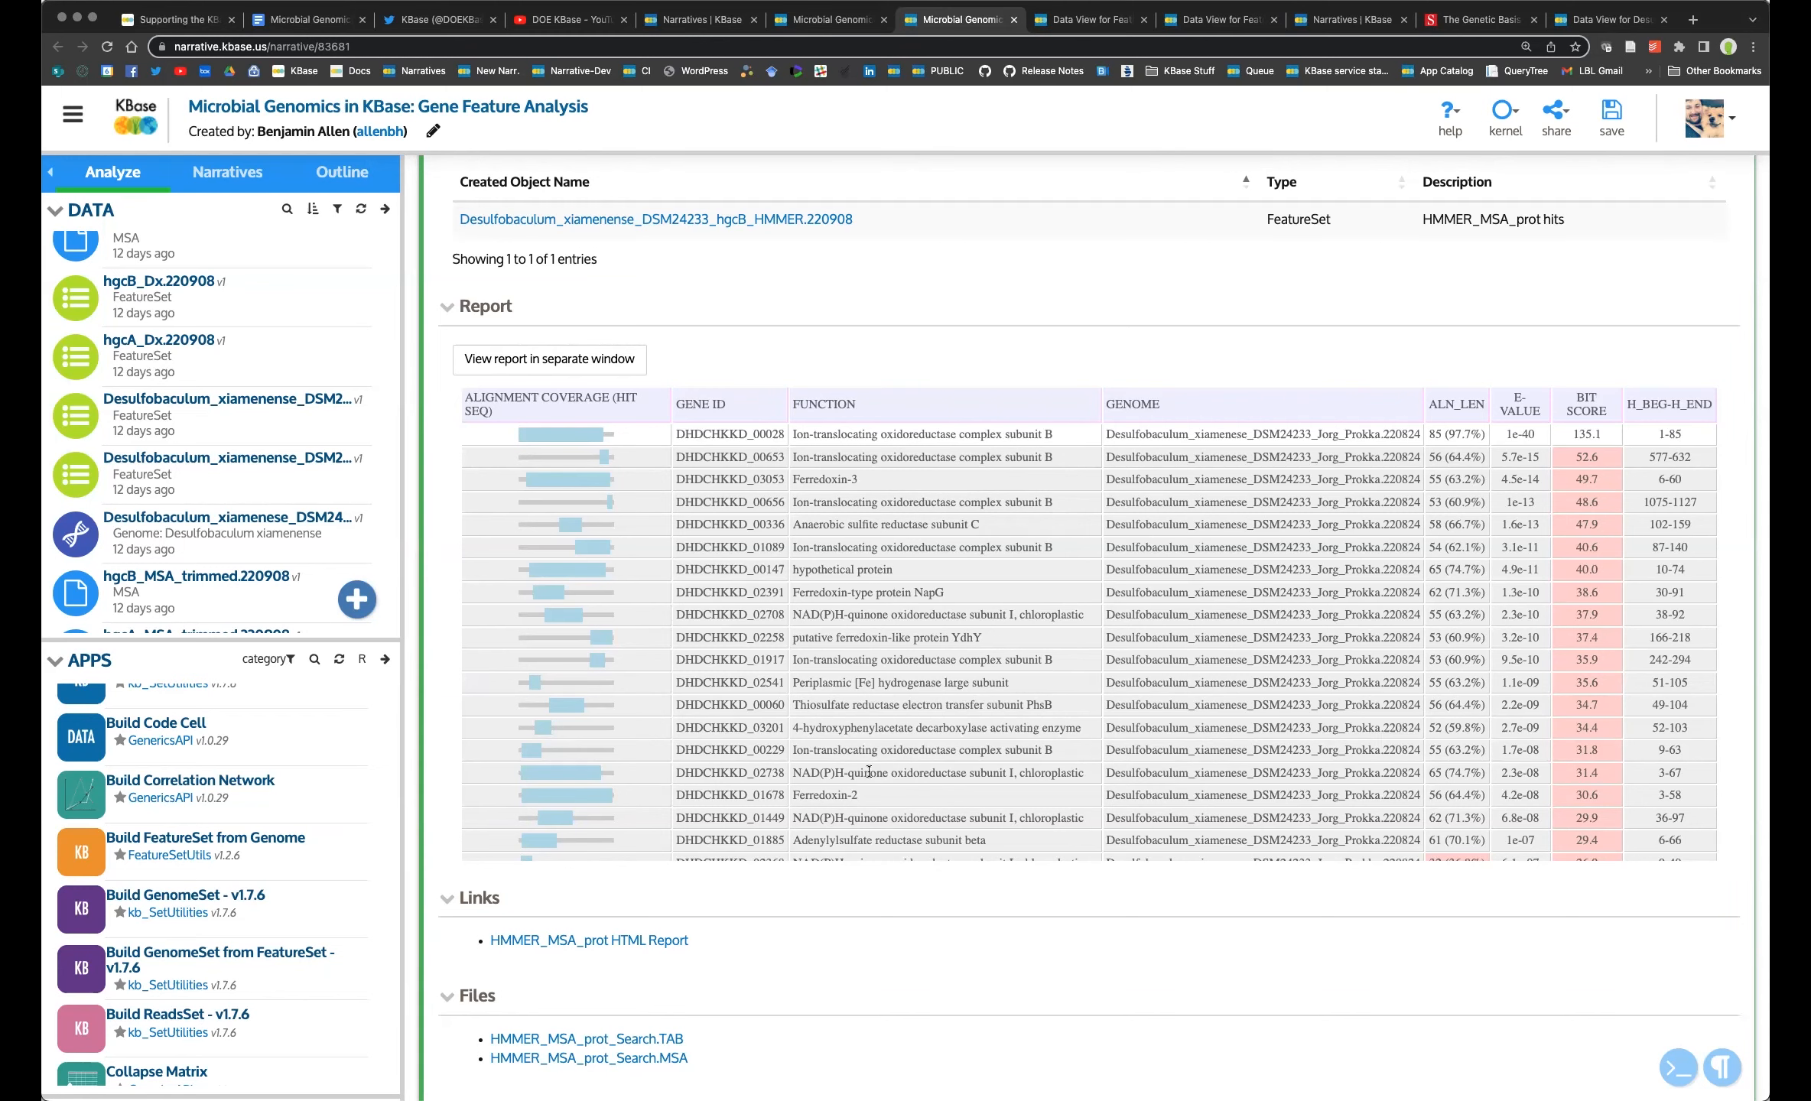
# Look through the grayed-out, lower-scoring hgcB hits to the end of the report table and return to its first hit, DHDCHKKD_00028.
pyautogui.scroll(-4, 867, 774)
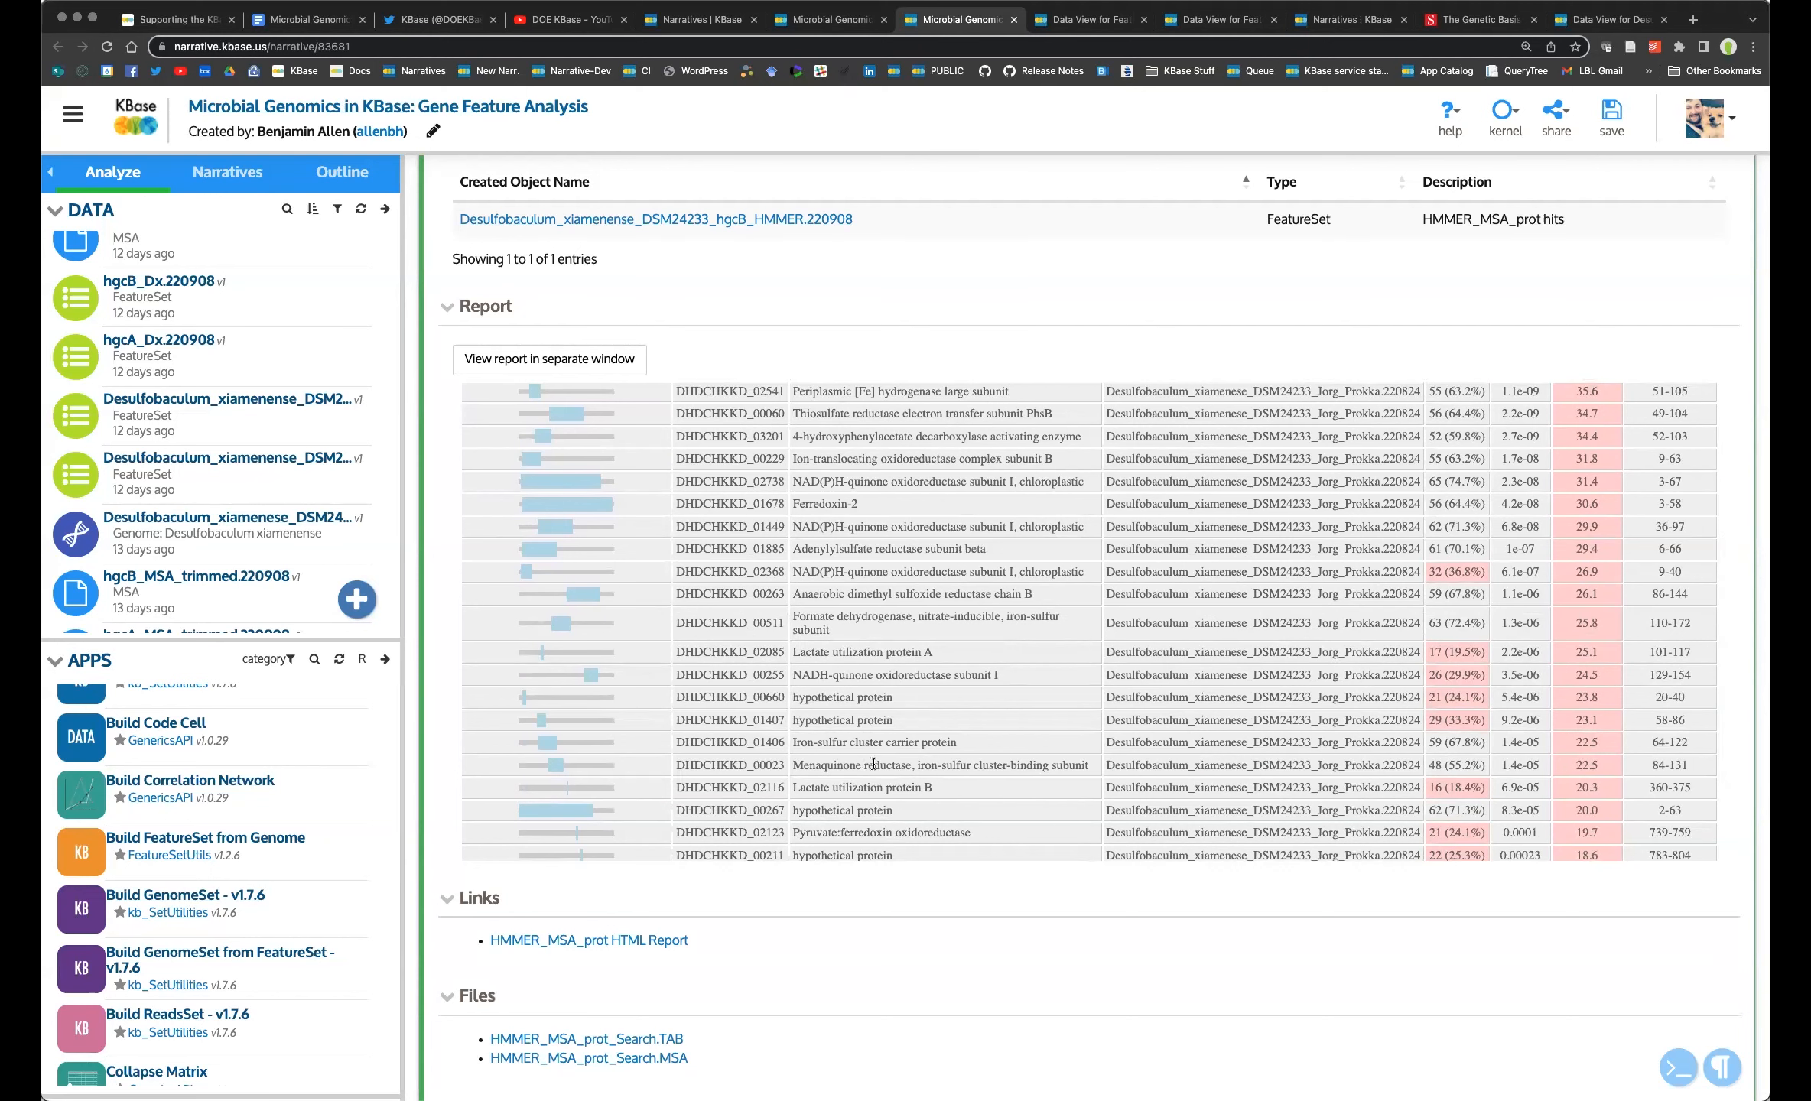
pyautogui.scroll(-1, 880, 783)
pyautogui.scroll(-1, 879, 782)
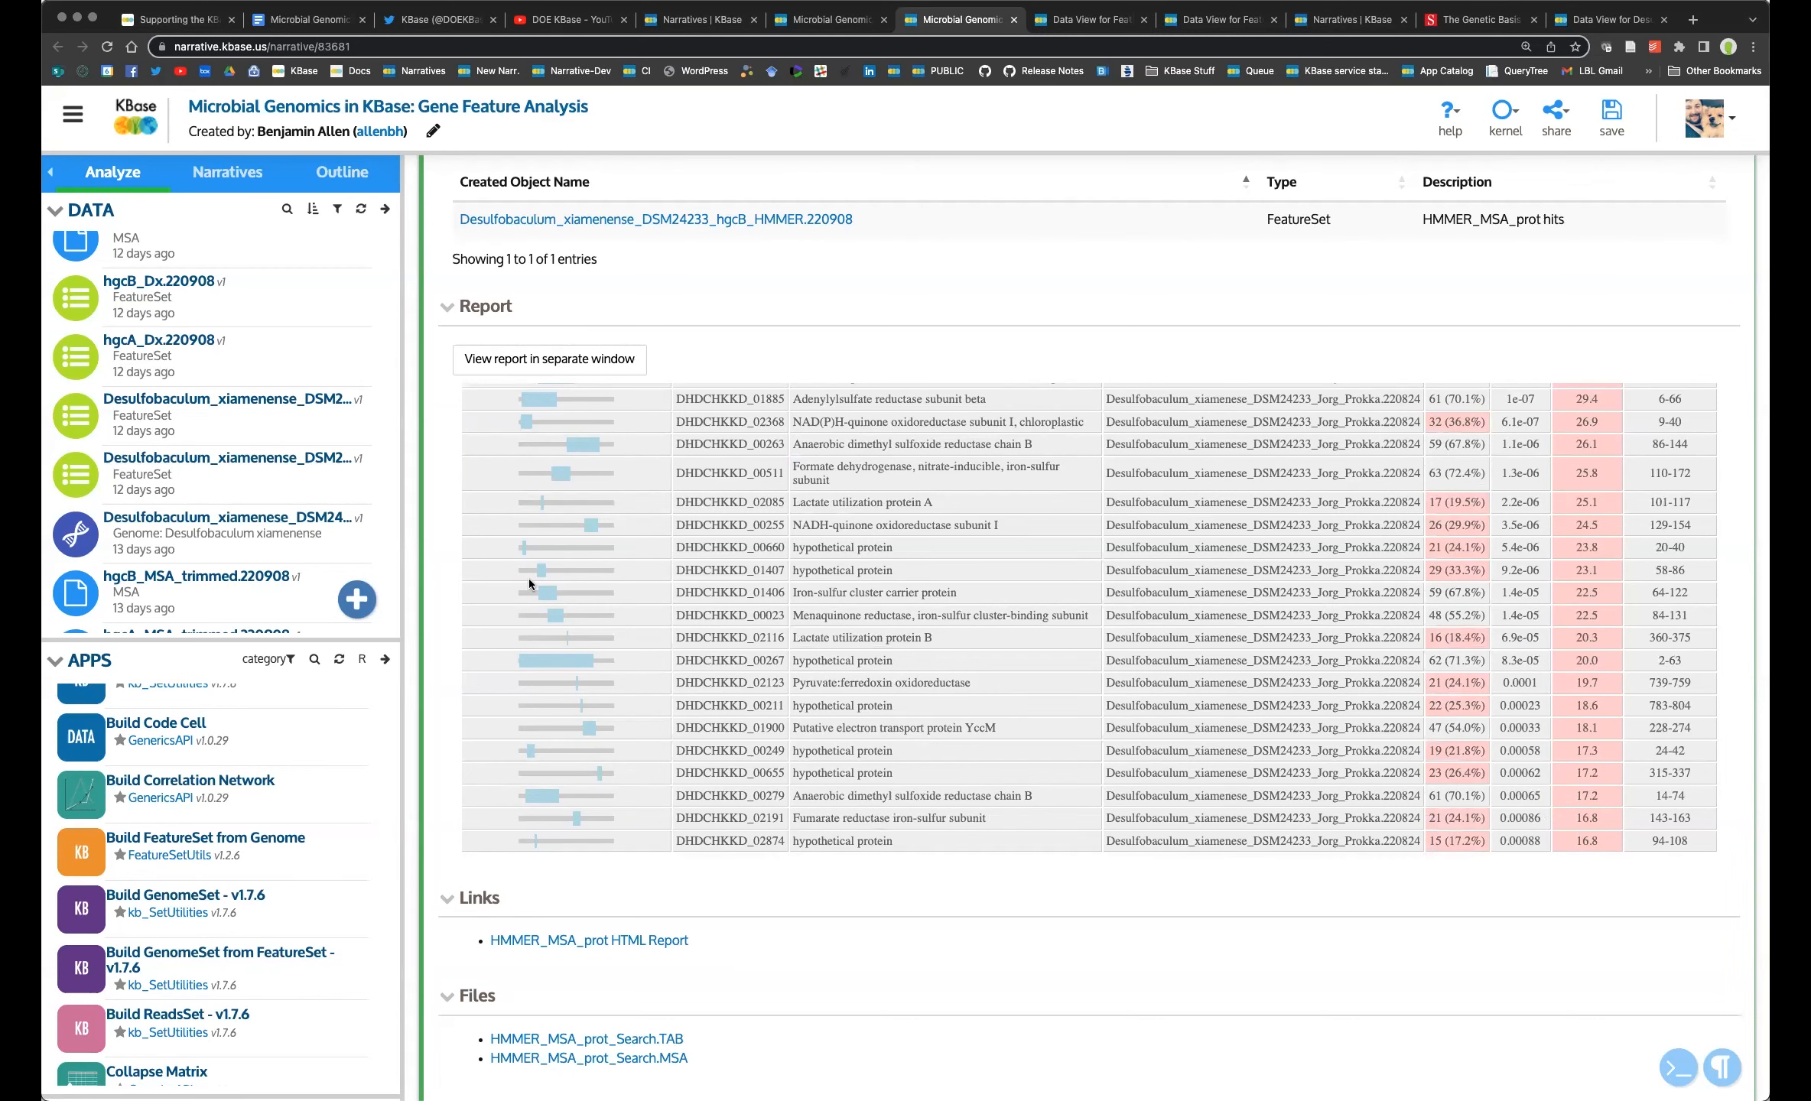
pyautogui.scroll(4, 585, 766)
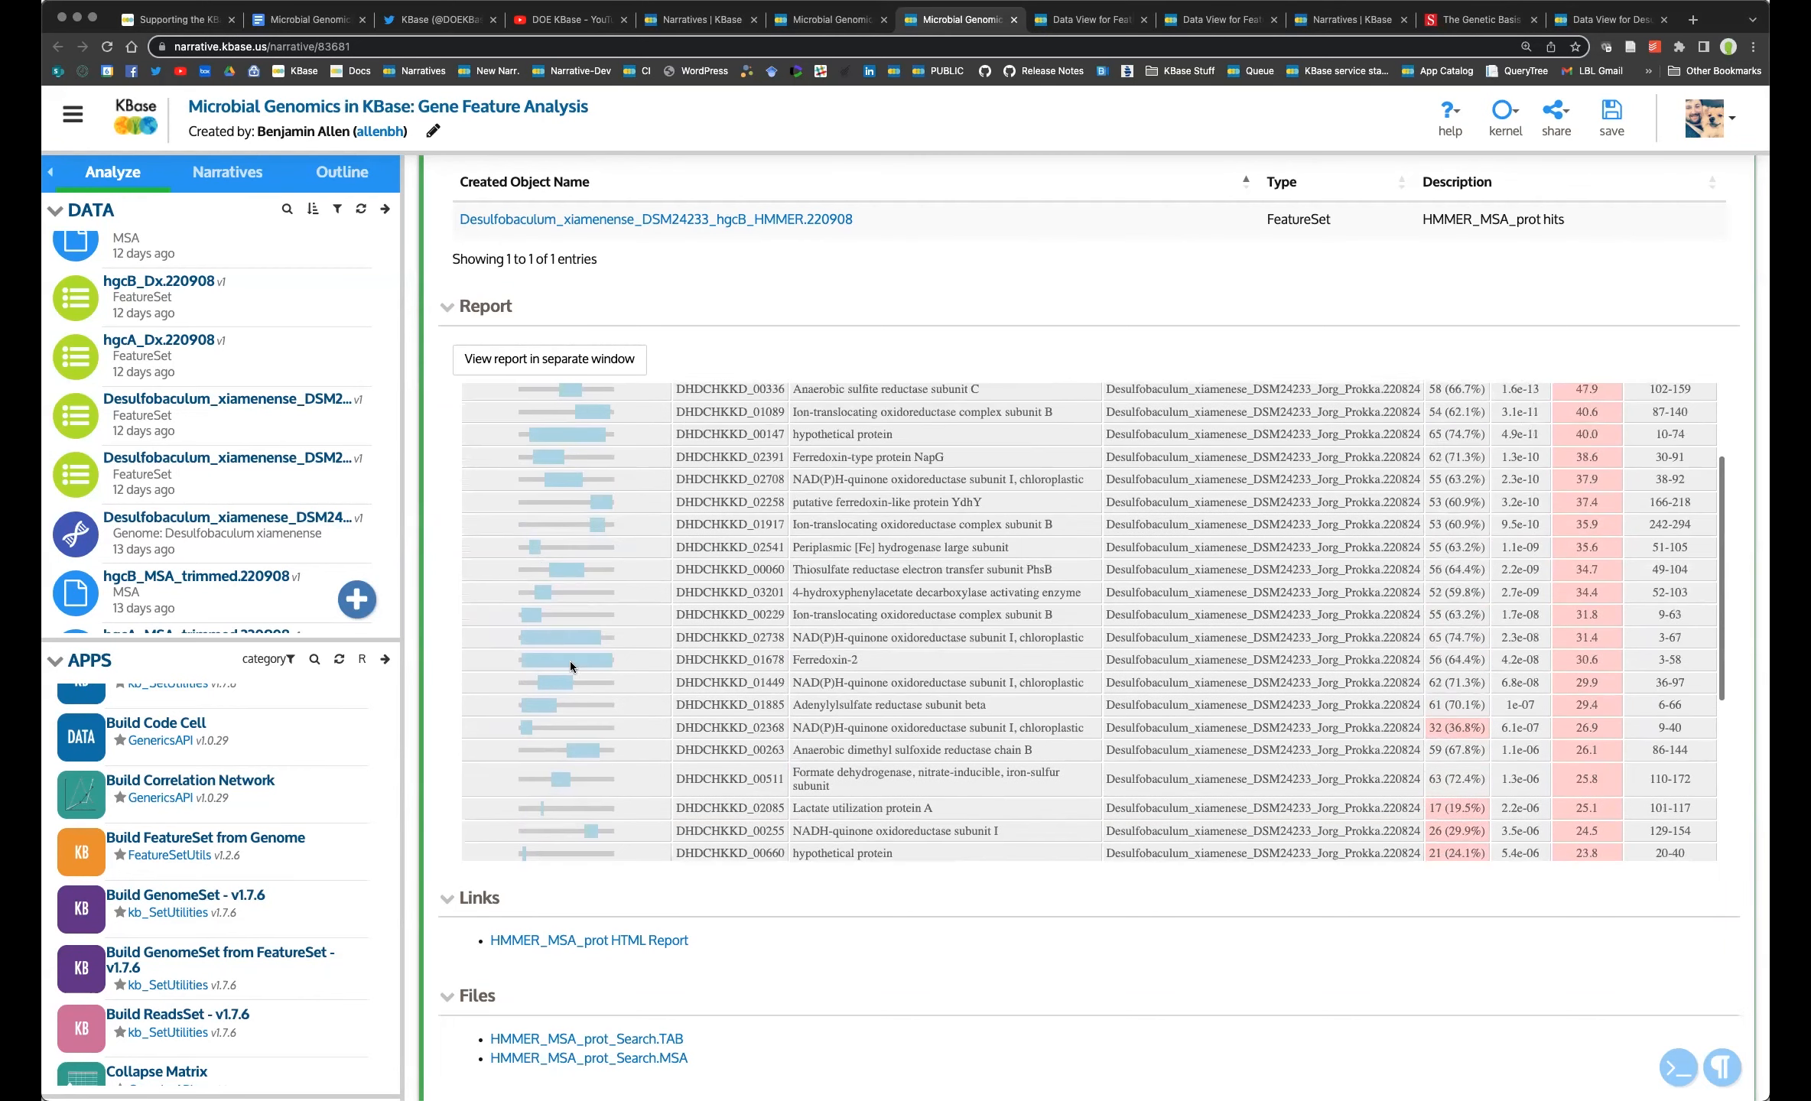
pyautogui.scroll(2, 592, 702)
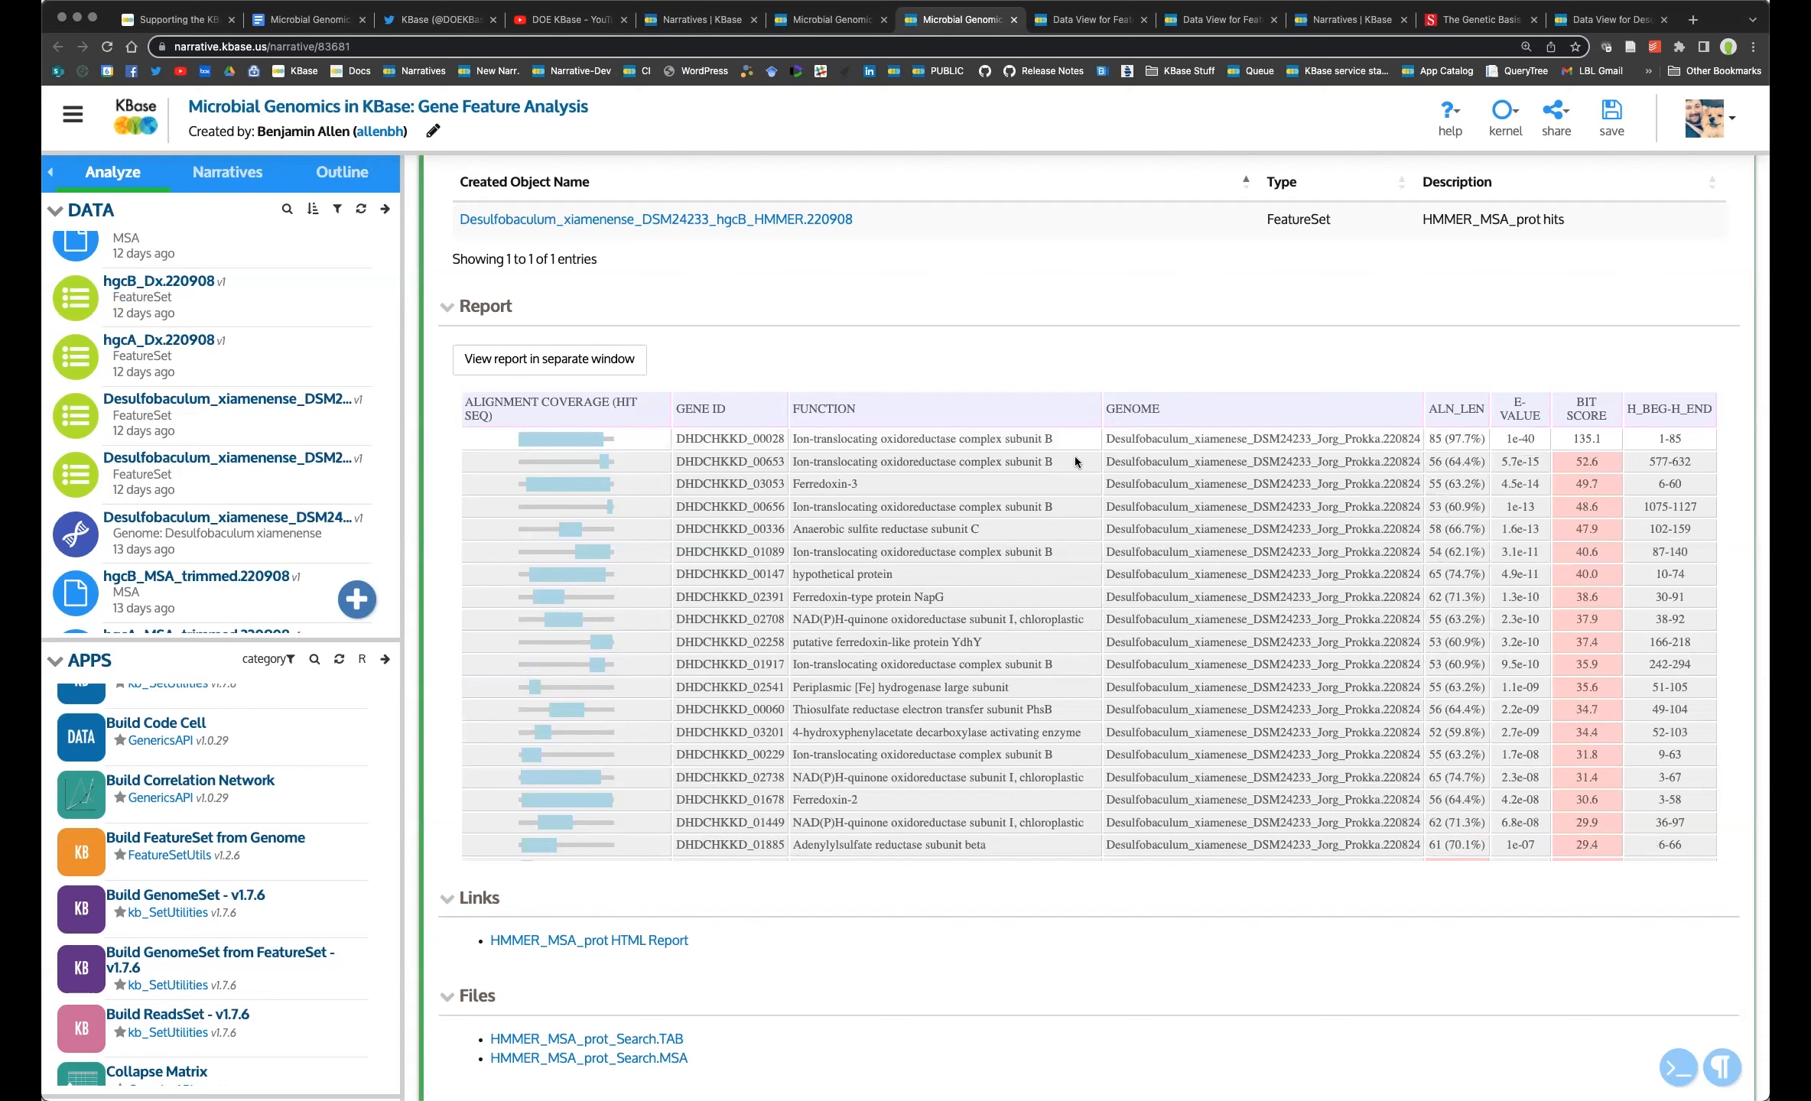
pyautogui.scroll(-1, 1075, 461)
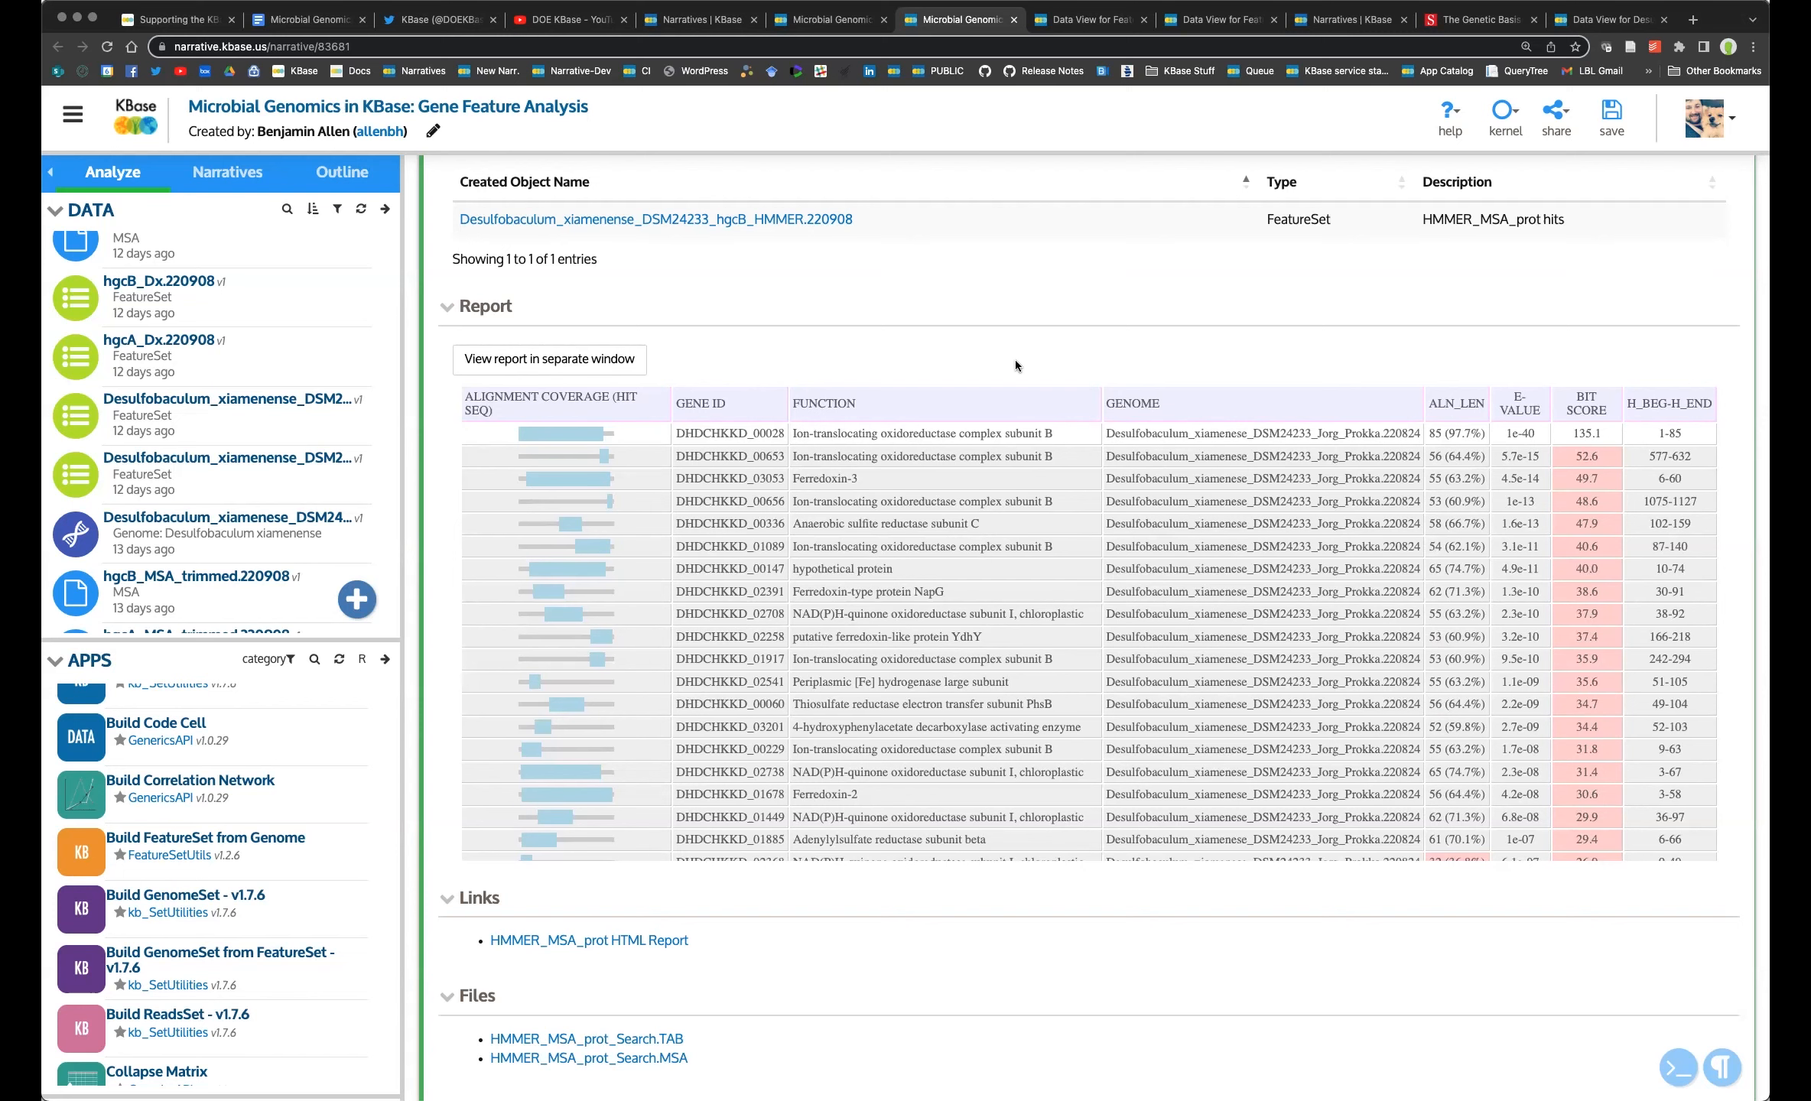
pyautogui.scroll(1, 1014, 359)
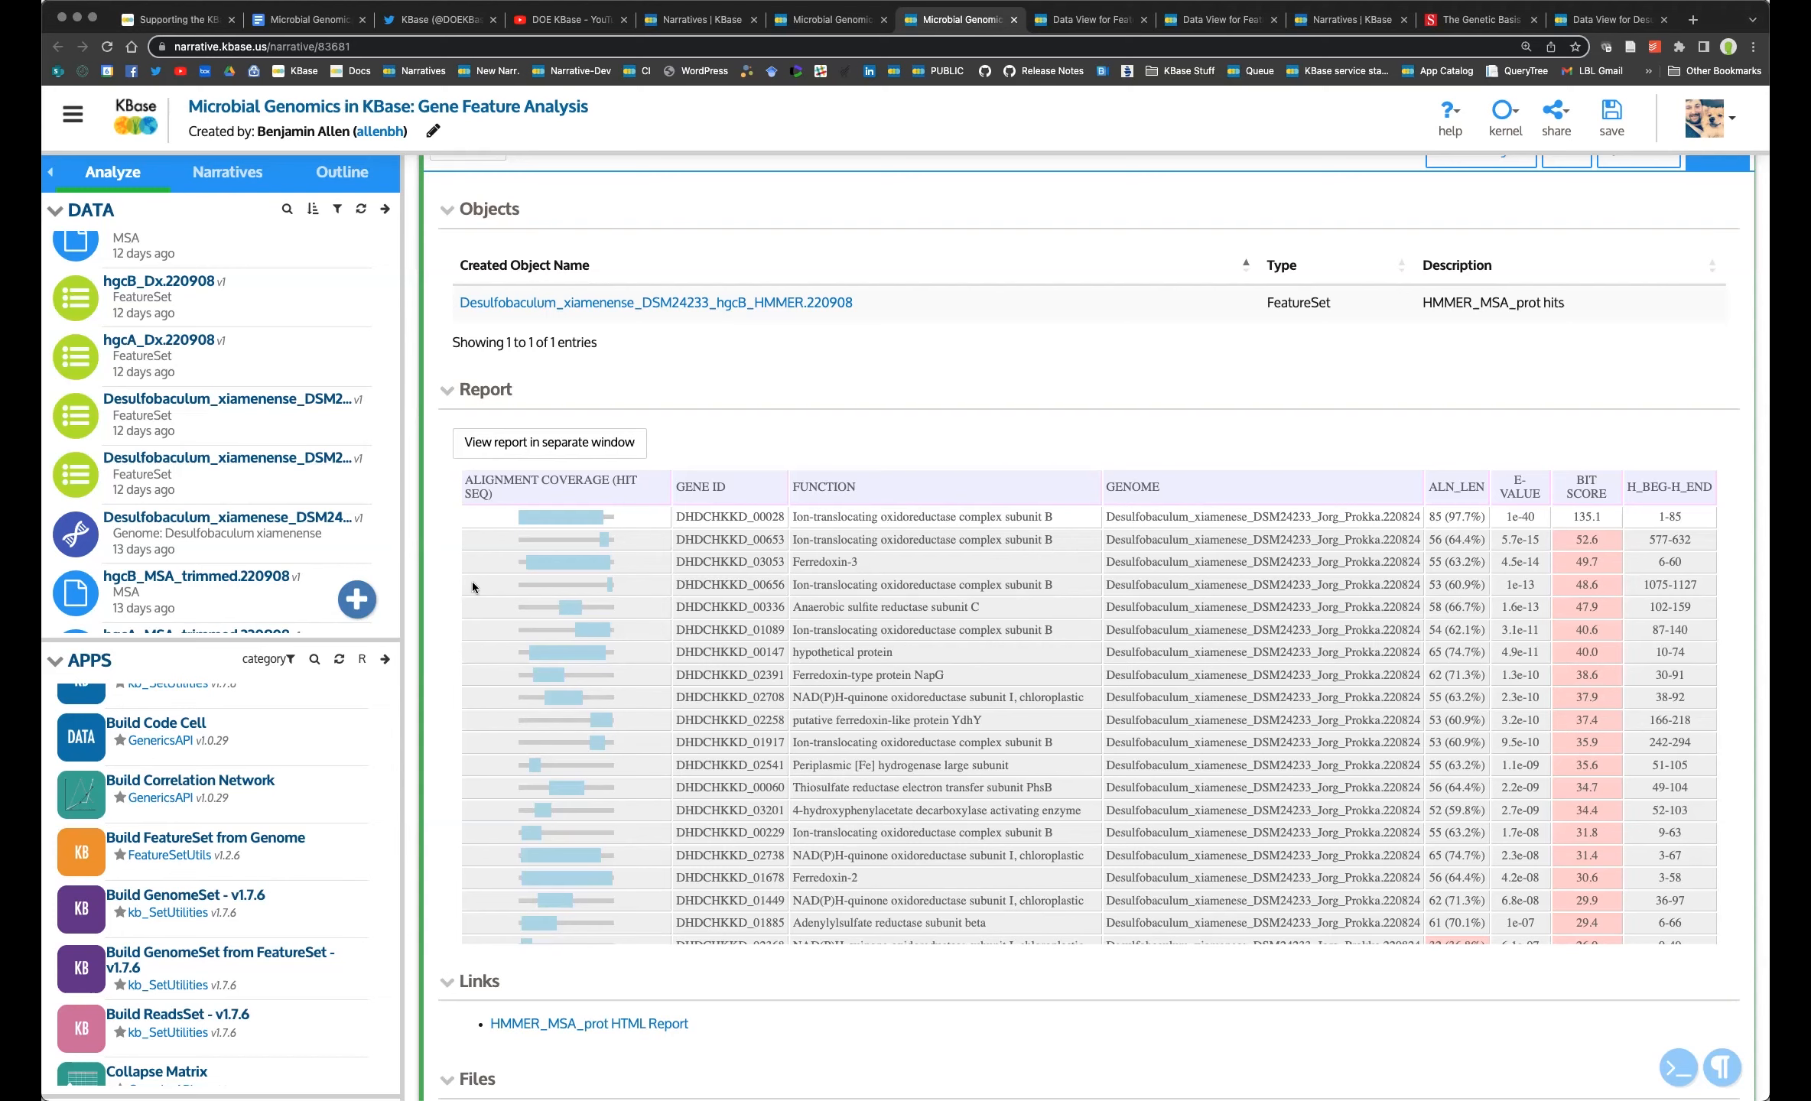
pyautogui.scroll(-5, 433, 607)
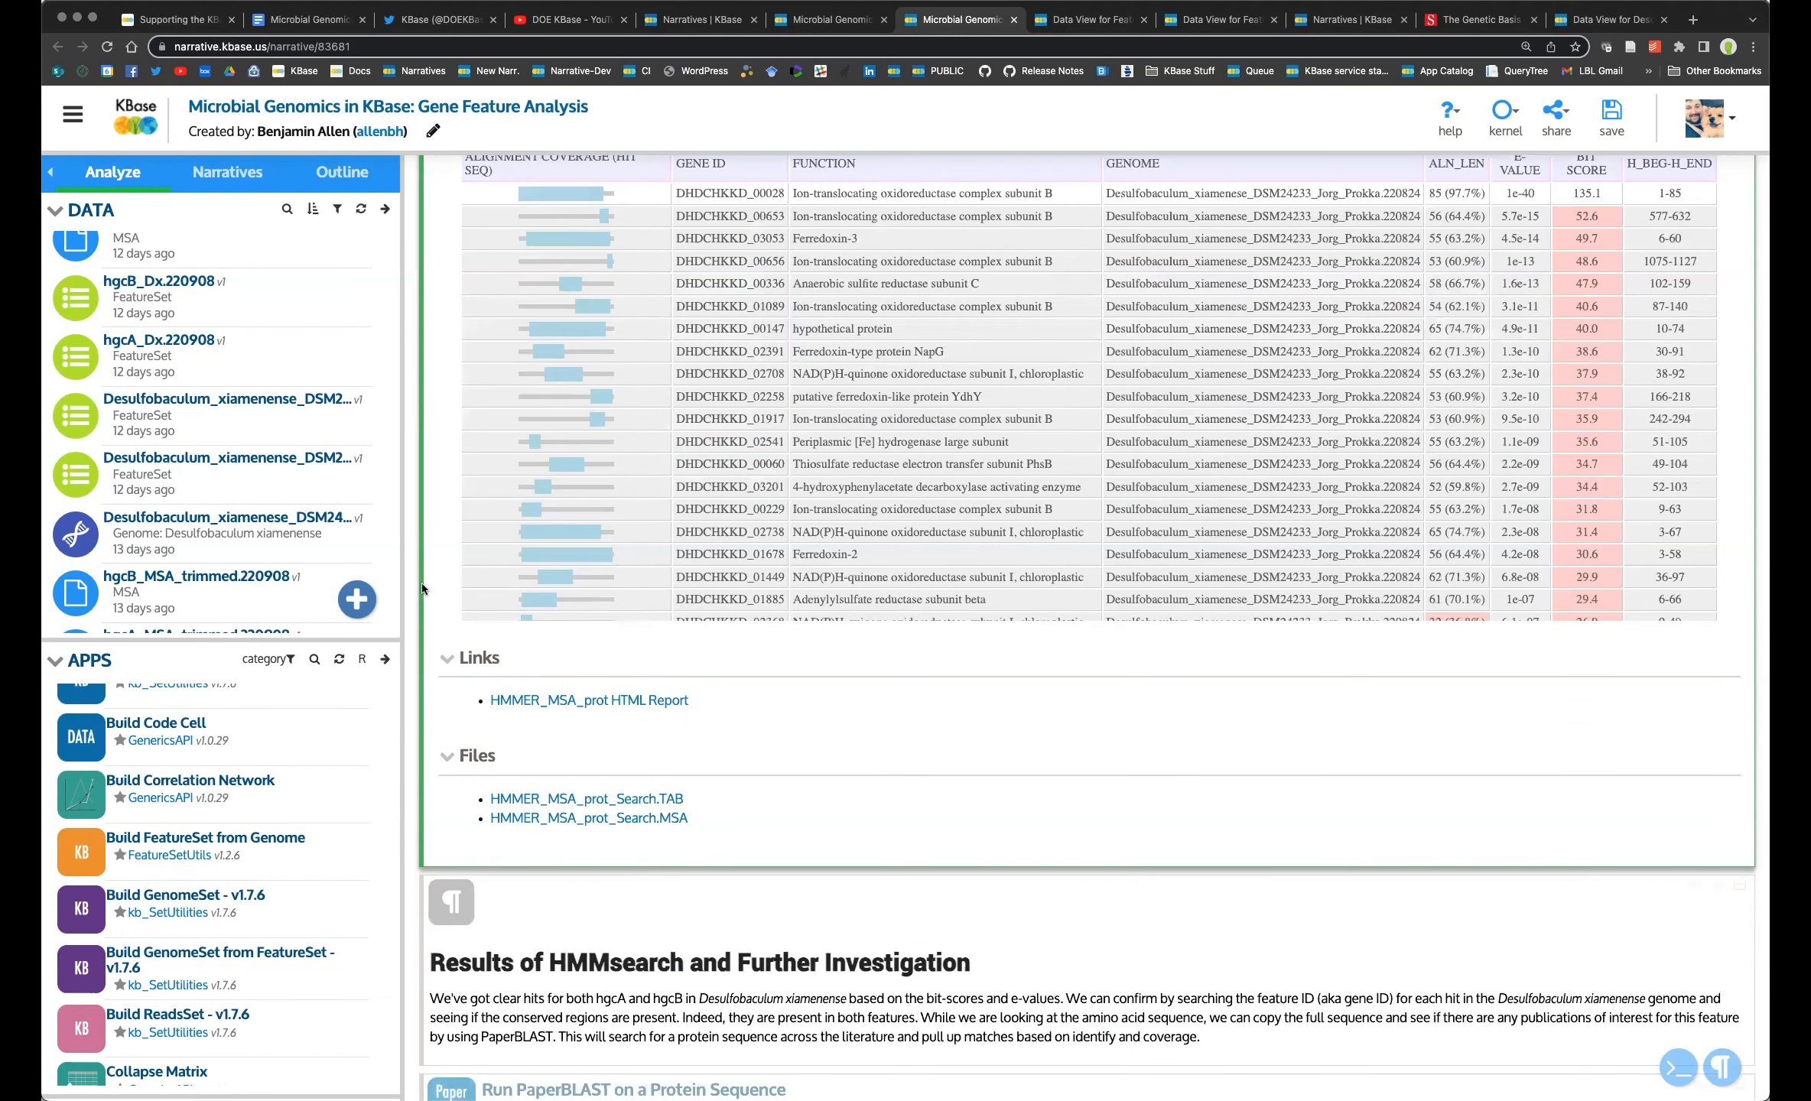
pyautogui.scroll(1, 422, 584)
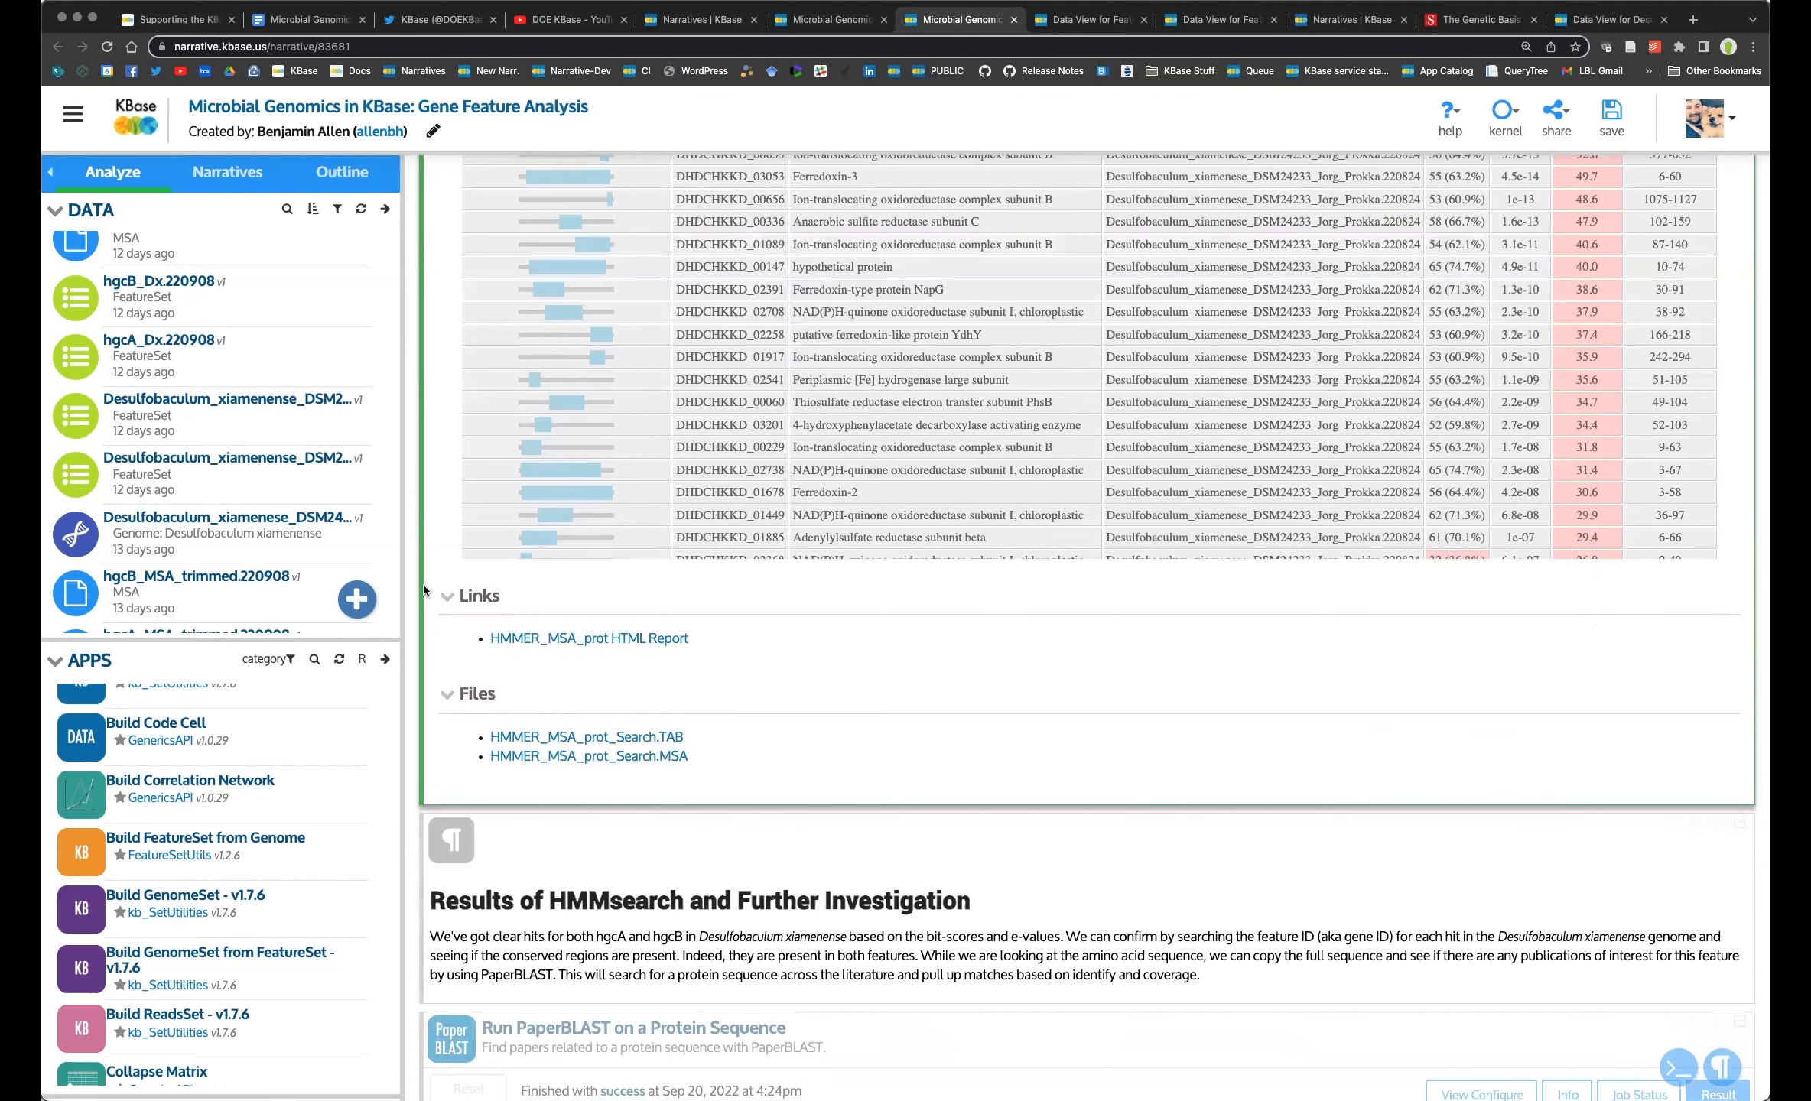
pyautogui.scroll(5, 423, 584)
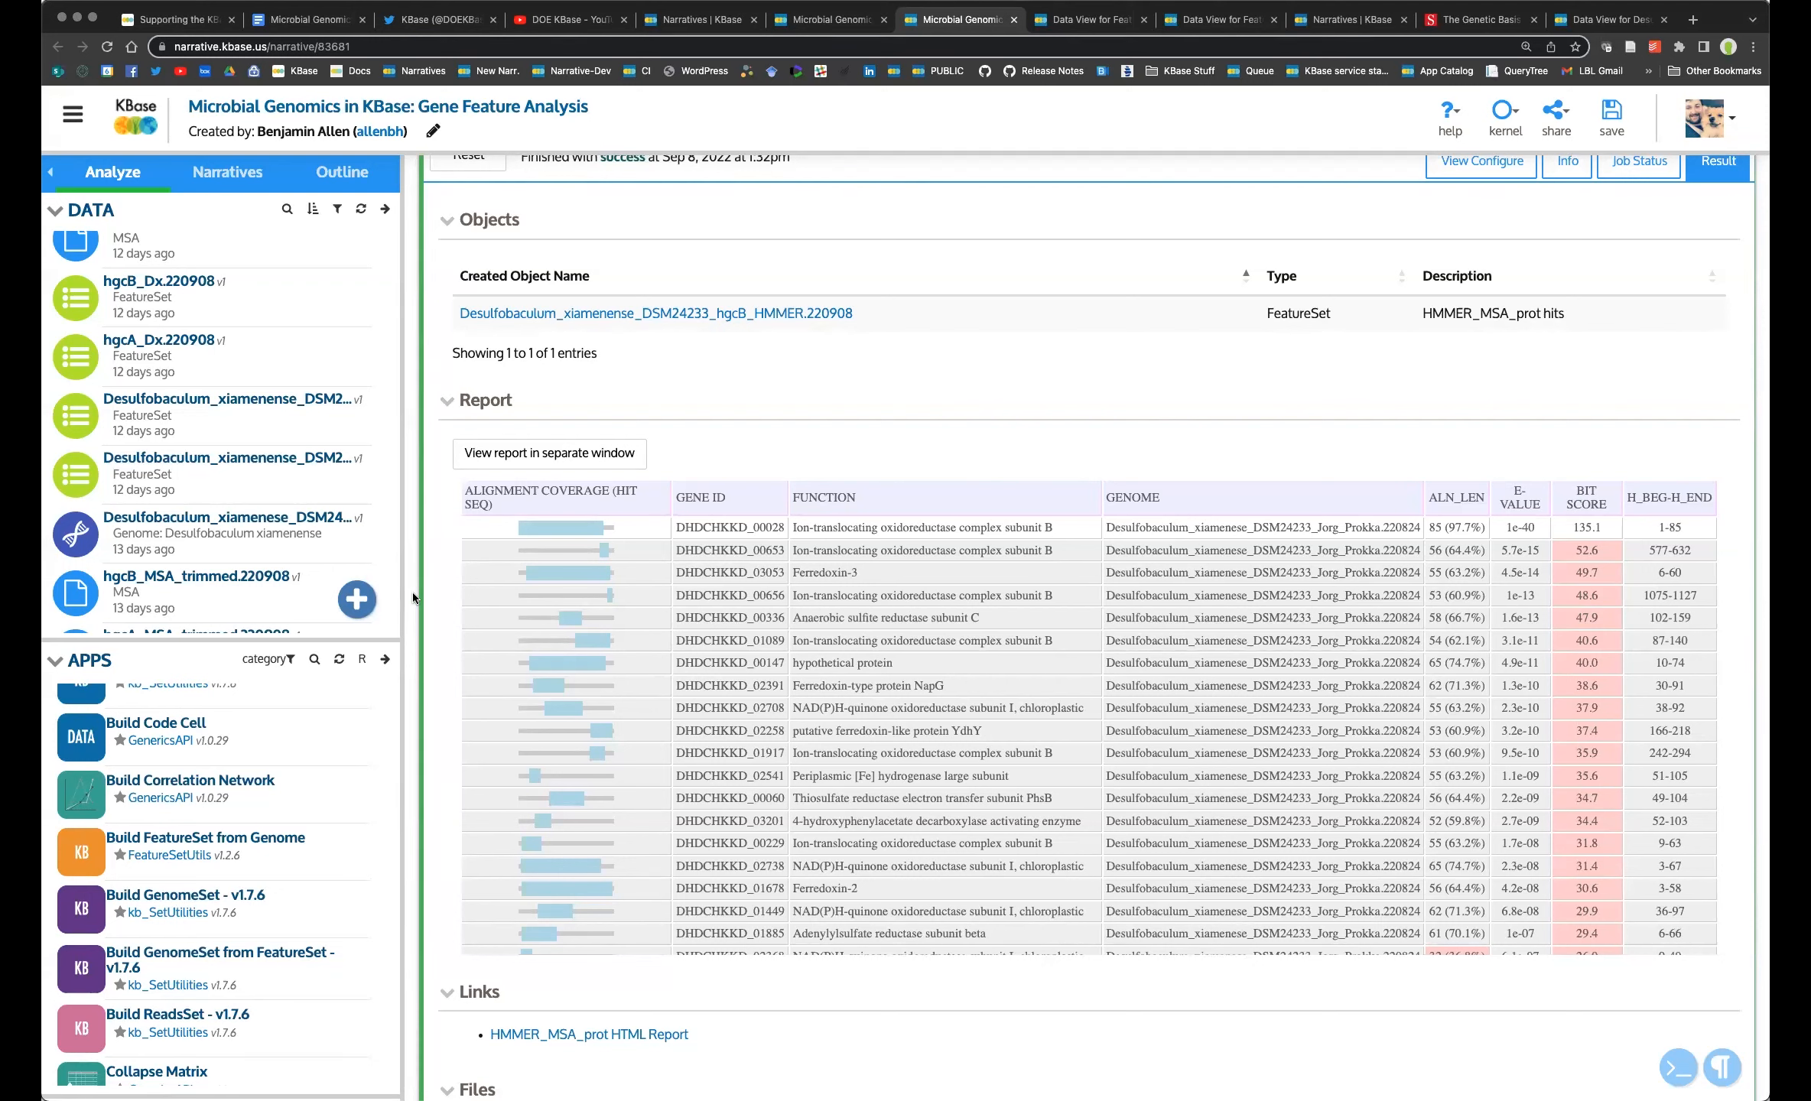
pyautogui.scroll(1, 971, 742)
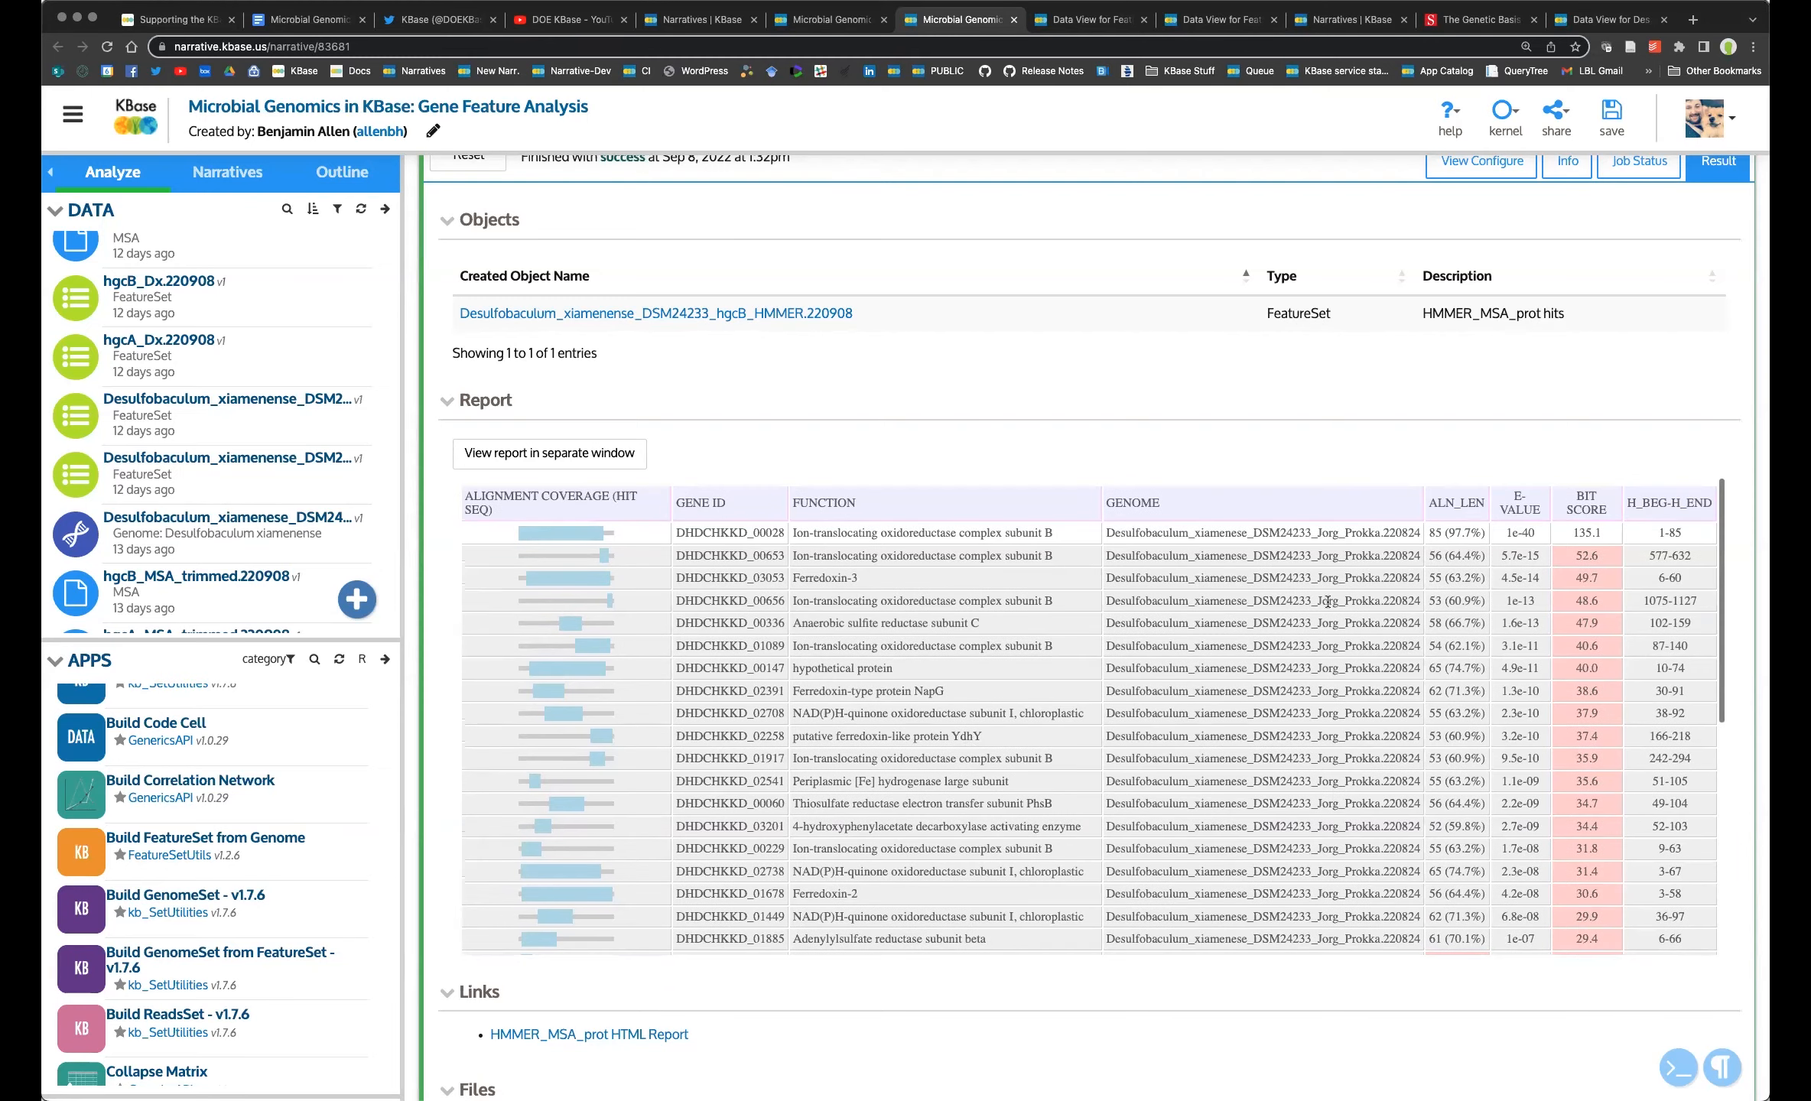
# Go back to the alignment figure earlier in the Narrative and examine the conserved predicted cap helix and [4Fe-4S] motifs across the listed species.
pyautogui.scroll(10, 1327, 602)
pyautogui.moveTo(1766, 876); pyautogui.dragTo(1768, 533)
pyautogui.scroll(-3, 1768, 533)
pyautogui.scroll(-2, 428, 644)
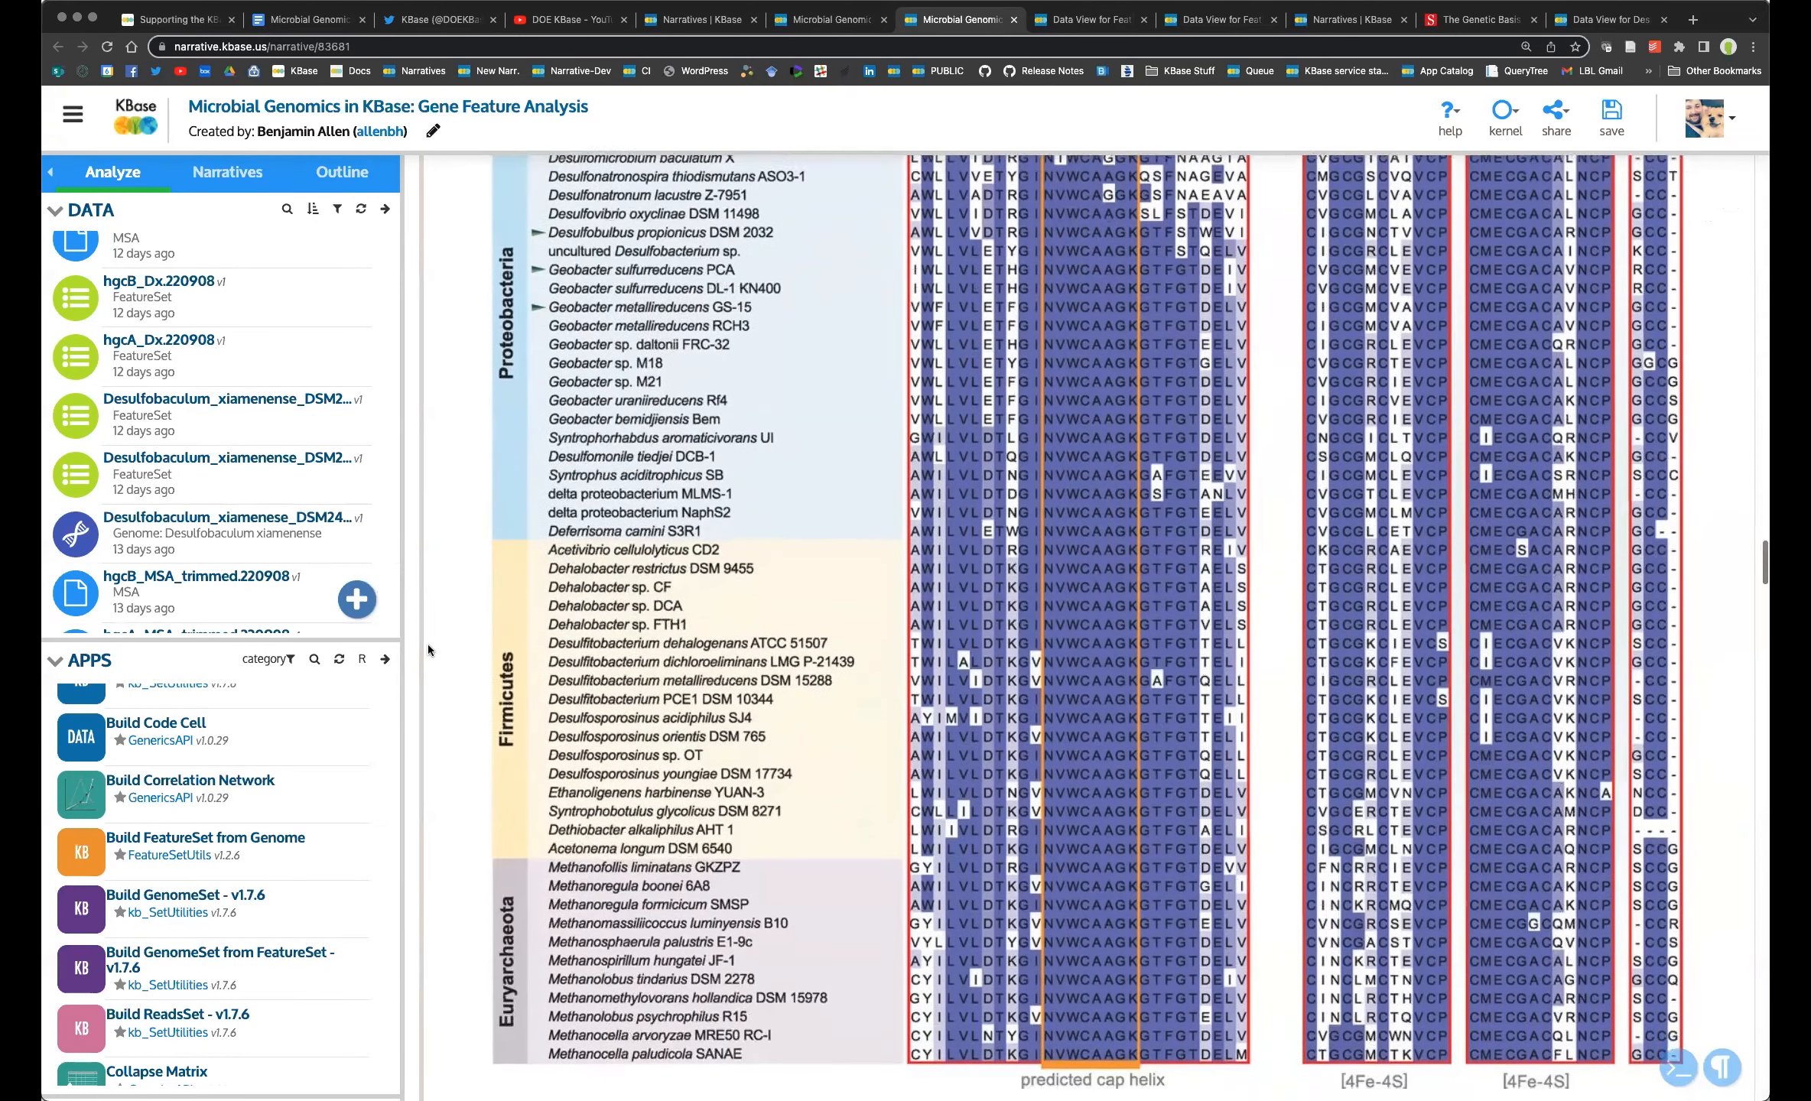
pyautogui.scroll(-1, 419, 625)
pyautogui.scroll(1, 419, 626)
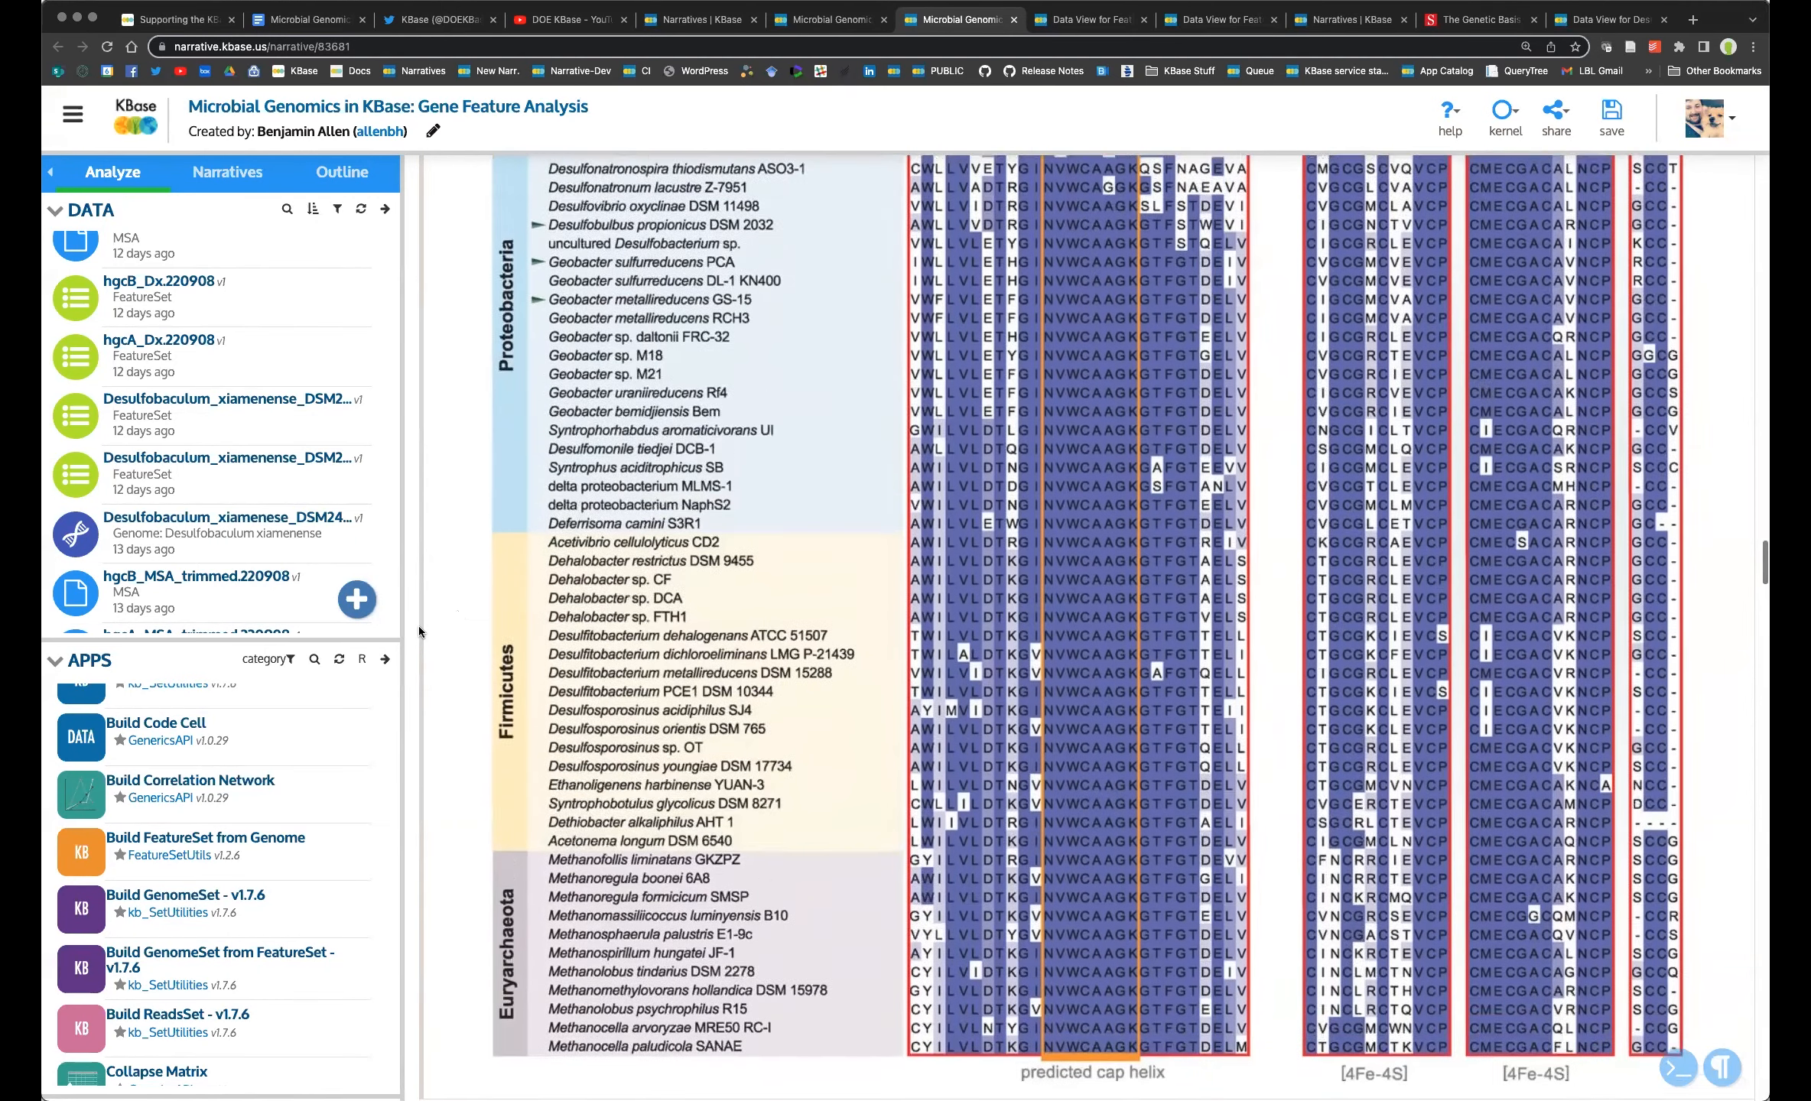
pyautogui.scroll(3, 419, 631)
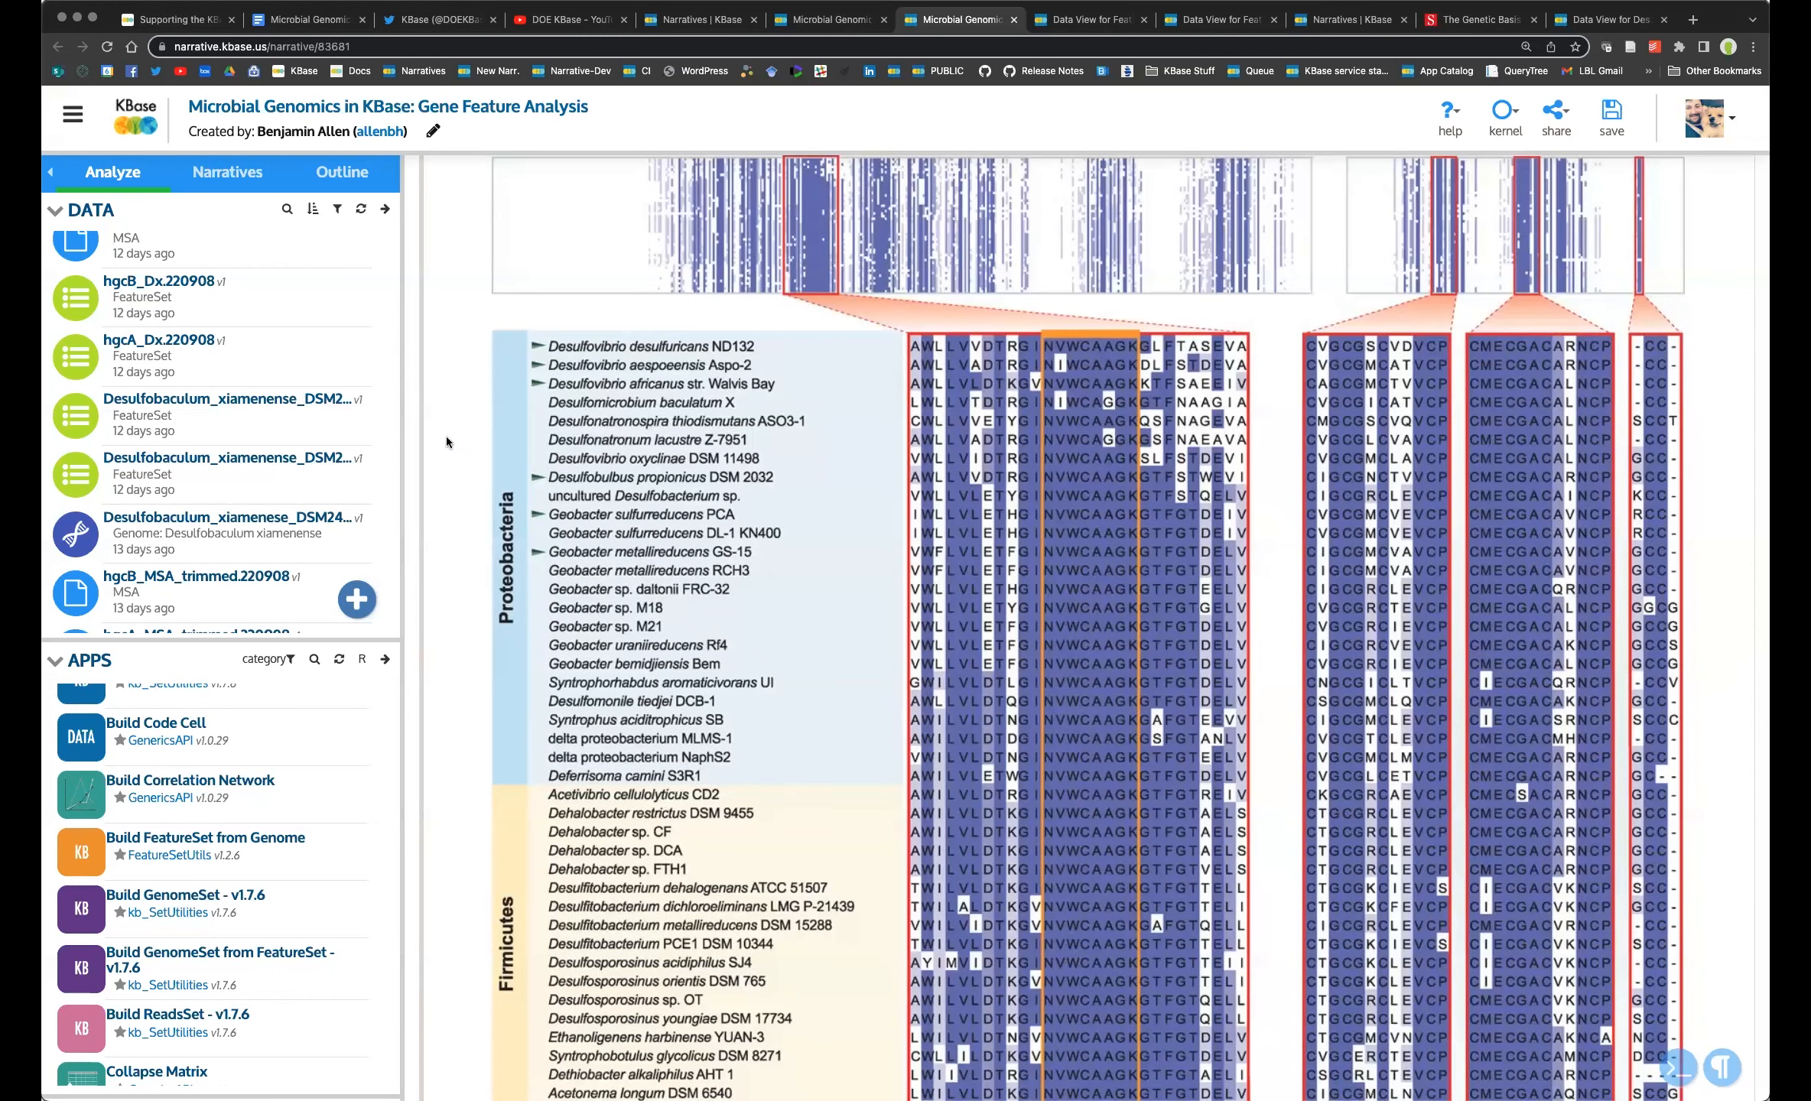
pyautogui.scroll(-1, 495, 740)
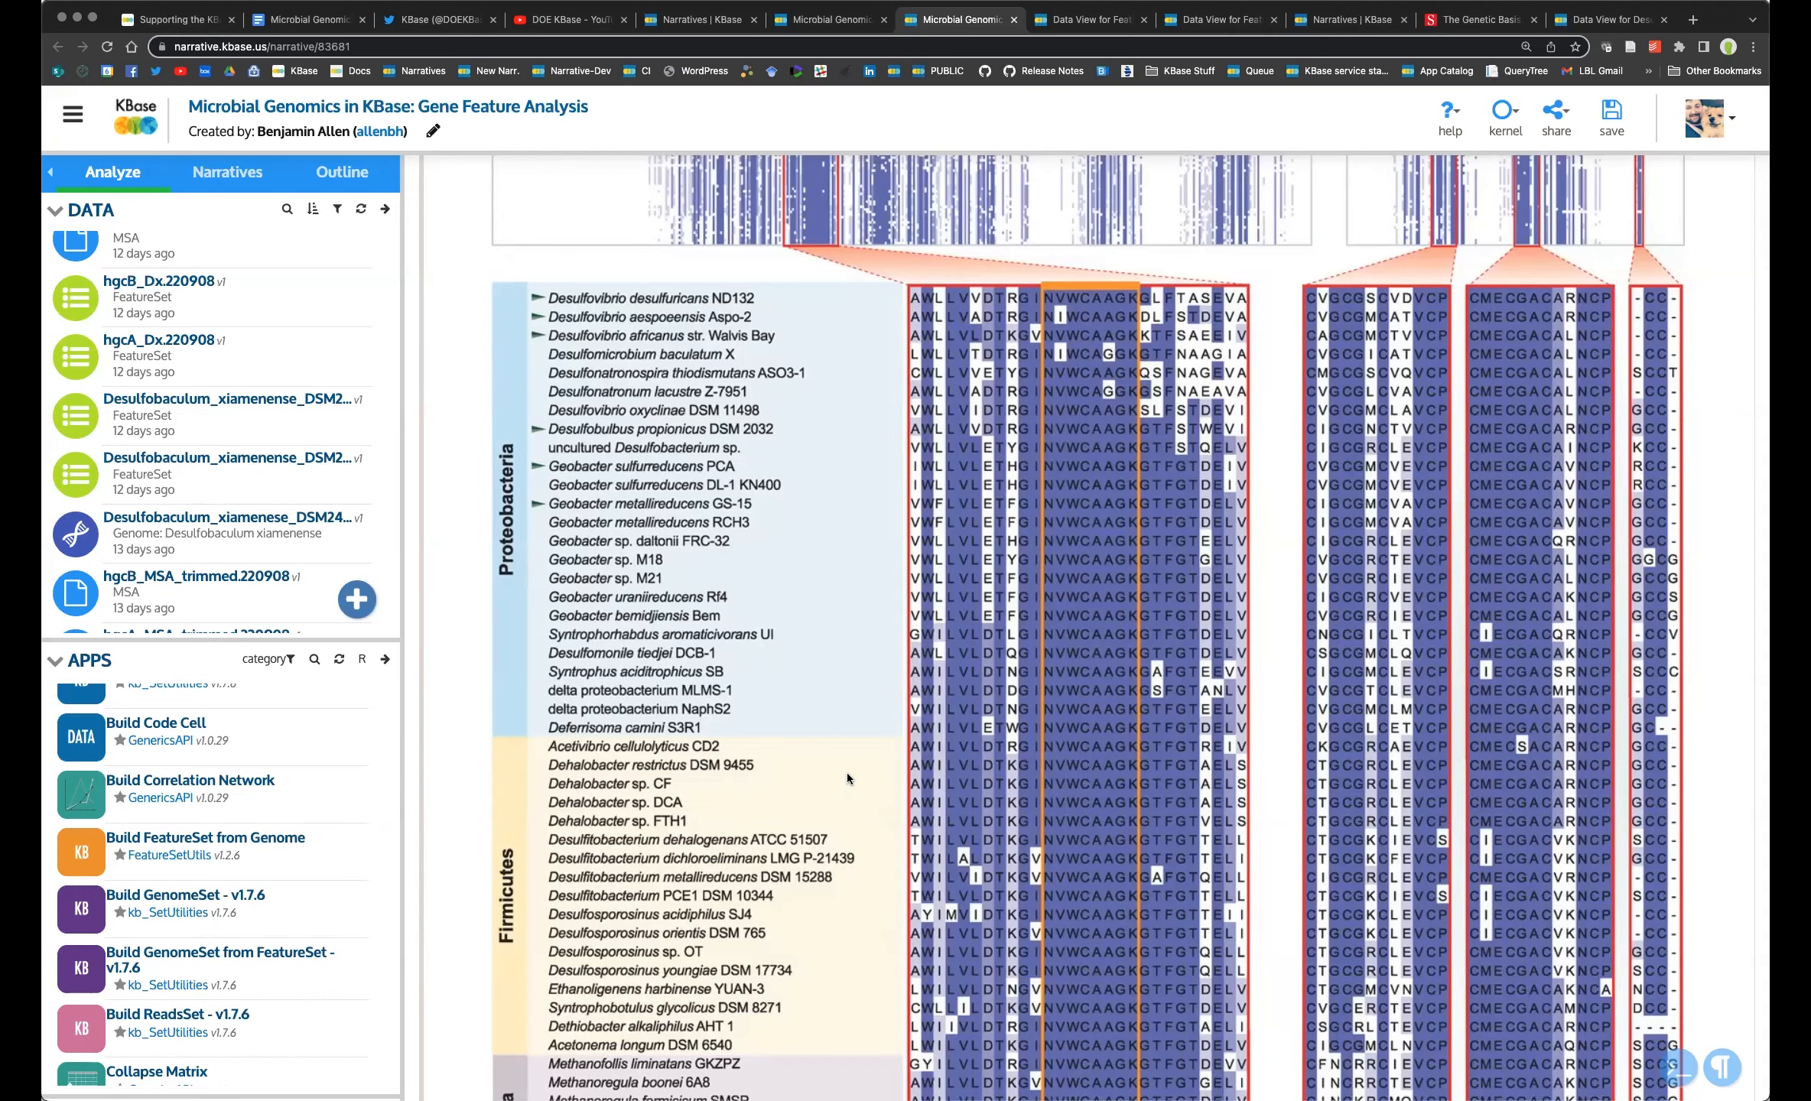
pyautogui.scroll(-1, 815, 749)
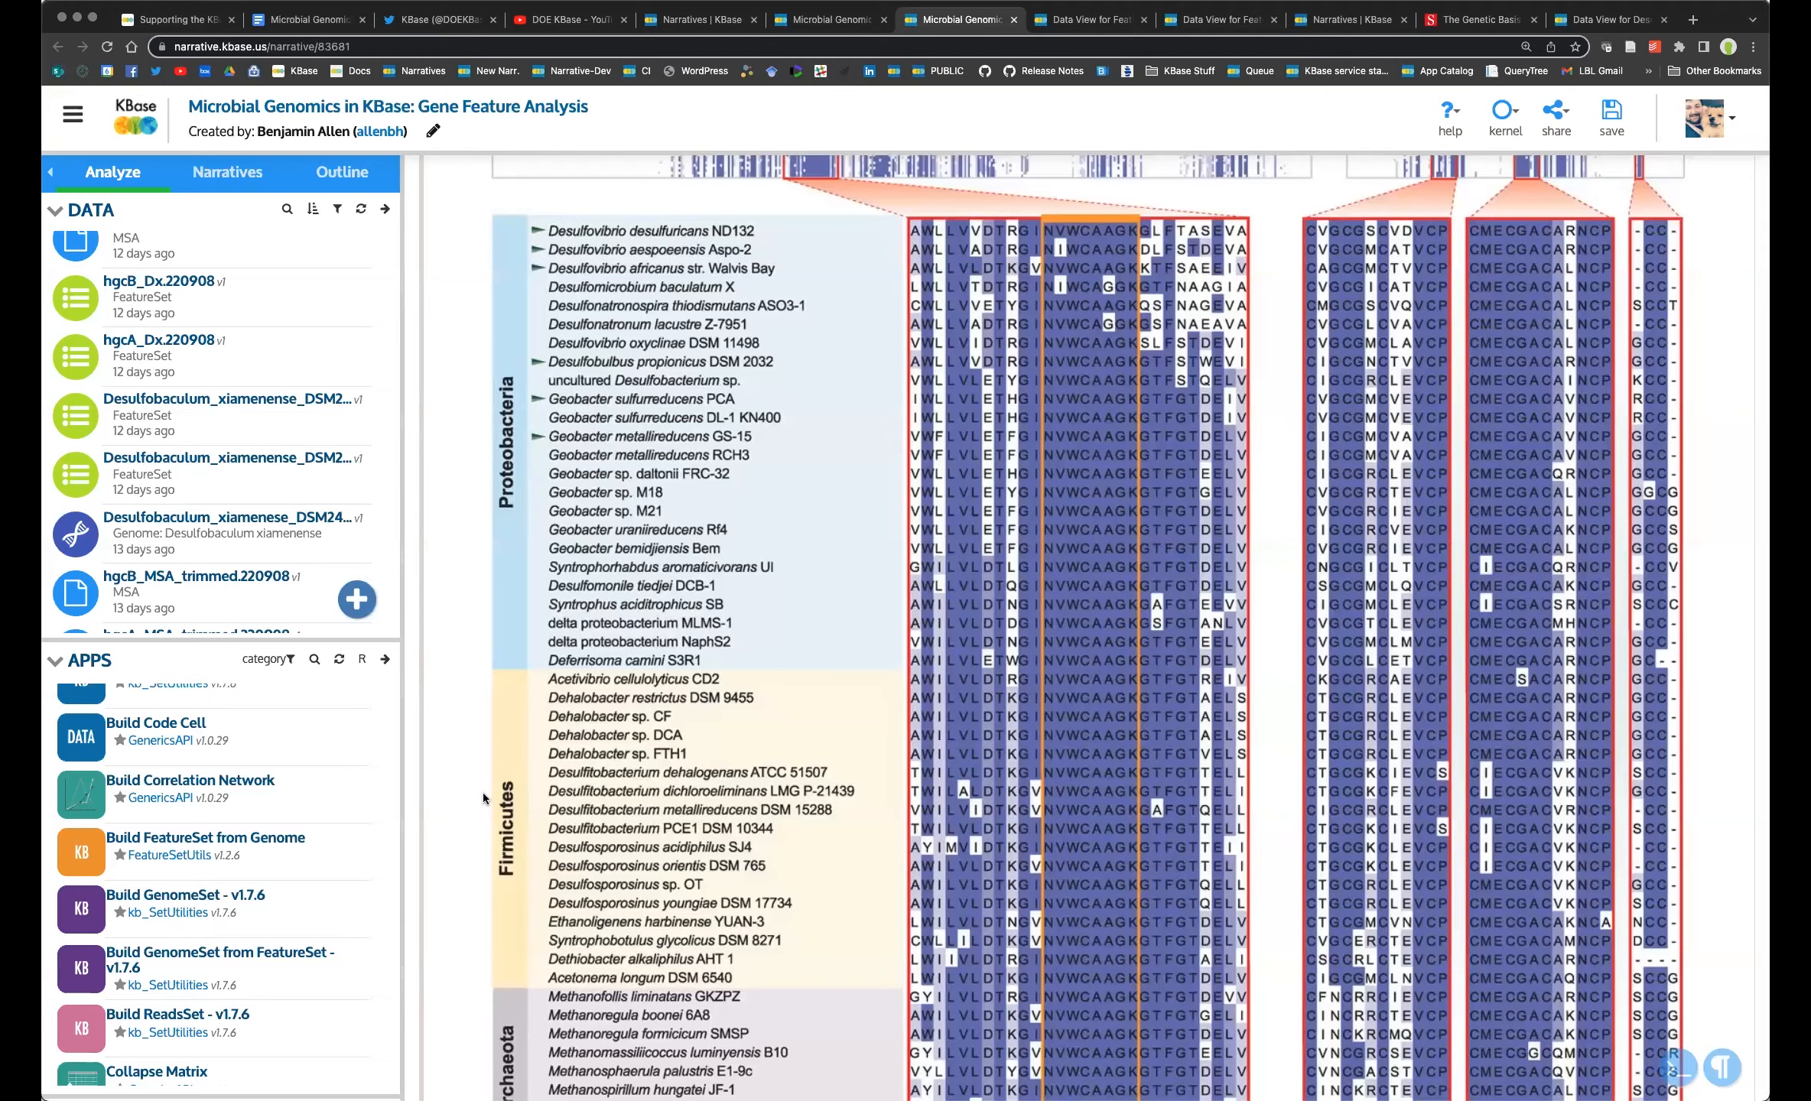
# Return past the GBLOCKS and HMMER search cells to the Results of HMMsearch and Further Investigation section.
pyautogui.scroll(-8, 483, 793)
pyautogui.scroll(-20, 426, 815)
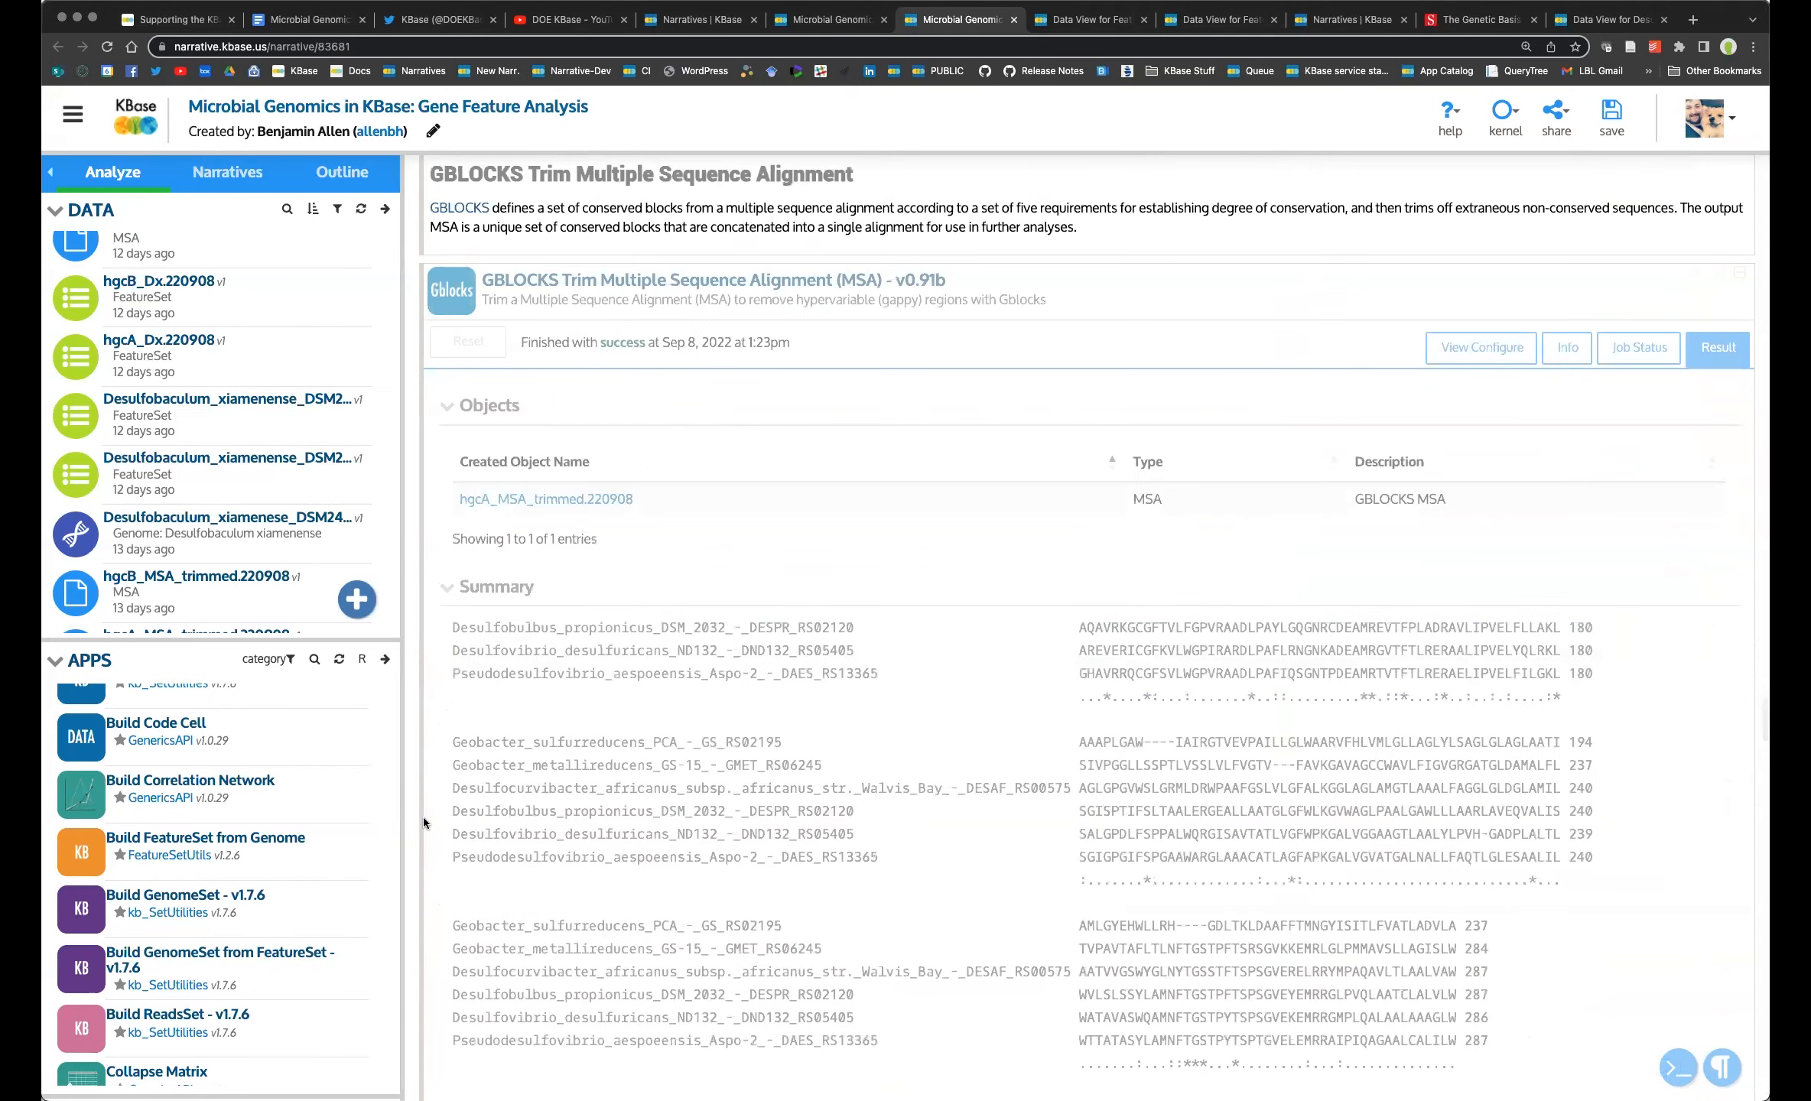
pyautogui.scroll(-7, 416, 809)
pyautogui.scroll(-20, 419, 806)
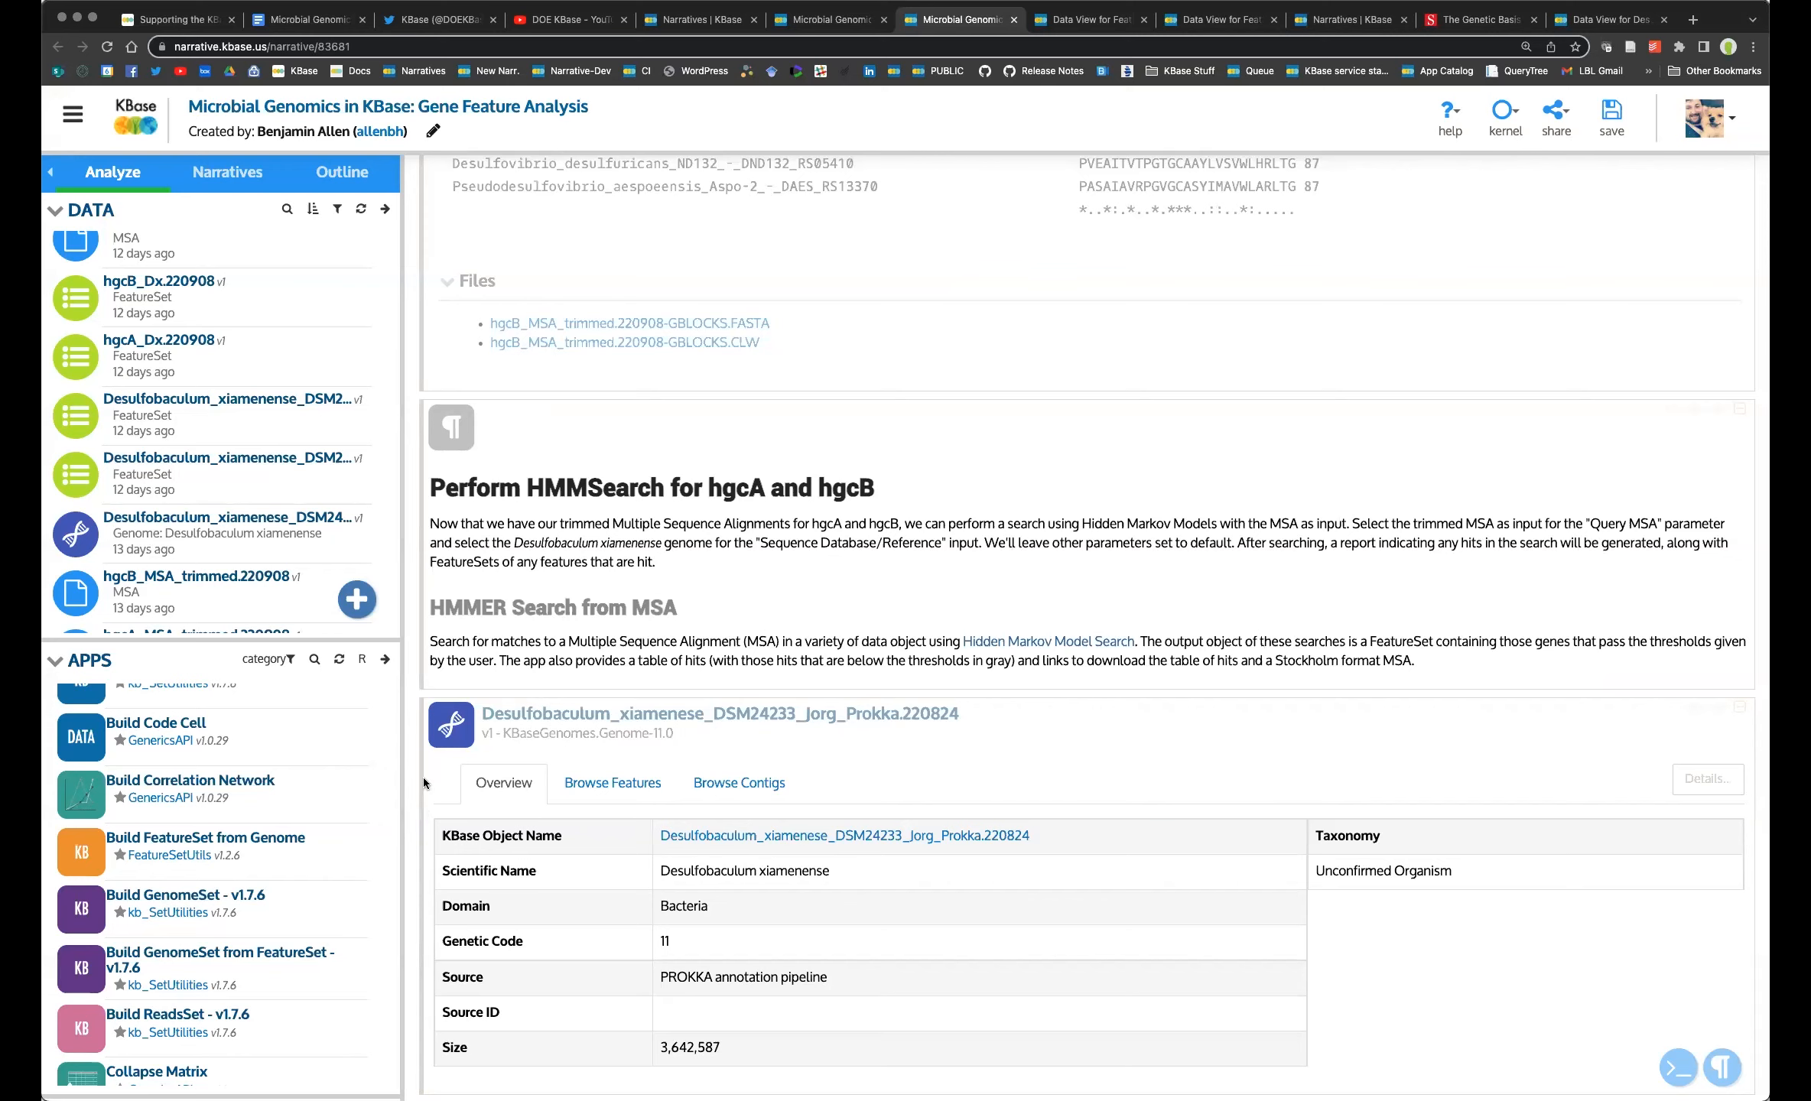
pyautogui.scroll(-7, 423, 775)
pyautogui.scroll(-14, 413, 795)
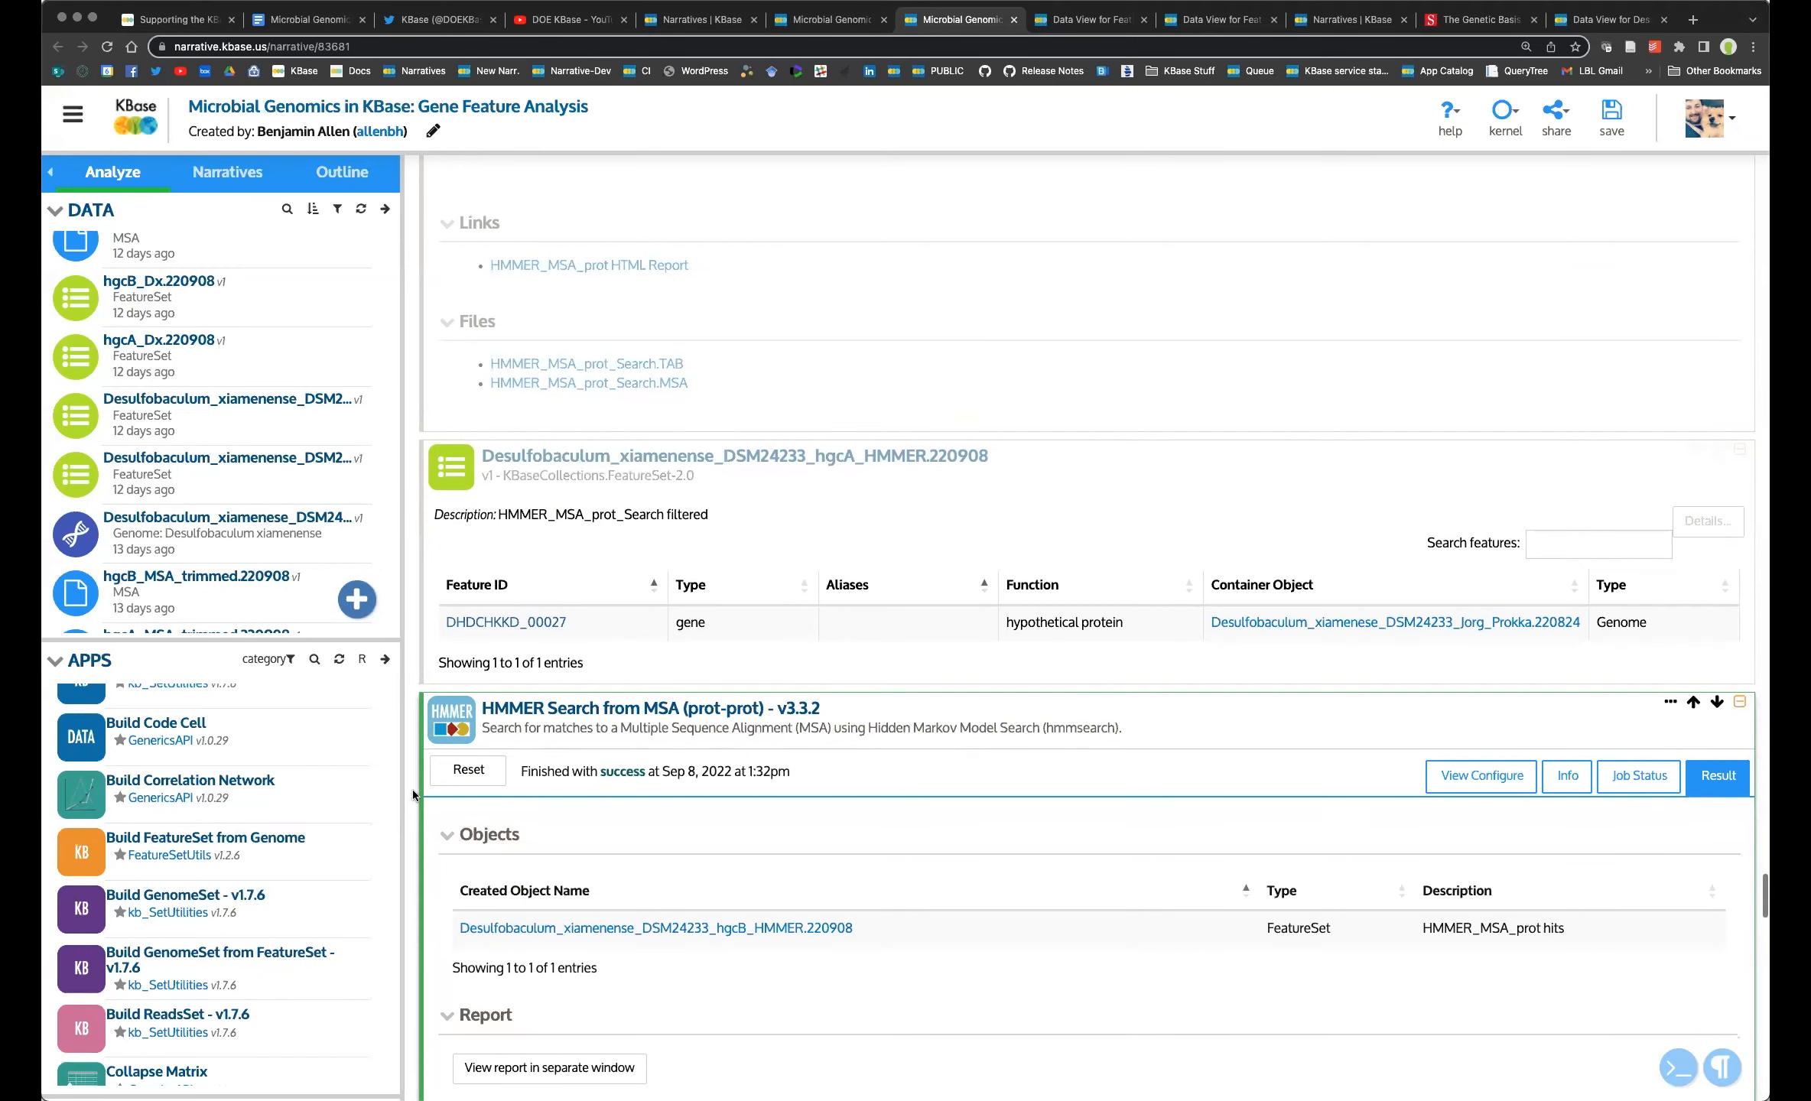
pyautogui.scroll(-8, 412, 789)
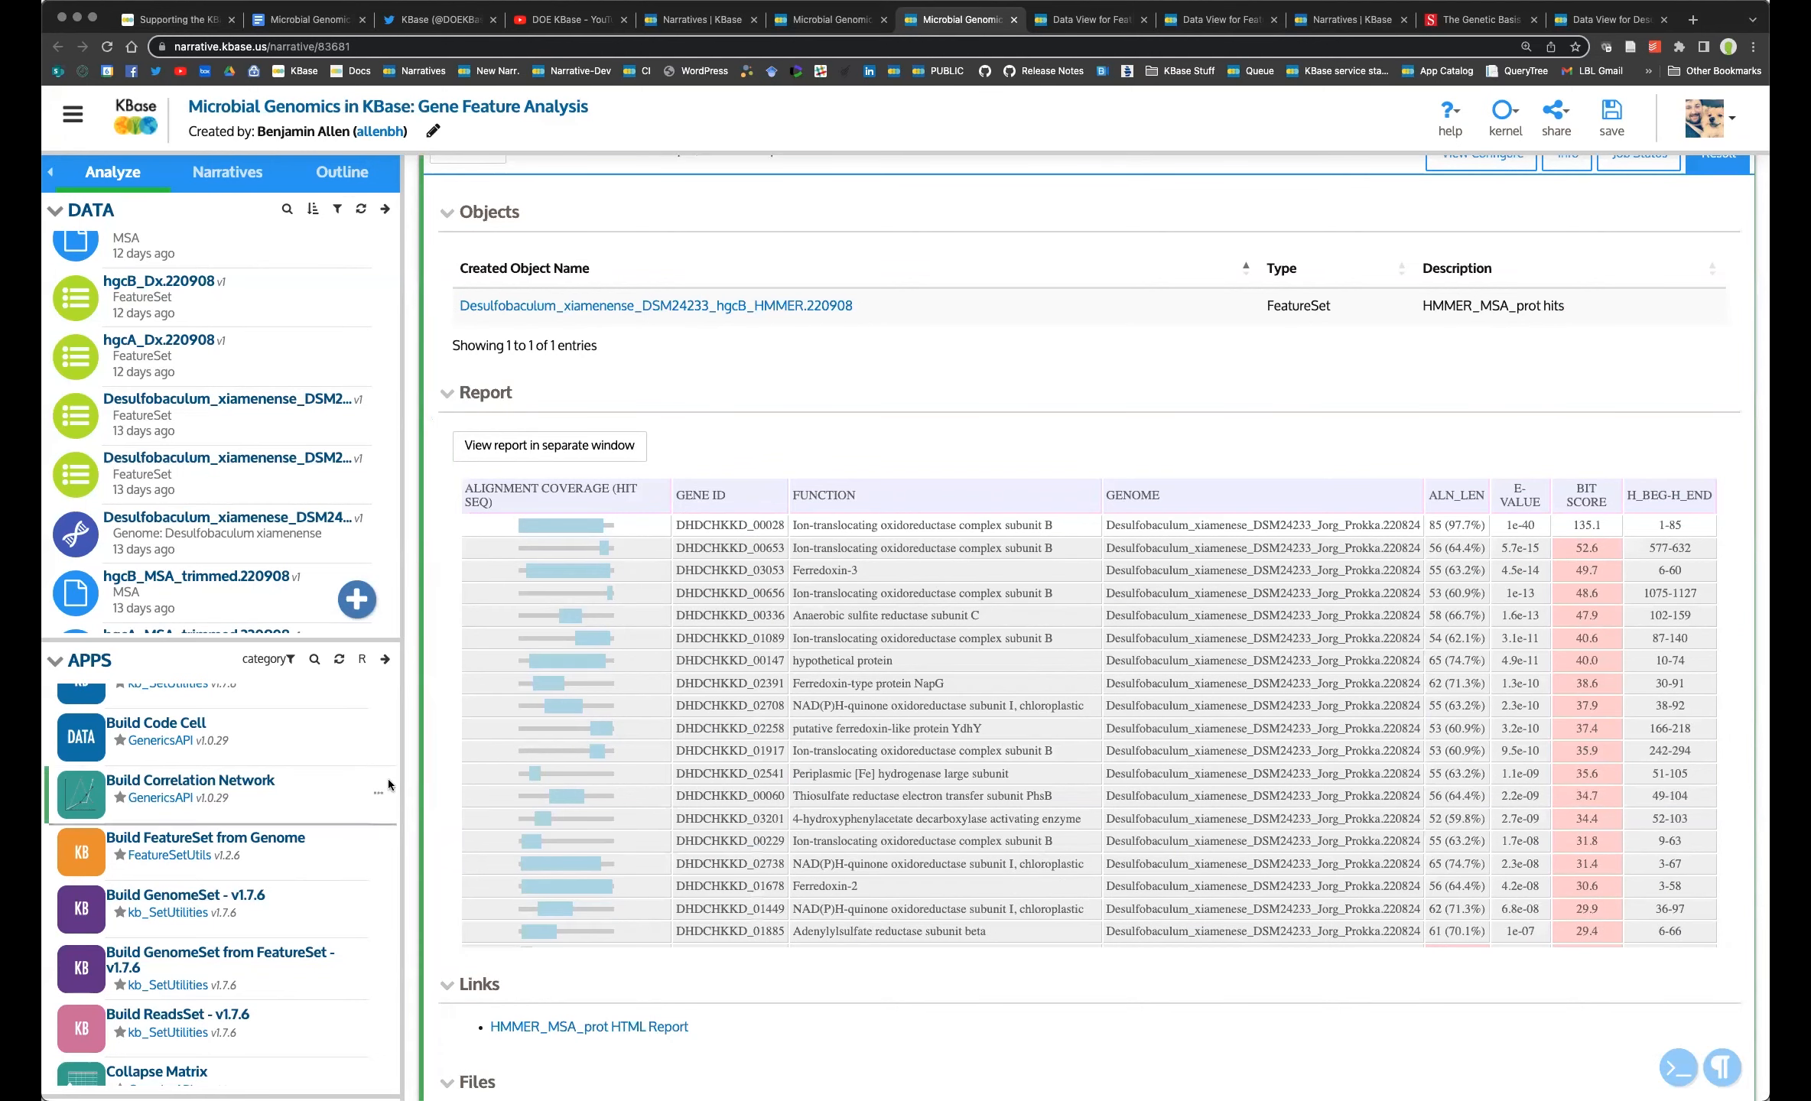
pyautogui.scroll(-6, 411, 835)
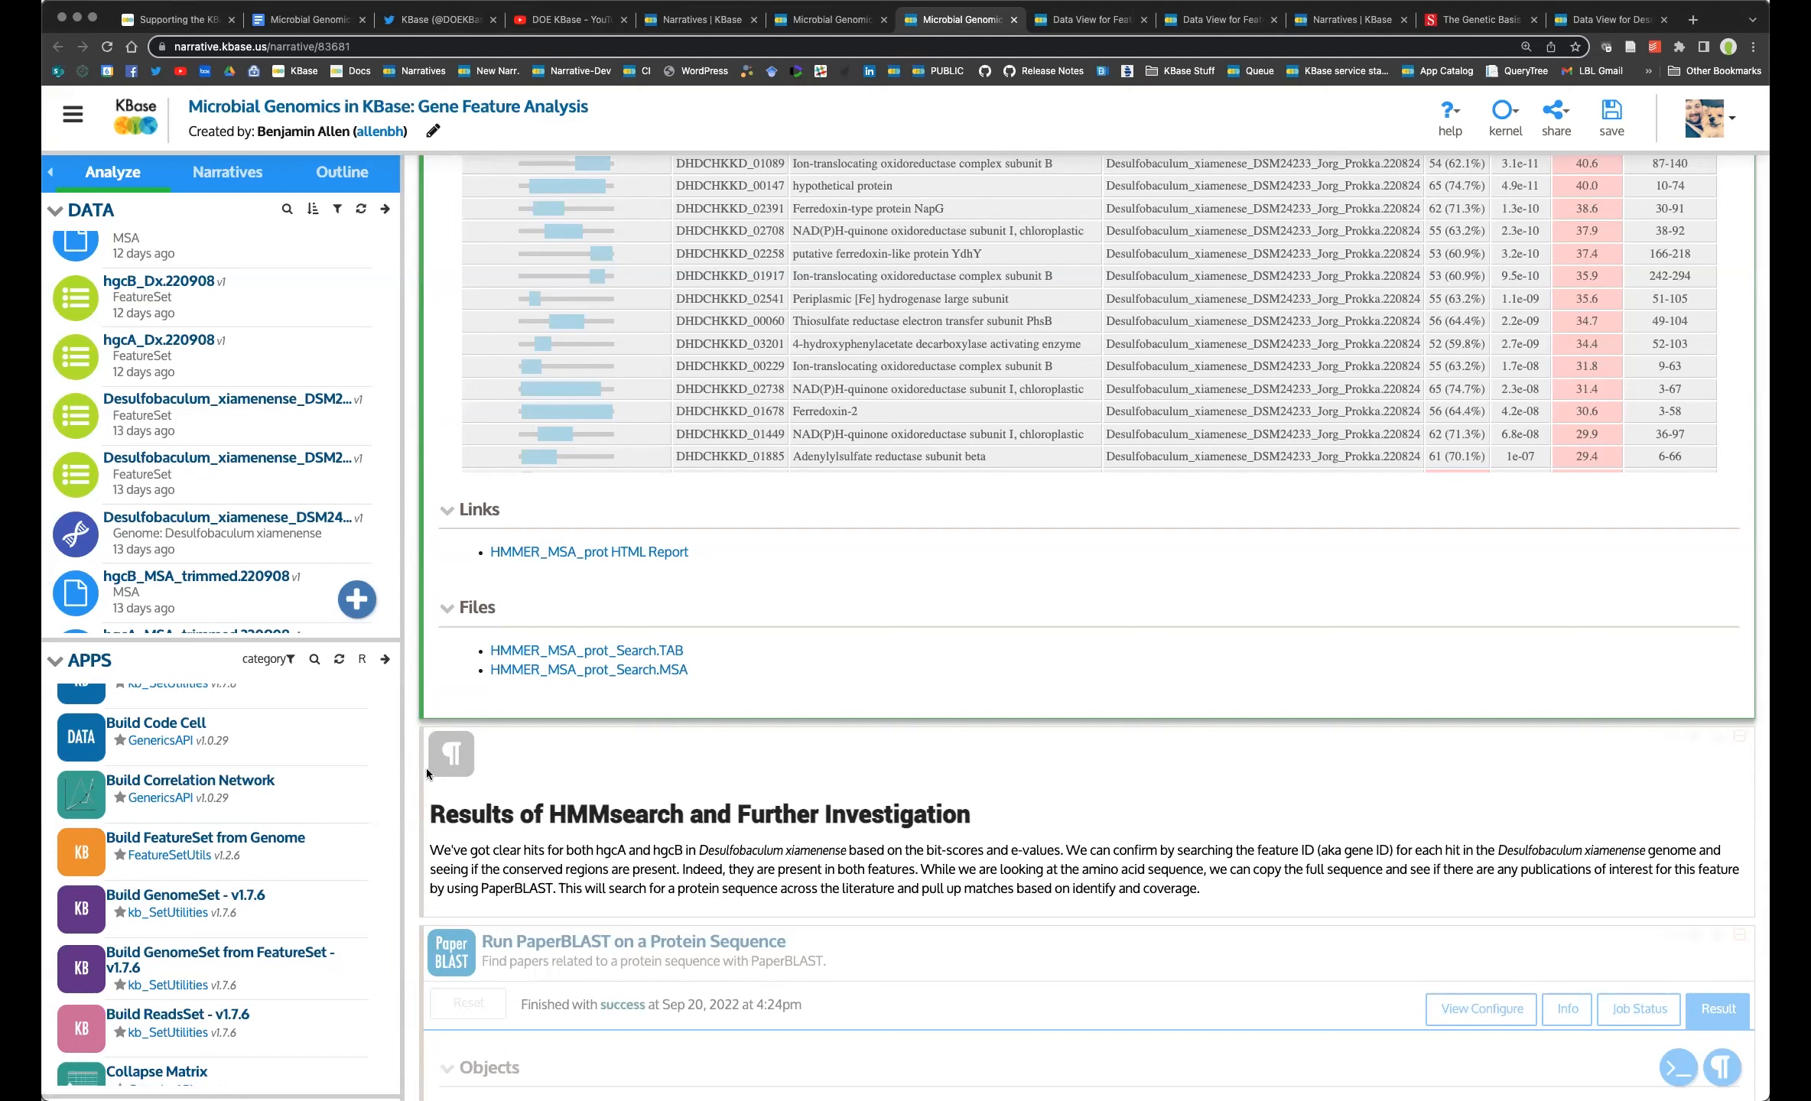
# Collapse the Utilities category in the app list.
pyautogui.scroll(10, 306, 811)
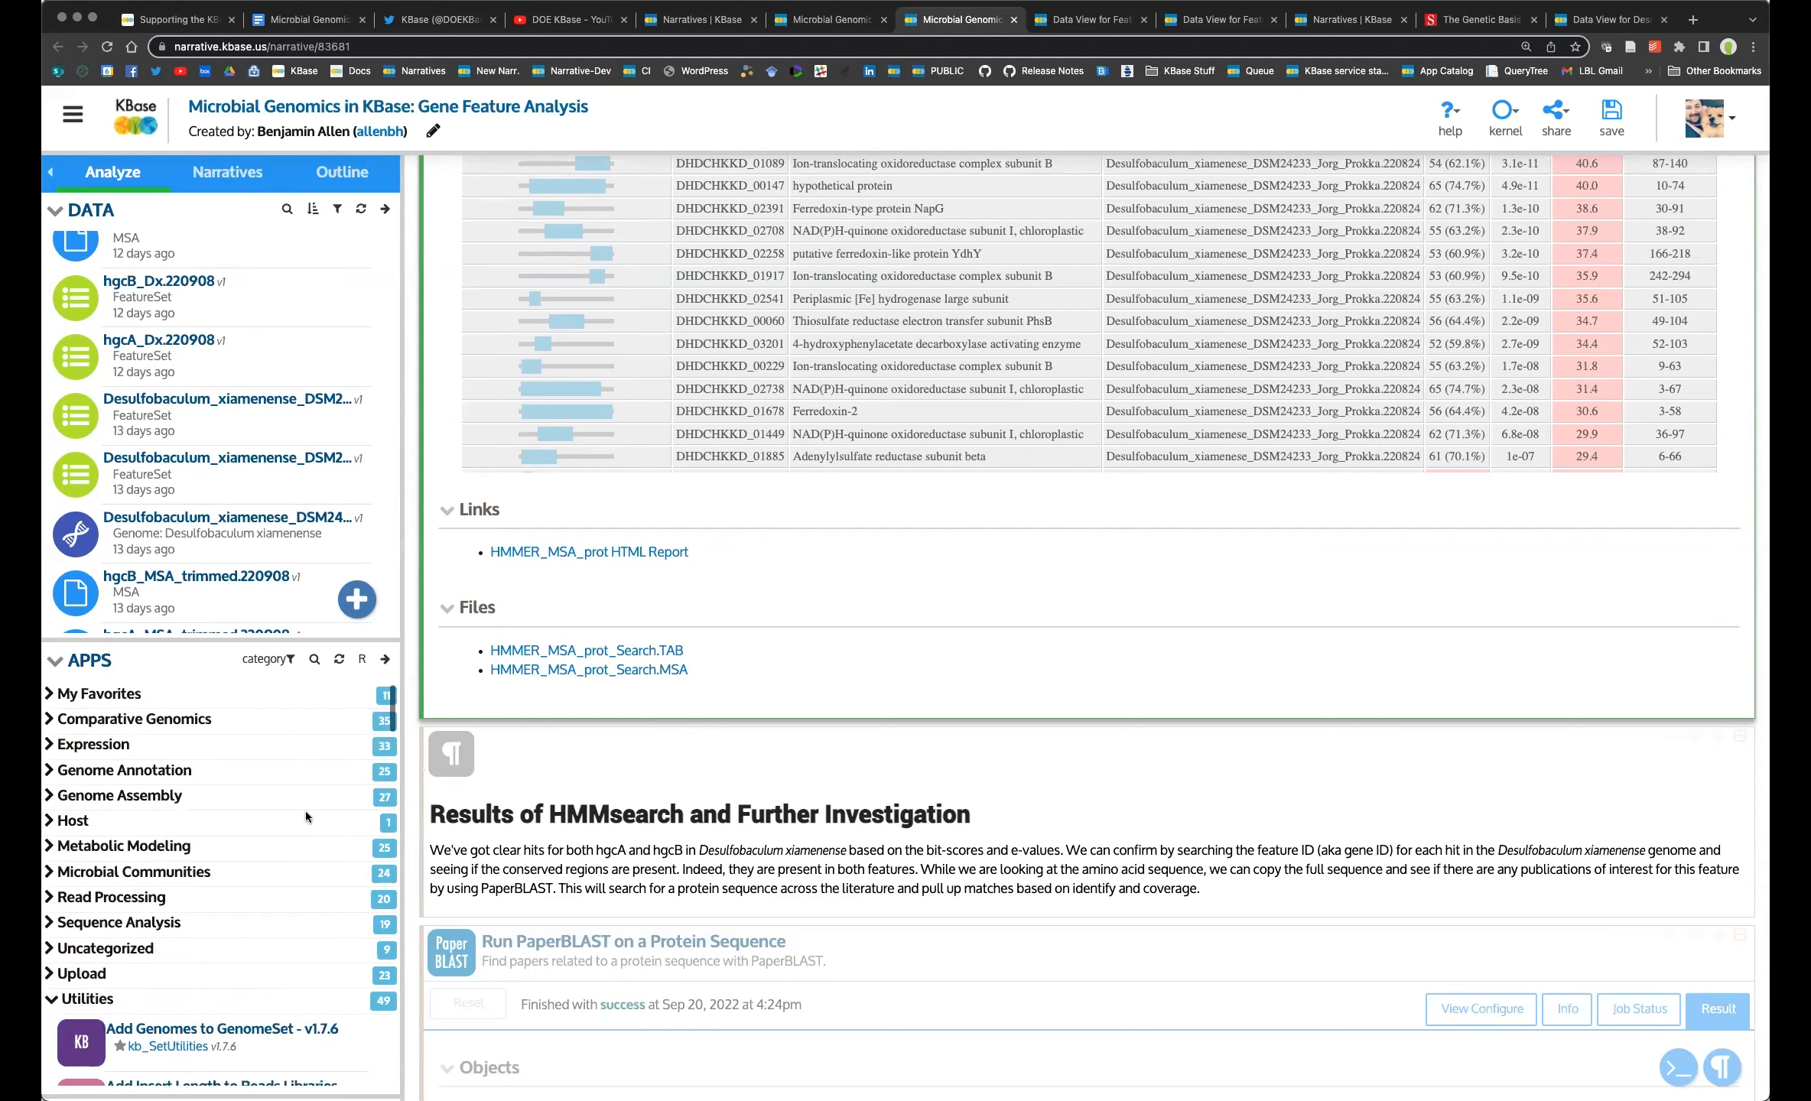
pyautogui.click(97, 1009)
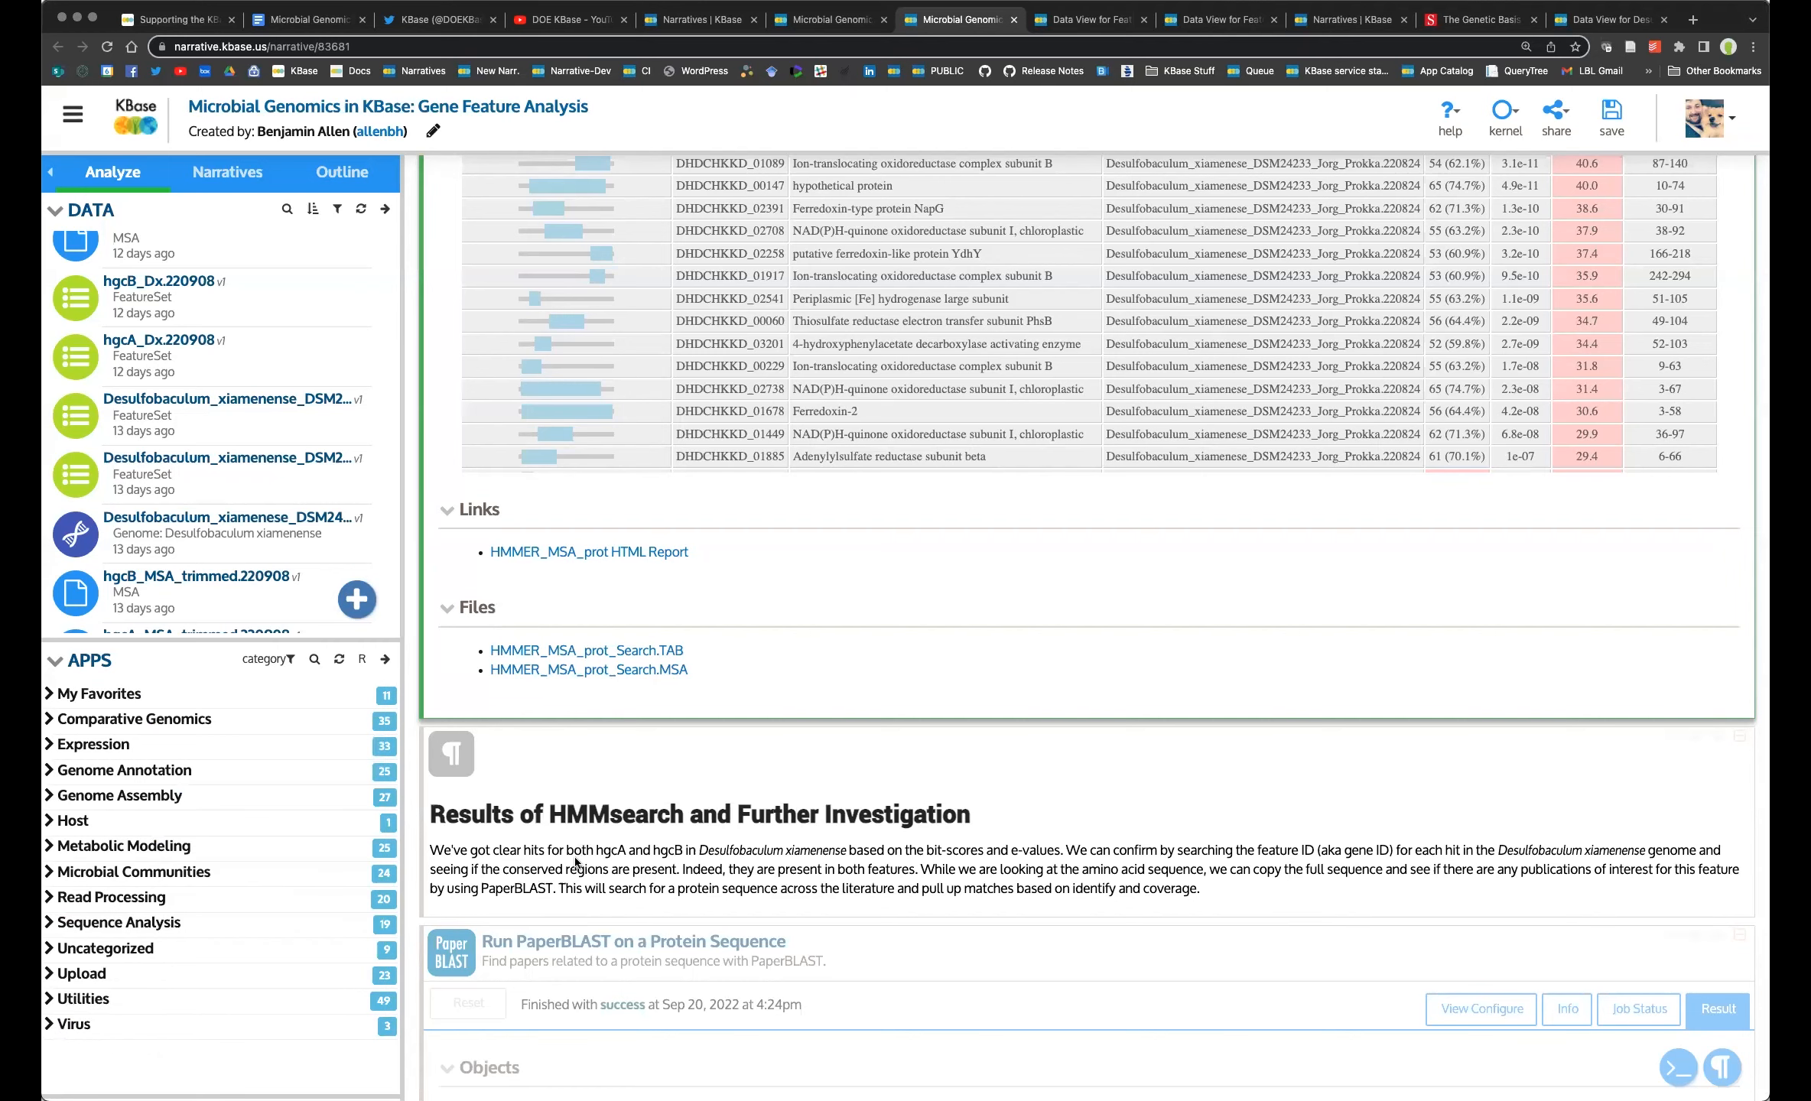
# Select the Run PaperBLAST on a Protein Sequence cell and review the protein sequence in its configuration.
pyautogui.scroll(-7, 575, 854)
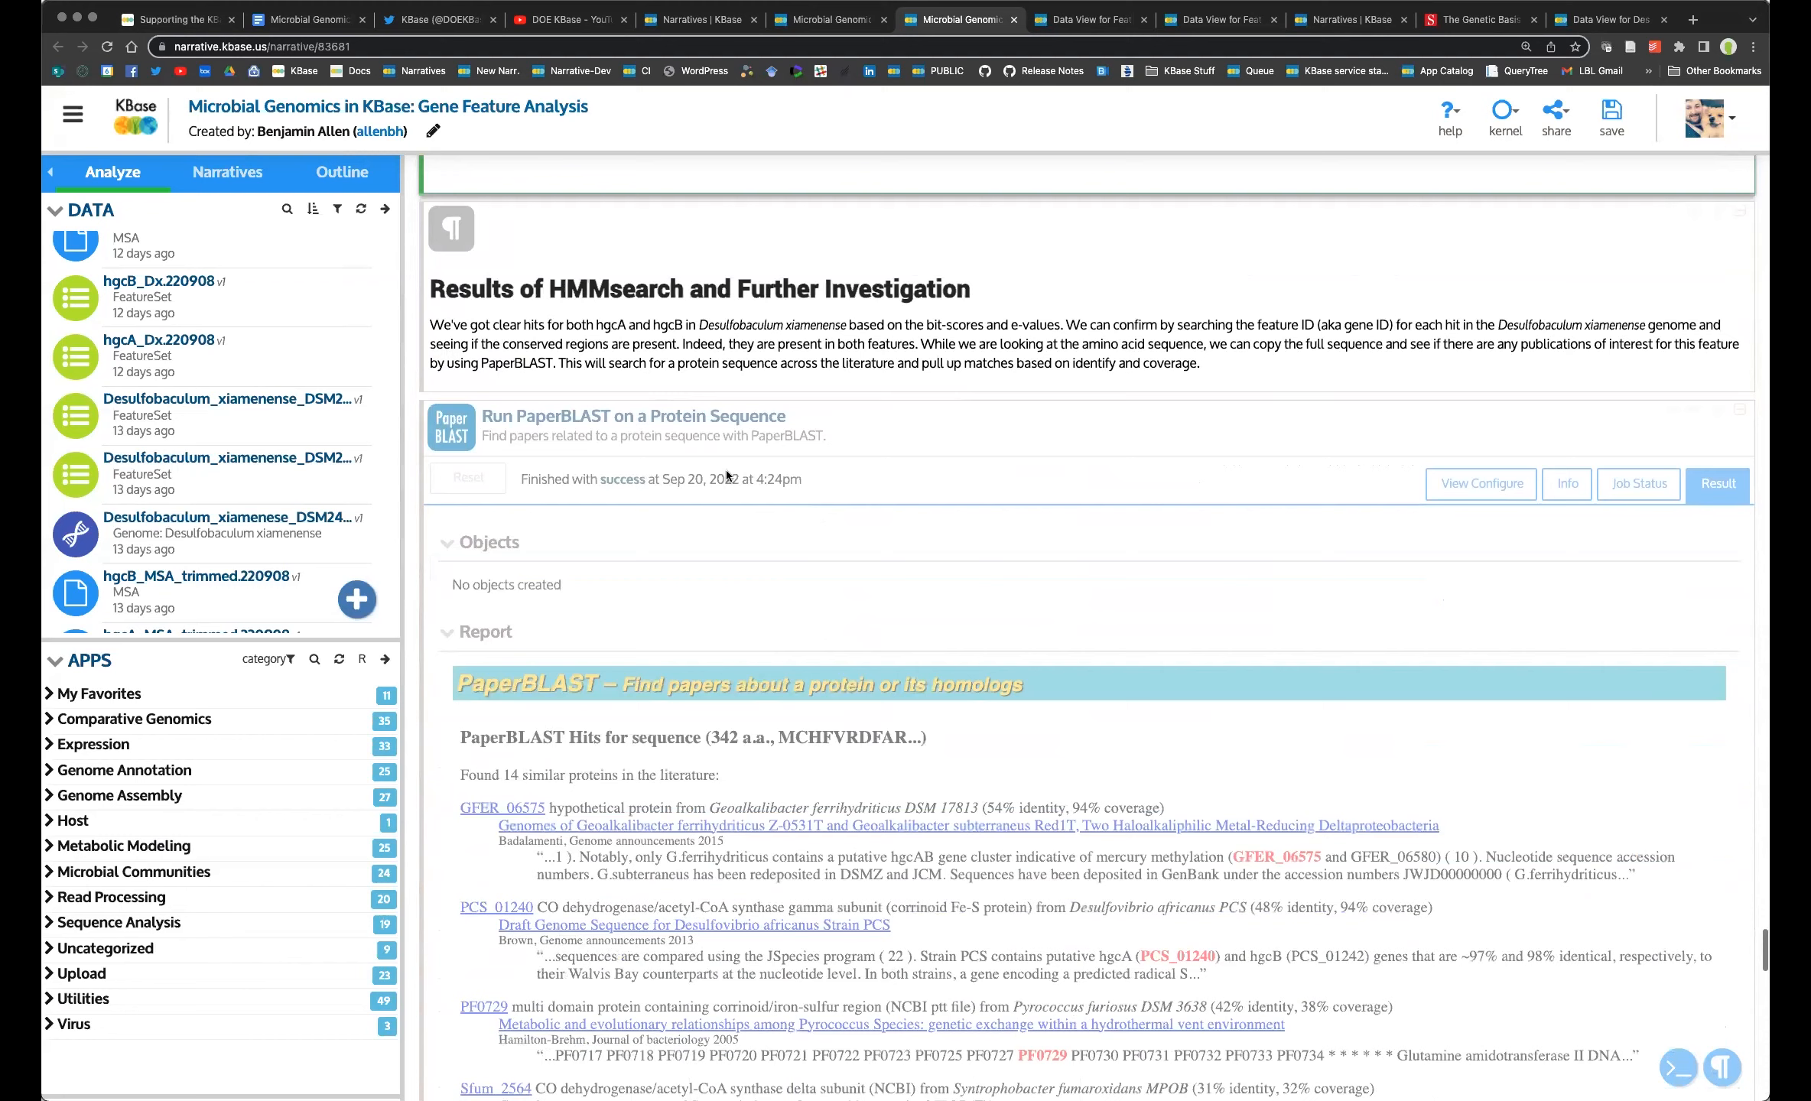
pyautogui.click(790, 435)
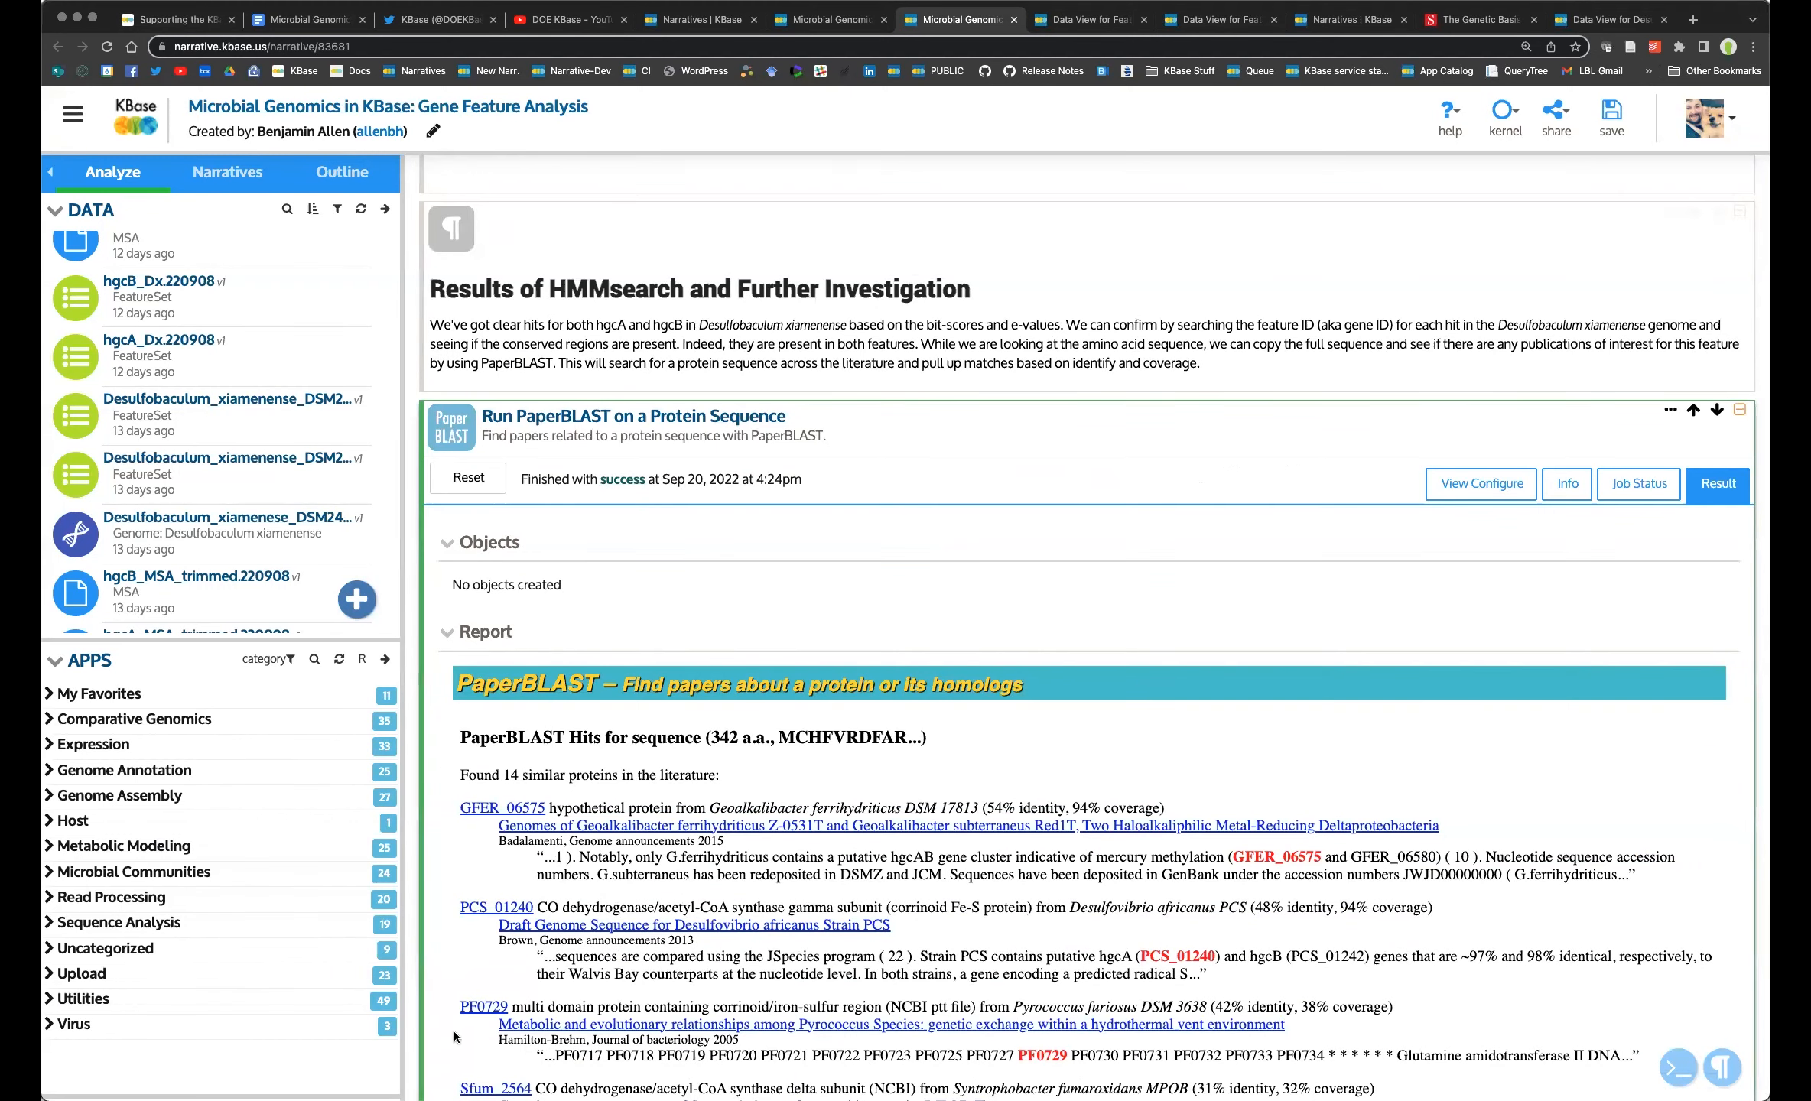
pyautogui.click(1445, 485)
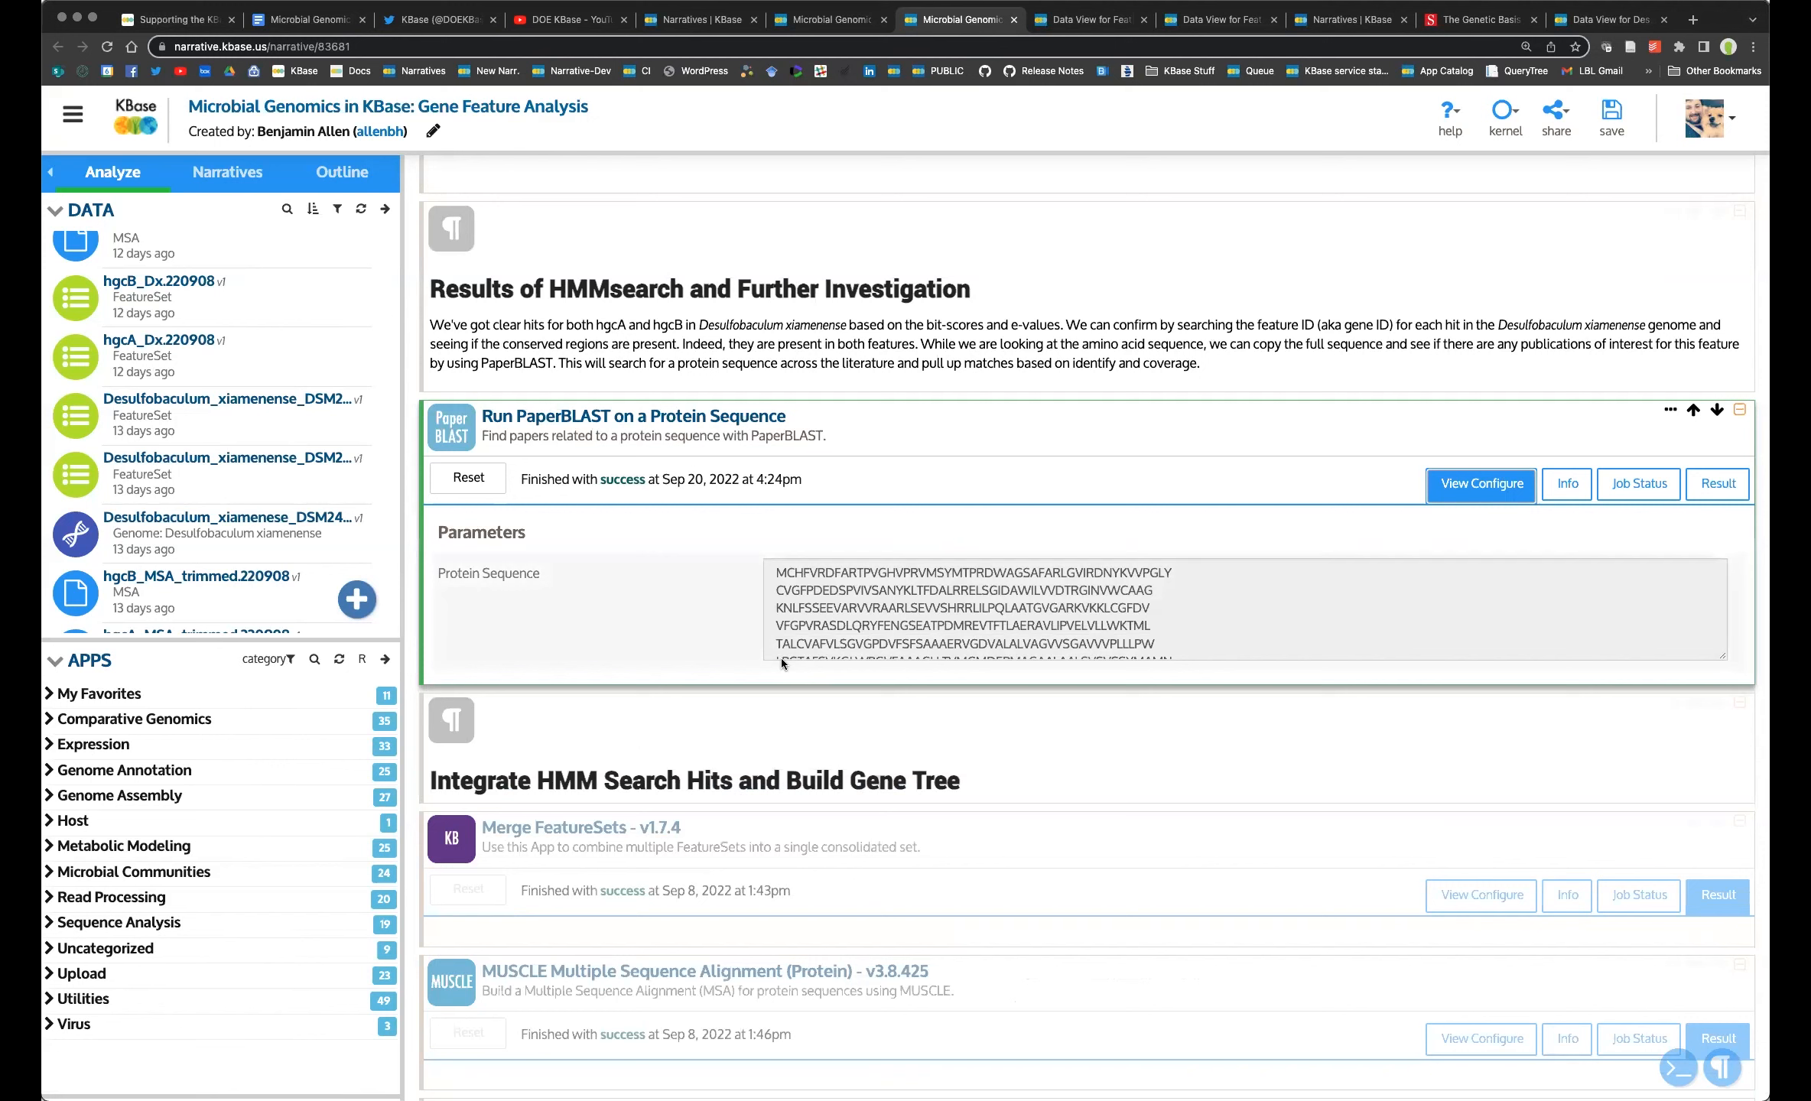
pyautogui.scroll(-2, 852, 627)
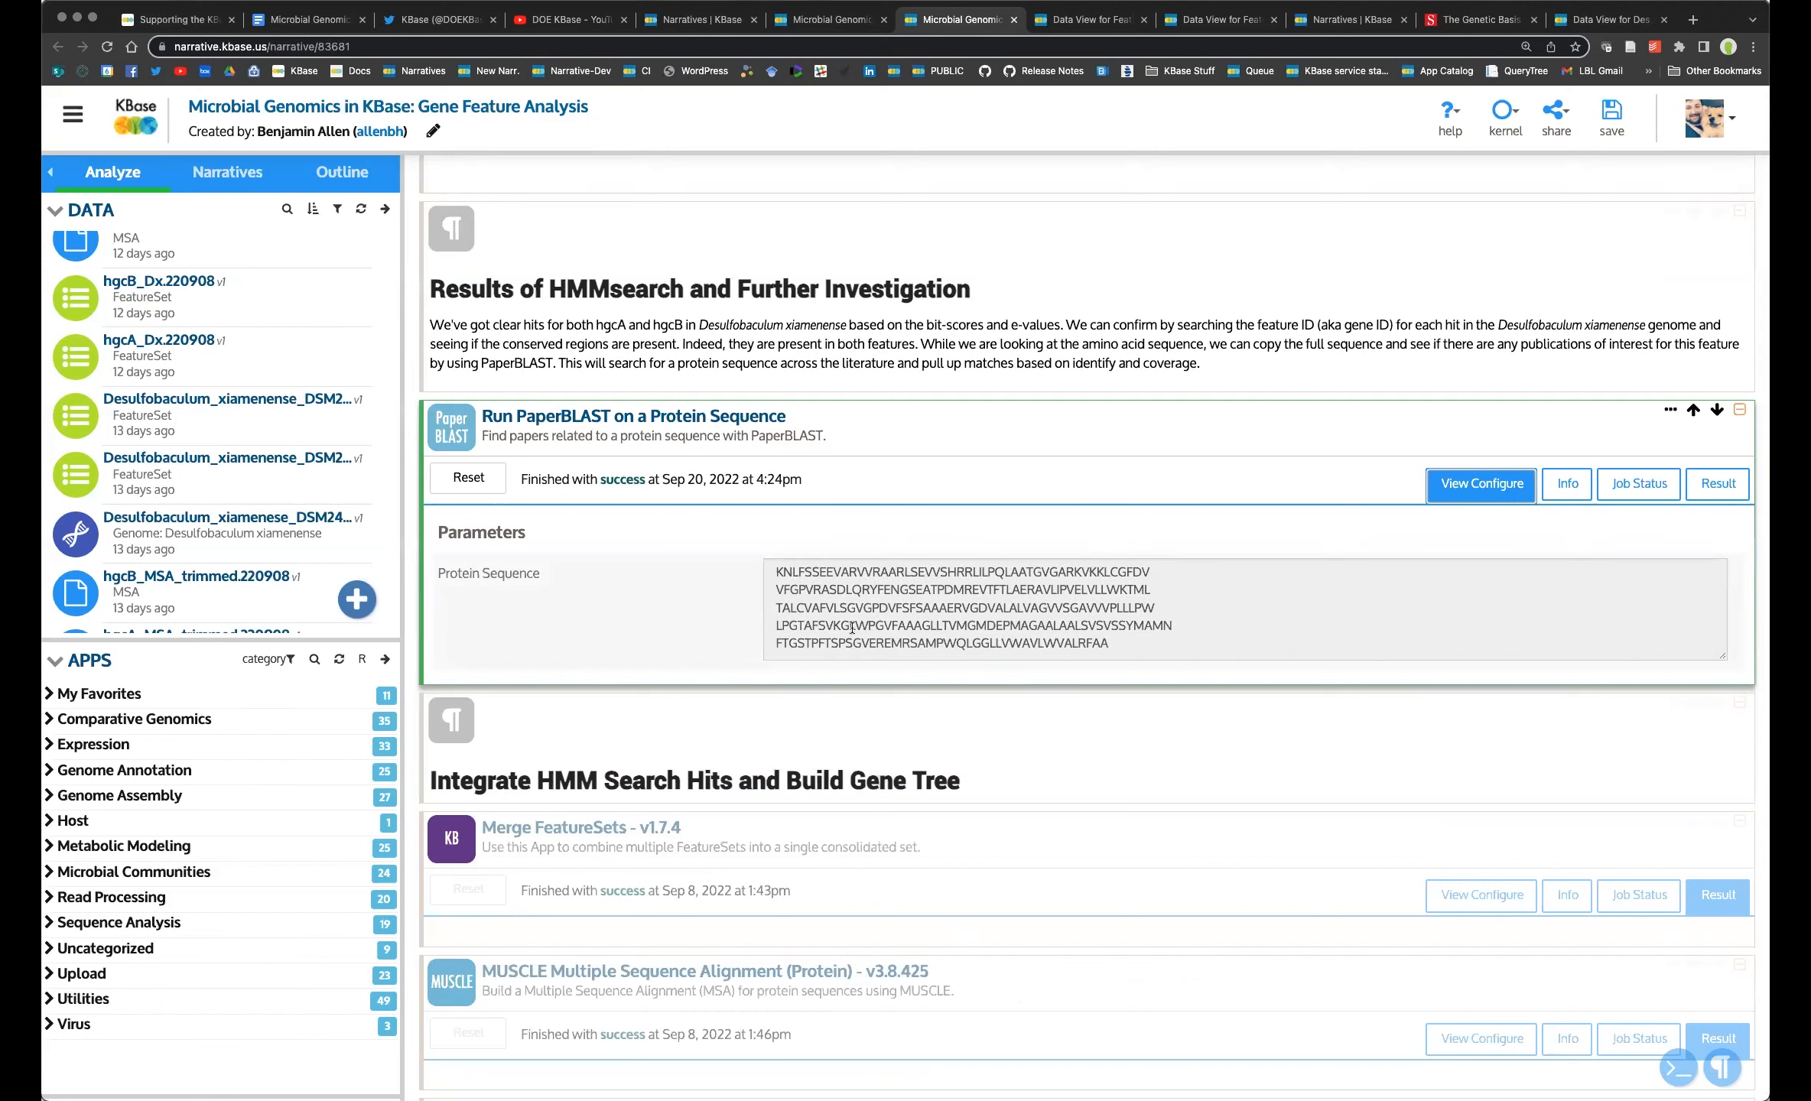
pyautogui.scroll(2, 864, 615)
pyautogui.scroll(-1, 874, 600)
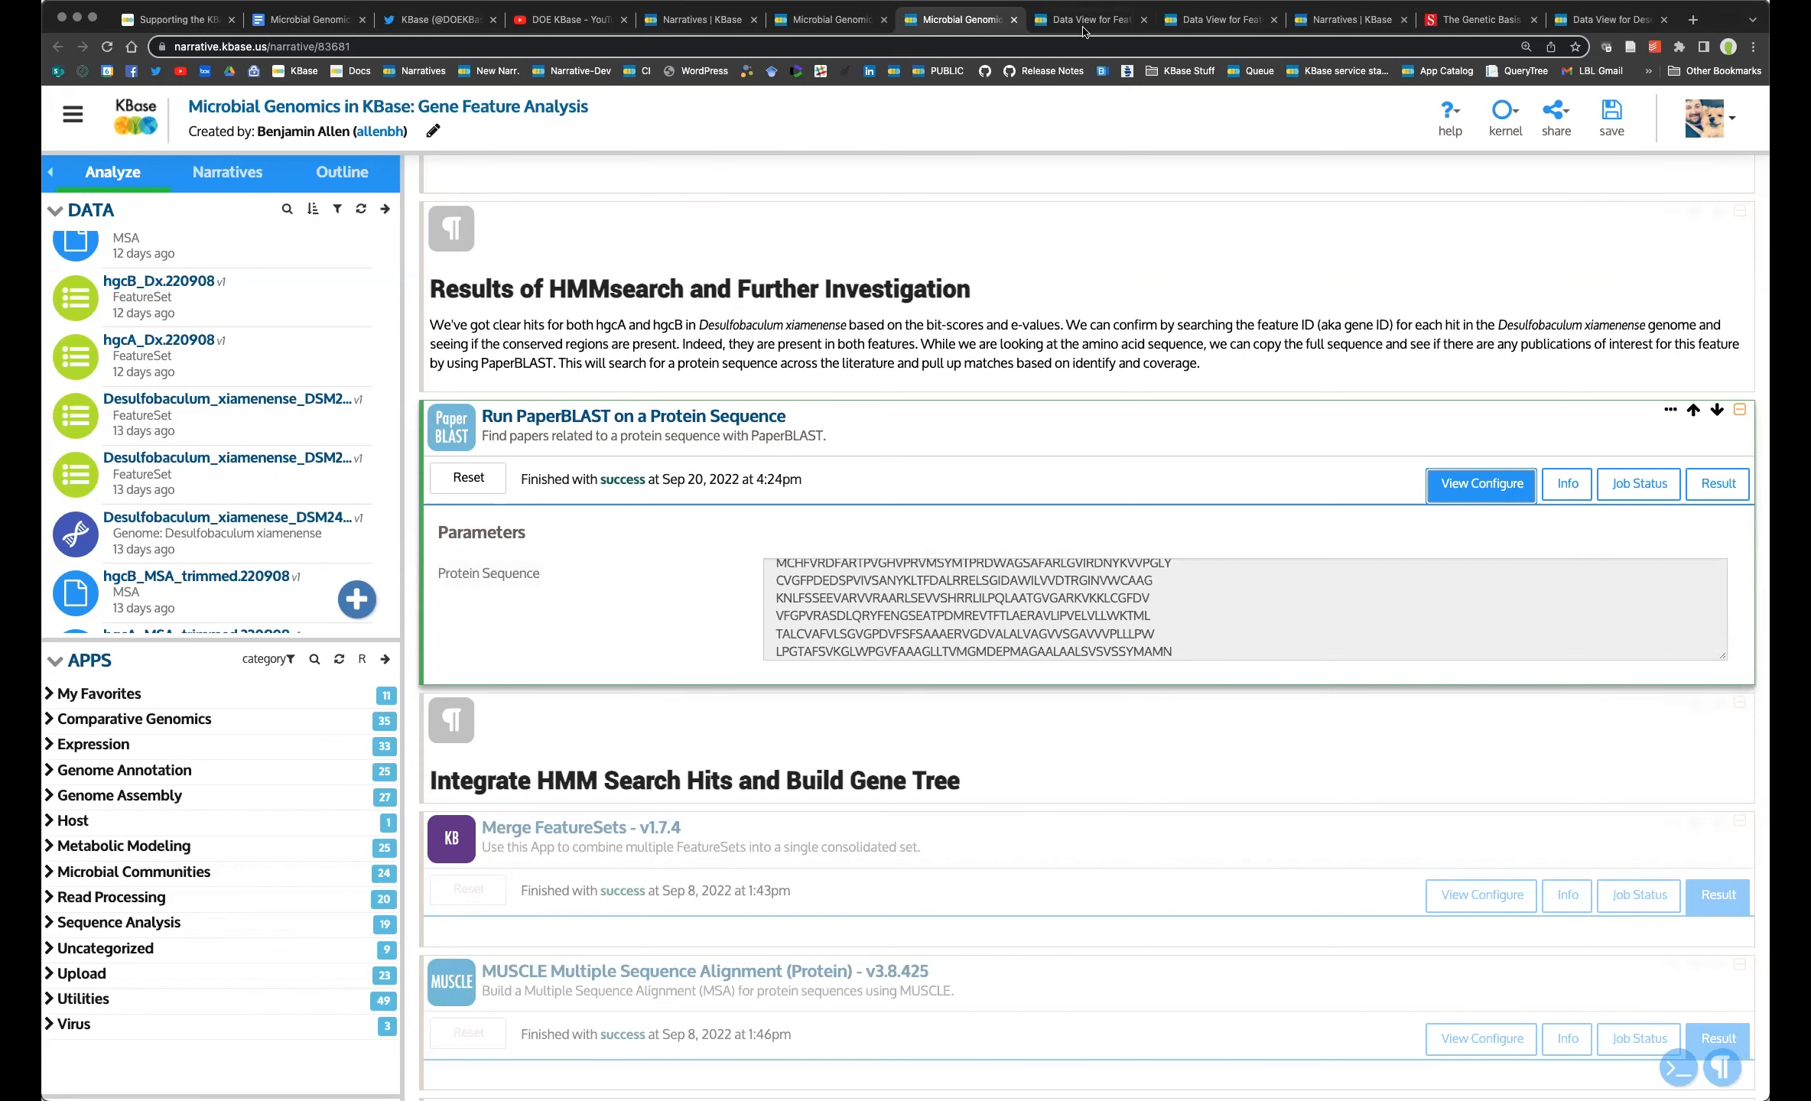
# Highlight the protein translation in the data view of feature DHDCHKKD_00027 and return to the Gene Feature Analysis Narrative.
pyautogui.click(1084, 25)
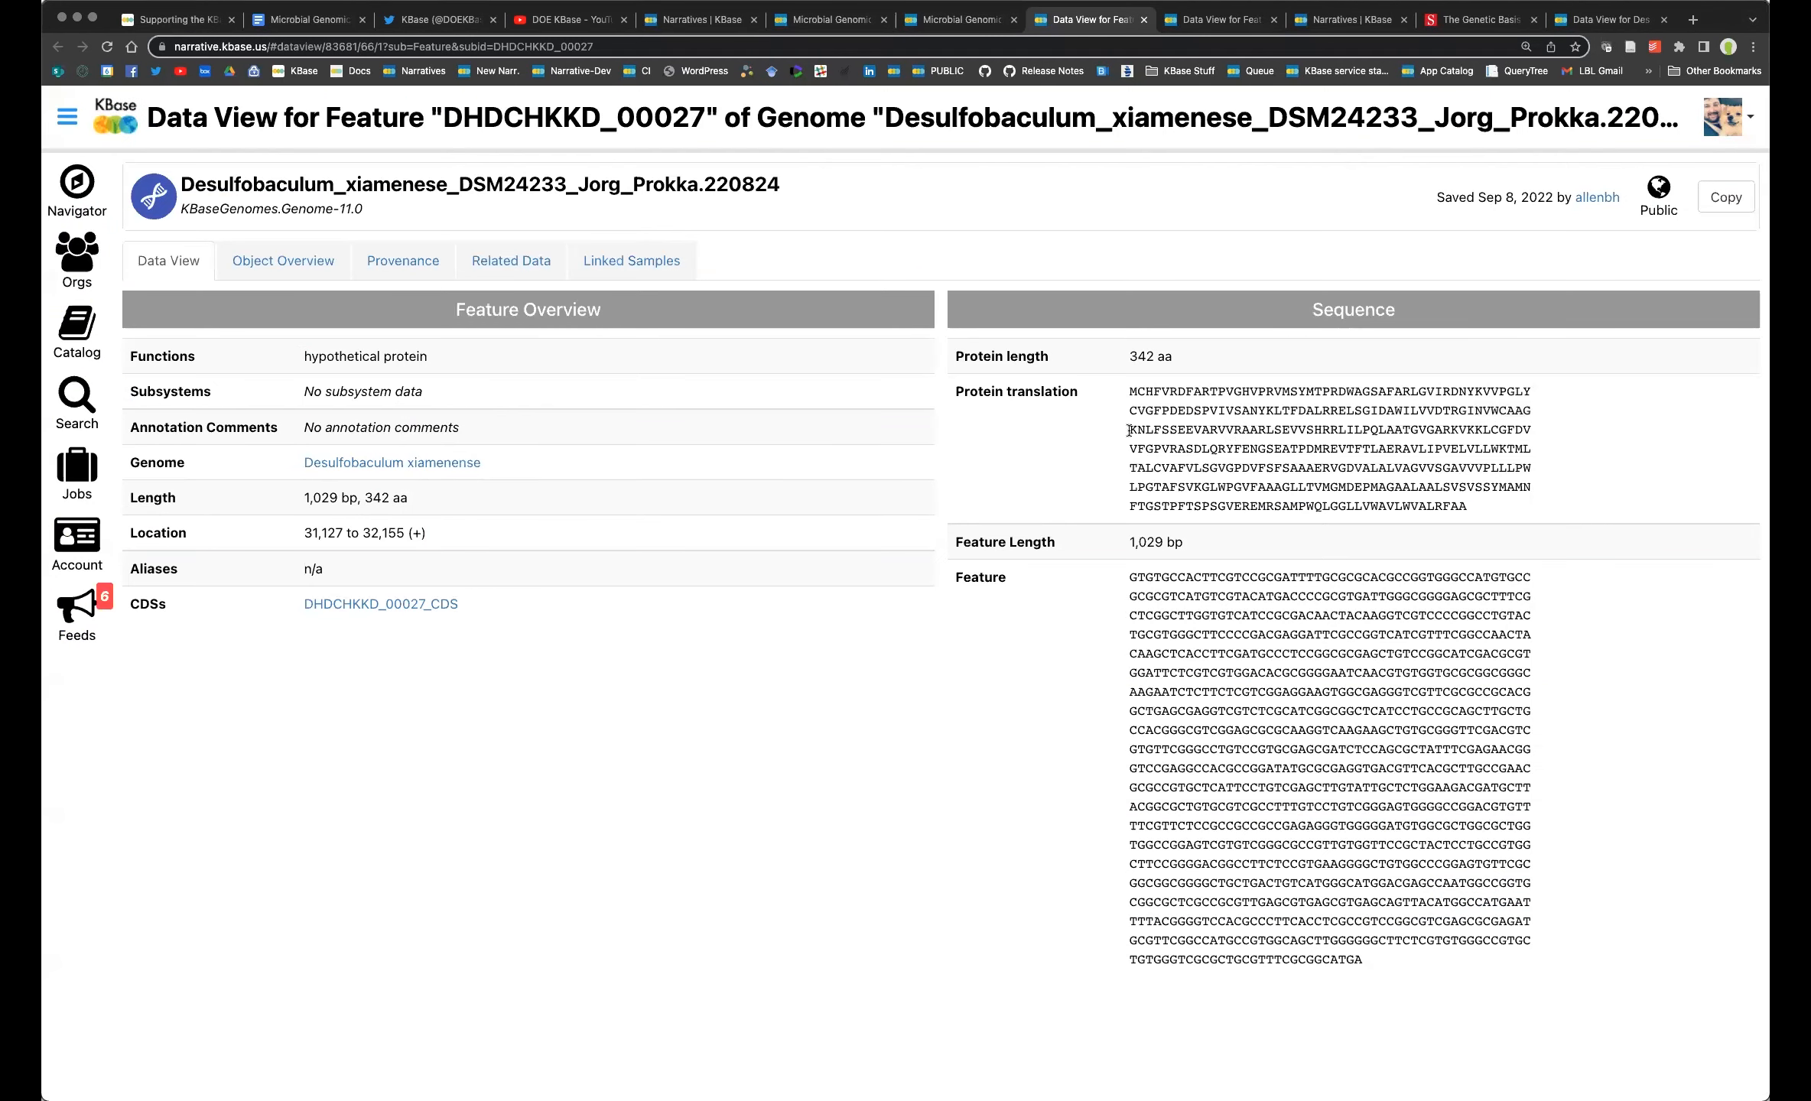
pyautogui.moveTo(1129, 390); pyautogui.dragTo(1525, 486)
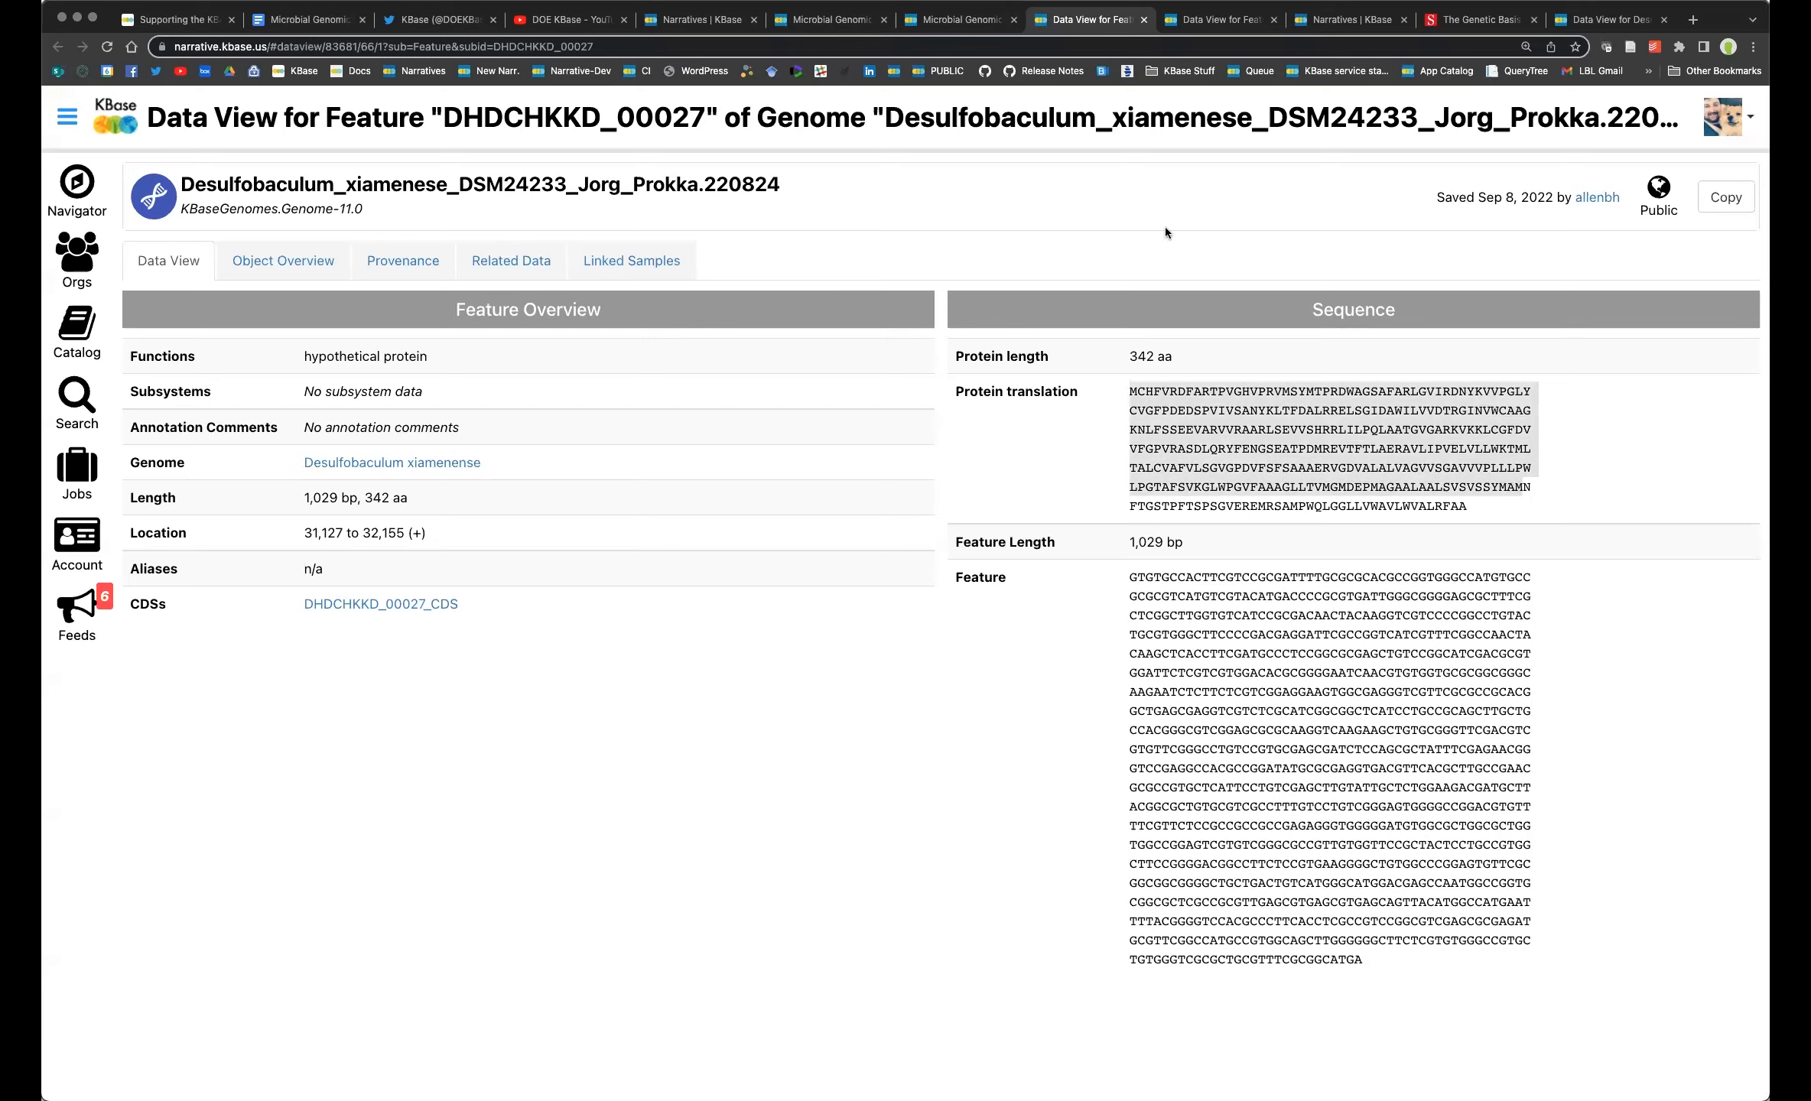
pyautogui.click(950, 22)
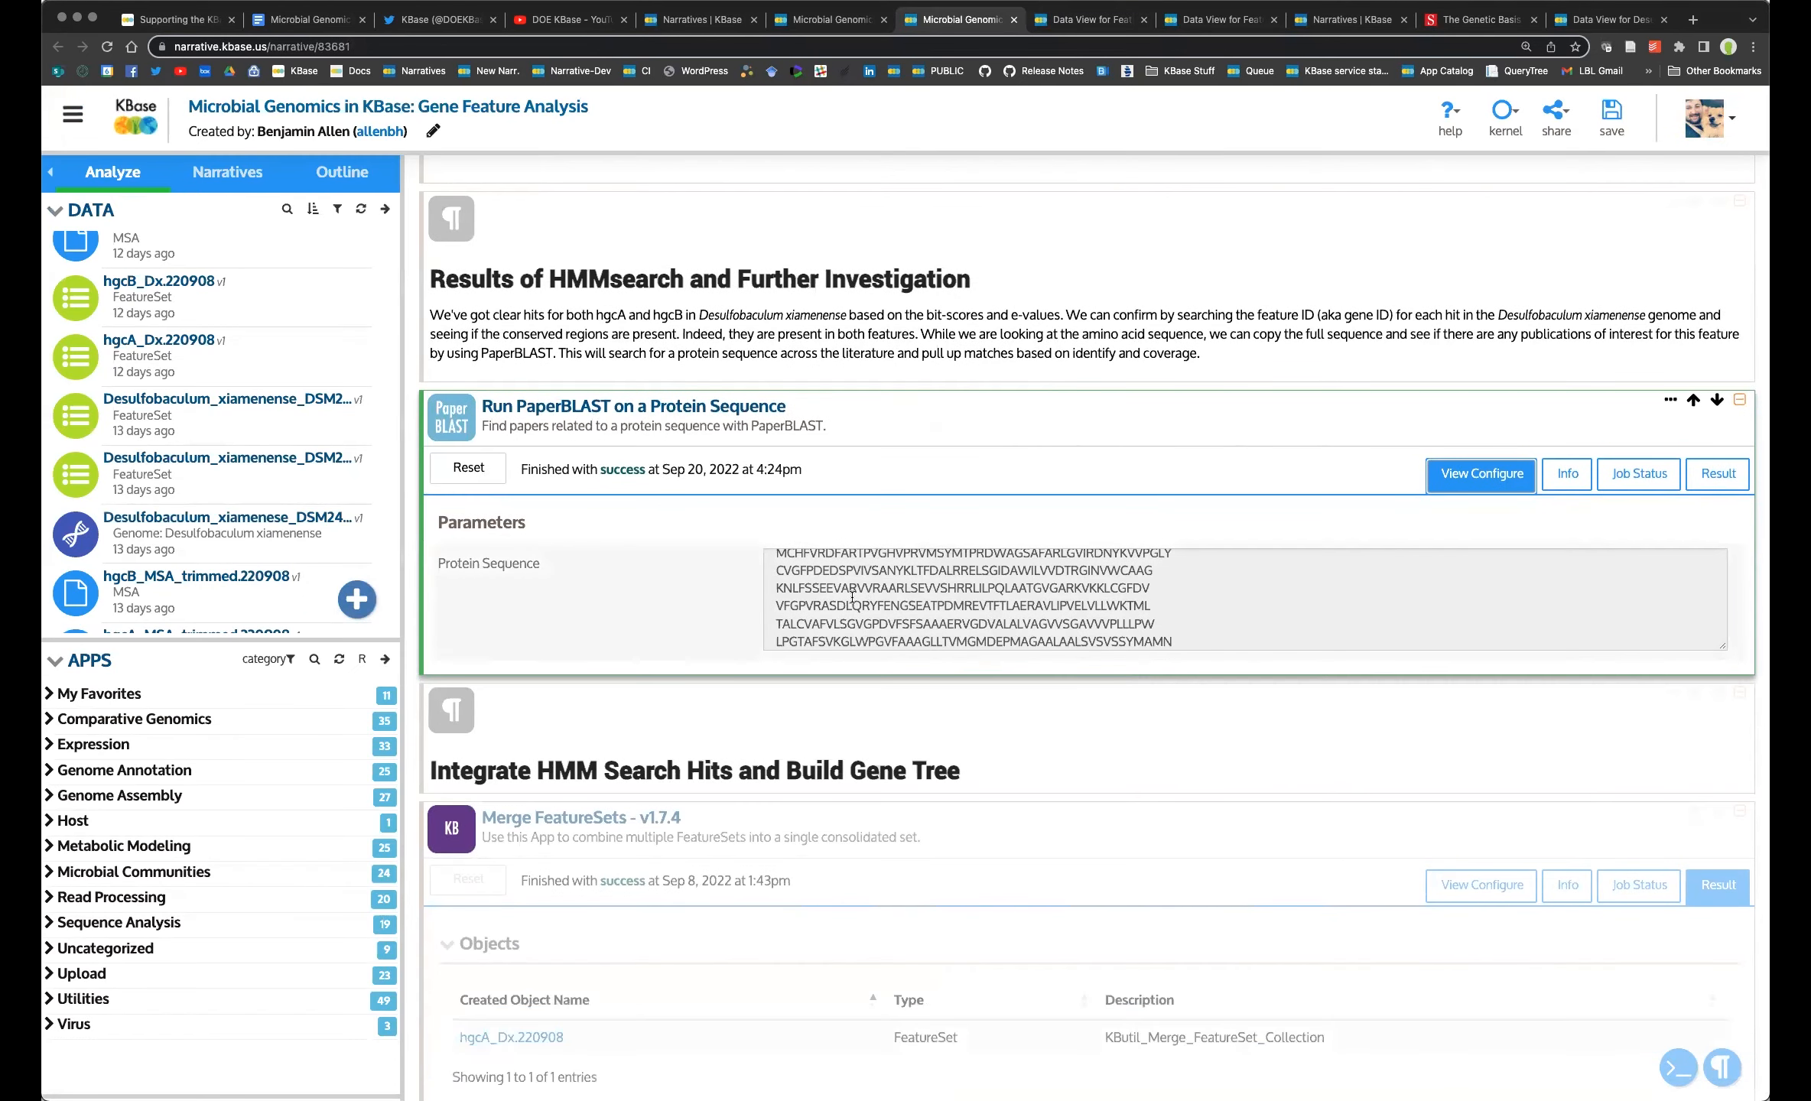
# Show the result of the Run PaperBLAST on a Protein Sequence cell and read through the literature hits in its report.
pyautogui.click(1717, 476)
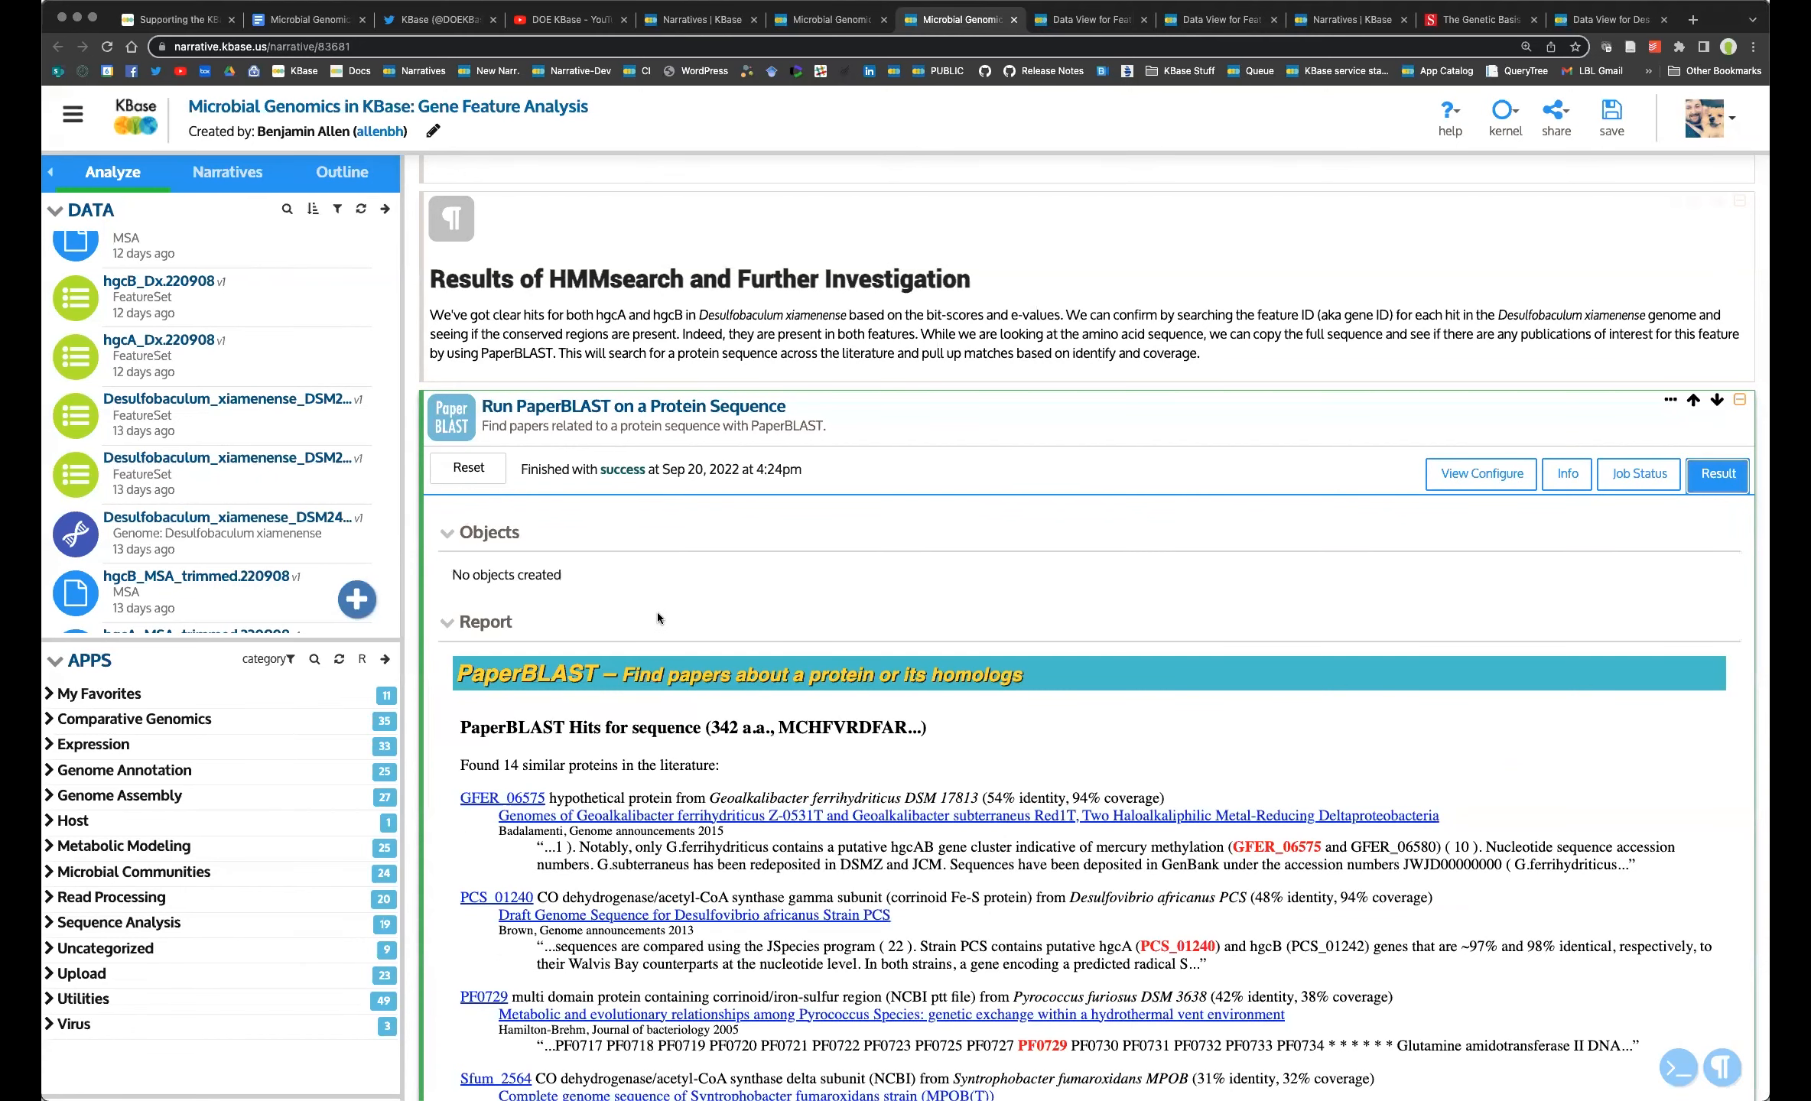
pyautogui.scroll(-3, 625, 580)
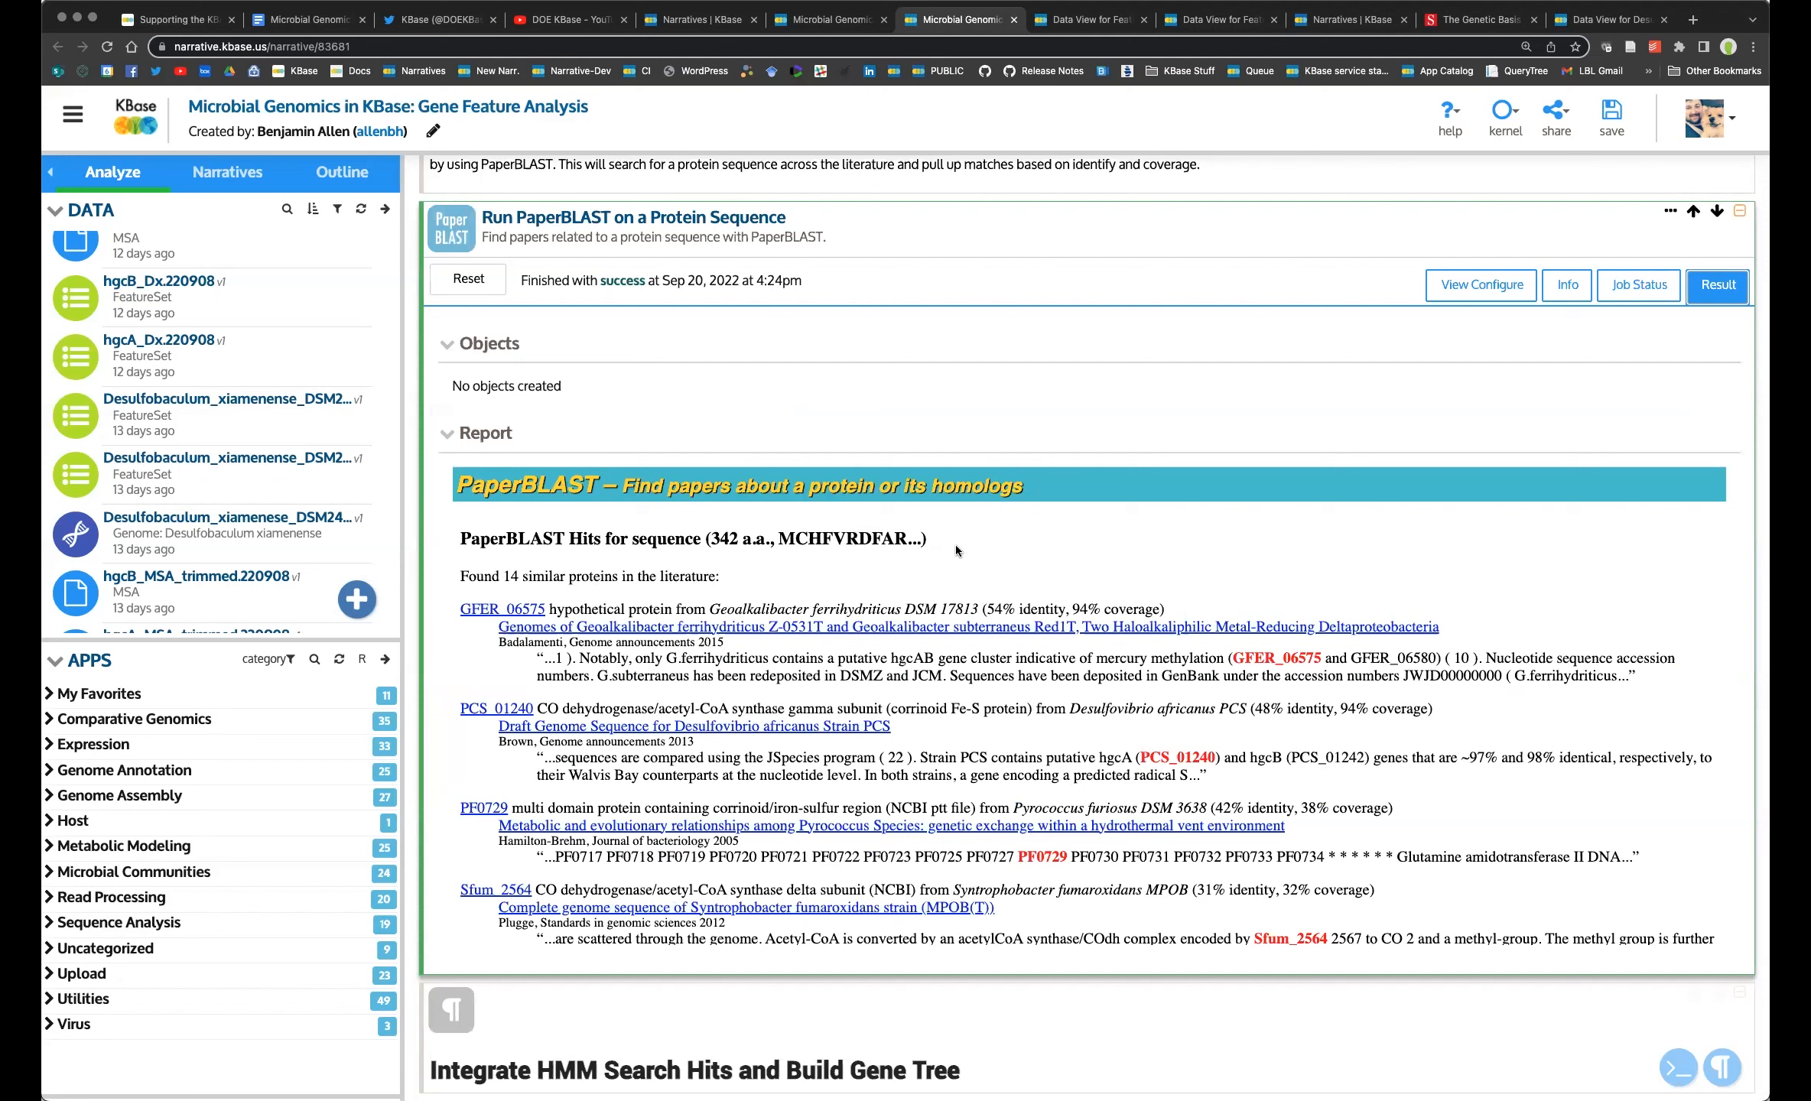
pyautogui.scroll(-1, 955, 544)
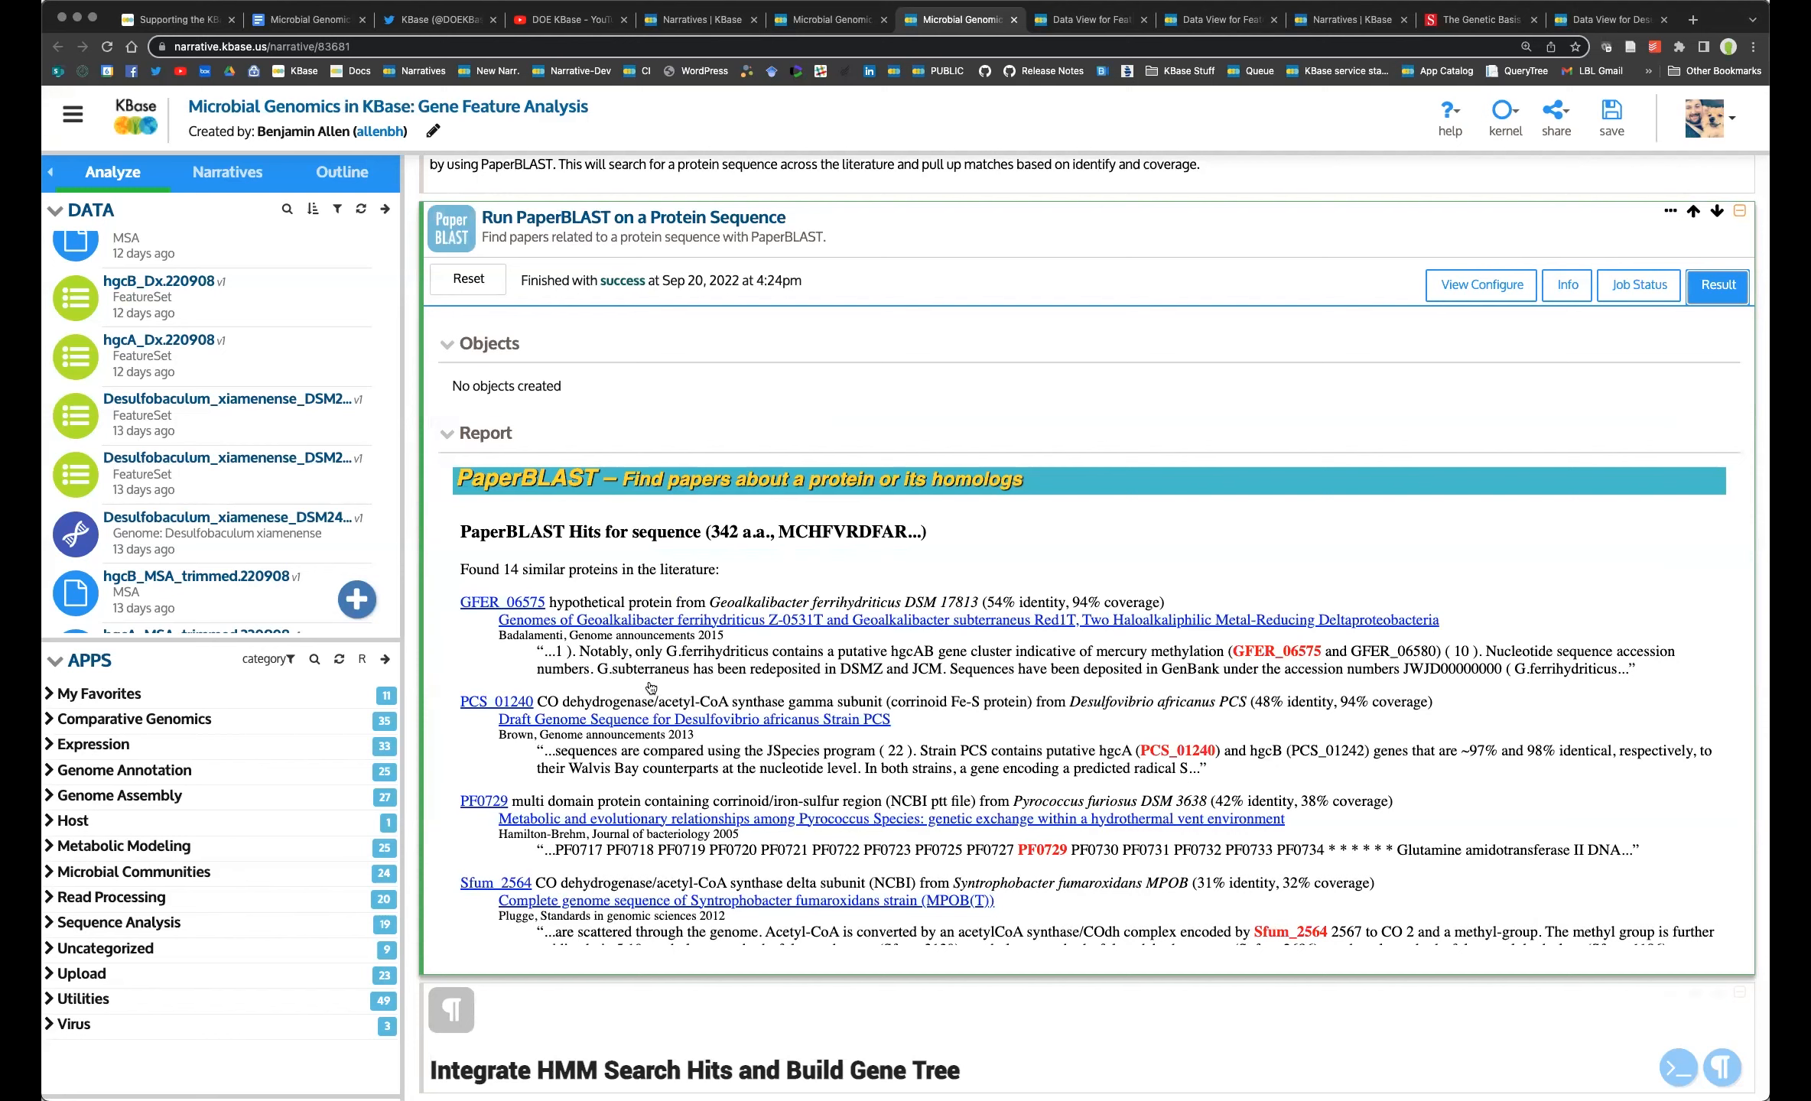
pyautogui.scroll(-3, 652, 689)
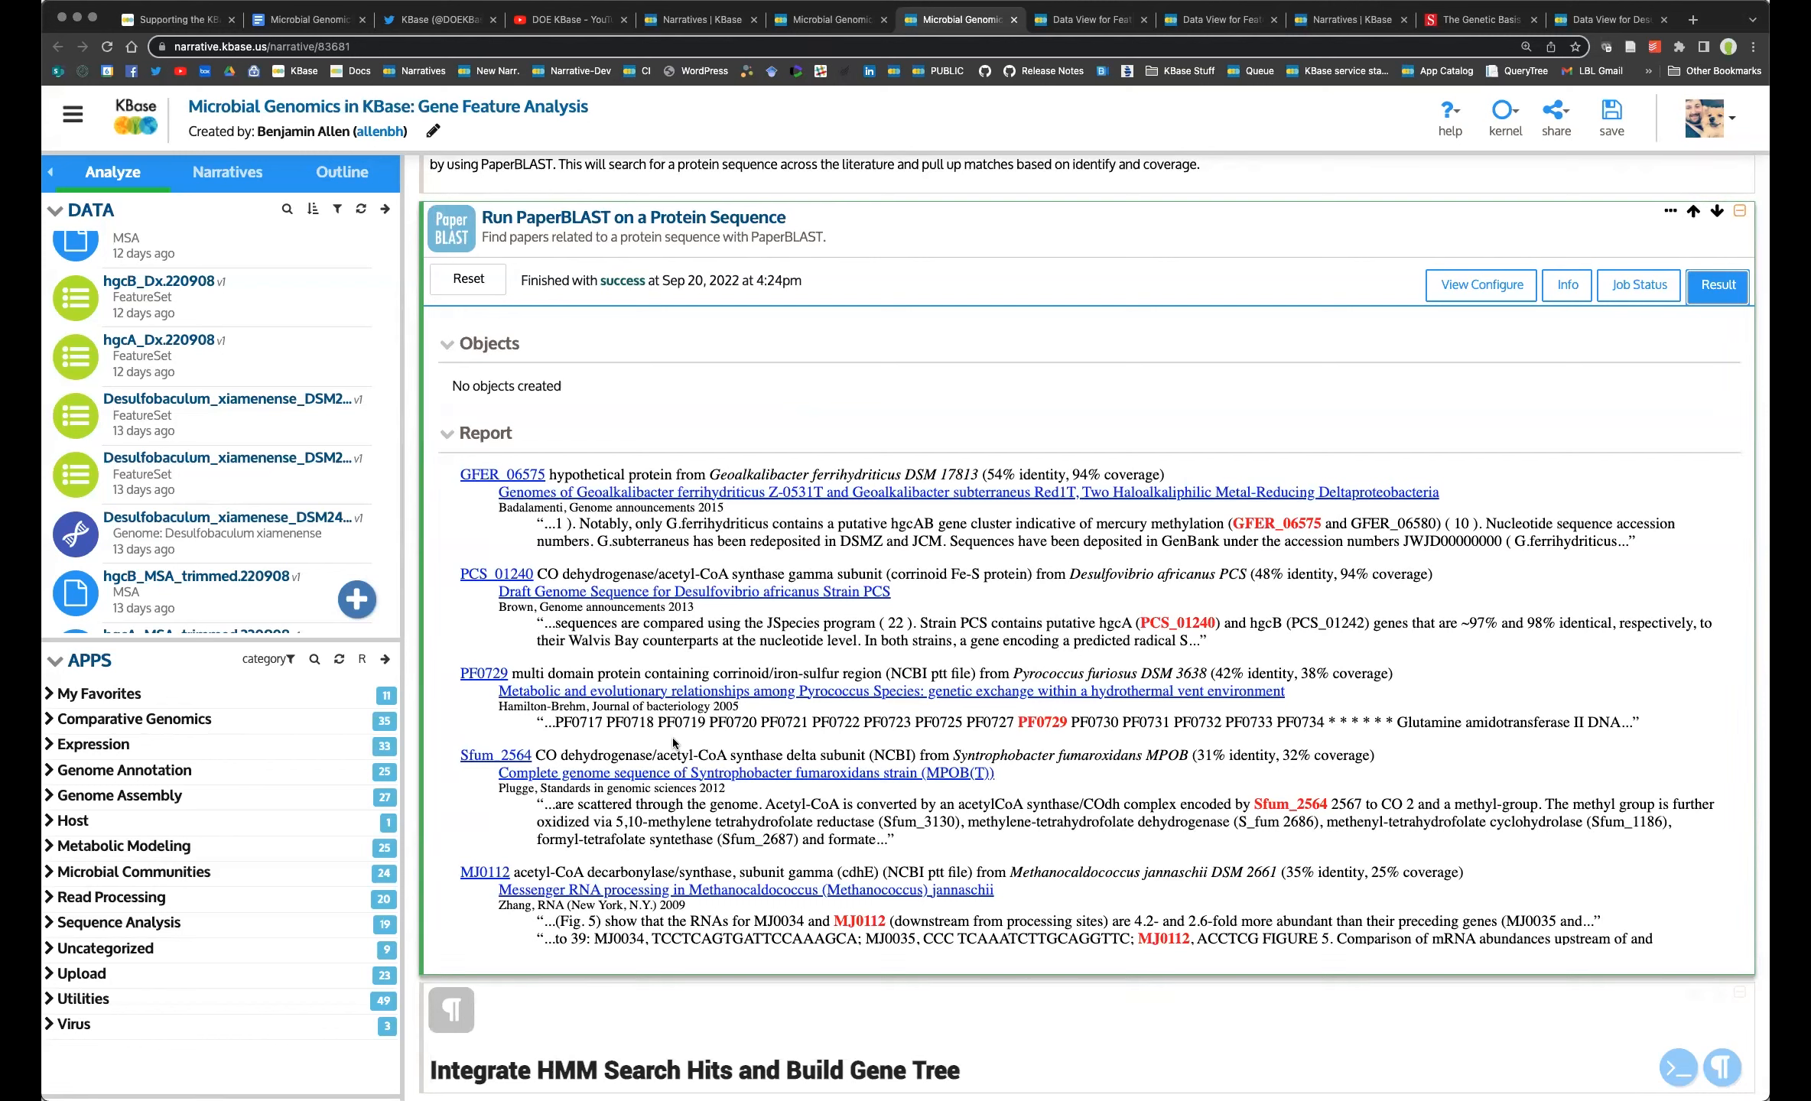
# Open the data browser on the public NCBI RefSeq Genomes and close it again.
pyautogui.click(384, 209)
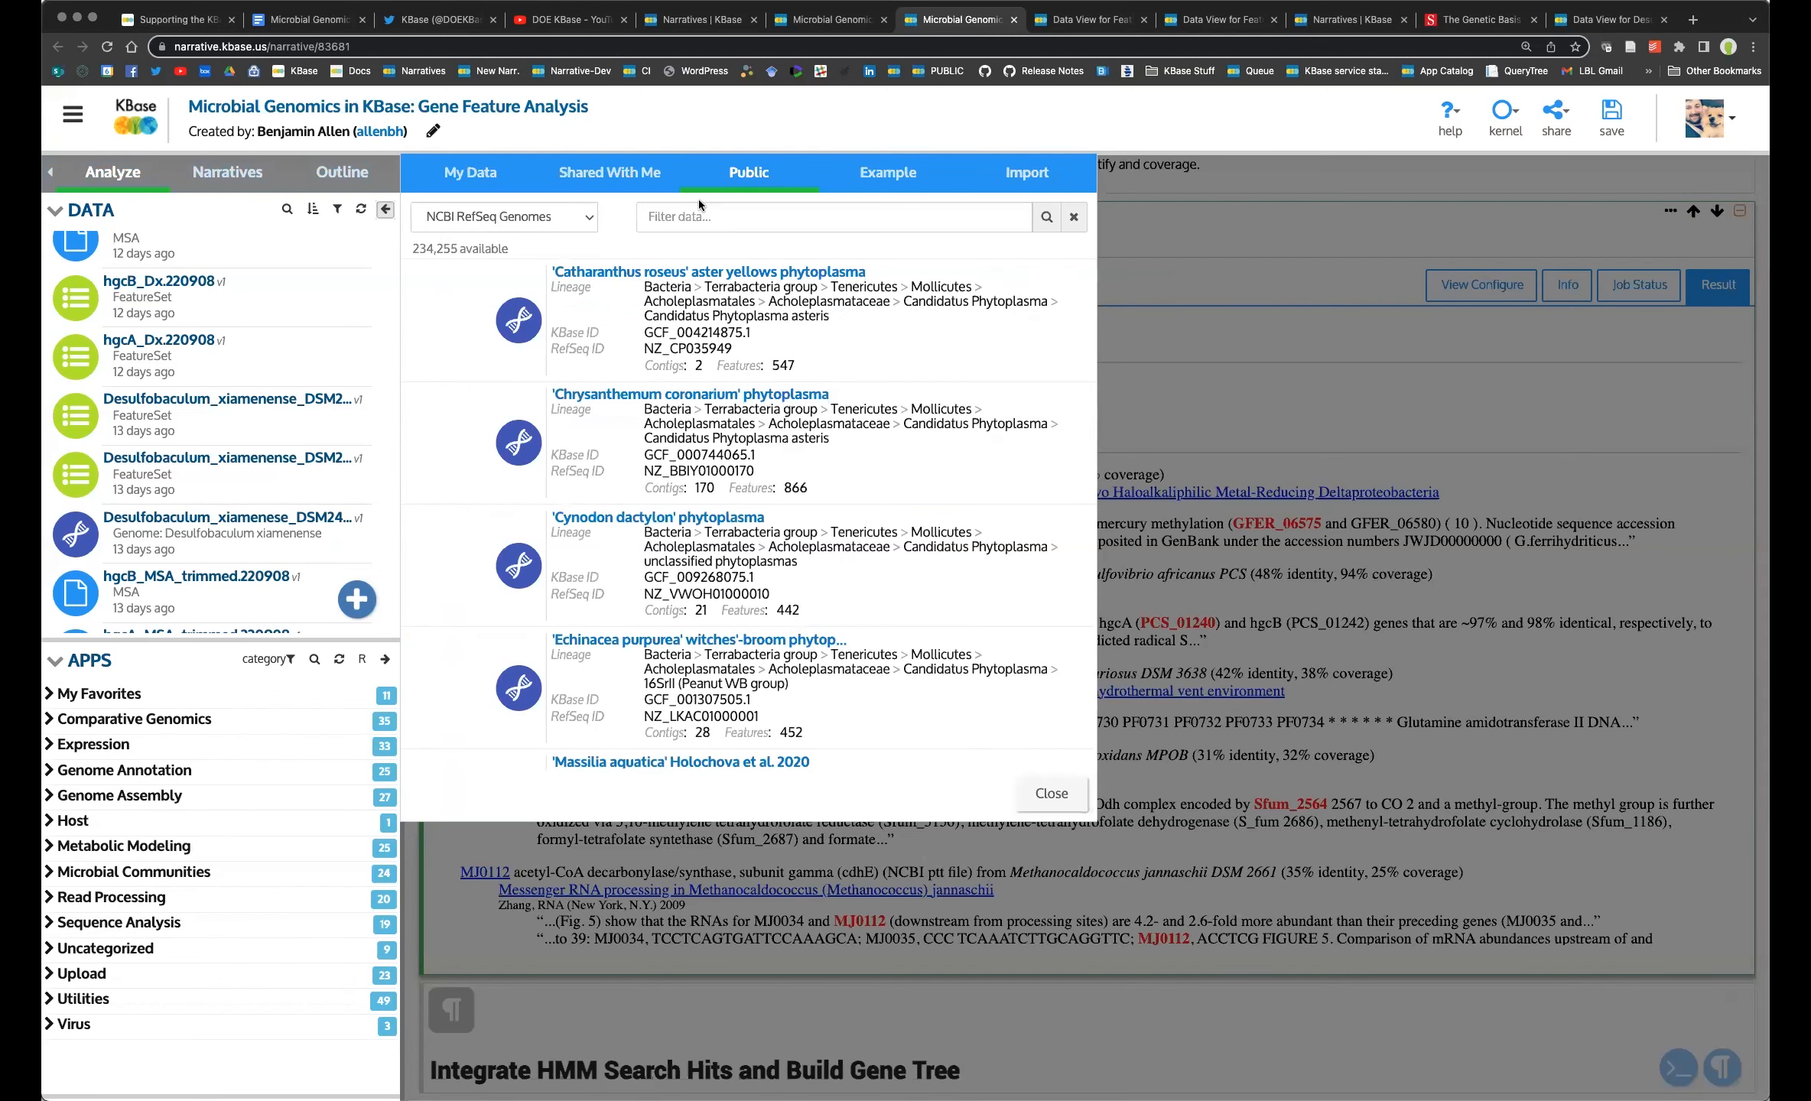
pyautogui.click(1049, 796)
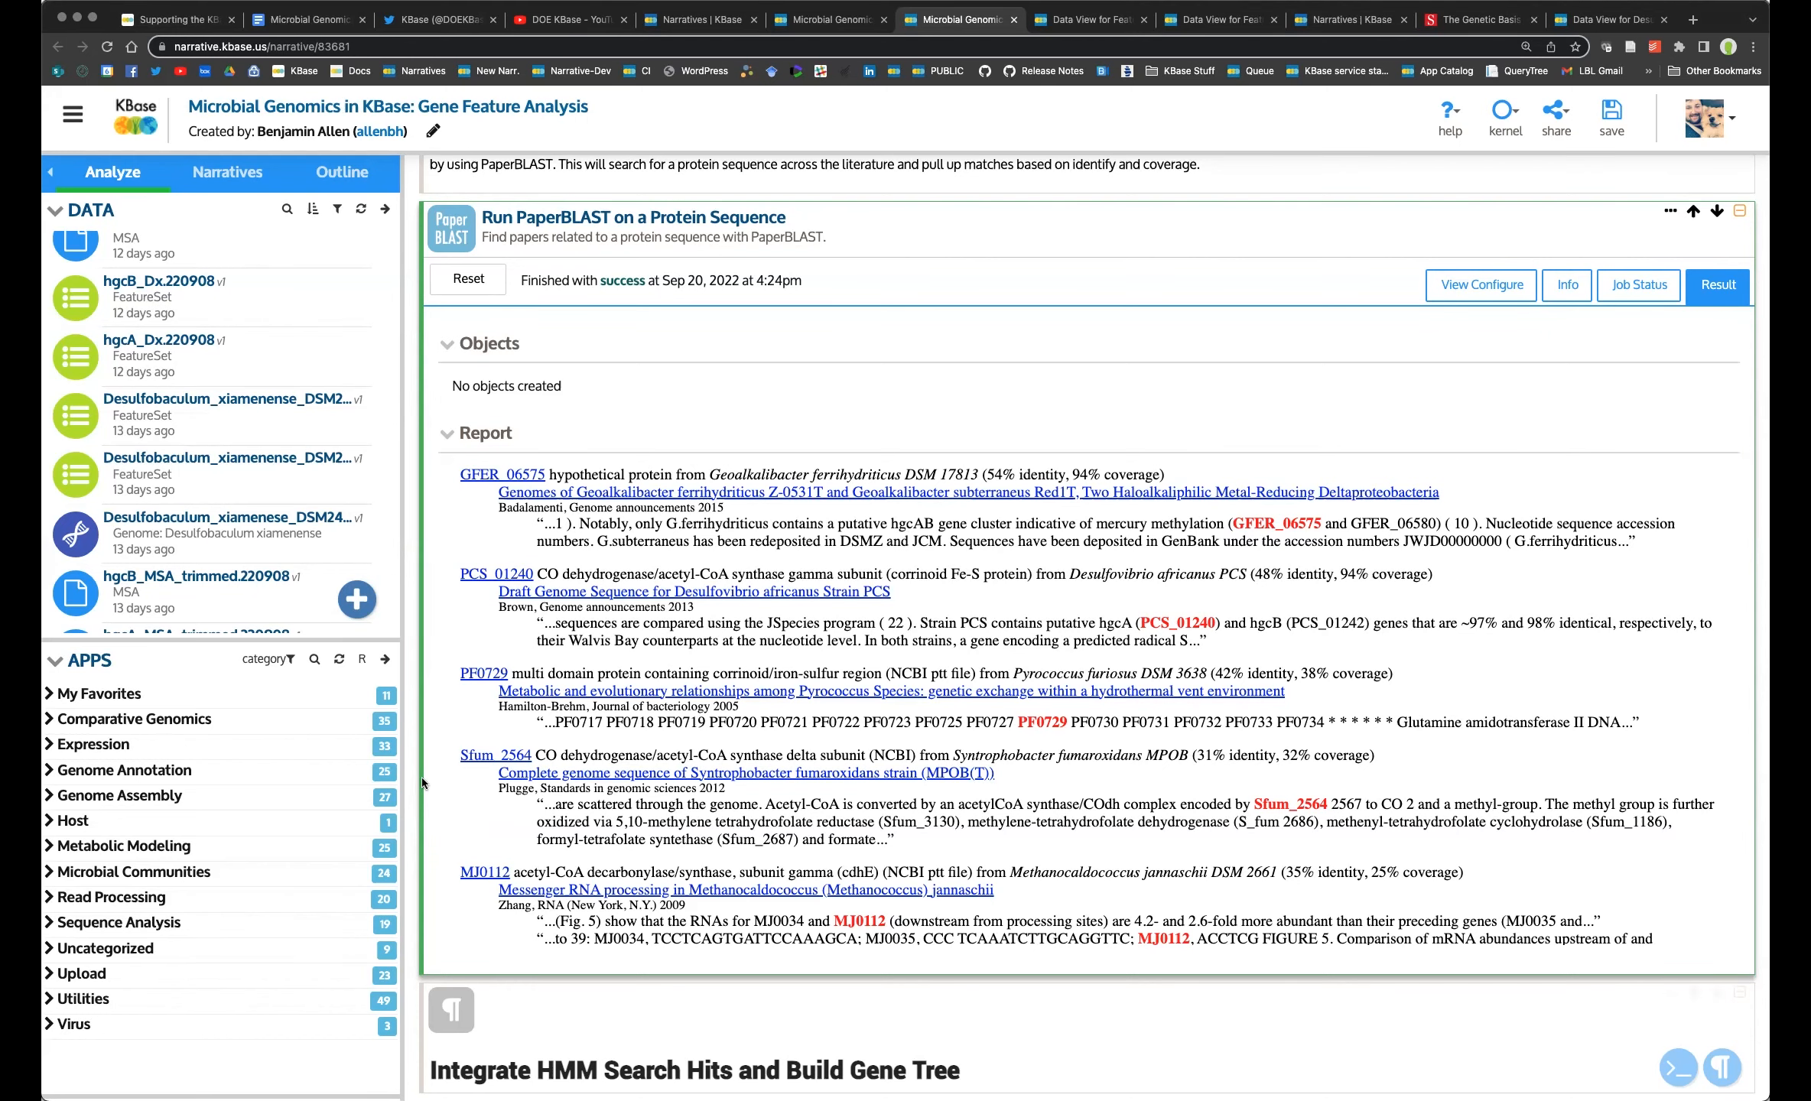
# Go past the PaperBLAST report and select the Integrate HMM Search Hits and Build Gene Tree heading cell.
pyautogui.scroll(-5, 419, 775)
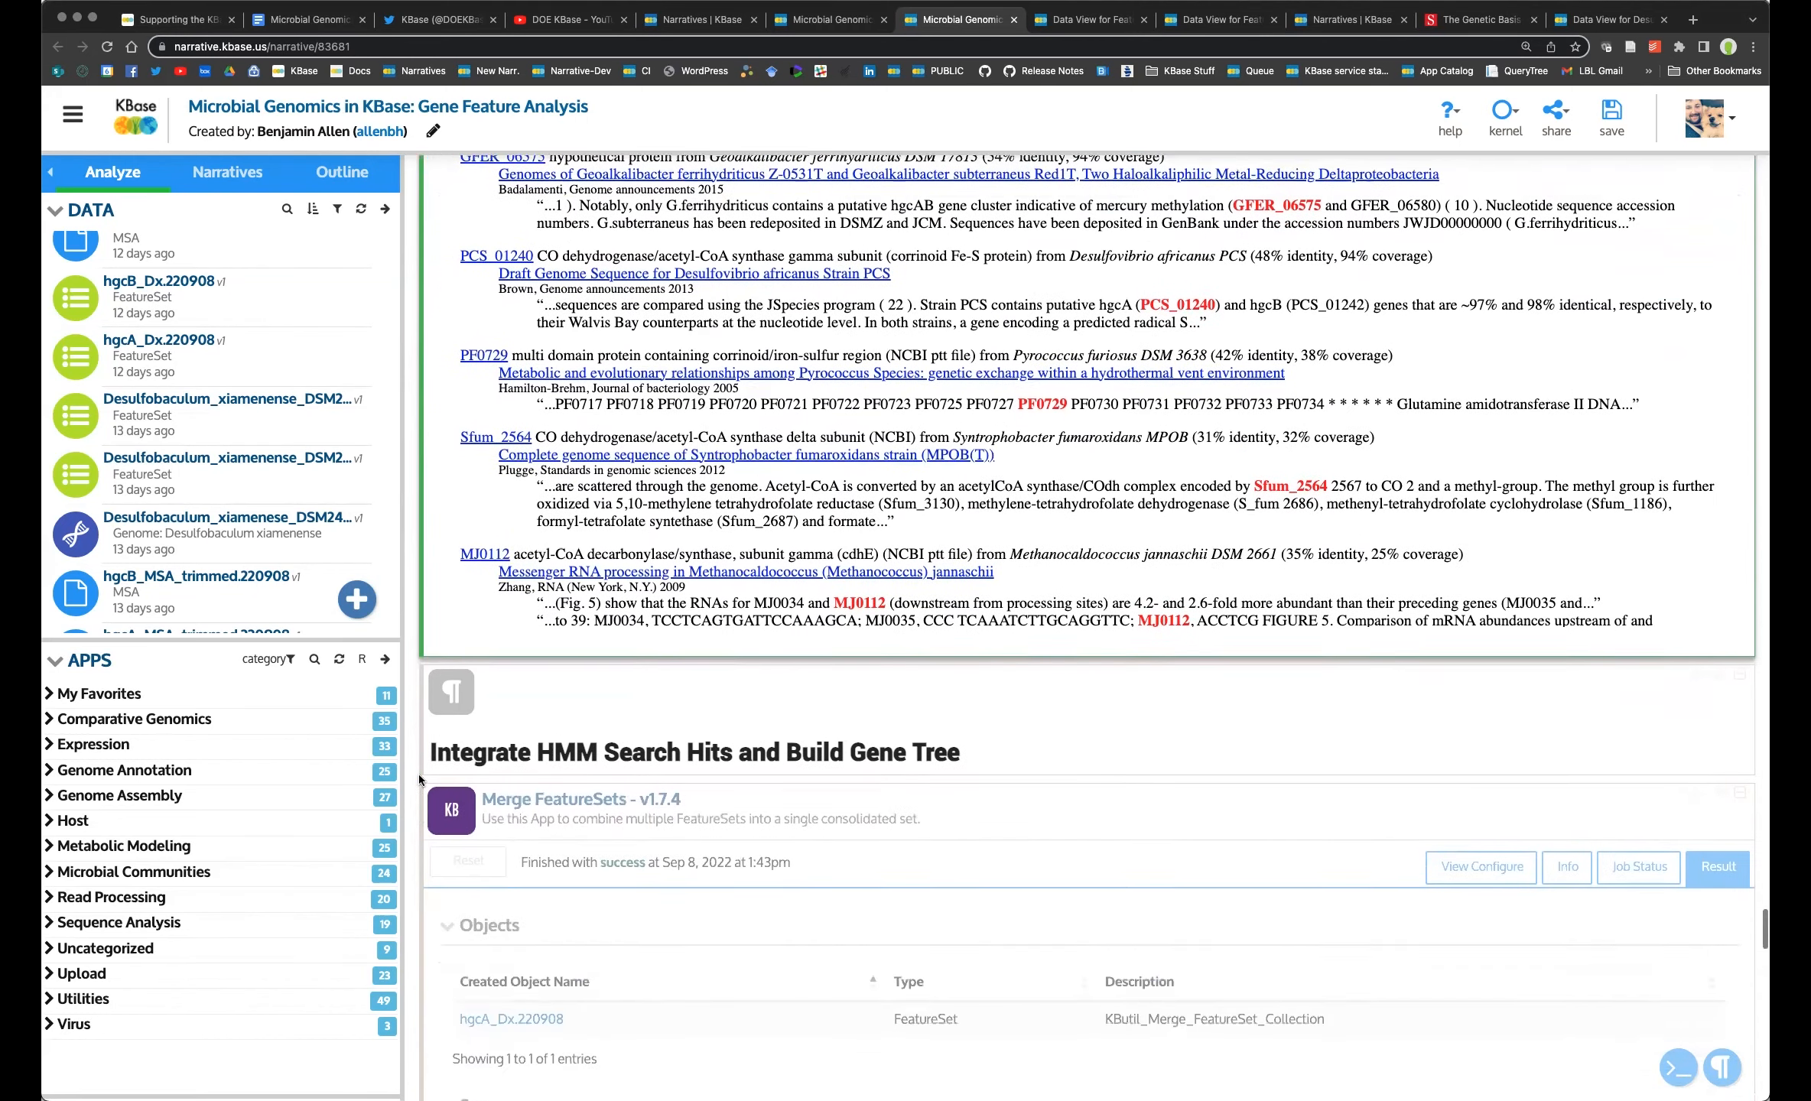
pyautogui.scroll(-1, 419, 773)
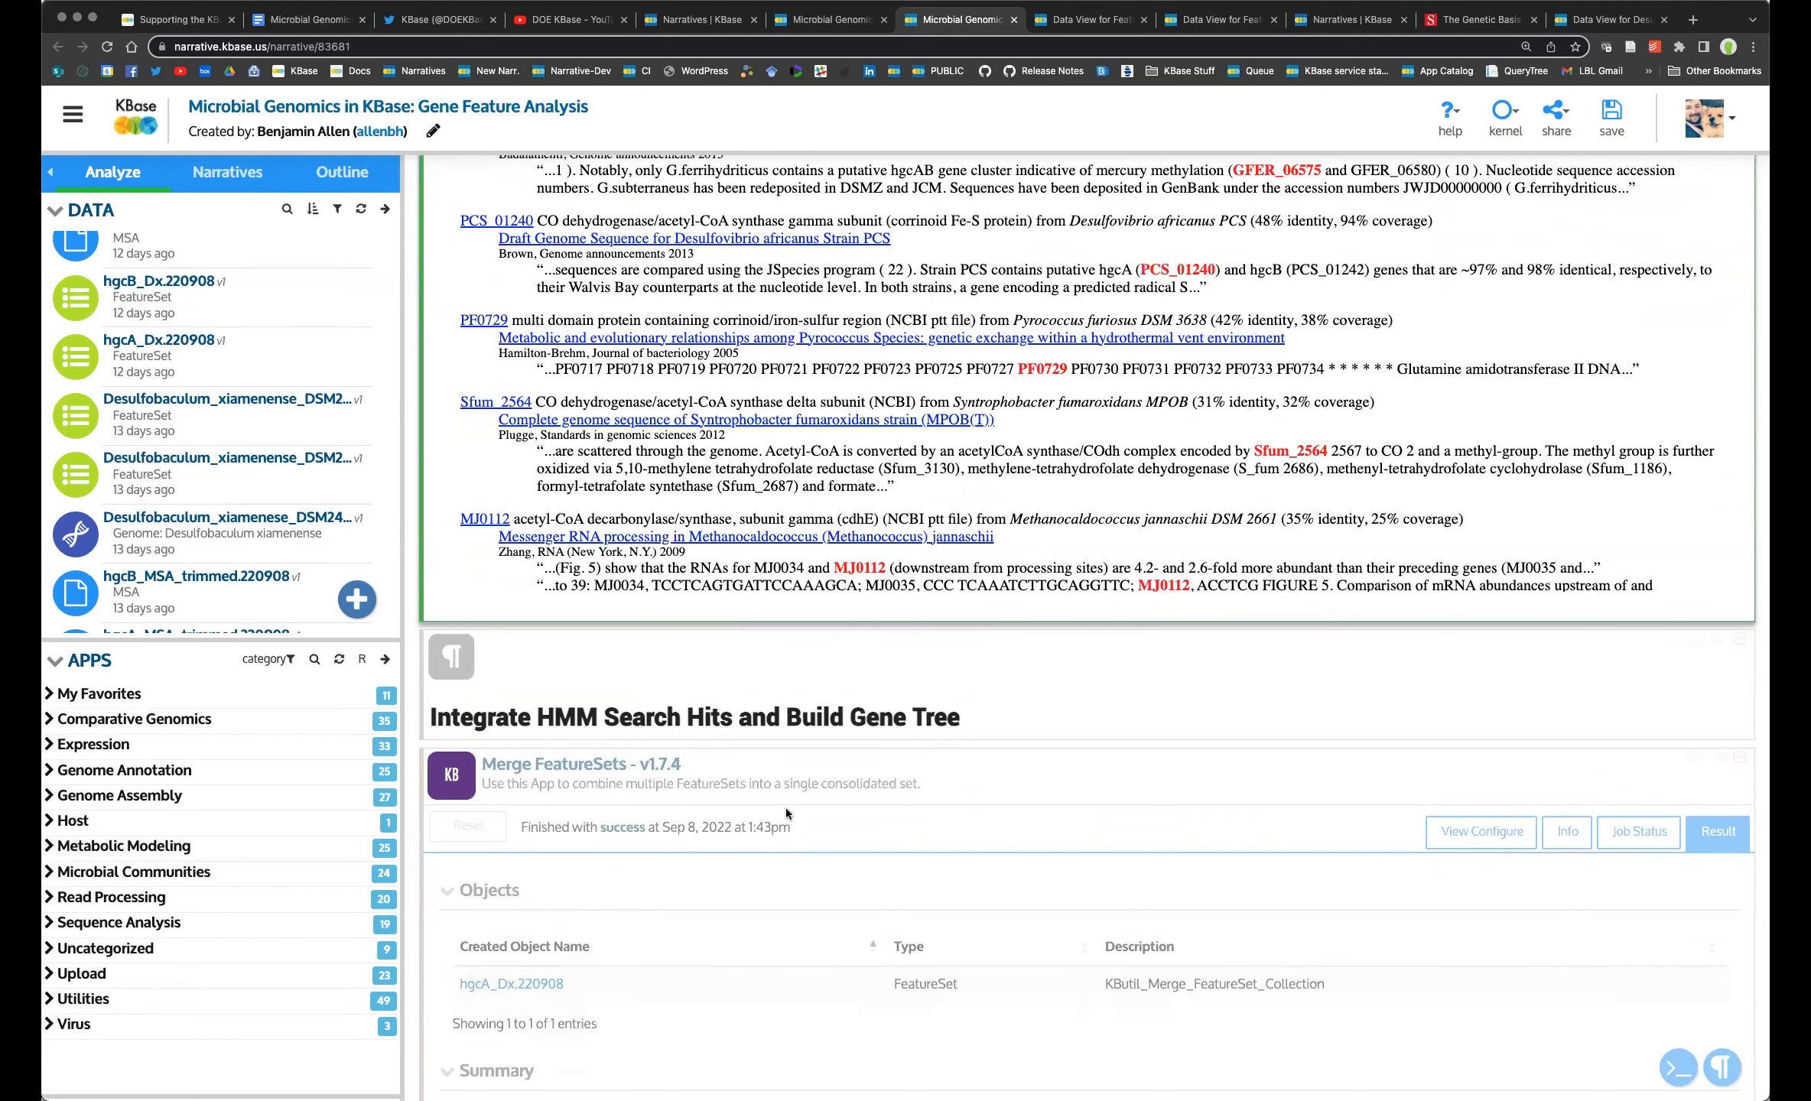
pyautogui.click(734, 735)
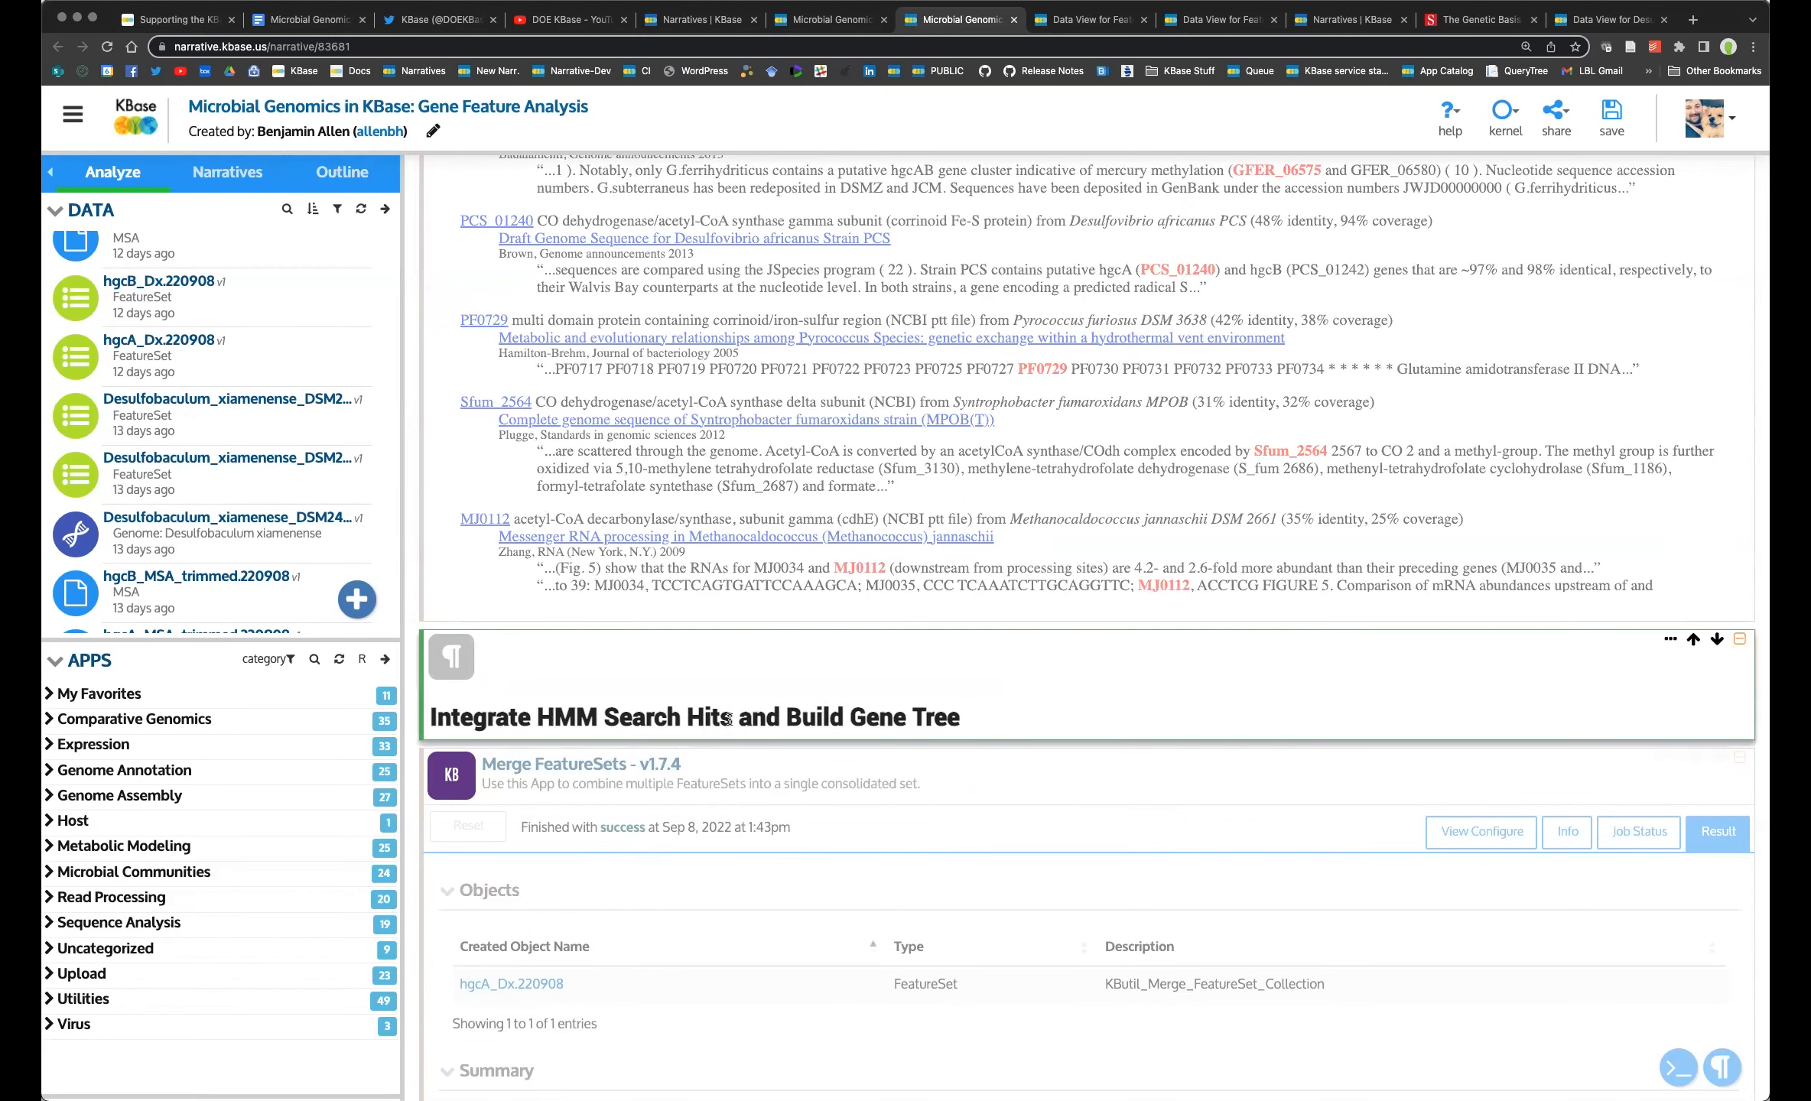
# Look at the Narratives tutorials list and the Drafting Isolate Genomes Narrative, and return to the Gene Feature Analysis Narrative.
pyautogui.click(662, 19)
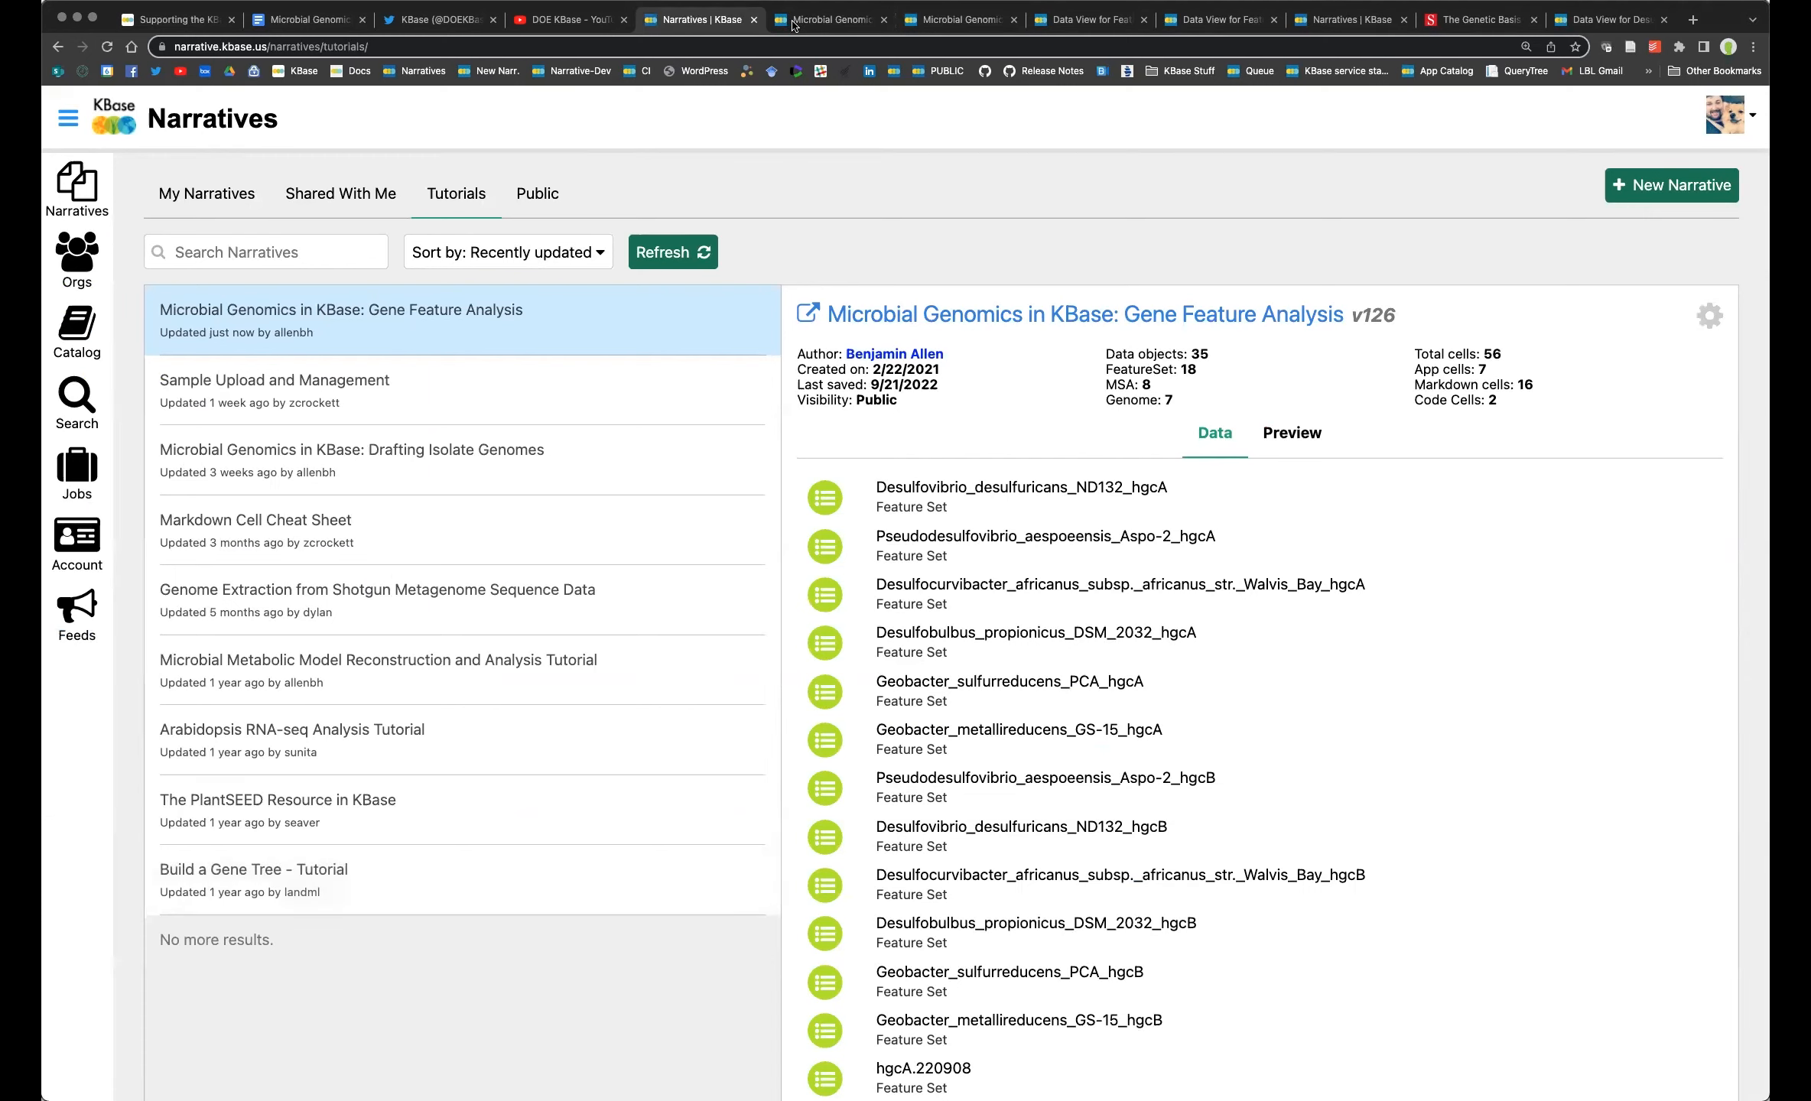
pyautogui.click(793, 25)
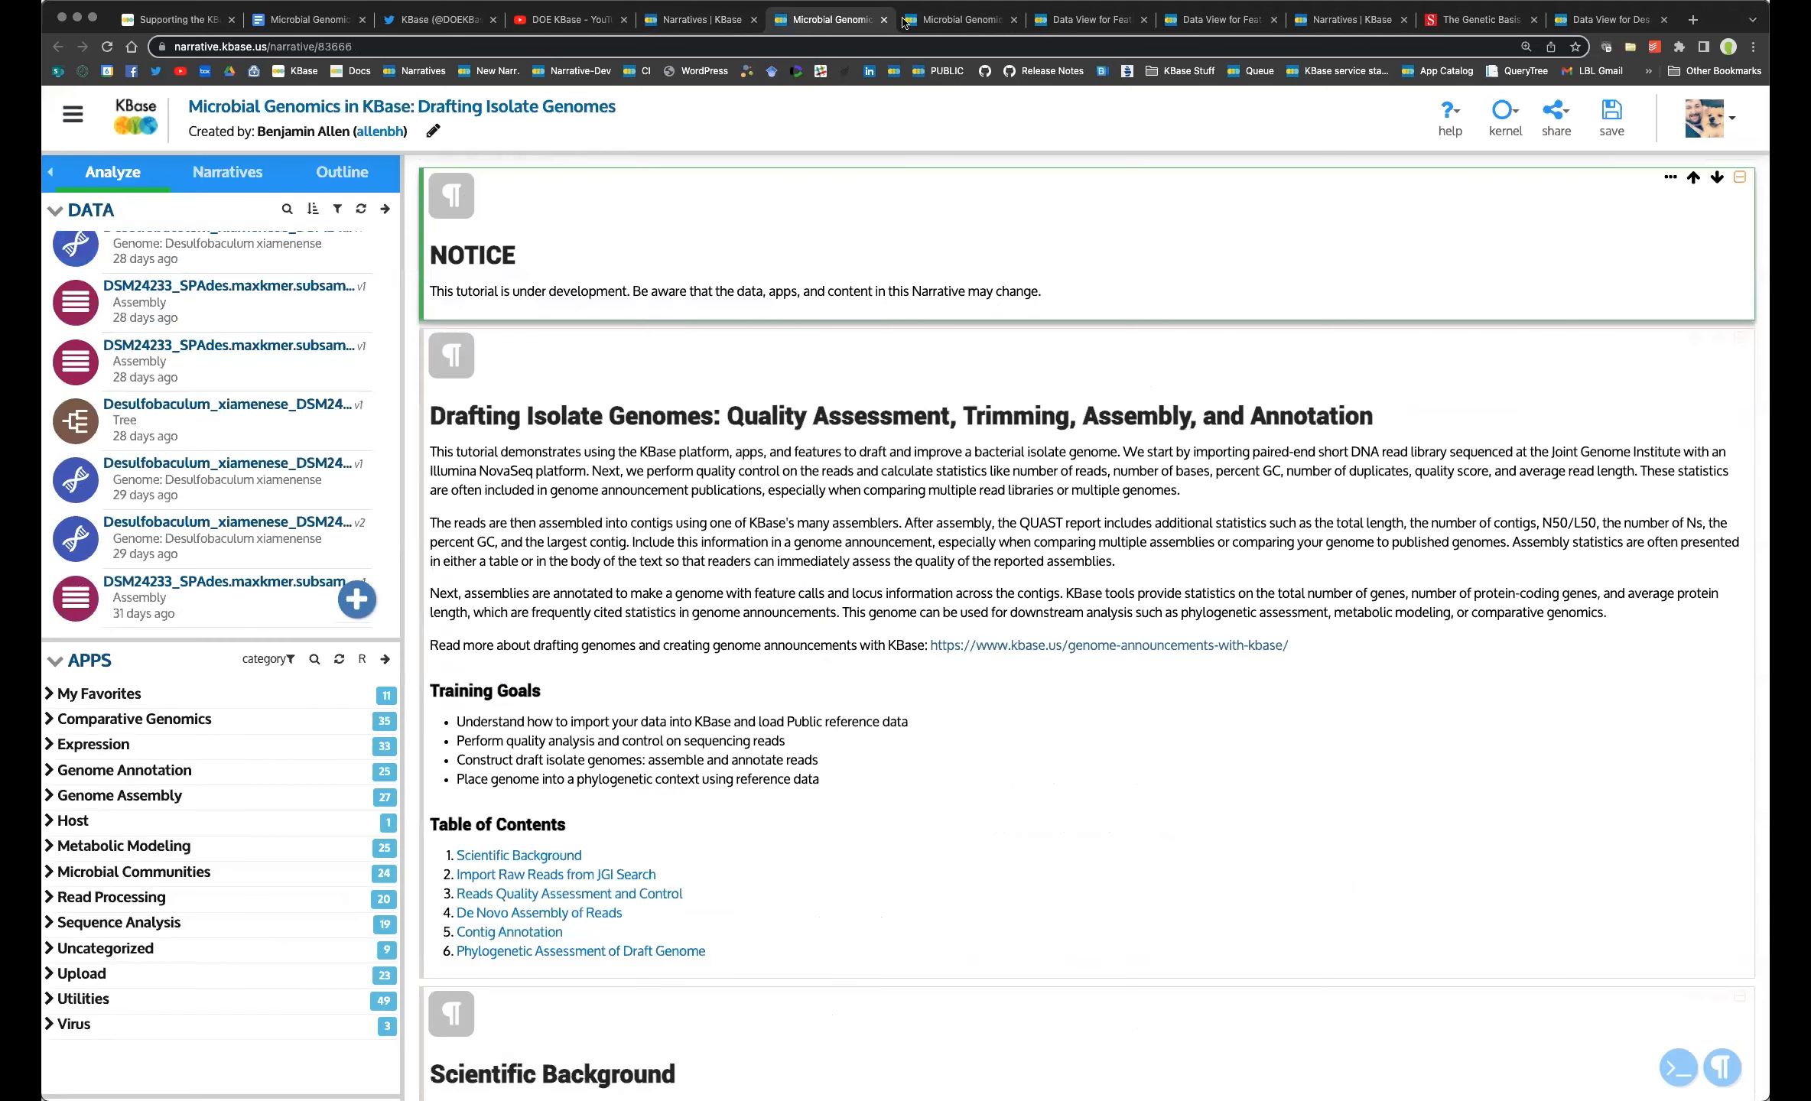
pyautogui.click(945, 23)
# Select the Merge FeatureSets cell that produced hgcA_Dx.220908 and show its configuration.
pyautogui.scroll(-10, 684, 361)
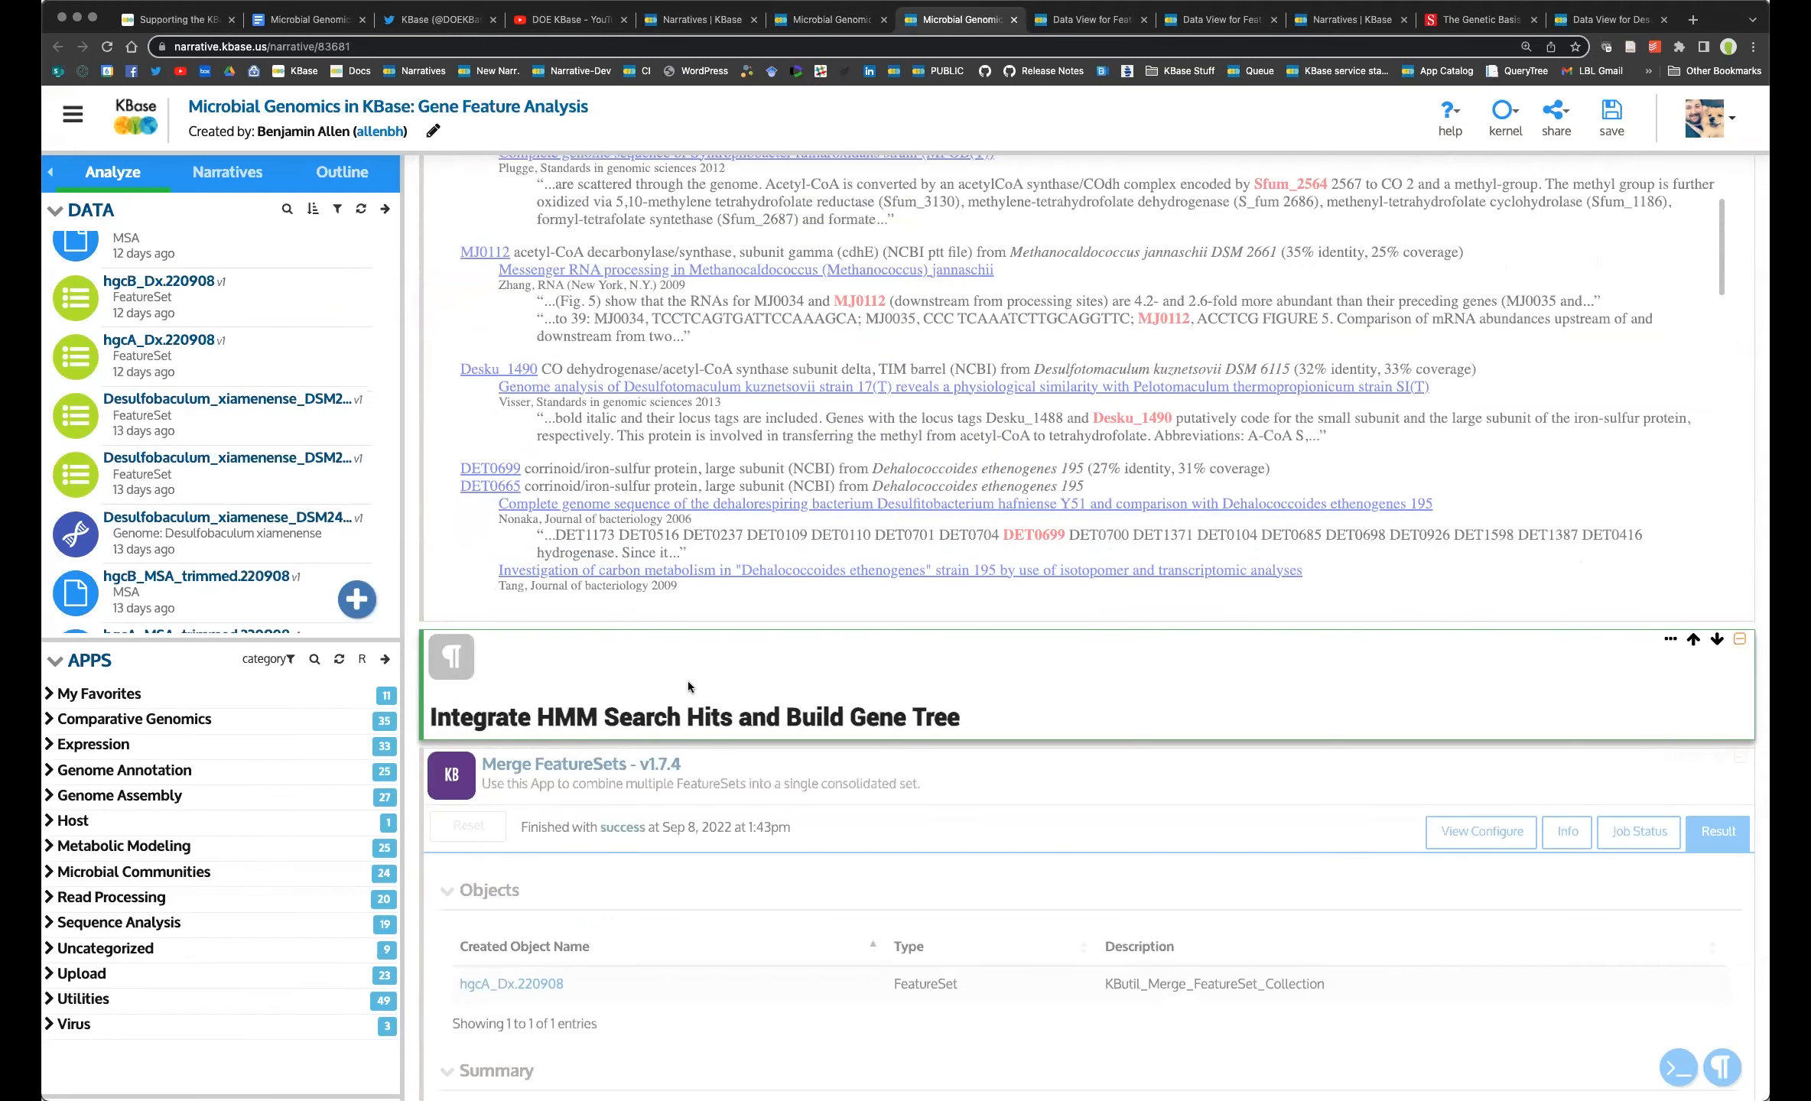
pyautogui.scroll(-2, 719, 672)
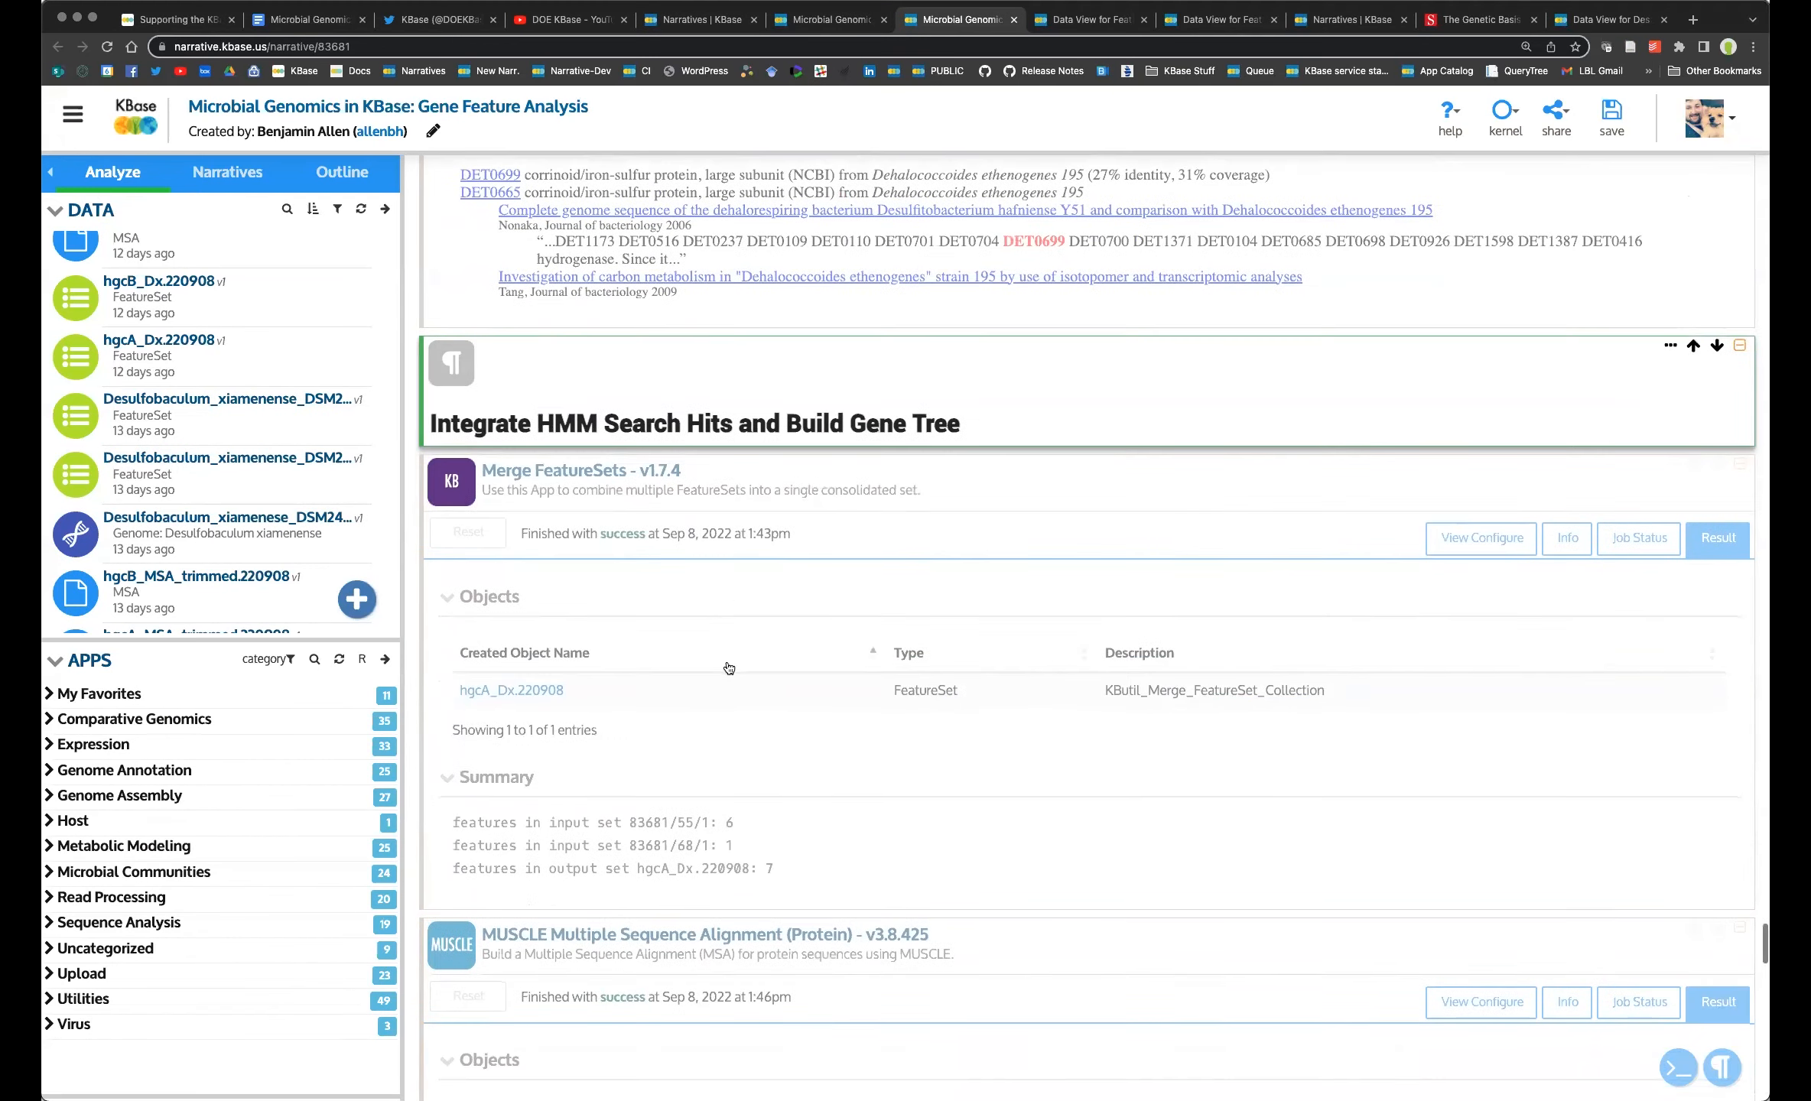
pyautogui.click(762, 541)
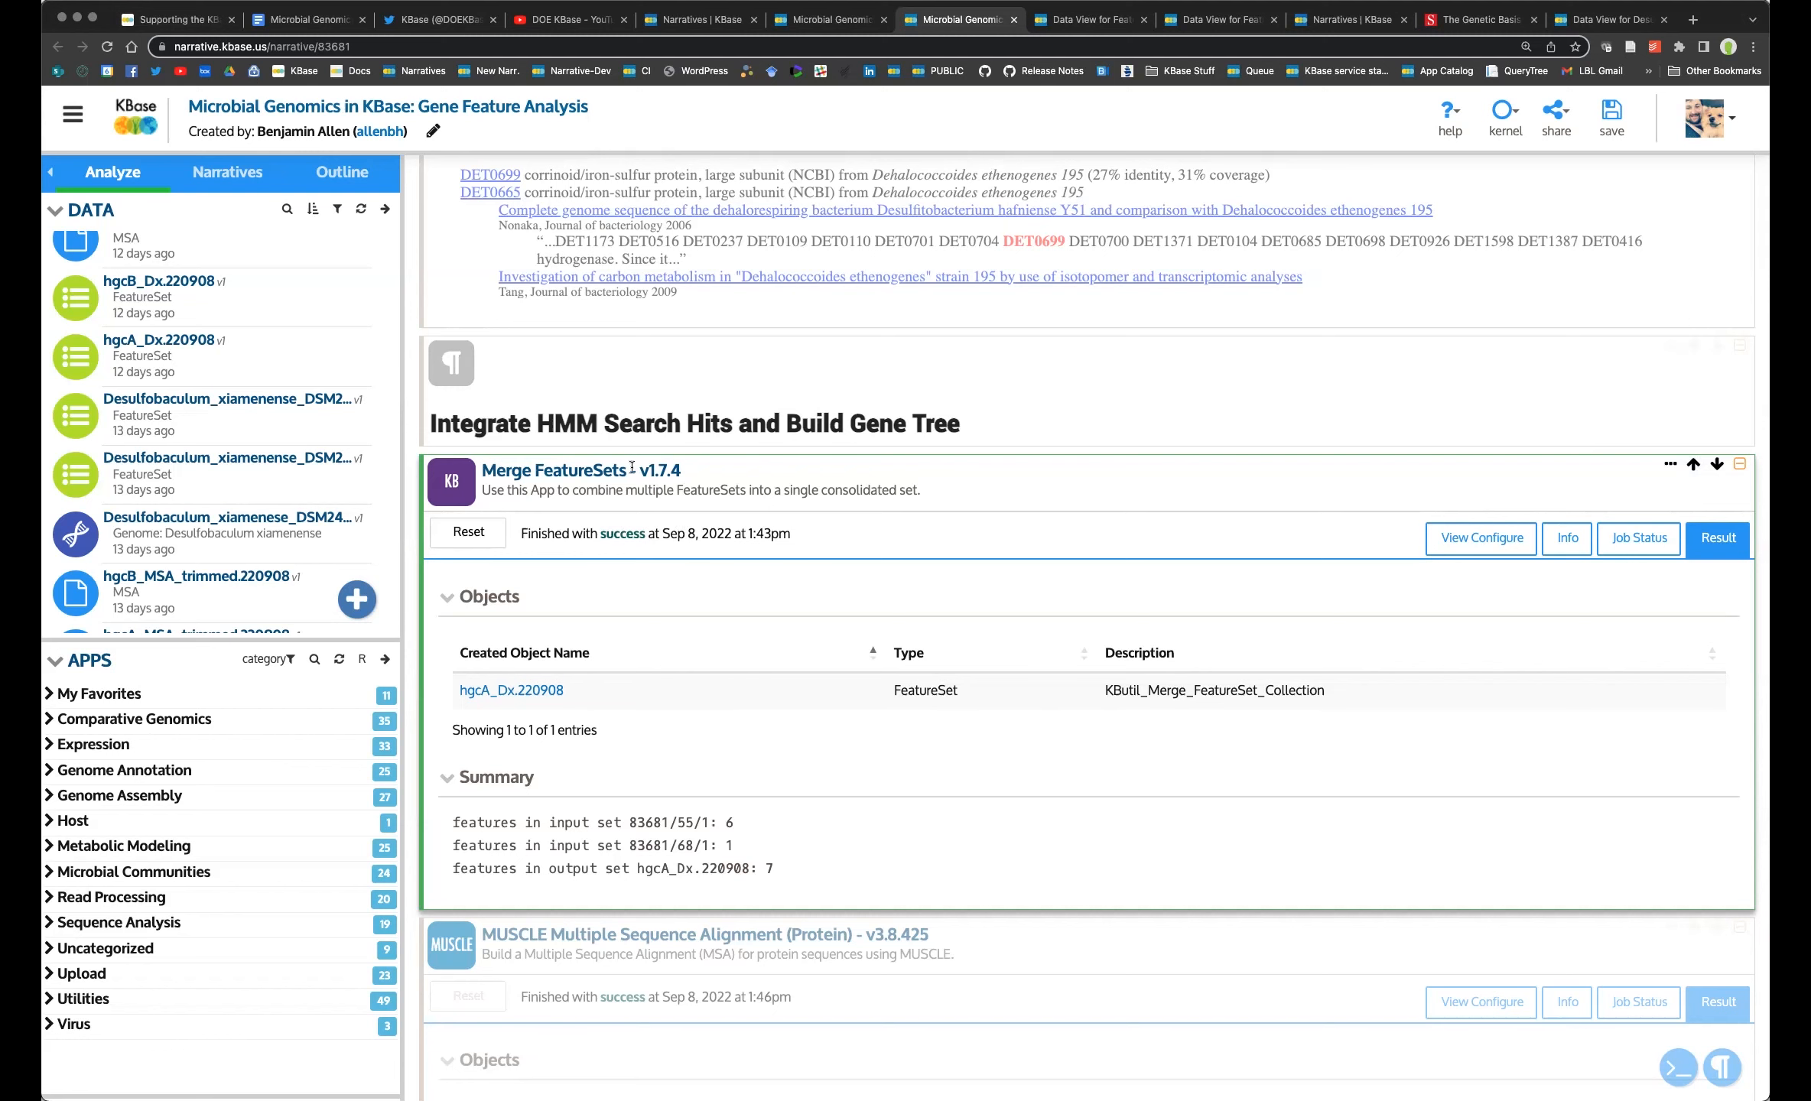
pyautogui.moveTo(625, 468); pyautogui.dragTo(437, 474)
pyautogui.click(1128, 540)
pyautogui.click(1481, 538)
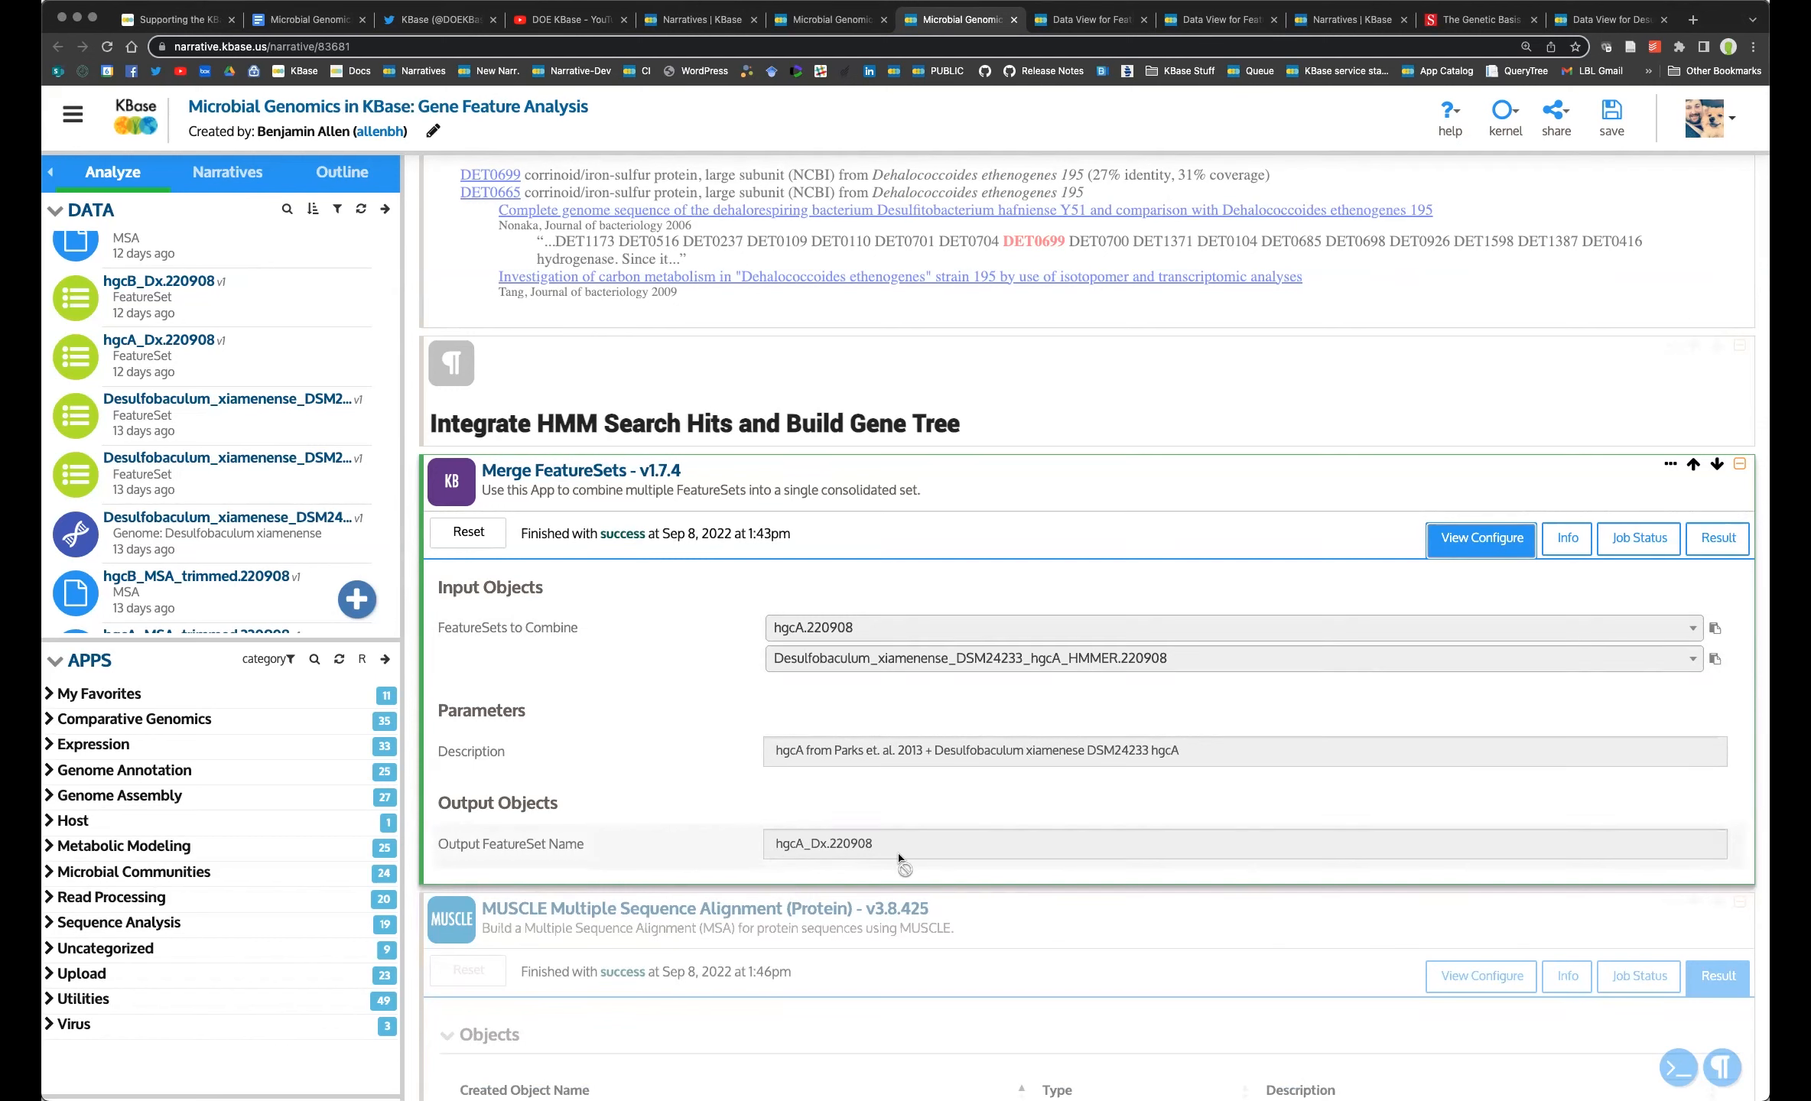
# Select the MUSCLE Multiple Sequence Alignment cell for hgcA_Dx_MSA.220908 and examine the Desulfobaculum xiamenense row in its alignment summary.
pyautogui.scroll(-5, 686, 818)
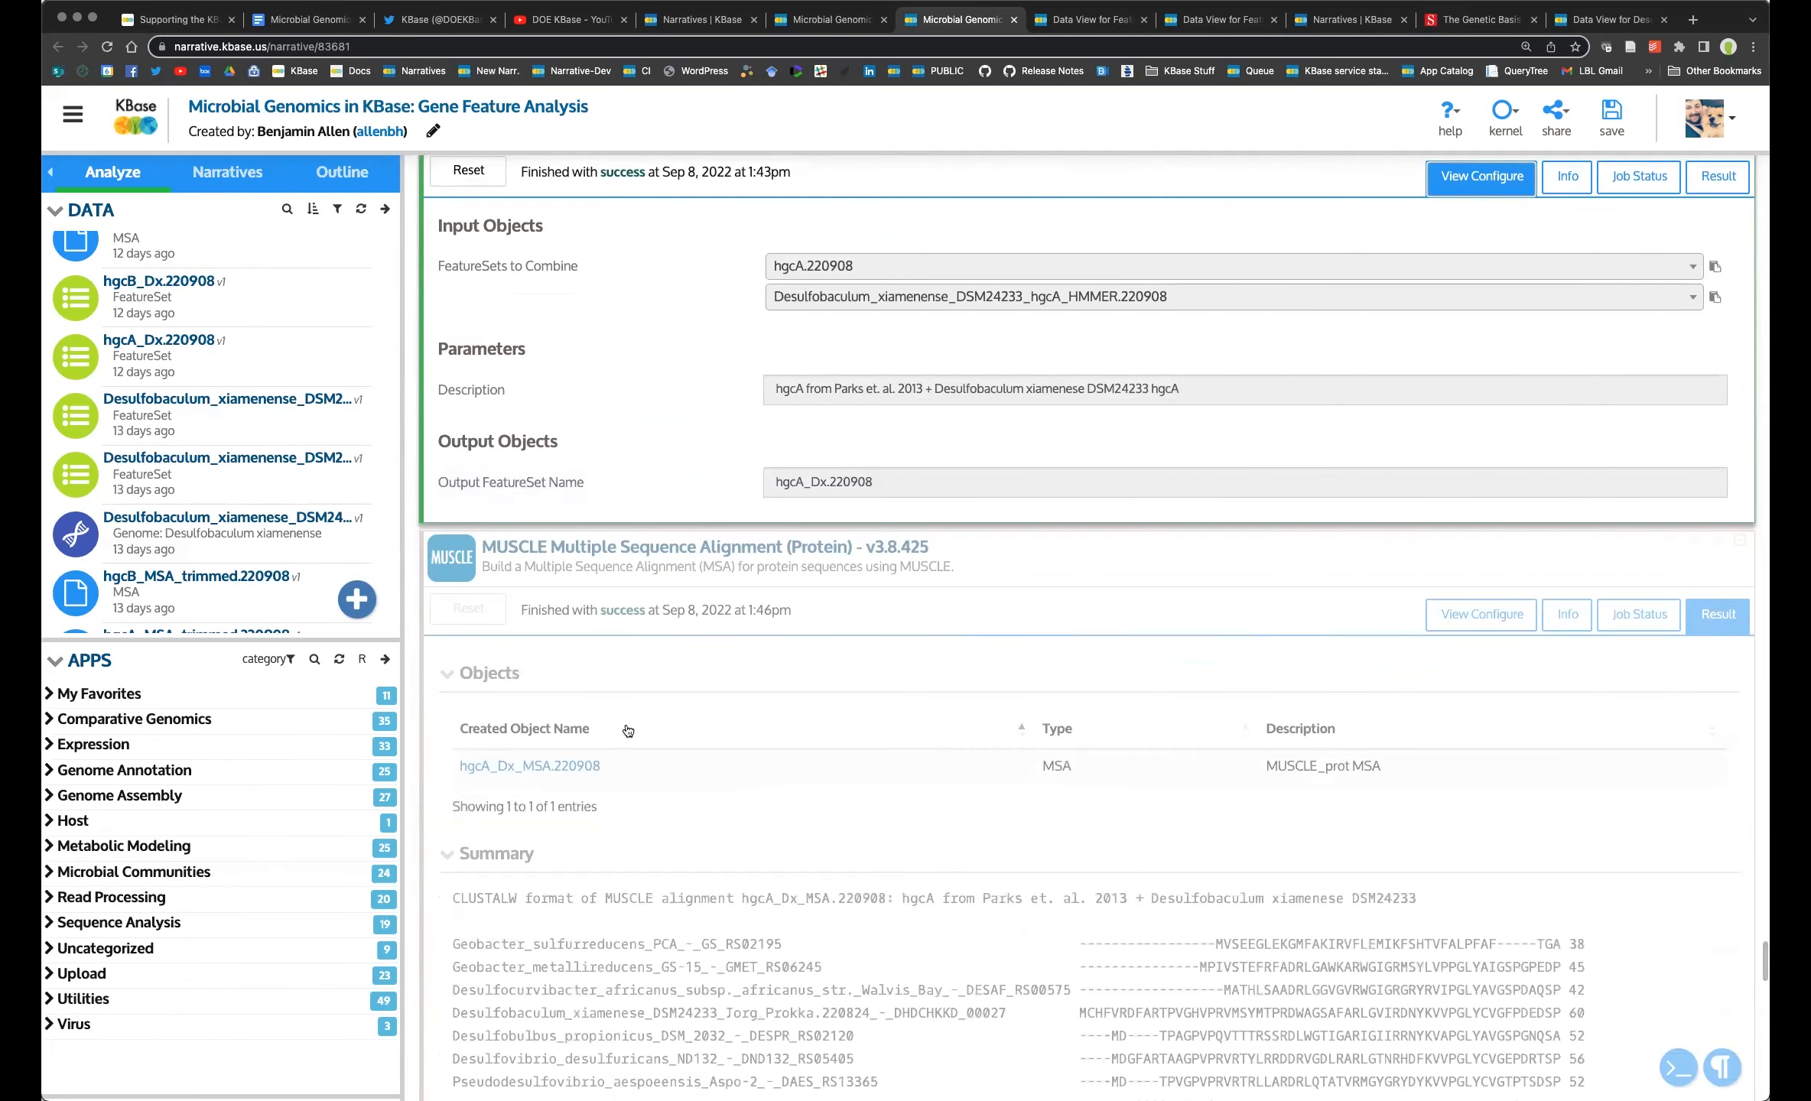
pyautogui.click(749, 579)
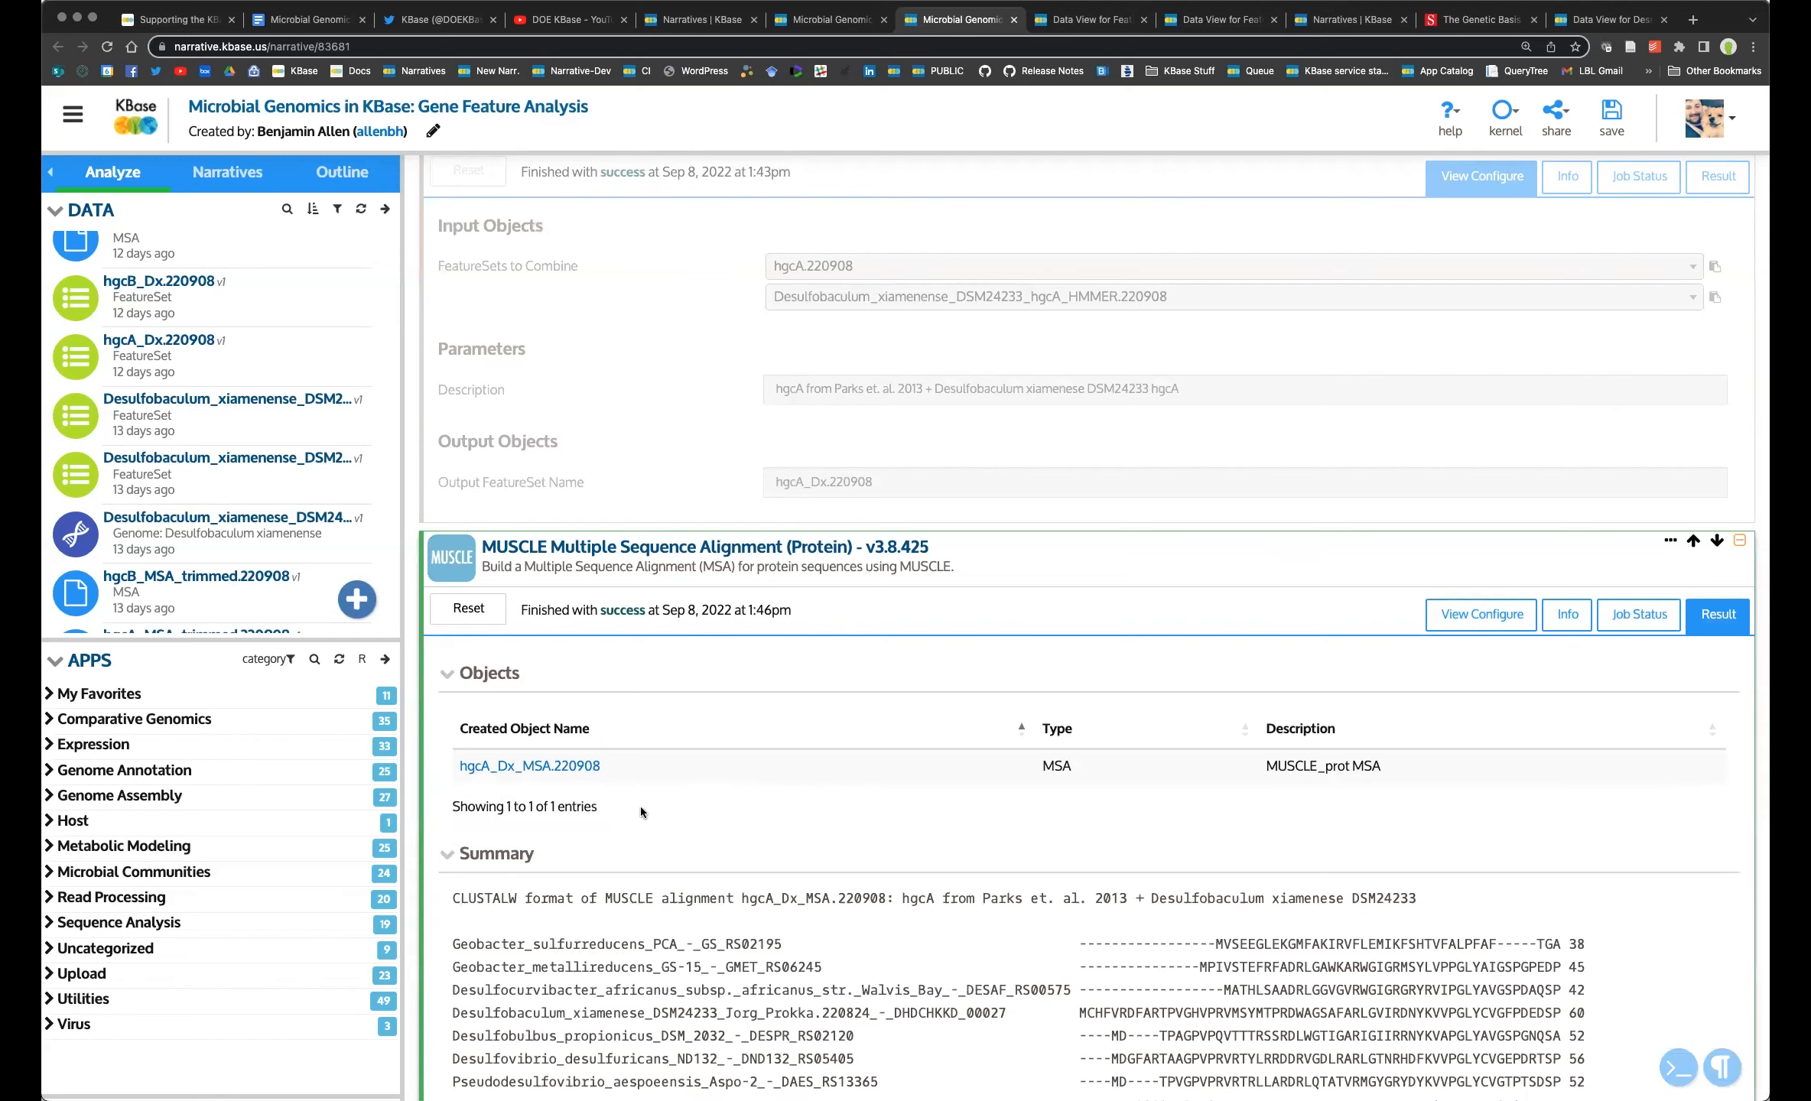
pyautogui.scroll(-1, 619, 799)
pyautogui.scroll(-3, 720, 625)
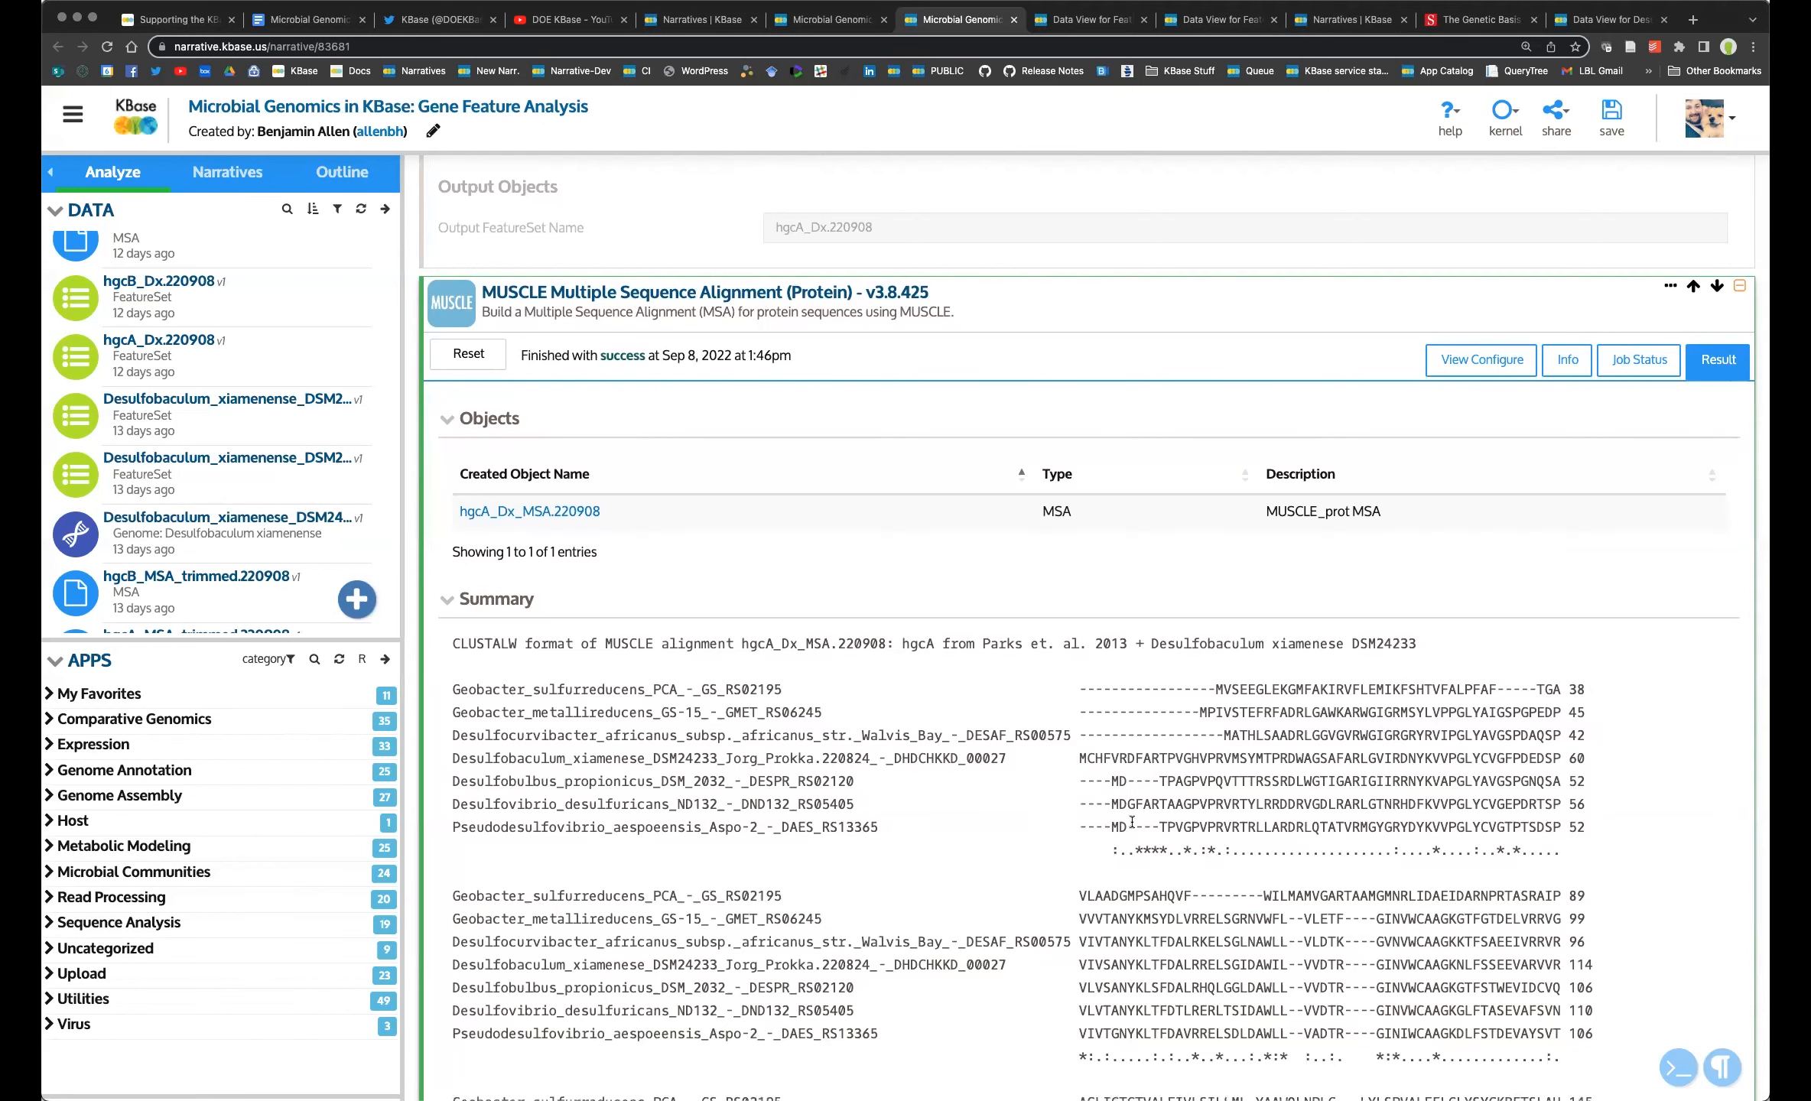
pyautogui.scroll(-3, 484, 948)
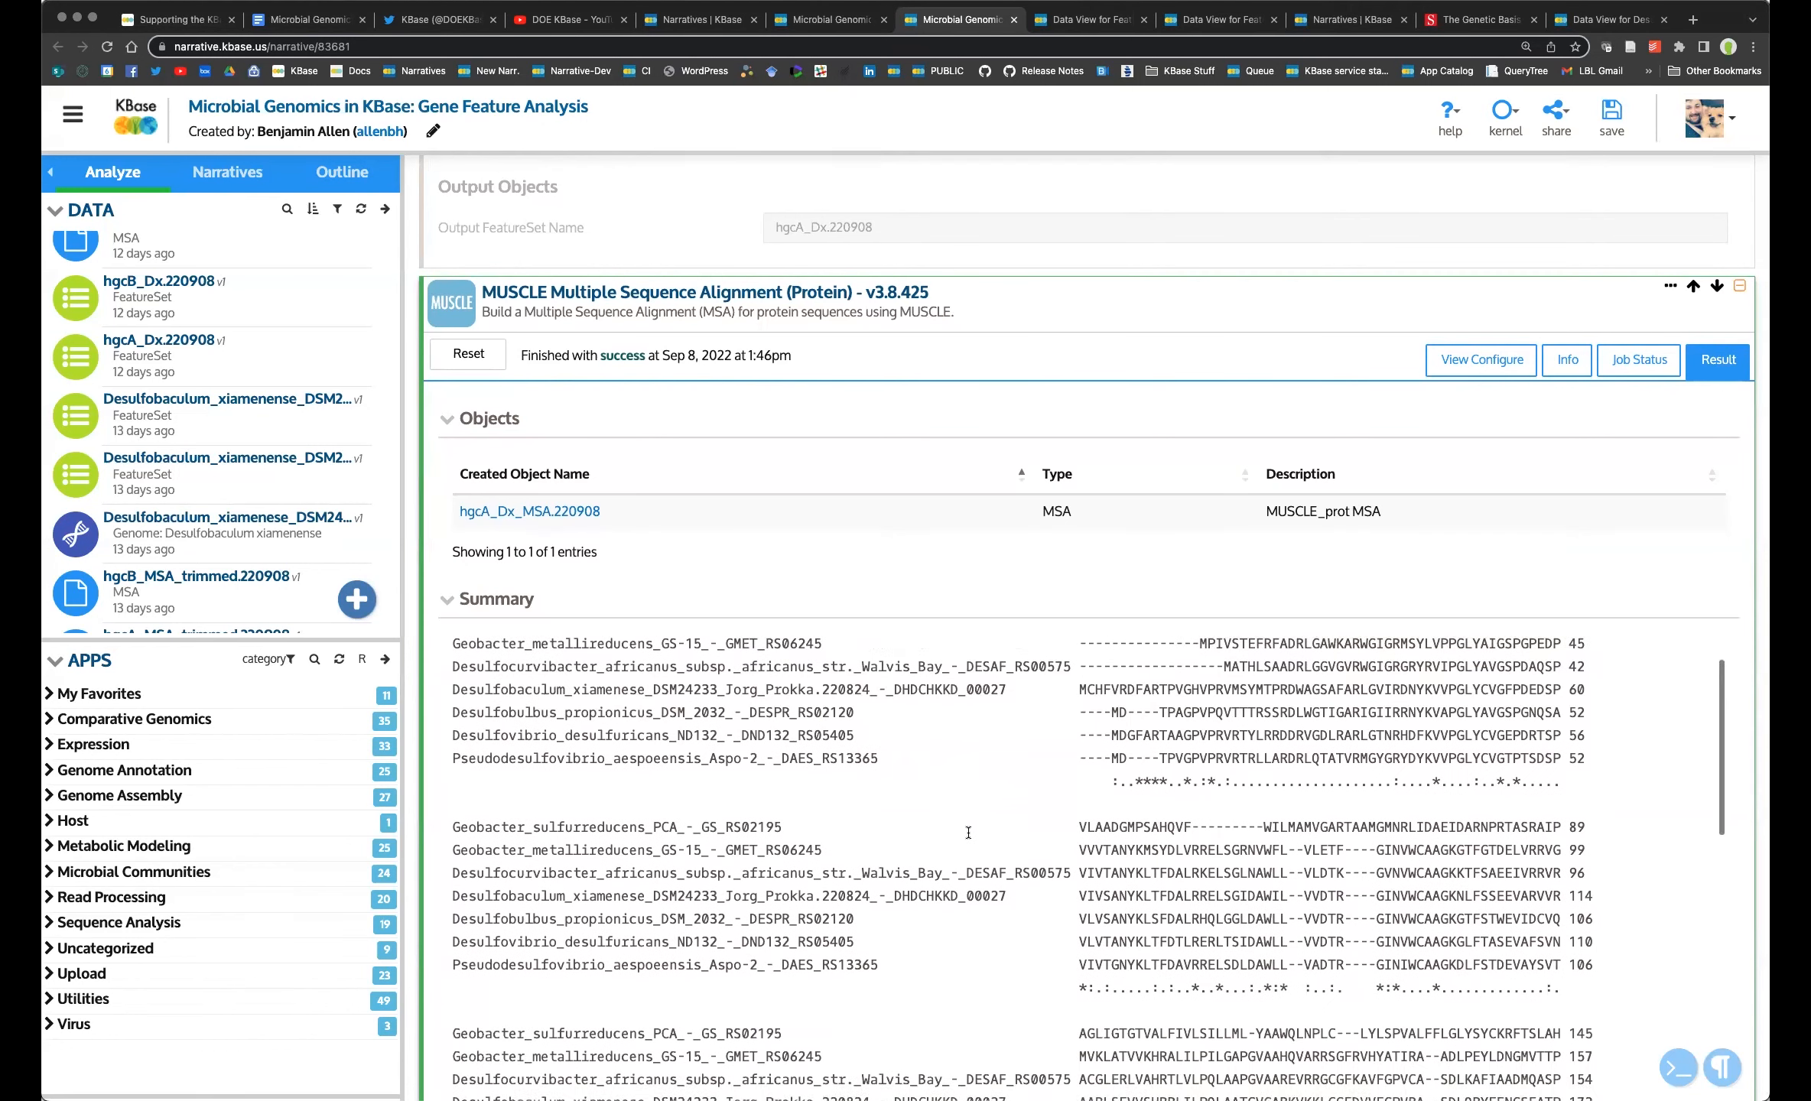
pyautogui.moveTo(623, 837); pyautogui.dragTo(518, 836)
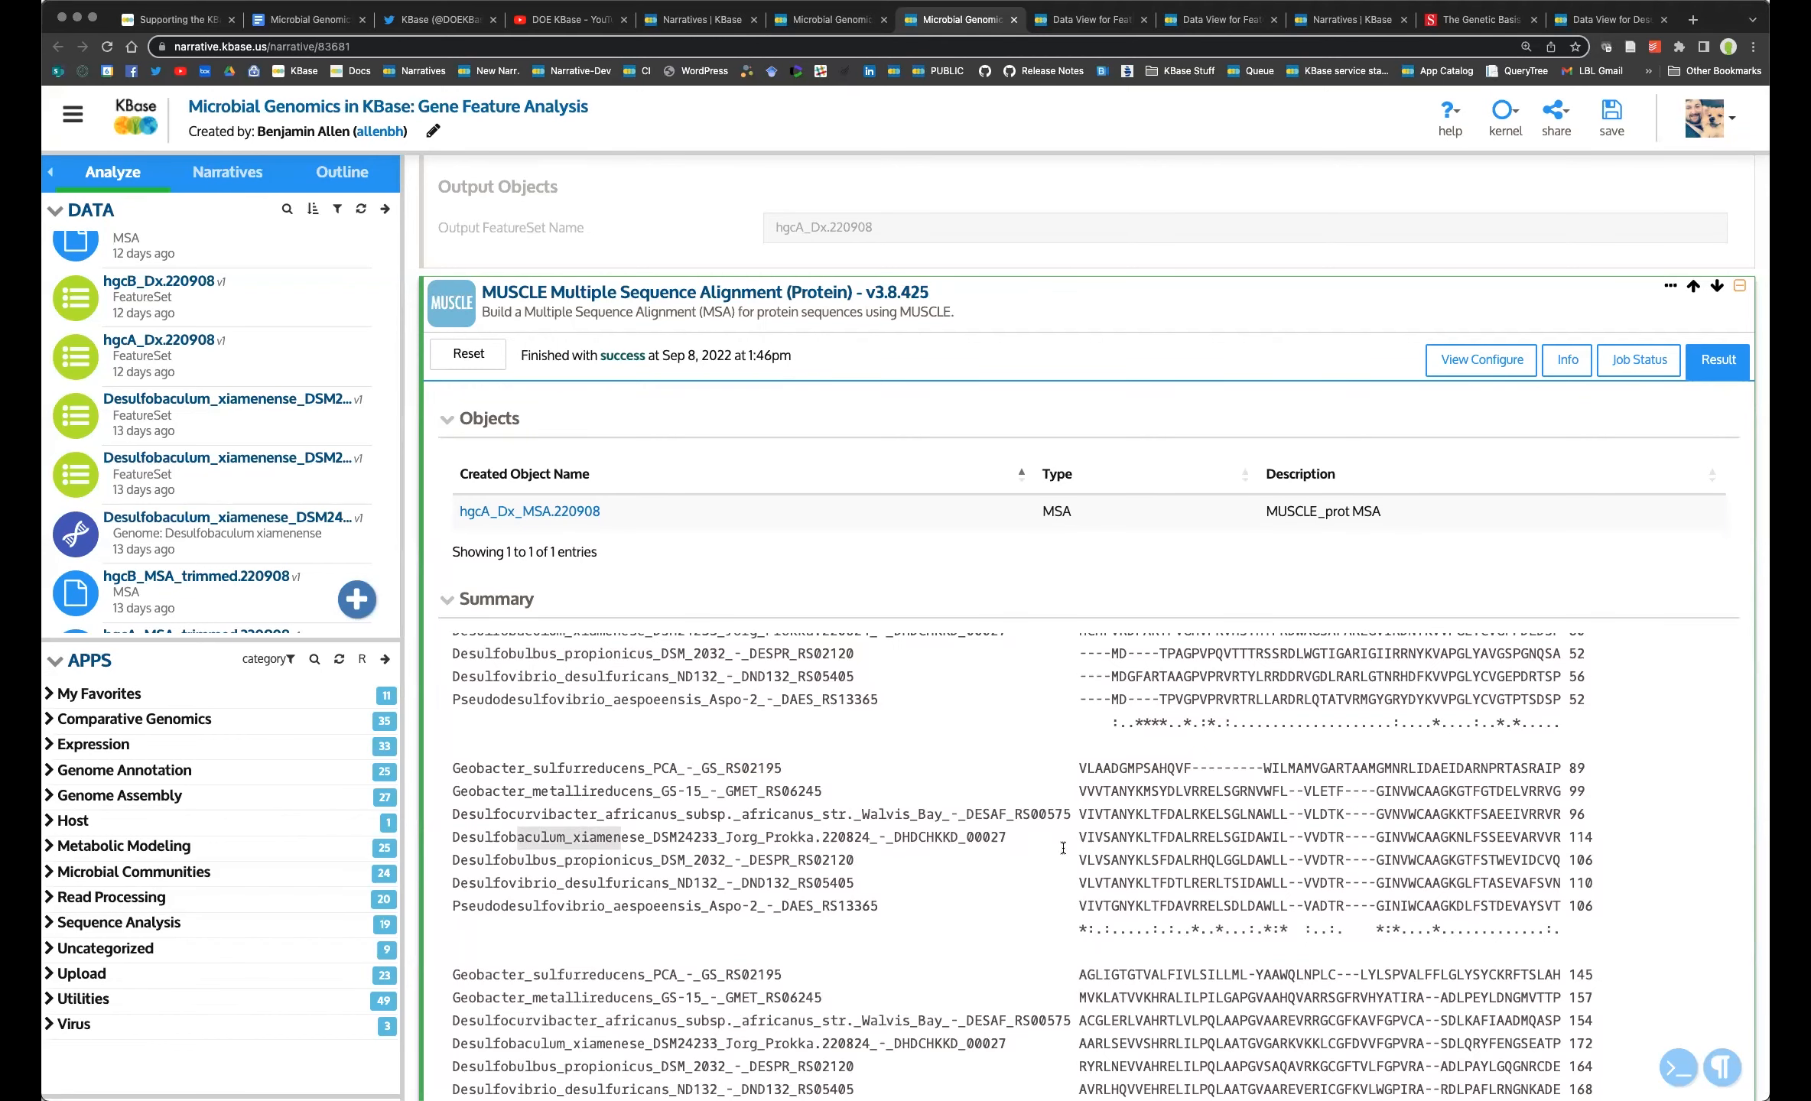
pyautogui.scroll(-4, 895, 944)
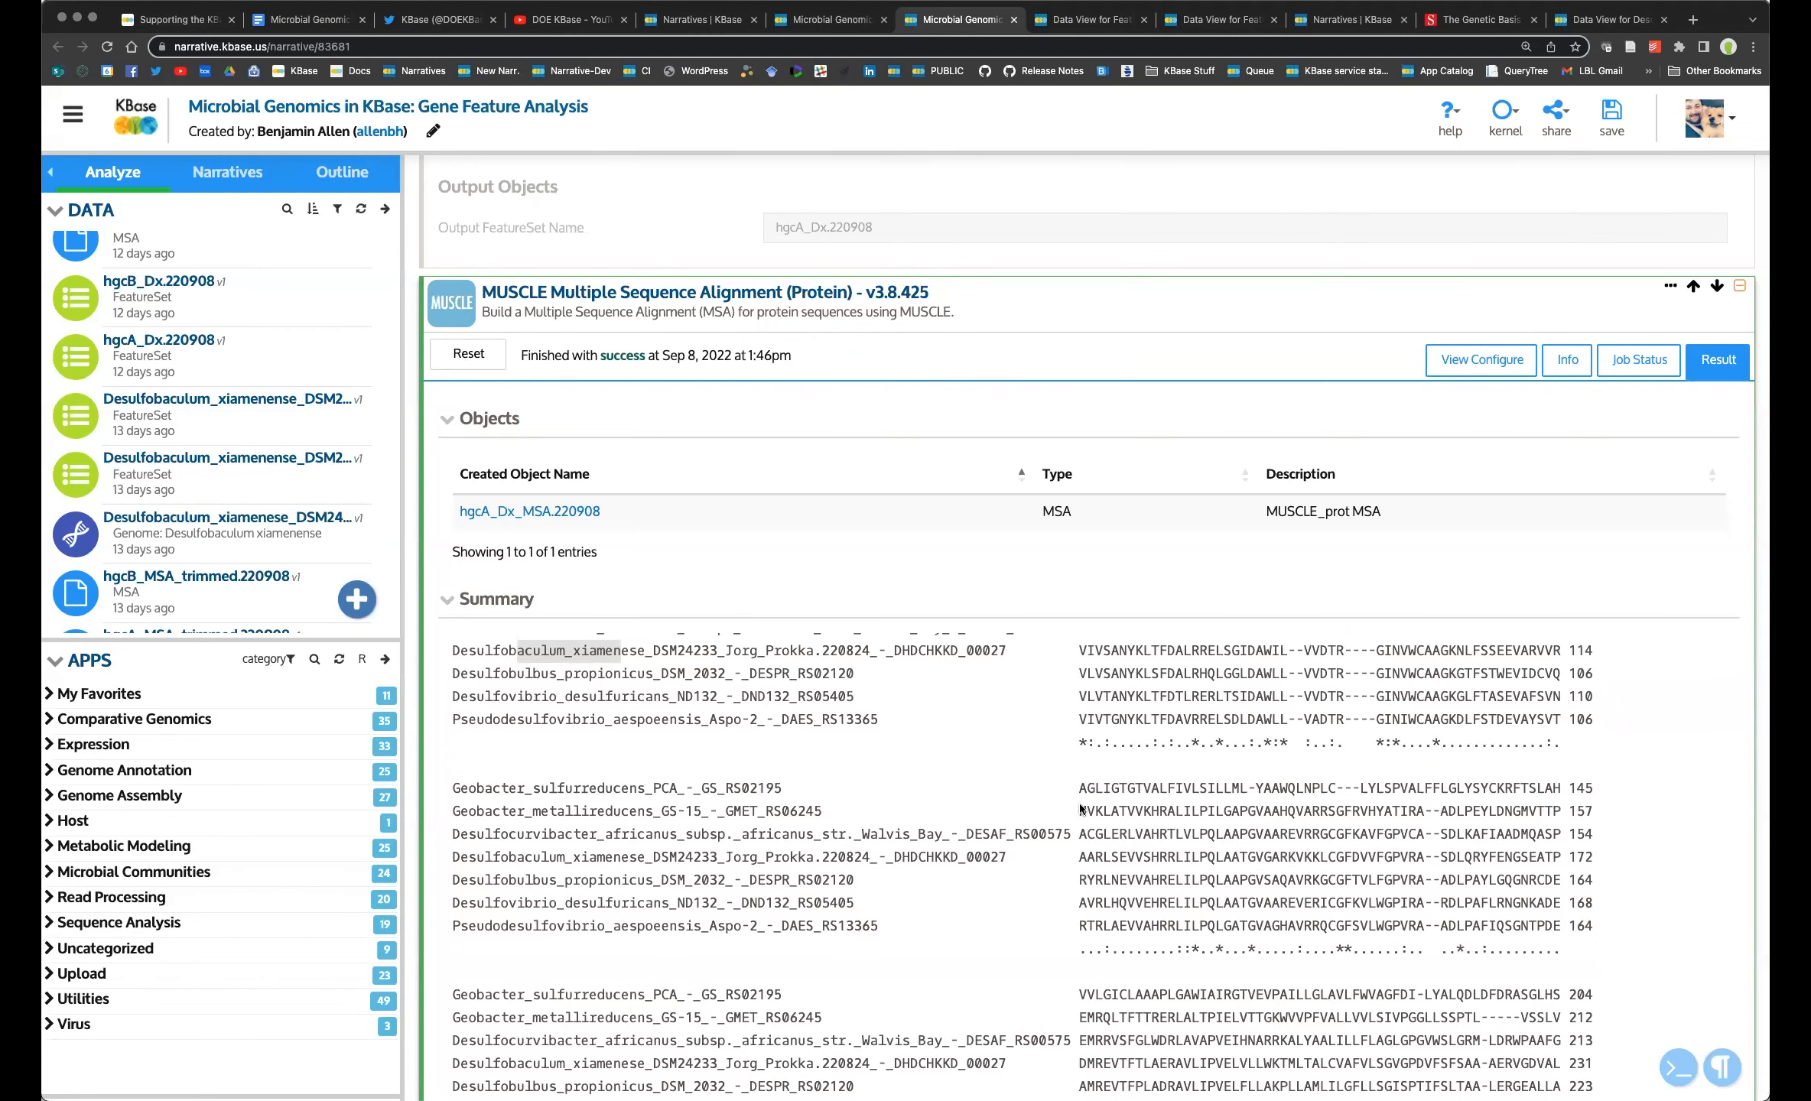
pyautogui.scroll(-2, 946, 824)
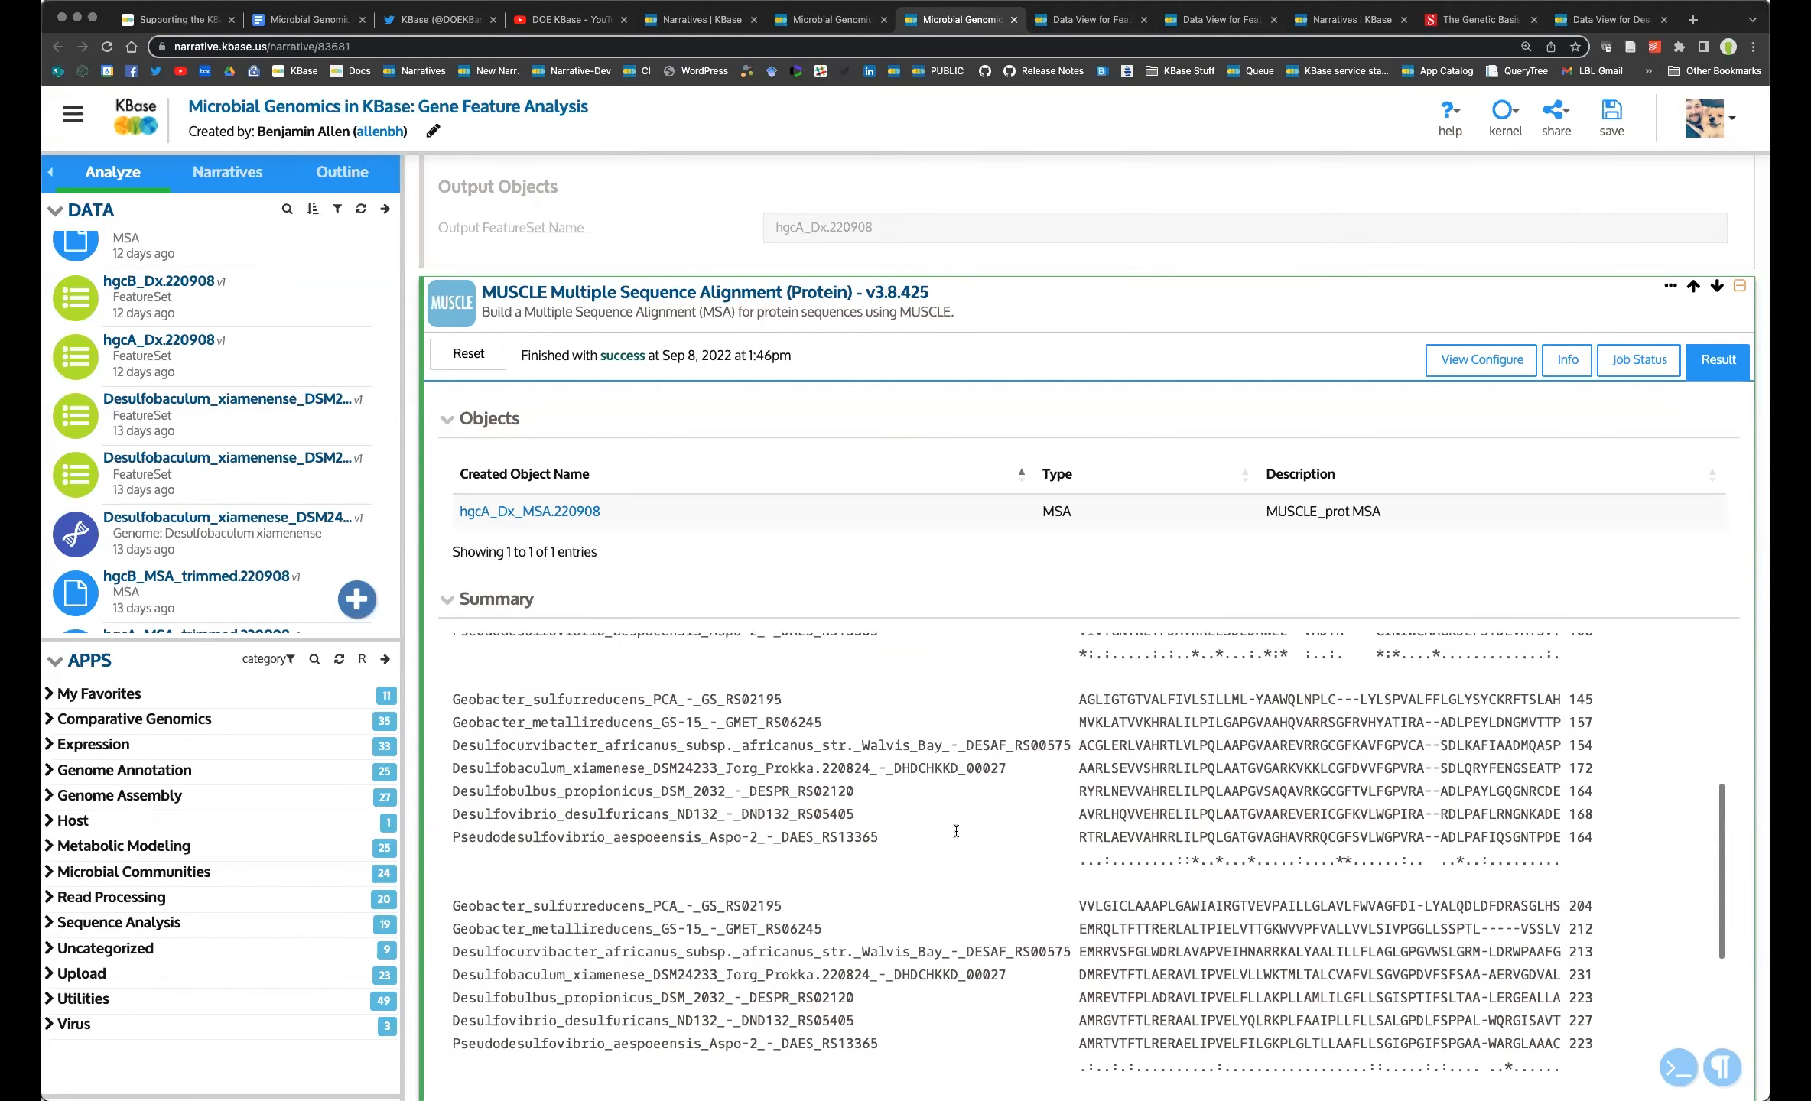
pyautogui.scroll(-4, 599, 700)
# Select the GBLOCKS cell for hgcA_Dx_MSA_trimmed.220908 and review its trimmed alignment summary and output files.
pyautogui.scroll(-10, 490, 510)
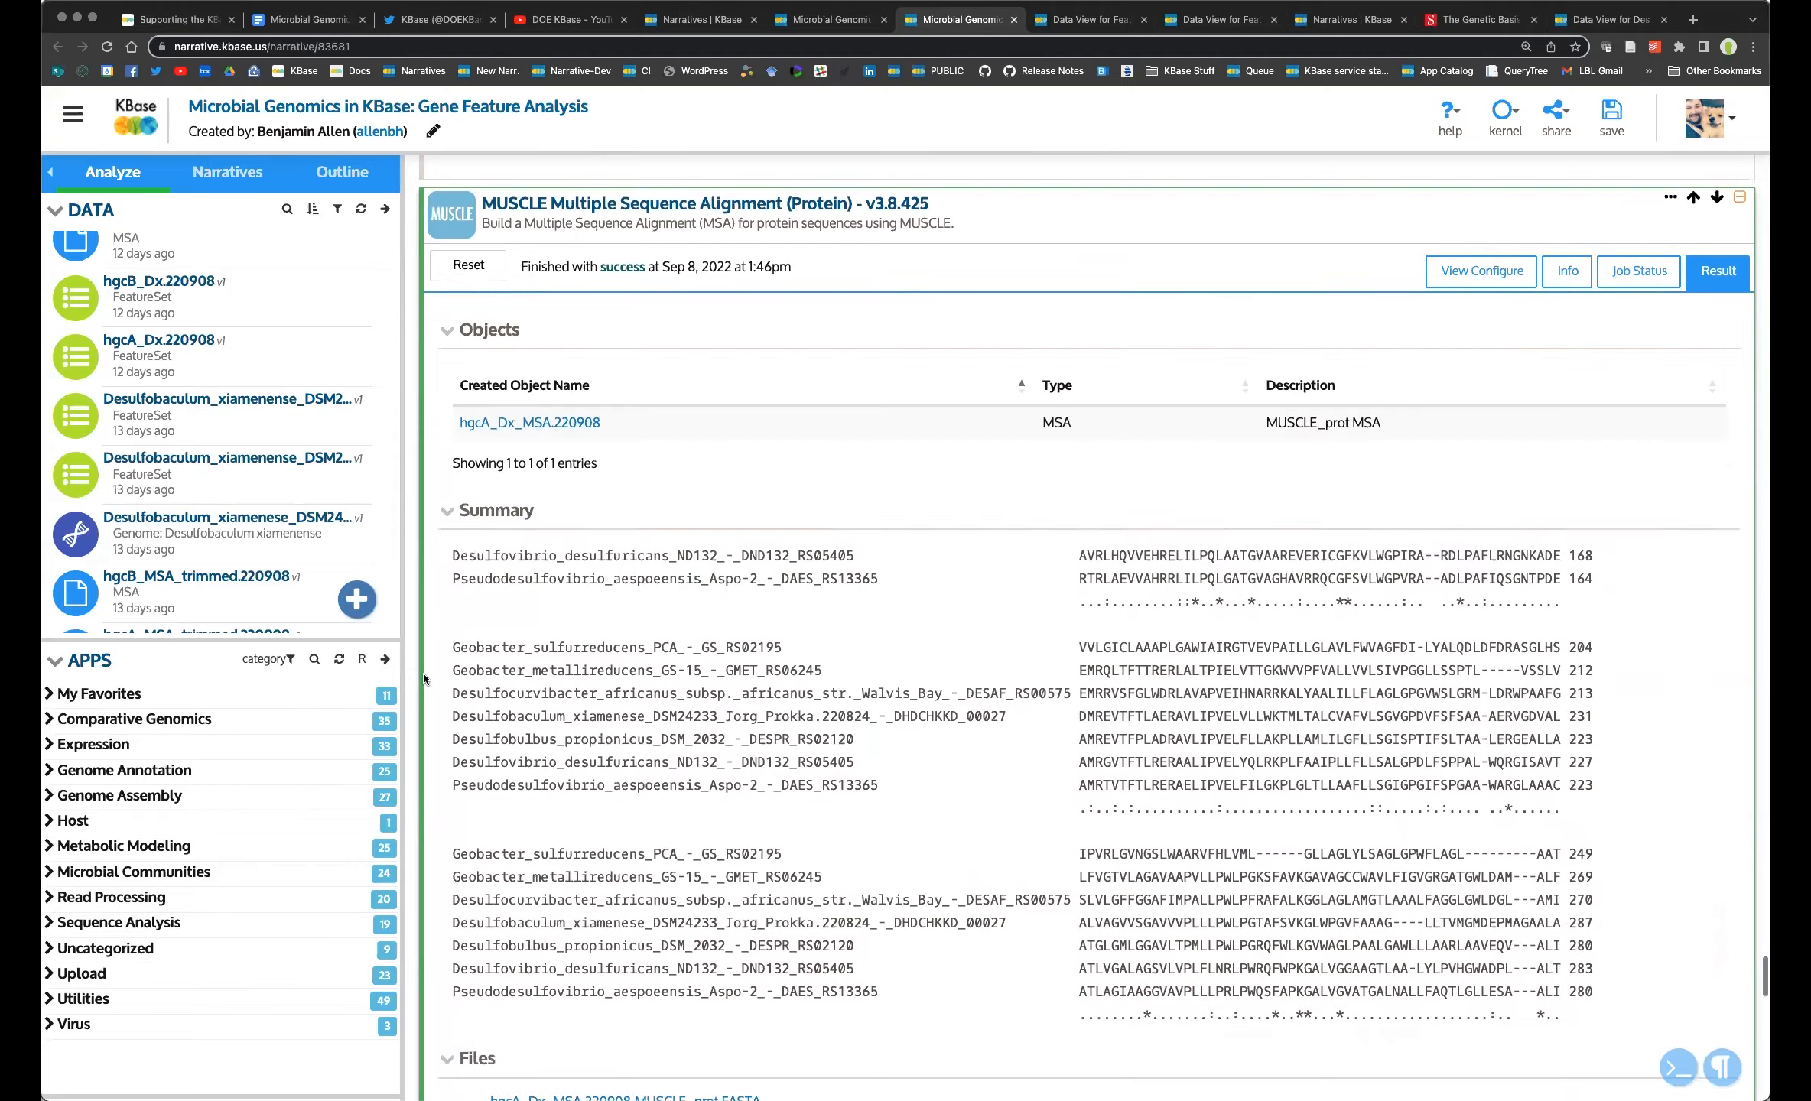
pyautogui.click(626, 545)
pyautogui.scroll(-2, 414, 689)
pyautogui.scroll(-9, 414, 689)
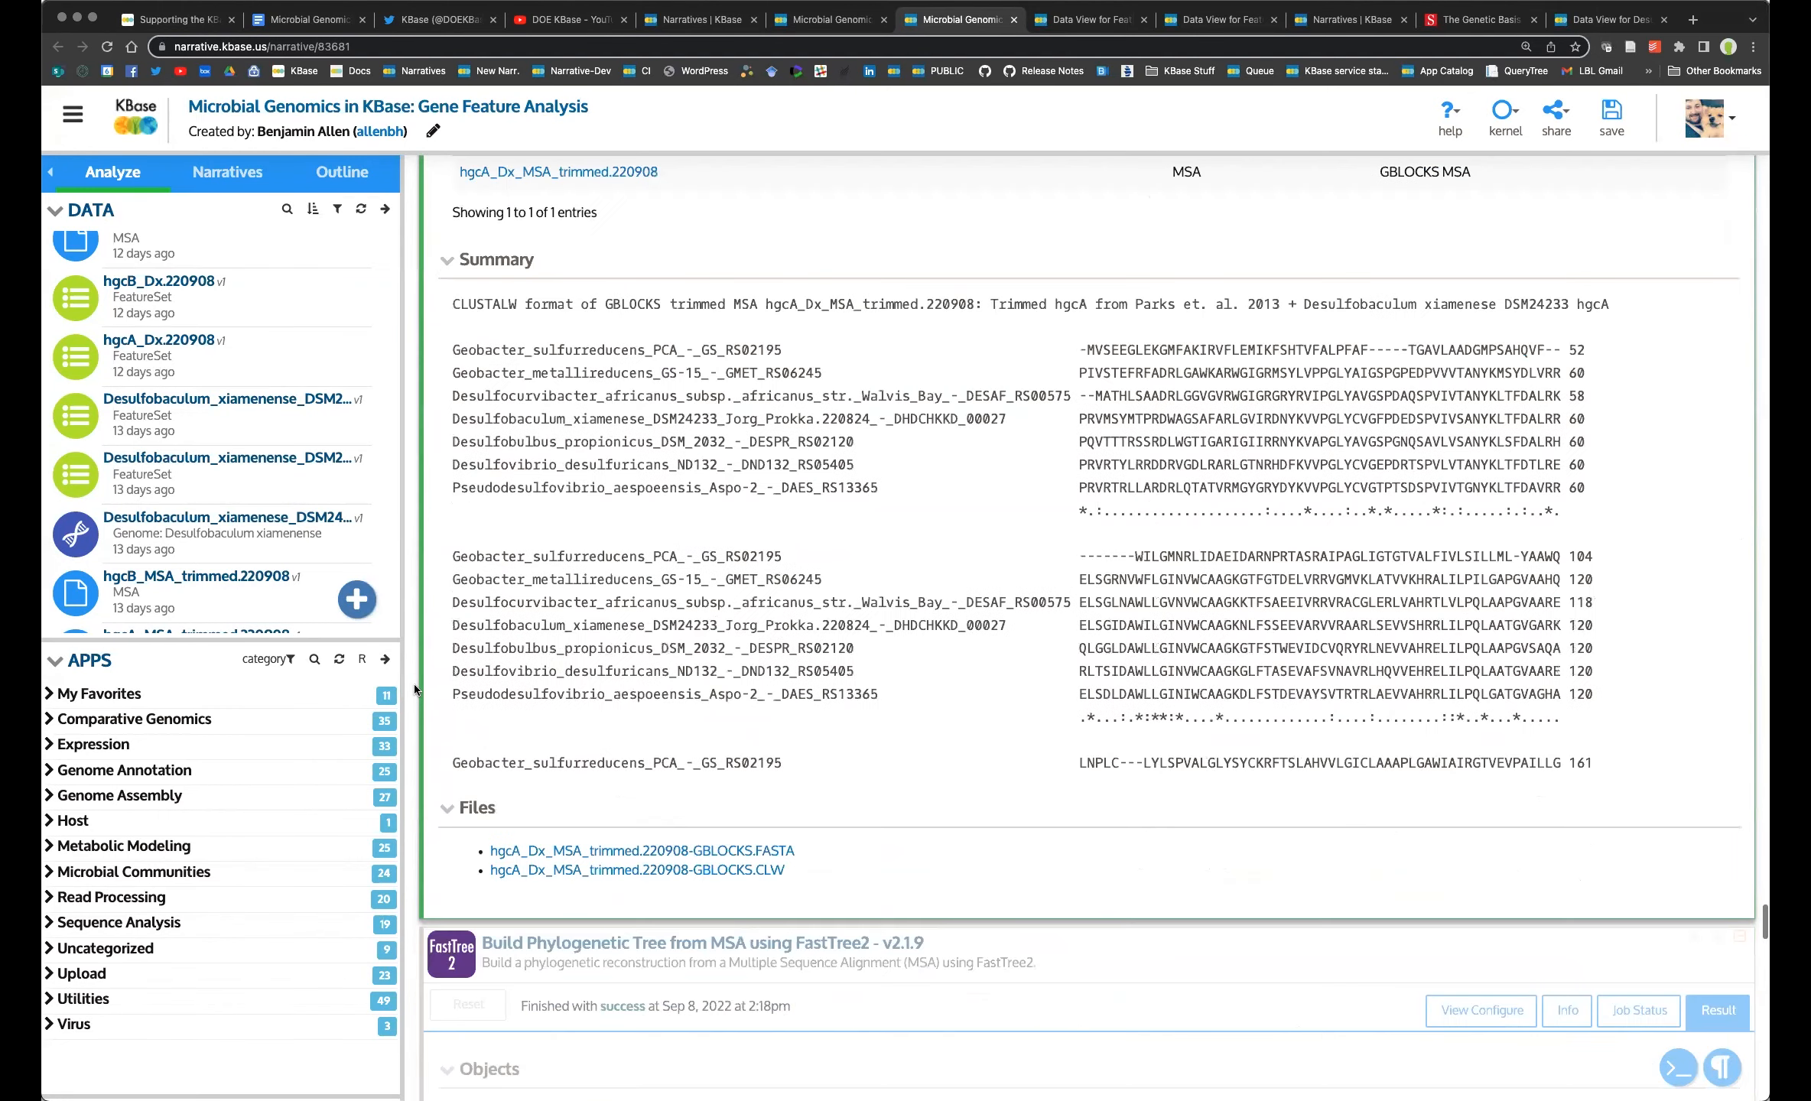
# Select the FastTree2 cell for hgcA_Dx_Tree.220908 and examine the hgcA gene tree in its report.
pyautogui.scroll(-4, 416, 689)
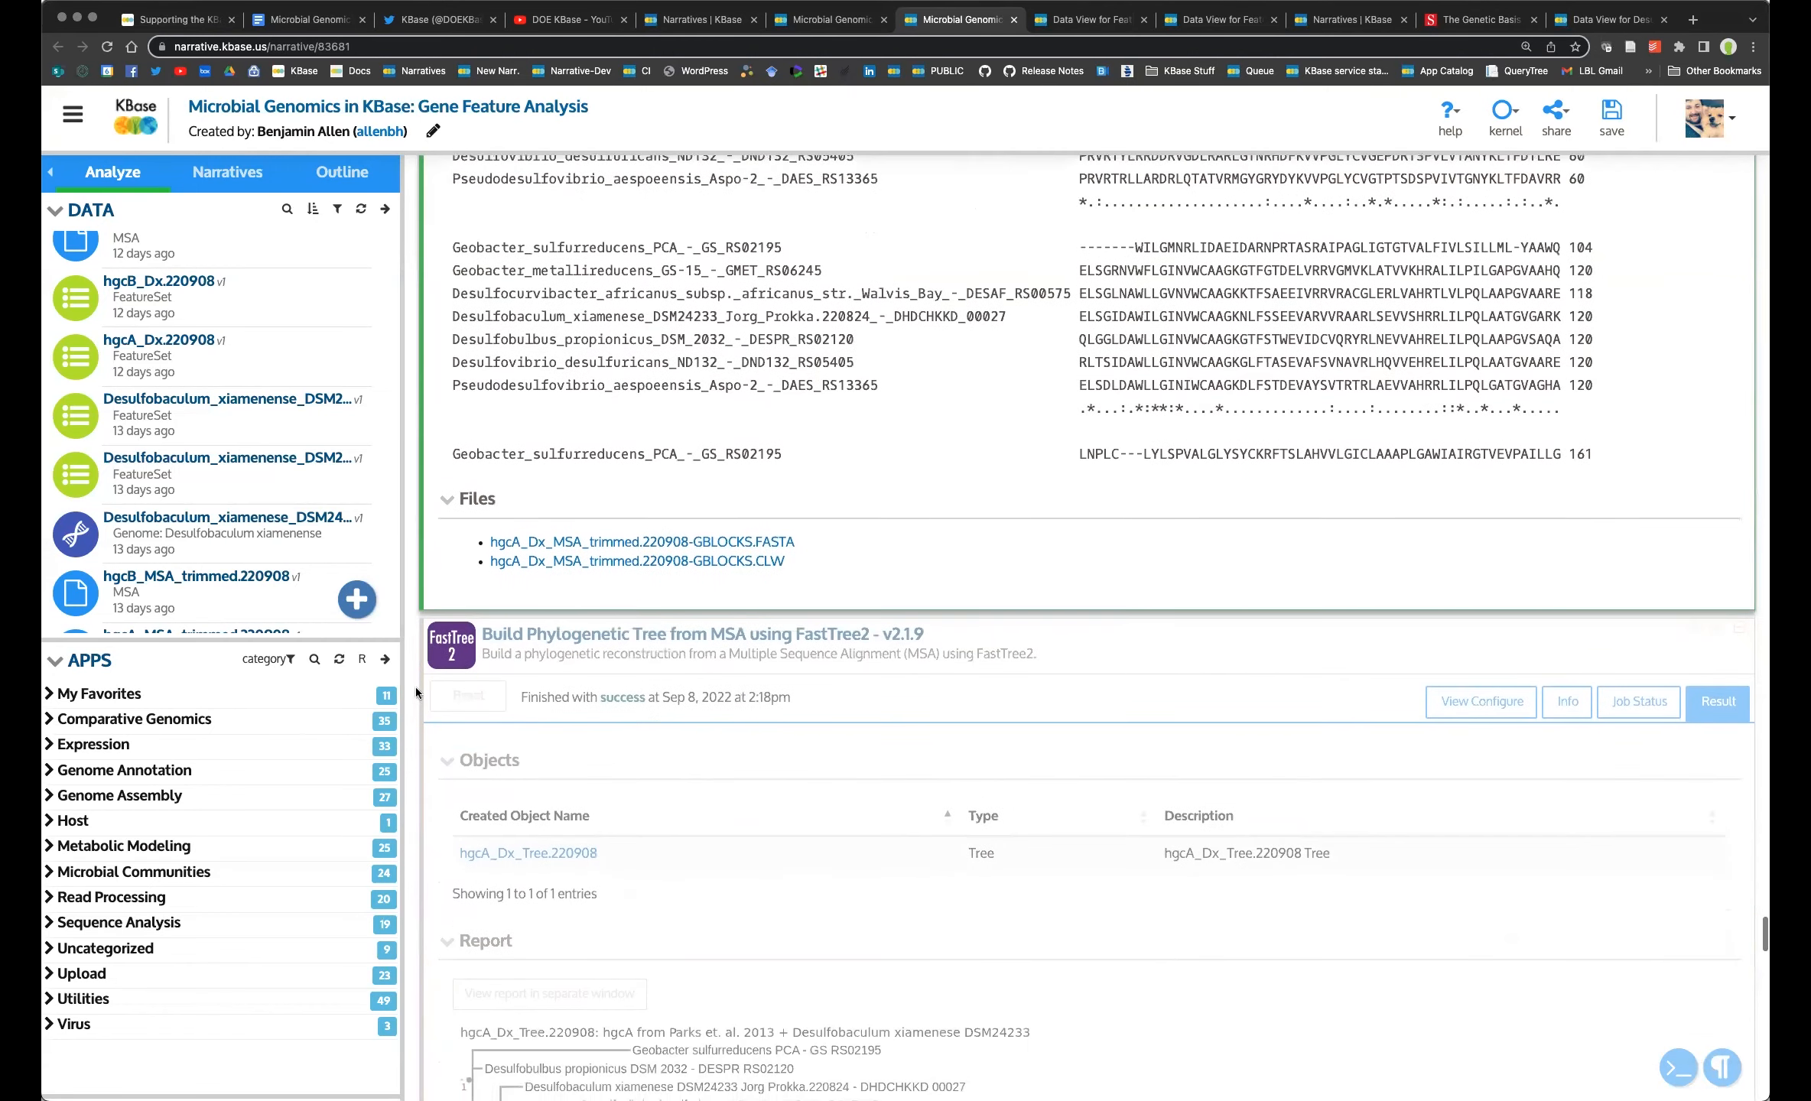
pyautogui.click(597, 442)
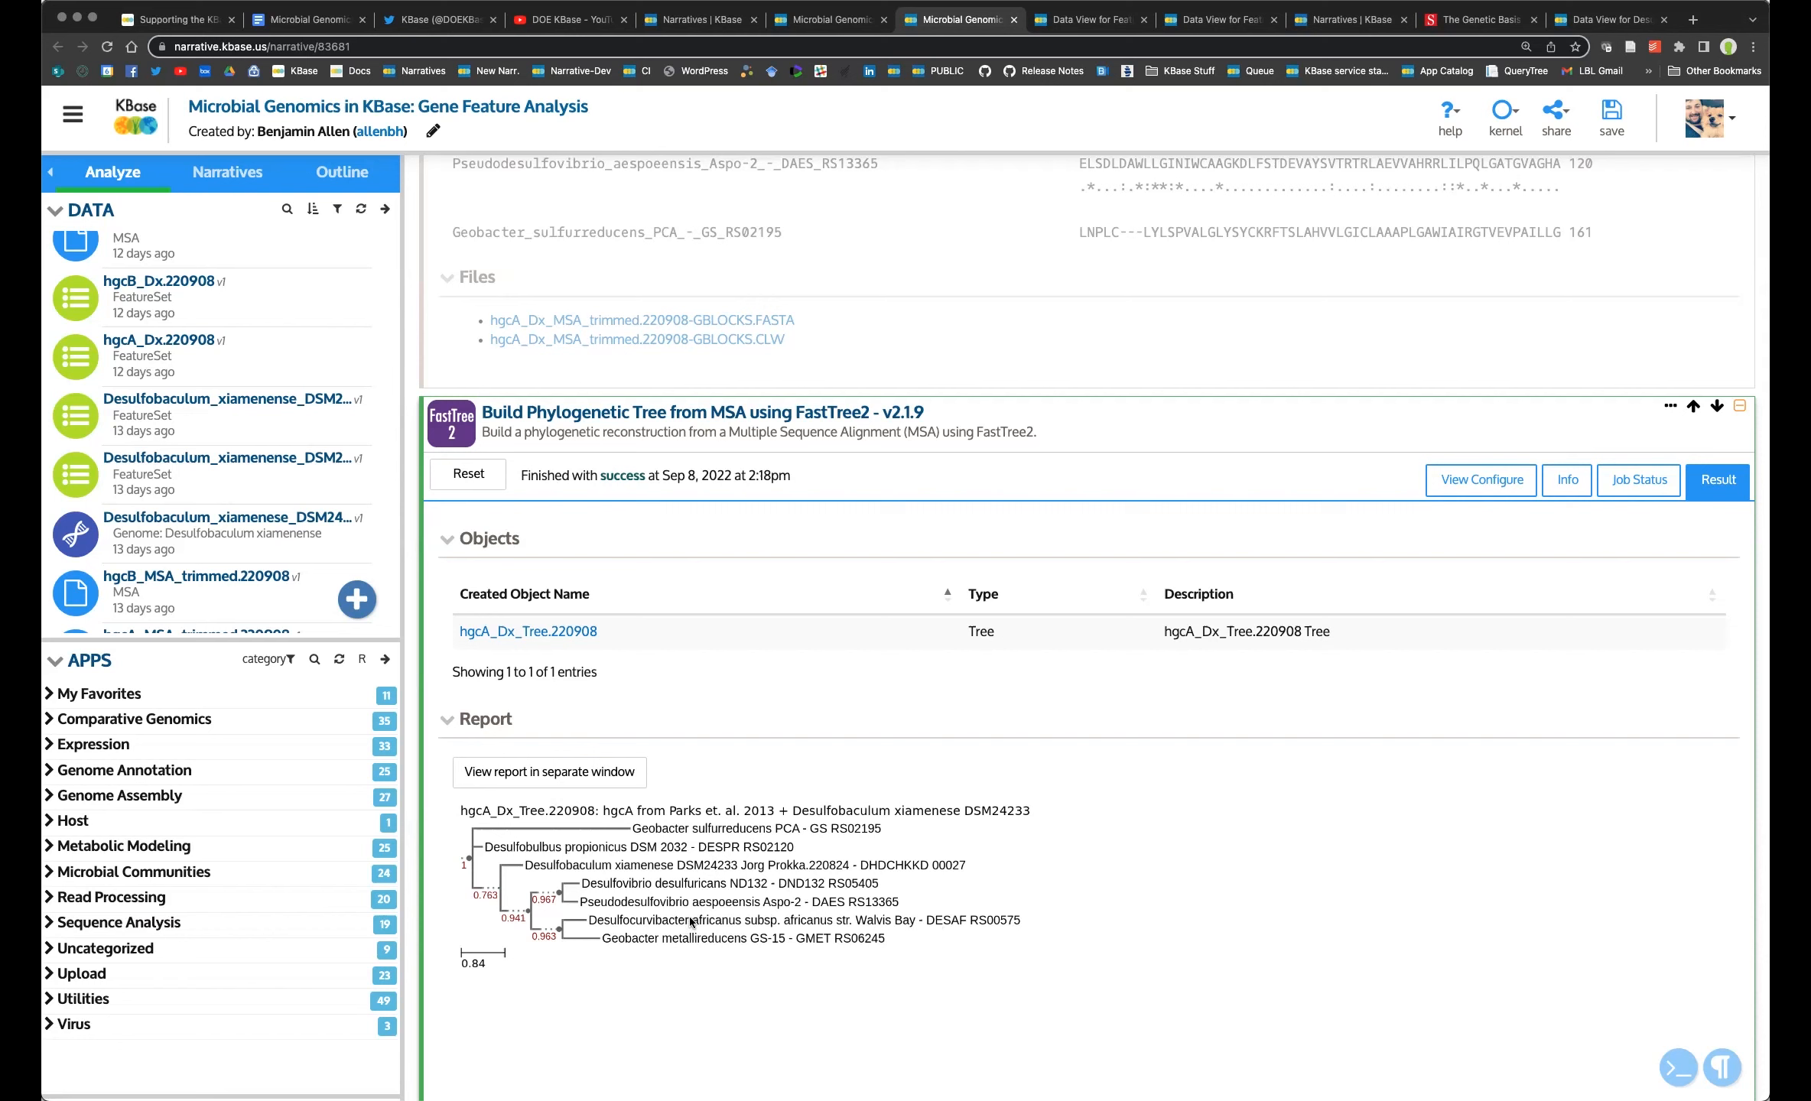
pyautogui.scroll(-5, 634, 854)
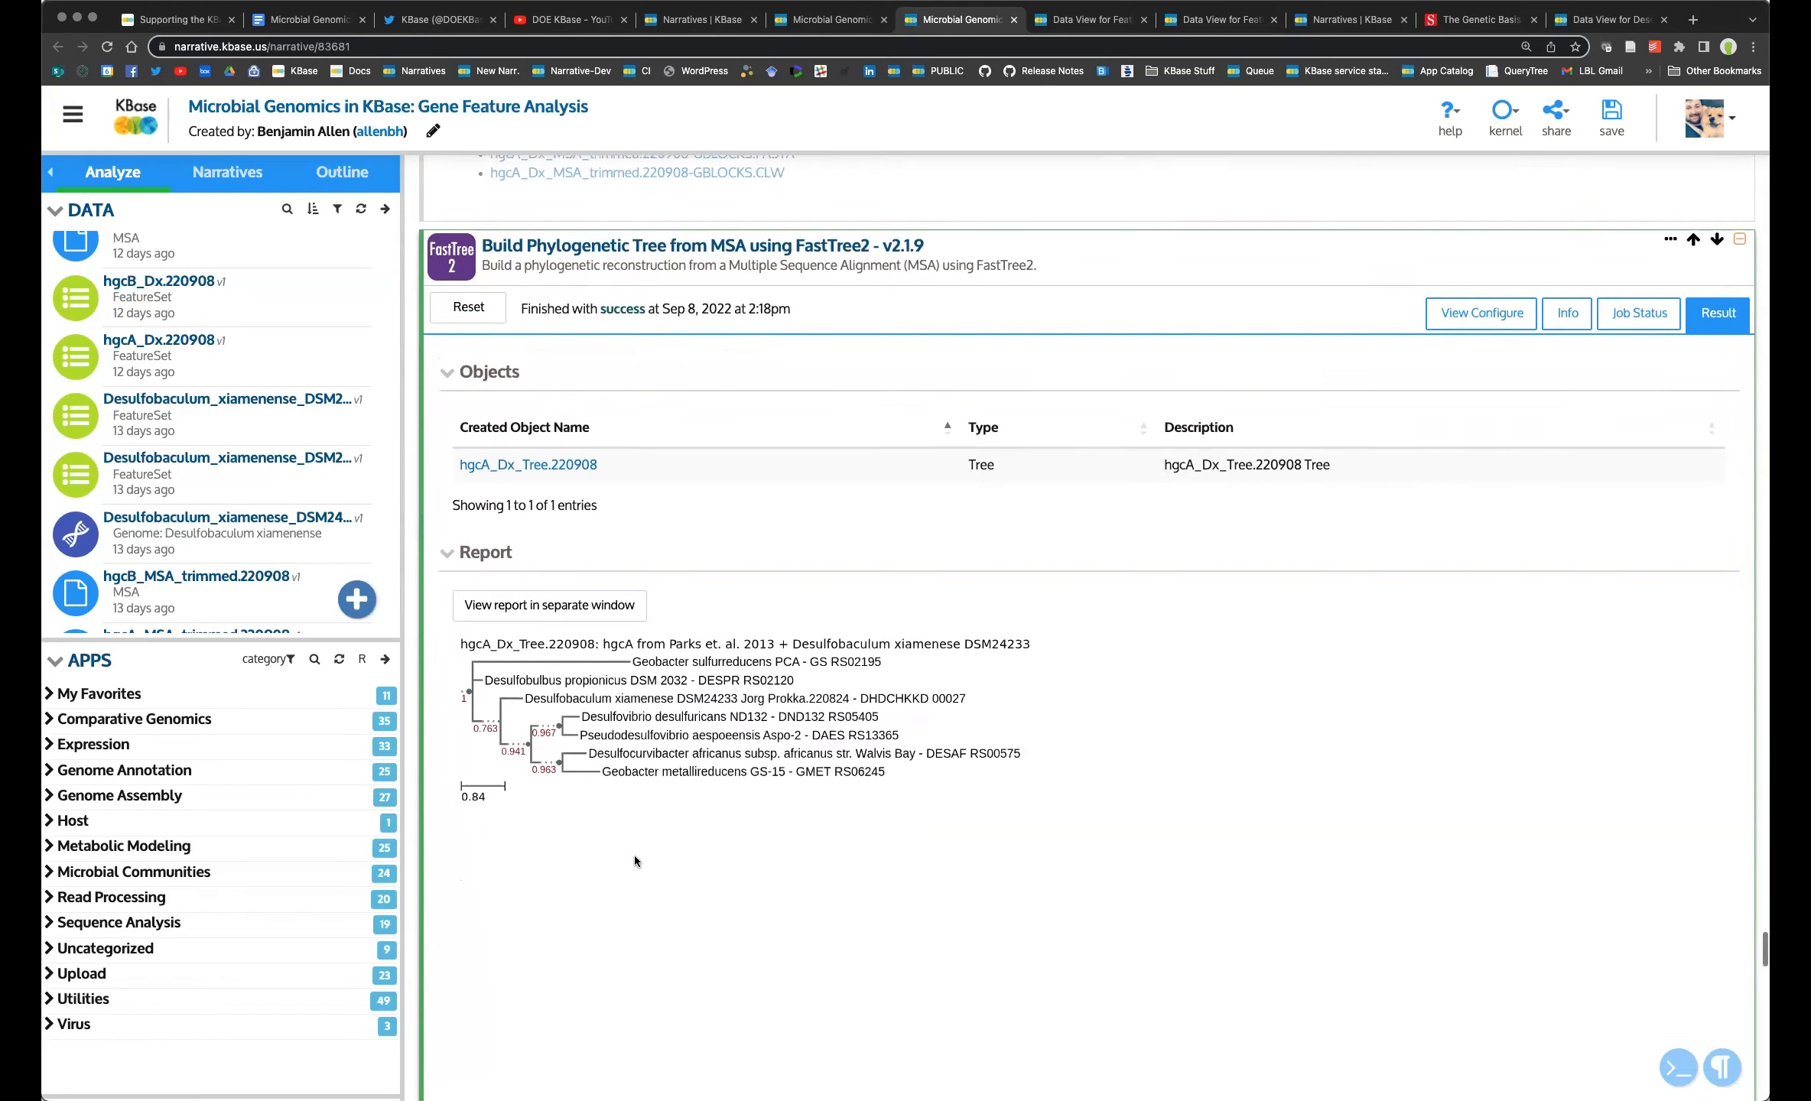
pyautogui.scroll(3, 631, 856)
# Move on to the hgcB cells and select the GBLOCKS cell for hgcB_Dx_MSA_trimmed.220908 to view its trimmed alignment.
pyautogui.scroll(-15, 564, 814)
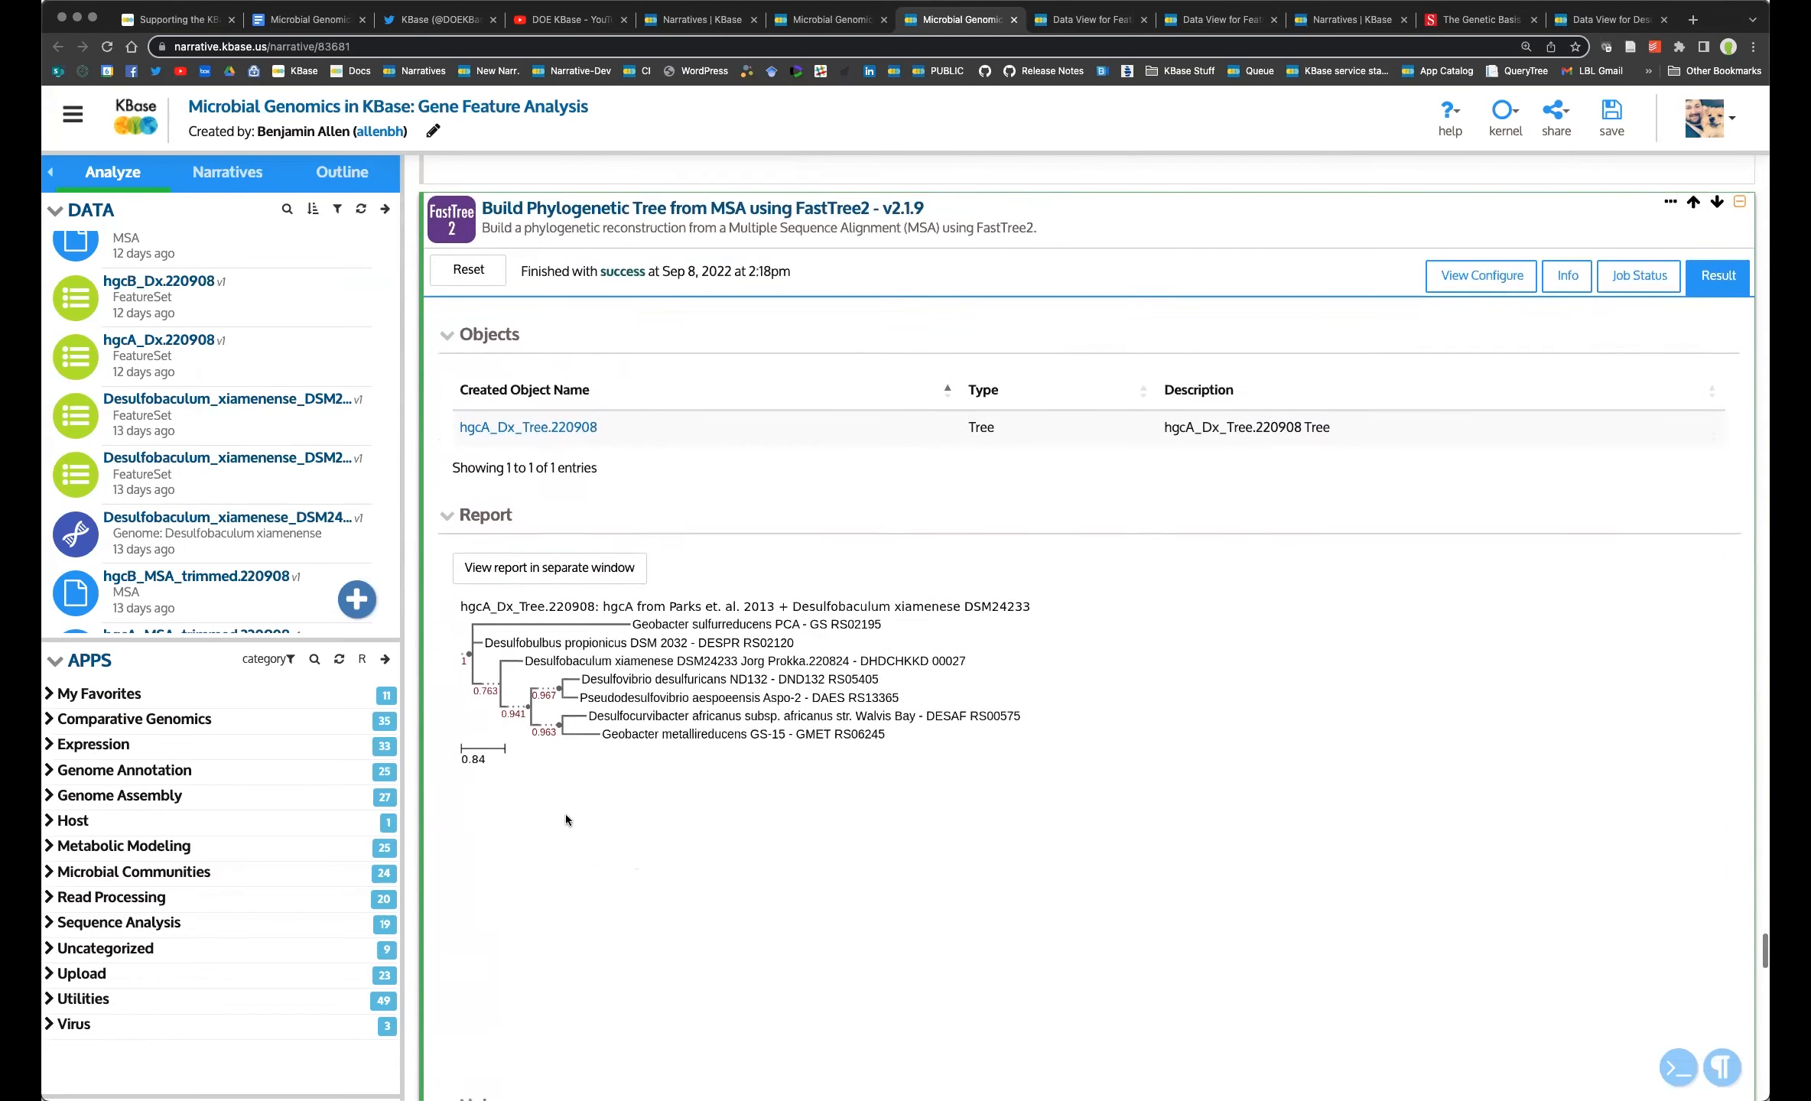
pyautogui.scroll(-10, 484, 842)
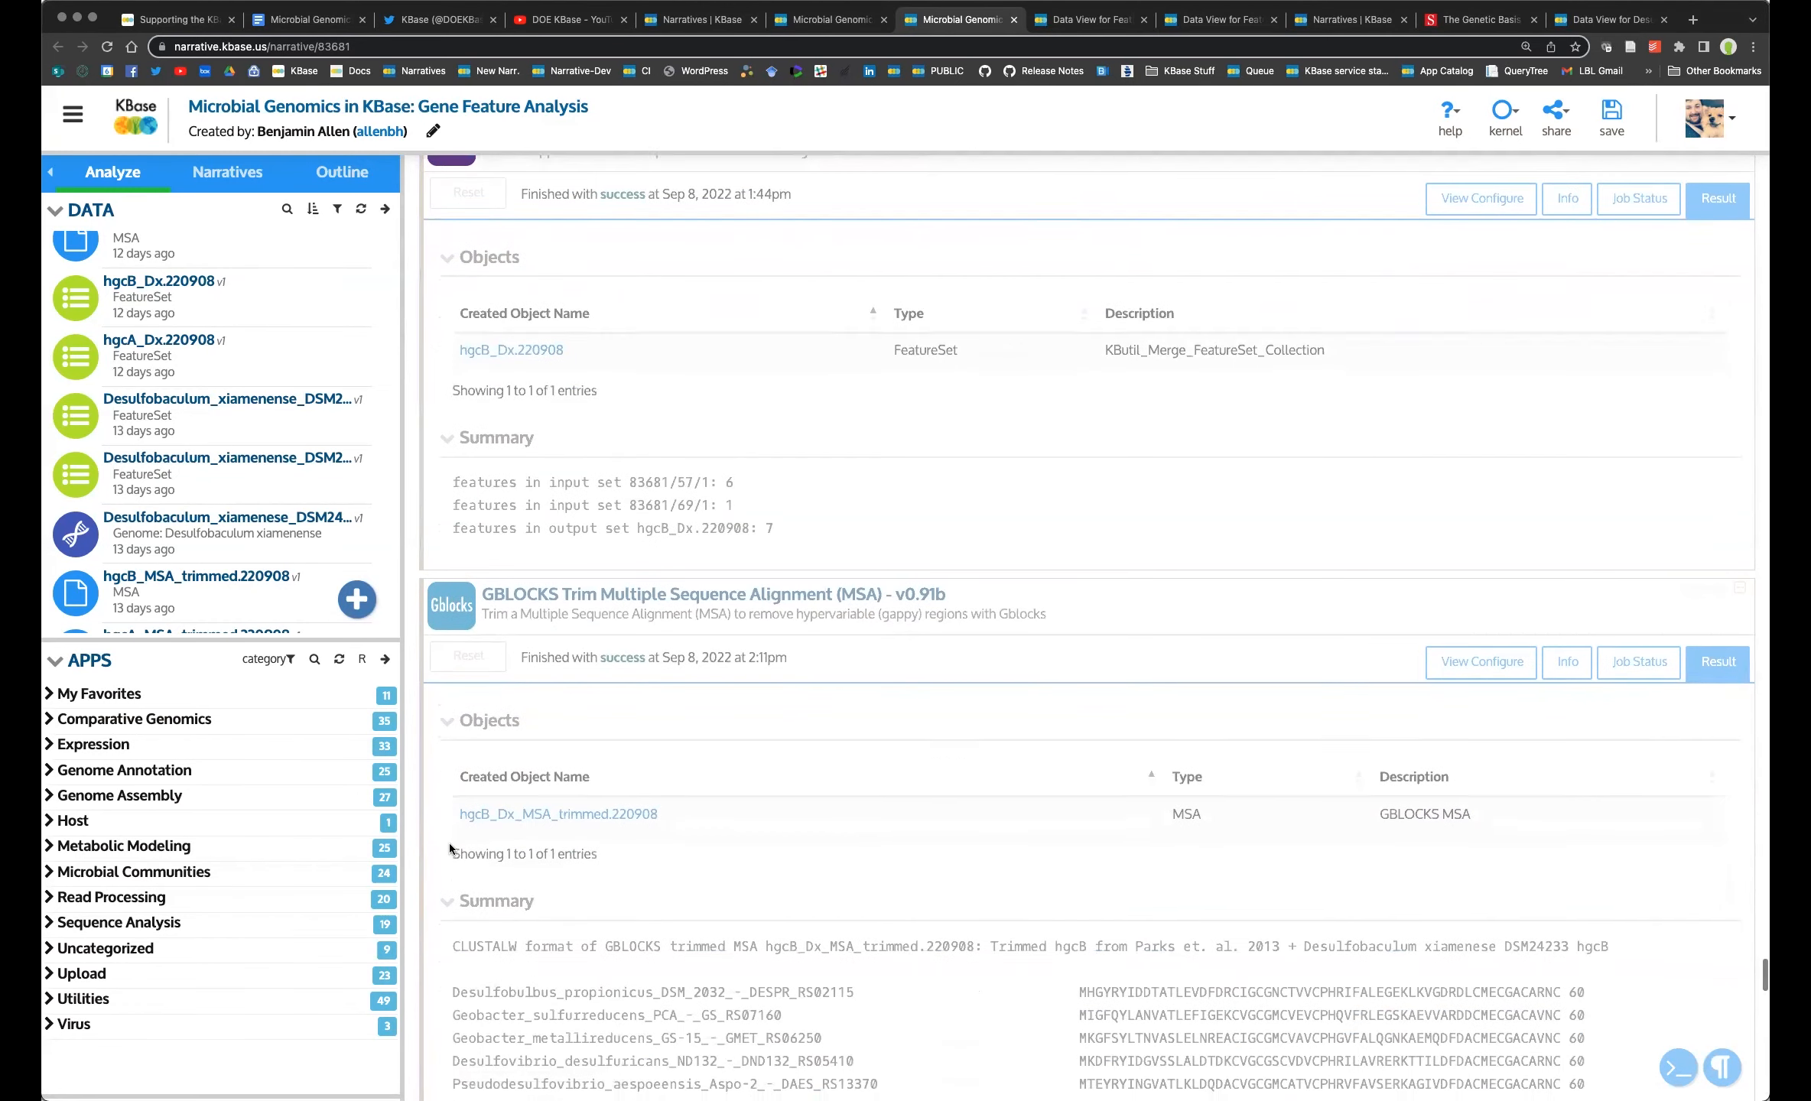
pyautogui.scroll(-5, 459, 803)
pyautogui.click(665, 690)
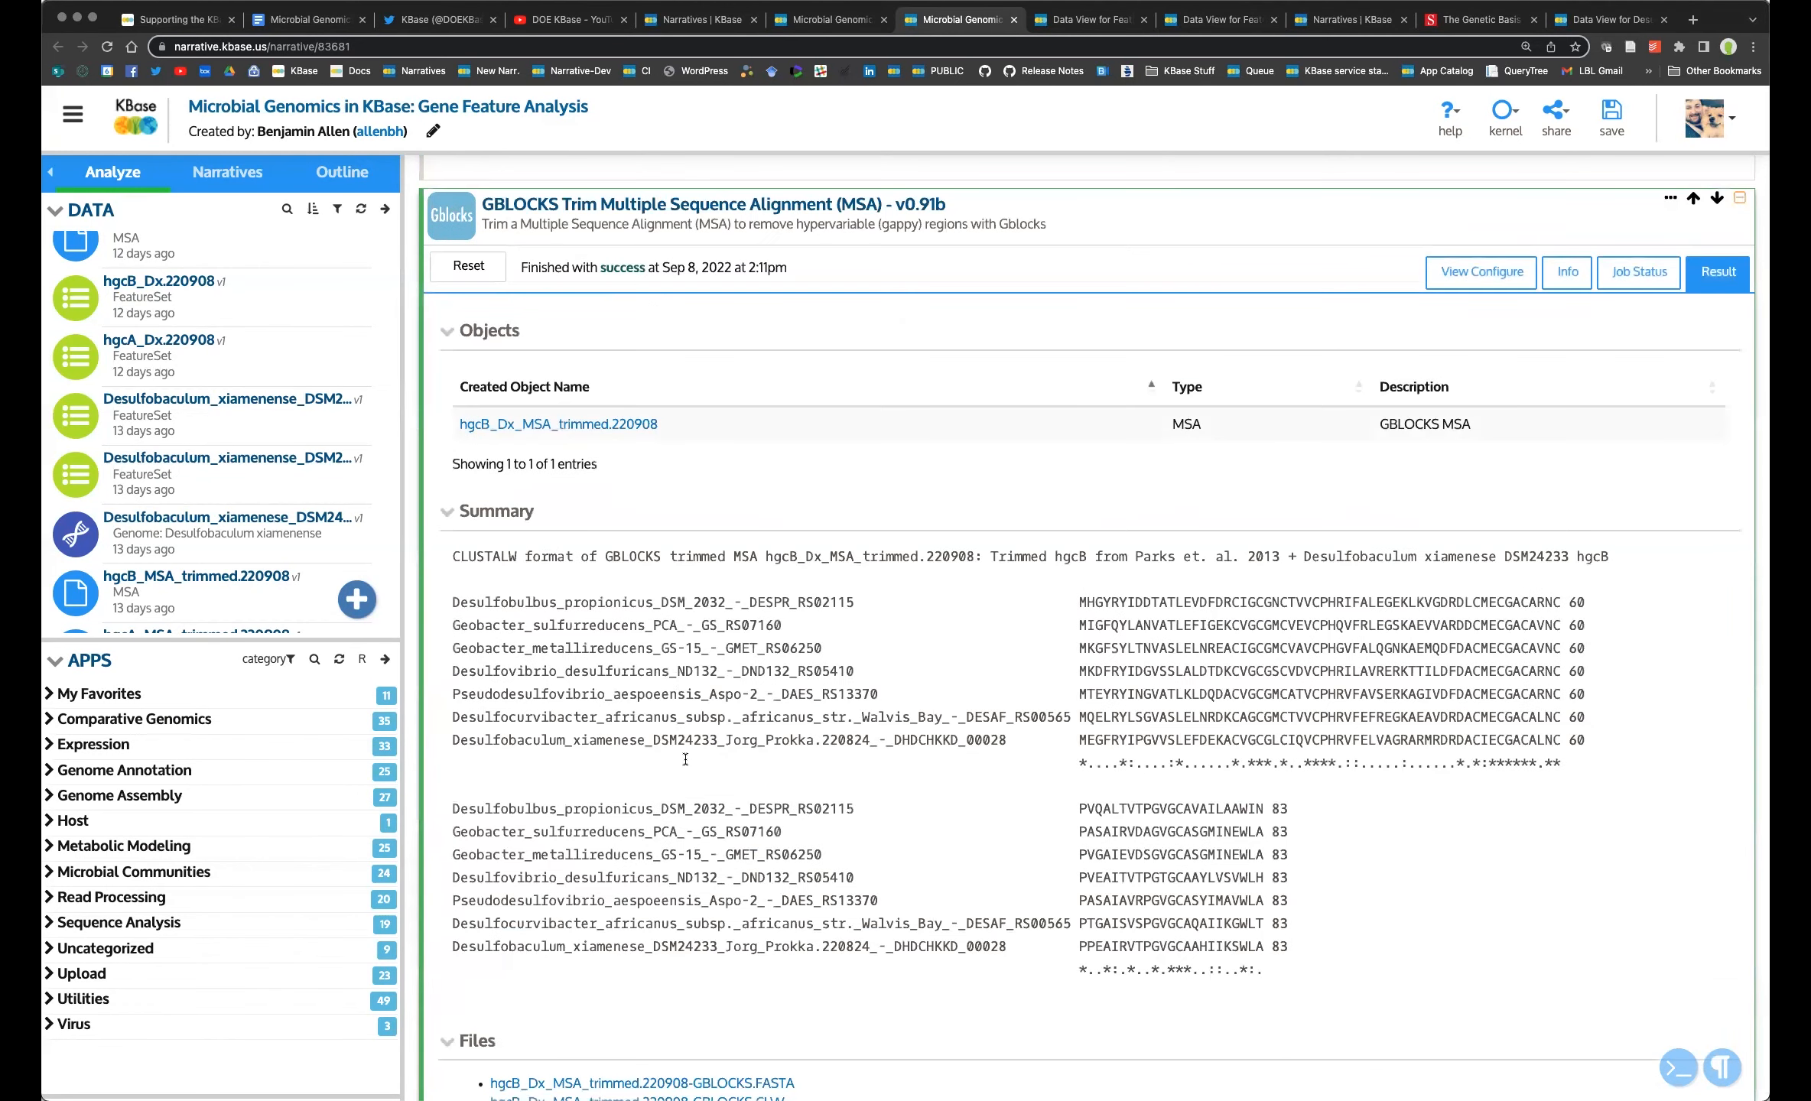
# Select the FastTree2 cell for hgcB_Dx_Tree.220908 and review the hgcB gene tree, its links and its downloadable files.
pyautogui.scroll(-9, 726, 730)
pyautogui.scroll(-2, 673, 738)
pyautogui.click(822, 730)
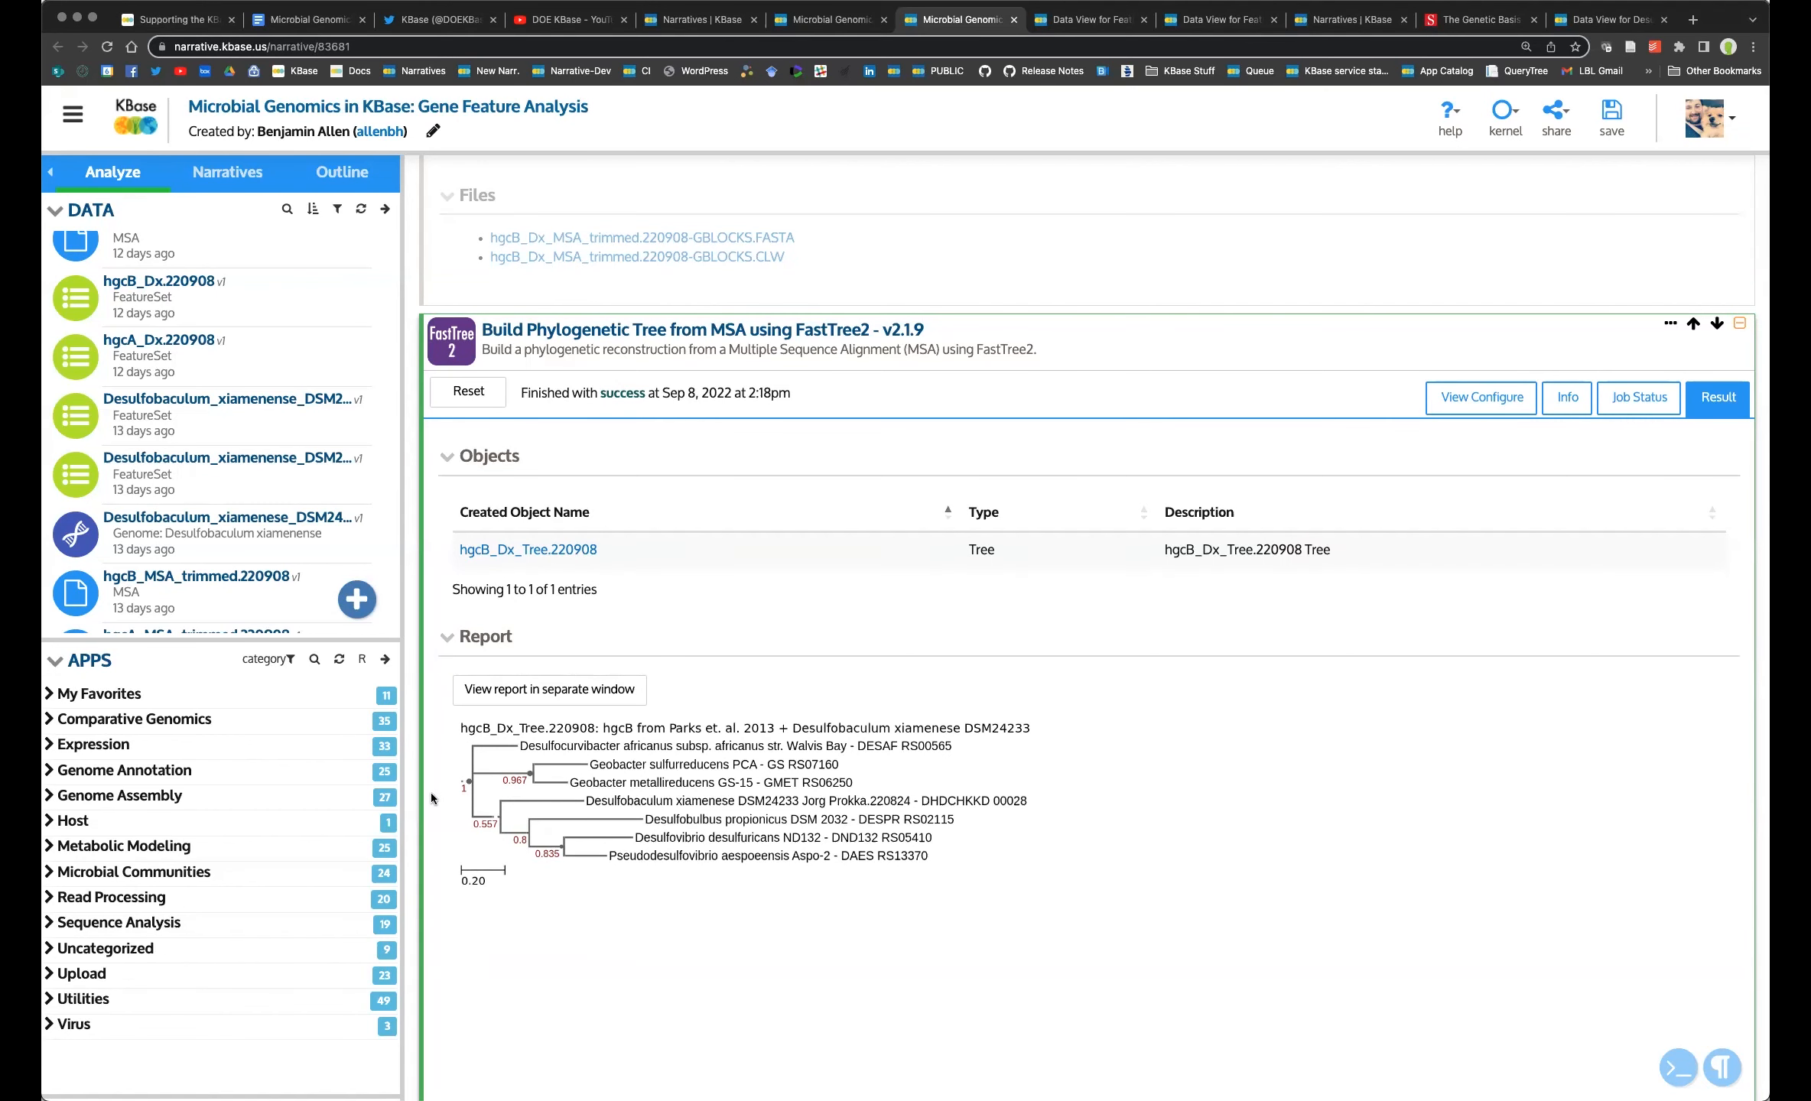
pyautogui.scroll(-3, 431, 797)
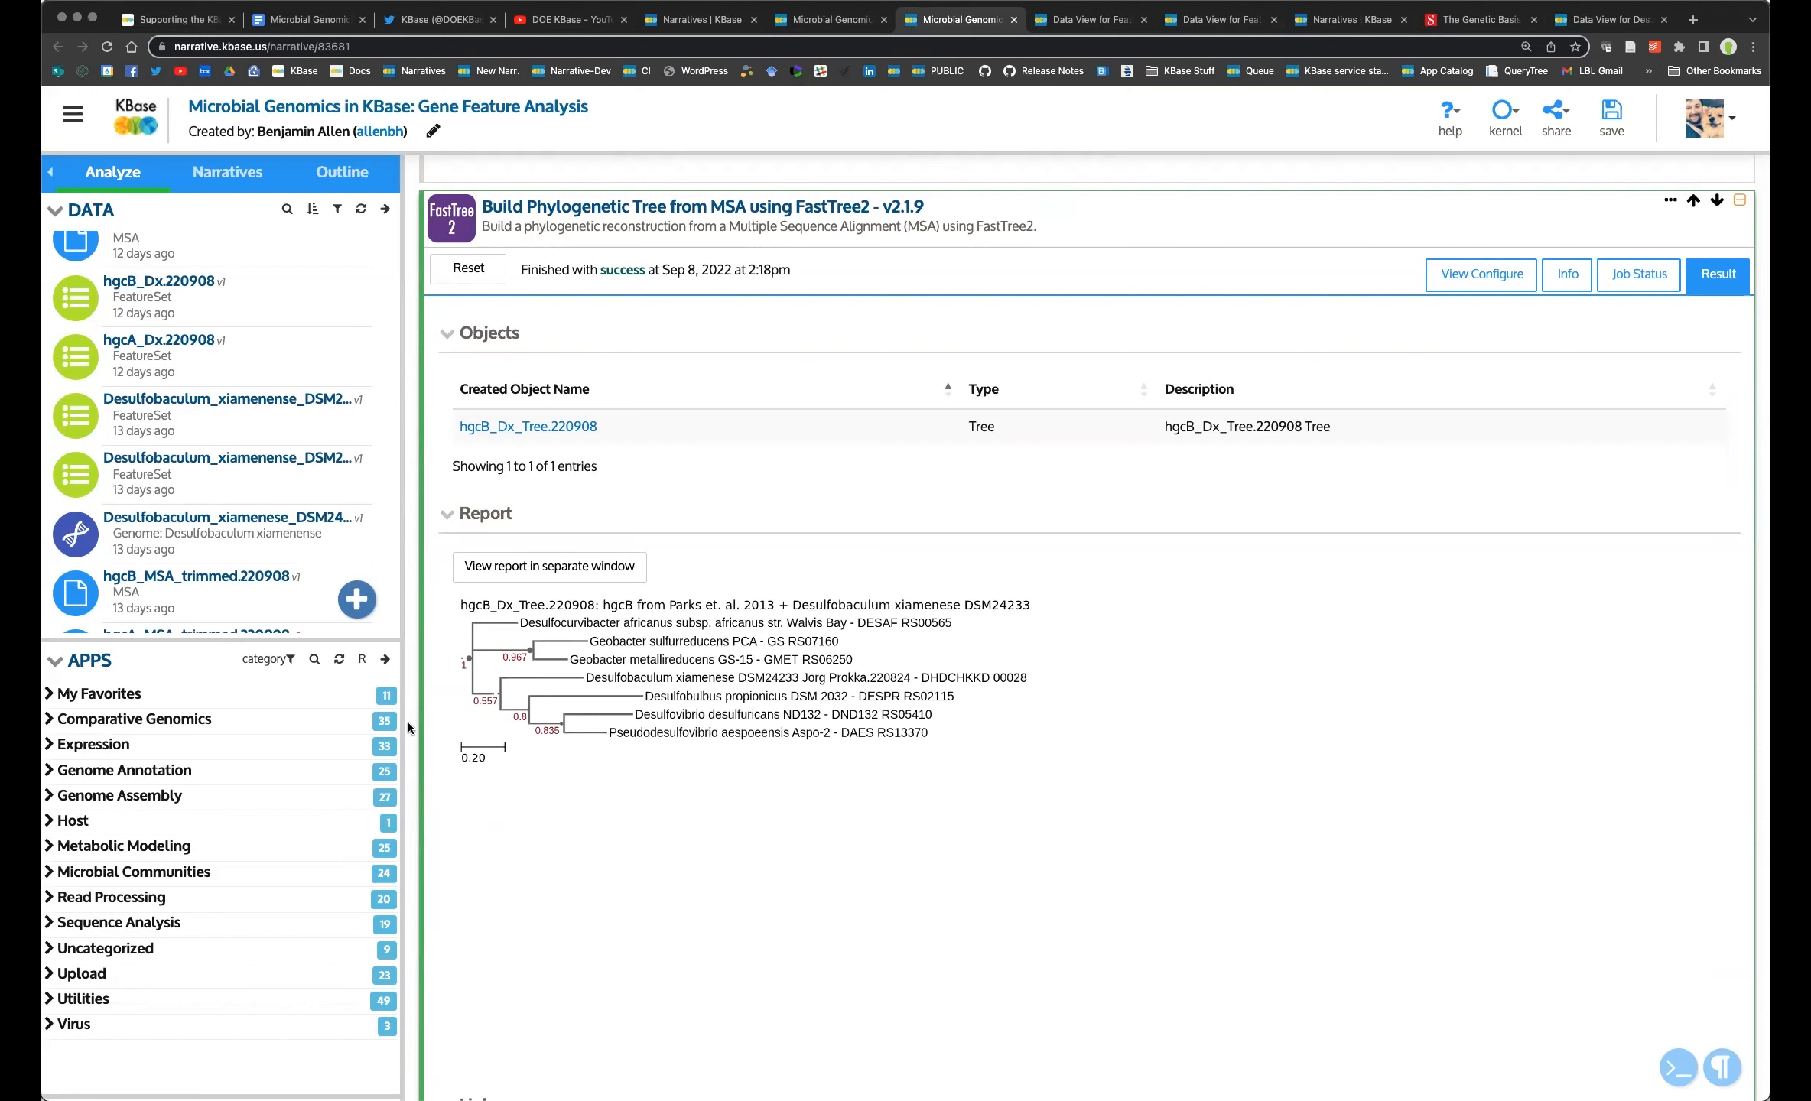
pyautogui.scroll(-2, 405, 727)
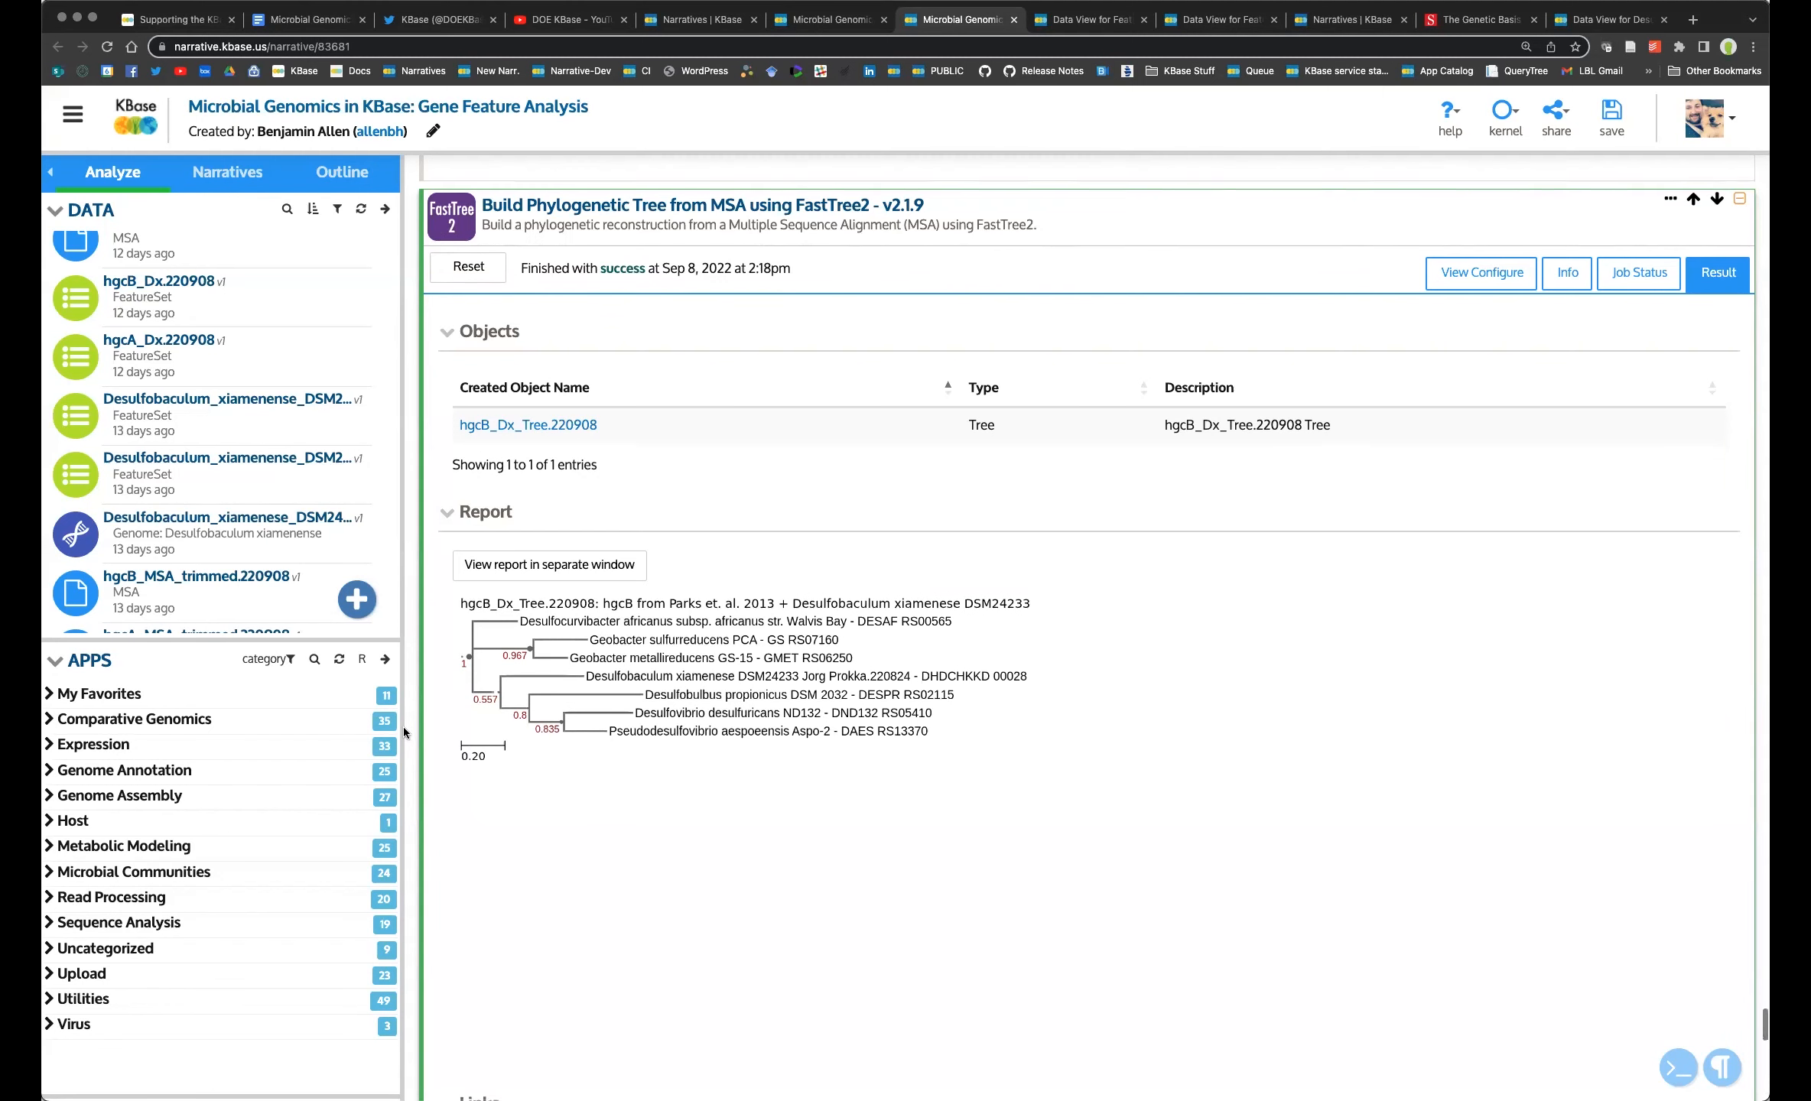
pyautogui.scroll(-3, 406, 724)
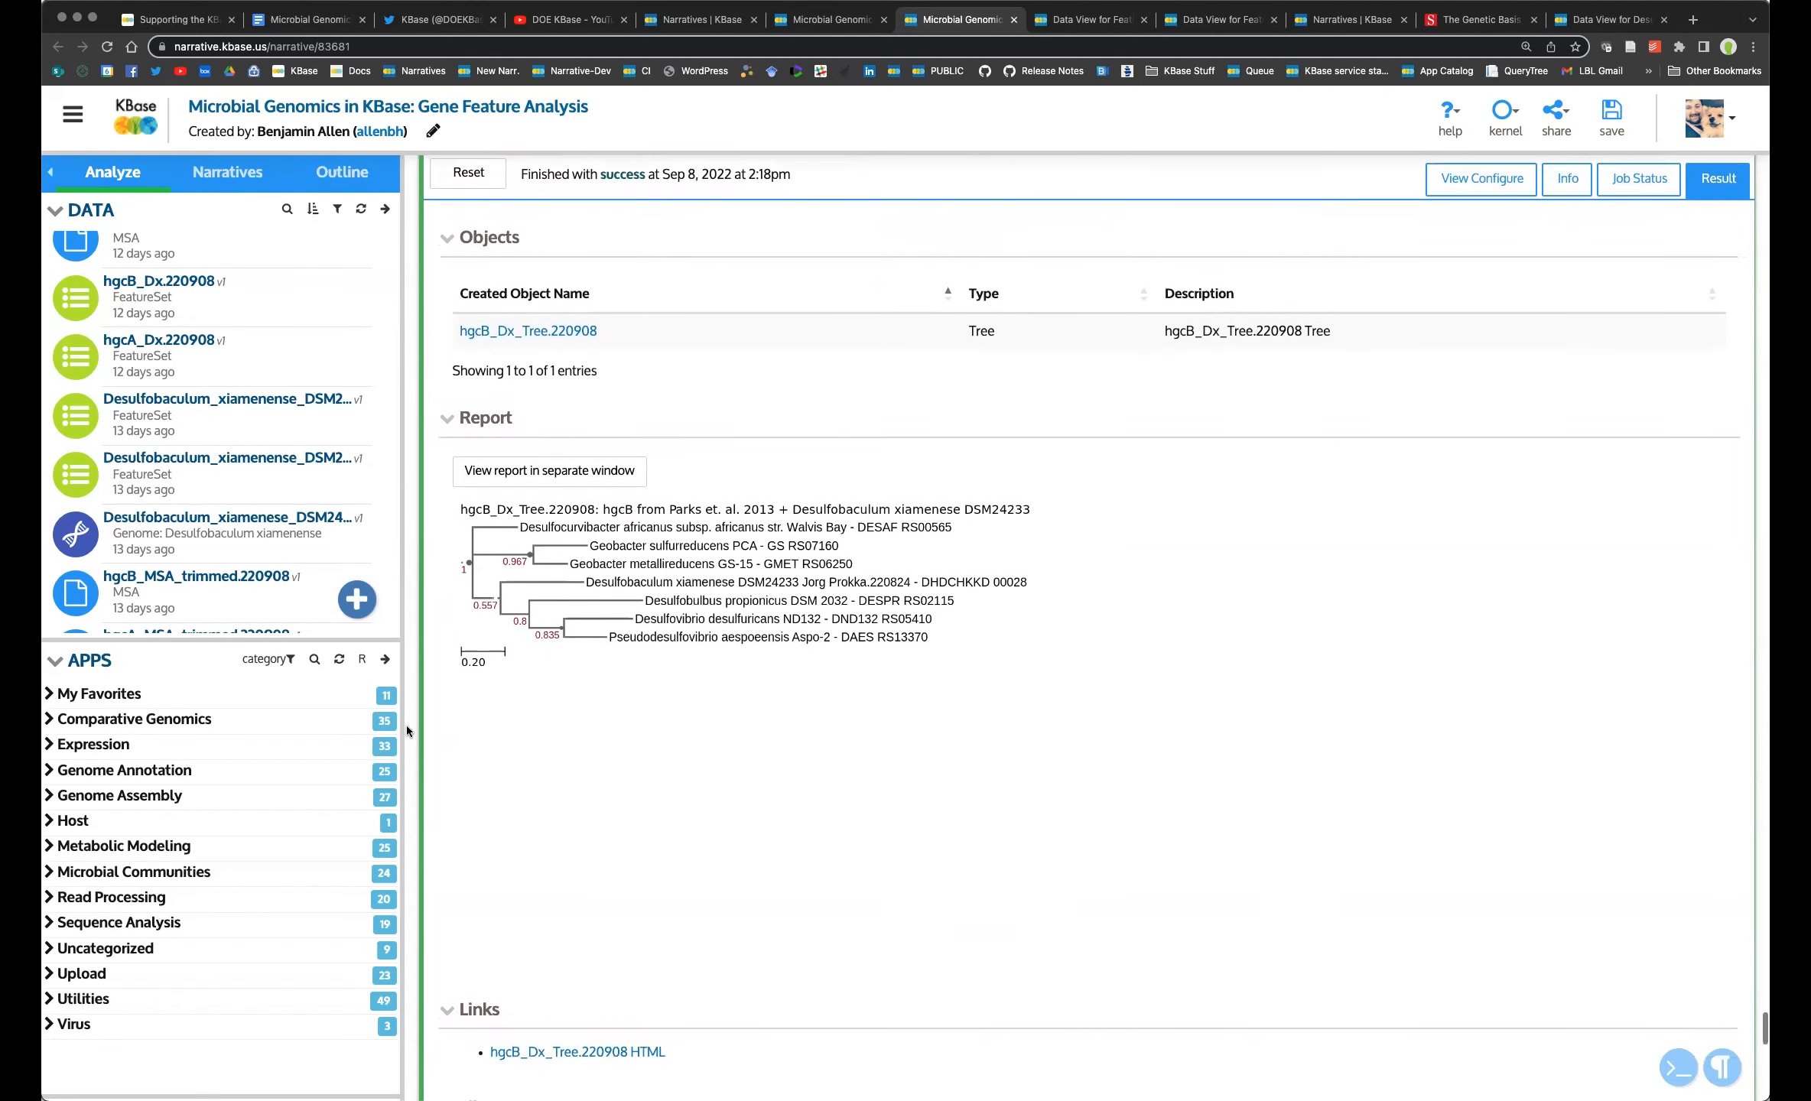
pyautogui.scroll(-5, 406, 724)
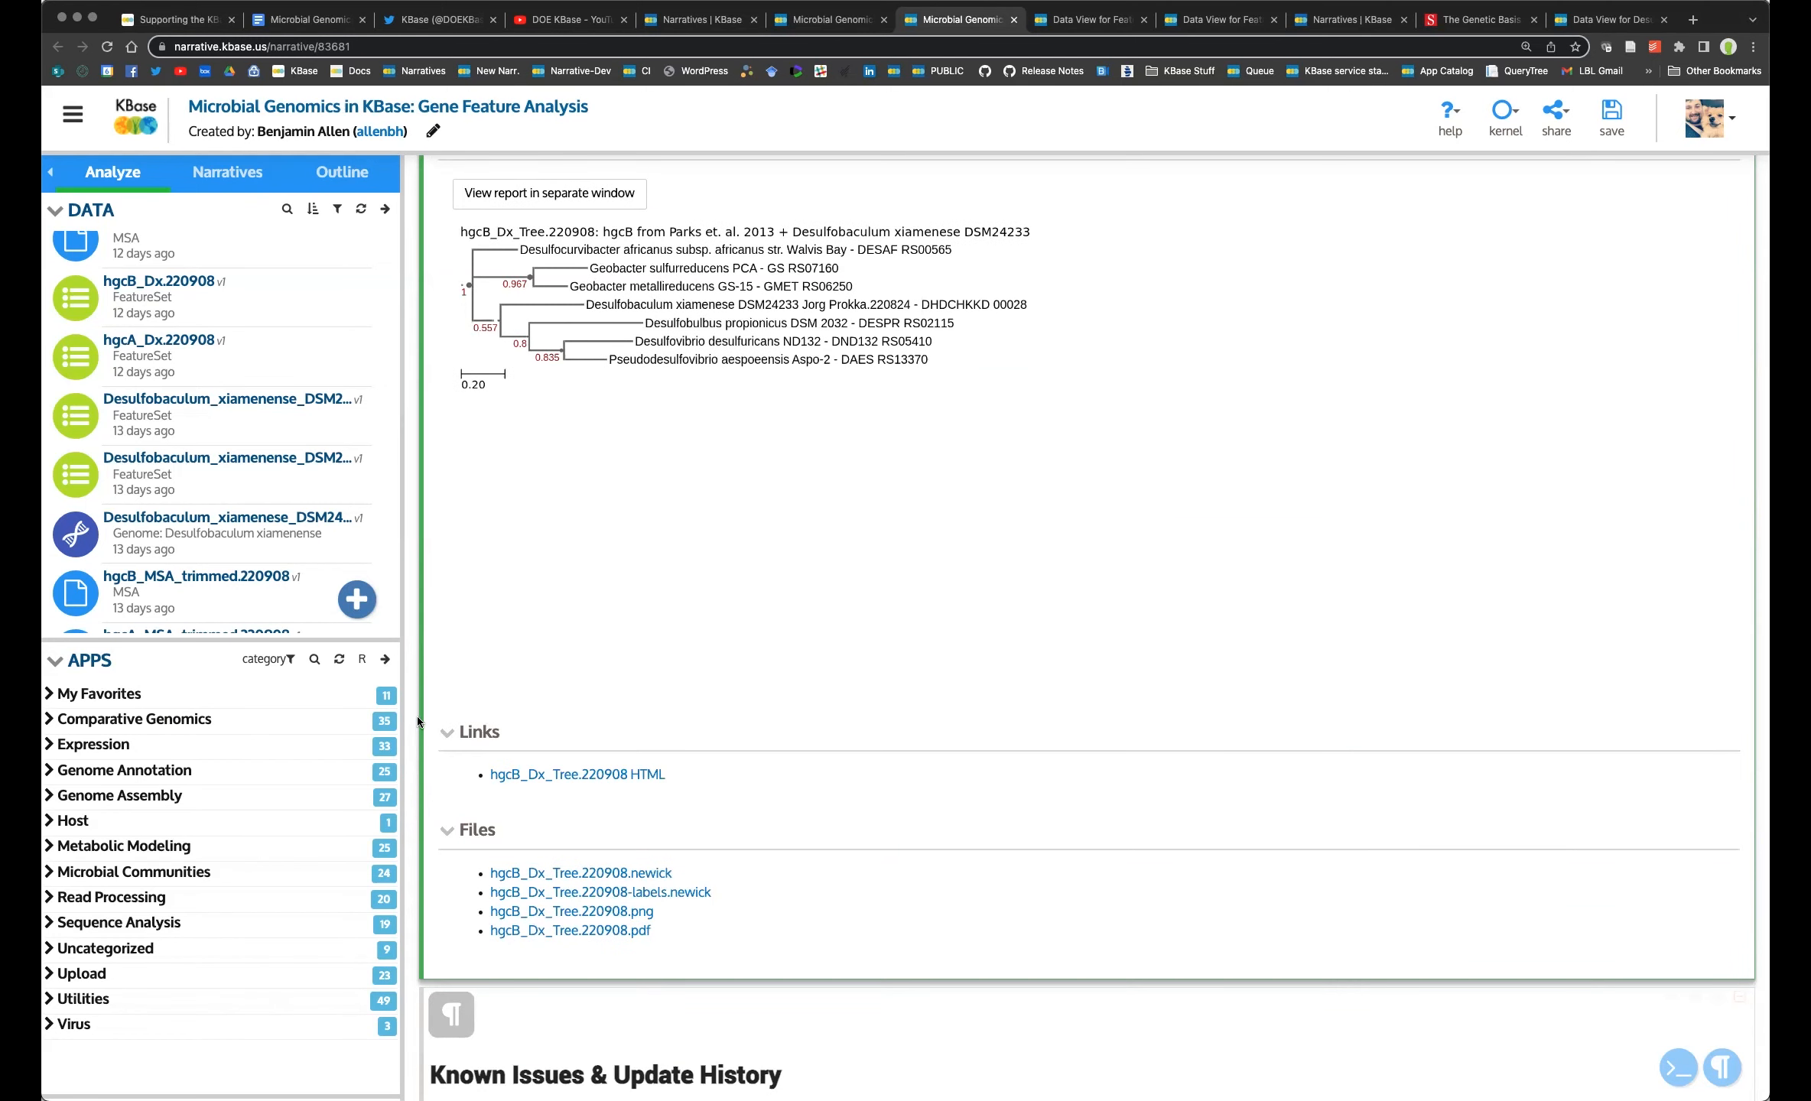
# Filter the app catalog to apps that accept the hgcA_Dx.220908 FeatureSet as input.
pyautogui.scroll(1, 419, 717)
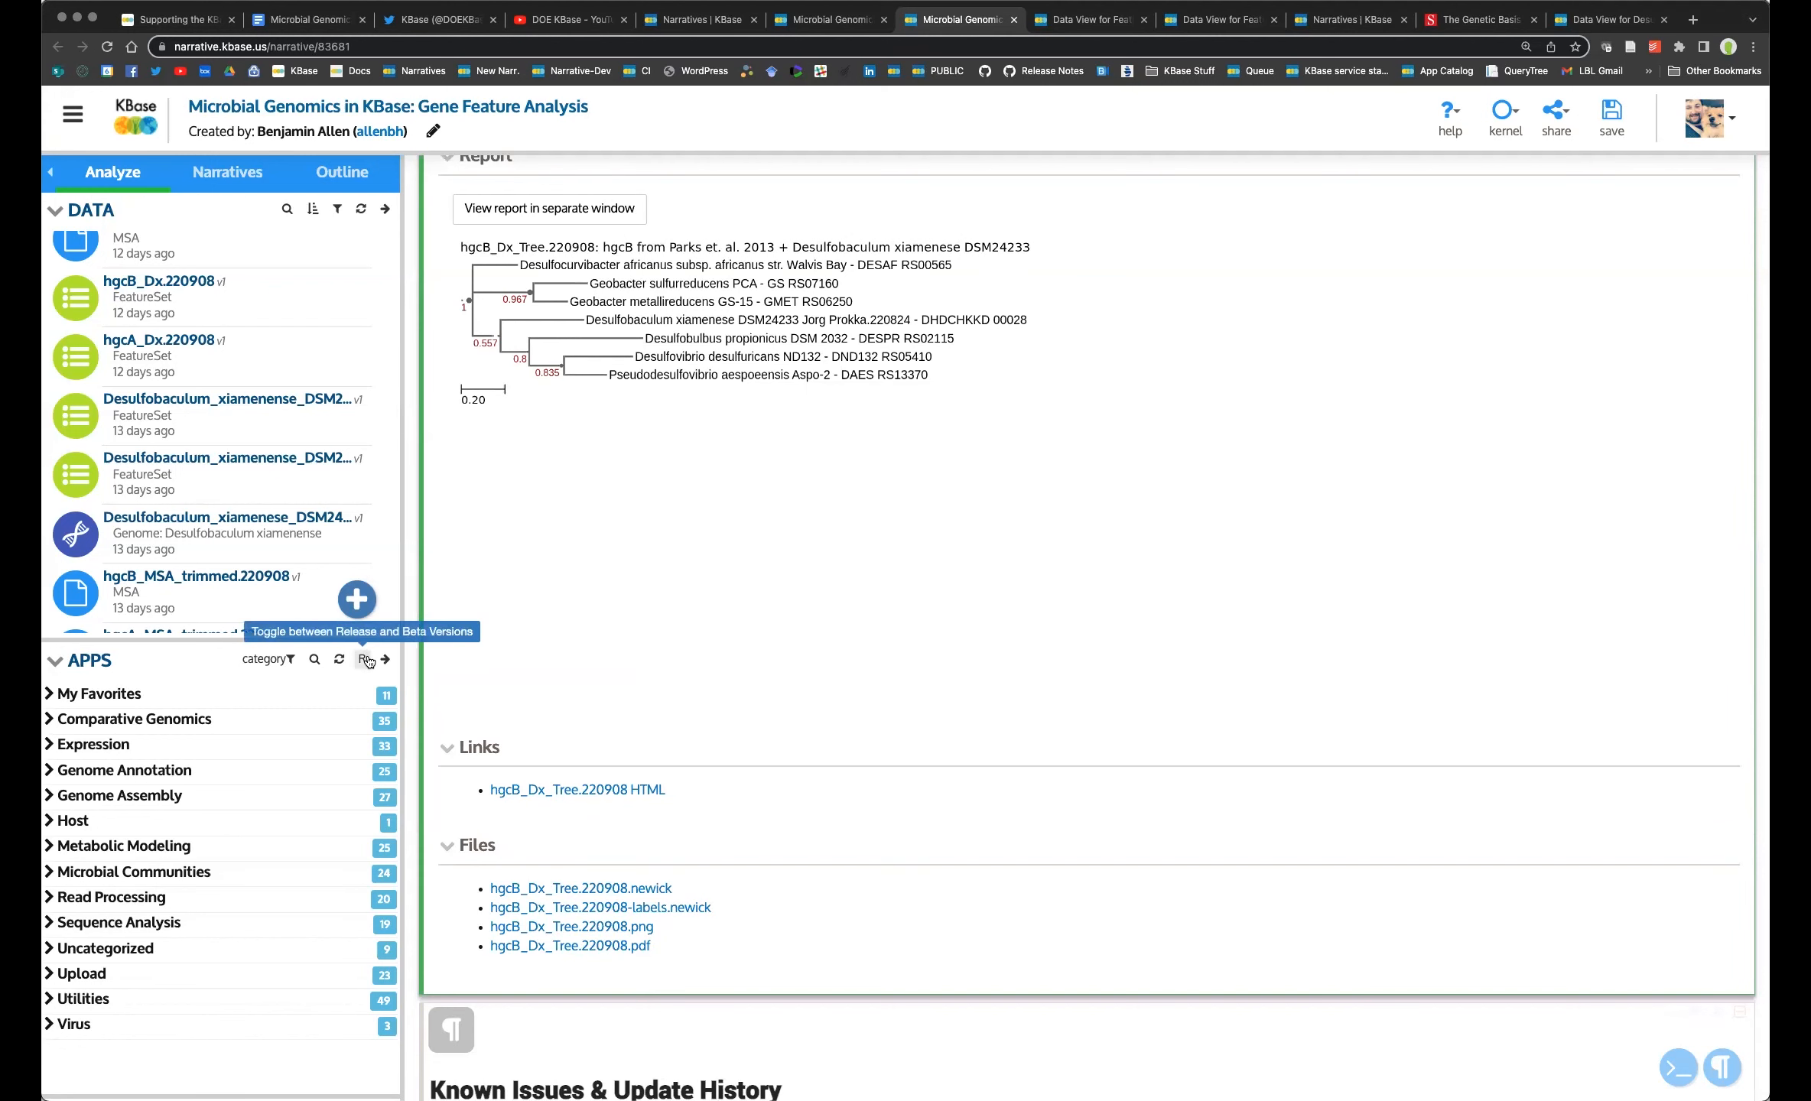
pyautogui.scroll(-1, 439, 587)
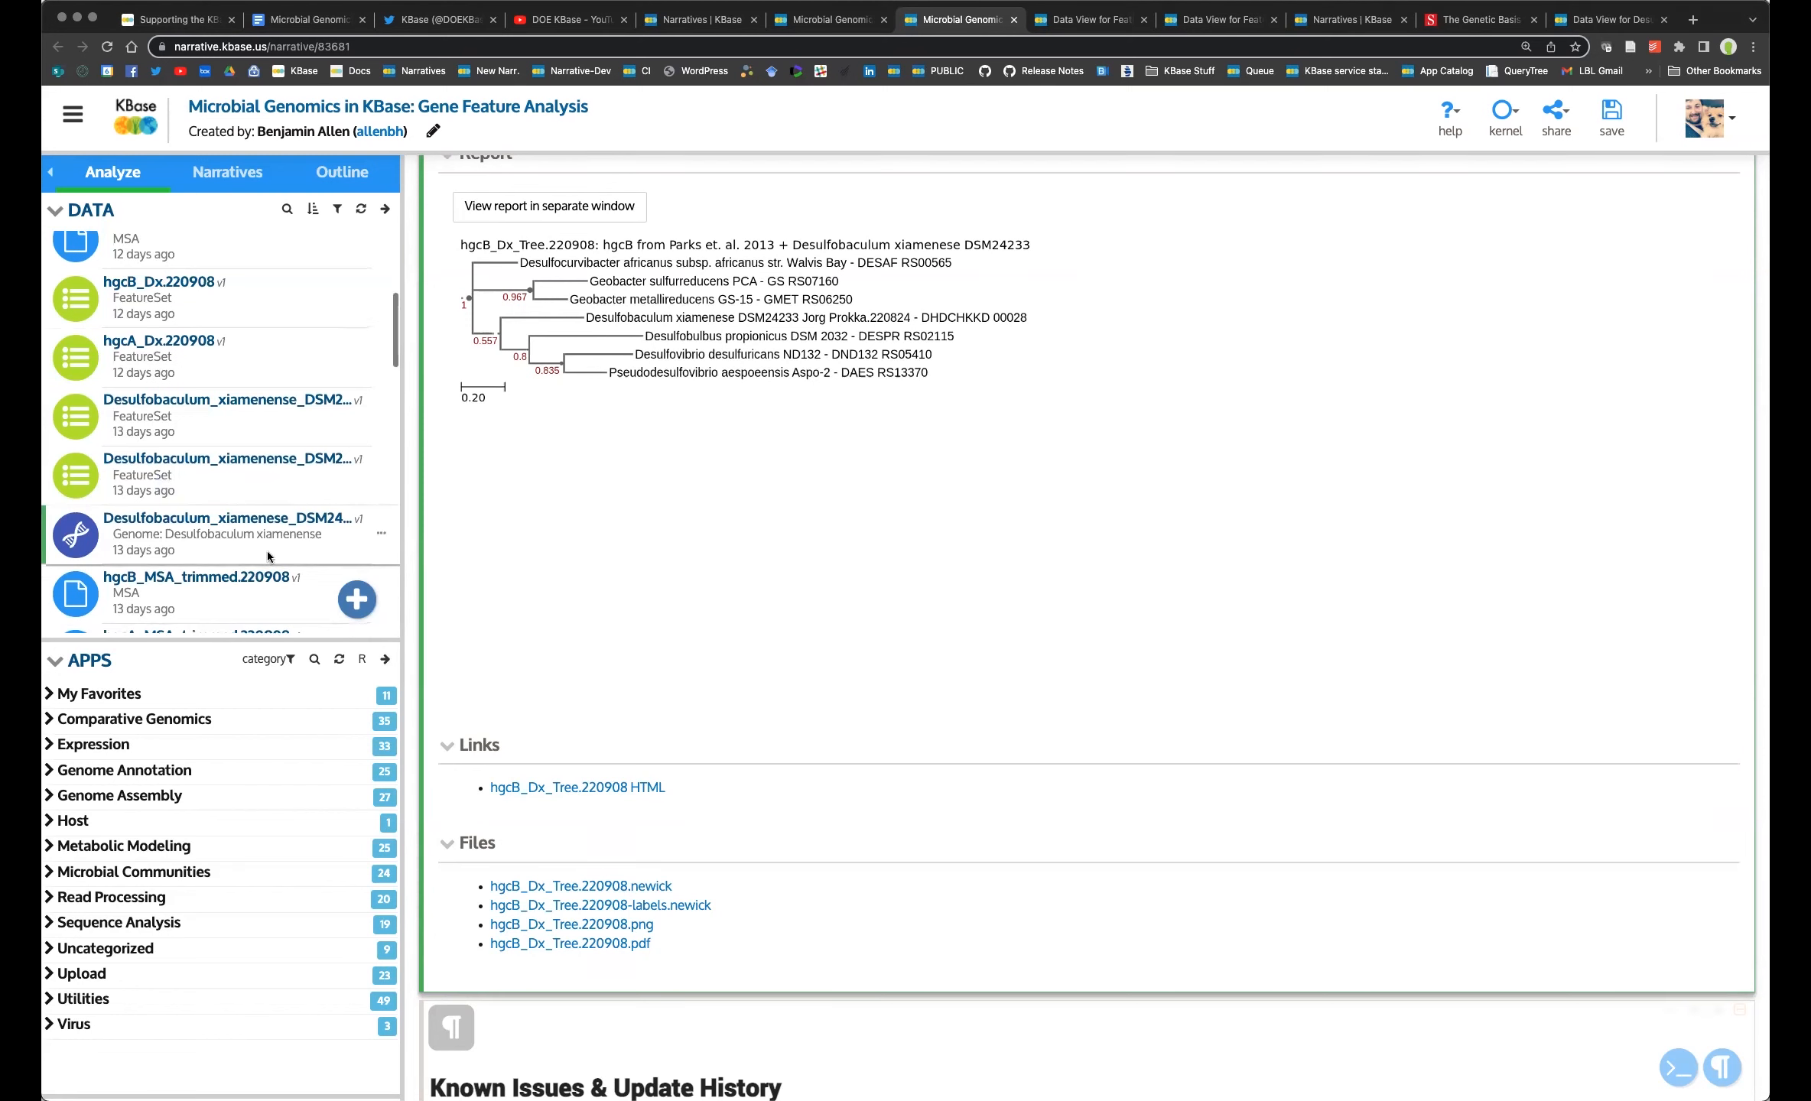
pyautogui.scroll(5, 269, 551)
pyautogui.scroll(1, 269, 551)
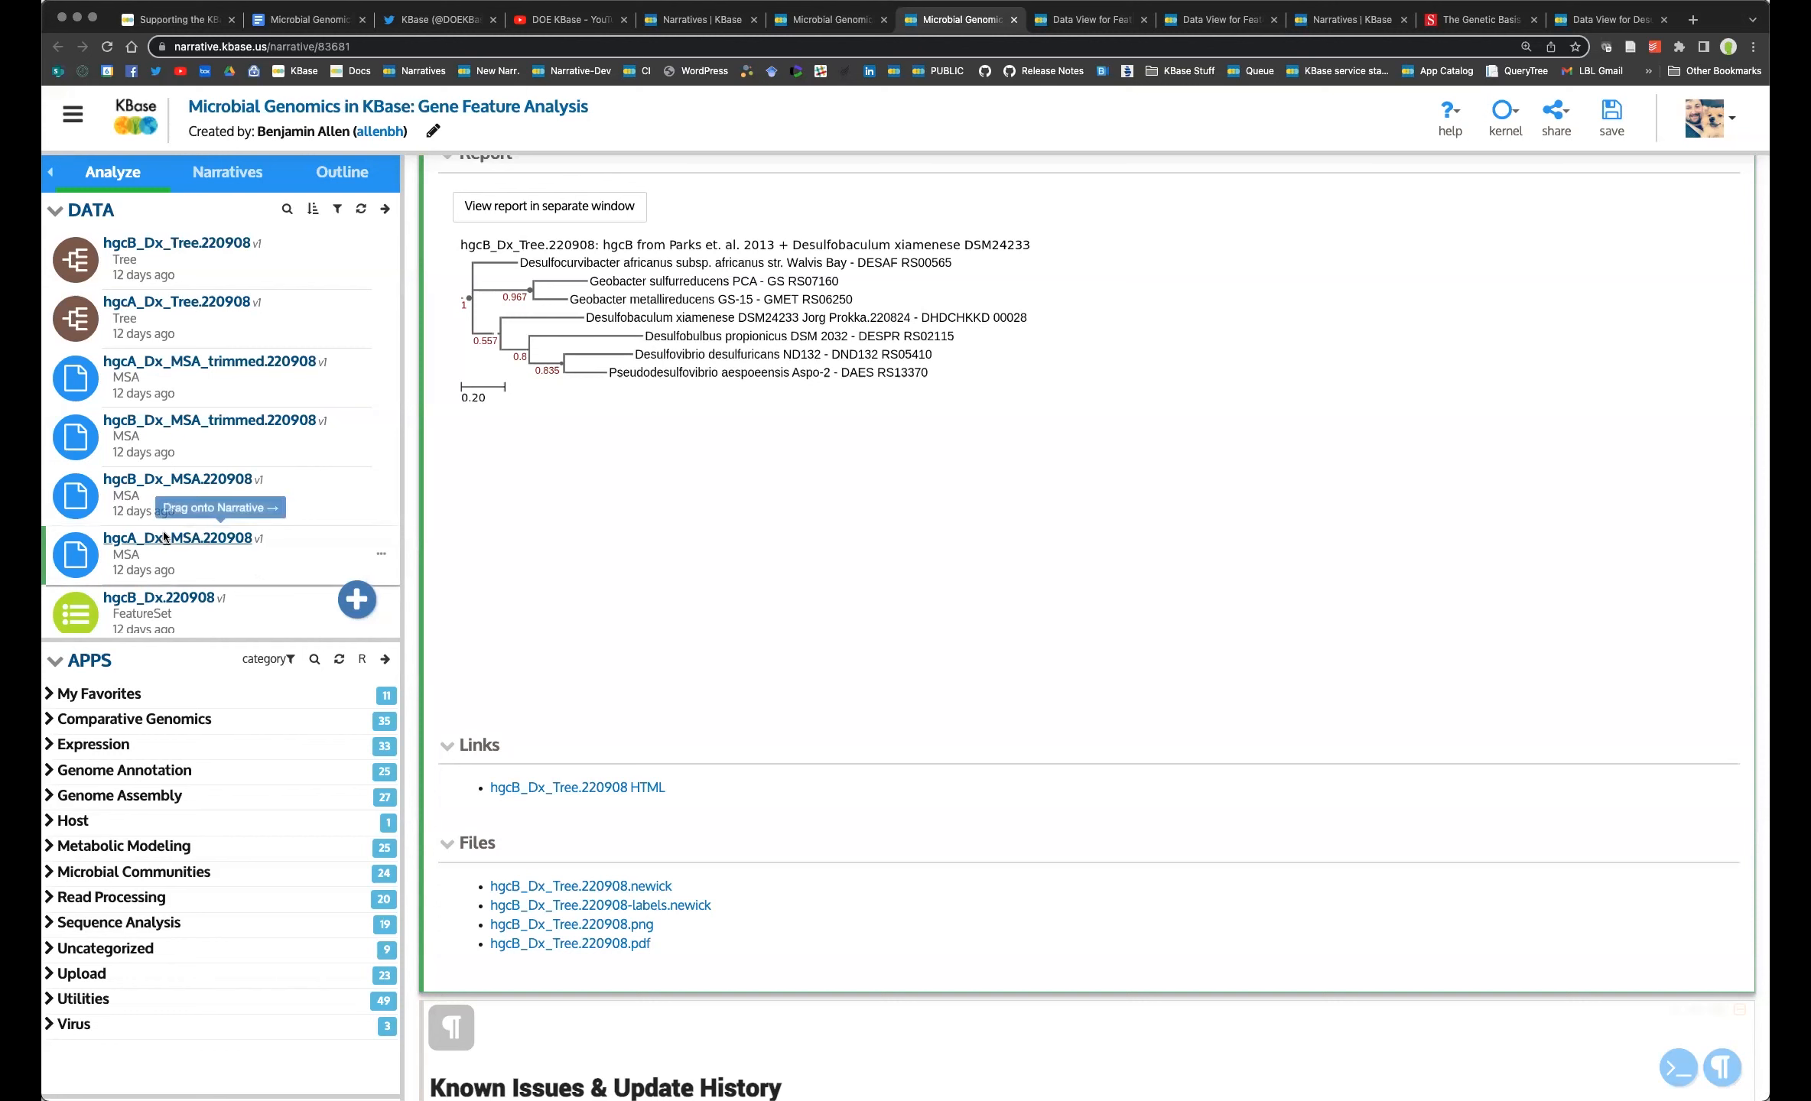
pyautogui.scroll(-1, 204, 564)
pyautogui.scroll(-2, 204, 564)
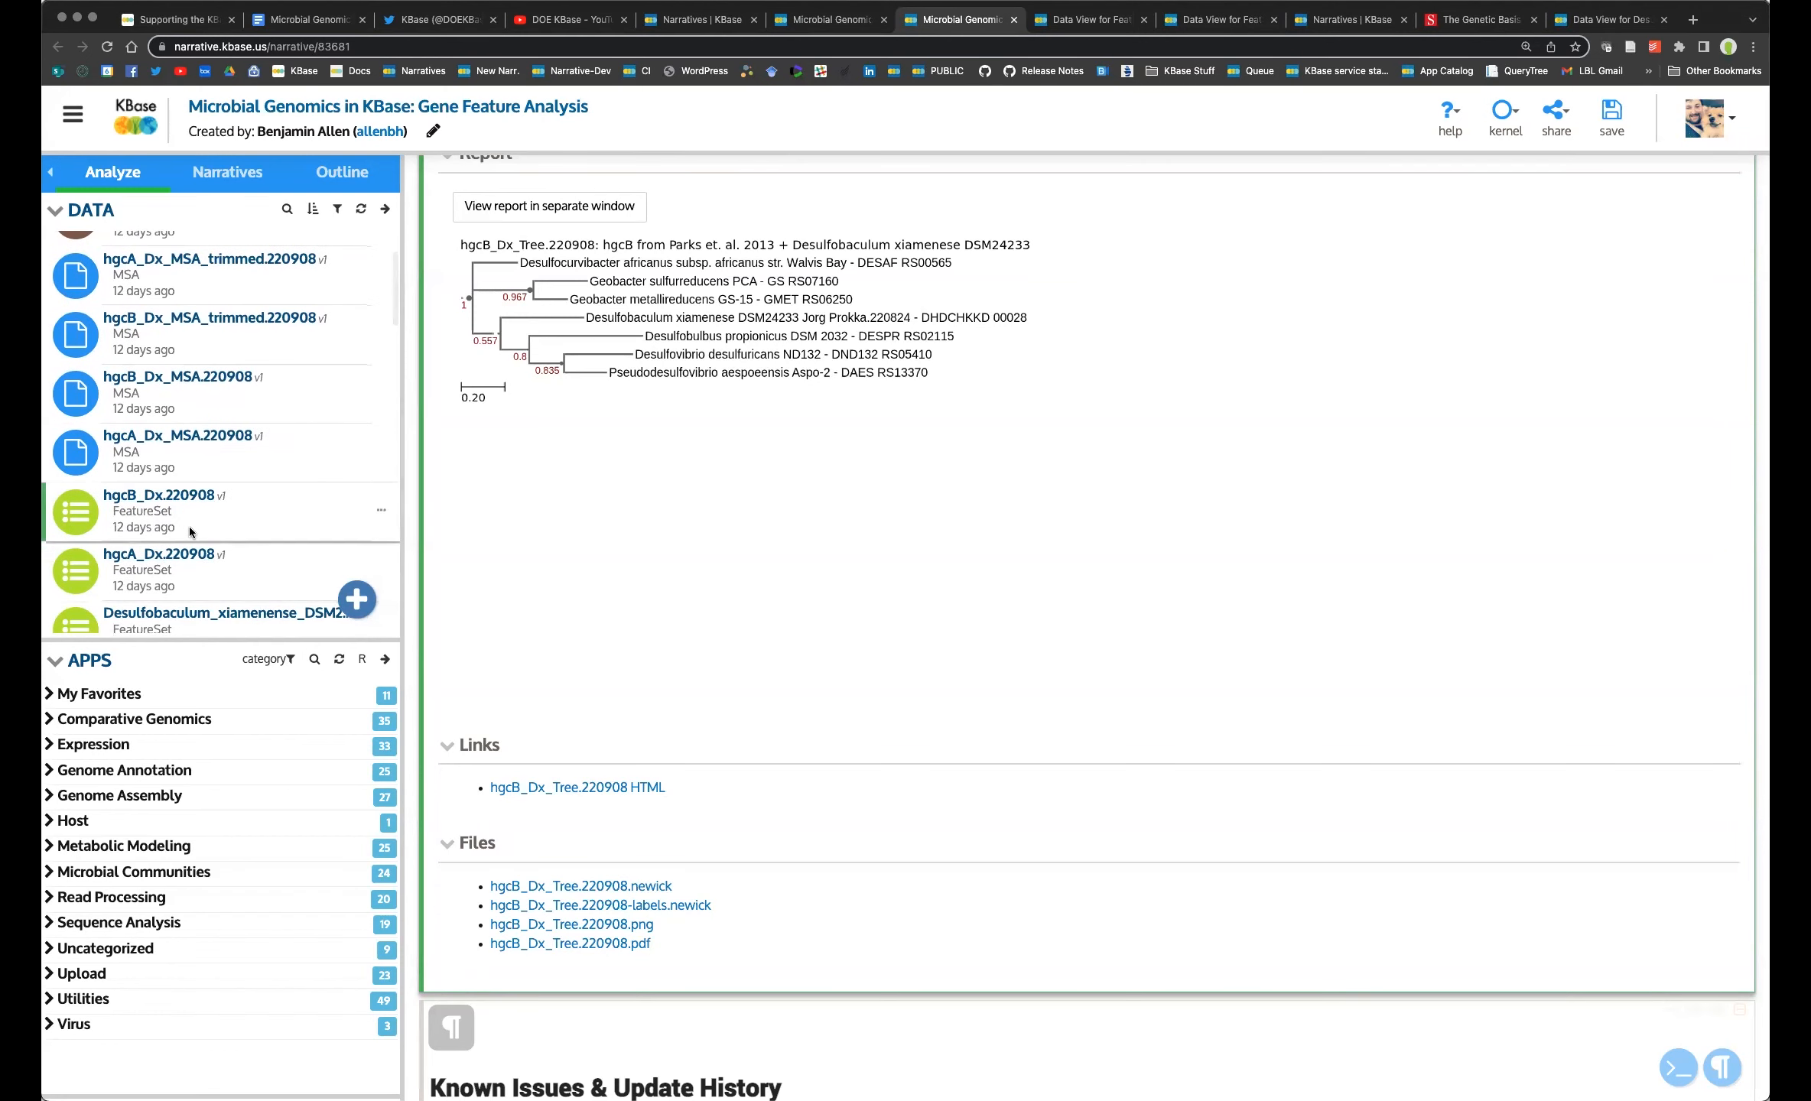
pyautogui.scroll(-4, 243, 571)
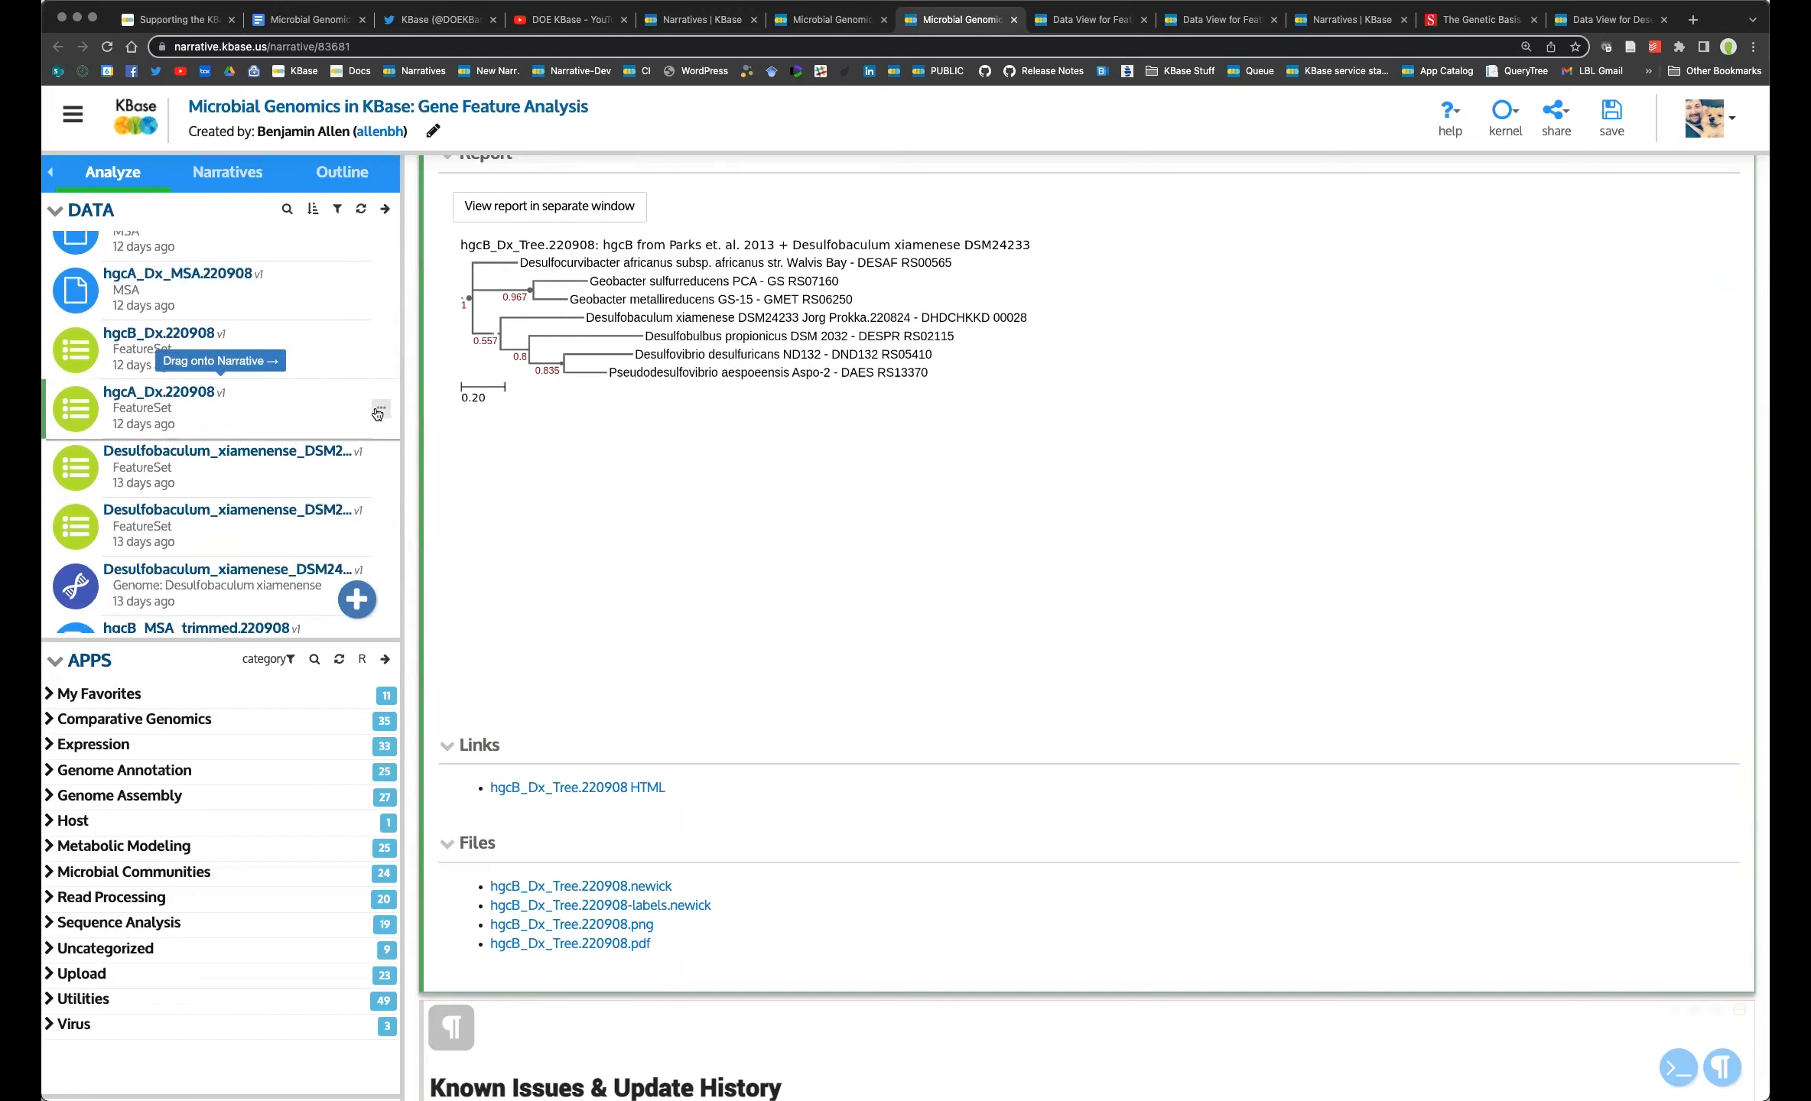
pyautogui.click(381, 410)
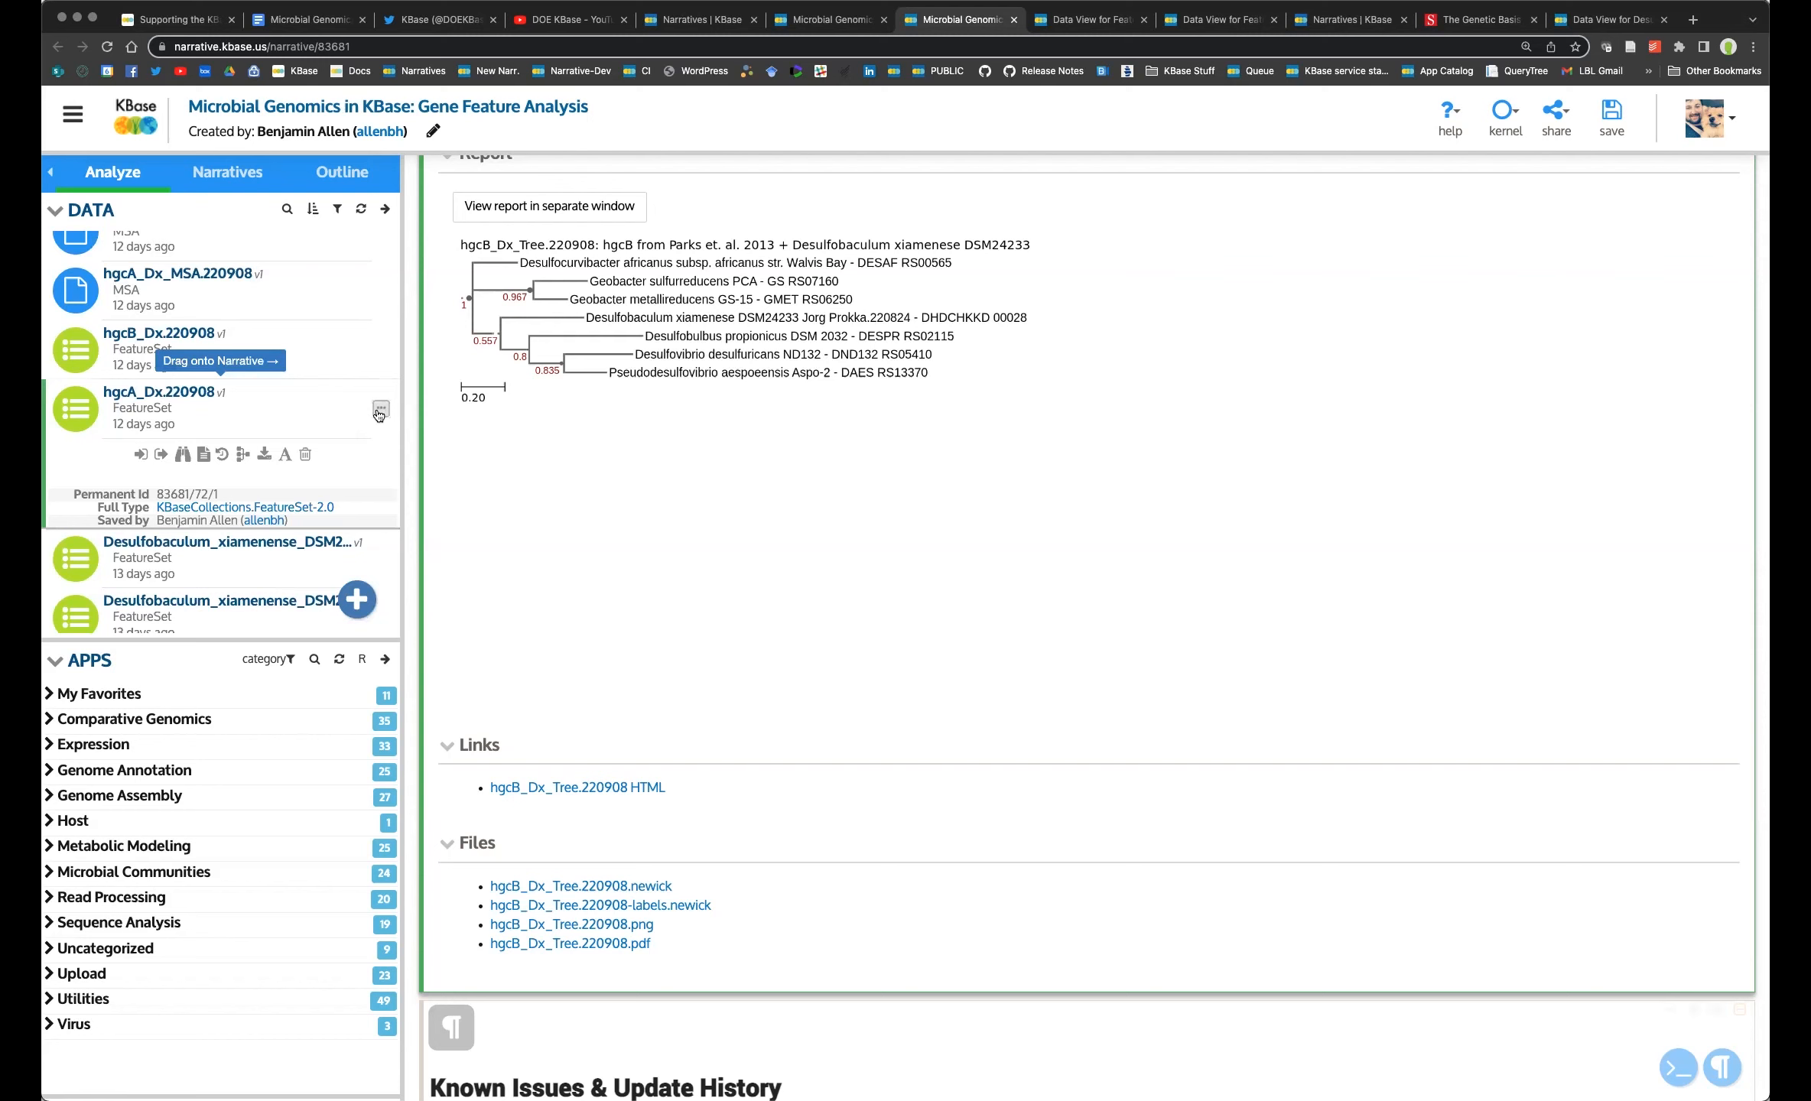
pyautogui.click(141, 458)
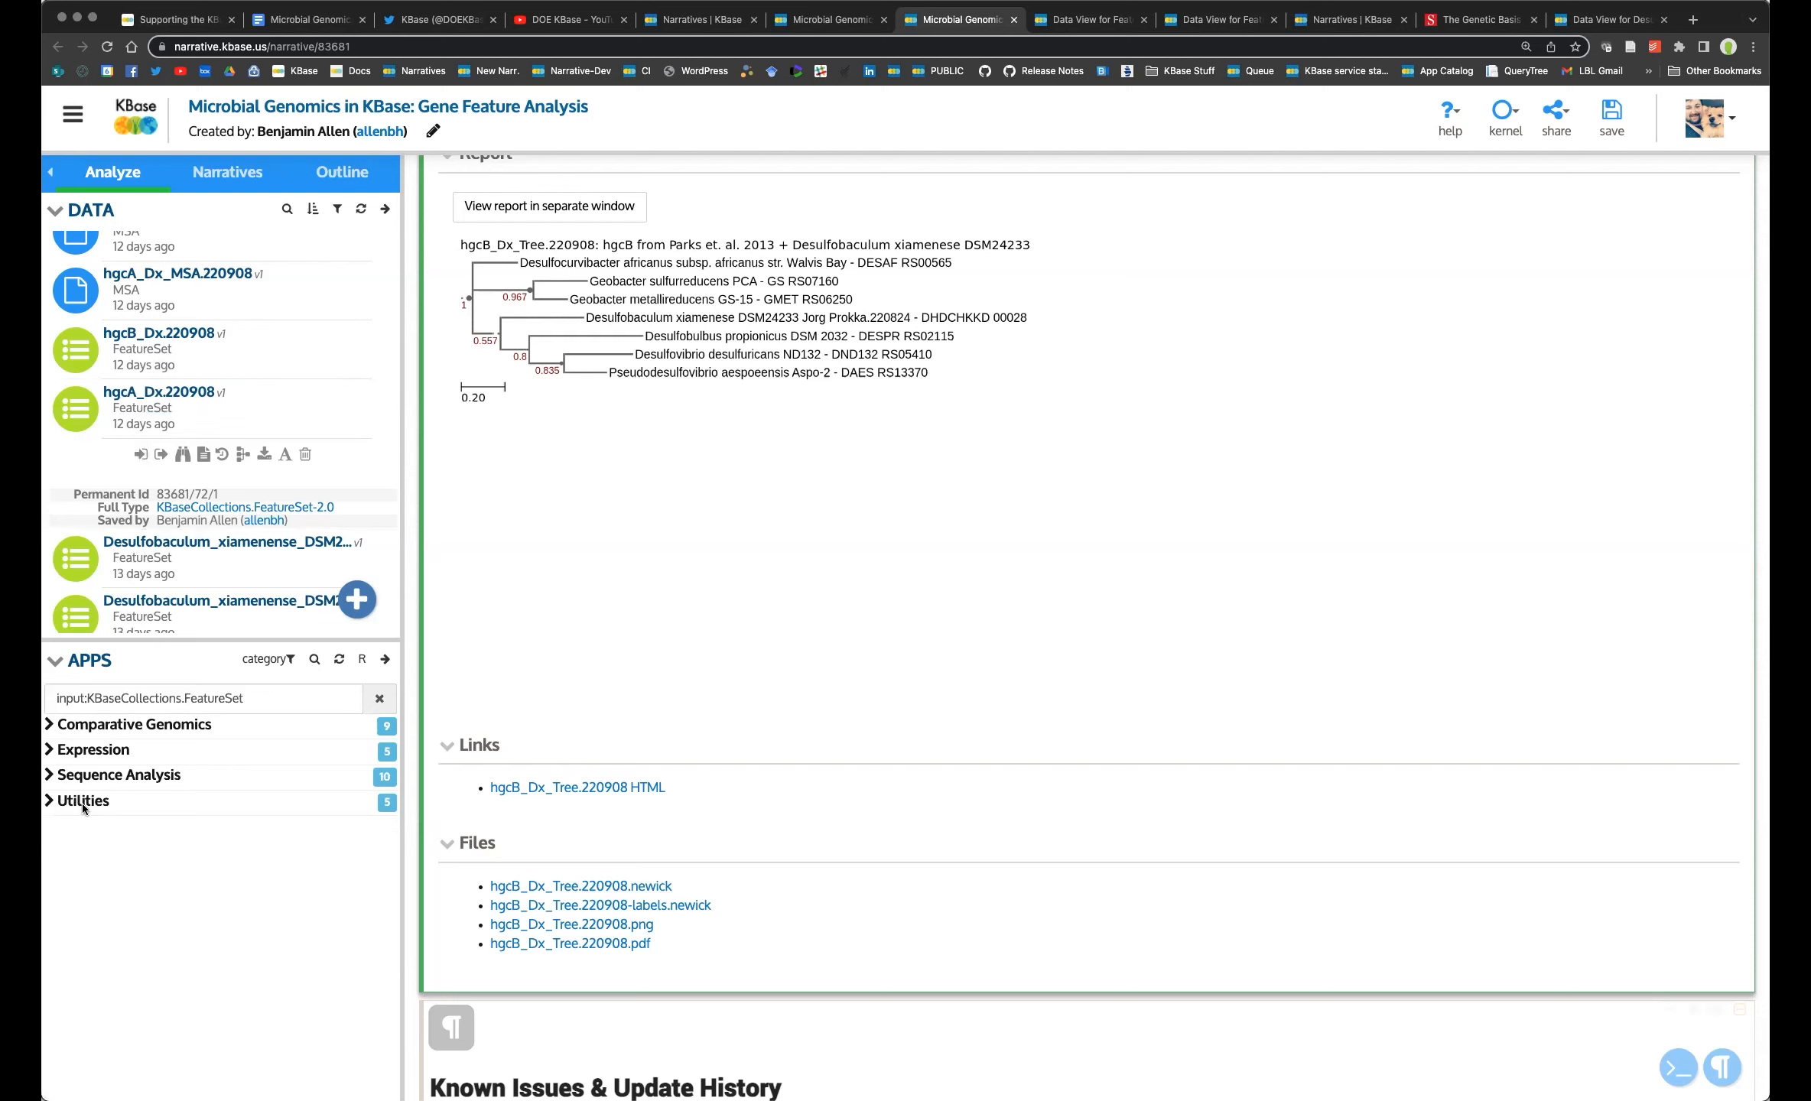
# Browse the Comparative Genomics and Sequence Analysis apps that accept a FeatureSet, including the MUSCLE, BLAST and HMMER tools.
pyautogui.click(50, 727)
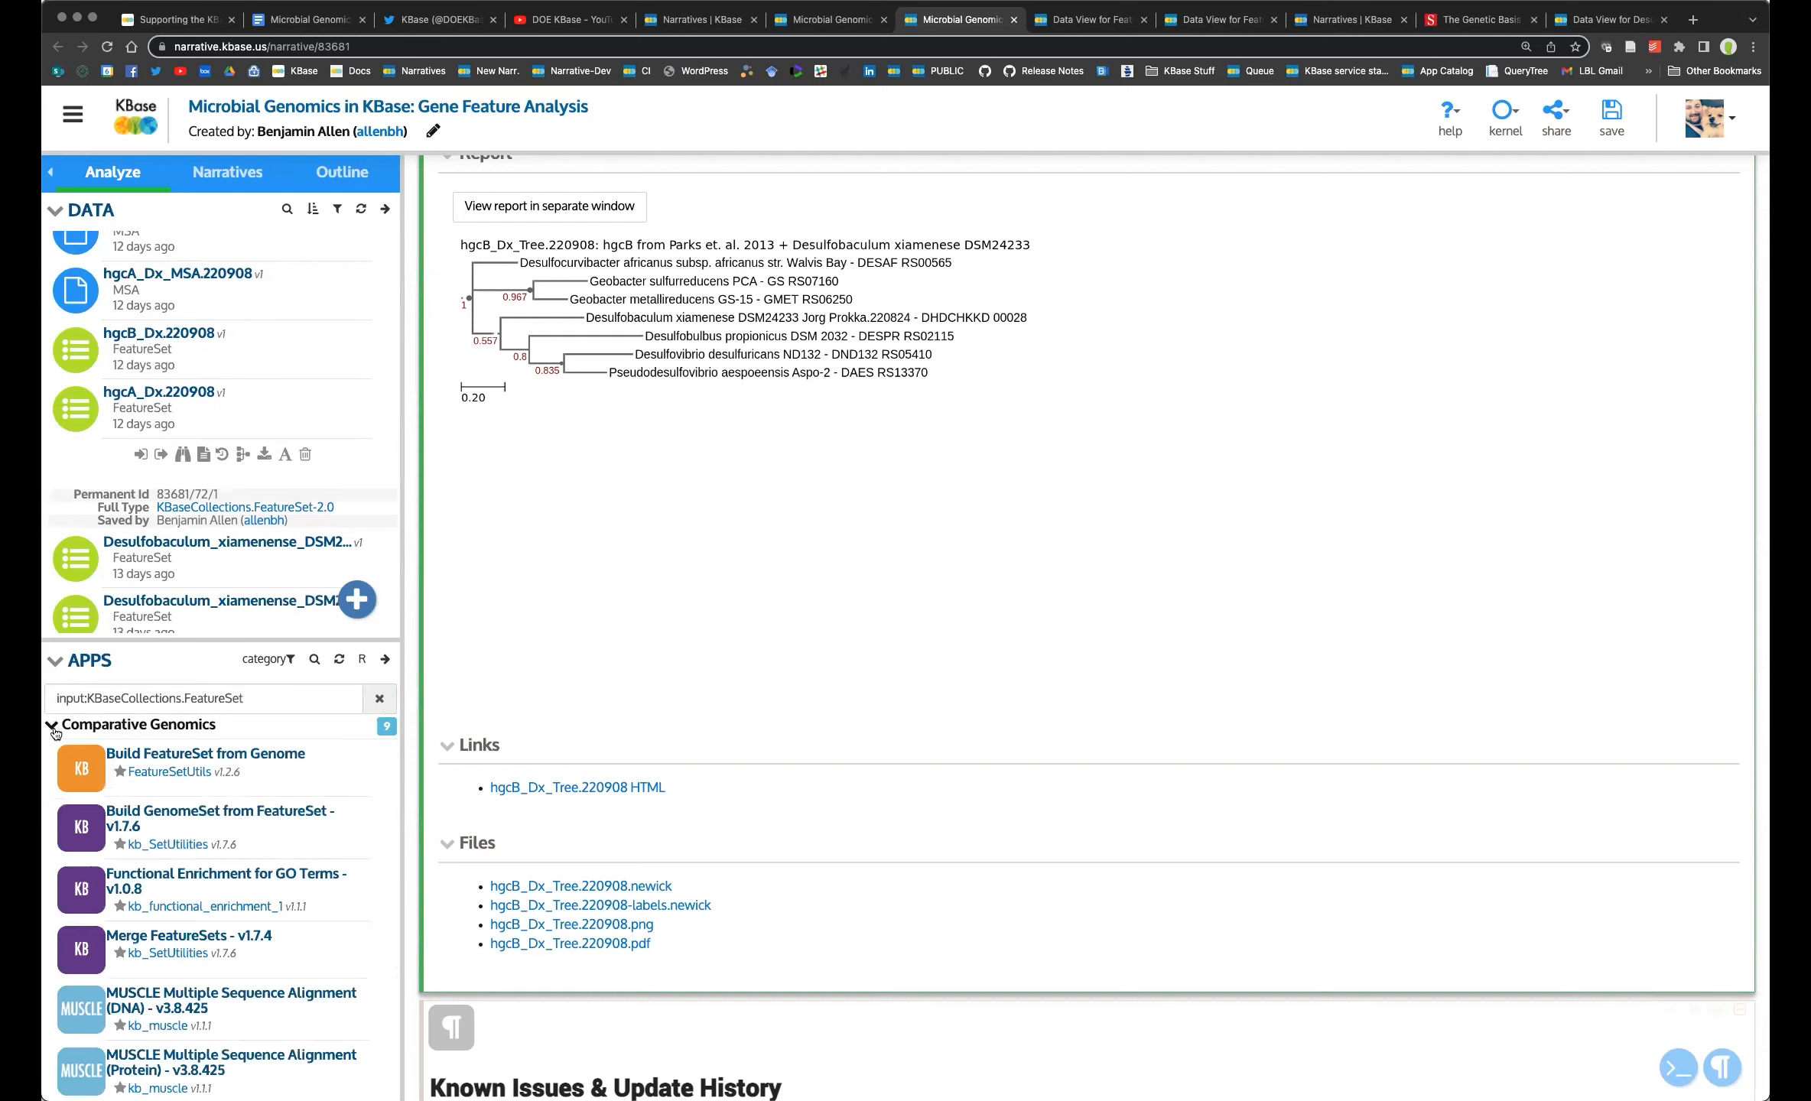
pyautogui.scroll(-5, 50, 803)
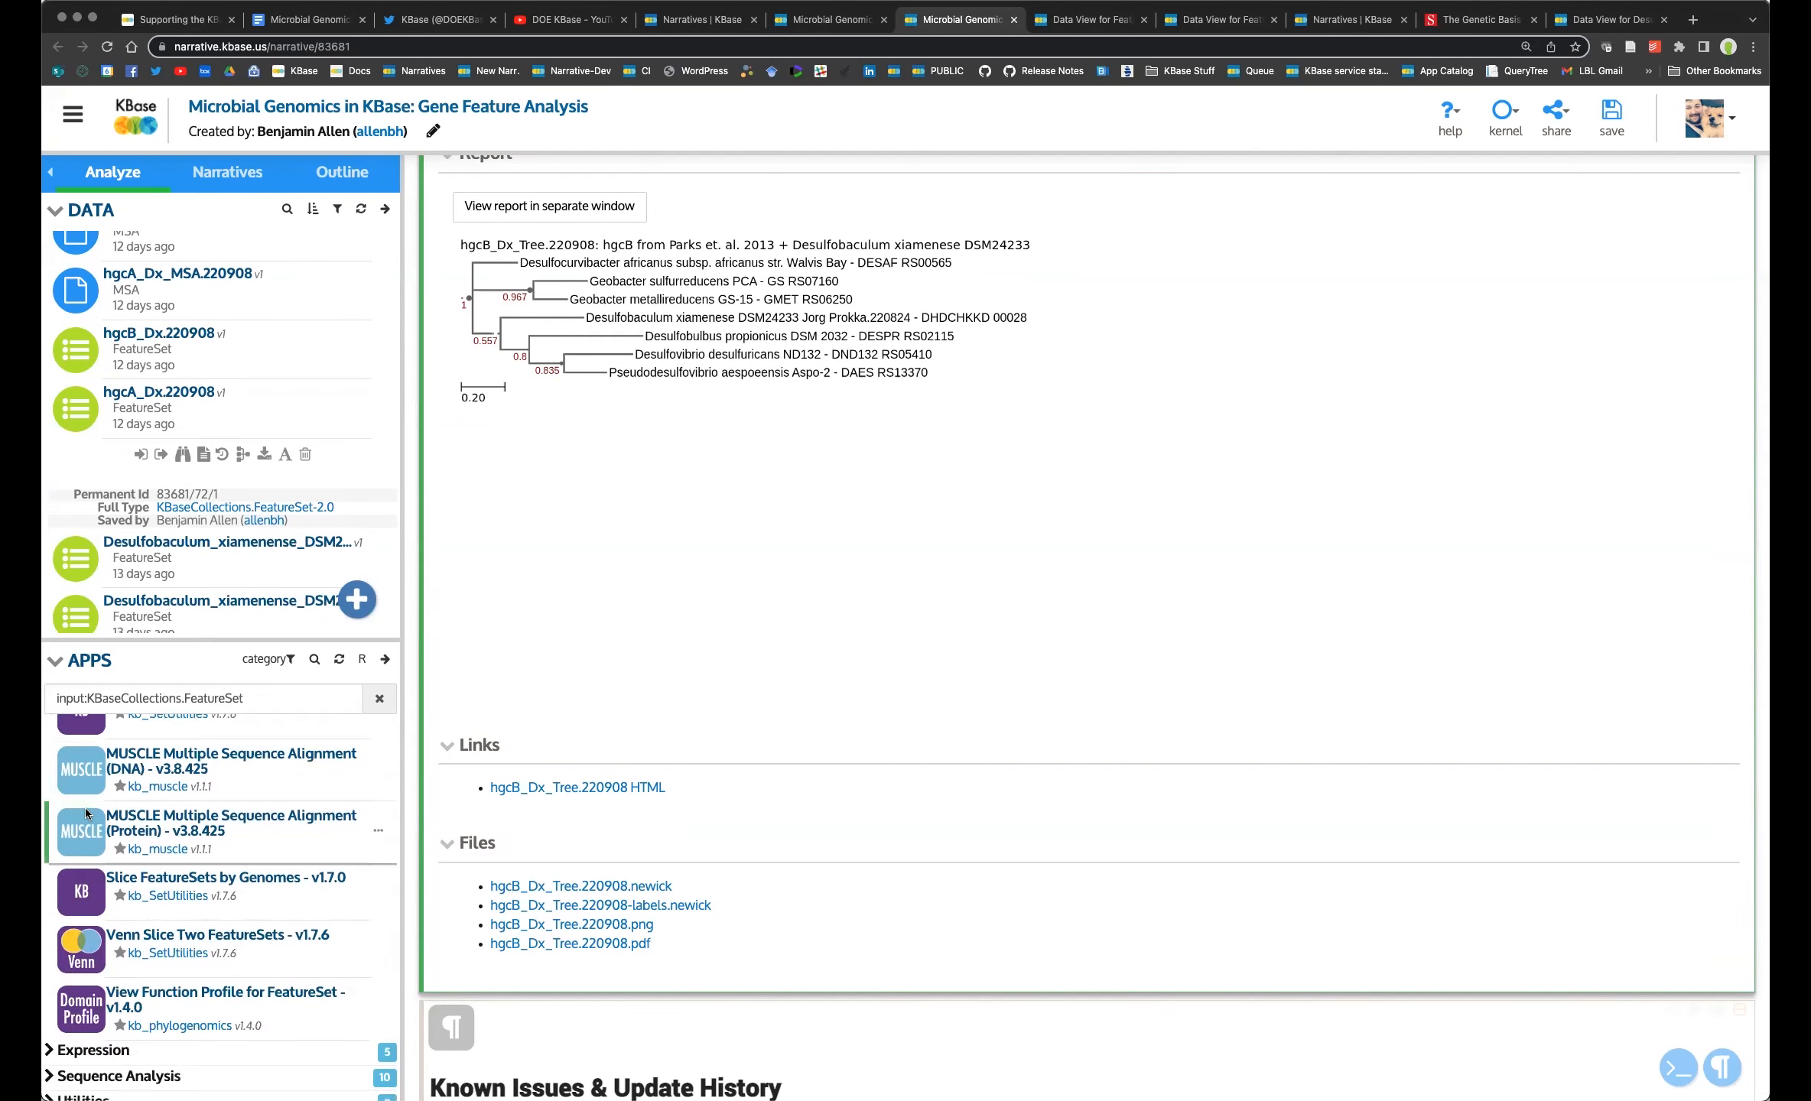
pyautogui.scroll(5, 85, 807)
pyautogui.click(50, 726)
pyautogui.click(51, 774)
pyautogui.scroll(-2, 74, 791)
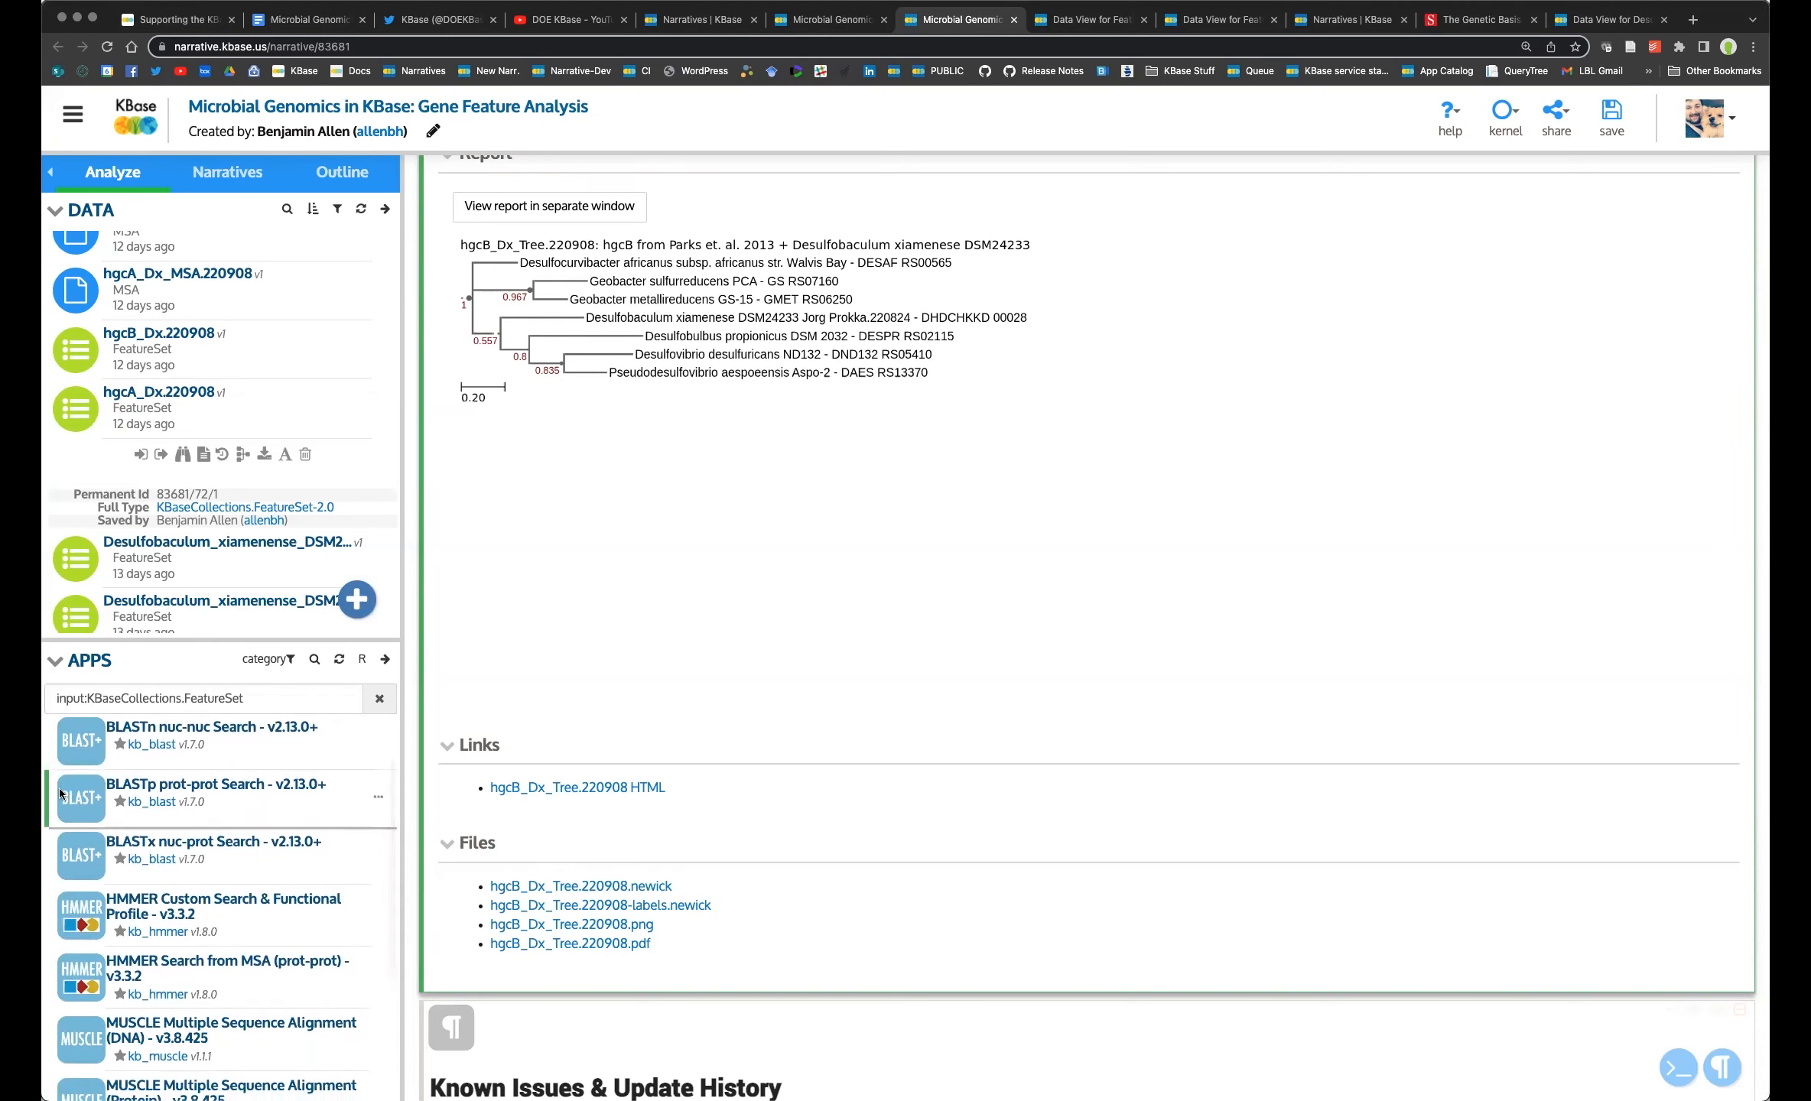
pyautogui.scroll(-2, 69, 792)
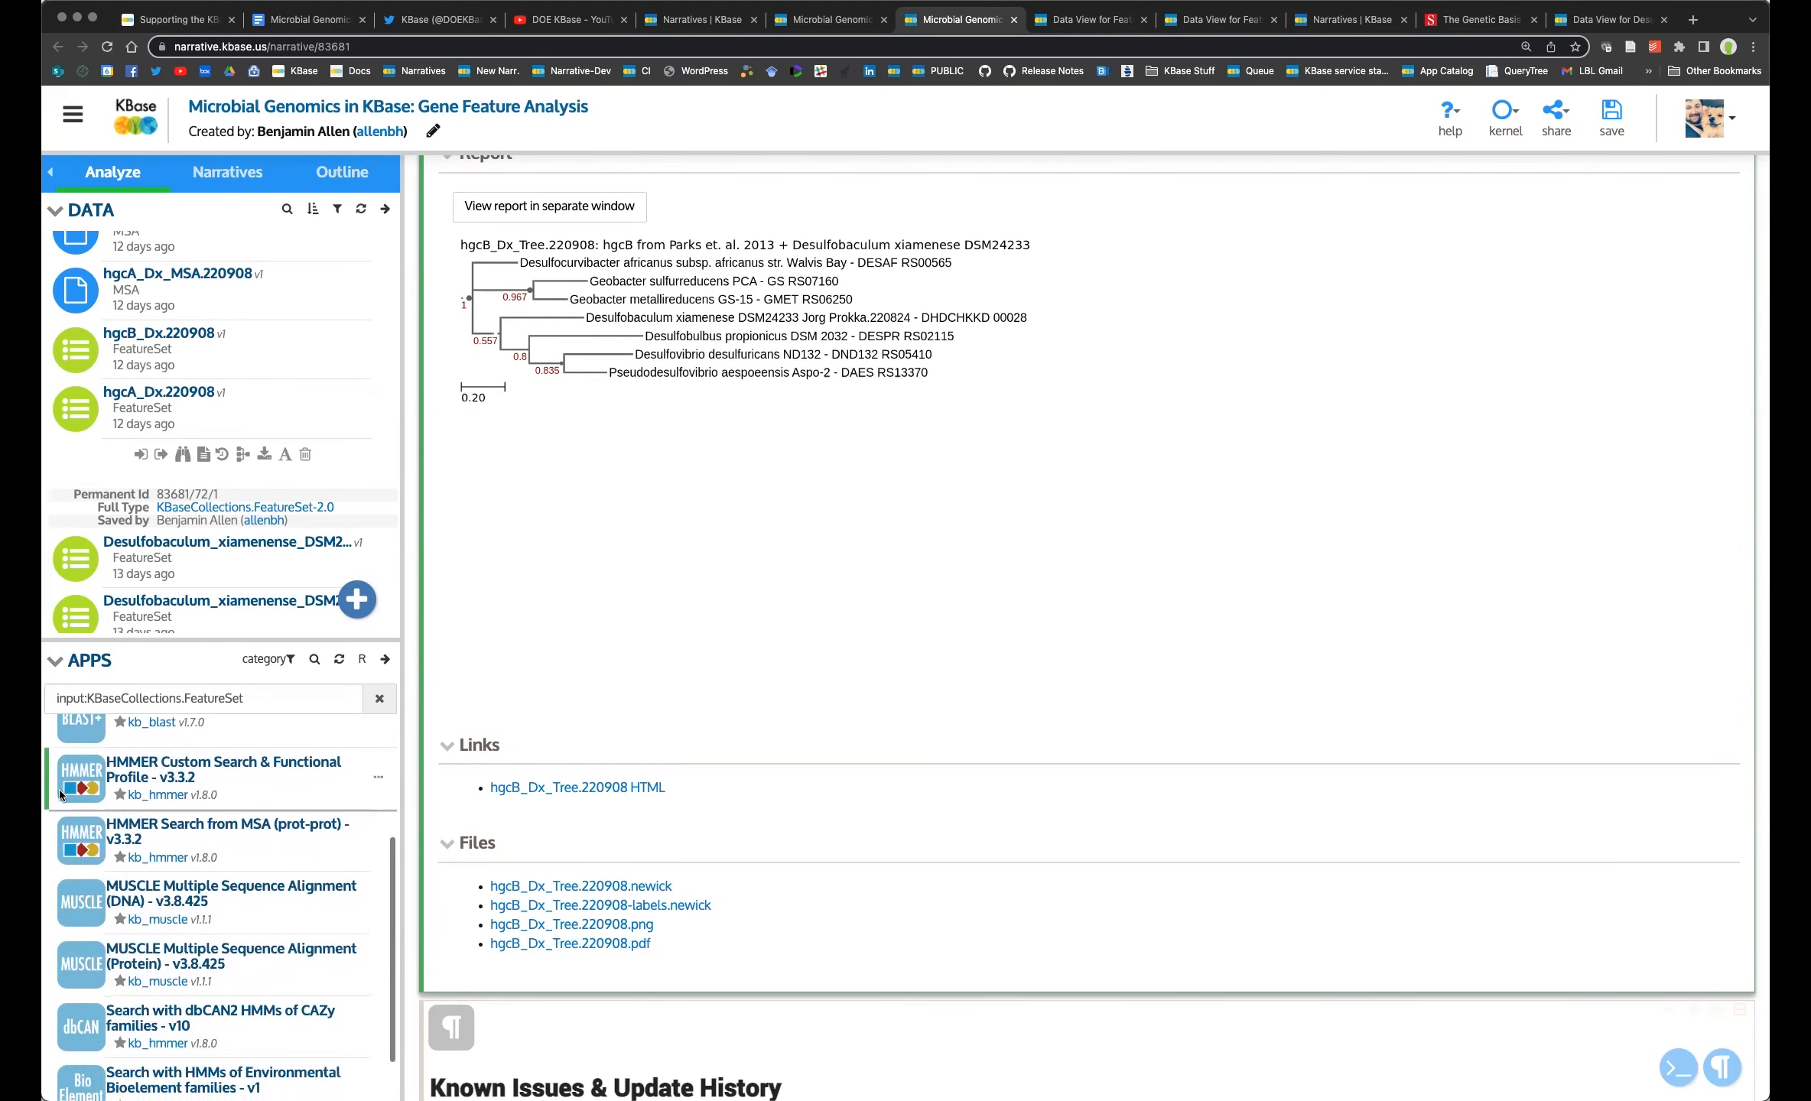
pyautogui.scroll(-2, 60, 795)
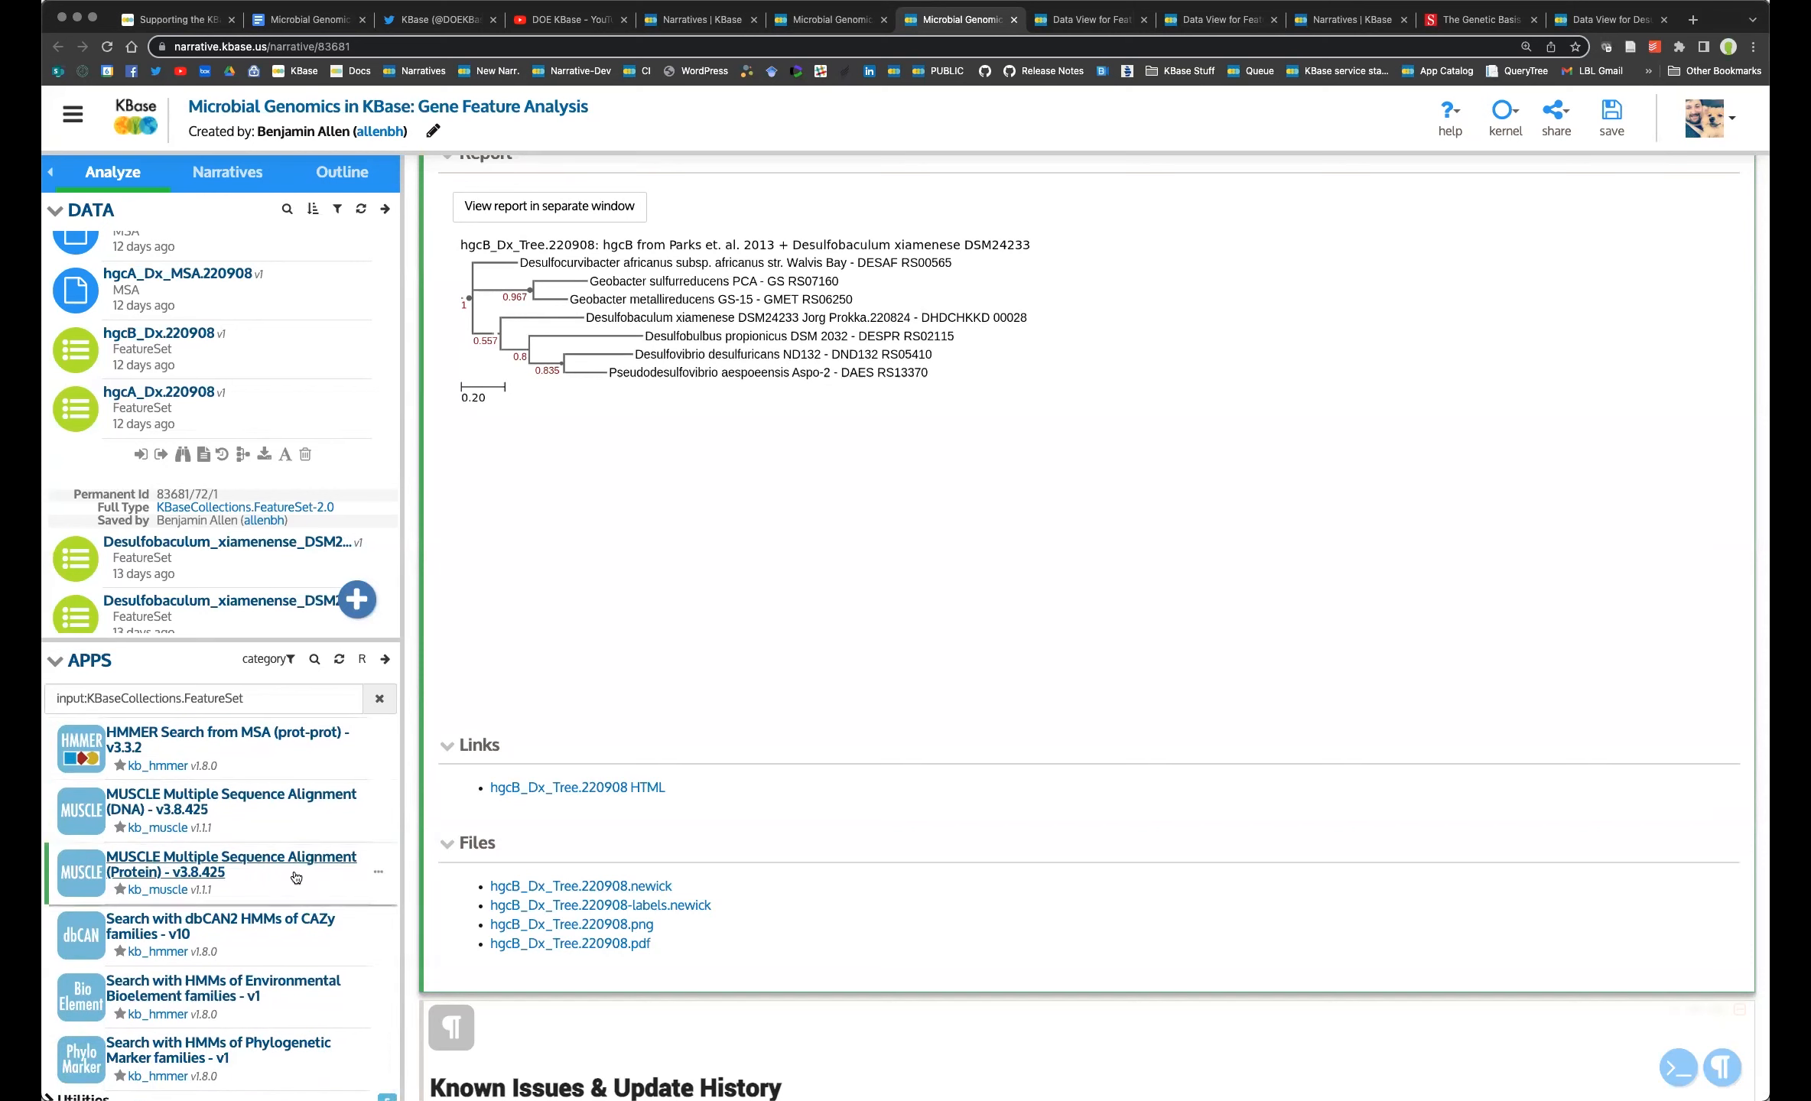
# Add app cells for the dbCAN2 CAZy, Environmental Bioelement and Phylogenetic Marker HMM searches to the Narrative.
pyautogui.click(157, 929)
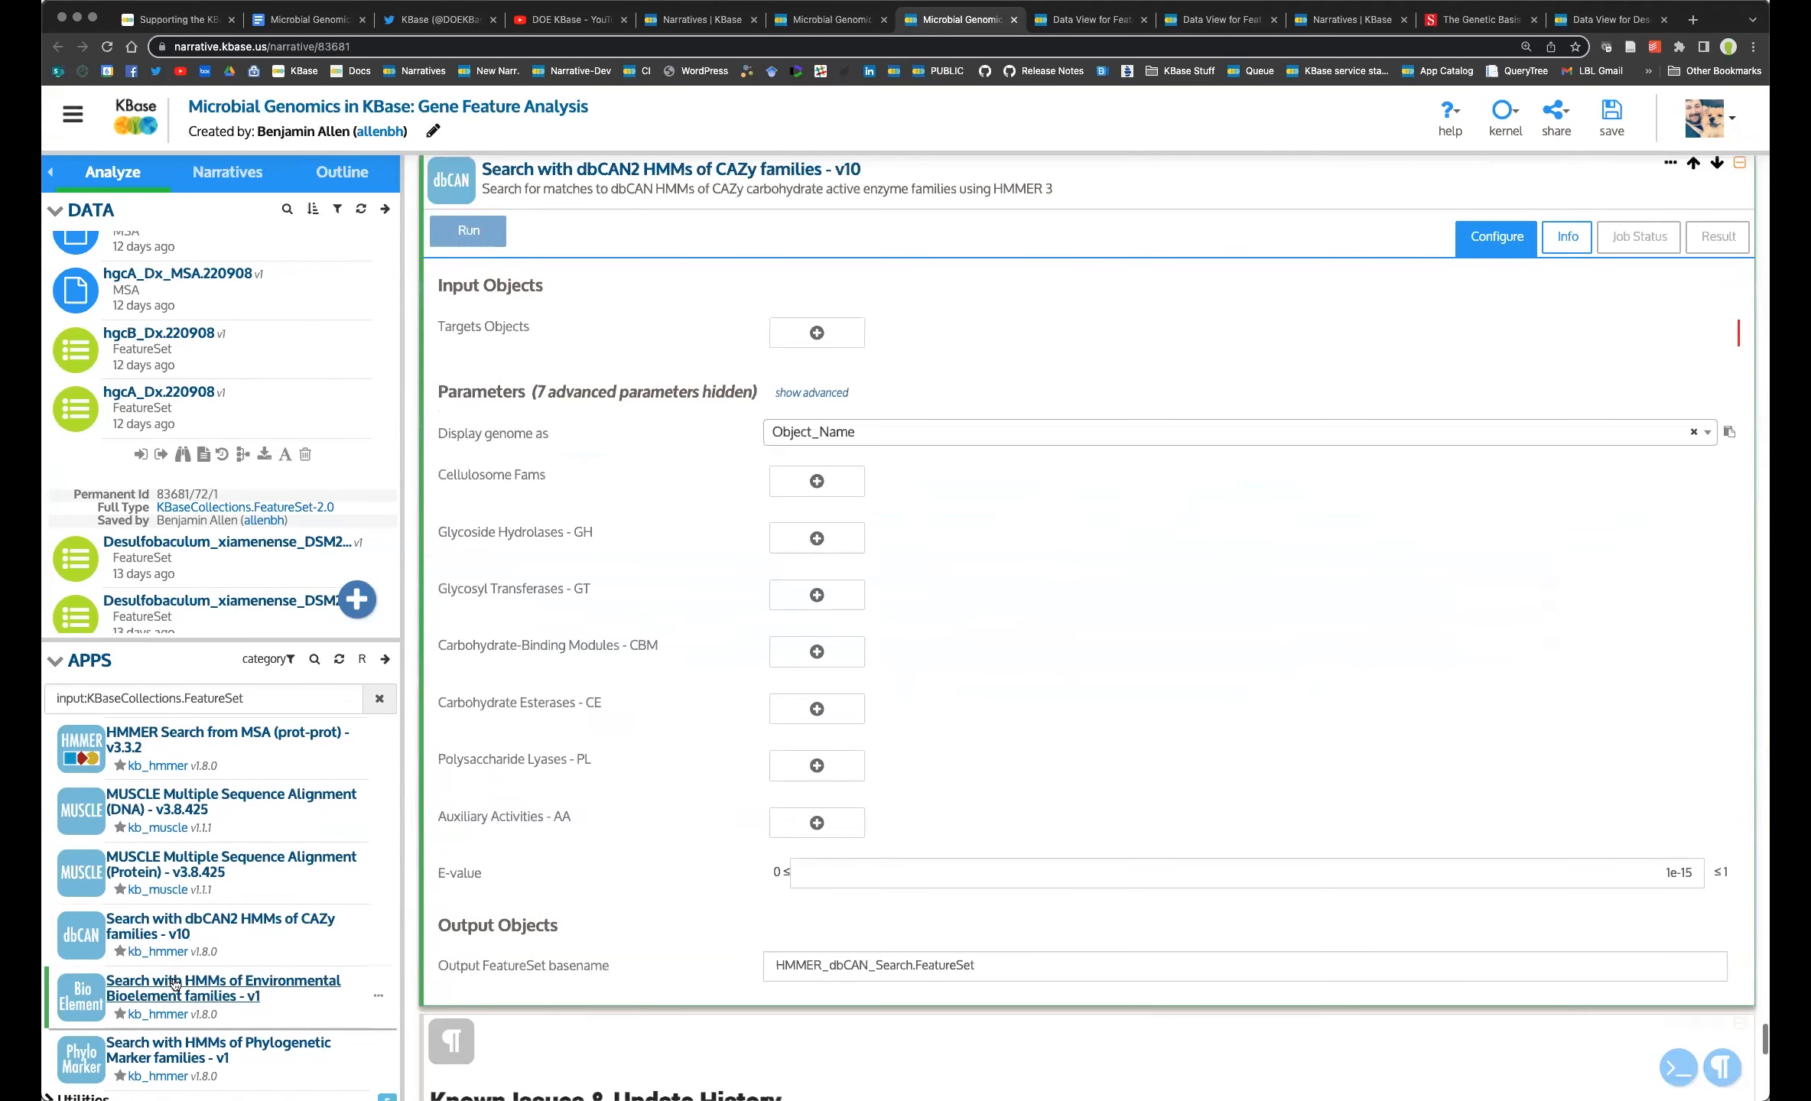
pyautogui.click(175, 985)
pyautogui.click(185, 1054)
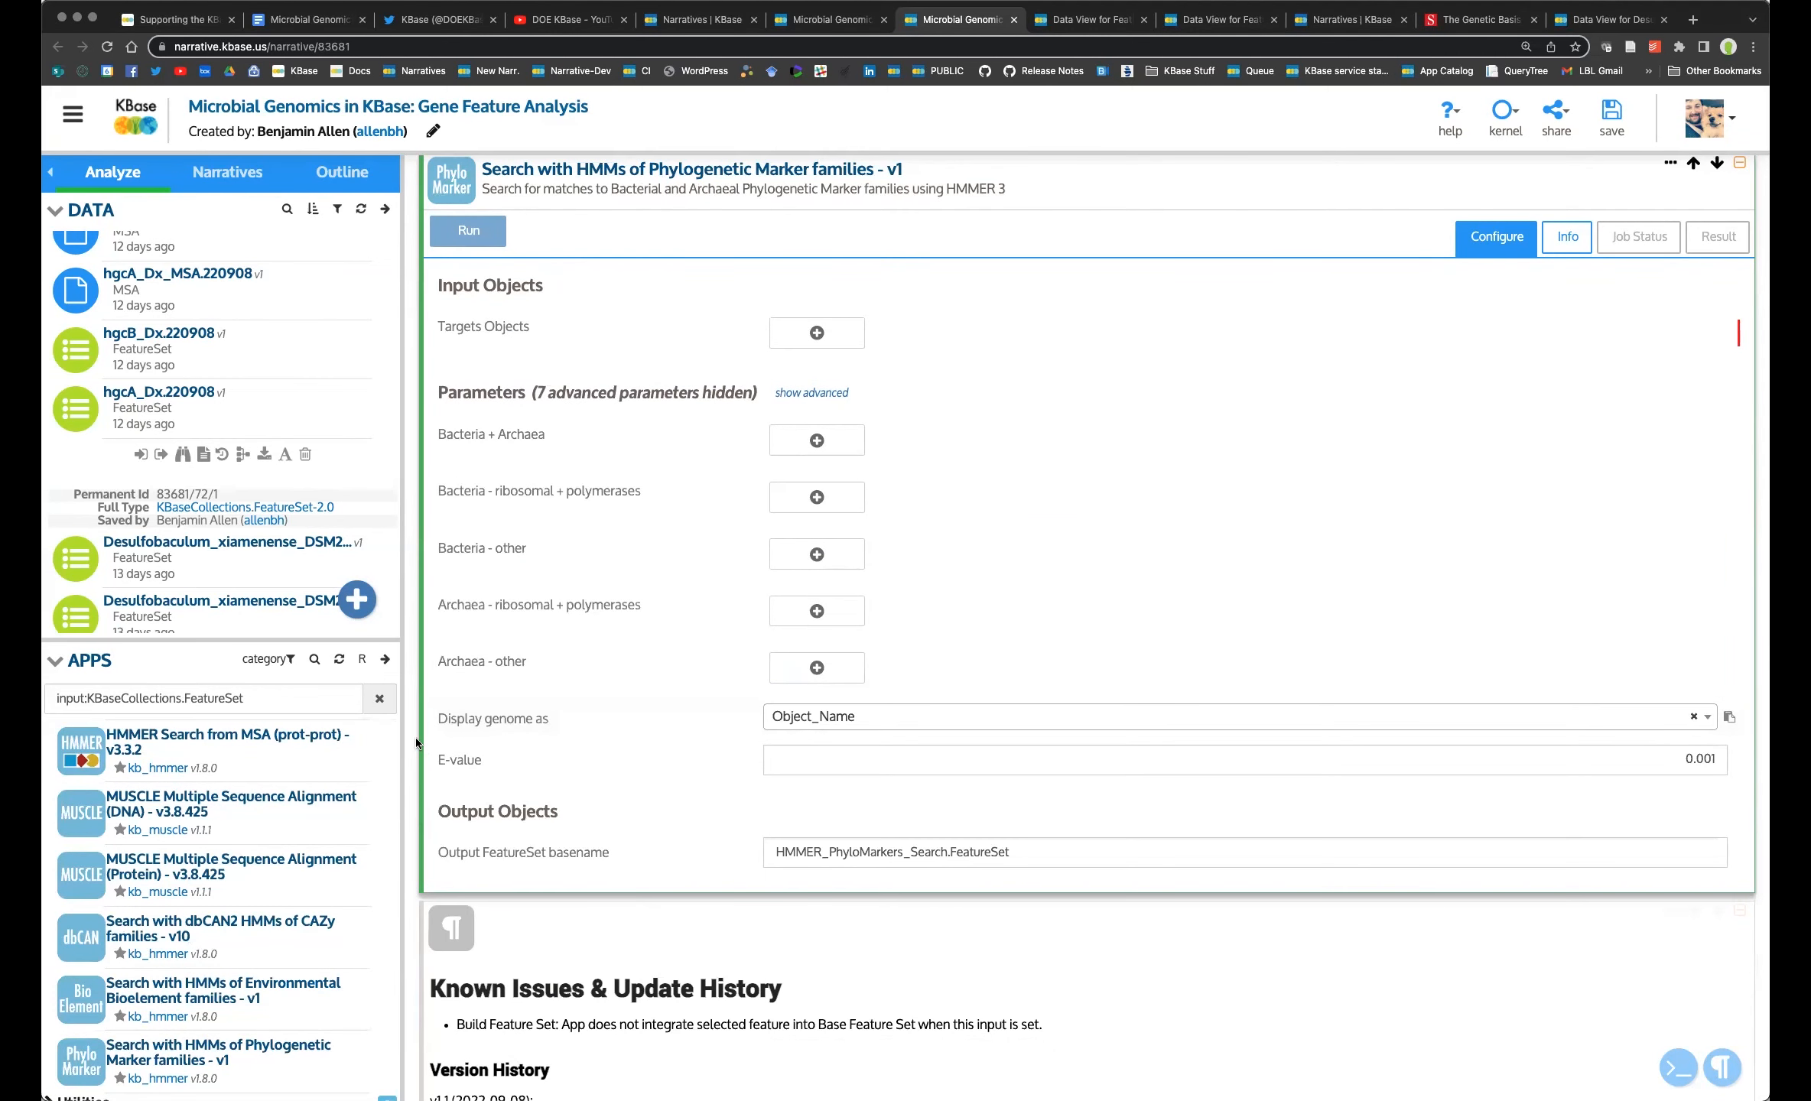
# Select the Environmental Bioelement families search cell and check the description of its Nitrogen parameter.
pyautogui.scroll(3, 416, 742)
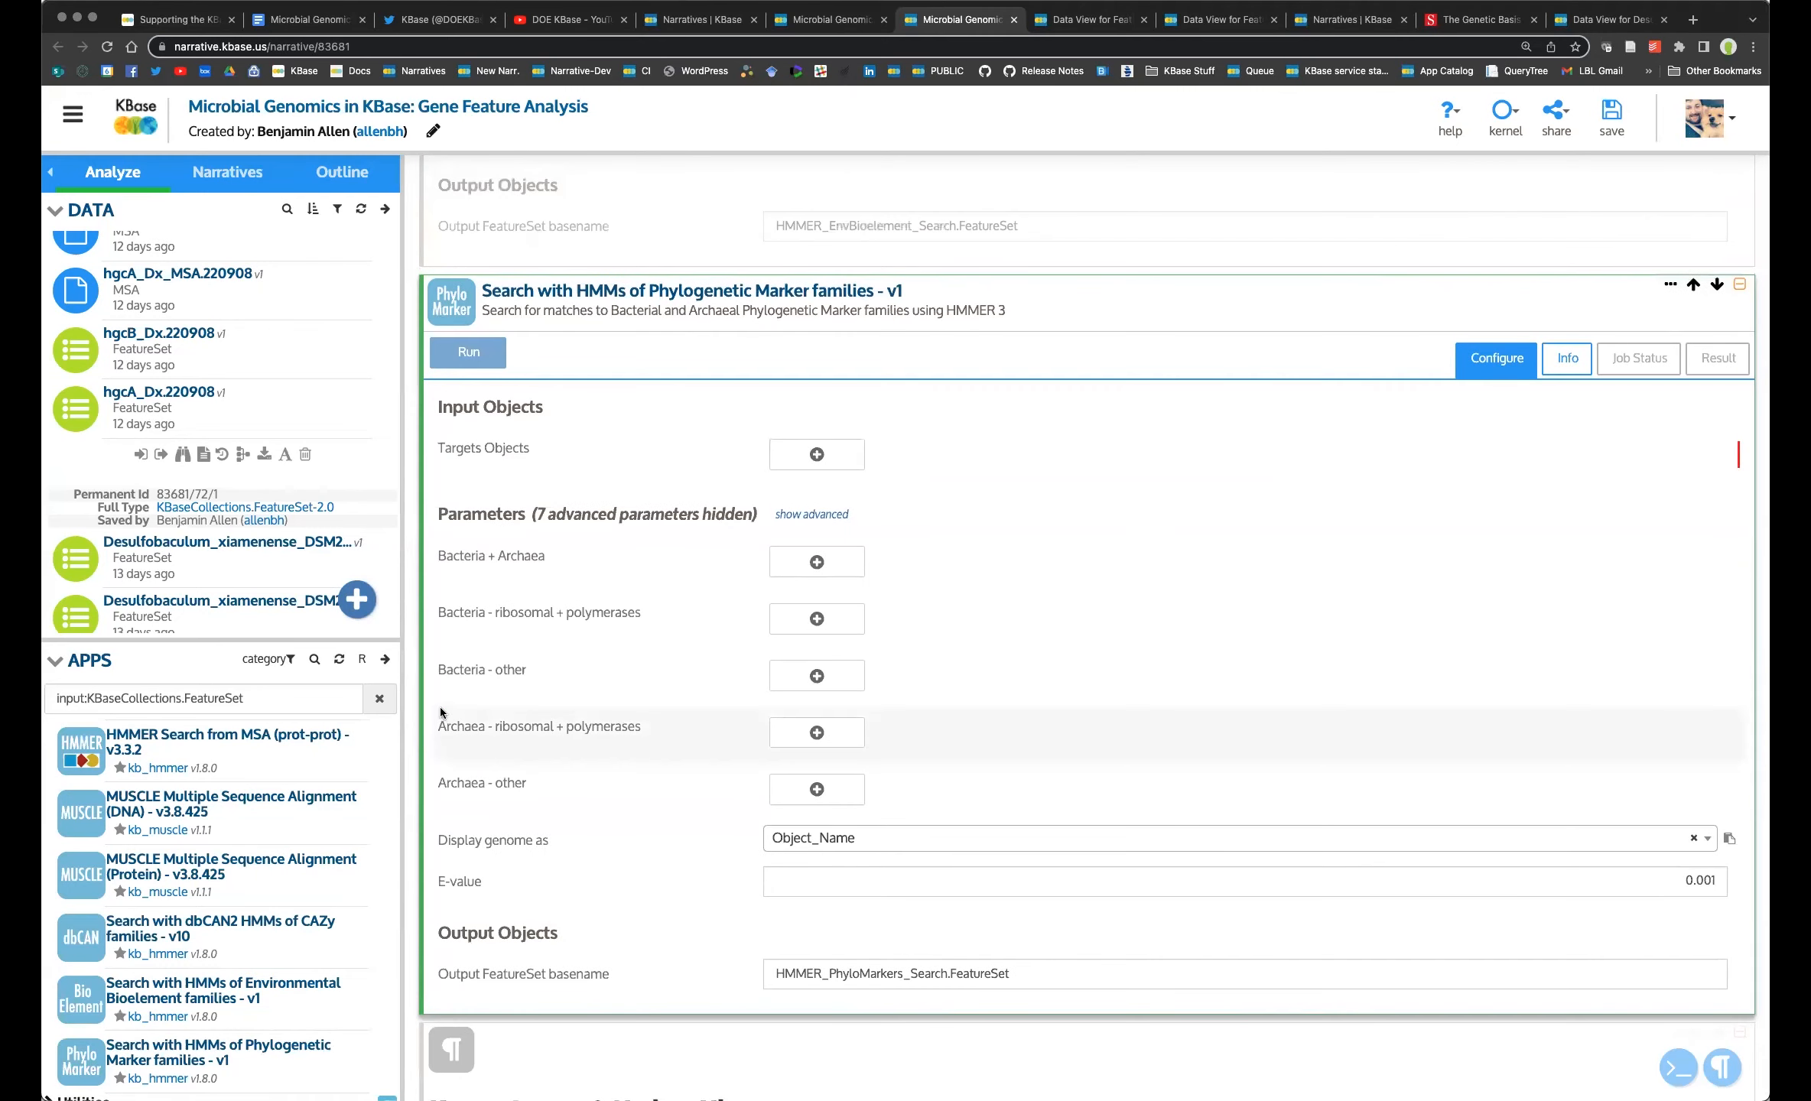
pyautogui.scroll(7, 434, 711)
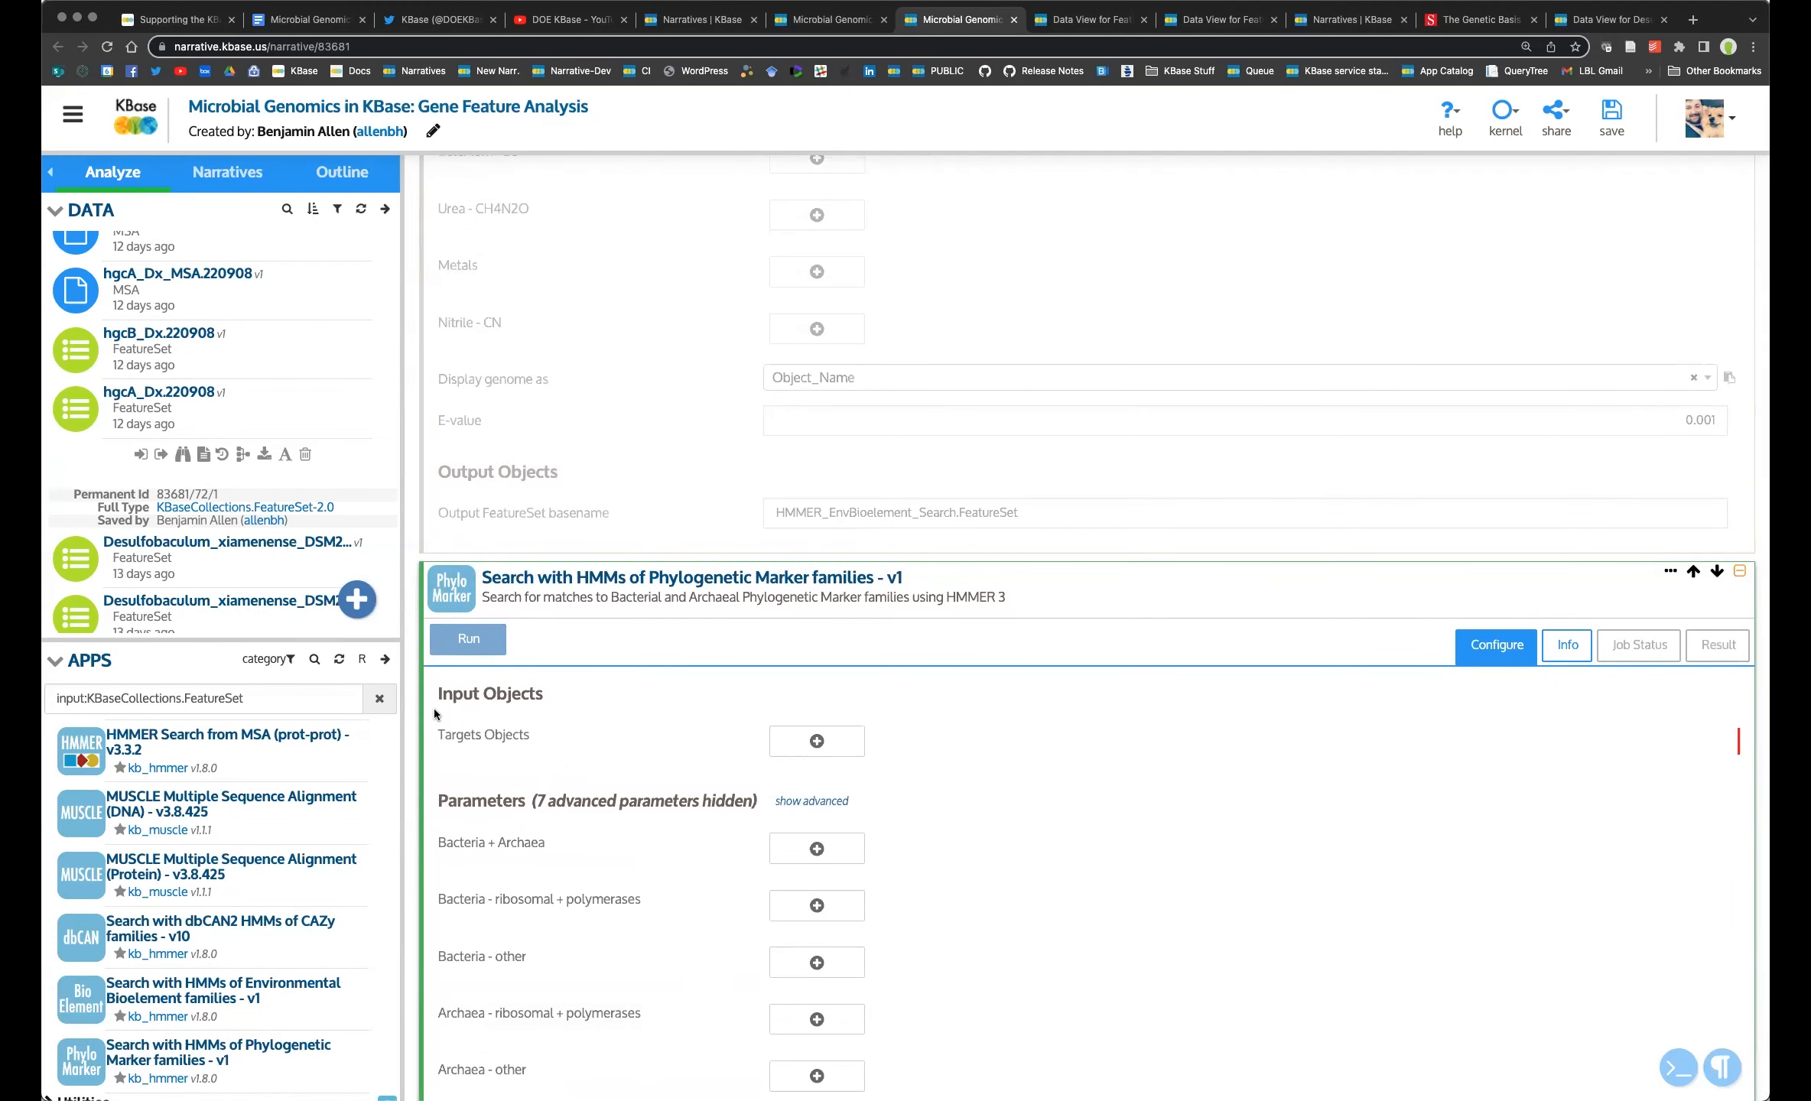
pyautogui.scroll(20, 419, 715)
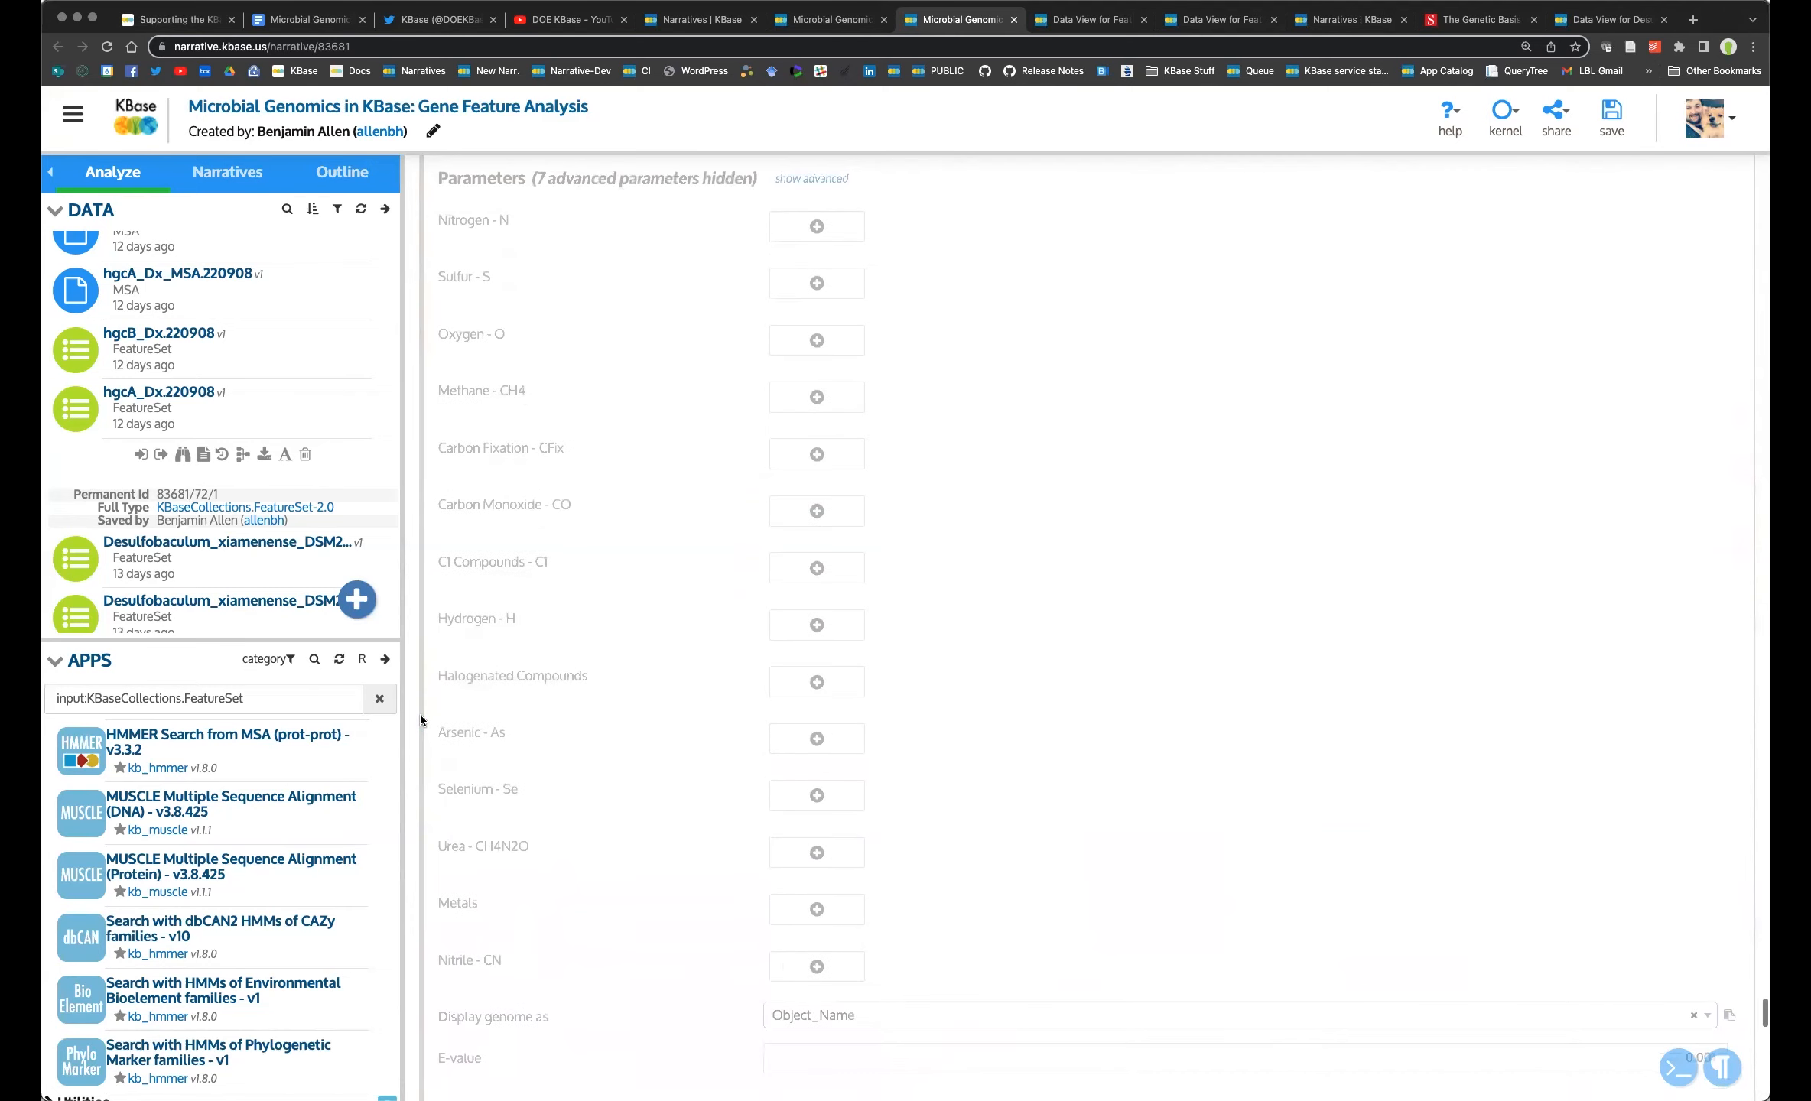
pyautogui.click(617, 353)
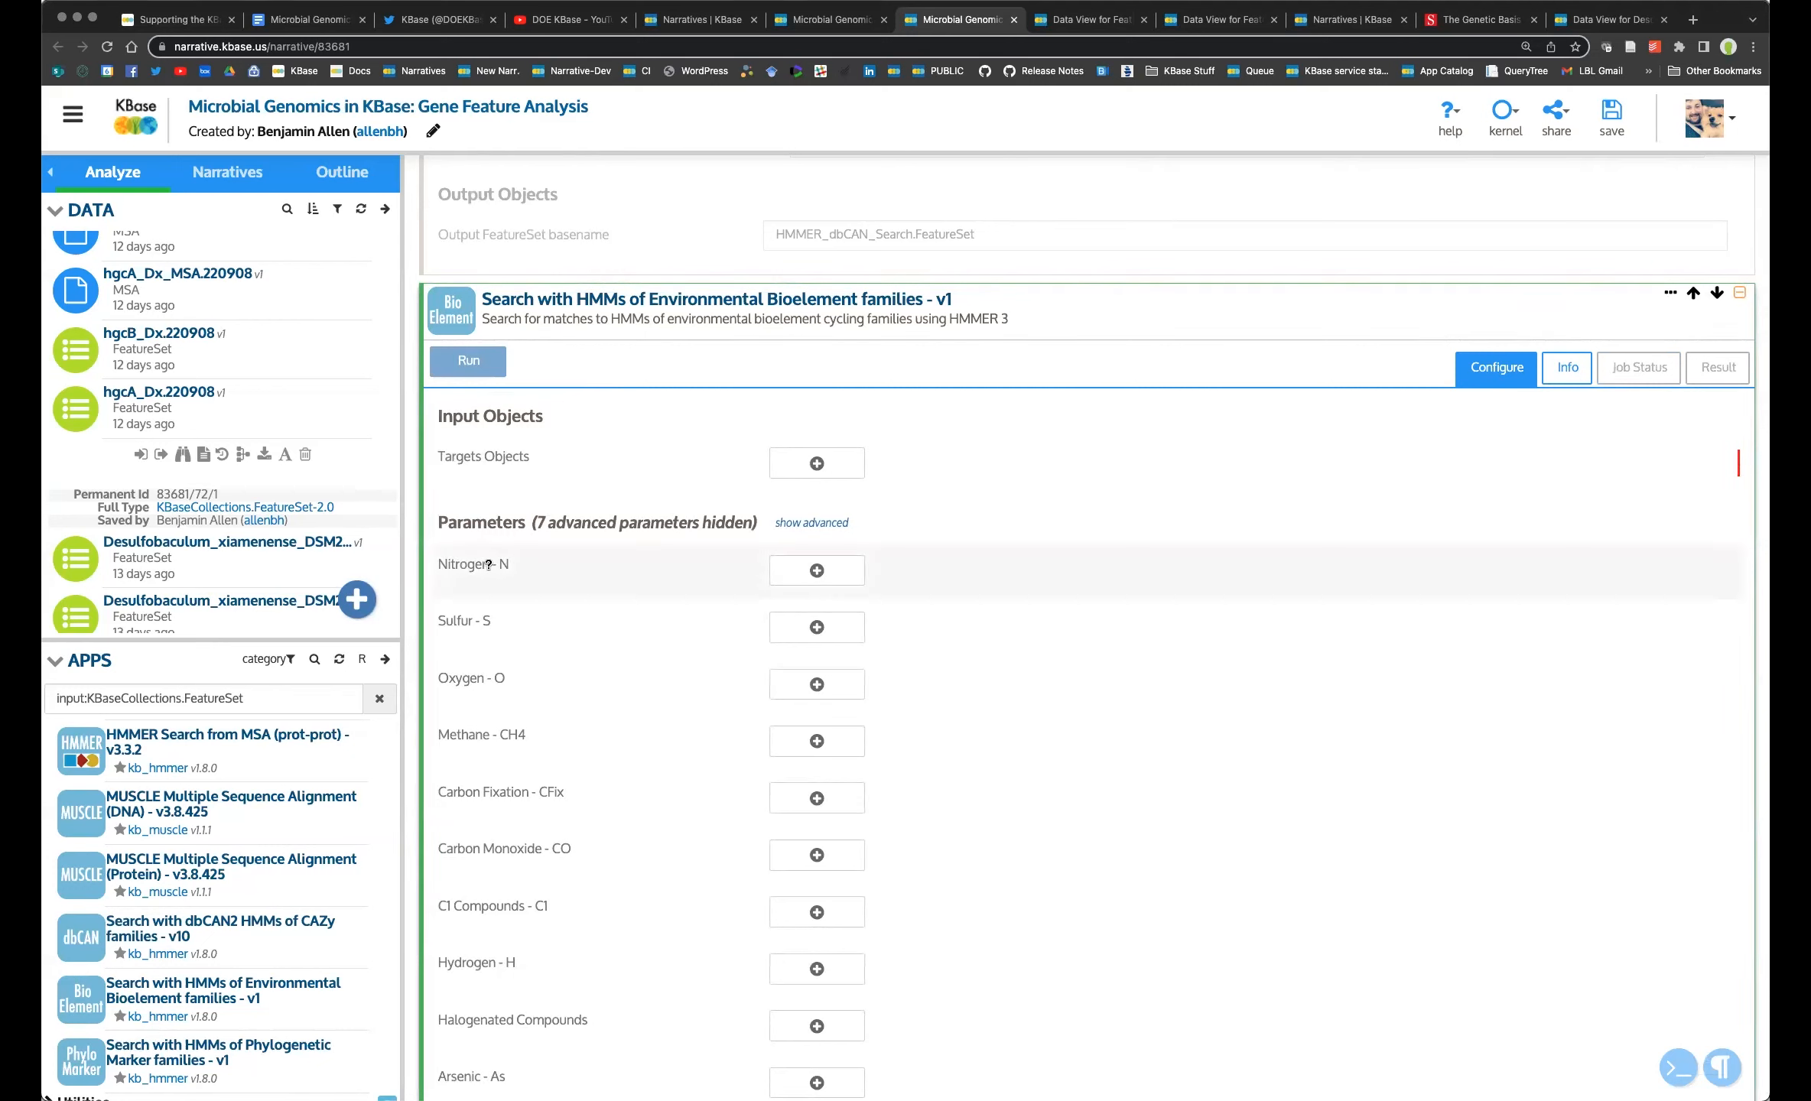
pyautogui.moveTo(492, 569)
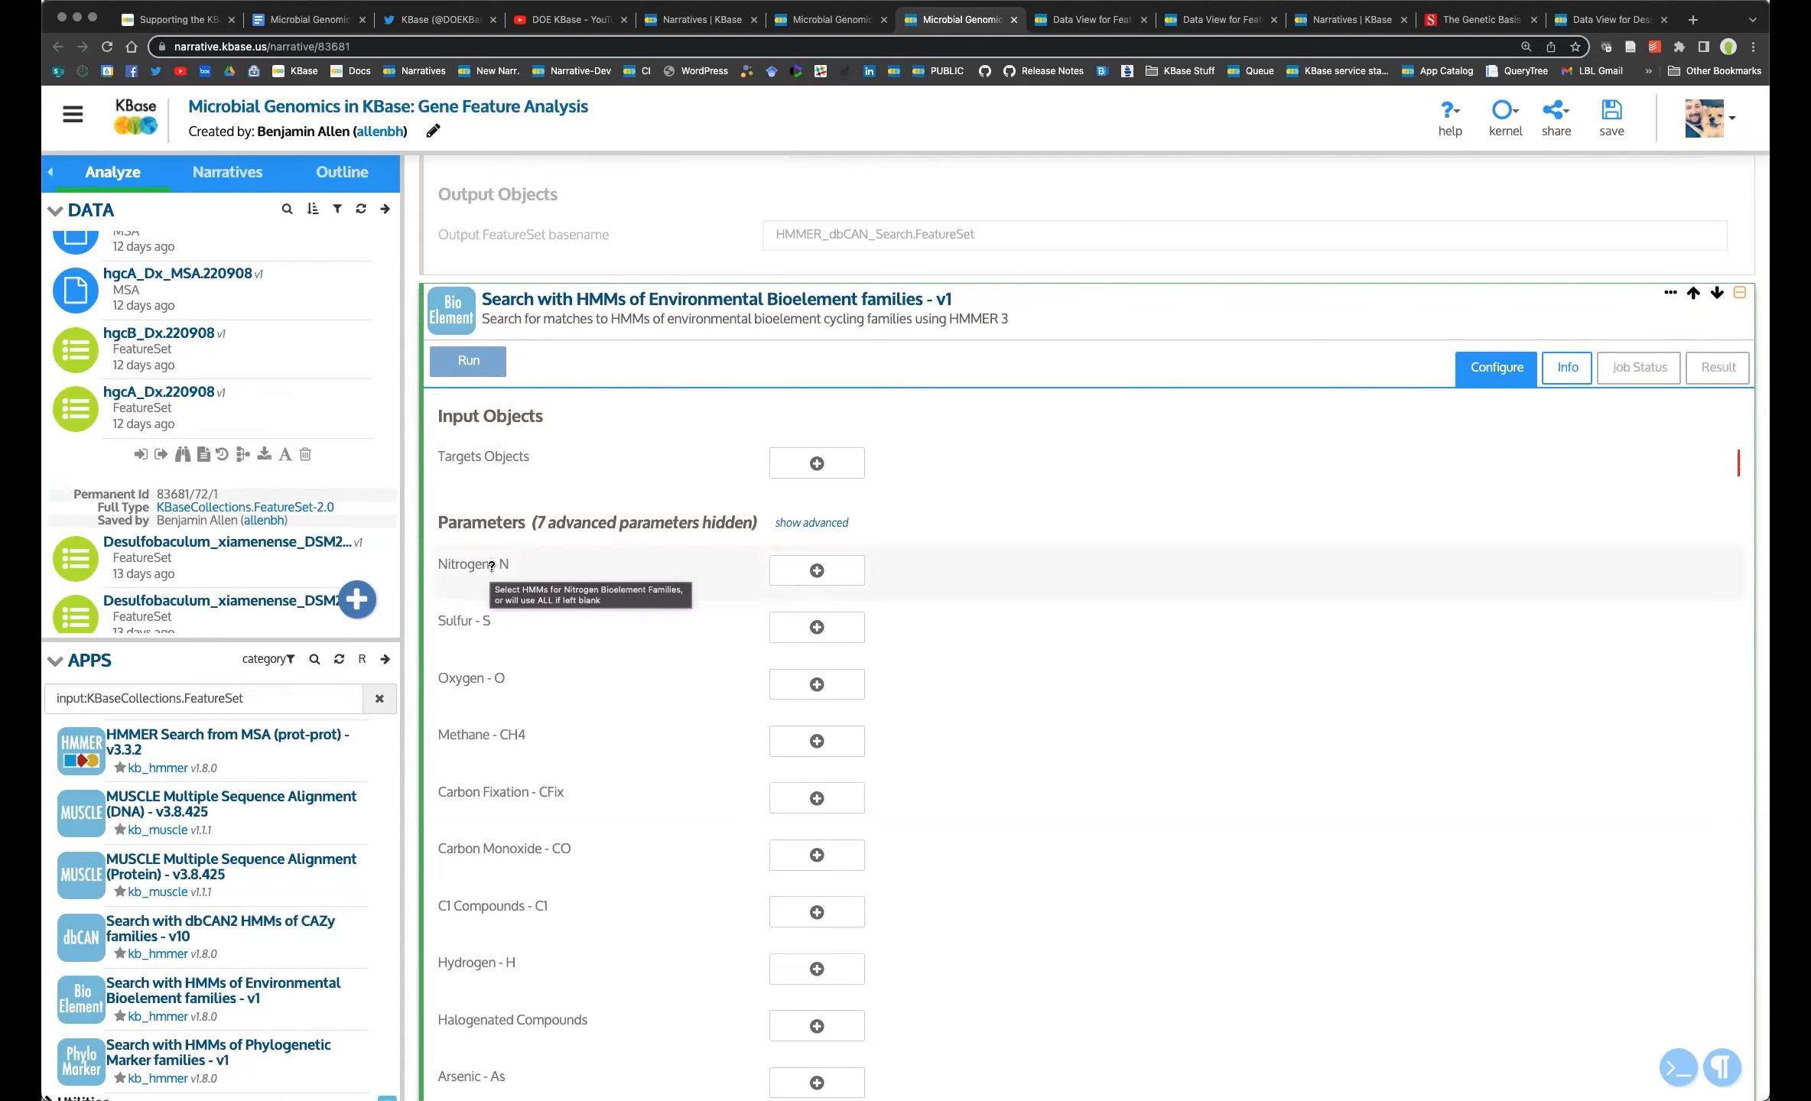
# Read the Environmental Bioelement app's documentation and parameter list, and return to its configuration.
pyautogui.click(1567, 367)
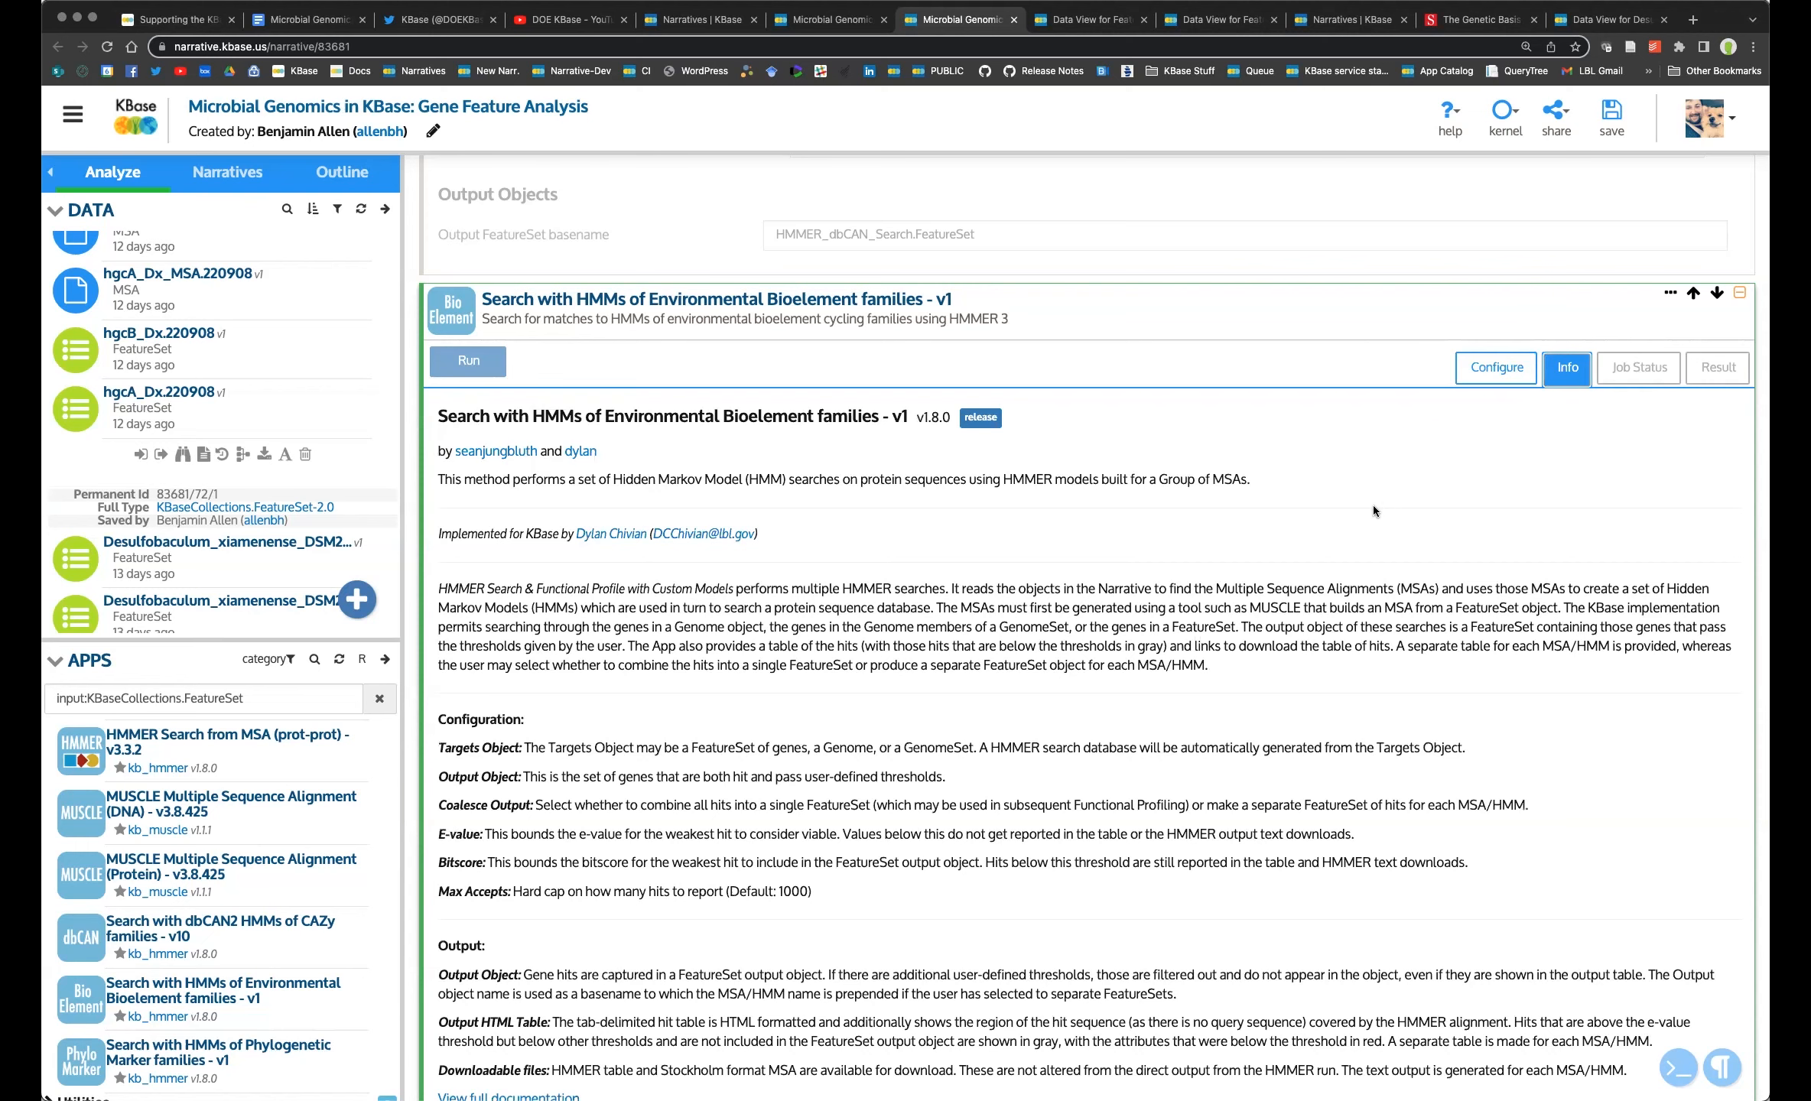
pyautogui.scroll(-2, 1372, 506)
pyautogui.scroll(-5, 1373, 506)
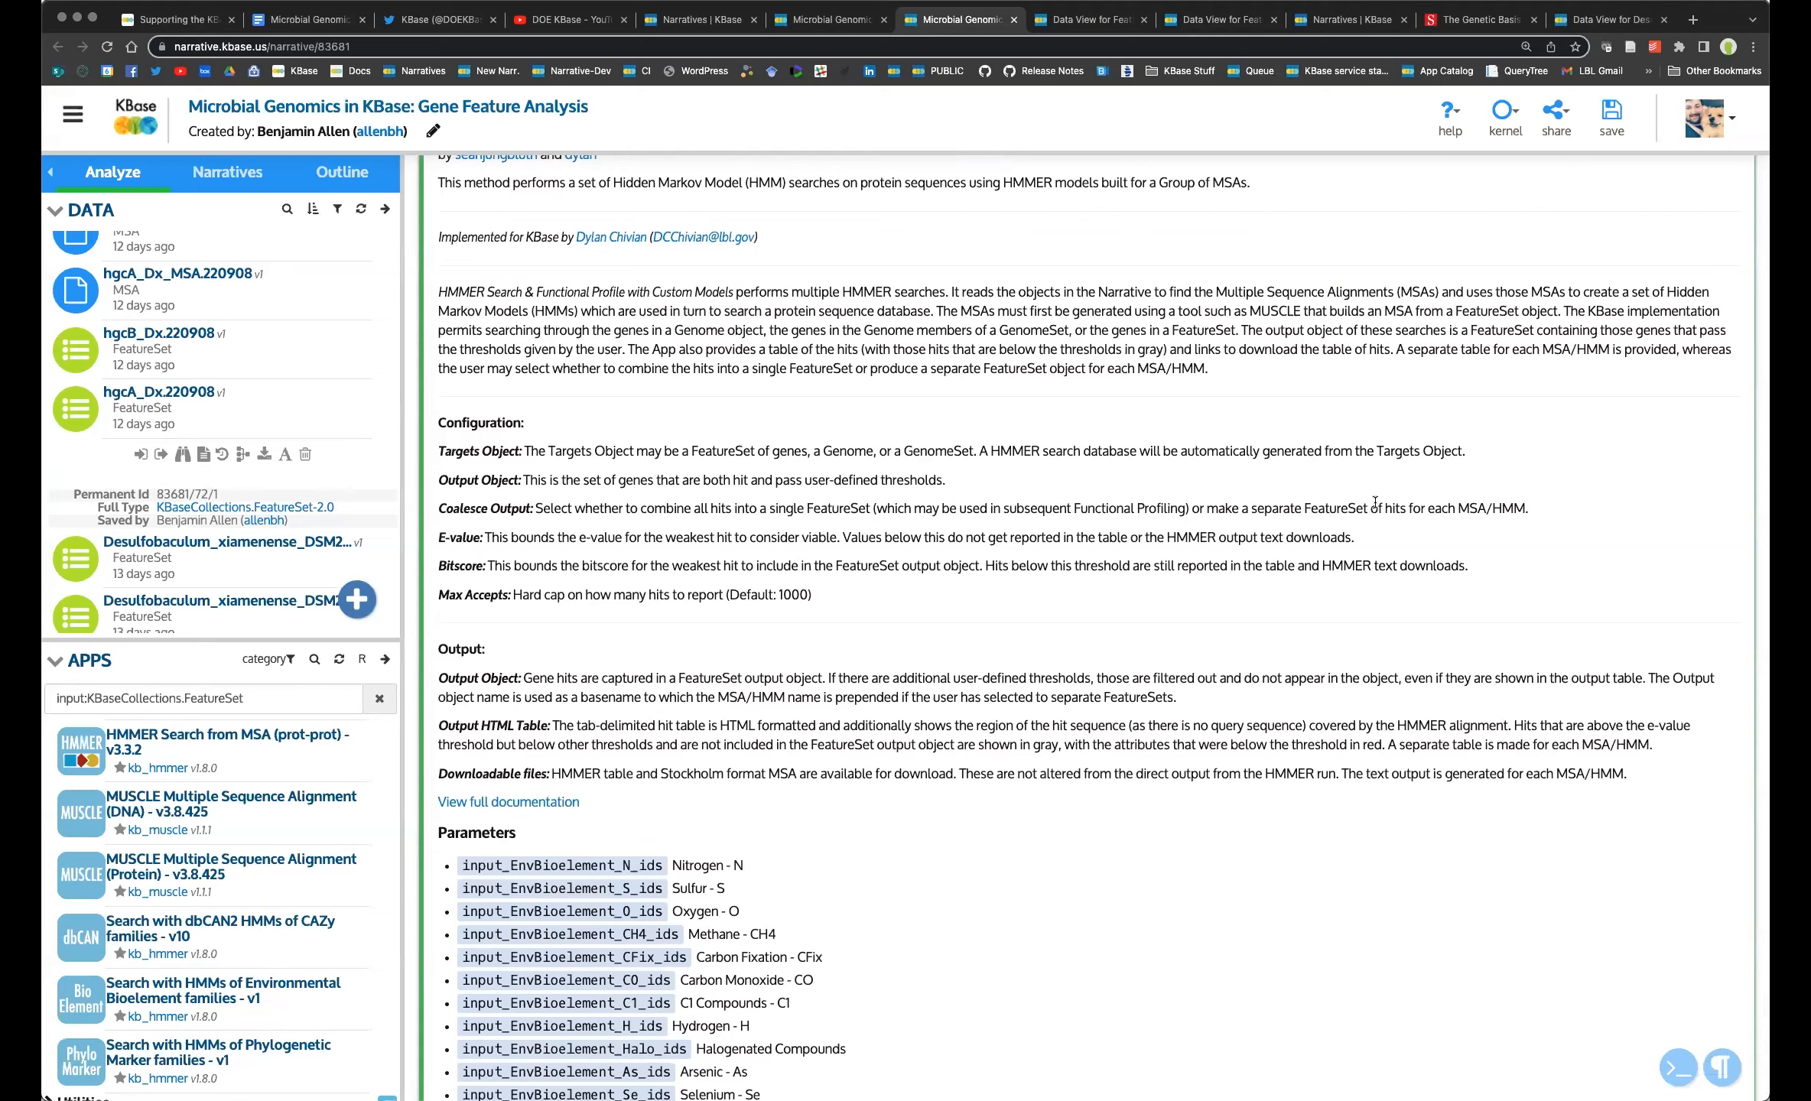
pyautogui.scroll(-8, 725, 733)
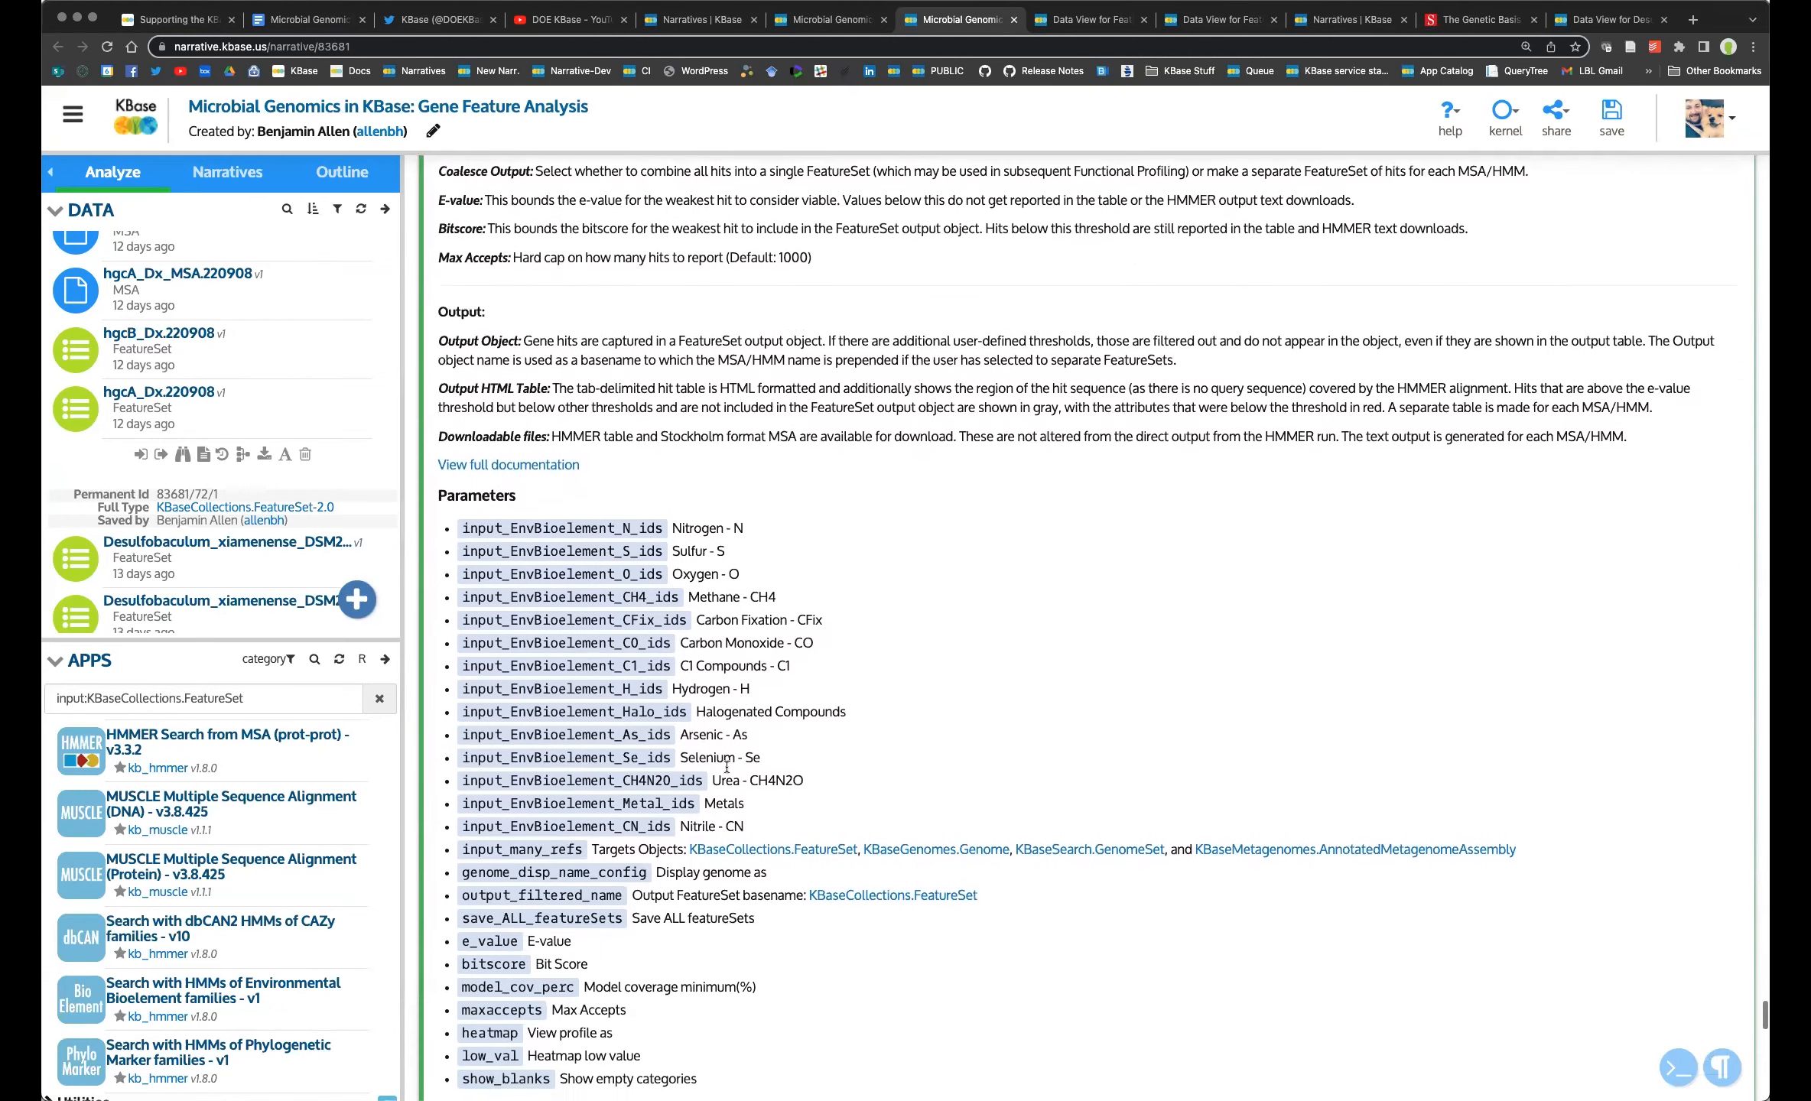
pyautogui.scroll(8, 946, 533)
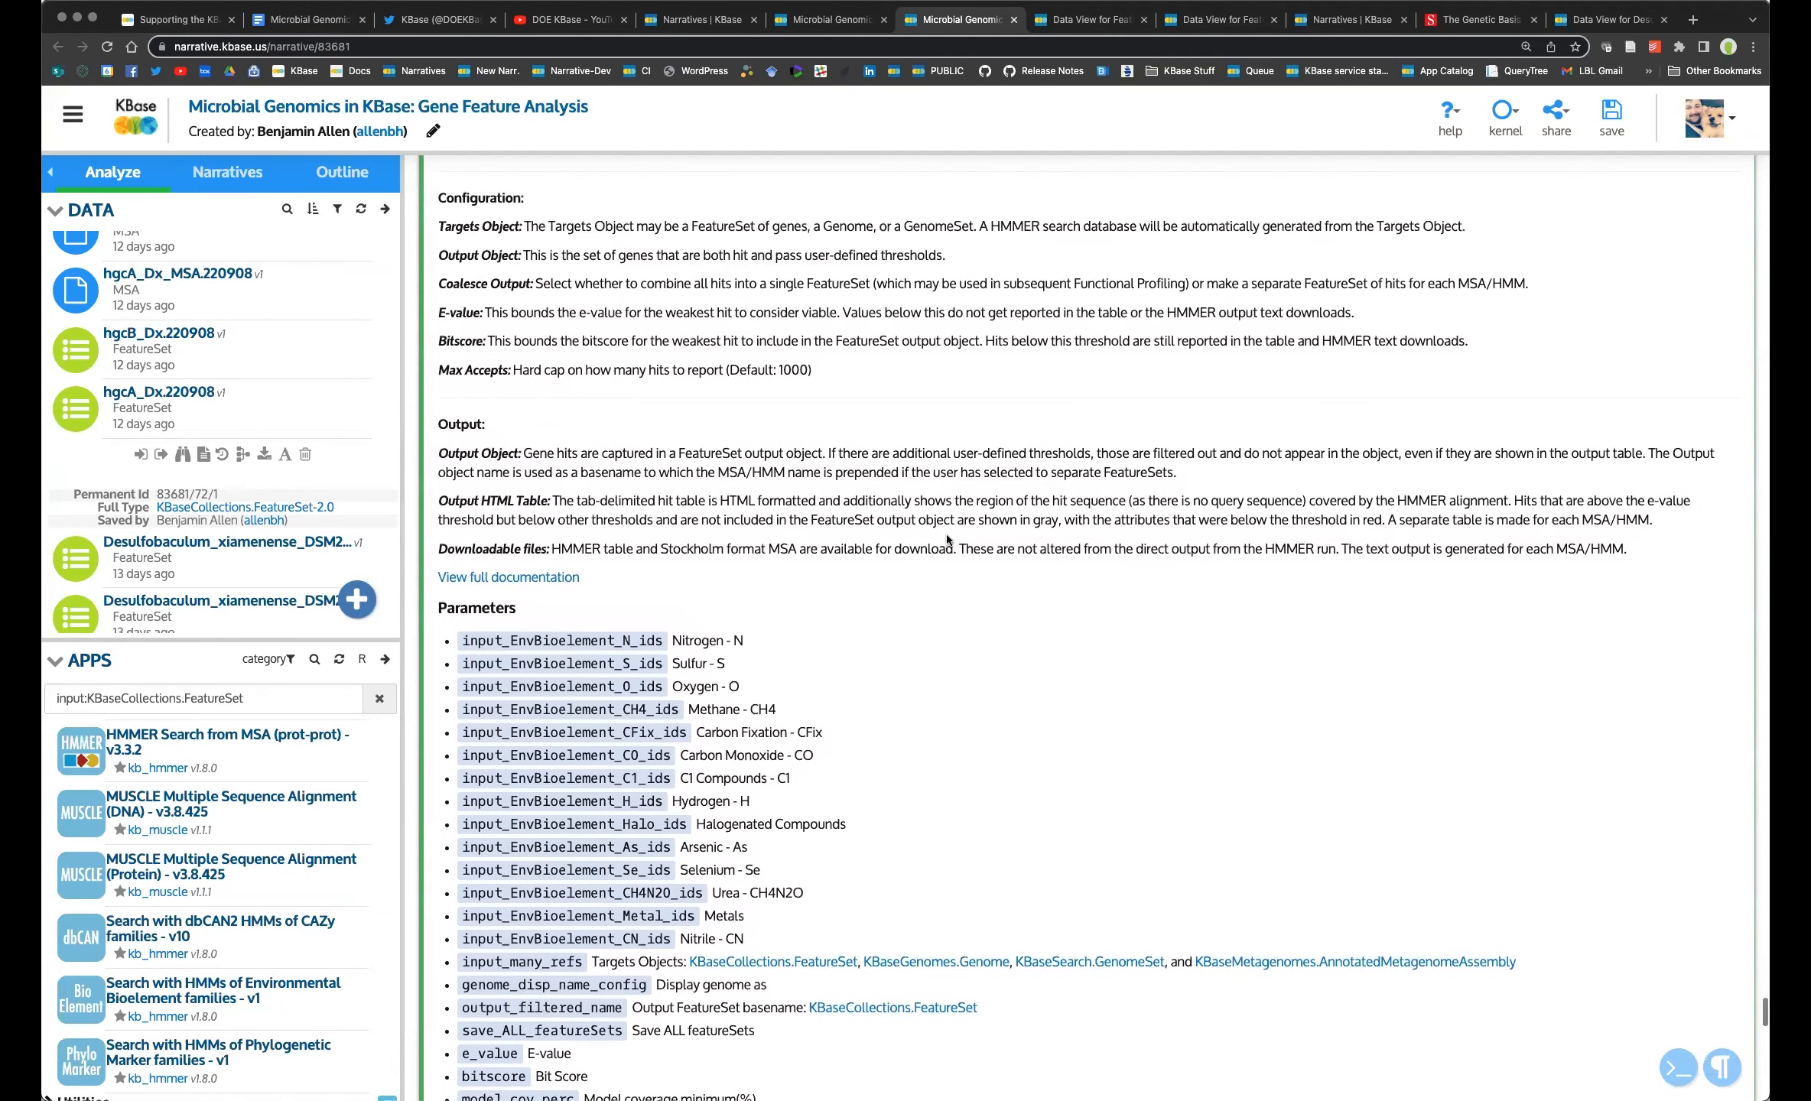
pyautogui.scroll(3, 889, 560)
pyautogui.click(1496, 303)
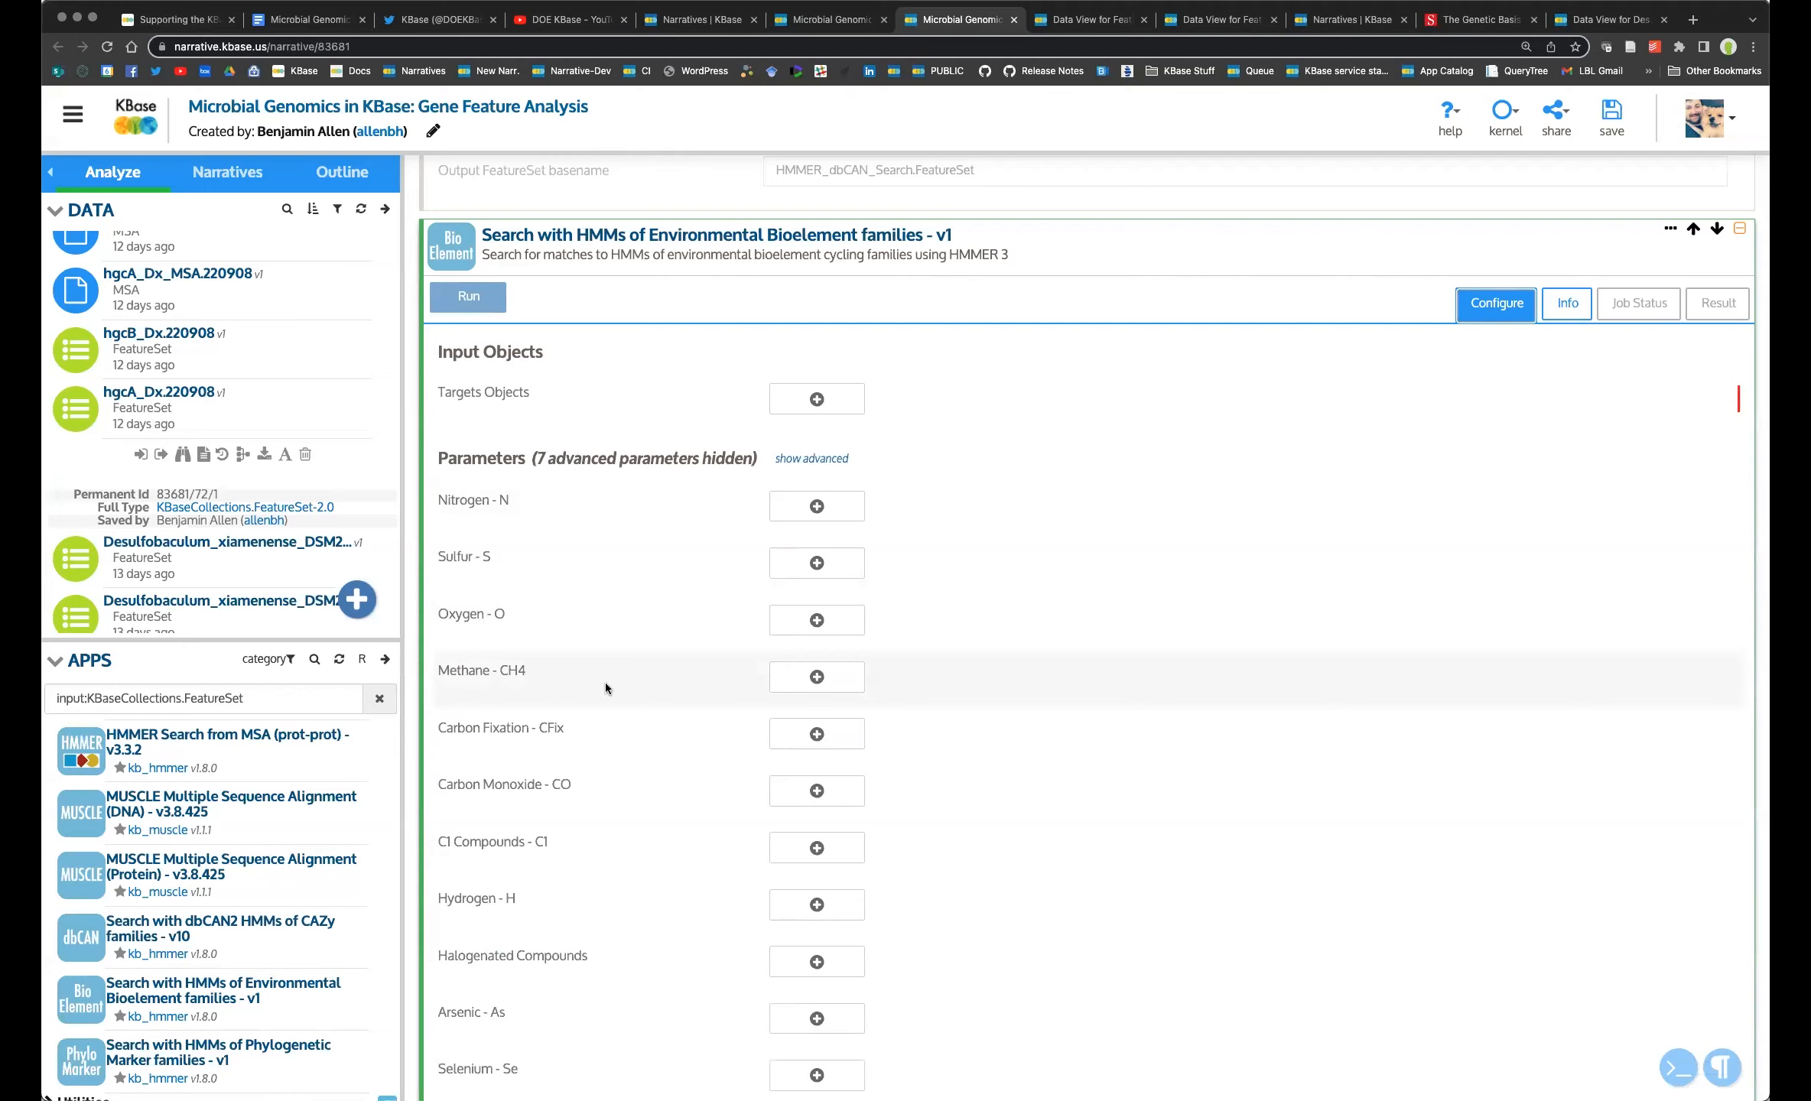
# Add a Metals family entry to the Environmental Bioelement search, view its options and keep Metals - ALL.
pyautogui.scroll(-2, 615, 679)
pyautogui.scroll(-3, 888, 905)
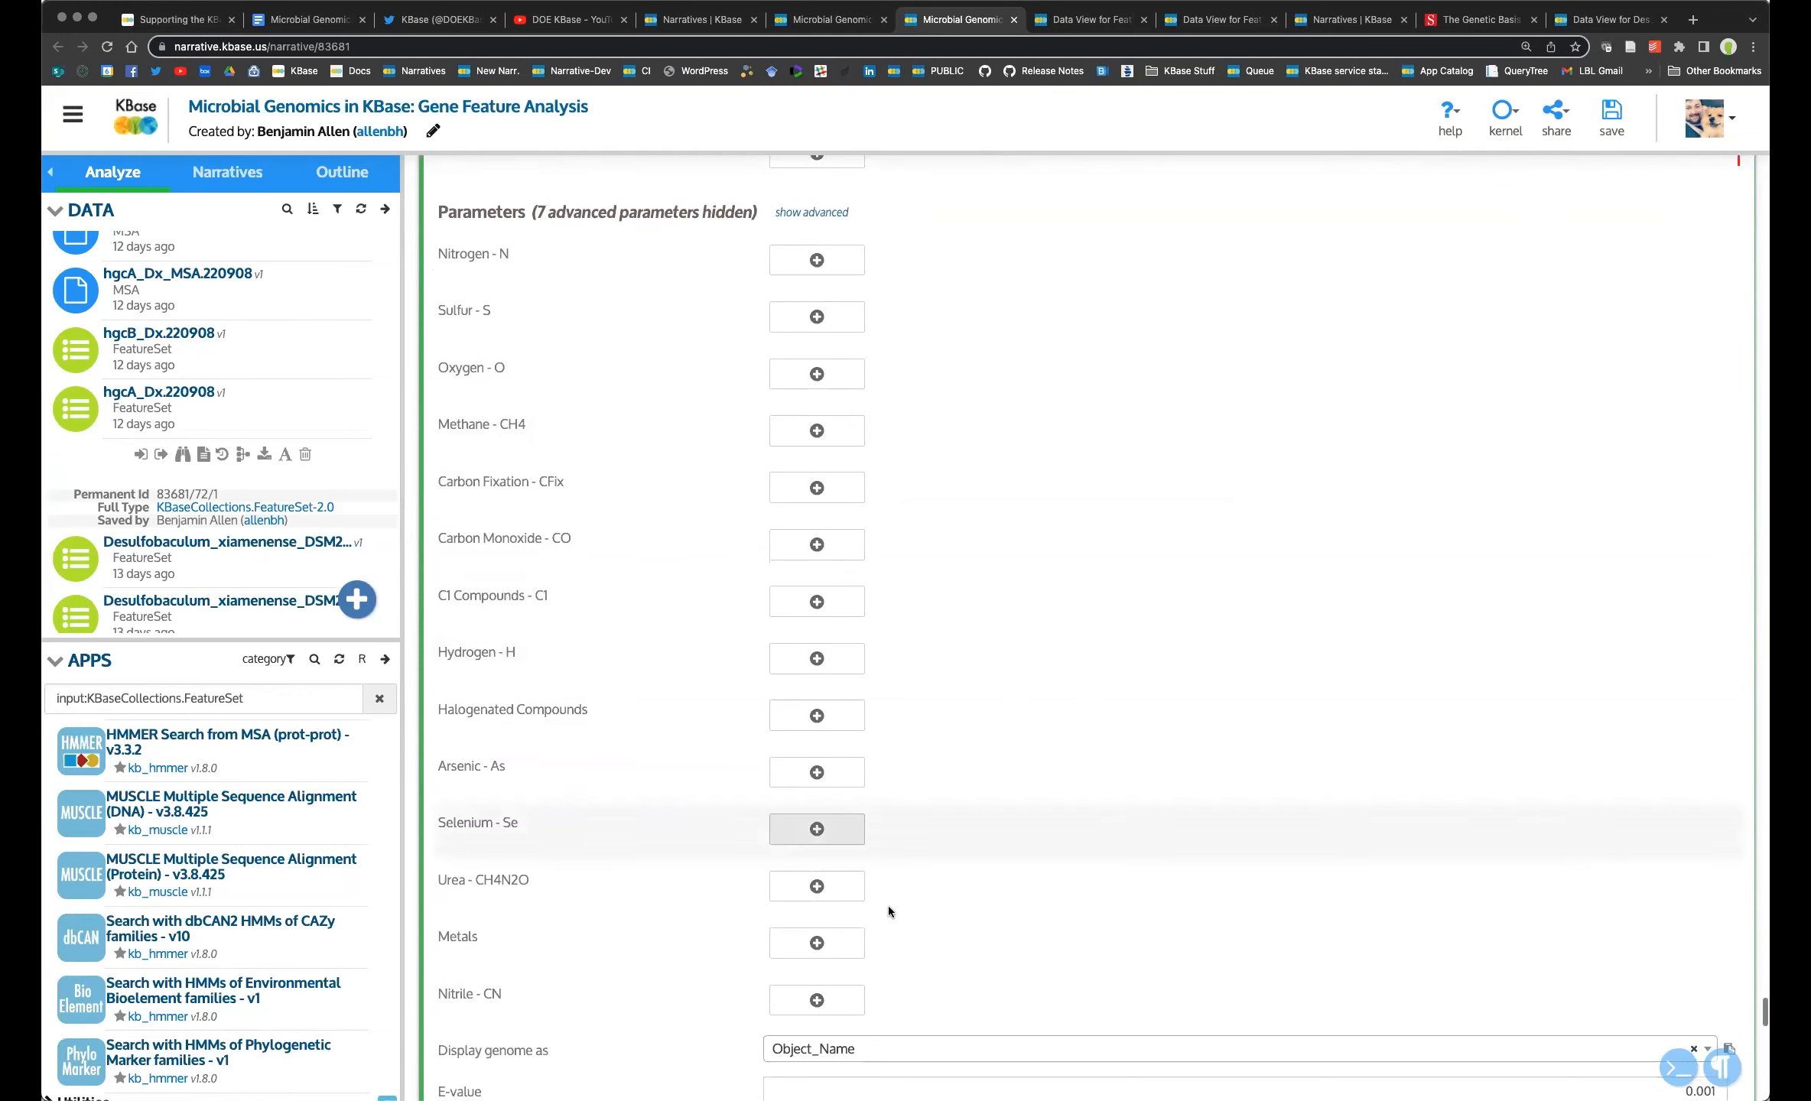
pyautogui.click(807, 787)
pyautogui.click(858, 778)
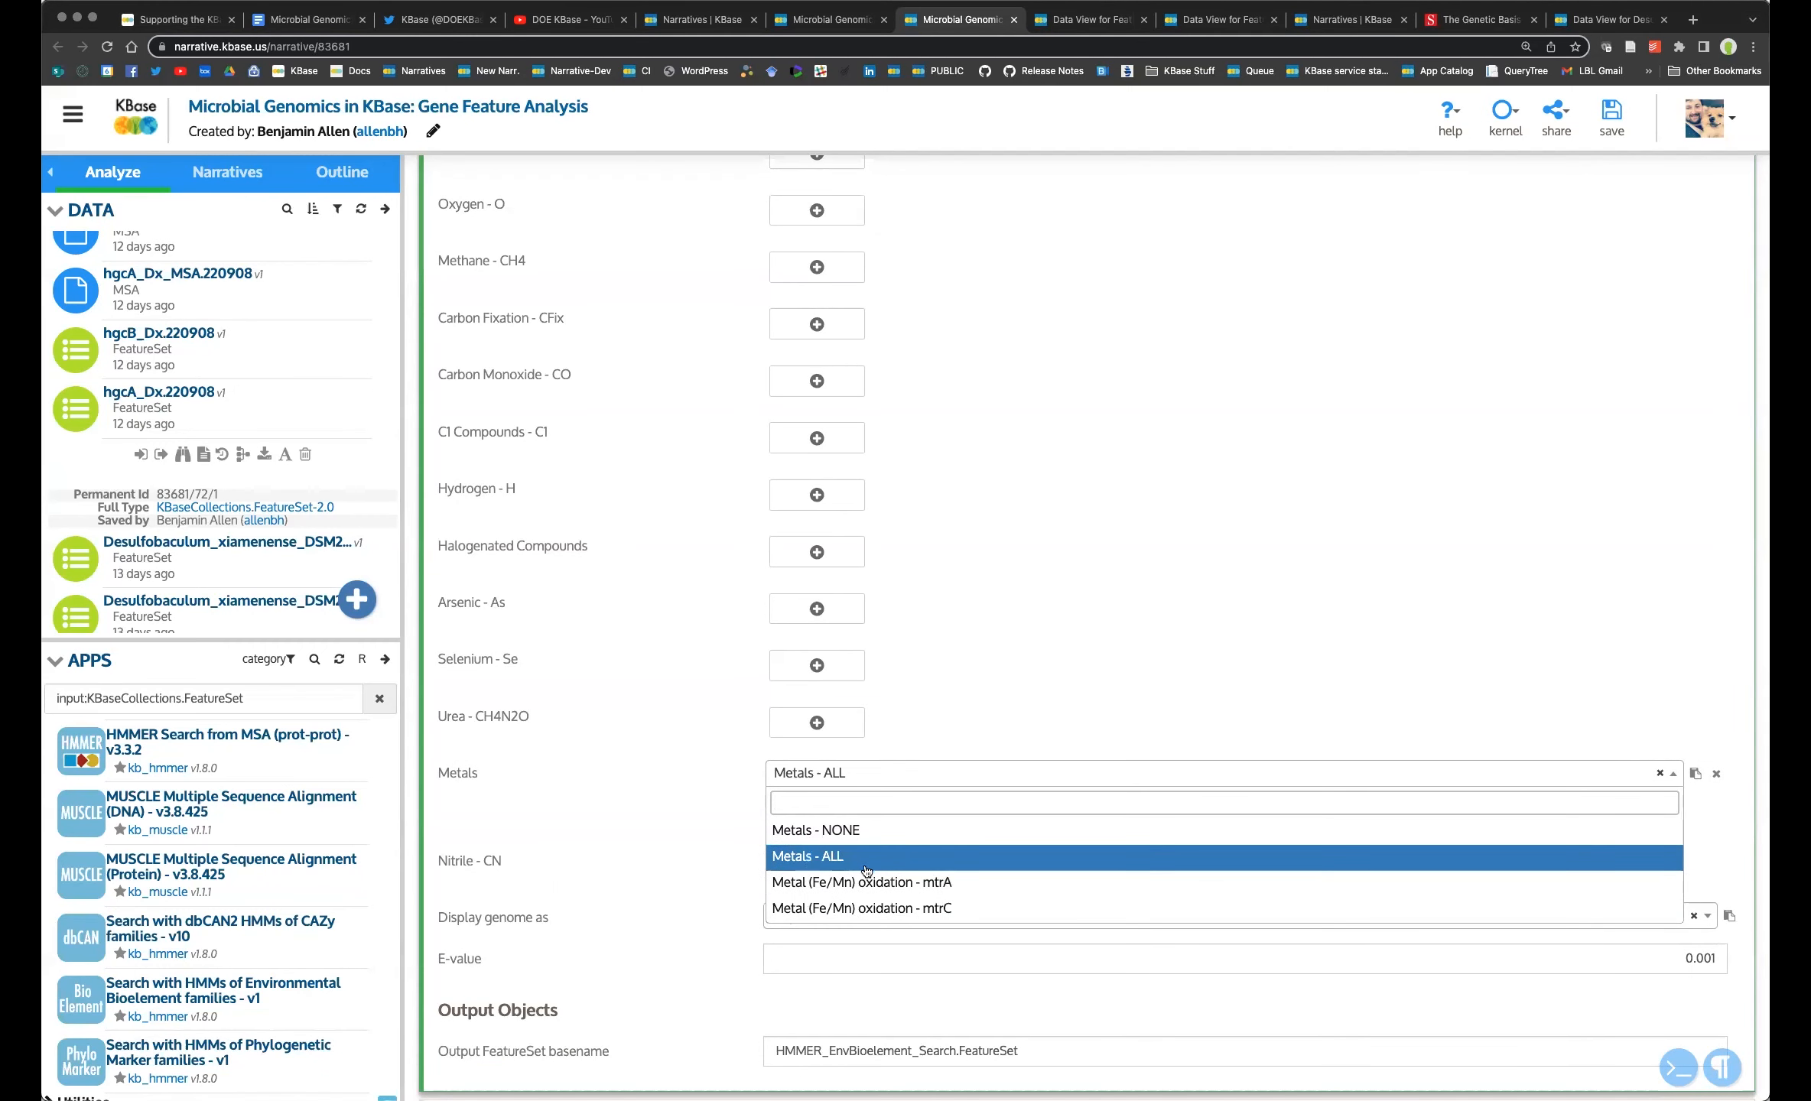
pyautogui.click(656, 763)
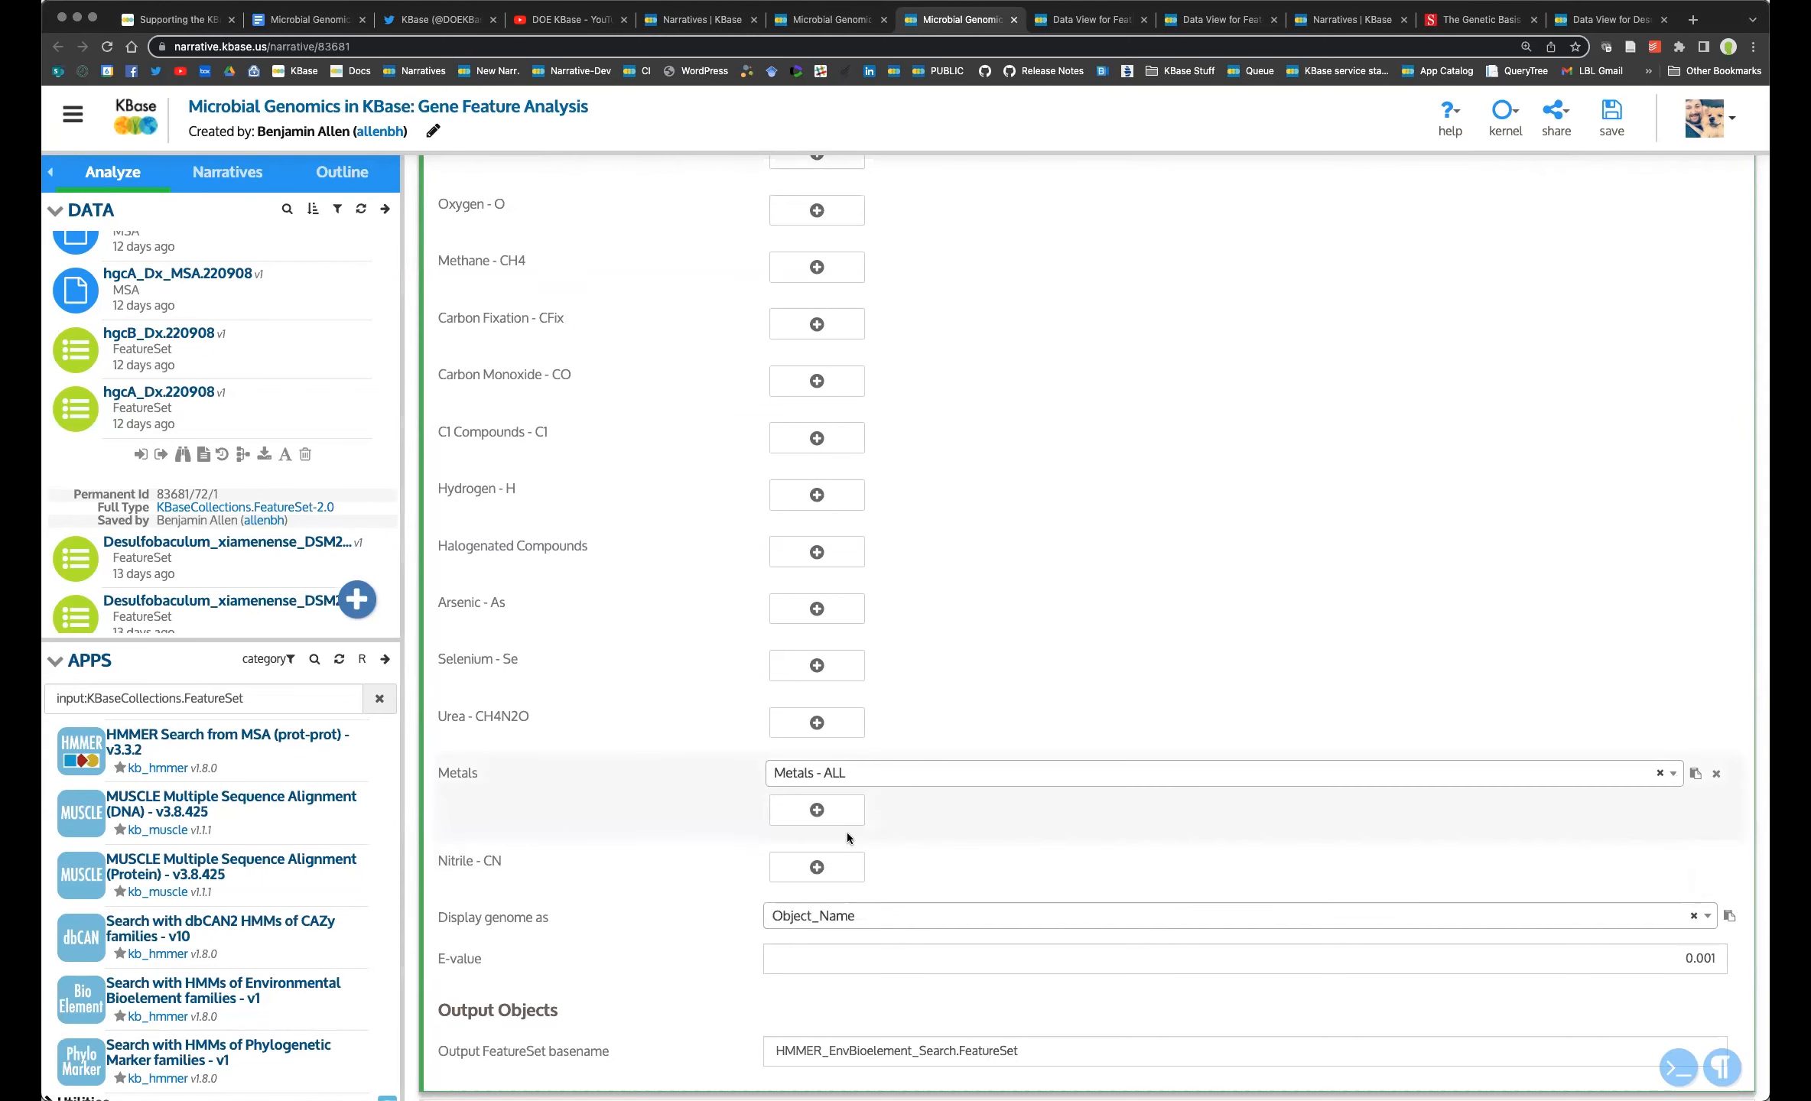
# Add the Nitriles - ALL entry to the search, and add a Urea - ALL entry and remove it again.
pyautogui.click(816, 865)
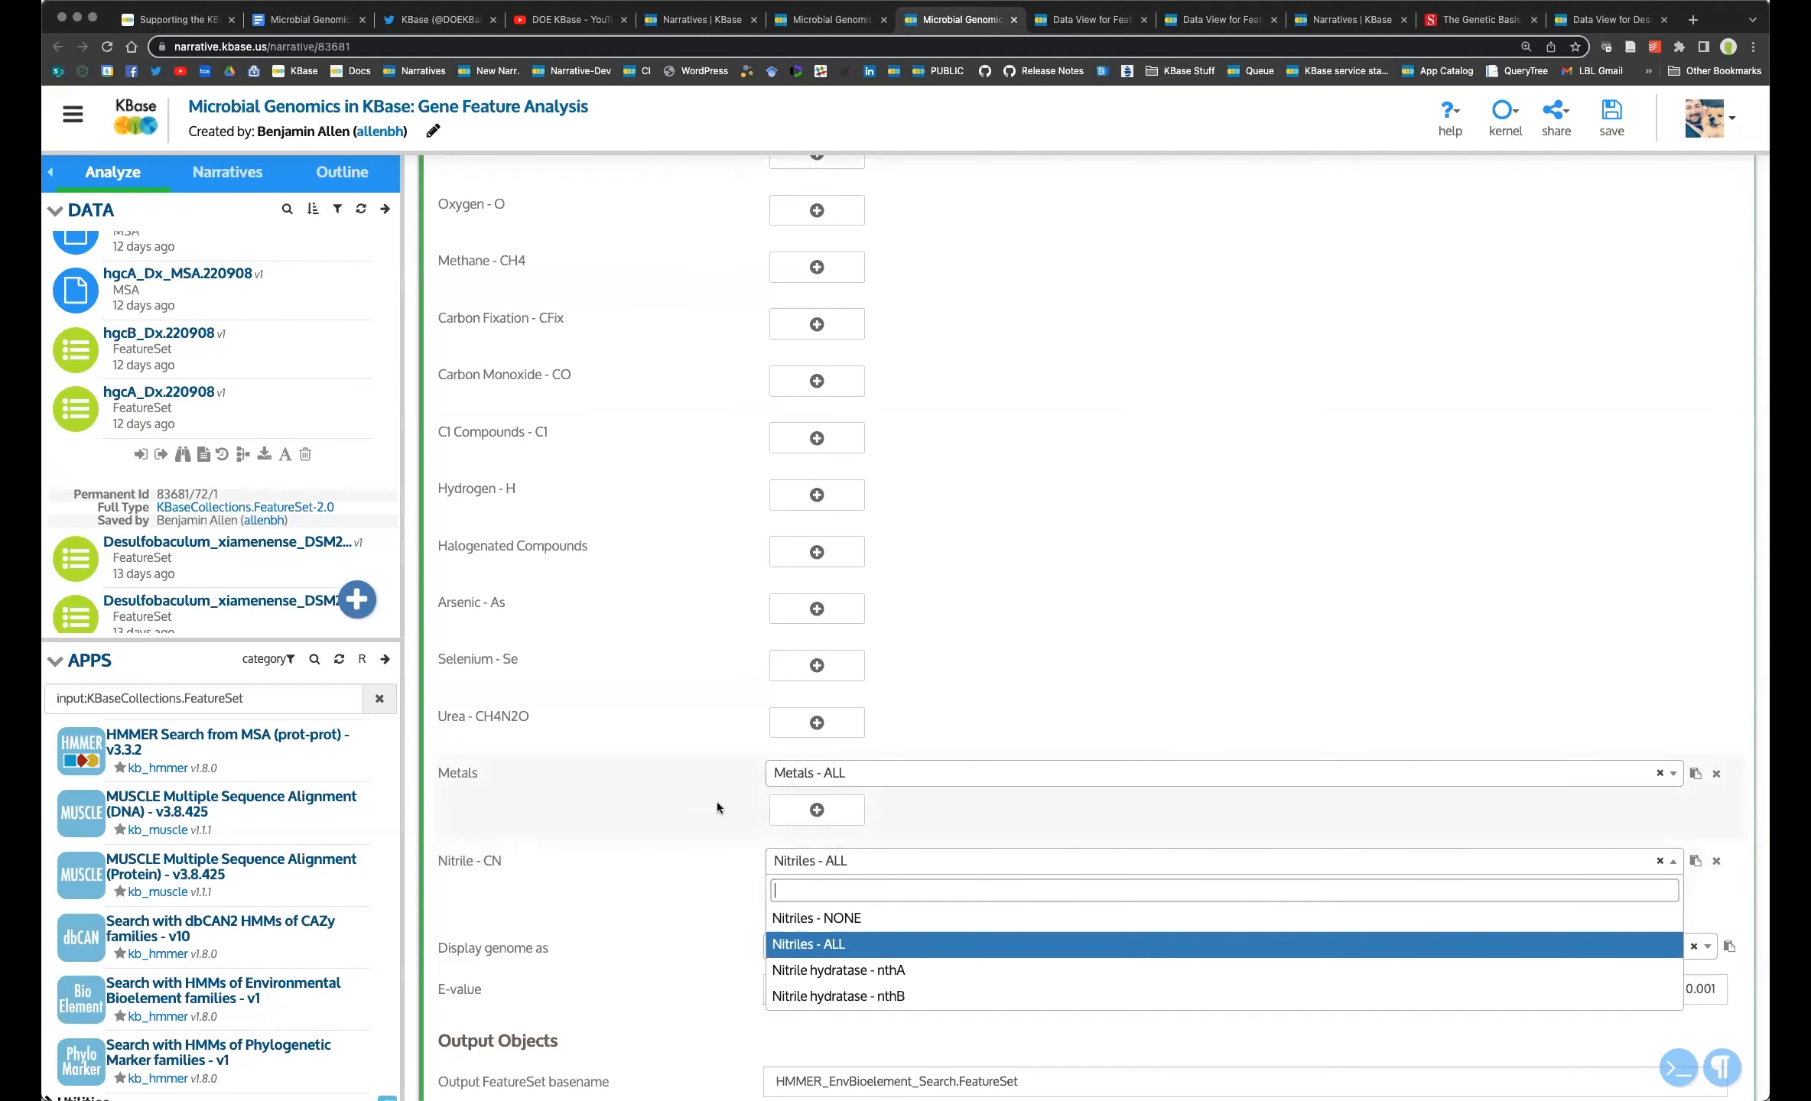
pyautogui.click(838, 729)
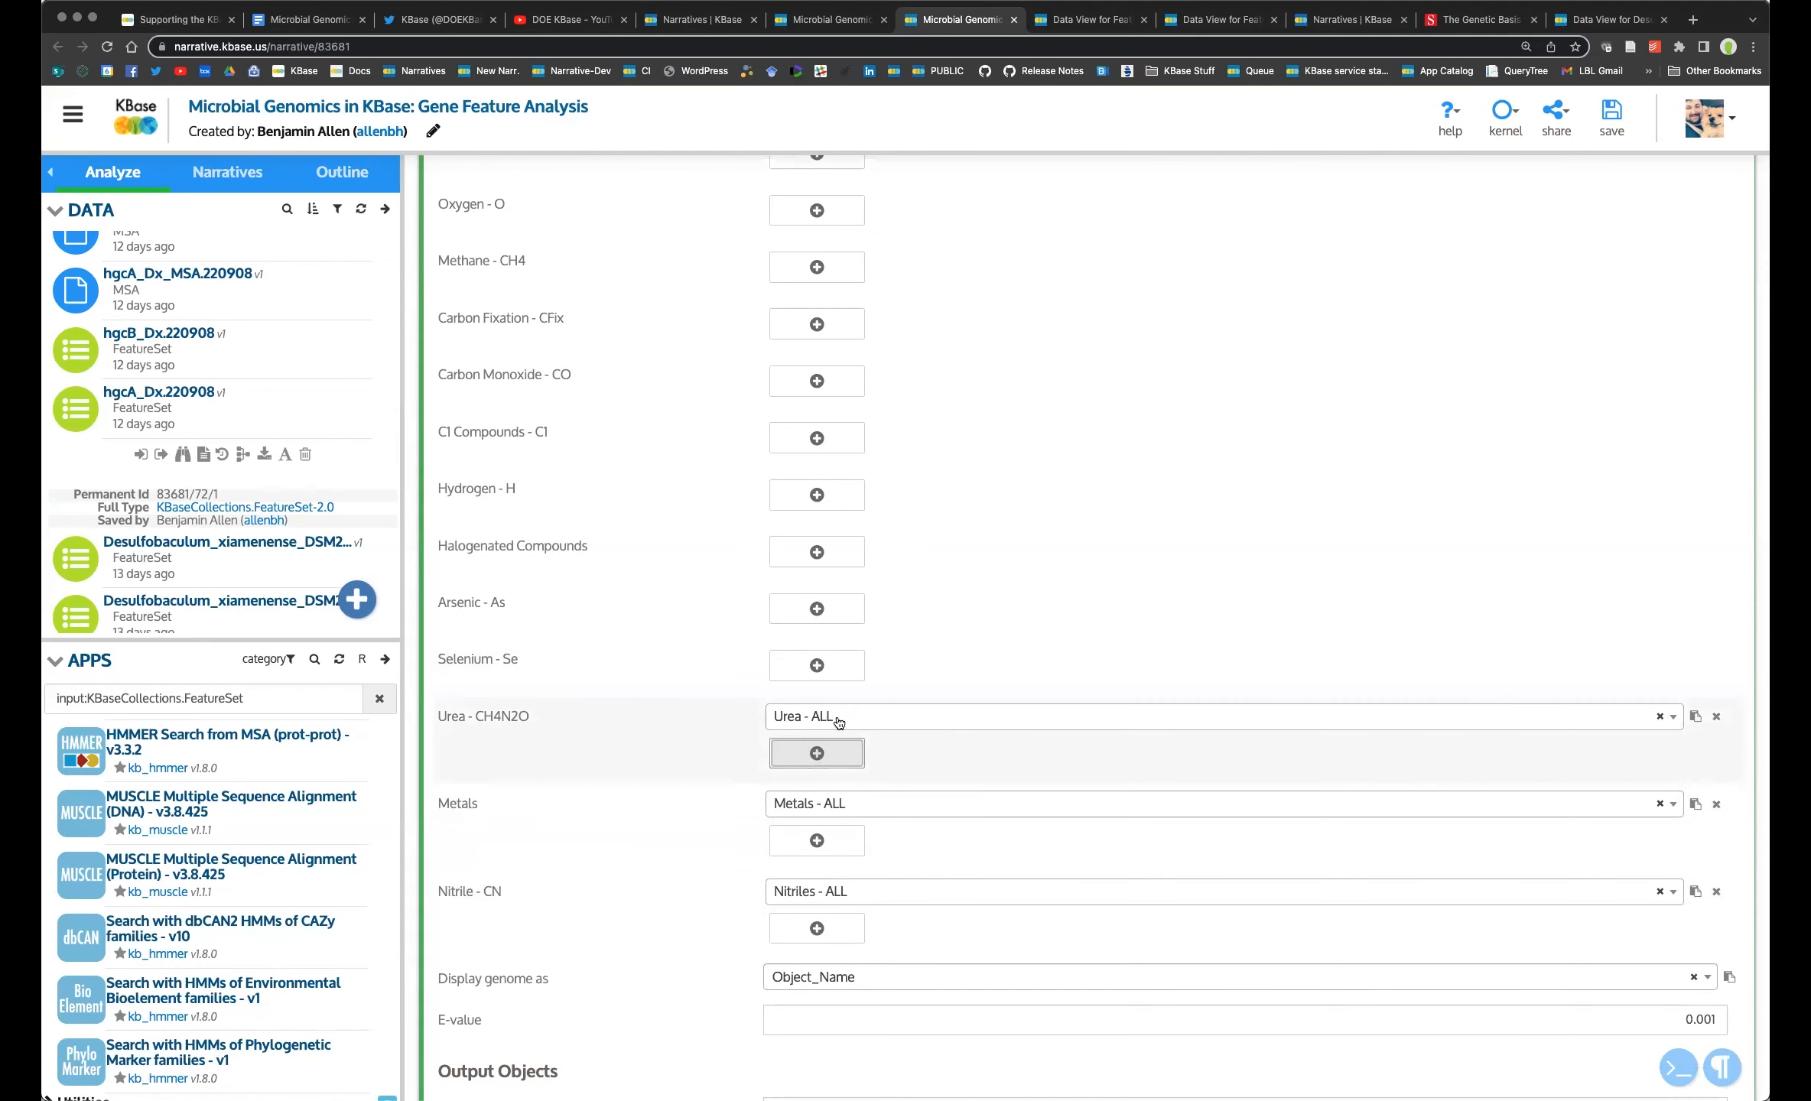
pyautogui.click(1716, 716)
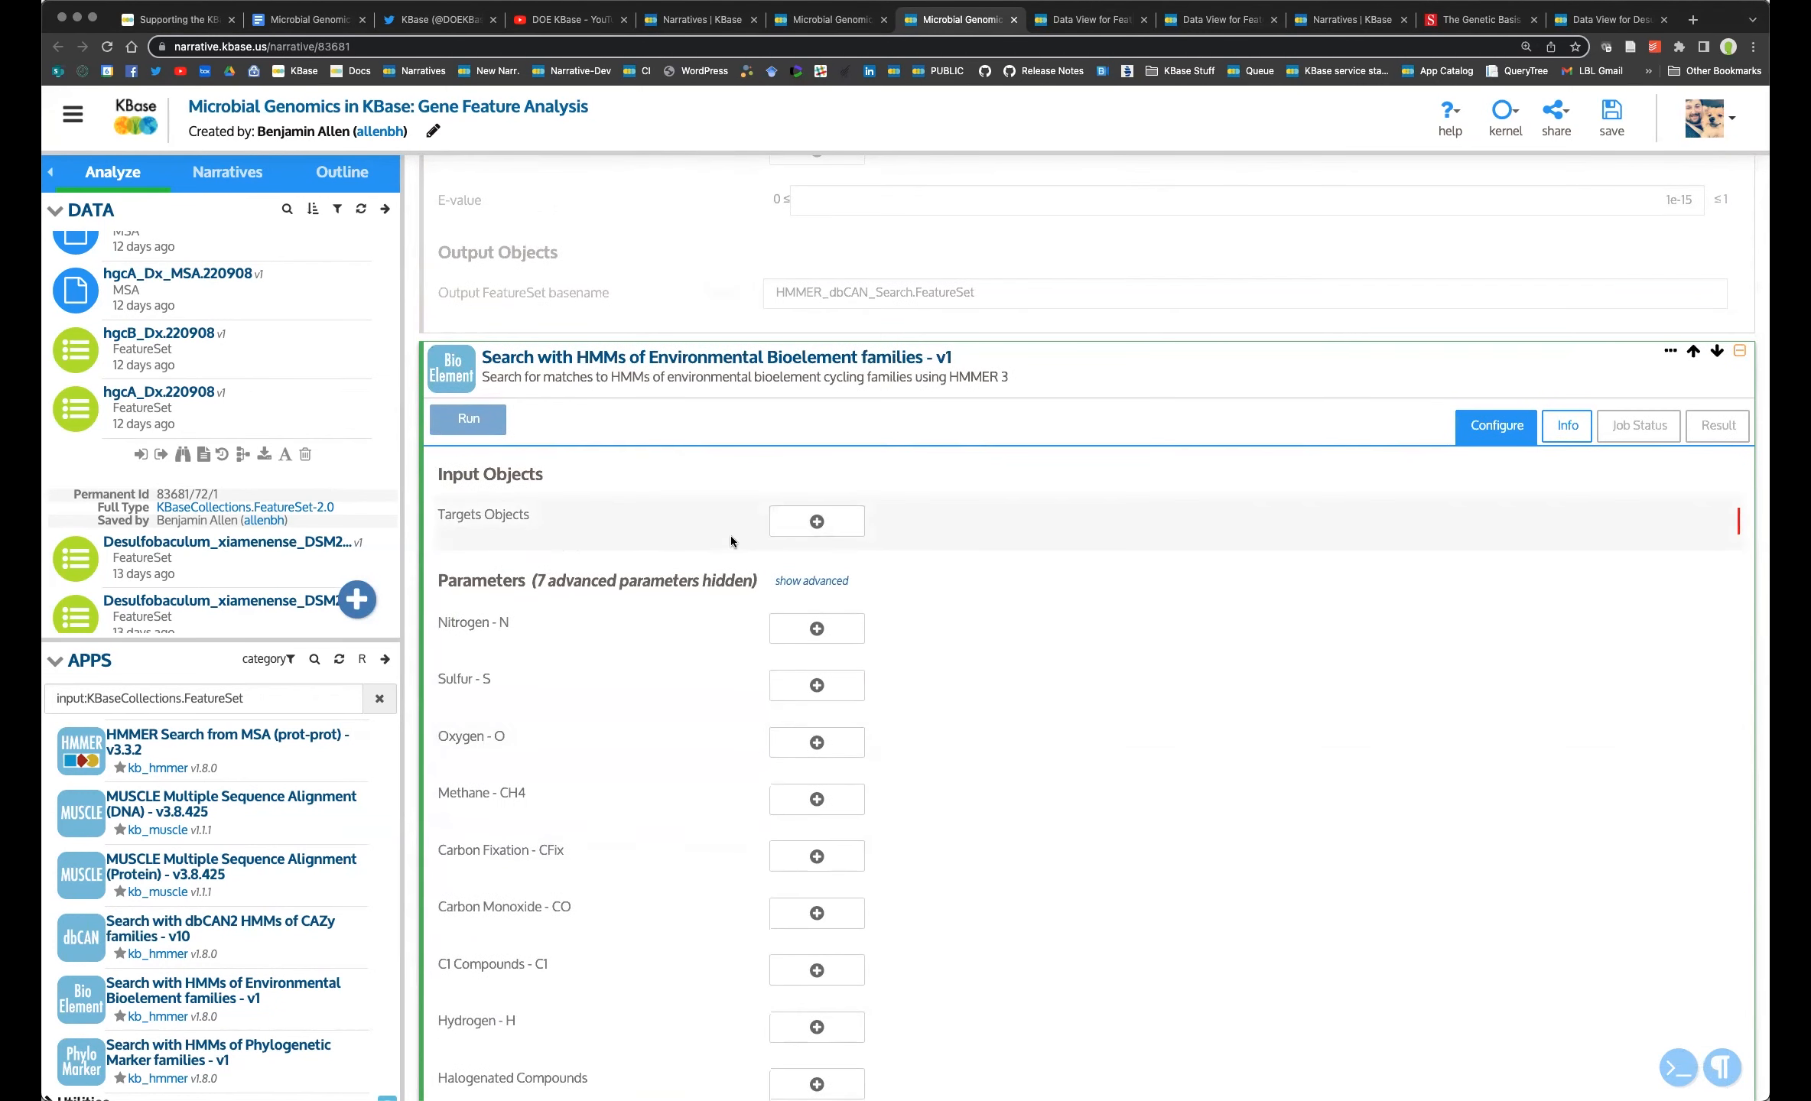
# Add the genome Desulfobaculum_xiamenese_DSM24233_Jorg_Prokka.220824 as the target object of the Environmental Bioelement families search.
pyautogui.click(812, 522)
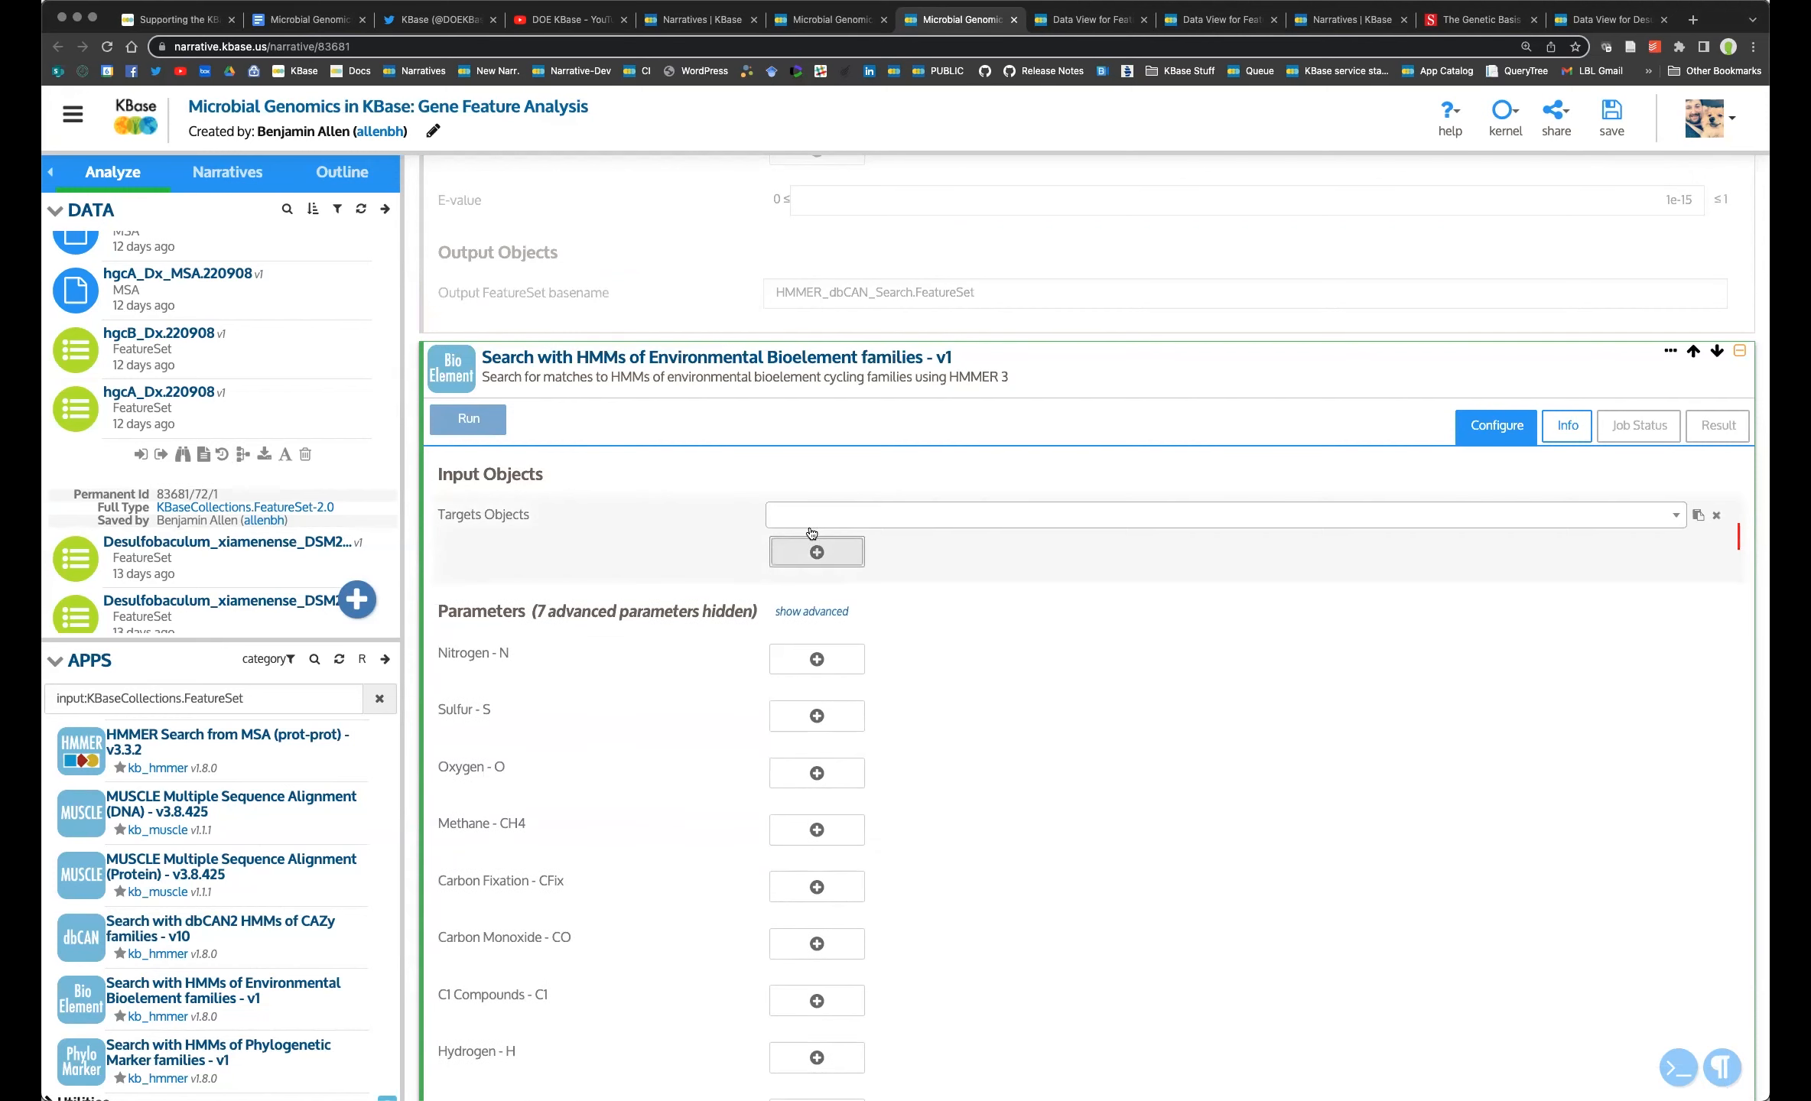
pyautogui.scroll(-6, 836, 589)
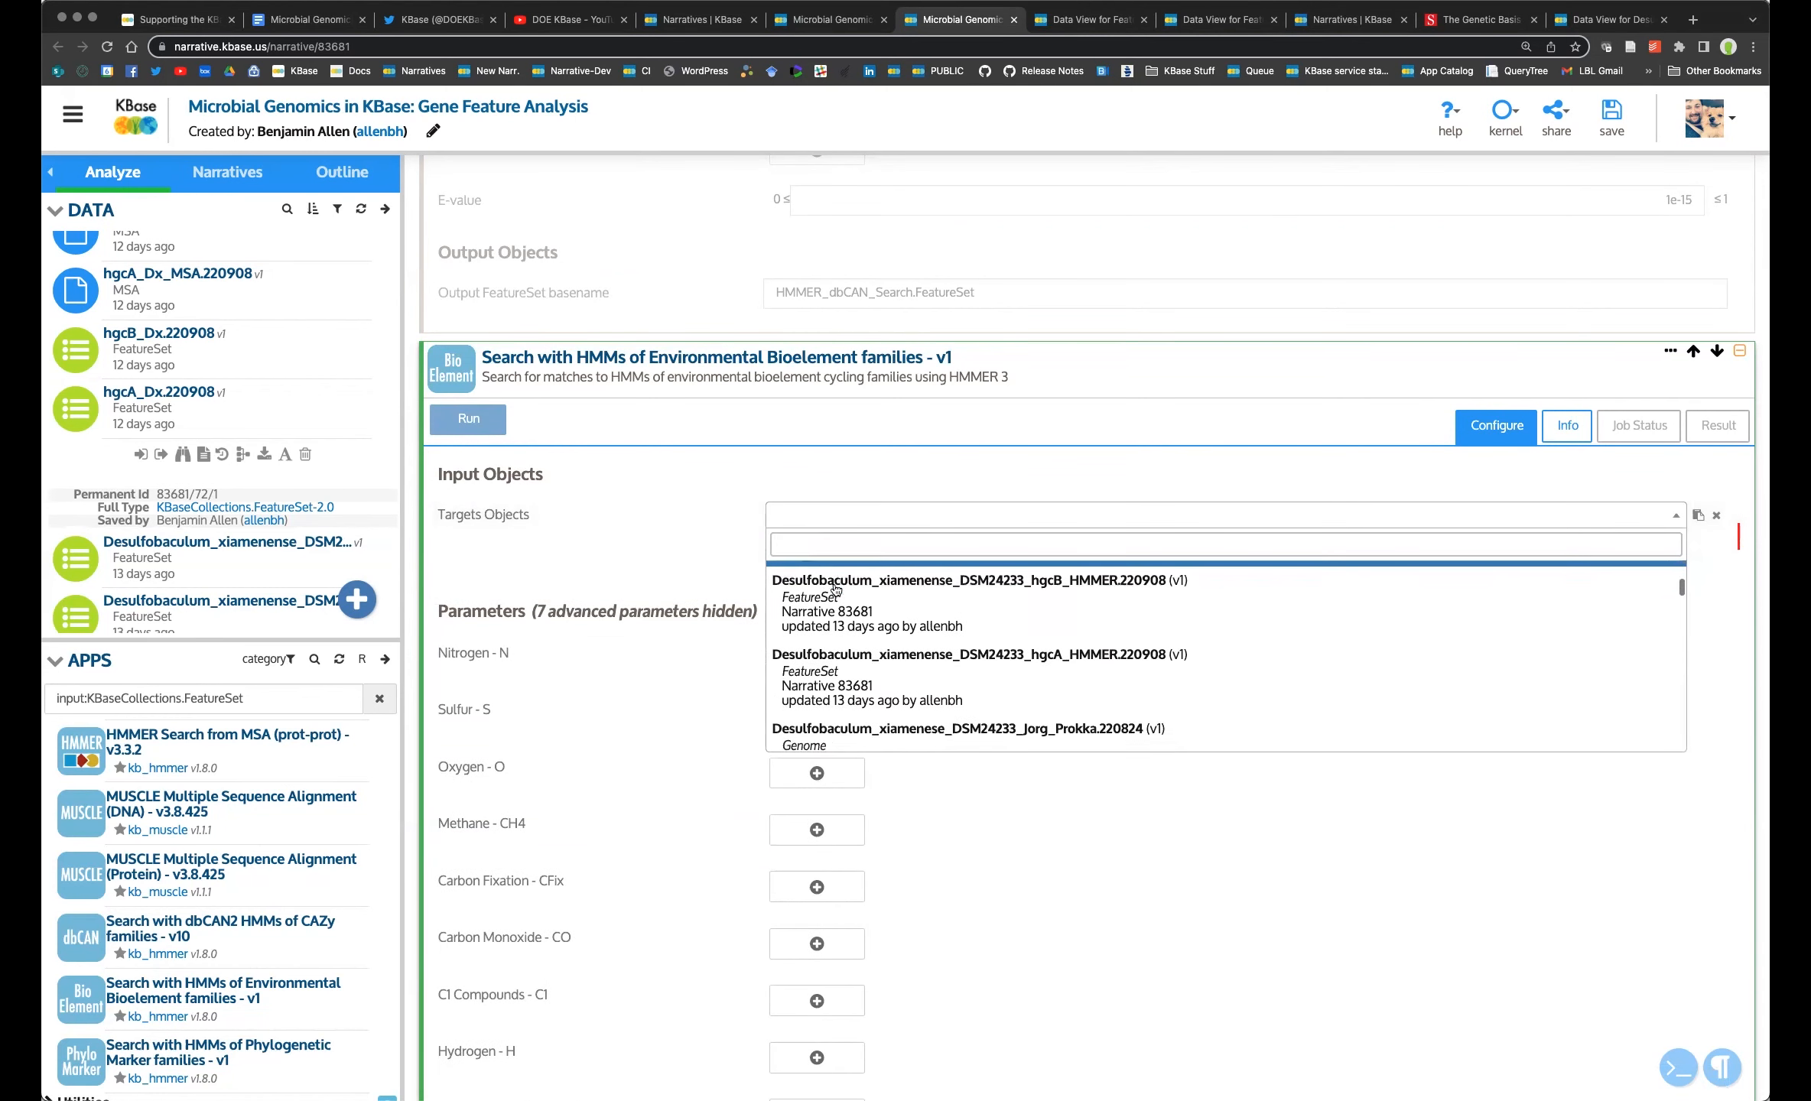
pyautogui.scroll(-5, 835, 589)
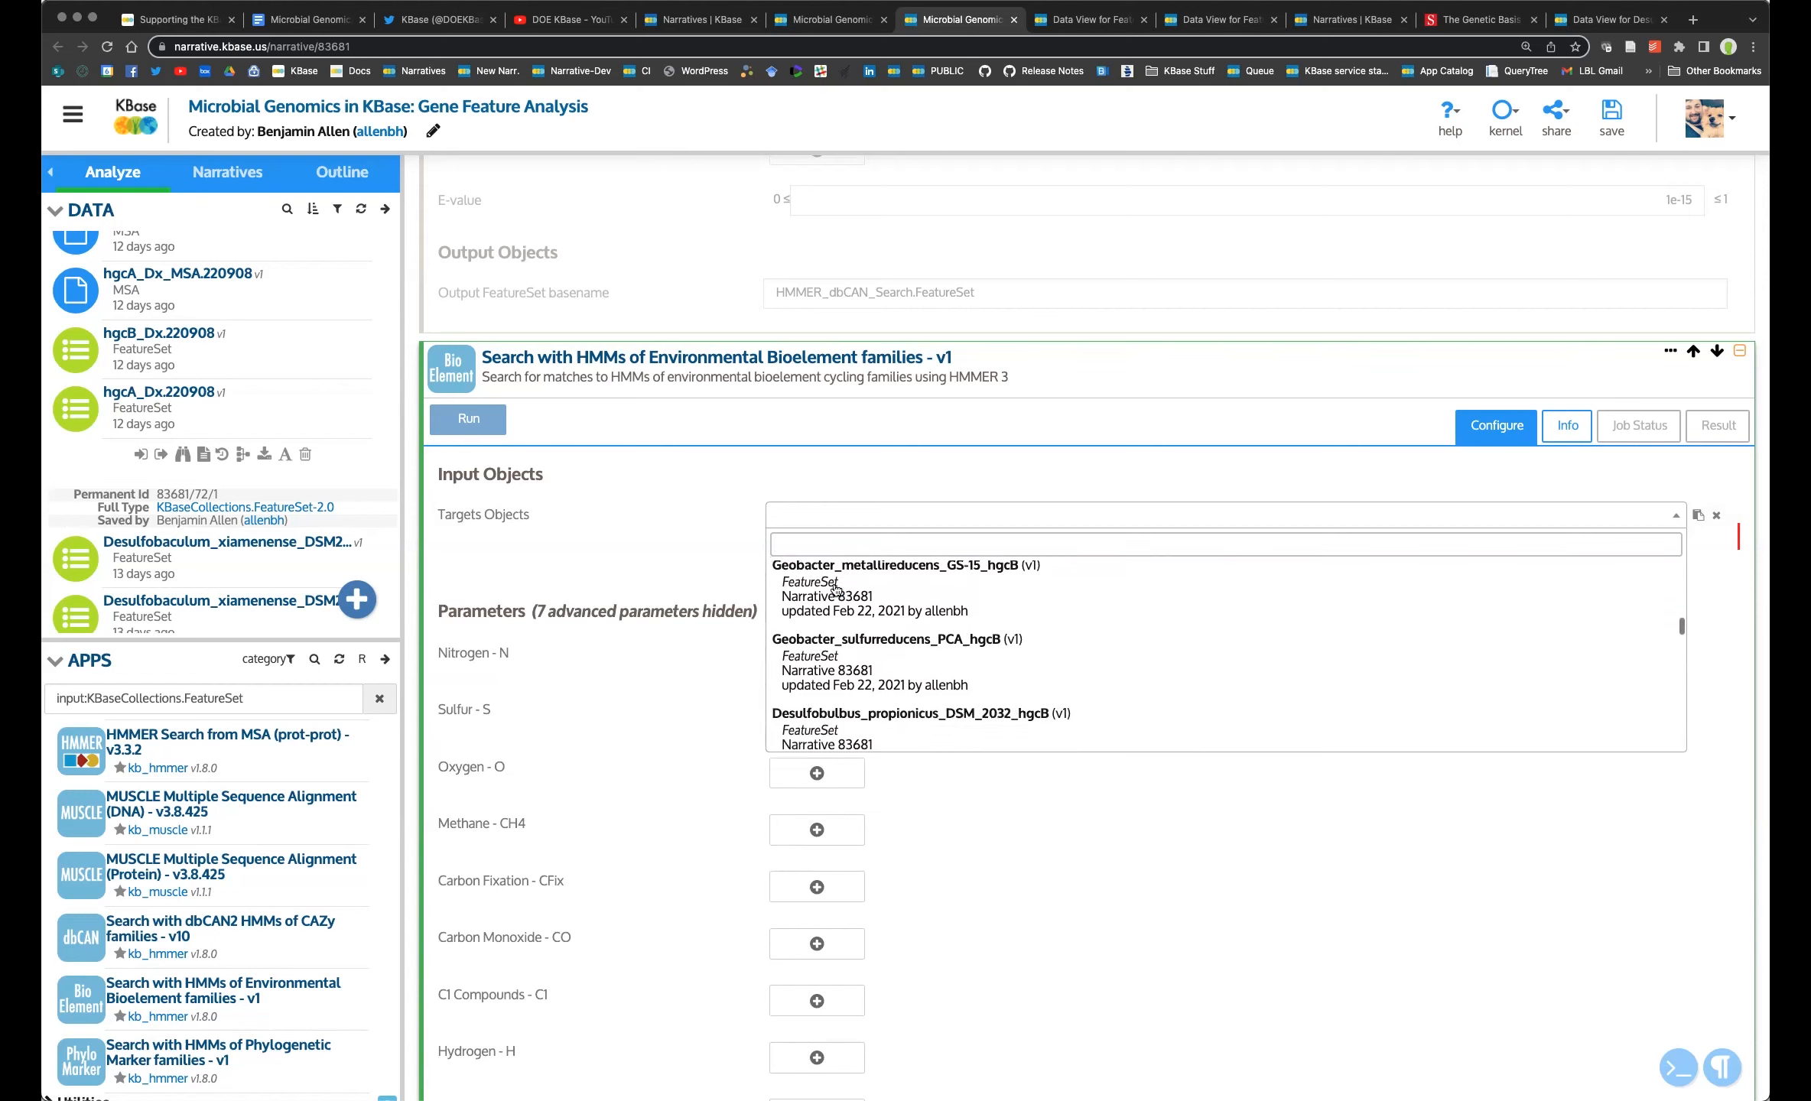
pyautogui.click(758, 468)
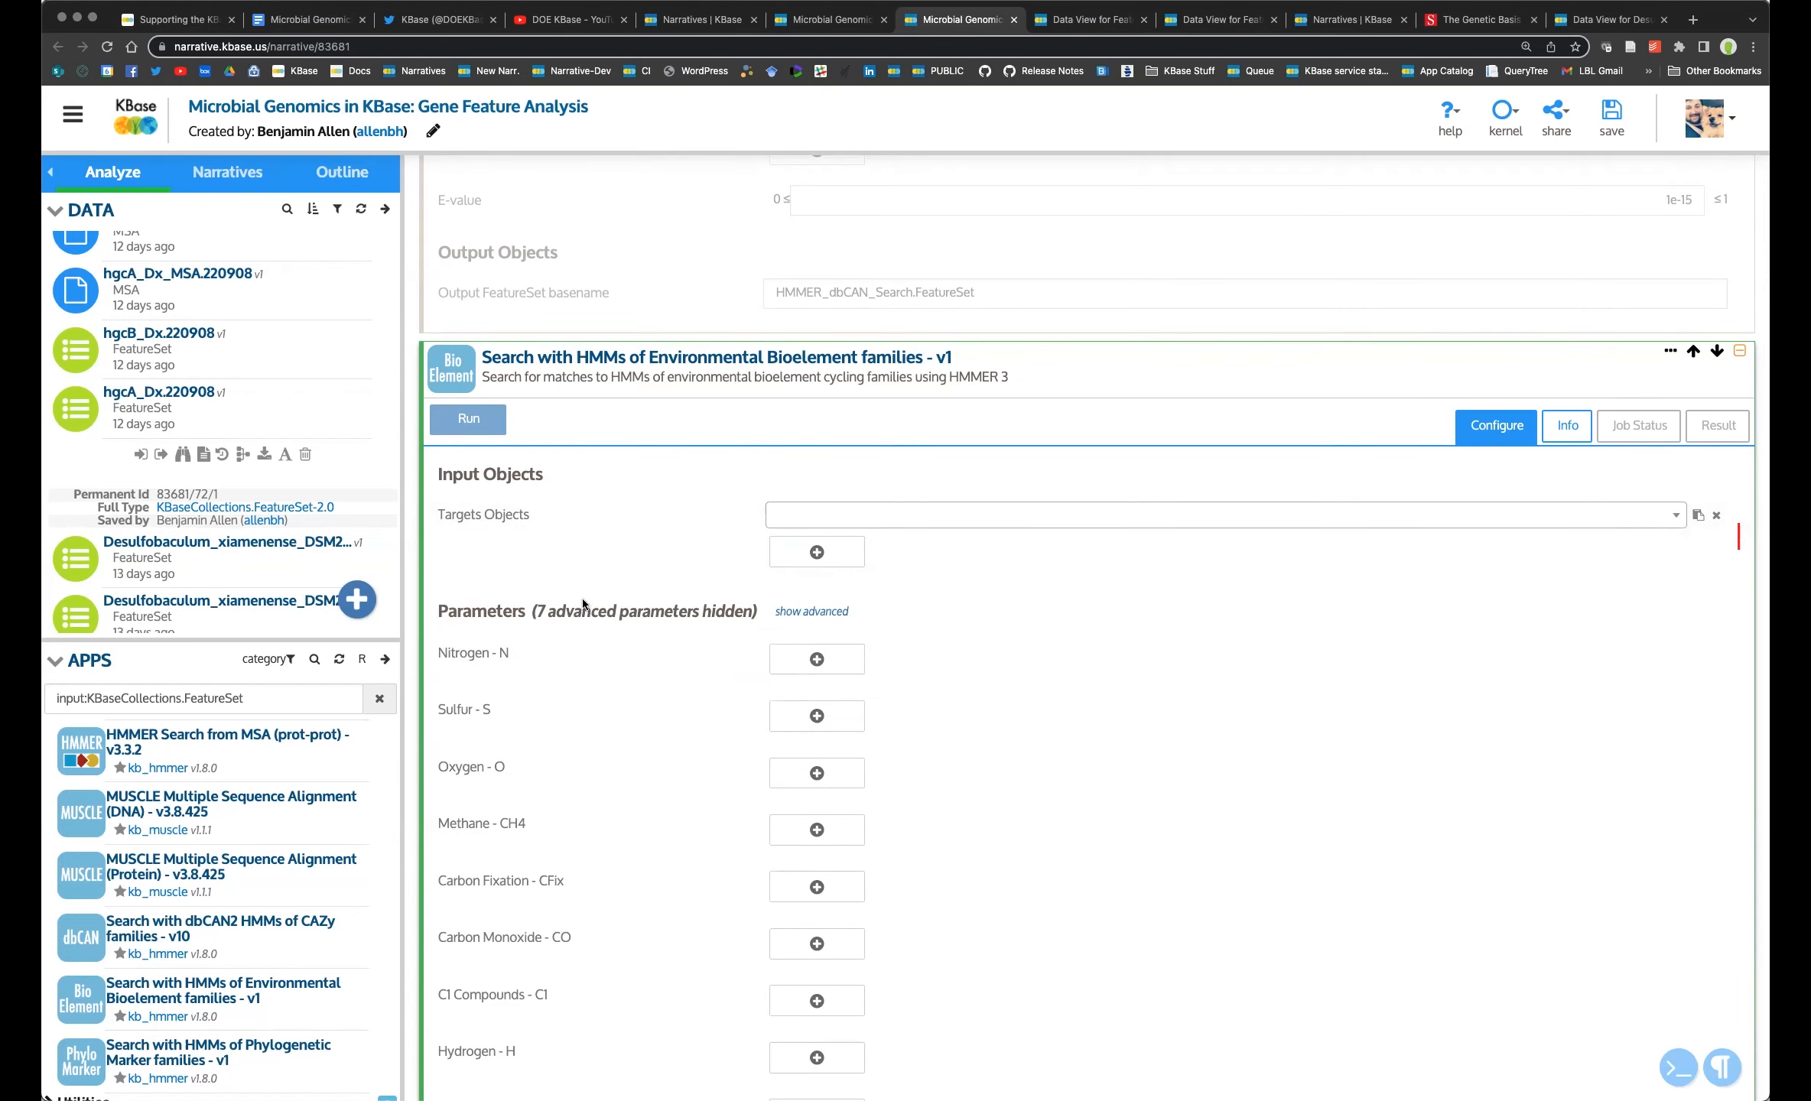
pyautogui.click(841, 516)
pyautogui.scroll(-3, 861, 614)
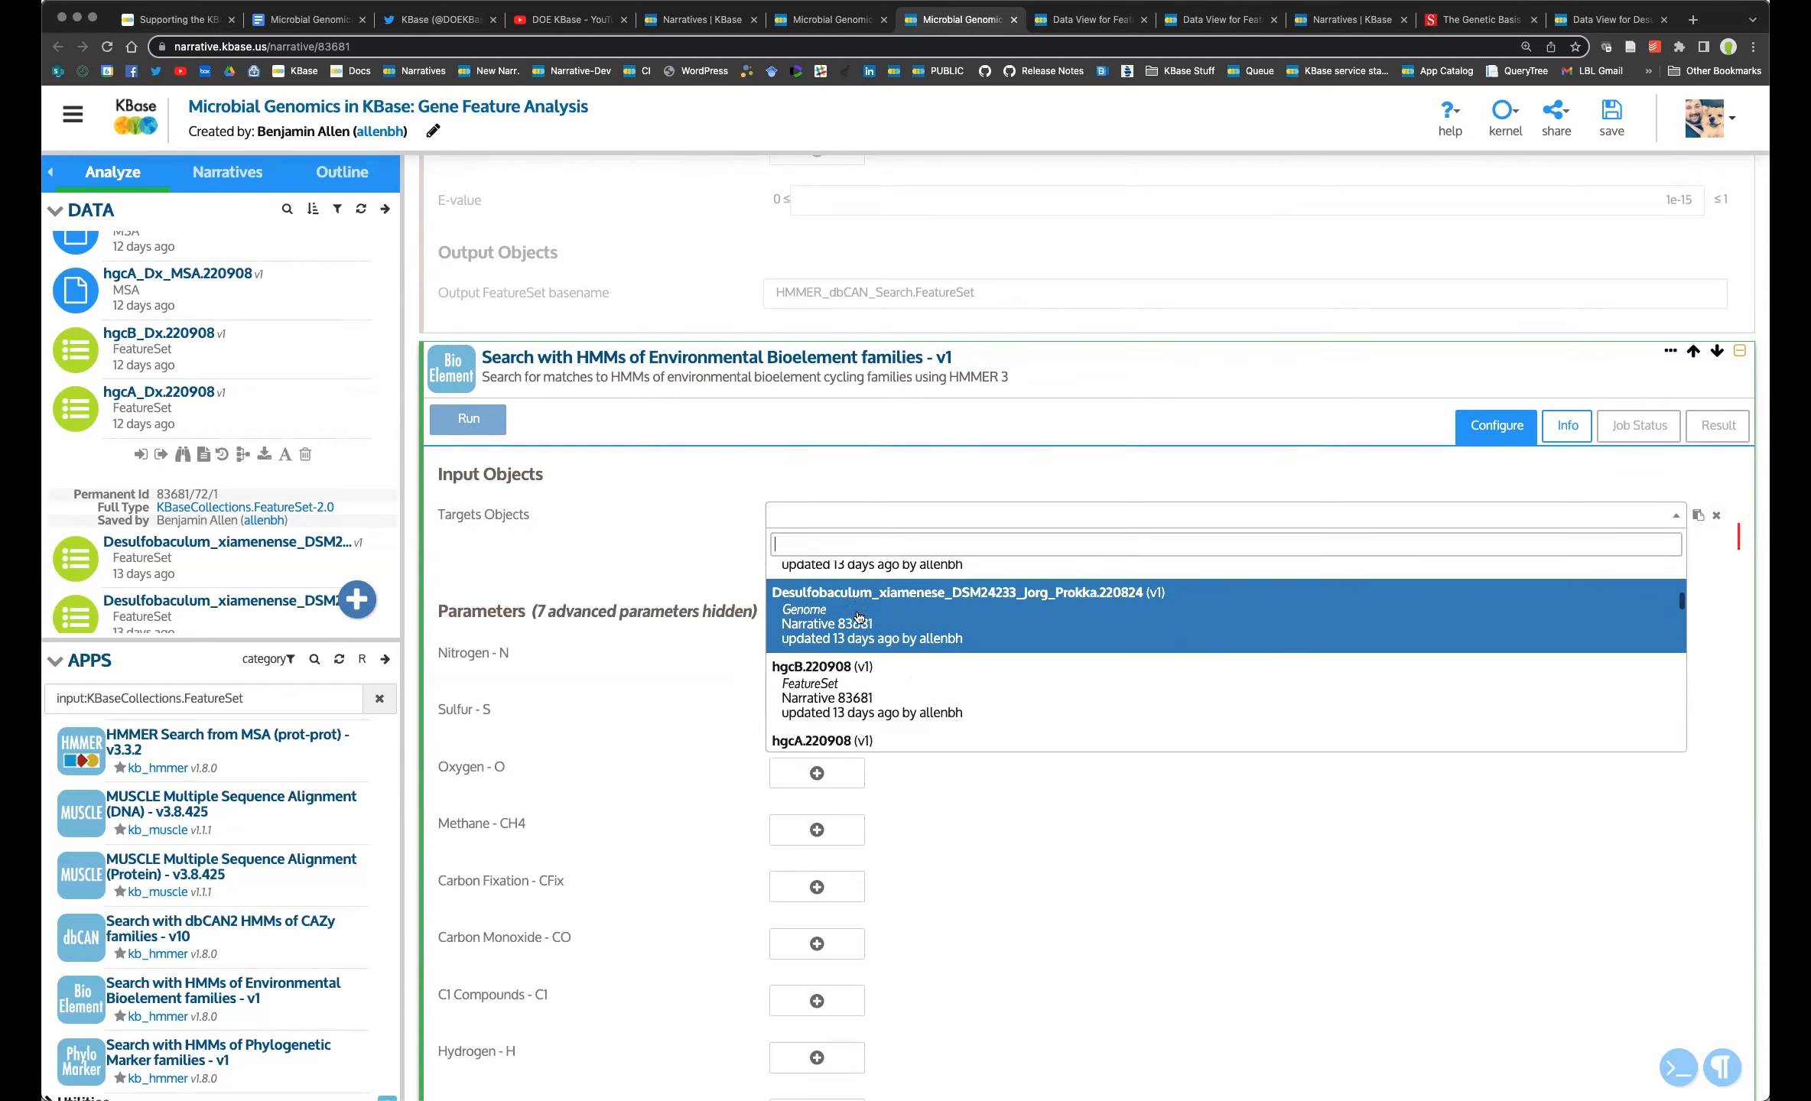
pyautogui.scroll(3, 859, 613)
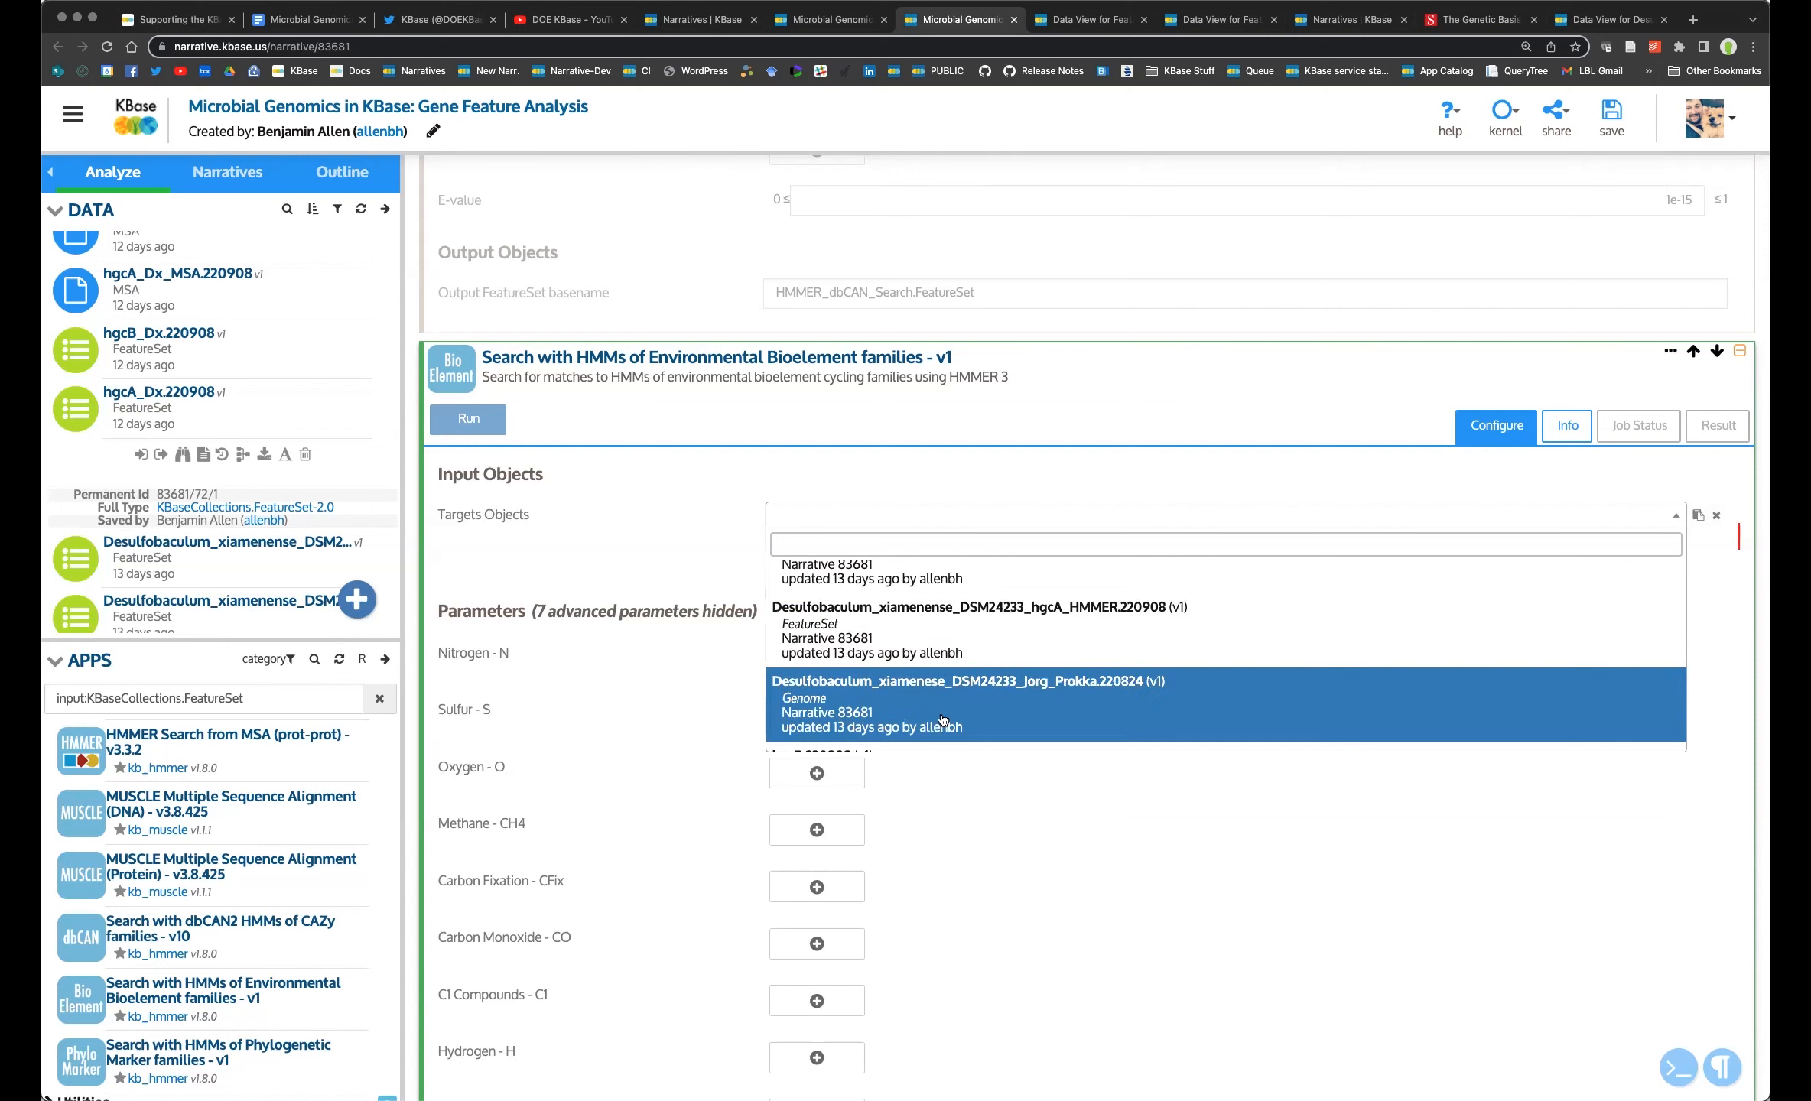
pyautogui.click(994, 700)
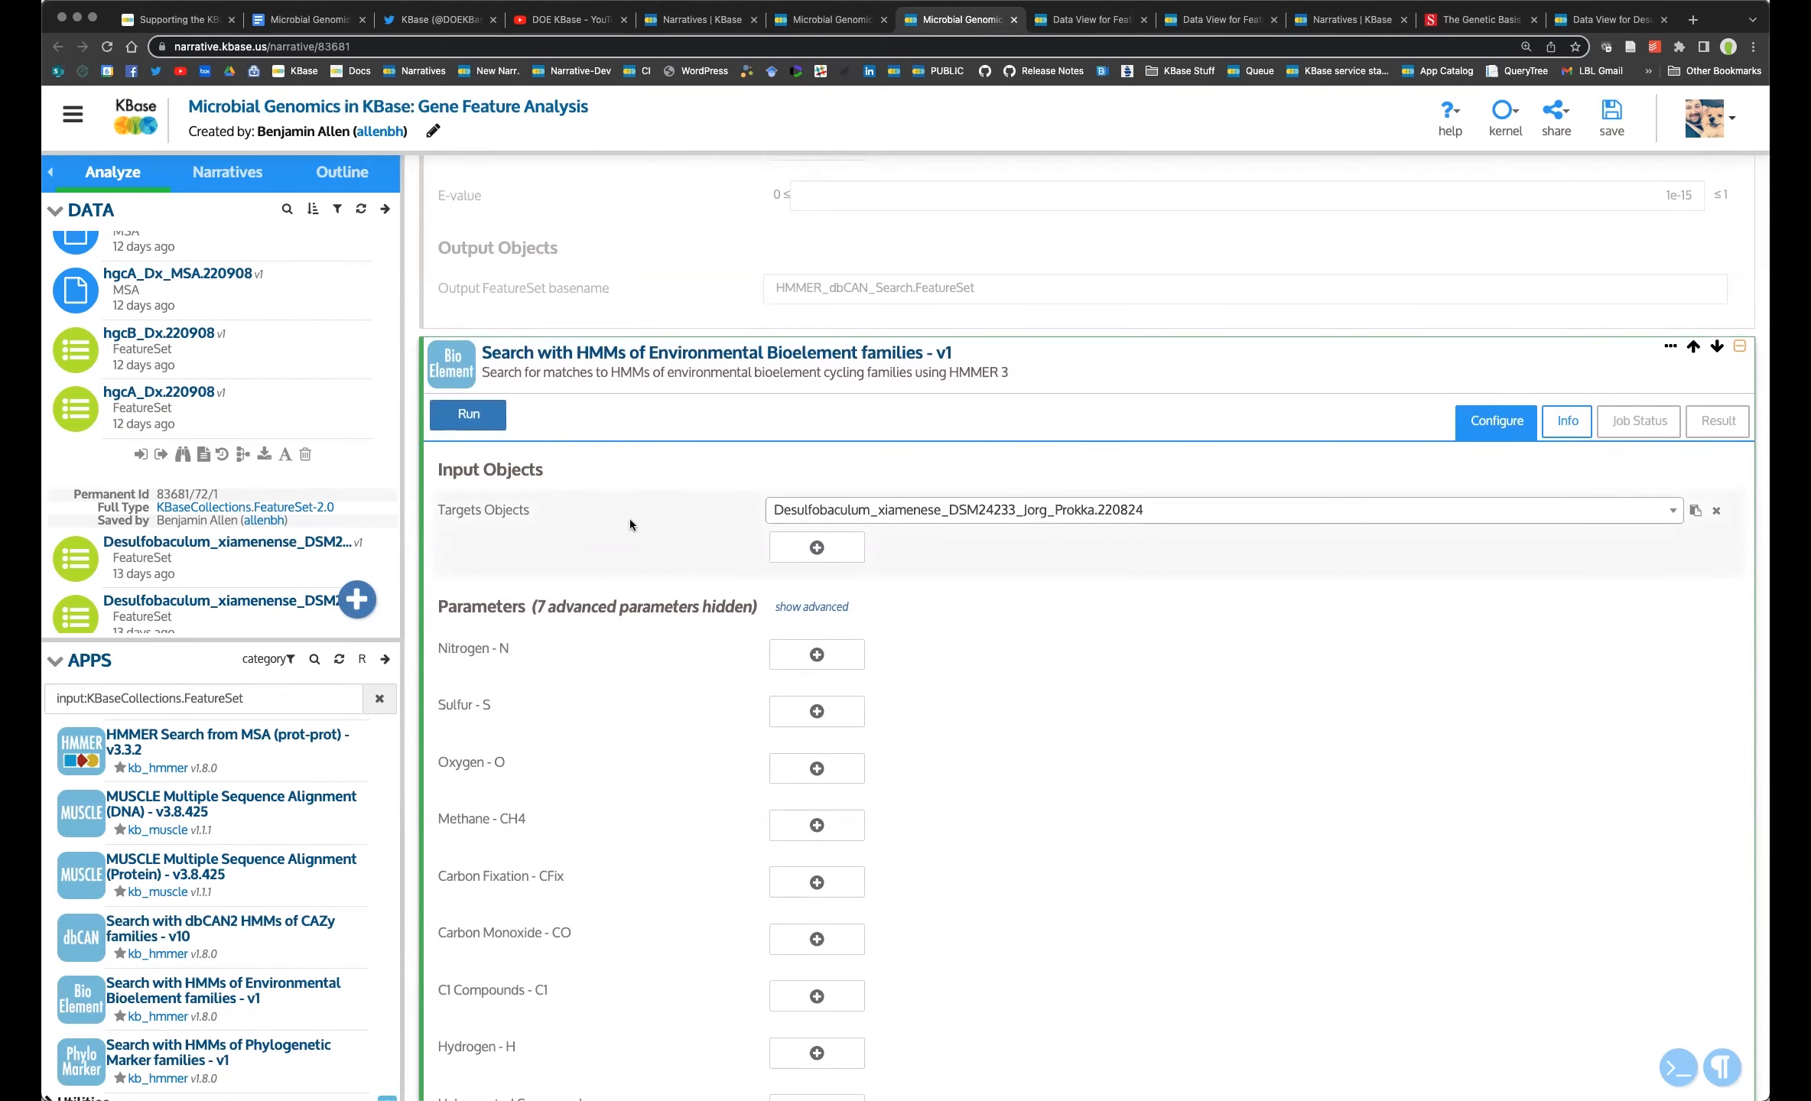
# Remove the Nitriles - ALL entry from the Environmental Bioelement search and add a Selenium - ALL entry.
pyautogui.scroll(-1, 633, 542)
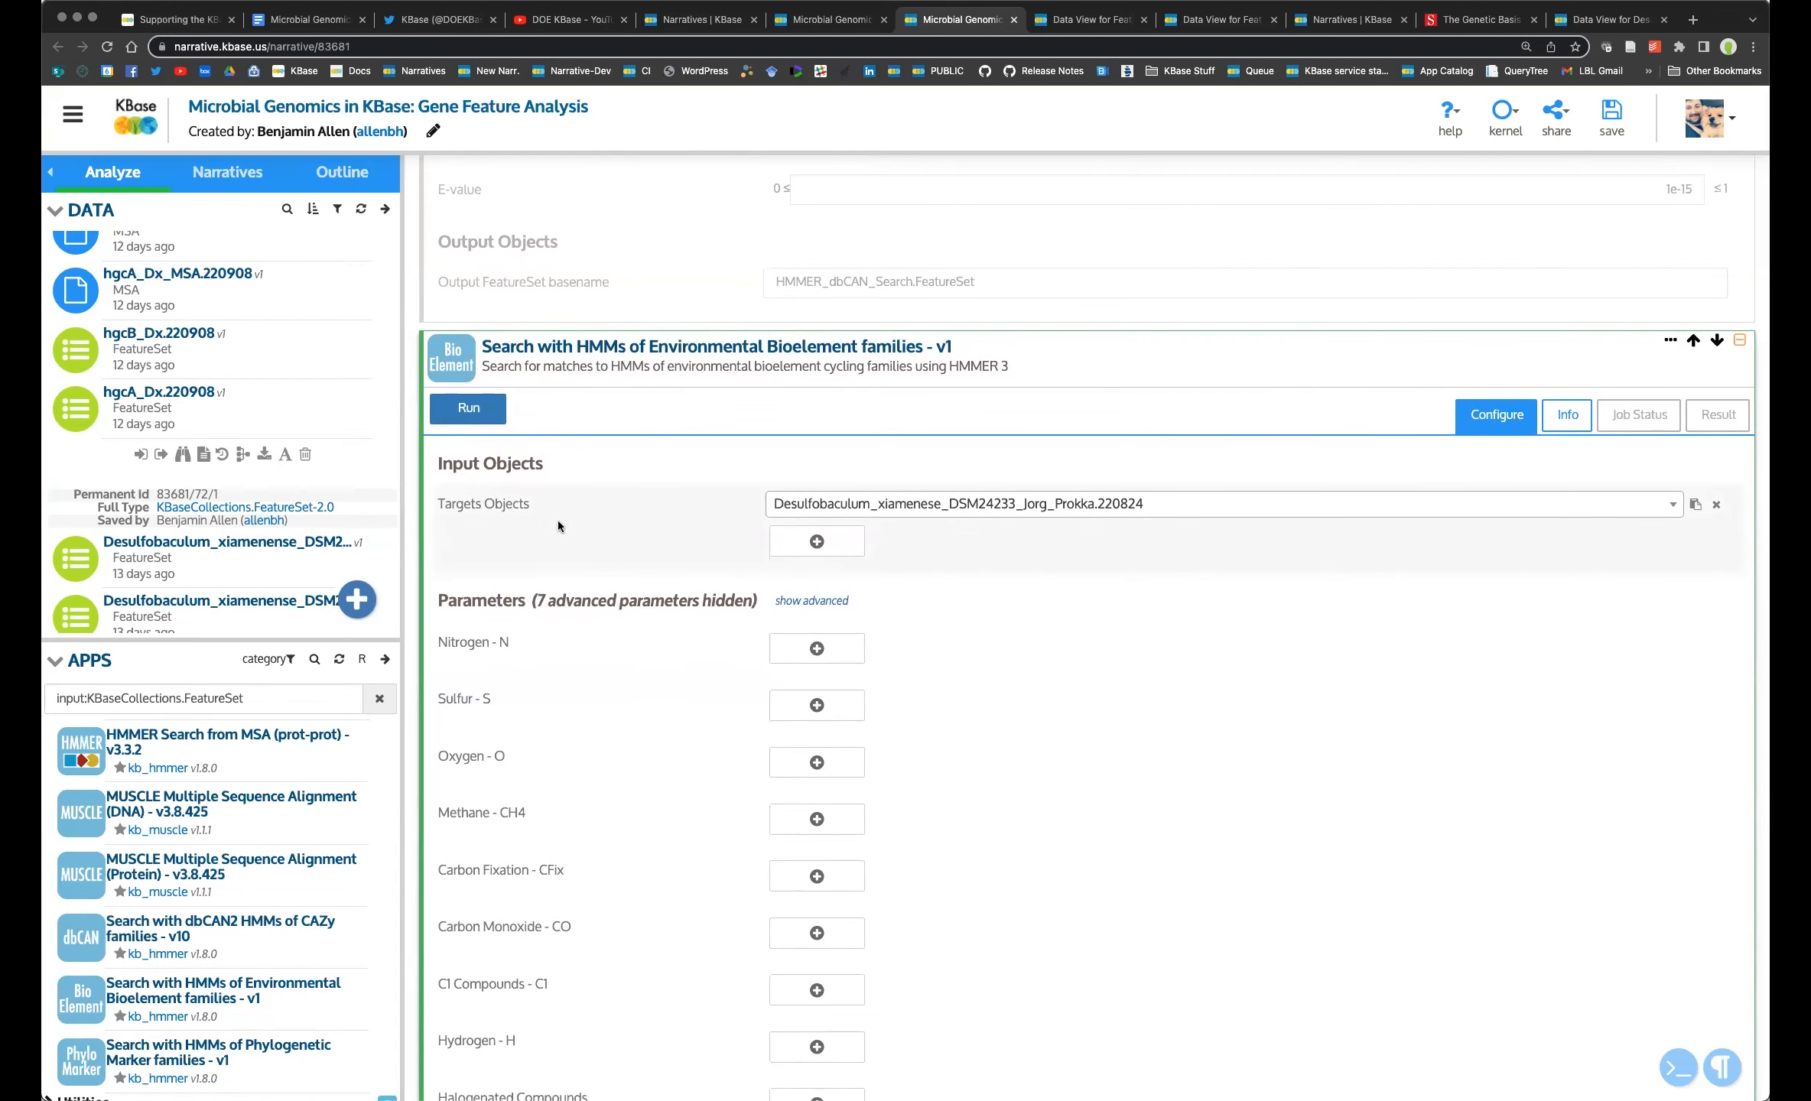
pyautogui.scroll(-10, 558, 522)
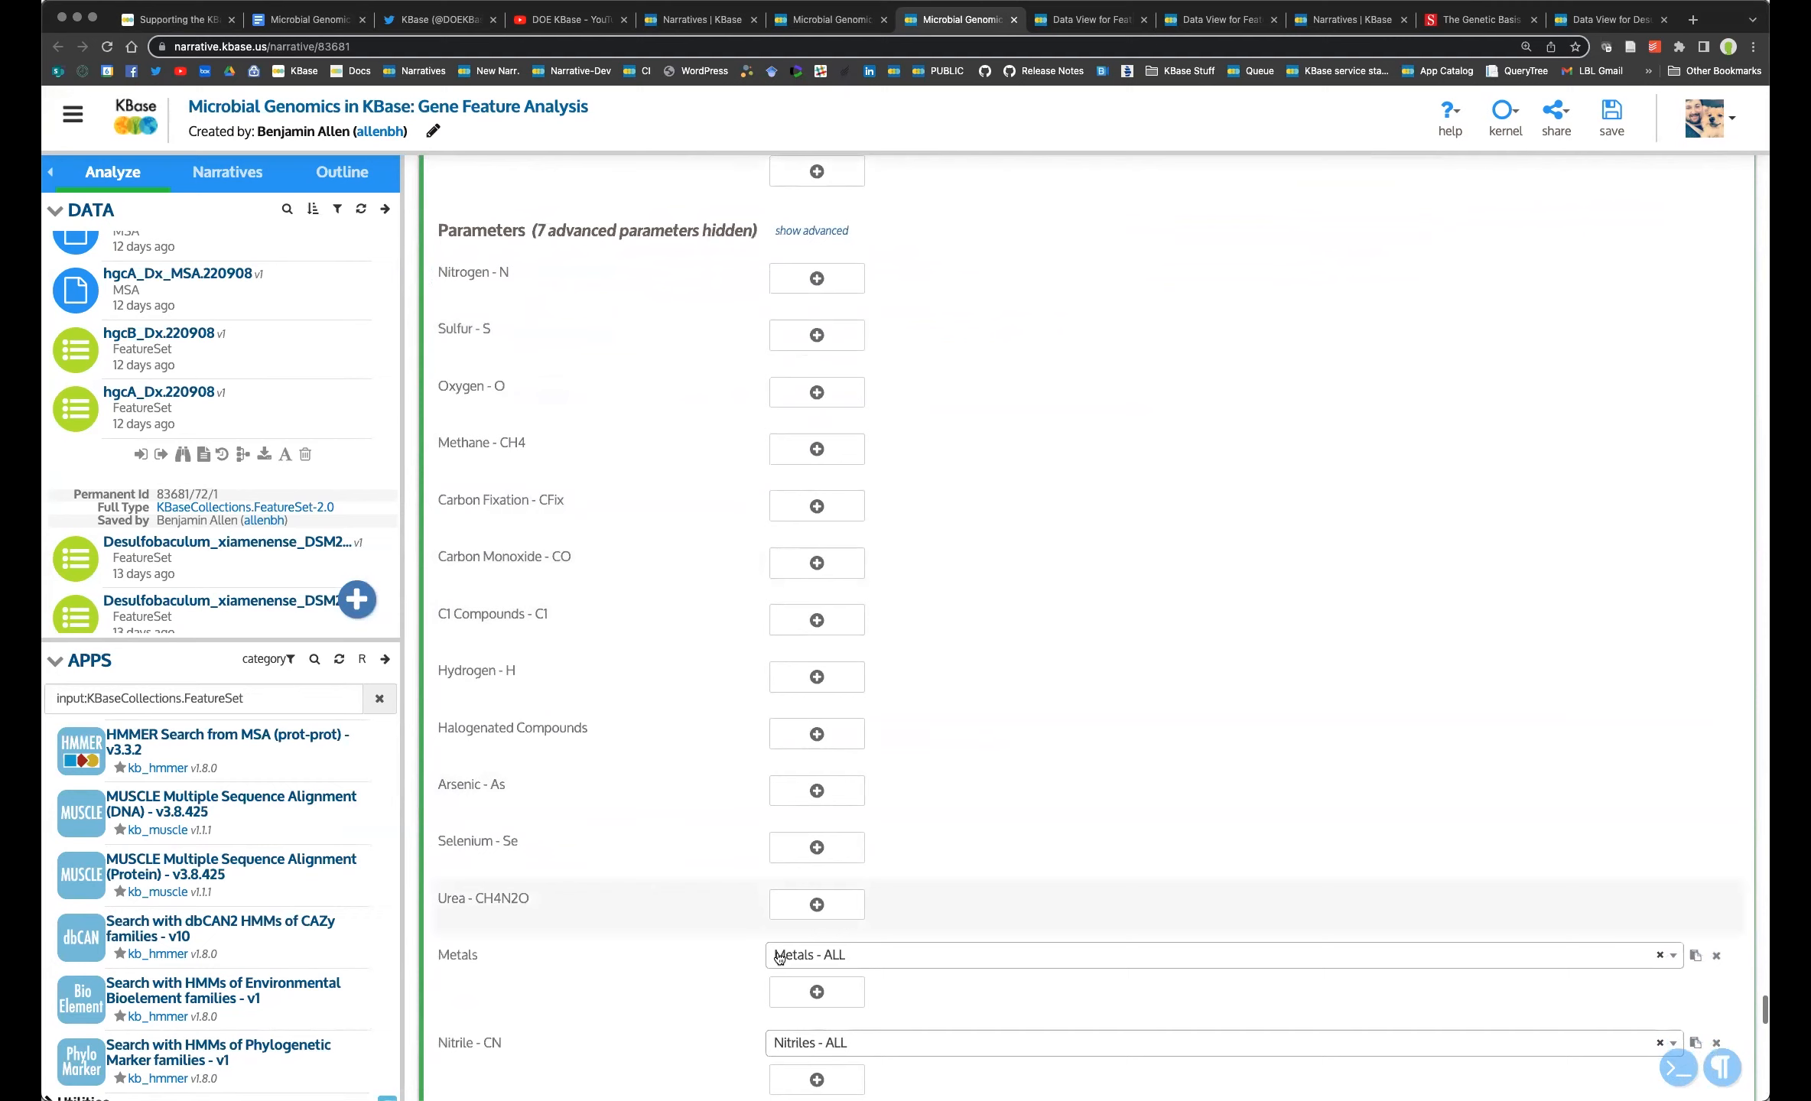
pyautogui.scroll(-5, 929, 942)
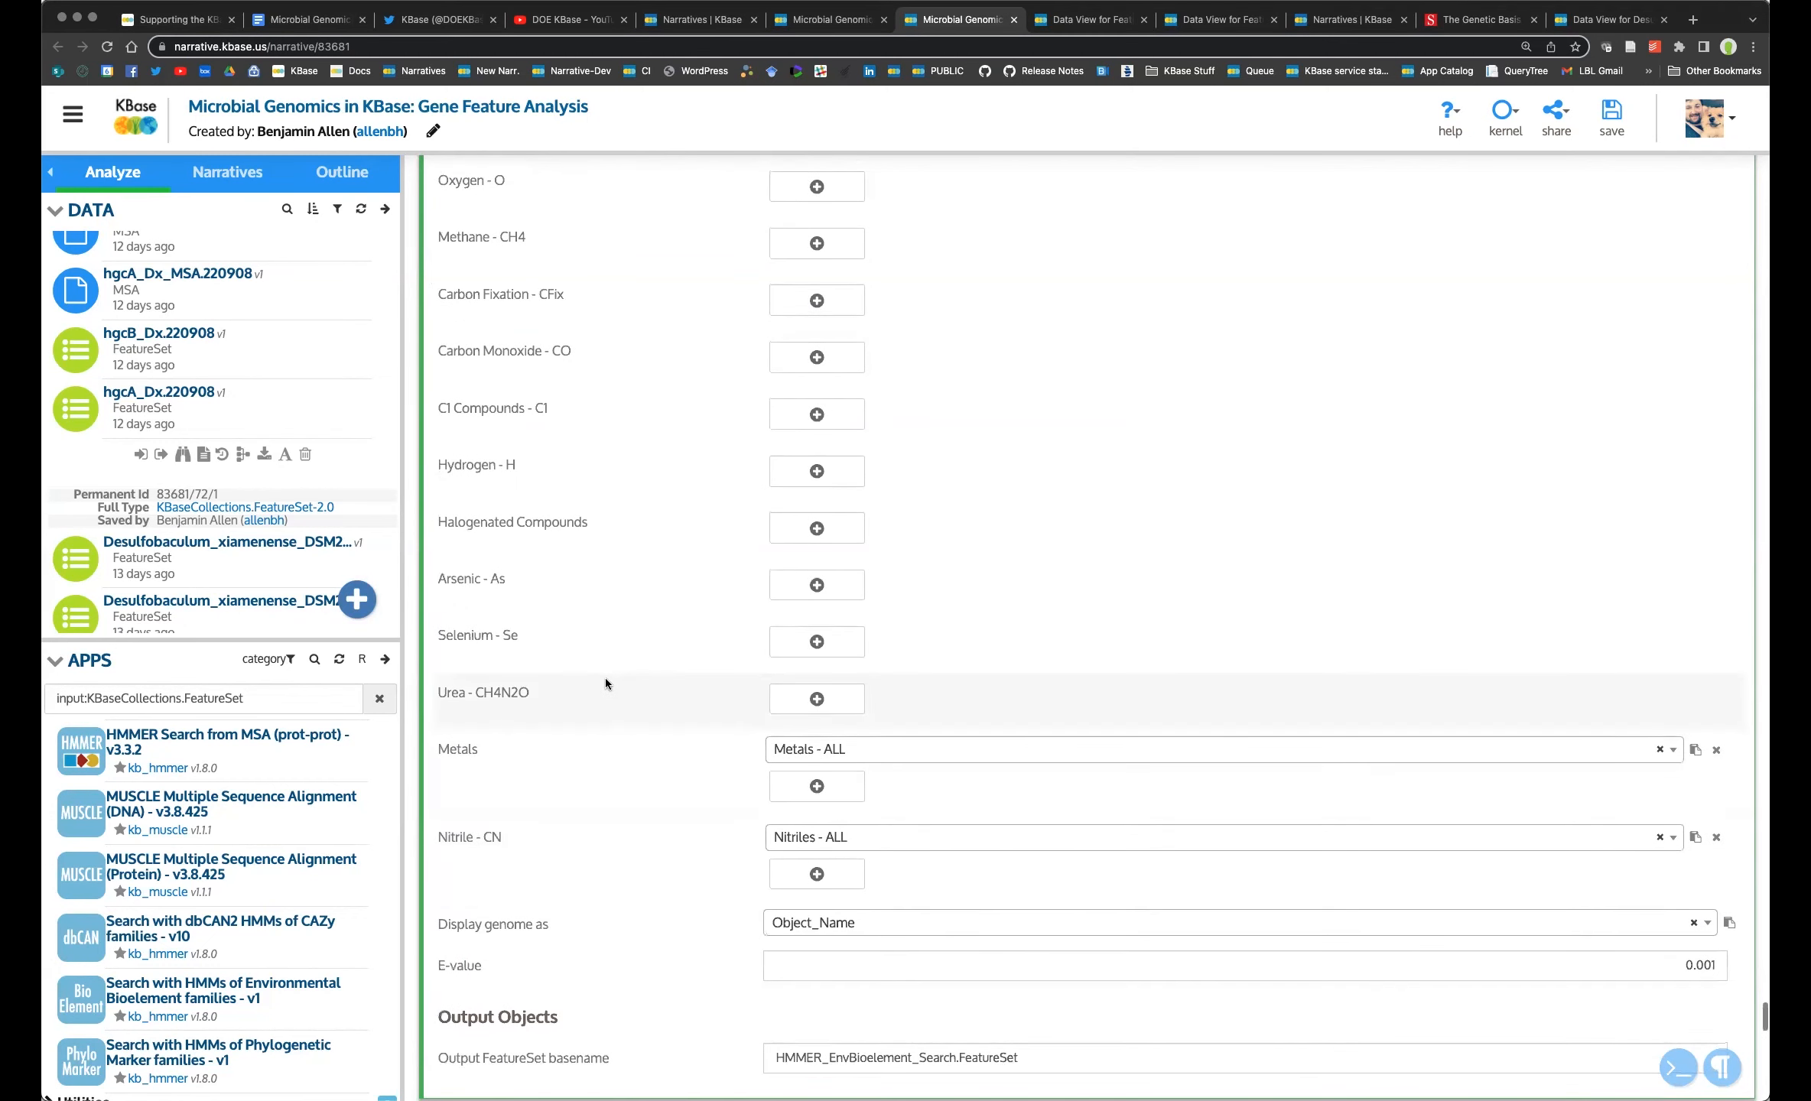
pyautogui.scroll(3, 605, 678)
pyautogui.click(1717, 936)
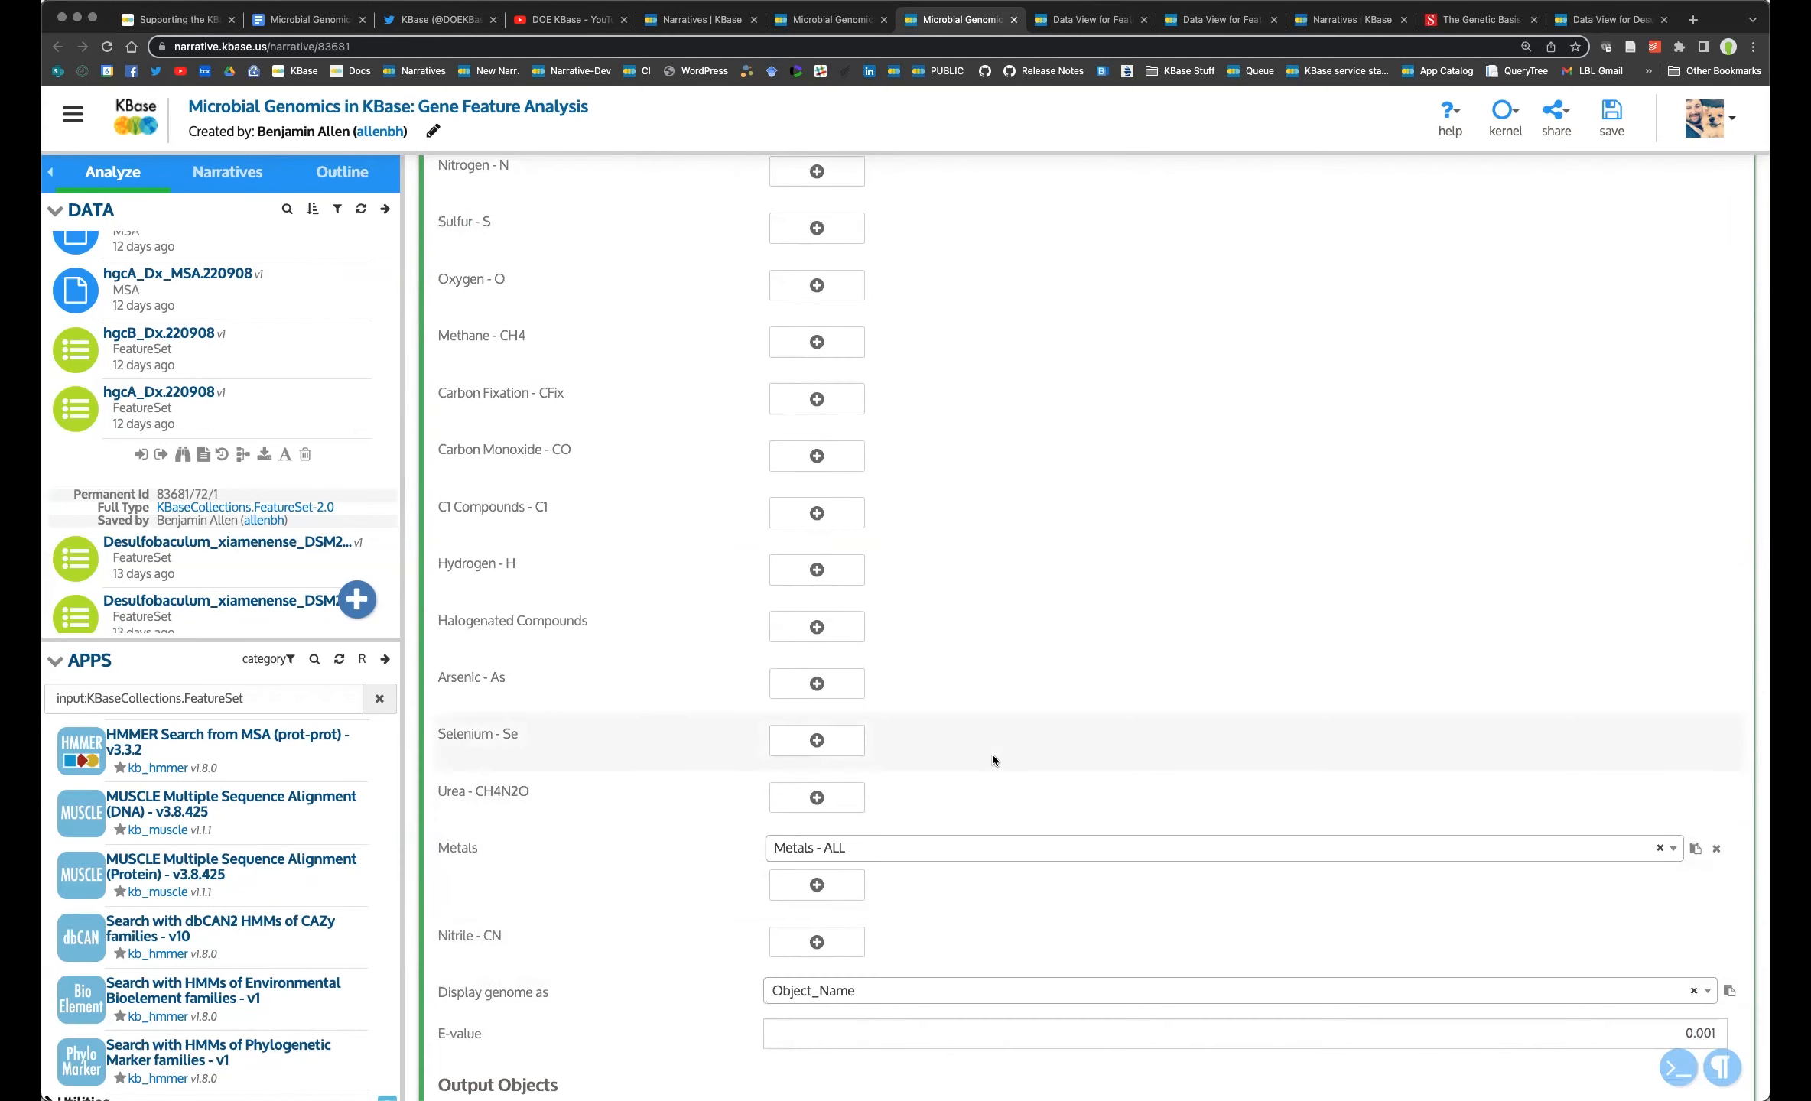
pyautogui.click(817, 741)
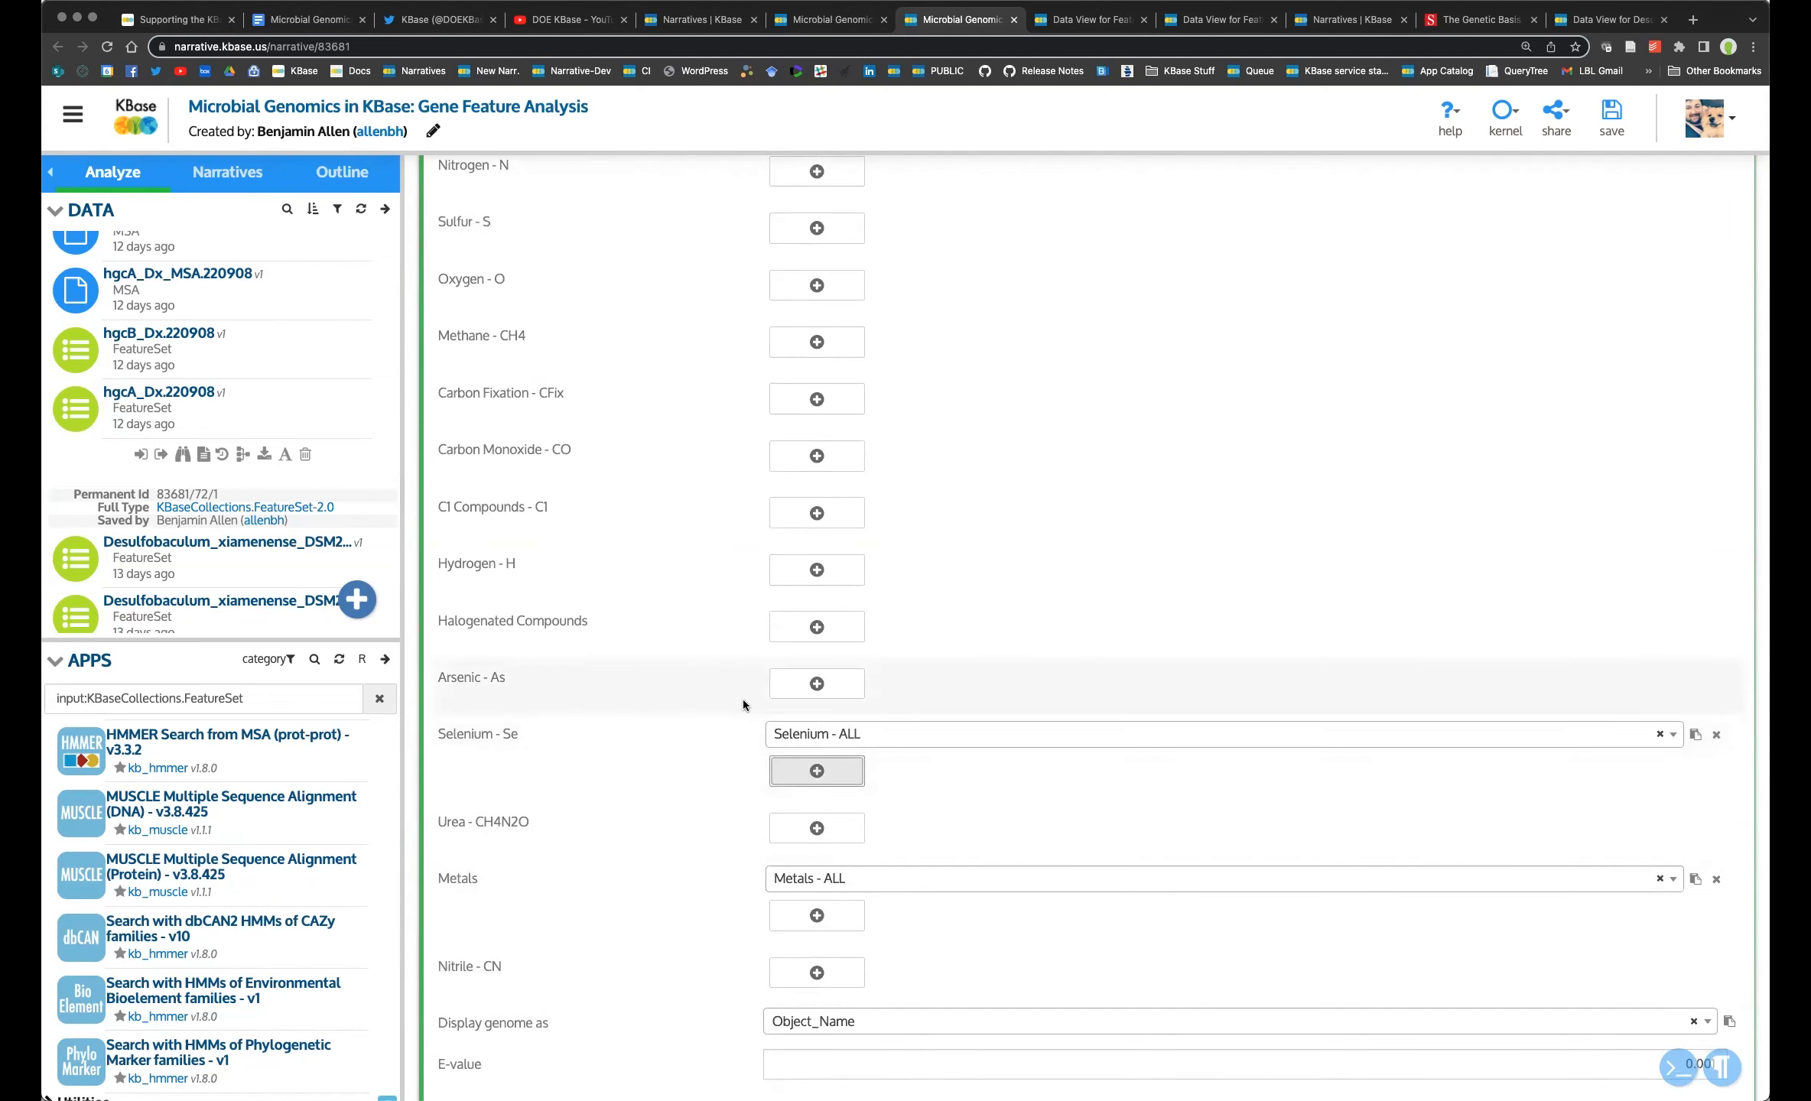
# Set the output FeatureSet basename to Dx_HMMER_EnvBioelement_Search.FeatureSet.220921 and run the Environmental Bioelement search.
pyautogui.scroll(7, 721, 708)
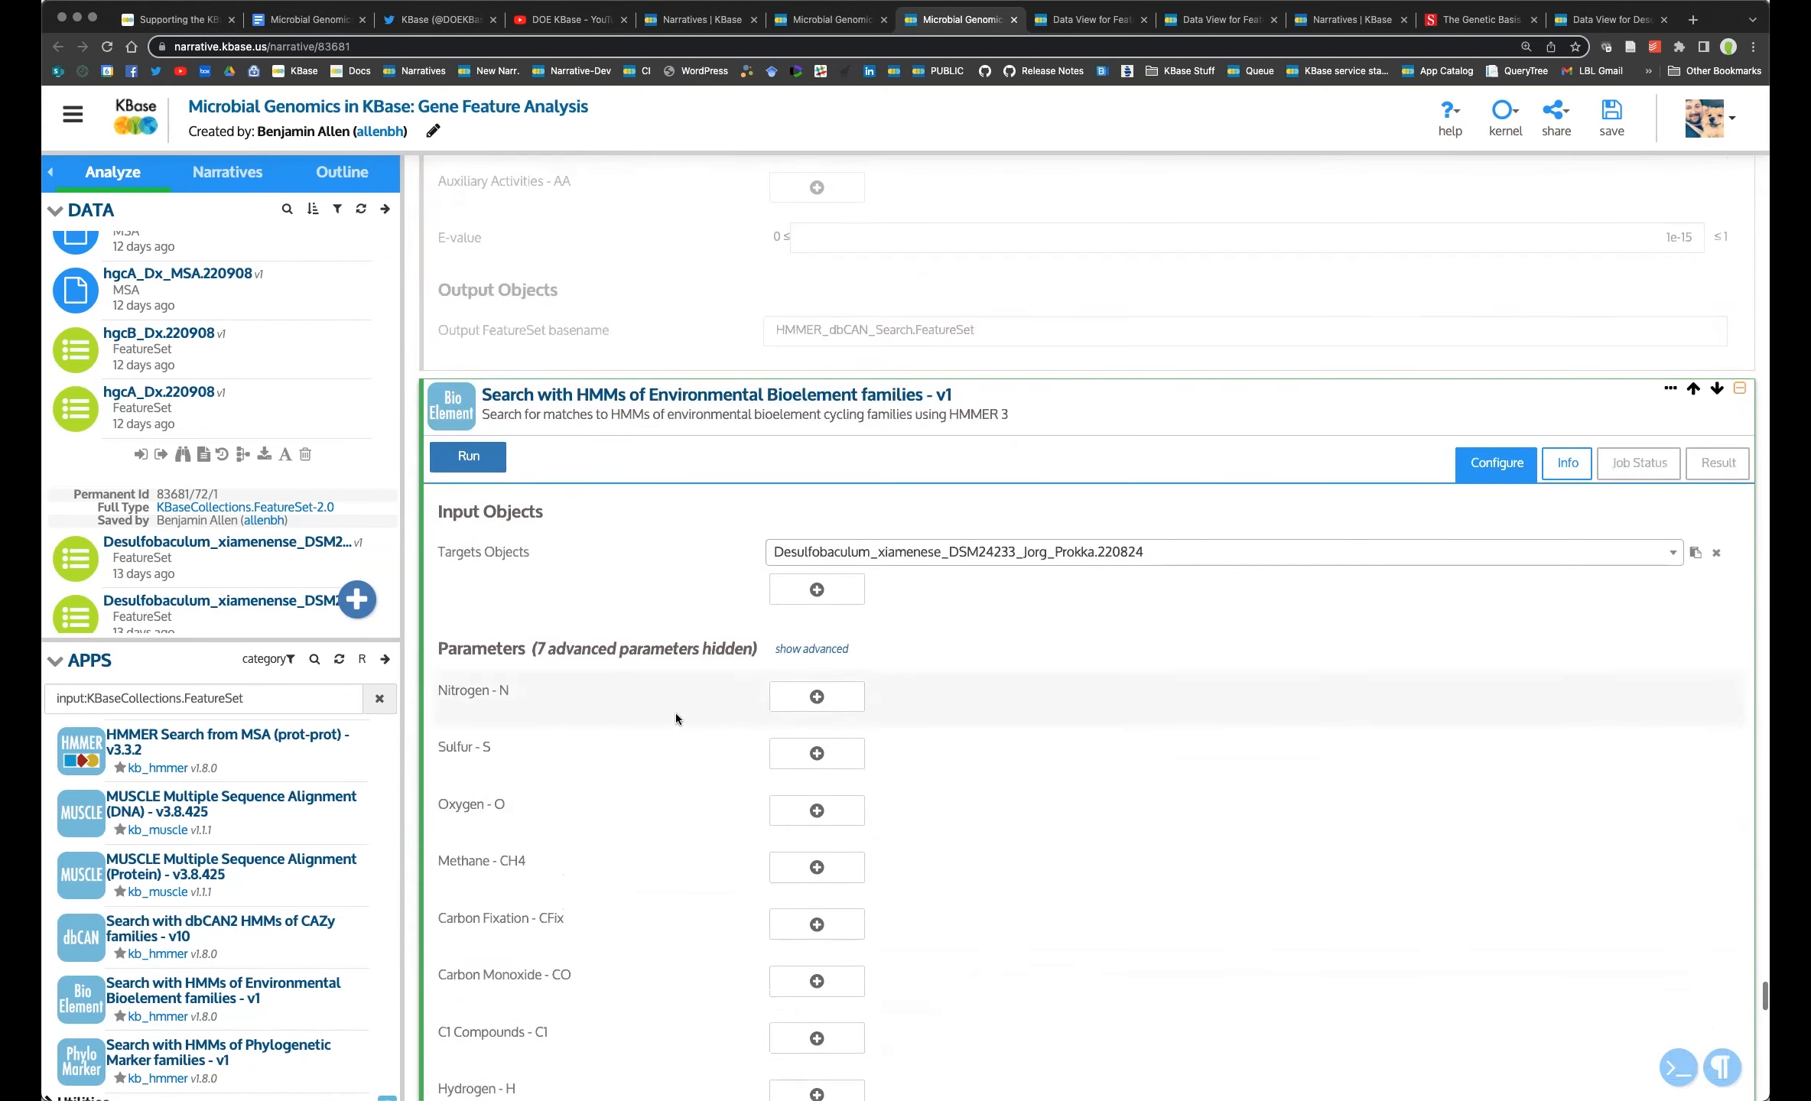
pyautogui.scroll(-12, 702, 512)
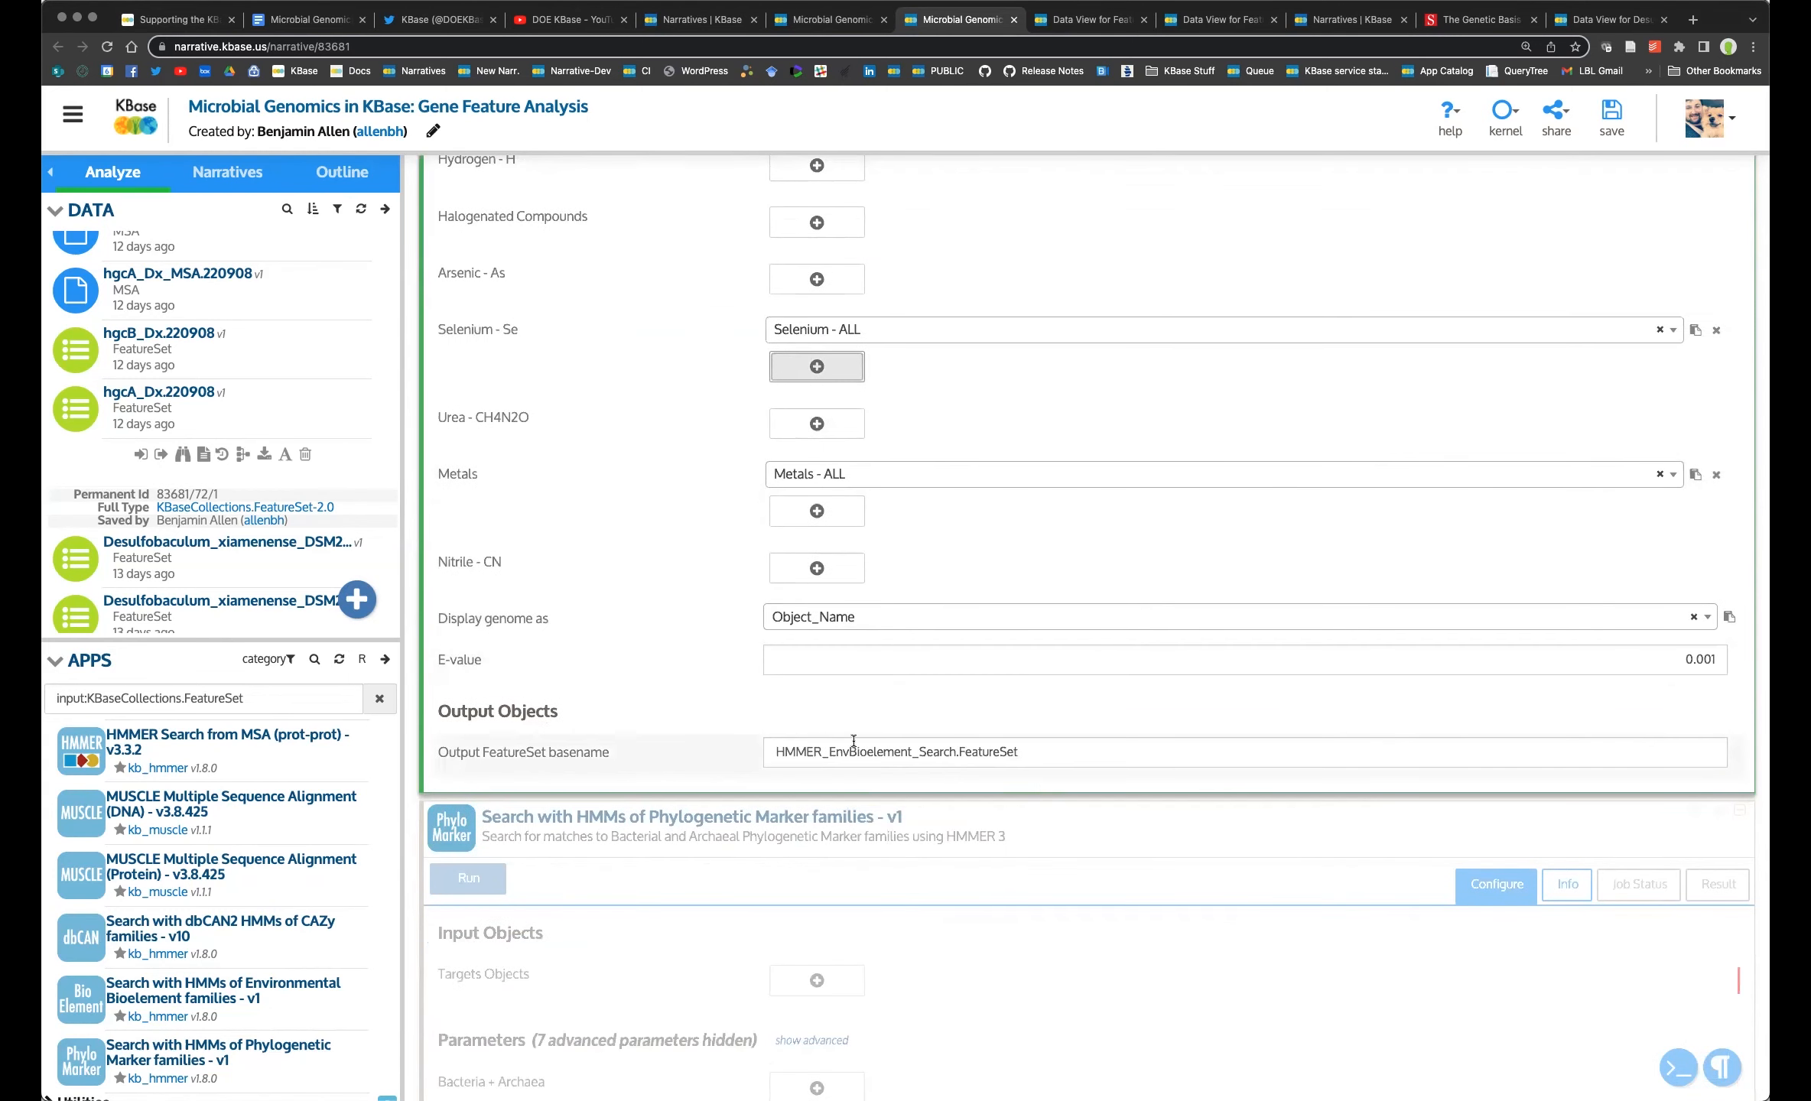
pyautogui.click(784, 754)
pyautogui.write('Dx_')
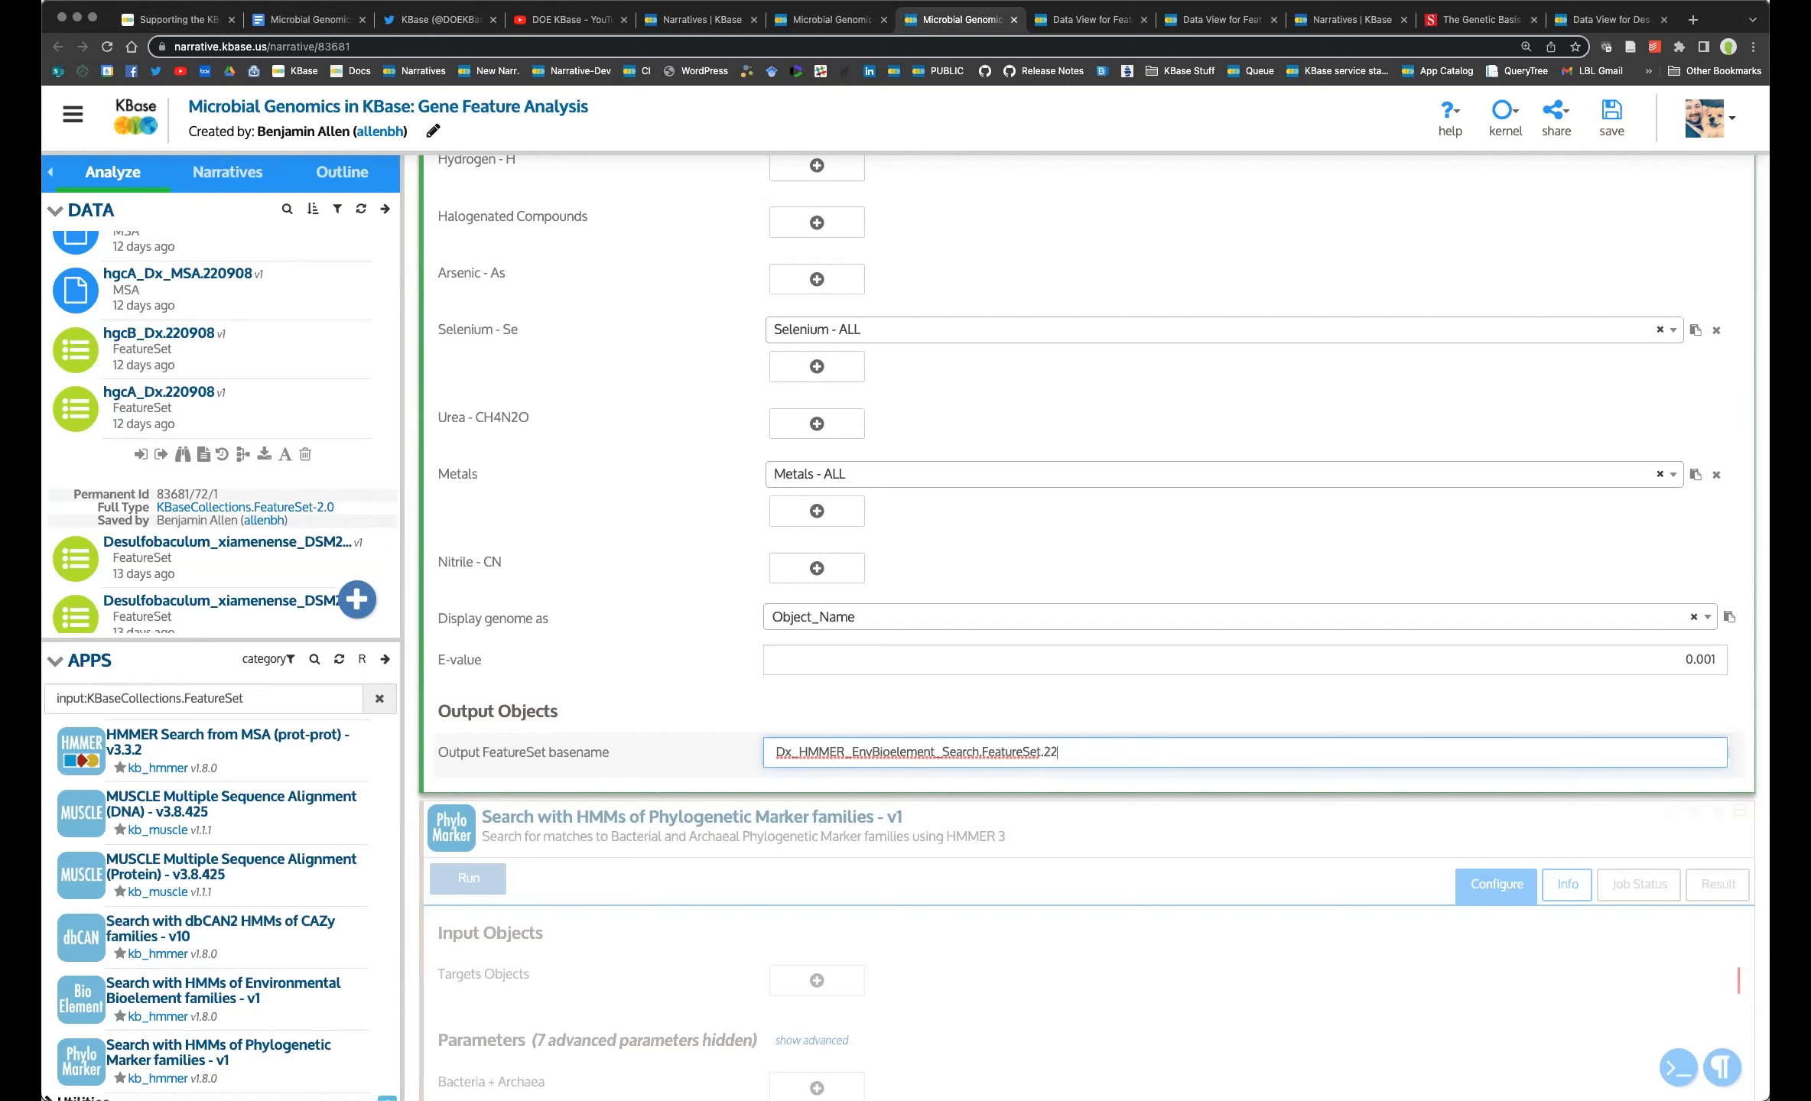
pyautogui.write('.220921')
pyautogui.scroll(10, 652, 711)
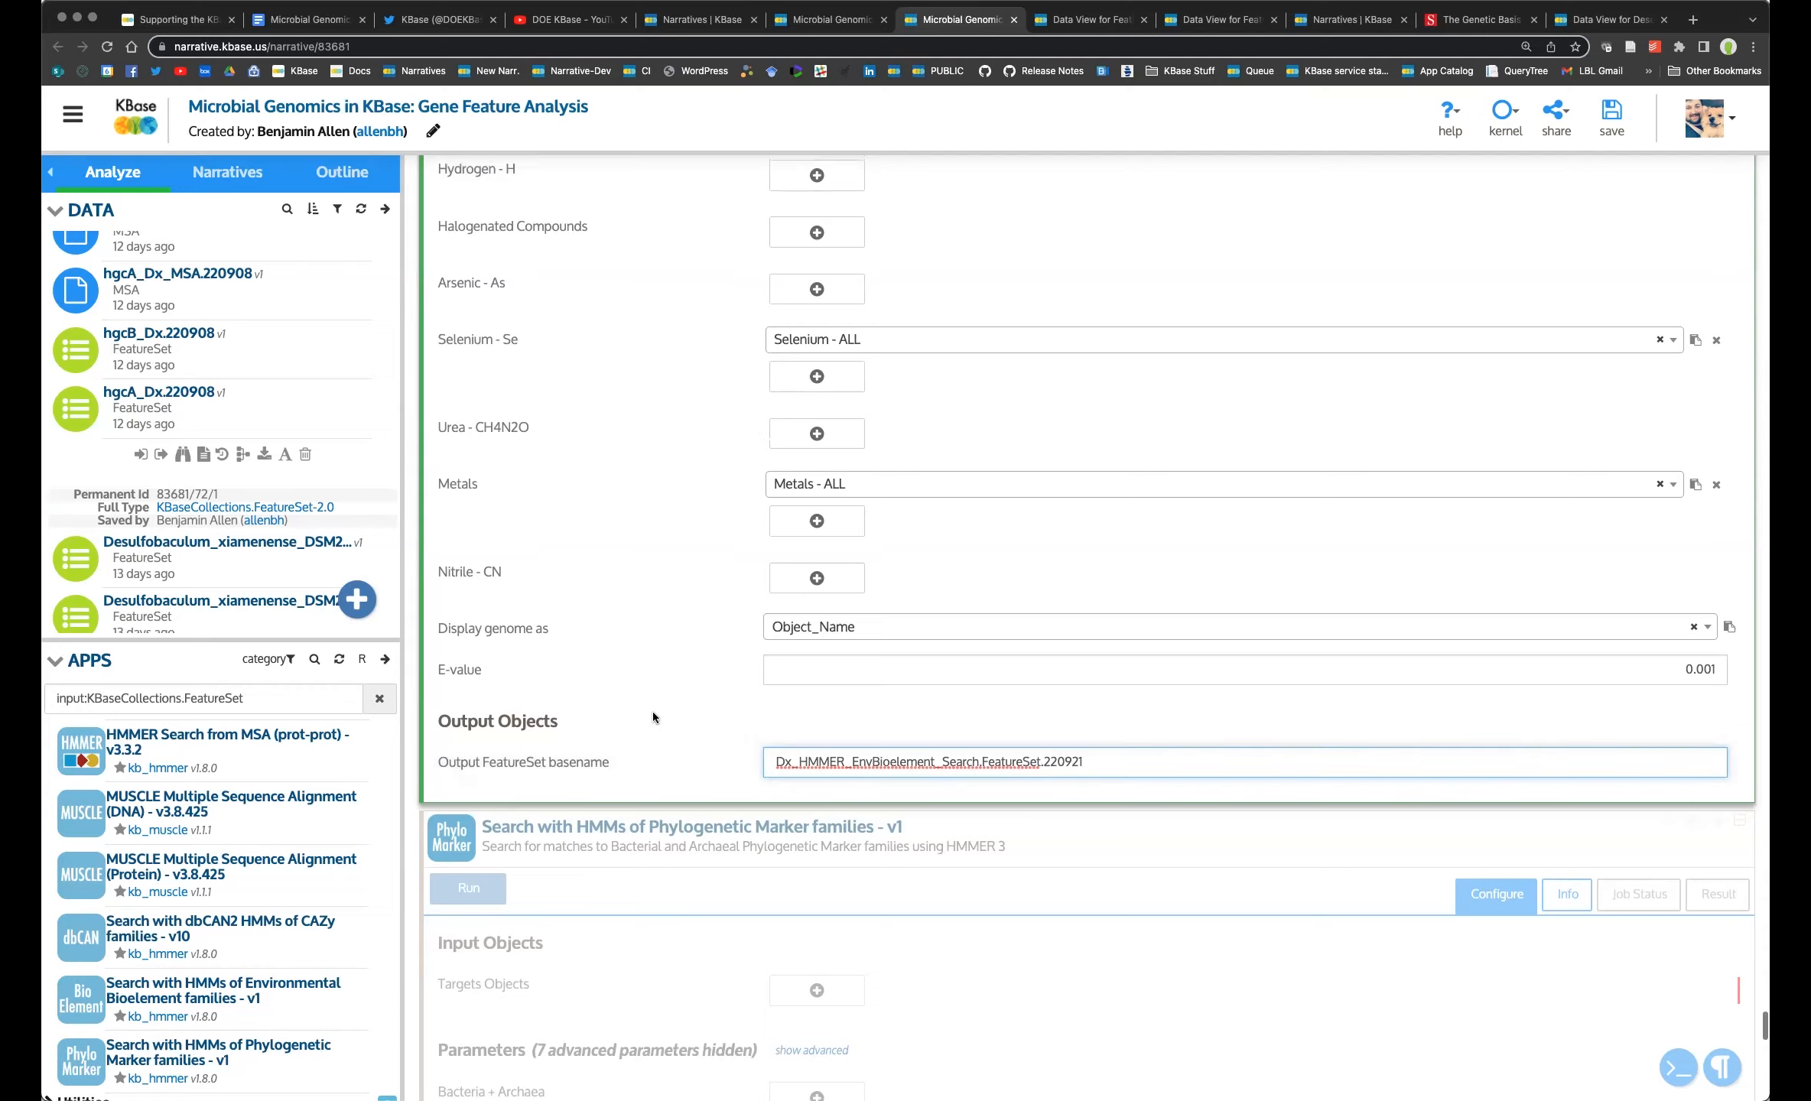
pyautogui.click(468, 620)
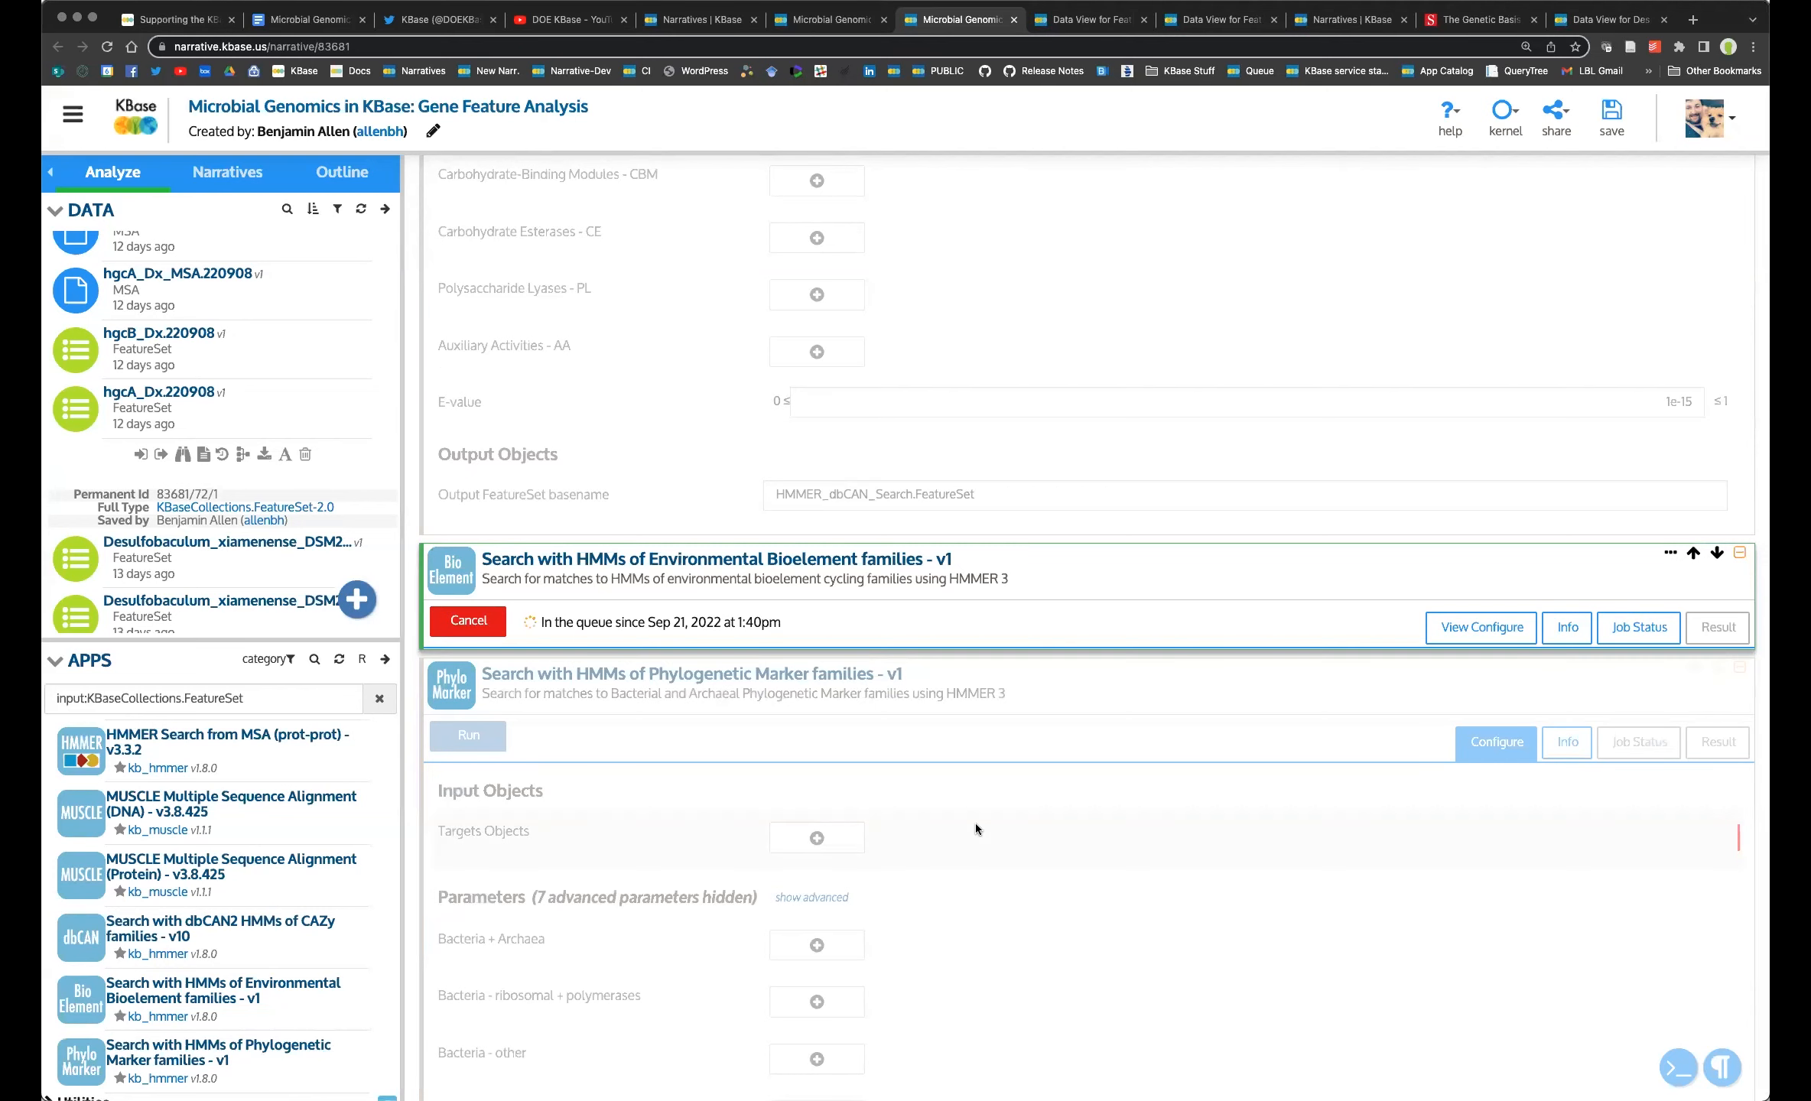
# Add the genome Desulfobaculum_xiamenese_DSM24233_Jorg_Prokka.220824 as the target object of the dbCAN2 CAZy families search.
pyautogui.scroll(8, 973, 789)
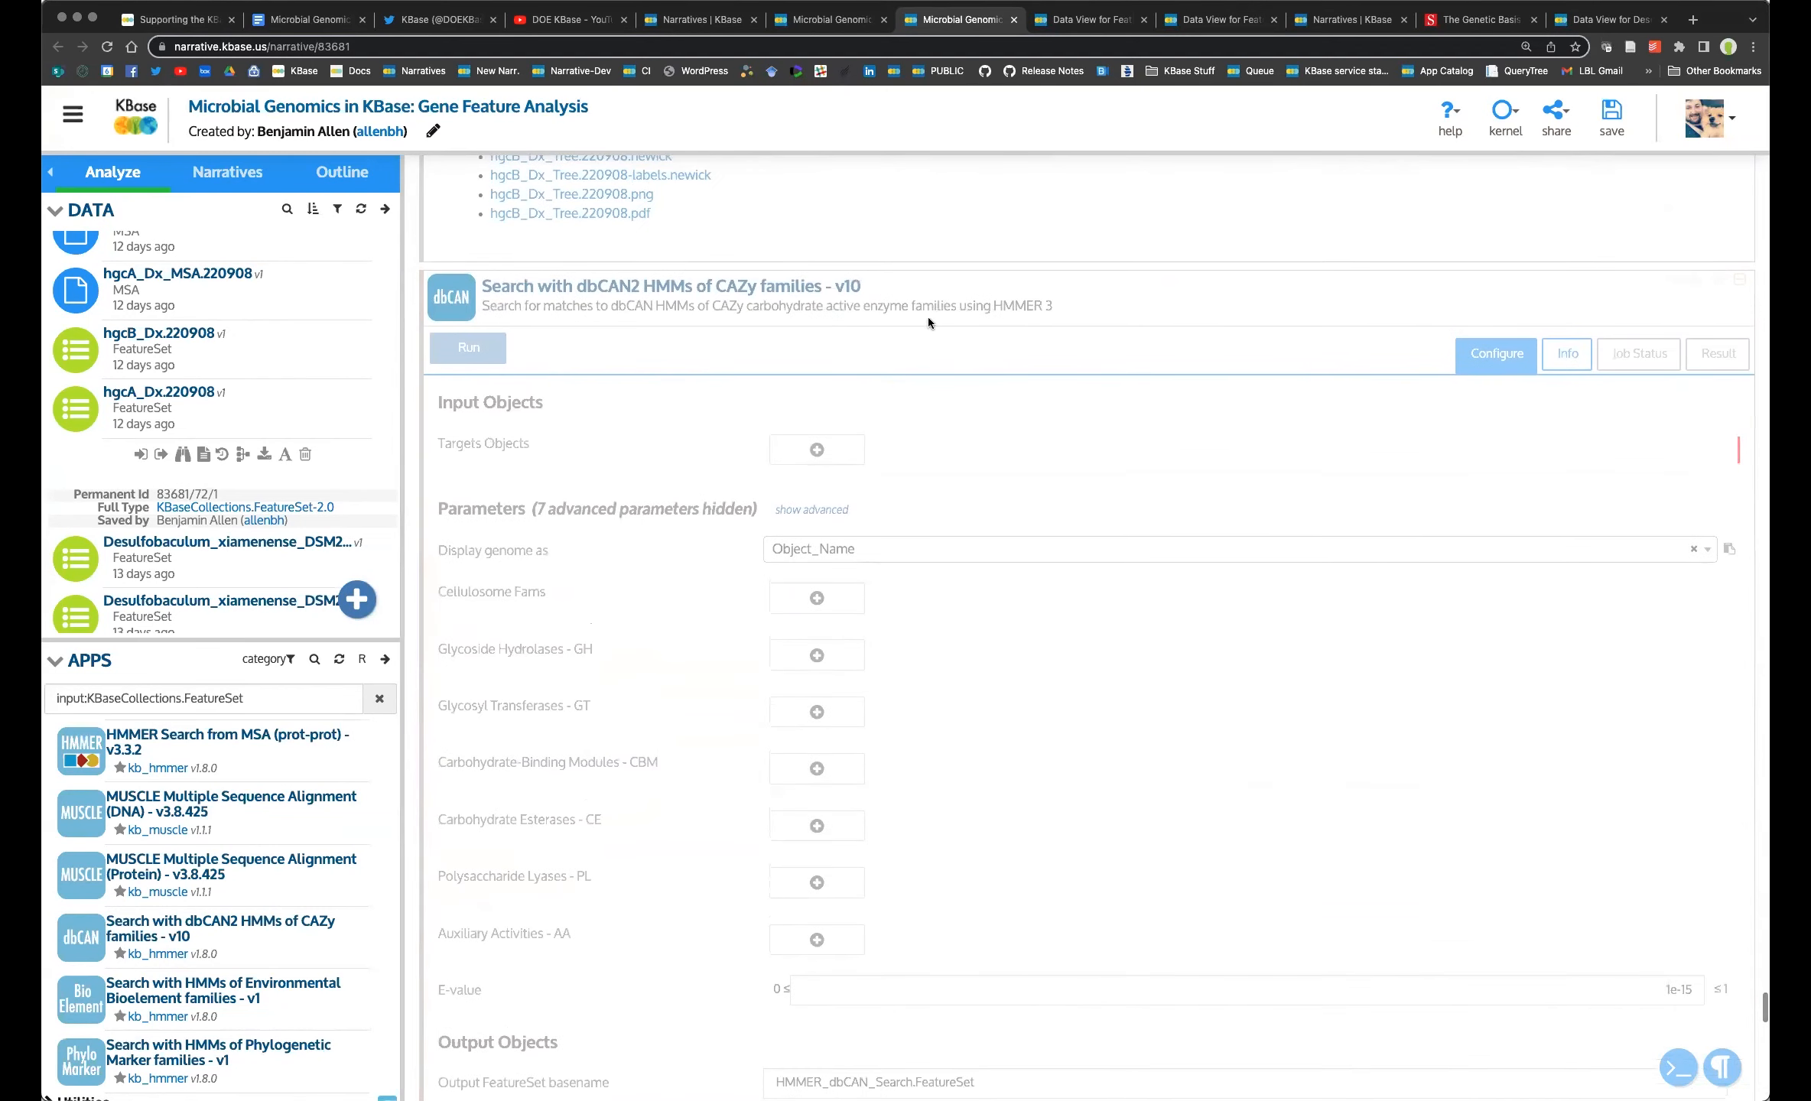
pyautogui.click(1180, 764)
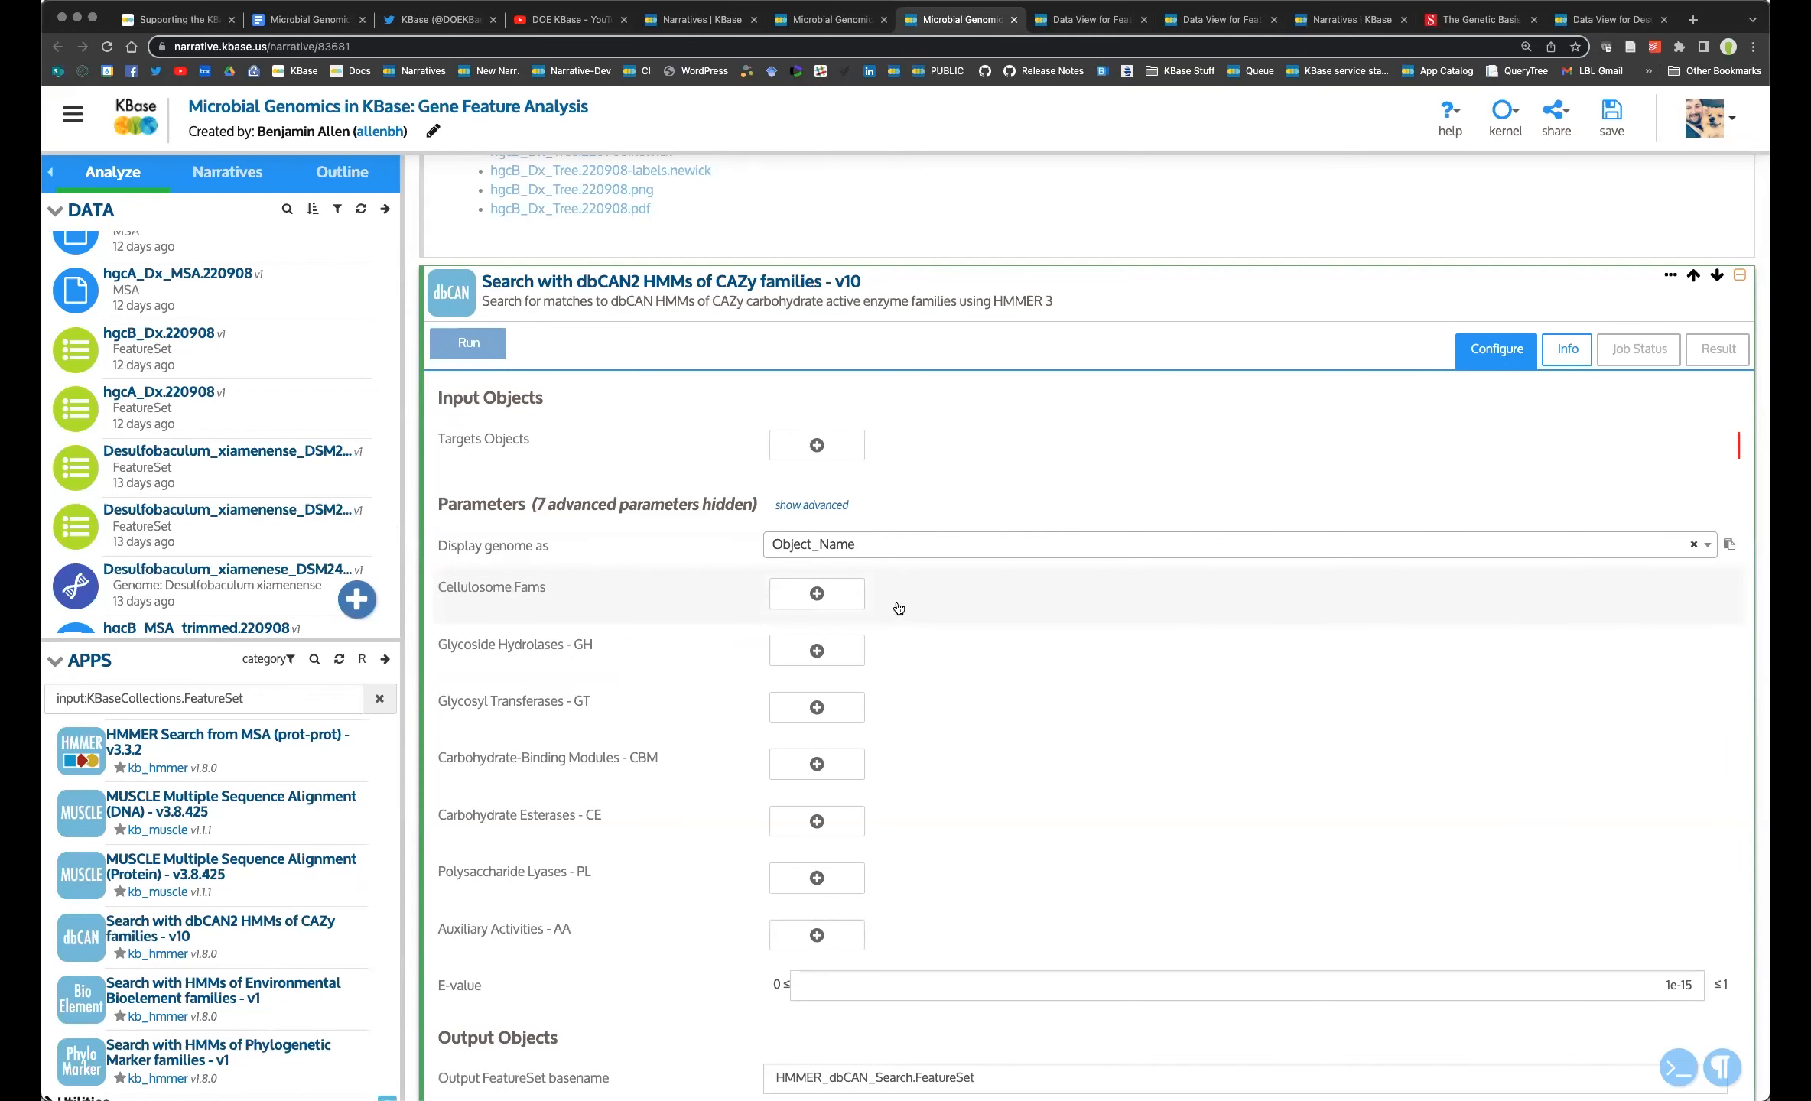
pyautogui.click(816, 445)
pyautogui.click(952, 454)
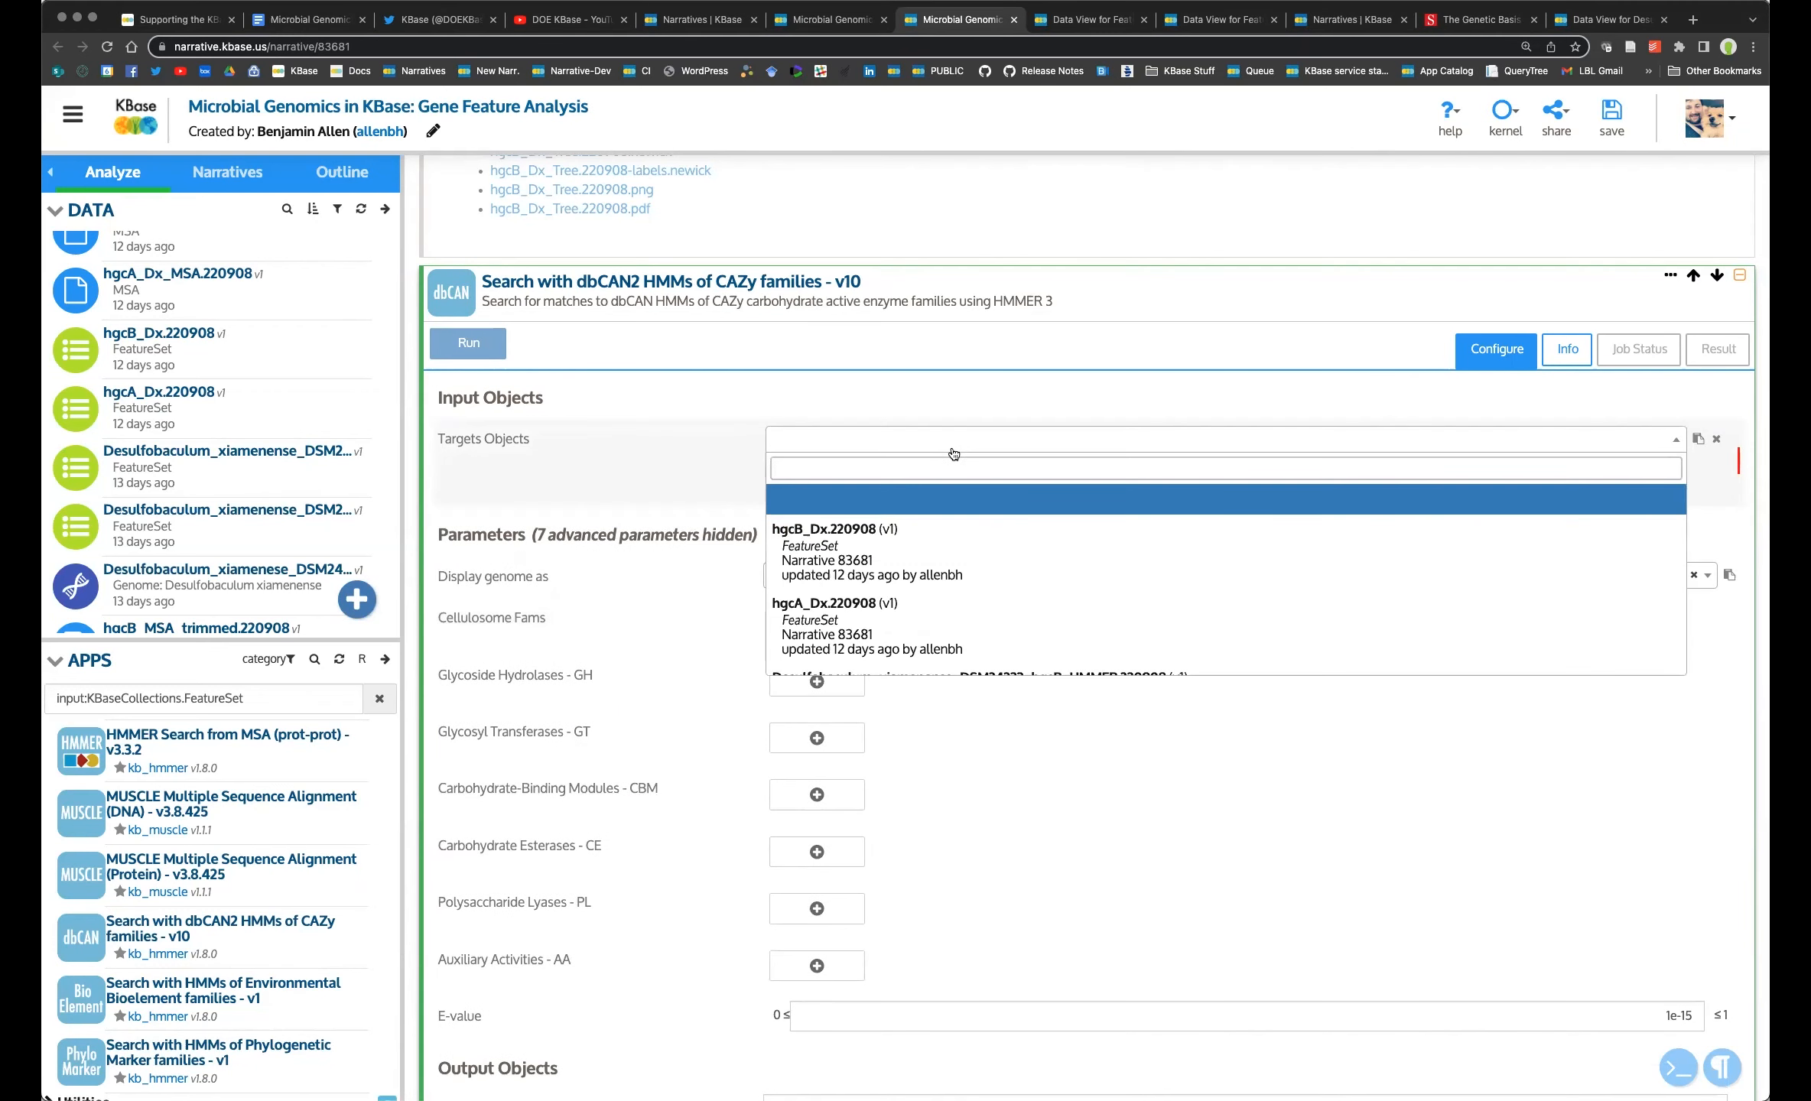
pyautogui.write('des')
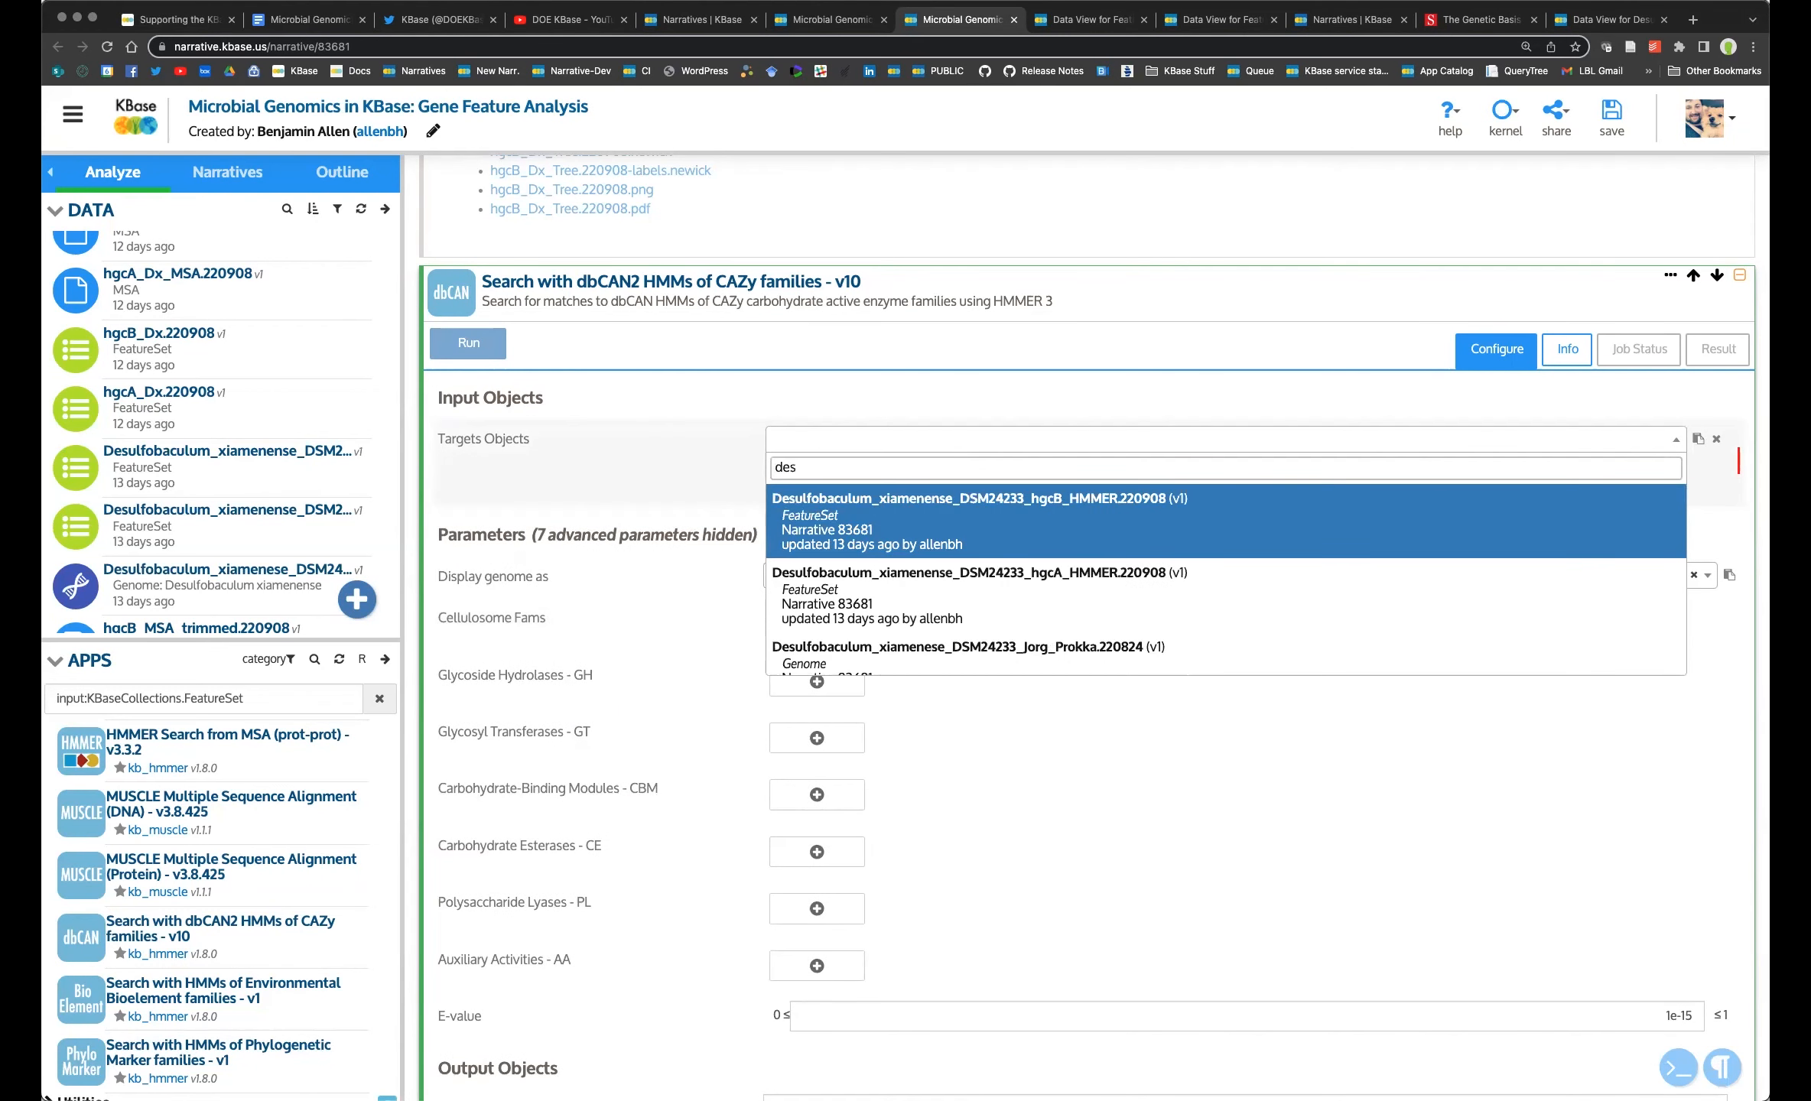
pyautogui.press('Down')
pyautogui.press('Down')
pyautogui.press('Return')
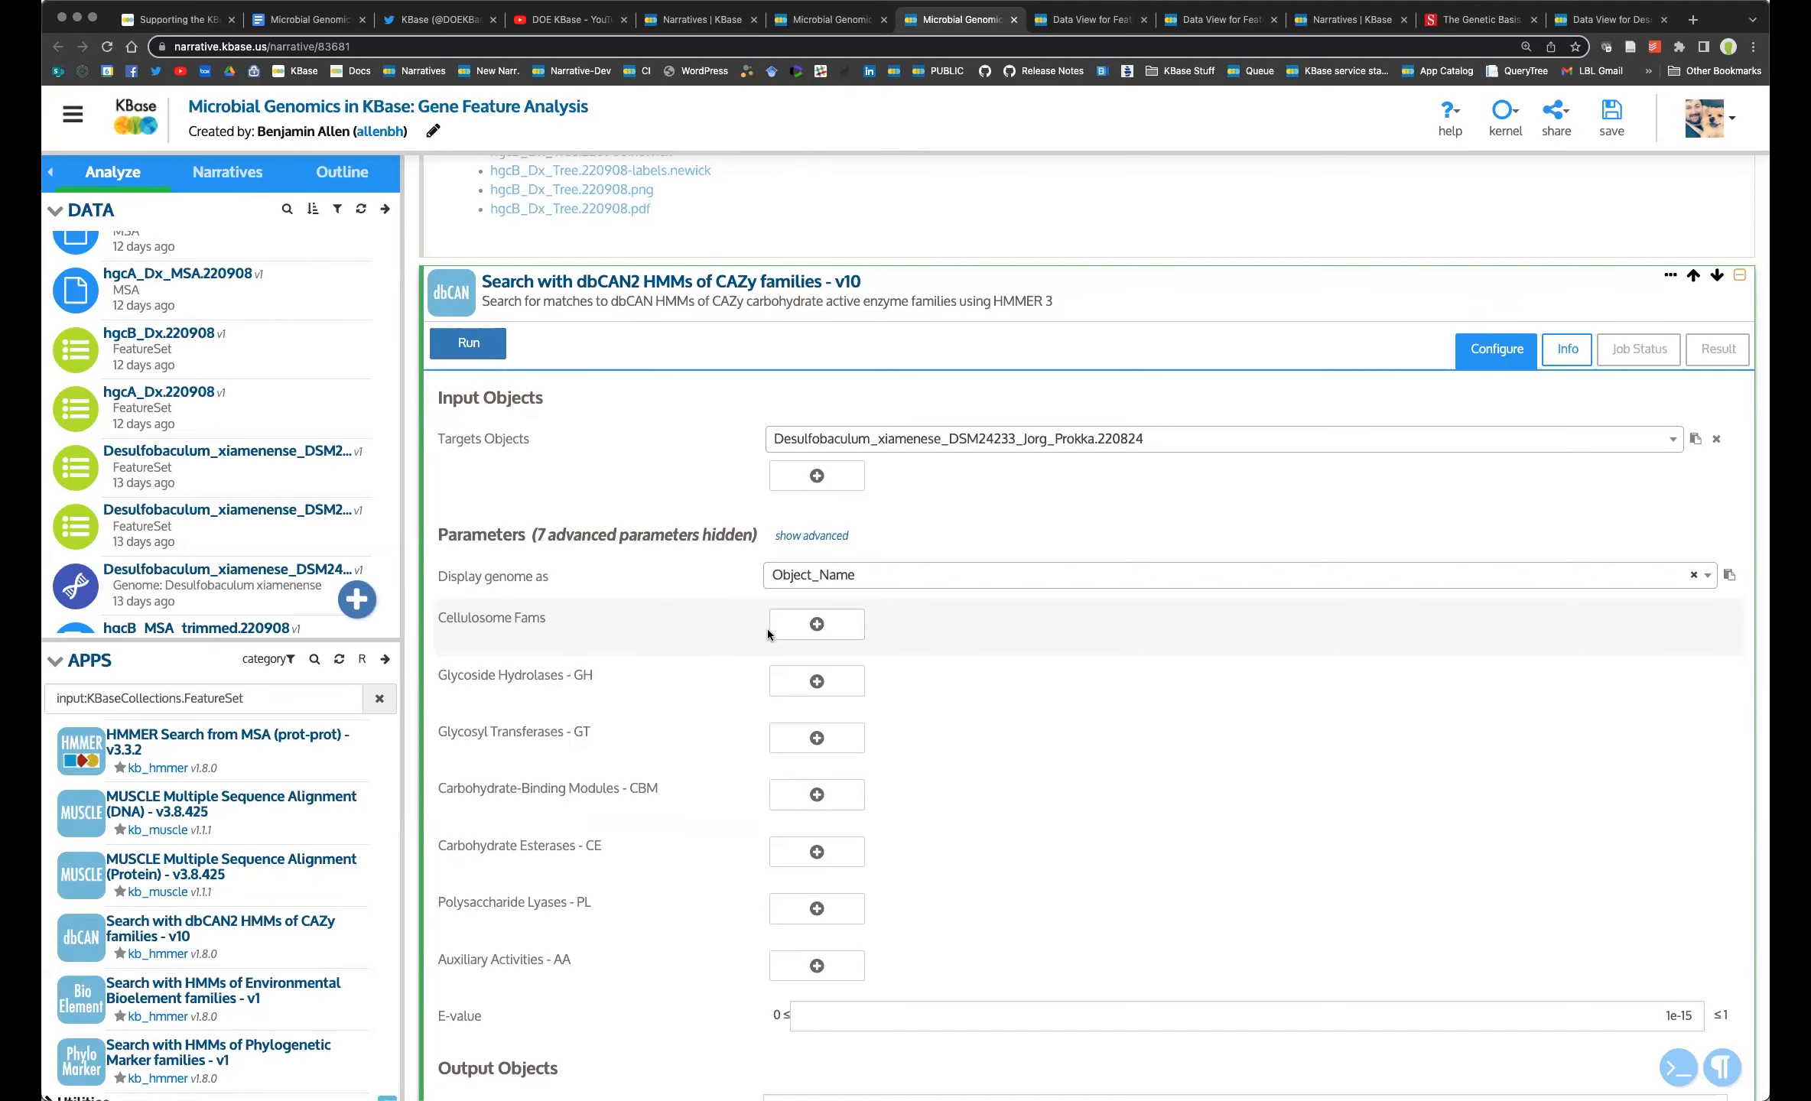
# Add ALL entries for Cellulosome Fams, Glycoside Hydrolases and Glycosyl Transferases to the dbCAN2 search.
pyautogui.scroll(-2, 705, 633)
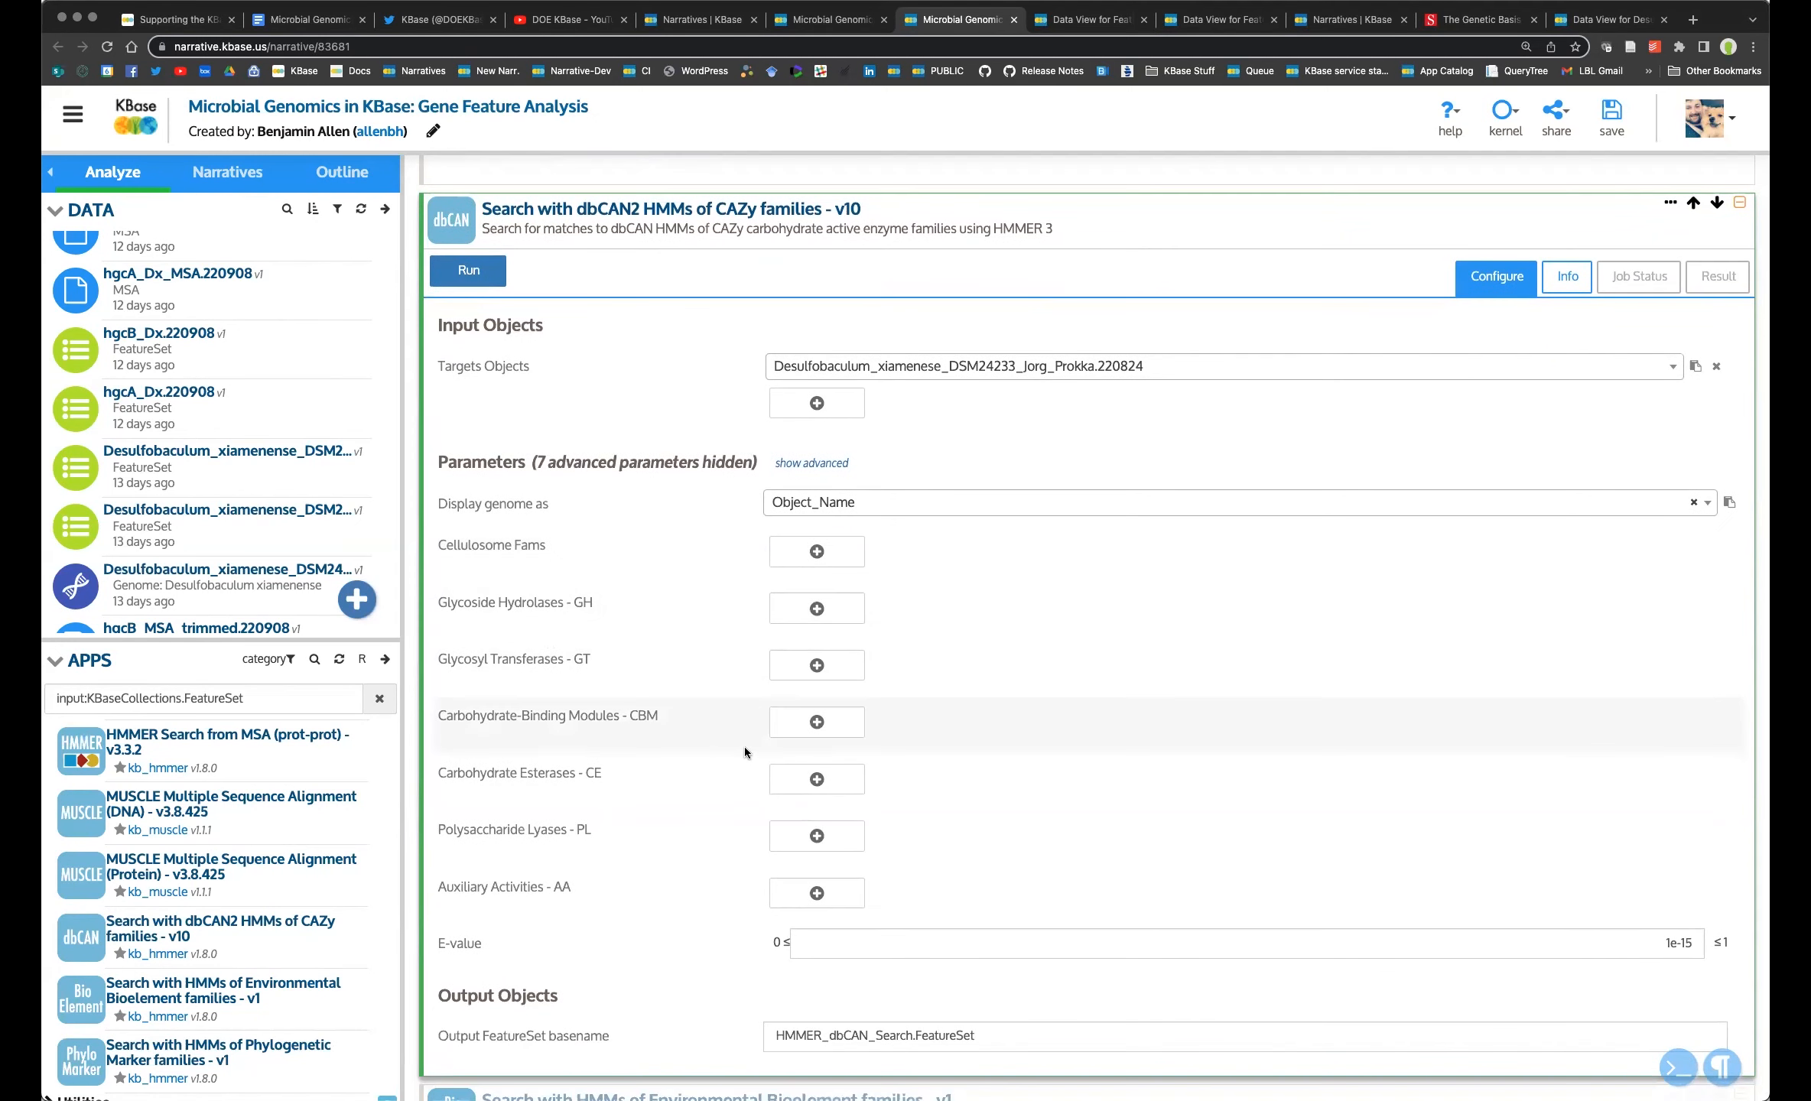
pyautogui.click(816, 552)
pyautogui.click(816, 640)
pyautogui.click(815, 724)
# Set the output FeatureSet basename to Dx_HMMER_dbCAN_Search.FeatureSet.220921 and run the dbCAN2 search.
pyautogui.scroll(-10, 796, 726)
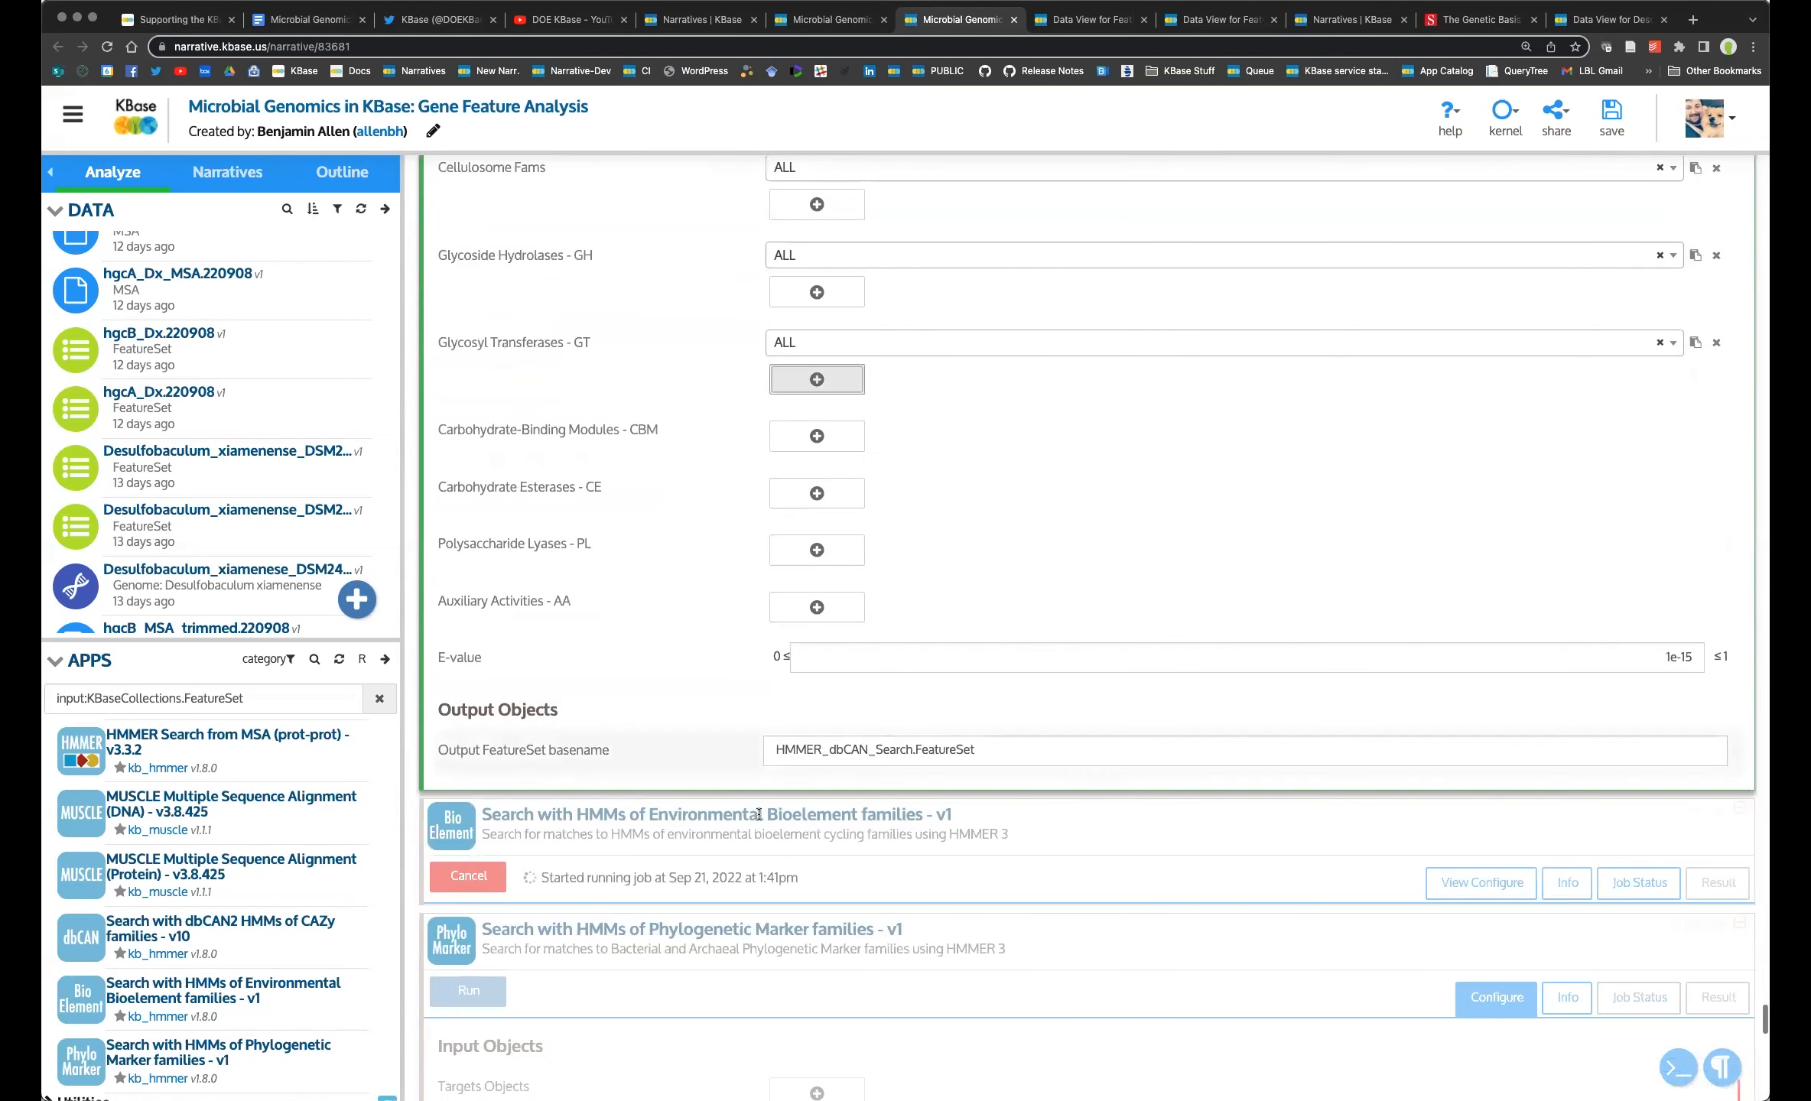
pyautogui.click(778, 750)
pyautogui.write('Dx_')
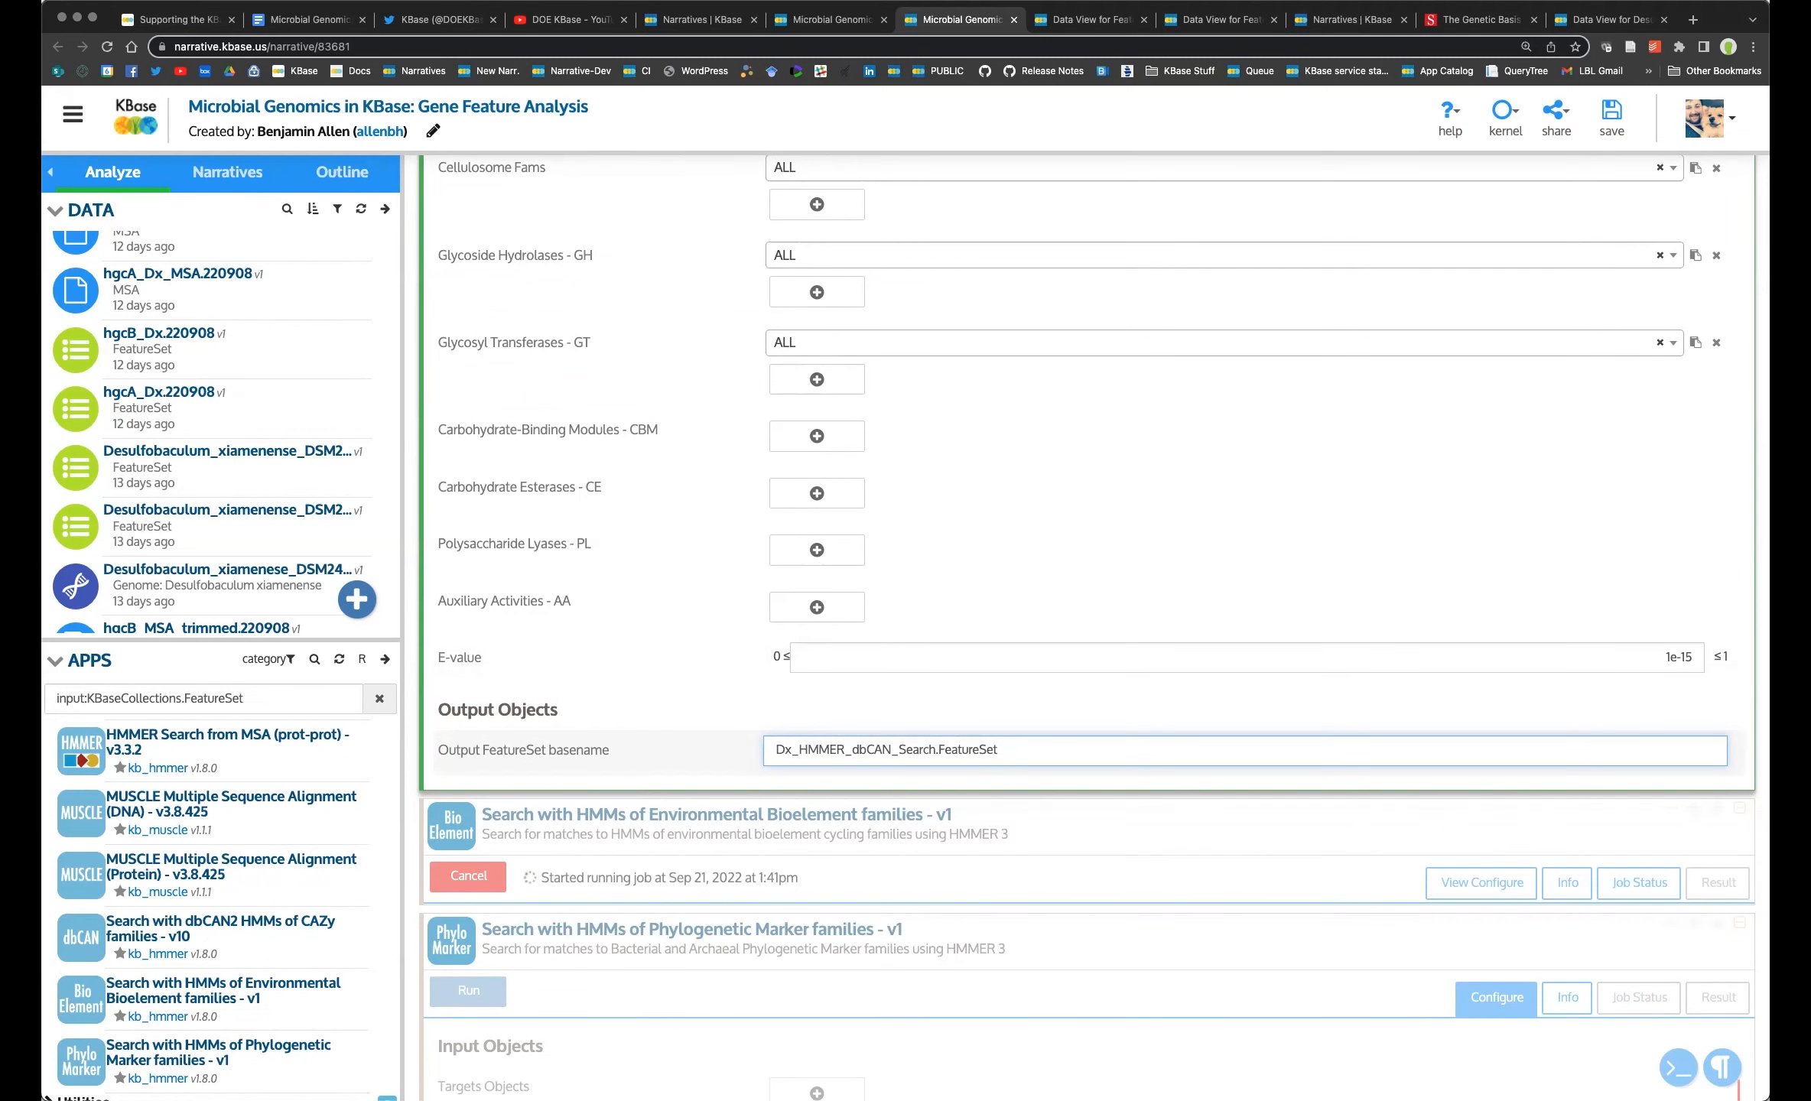
pyautogui.click(1029, 752)
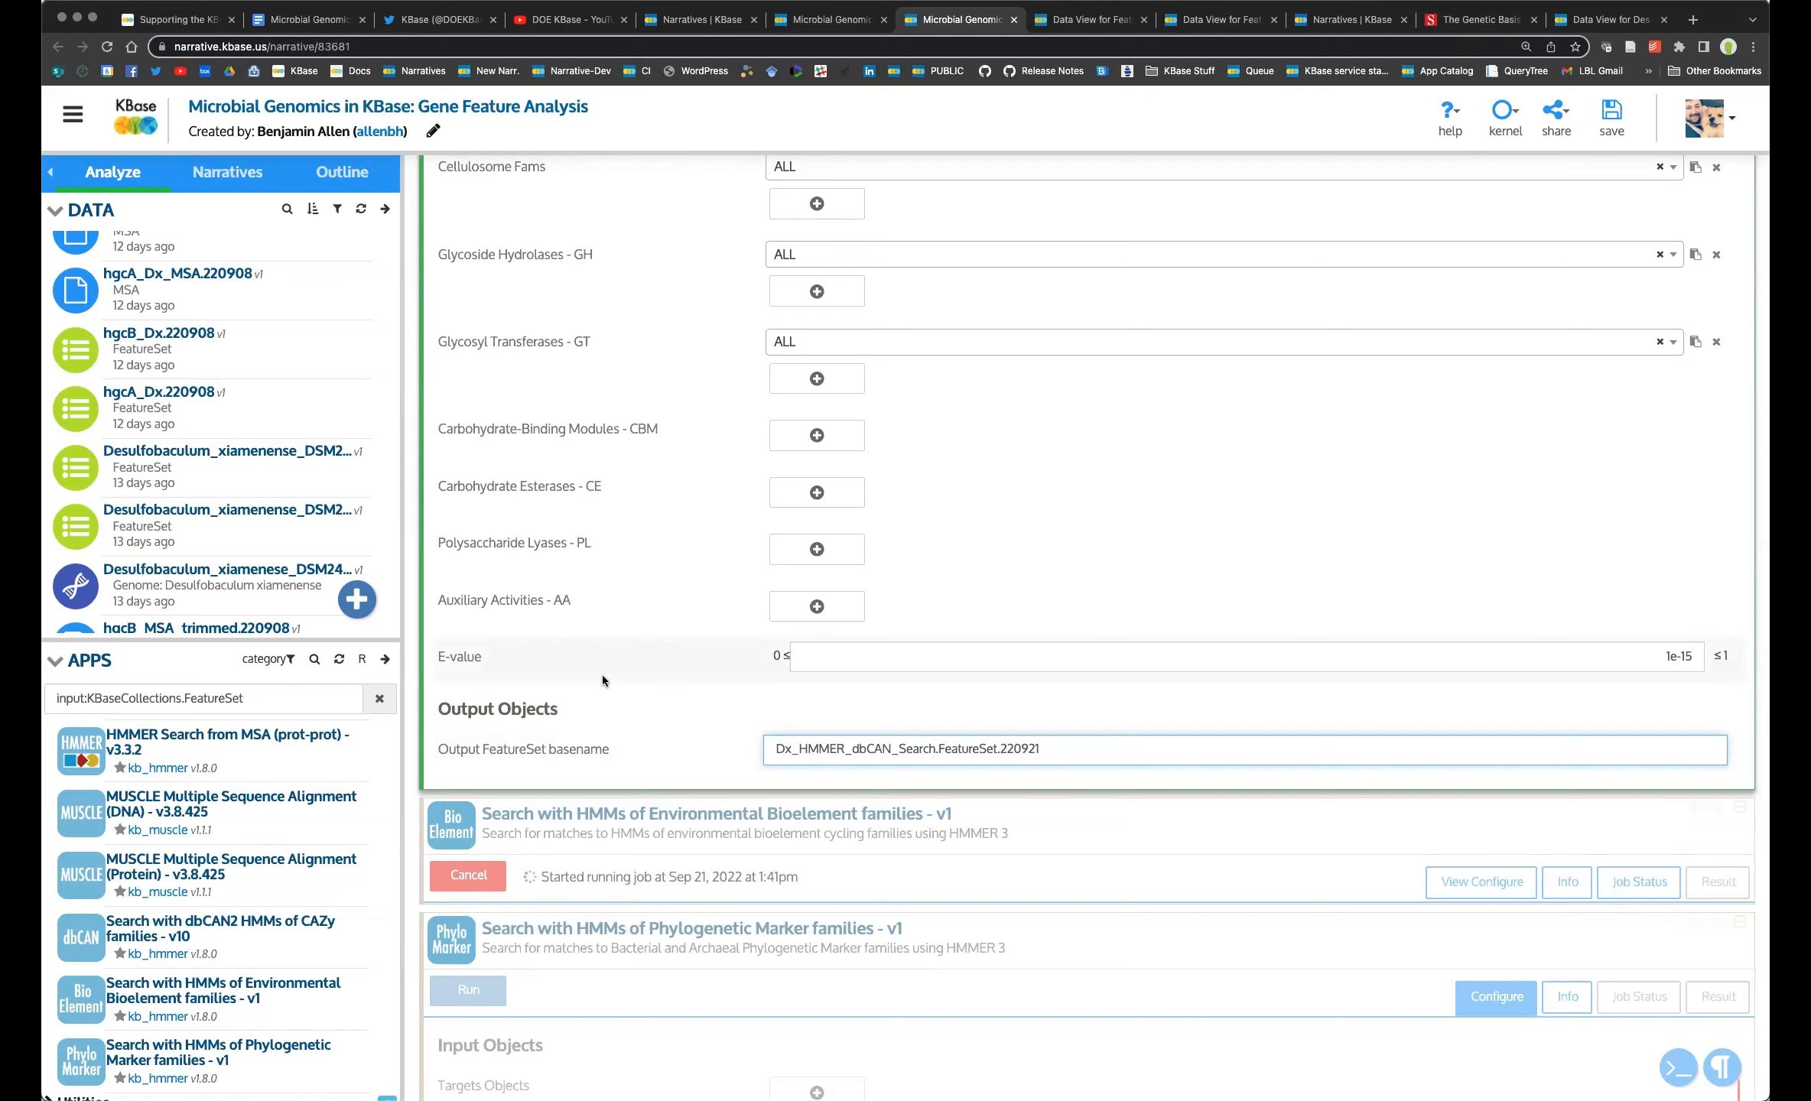
pyautogui.scroll(4, 601, 676)
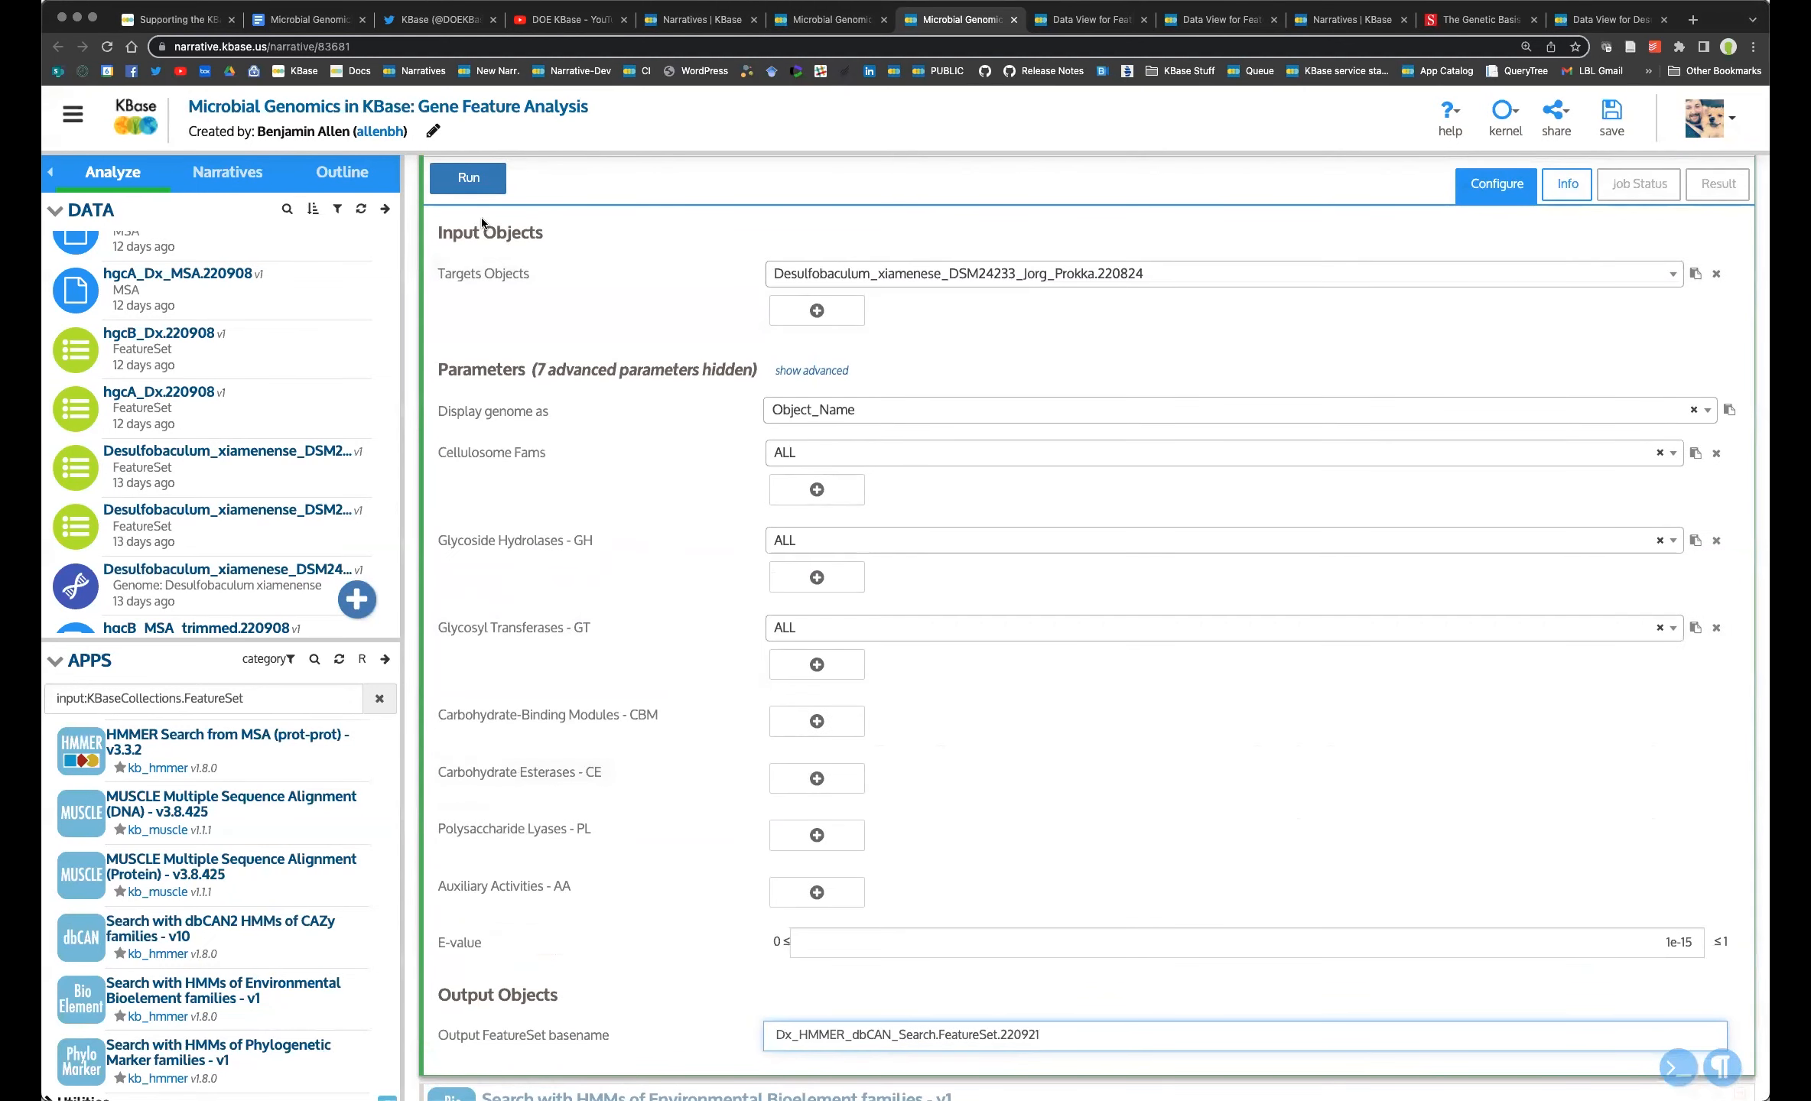
pyautogui.scroll(-1, 474, 256)
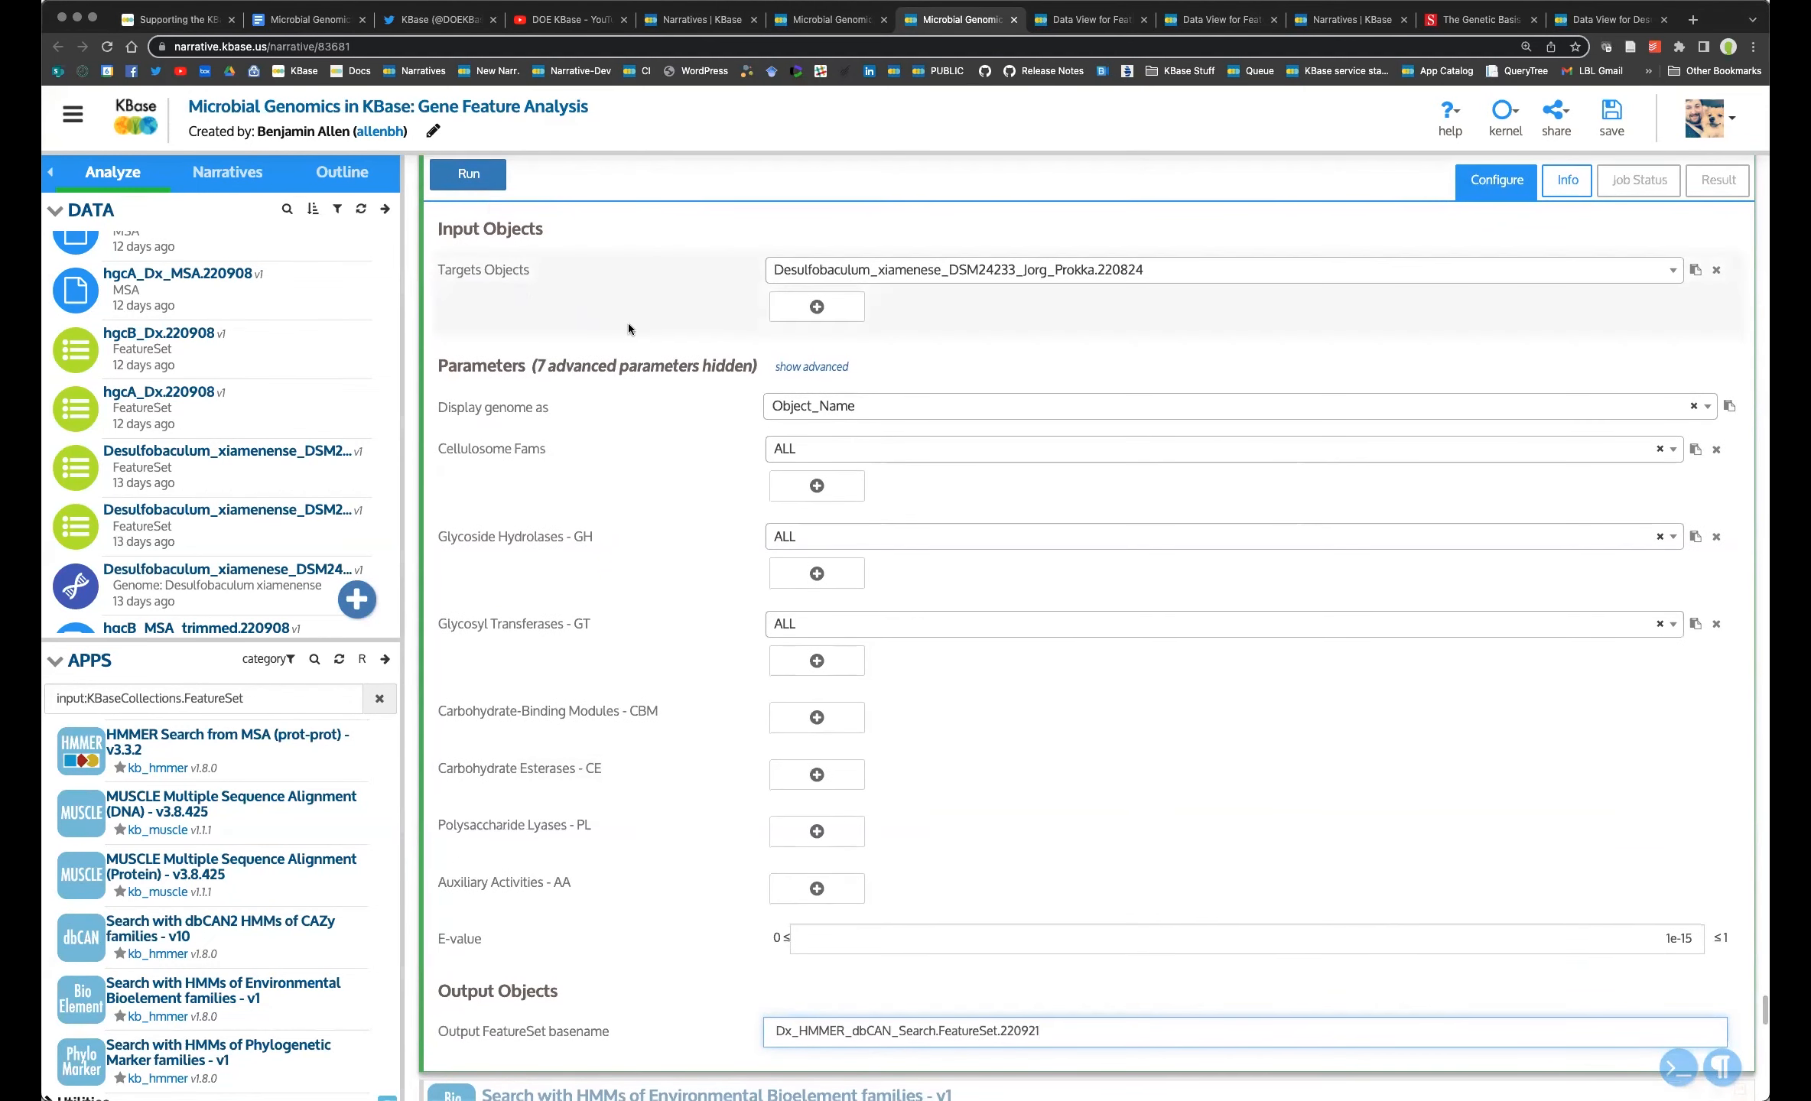
pyautogui.scroll(-3, 659, 363)
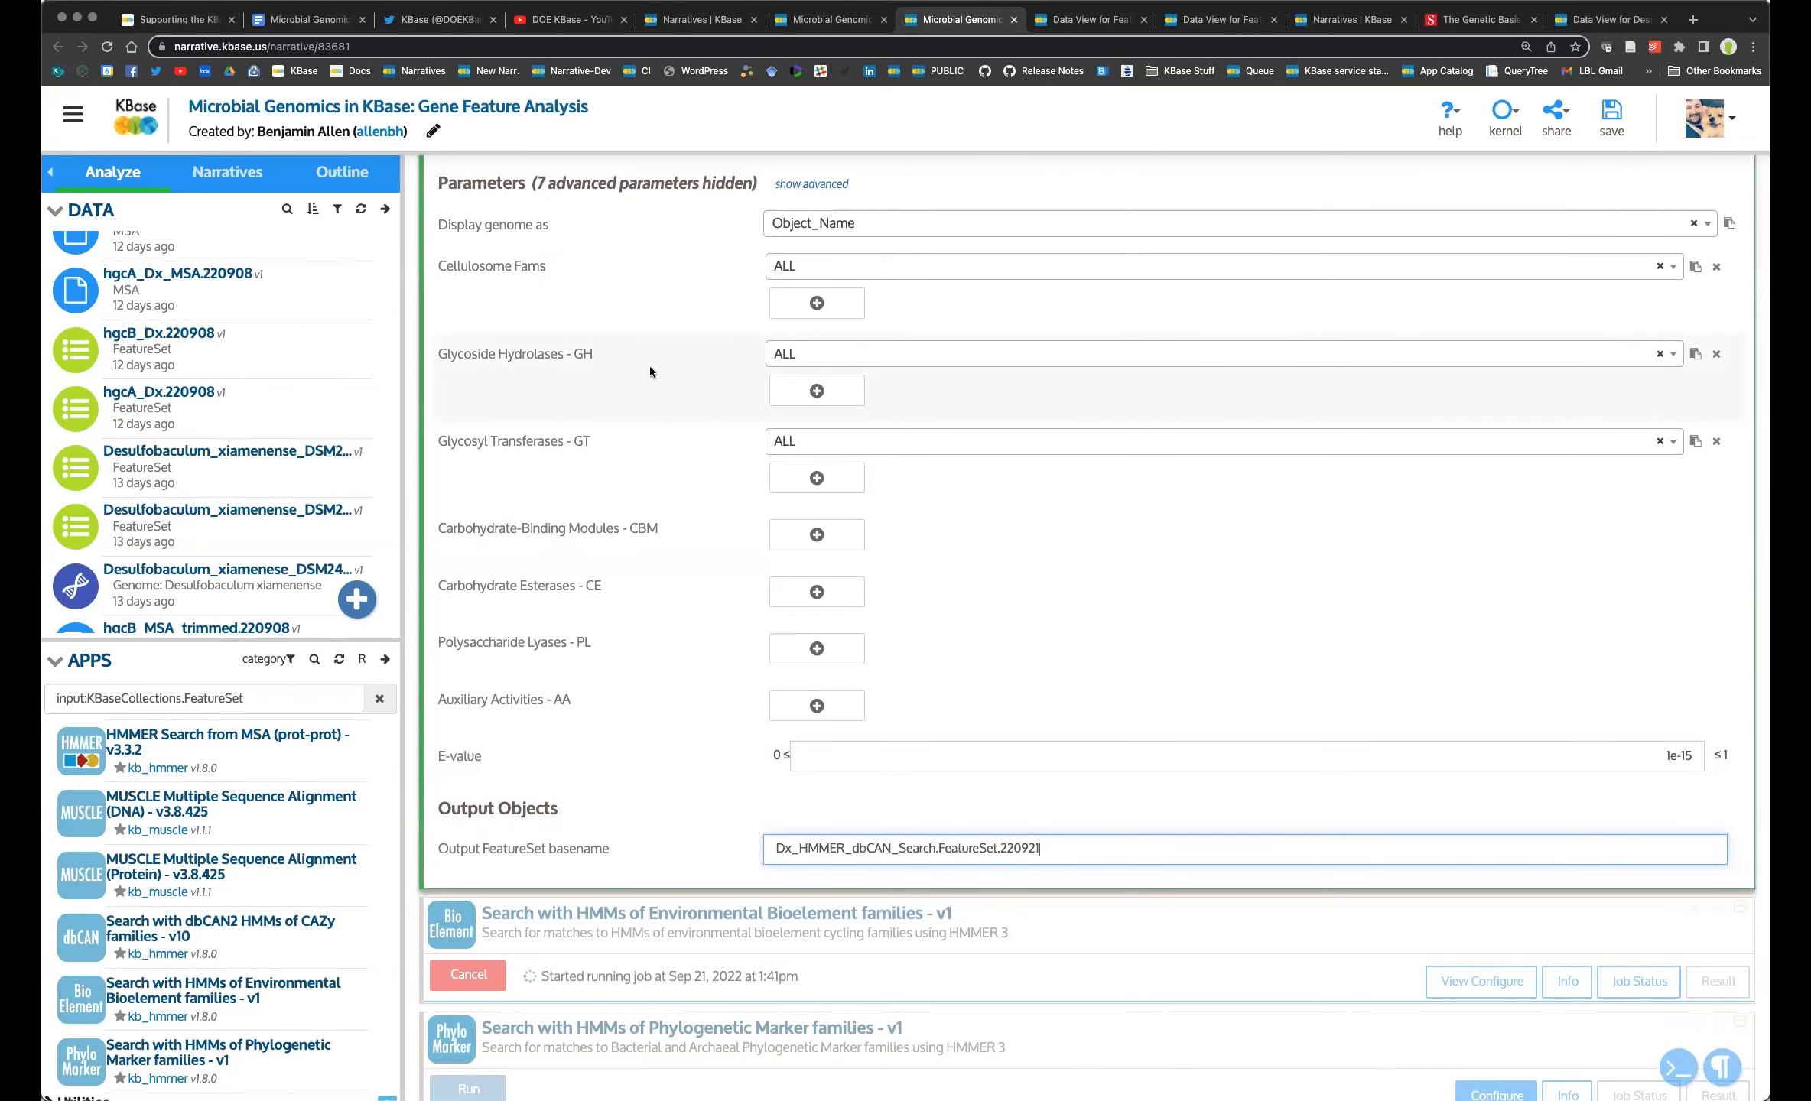
pyautogui.scroll(6, 649, 364)
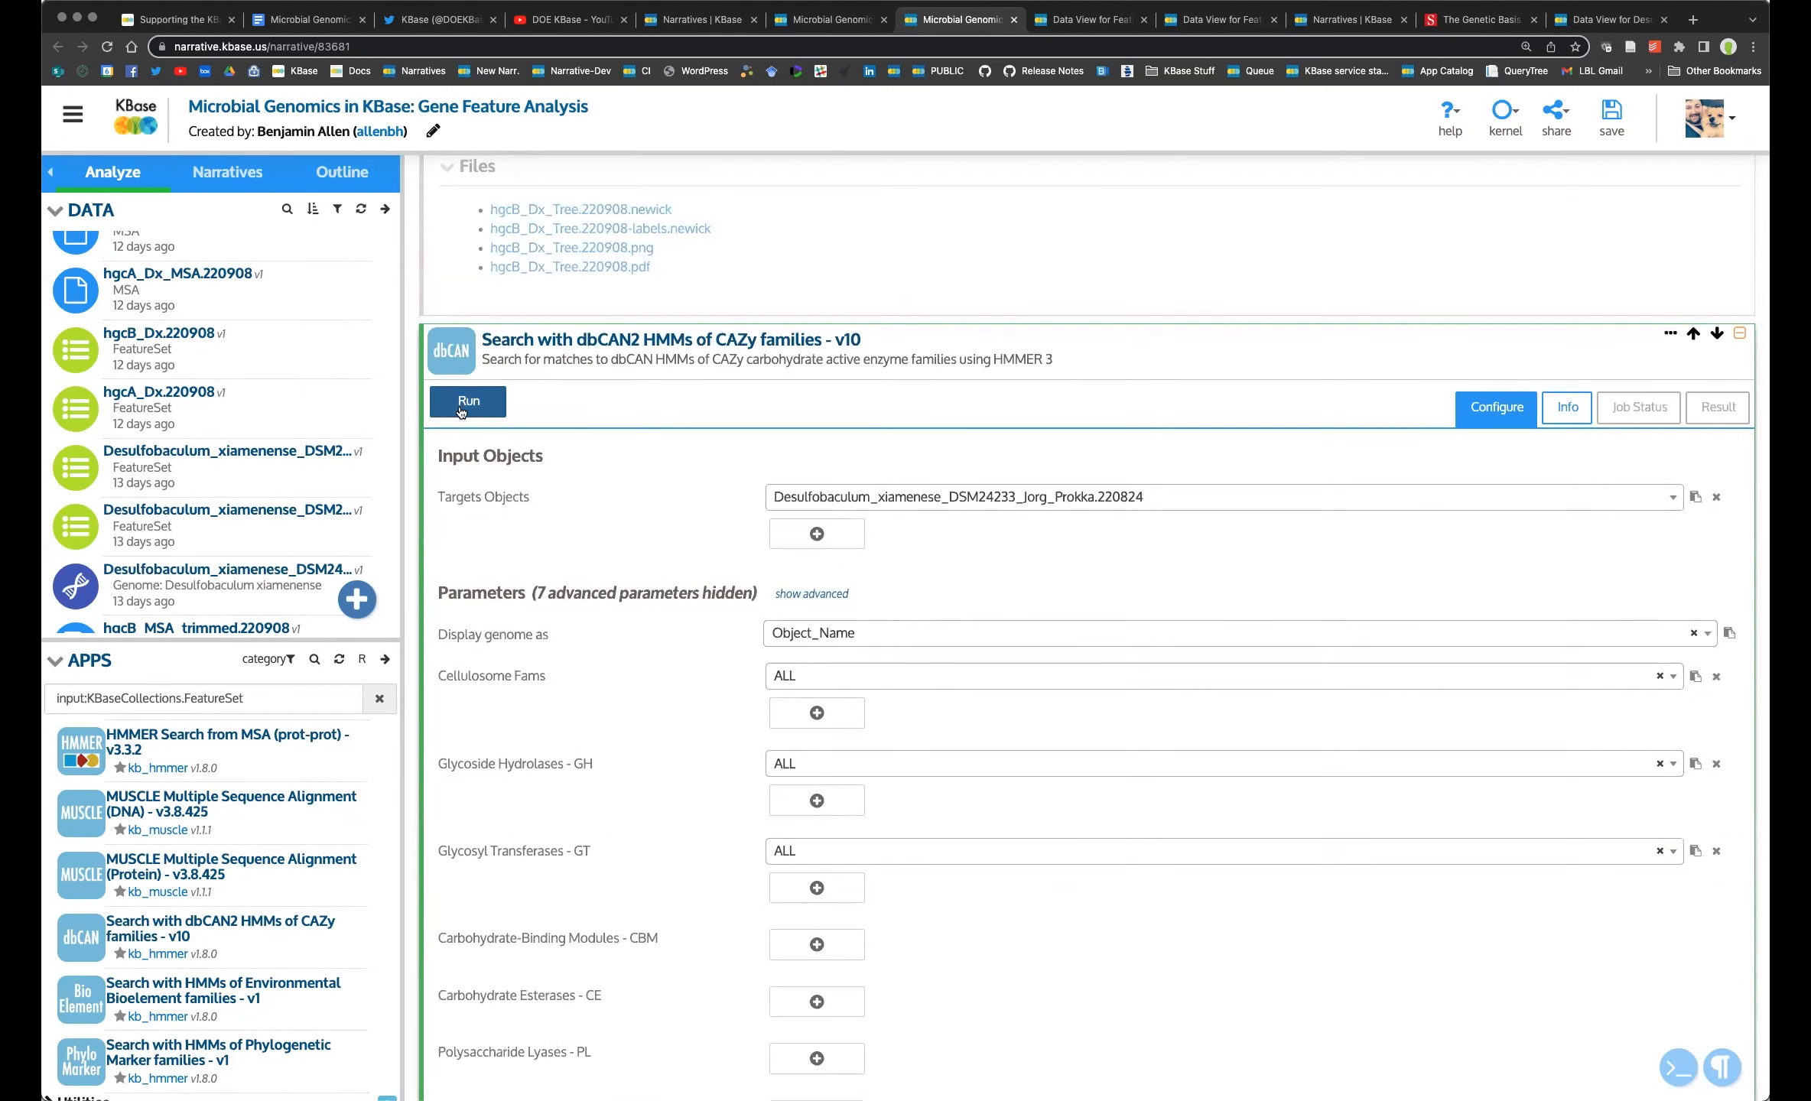
pyautogui.click(472, 409)
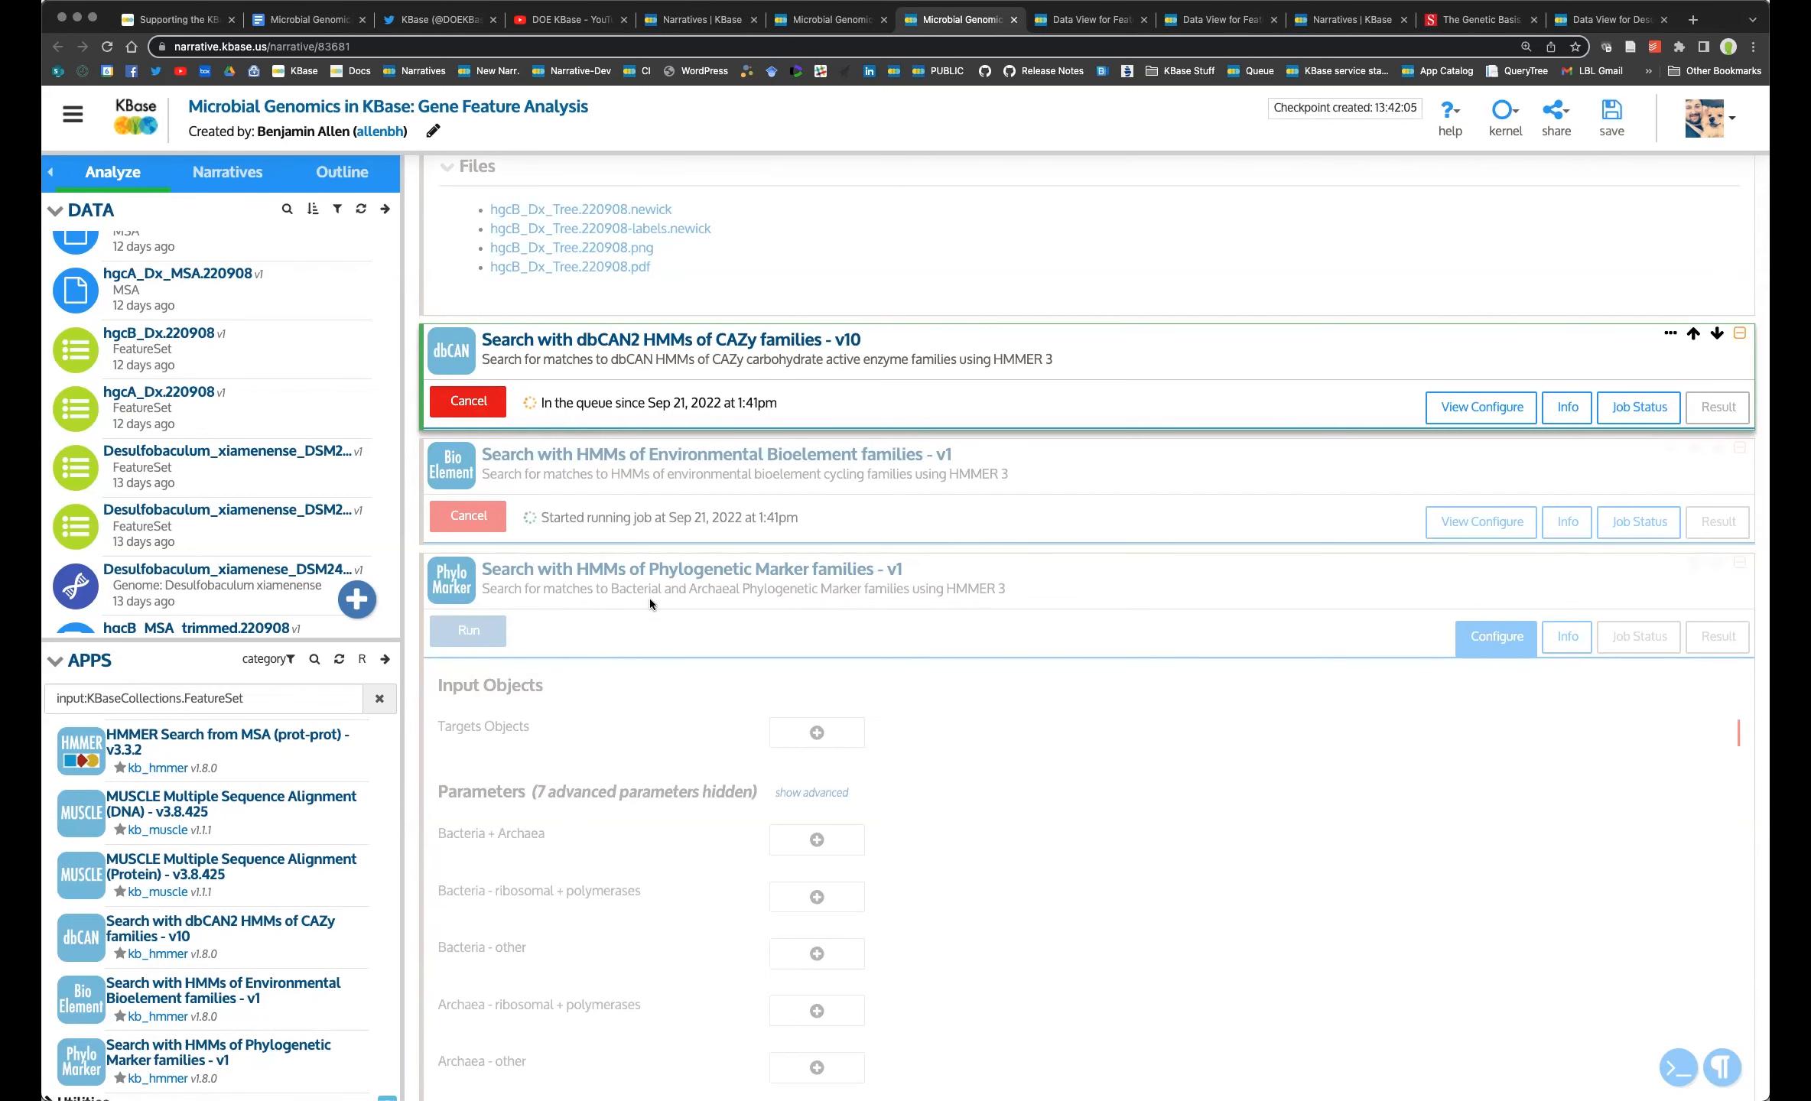
# Review the tabular profile and key in the Environmental Bioelement search's embedded report.
pyautogui.click(734, 495)
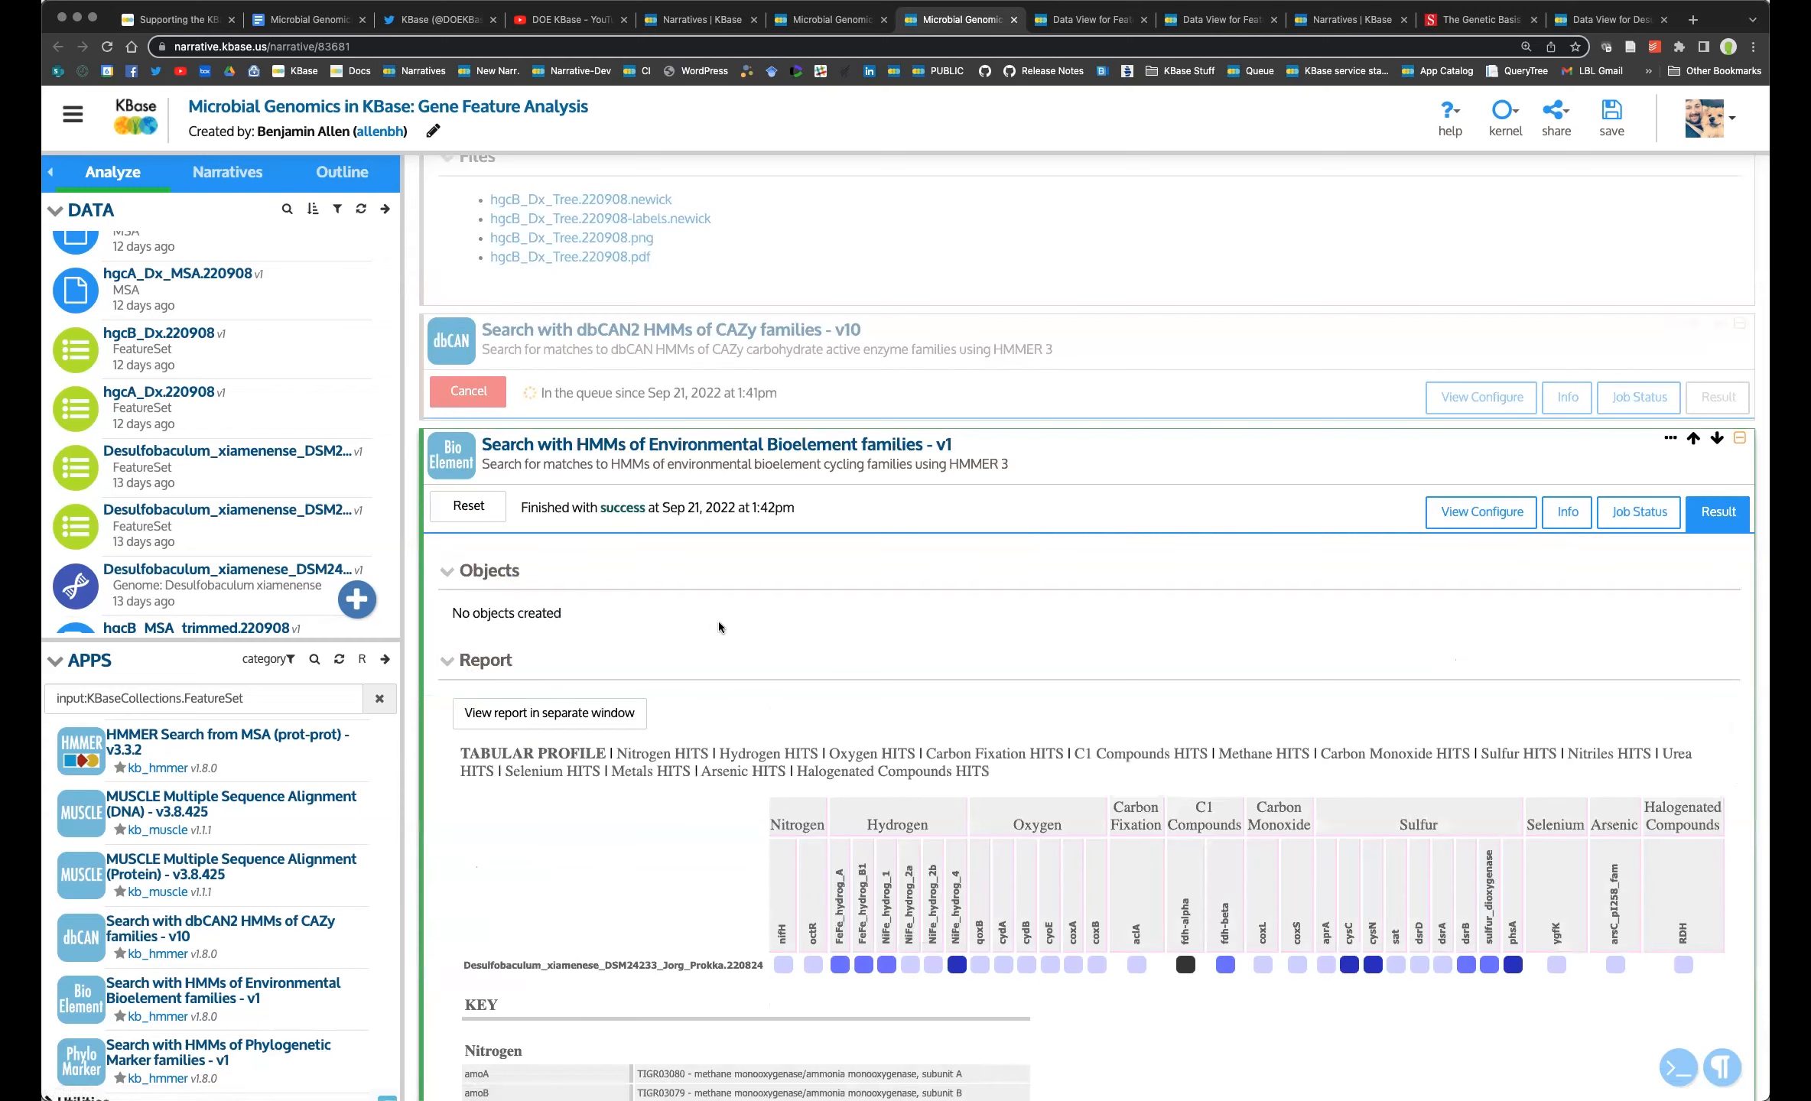
pyautogui.scroll(-3, 723, 597)
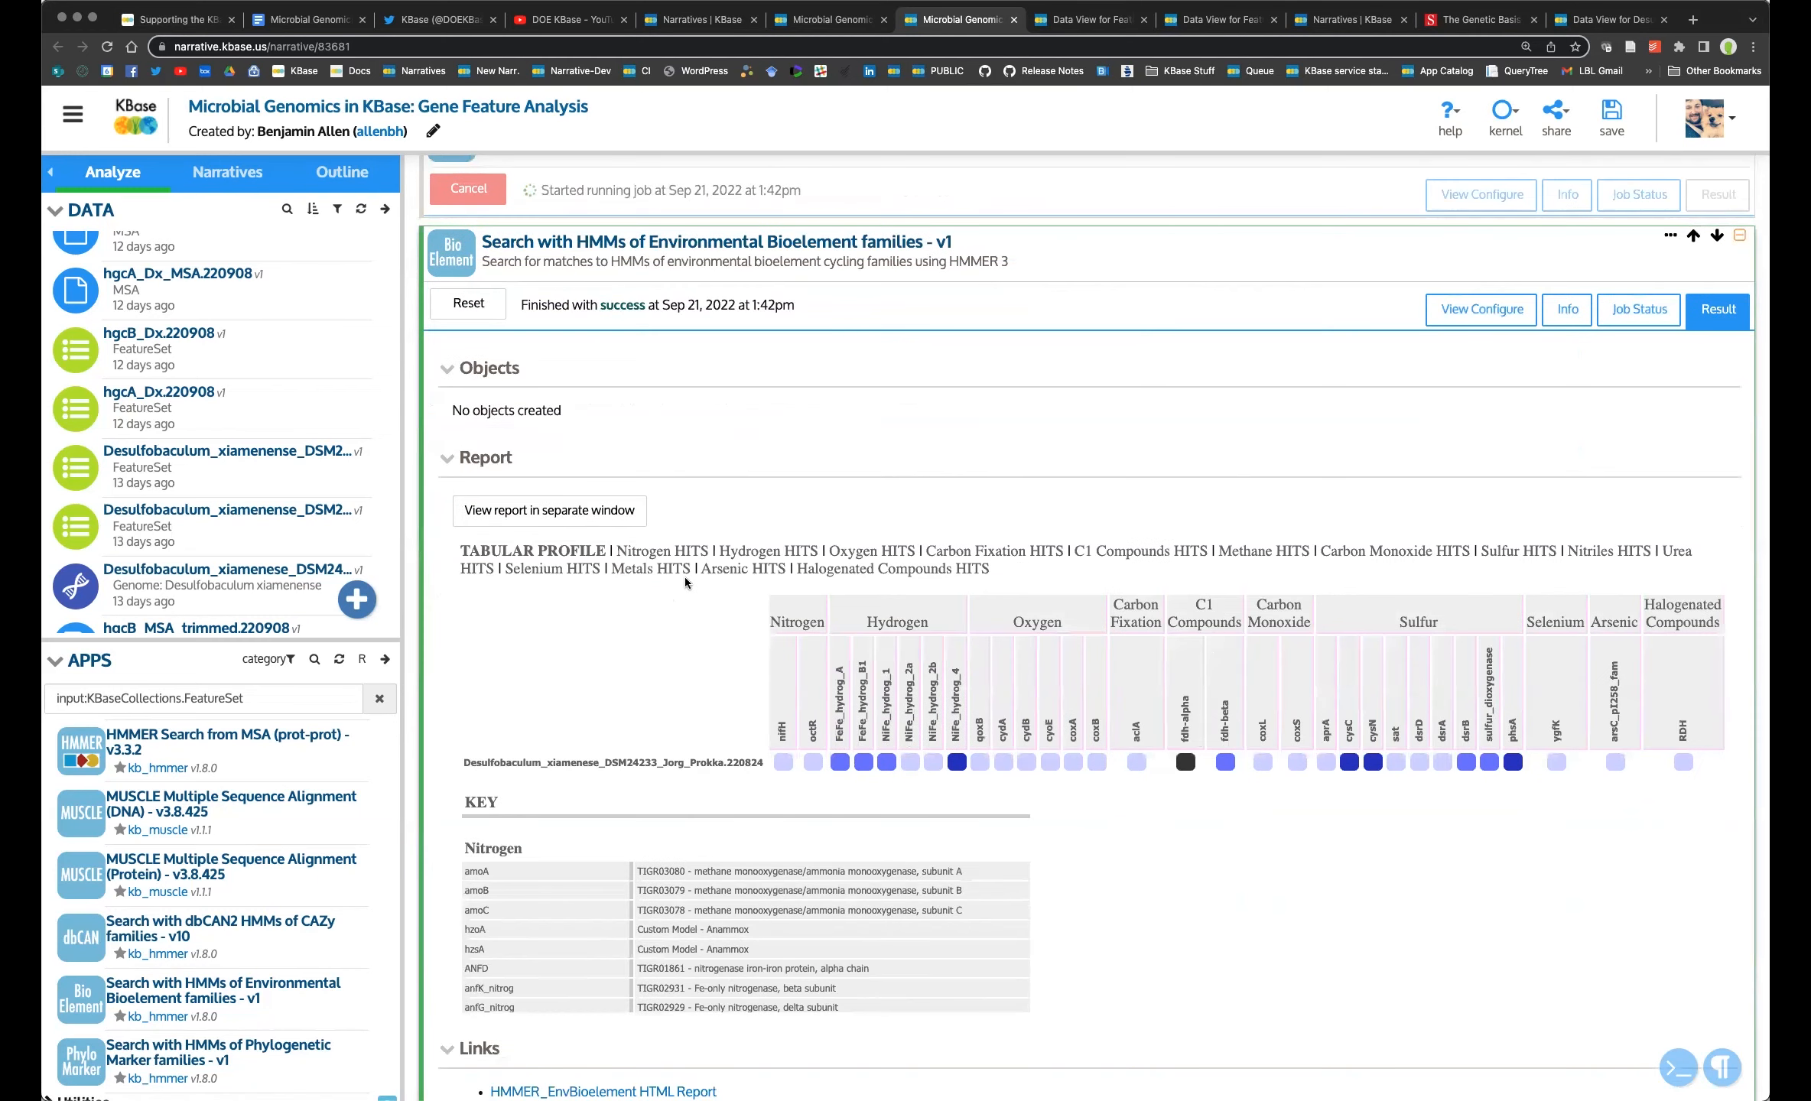
pyautogui.scroll(-1, 808, 462)
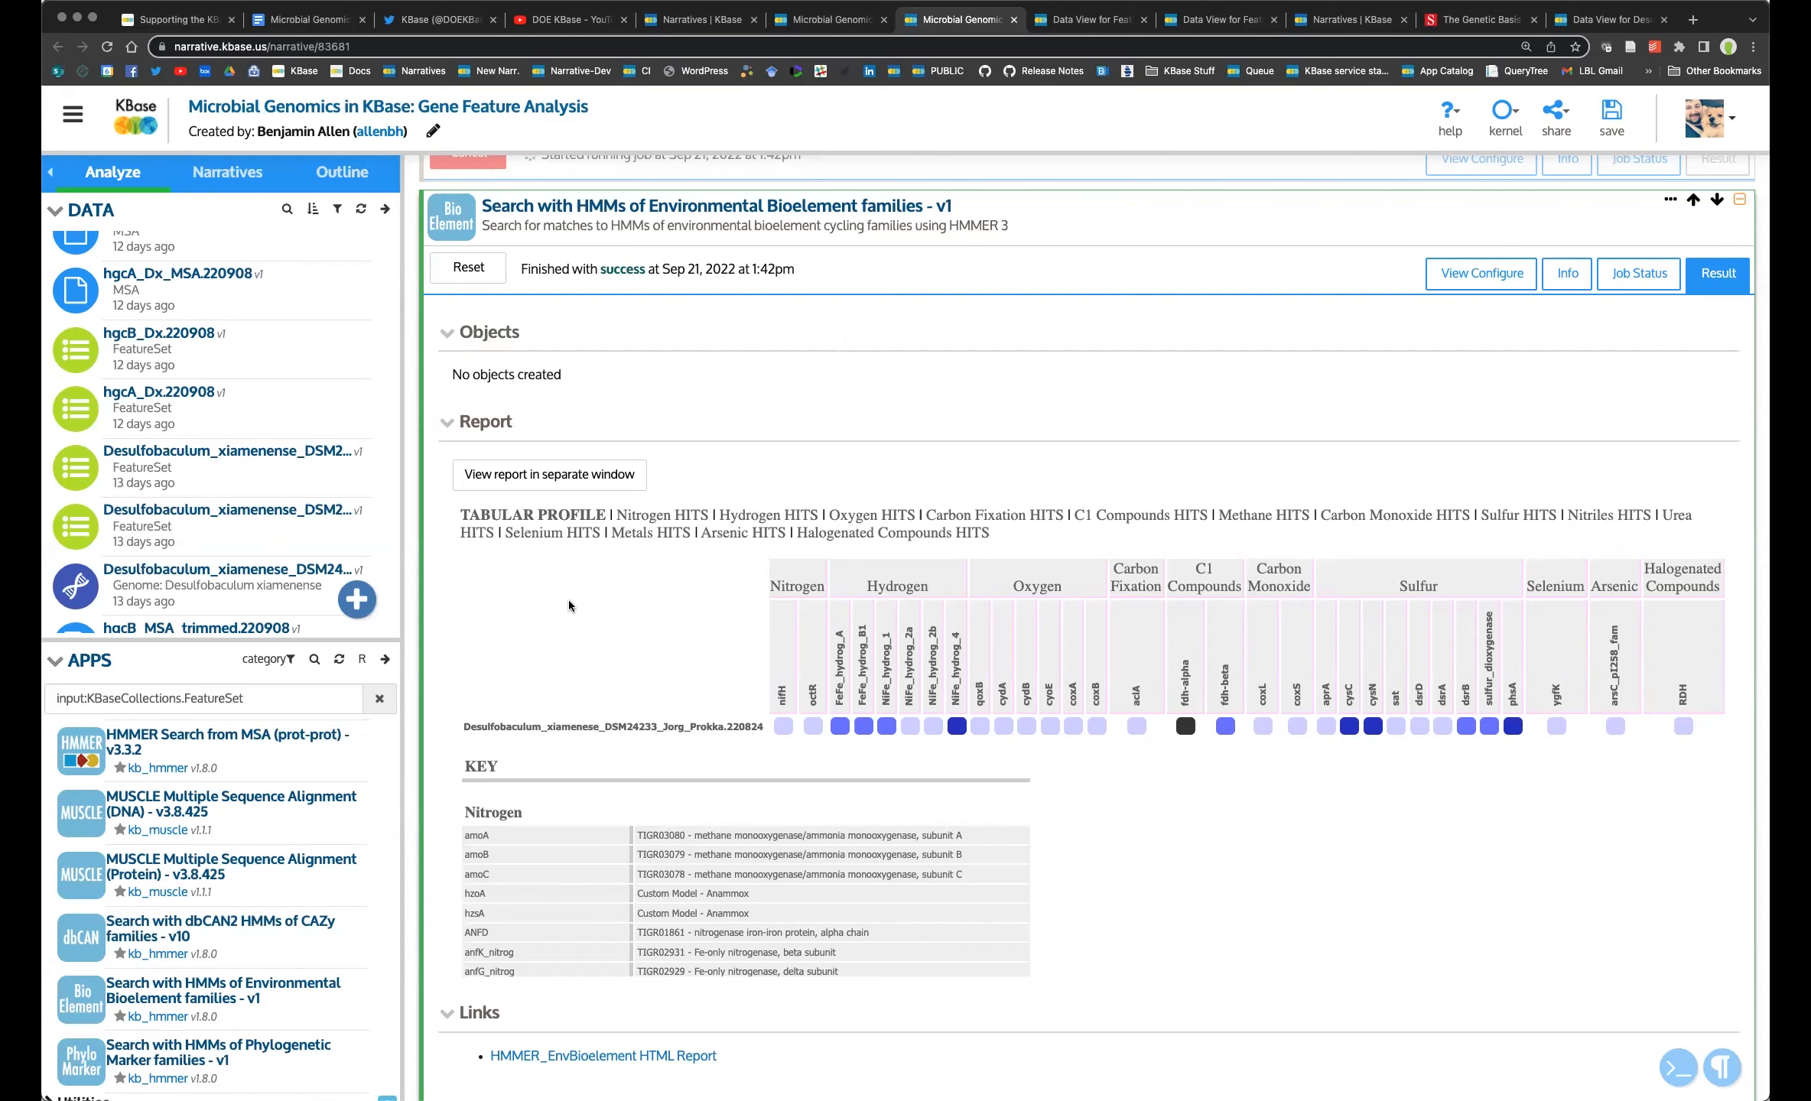
pyautogui.scroll(-5, 824, 835)
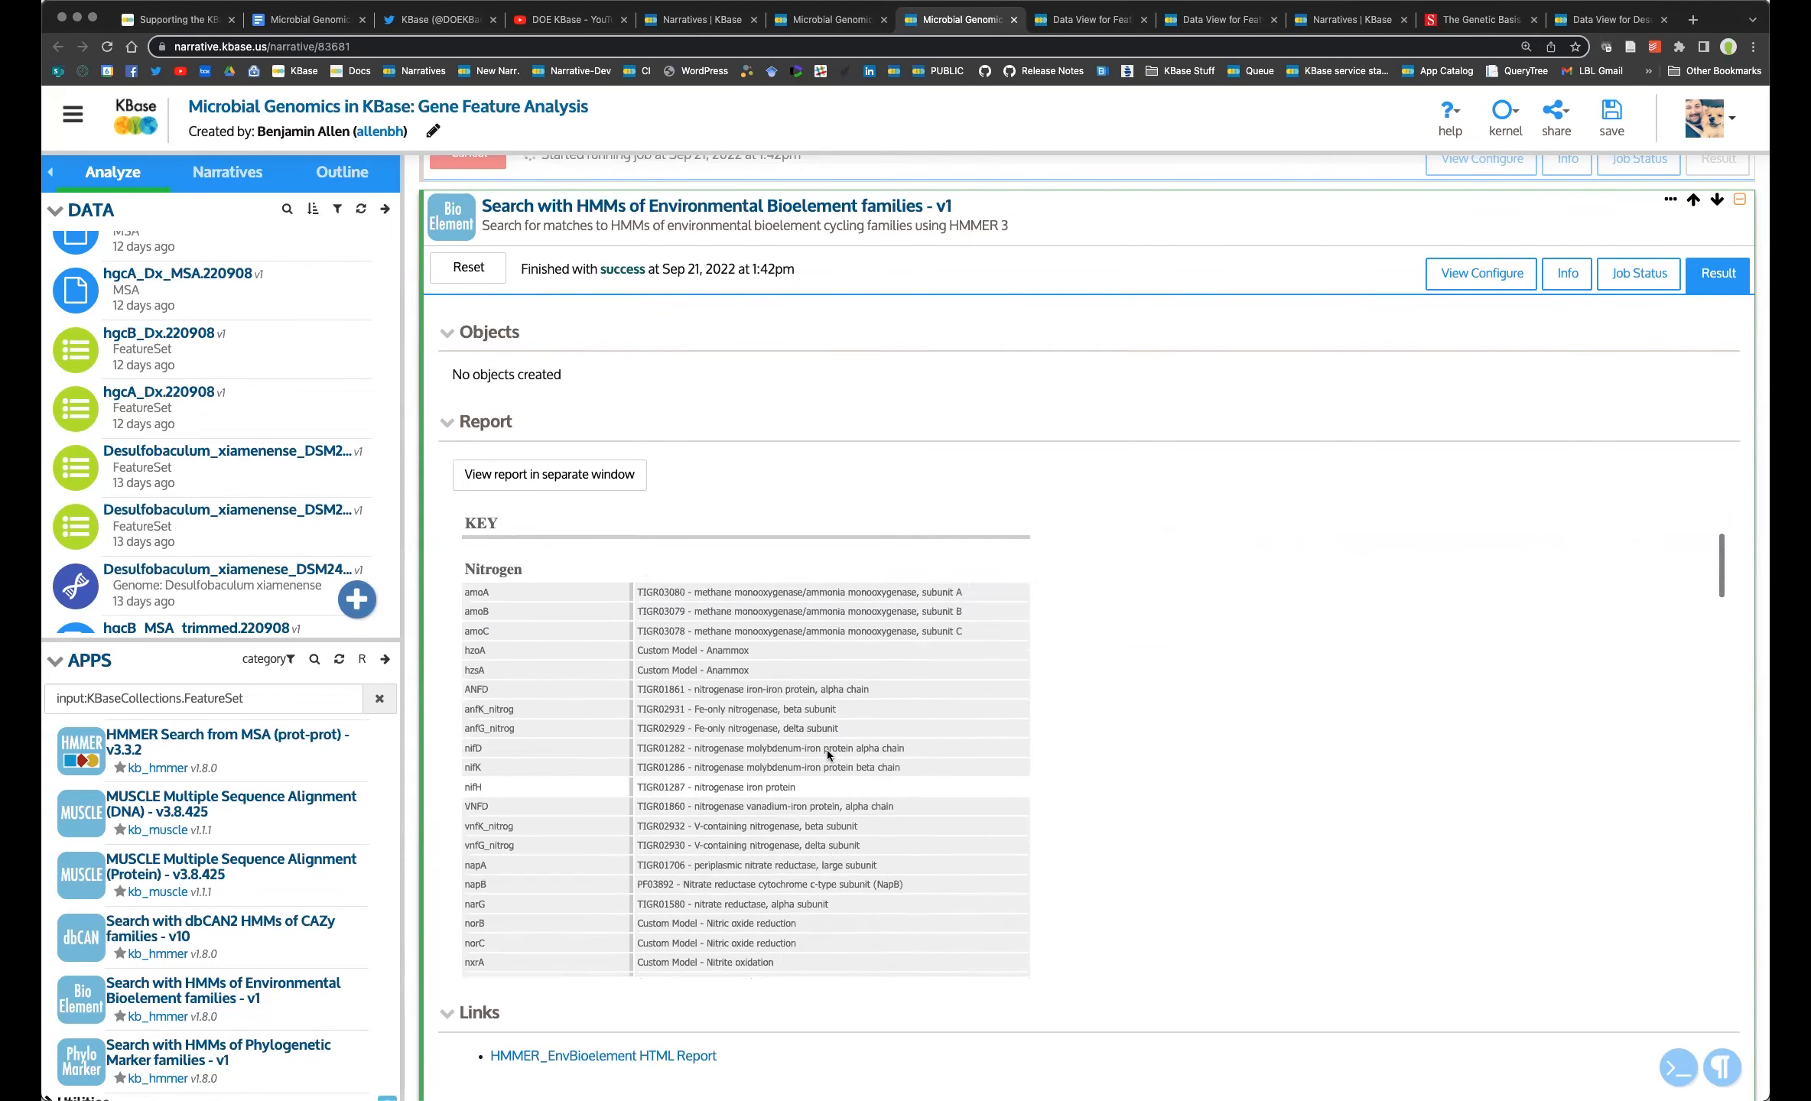
pyautogui.scroll(5, 827, 749)
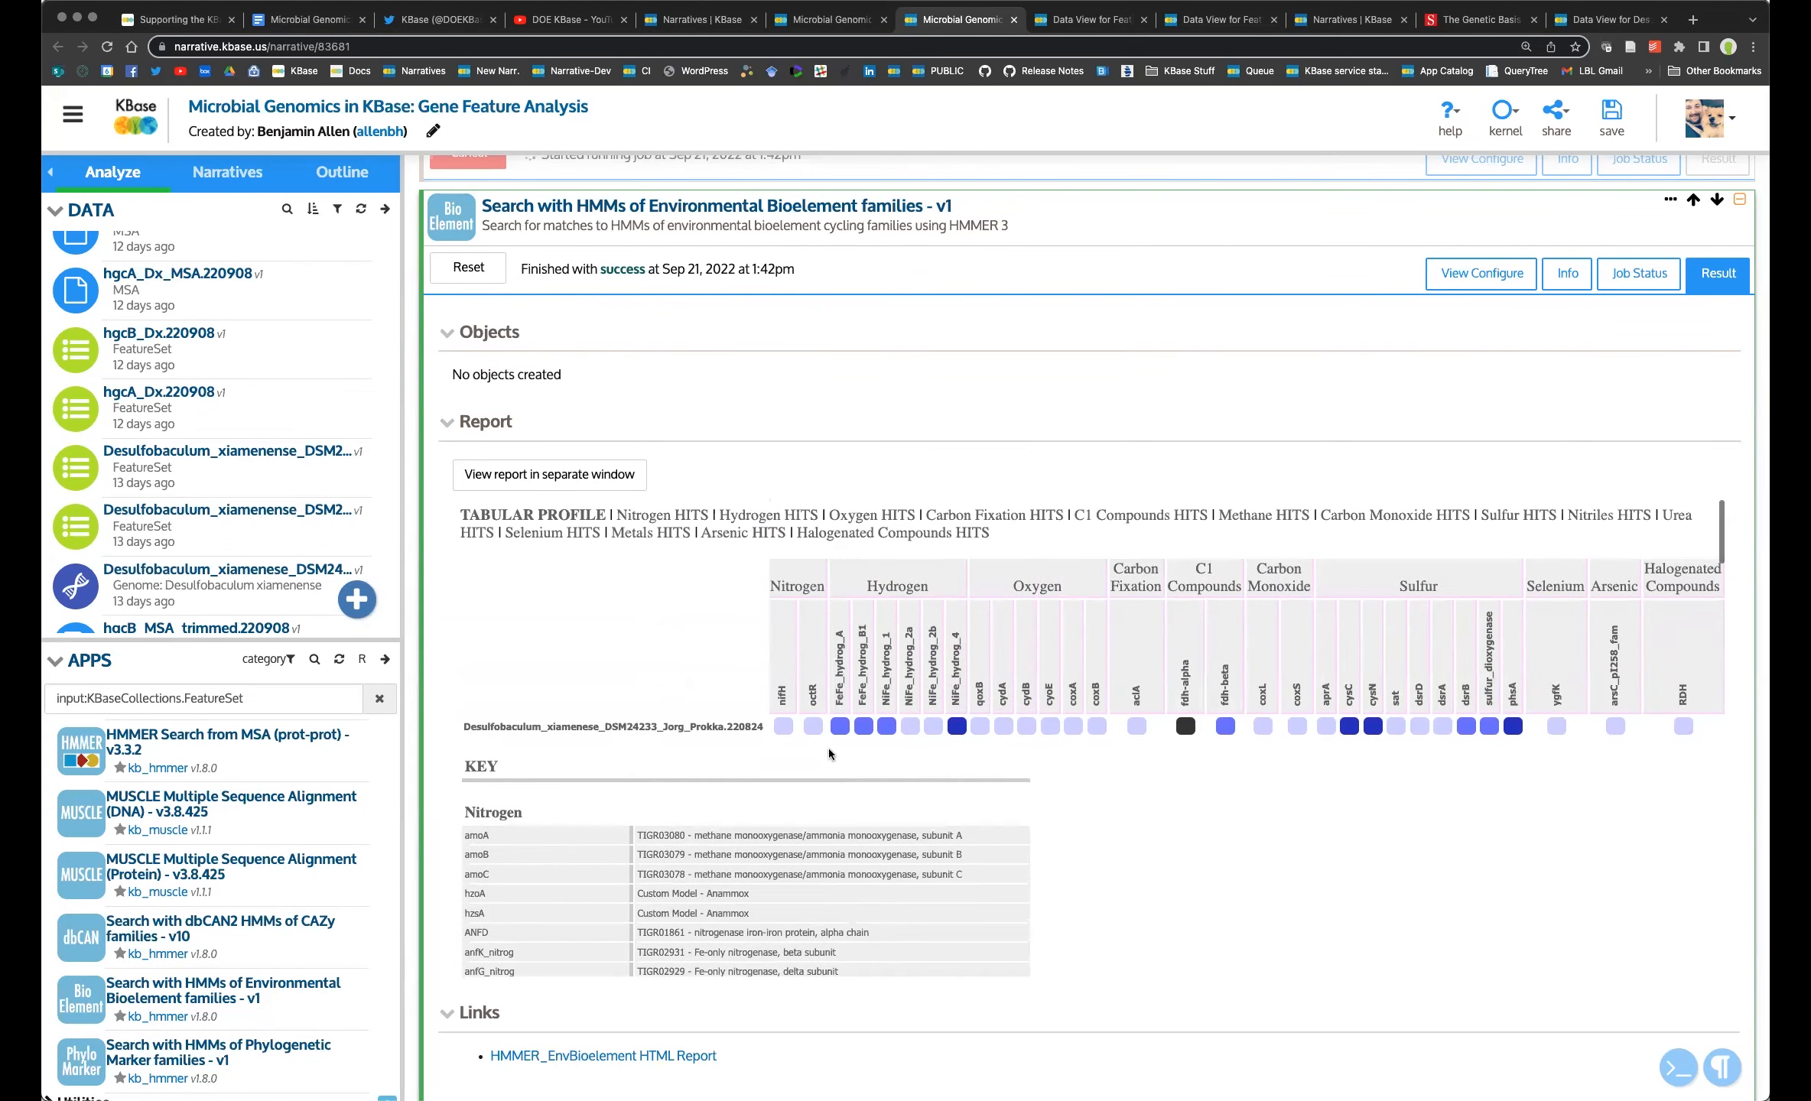
# Open the Environmental Bioelement report in a separate window and inspect the hits behind the nifH and FeFe_hydrog_B1 cells of the tabular profile.
pyautogui.click(552, 479)
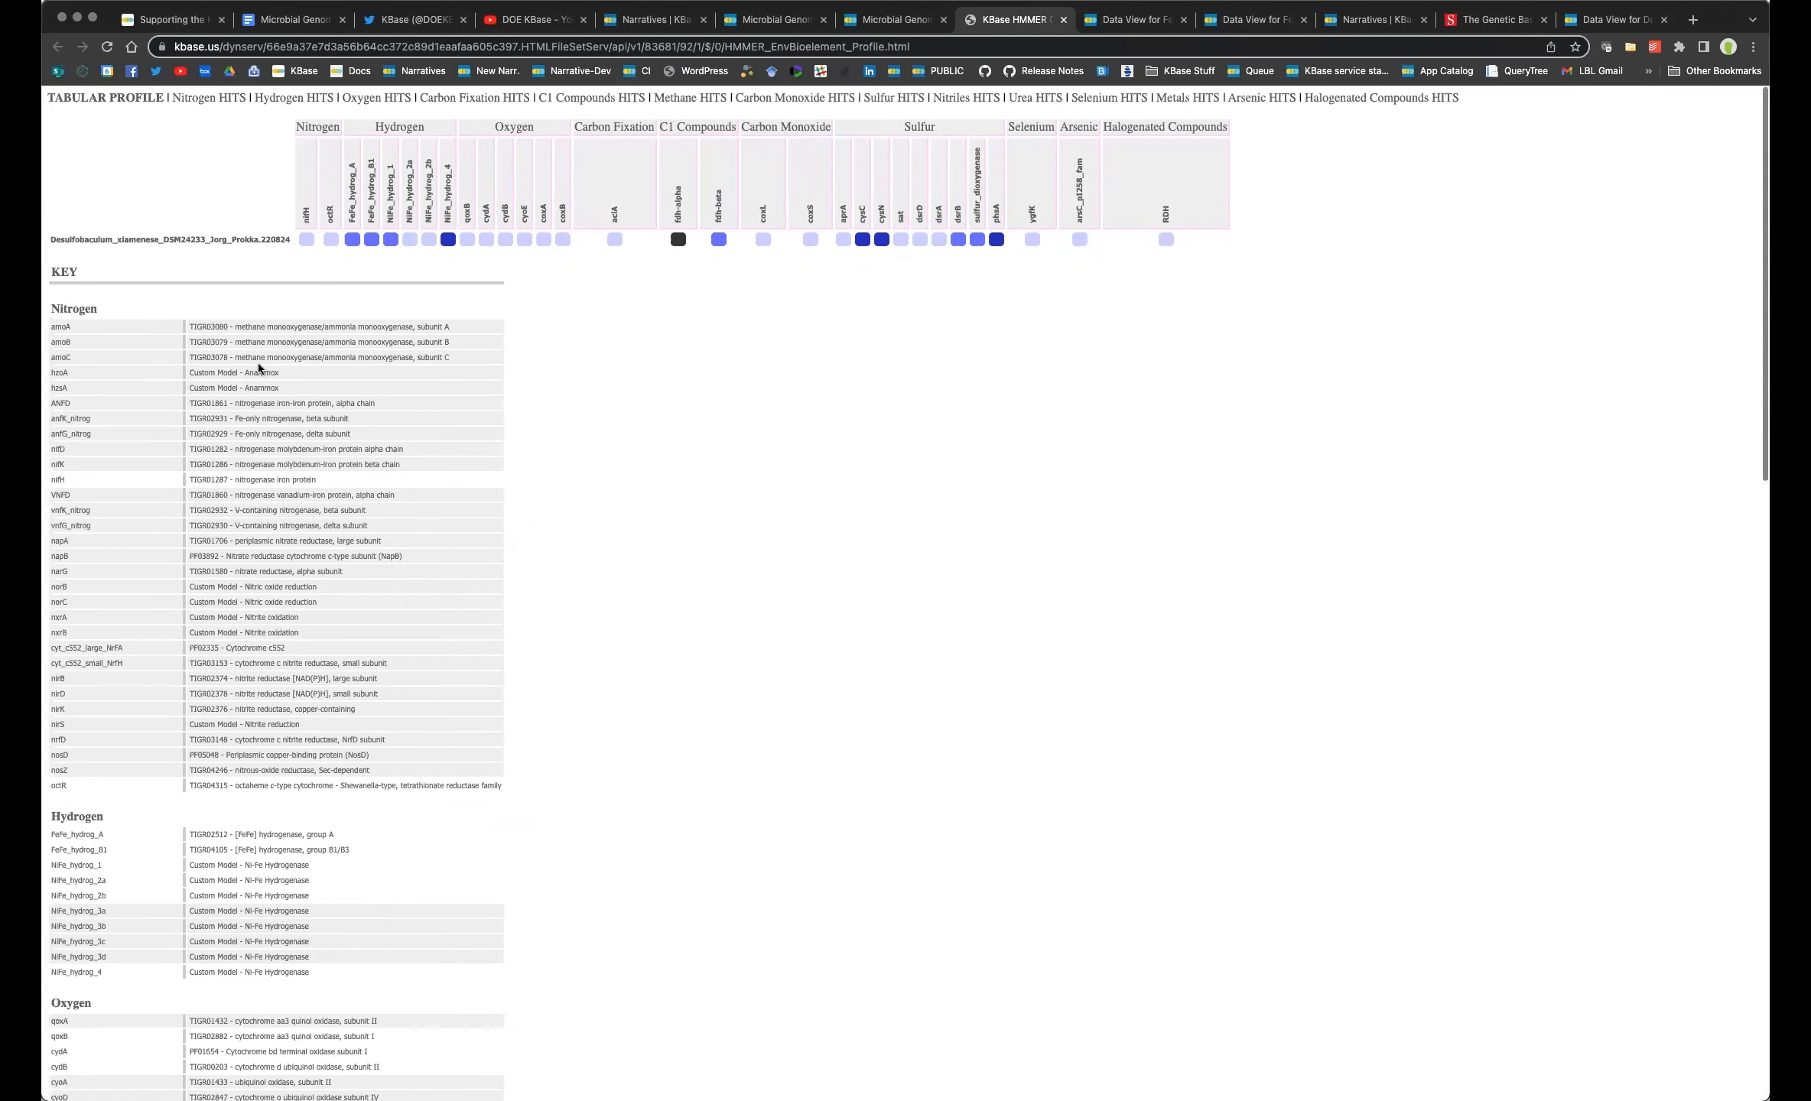
pyautogui.scroll(-5, 257, 363)
pyautogui.scroll(6, 258, 363)
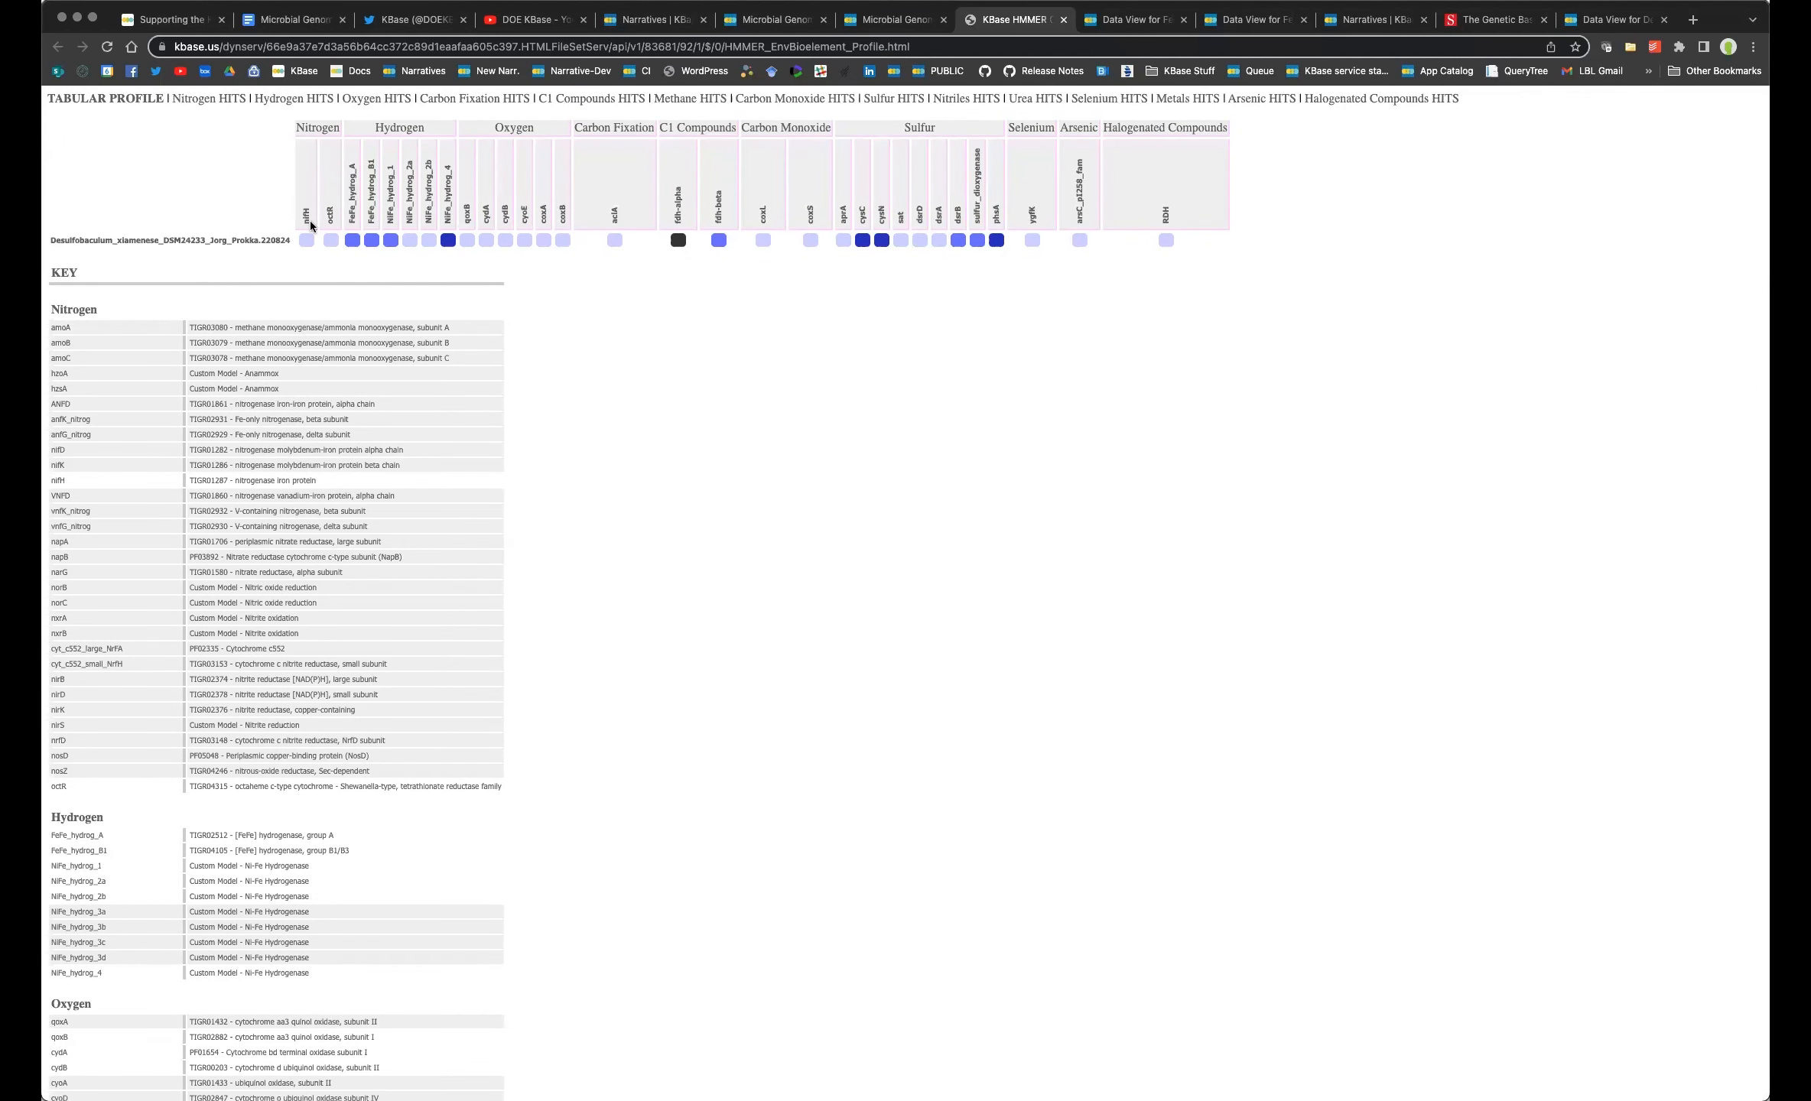
pyautogui.scroll(-1, 197, 238)
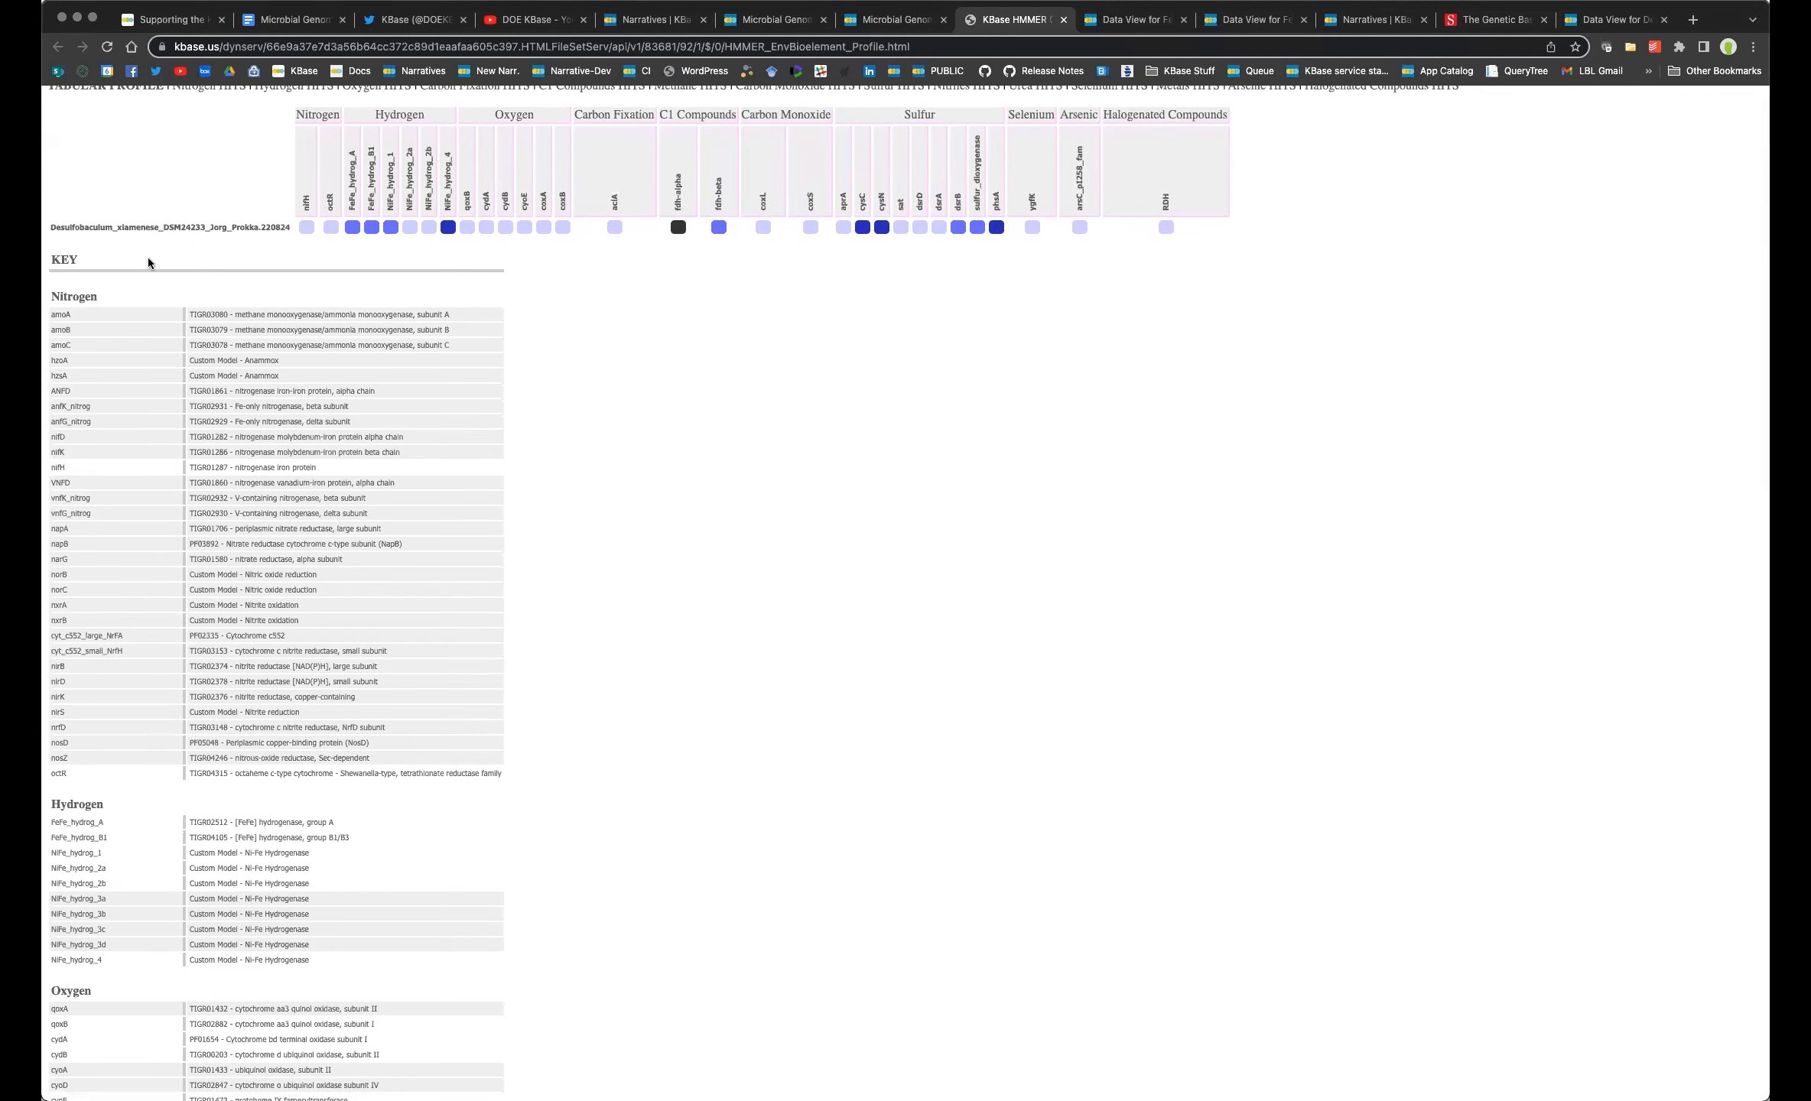
pyautogui.scroll(1, 126, 243)
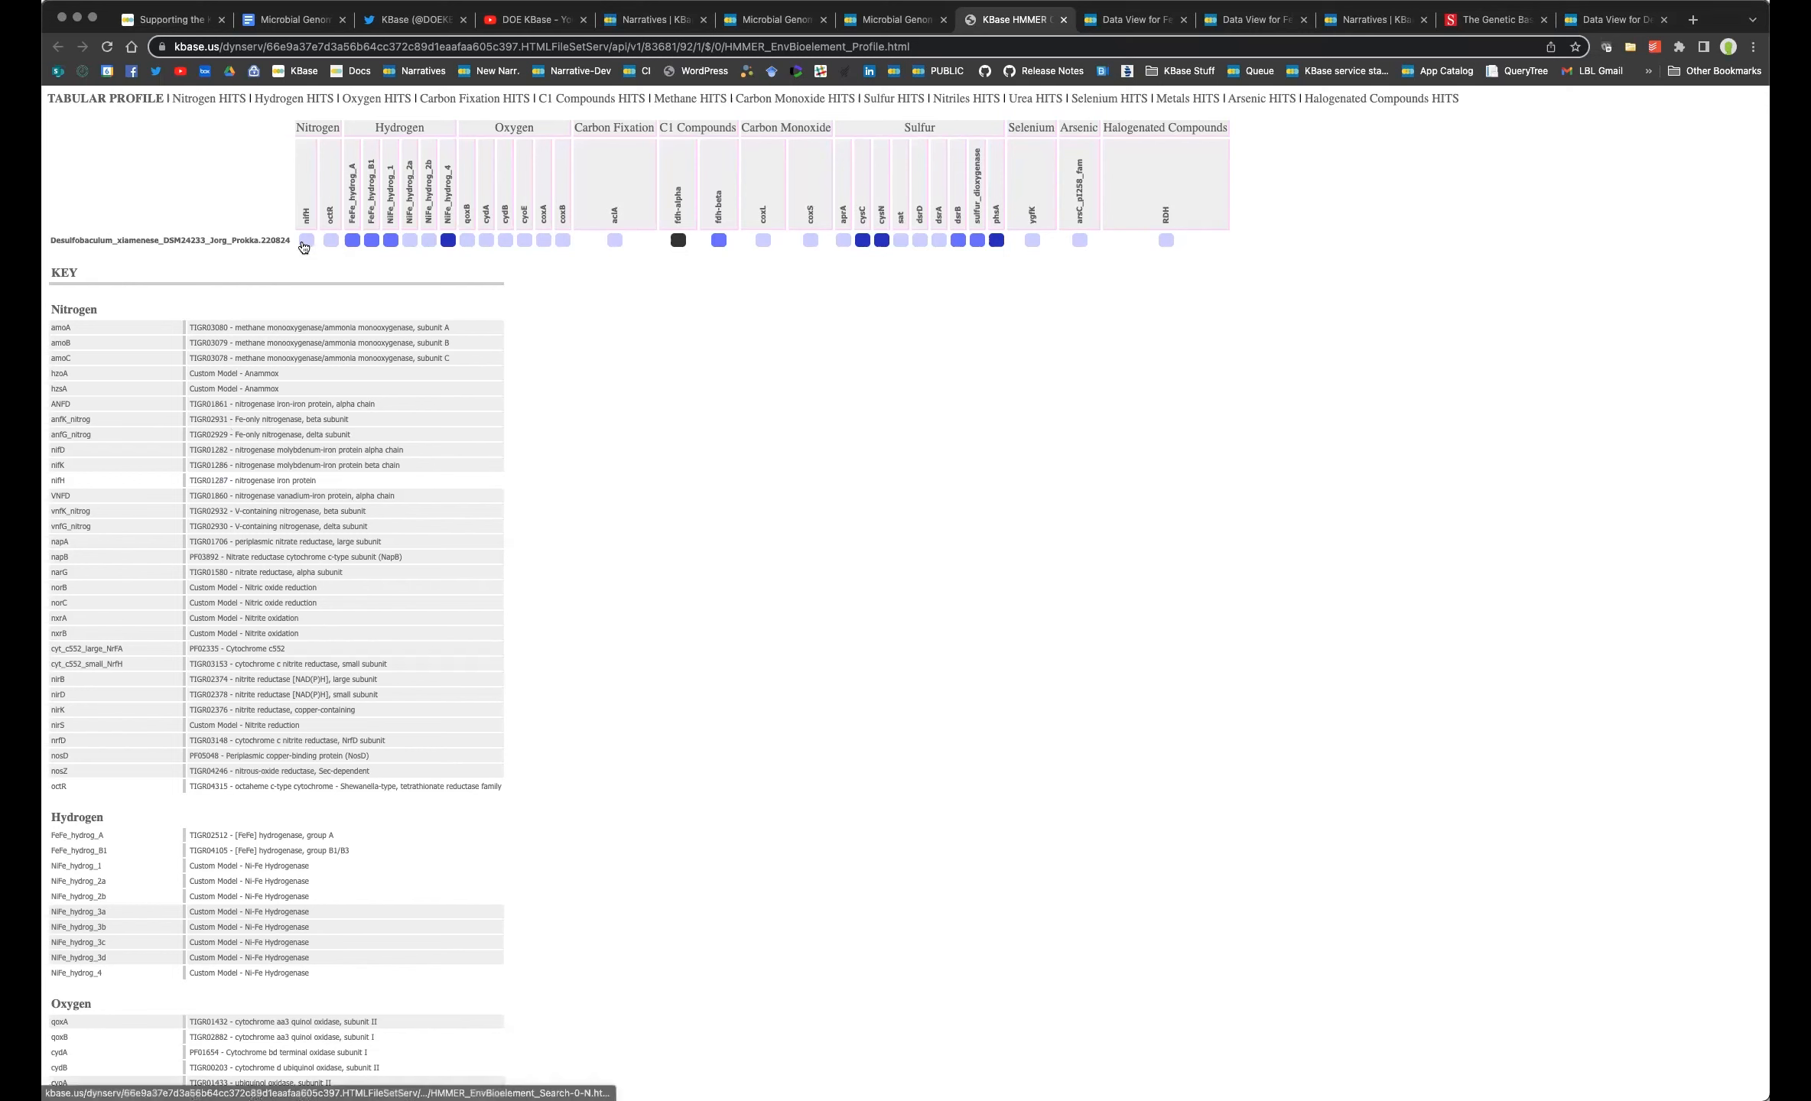
pyautogui.moveTo(303, 246)
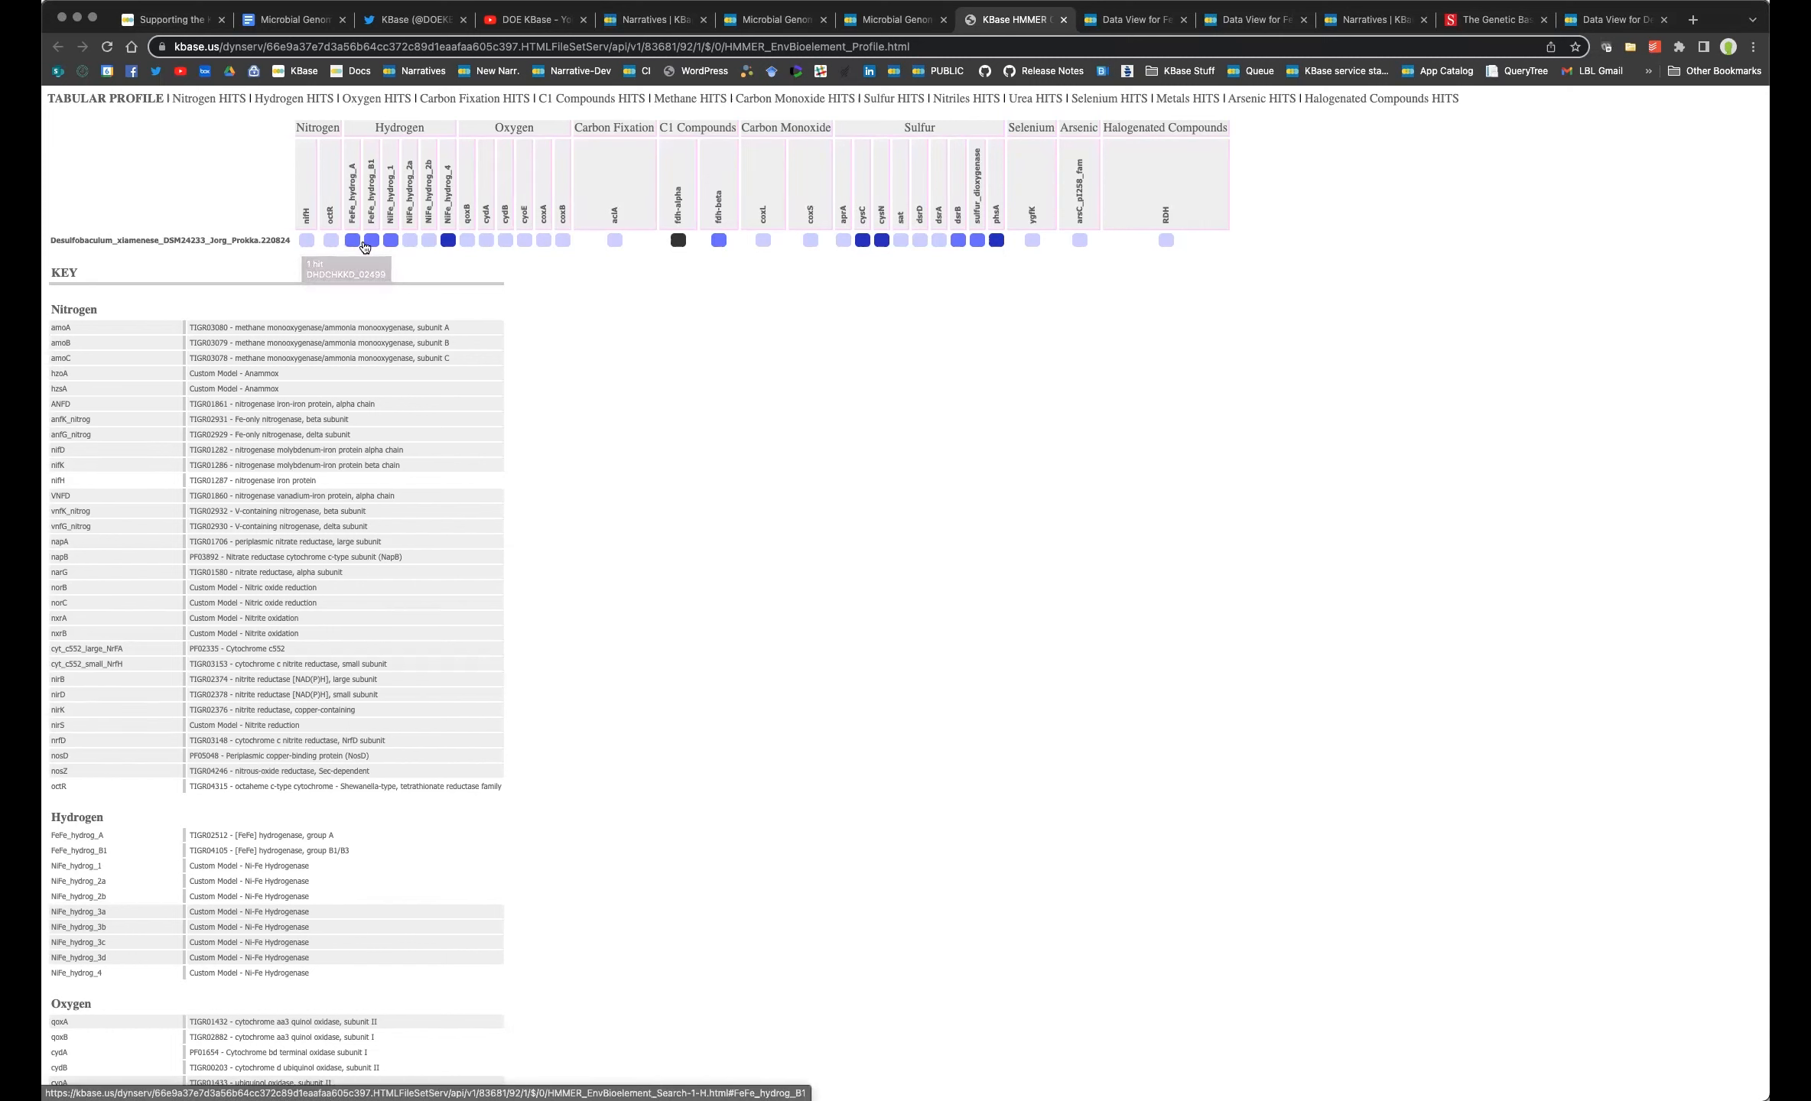
pyautogui.moveTo(373, 246)
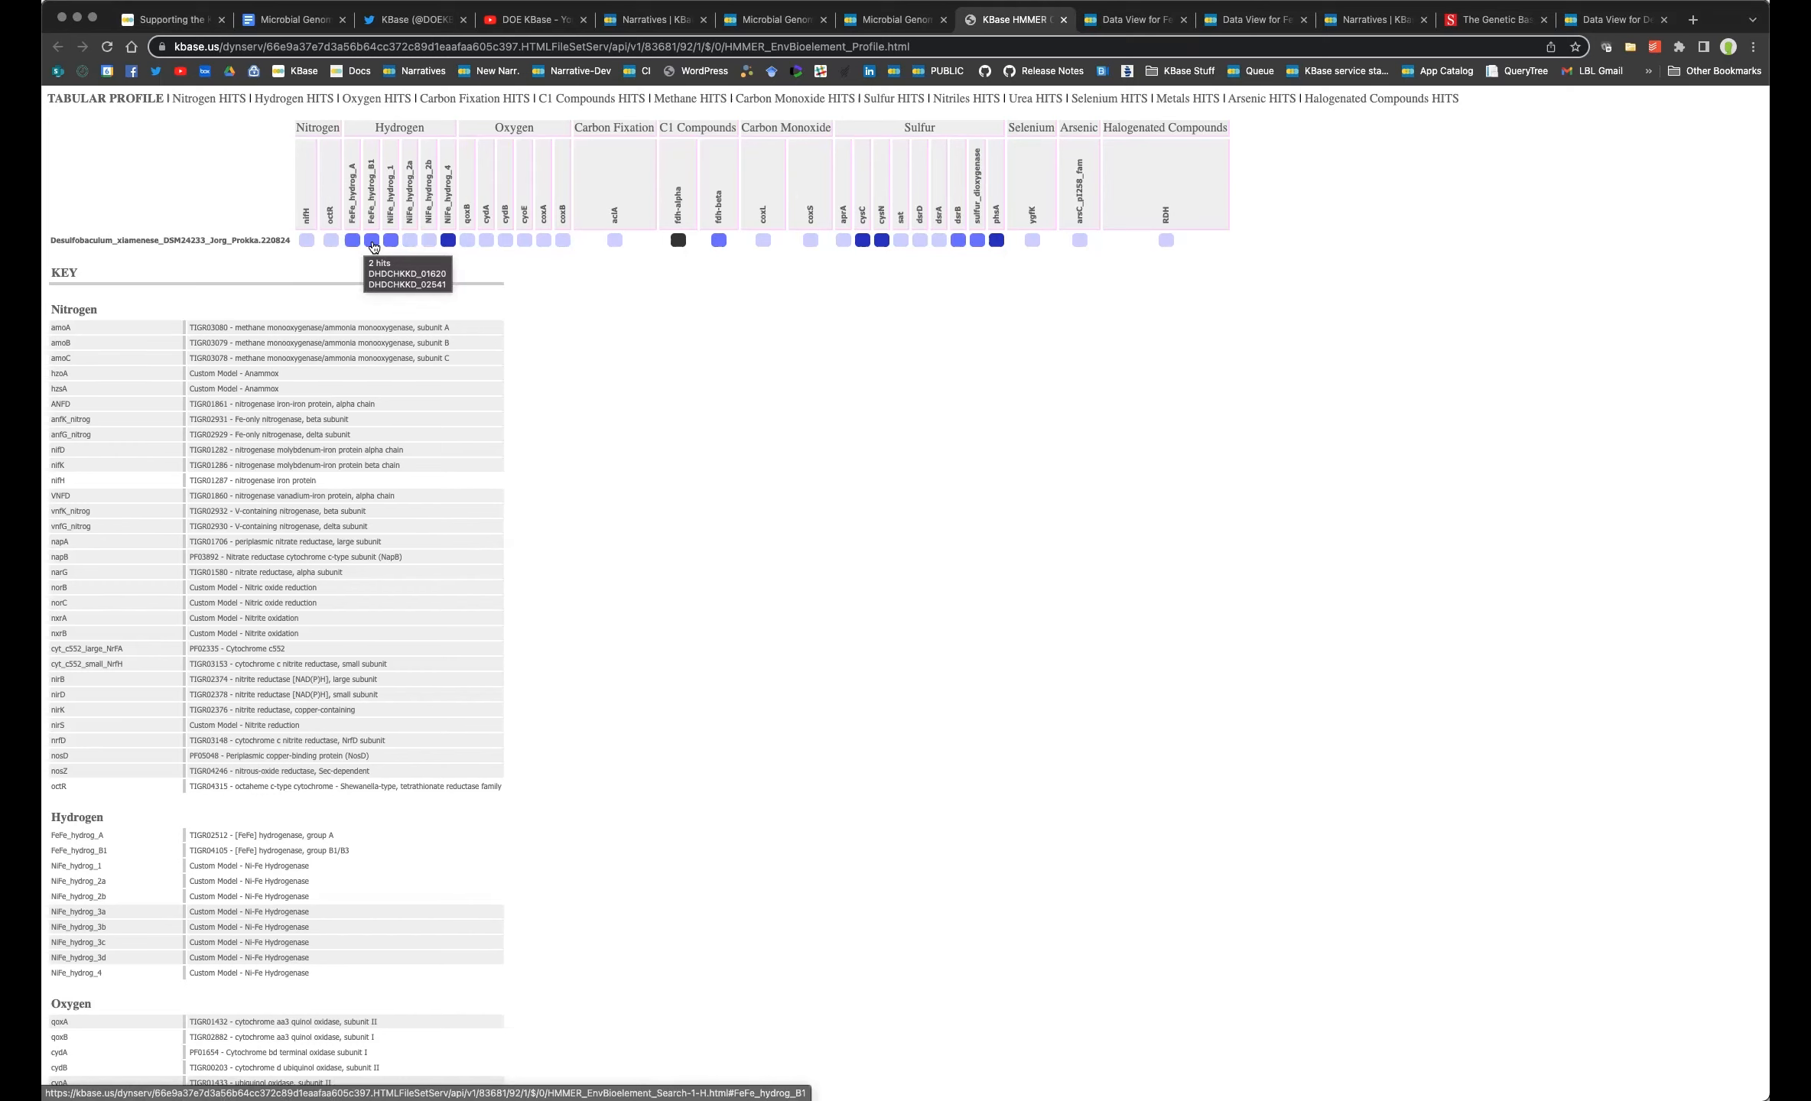
# Read through the report's key of HMM families, from Nitrogen and Hydrogen down to Halogenated Compounds.
pyautogui.scroll(-5, 368, 296)
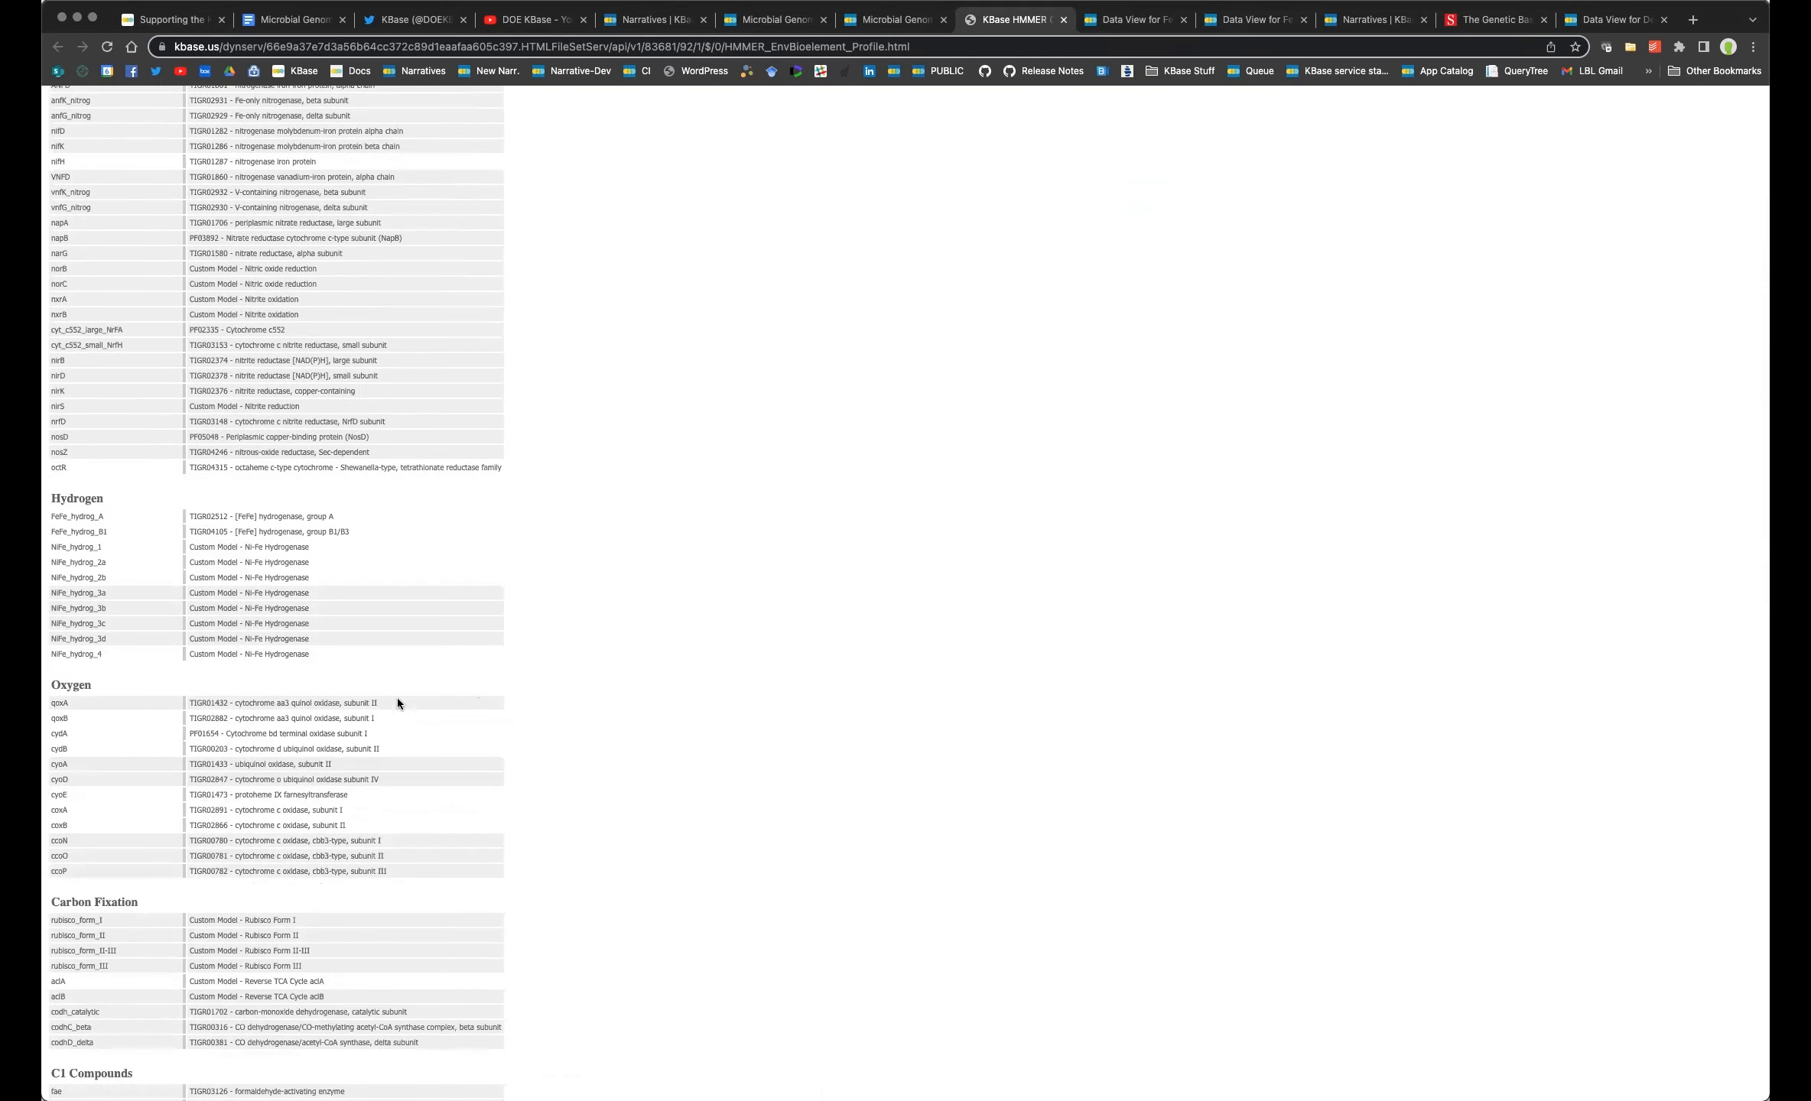
pyautogui.scroll(-5, 478, 683)
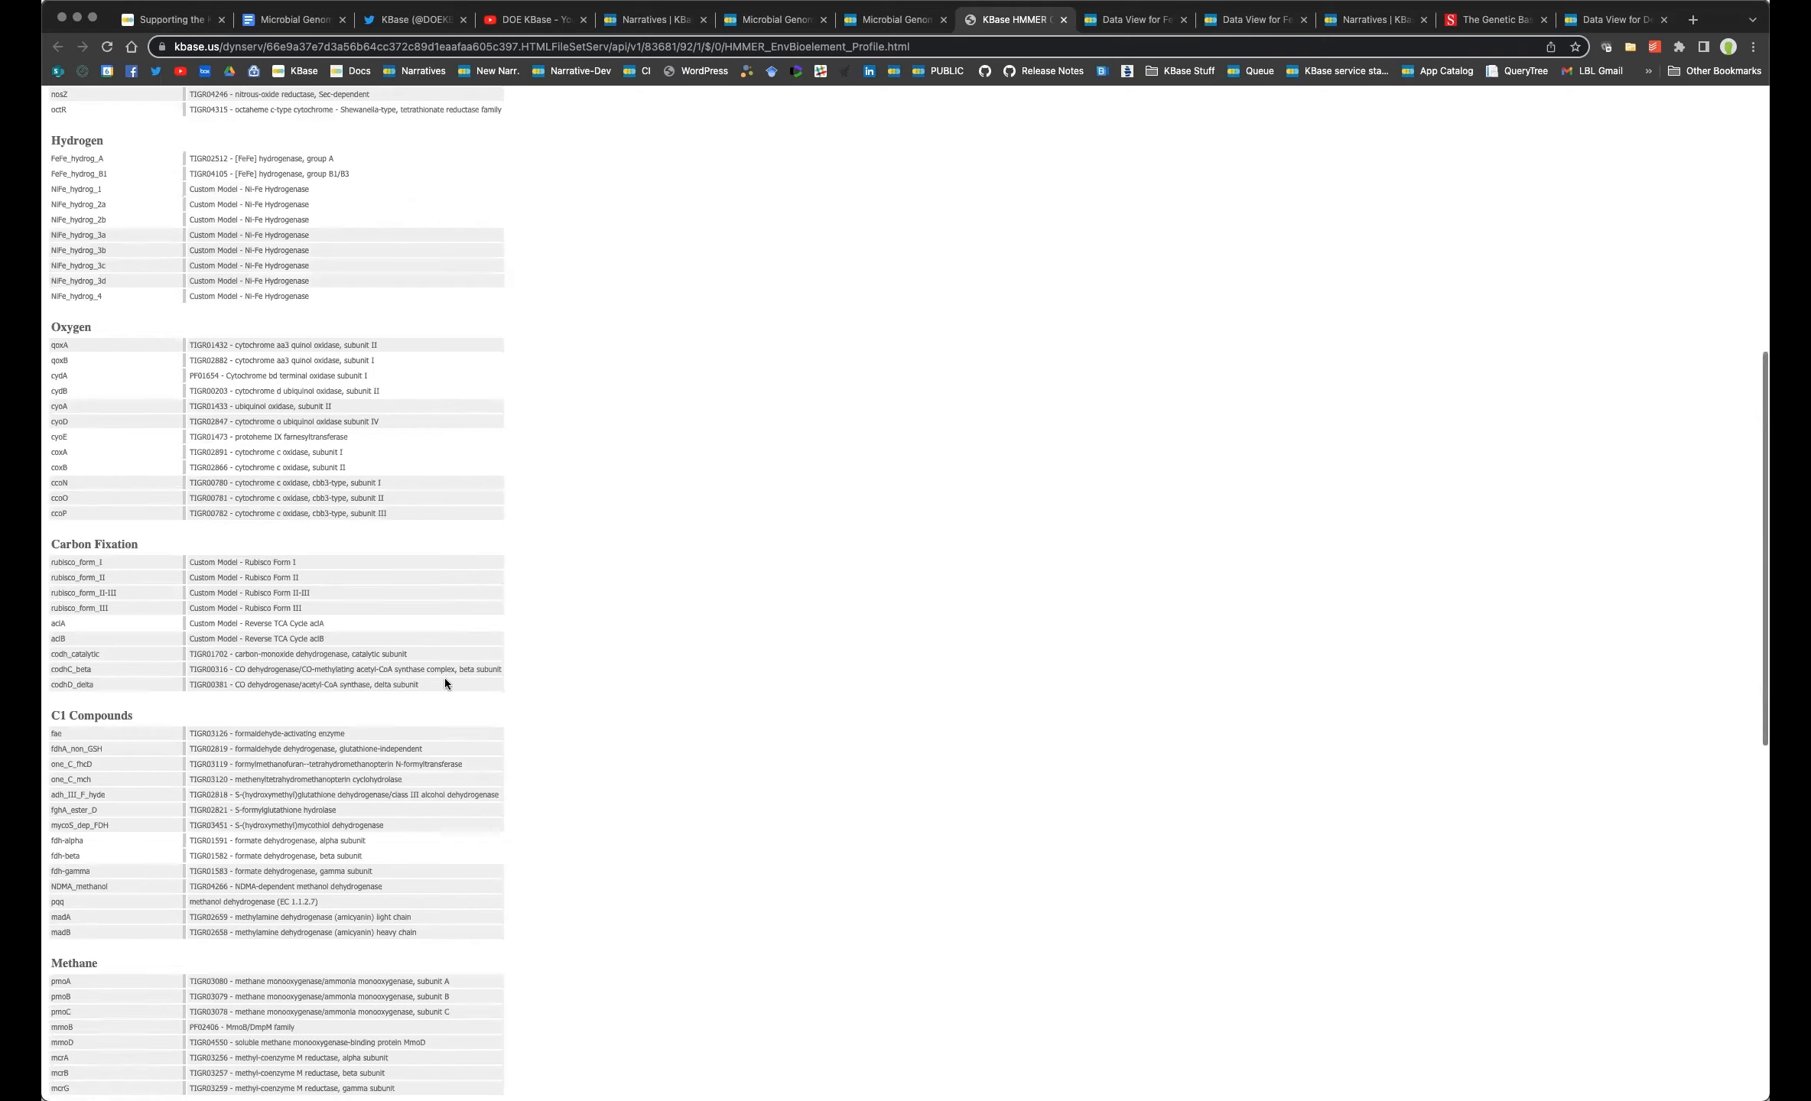
pyautogui.scroll(-6, 445, 678)
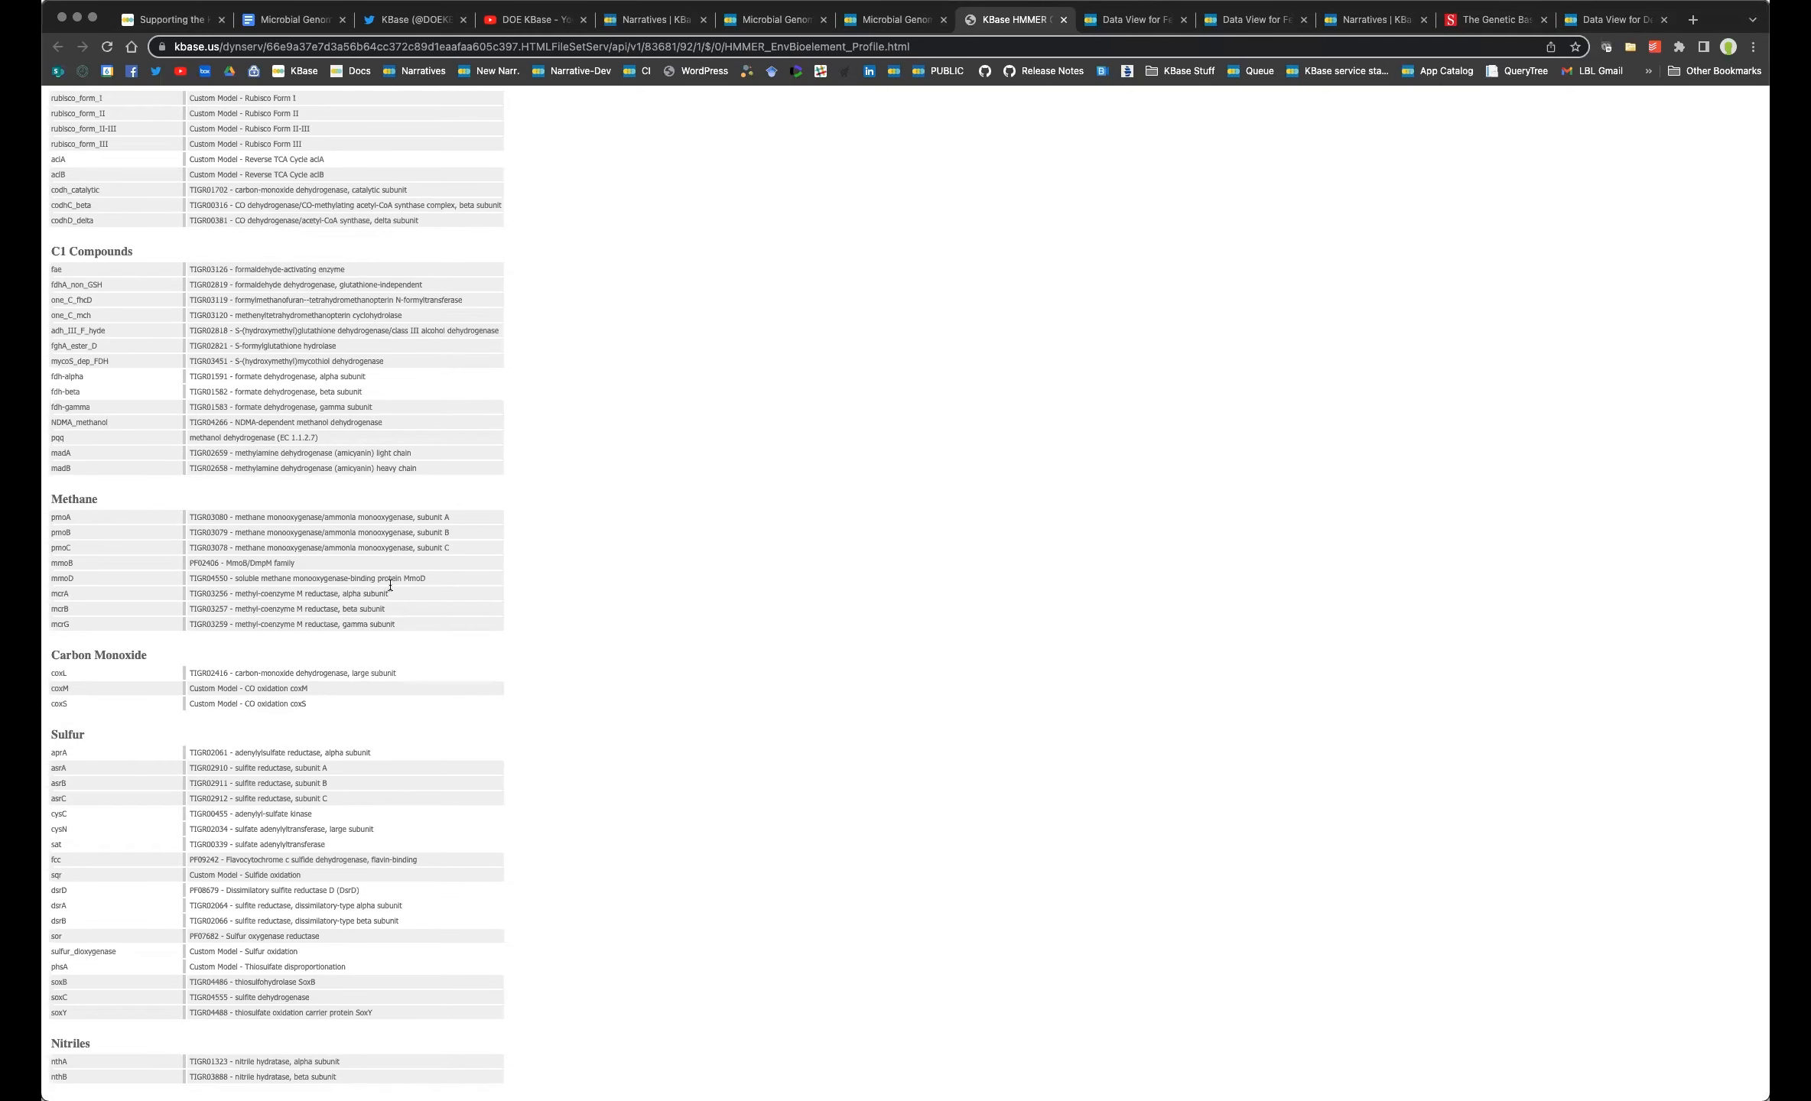
pyautogui.scroll(-6, 388, 582)
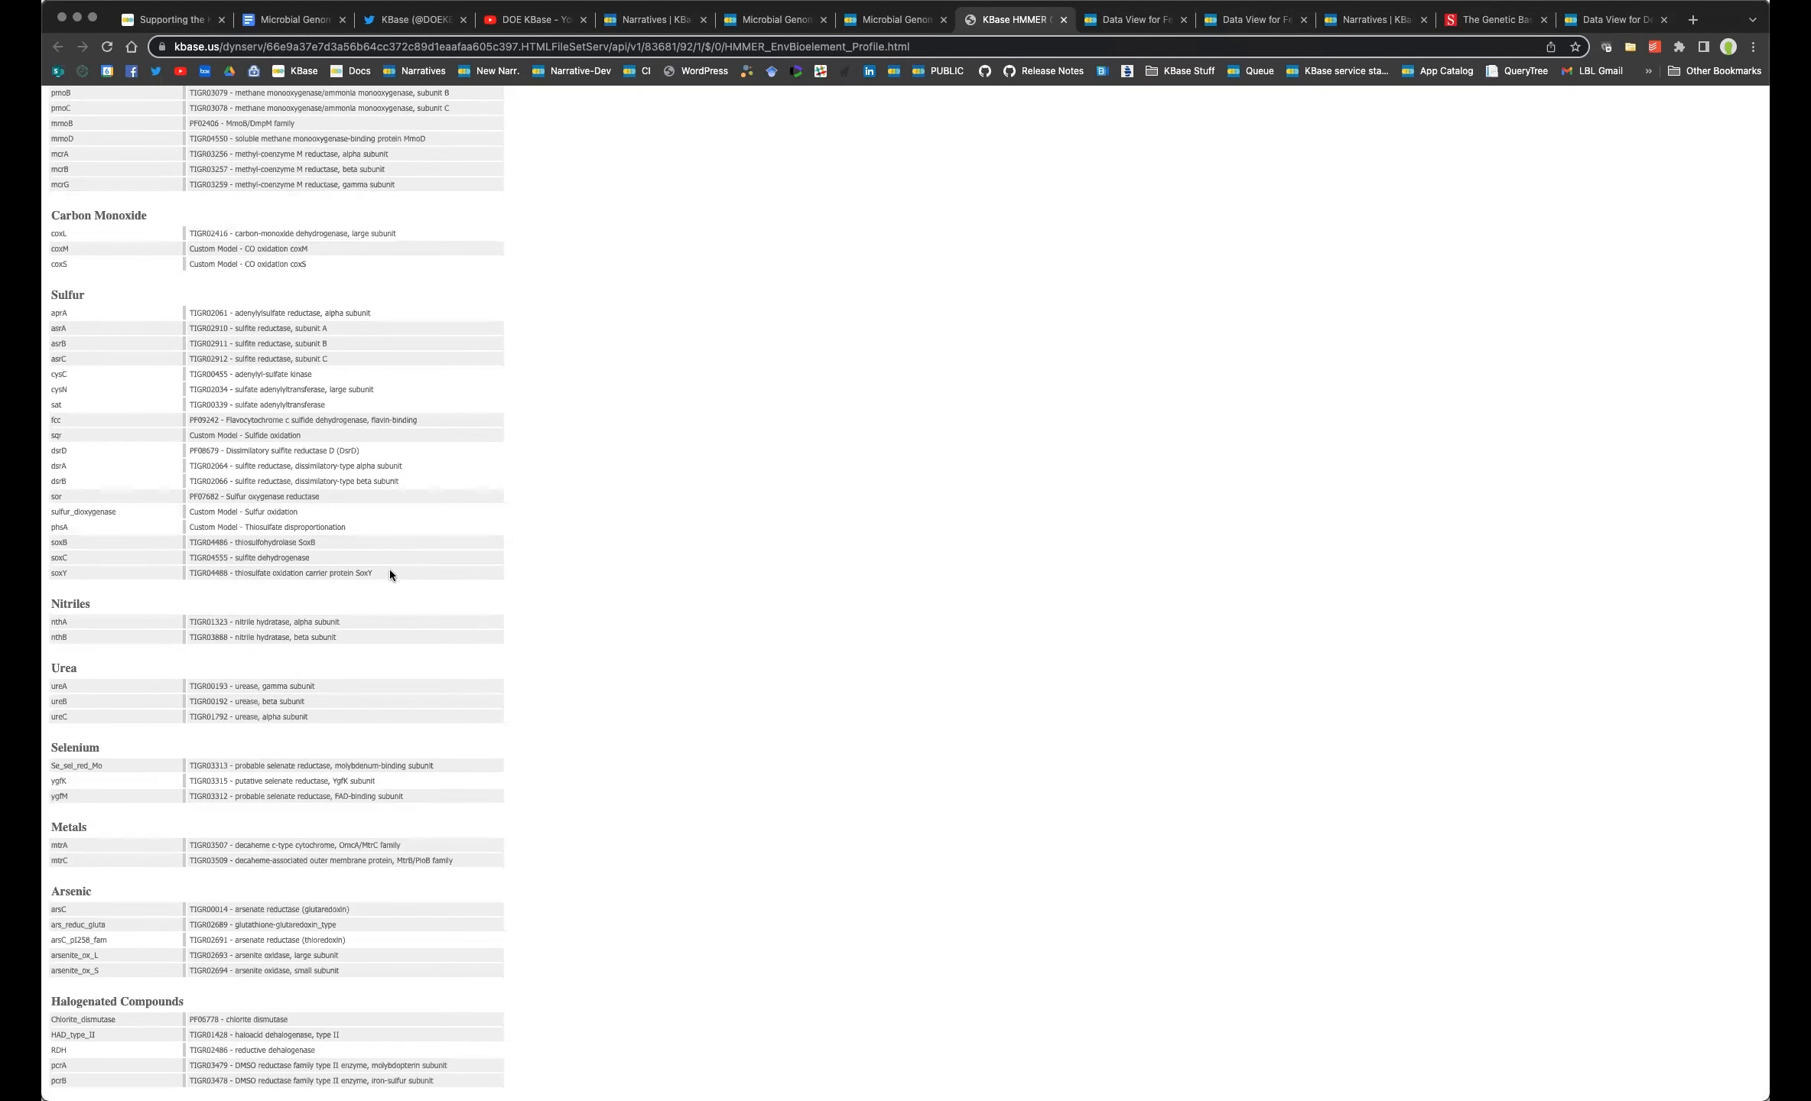
# Return to the Gene Feature Analysis Narrative and check the job status of the dbCAN2 CAZy families search.
pyautogui.click(895, 20)
pyautogui.scroll(6, 759, 316)
pyautogui.click(741, 529)
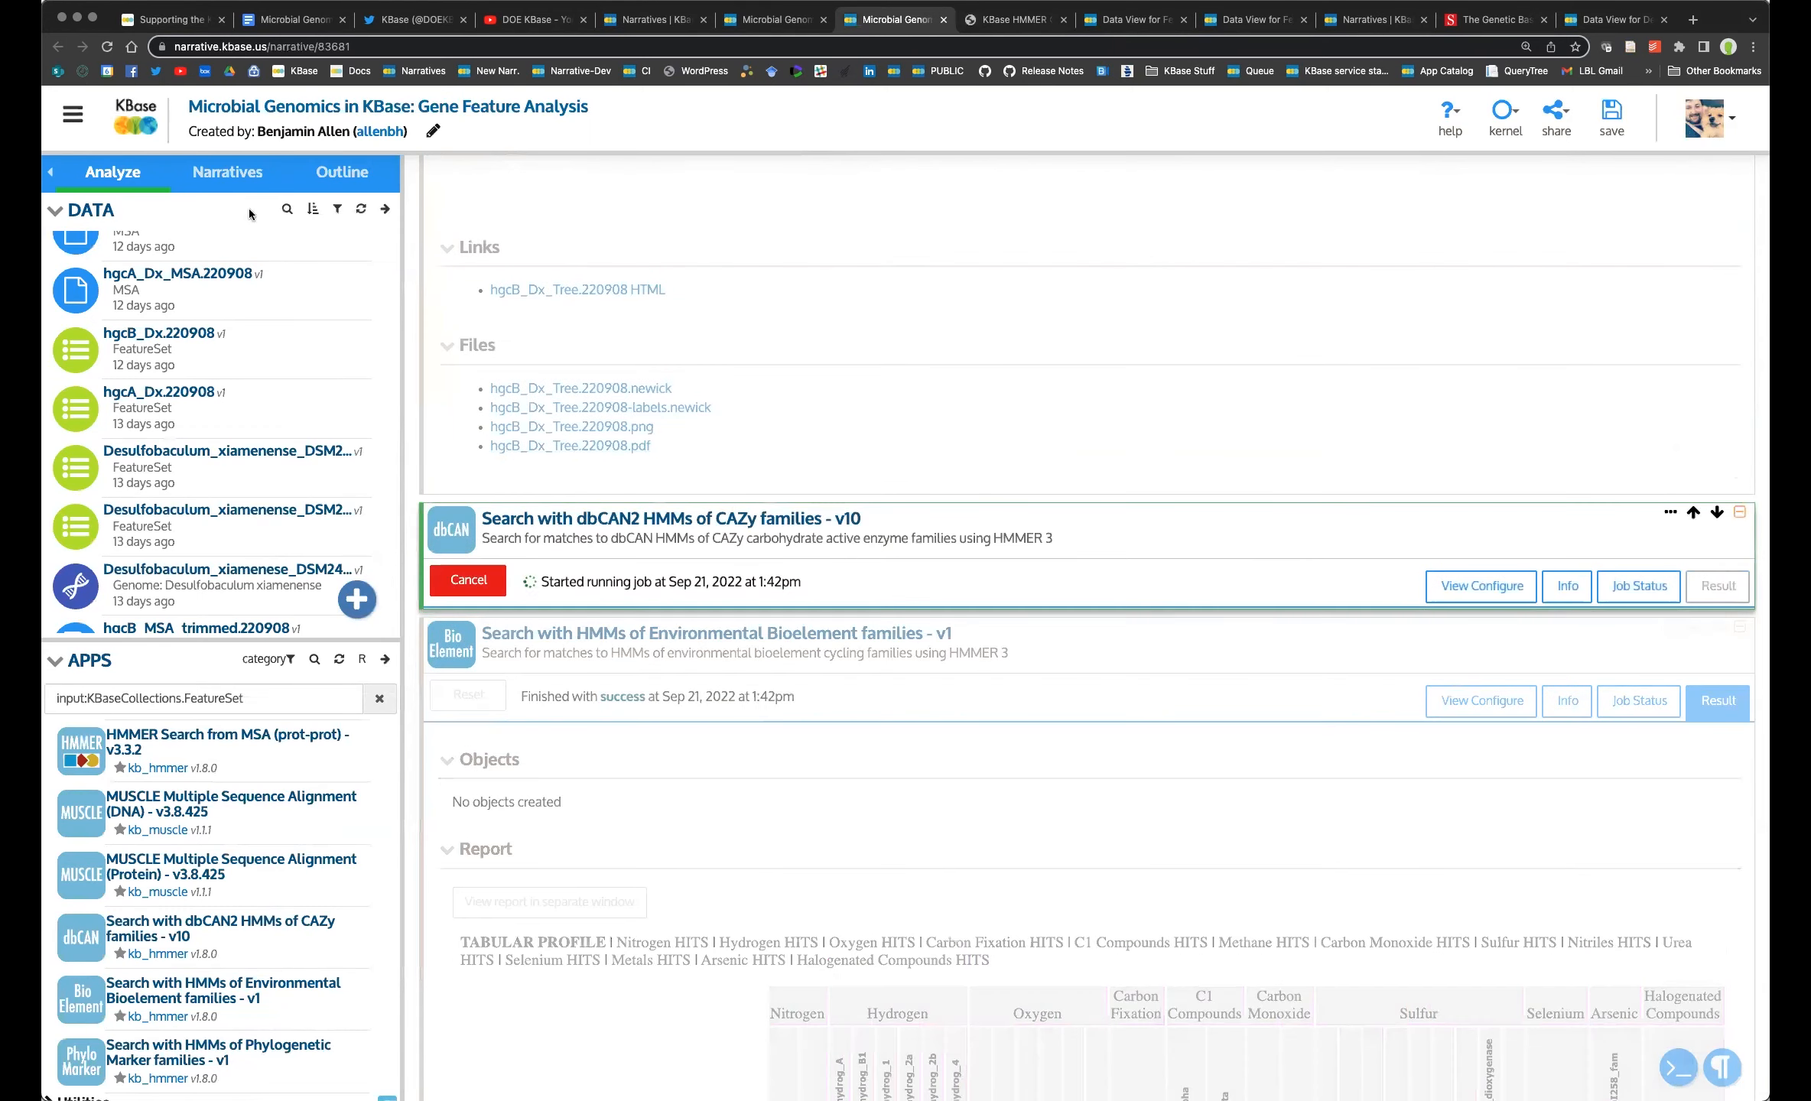
pyautogui.scroll(-3, 591, 588)
pyautogui.click(696, 484)
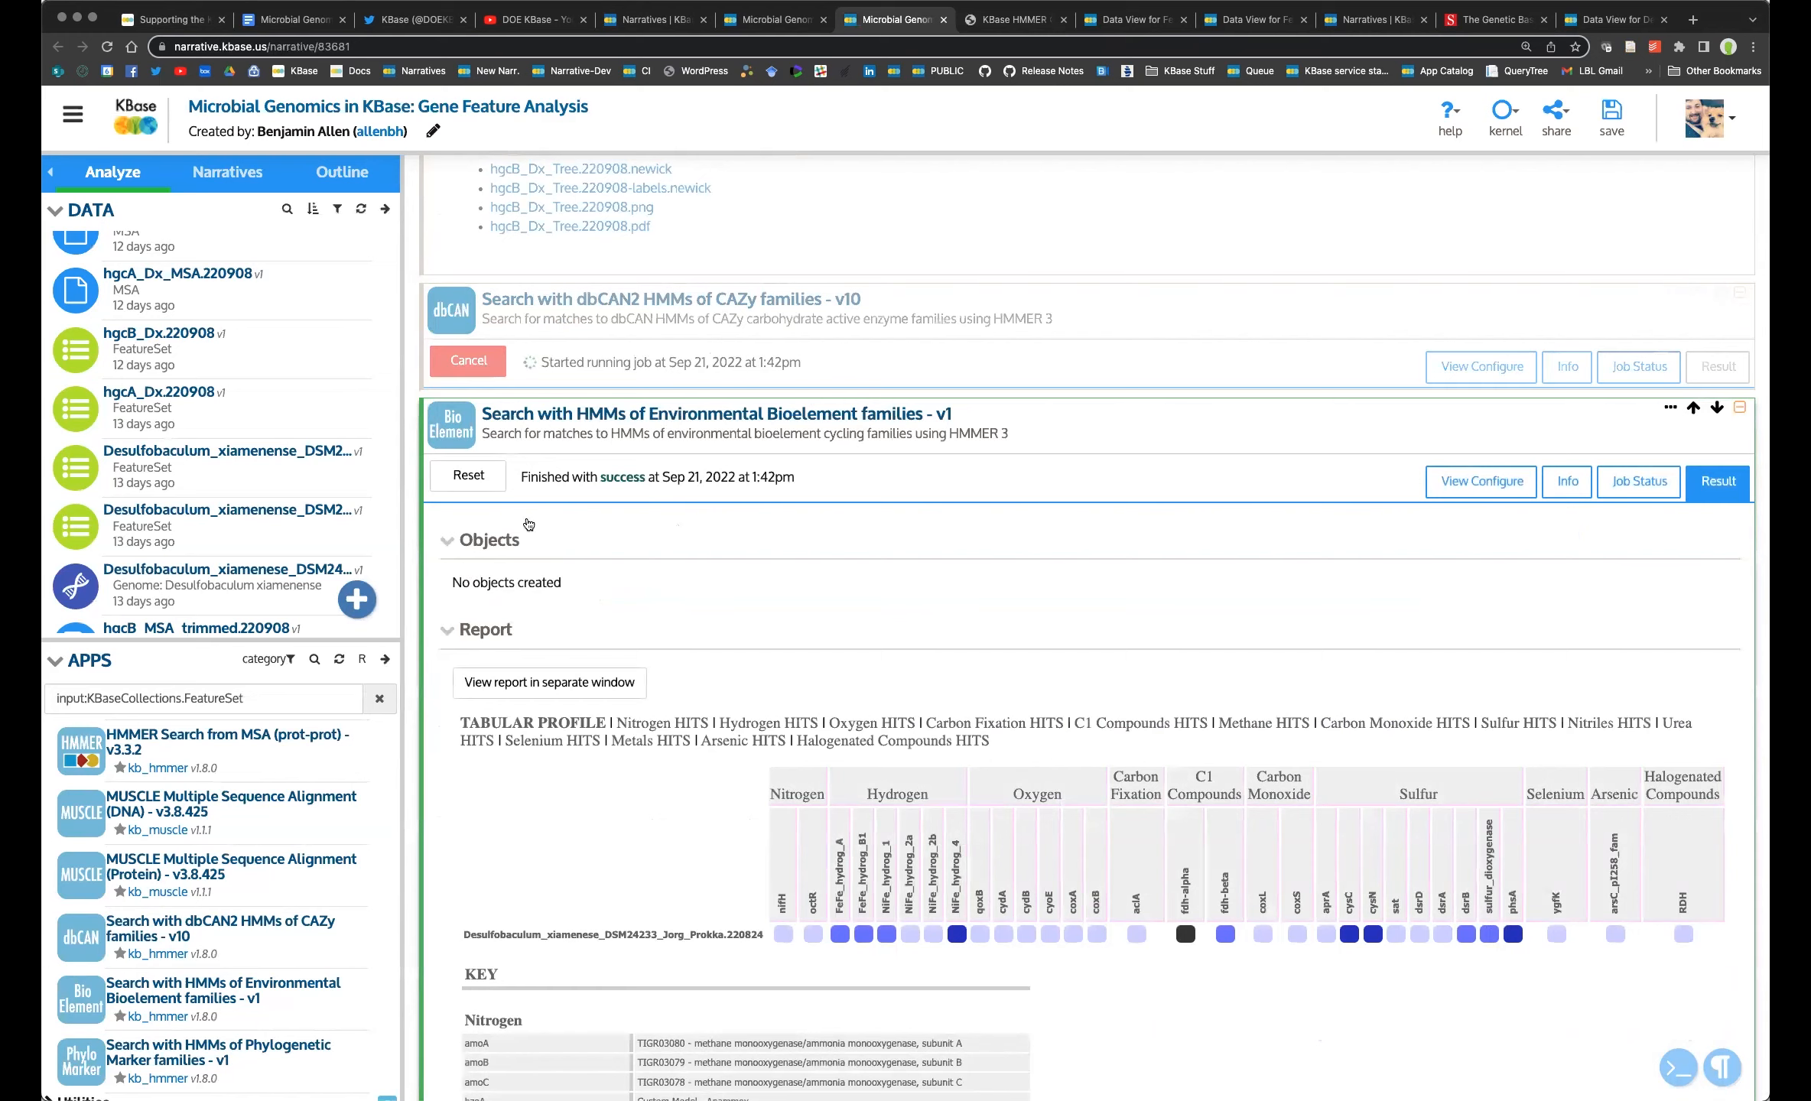
# Look through the key in the embedded Environmental Bioelement report, including the Nitrogen, C1 Compounds and Methane families.
pyautogui.scroll(4, 375, 461)
pyautogui.scroll(-7, 705, 607)
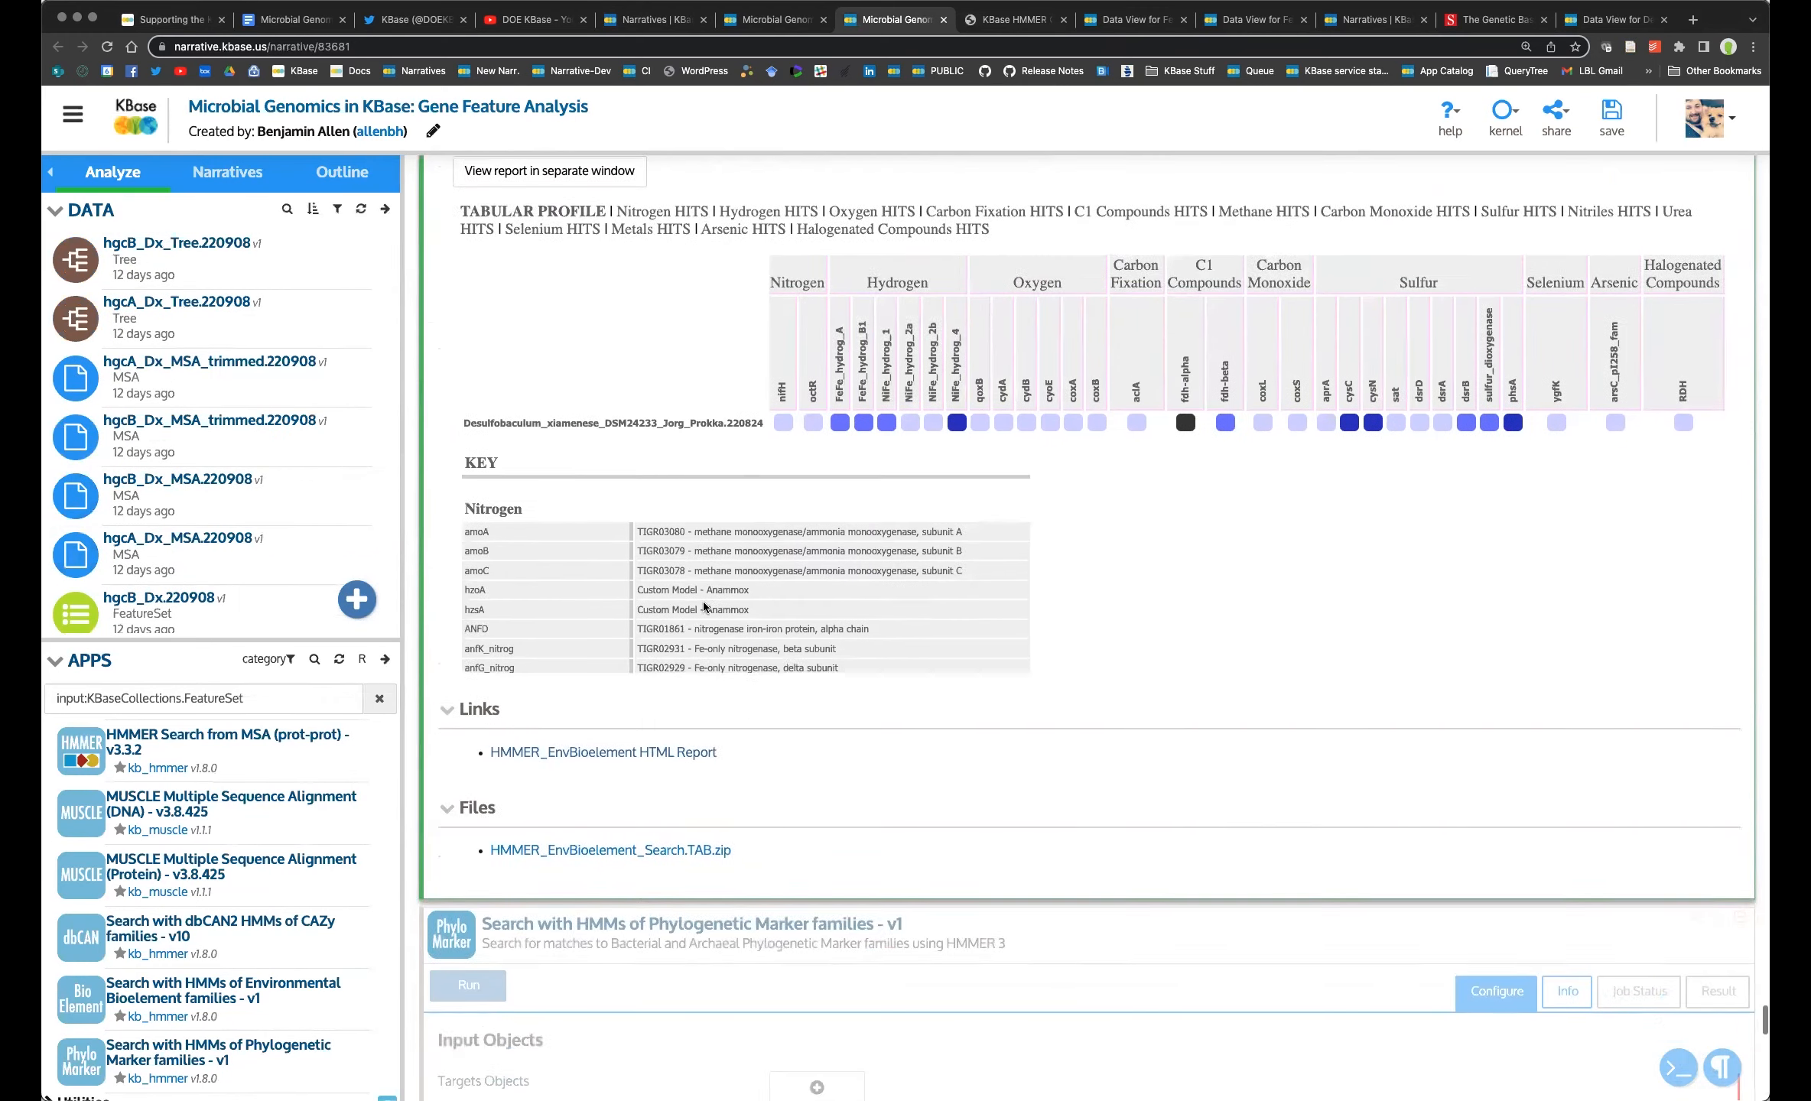
pyautogui.scroll(-7, 704, 606)
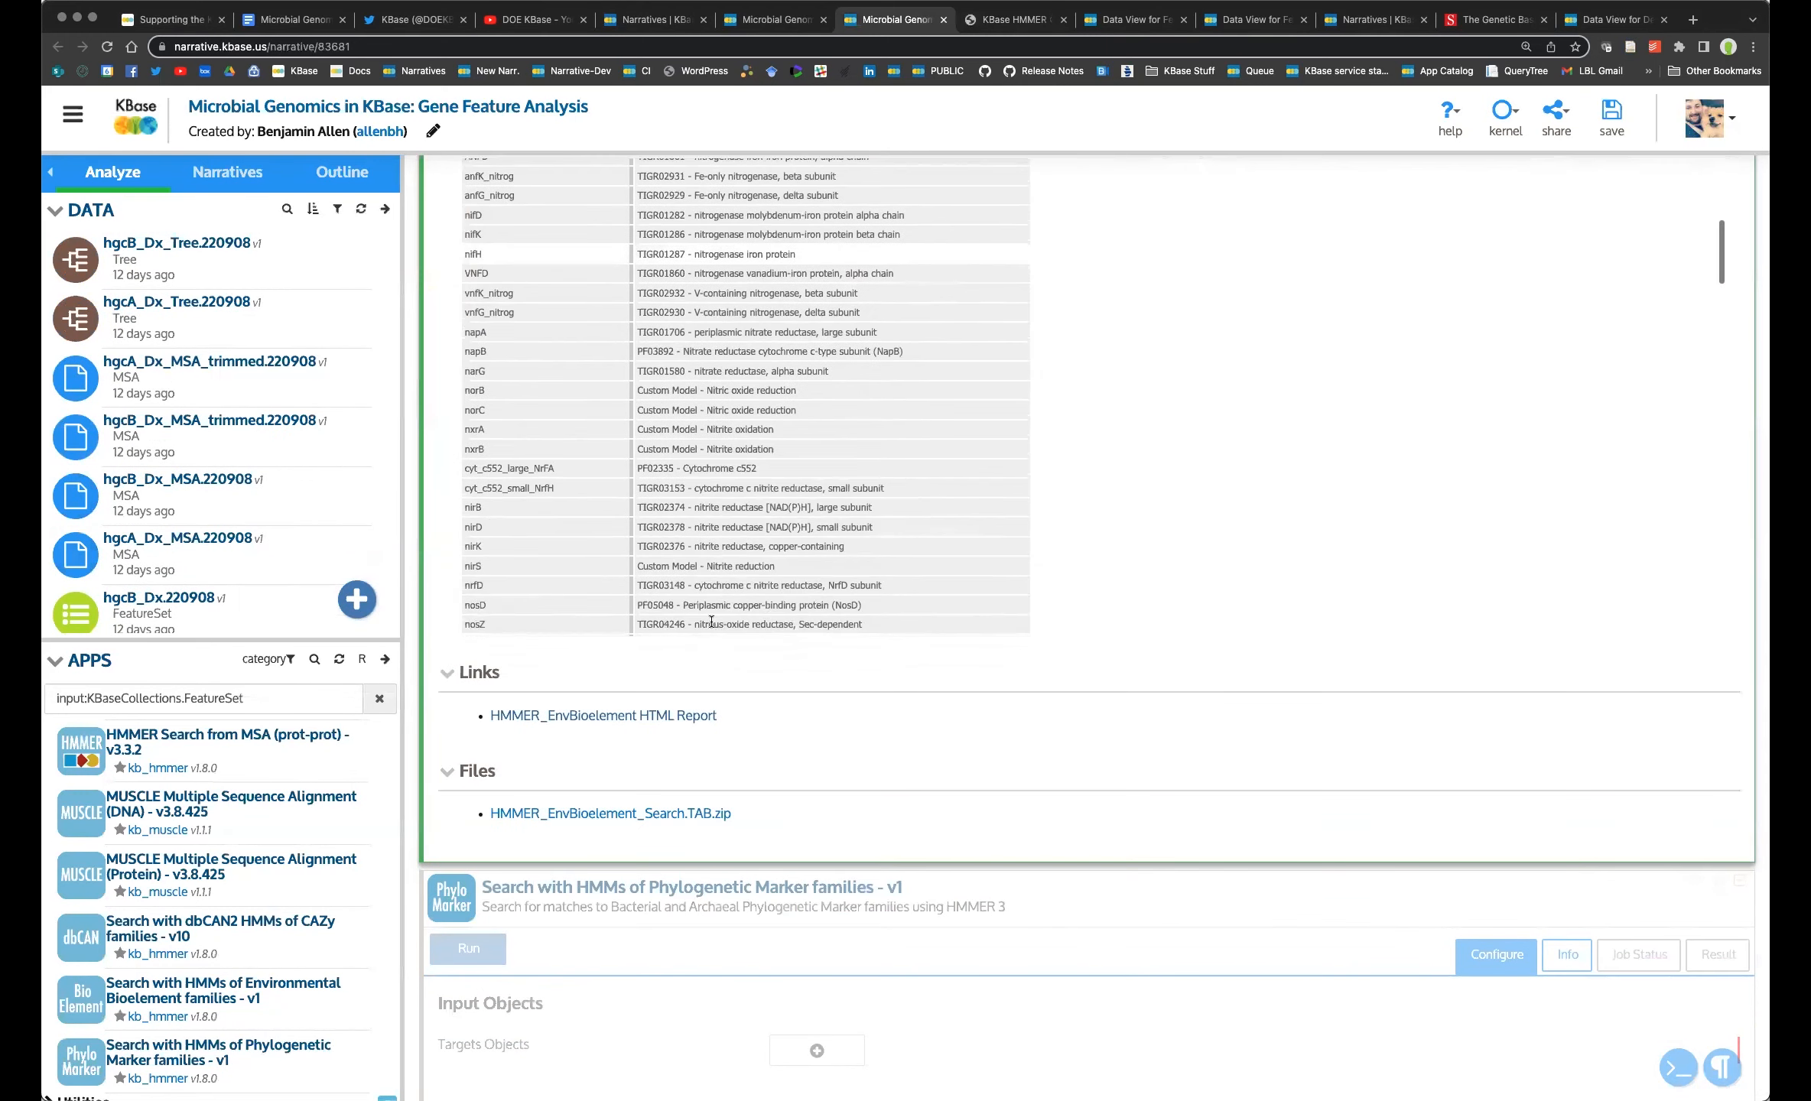
pyautogui.scroll(-10, 711, 621)
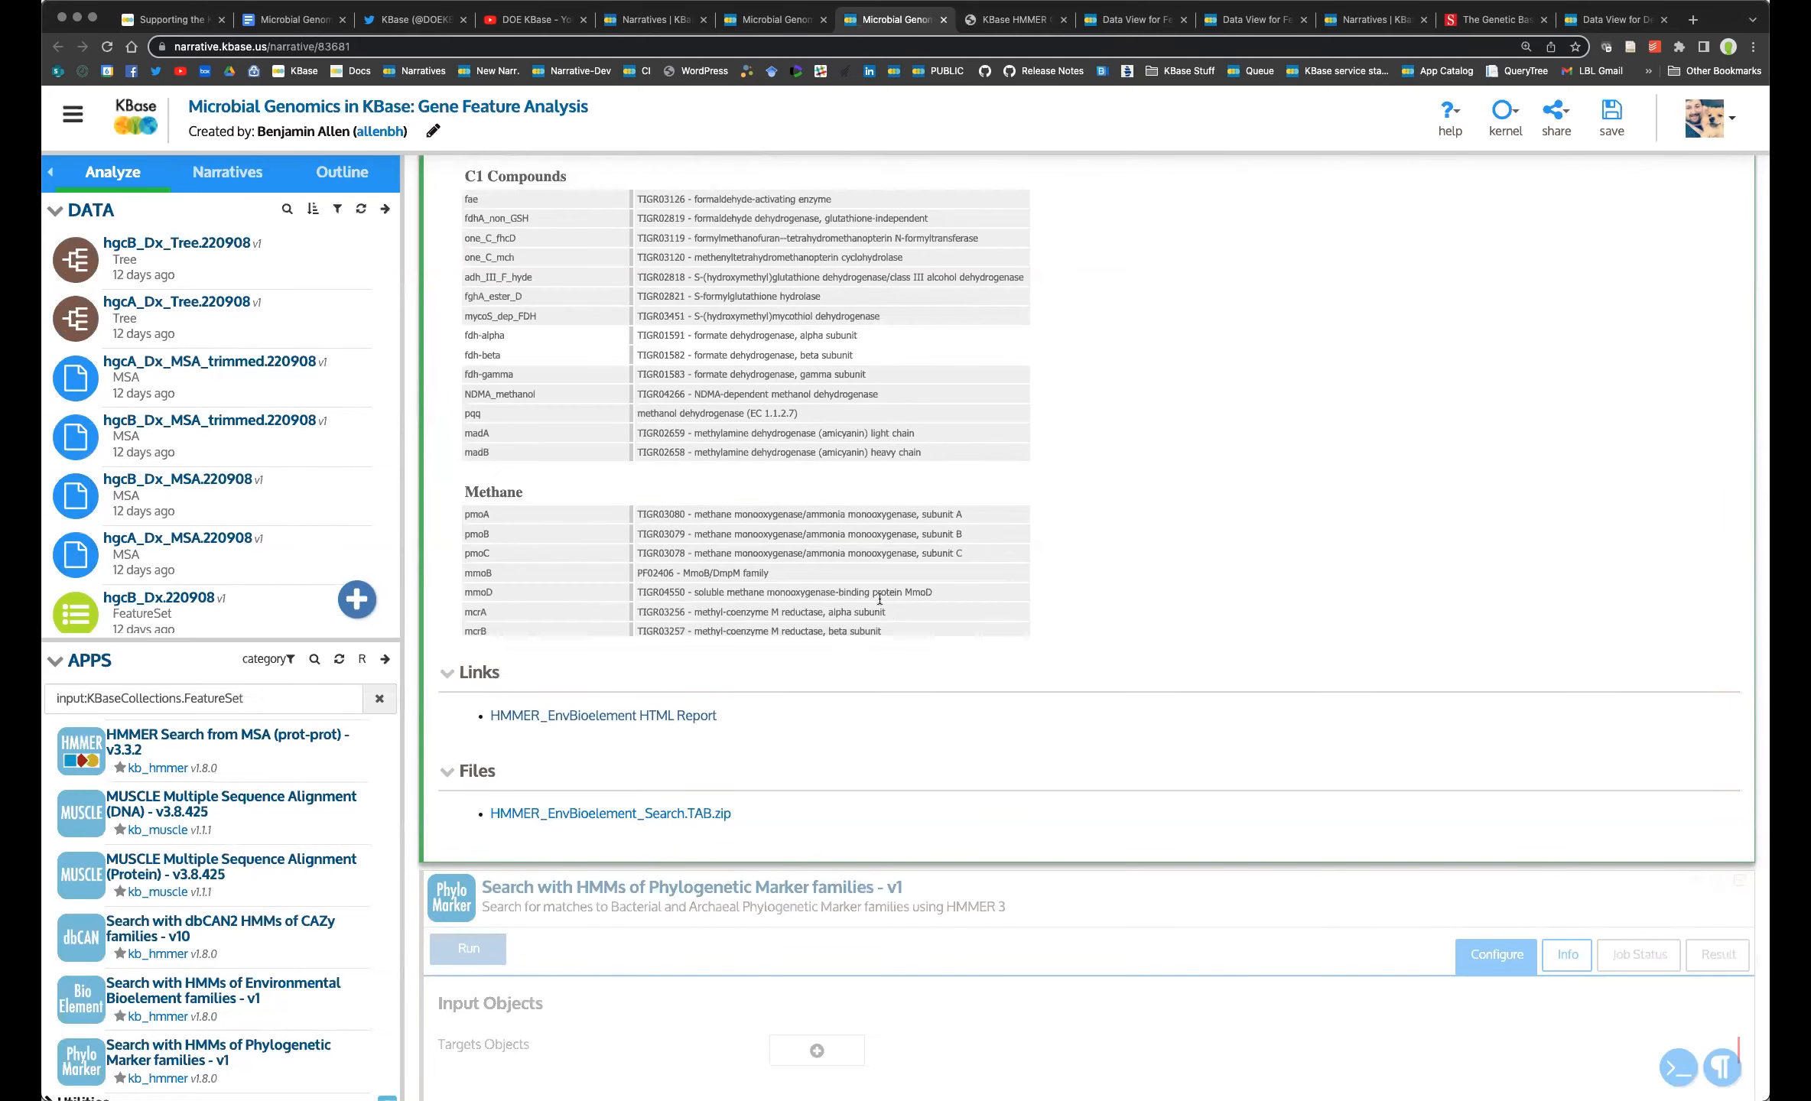
pyautogui.scroll(15, 965, 726)
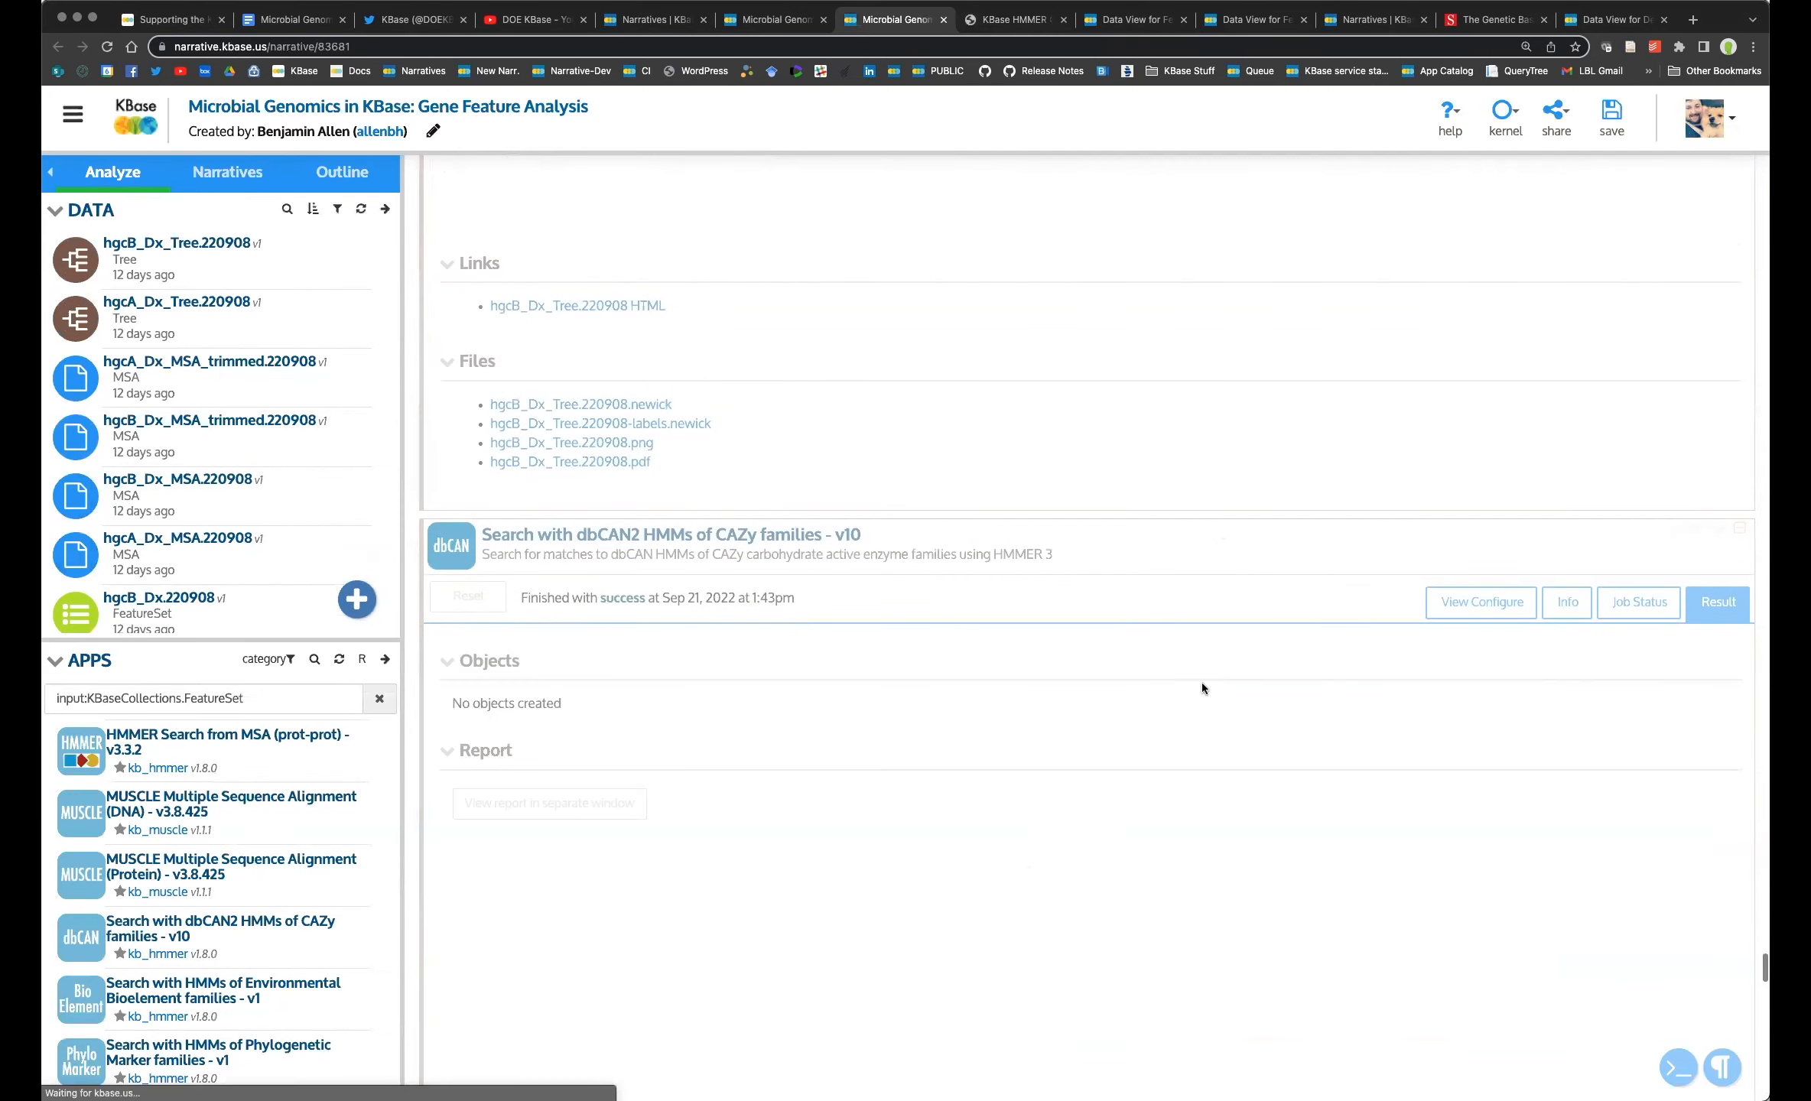
# Show the finished Environmental Bioelement search's configuration and examine which element families, E-value and output FeatureSet basename it used.
pyautogui.scroll(-12, 1135, 545)
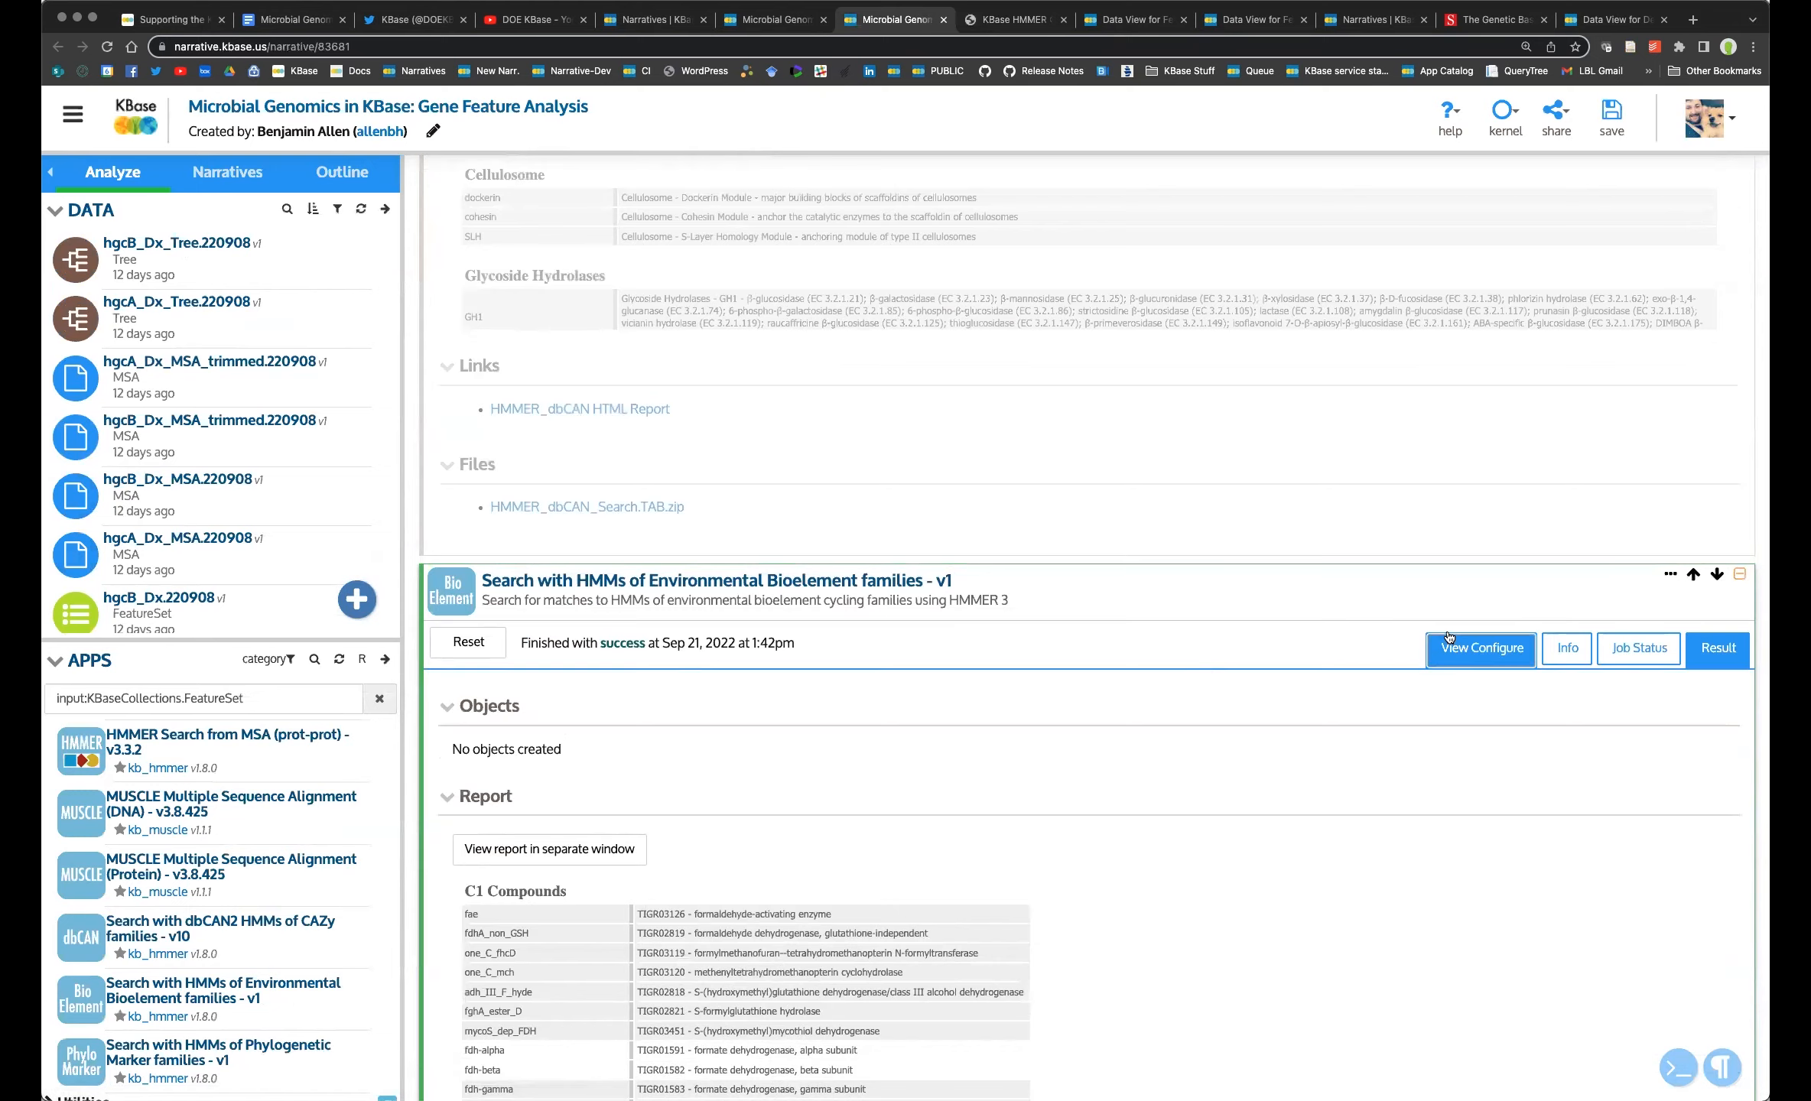
pyautogui.click(1448, 643)
pyautogui.scroll(-6, 778, 678)
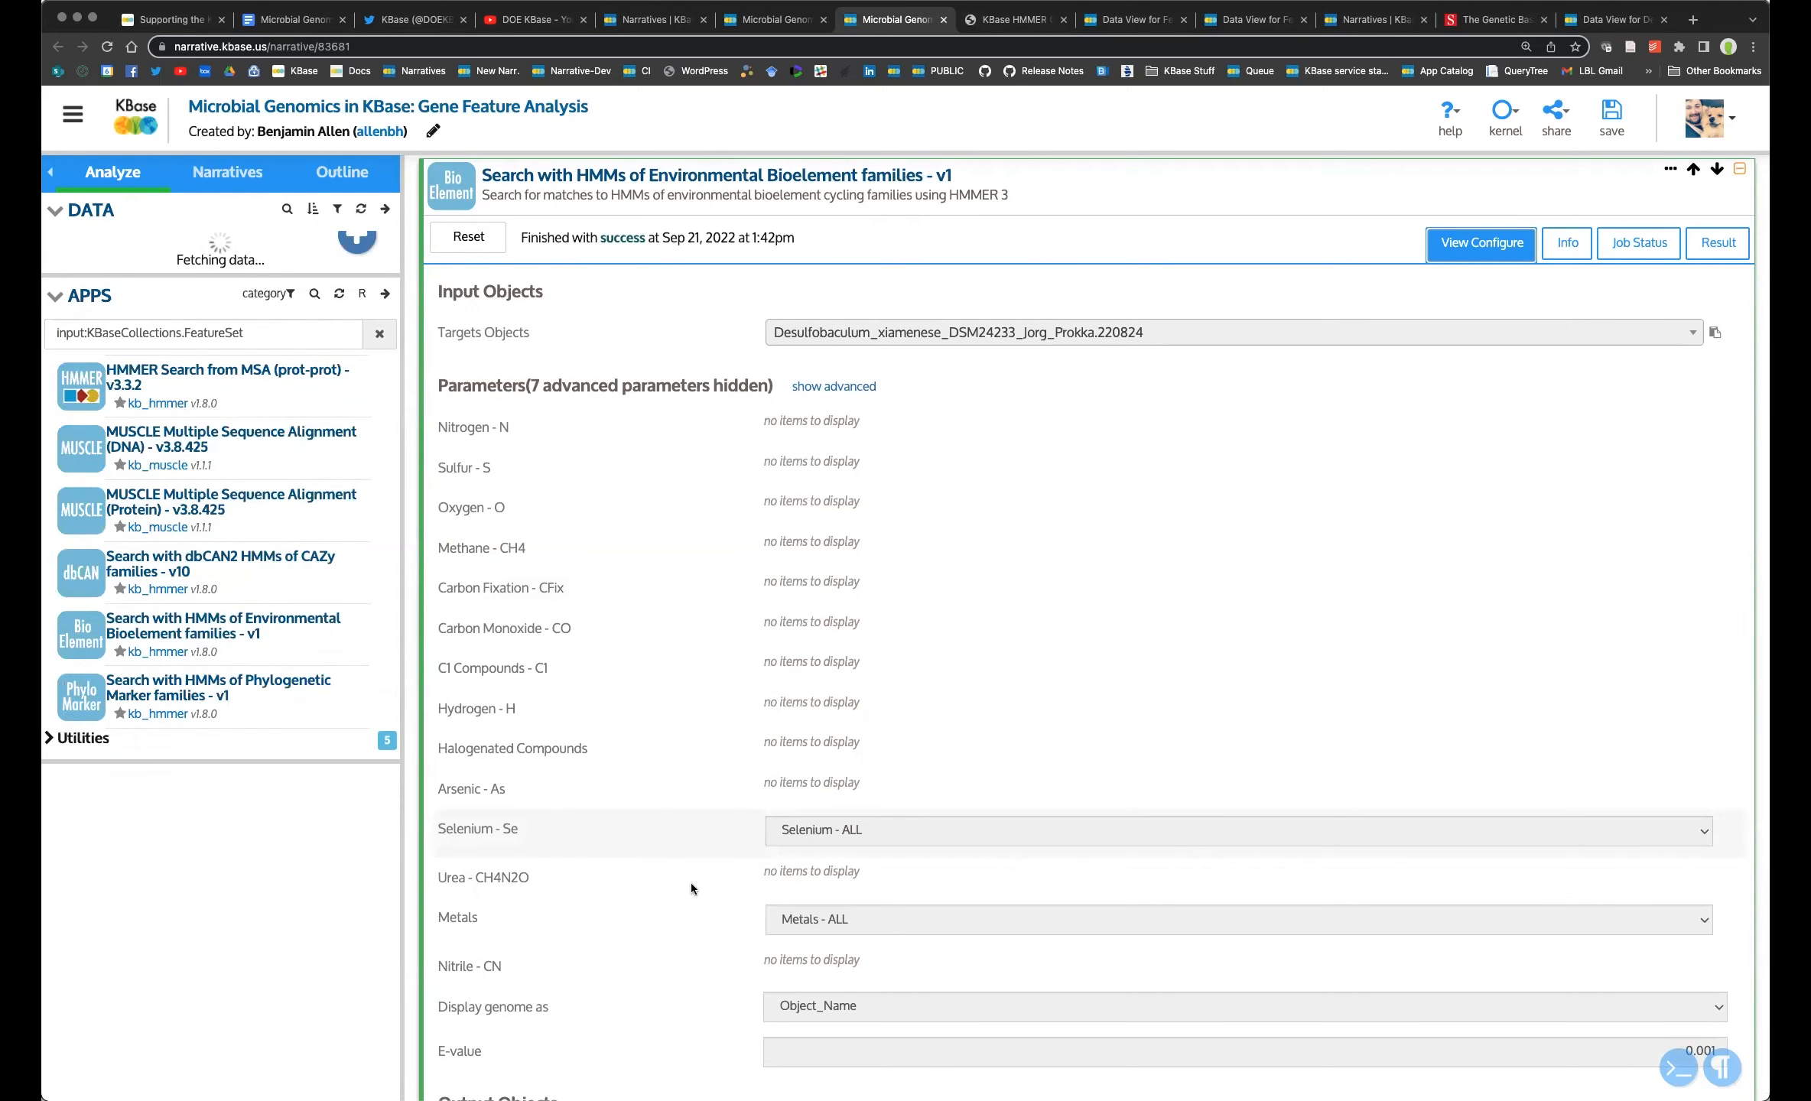
pyautogui.hotkey('ctrl', 'Tab')
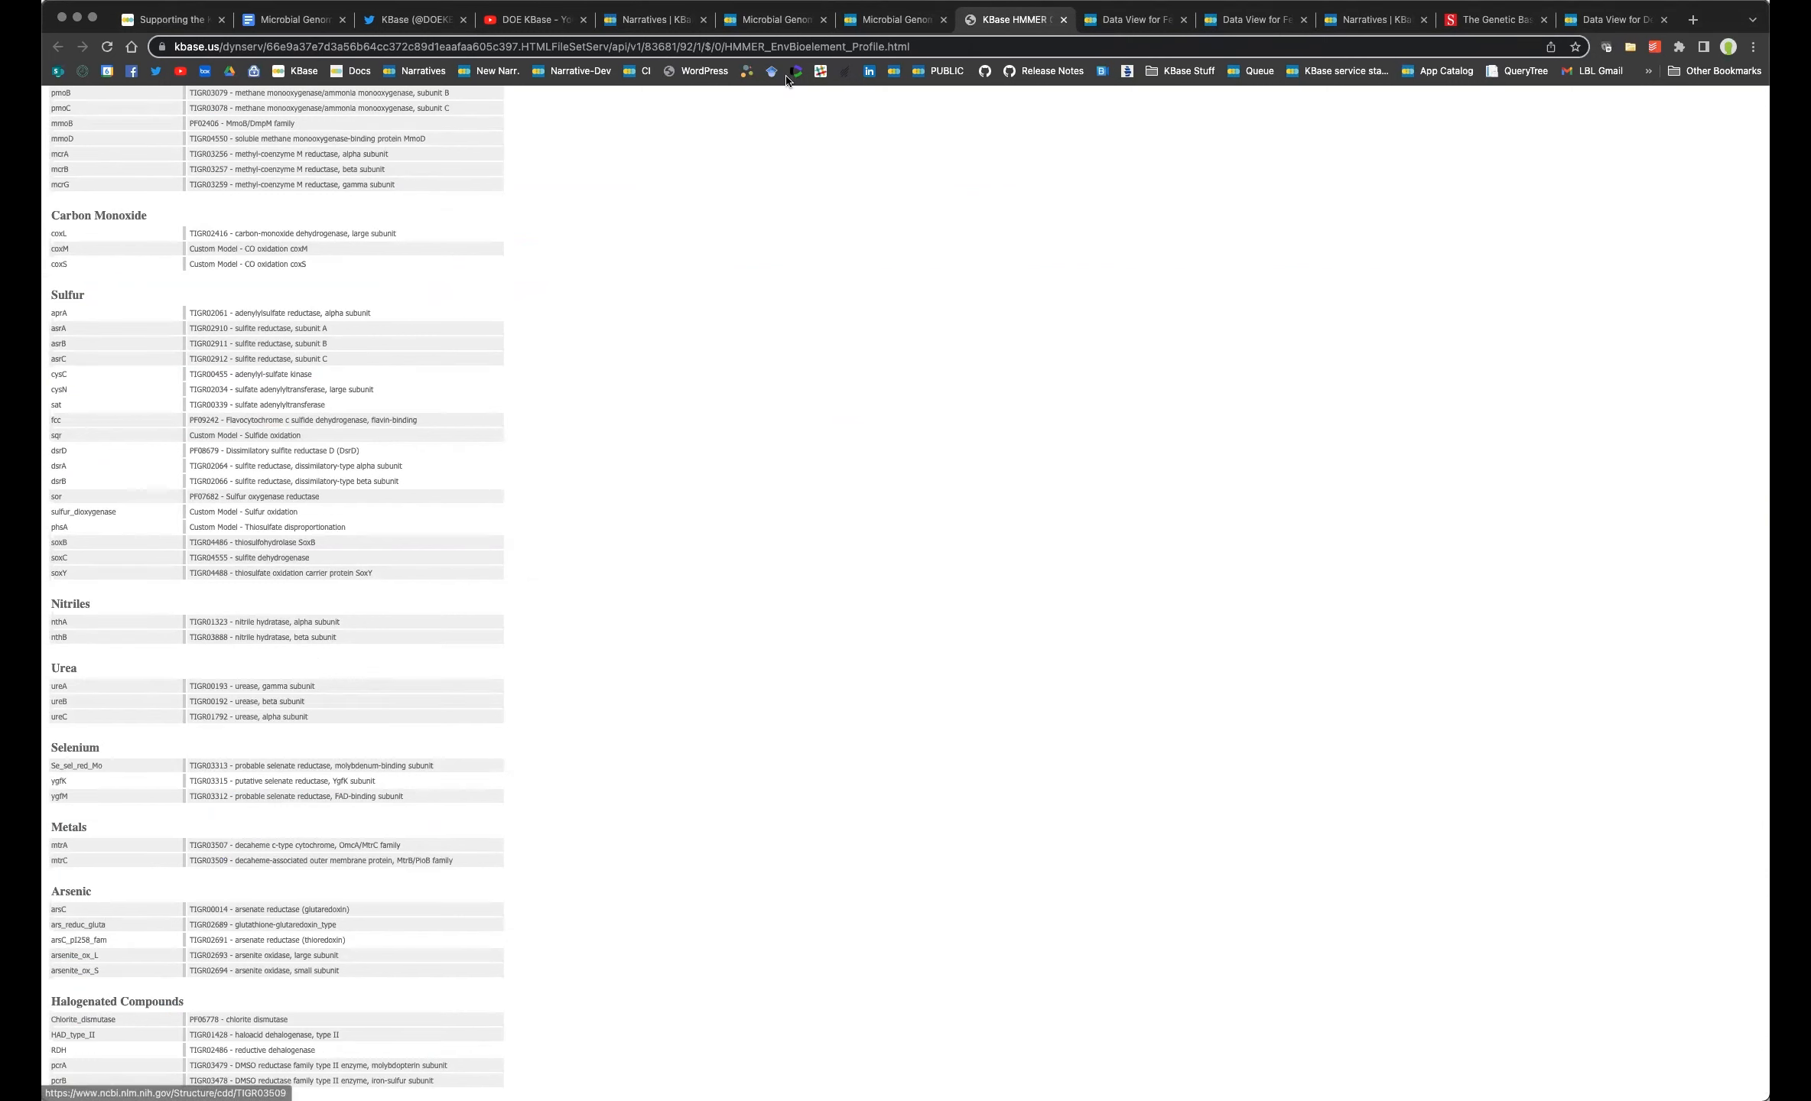
pyautogui.click(896, 25)
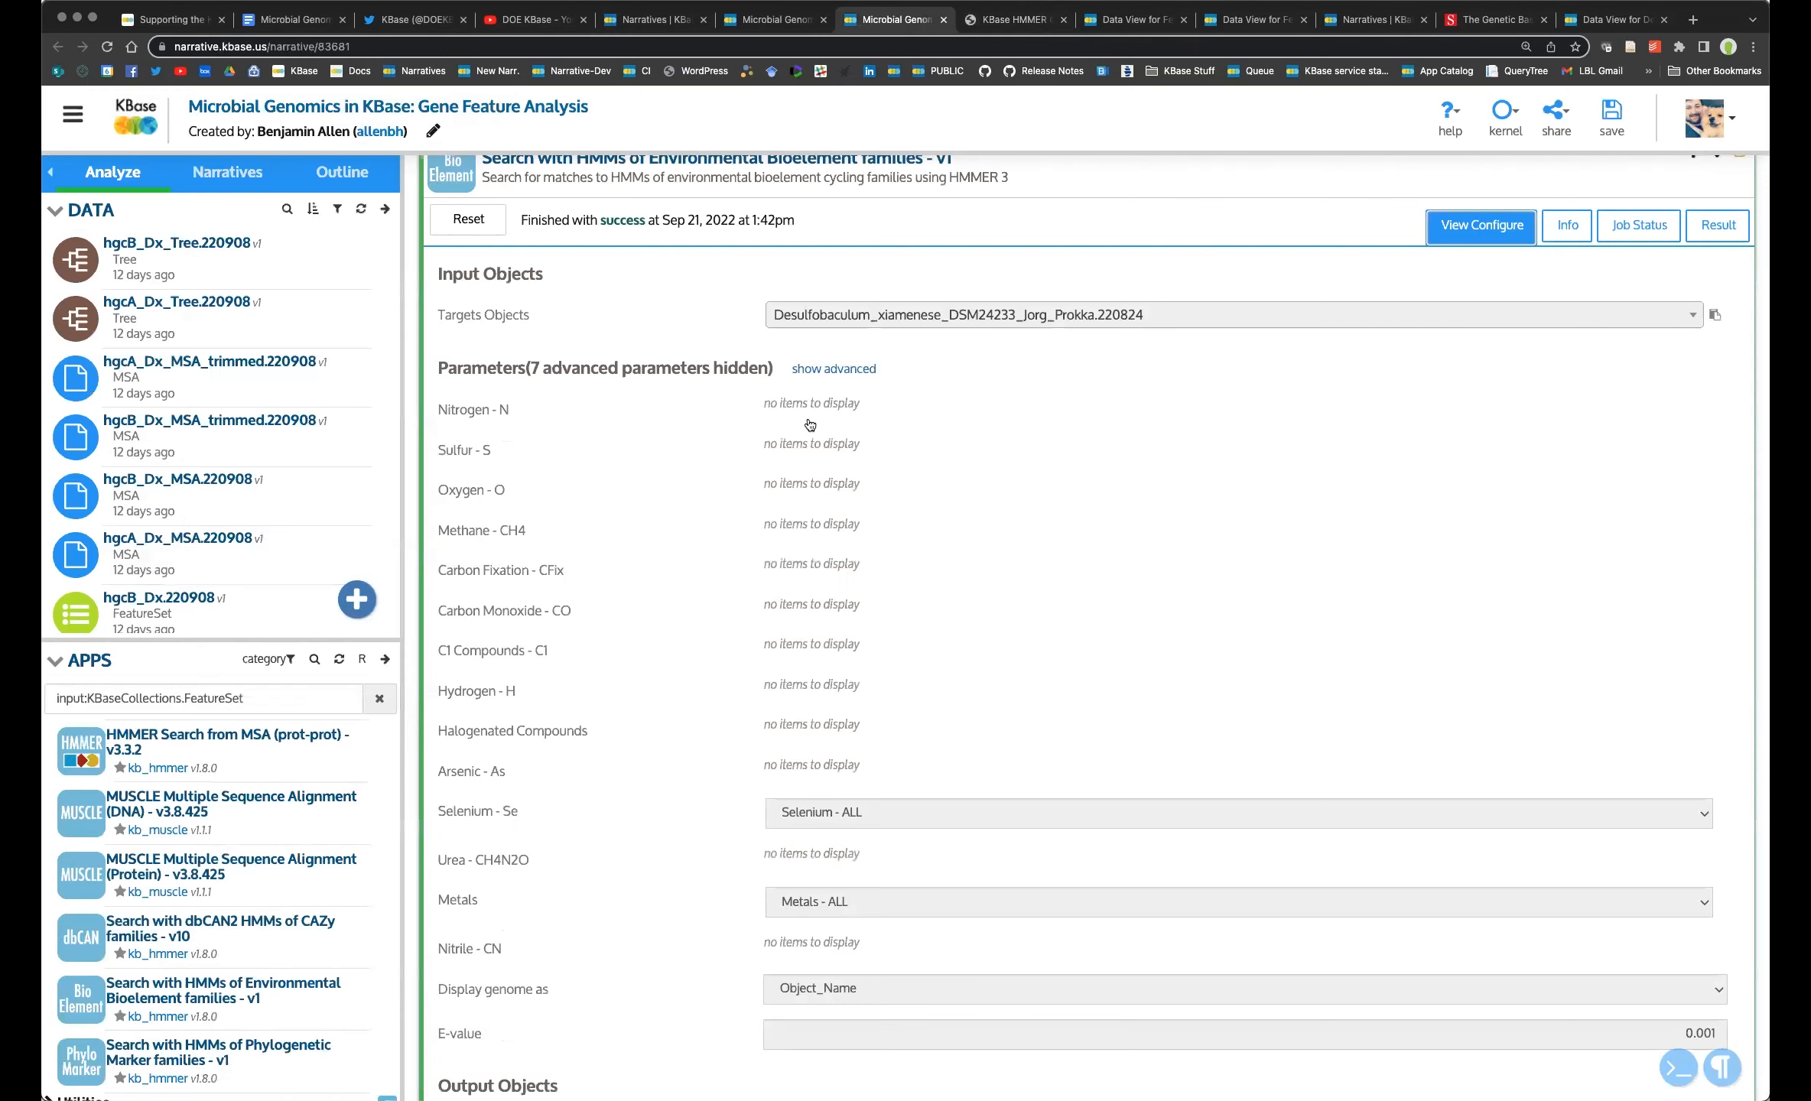
pyautogui.scroll(-5, 551, 611)
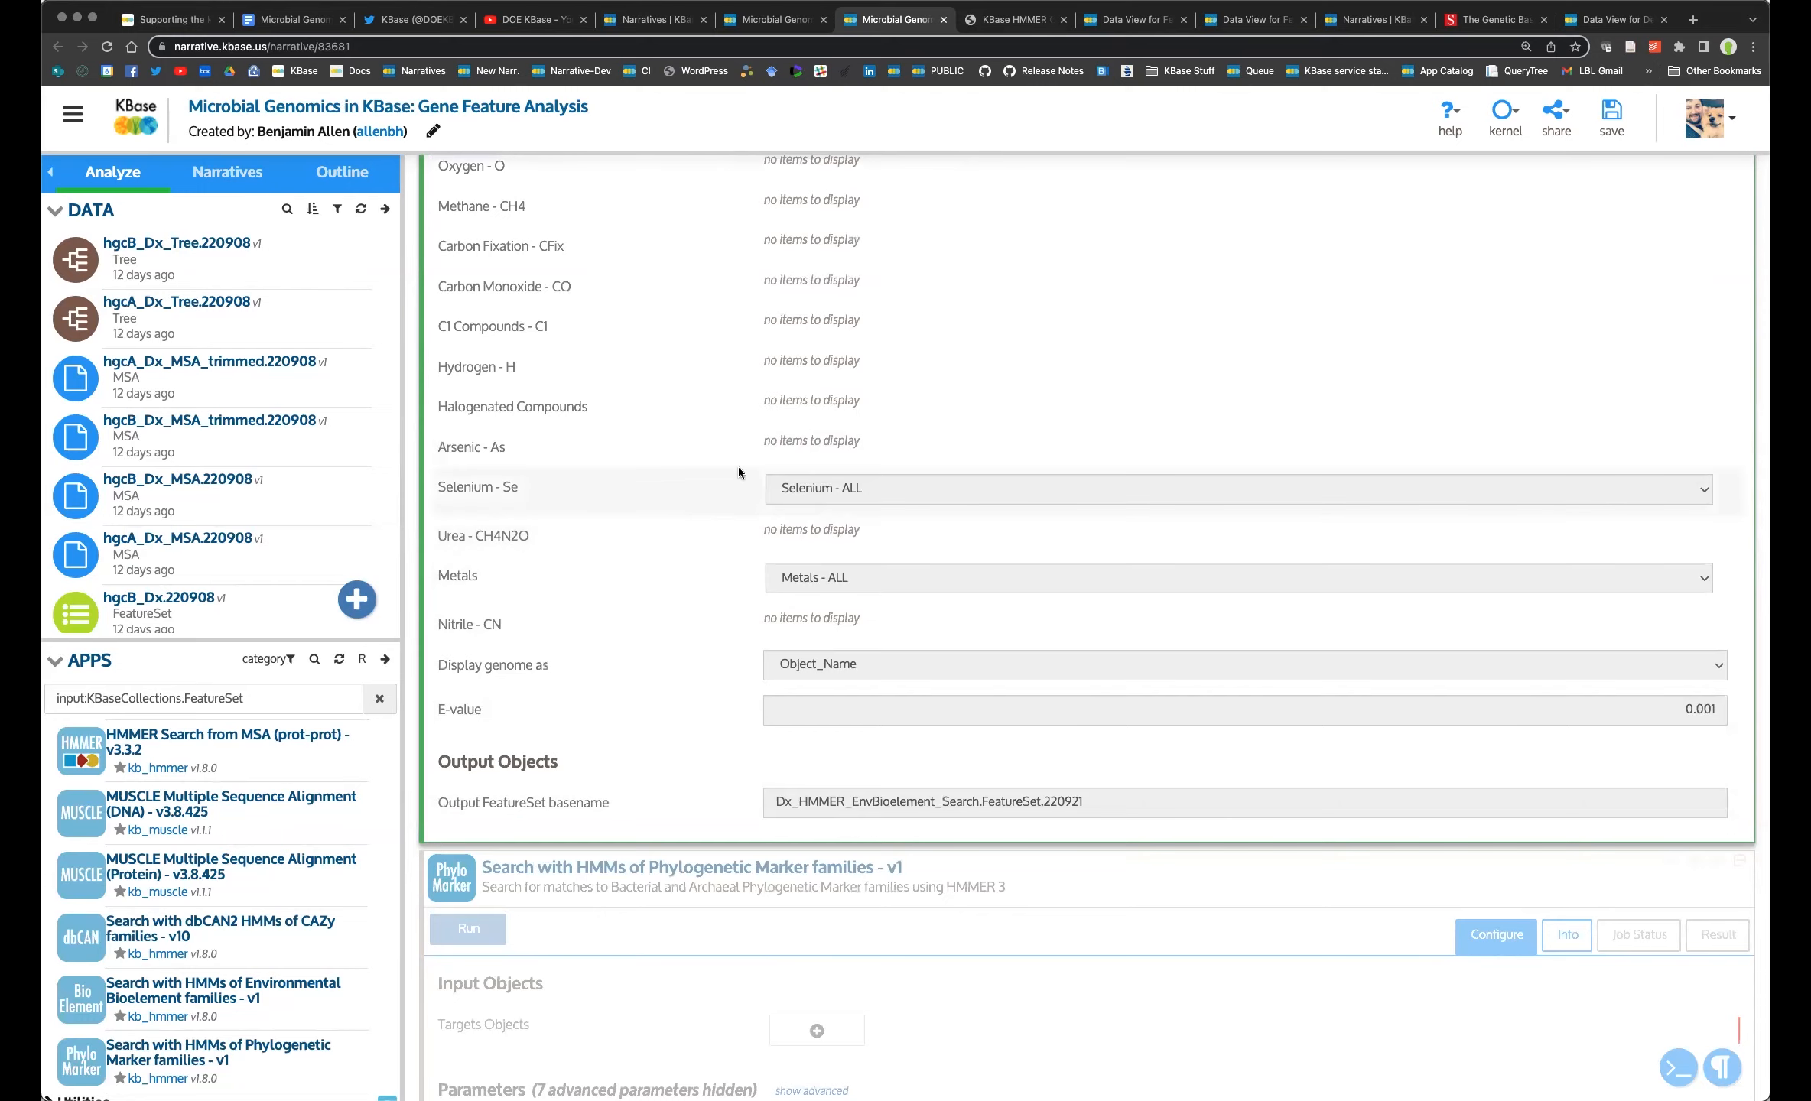
pyautogui.scroll(4, 738, 482)
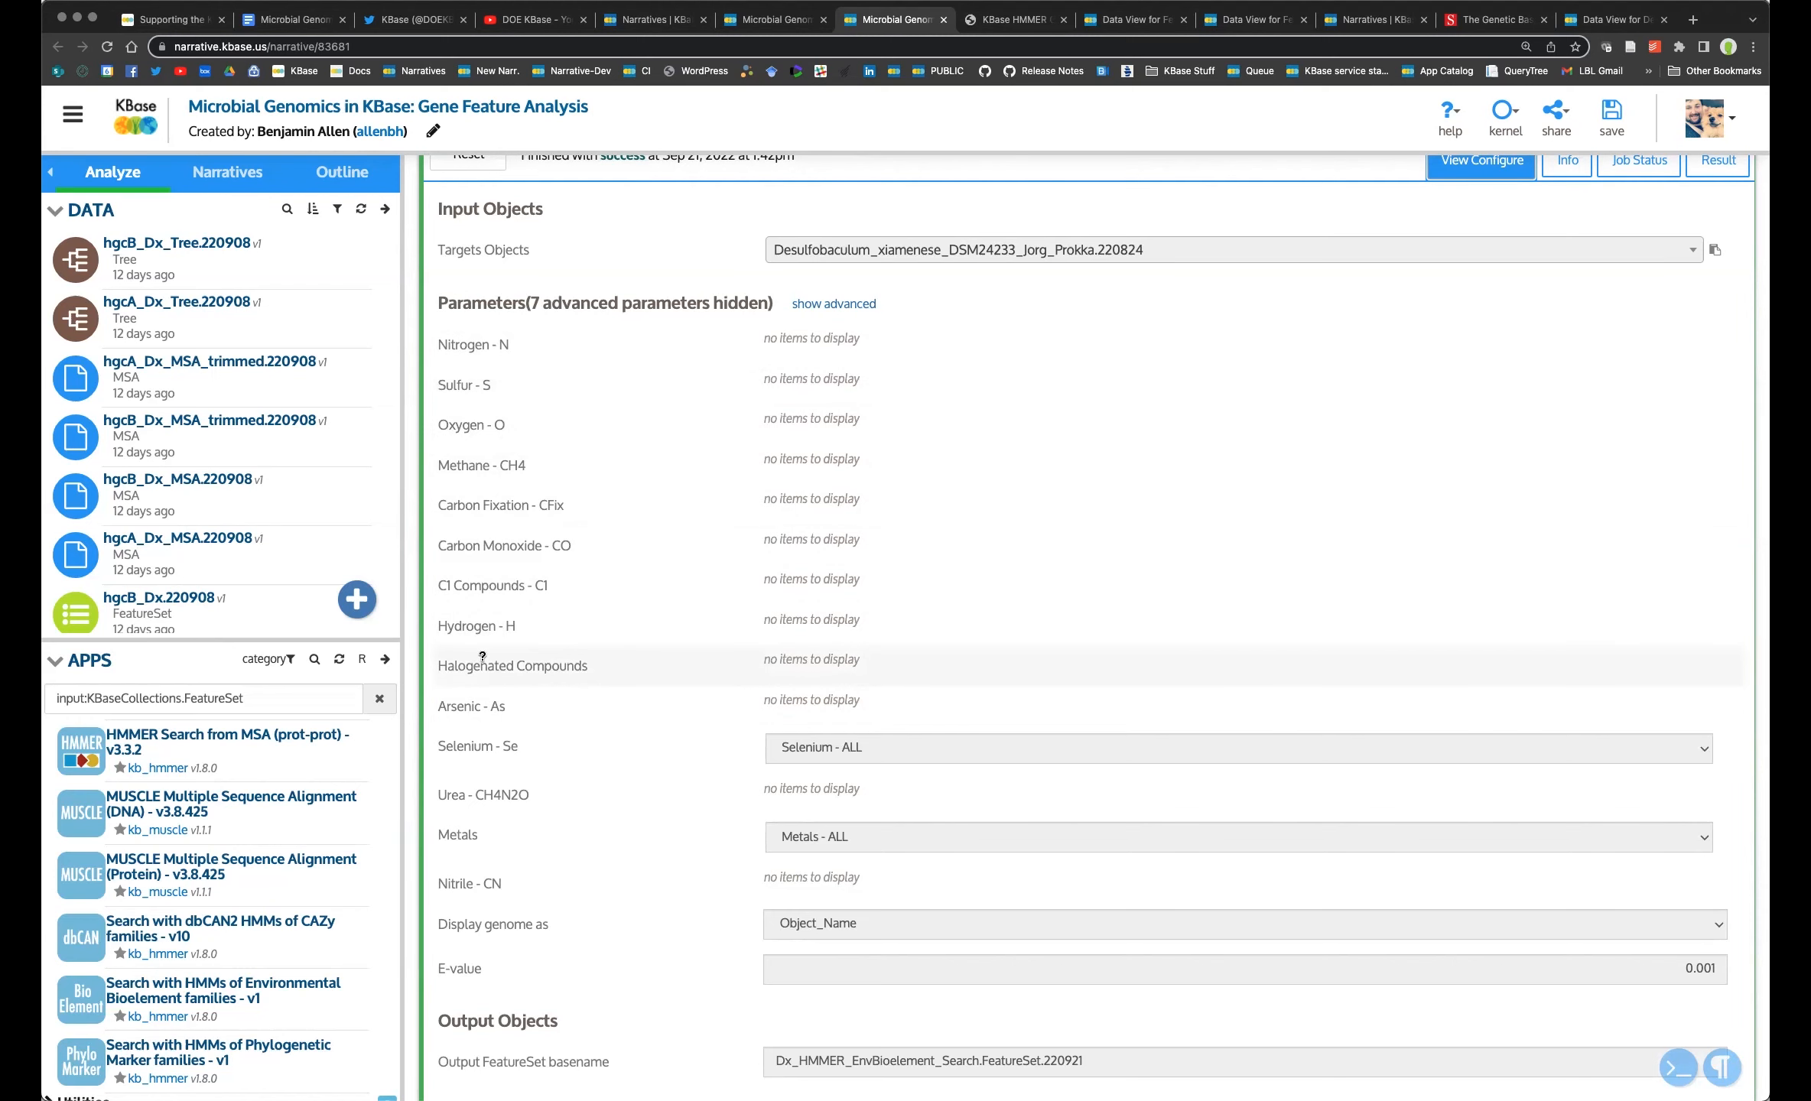
pyautogui.scroll(-3, 480, 652)
pyautogui.scroll(5, 474, 662)
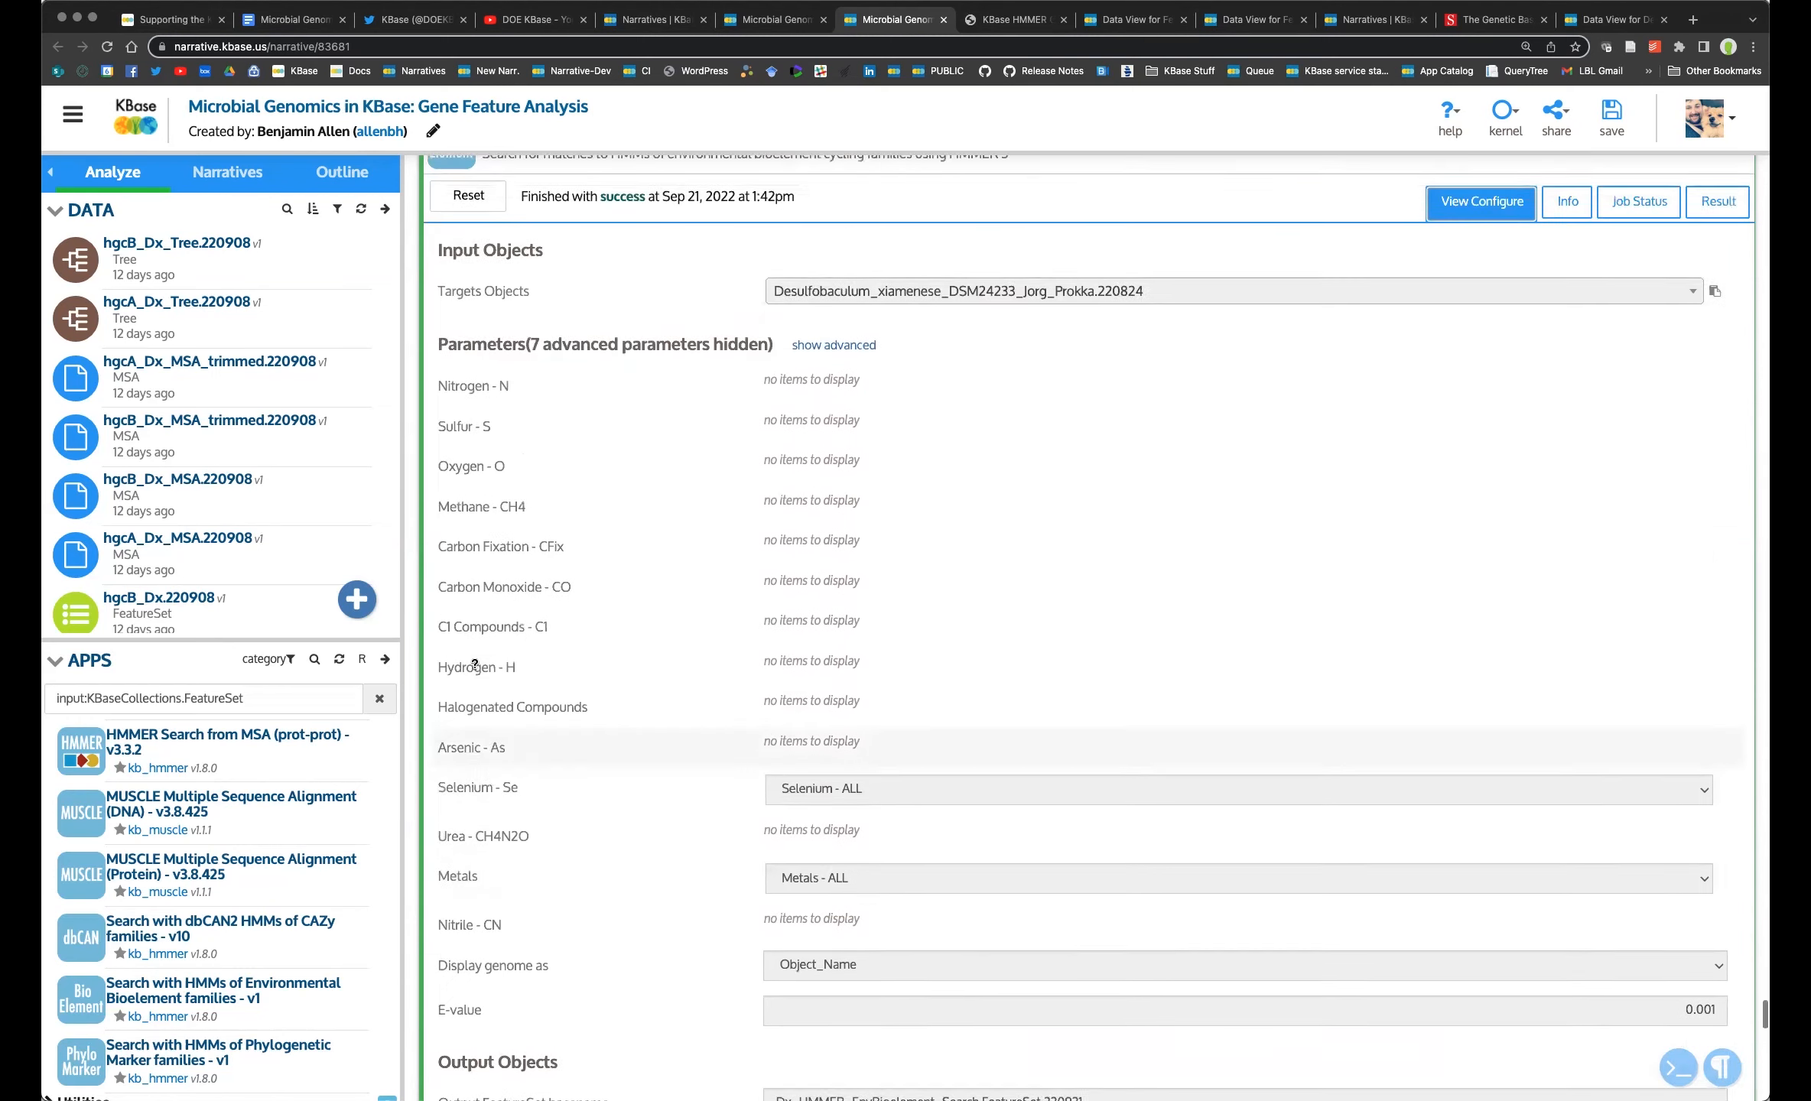
# Compare the configured families with the tabular profile in the separate Environmental Bioelement report, and return to the Narrative.
pyautogui.click(1008, 27)
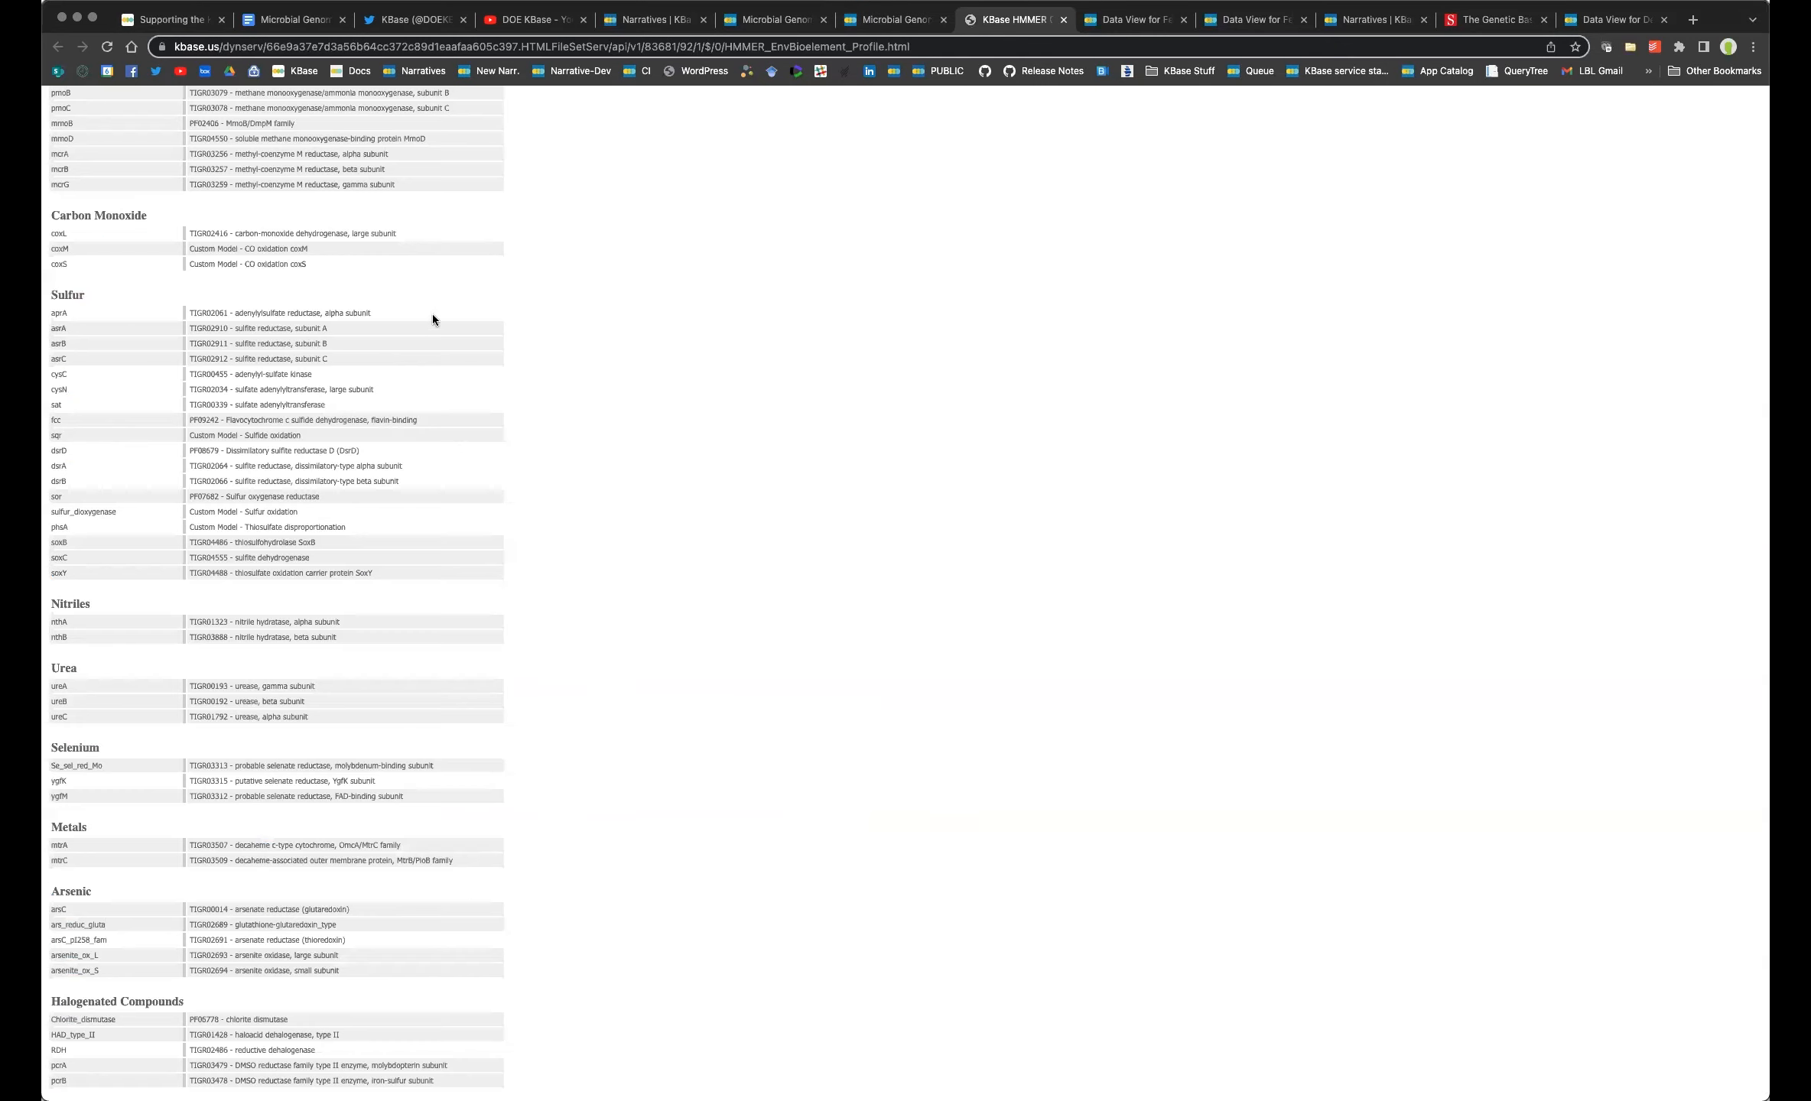
pyautogui.scroll(20, 432, 319)
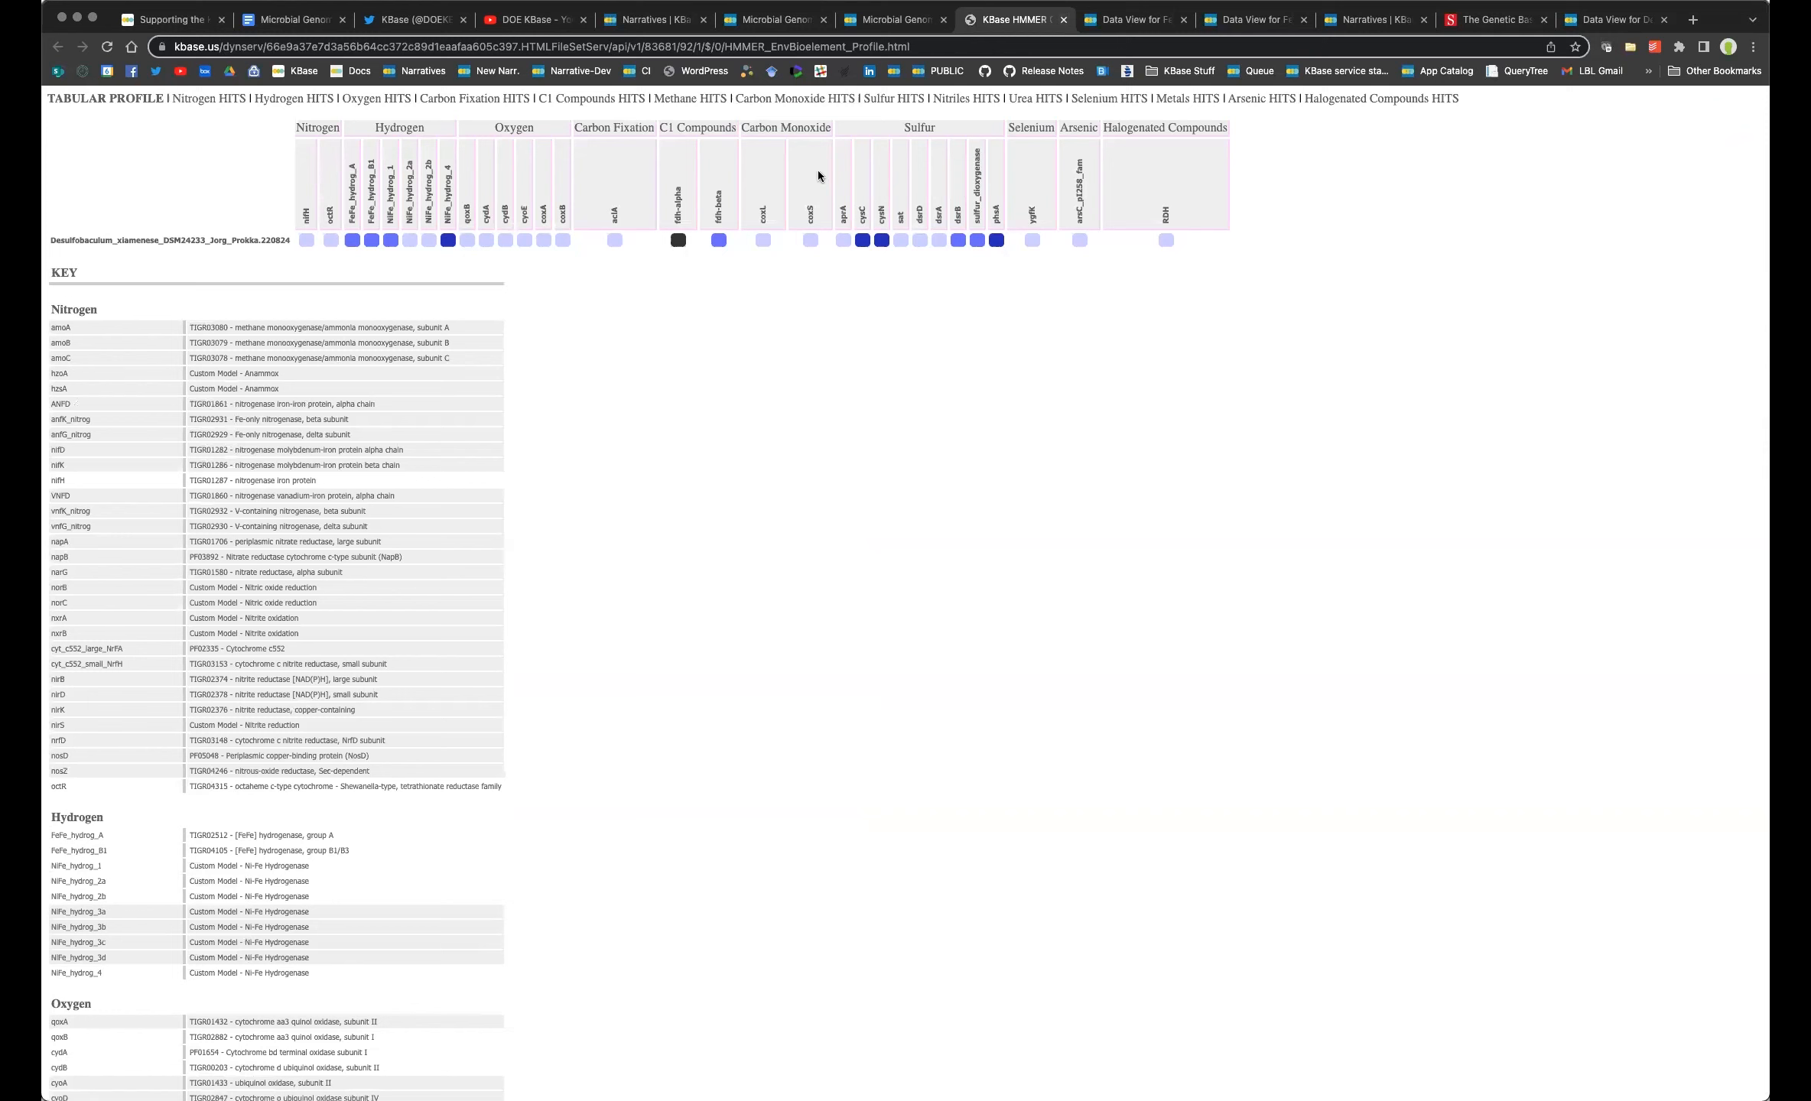
pyautogui.click(893, 29)
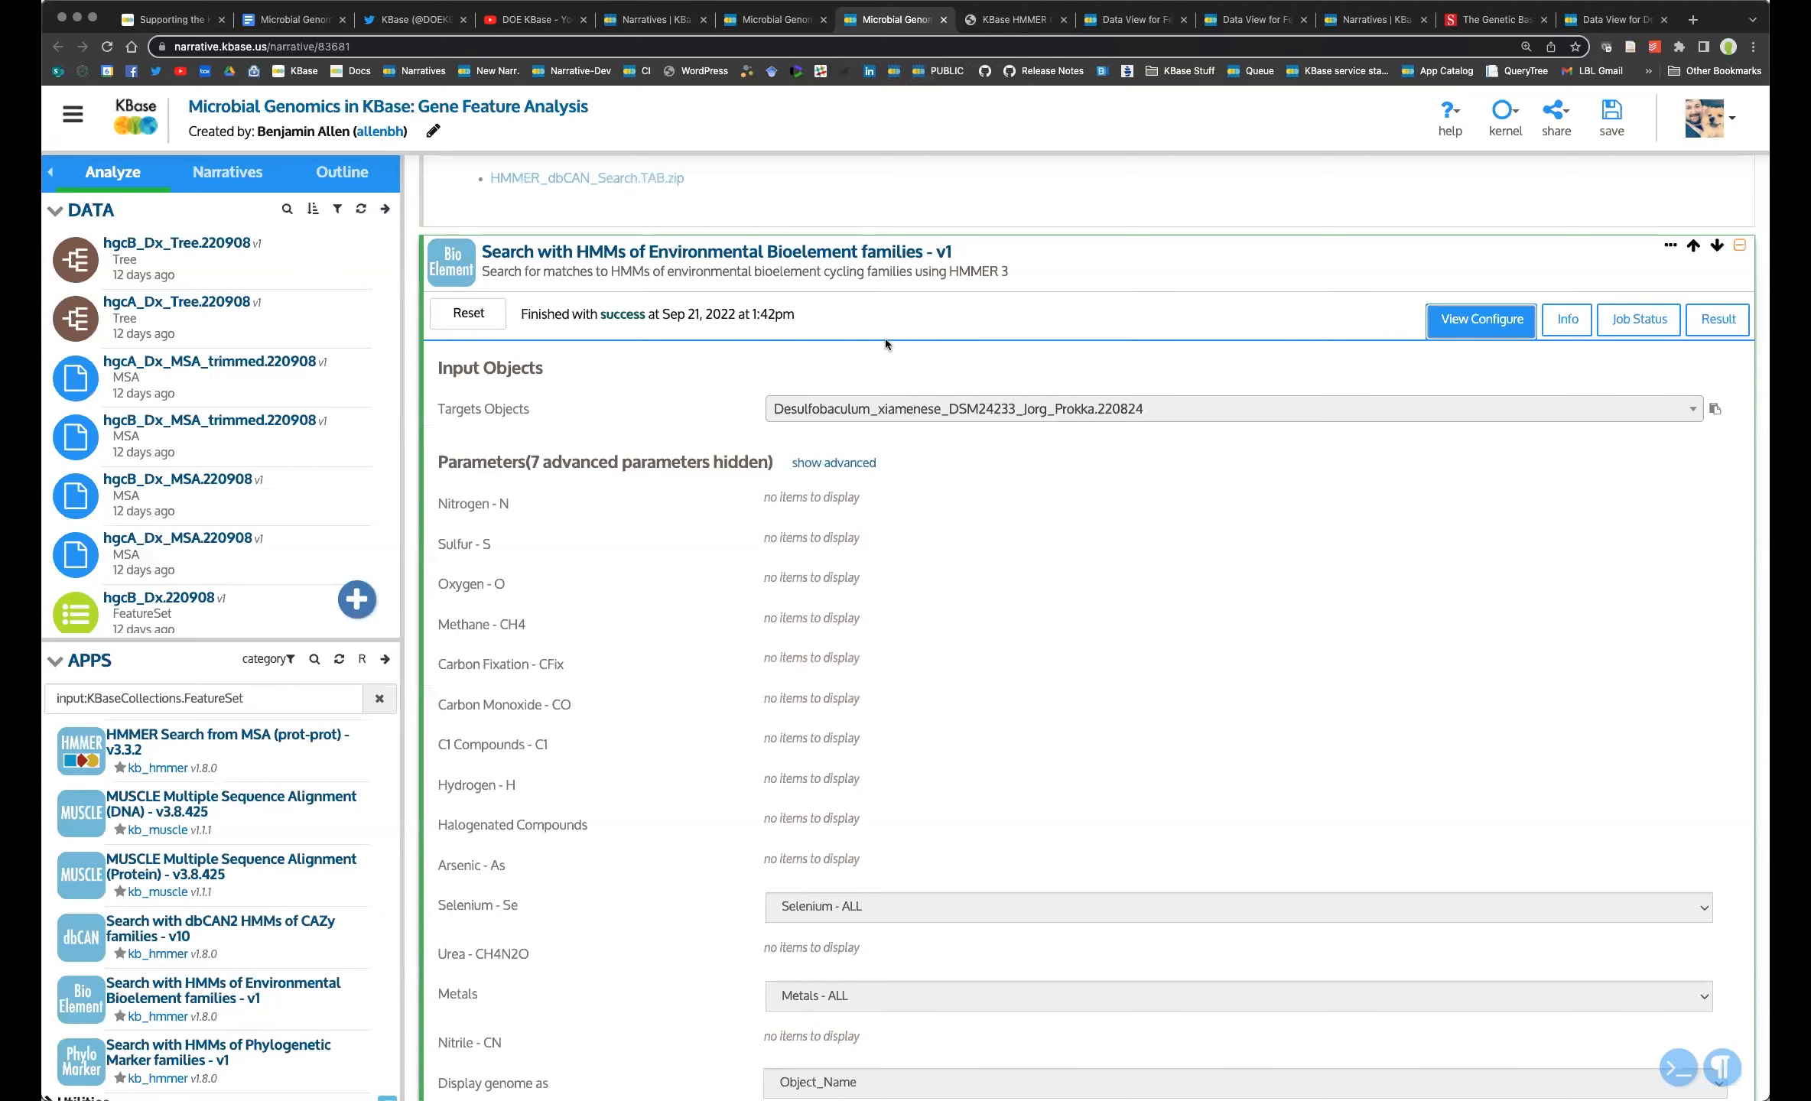
# Review the dbCAN2 search's embedded report, examining its tabular profile and the Cellulosome and Glycoside Hydrolases key.
pyautogui.scroll(-5, 882, 339)
pyautogui.scroll(14, 880, 340)
pyautogui.click(636, 363)
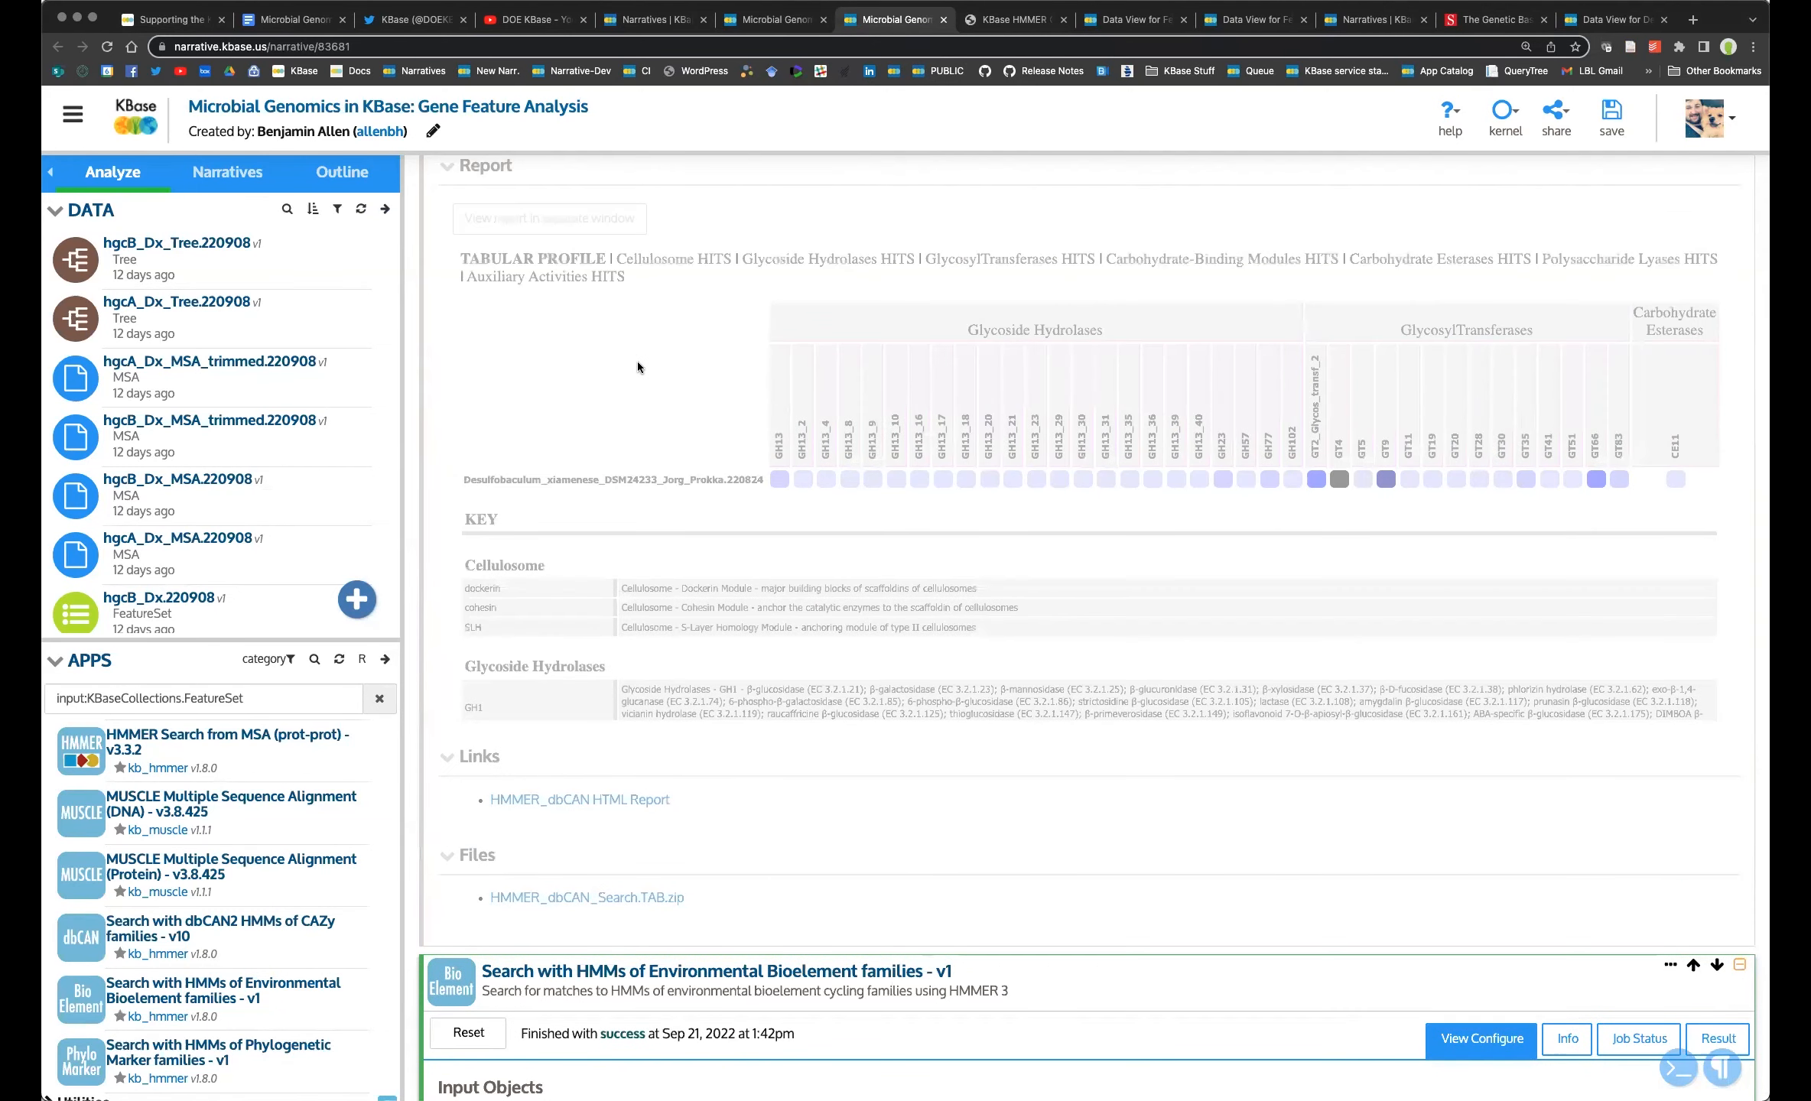
pyautogui.scroll(3, 637, 362)
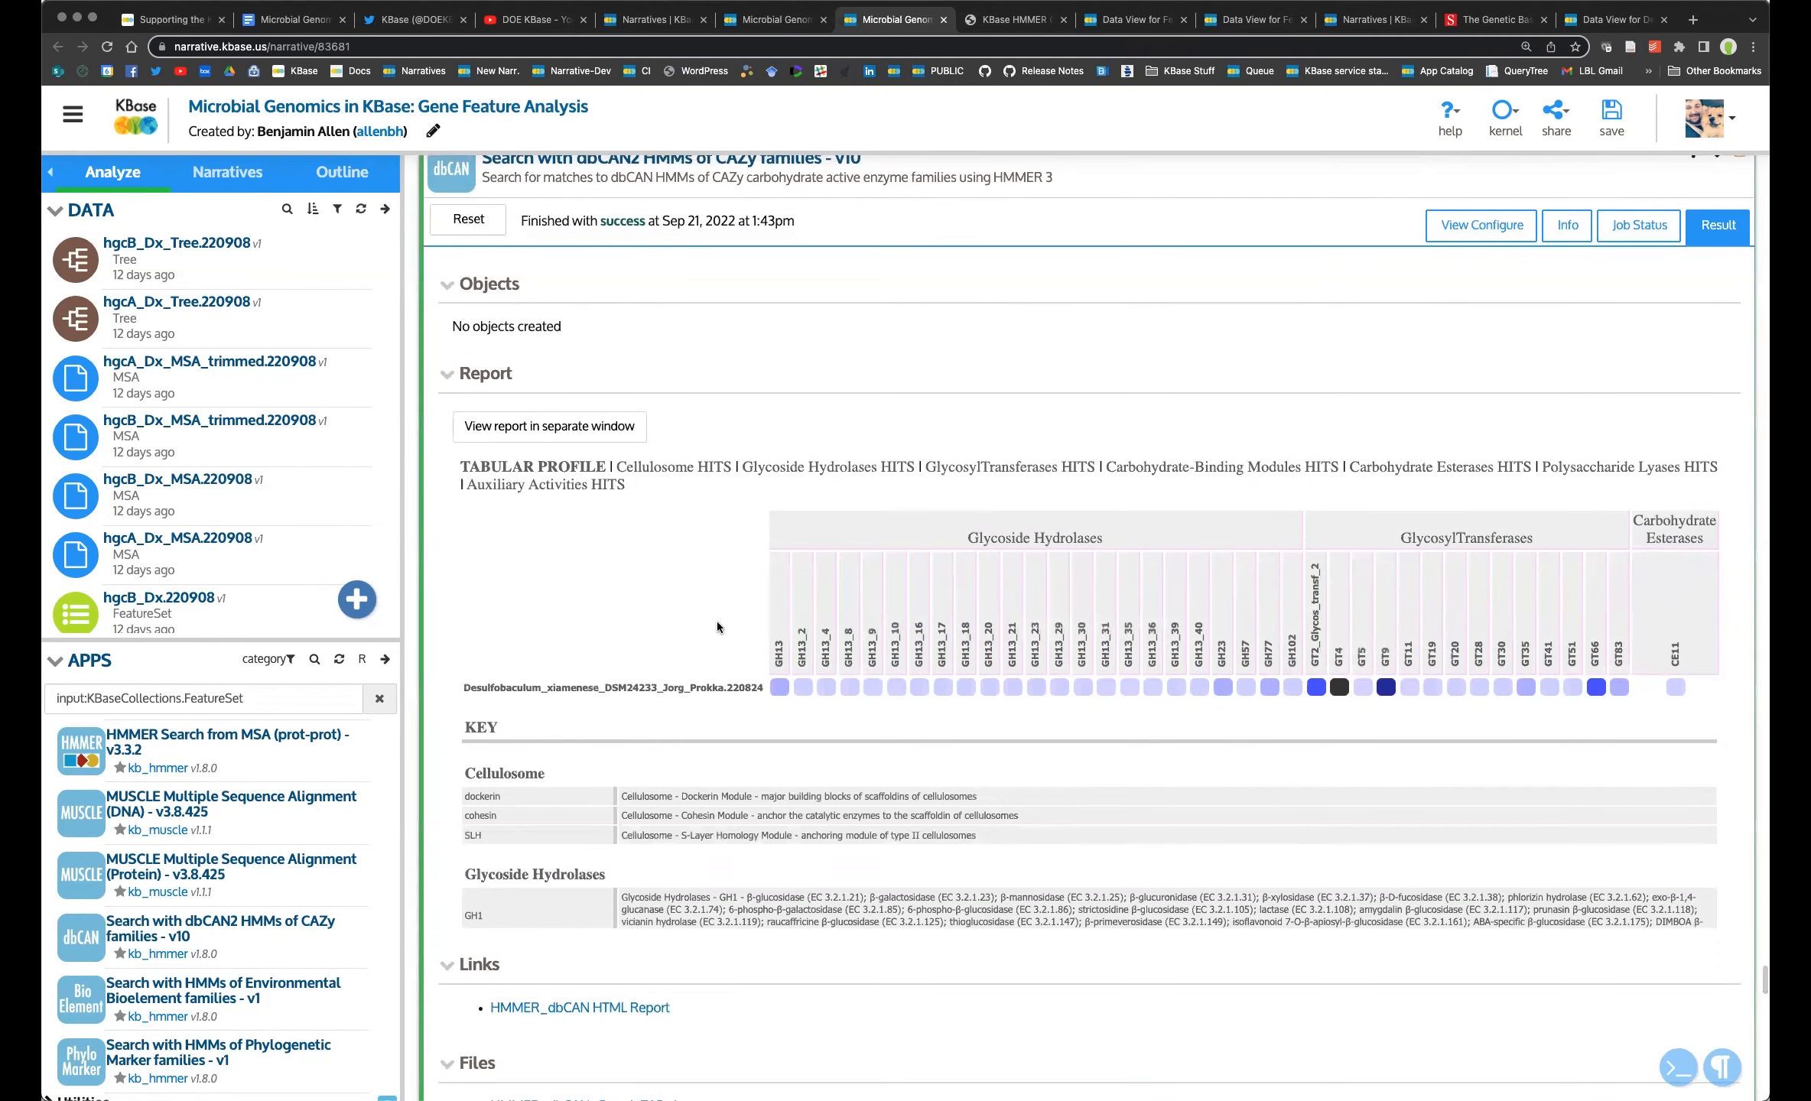
pyautogui.scroll(-5, 822, 835)
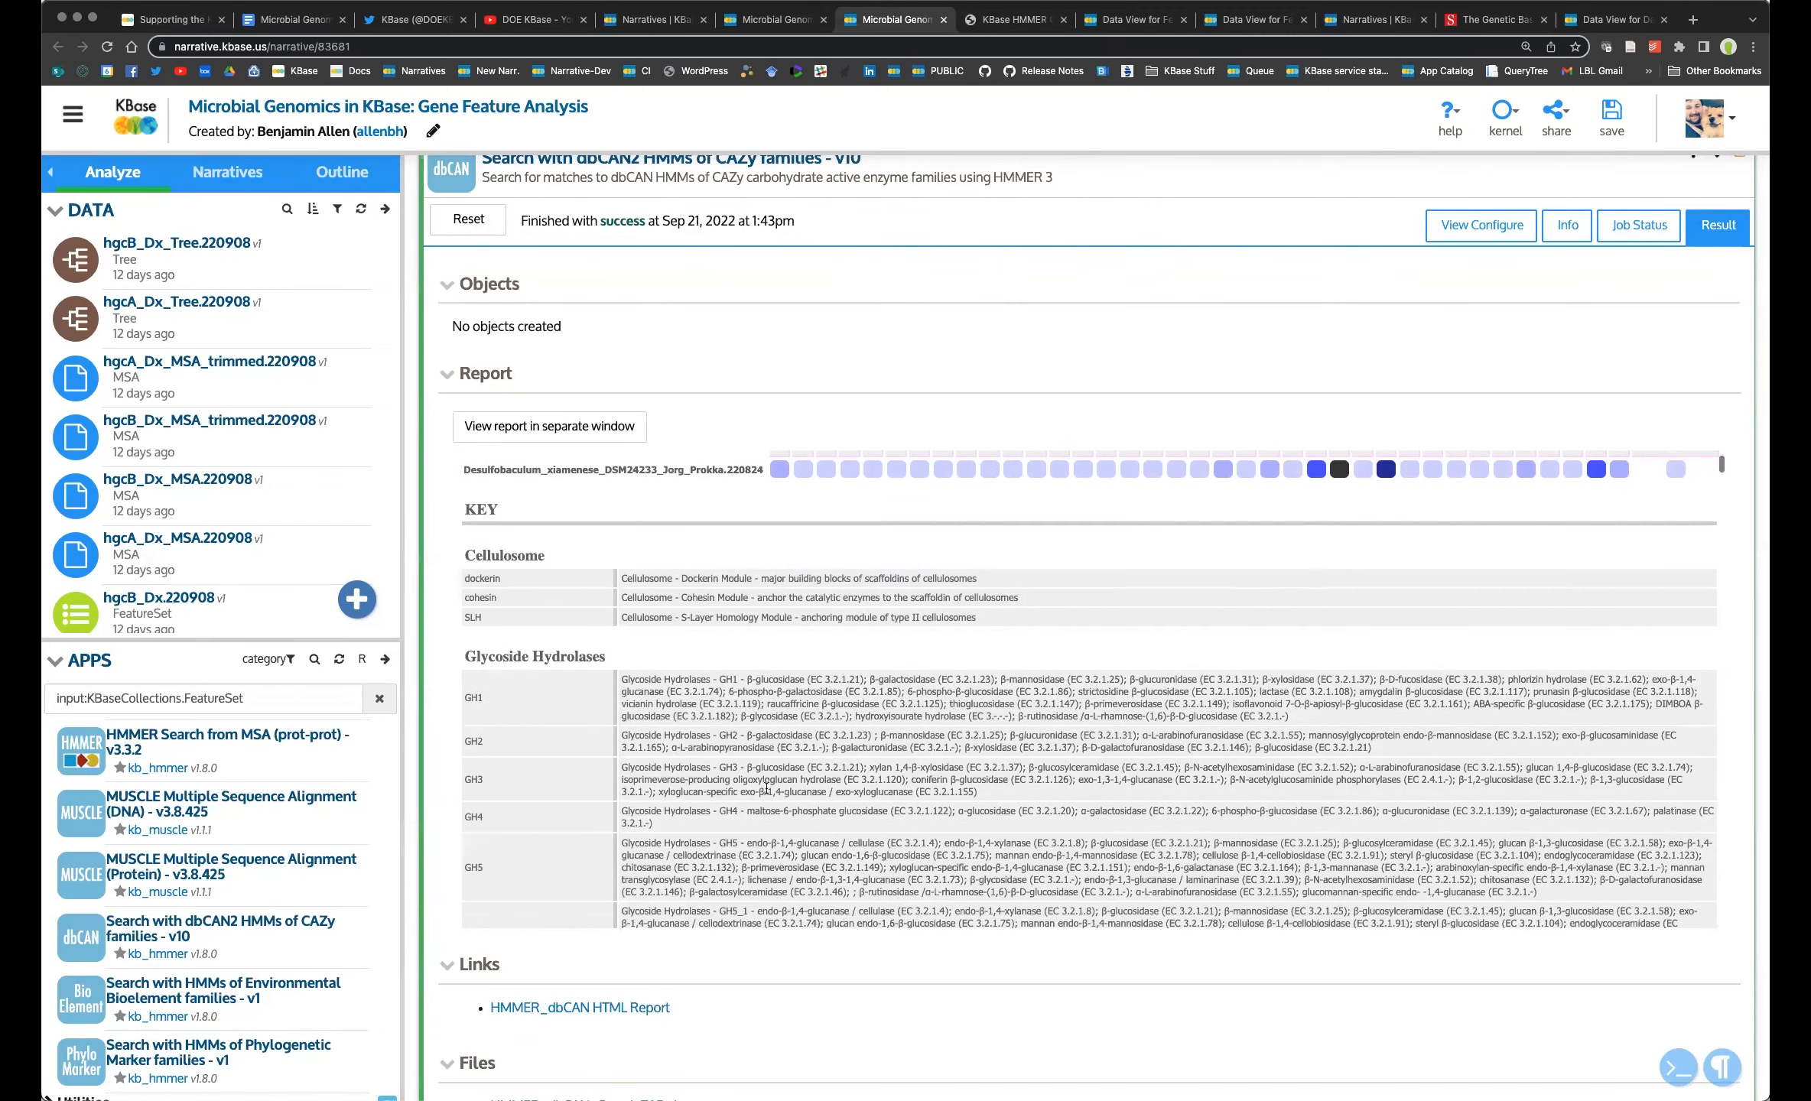
pyautogui.scroll(-20, 766, 787)
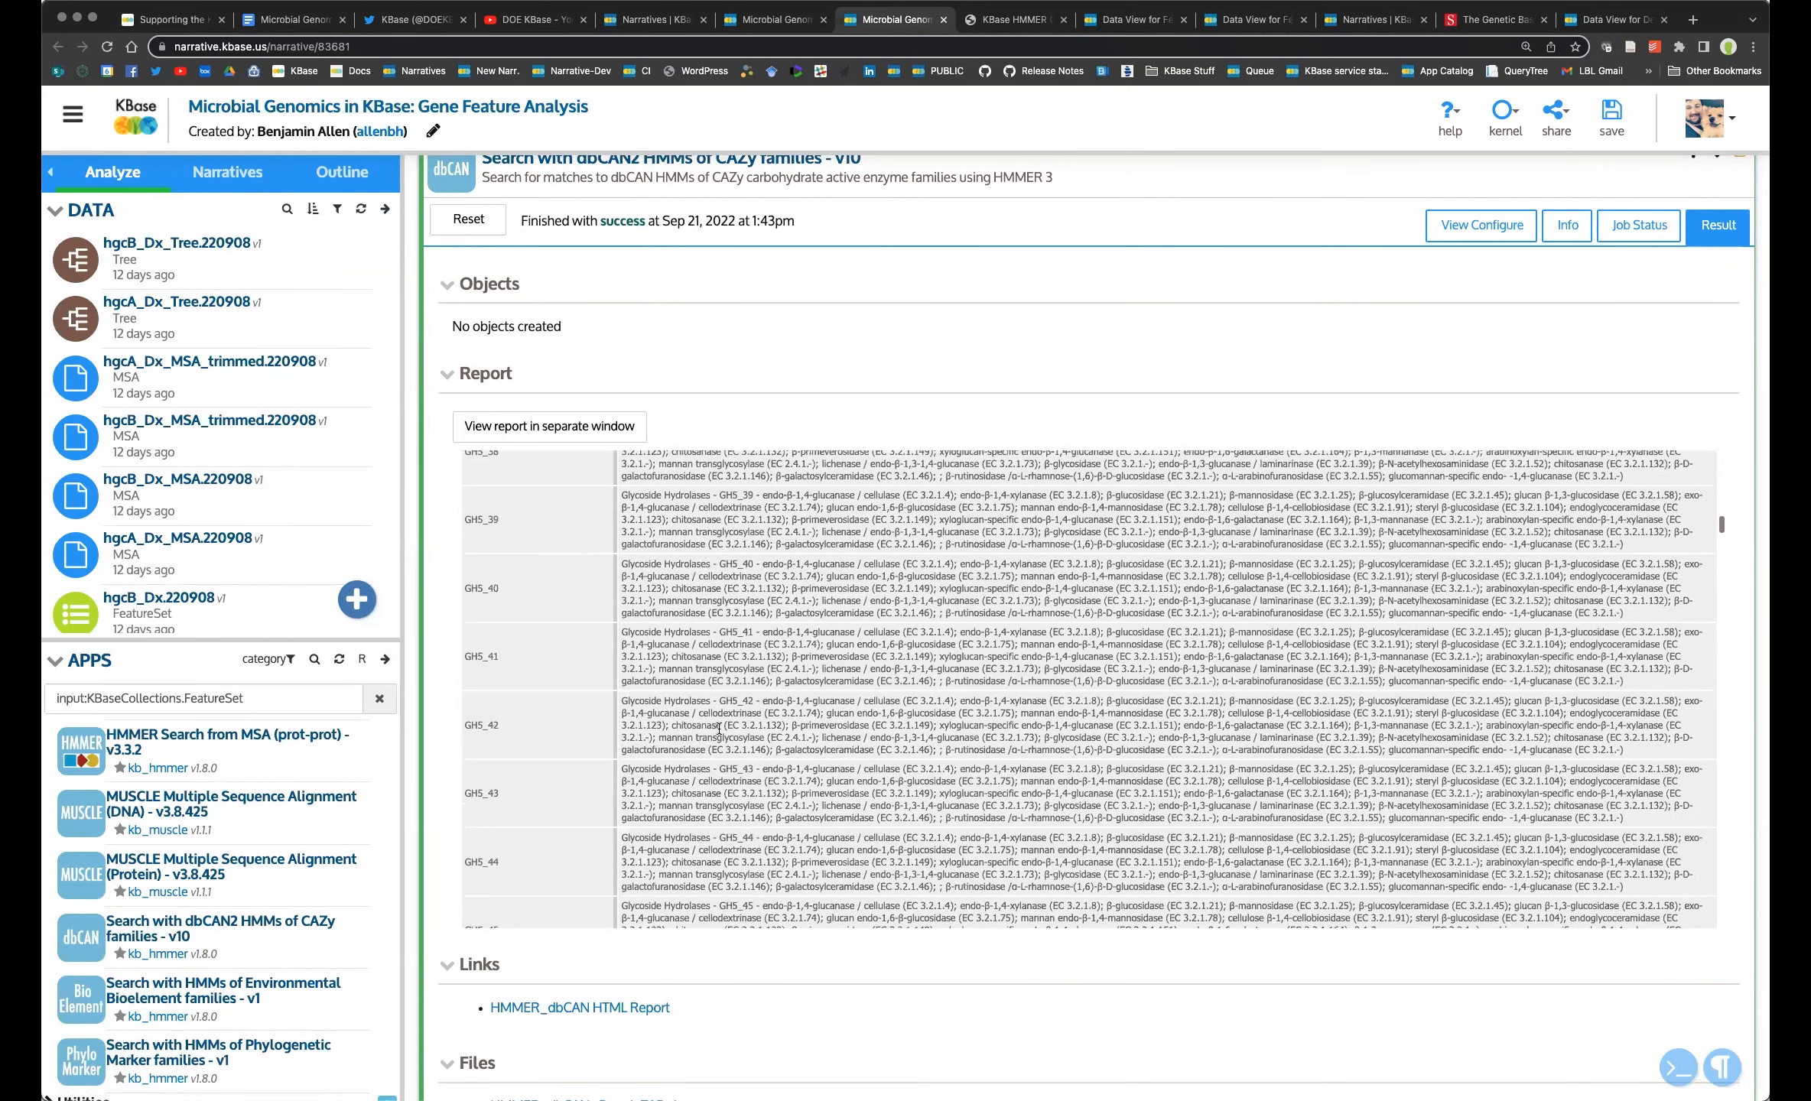
# Look through the remaining Glycoside Hydrolases key, links and files of the dbCAN2 search's report.
pyautogui.scroll(-15, 697, 388)
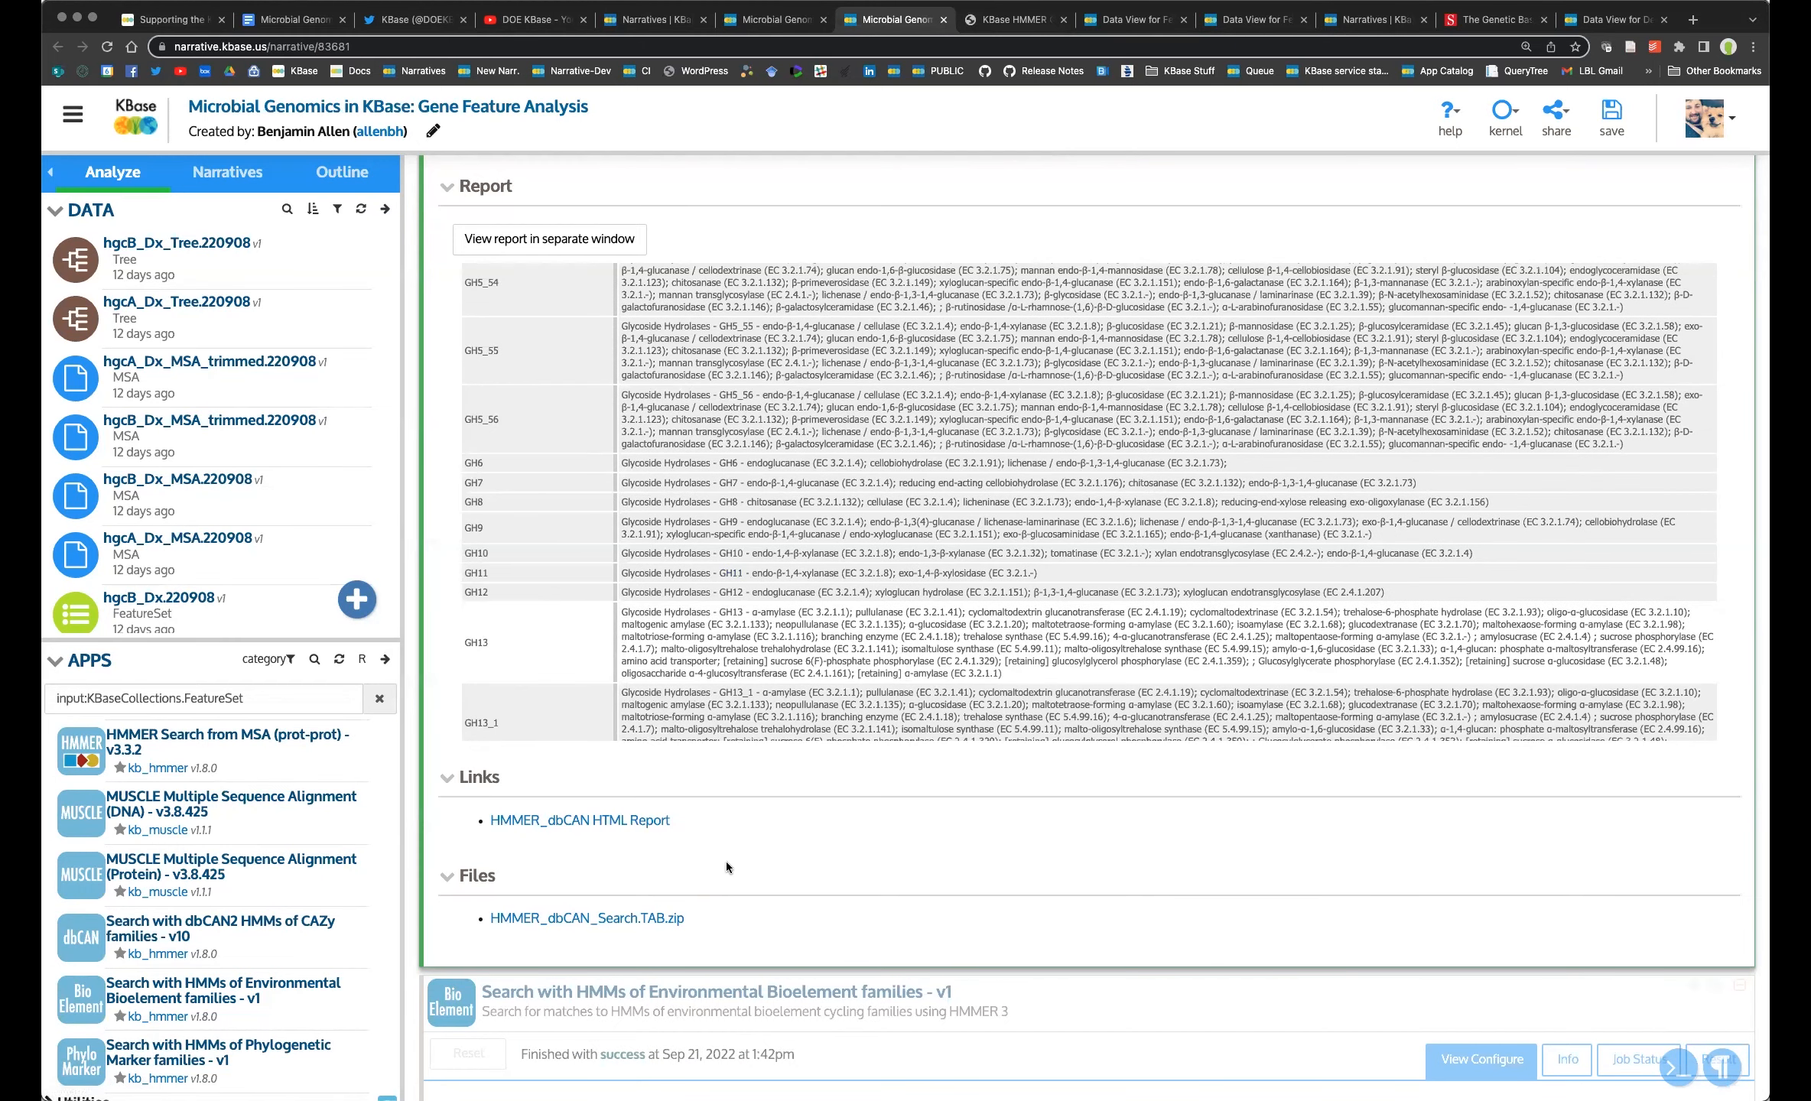
pyautogui.scroll(-2, 731, 847)
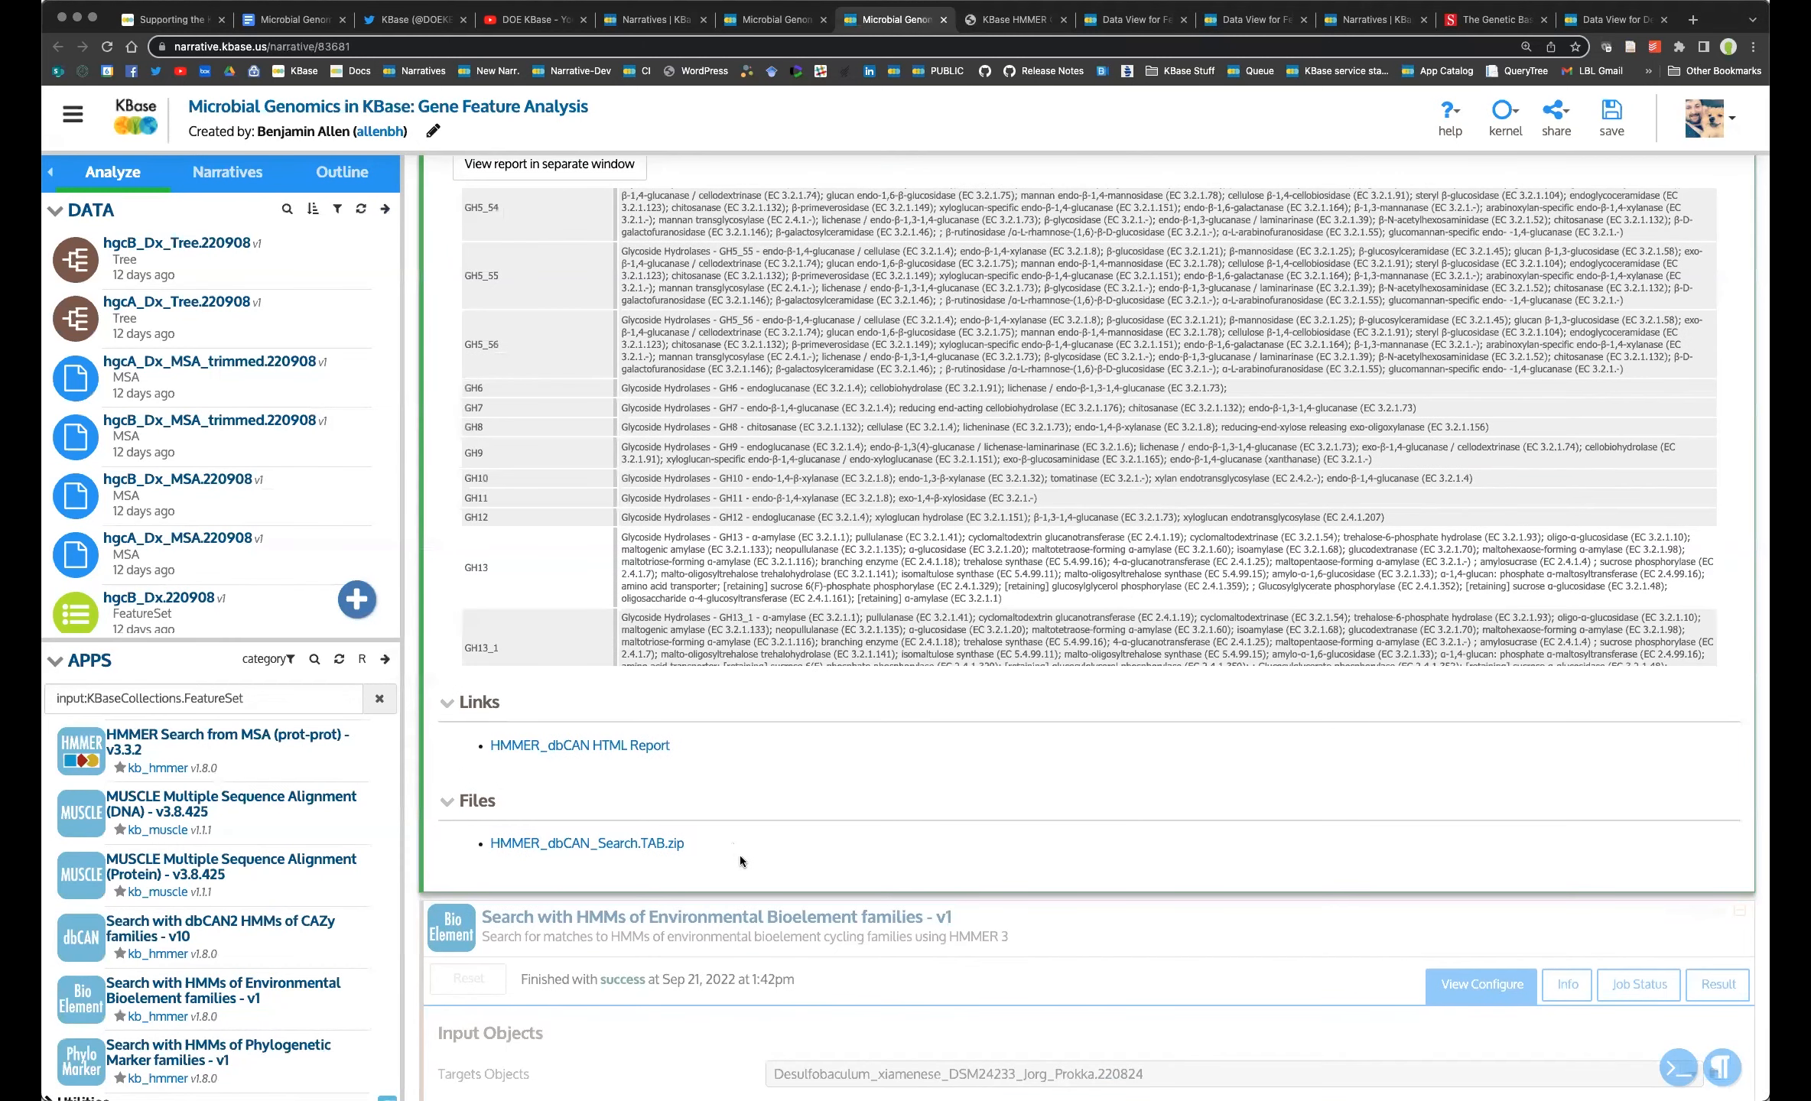
pyautogui.scroll(-12, 734, 832)
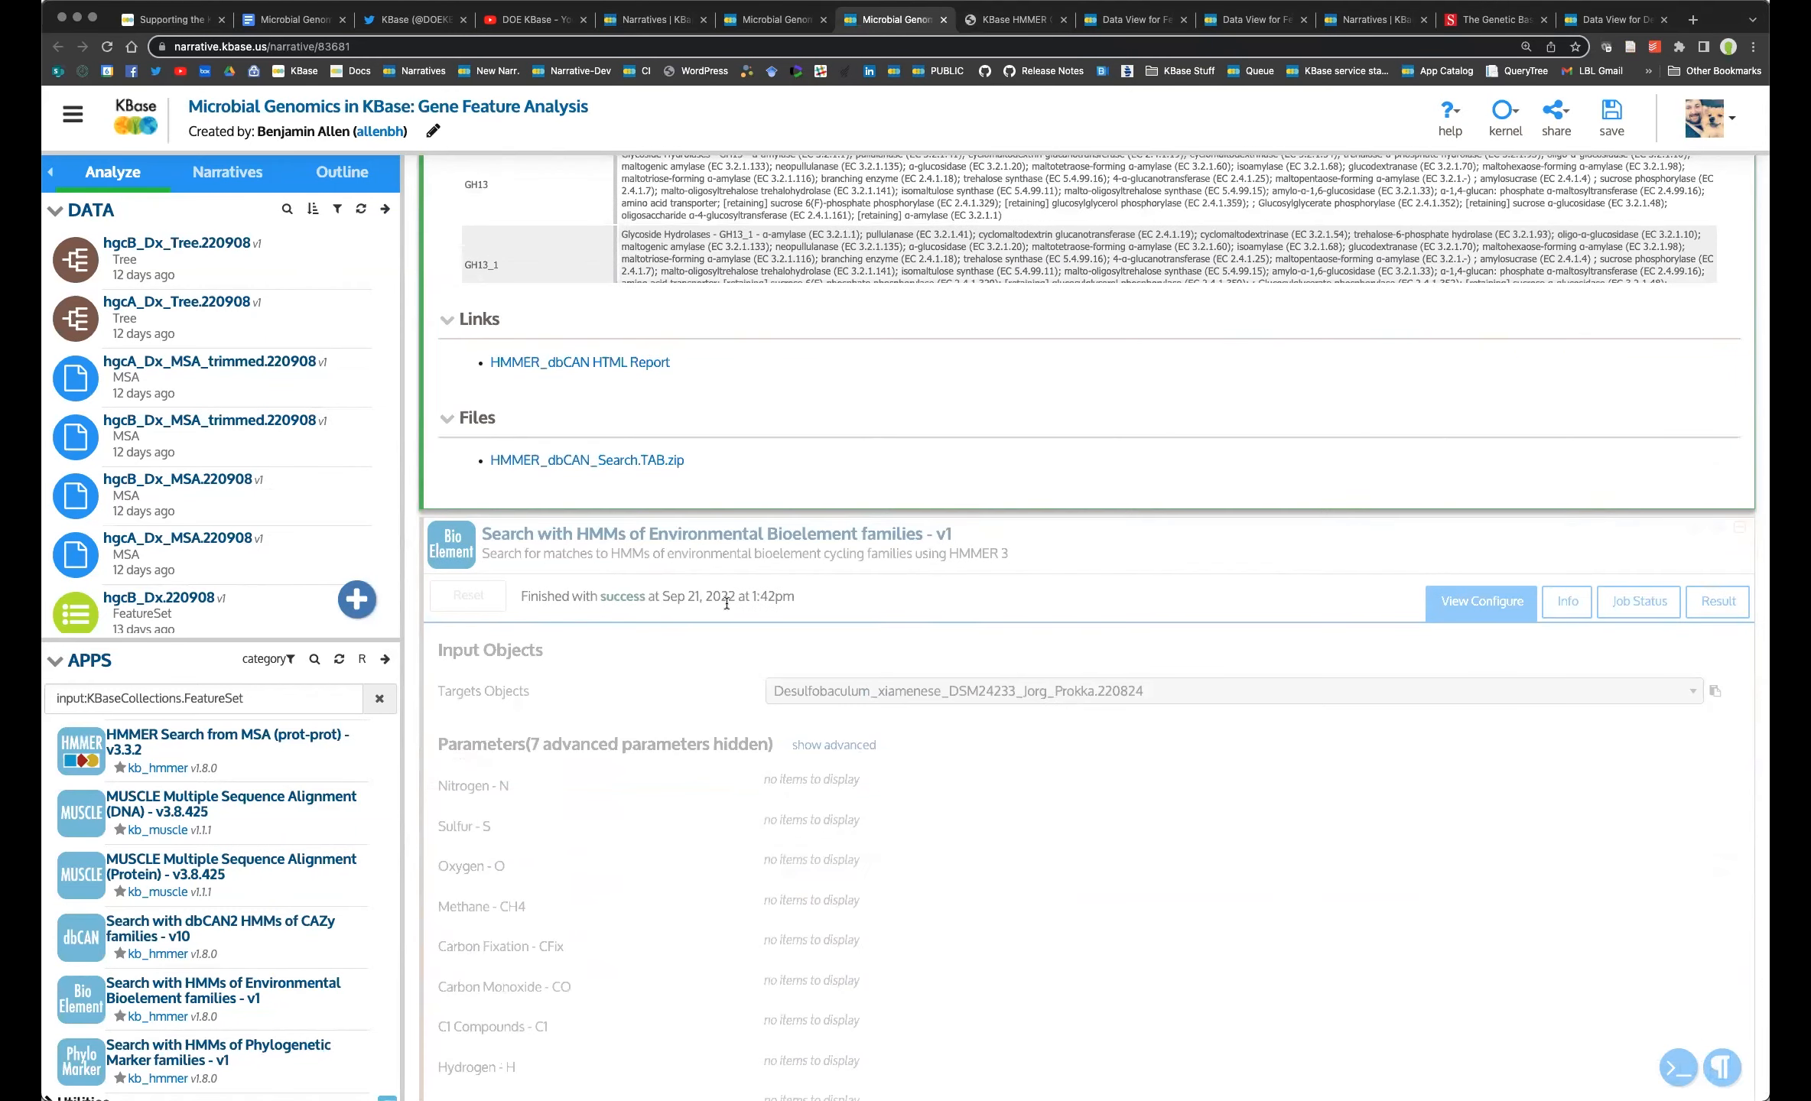
# Examine the Environmental Bioelement search's settings and the unconfigured Phylogenetic Marker families search below it.
pyautogui.click(493, 746)
pyautogui.scroll(-18, 493, 746)
pyautogui.click(710, 686)
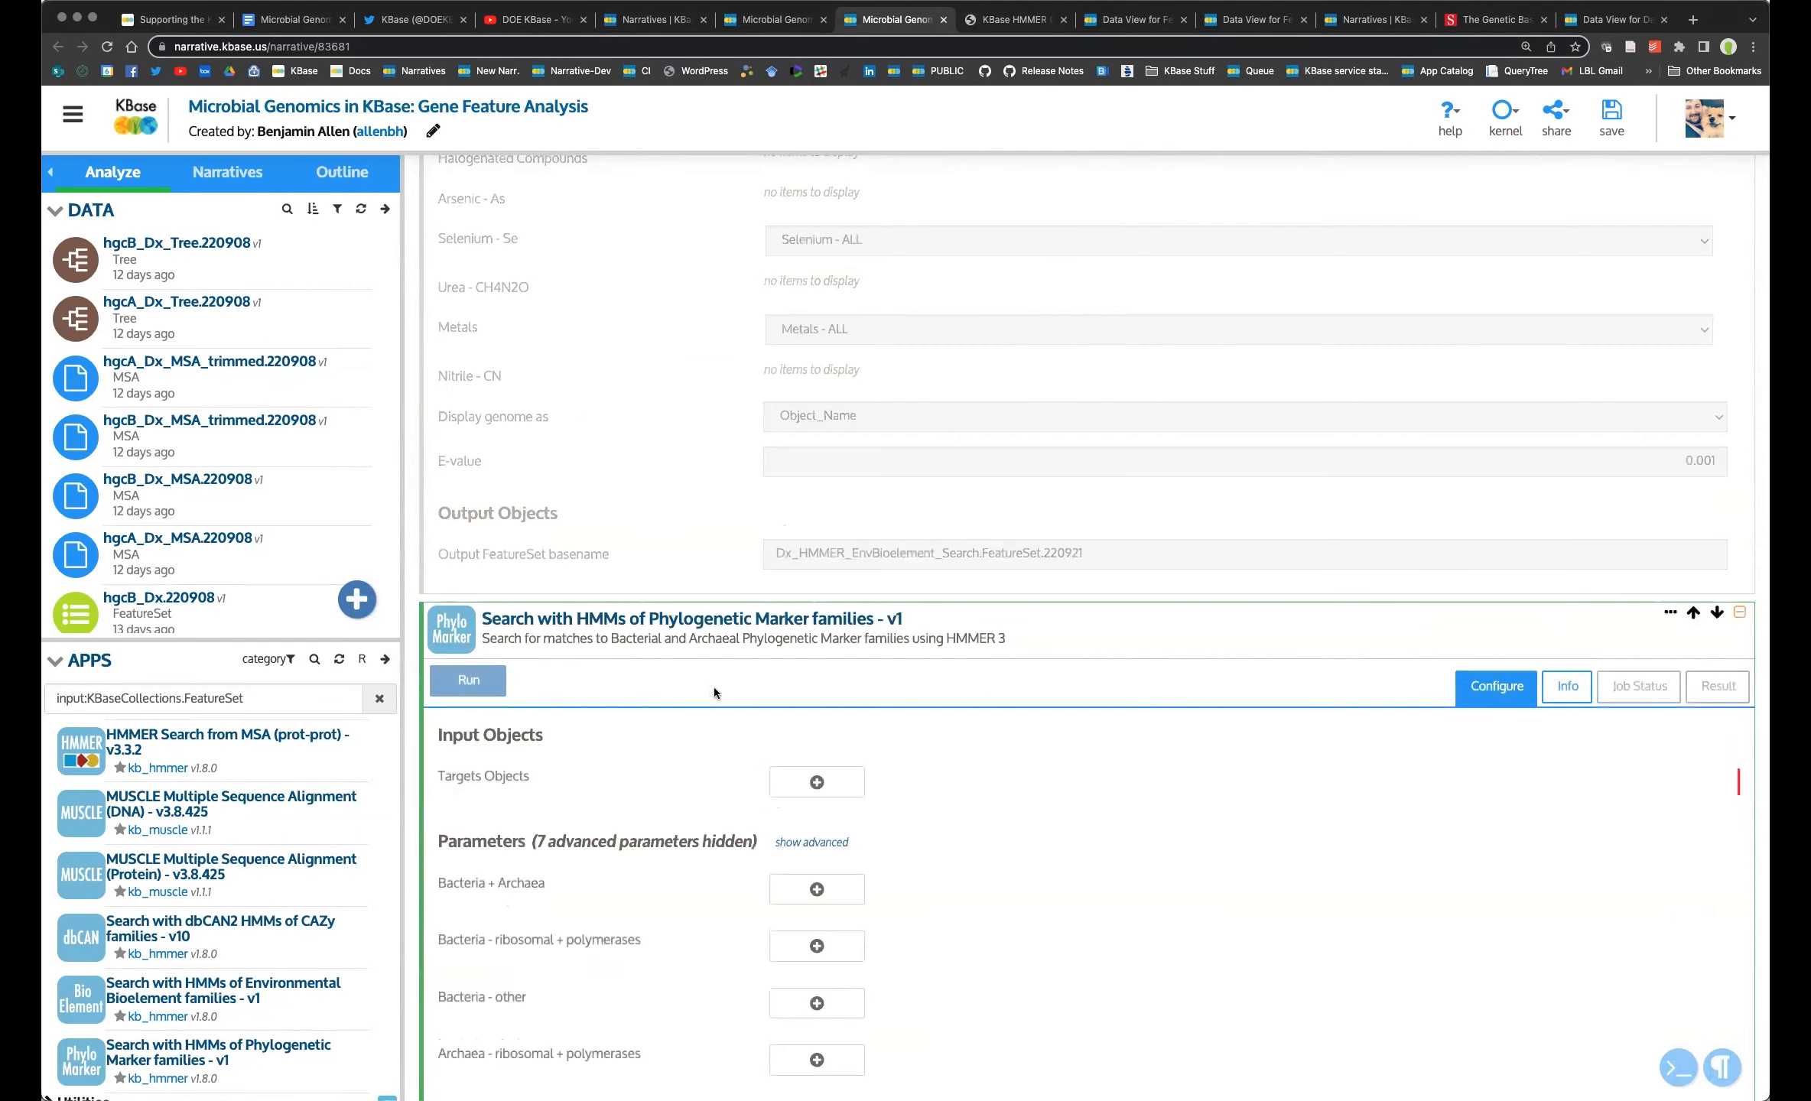
pyautogui.scroll(10, 1161, 624)
pyautogui.scroll(-8, 1198, 634)
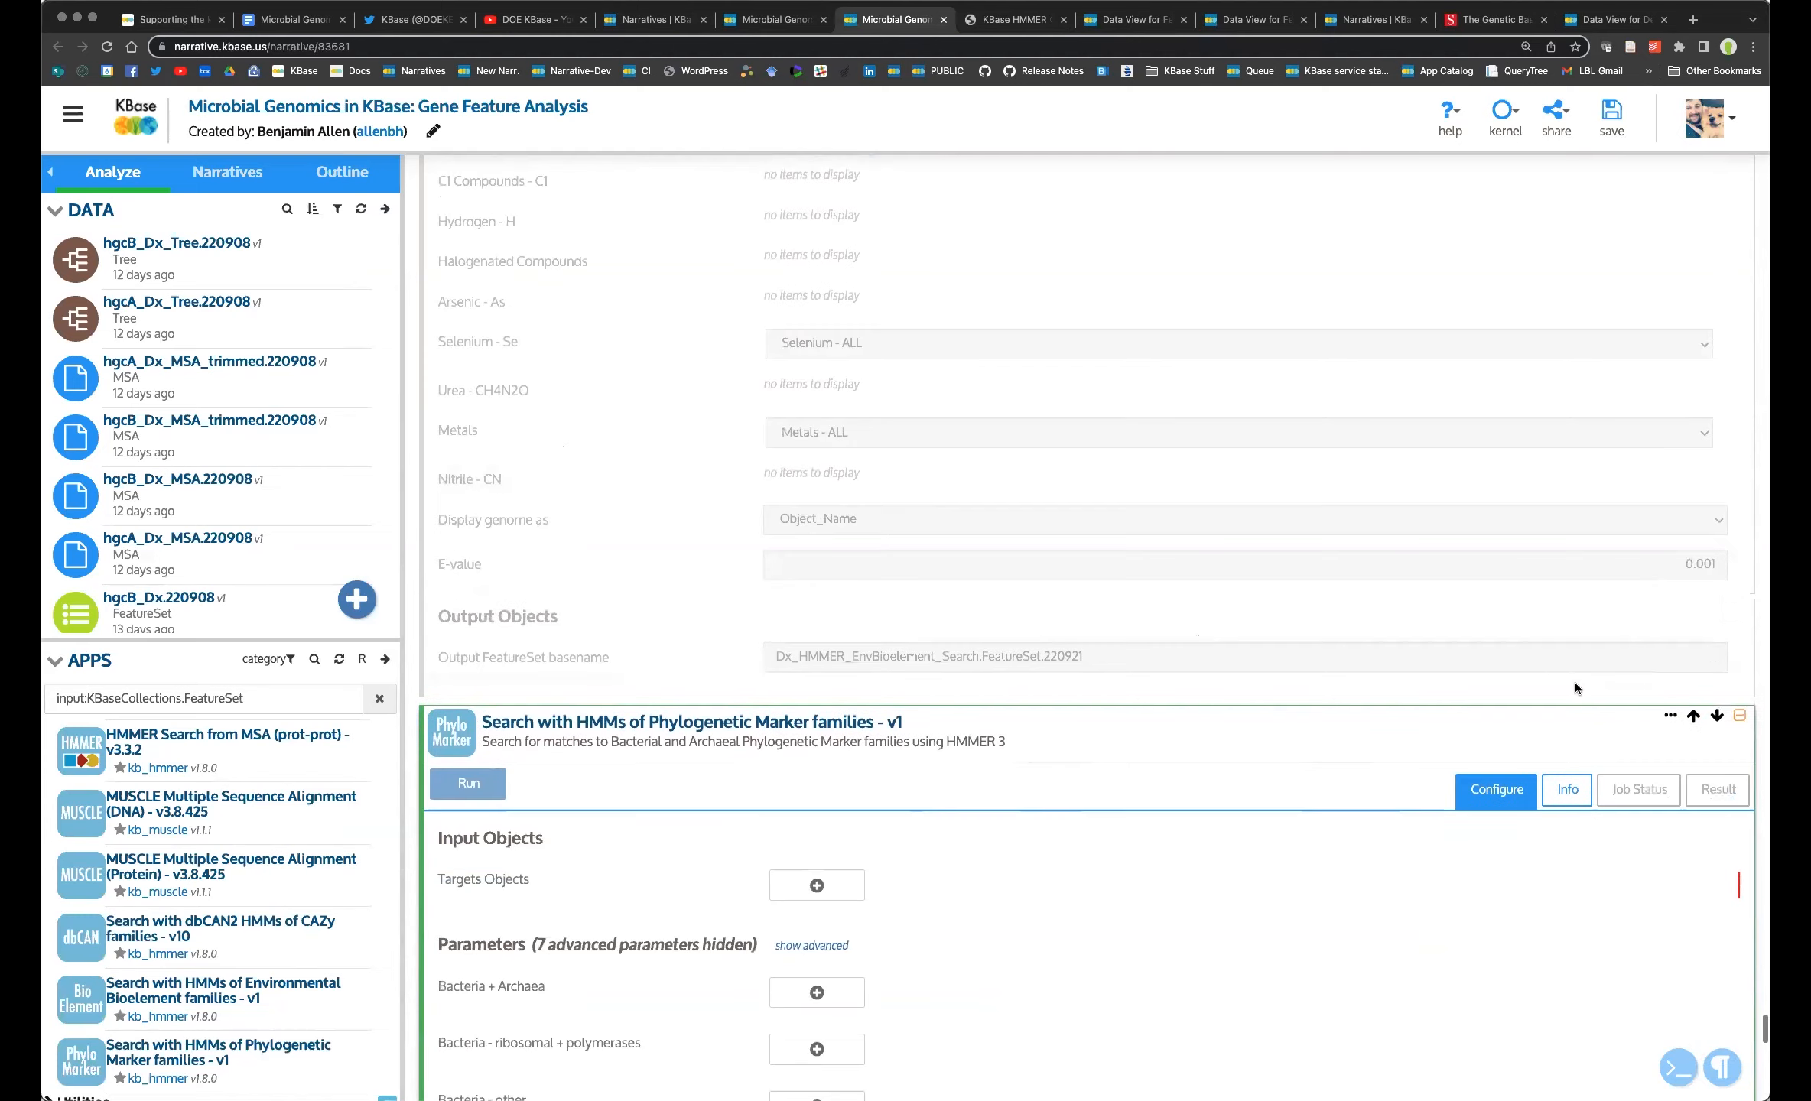
pyautogui.scroll(-8, 1062, 740)
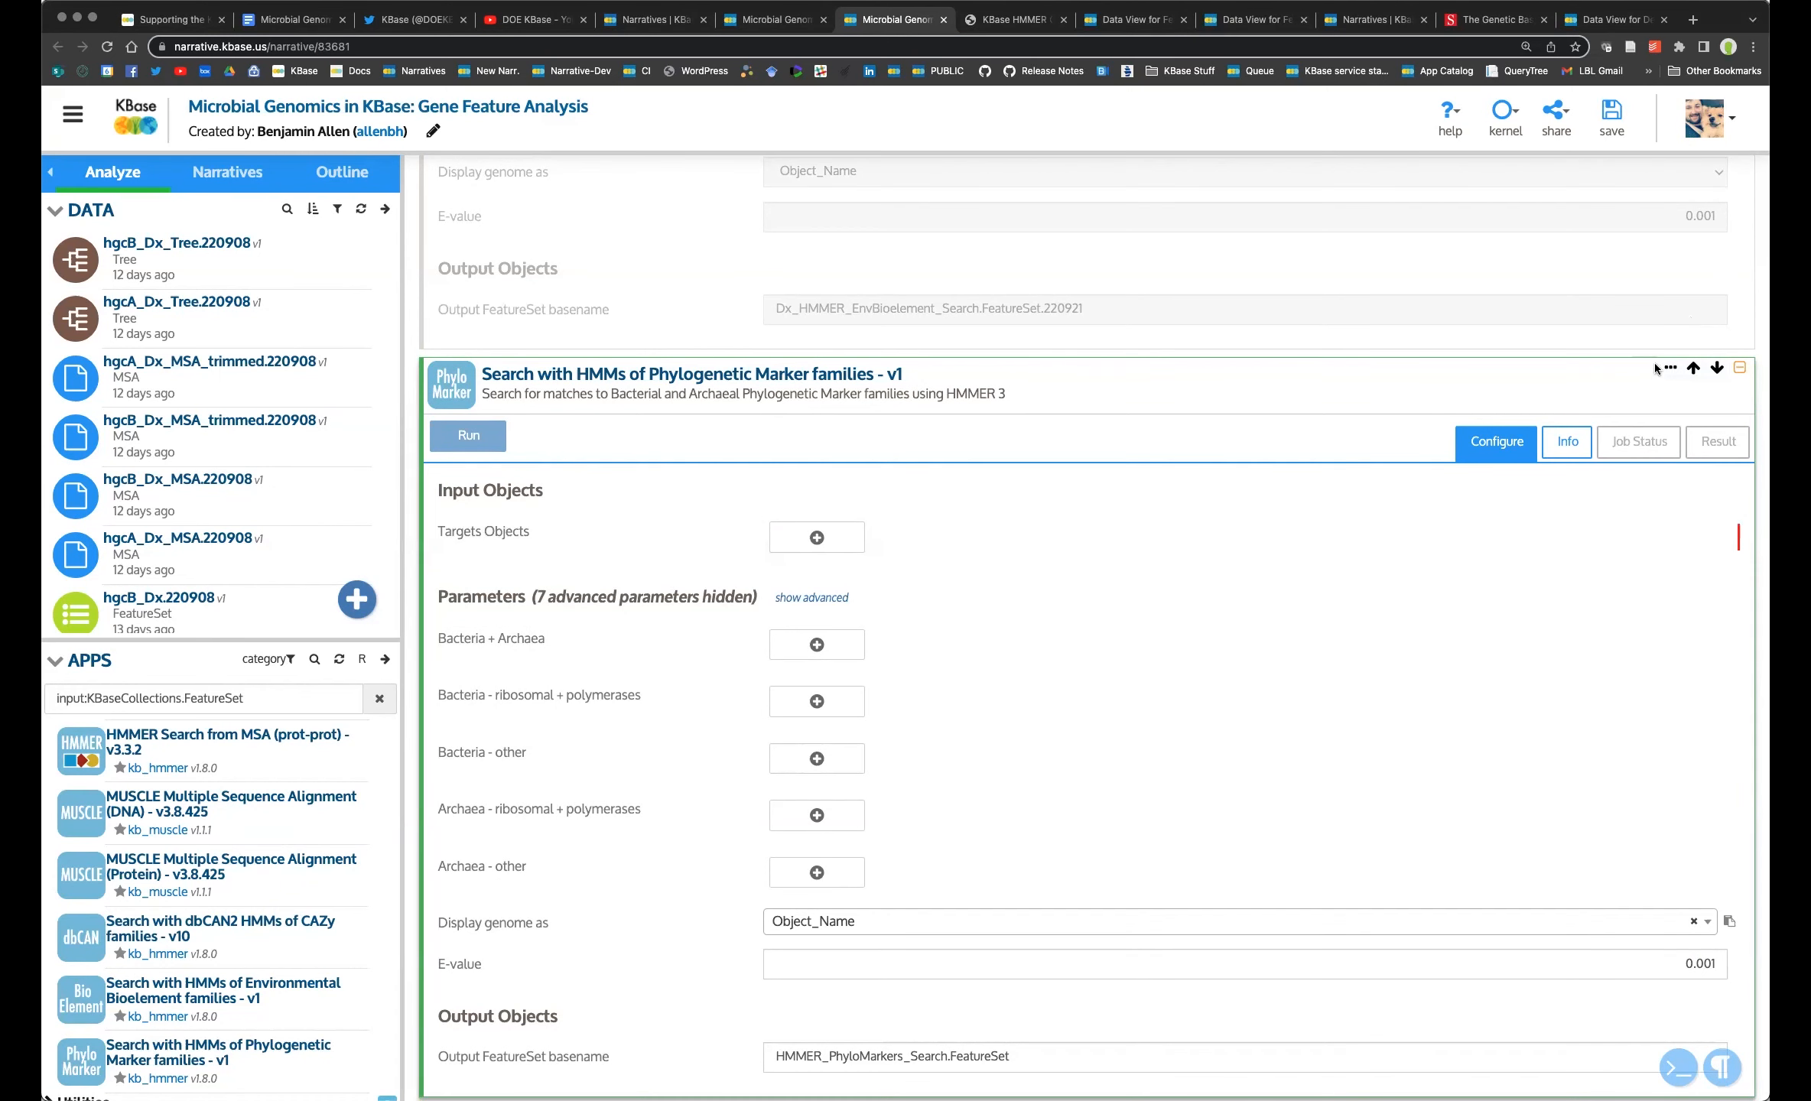
pyautogui.scroll(-3, 1387, 370)
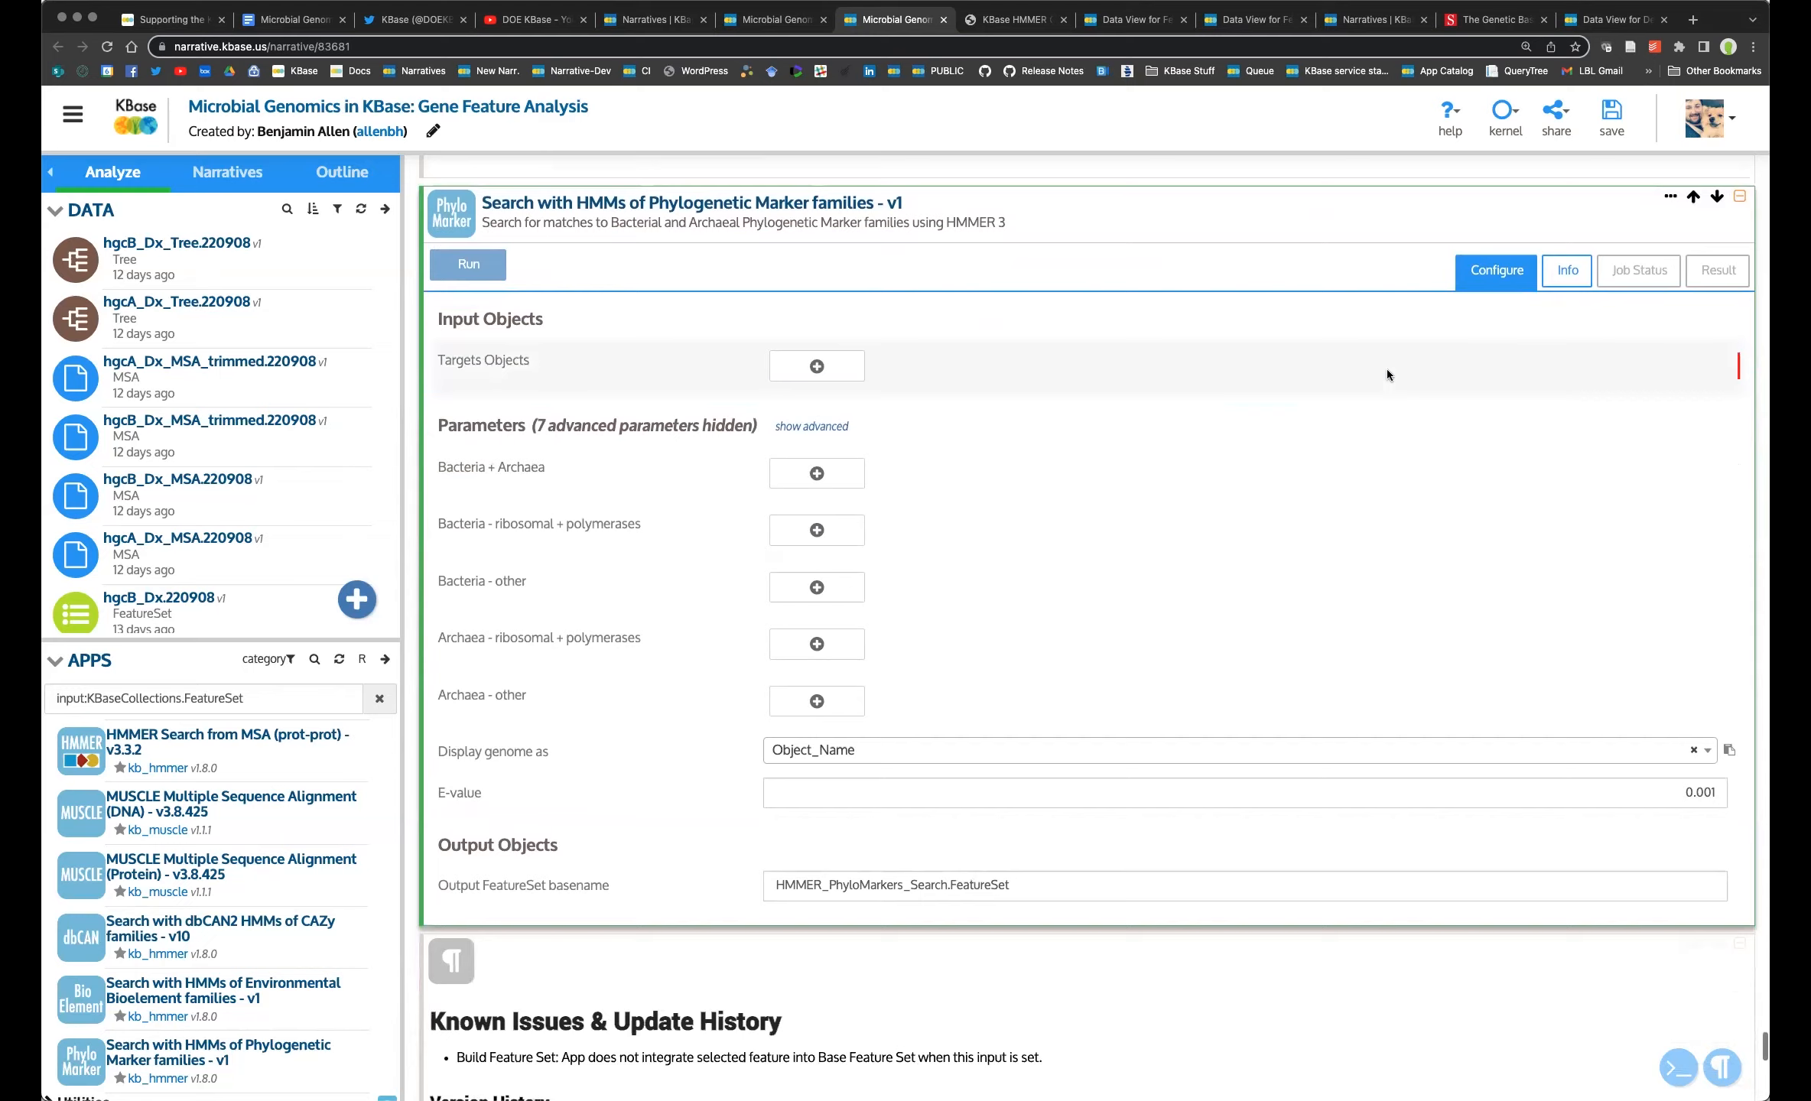
# Delete the unconfigured Search with HMMs of Phylogenetic Marker families cell from the Narrative.
pyautogui.scroll(5, 1618, 397)
pyautogui.click(1670, 450)
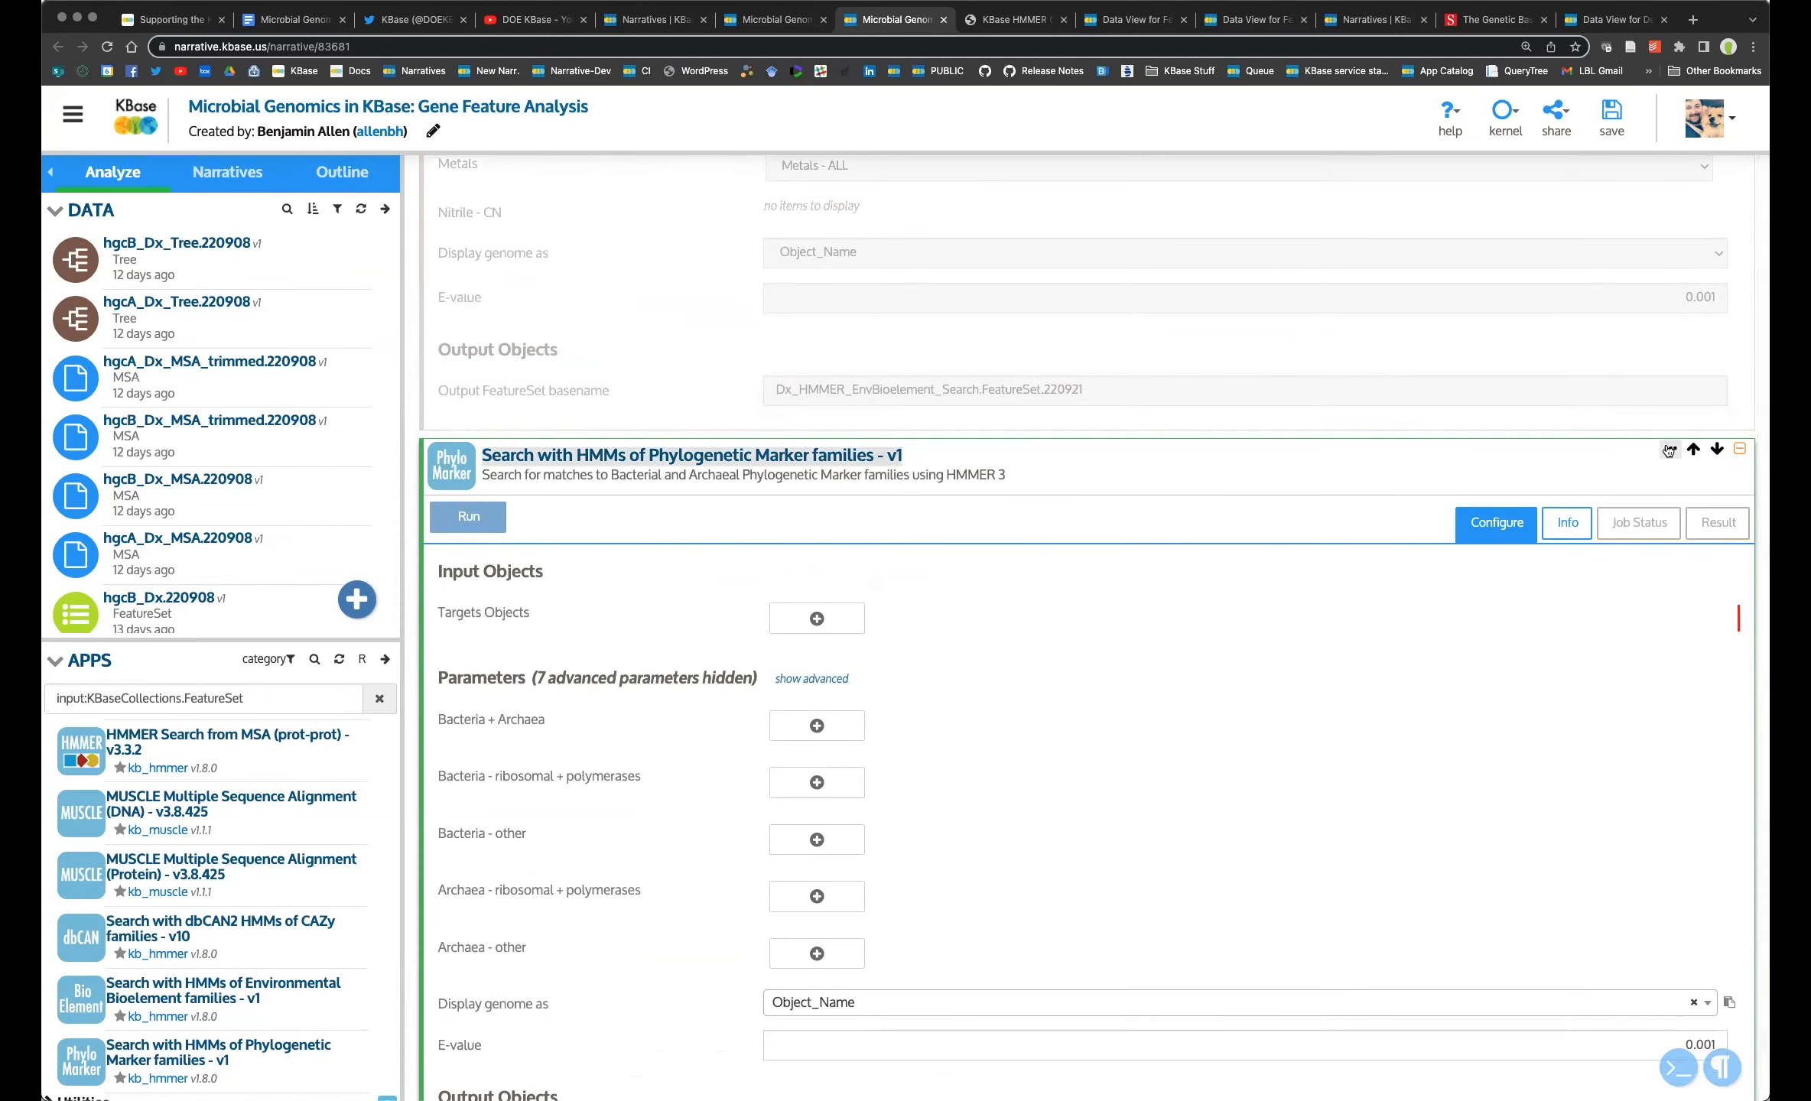
pyautogui.click(1565, 554)
pyautogui.click(1203, 376)
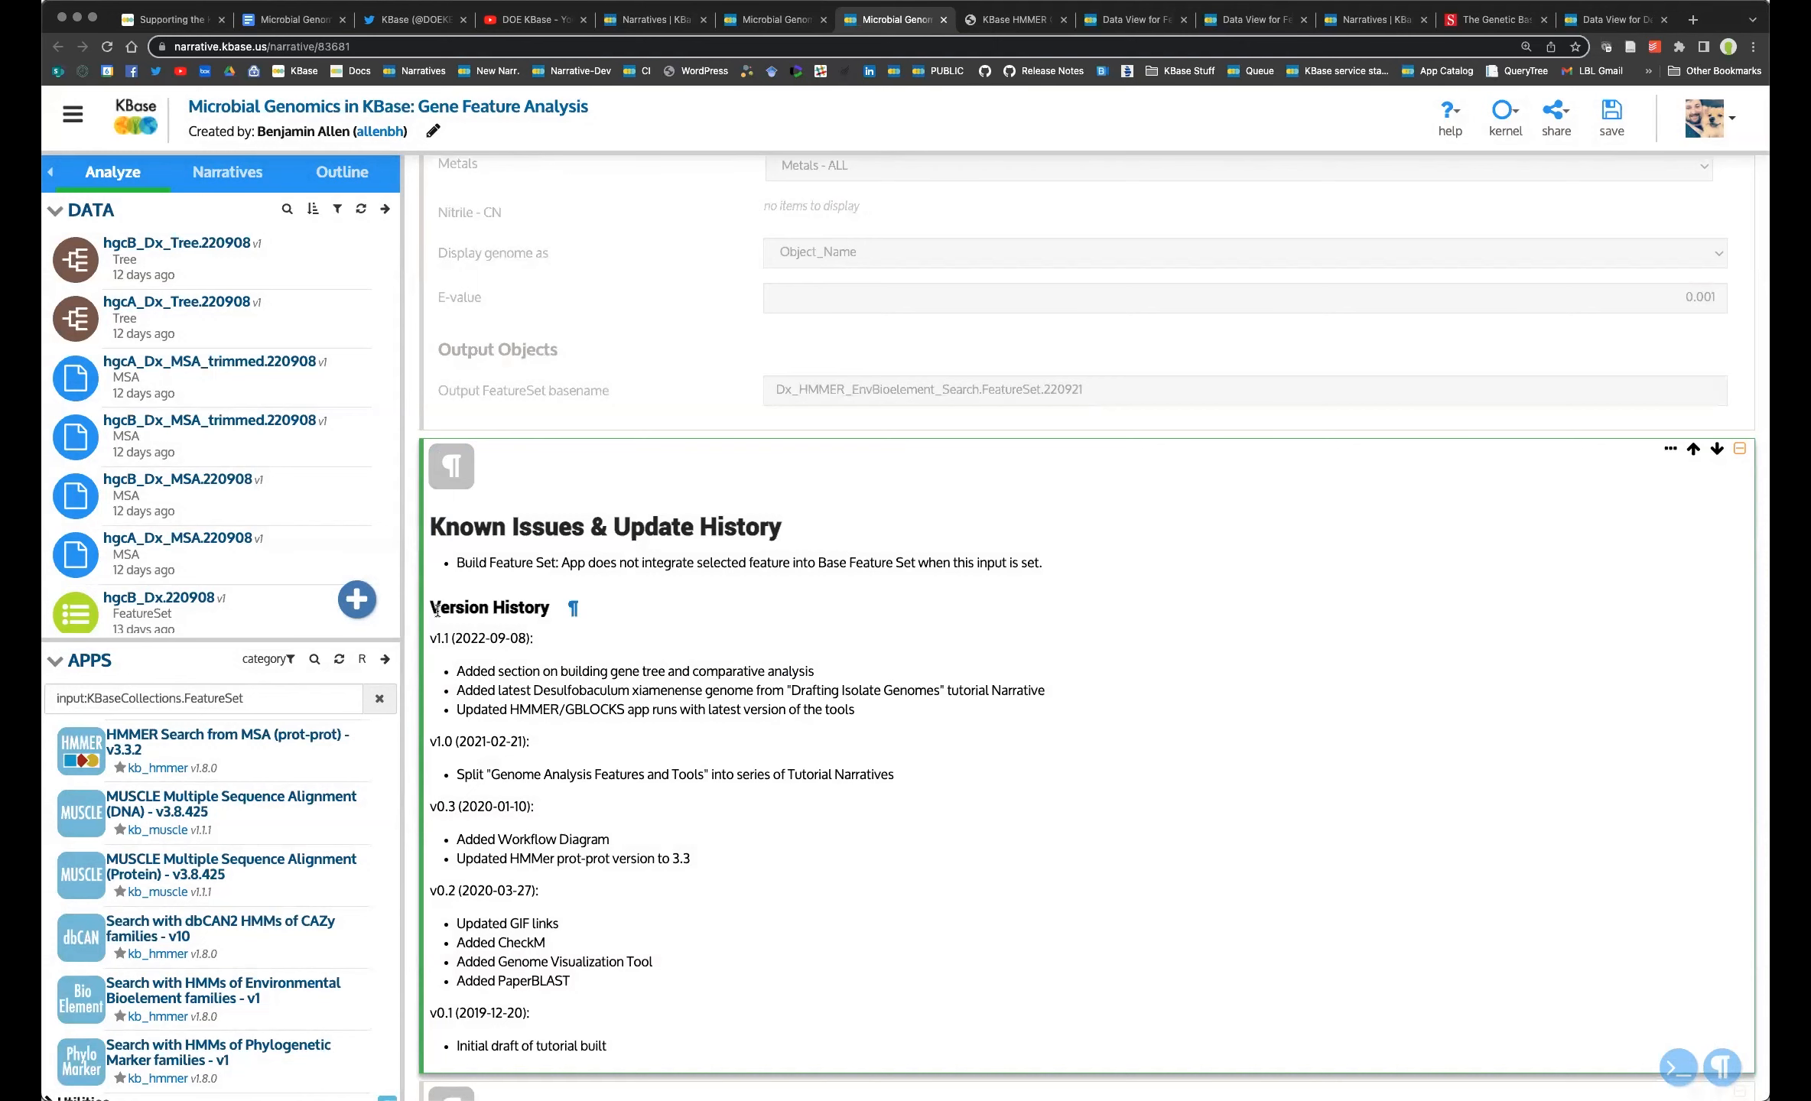
# Clear the FeatureSet input filter from the app list so all app categories are listed.
pyautogui.scroll(4, 596, 631)
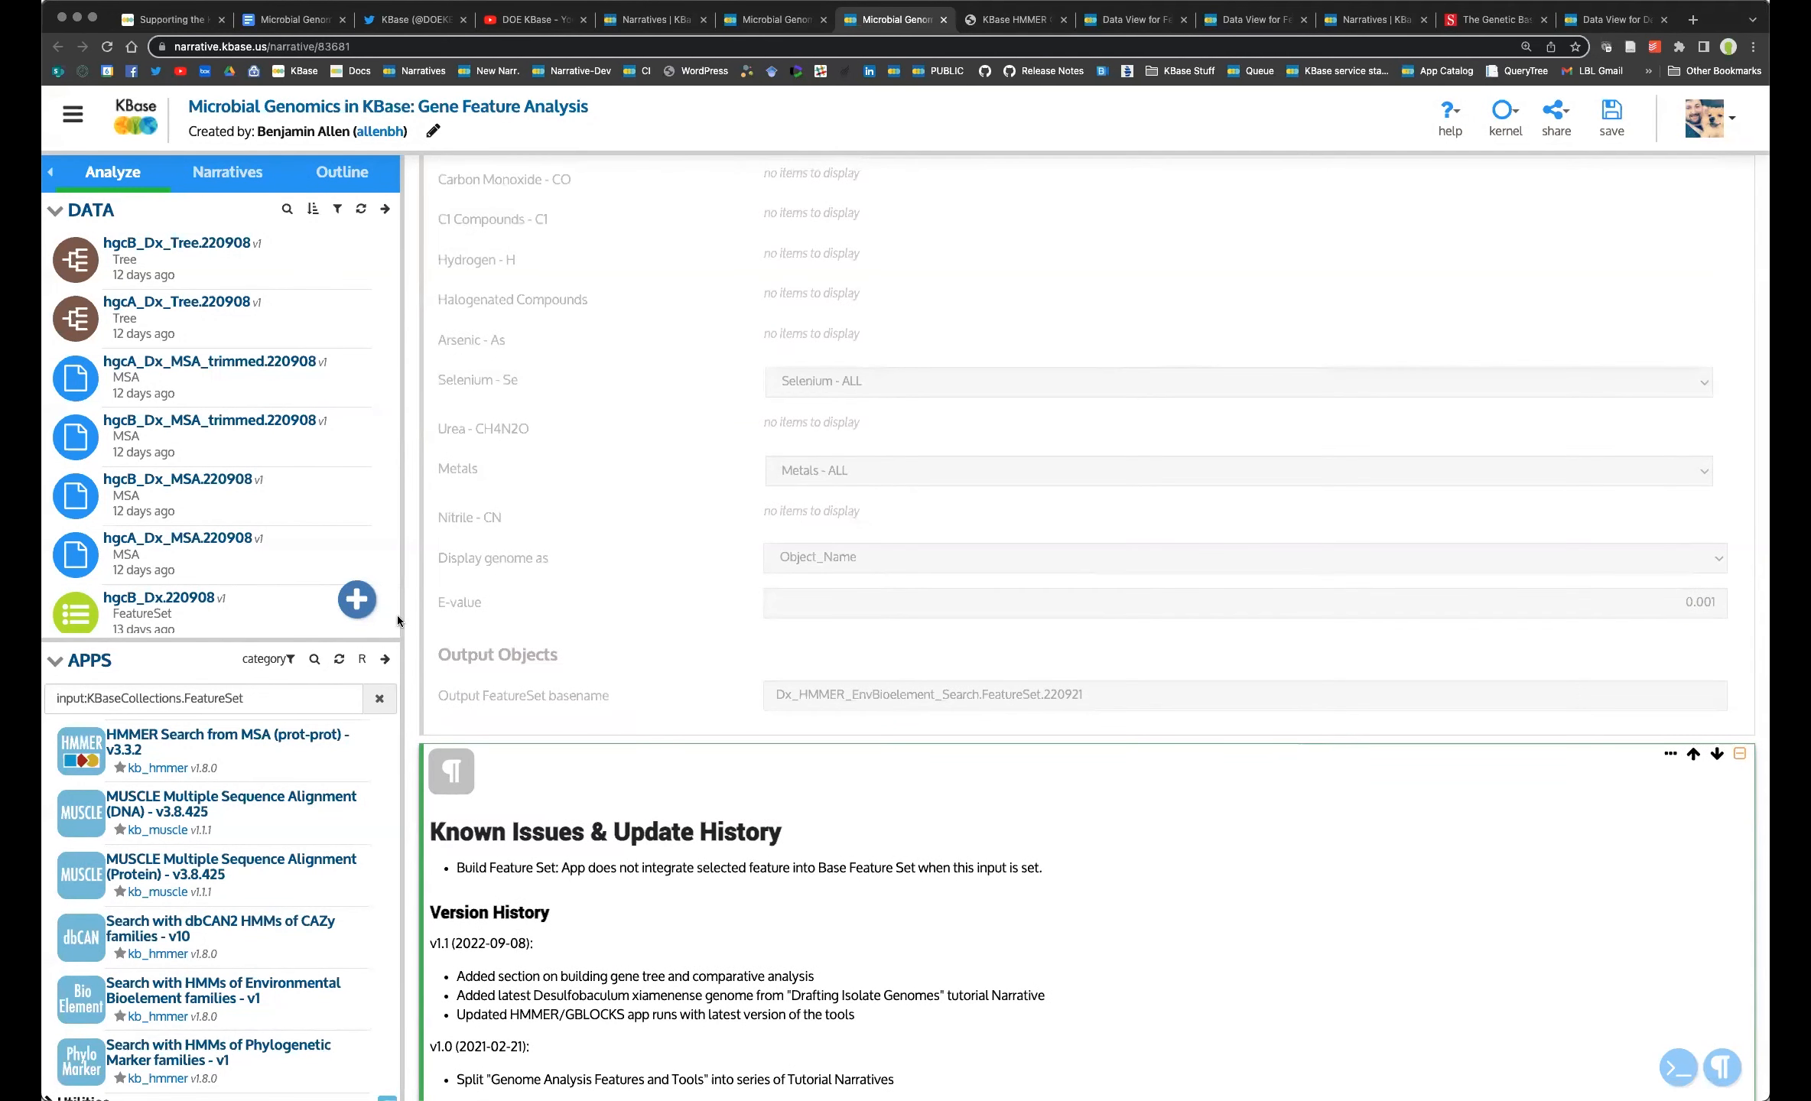
pyautogui.scroll(-1, 393, 611)
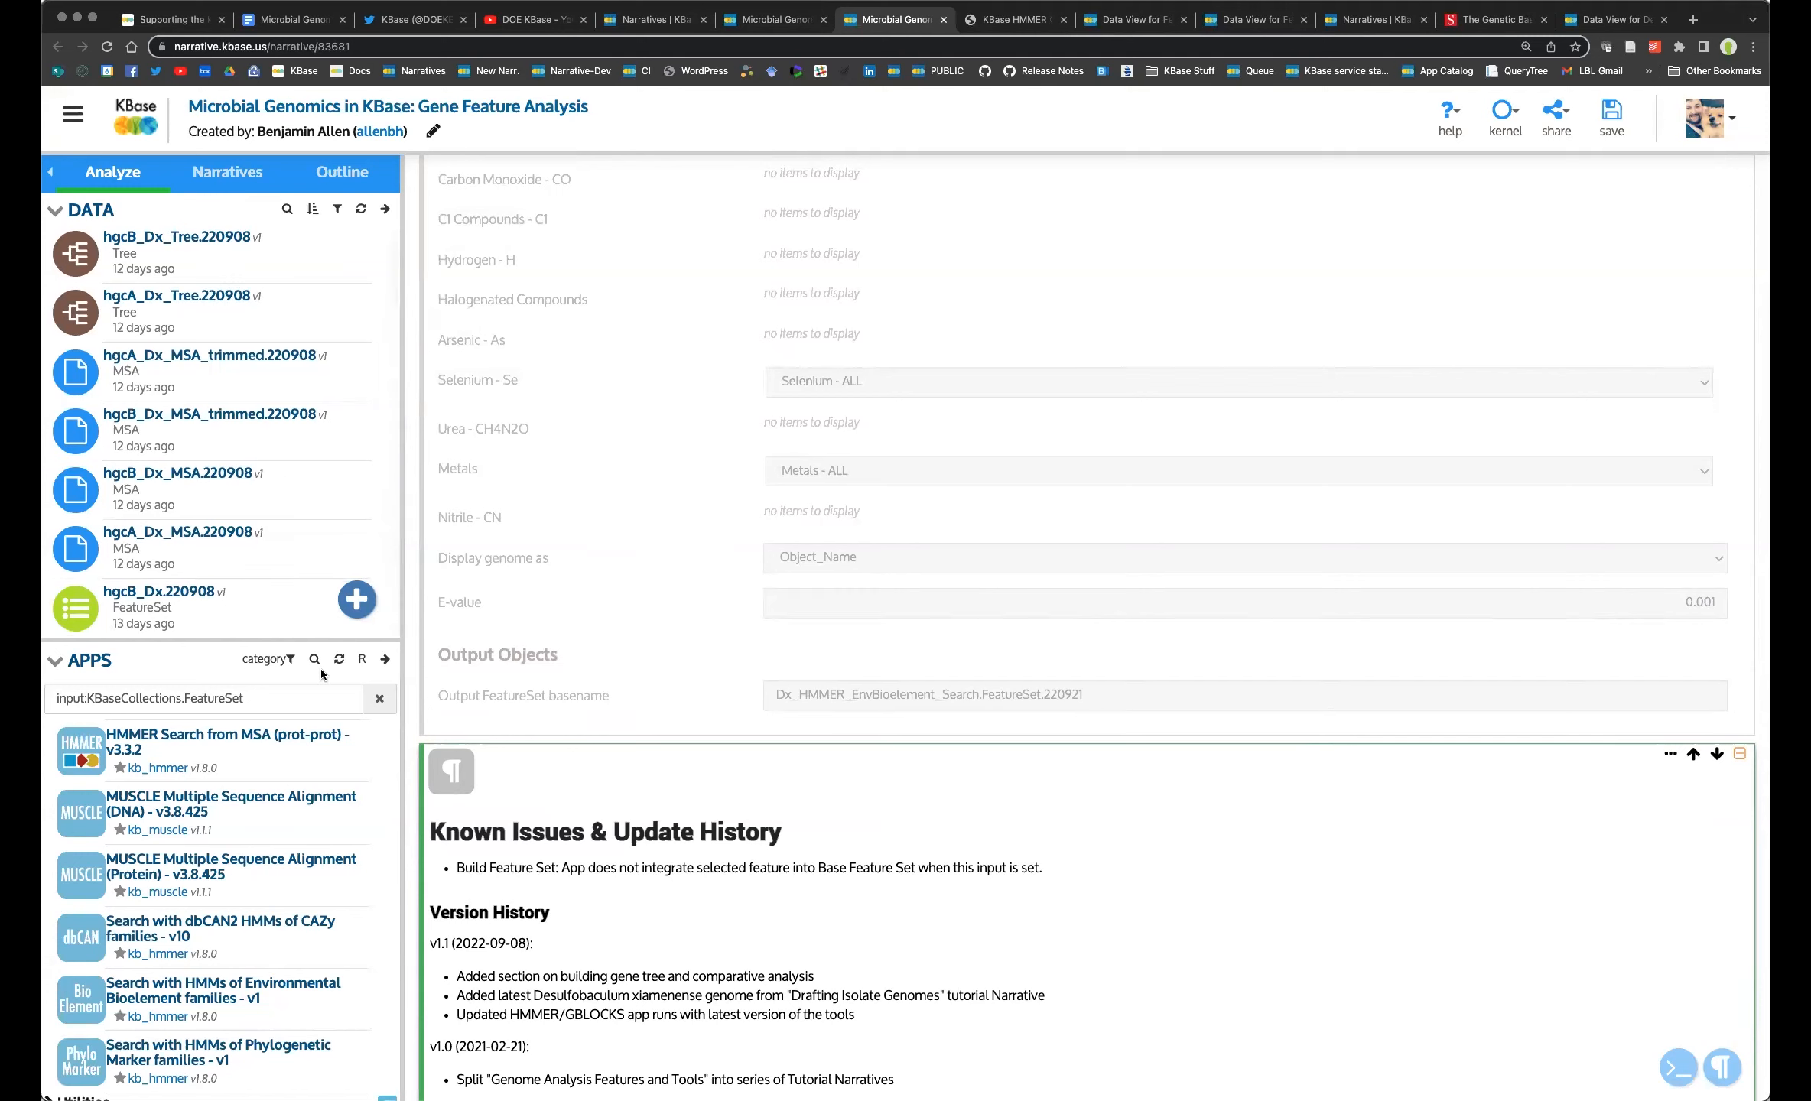
pyautogui.scroll(-1, 165, 1010)
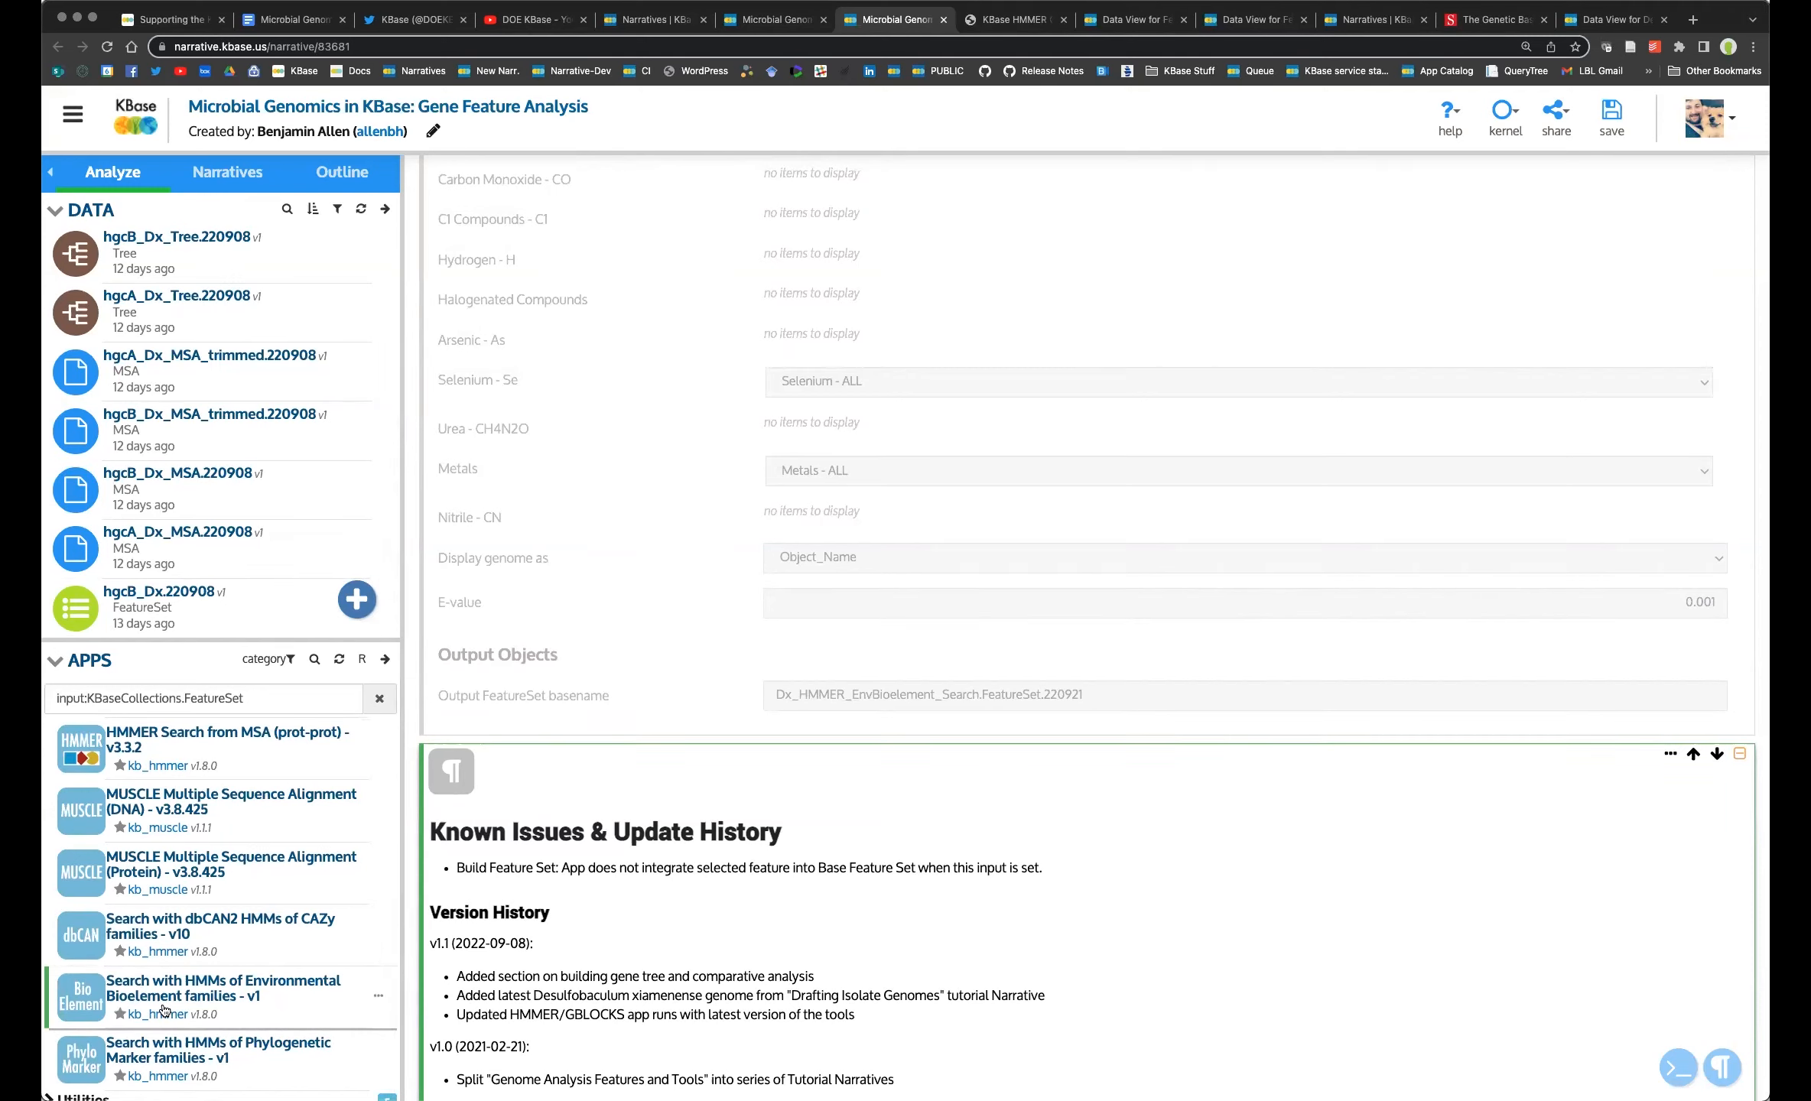
pyautogui.scroll(3, 296, 883)
pyautogui.click(379, 698)
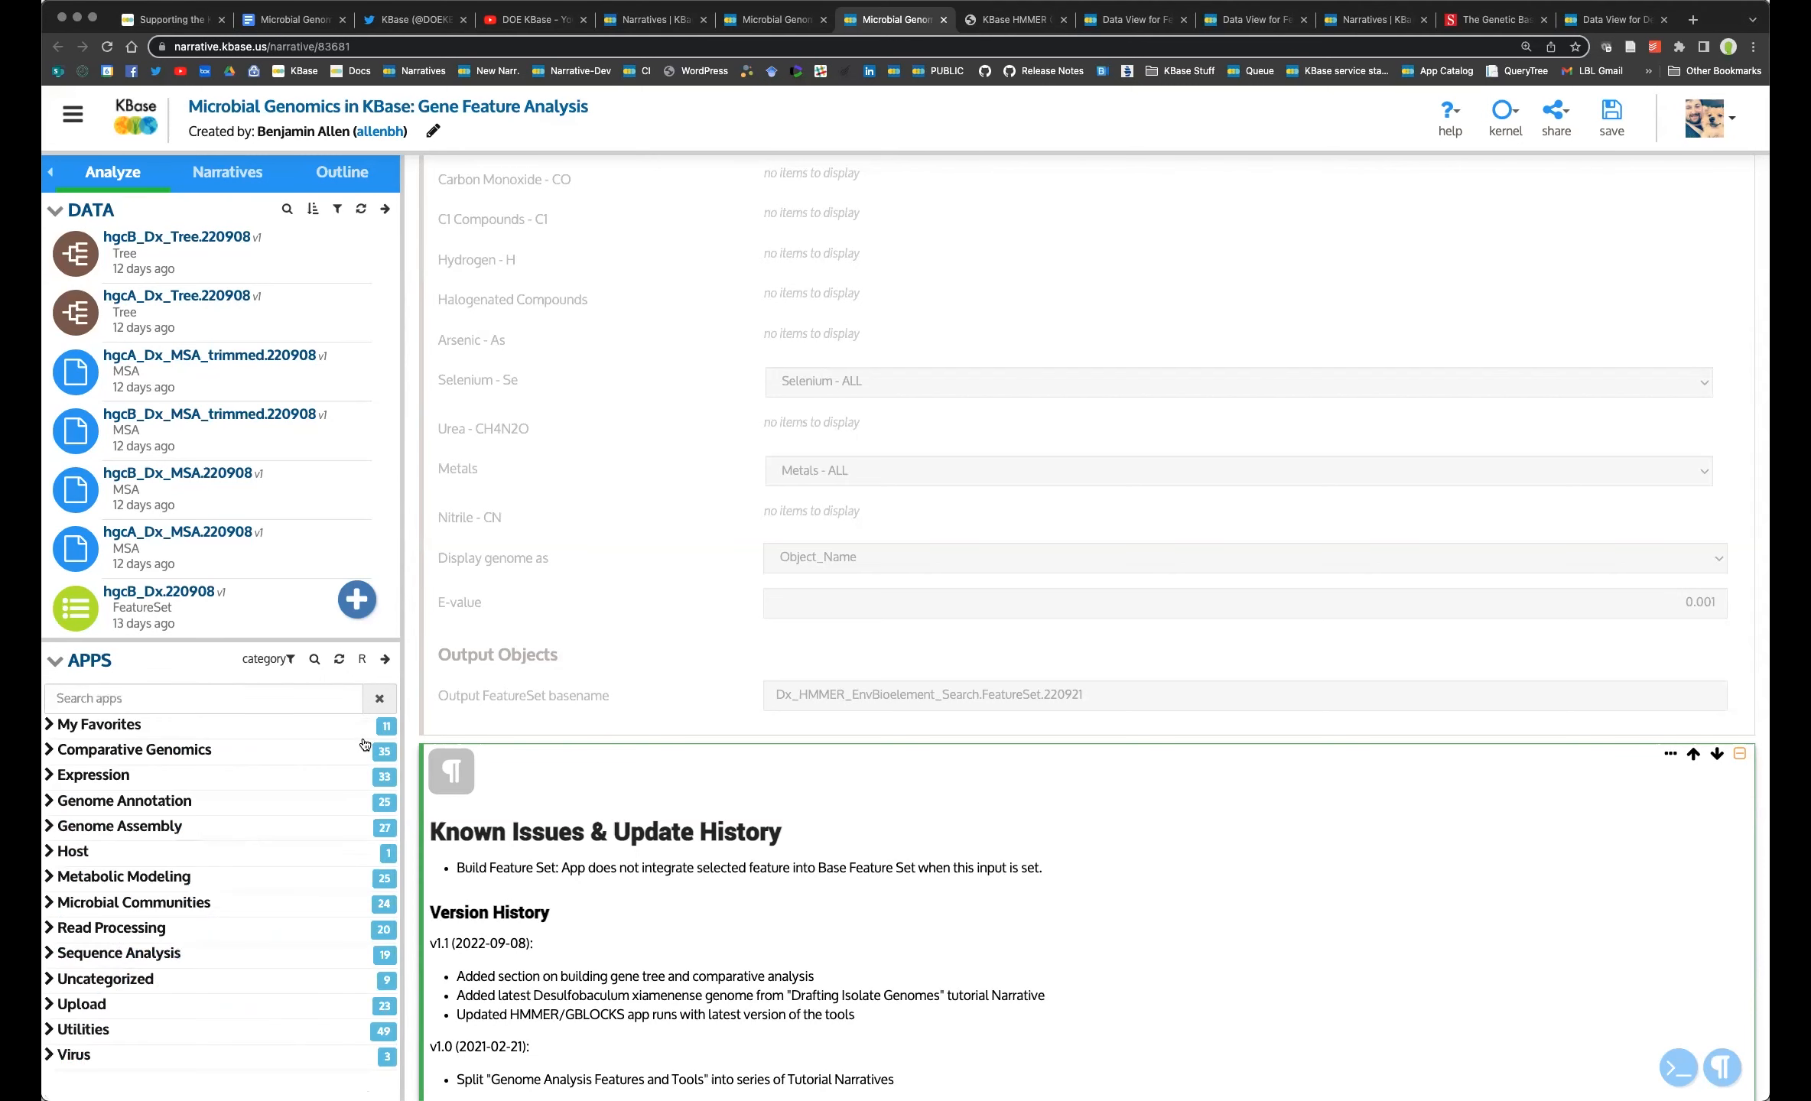
# Add the Run Fama Genome Profiling - v1.1 app from the Sequence Analysis category and view its Reference Dataset options.
pyautogui.scroll(-1, 529, 744)
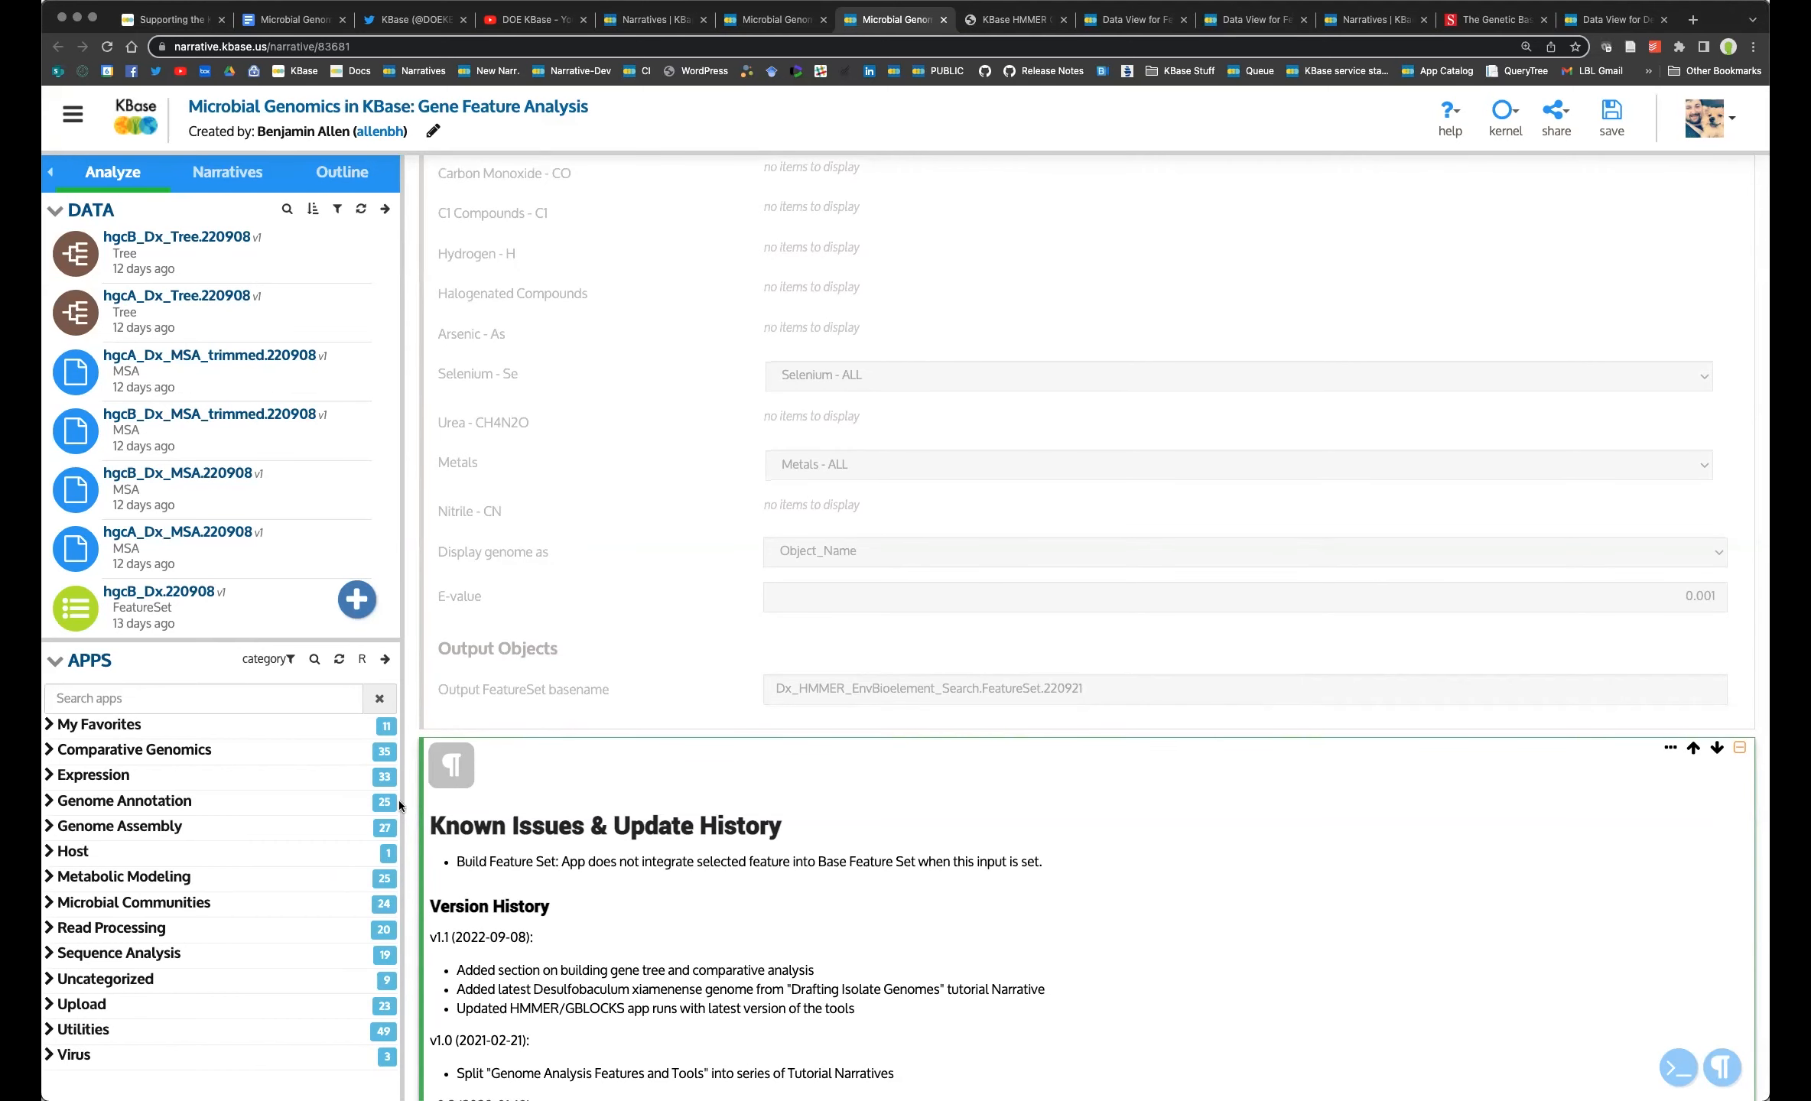
pyautogui.click(181, 965)
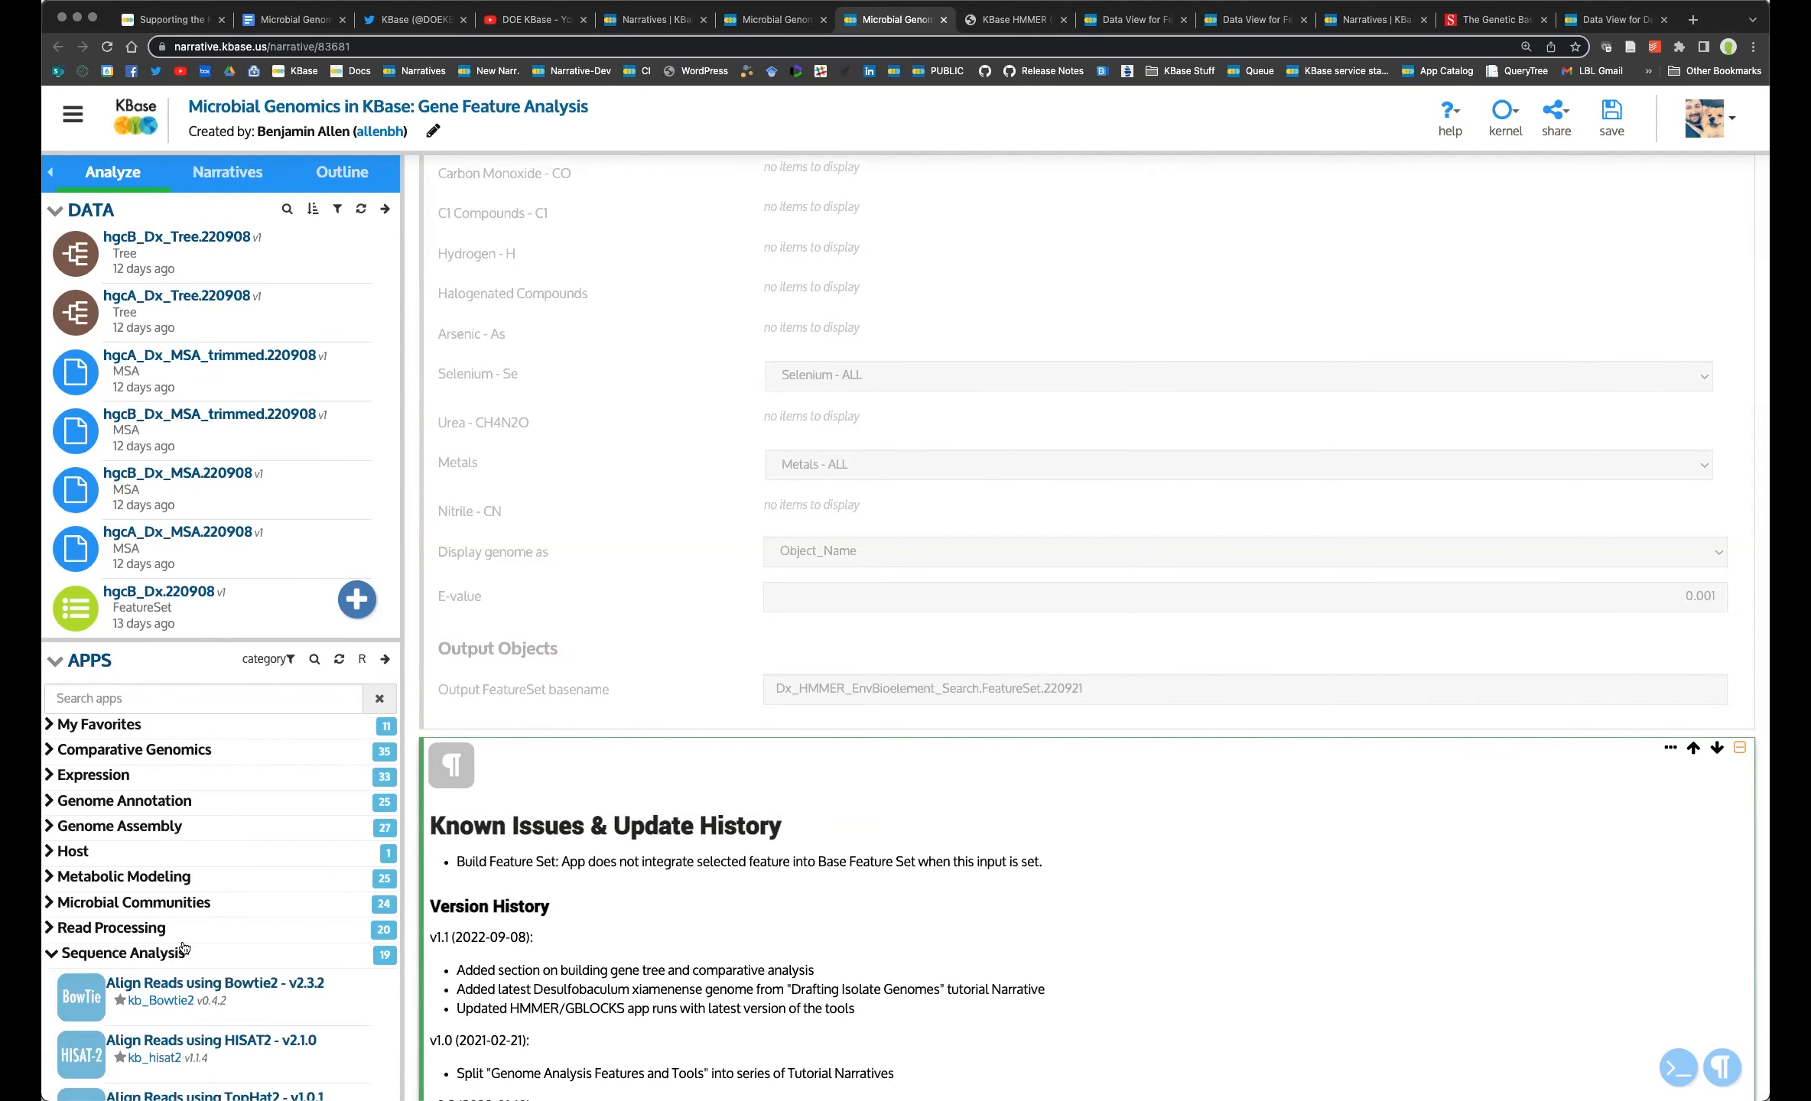
pyautogui.scroll(-8, 186, 939)
pyautogui.scroll(-3, 186, 938)
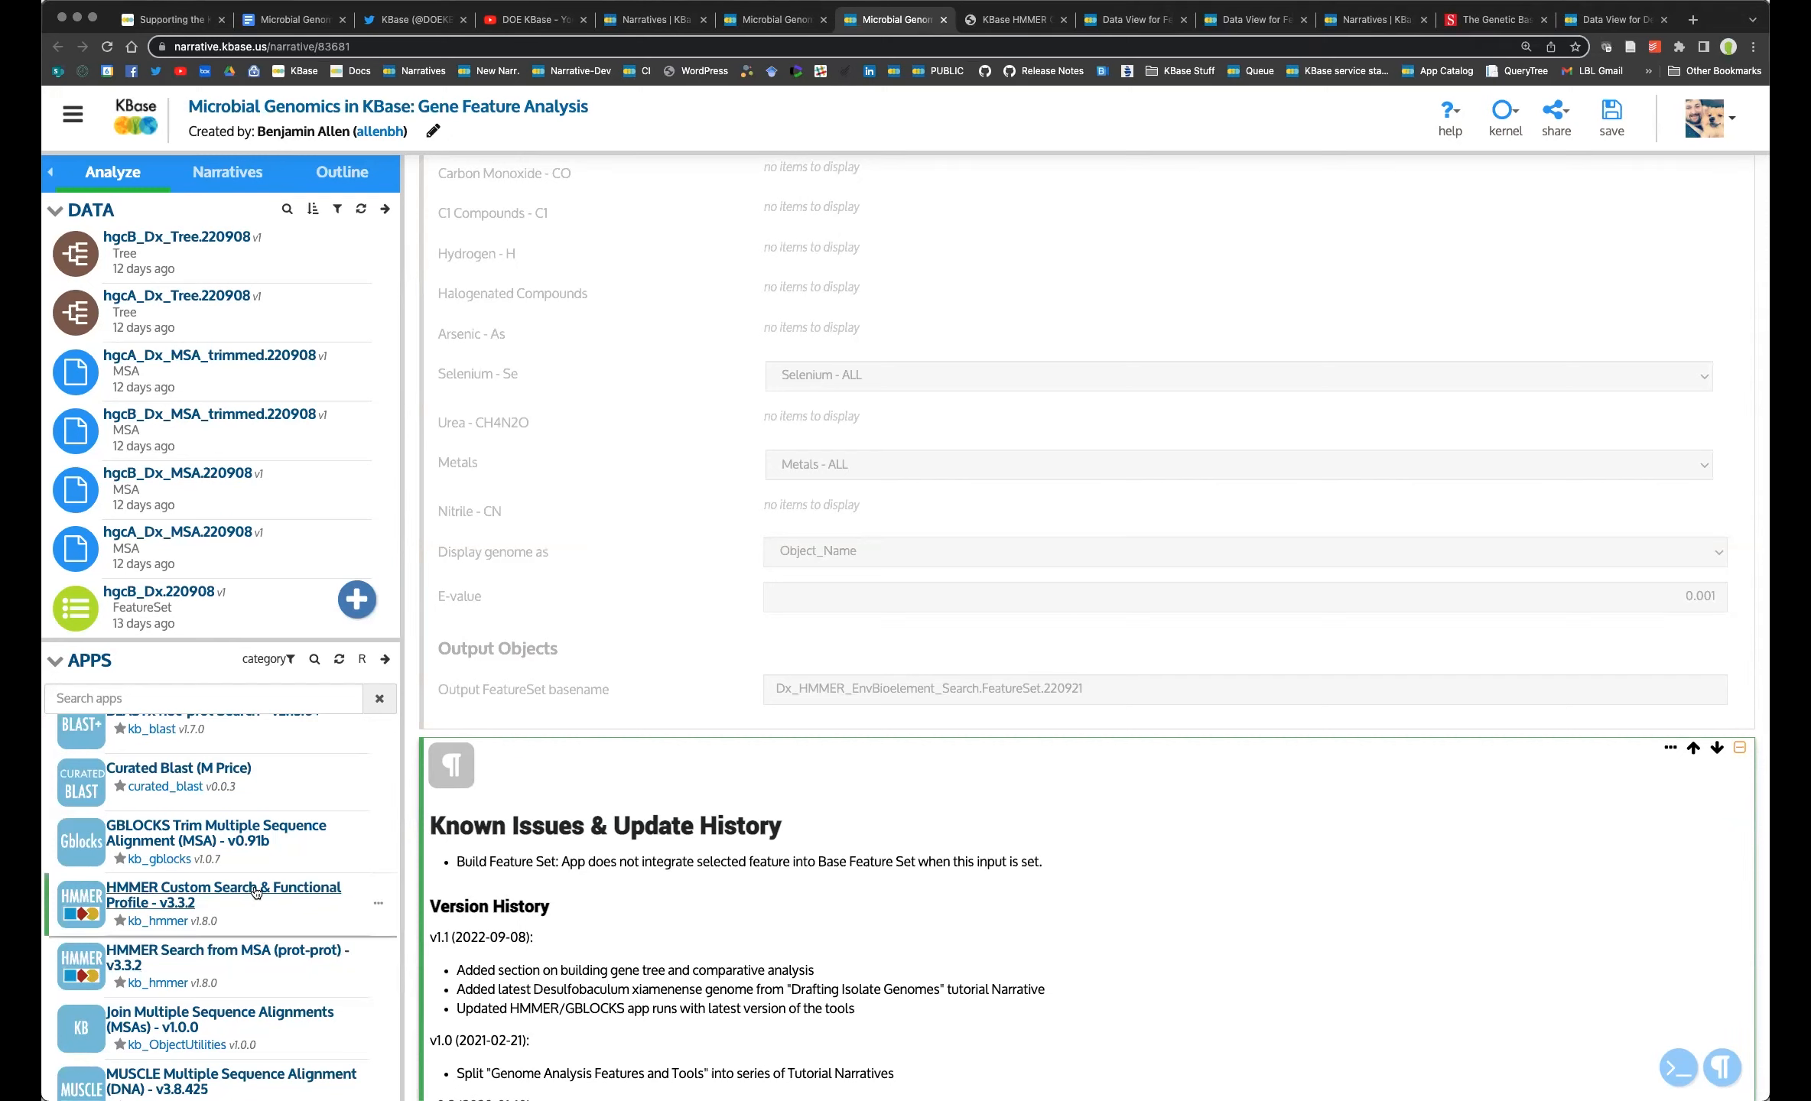
pyautogui.scroll(2, 258, 887)
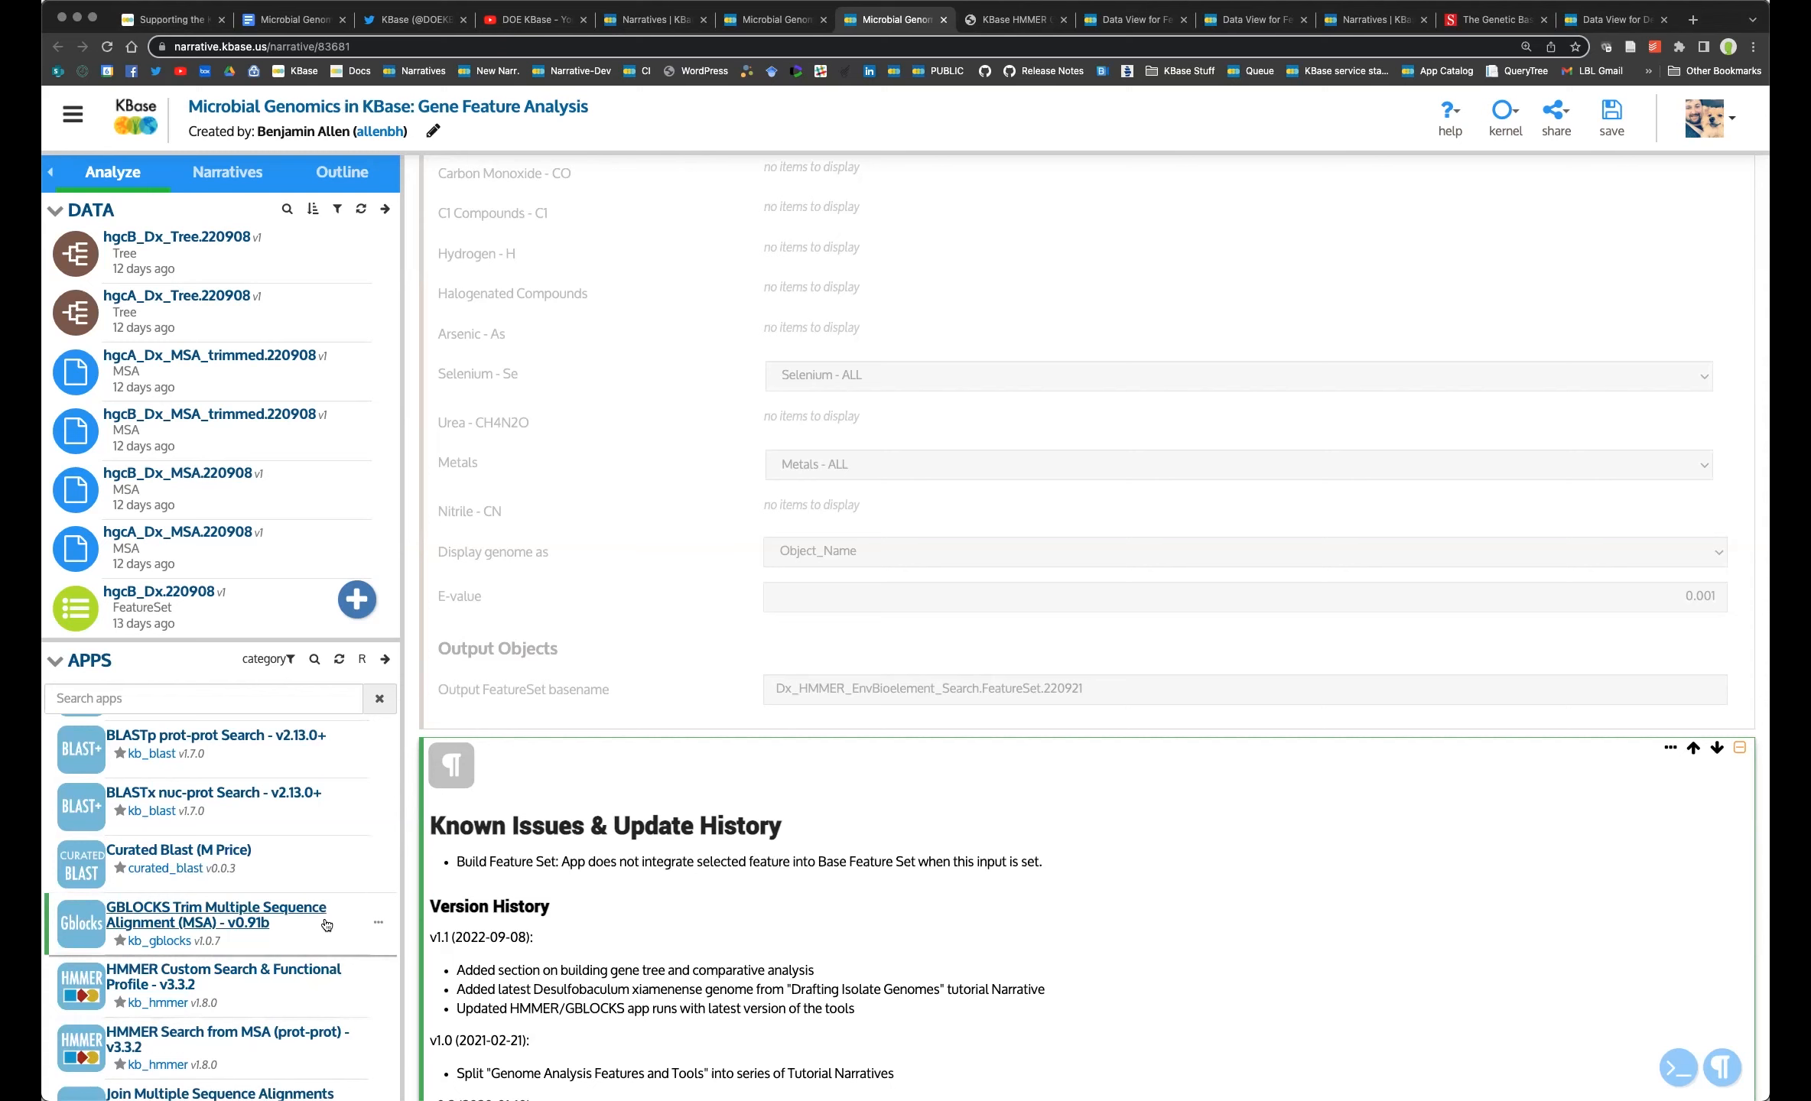
pyautogui.scroll(-4, 150, 955)
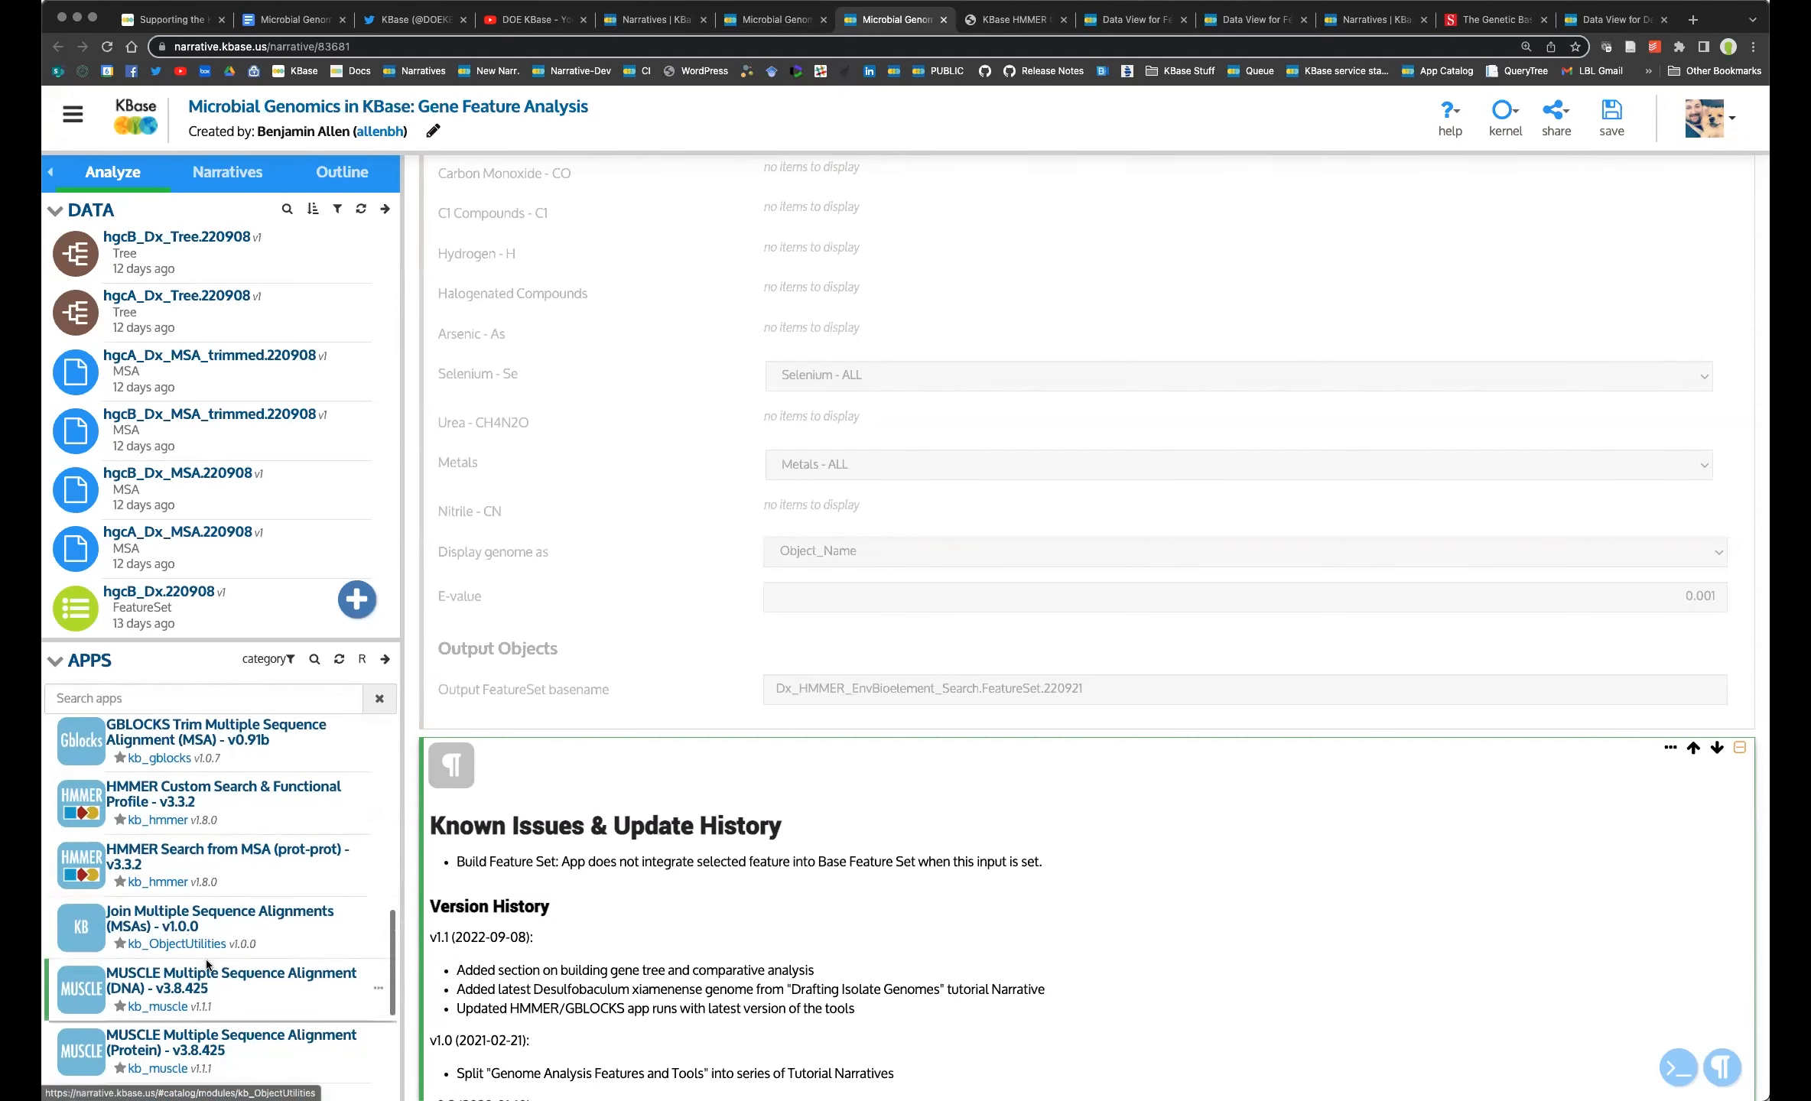
pyautogui.scroll(-3, 206, 965)
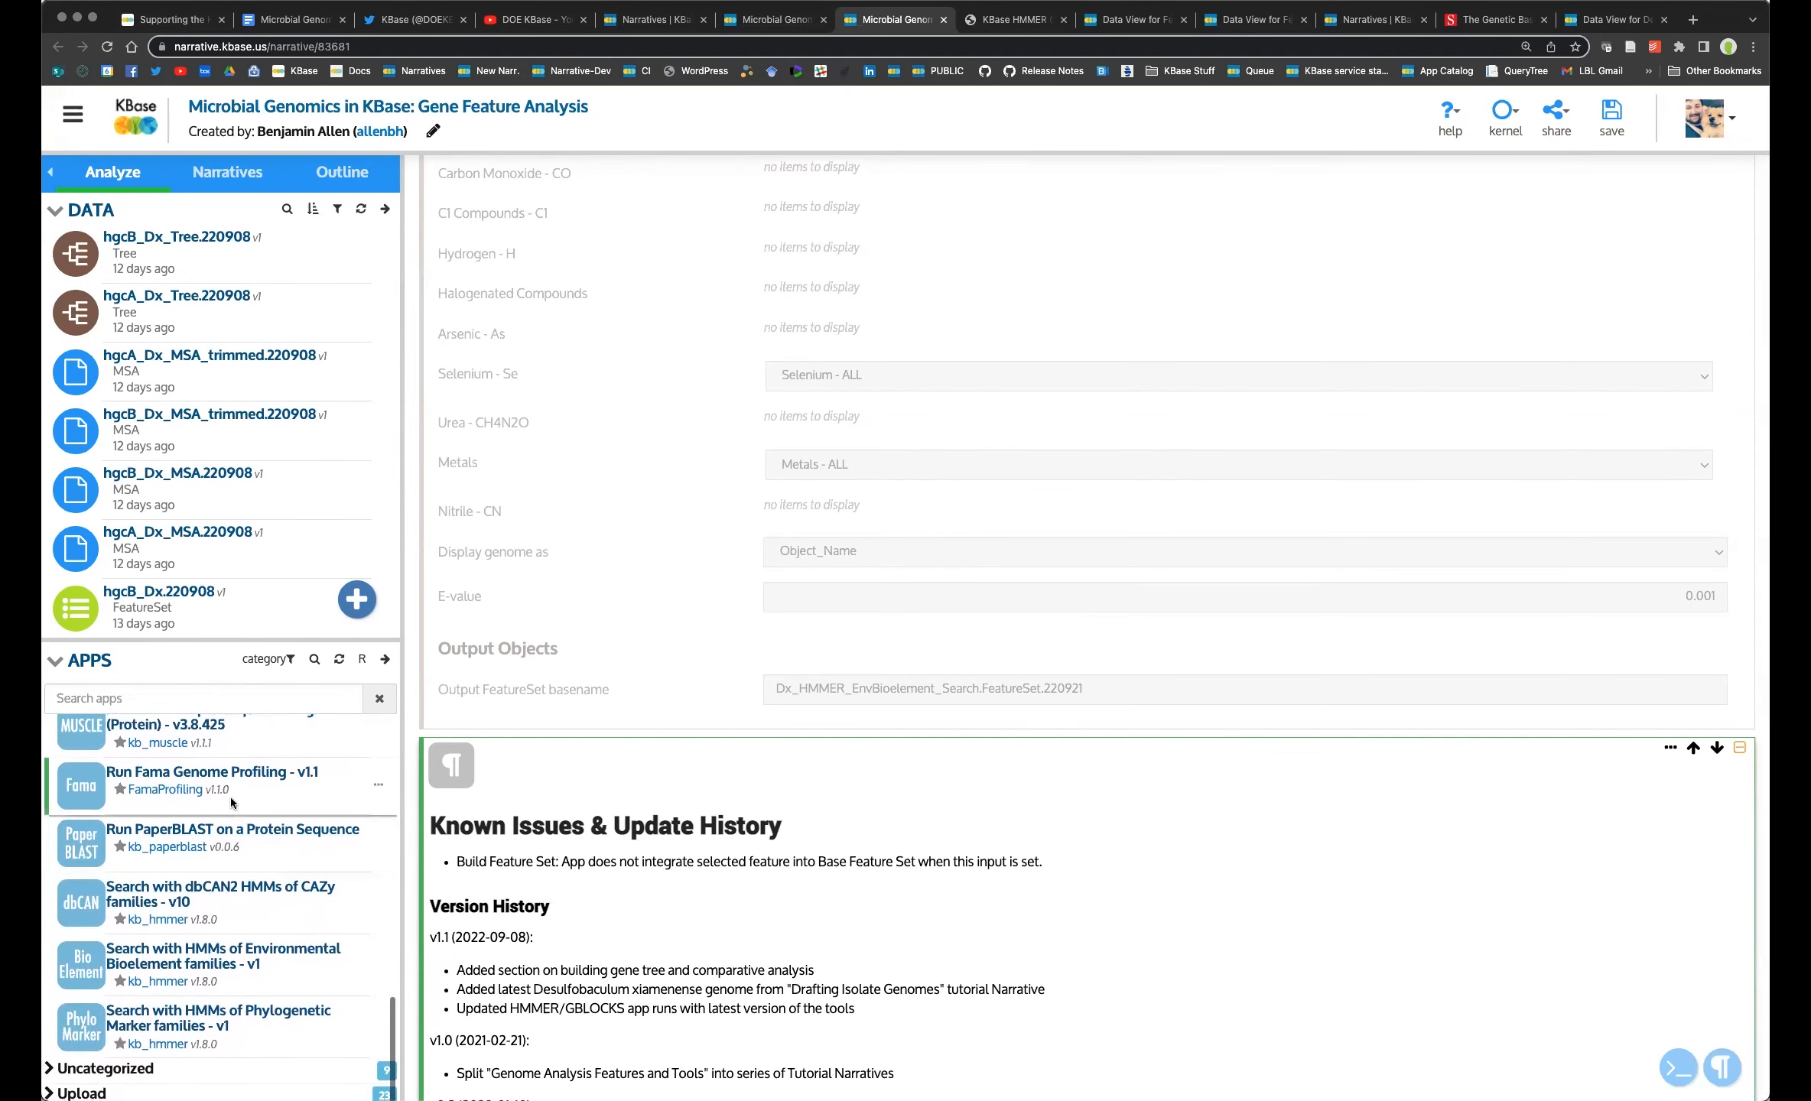
pyautogui.click(230, 776)
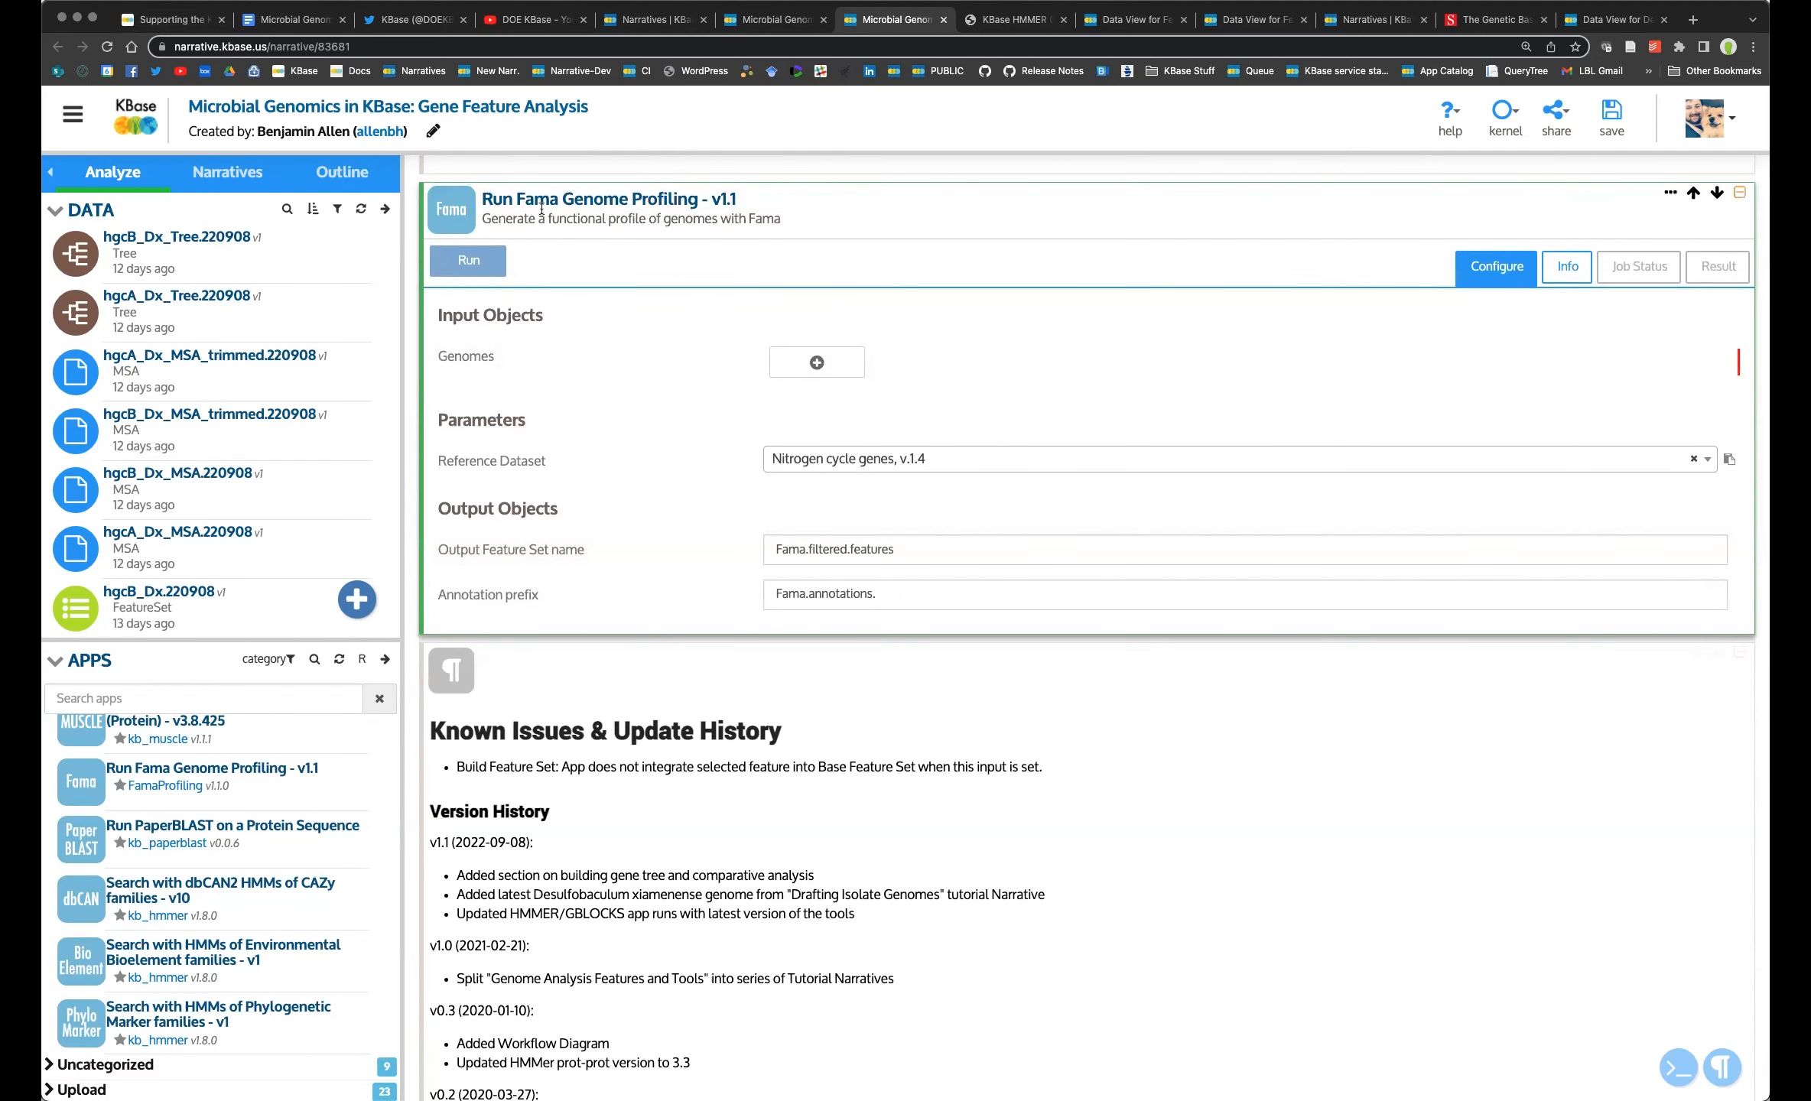
pyautogui.click(871, 462)
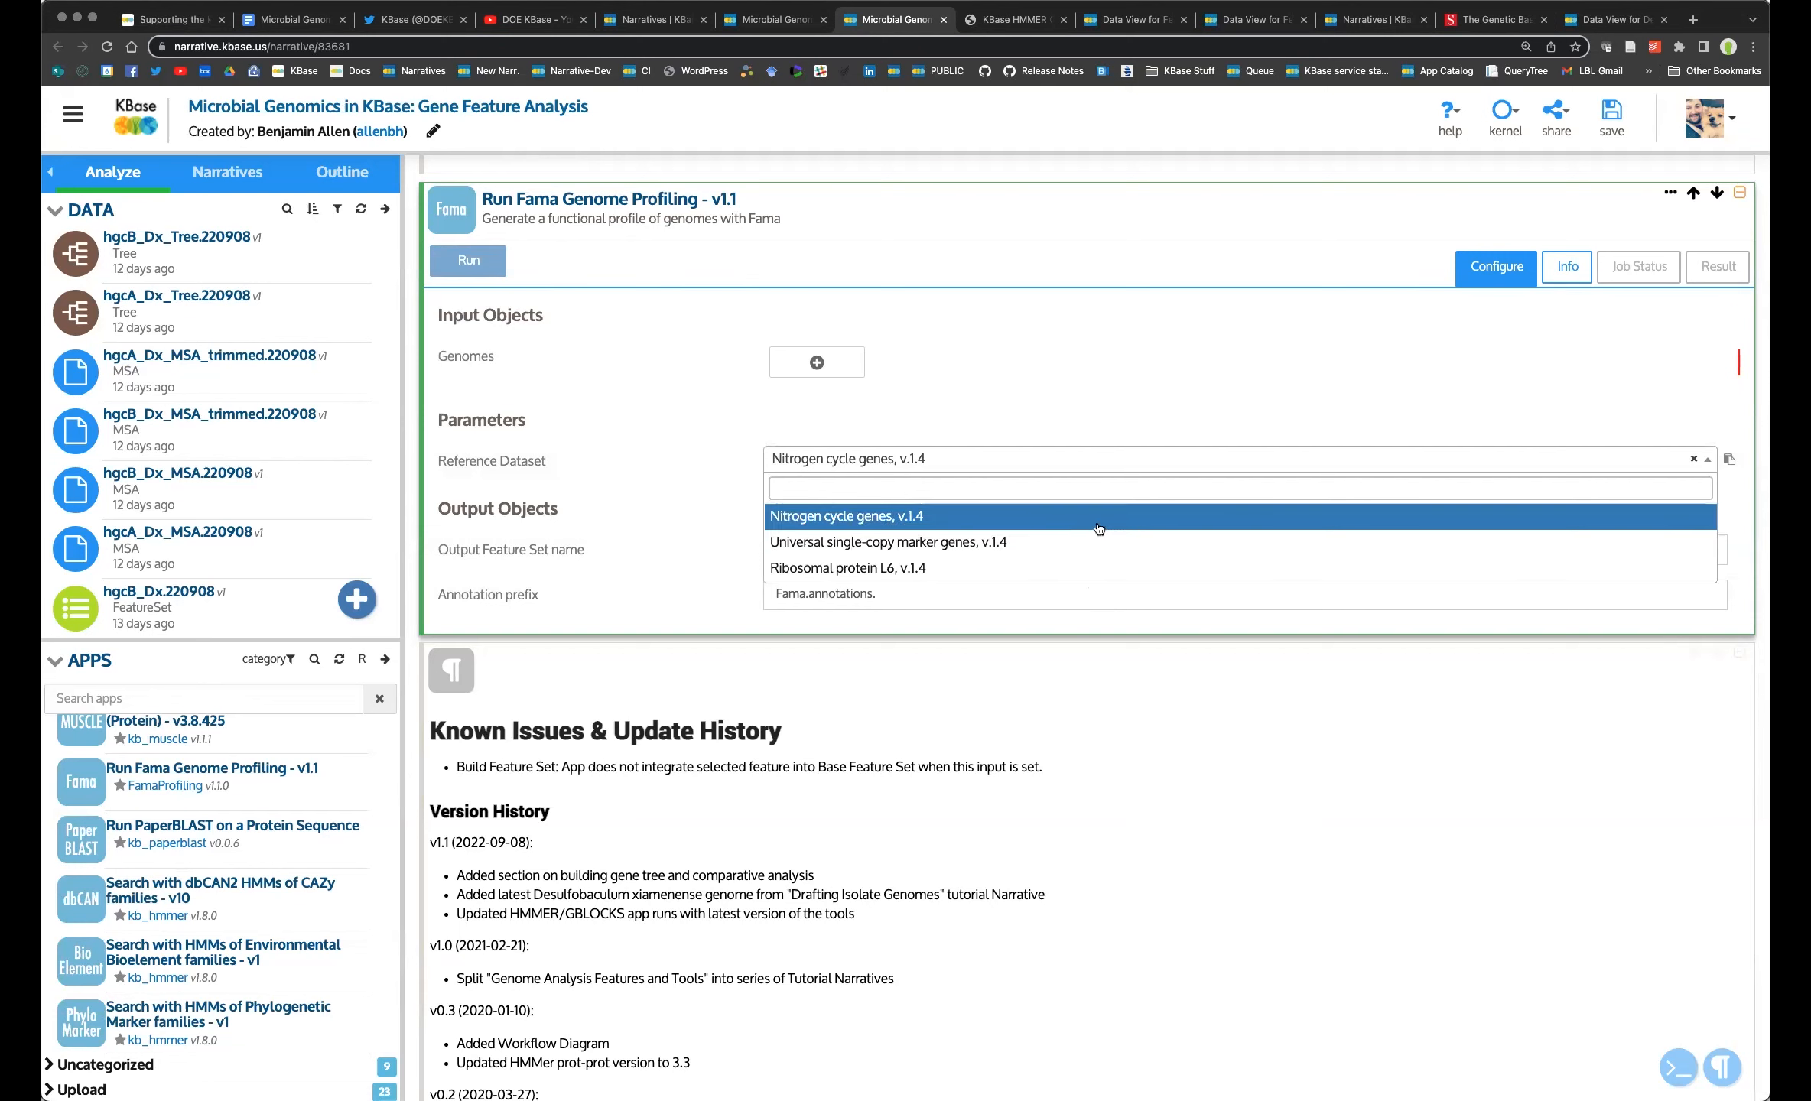
pyautogui.click(650, 521)
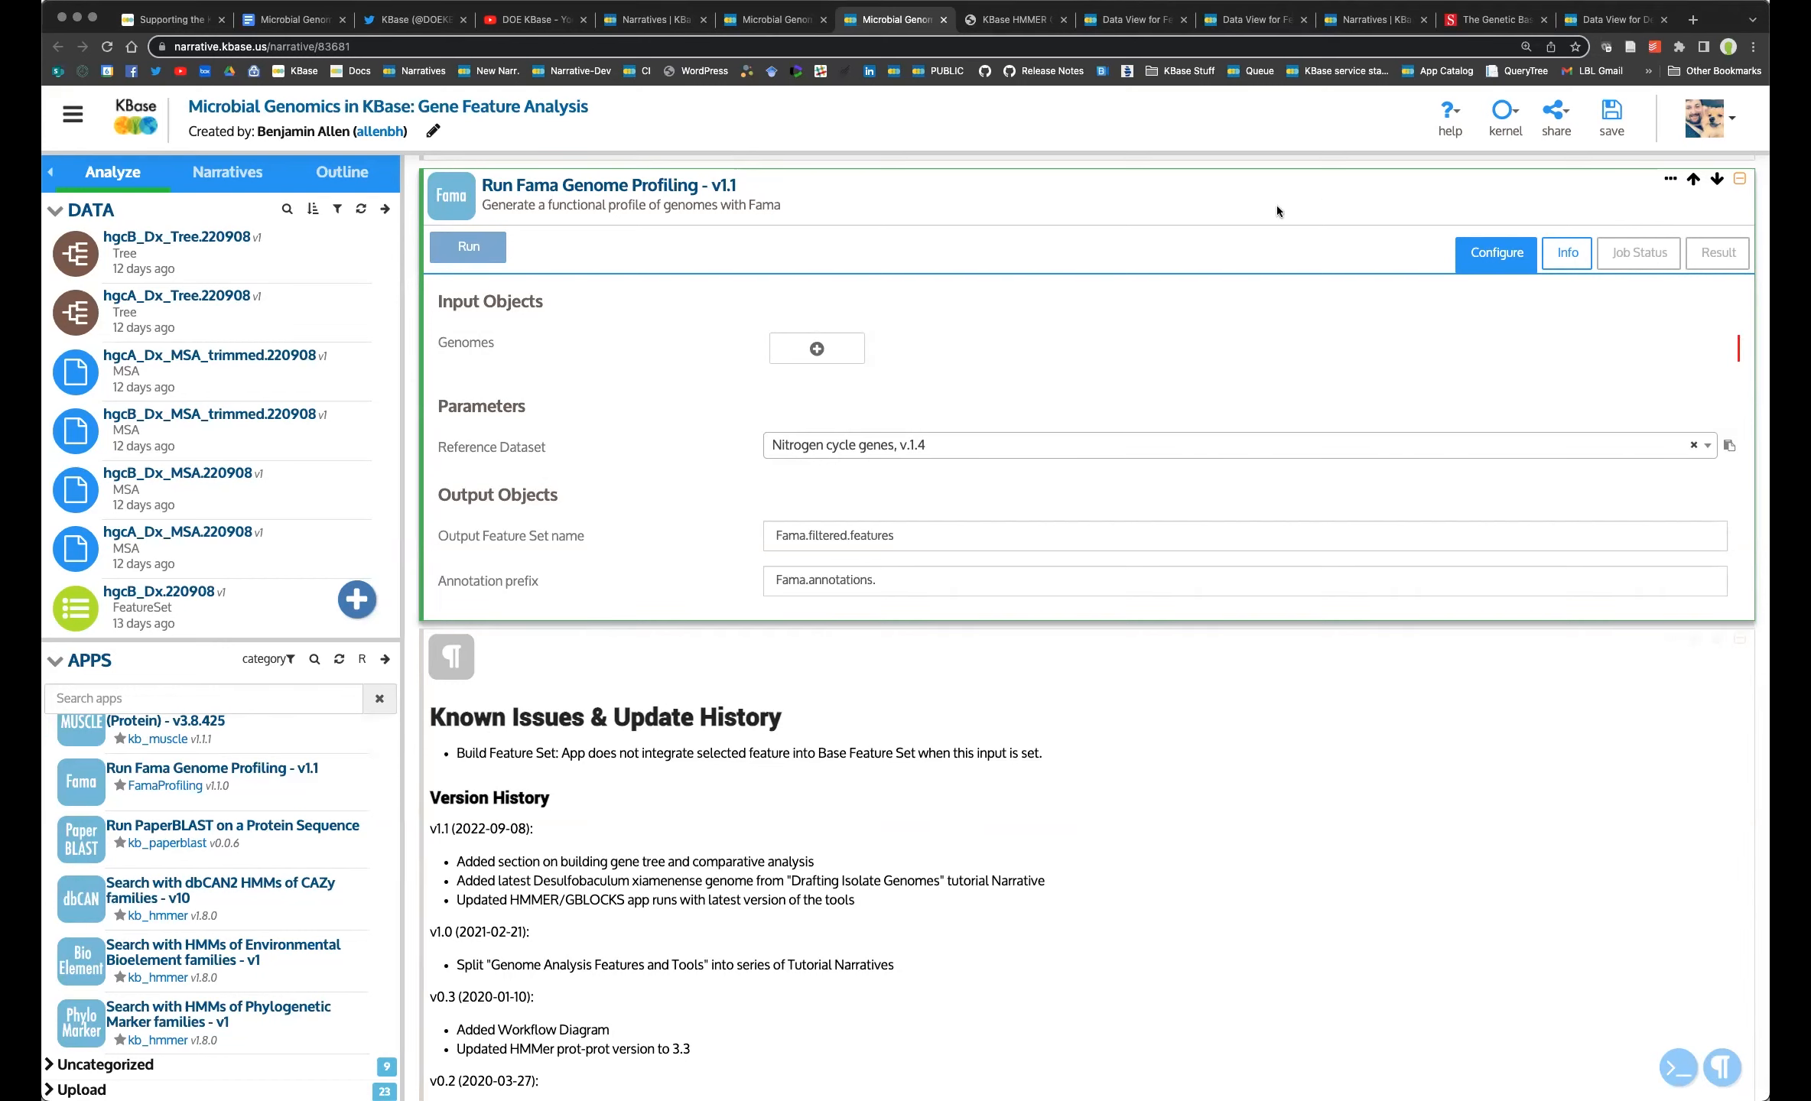
# Collapse the app categories and switch the app list to Beta apps, accepting the beta mode warning.
pyautogui.click(378, 699)
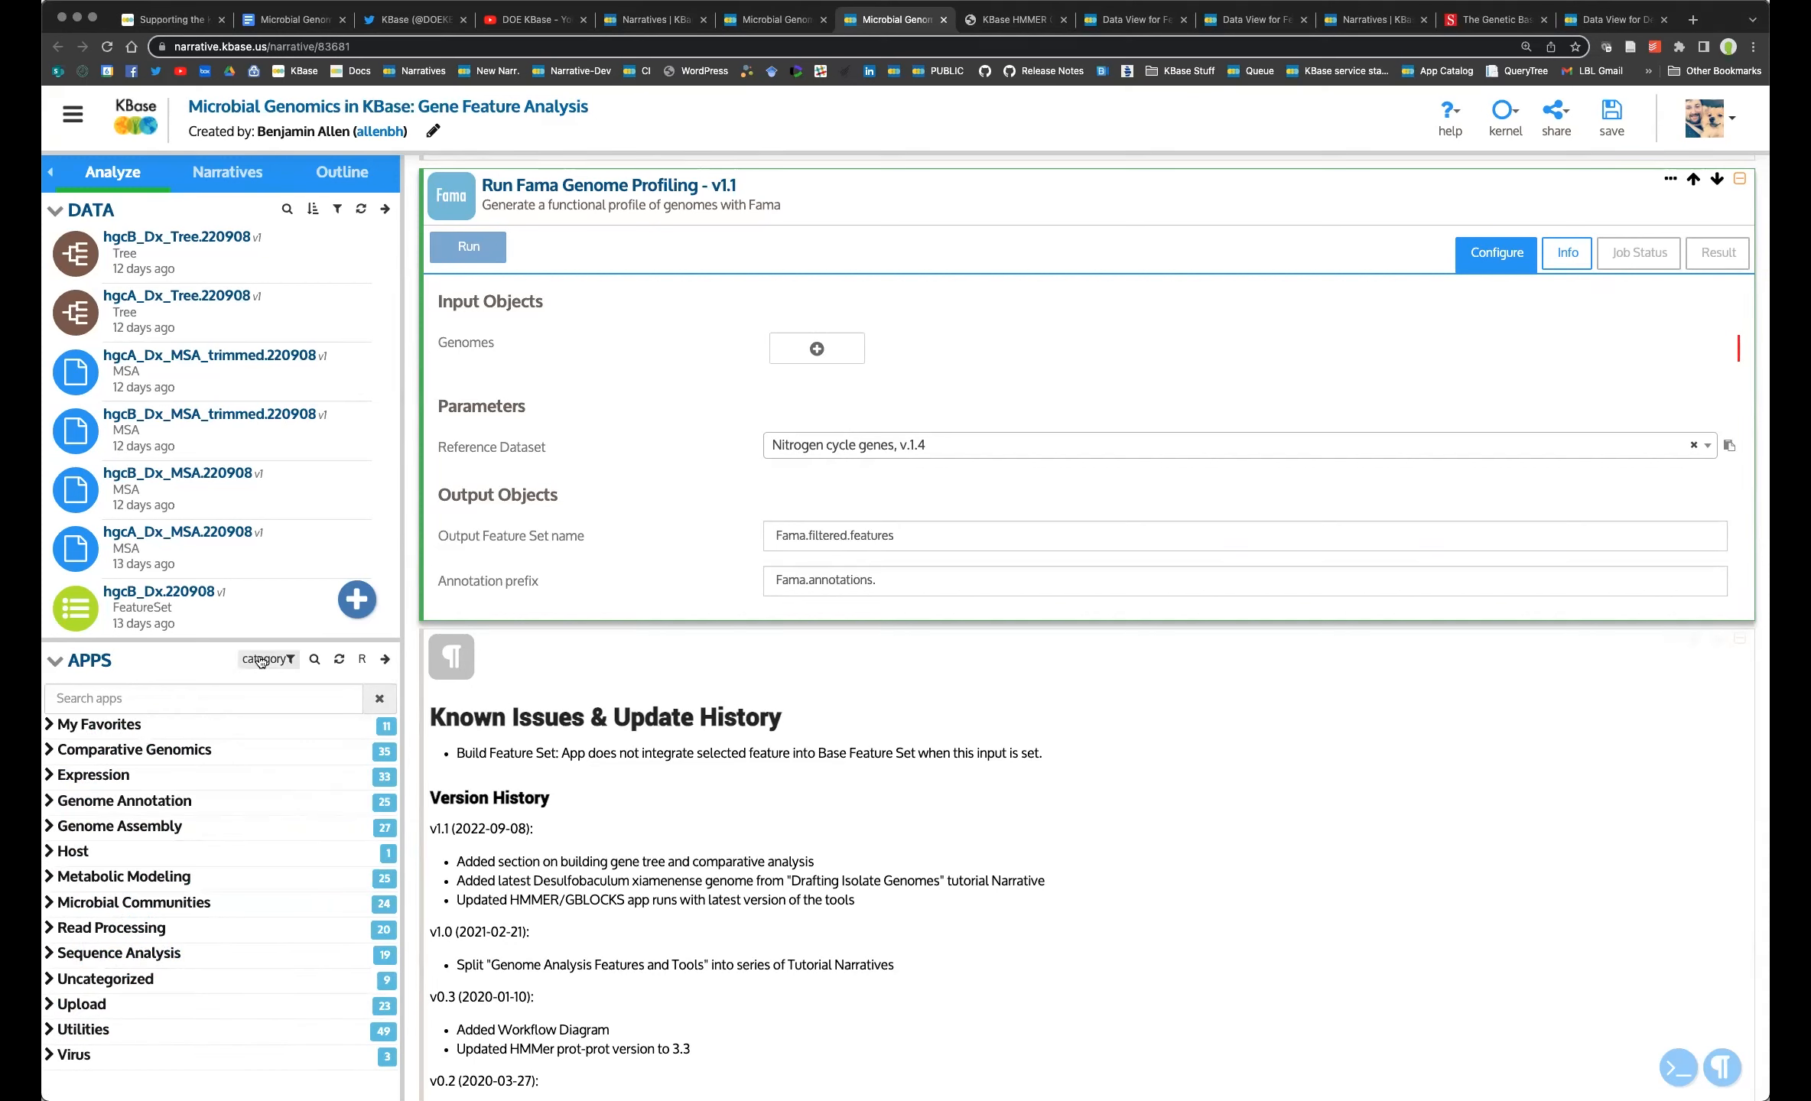
pyautogui.click(359, 659)
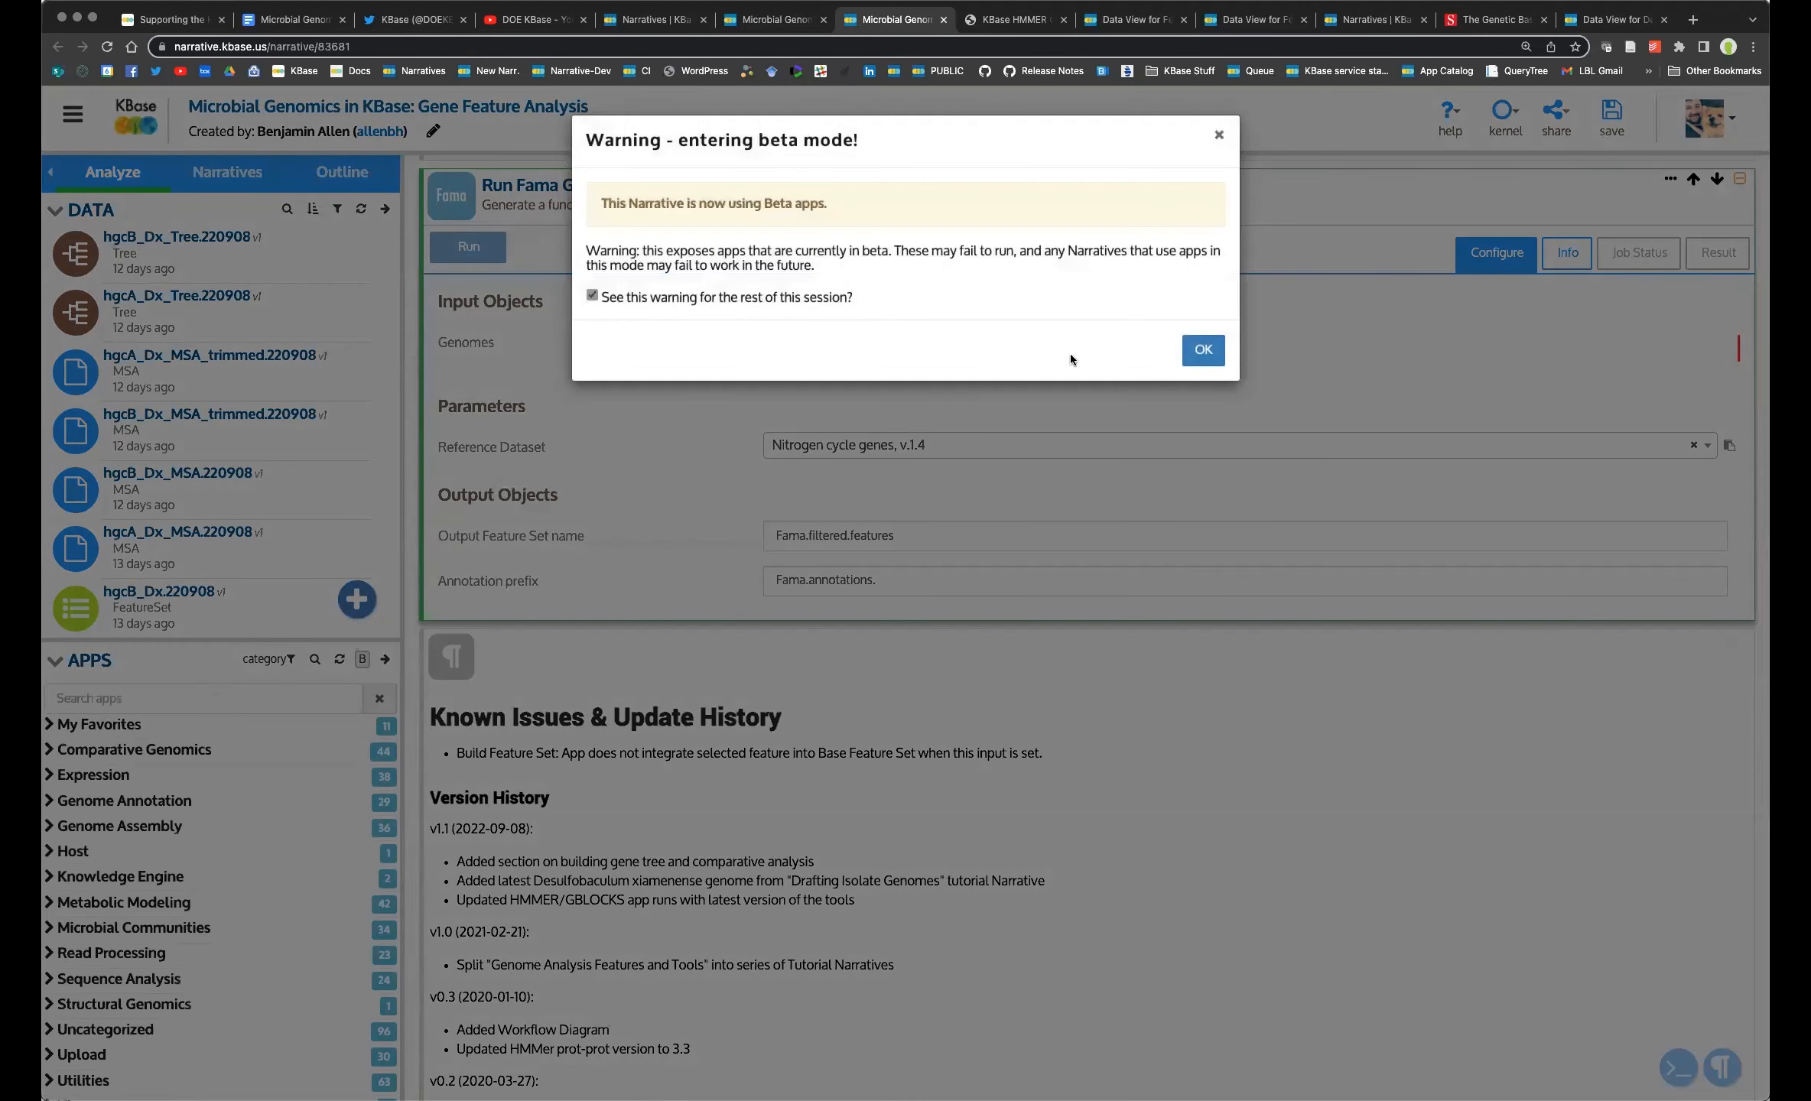
pyautogui.click(1200, 351)
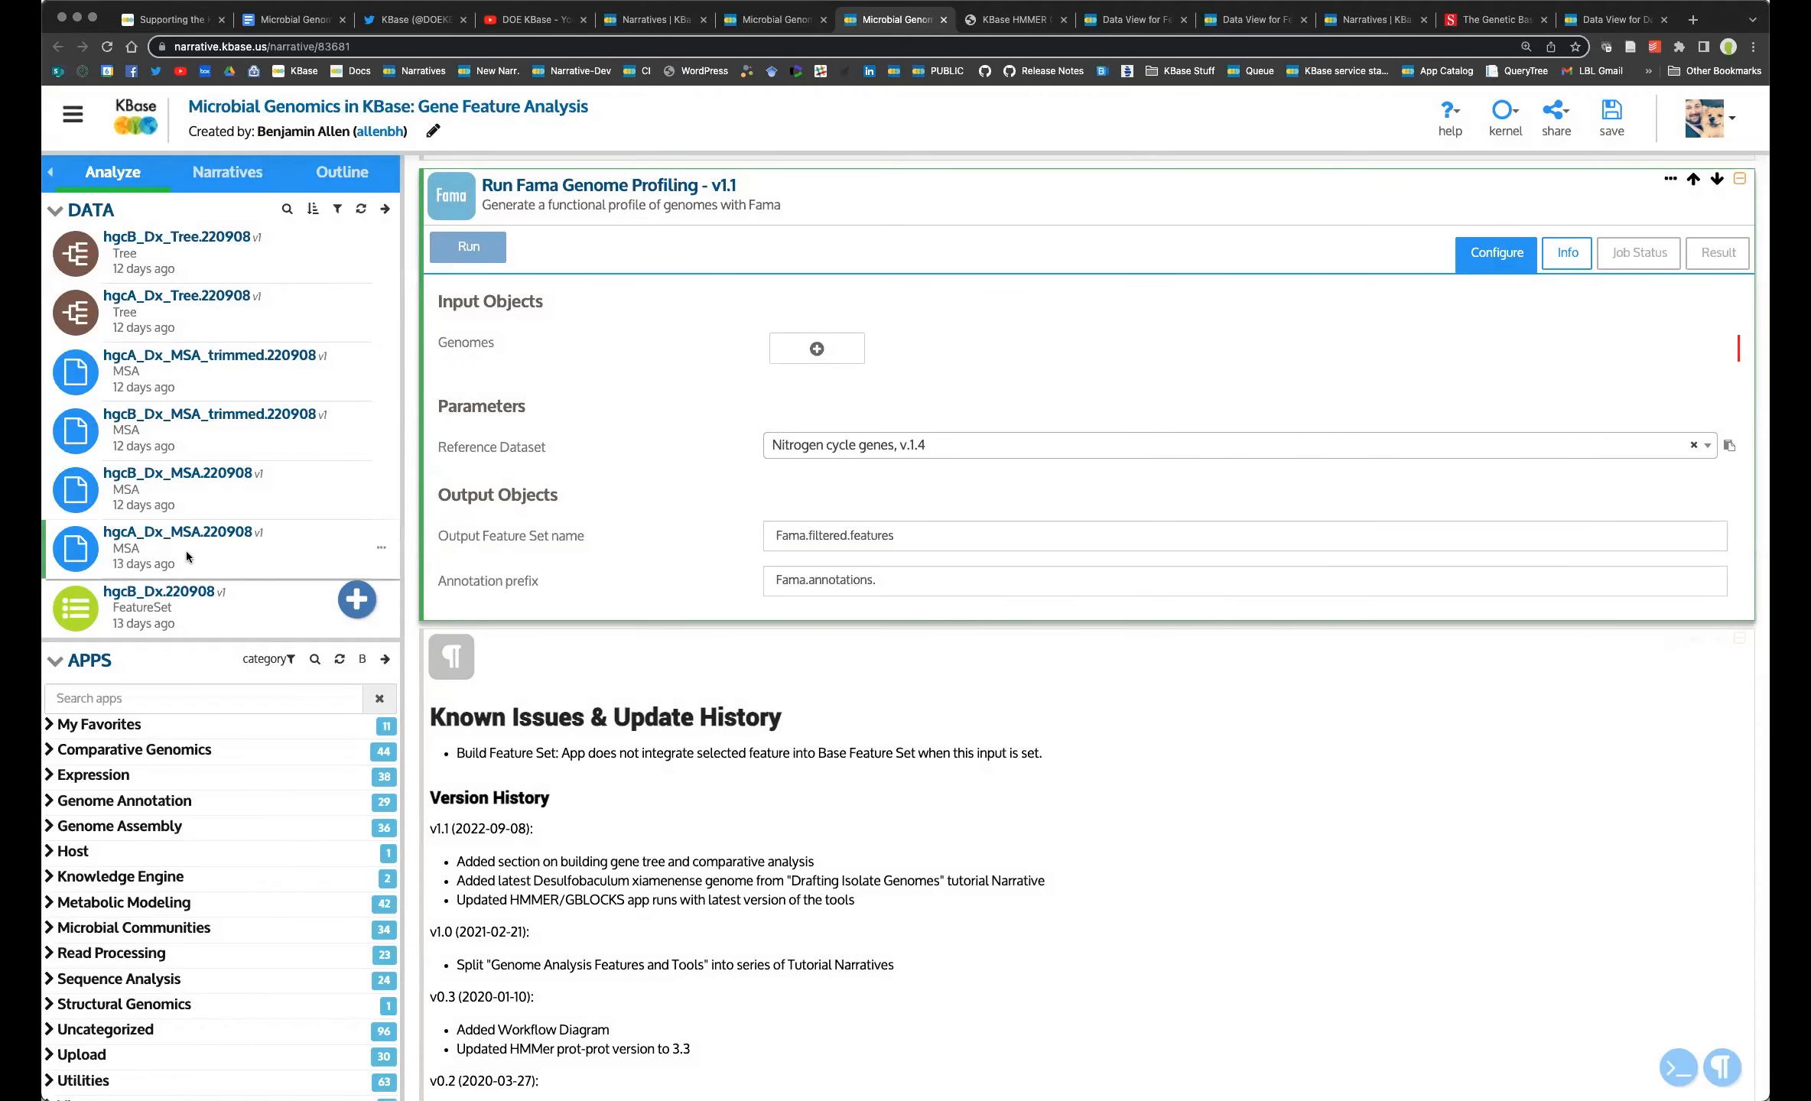
# Point out the Beta Testers pool link in the webinar Q & A Google Doc and return to the Gene Feature Analysis Narrative.
pyautogui.click(301, 25)
pyautogui.scroll(15, 540, 883)
pyautogui.scroll(-3, 540, 883)
pyautogui.moveTo(351, 602); pyautogui.dragTo(818, 608)
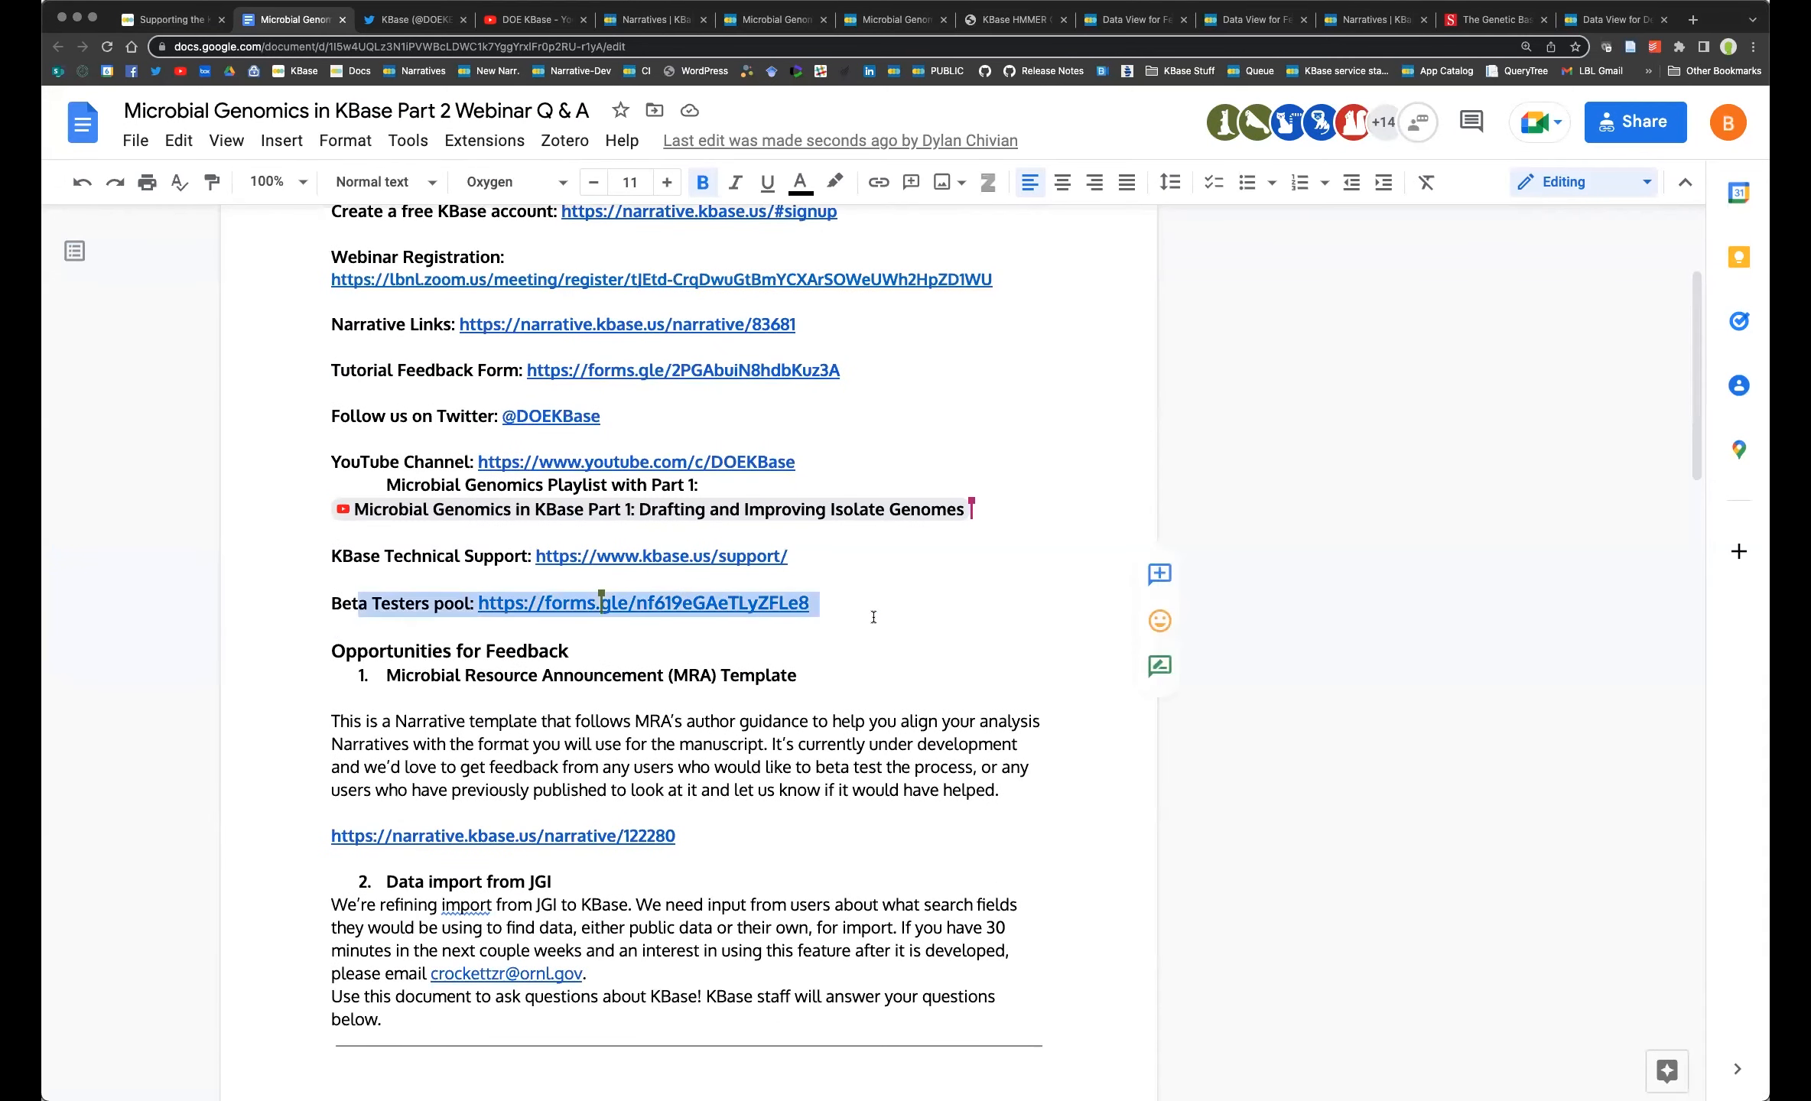
pyautogui.click(871, 615)
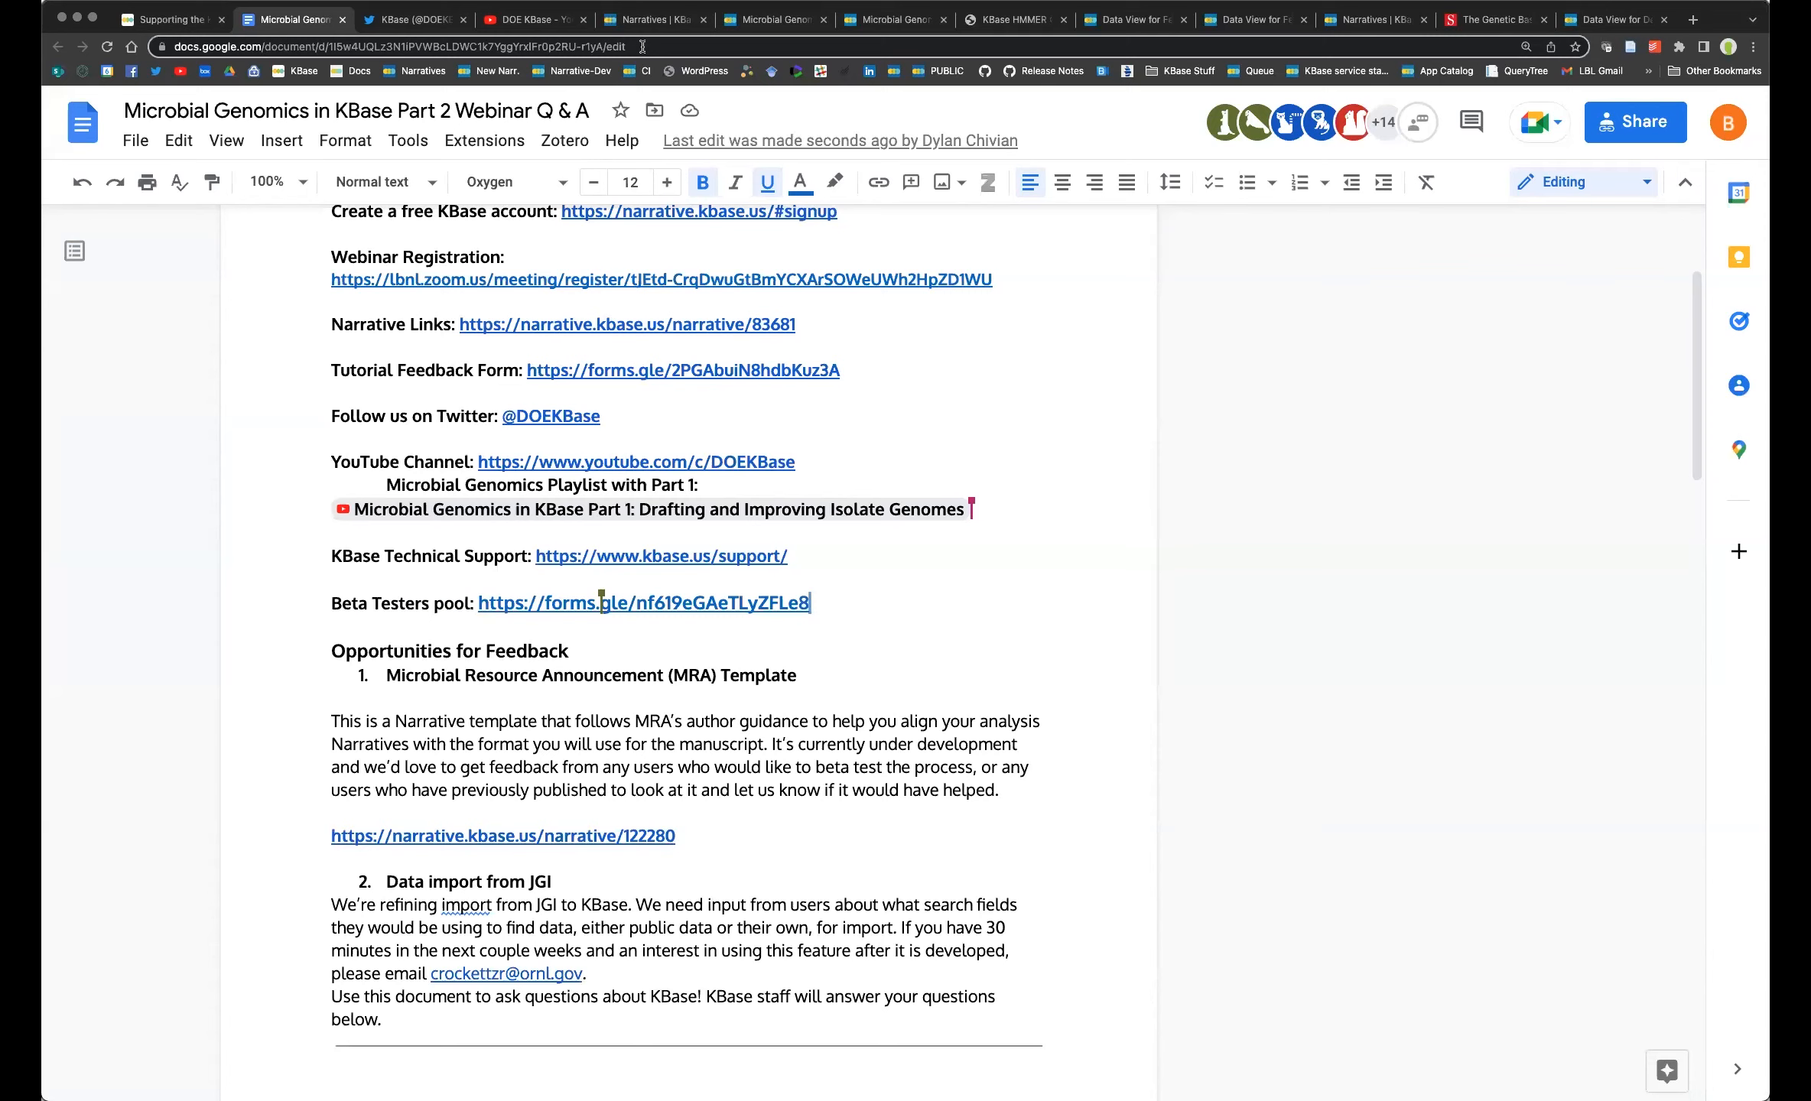
pyautogui.click(775, 17)
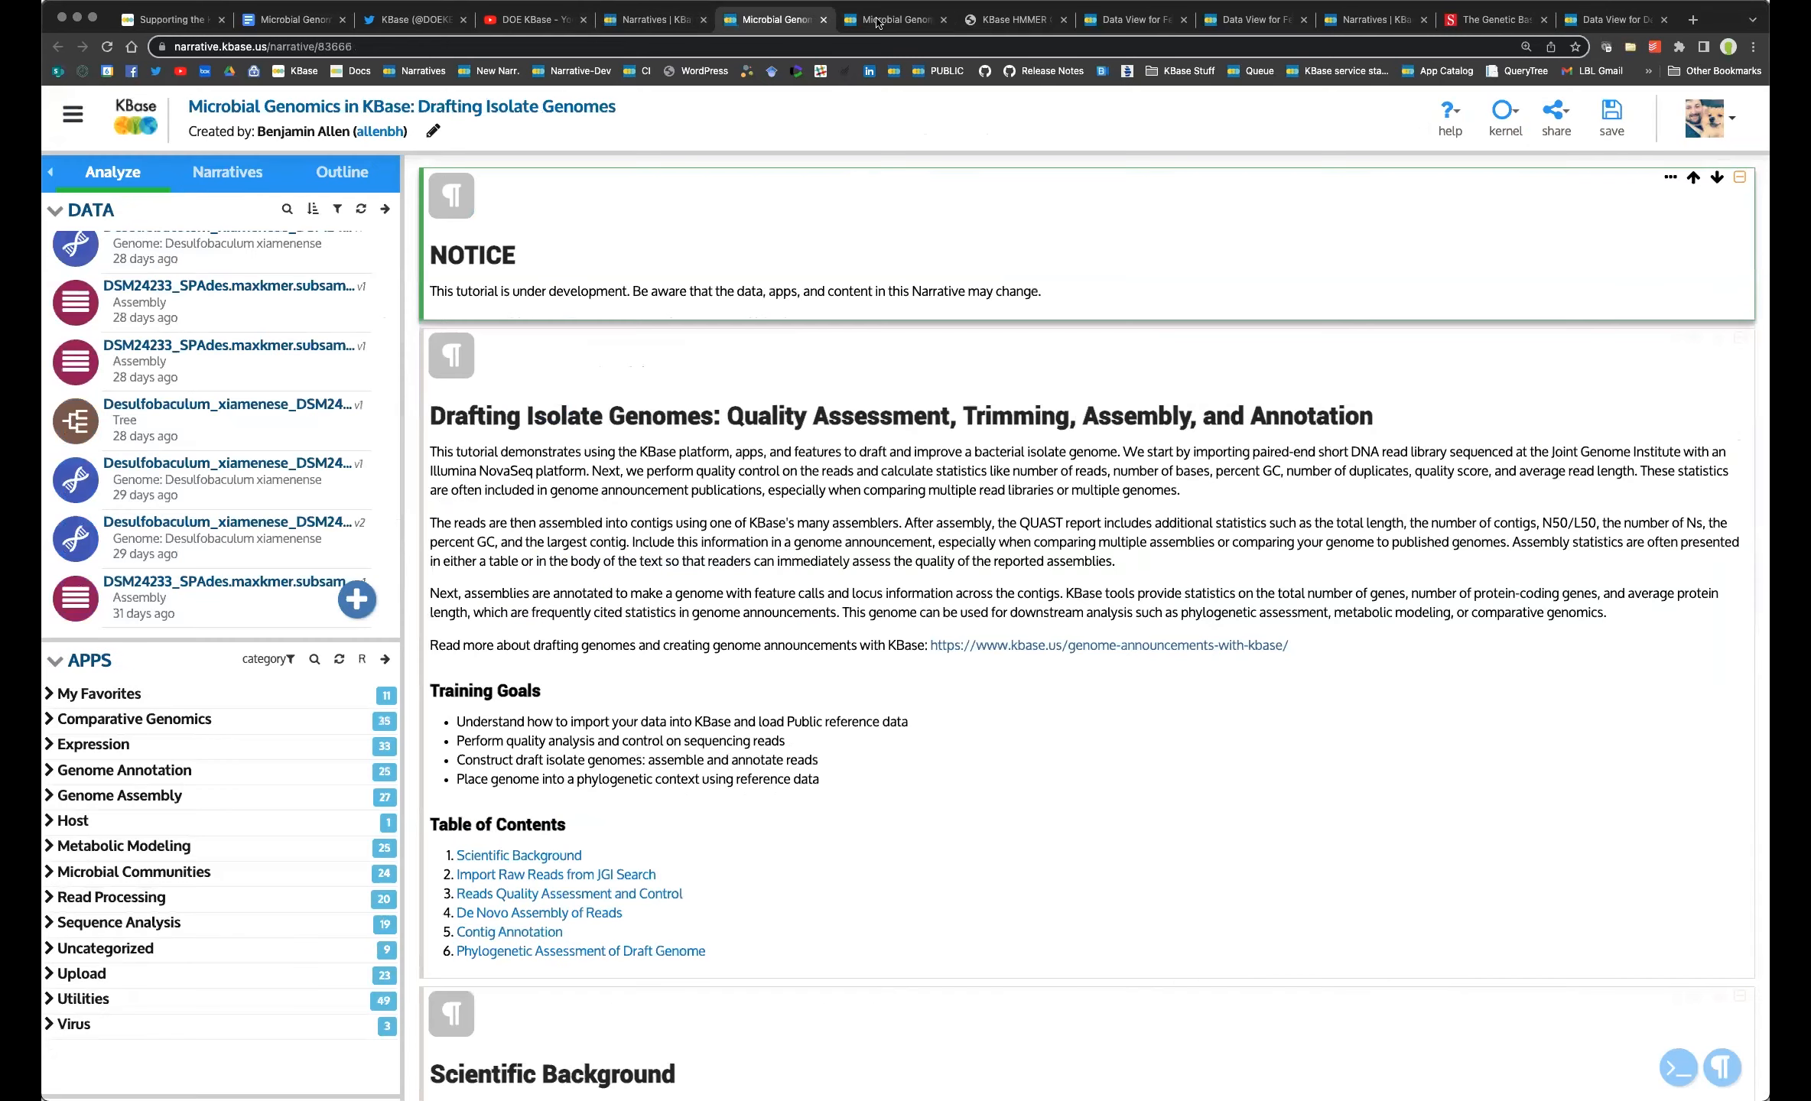
pyautogui.click(891, 20)
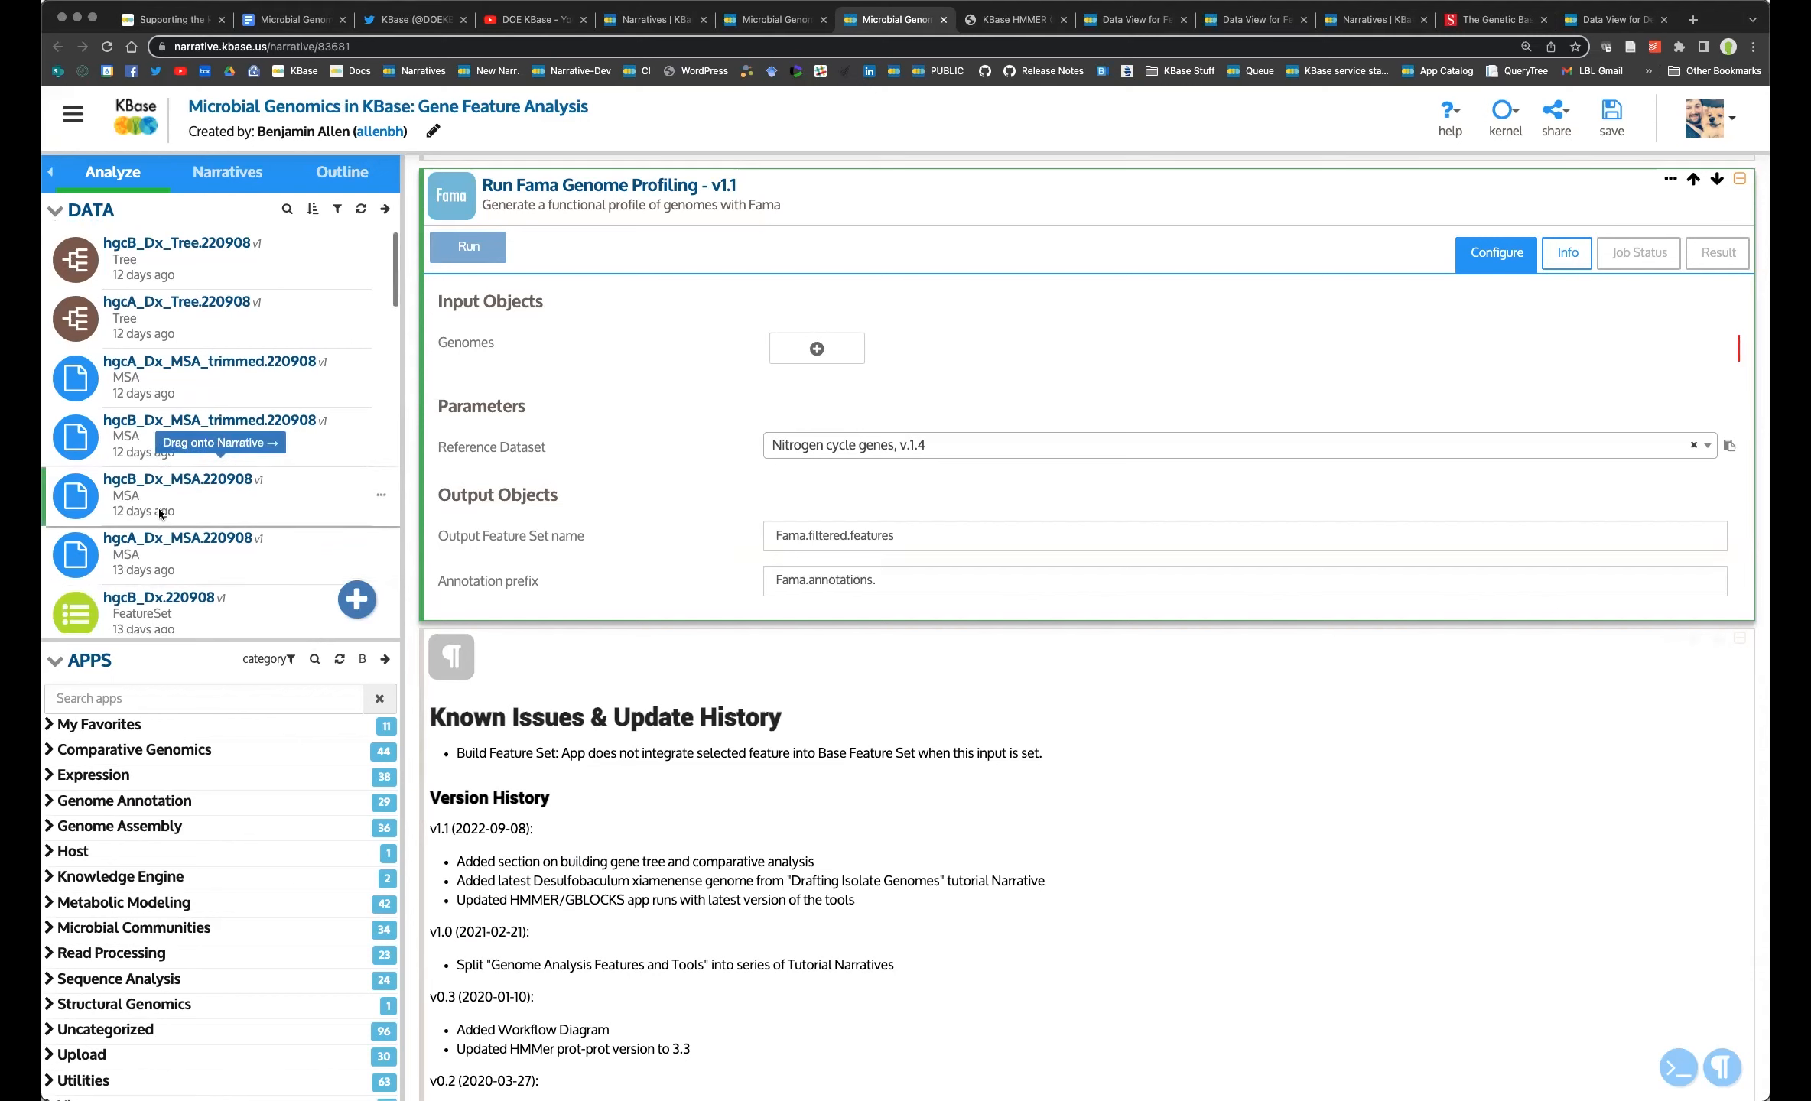
# Filter the app list to apps that accept the hgcB_Dx_MSA_trimmed.220908 alignment as input.
pyautogui.scroll(-1, 158, 508)
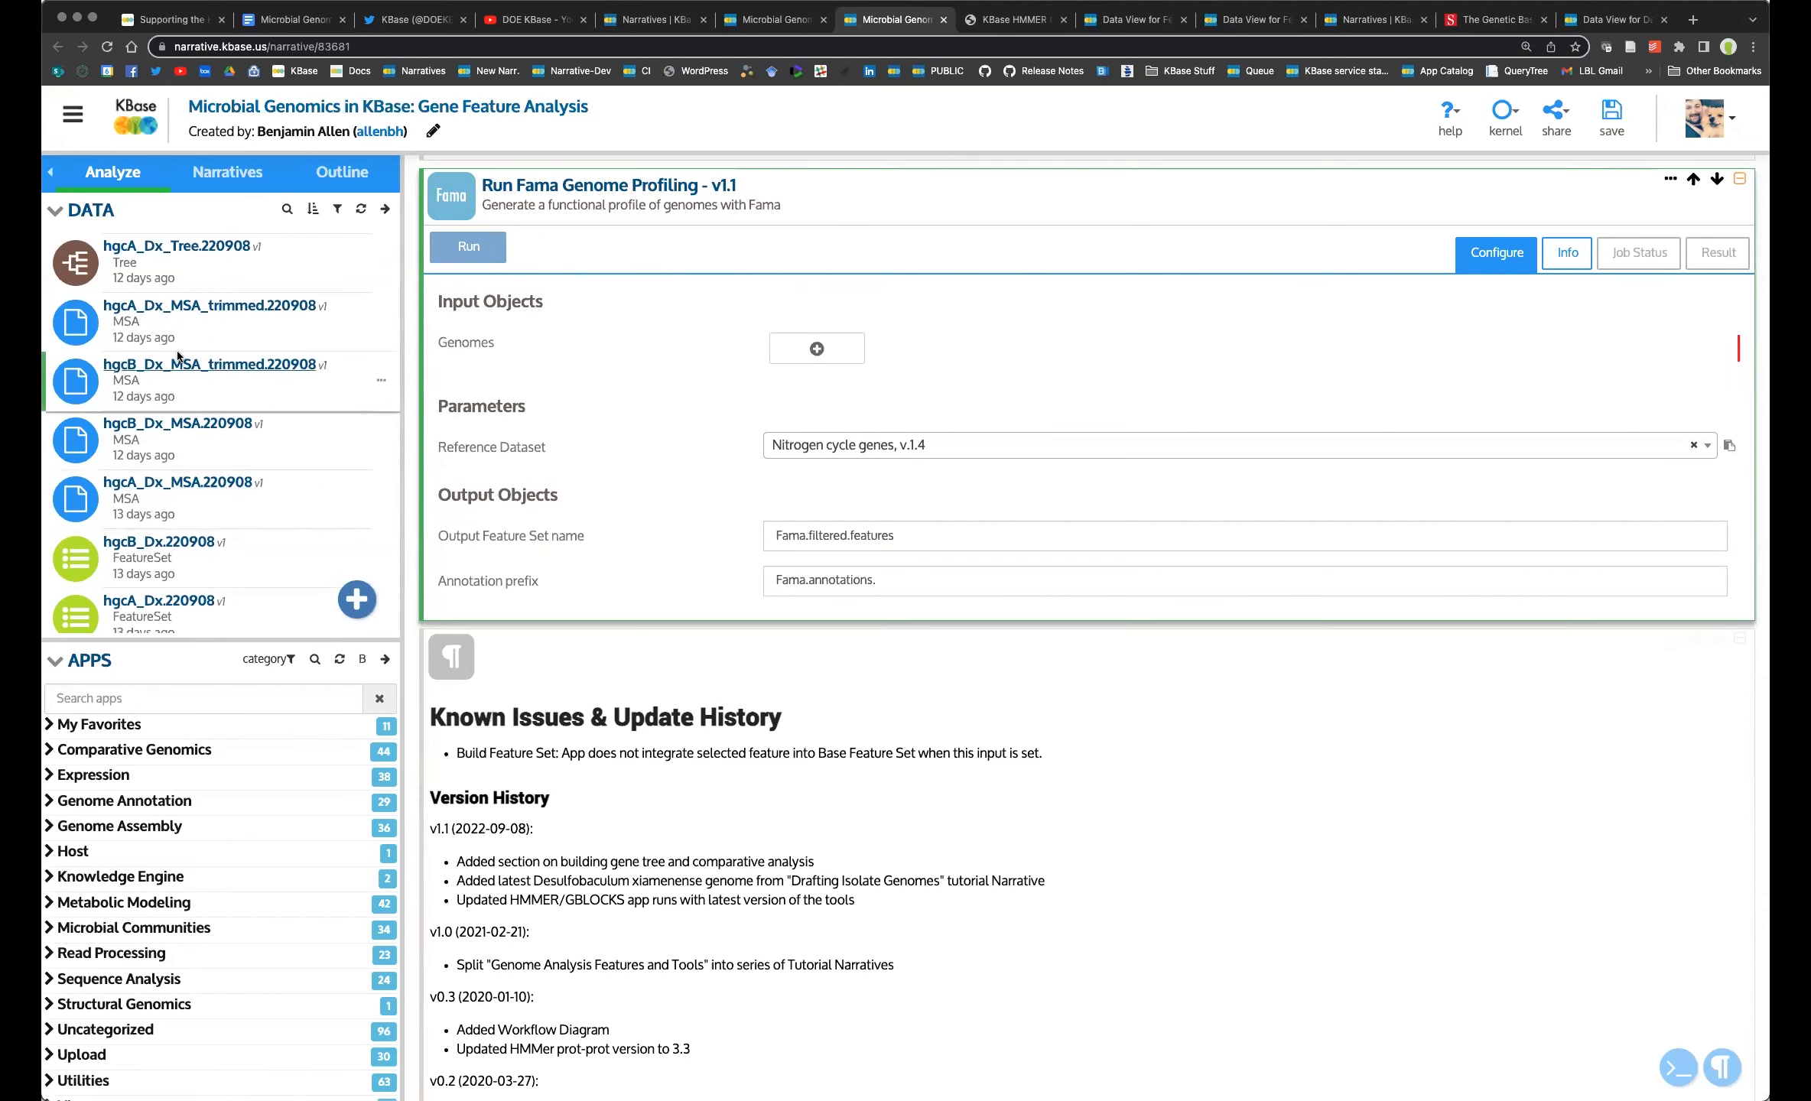
pyautogui.click(144, 393)
pyautogui.click(138, 427)
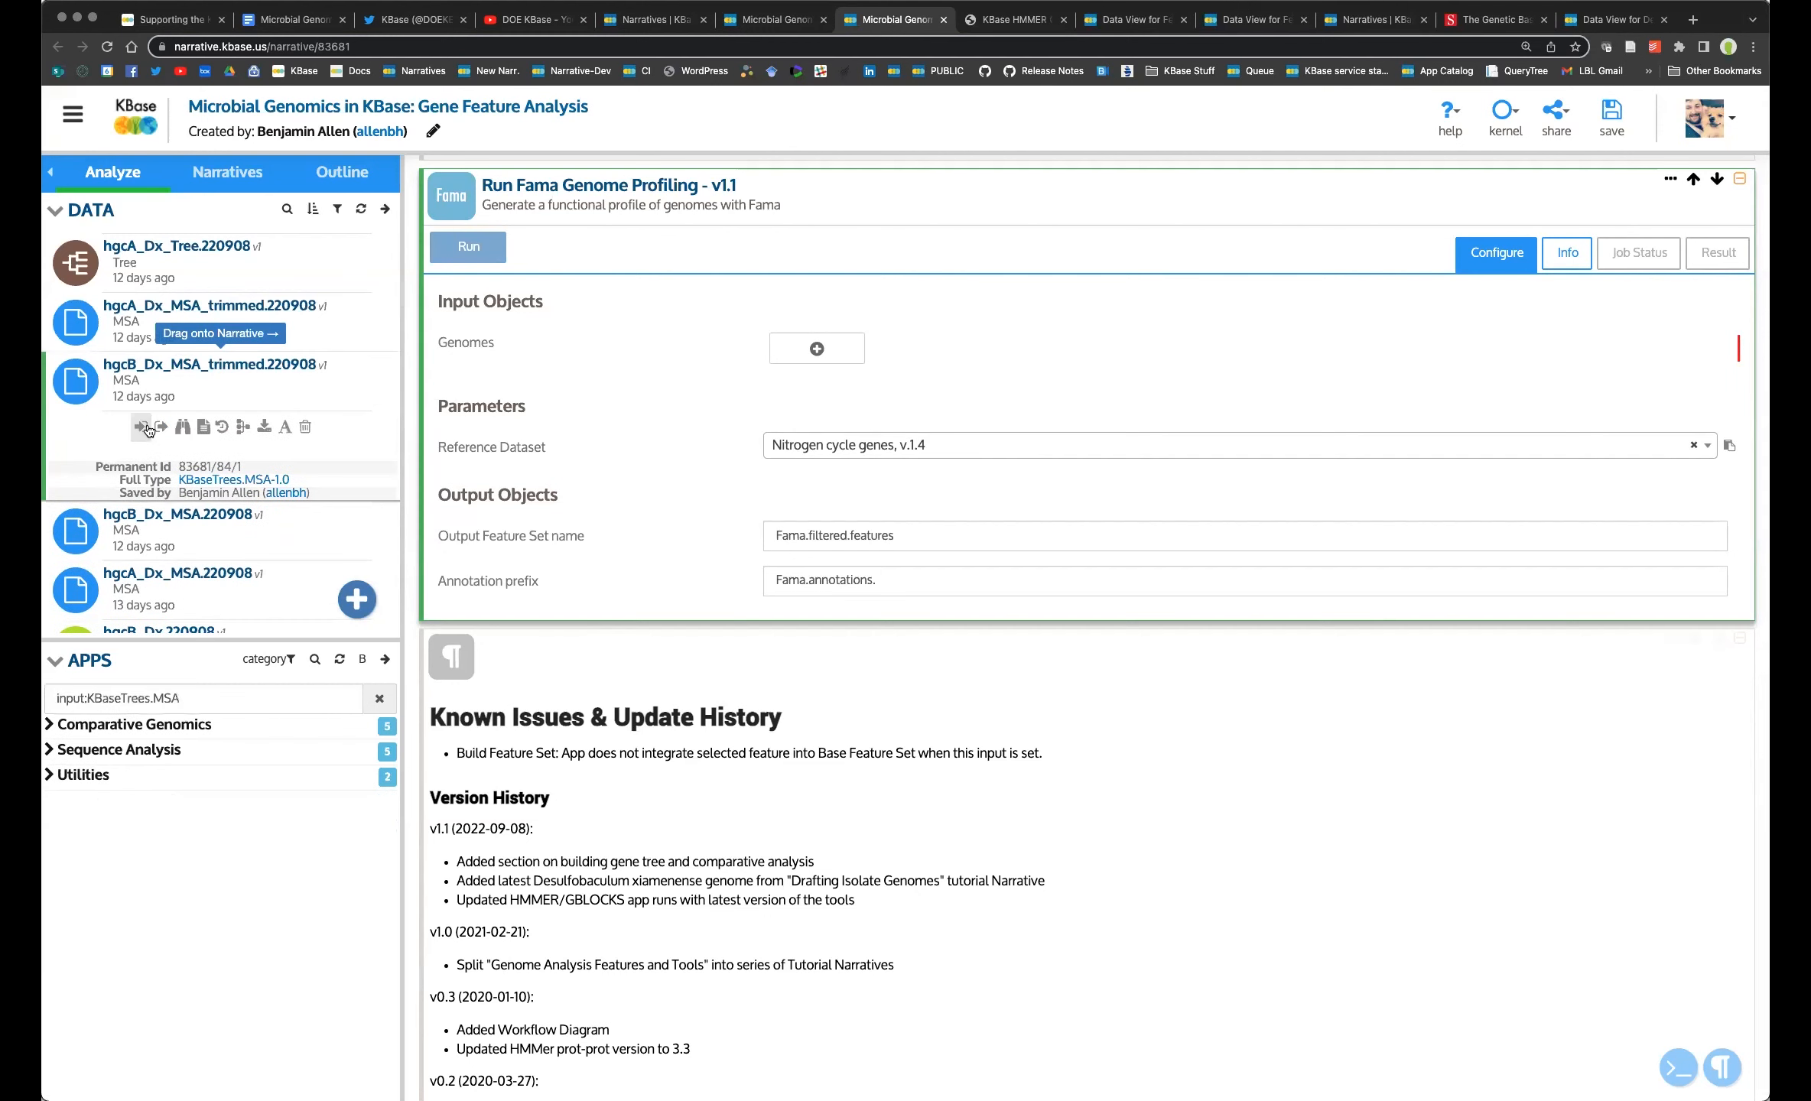
# Browse the MSA-compatible apps under Sequence Analysis, Comparative Genomics and Utilities, and clear the input filter.
pyautogui.click(147, 750)
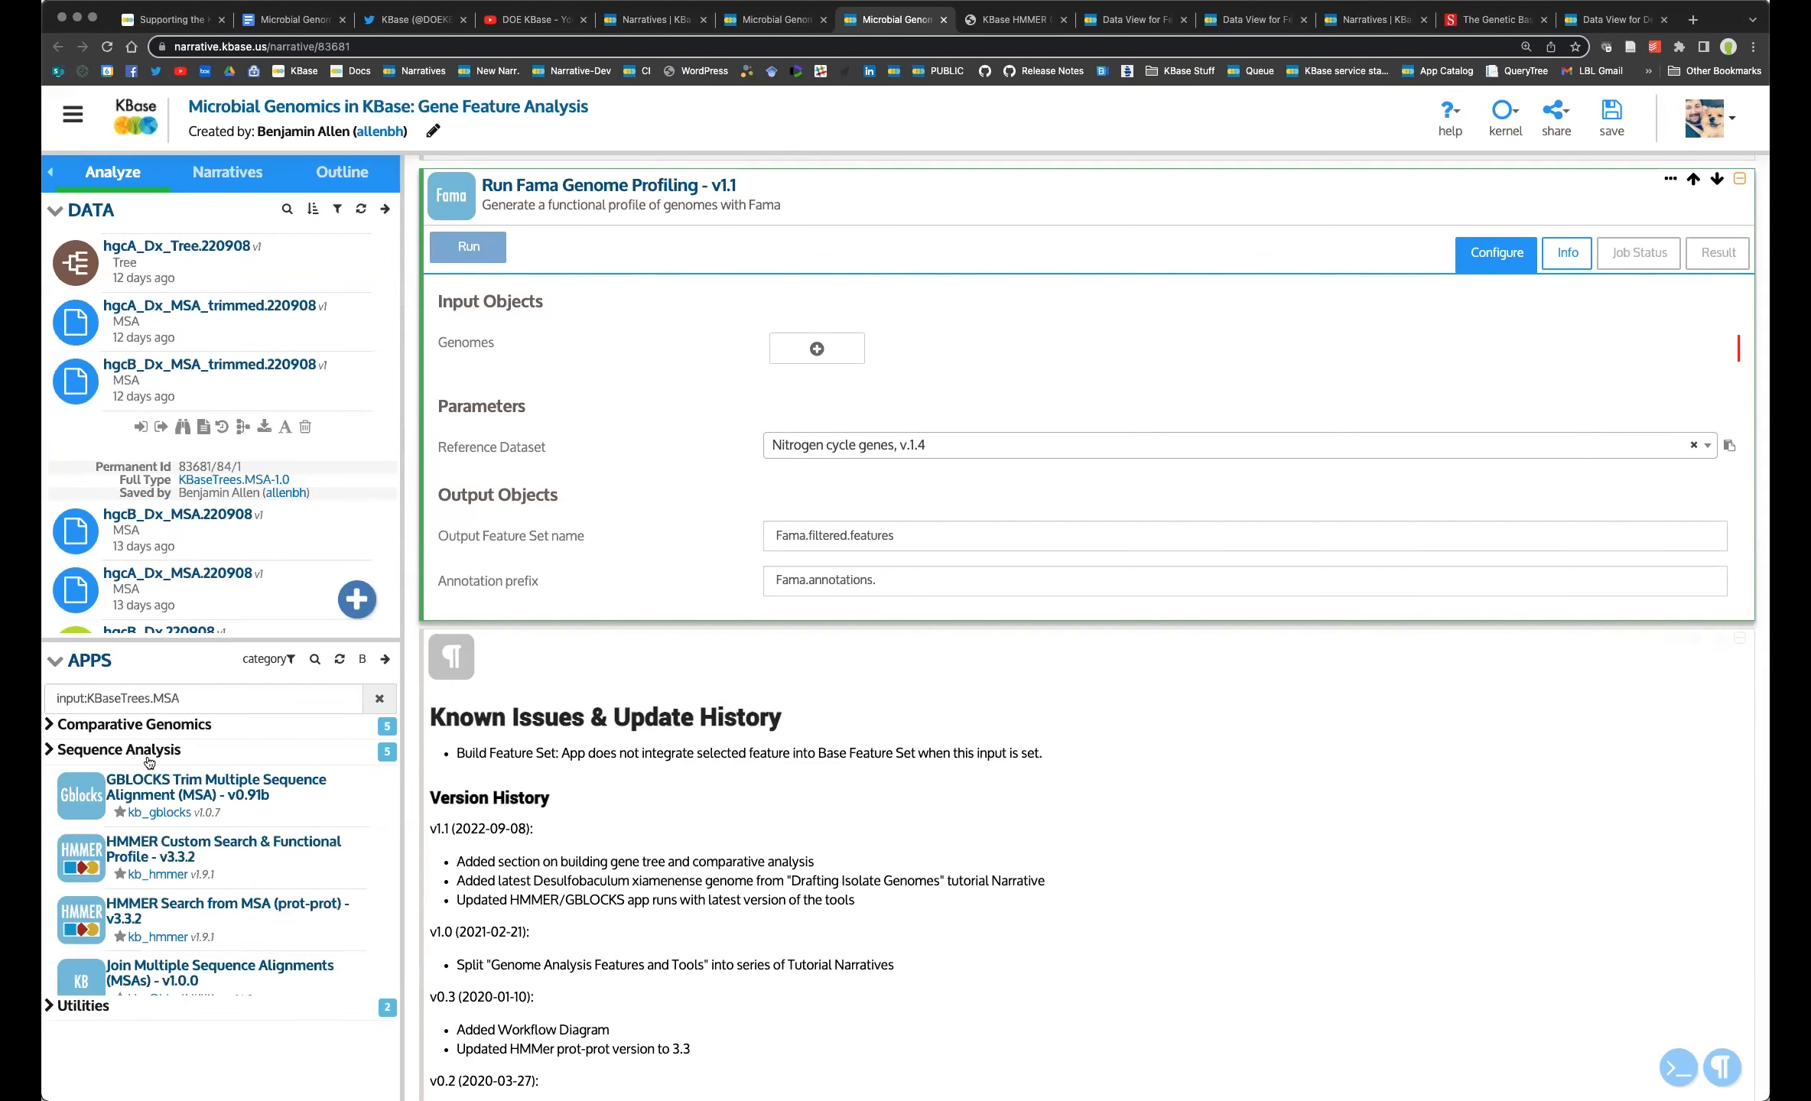
pyautogui.click(181, 734)
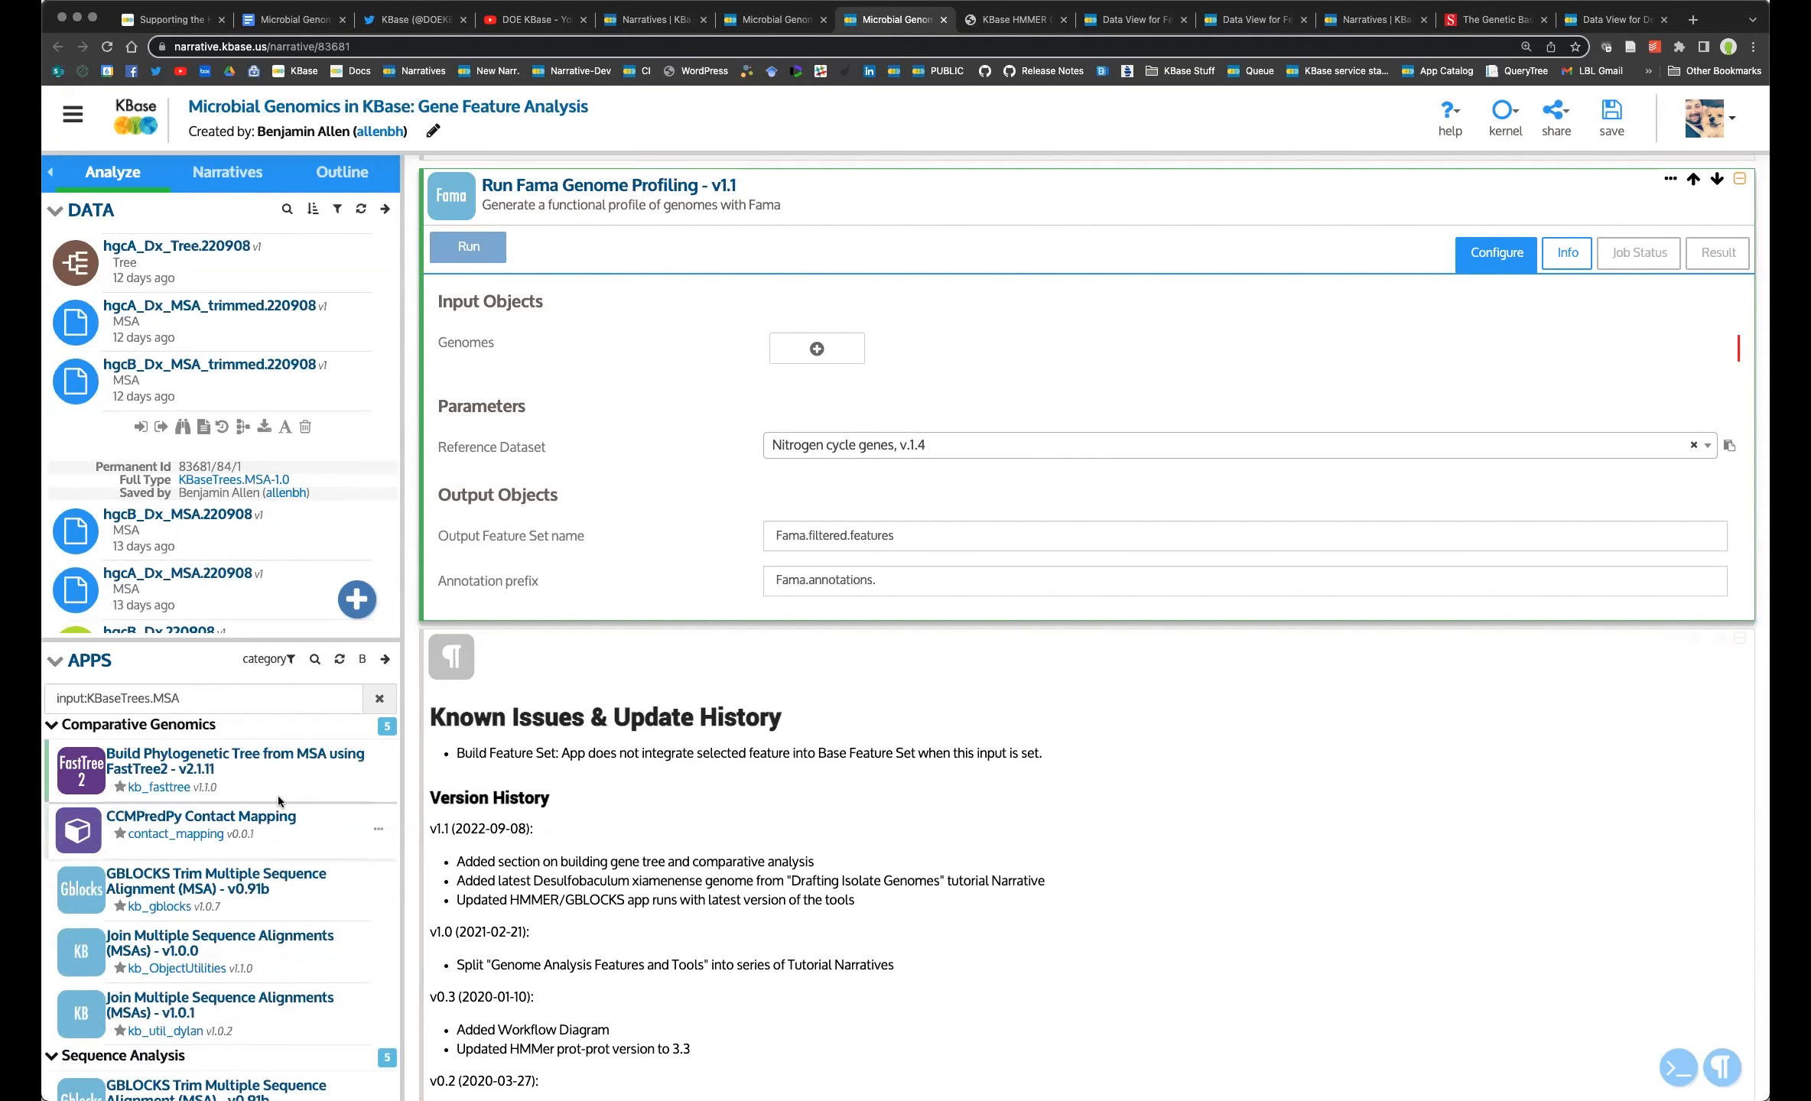
pyautogui.scroll(-5, 265, 883)
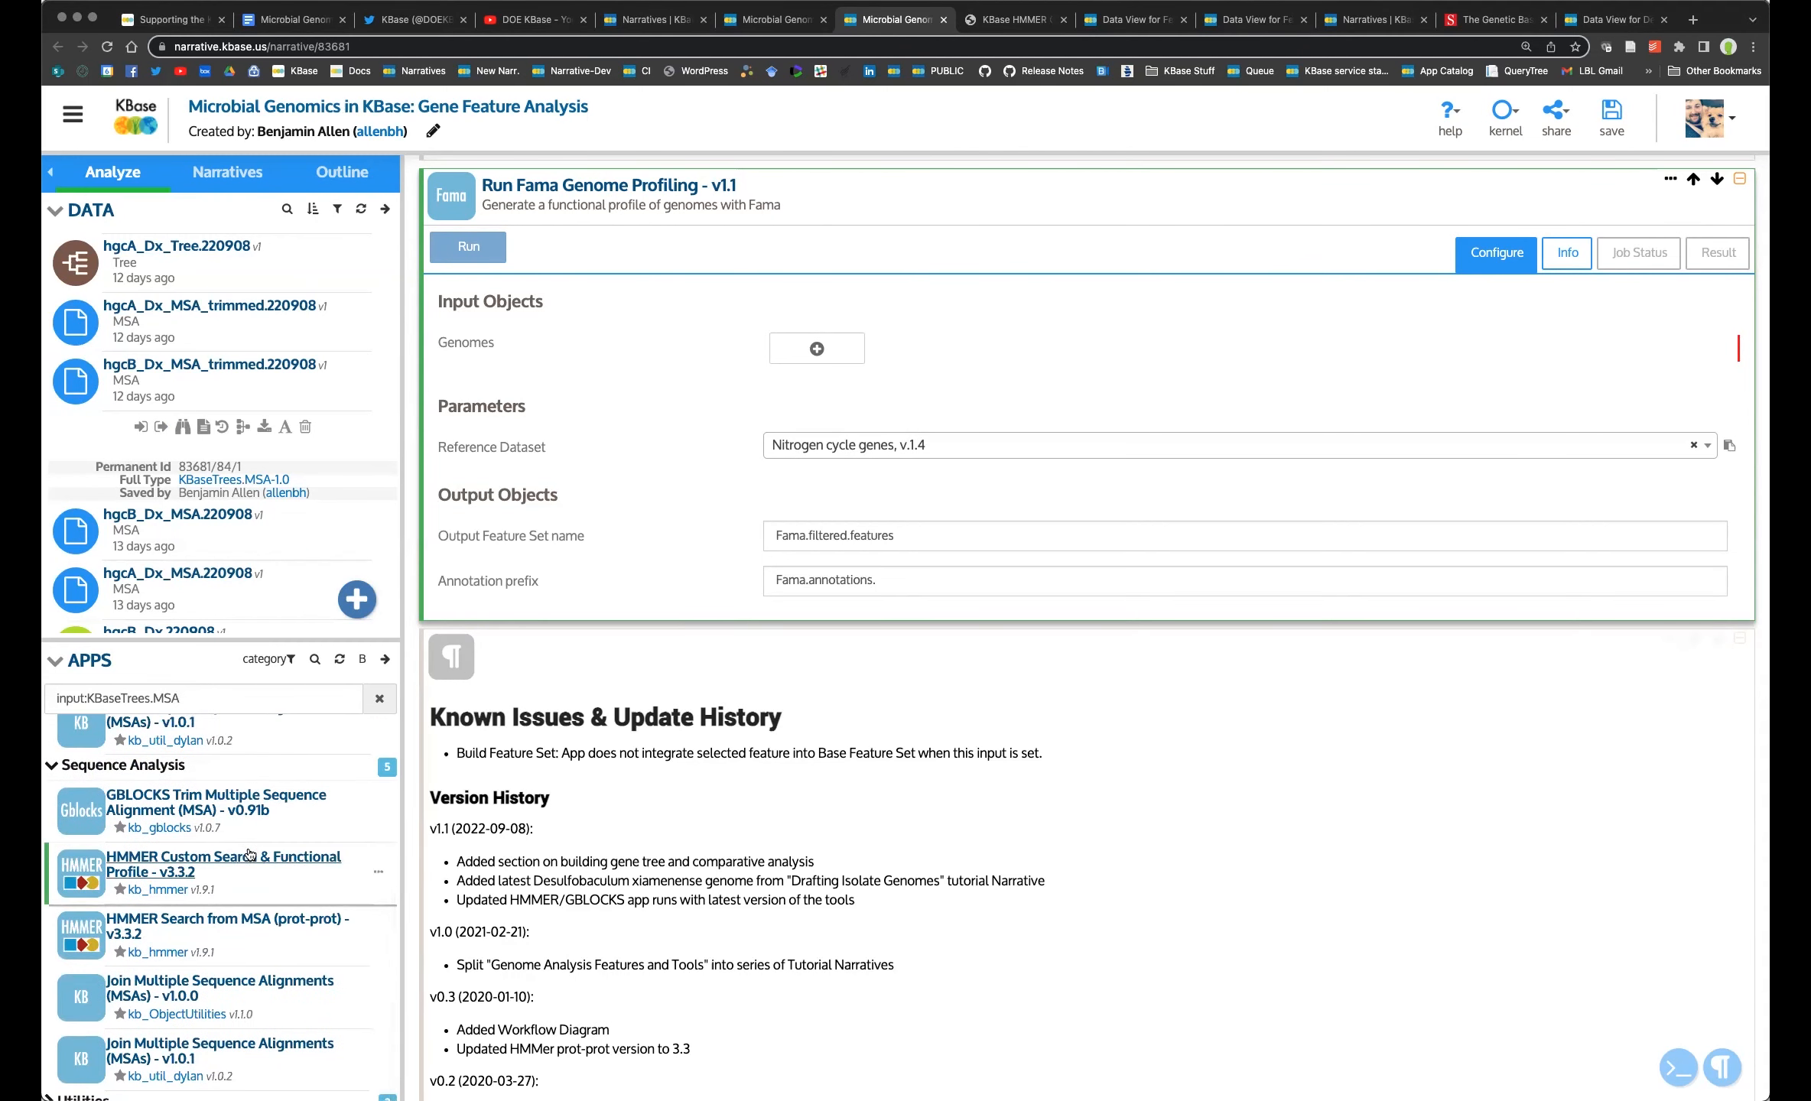
pyautogui.scroll(5, 259, 802)
pyautogui.click(69, 734)
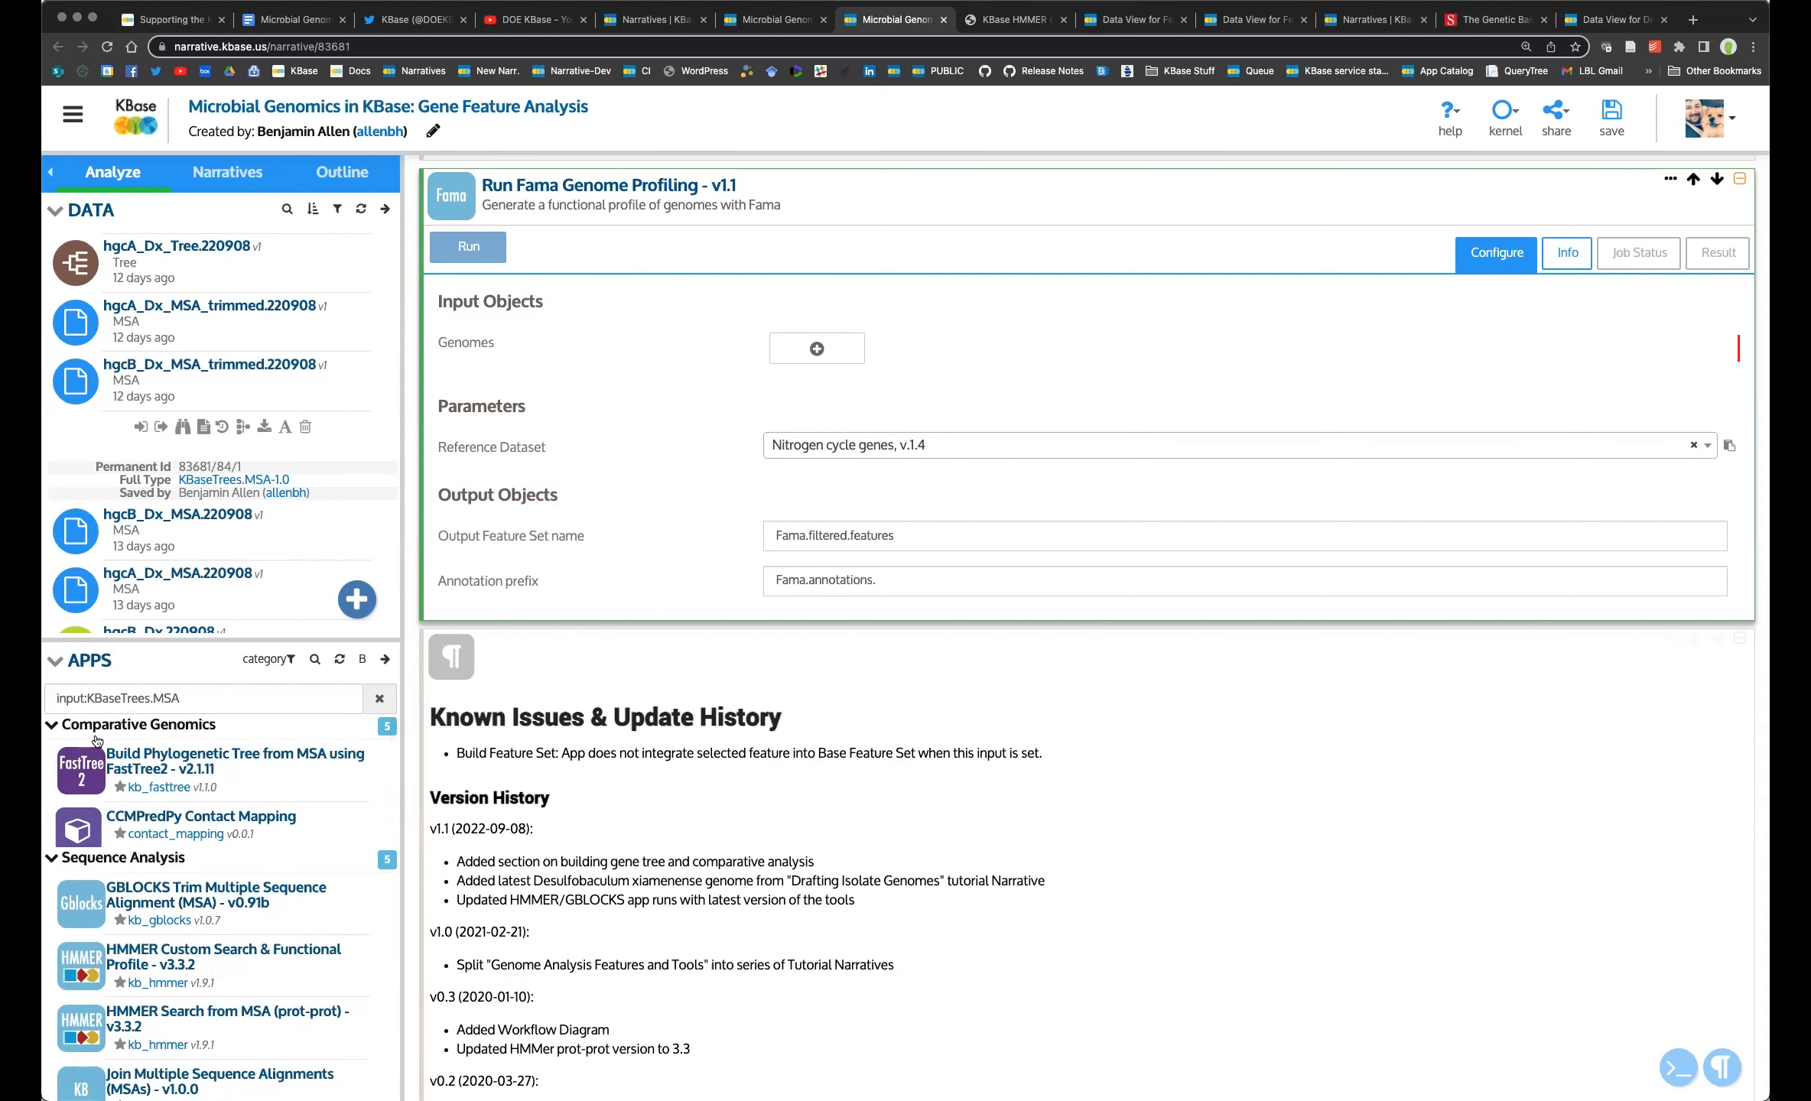
pyautogui.click(66, 757)
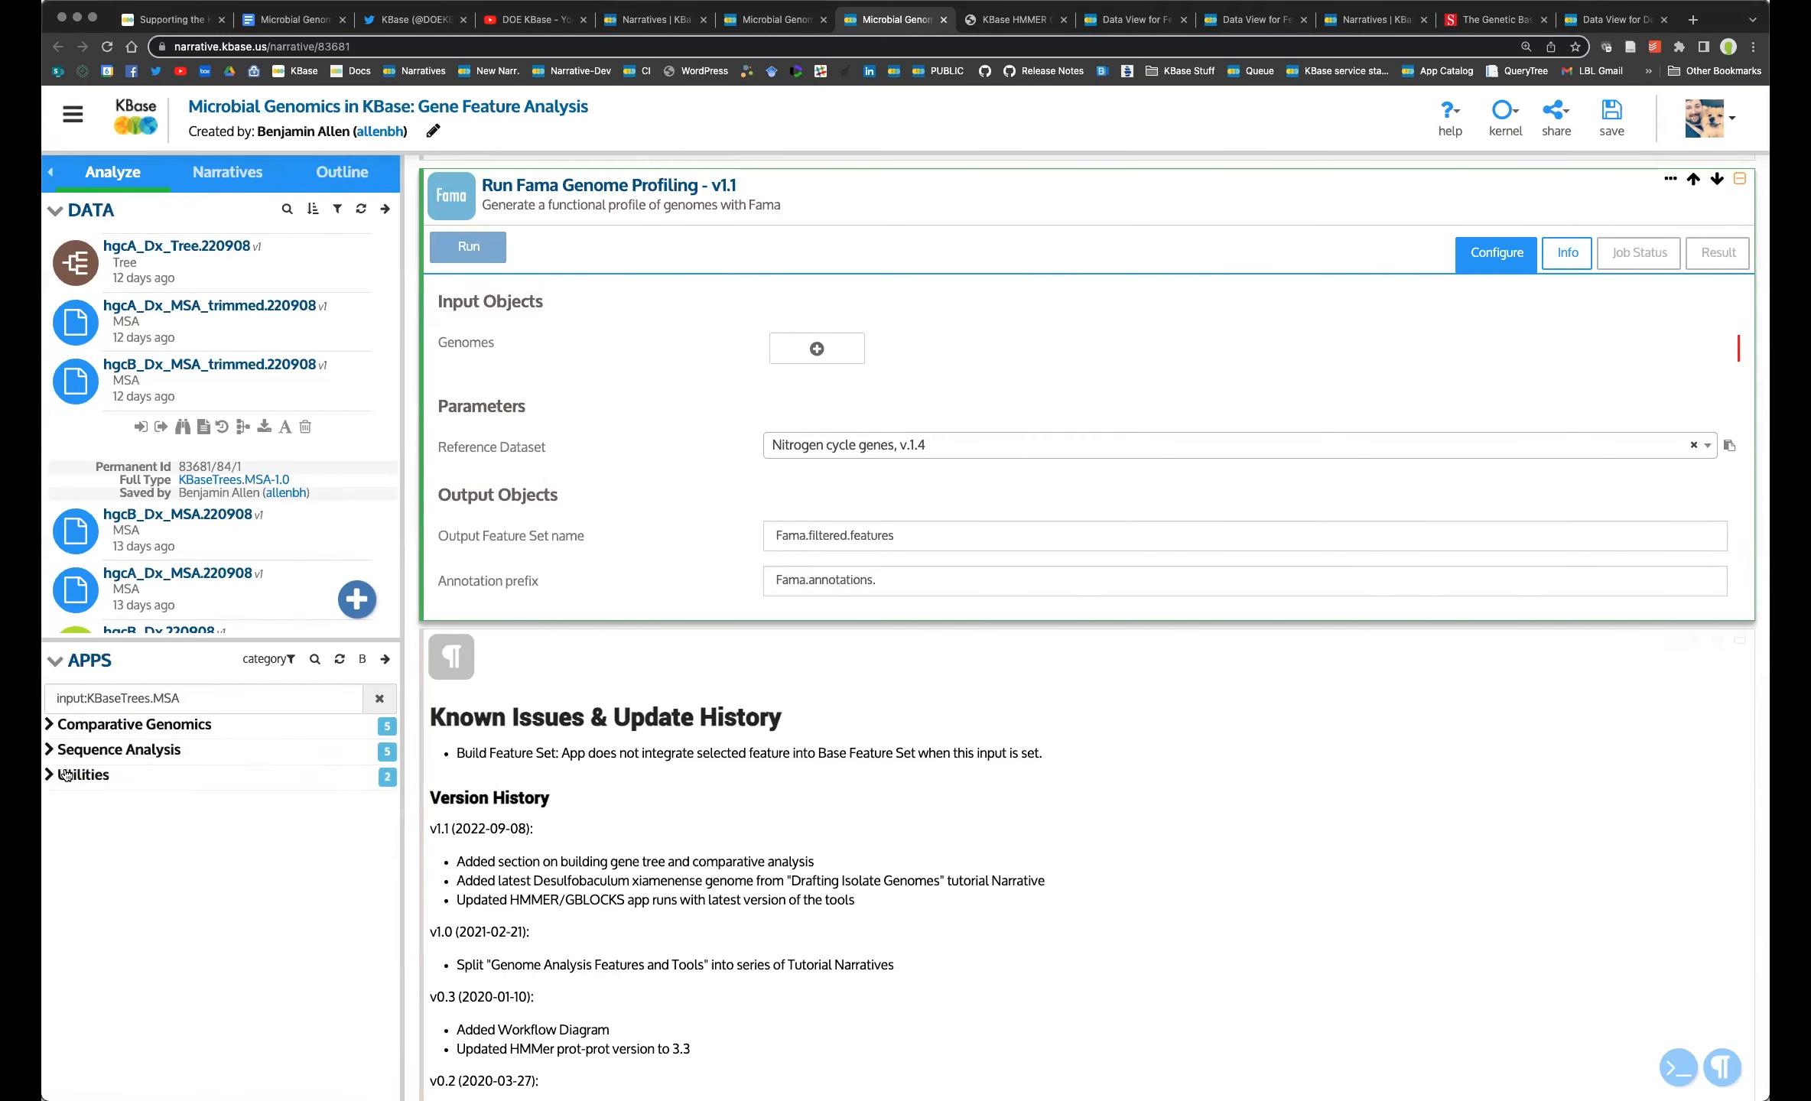
pyautogui.click(81, 775)
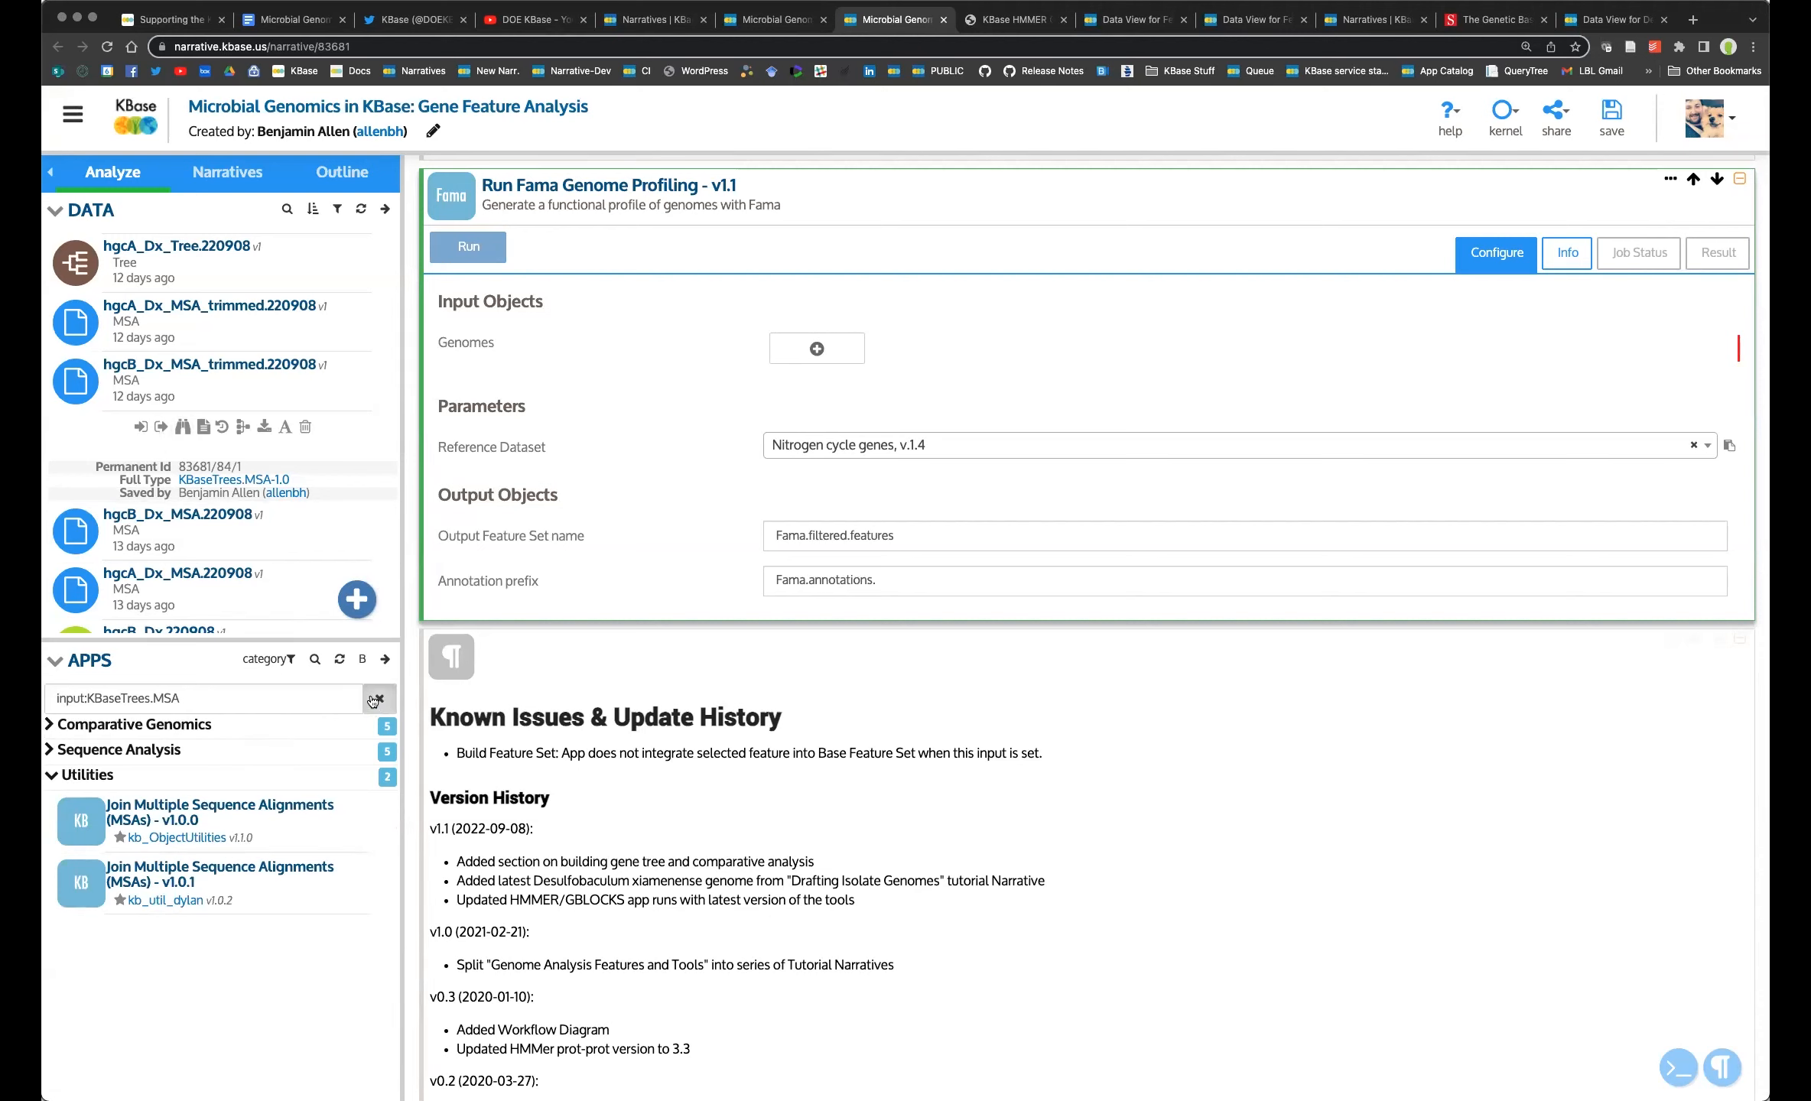
pyautogui.click(378, 699)
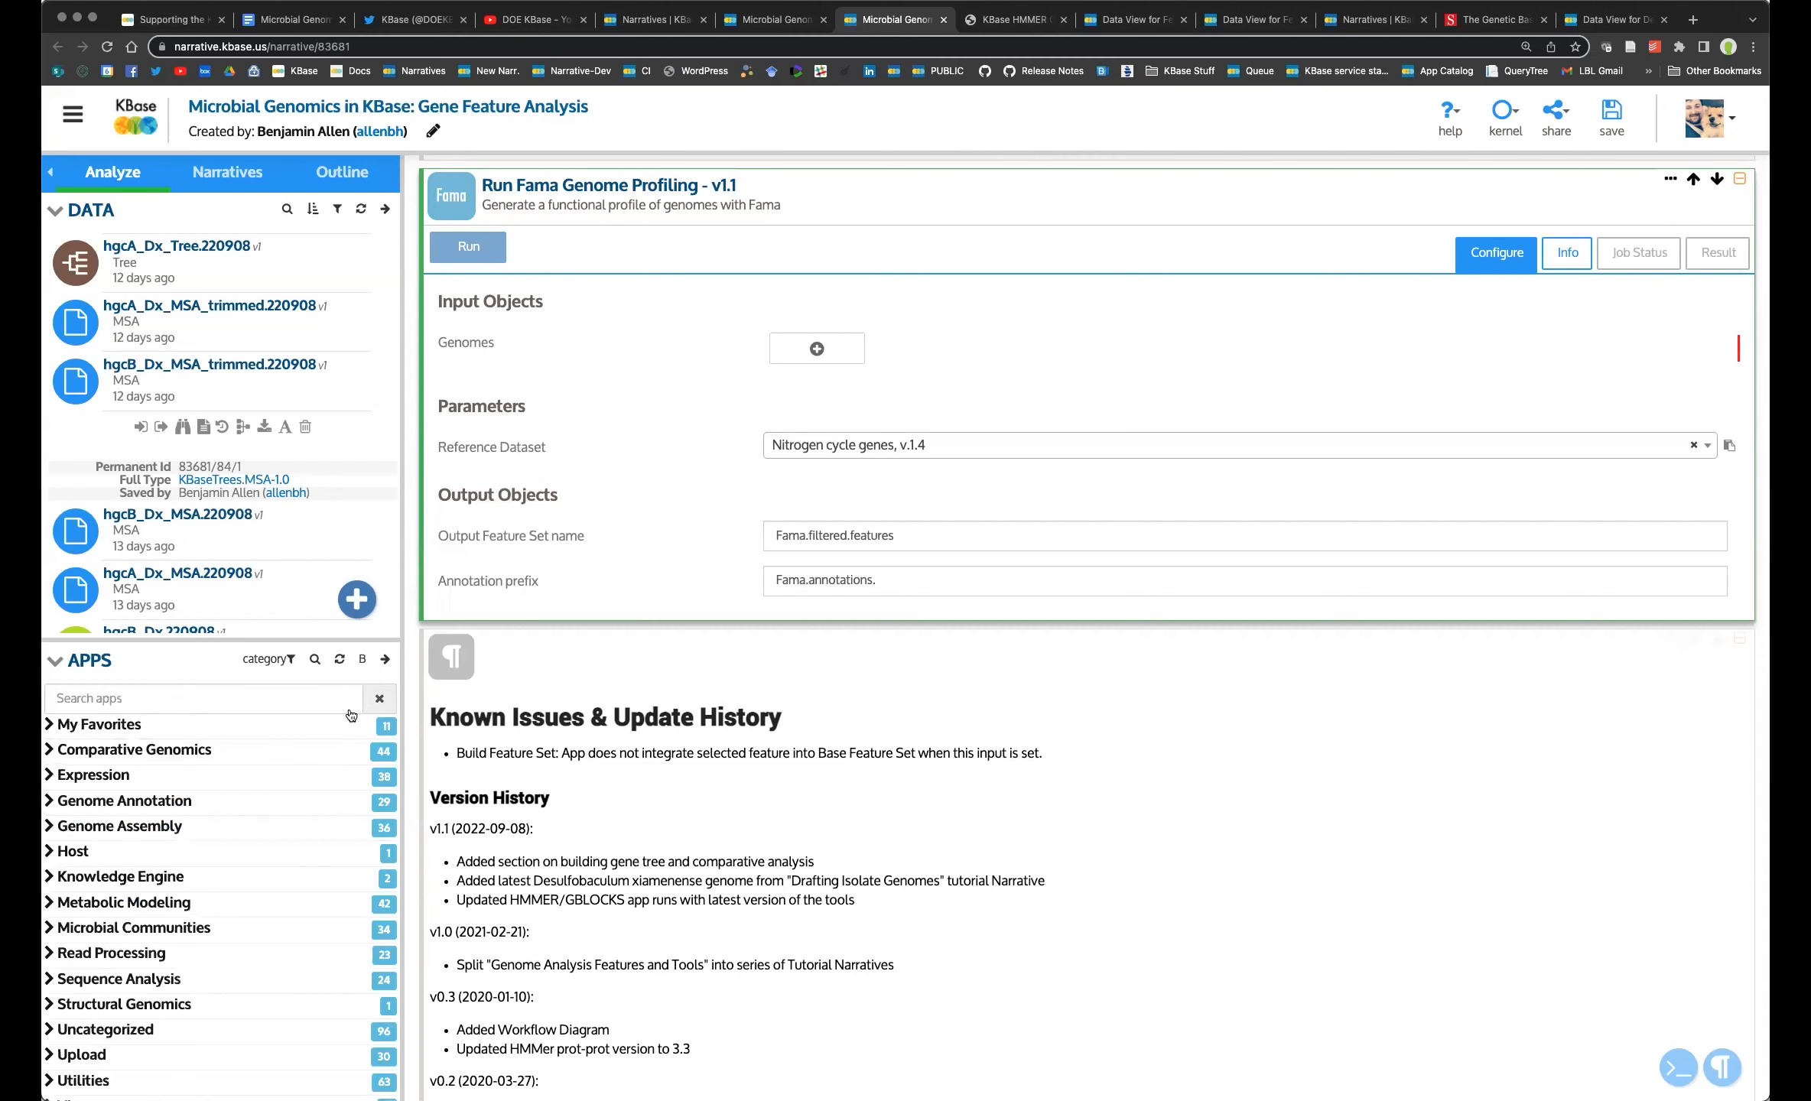